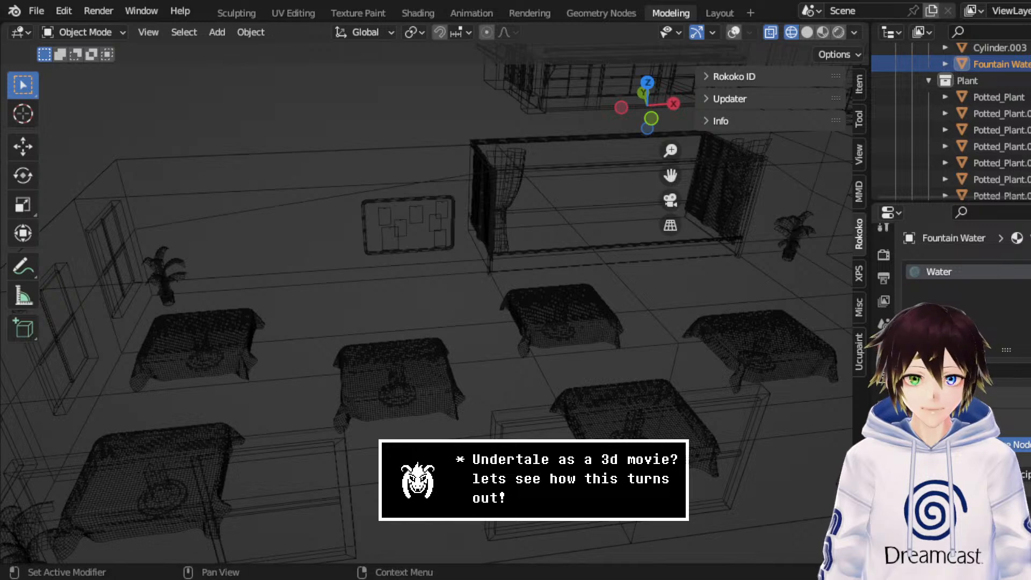
# Step: Save the current resort interior scene
pyautogui.moveTo(587, 255); pyautogui.dragTo(582, 259, button='middle')
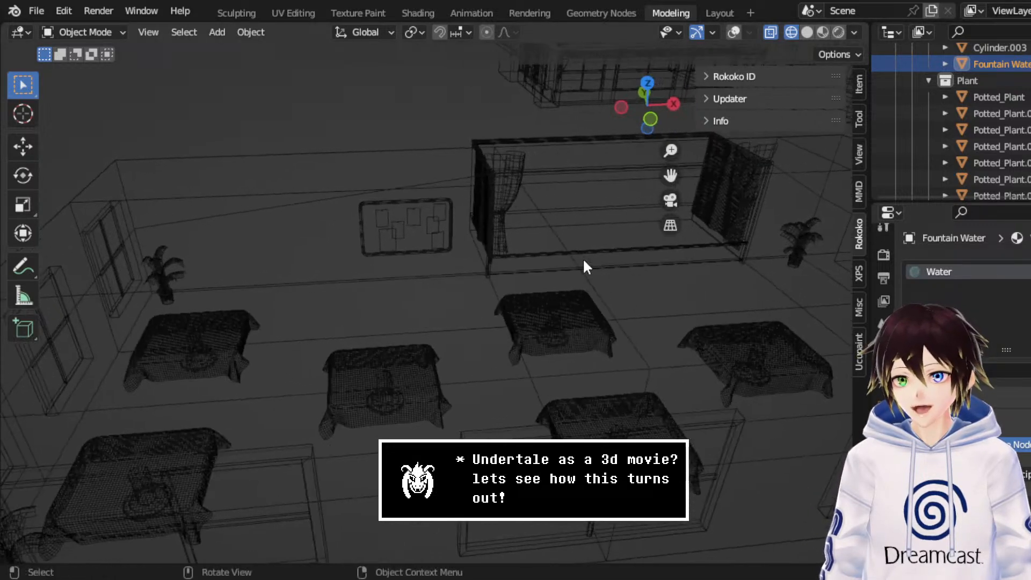
pyautogui.scroll(3, 958, 95)
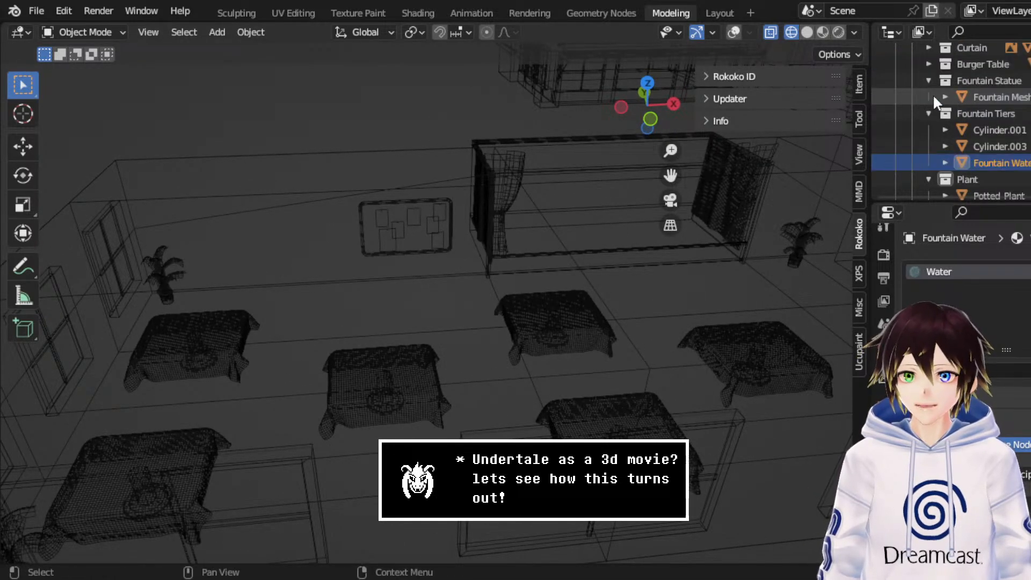
pyautogui.click(36, 11)
pyautogui.click(79, 118)
# Step: Start a new file and delete the default camera, cube and light
pyautogui.click(37, 11)
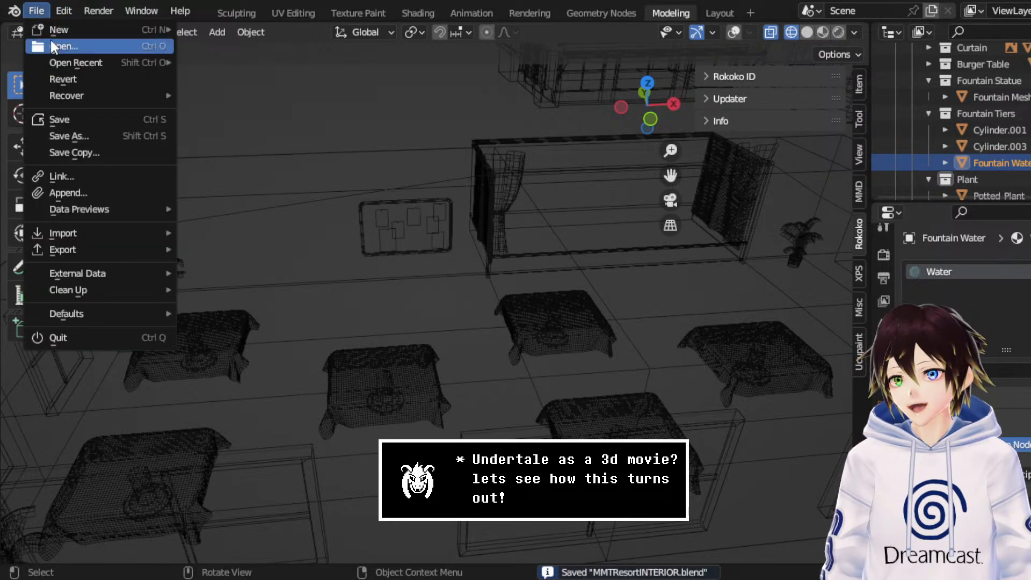
pyautogui.moveTo(64, 28)
pyautogui.click(225, 31)
pyautogui.press('a')
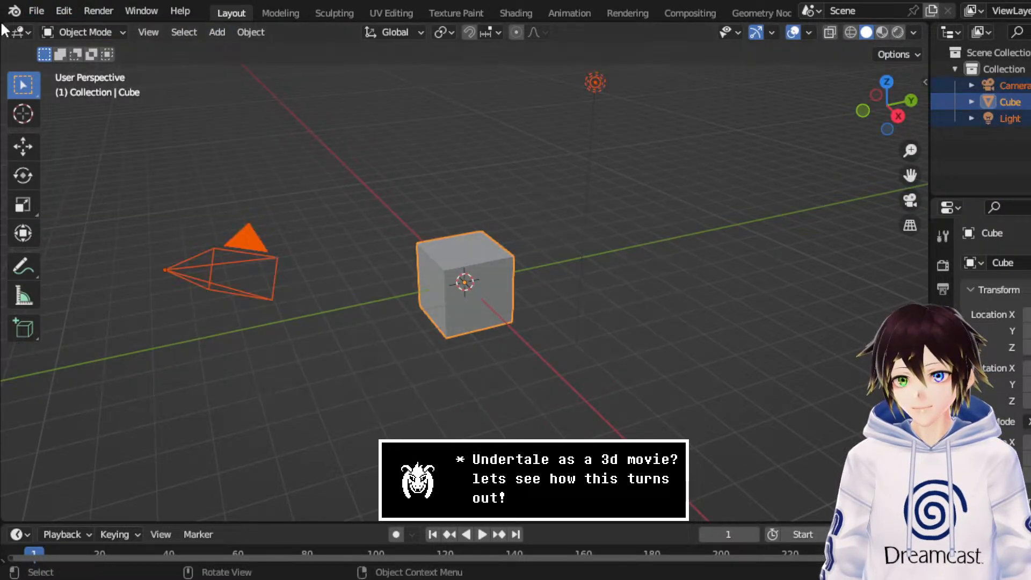
pyautogui.press('Delete')
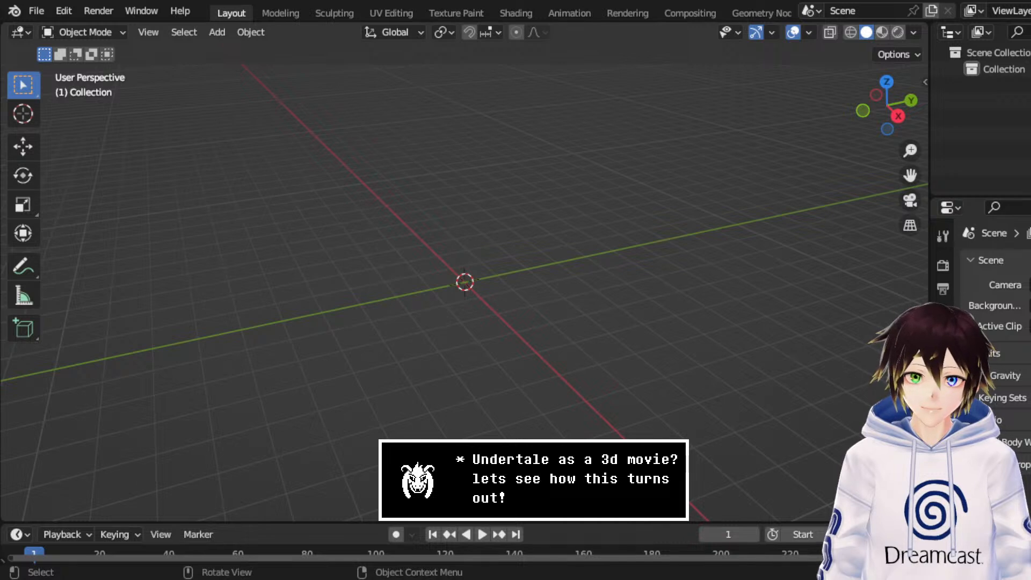
pyautogui.press('shift')
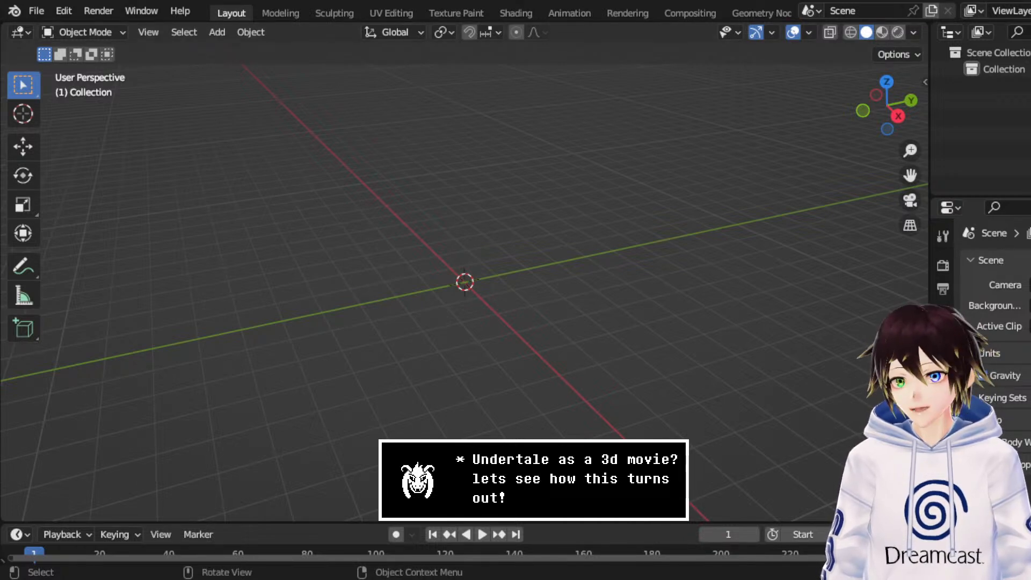
pyautogui.press('shift')
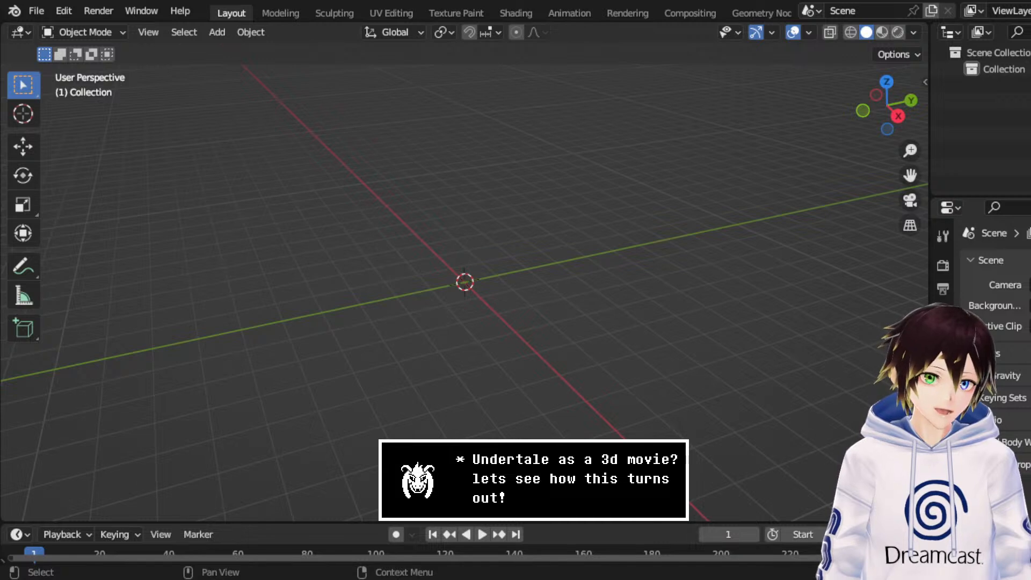
pyautogui.click(36, 11)
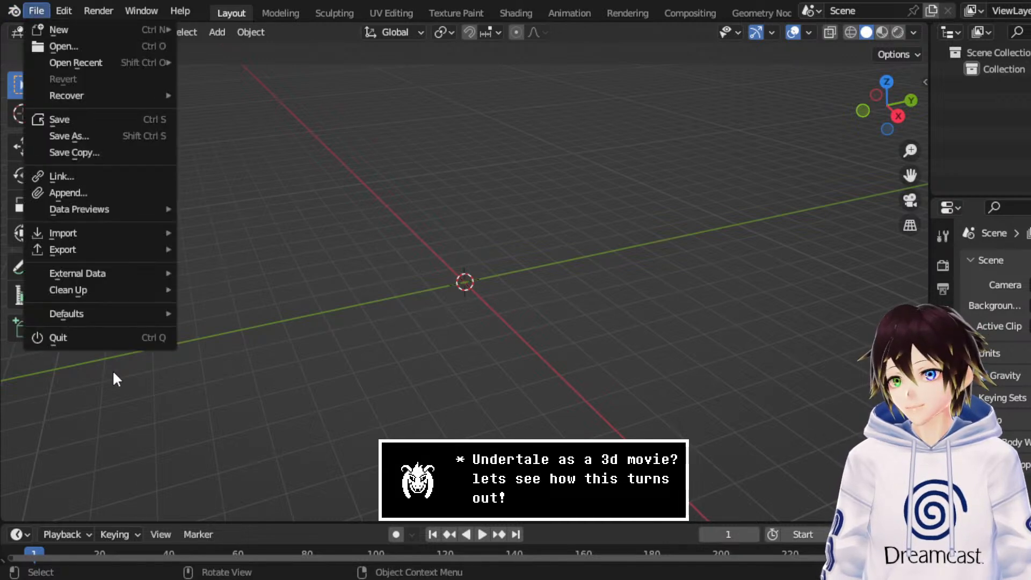
pyautogui.moveTo(111, 233)
pyautogui.click(236, 415)
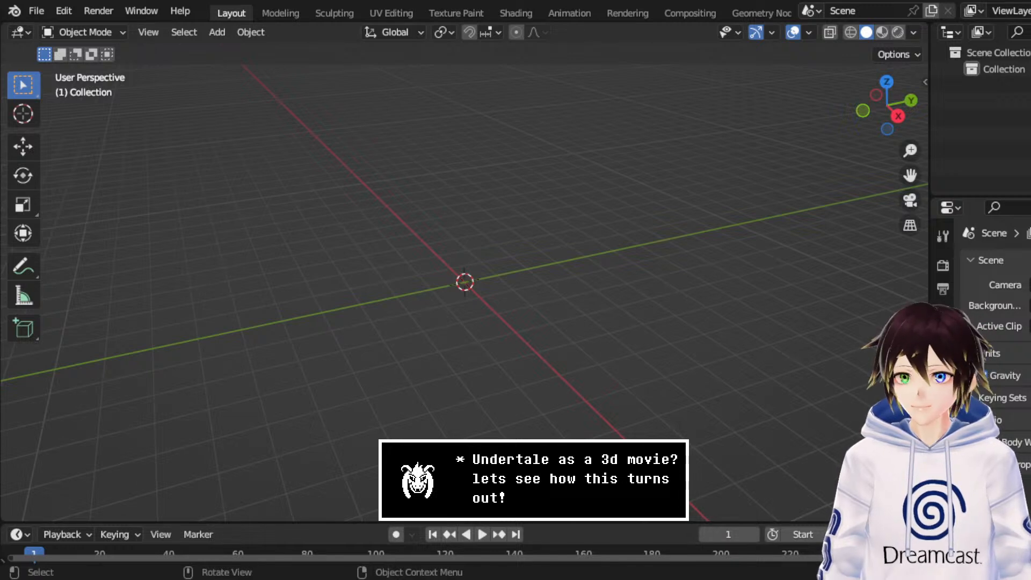
# Step: Import the candle model as glTF 2.0 and show the viewport in Material Preview shading
pyautogui.click(36, 11)
pyautogui.moveTo(130, 235)
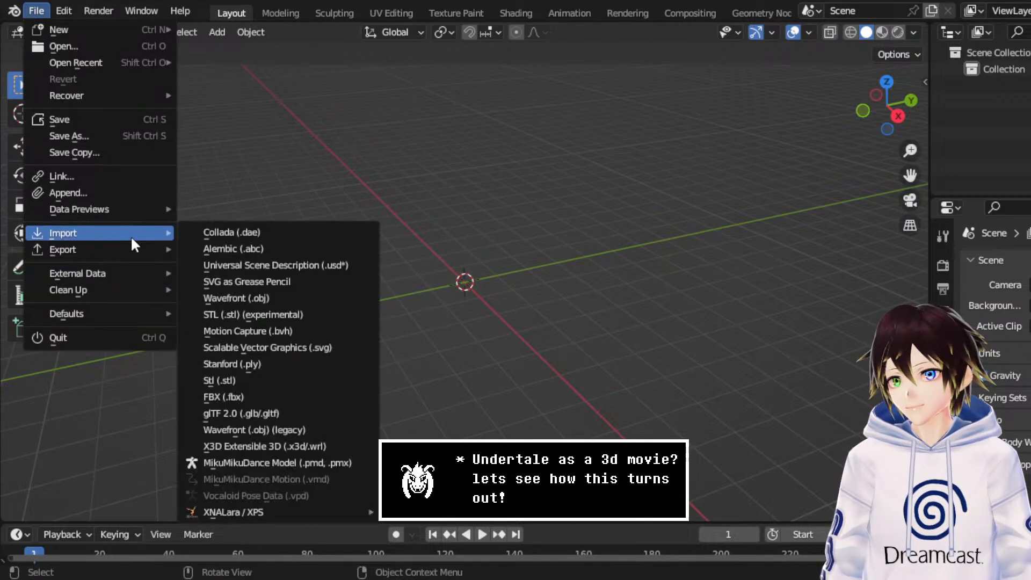
pyautogui.click(284, 417)
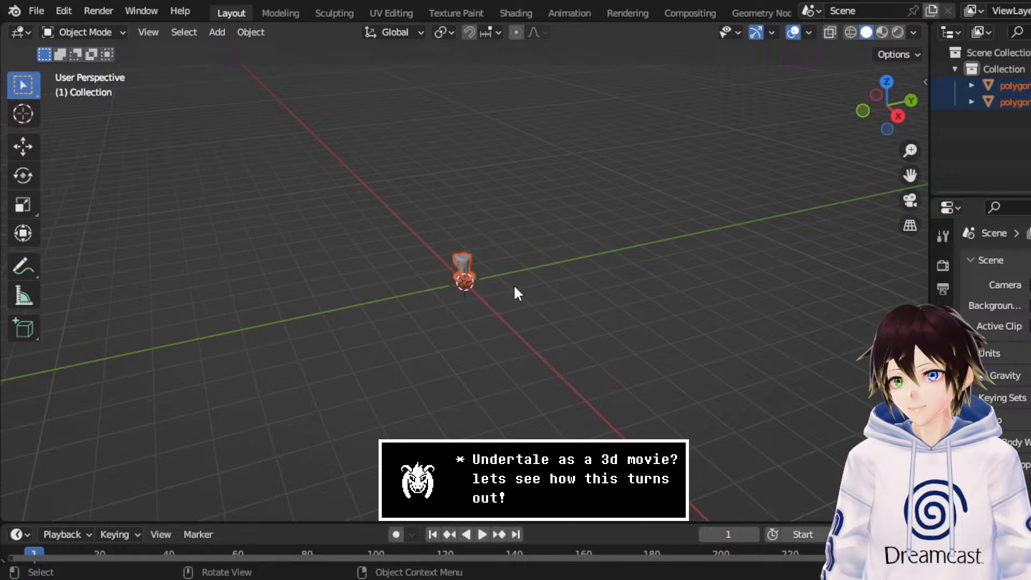
pyautogui.scroll(4, 501, 285)
pyautogui.scroll(2, 500, 285)
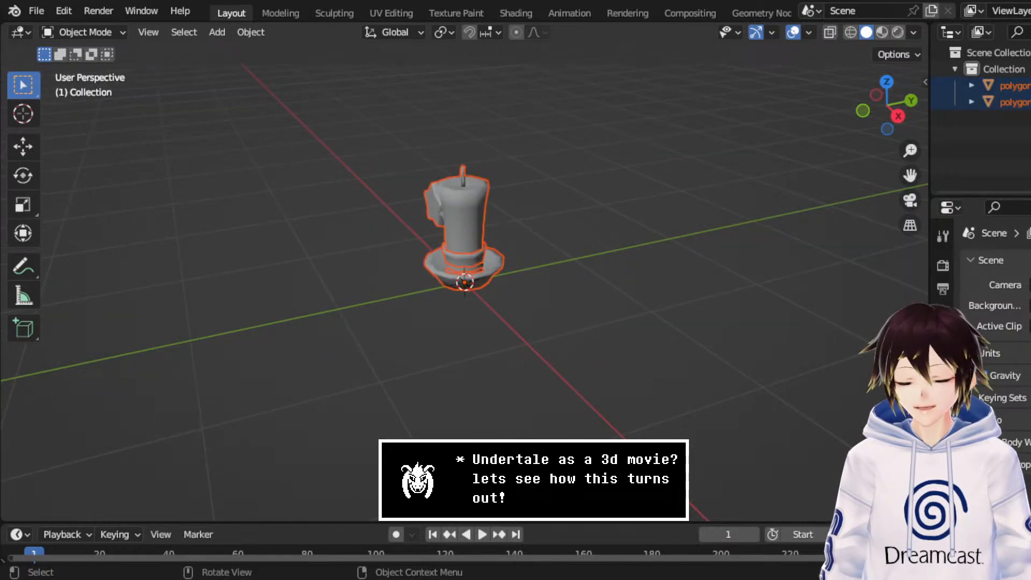
pyautogui.moveTo(500, 285); pyautogui.dragTo(678, 201, button='middle')
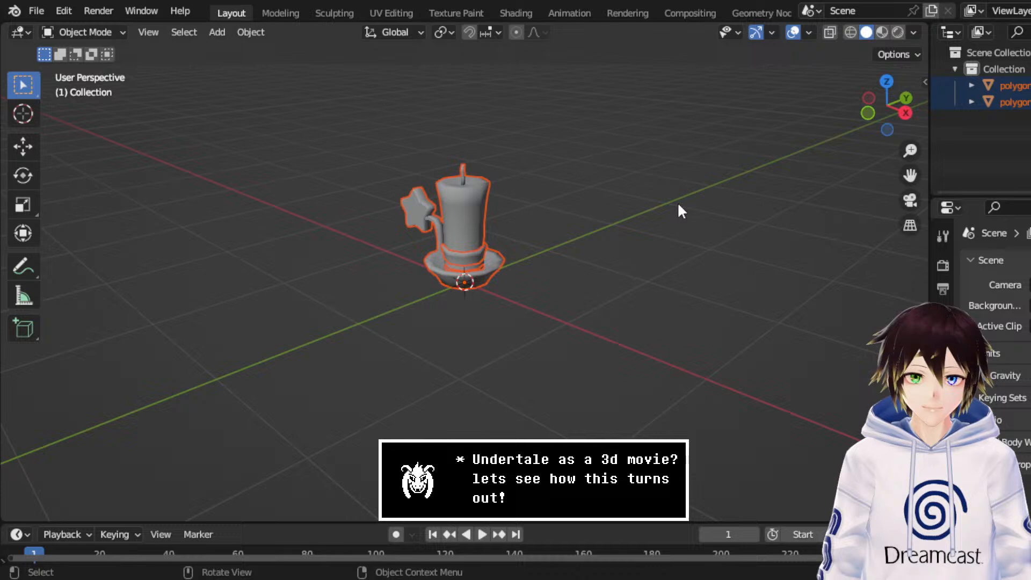
pyautogui.click(882, 32)
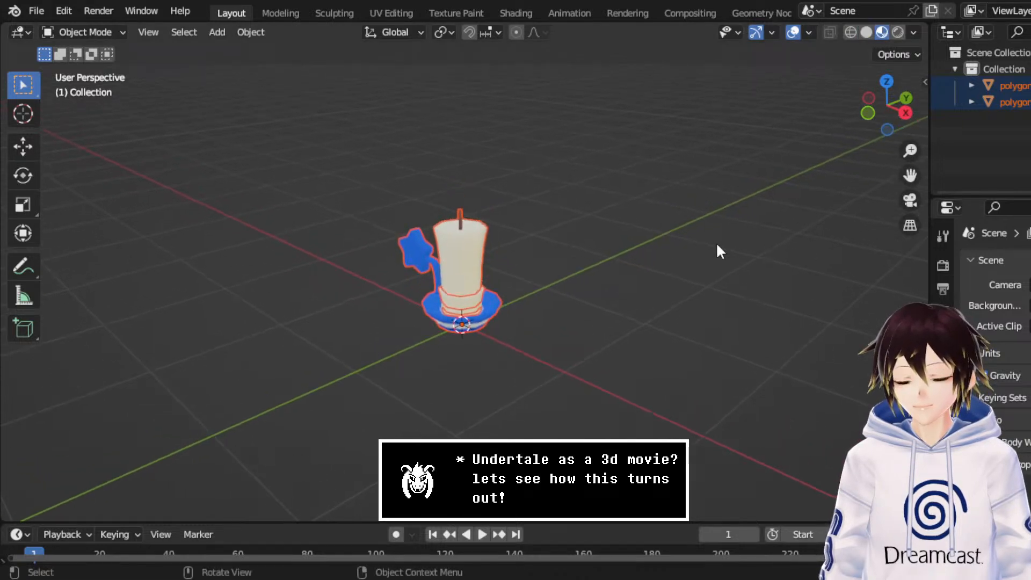
# Step: Select the candle mesh and show its phong2 material settings
pyautogui.scroll(4, 717, 242)
pyautogui.click(467, 362)
pyautogui.scroll(-2, 944, 483)
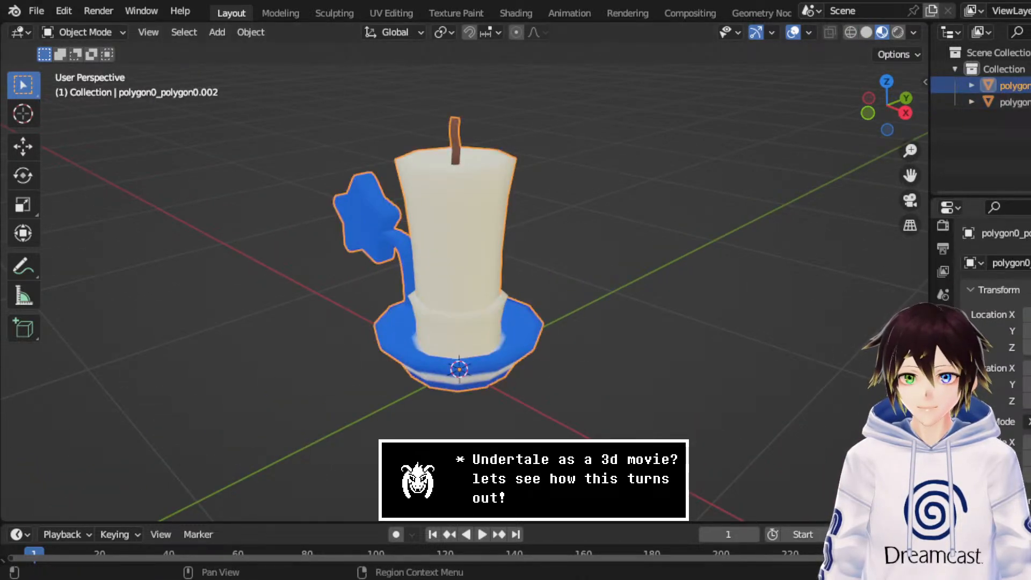
pyautogui.click(944, 515)
pyautogui.moveTo(473, 268); pyautogui.dragTo(507, 241, button='middle')
# Step: In Edit Mode with wireframe shading, select the star and its curved handle and delete them from the candle mesh
pyautogui.click(70, 32)
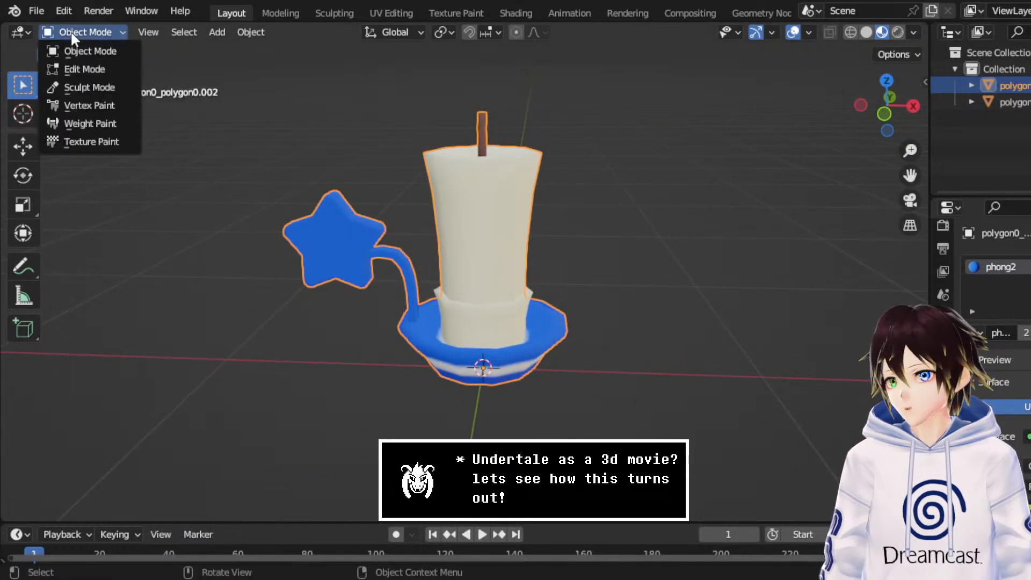
pyautogui.click(92, 70)
pyautogui.click(851, 32)
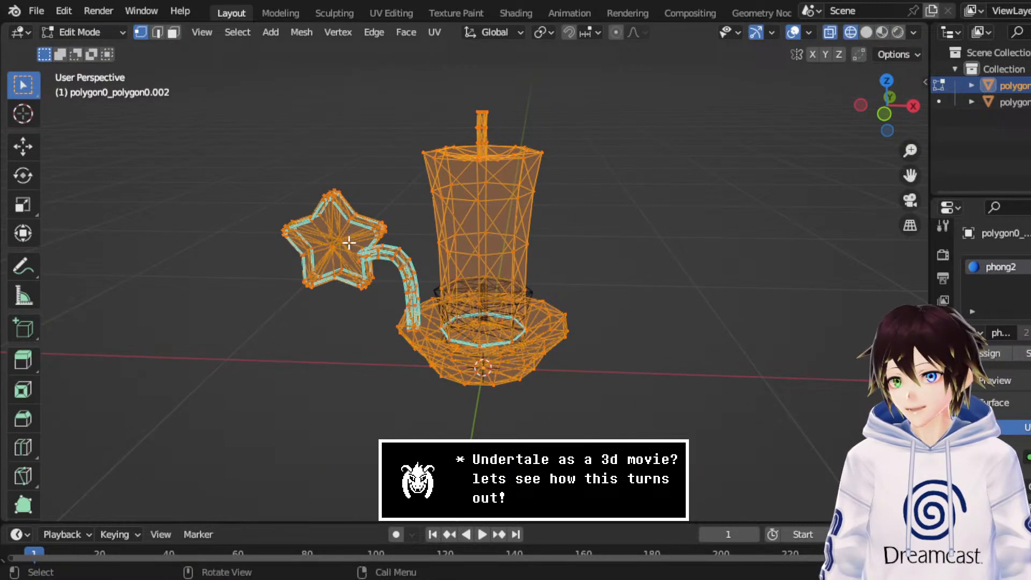
pyautogui.moveTo(251, 159); pyautogui.dragTo(386, 311)
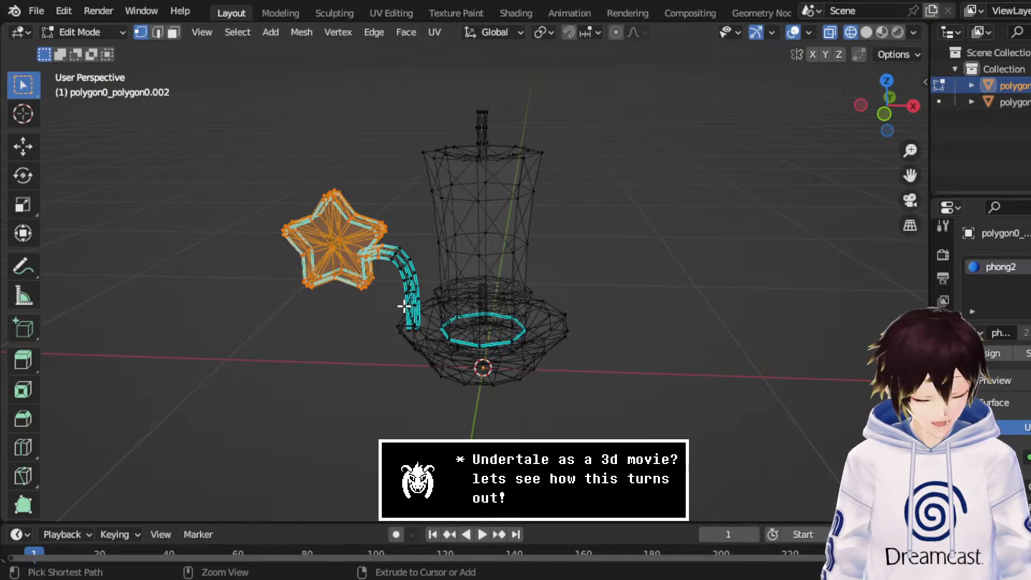
pyautogui.press('ctrl+KP_Add')
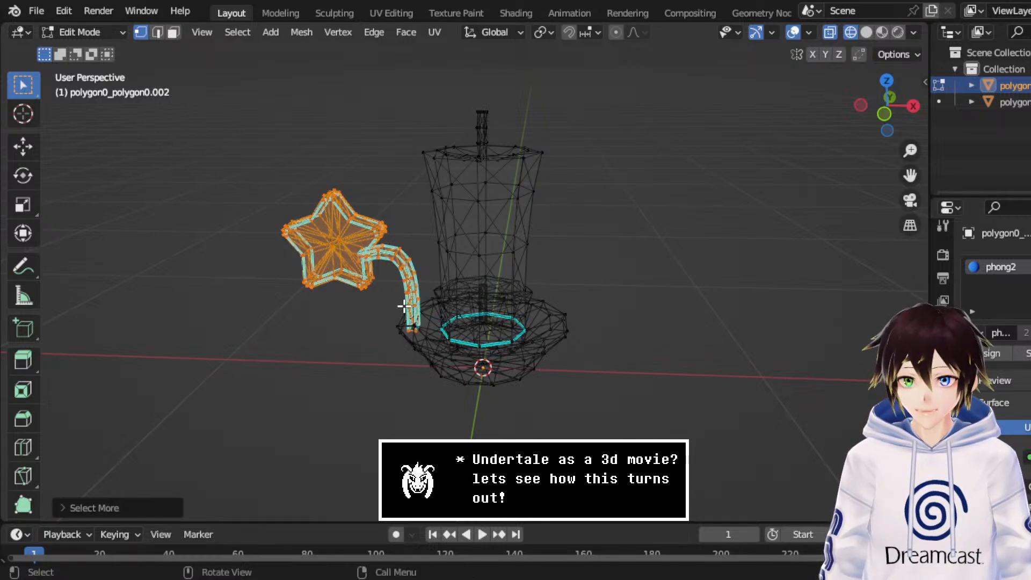
pyautogui.press('x')
pyautogui.click(392, 309)
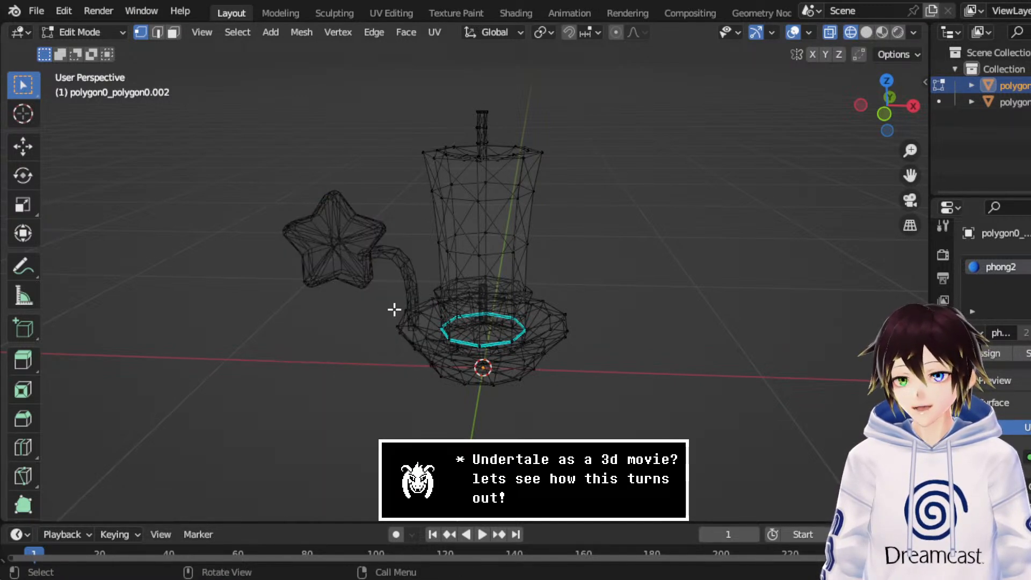
# Step: Return to Object Mode, delete the second mesh that still contains the star, and restore Material Preview shading
pyautogui.click(81, 32)
pyautogui.click(91, 51)
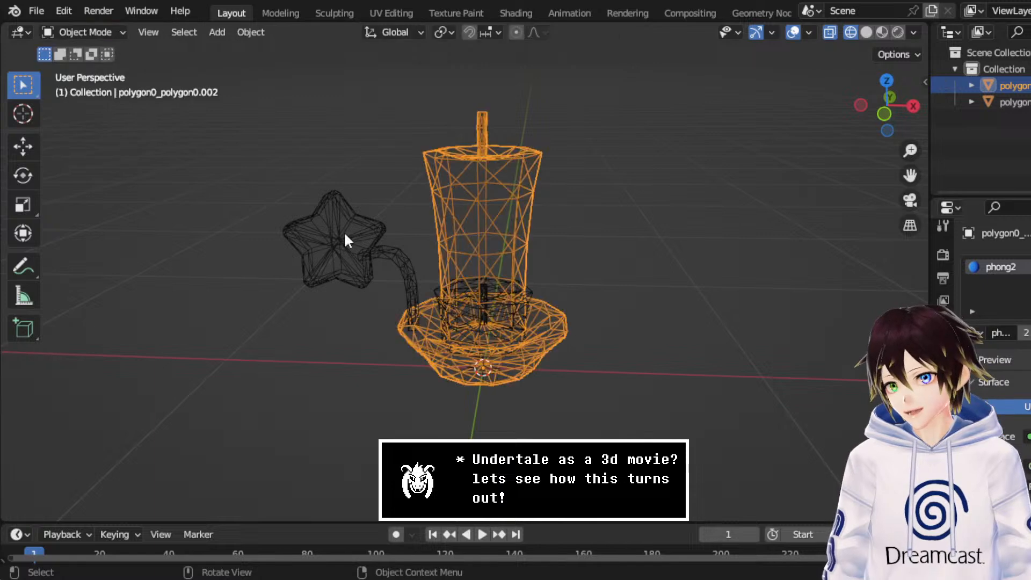
pyautogui.click(386, 239)
pyautogui.press('Delete')
pyautogui.click(444, 370)
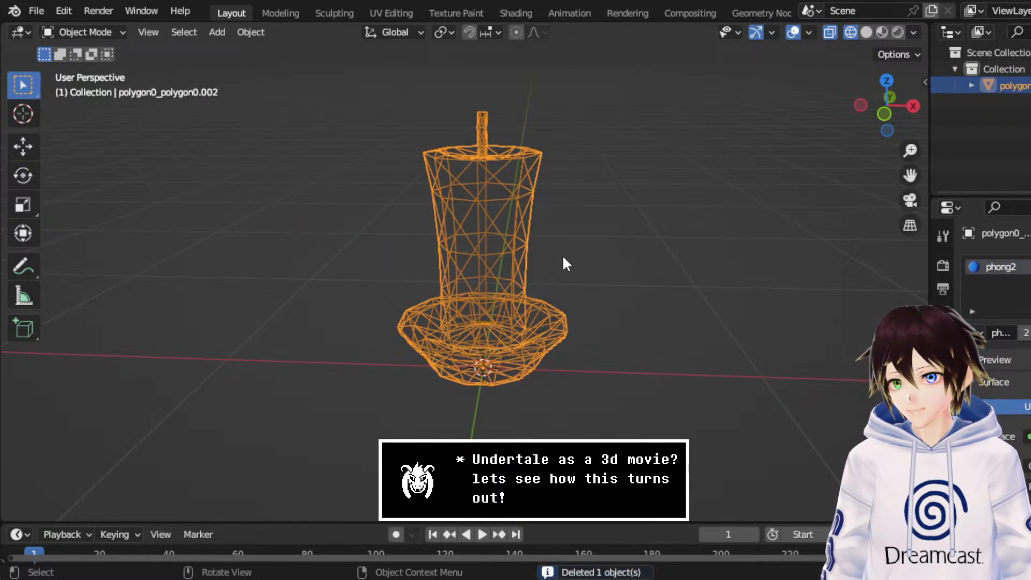
pyautogui.click(884, 32)
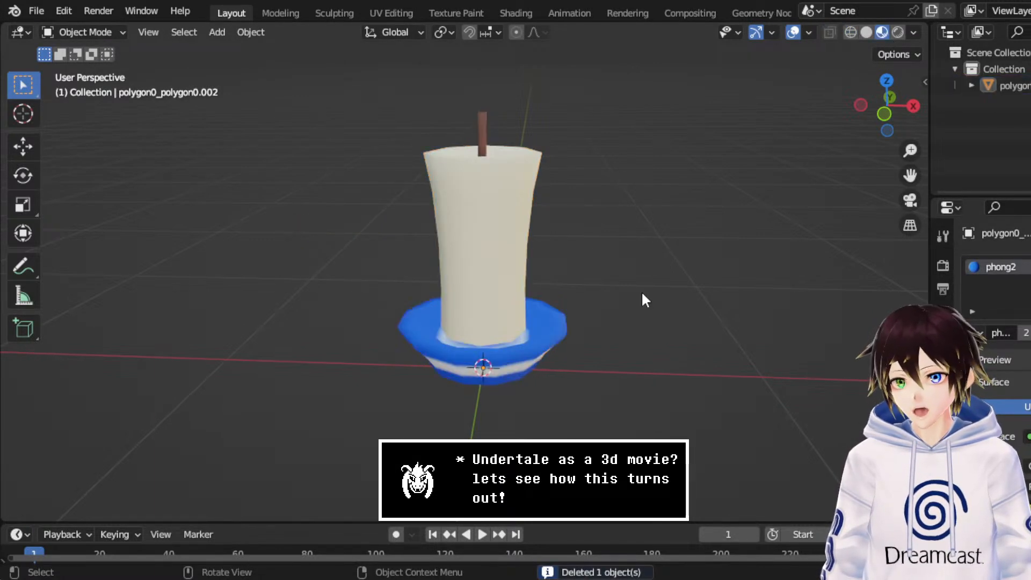
pyautogui.moveTo(640, 268); pyautogui.dragTo(488, 238, button='middle')
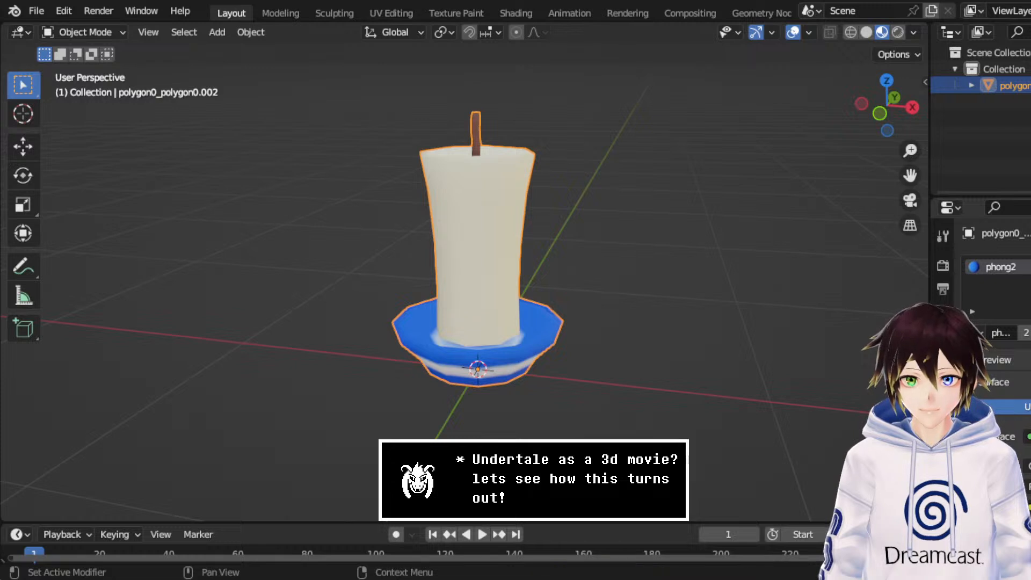
pyautogui.click(995, 407)
pyautogui.click(912, 219)
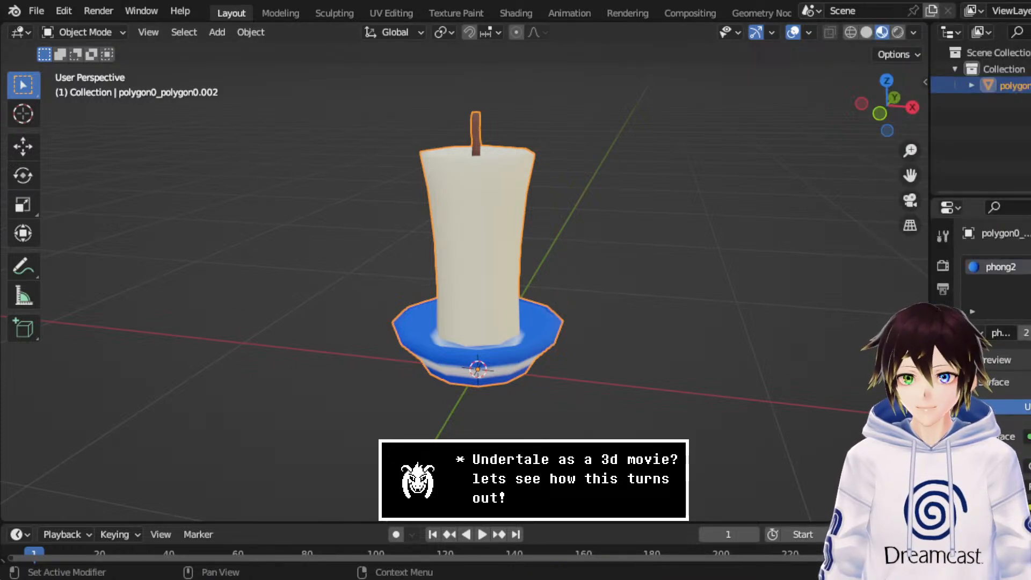
pyautogui.click(1005, 407)
pyautogui.click(1019, 38)
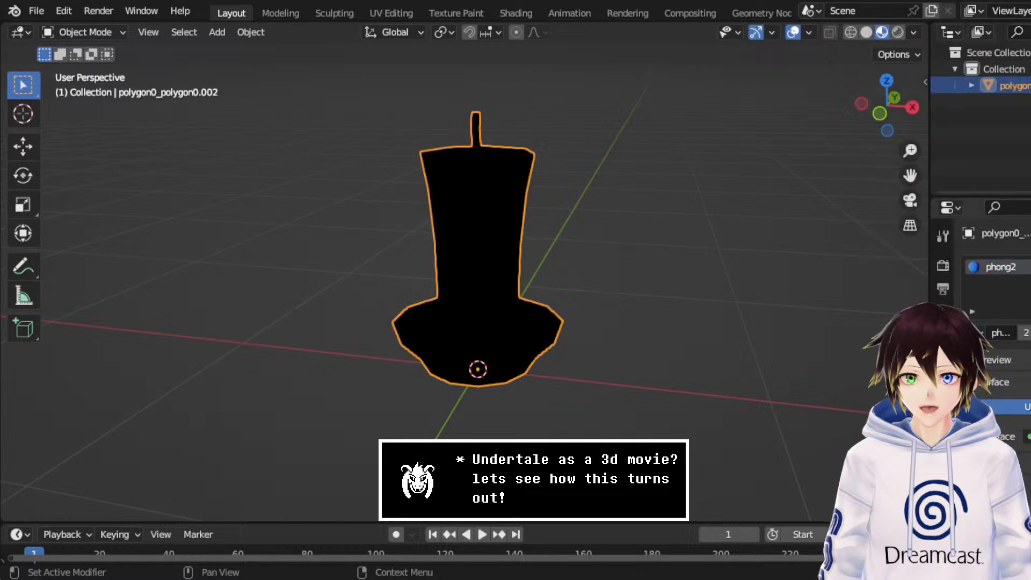
pyautogui.click(1021, 407)
pyautogui.click(1021, 407)
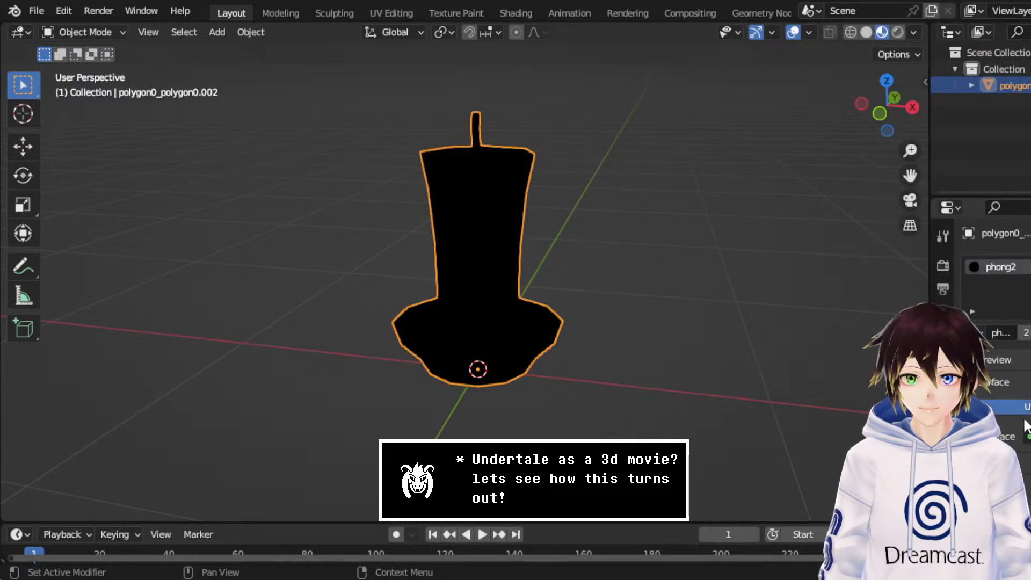
# Step: Set the phong2 material's surface to Principled BSDF and use the image texture 0 Candle.png as its base color
pyautogui.click(1020, 407)
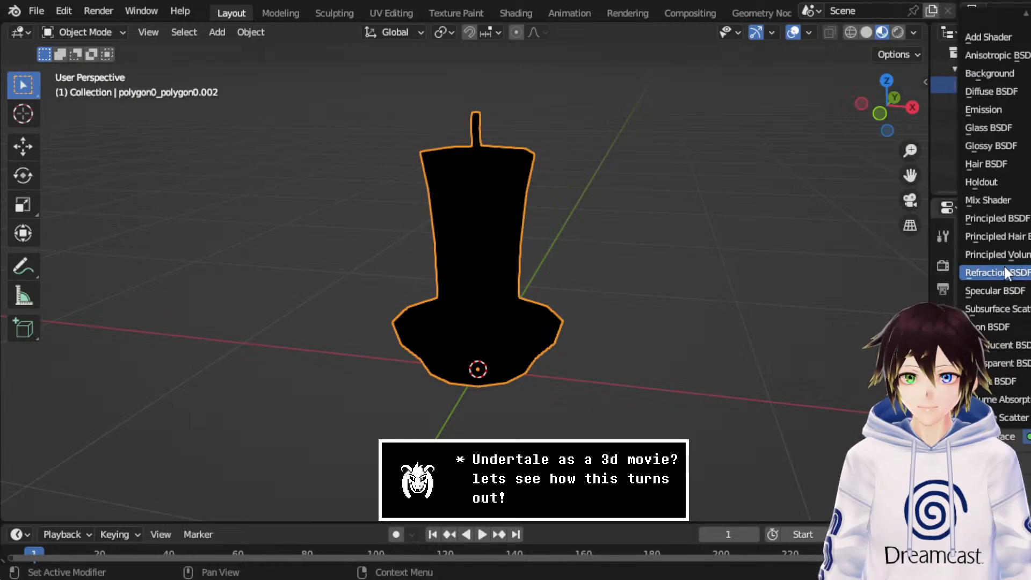
pyautogui.click(1001, 218)
pyautogui.click(1028, 507)
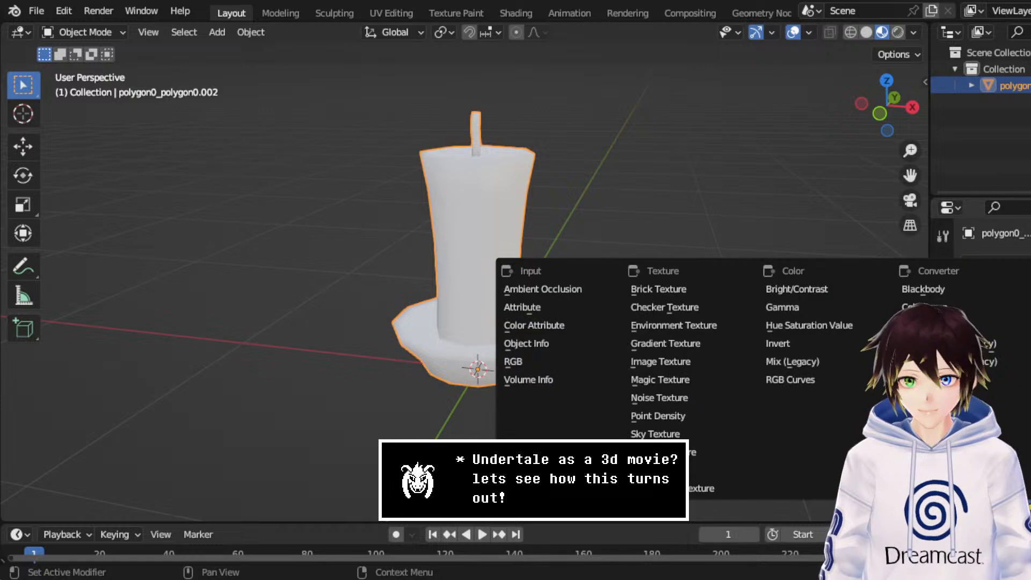
pyautogui.click(681, 361)
pyautogui.click(1023, 527)
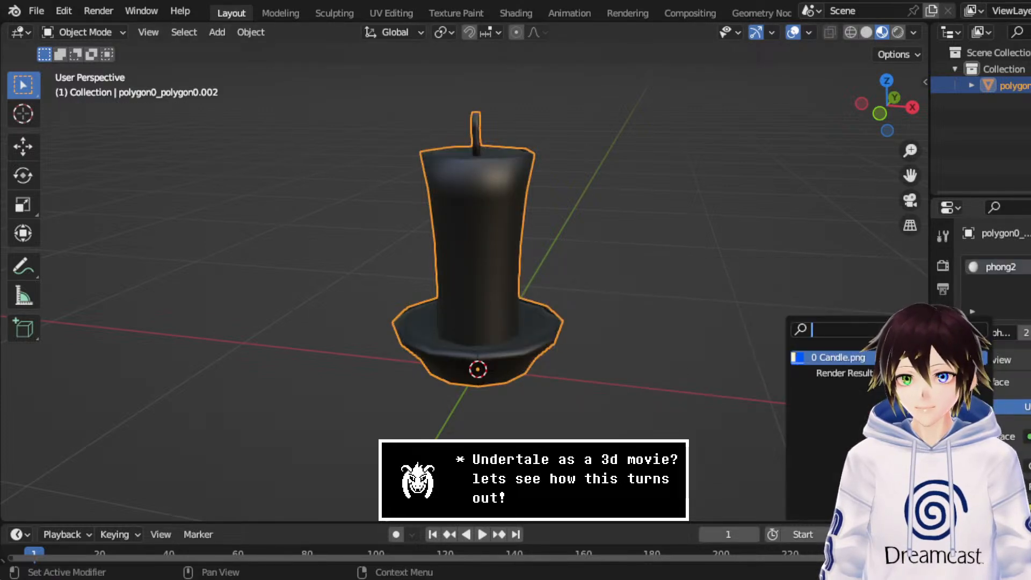
pyautogui.click(841, 355)
pyautogui.scroll(-8, 994, 322)
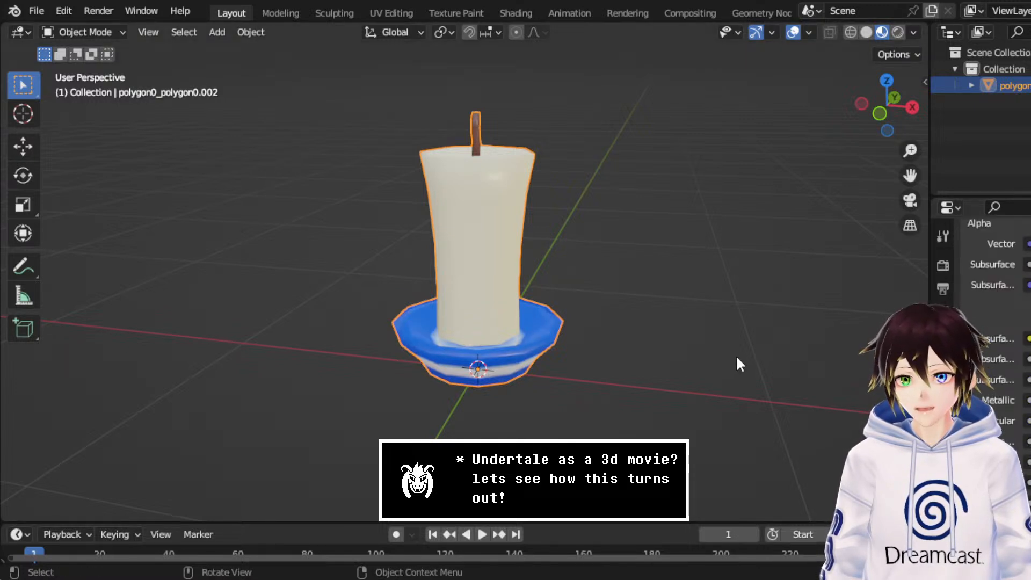
pyautogui.moveTo(736, 357); pyautogui.dragTo(789, 396, button='middle')
pyautogui.scroll(-10, 994, 323)
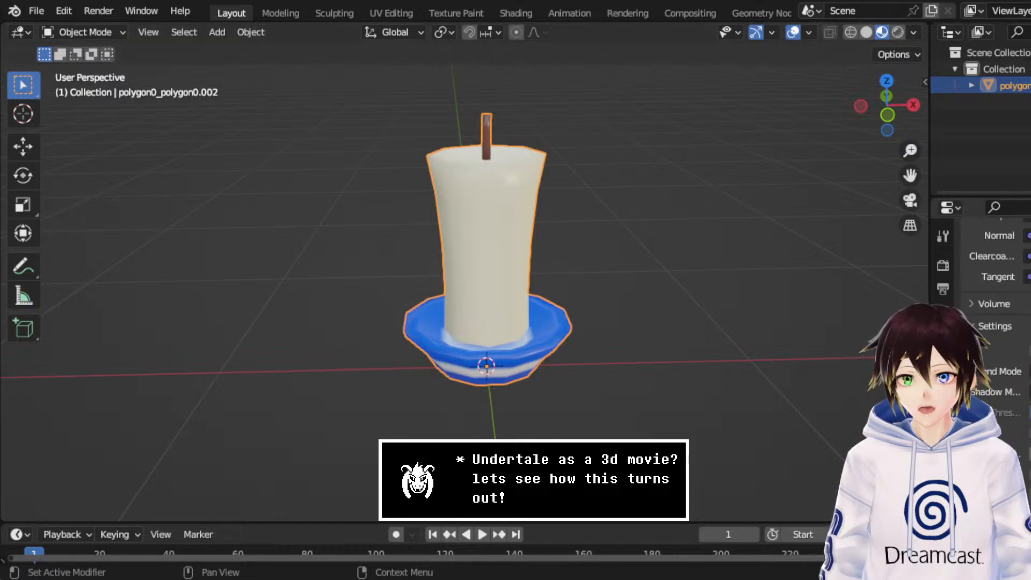
pyautogui.scroll(10, 994, 322)
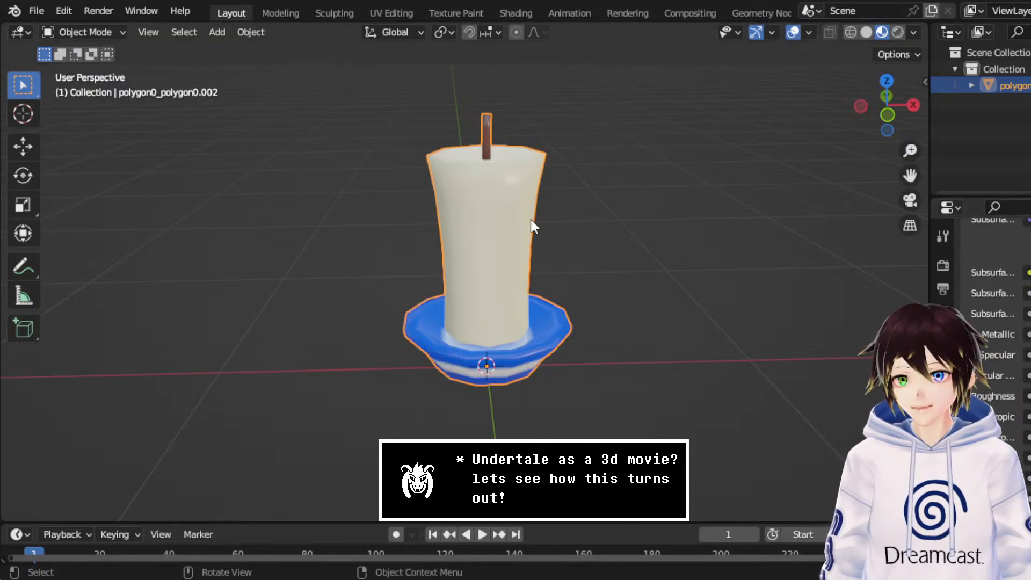
# Step: Rename the collection holding the candle mesh to Candle
pyautogui.moveTo(531, 219); pyautogui.dragTo(544, 236, button='middle')
pyautogui.scroll(-4, 544, 235)
pyautogui.doubleClick(986, 68)
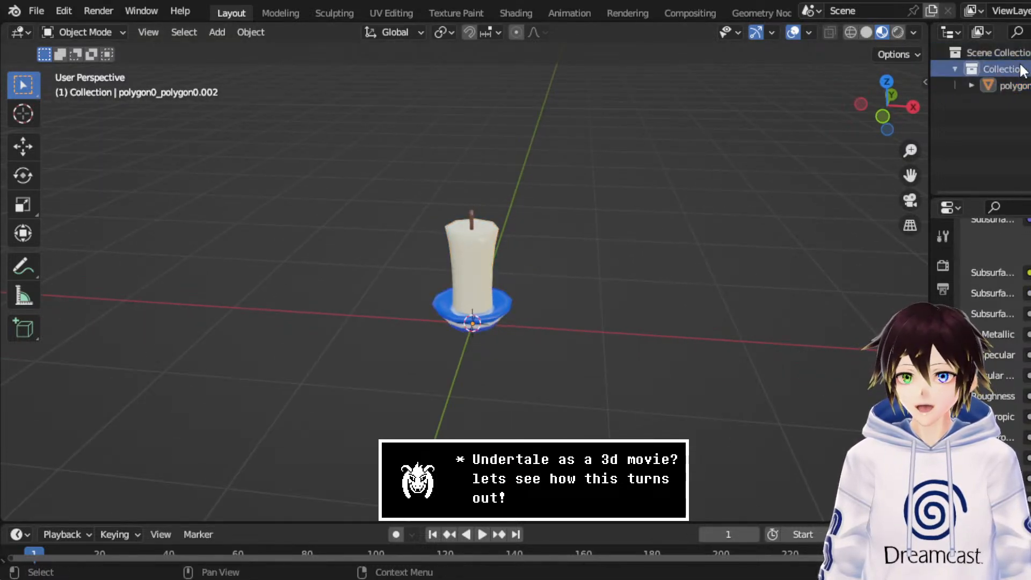
pyautogui.write('Candle')
pyautogui.press('Return')
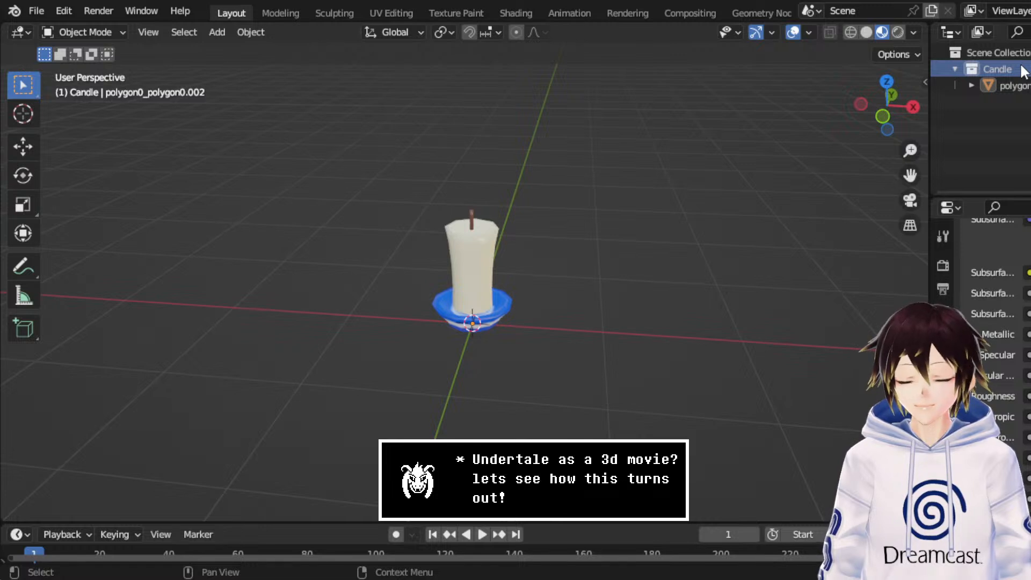
# Step: Rename the candle object to Candle Mesh and save the file as Candle.blend
pyautogui.doubleClick(1016, 85)
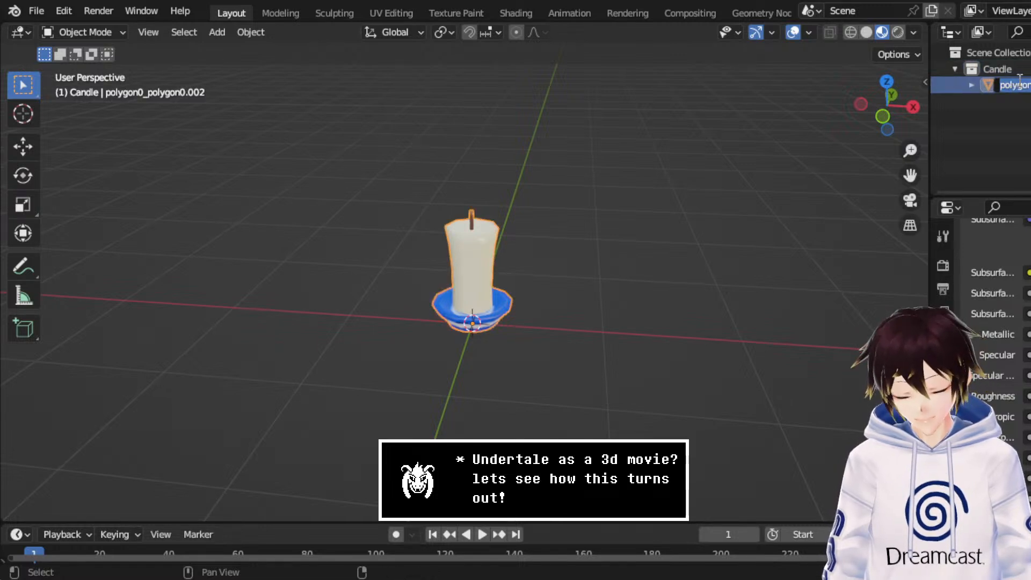
pyautogui.write('Candle')
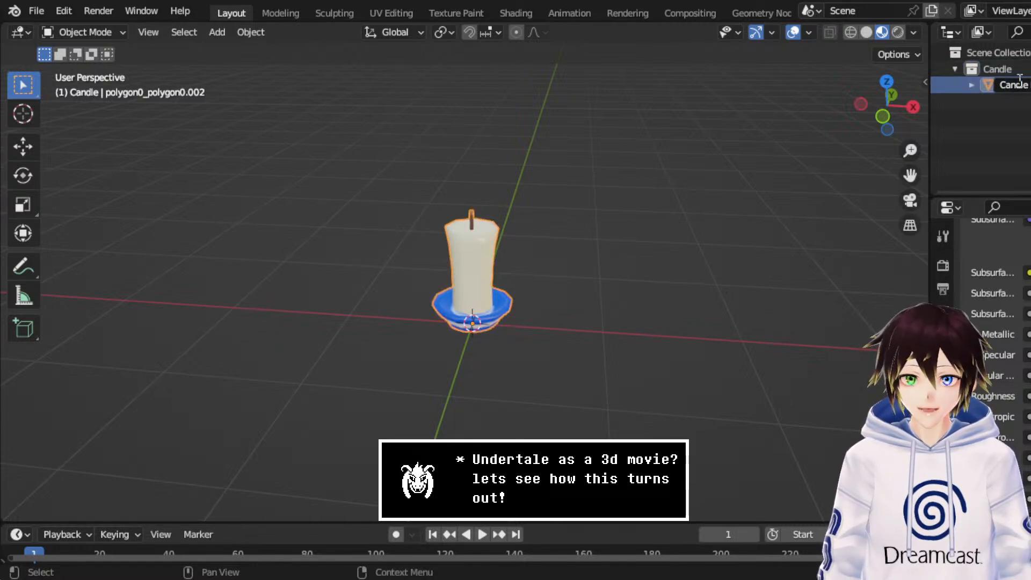
pyautogui.press('Return')
pyautogui.press('Delete')
pyautogui.hotkey('ctrl', 'z')
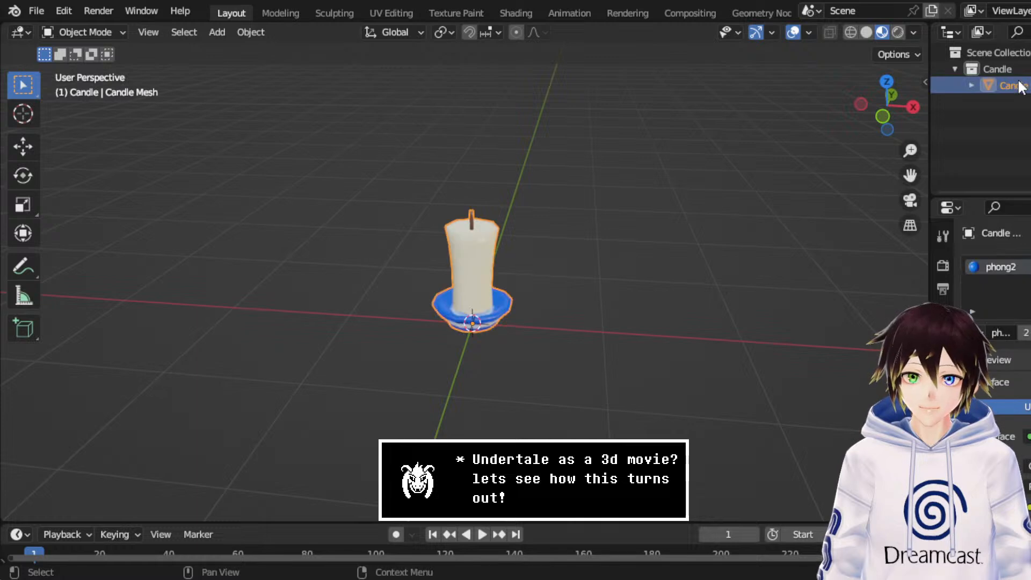
pyautogui.click(35, 10)
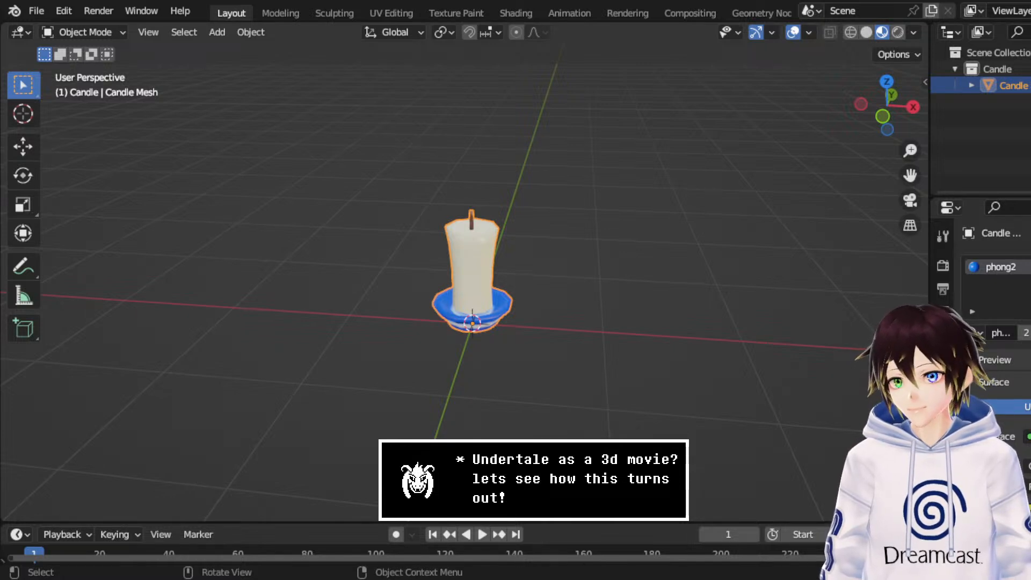
pyautogui.hotkey('ctrl', 's')
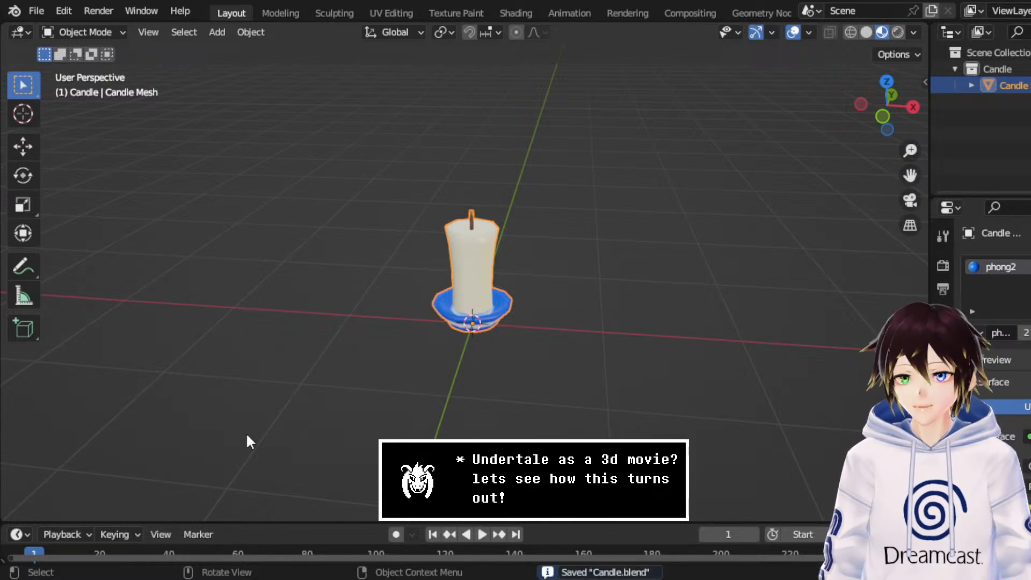
# Step: Start a new General file and delete the default camera, cube and light
pyautogui.click(36, 11)
pyautogui.click(185, 28)
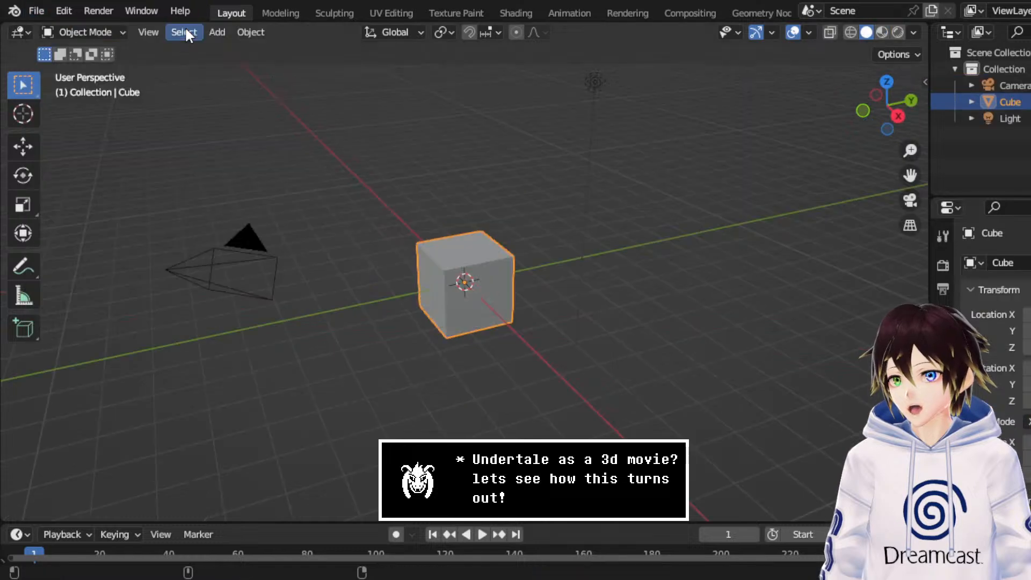
pyautogui.moveTo(676, 386); pyautogui.dragTo(63, 43)
pyautogui.press('Delete')
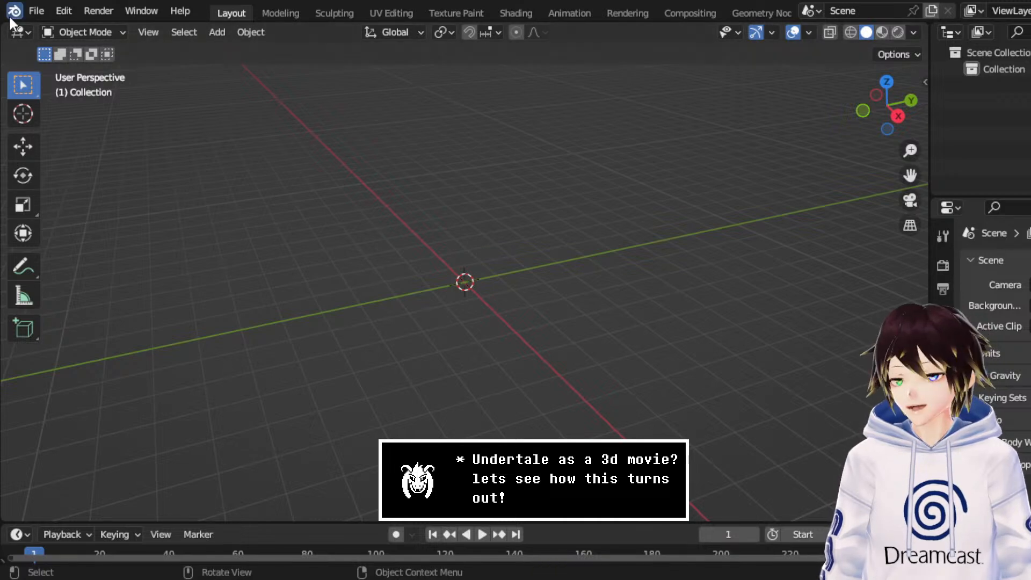
# Step: Import the dining table and chairs FBX model and display it in Material Preview shading
pyautogui.click(36, 12)
pyautogui.moveTo(59, 233)
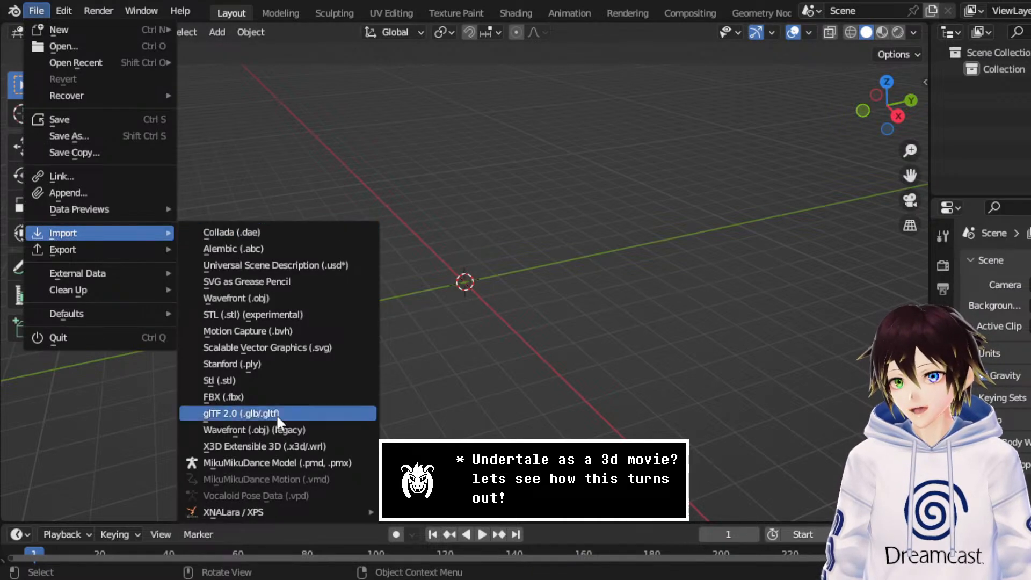
pyautogui.click(279, 396)
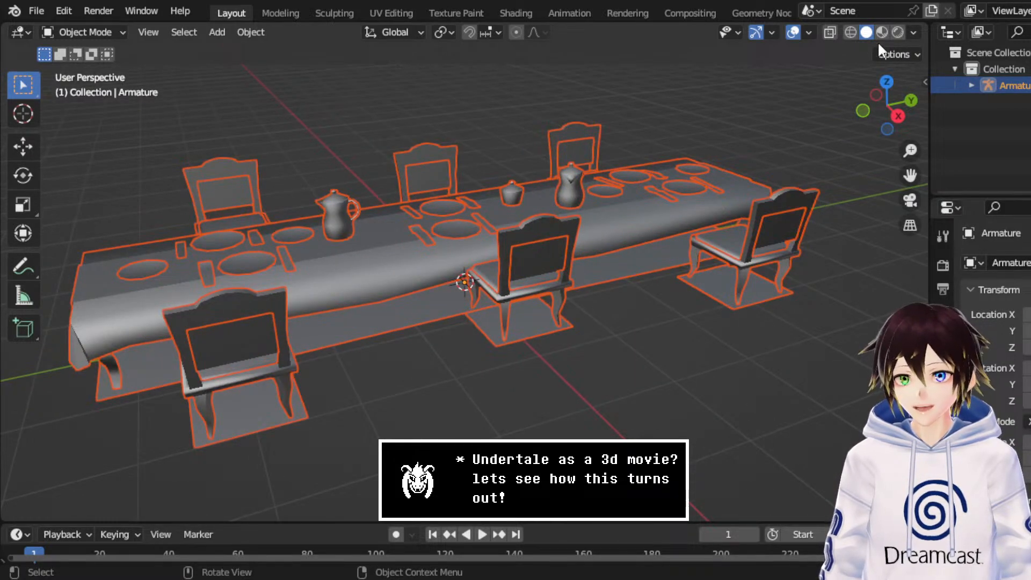
pyautogui.click(882, 32)
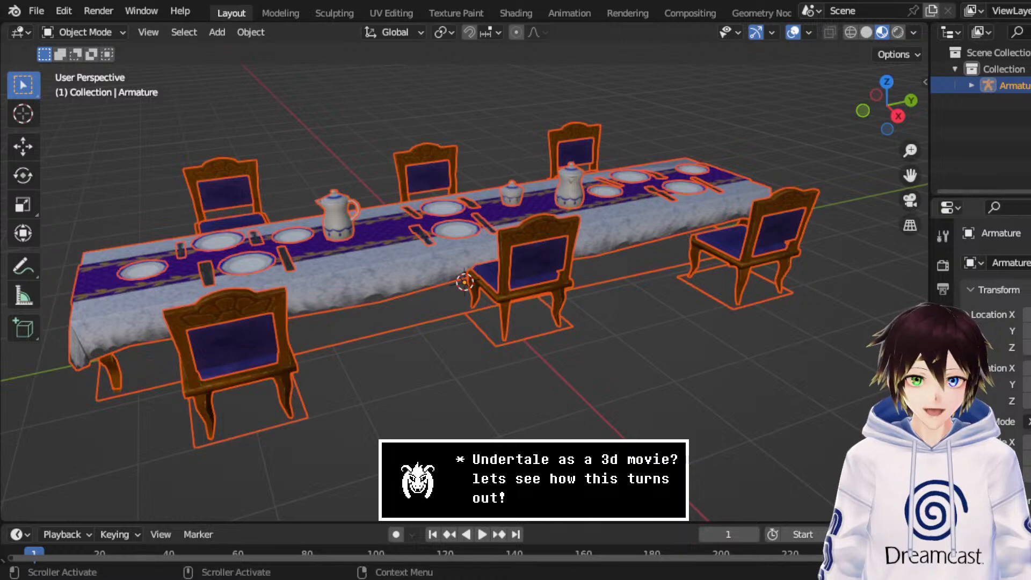
# Step: Examine the plates, forks and knives on the dining table up close with the viewport overlays hidden
pyautogui.moveTo(627, 195); pyautogui.dragTo(701, 206, button='middle')
pyautogui.scroll(3, 659, 236)
pyautogui.scroll(-1, 534, 297)
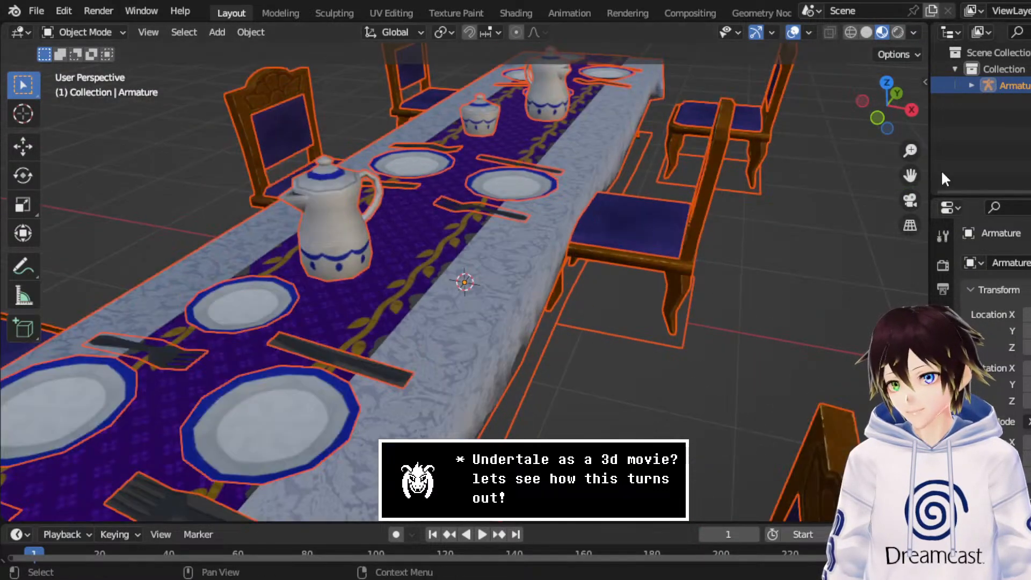
pyautogui.moveTo(910, 175); pyautogui.dragTo(1030, 106)
pyautogui.moveTo(910, 151); pyautogui.dragTo(910, 136)
pyautogui.moveTo(910, 175); pyautogui.dragTo(816, 129)
pyautogui.click(797, 30)
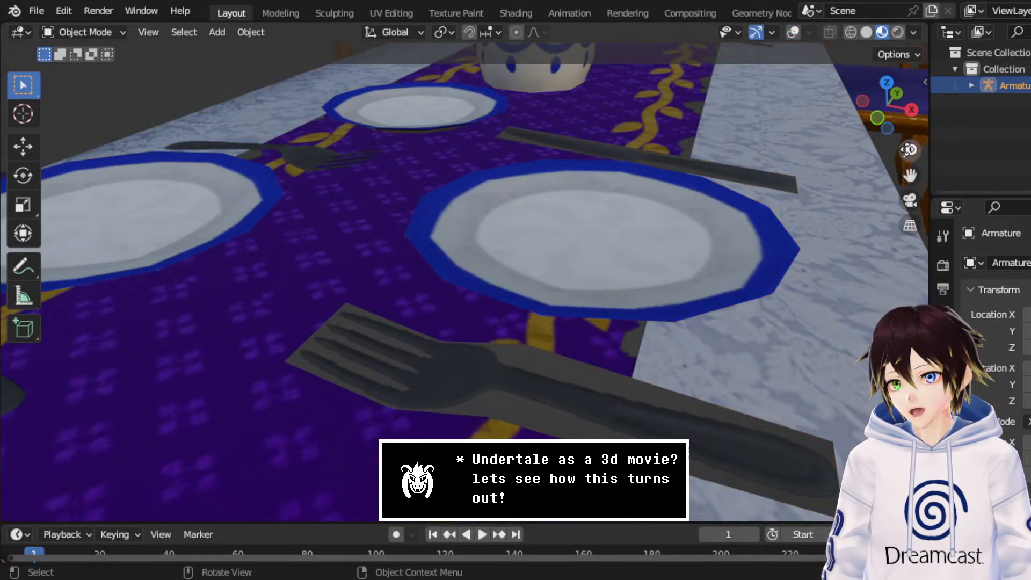
pyautogui.moveTo(910, 150); pyautogui.dragTo(910, 175)
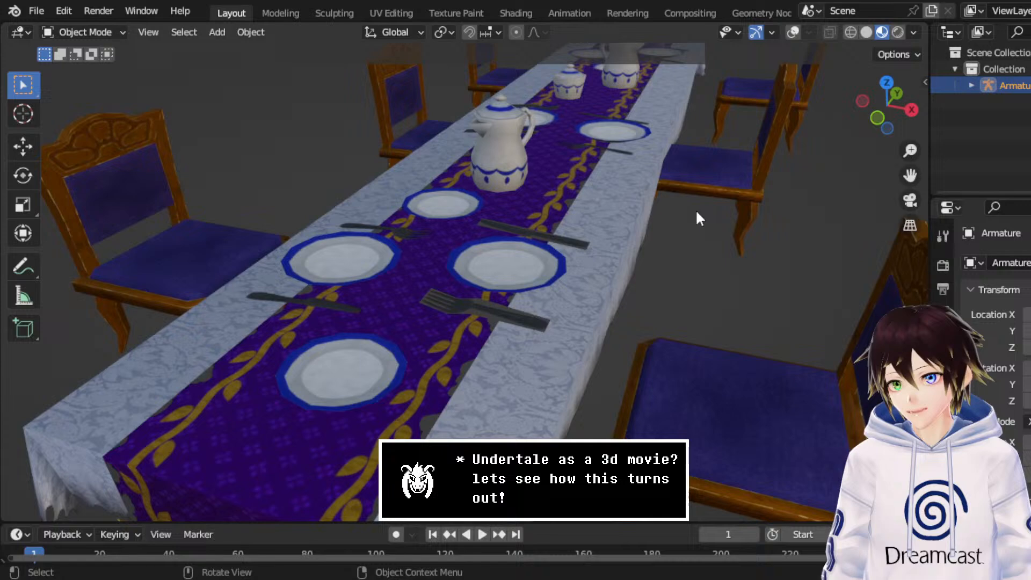
# Step: Start another new General file without saving the dining table scene, and clear out its default objects
pyautogui.click(33, 10)
pyautogui.moveTo(46, 29)
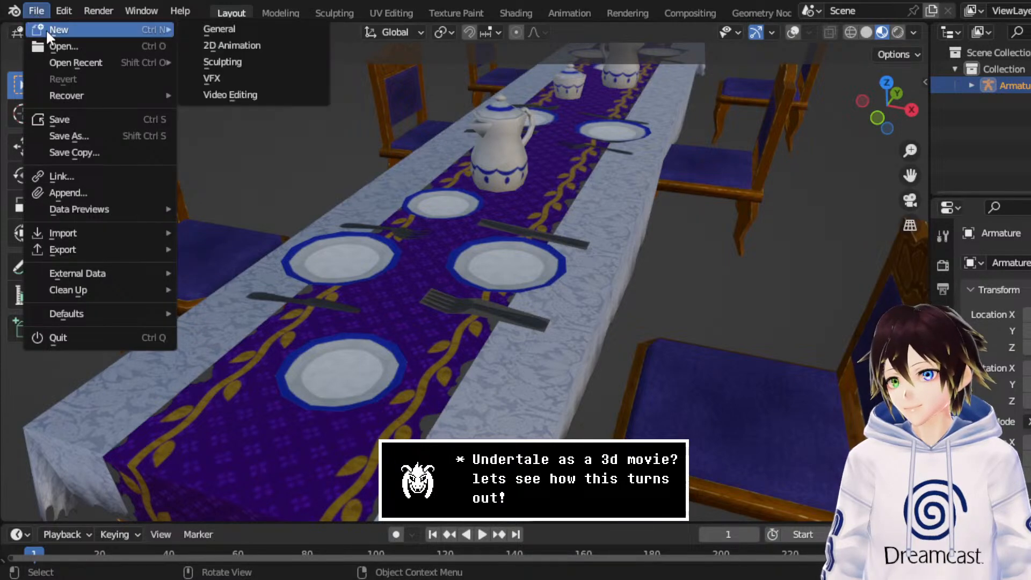
pyautogui.click(207, 28)
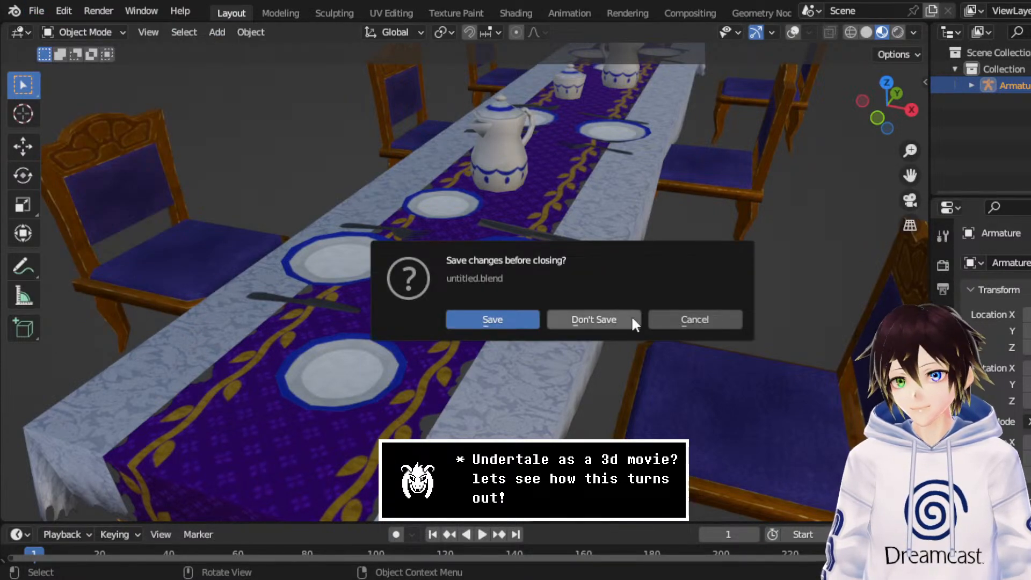
pyautogui.click(594, 319)
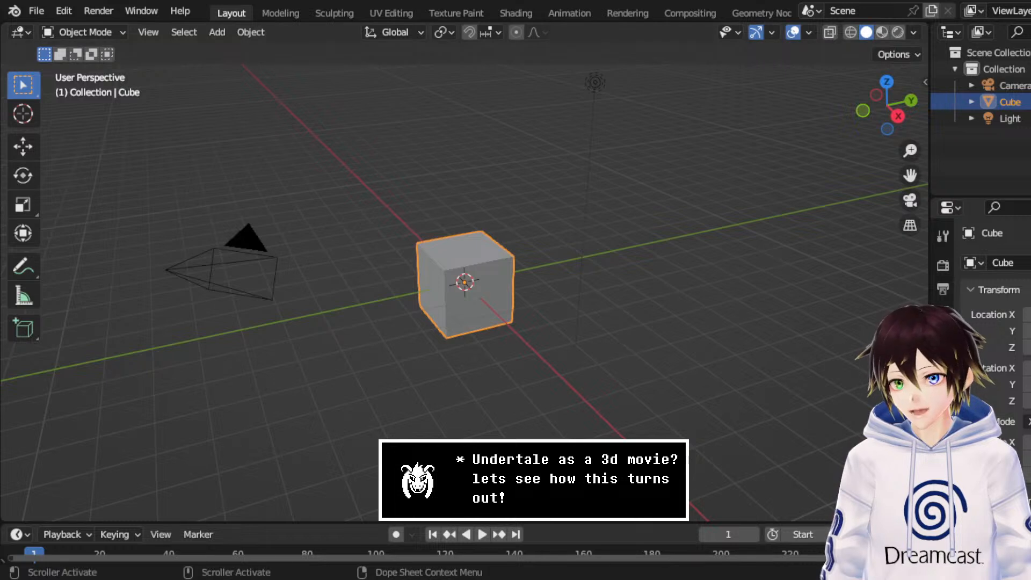
pyautogui.moveTo(623, 445); pyautogui.dragTo(169, 75)
pyautogui.press('Delete')
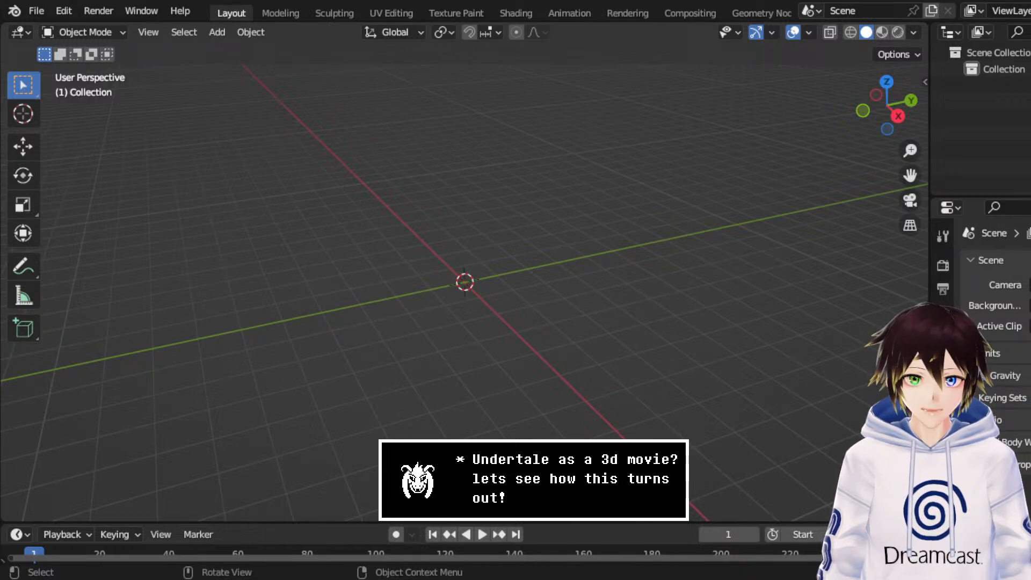
# Step: Open the cutlery file containing the low-poly forks, knives and spoons, discarding the changes in the untitled file
pyautogui.click(162, 300)
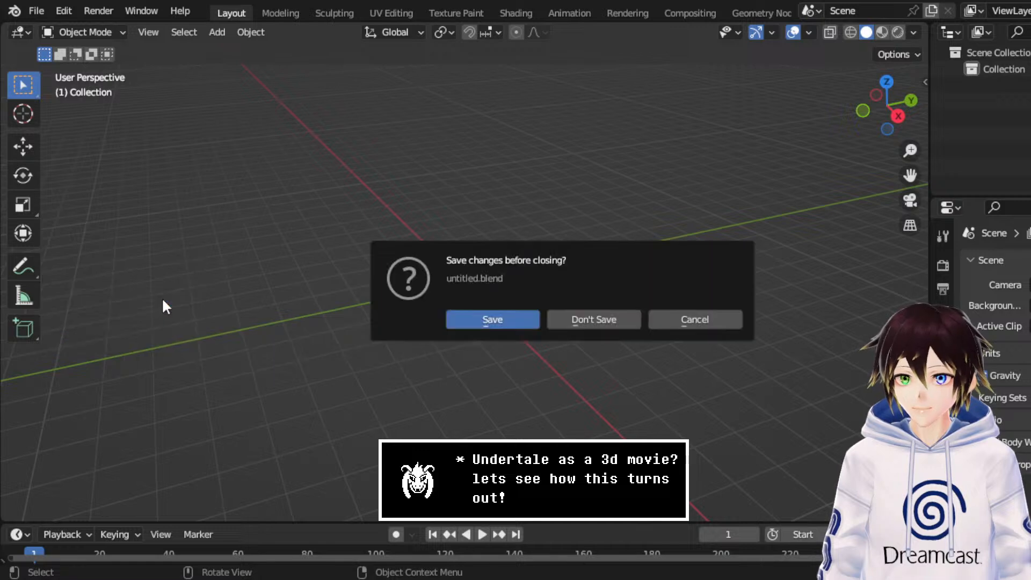
pyautogui.click(596, 325)
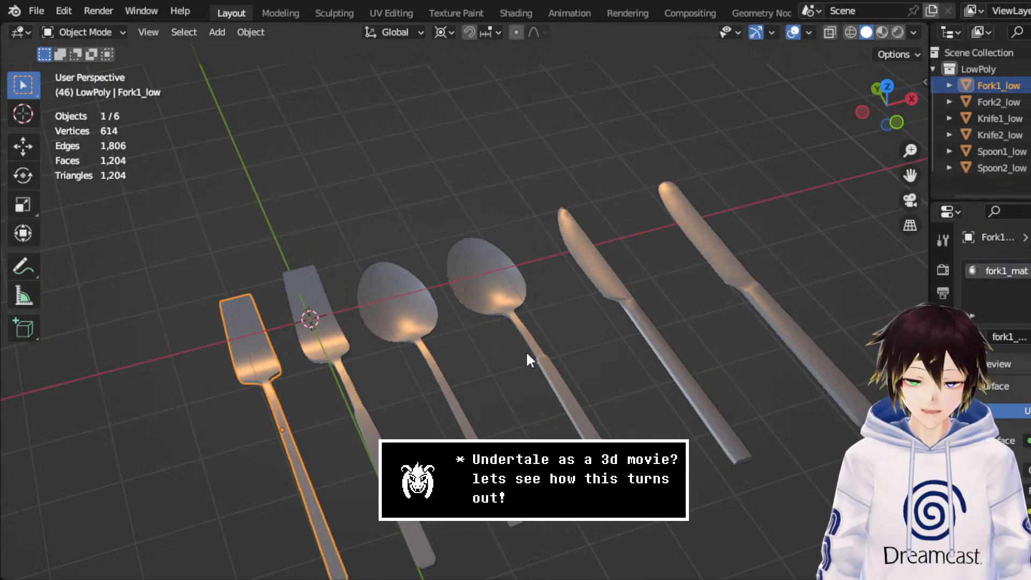
pyautogui.moveTo(552, 329); pyautogui.dragTo(577, 312, button='middle')
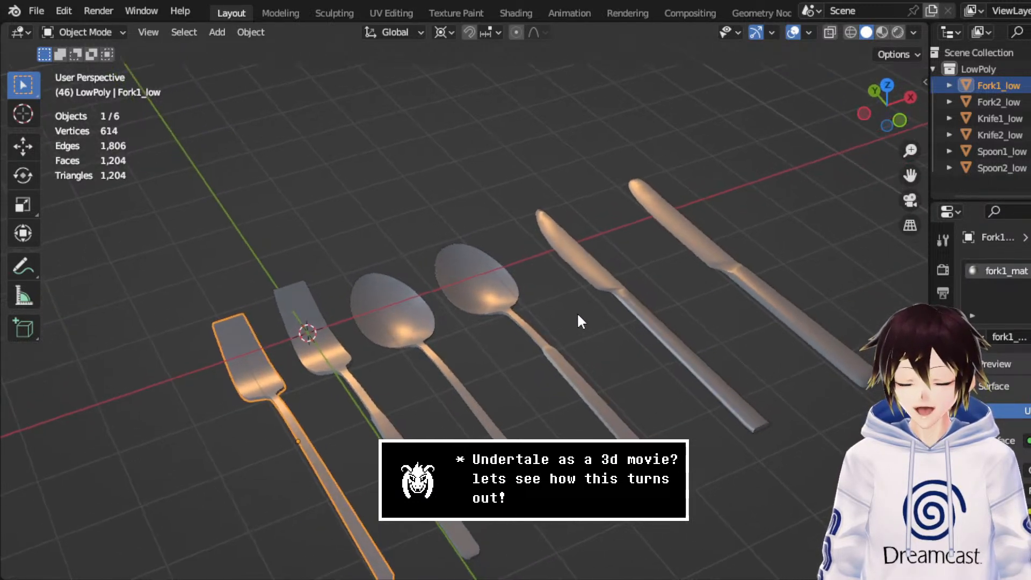
pyautogui.moveTo(498, 362); pyautogui.dragTo(386, 333, button='middle')
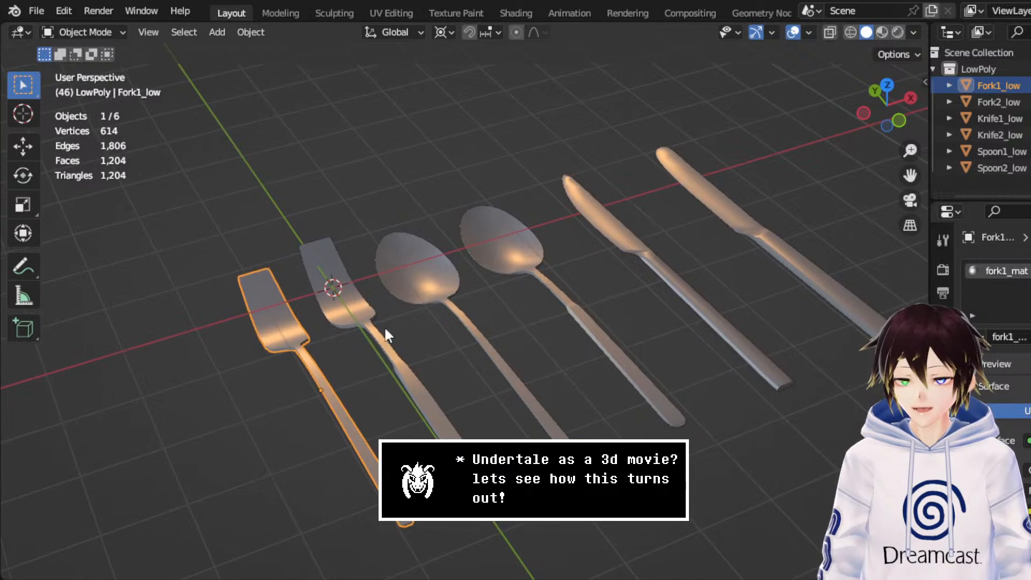
# Step: Select Fork2_low and assign an Image Texture to its material's base color
pyautogui.click(377, 347)
pyautogui.scroll(-6, 1024, 414)
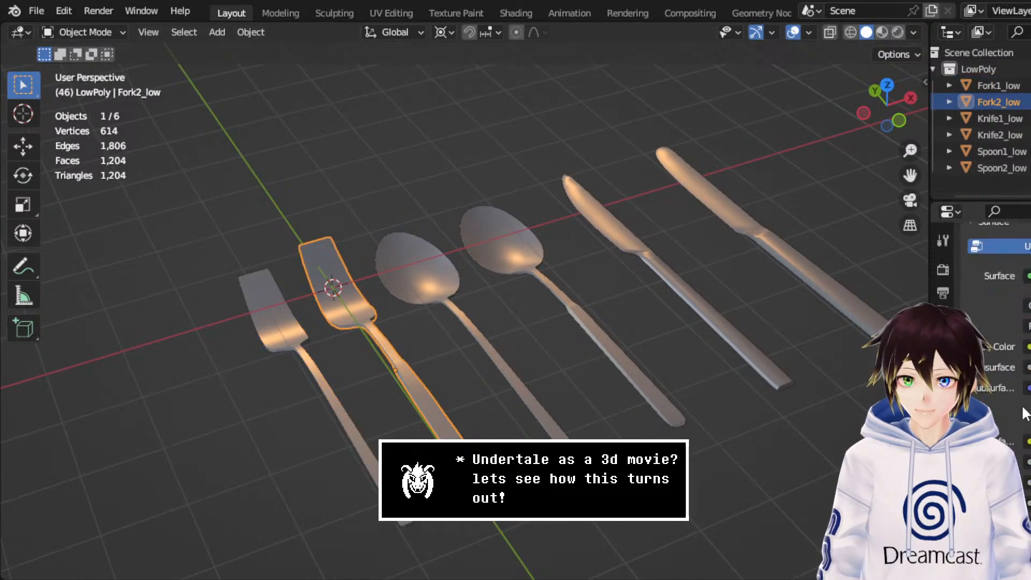
pyautogui.click(1027, 347)
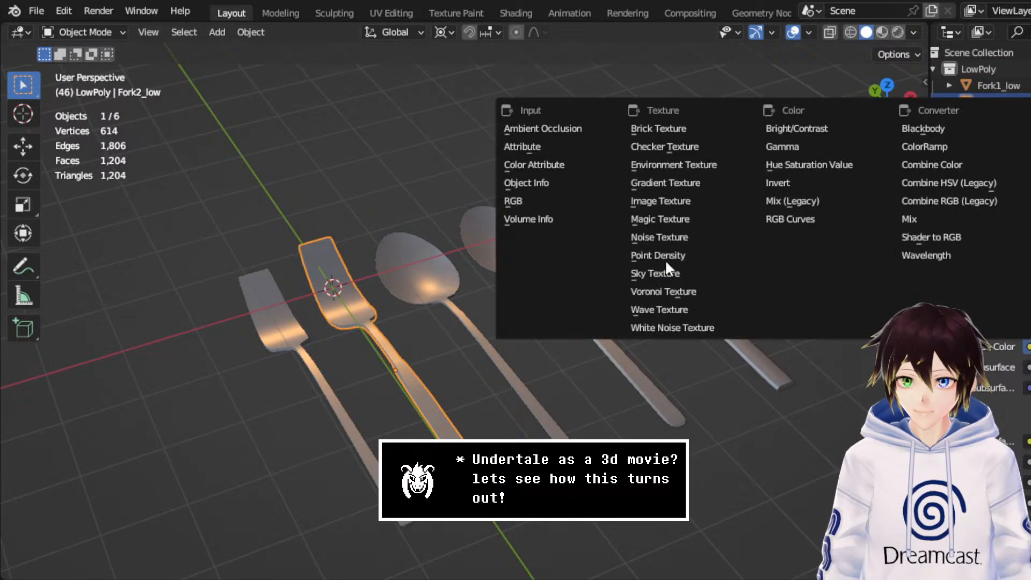
pyautogui.click(664, 199)
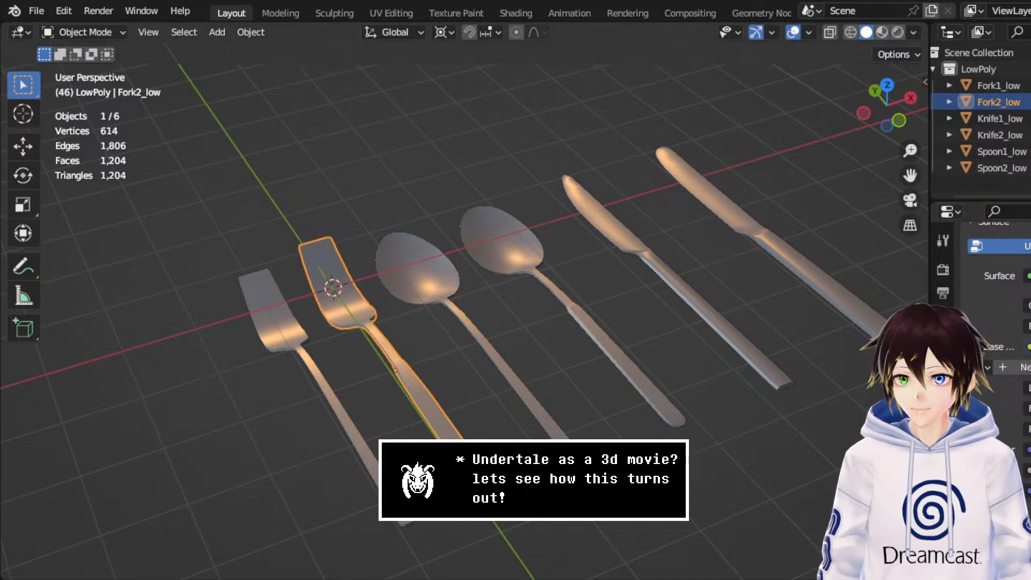
# Step: Select Fork1_low and bring up its fork1_mat node tree in the Shading workspace
pyautogui.moveTo(708, 292); pyautogui.dragTo(727, 299, button='middle')
pyautogui.click(310, 359)
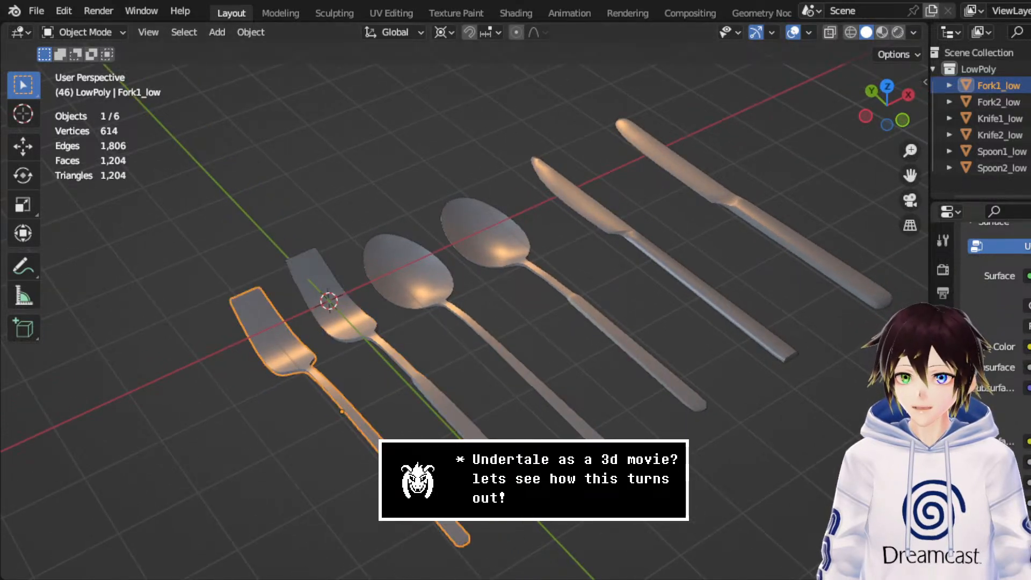
pyautogui.scroll(-6, 1016, 333)
pyautogui.scroll(-5, 999, 333)
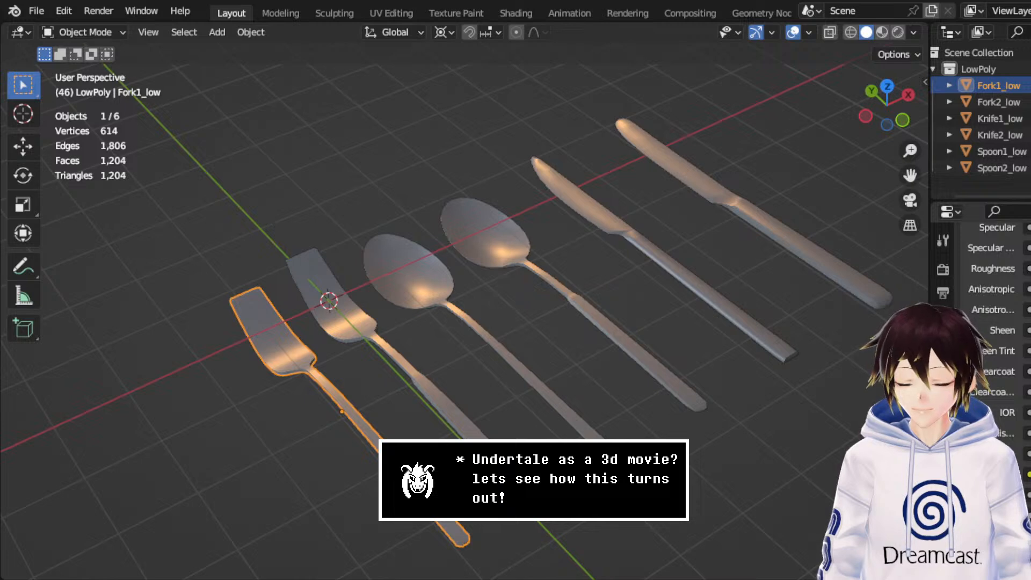
pyautogui.click(529, 16)
pyautogui.moveTo(492, 266)
pyautogui.mouseDown(button='middle')
pyautogui.moveTo(540, 256)
pyautogui.moveTo(668, 294)
pyautogui.moveTo(607, 175)
pyautogui.mouseUp(button='middle')
pyautogui.scroll(3, 668, 294)
pyautogui.scroll(-4, 553, 454)
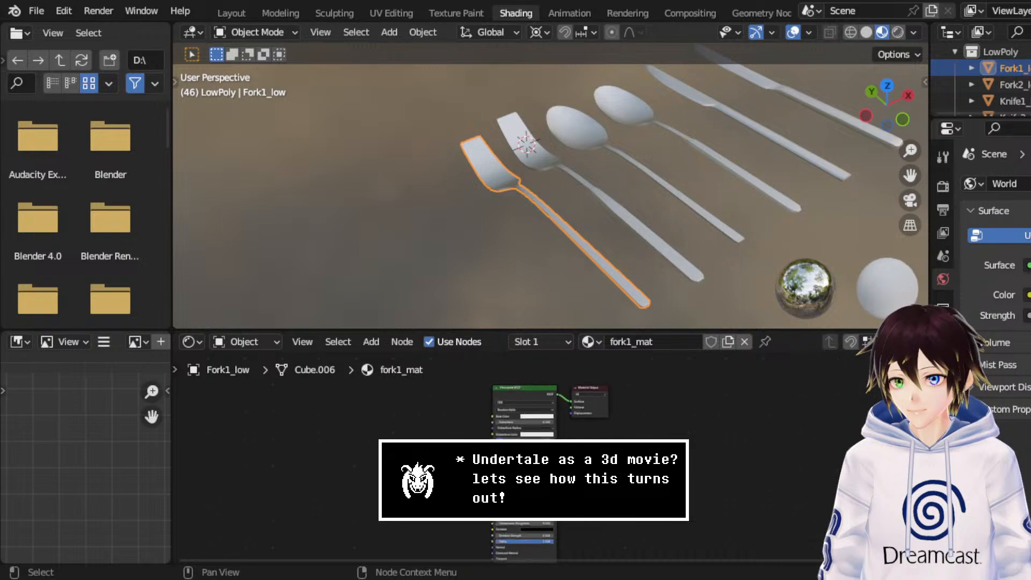
# Step: Add the fork1_alpha.png image texture to fork1_mat and connect its color output to the Principled BSDF's Alpha input
pyautogui.scroll(4, 538, 417)
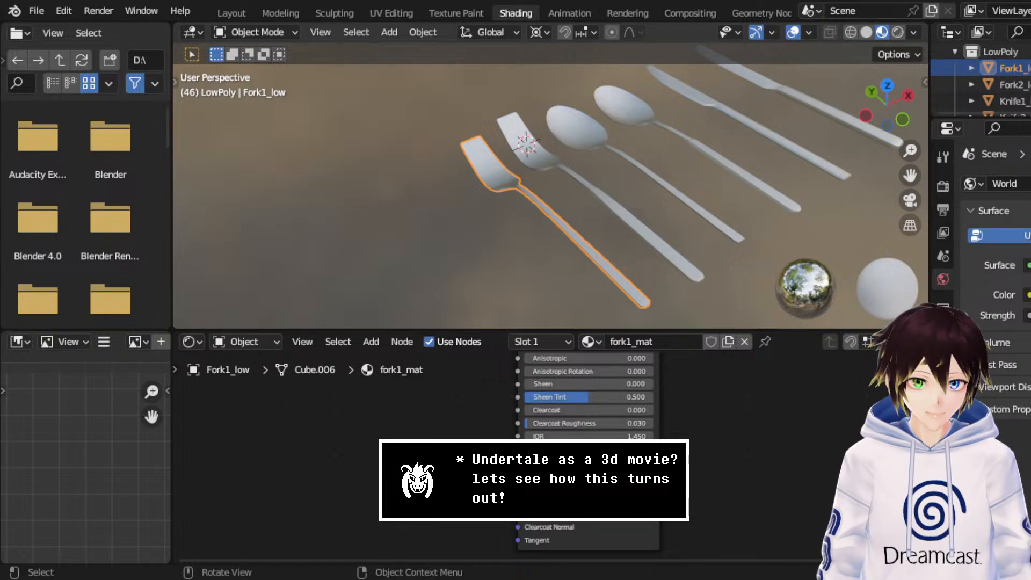
pyautogui.moveTo(333, 414); pyautogui.dragTo(332, 419)
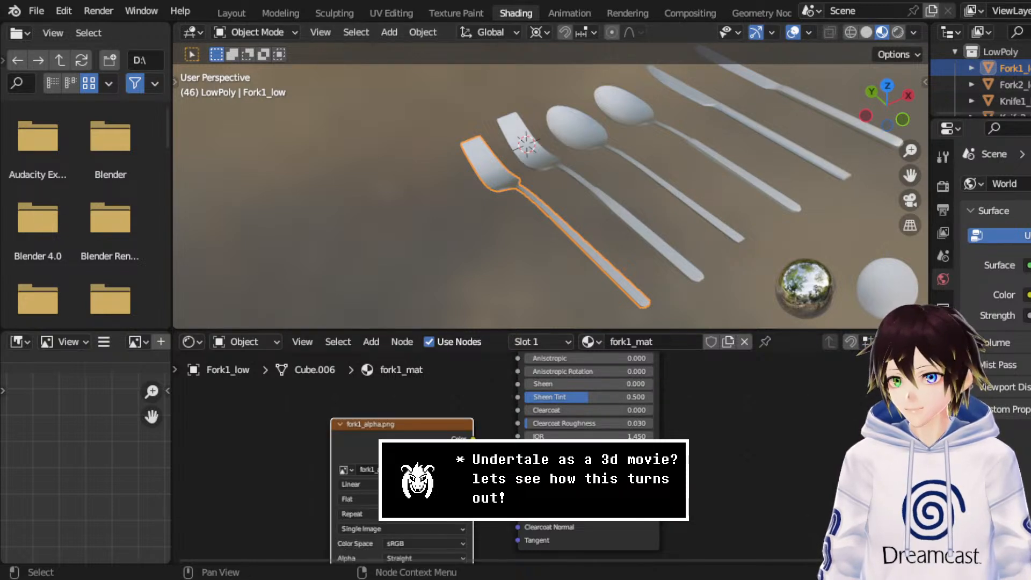
pyautogui.moveTo(473, 439); pyautogui.dragTo(518, 501)
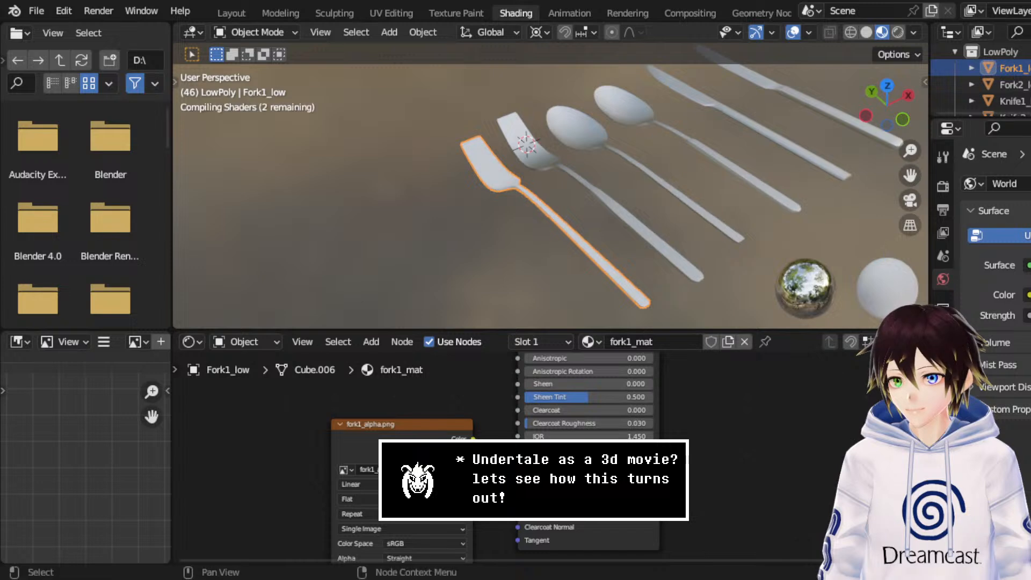
pyautogui.scroll(4, 575, 159)
pyautogui.moveTo(575, 159); pyautogui.dragTo(558, 217, button='middle')
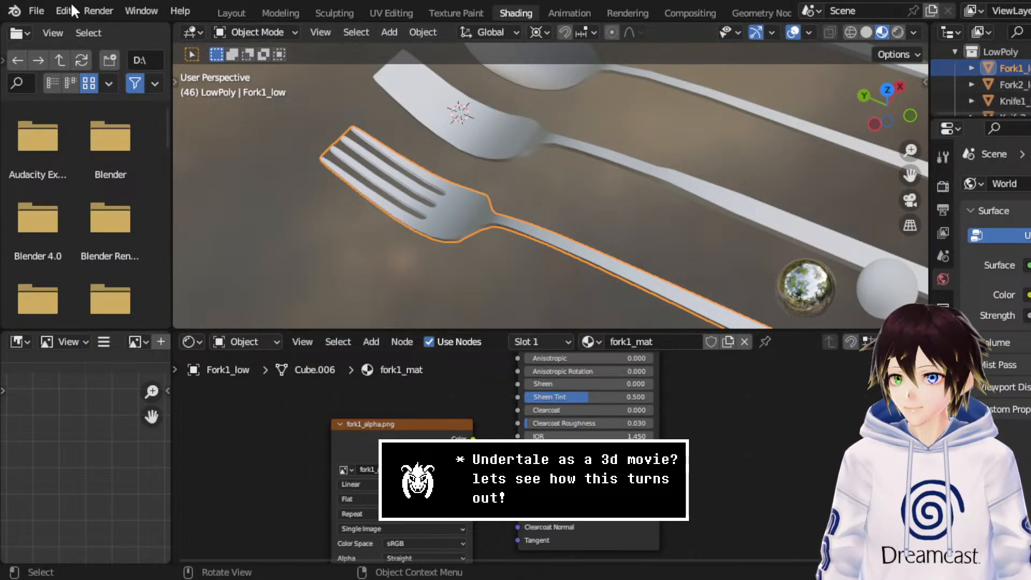
pyautogui.click(37, 10)
pyautogui.moveTo(69, 30)
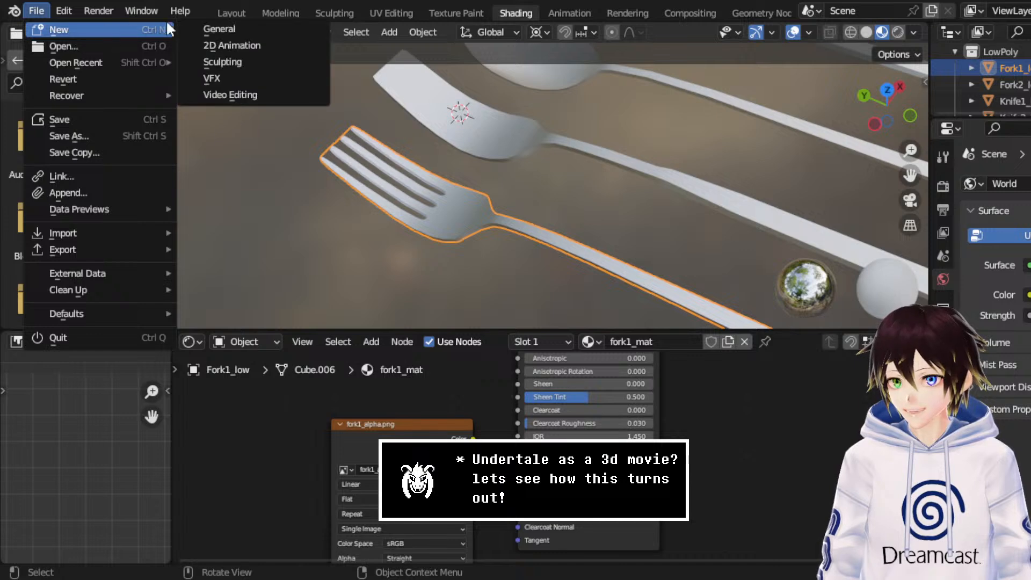
pyautogui.click(215, 29)
pyautogui.click(689, 318)
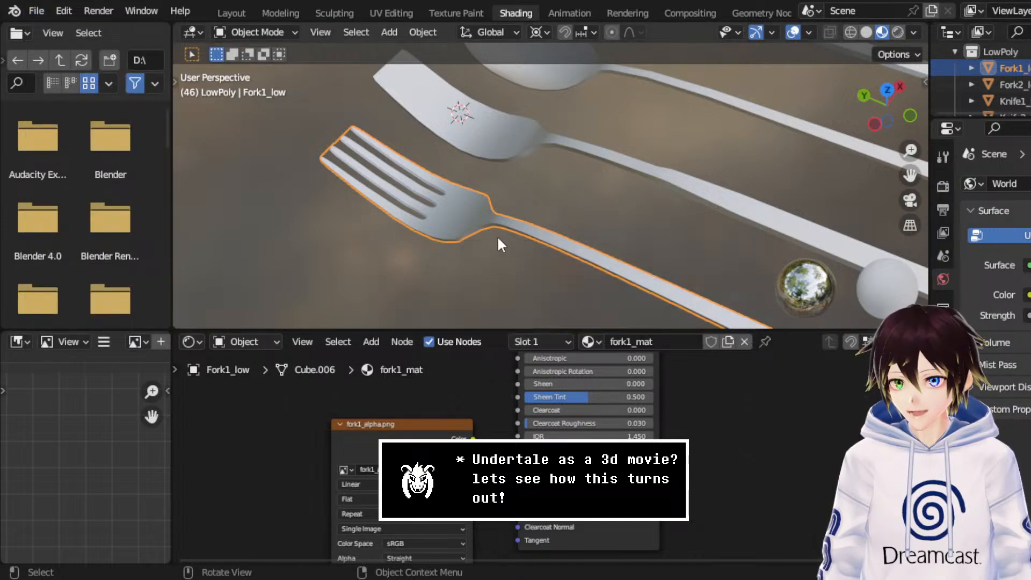
# Step: Adjust fork1_mat's transparency settings so the gaps between the tines render see-through, toggling Backface Culling and checking the fork from above and below
pyautogui.moveTo(498, 235); pyautogui.dragTo(537, 177, button='middle')
pyautogui.scroll(-5, 994, 225)
pyautogui.scroll(-10, 994, 242)
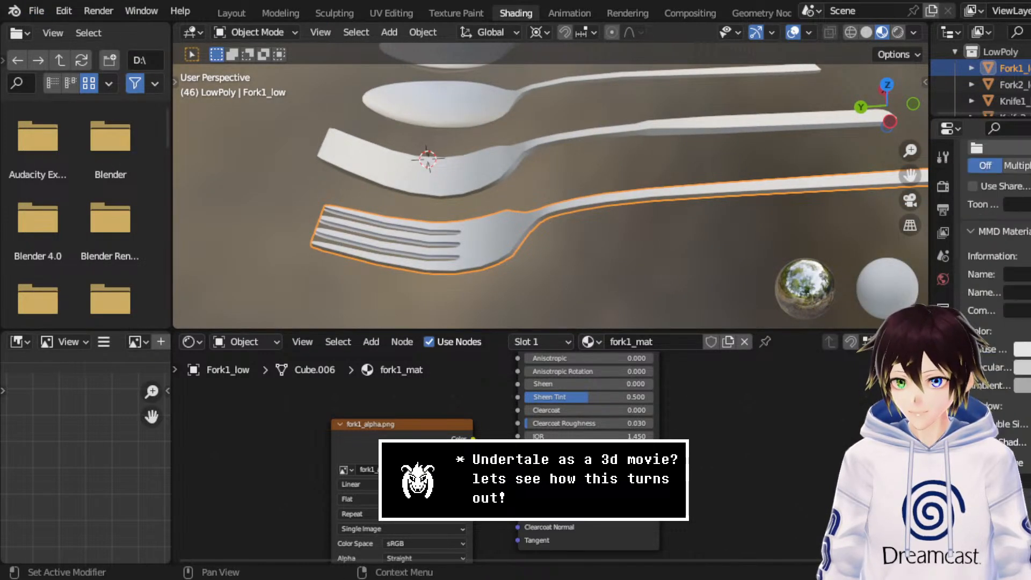
pyautogui.scroll(4, 994, 241)
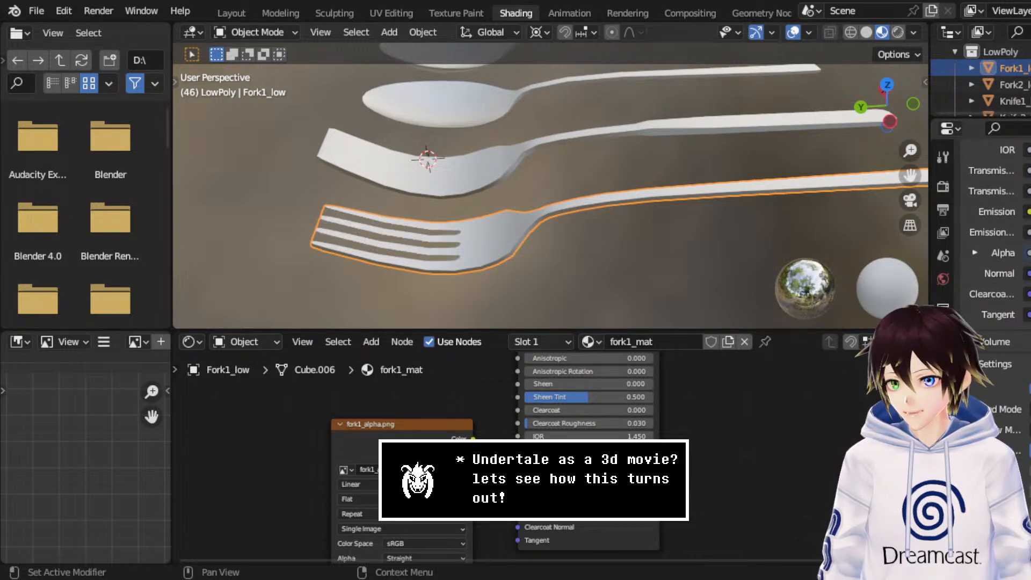
pyautogui.moveTo(354, 236); pyautogui.dragTo(483, 188, button='middle')
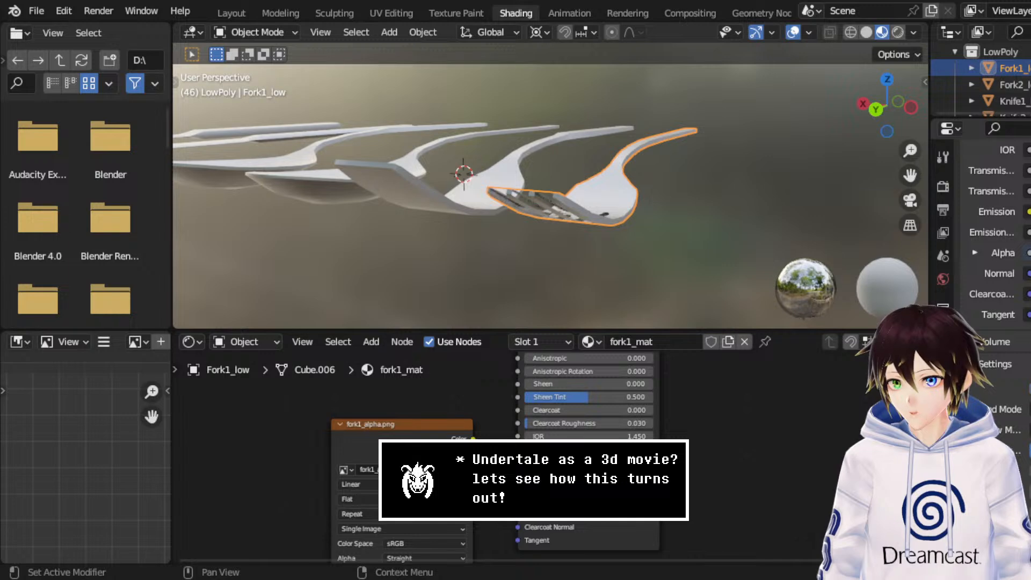
pyautogui.moveTo(637, 178); pyautogui.dragTo(675, 317, button='middle')
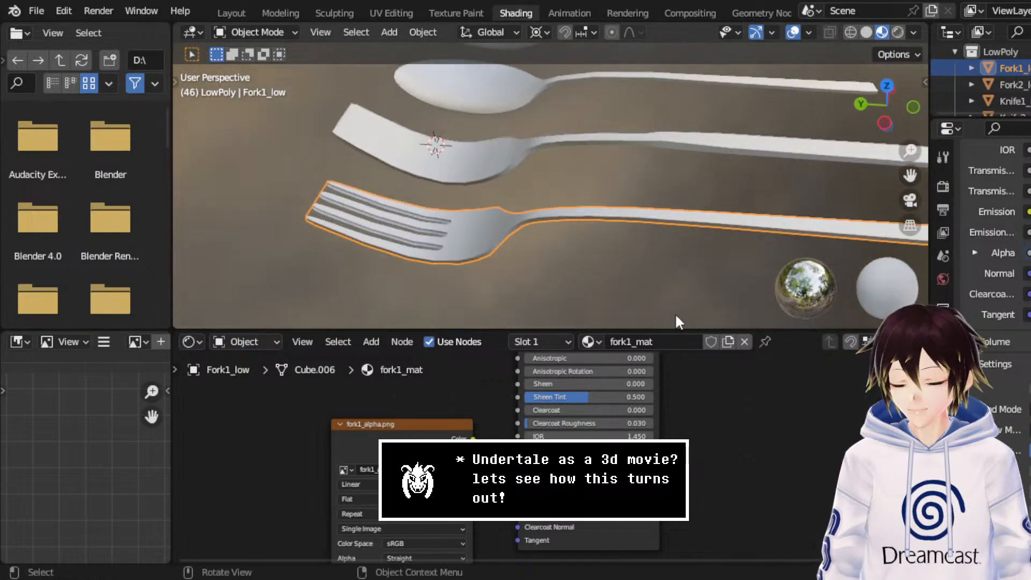
pyautogui.moveTo(591, 269); pyautogui.dragTo(438, 164, button='middle')
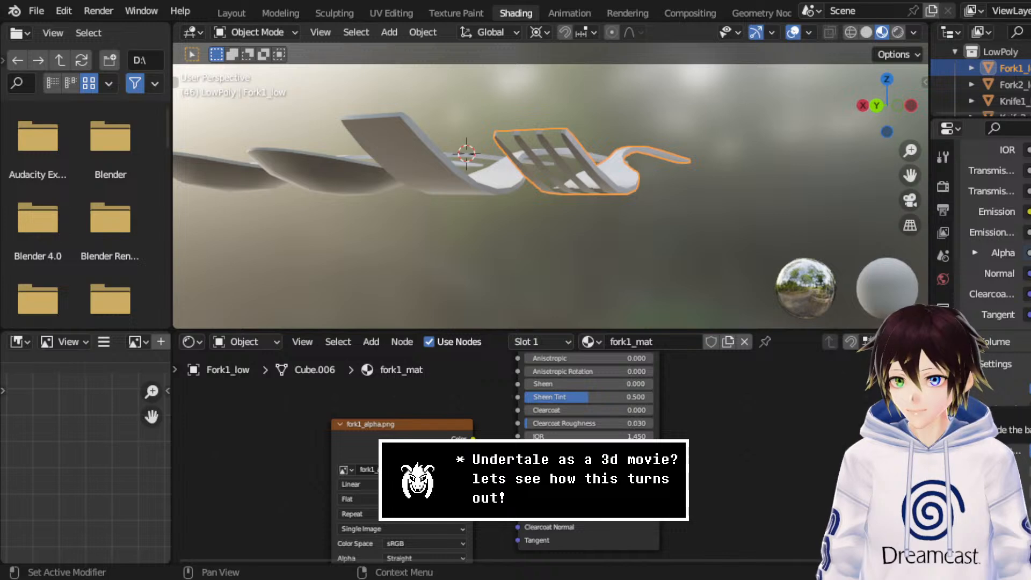
pyautogui.click(1028, 389)
pyautogui.moveTo(626, 166); pyautogui.dragTo(523, 221, button='middle')
pyautogui.moveTo(626, 121); pyautogui.dragTo(588, 149, button='middle')
pyautogui.scroll(-2, 594, 134)
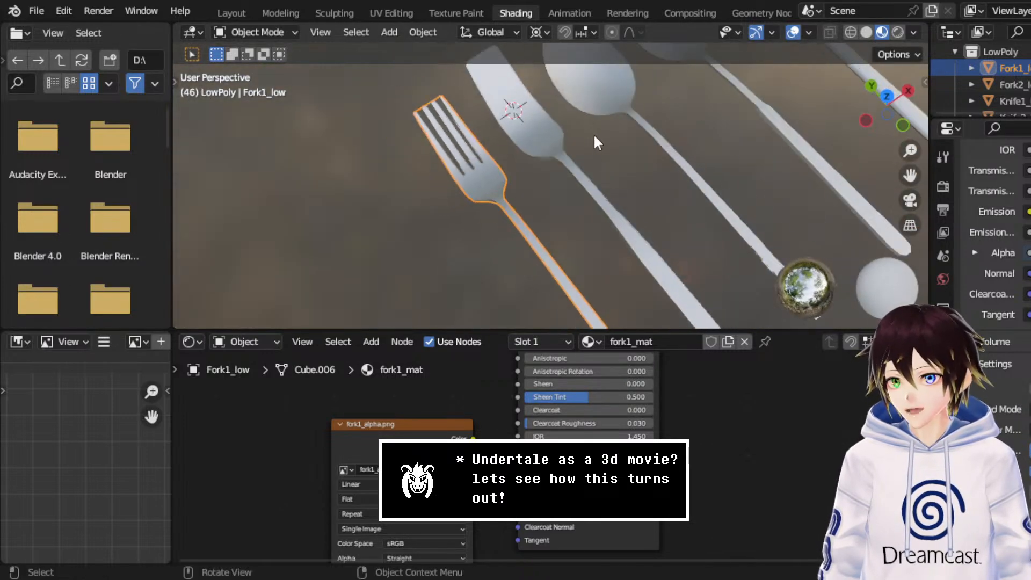
# Step: Select Fork2_low, add the fork2_alpha.png image texture to fork2_mat and connect its color output to the Principled BSDF's Alpha input
pyautogui.click(579, 165)
pyautogui.moveTo(629, 182); pyautogui.dragTo(610, 192, button='middle')
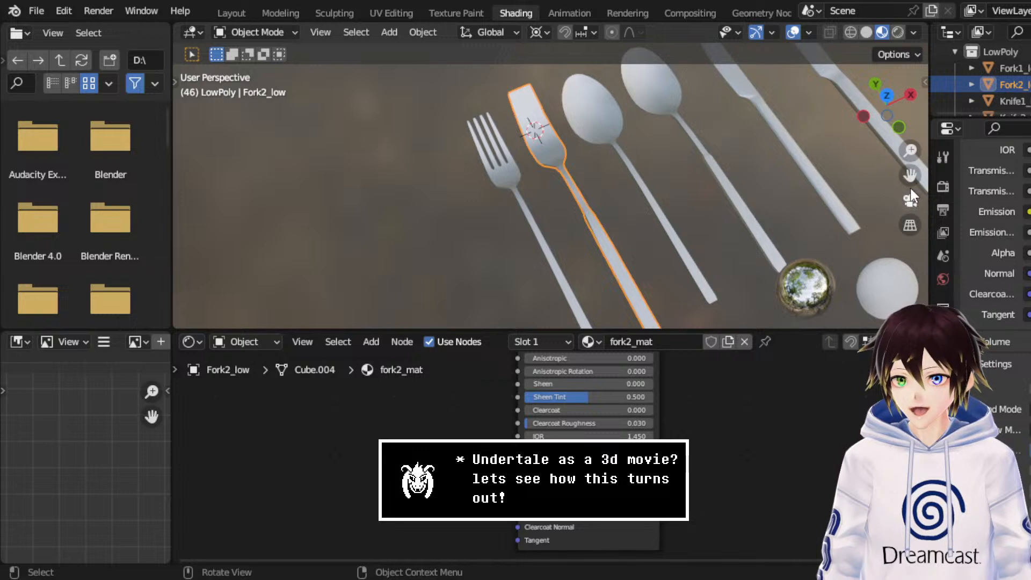
pyautogui.moveTo(913, 176); pyautogui.dragTo(879, 231)
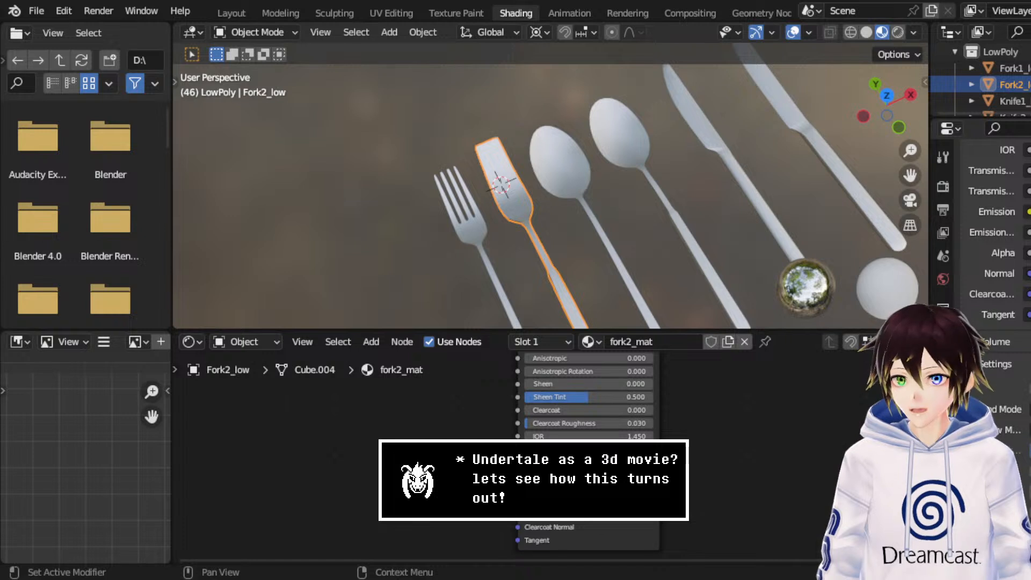
pyautogui.moveTo(1021, 429); pyautogui.dragTo(350, 450)
pyautogui.moveTo(474, 465); pyautogui.dragTo(518, 502)
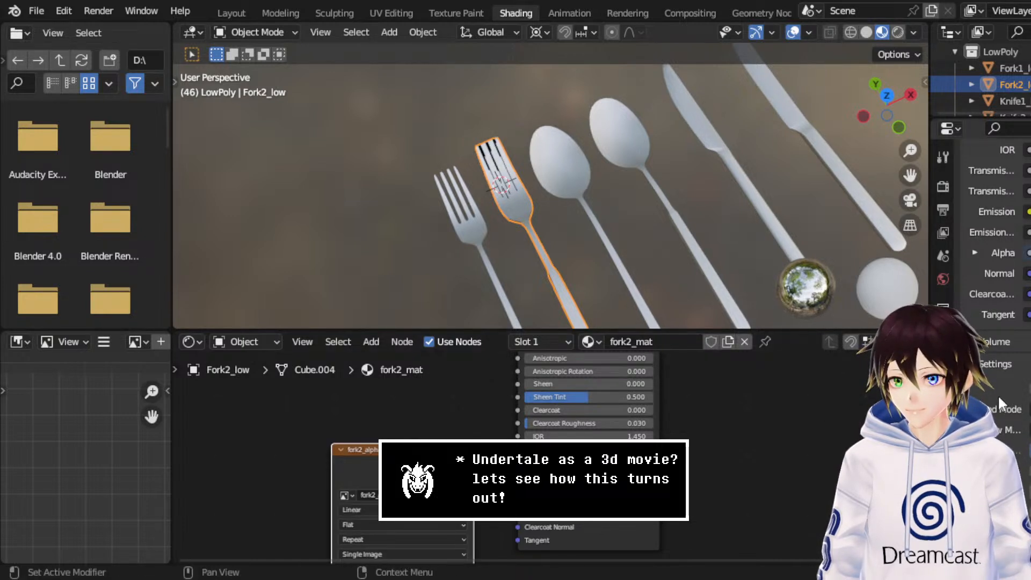
# Step: Set fork2_mat's blend mode to Alpha Clip, comparing its material settings with those of Fork1_low
pyautogui.click(1023, 409)
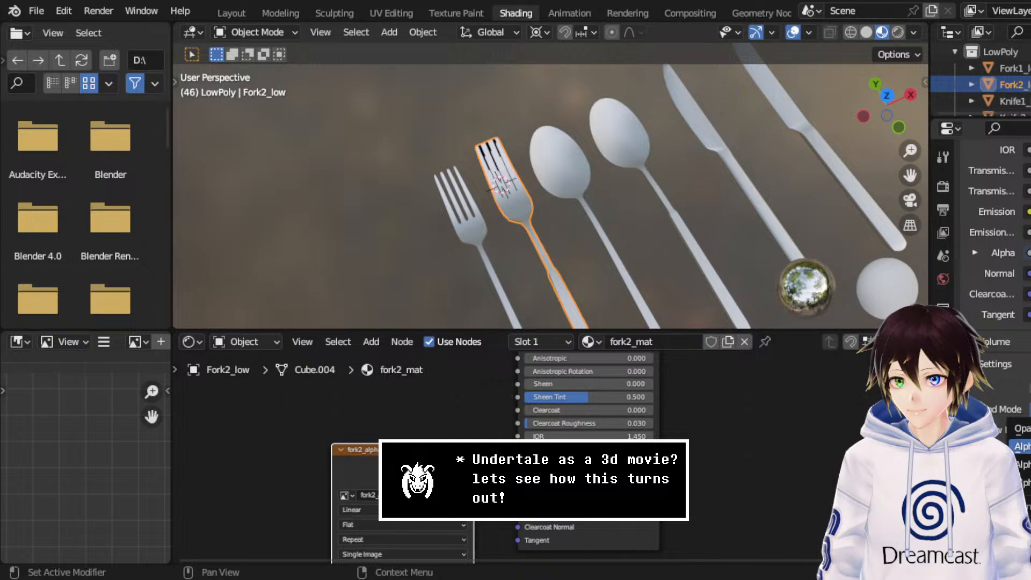
pyautogui.click(1022, 446)
pyautogui.click(487, 282)
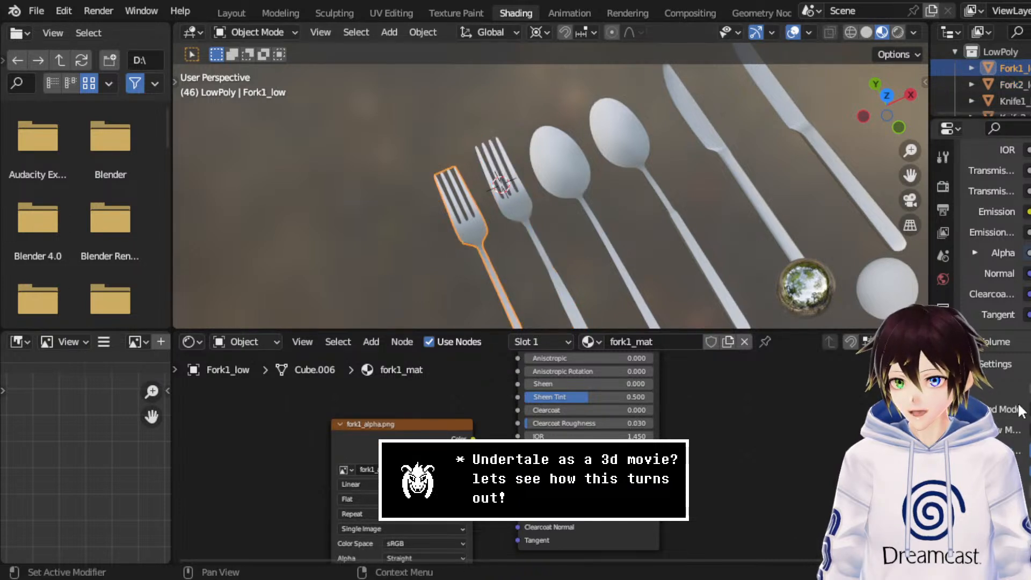
pyautogui.click(527, 227)
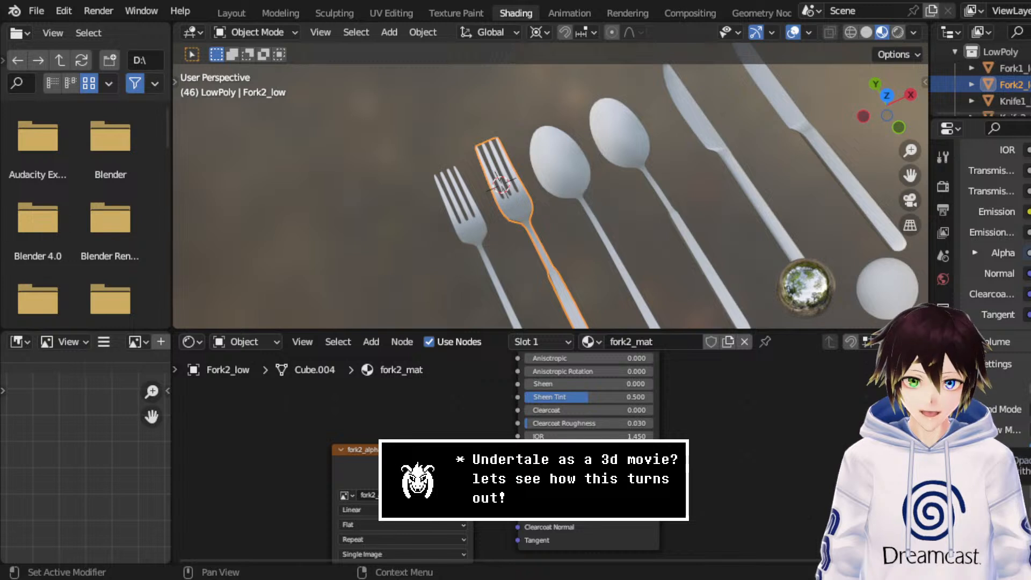
# Step: Select Fork1_low and add the fork1_normal.png image texture to the fork1_mat node tree
pyautogui.click(472, 225)
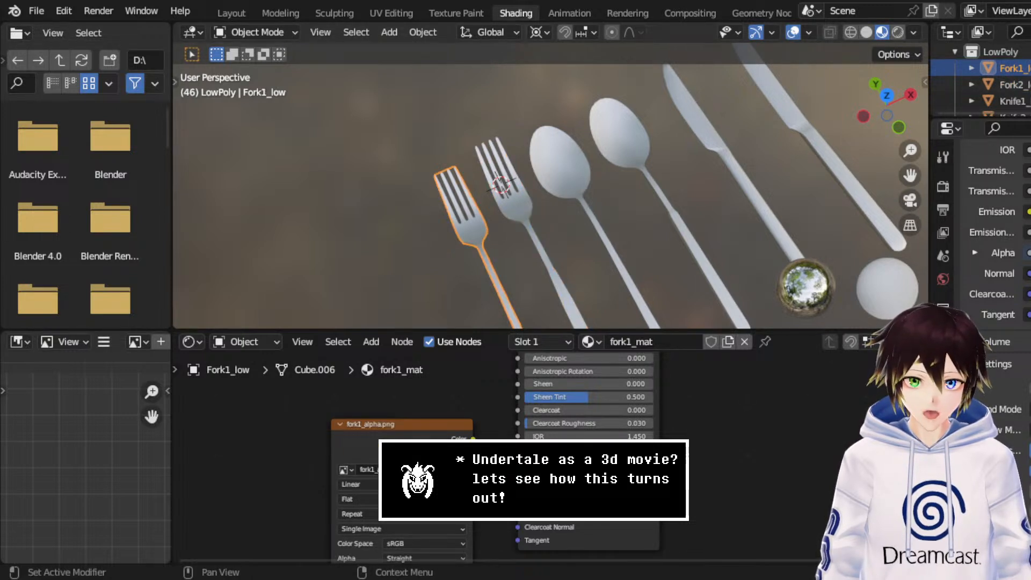
pyautogui.moveTo(357, 382); pyautogui.dragTo(255, 413)
pyautogui.moveTo(273, 421); pyautogui.dragTo(393, 400, button='middle')
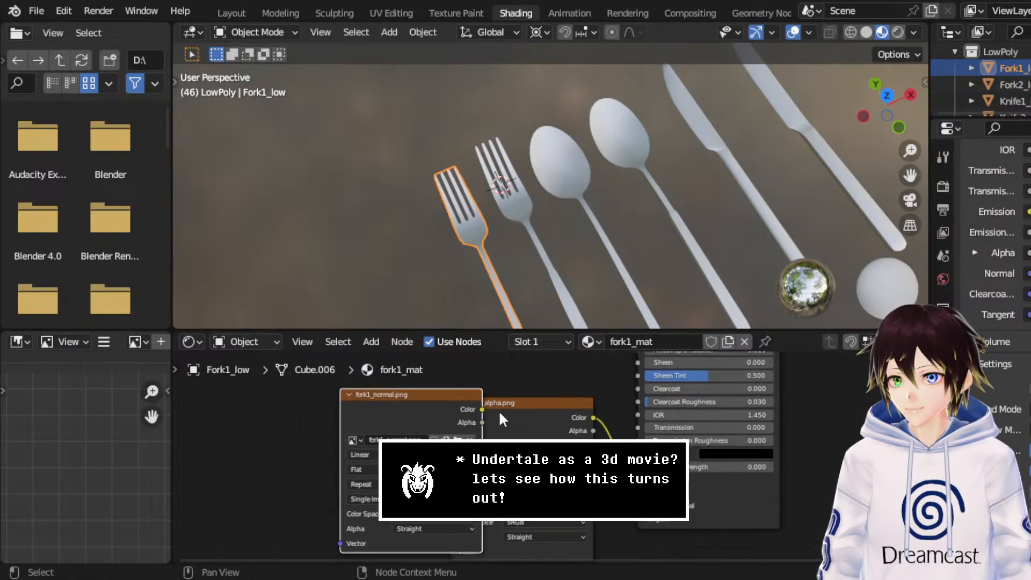
# Step: Rearrange the fork1_mat image nodes so fork1_normal.png sits below fork1_alpha.png, clear of the other nodes
pyautogui.moveTo(508, 414); pyautogui.dragTo(226, 461)
pyautogui.moveTo(380, 420)
pyautogui.mouseDown()
pyautogui.moveTo(367, 428)
pyautogui.moveTo(380, 421)
pyautogui.moveTo(379, 390)
pyautogui.moveTo(365, 424)
pyautogui.mouseUp()
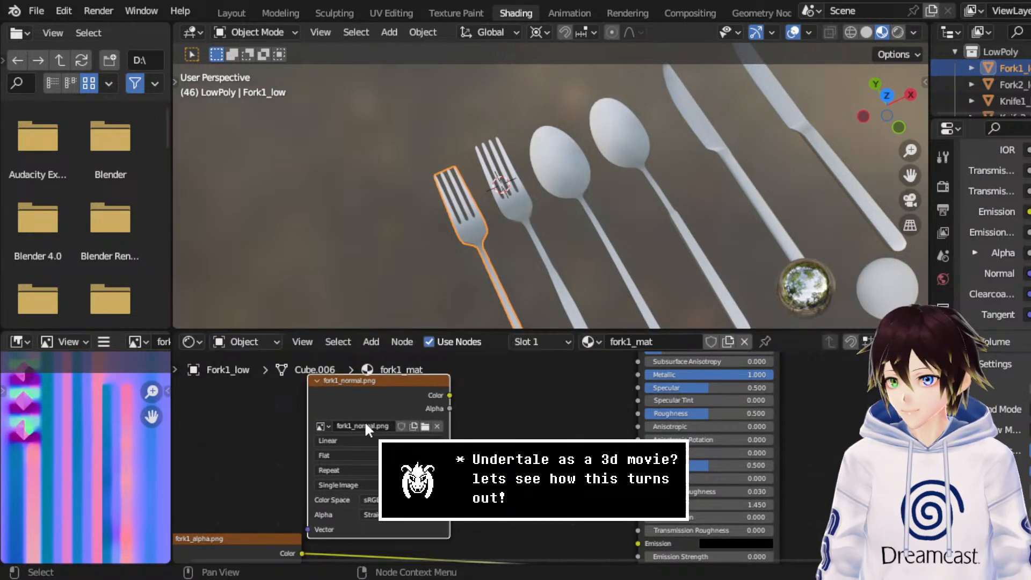
pyautogui.moveTo(389, 407); pyautogui.dragTo(533, 370, button='middle')
pyautogui.moveTo(405, 504); pyautogui.dragTo(594, 470)
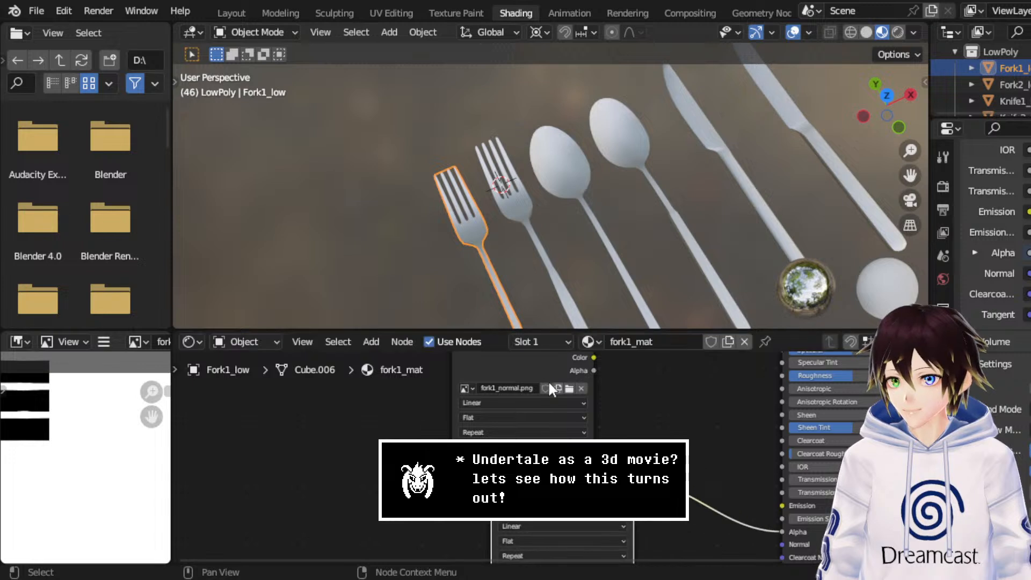
pyautogui.moveTo(508, 372); pyautogui.dragTo(382, 513)
pyautogui.moveTo(541, 410); pyautogui.dragTo(419, 441)
pyautogui.moveTo(454, 429); pyautogui.dragTo(474, 198, button='middle')
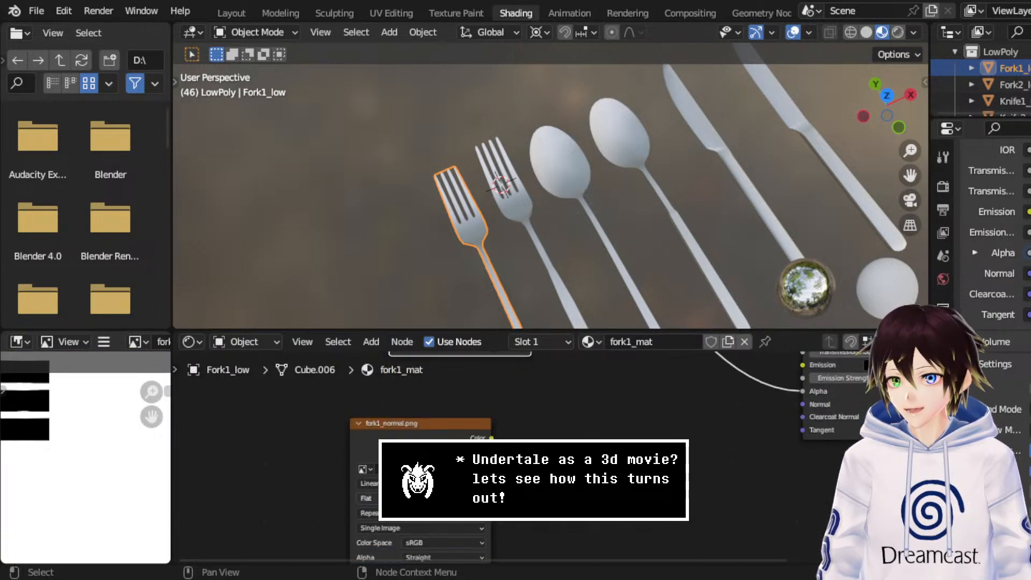
pyautogui.moveTo(432, 445); pyautogui.dragTo(469, 394)
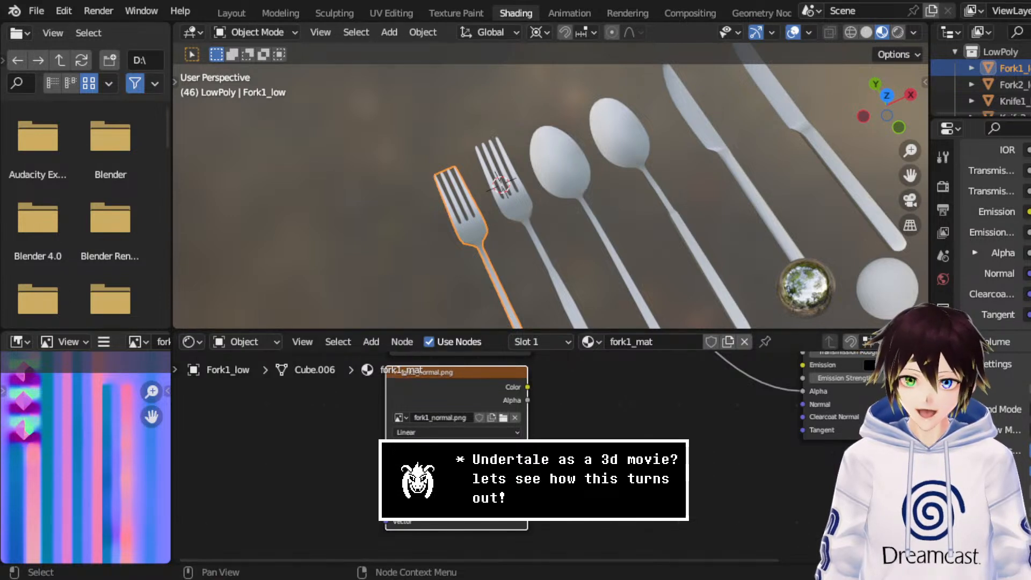
# Step: Try adding a Bump node with its Height input driven by the fork1_normal.png color output
pyautogui.moveTo(594, 390); pyautogui.dragTo(485, 449, button='middle')
pyautogui.moveTo(418, 445); pyautogui.dragTo(486, 434)
pyautogui.write('bump')
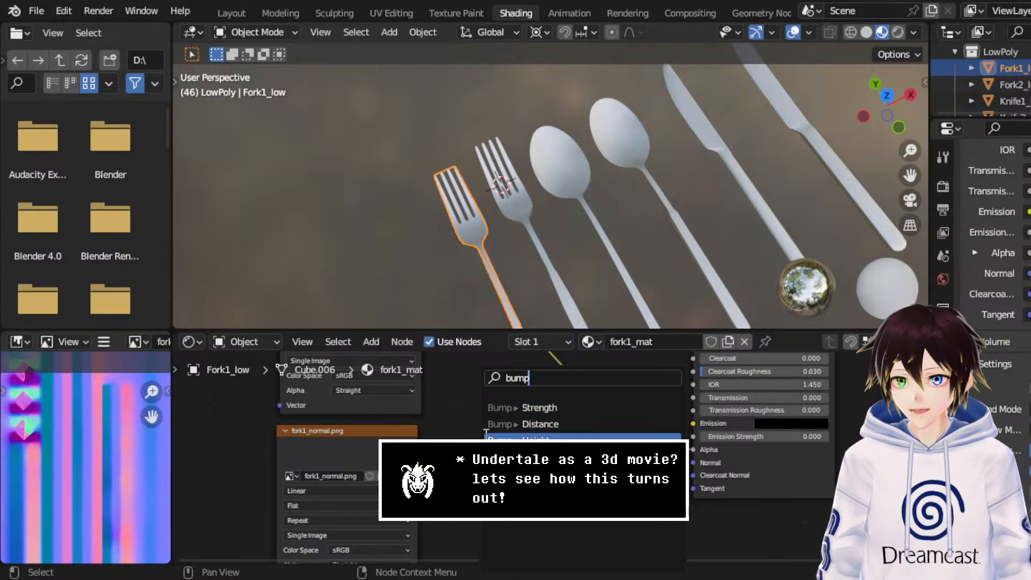
pyautogui.click(485, 435)
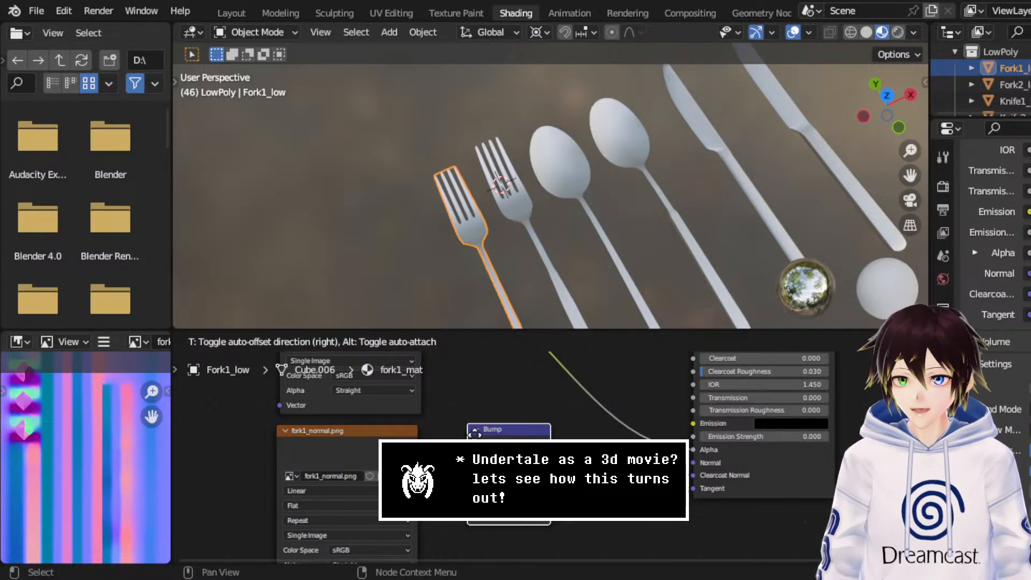
pyautogui.click(464, 434)
pyautogui.moveTo(538, 445); pyautogui.dragTo(610, 457)
pyautogui.press('Escape')
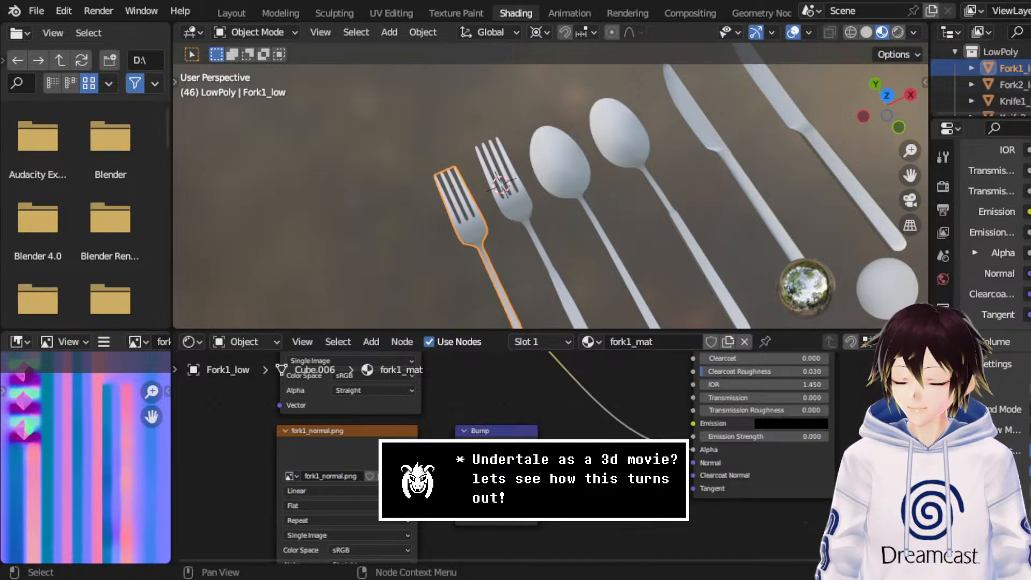
# Step: Duplicate the Bump node, chain the copy into the Principled BSDF's Normal input and inspect the effect on Fork1_low
pyautogui.hotkey('ctrl', 'z')
pyautogui.hotkey('ctrl', 'shift', 'z')
pyautogui.hotkey('shift', 'd')
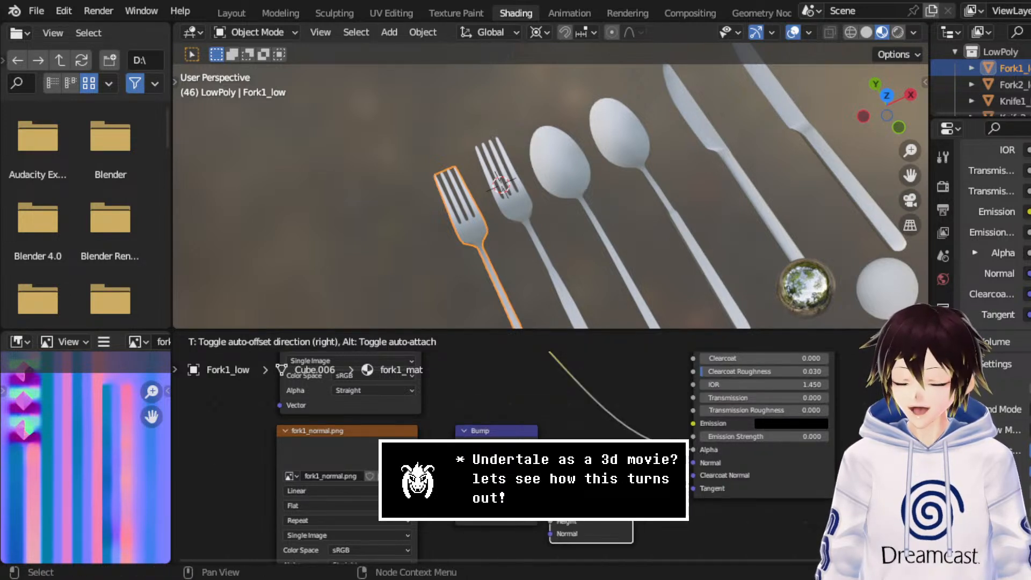
pyautogui.click(580, 466)
pyautogui.moveTo(538, 445); pyautogui.dragTo(554, 511)
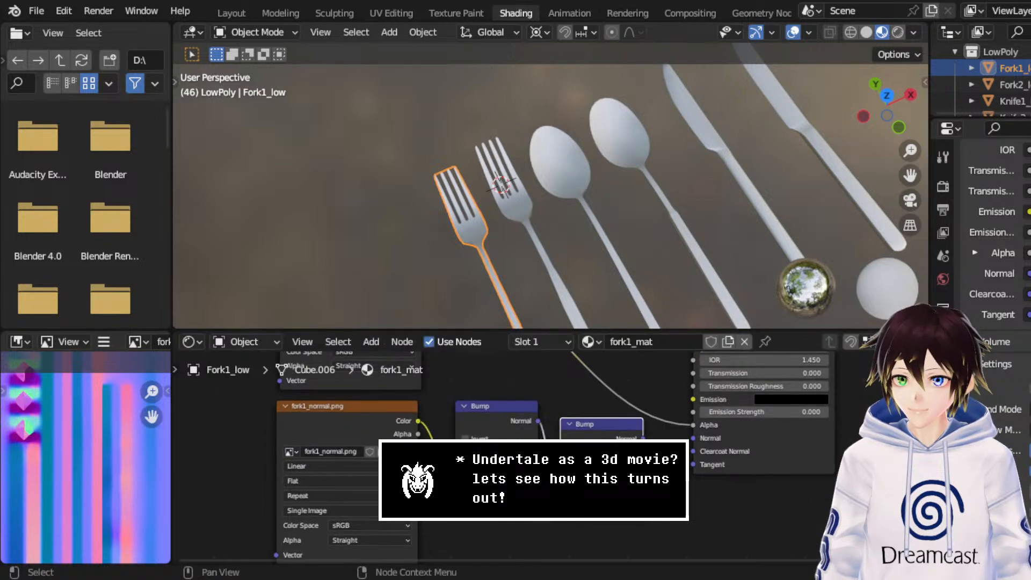
pyautogui.scroll(3, 510, 246)
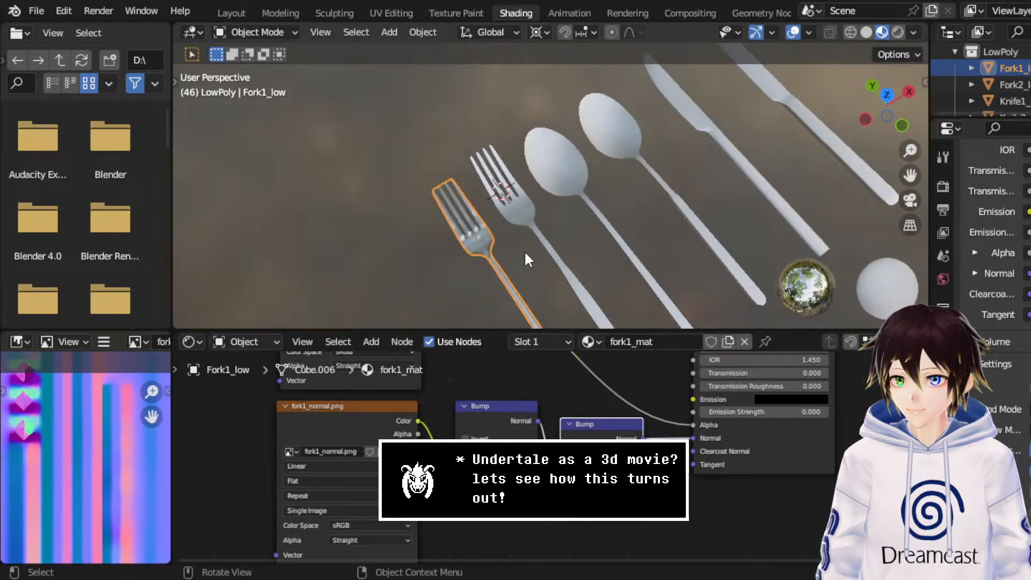
pyautogui.moveTo(878, 171); pyautogui.dragTo(542, 355, button='middle')
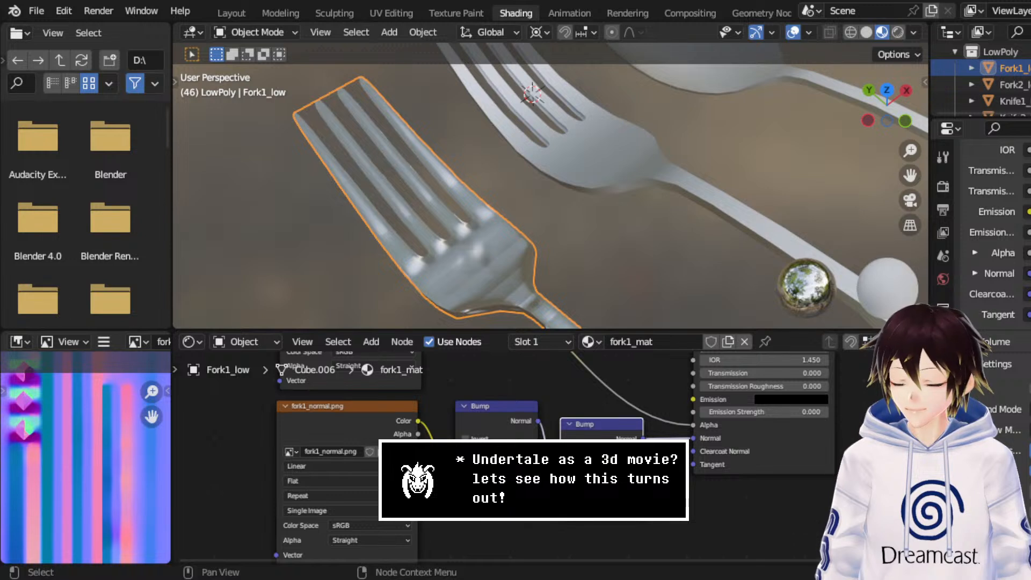
# Step: Delete both Bump nodes from the fork1_mat node tree
pyautogui.click(512, 423)
pyautogui.press('x')
pyautogui.click(596, 431)
pyautogui.press('x')
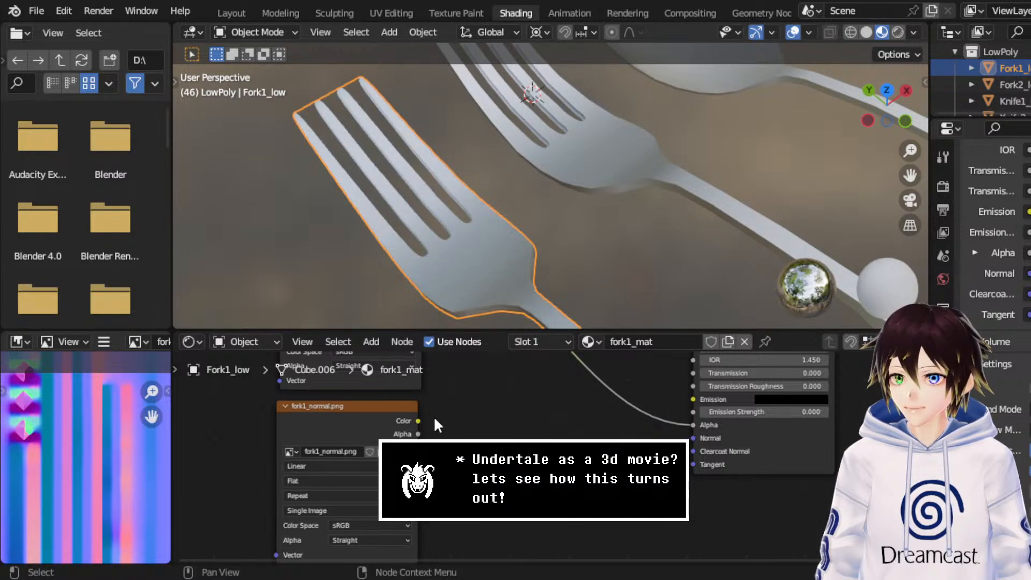
# Step: Add a Normal Map node driven by the fork1_normal.png color output and connect it to the Principled BSDF's Normal input
pyautogui.moveTo(418, 421); pyautogui.dragTo(510, 453)
pyautogui.write('normal')
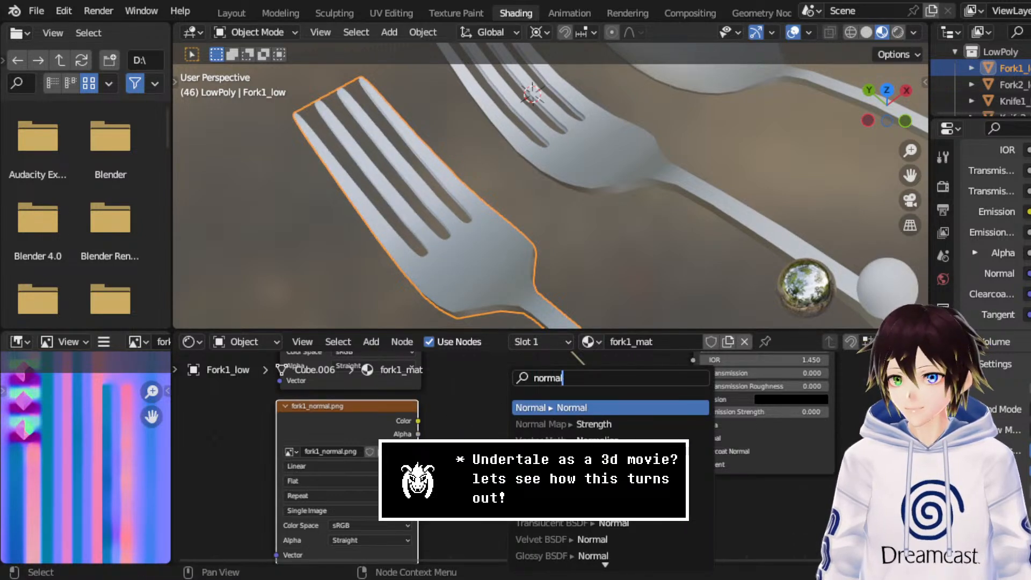
pyautogui.write('m')
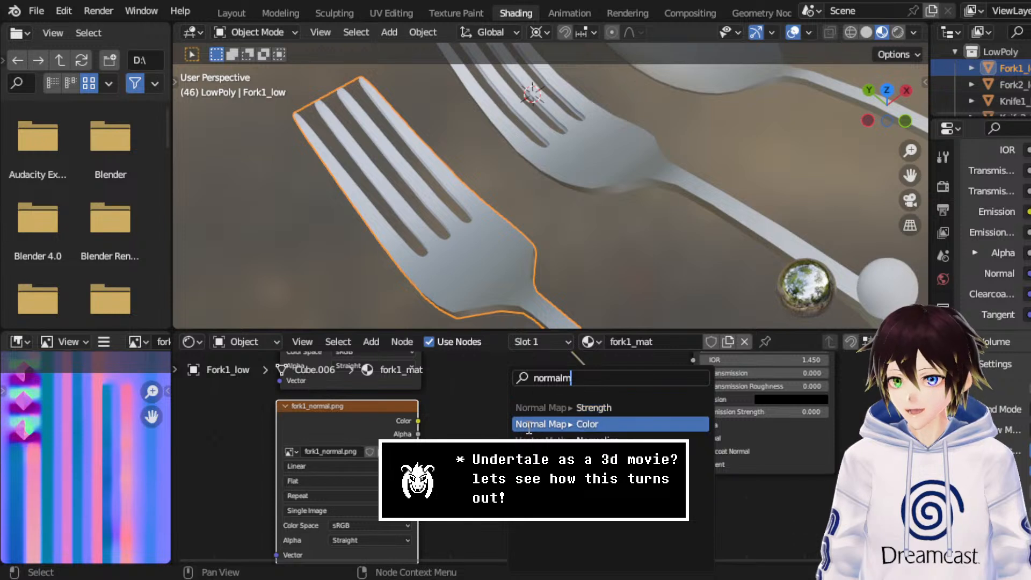
pyautogui.click(556, 409)
pyautogui.click(535, 404)
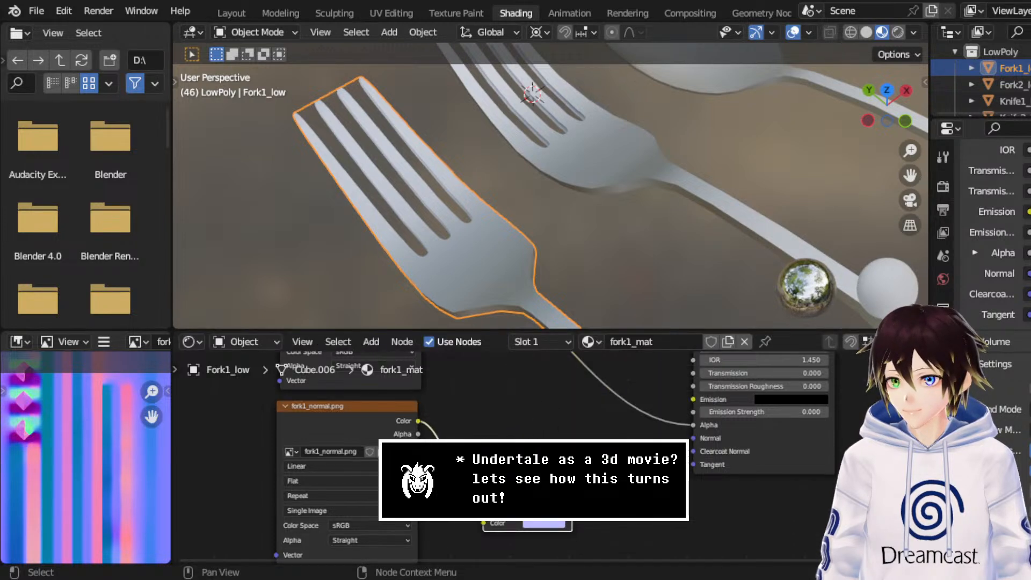
pyautogui.click(530, 496)
pyautogui.click(513, 377)
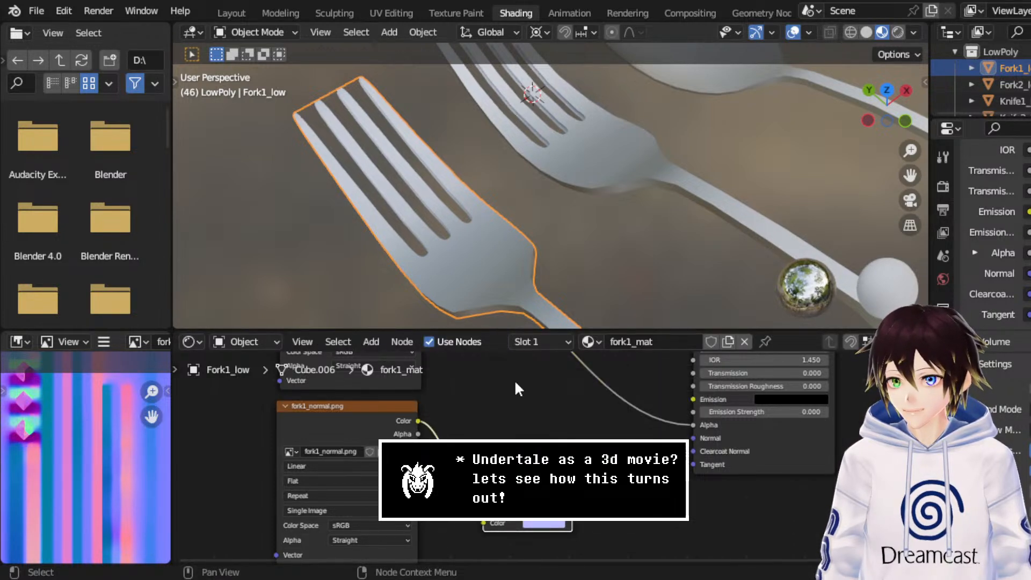
pyautogui.moveTo(571, 485); pyautogui.dragTo(697, 433)
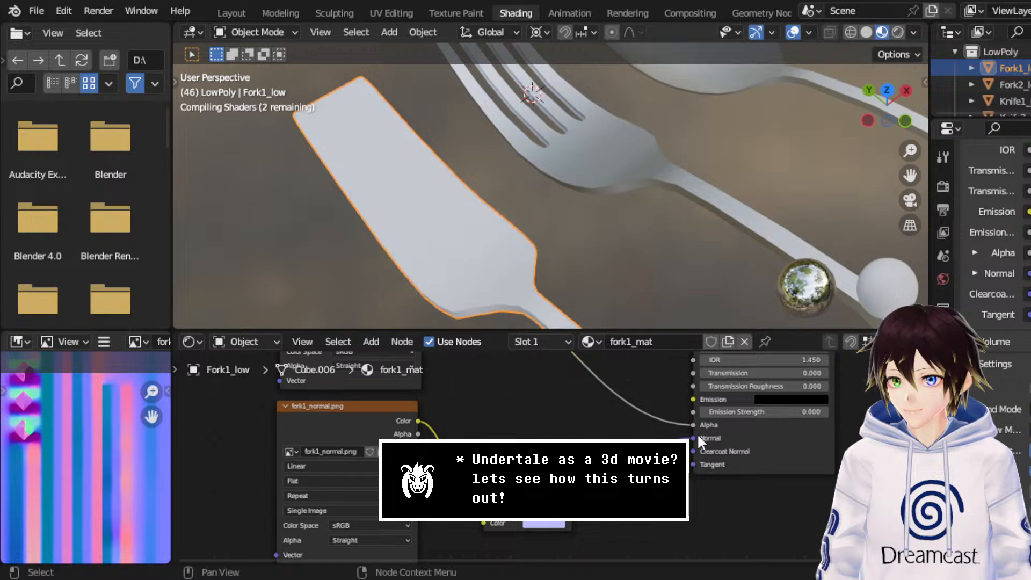
pyautogui.moveTo(513, 251); pyautogui.dragTo(540, 252, button='middle')
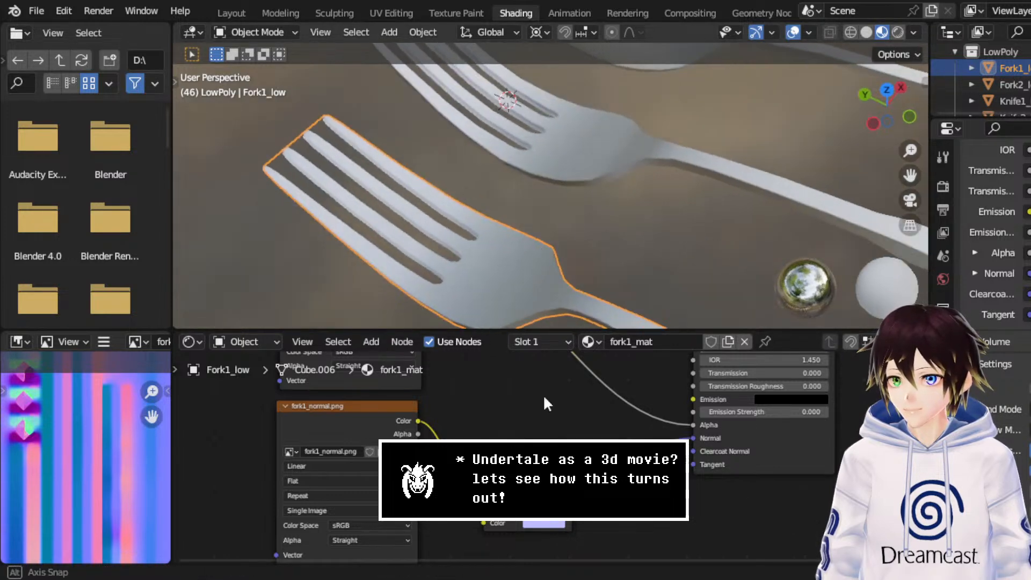
# Step: Undo the accidental deletion of Fork2_low and select Fork1_low again
pyautogui.press('Delete')
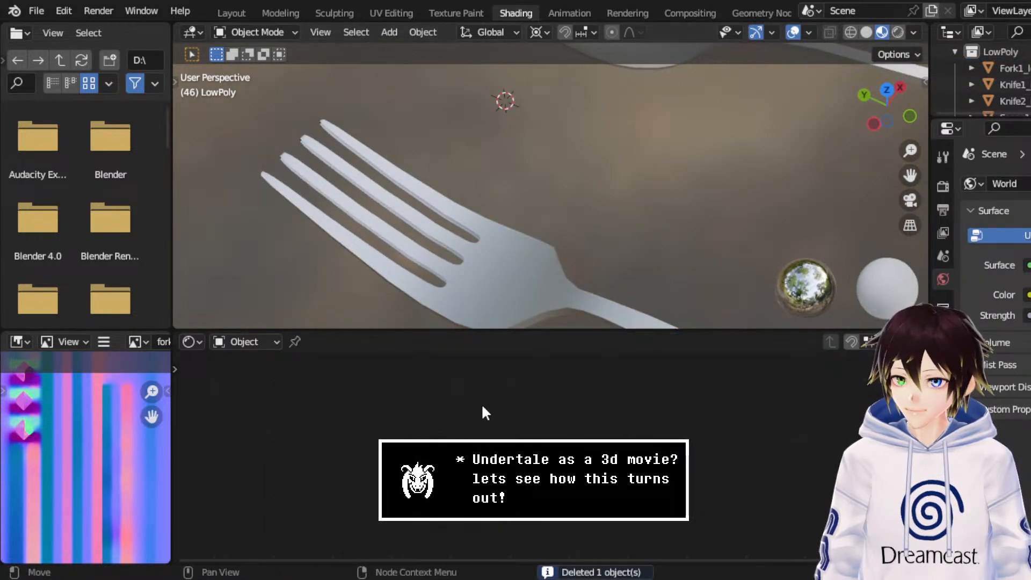
pyautogui.hotkey('ctrl', 'z')
pyautogui.scroll(2, 549, 395)
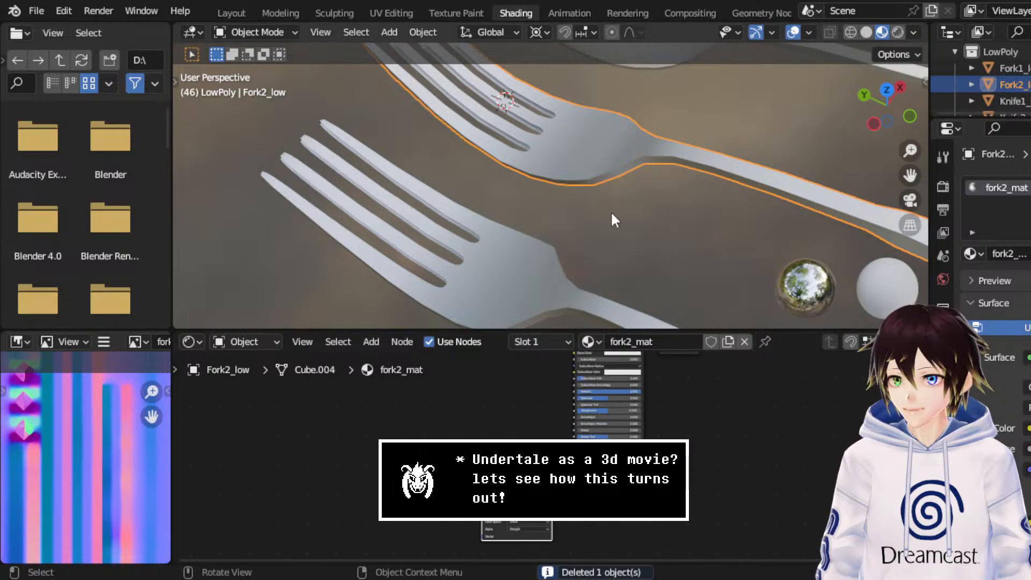
pyautogui.moveTo(611, 210); pyautogui.dragTo(572, 267, button='middle')
pyautogui.click(520, 215)
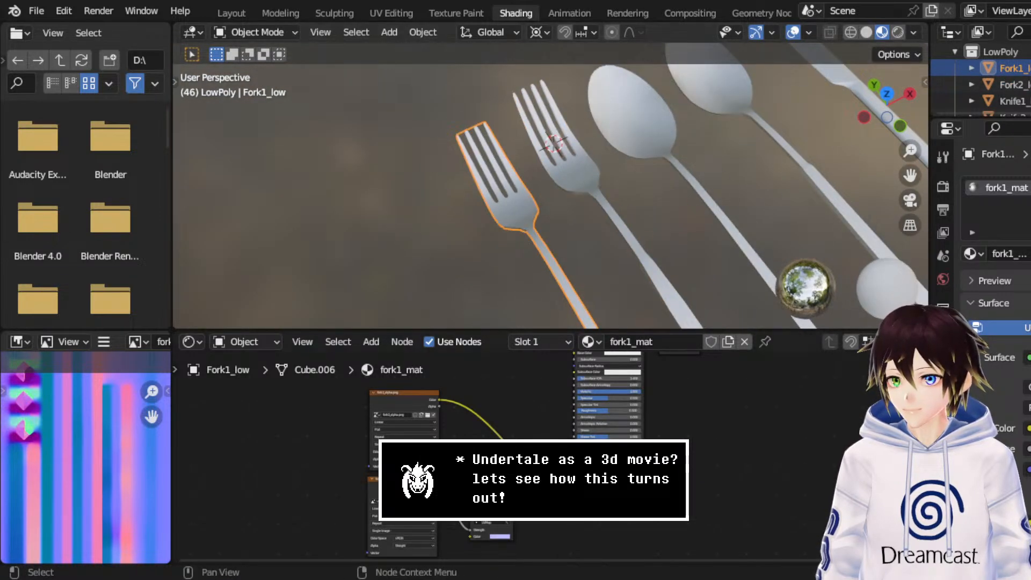
# Step: Delete the fork1_normal.png texture node and the Normal Map node from the fork1_mat node tree
pyautogui.moveTo(506, 483); pyautogui.dragTo(411, 525)
pyautogui.press('Delete')
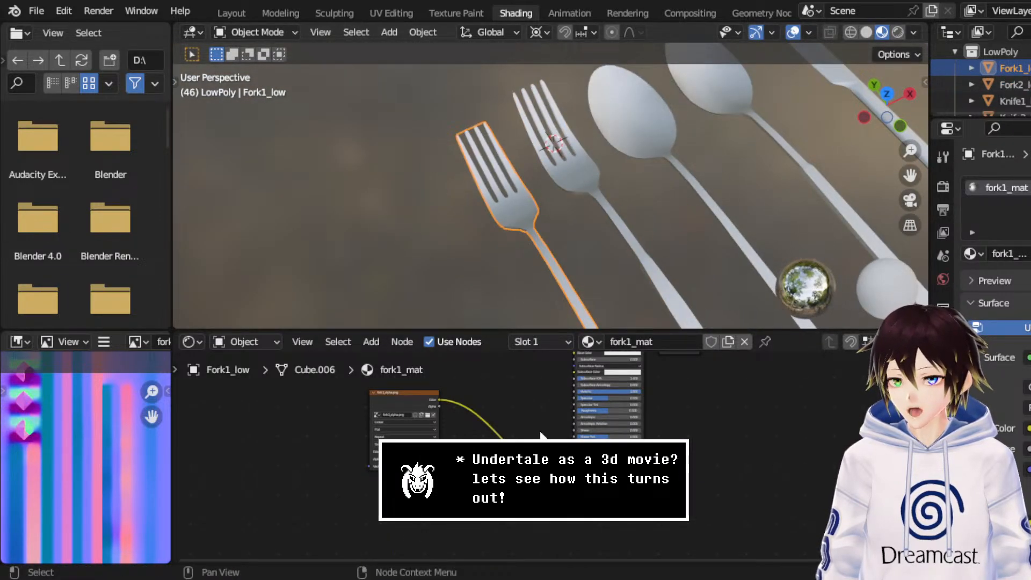
pyautogui.moveTo(527, 412); pyautogui.dragTo(509, 422, button='middle')
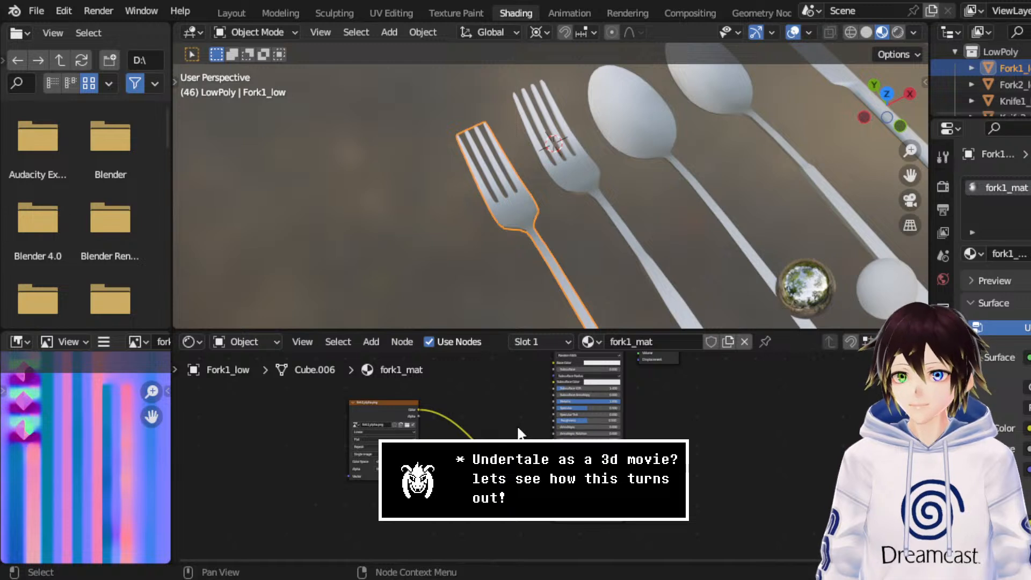
pyautogui.scroll(-3, 846, 215)
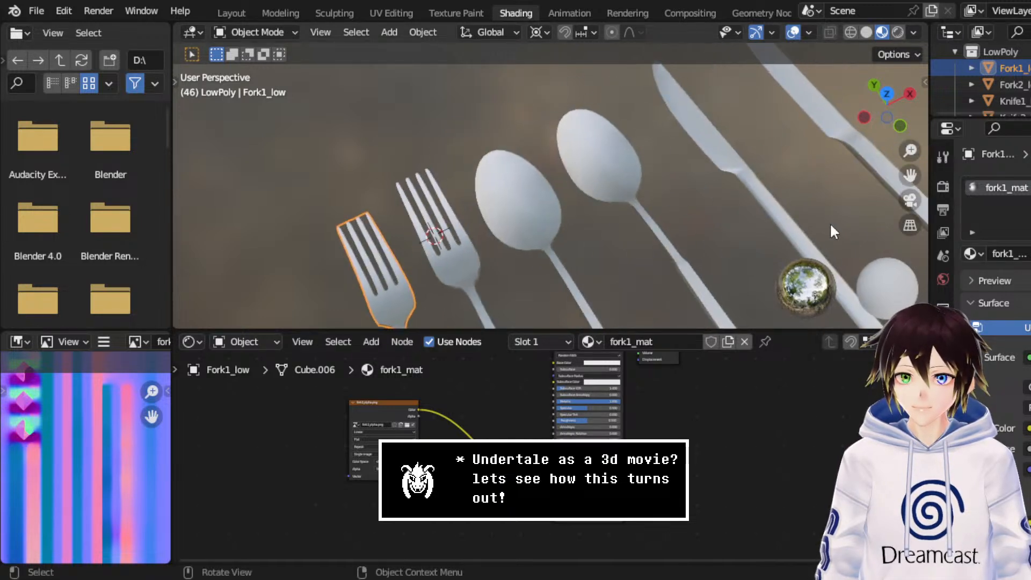
pyautogui.click(37, 11)
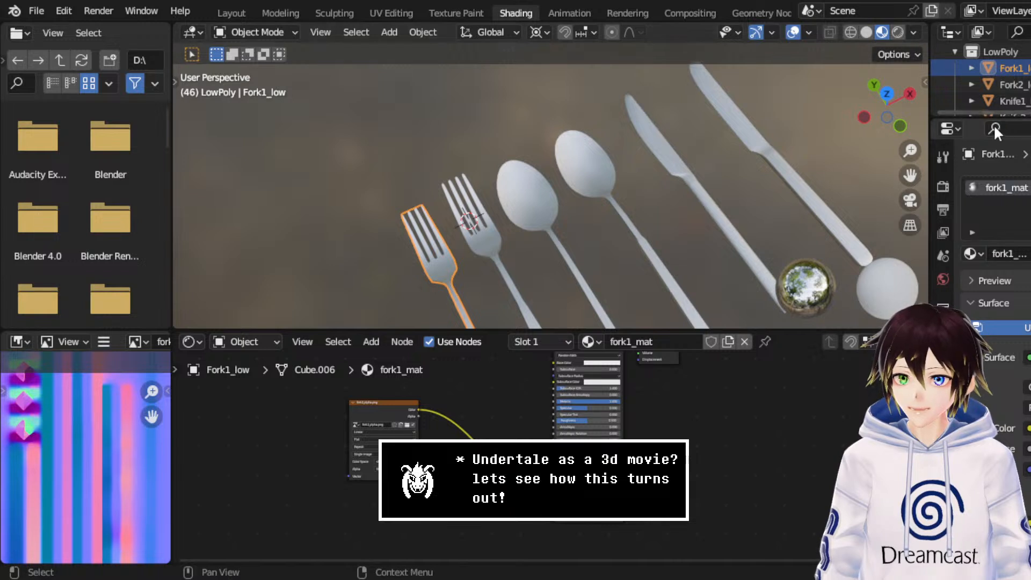
# Step: Rename the LowPoly collection to "Cultlery"
pyautogui.scroll(1, 1002, 81)
pyautogui.doubleClick(1005, 69)
pyautogui.write('C')
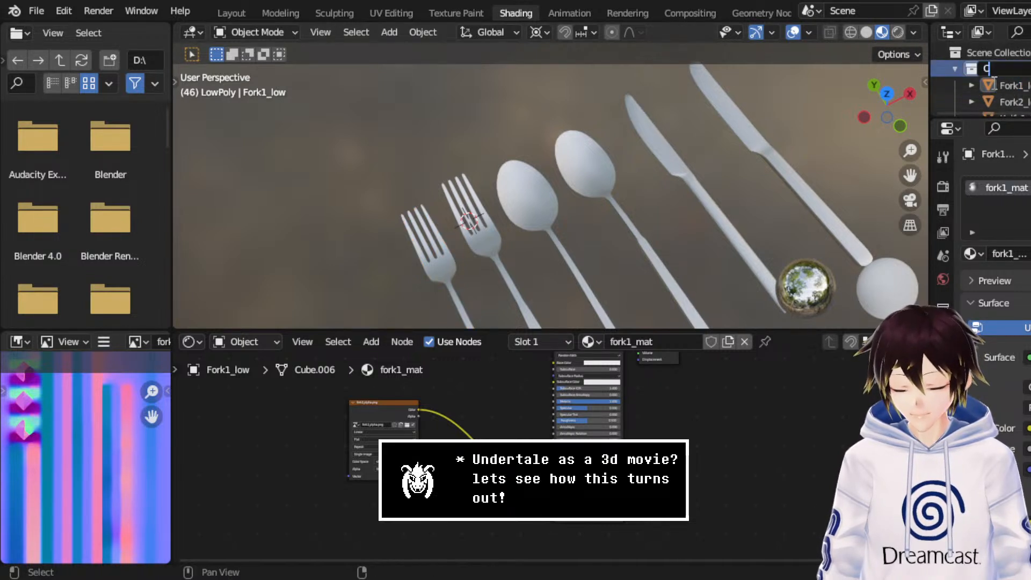
pyautogui.write('ult')
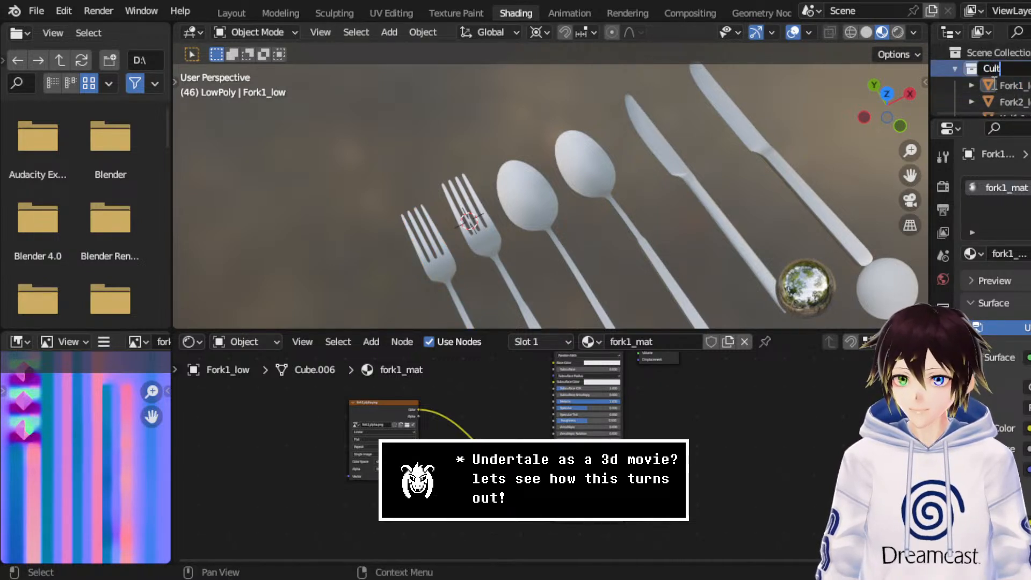
pyautogui.write('ery')
pyautogui.press('Return')
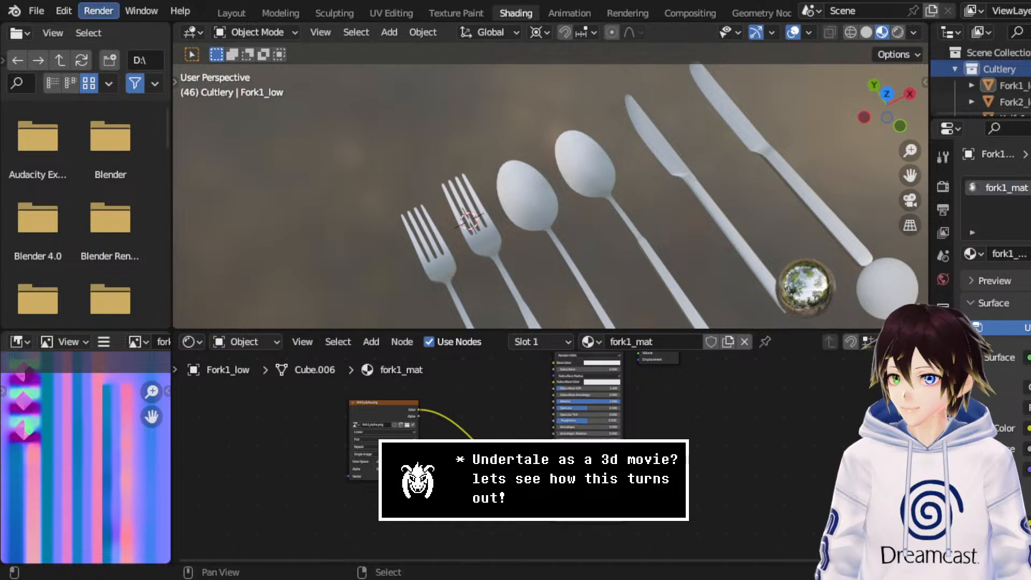
# Step: Save the cutlery file
pyautogui.click(51, 12)
pyautogui.click(48, 11)
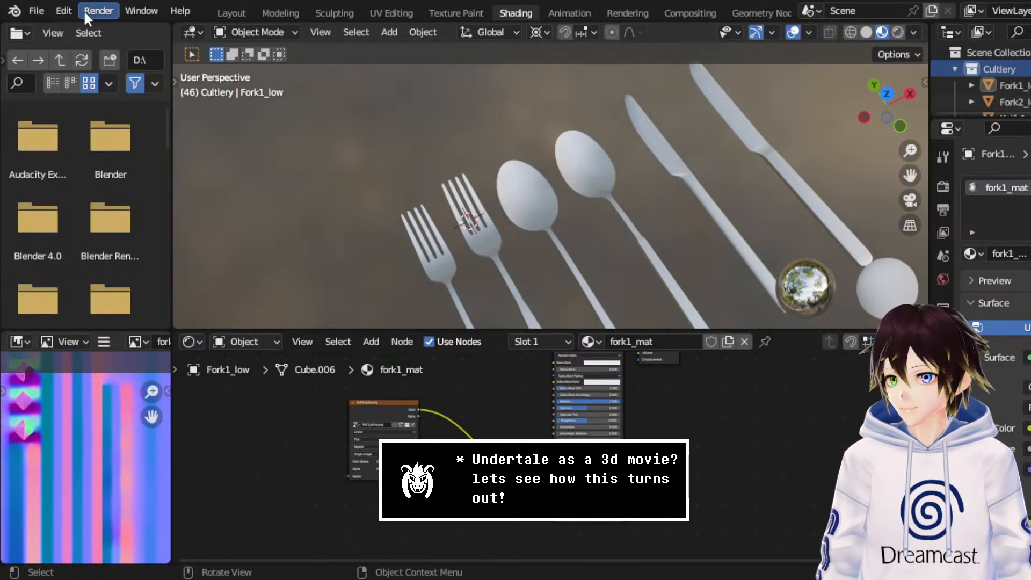
pyautogui.click(35, 10)
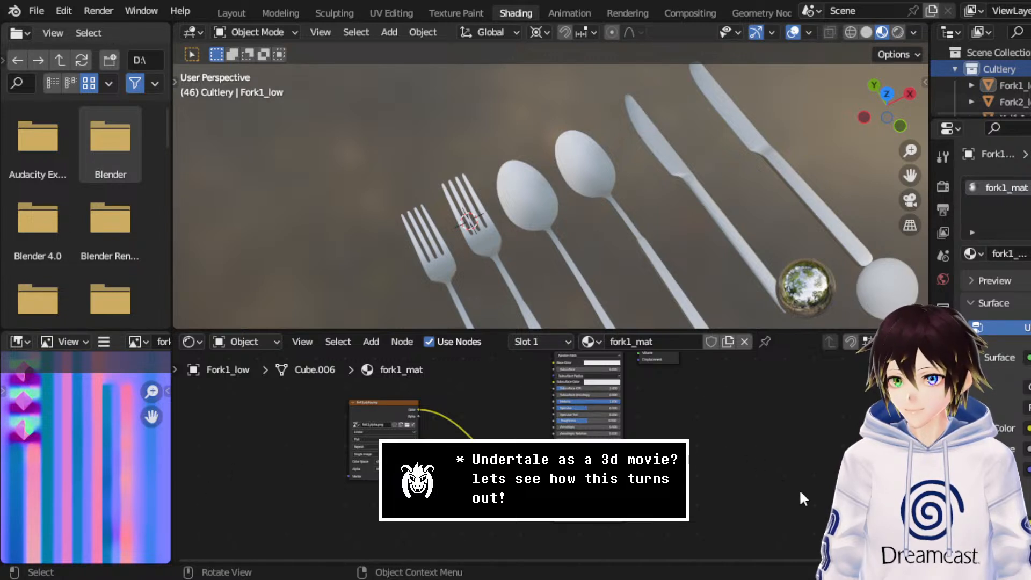
pyautogui.hotkey('ctrl', 's')
# Step: Create a new General file and delete all of its default objects
pyautogui.click(36, 10)
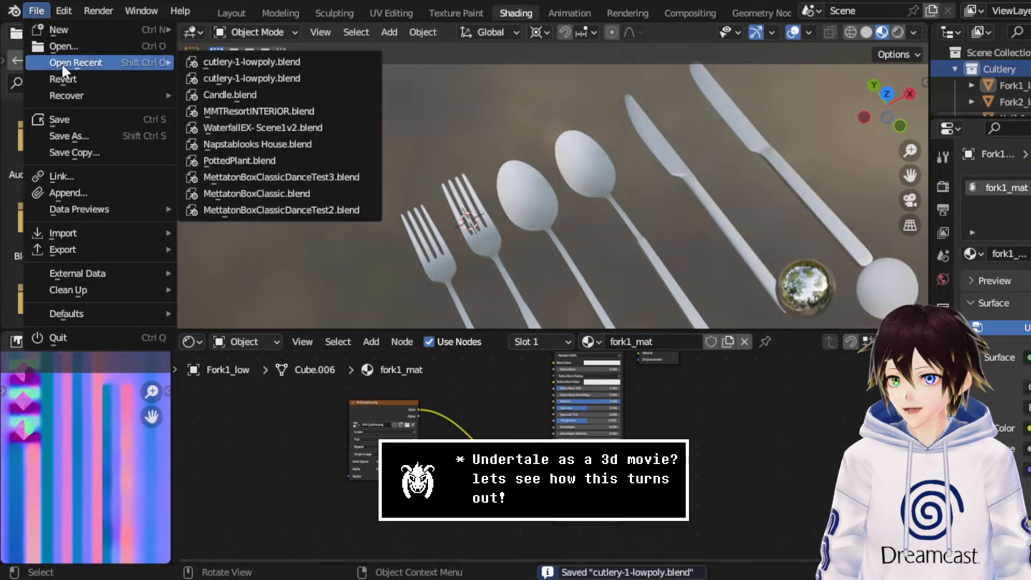
pyautogui.moveTo(69, 31)
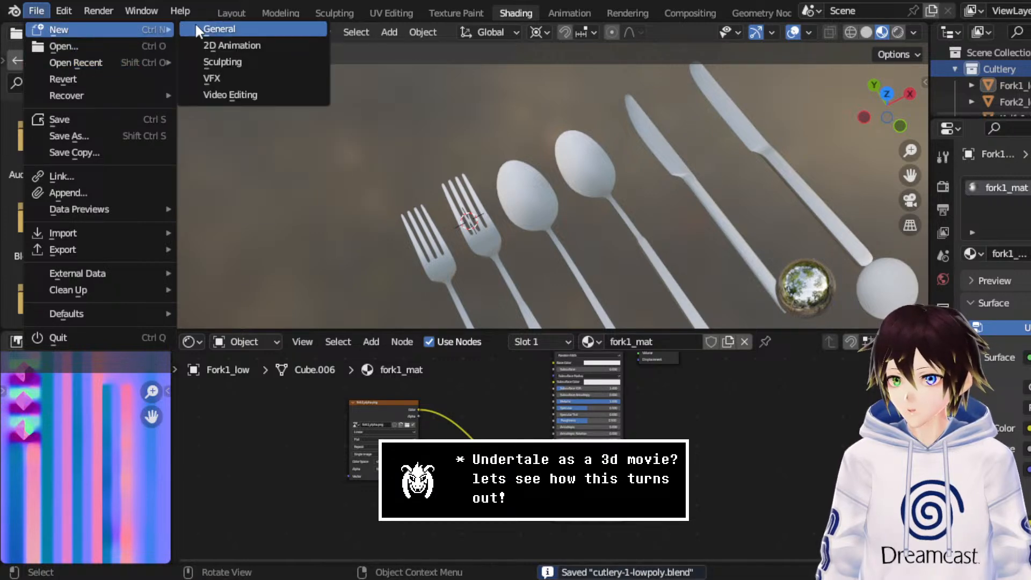
pyautogui.click(218, 29)
pyautogui.moveTo(752, 398); pyautogui.dragTo(204, 70)
pyautogui.press('Delete')
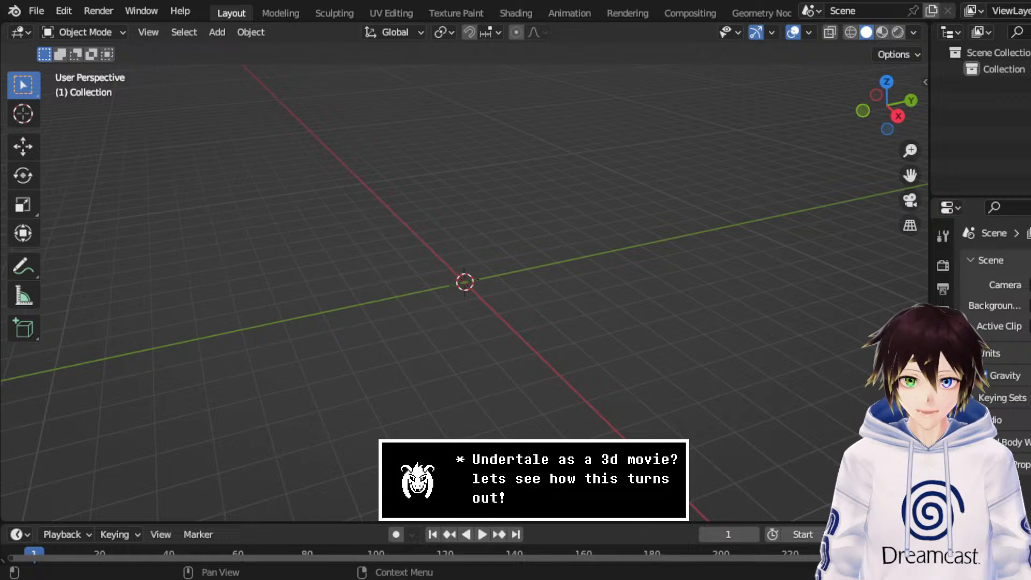
# Step: Import the bar stool model as a legacy Wavefront (.obj) and deselect it
pyautogui.click(36, 11)
pyautogui.moveTo(81, 233)
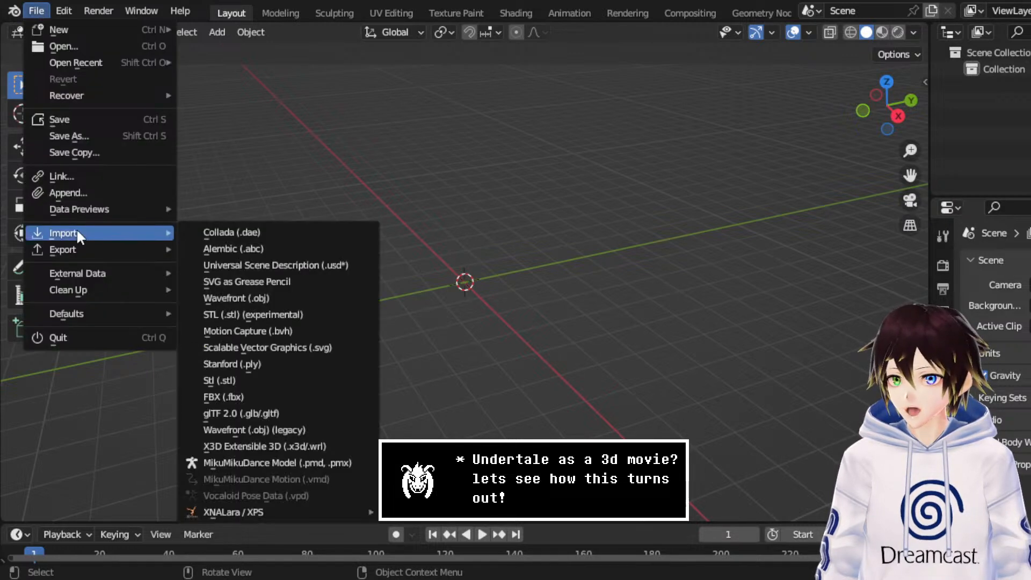
pyautogui.click(285, 427)
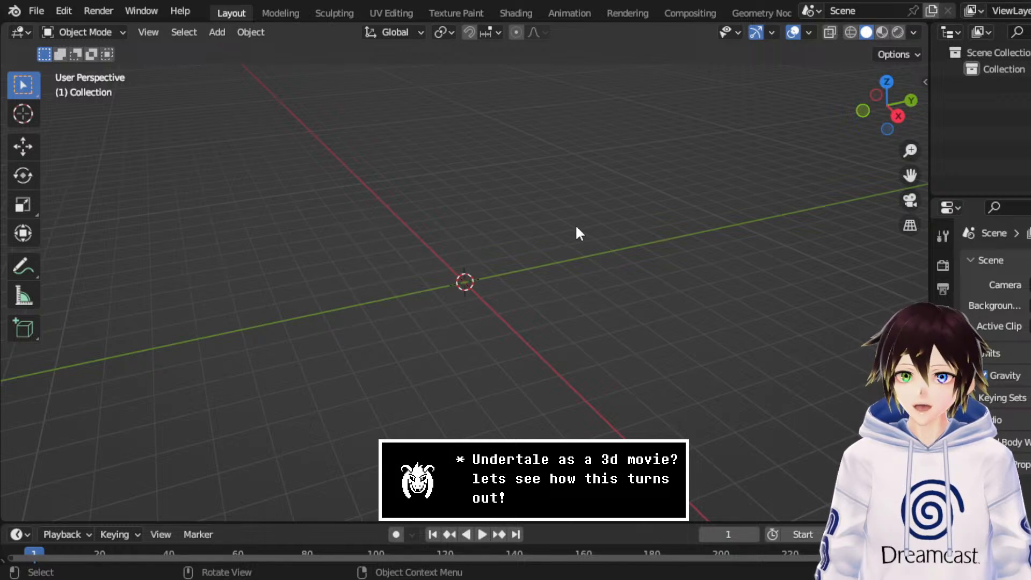
pyautogui.scroll(-2, 574, 276)
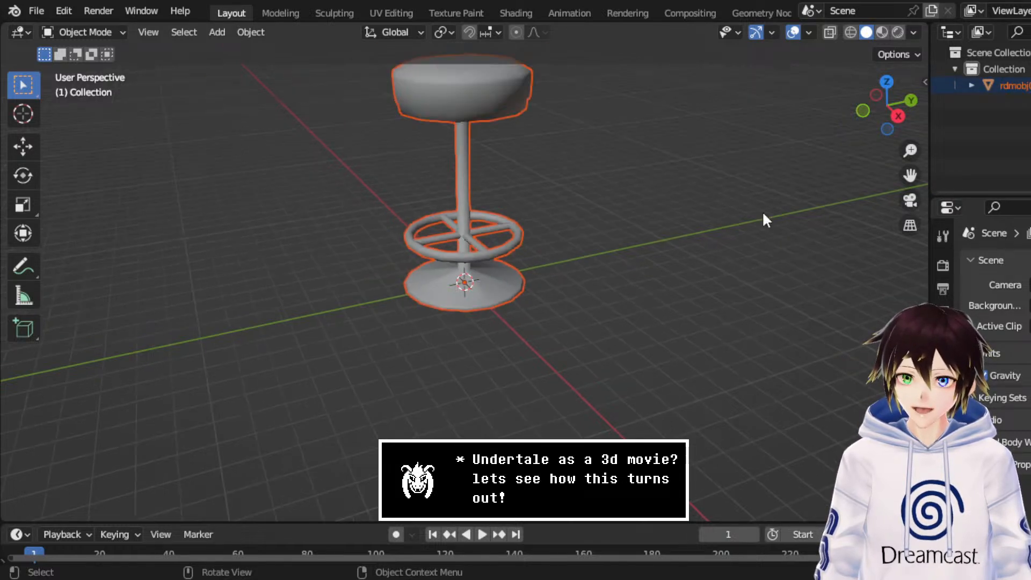
pyautogui.moveTo(910, 176); pyautogui.dragTo(910, 278)
pyautogui.click(796, 258)
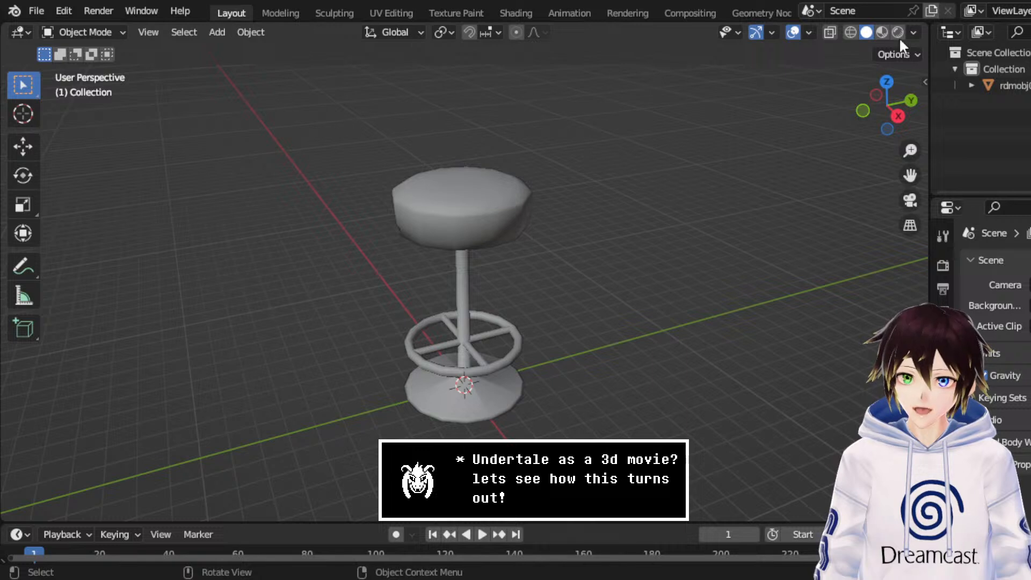
# Step: Switch the viewport to Material Preview shading and examine the textured stool
pyautogui.click(882, 33)
pyautogui.scroll(3, 658, 245)
pyautogui.moveTo(637, 286)
pyautogui.mouseDown(button='middle')
pyautogui.moveTo(627, 216)
pyautogui.moveTo(625, 300)
pyautogui.mouseUp(button='middle')
pyautogui.scroll(-1, 631, 298)
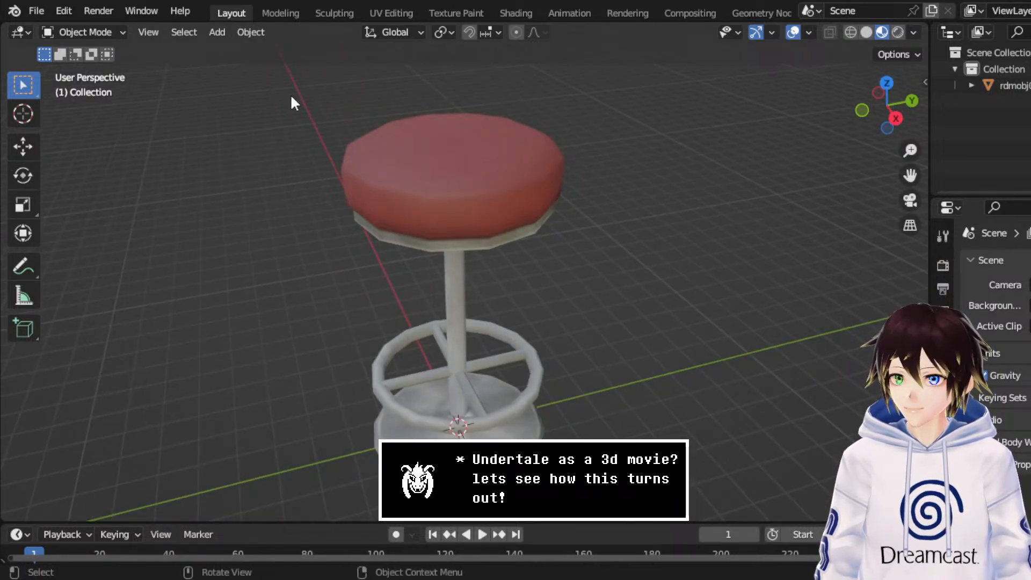
# Step: Add a cylinder mesh at the stool's base and raise it along Z in the right orthographic view
pyautogui.click(217, 33)
pyautogui.moveTo(240, 46)
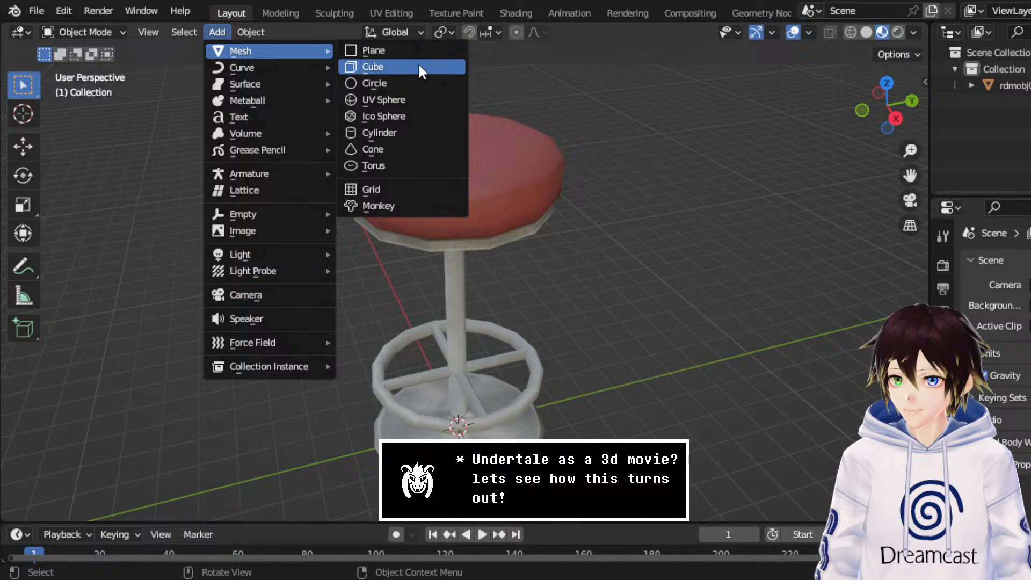
pyautogui.click(415, 132)
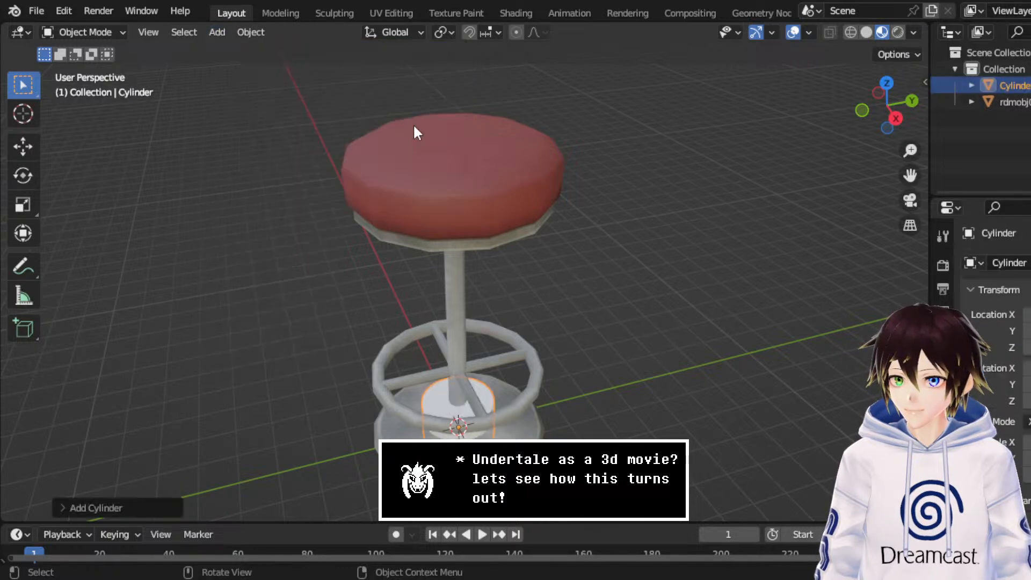
pyautogui.moveTo(417, 131); pyautogui.dragTo(495, 332, button='middle')
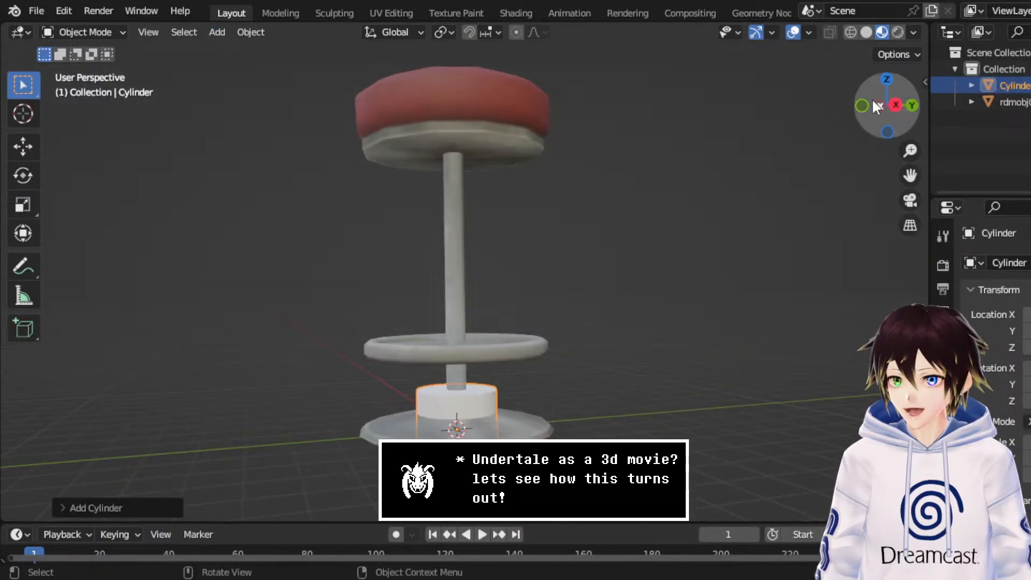
pyautogui.click(899, 110)
pyautogui.scroll(-3, 380, 362)
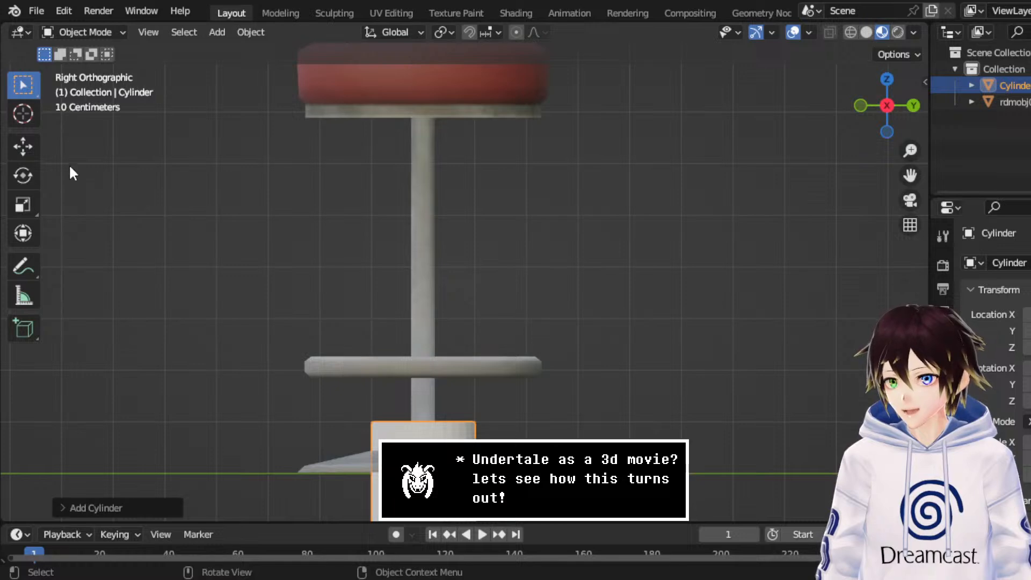
pyautogui.click(22, 146)
pyautogui.moveTo(910, 176); pyautogui.dragTo(941, 49)
pyautogui.scroll(2, 827, 253)
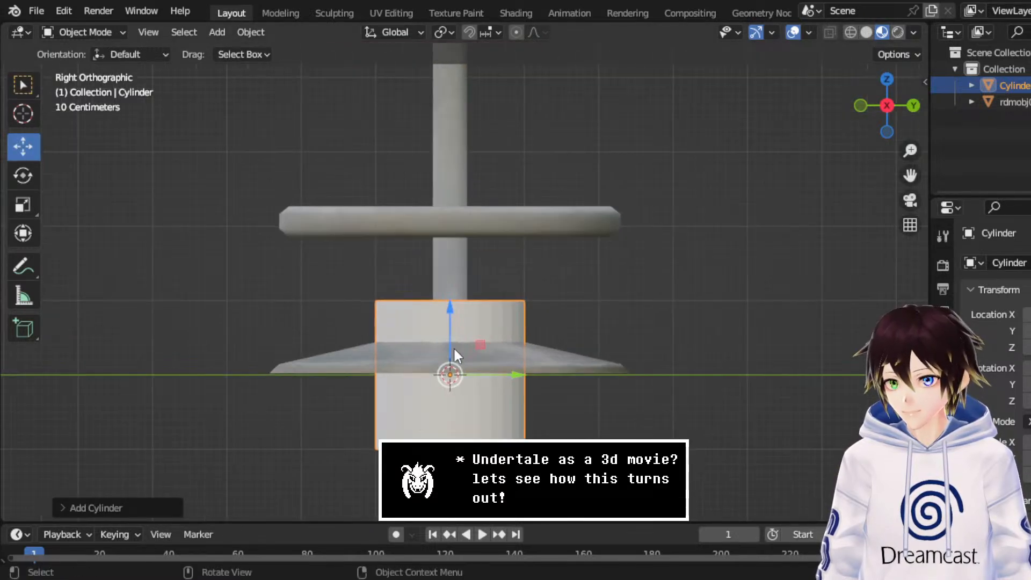
pyautogui.moveTo(453, 331); pyautogui.dragTo(480, 260)
pyautogui.moveTo(480, 260); pyautogui.dragTo(489, 233, button='middle')
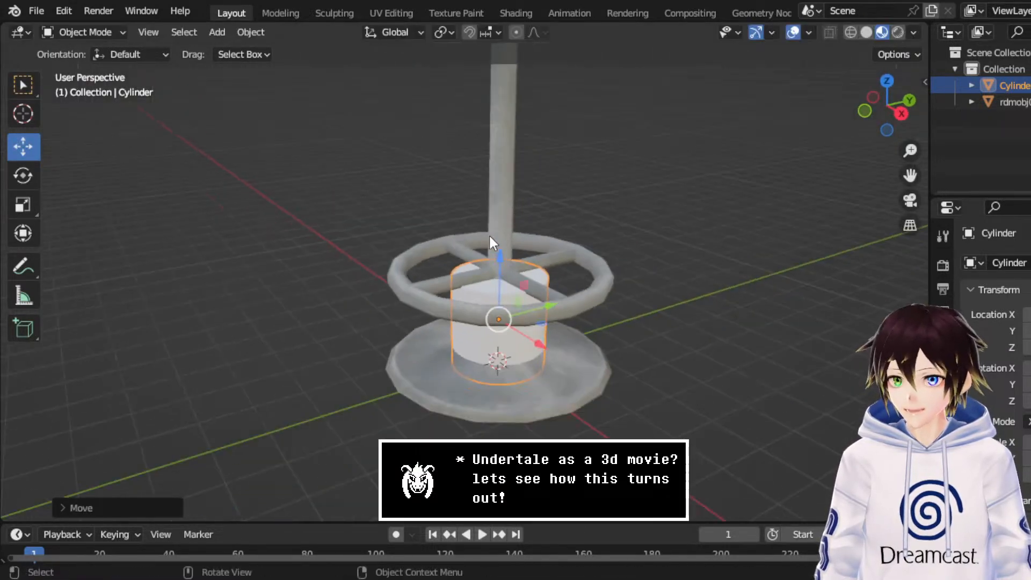
# Step: Scale the cylinder up to the width of the stool's base and raise it until its underside rests on the ground line
pyautogui.click(25, 199)
pyautogui.moveTo(569, 293); pyautogui.dragTo(681, 261)
pyautogui.click(23, 147)
pyautogui.click(901, 114)
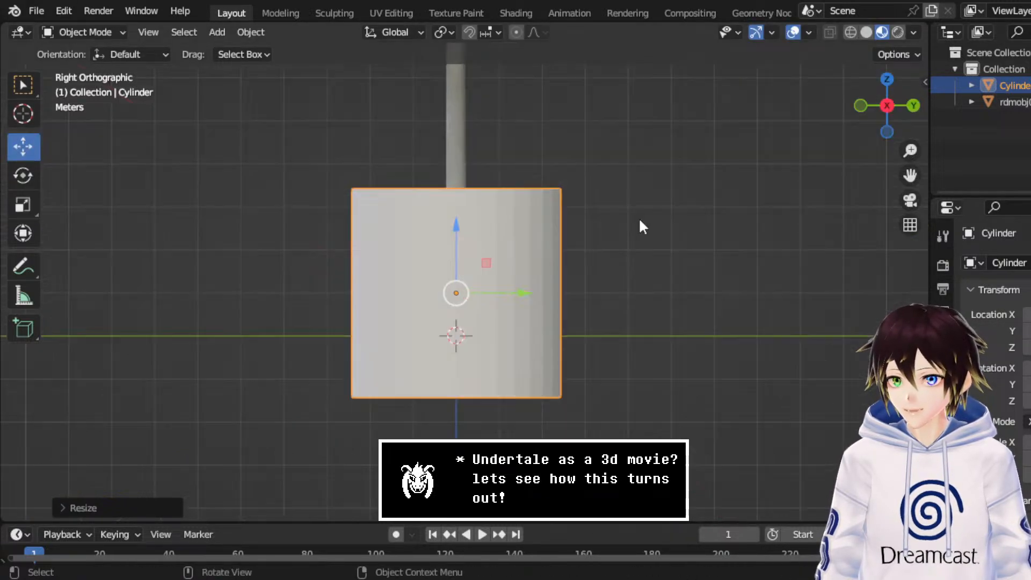
pyautogui.scroll(3, 618, 237)
pyautogui.moveTo(451, 232)
pyautogui.mouseDown()
pyautogui.moveTo(462, 180)
pyautogui.moveTo(491, 130)
pyautogui.moveTo(507, 150)
pyautogui.mouseUp()
# Step: In wireframe Edit Mode, lower the cylinder's top vertices to form a thin disc at the rim height of the stool's base
pyautogui.click(851, 32)
pyautogui.scroll(-4, 659, 191)
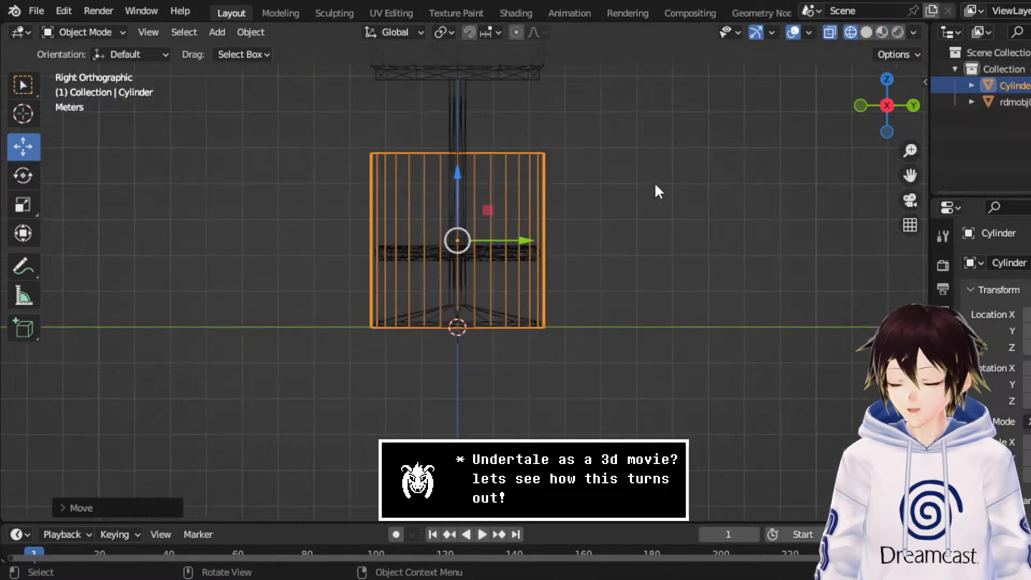
pyautogui.click(86, 32)
pyautogui.click(89, 66)
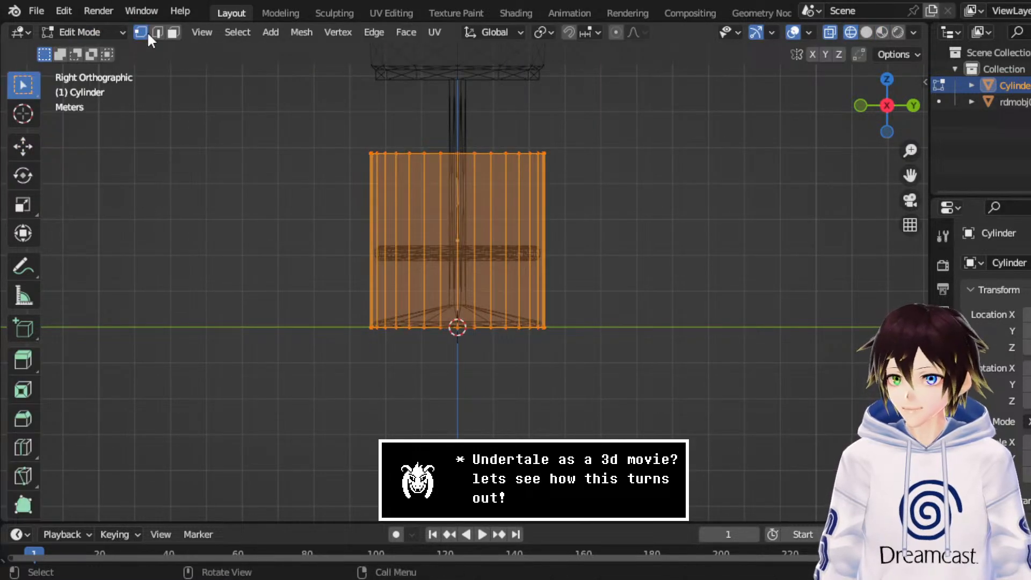
pyautogui.moveTo(331, 126); pyautogui.dragTo(666, 206)
pyautogui.click(23, 147)
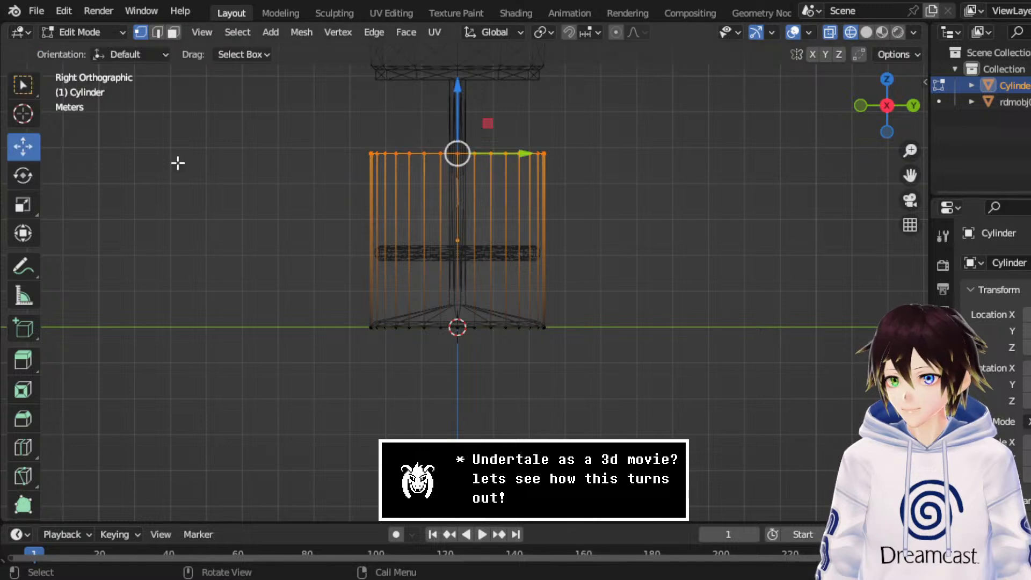
pyautogui.moveTo(459, 92); pyautogui.dragTo(477, 262)
pyautogui.scroll(4, 474, 271)
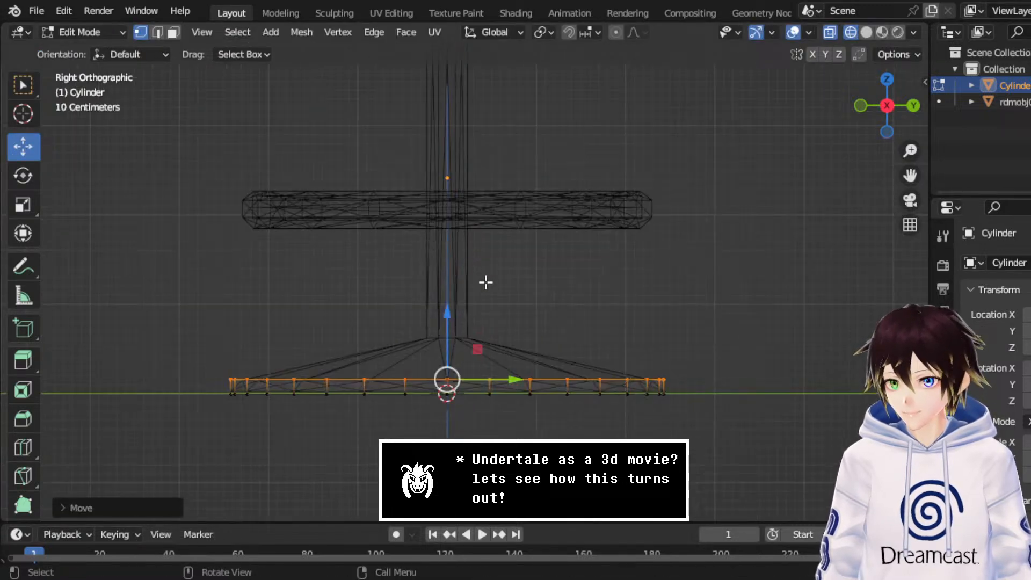
# Step: Scale the disc's top ring of vertices slightly inward to match the bevelled rim of the stool's base
pyautogui.click(23, 205)
pyautogui.moveTo(244, 297); pyautogui.dragTo(471, 331, button='middle')
pyautogui.click(891, 108)
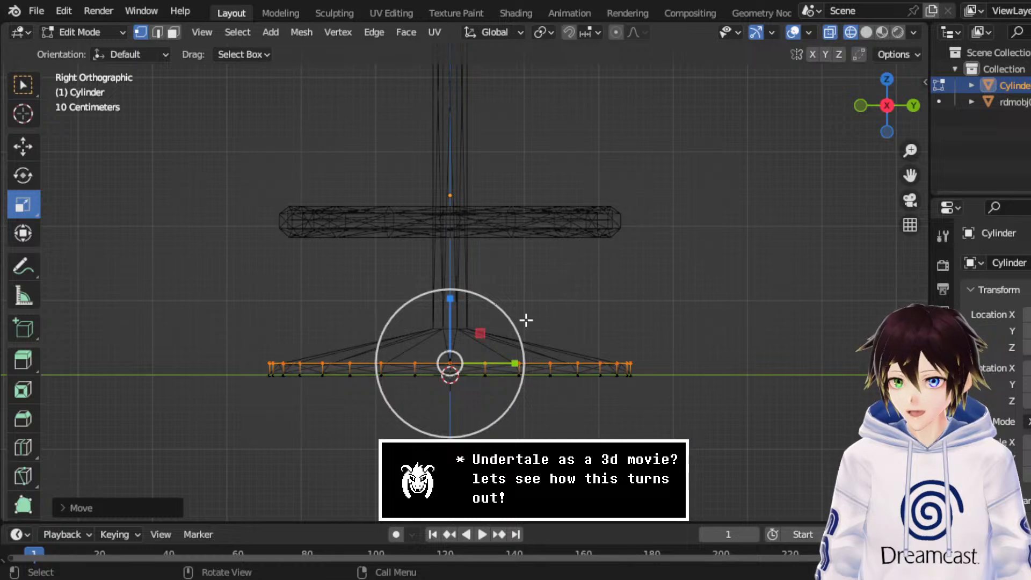
pyautogui.moveTo(512, 321); pyautogui.dragTo(507, 323)
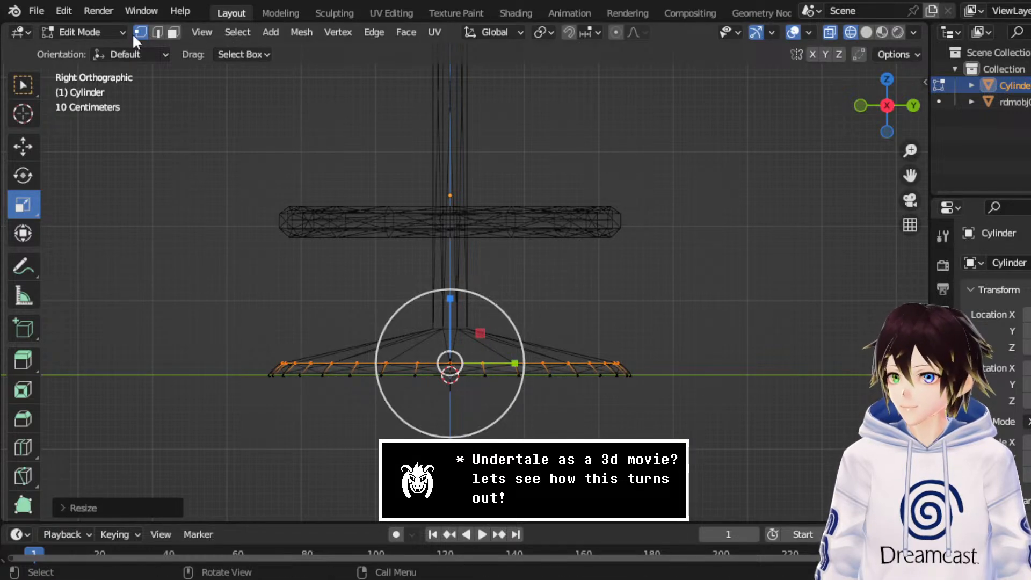
# Step: Extrude the disc's top face and raise it to where the stool's base meets the pole
pyautogui.click(174, 32)
pyautogui.moveTo(468, 326); pyautogui.dragTo(491, 355, button='middle')
pyautogui.moveTo(506, 402); pyautogui.dragTo(493, 381, button='middle')
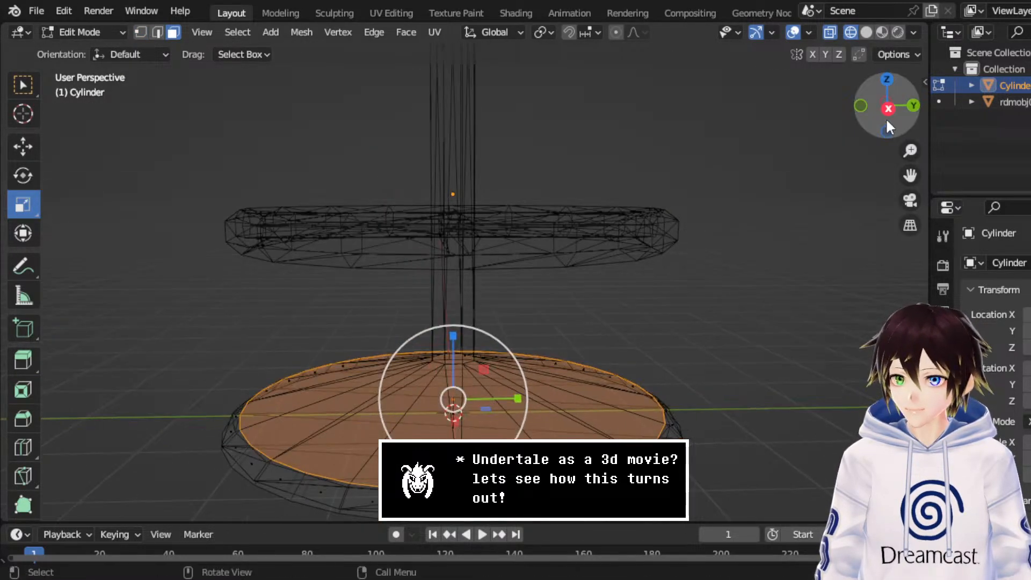
pyautogui.click(888, 110)
pyautogui.press('e')
pyautogui.click(478, 301)
pyautogui.click(24, 146)
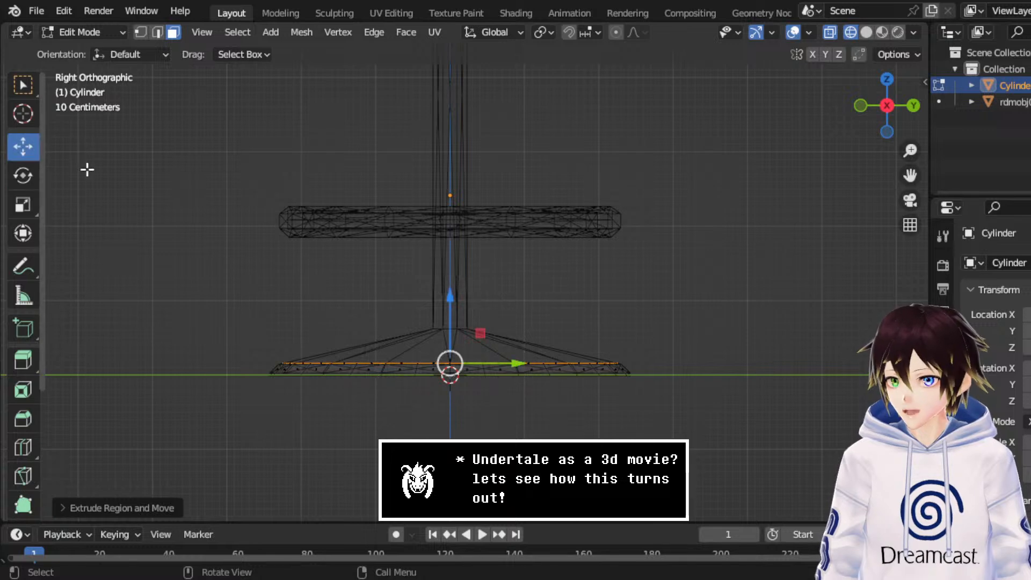
pyautogui.moveTo(455, 317); pyautogui.dragTo(466, 281)
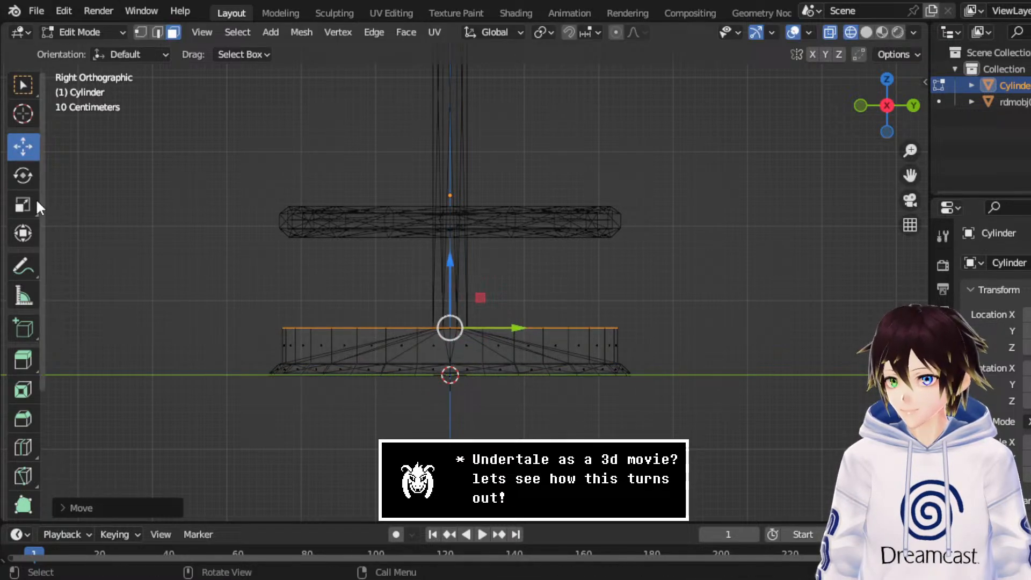
# Step: Scale the raised top face down to the pole's width, forming the sloped base of the stool
pyautogui.click(34, 203)
pyautogui.moveTo(573, 253); pyautogui.dragTo(582, 297, button='middle')
pyautogui.moveTo(516, 354); pyautogui.dragTo(498, 405)
pyautogui.moveTo(525, 346); pyautogui.dragTo(504, 364)
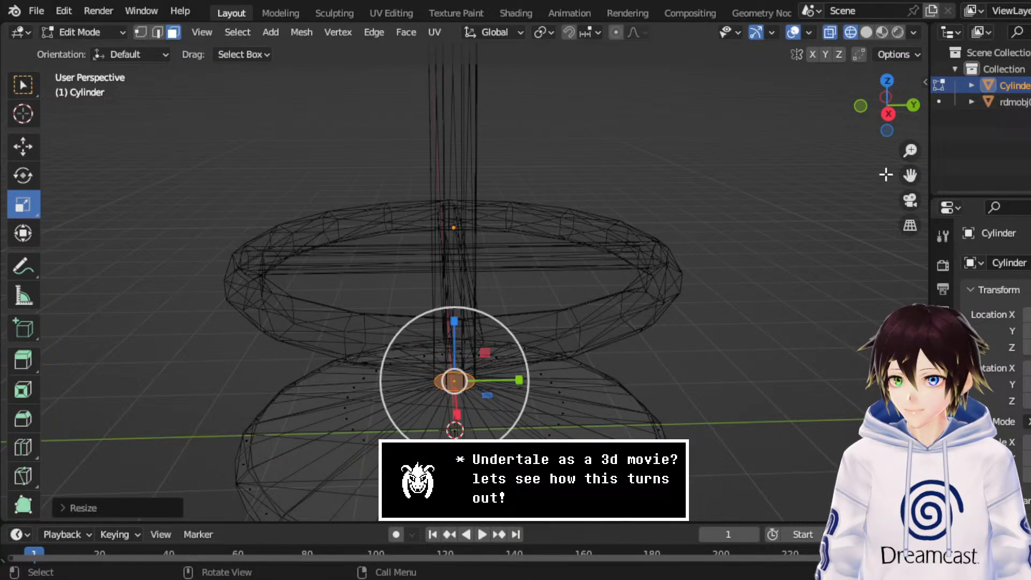
pyautogui.click(889, 114)
pyautogui.moveTo(910, 173); pyautogui.dragTo(914, 287)
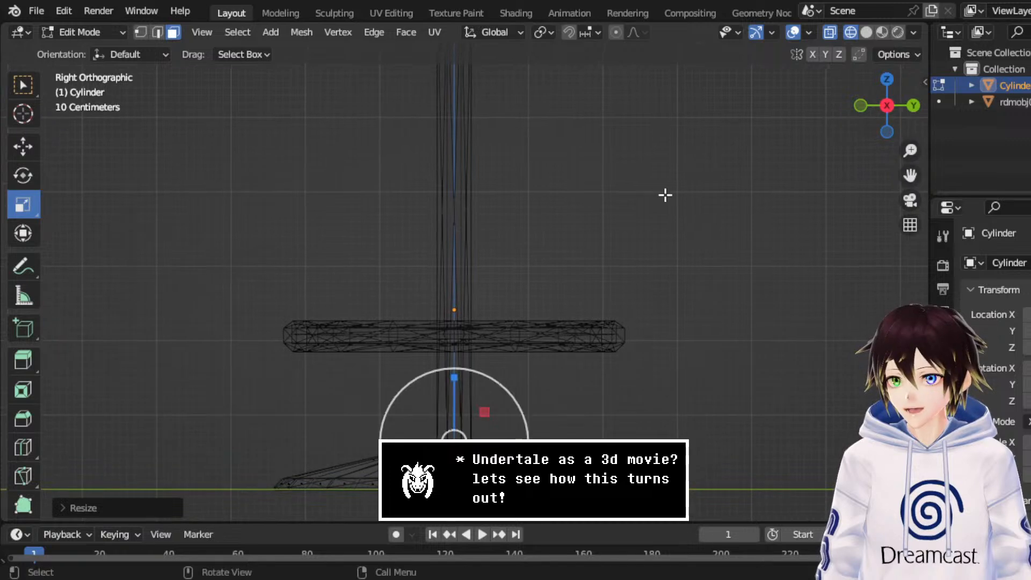
# Step: Extrude the narrowed top face of the base and raise it to the underside of the seat, forming the stool's pole
pyautogui.press('e')
pyautogui.click(665, 195)
pyautogui.click(23, 150)
pyautogui.moveTo(464, 376); pyautogui.dragTo(491, 108)
pyautogui.scroll(-4, 619, 145)
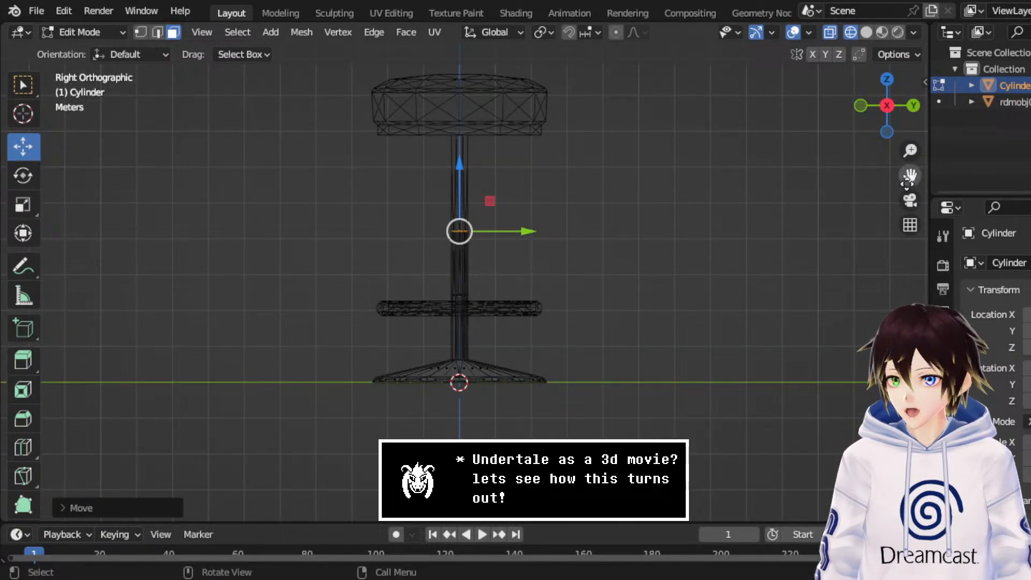
pyautogui.moveTo(909, 176); pyautogui.dragTo(903, 289)
pyautogui.scroll(5, 658, 331)
pyautogui.moveTo(434, 402); pyautogui.dragTo(499, 159)
pyautogui.moveTo(499, 159); pyautogui.dragTo(456, 205, button='middle')
# Step: Extrude the pole's top face in place and scale it out to the width of the seat's lower band
pyautogui.press('e')
pyautogui.rightClick(455, 205)
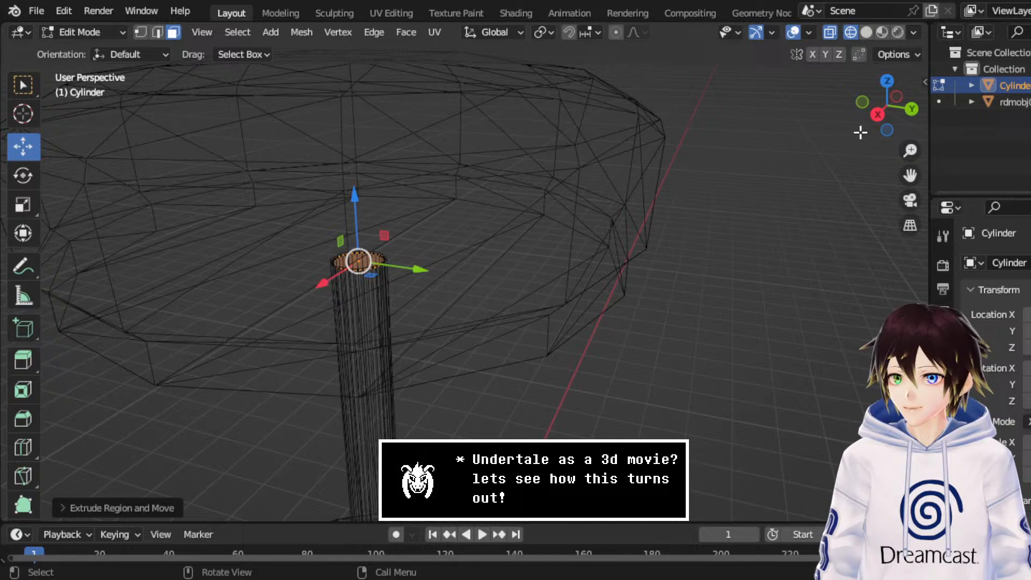
pyautogui.click(871, 114)
pyautogui.moveTo(433, 185); pyautogui.dragTo(433, 178)
pyautogui.click(23, 204)
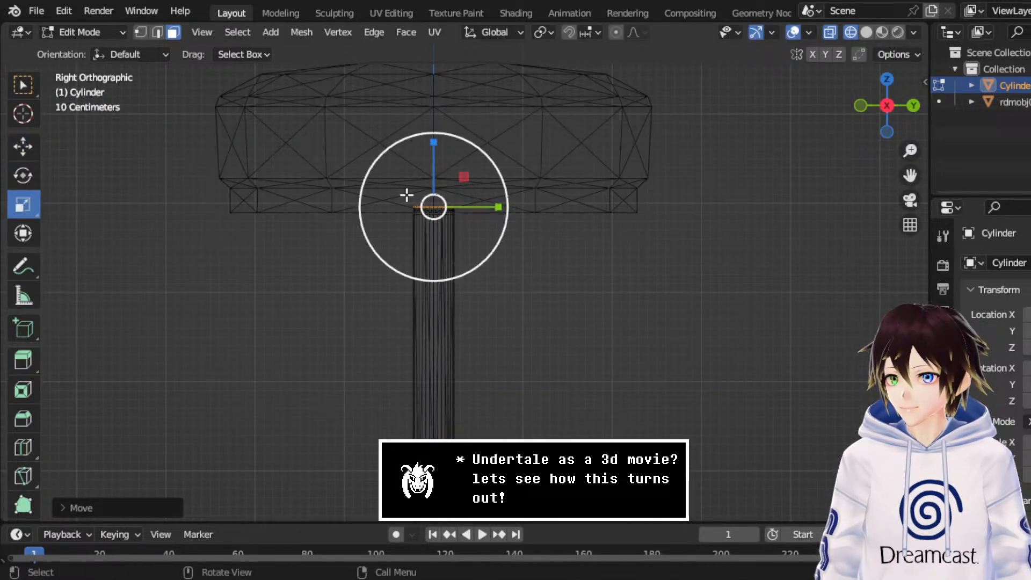
pyautogui.click(888, 79)
pyautogui.moveTo(568, 247); pyautogui.dragTo(440, 345)
pyautogui.moveTo(440, 345); pyautogui.dragTo(488, 213, button='middle')
pyautogui.click(892, 111)
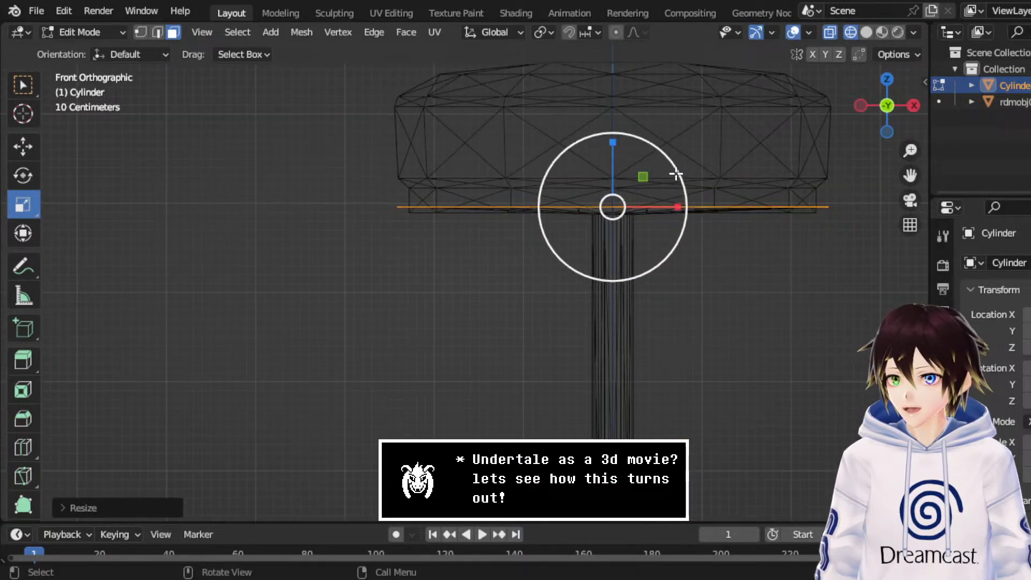
pyautogui.moveTo(674, 175); pyautogui.dragTo(668, 173)
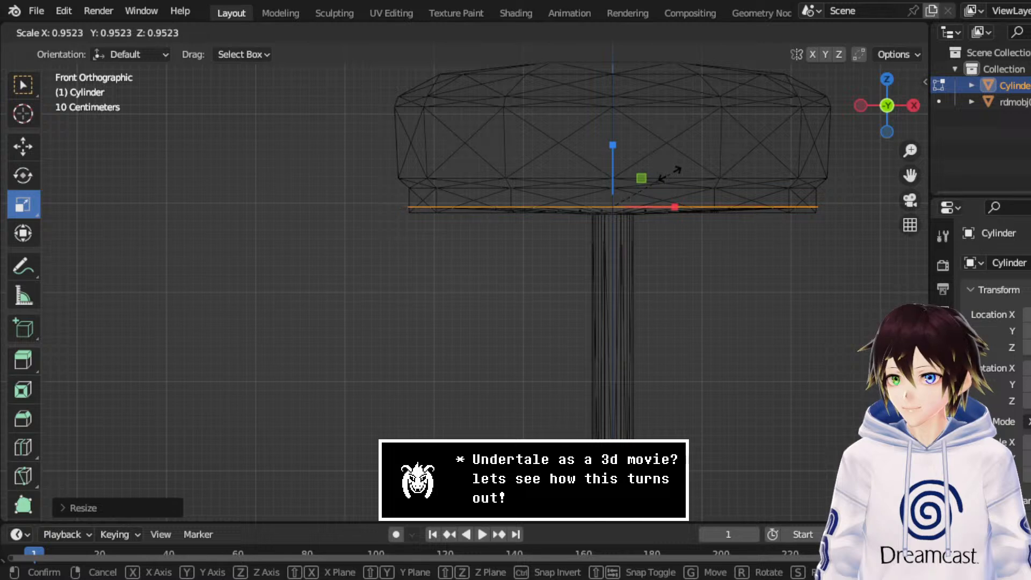
pyautogui.click(672, 173)
# Step: Raise the seat's lower band, then extrude its top face and widen it to form the flared lip under the cushion
pyautogui.click(22, 146)
pyautogui.scroll(2, 657, 211)
pyautogui.moveTo(680, 137); pyautogui.dragTo(711, 115)
pyautogui.scroll(-1, 695, 147)
pyautogui.press('e')
pyautogui.click(643, 128)
pyautogui.click(22, 204)
pyautogui.click(22, 145)
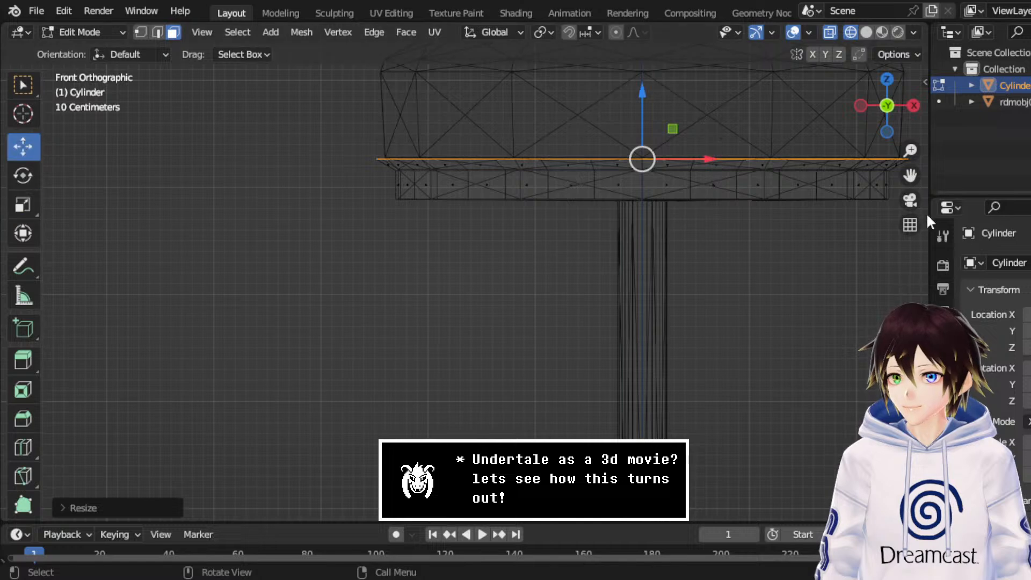
# Step: Extrude the flared face up to the cushion's shoulder height and scale it slightly outward to form the cushion's side wall
pyautogui.moveTo(910, 175); pyautogui.dragTo(730, 306)
pyautogui.press('e')
pyautogui.click(574, 227)
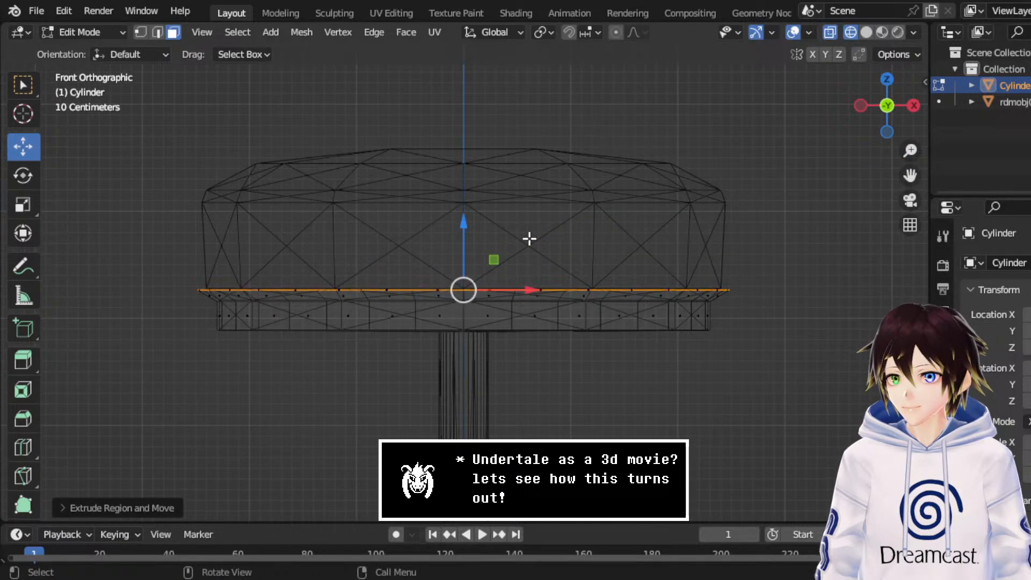
pyautogui.moveTo(470, 240); pyautogui.dragTo(529, 159)
pyautogui.hotkey('shift', 'space')
pyautogui.press('s')
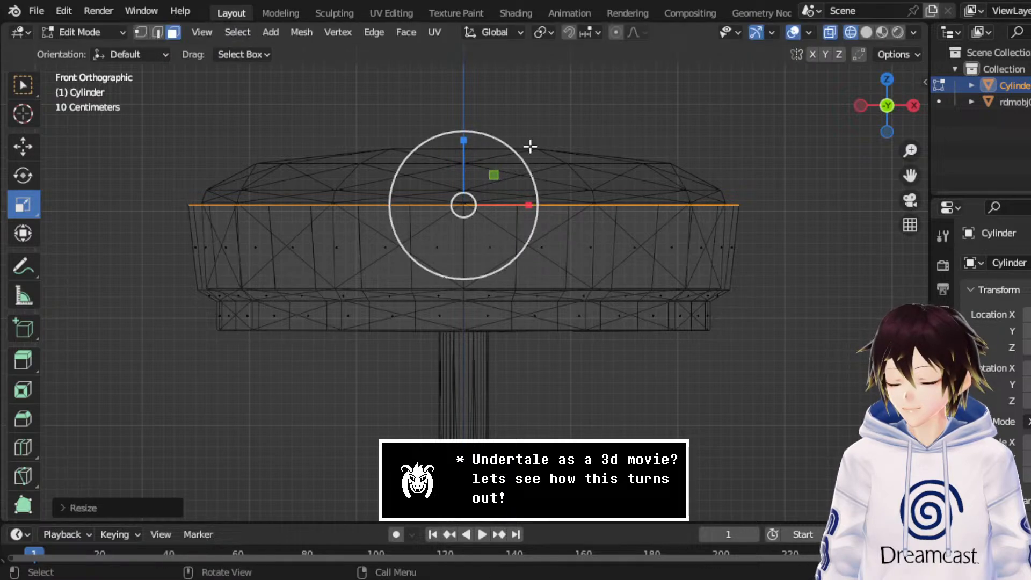
pyautogui.moveTo(530, 148)
pyautogui.mouseDown(button='middle')
pyautogui.moveTo(540, 196)
pyautogui.moveTo(526, 160)
pyautogui.mouseUp(button='middle')
pyautogui.click(887, 108)
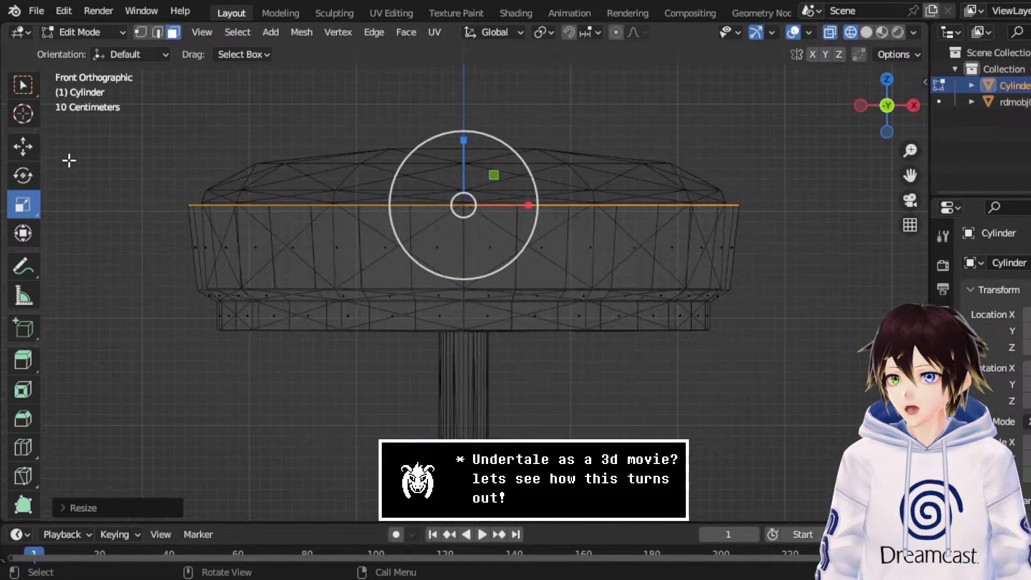
# Step: Extrude the cushion's top face, raise it to the upper shoulder line and scale it inward to slope the rim
pyautogui.click(24, 147)
pyautogui.press('e')
pyautogui.click(453, 200)
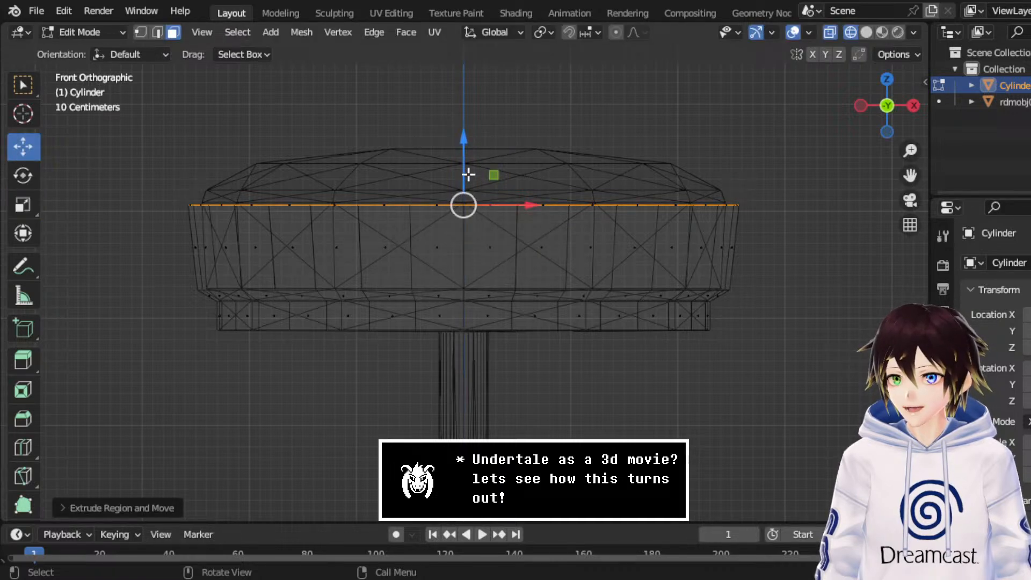
pyautogui.moveTo(464, 171); pyautogui.dragTo(464, 129)
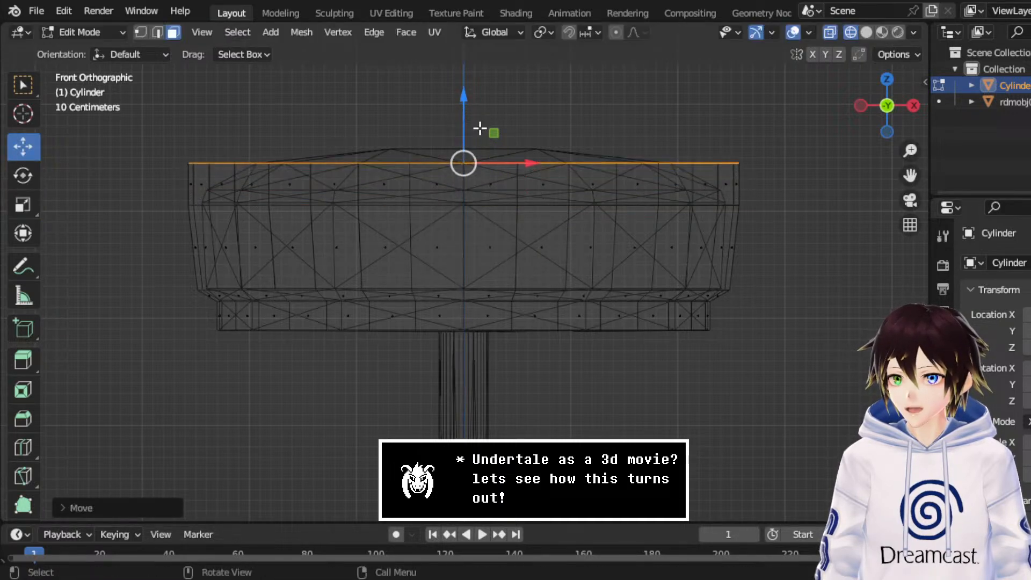
pyautogui.moveTo(475, 131); pyautogui.dragTo(283, 172, button='middle')
pyautogui.click(887, 106)
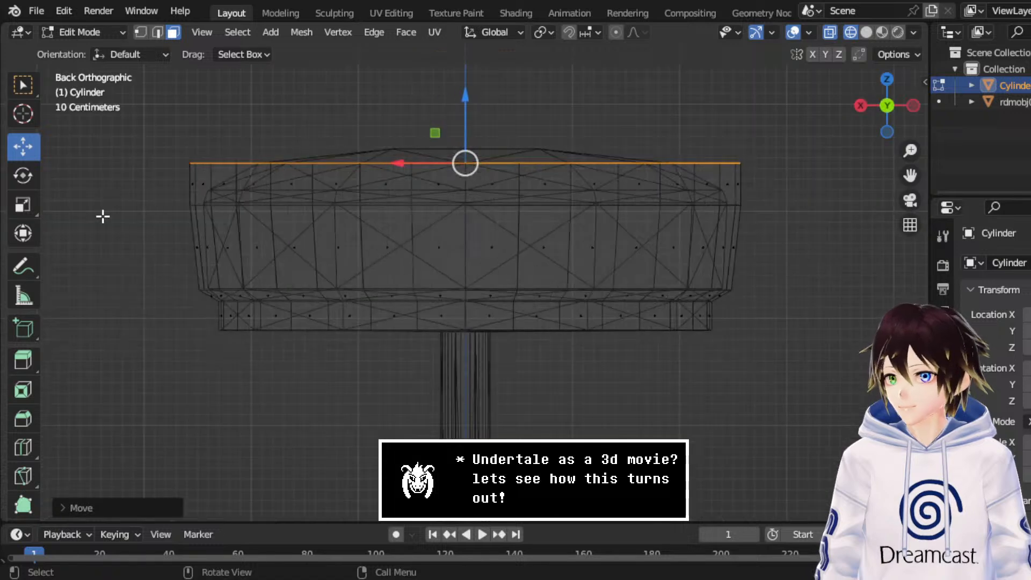
pyautogui.click(23, 205)
pyautogui.moveTo(543, 138); pyautogui.dragTo(521, 164)
pyautogui.moveTo(521, 164); pyautogui.dragTo(527, 189, button='middle')
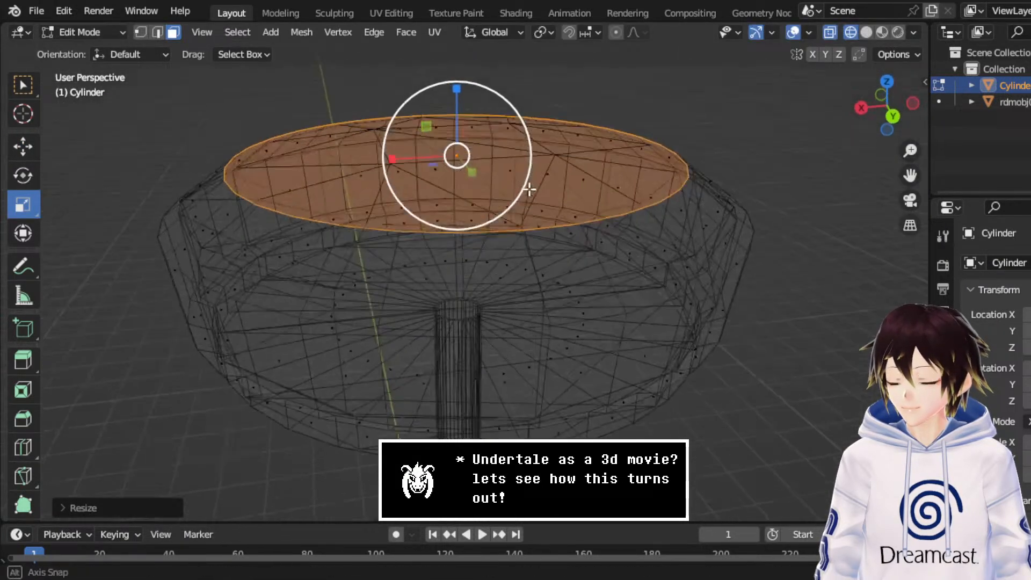
pyautogui.click(895, 117)
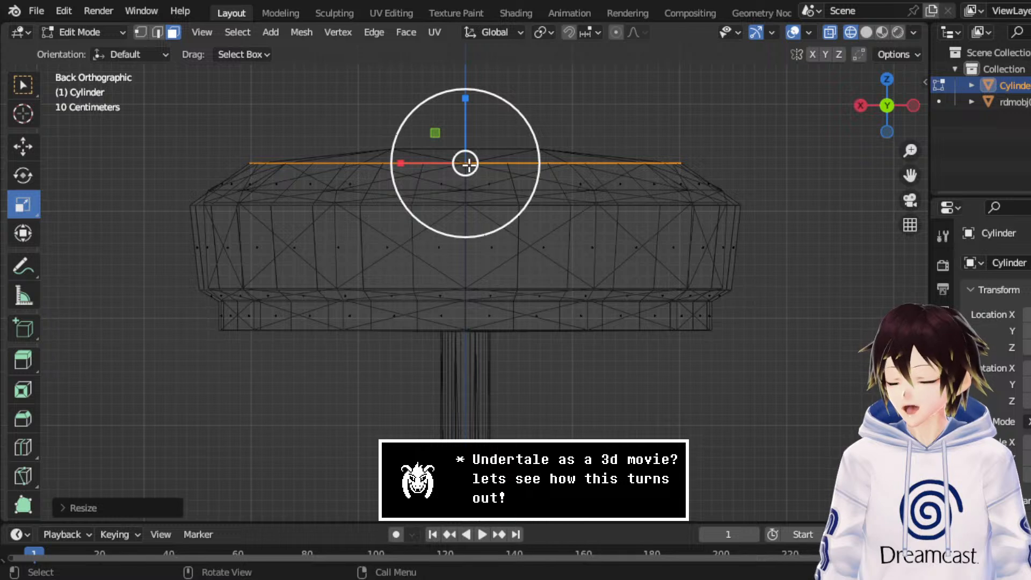
# Step: Extrude the cushion's top face again, raise it to the reference's crown height and scale it down to the flat centre
pyautogui.press('e')
pyautogui.click(21, 148)
pyautogui.moveTo(471, 134); pyautogui.dragTo(521, 163)
pyautogui.click(25, 210)
pyautogui.moveTo(520, 163); pyautogui.dragTo(552, 129, button='middle')
pyautogui.moveTo(552, 128); pyautogui.dragTo(543, 161)
pyautogui.moveTo(544, 162); pyautogui.dragTo(534, 141, button='middle')
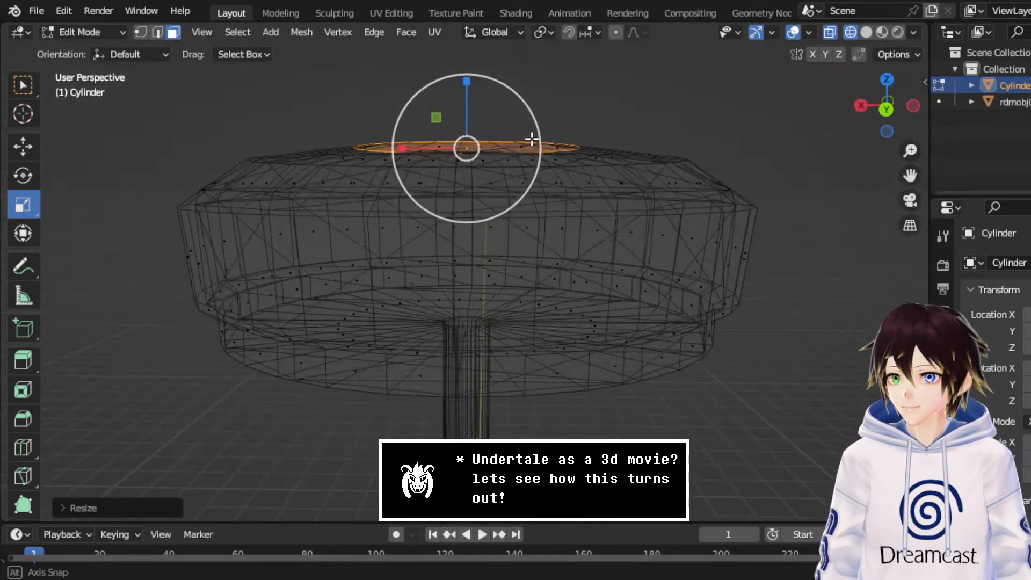
# Step: Add a loop cut around the sloped rim of the cushion and scale it slightly outward
pyautogui.click(156, 34)
pyautogui.click(216, 181)
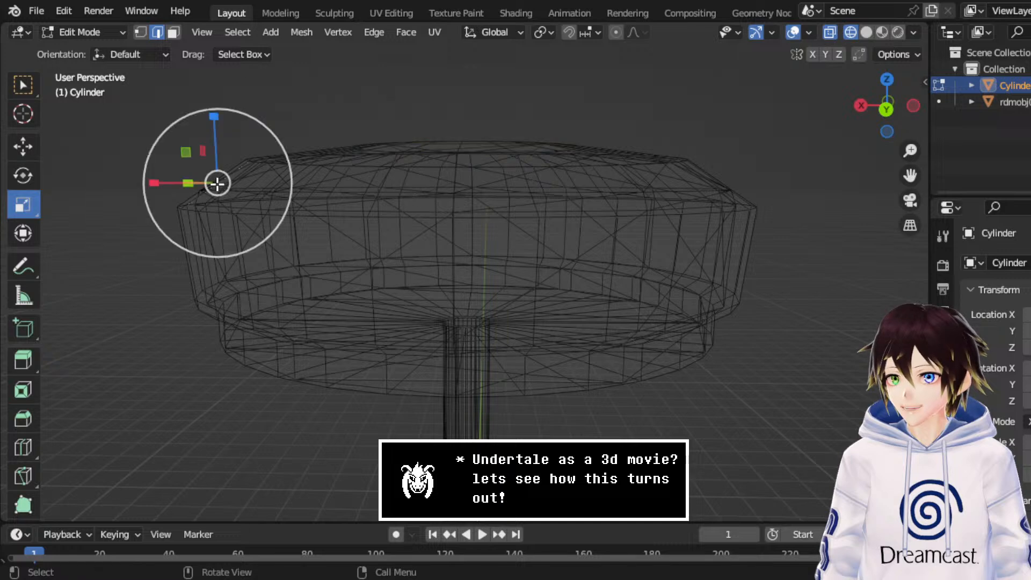
pyautogui.rightClick(216, 182)
pyautogui.click(213, 189)
pyautogui.click(227, 177)
pyautogui.rightClick(226, 178)
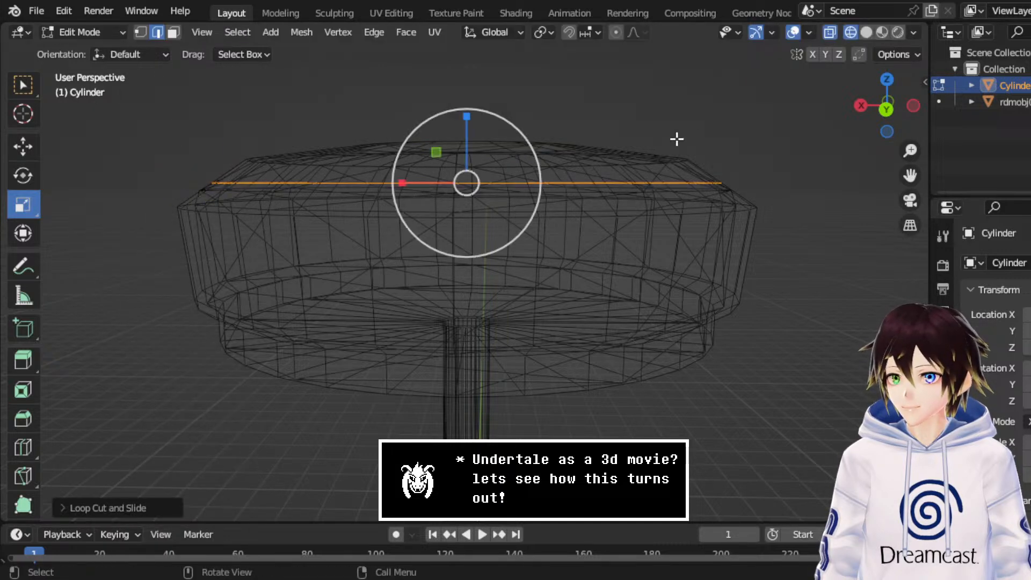
pyautogui.click(886, 109)
pyautogui.moveTo(536, 145); pyautogui.dragTo(538, 148)
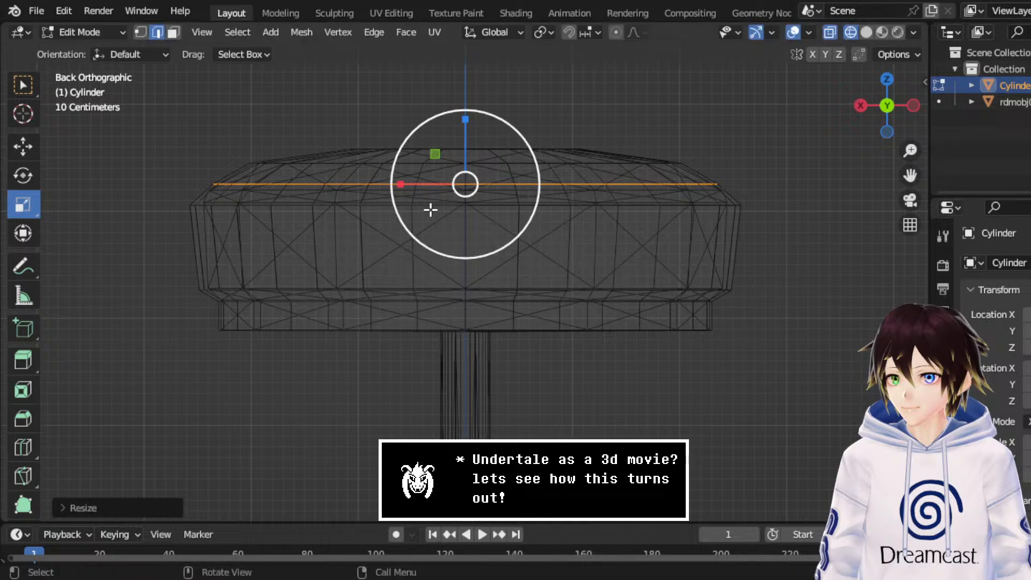
# Step: Bevel the new edge loop around the cushion's rim with 3 segments to round it
pyautogui.rightClick(352, 173)
pyautogui.click(294, 127)
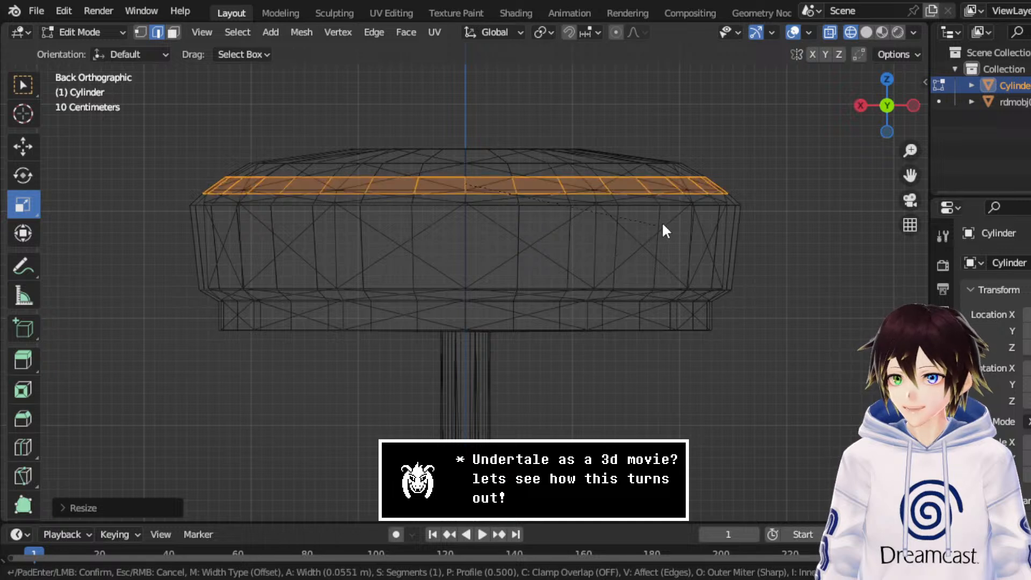
pyautogui.scroll(2, 664, 219)
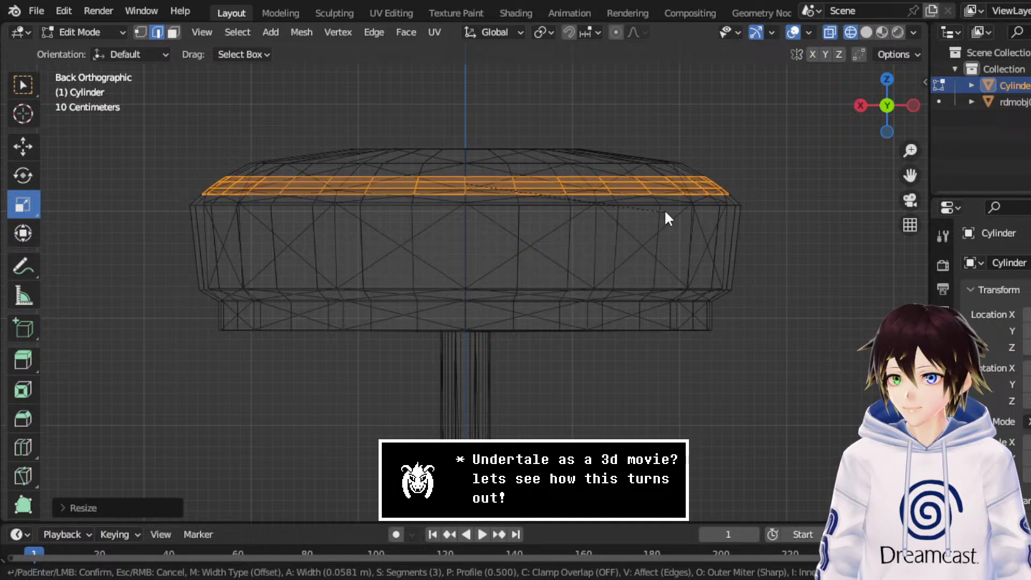
pyautogui.click(668, 209)
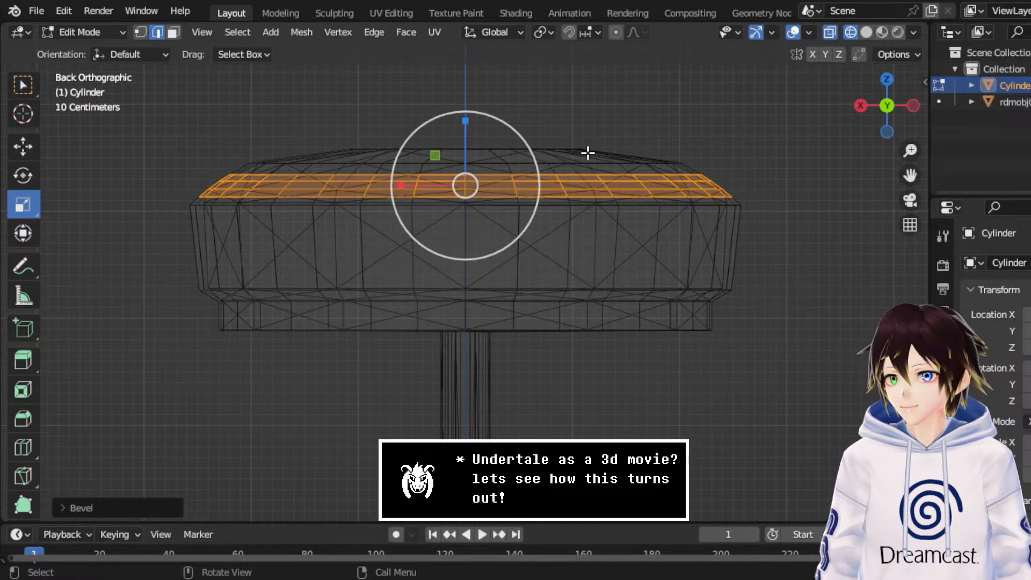
pyautogui.click(508, 234)
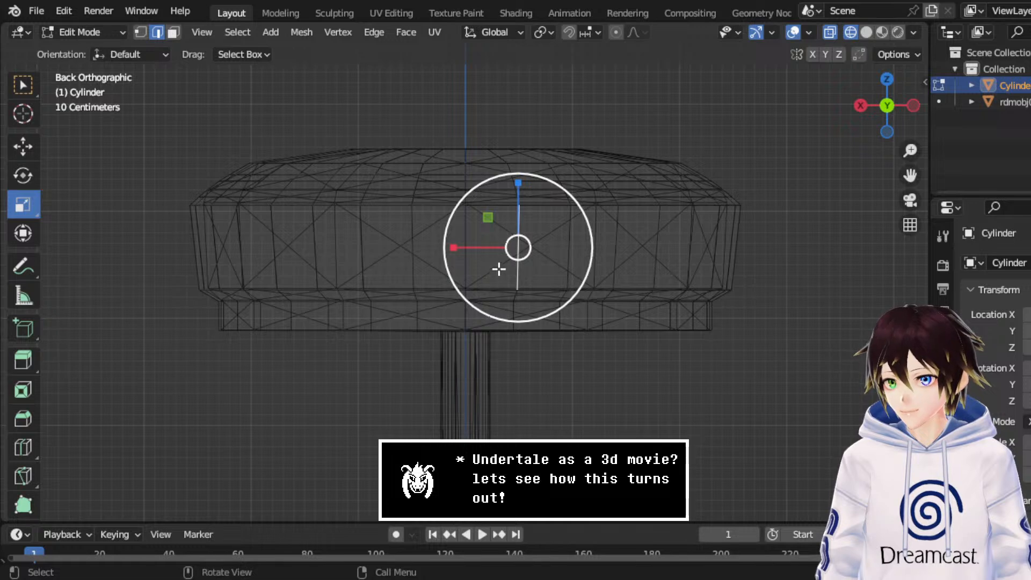
# Step: Show the stool in solid shading and return to Object Mode
pyautogui.moveTo(360, 281); pyautogui.dragTo(787, 114, button='middle')
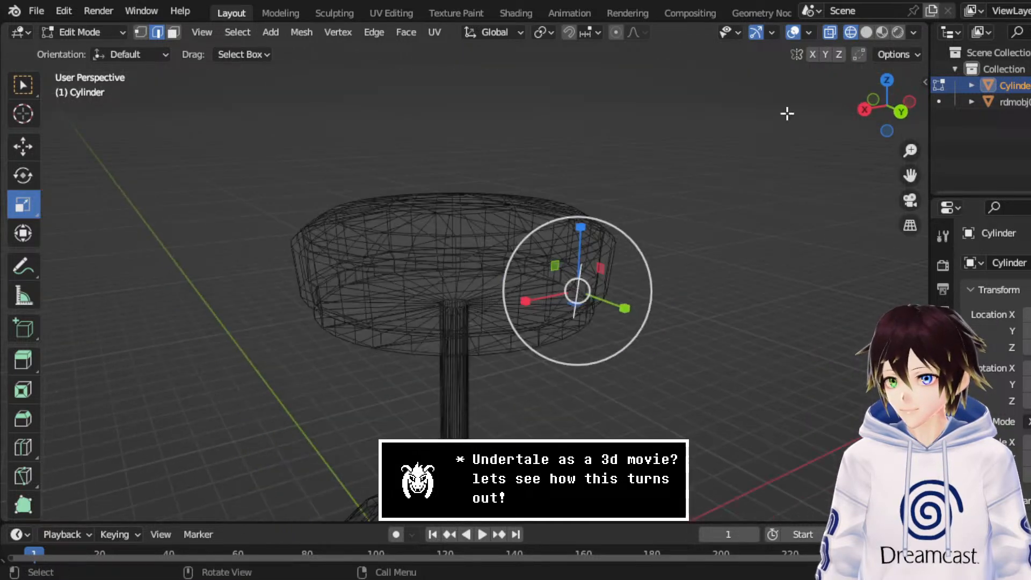
pyautogui.click(869, 35)
pyautogui.moveTo(910, 175); pyautogui.dragTo(929, 43)
pyautogui.moveTo(636, 160); pyautogui.dragTo(566, 295, button='middle')
pyautogui.click(124, 32)
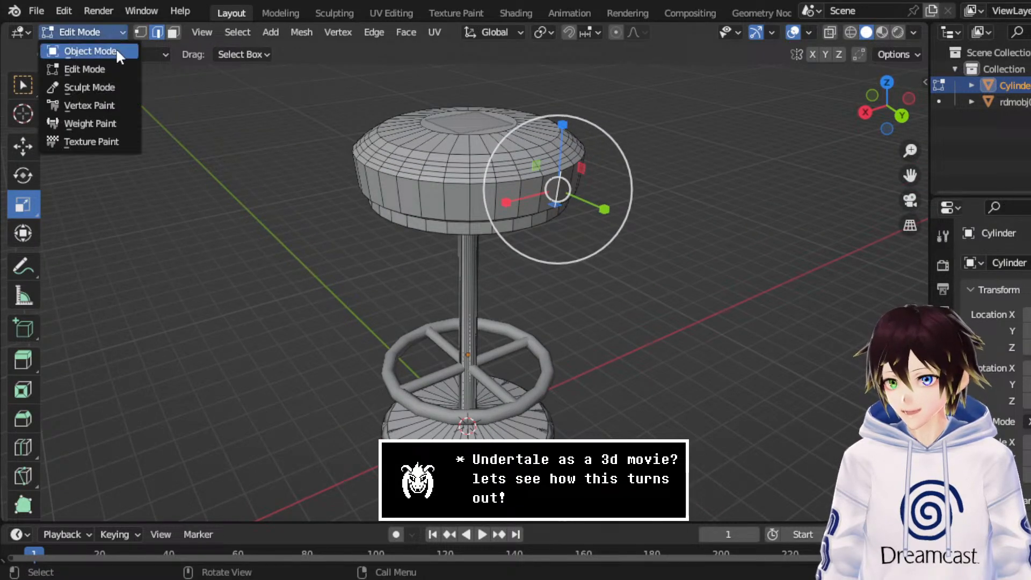
pyautogui.click(102, 37)
pyautogui.moveTo(910, 176); pyautogui.dragTo(918, 95)
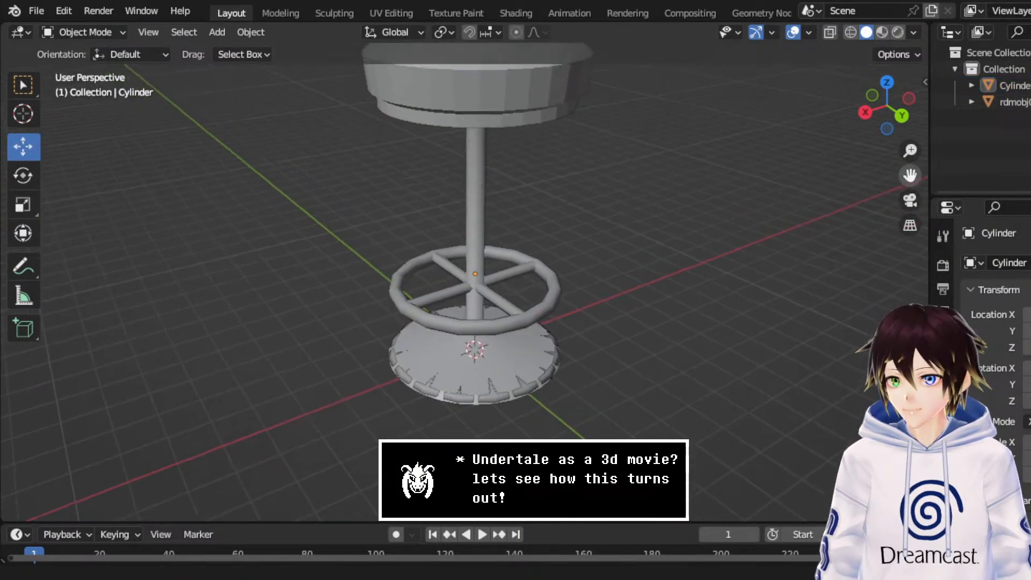
# Step: Add a torus mesh for the stool's footrest ring and expand its creation settings
pyautogui.scroll(2, 473, 295)
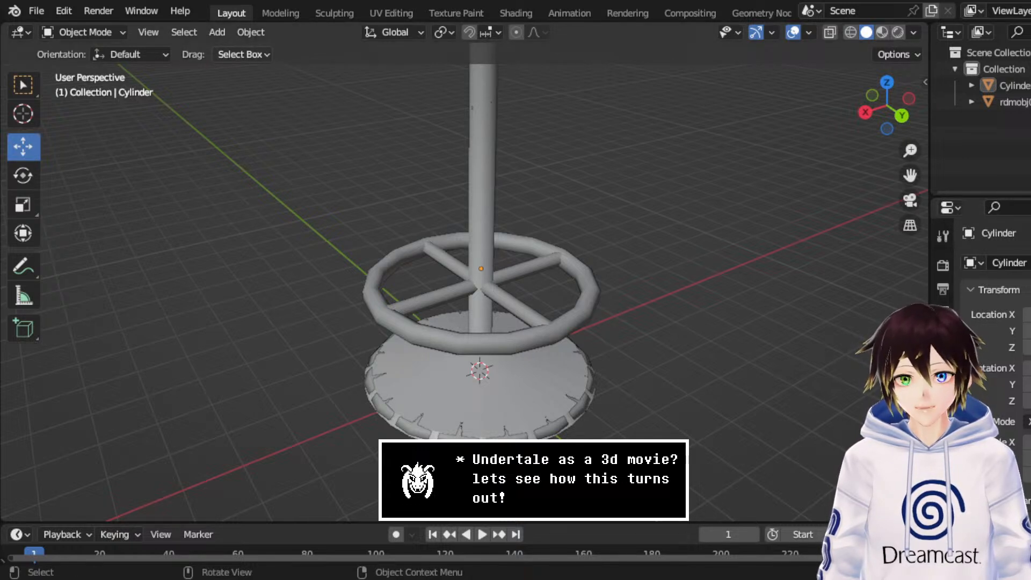
pyautogui.click(217, 32)
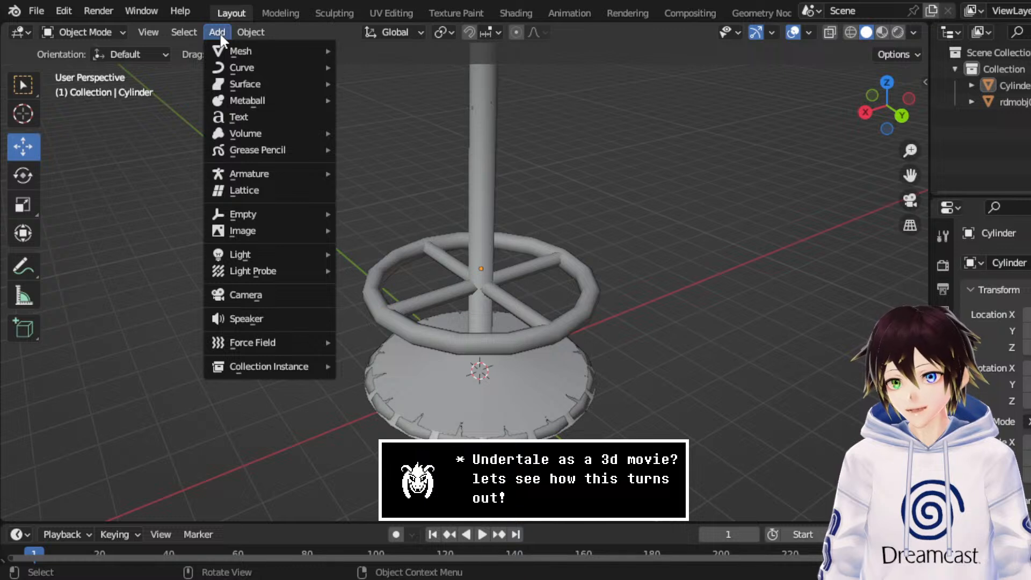
pyautogui.moveTo(245, 50)
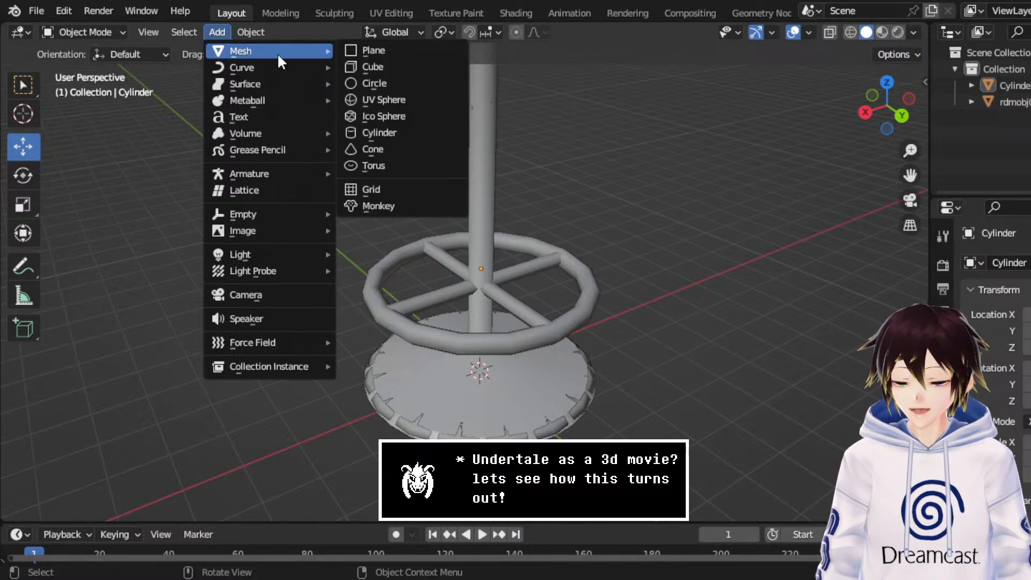
pyautogui.click(411, 165)
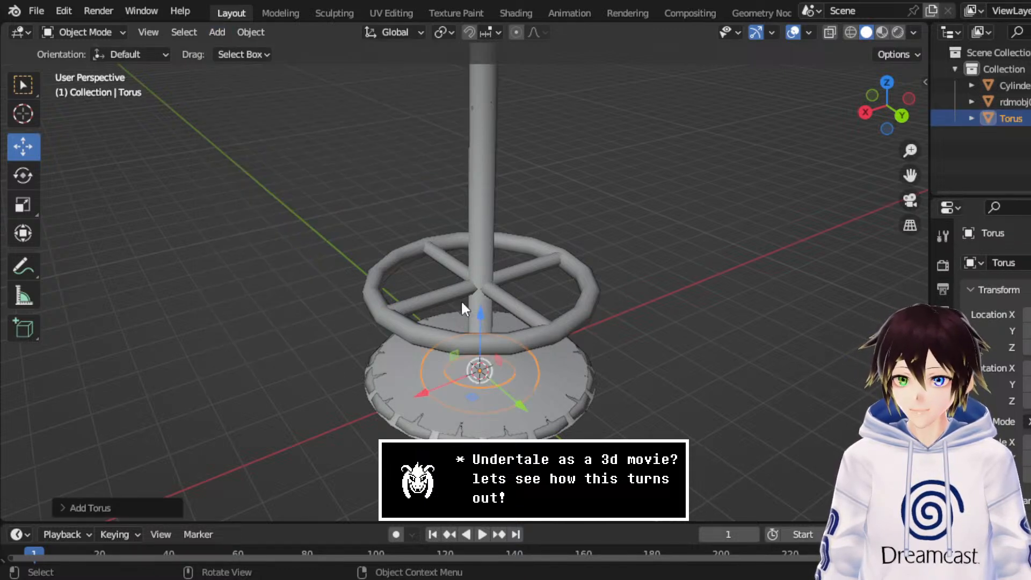
pyautogui.click(83, 509)
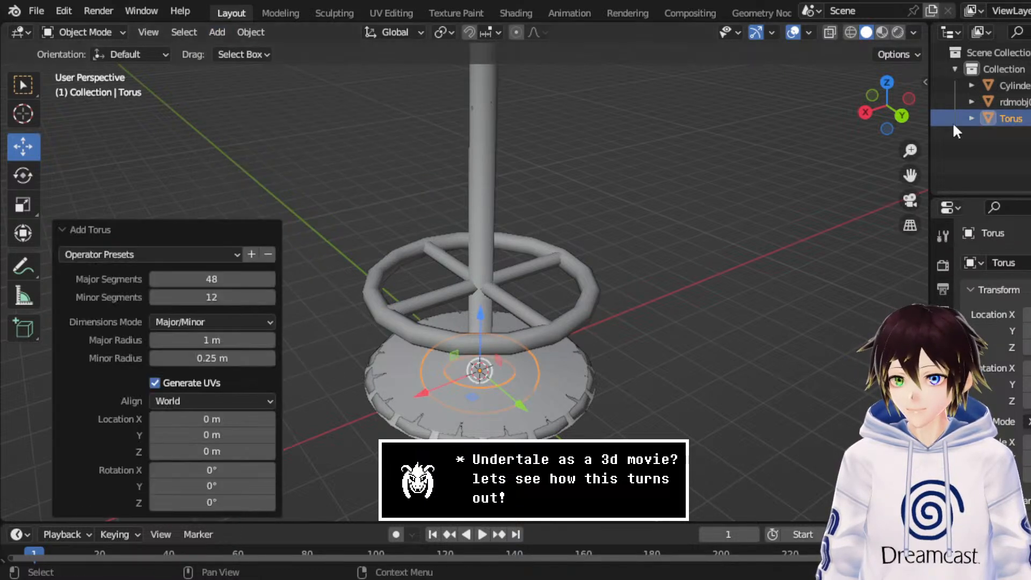
# Step: Set the torus's major radius to 2.2 m in wireframe, matching it to the reference footrest ring
pyautogui.click(888, 79)
pyautogui.click(850, 32)
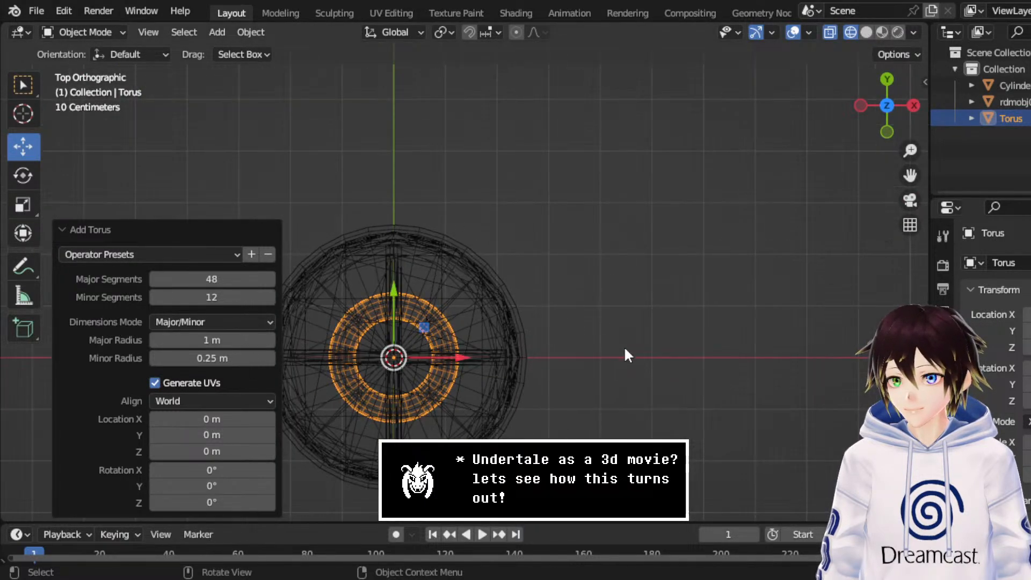
pyautogui.moveTo(624, 346); pyautogui.dragTo(537, 185, button='middle')
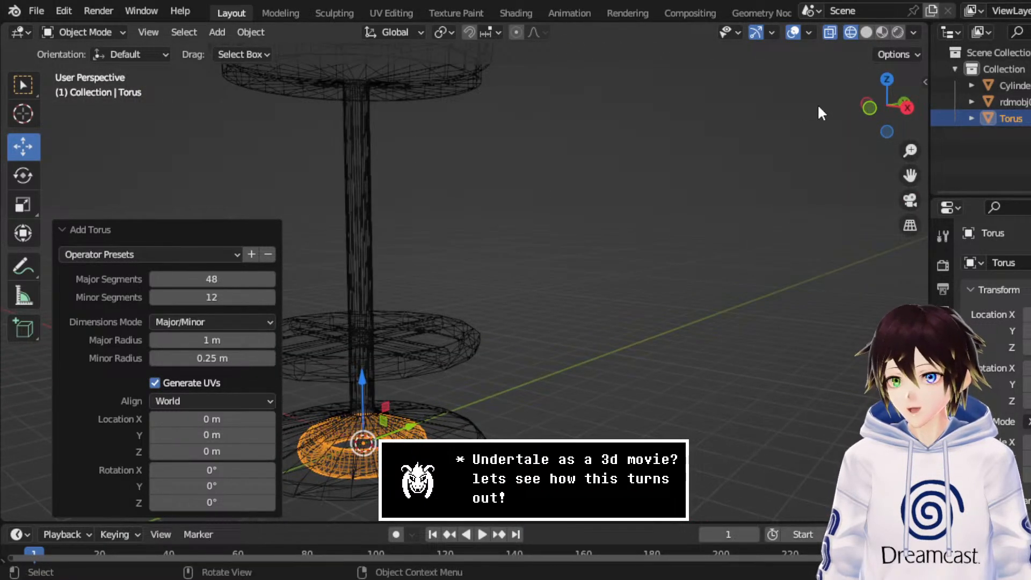
pyautogui.click(889, 131)
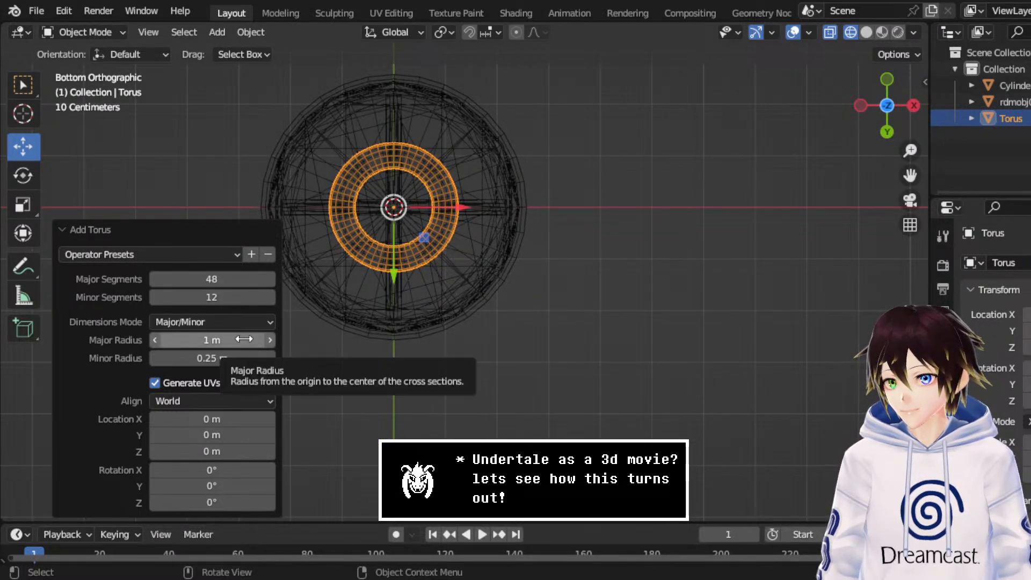
pyautogui.moveTo(262, 339); pyautogui.dragTo(314, 339)
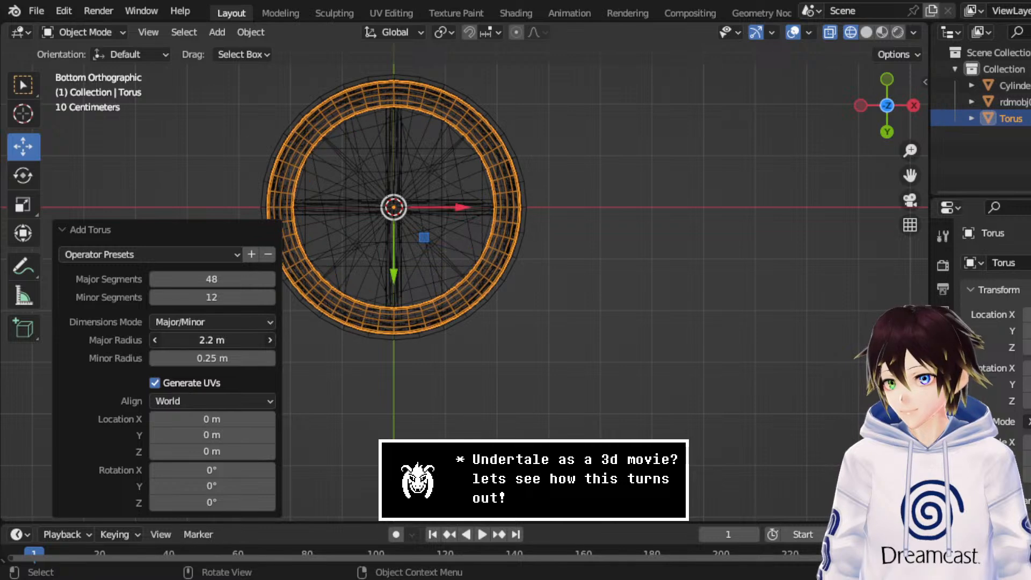
pyautogui.moveTo(518, 87); pyautogui.dragTo(511, 263, button='middle')
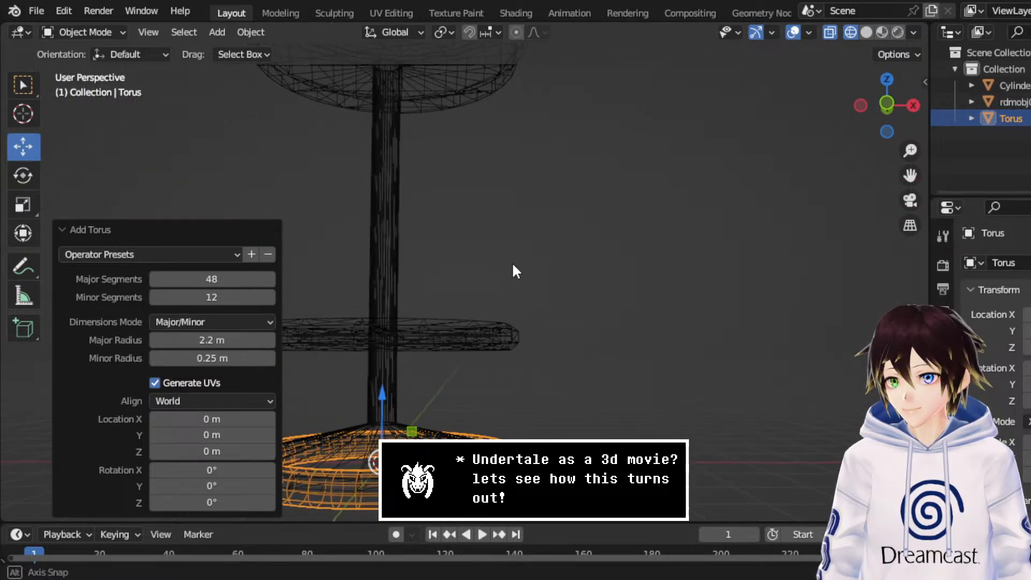
# Step: Set the torus's major radius to 2 m and its major segments to 24
pyautogui.moveTo(243, 343); pyautogui.dragTo(234, 344)
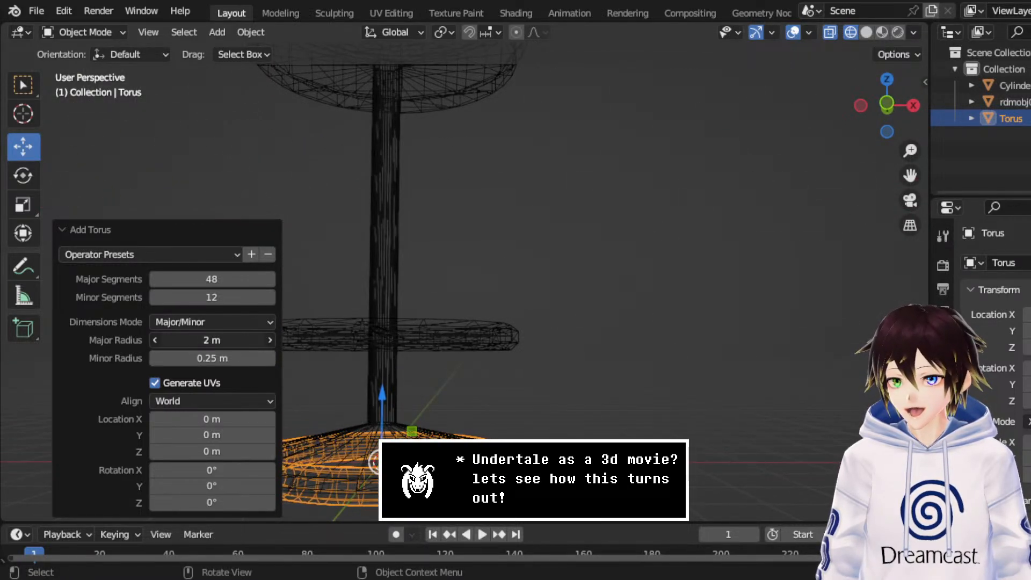
pyautogui.click(889, 102)
pyautogui.moveTo(666, 309); pyautogui.dragTo(623, 316, button='middle')
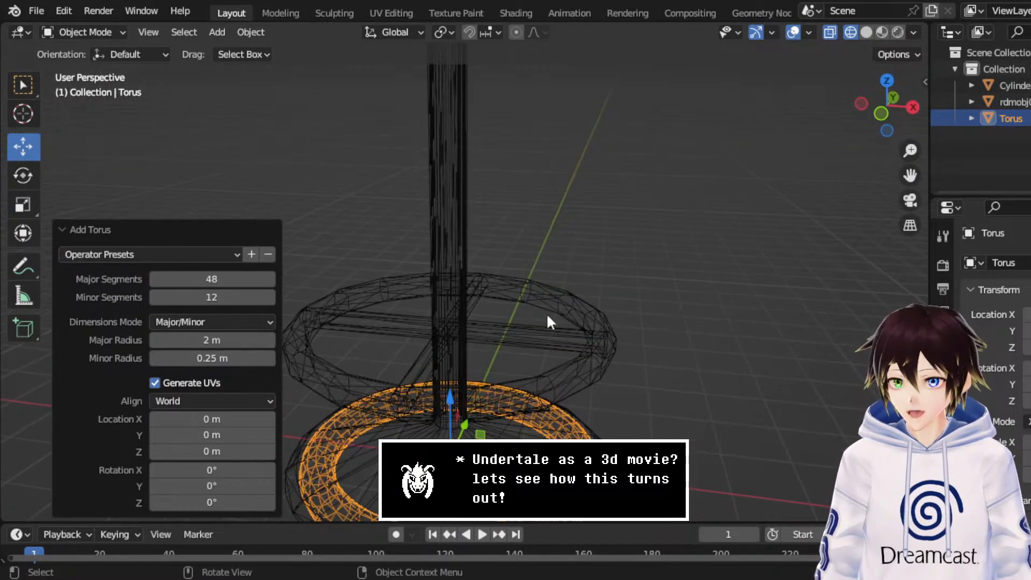
pyautogui.moveTo(226, 279); pyautogui.dragTo(194, 279)
pyautogui.click(194, 279)
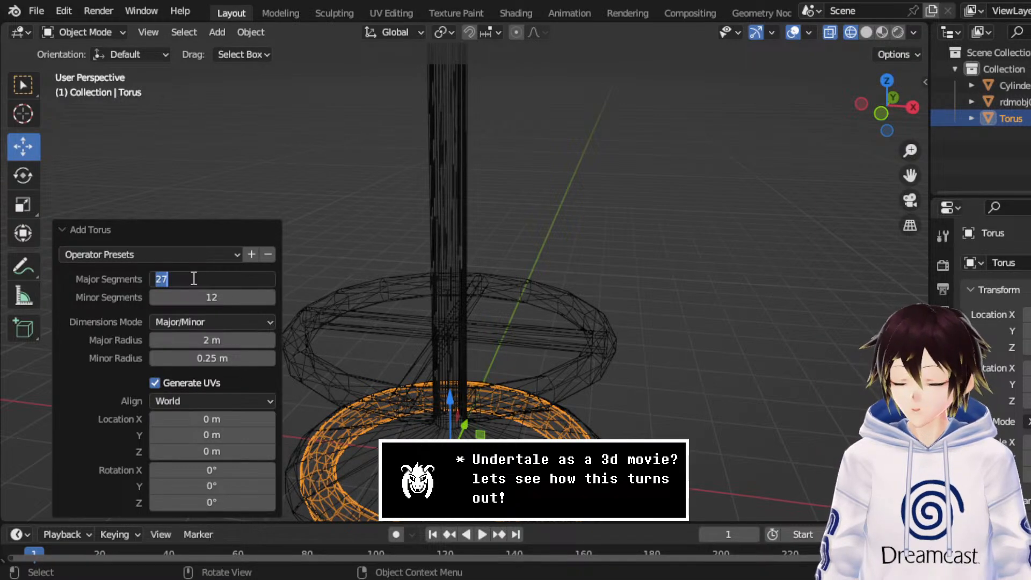
pyautogui.write('24')
pyautogui.press('Return')
# Step: Raise the torus about 2.07 m onto the reference footrest ring and flatten it vertically to a scale of about 0.915
pyautogui.moveTo(461, 301); pyautogui.dragTo(495, 251, button='middle')
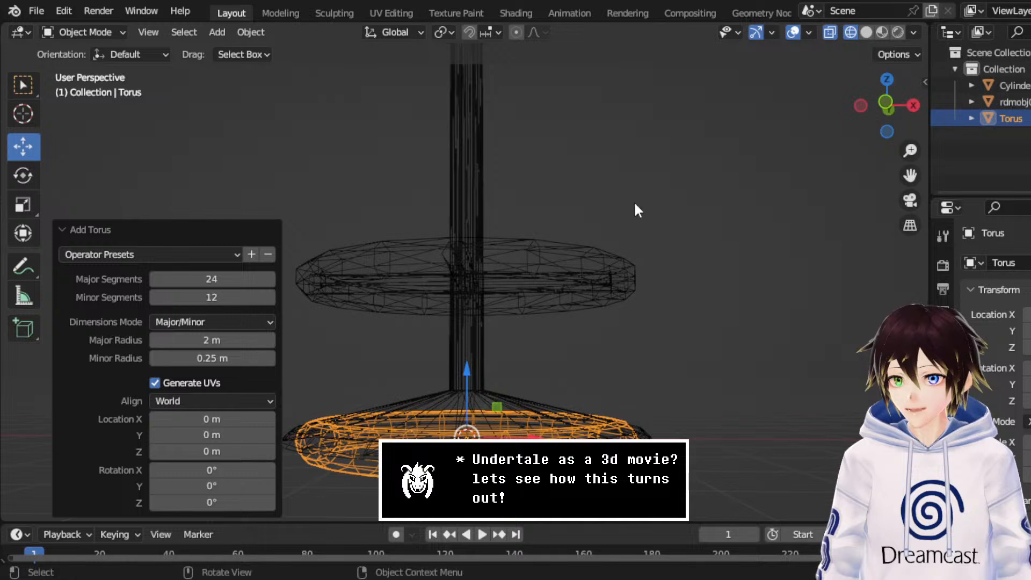
pyautogui.click(886, 102)
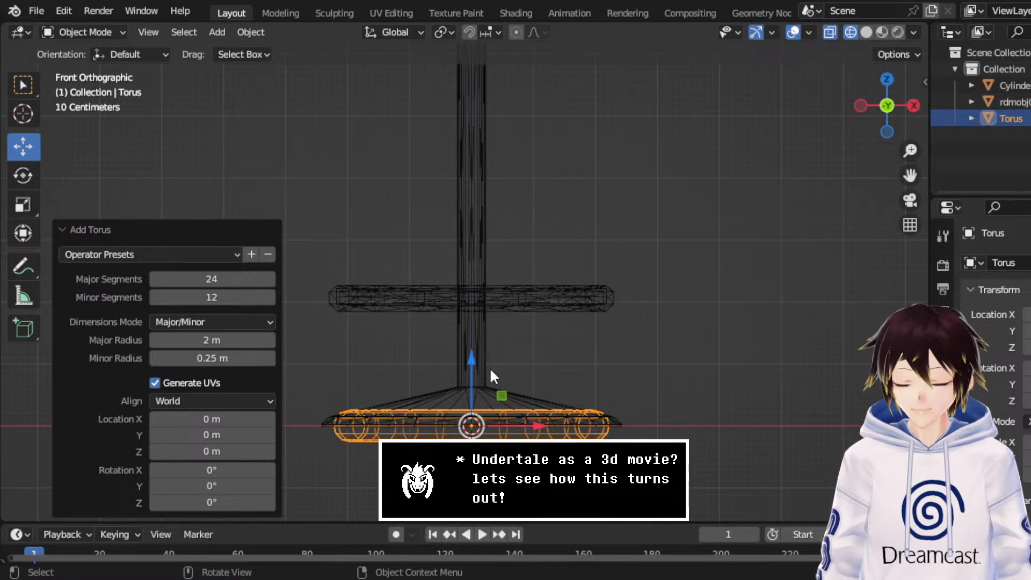
pyautogui.moveTo(470, 372); pyautogui.dragTo(472, 283)
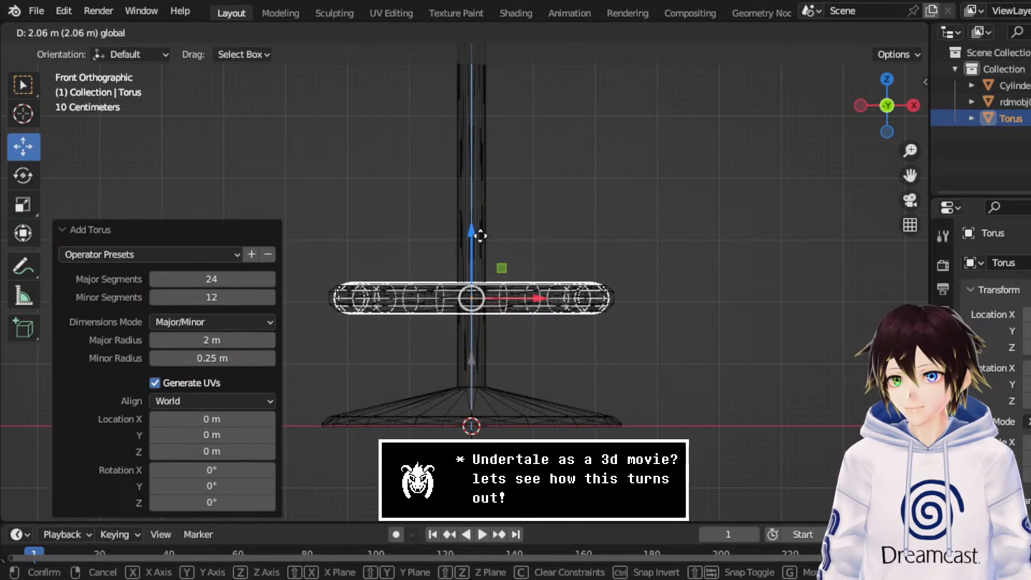
pyautogui.click(481, 236)
pyautogui.click(23, 204)
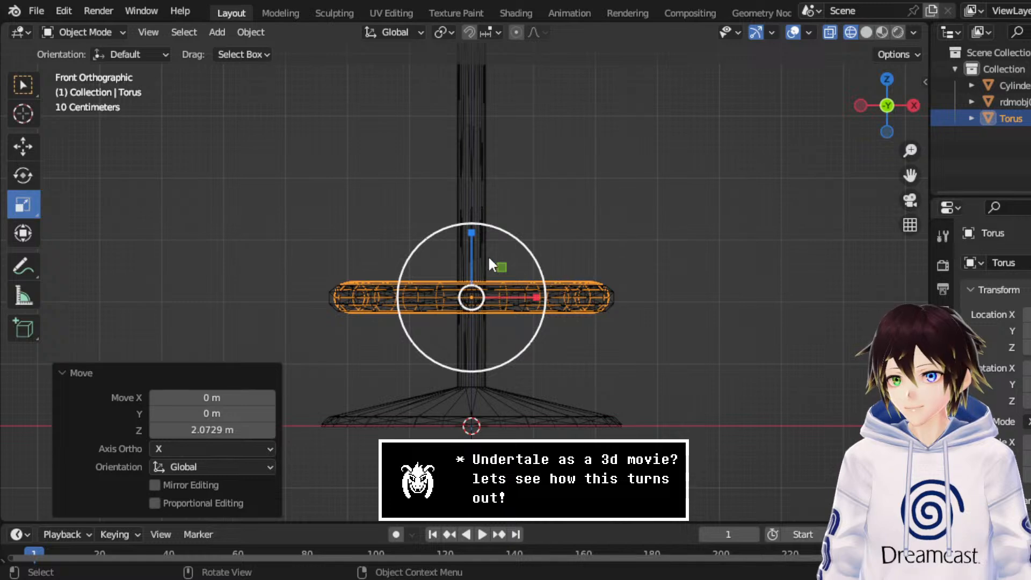
pyautogui.moveTo(470, 234); pyautogui.dragTo(472, 239)
pyautogui.moveTo(473, 226); pyautogui.dragTo(531, 266, button='middle')
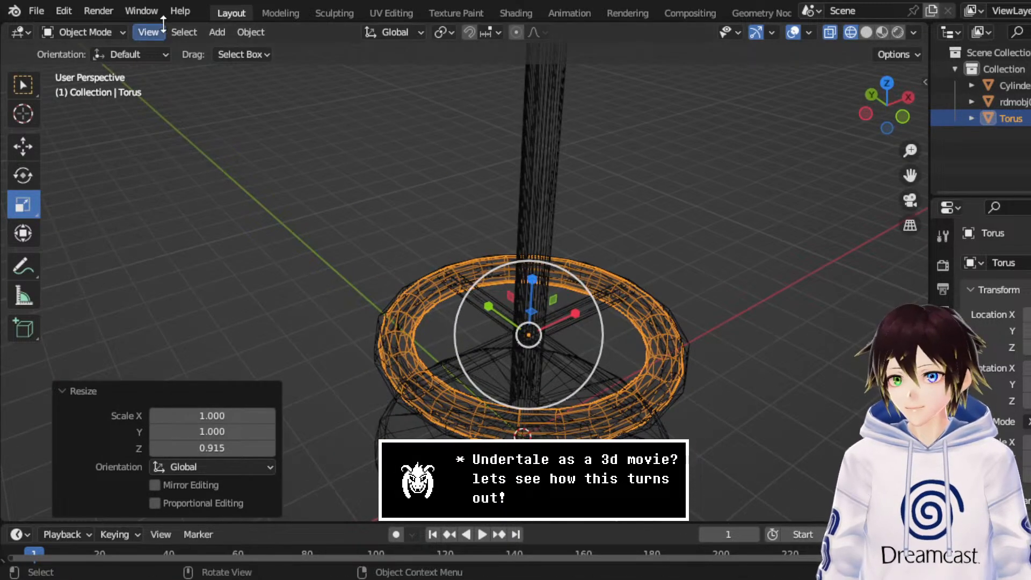
# Step: Add a cylinder mesh with 18 vertices for the footrest's crossbar
pyautogui.click(217, 32)
pyautogui.moveTo(239, 49)
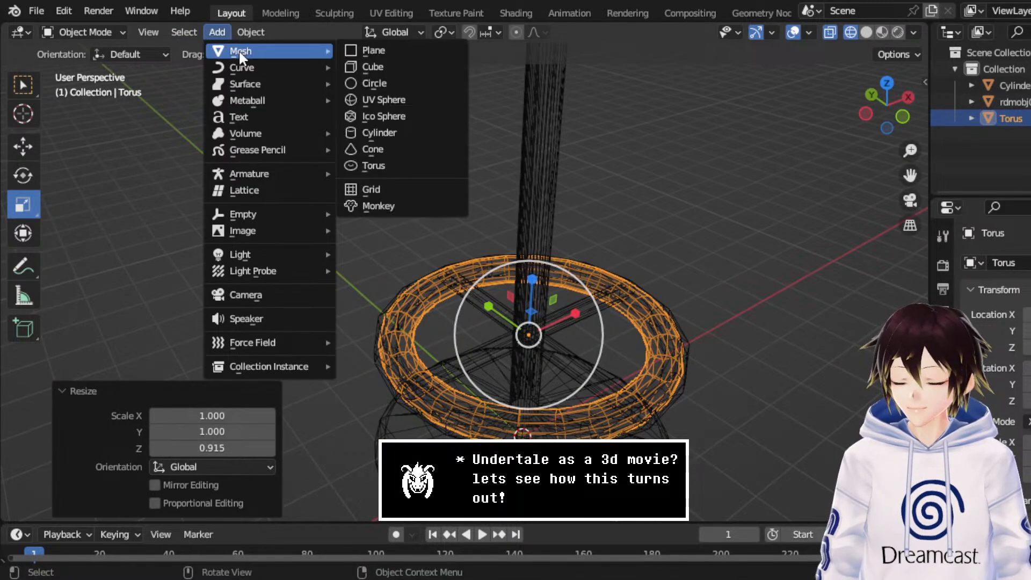
pyautogui.click(396, 134)
pyautogui.click(228, 310)
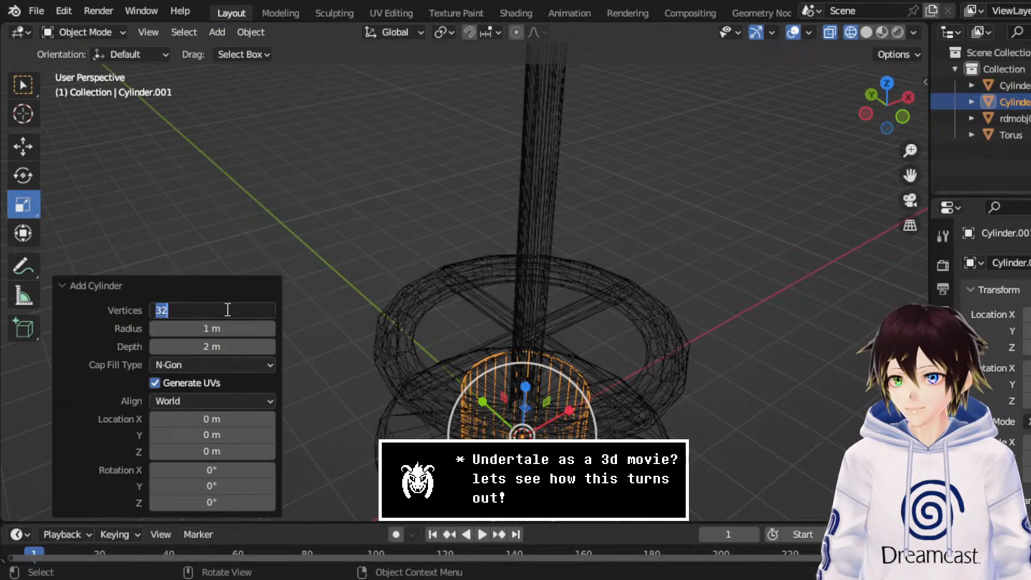
pyautogui.write('1')
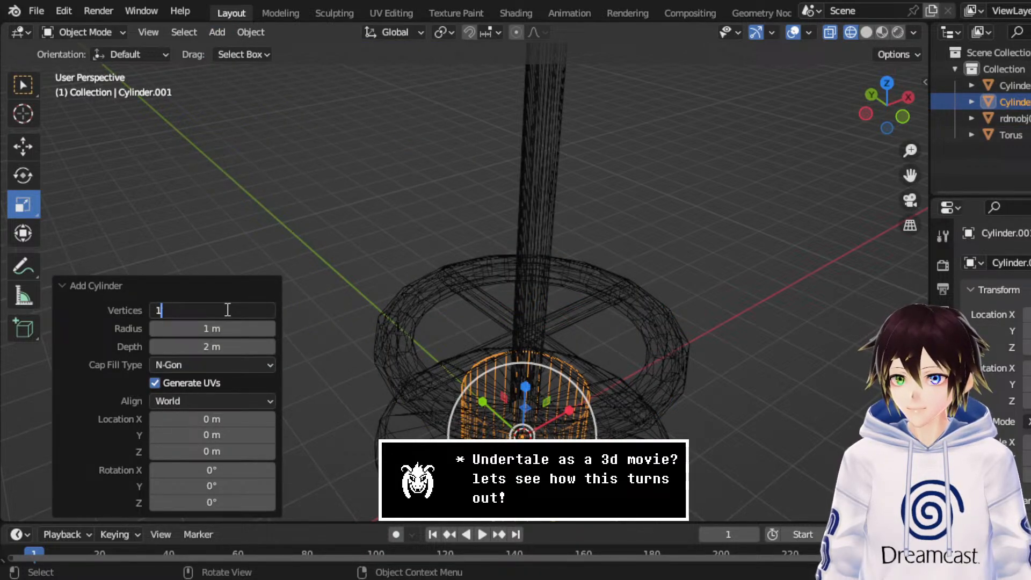
pyautogui.write('8')
pyautogui.press('Return')
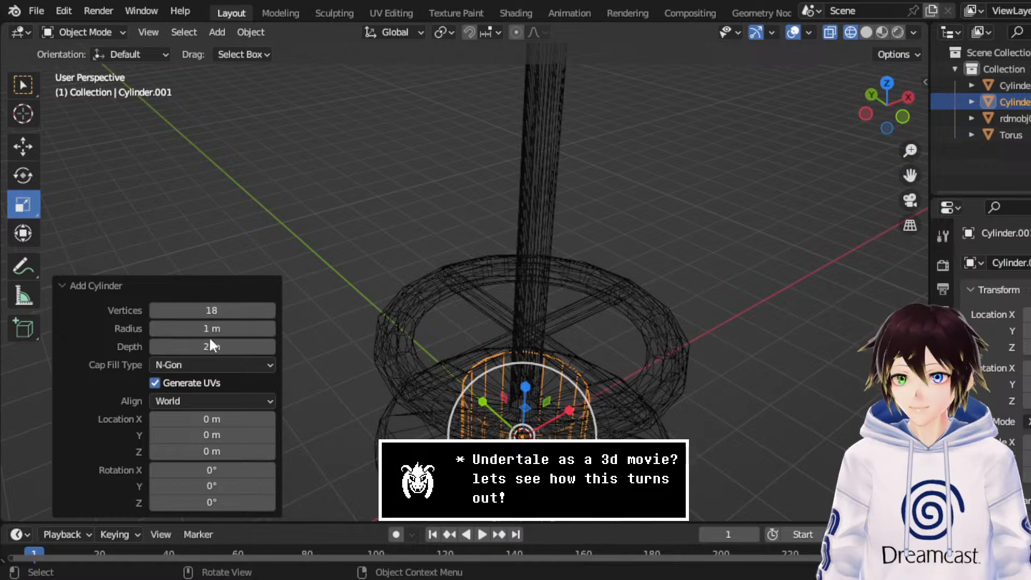
# Step: Rotate the new cylinder by 90° in the side view so it lies horizontally
pyautogui.click(865, 112)
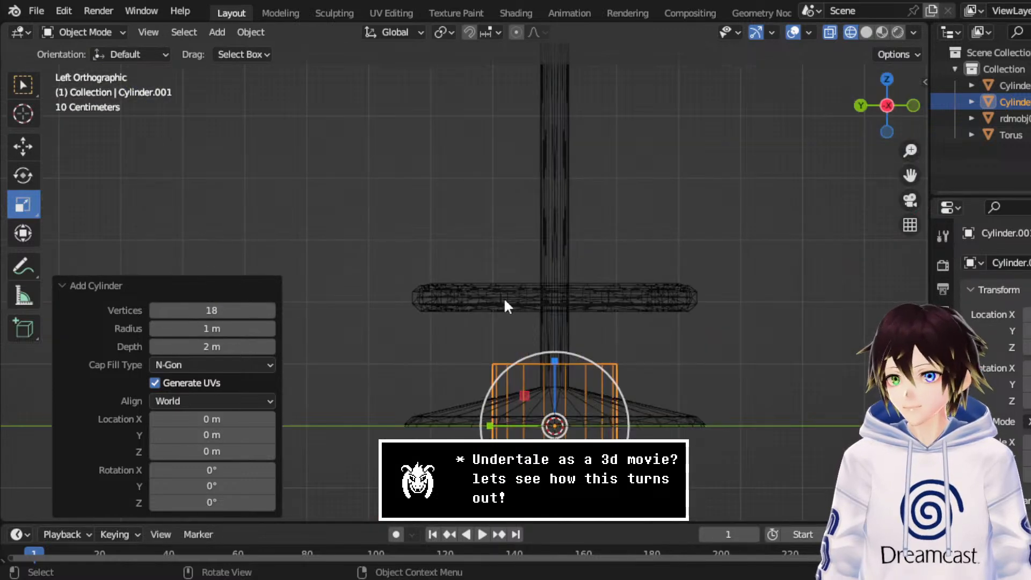
pyautogui.click(15, 171)
pyautogui.moveTo(527, 356); pyautogui.dragTo(340, 482)
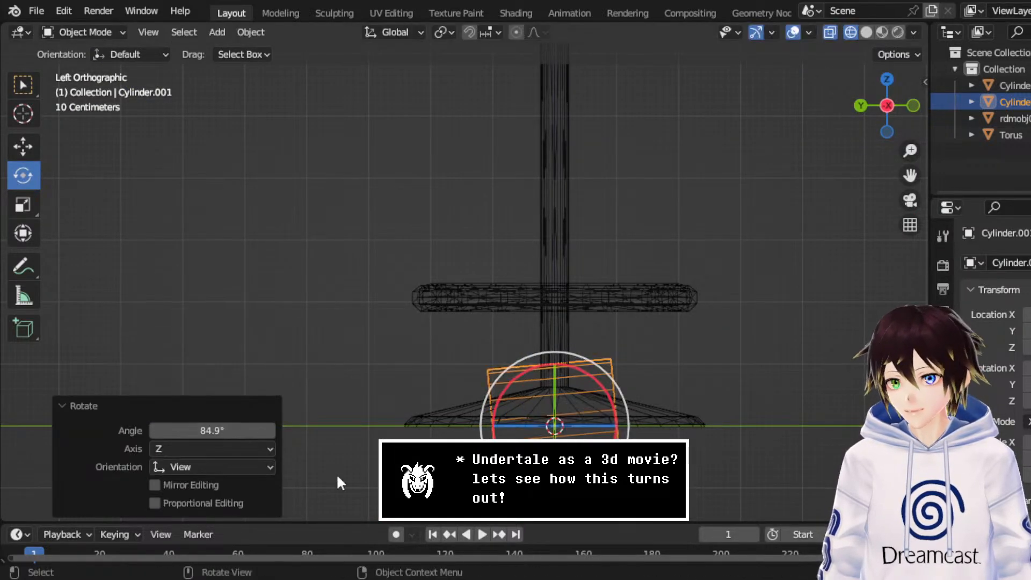
pyautogui.click(203, 431)
pyautogui.write('90')
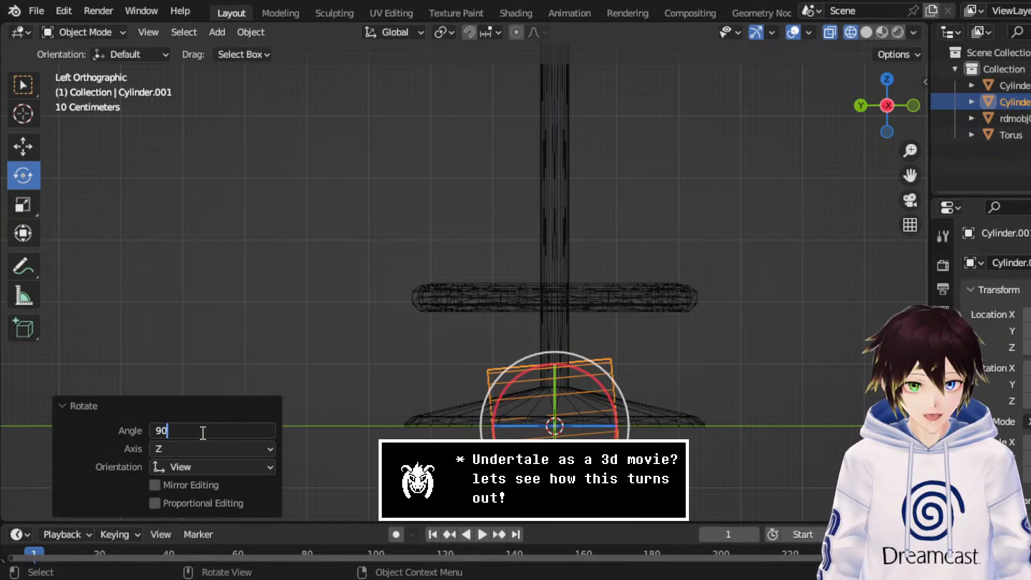
pyautogui.press('Return')
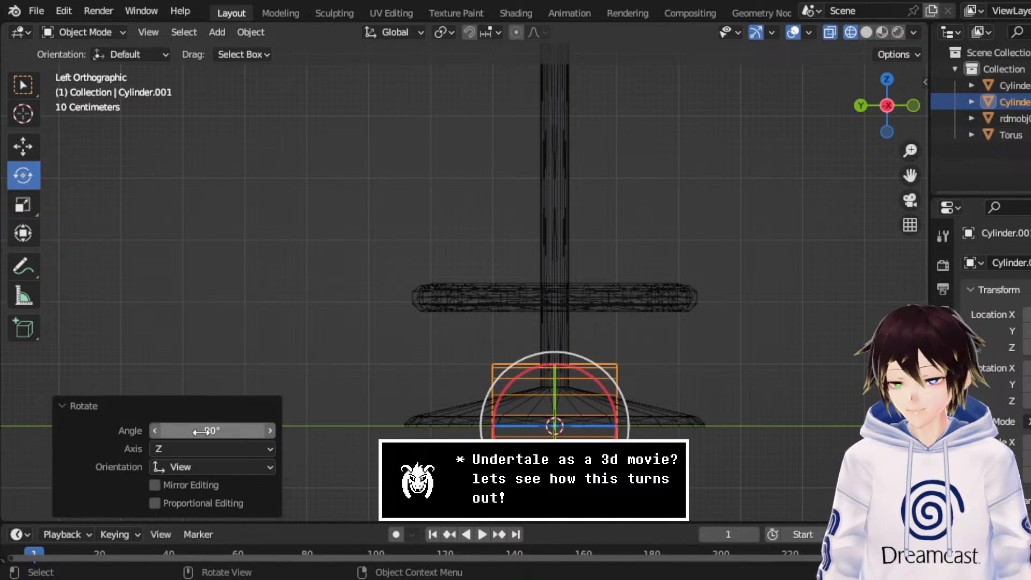
# Step: Shrink the cylinder to crossbar thickness and raise it about 2.11 m to the footrest ring's height
pyautogui.click(914, 104)
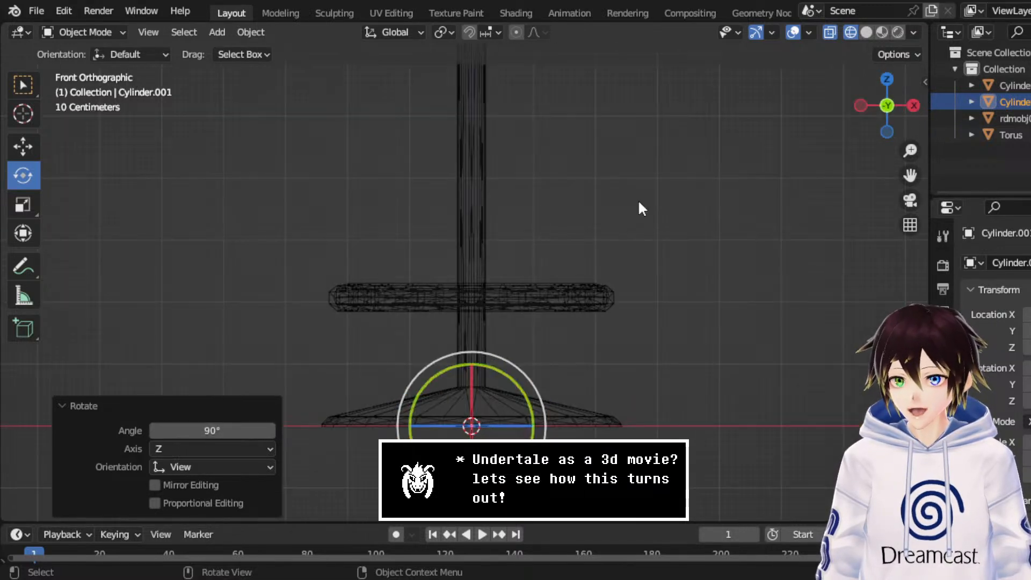
pyautogui.click(33, 205)
pyautogui.moveTo(536, 383); pyautogui.dragTo(486, 414)
pyautogui.moveTo(520, 381); pyautogui.dragTo(484, 254)
pyautogui.click(24, 145)
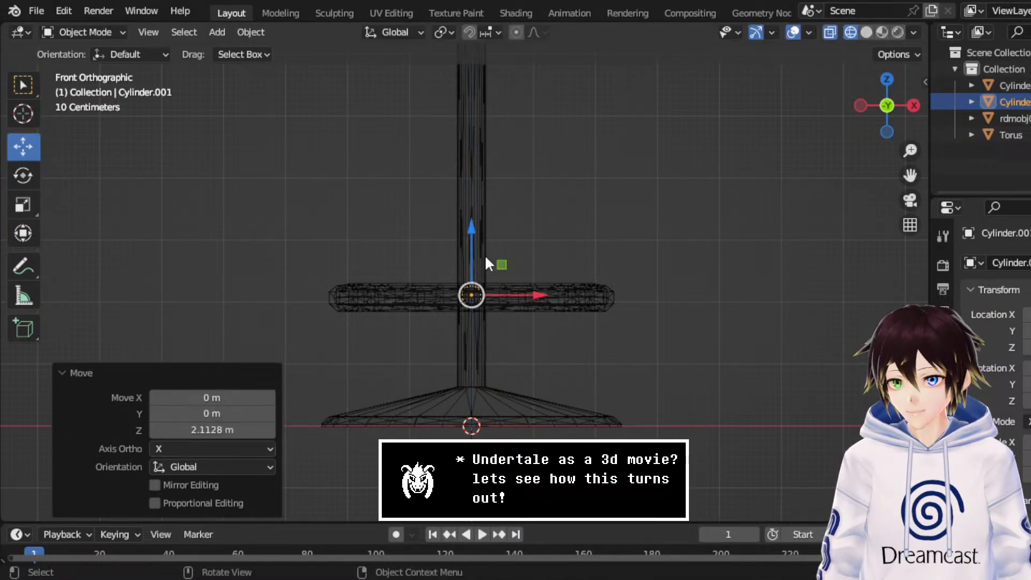
# Step: Lower the cylinder about 0.03 m and scale it to about 0.925 to match the reference crossbar's cross-section
pyautogui.scroll(8, 502, 268)
pyautogui.moveTo(504, 290); pyautogui.dragTo(498, 306)
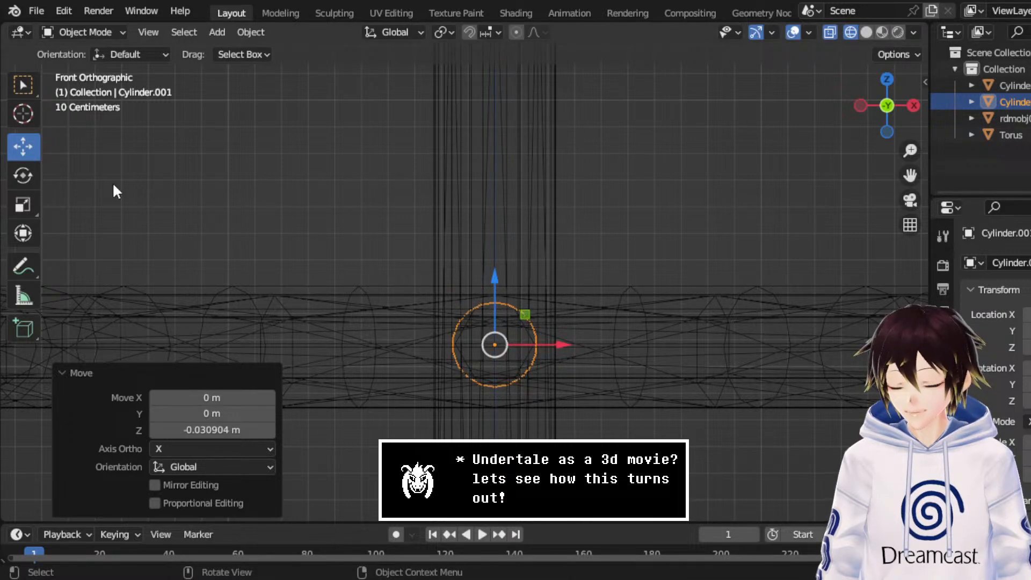
pyautogui.click(22, 204)
pyautogui.moveTo(564, 313); pyautogui.dragTo(559, 315)
# Step: Select all of the cylinder's vertices in Edit Mode and stretch them along Y by about 7.65
pyautogui.click(889, 79)
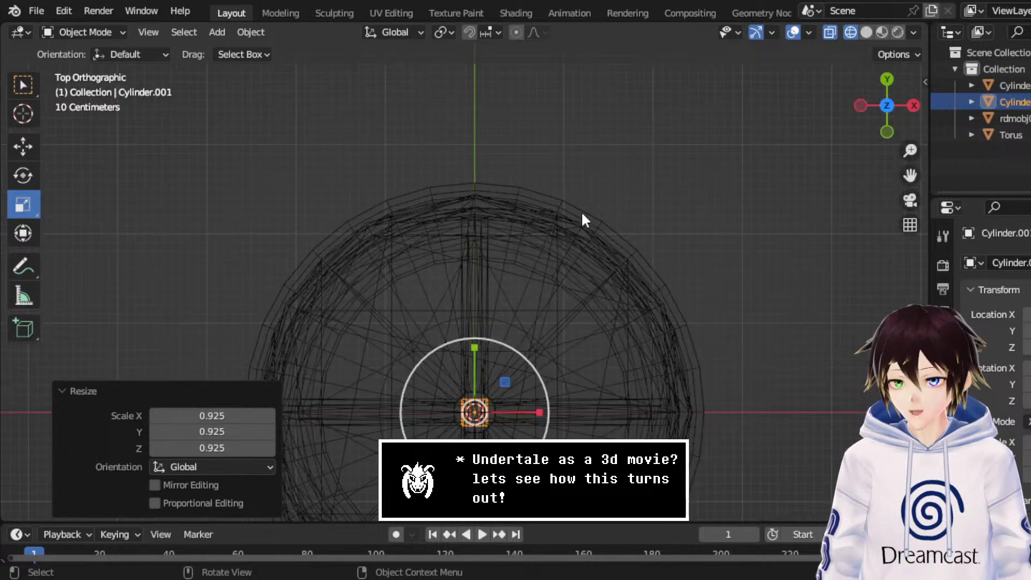
pyautogui.click(105, 31)
pyautogui.click(92, 63)
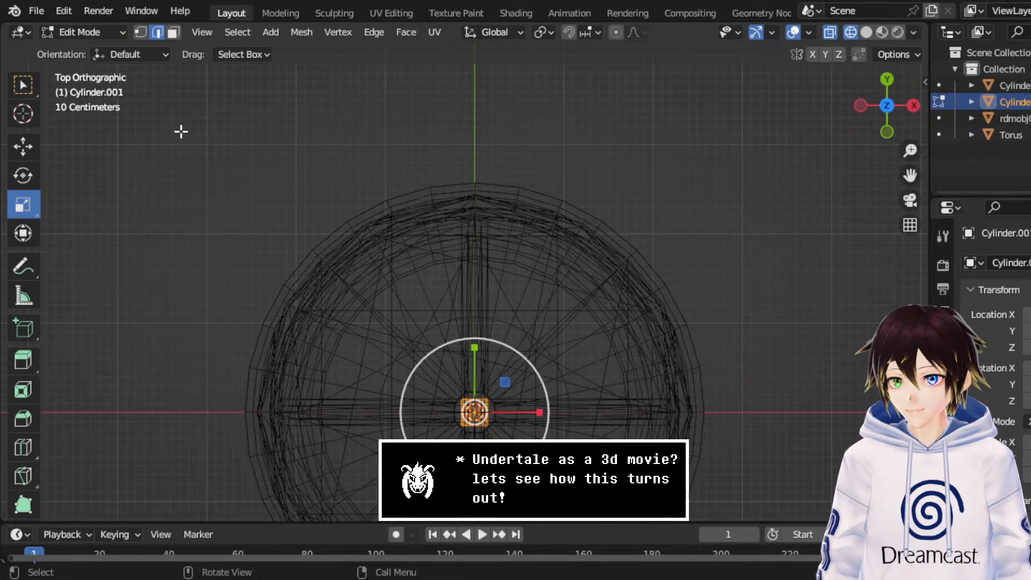
pyautogui.click(140, 33)
pyautogui.moveTo(355, 240); pyautogui.dragTo(610, 495)
pyautogui.moveTo(474, 350); pyautogui.dragTo(482, 51)
# Step: Stretch the crossbar further along Y by about 1.54 so its ends reach the footrest ring
pyautogui.moveTo(525, 403); pyautogui.dragTo(876, 158, button='middle')
pyautogui.click(881, 114)
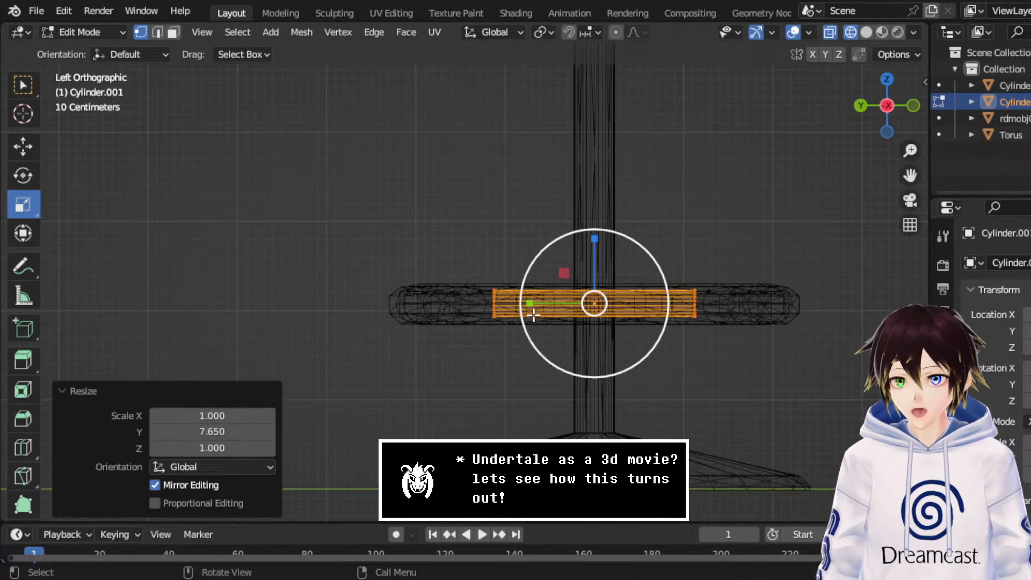
pyautogui.moveTo(537, 304); pyautogui.dragTo(505, 301)
pyautogui.moveTo(506, 251); pyautogui.dragTo(459, 285, button='middle')
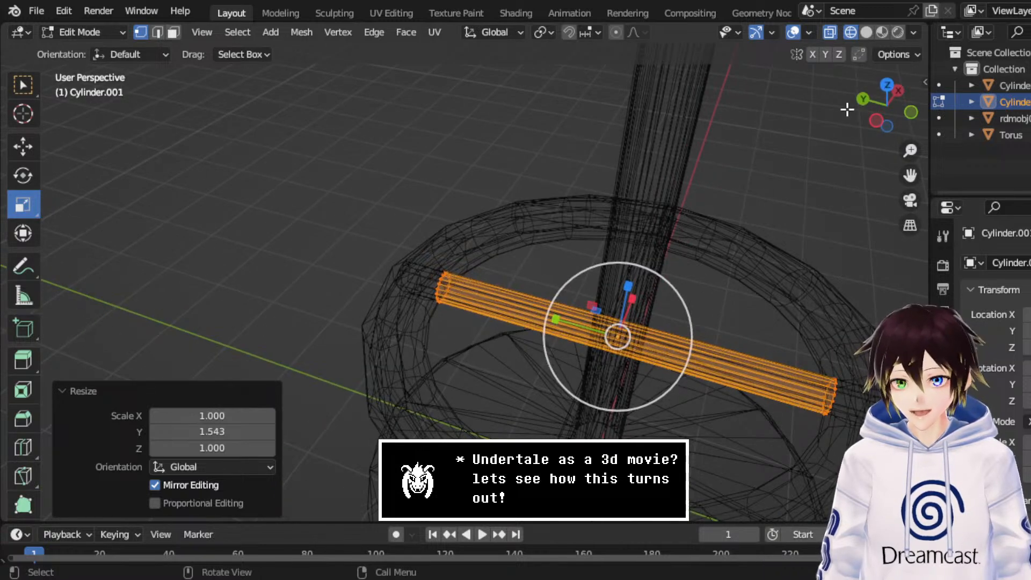
# Step: Lengthen the crossbar slightly into the ring in solid shading and return to Object Mode
pyautogui.click(866, 32)
pyautogui.moveTo(585, 337); pyautogui.dragTo(561, 325)
pyautogui.click(109, 28)
pyautogui.click(108, 42)
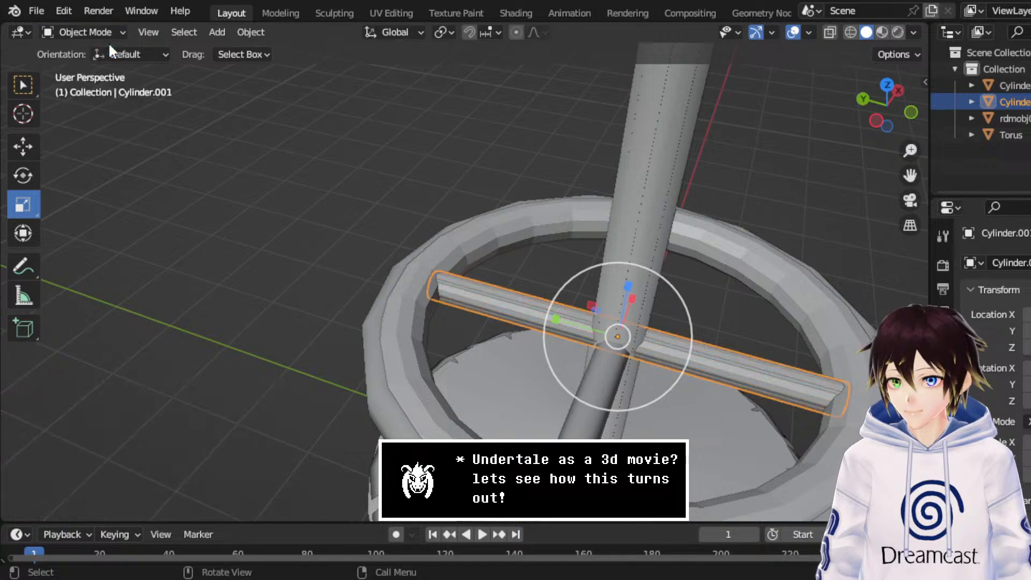
# Step: Duplicate the crossbar in place
pyautogui.moveTo(483, 269); pyautogui.dragTo(600, 352, button='middle')
pyautogui.rightClick(603, 364)
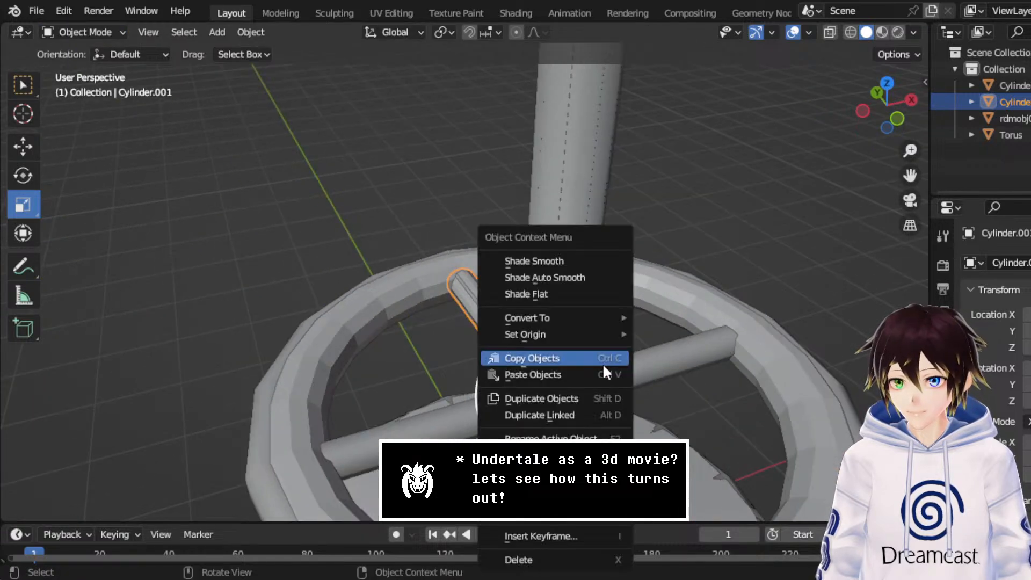
pyautogui.click(574, 401)
pyautogui.rightClick(575, 402)
# Step: Rotate the duplicated crossbar by -90° about Z to form a cross inside the ring
pyautogui.click(23, 176)
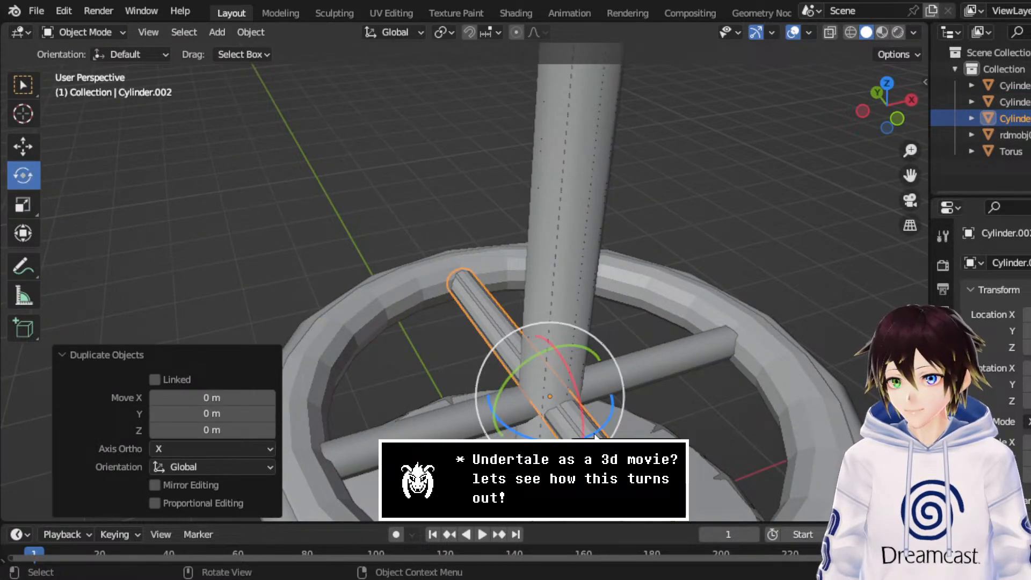
pyautogui.moveTo(537, 430); pyautogui.dragTo(320, 421)
pyautogui.click(238, 431)
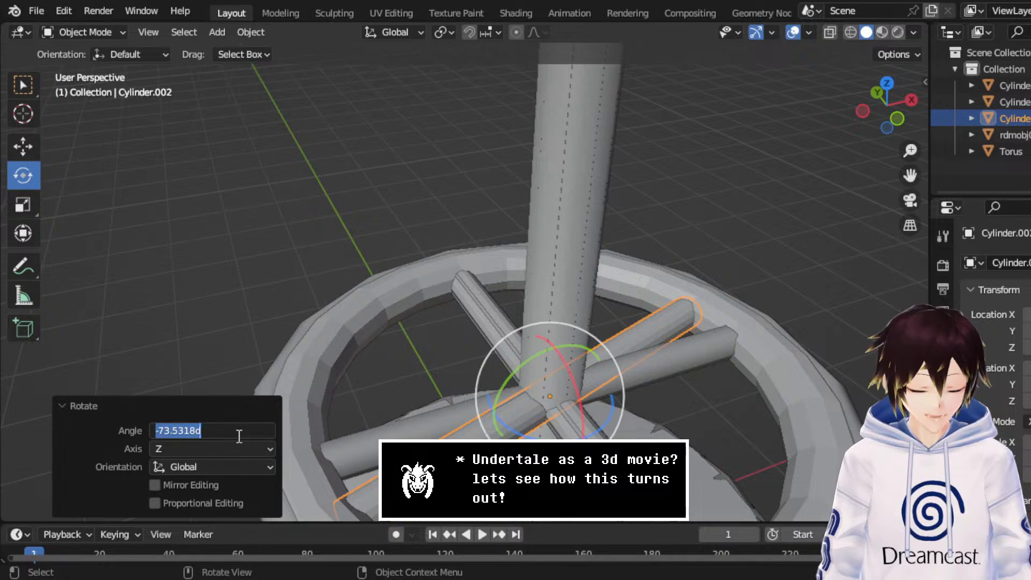
pyautogui.write('-90')
pyautogui.press('Return')
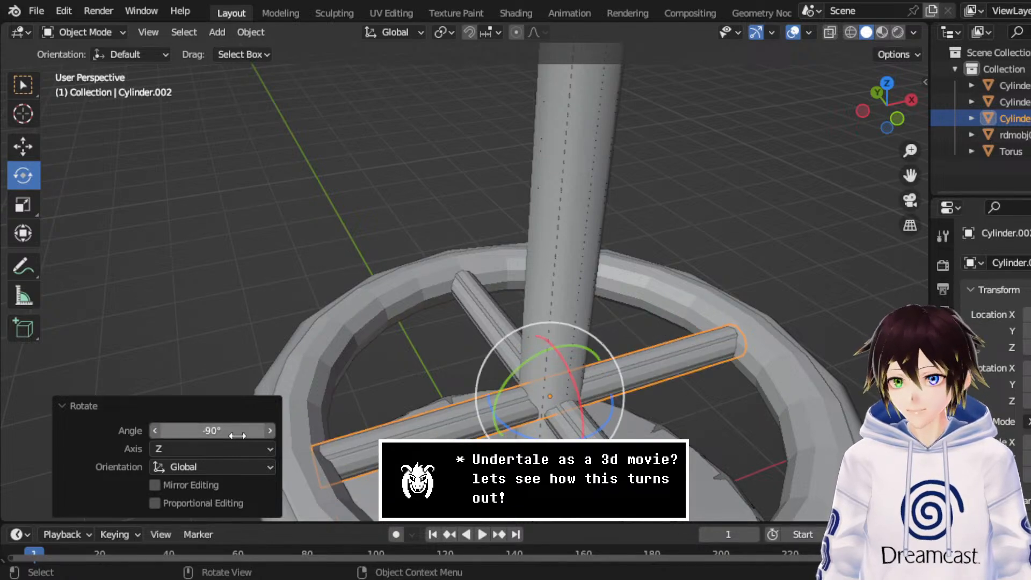
# Step: Delete the reference stool mesh, leaving the remodelled parts
pyautogui.moveTo(415, 382); pyautogui.dragTo(486, 362, button='middle')
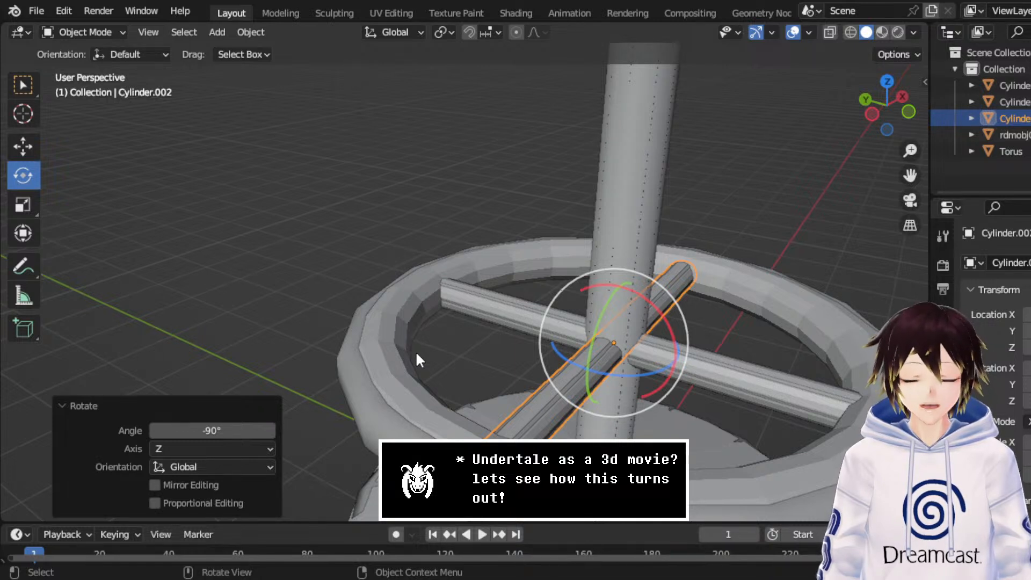
pyautogui.click(373, 404)
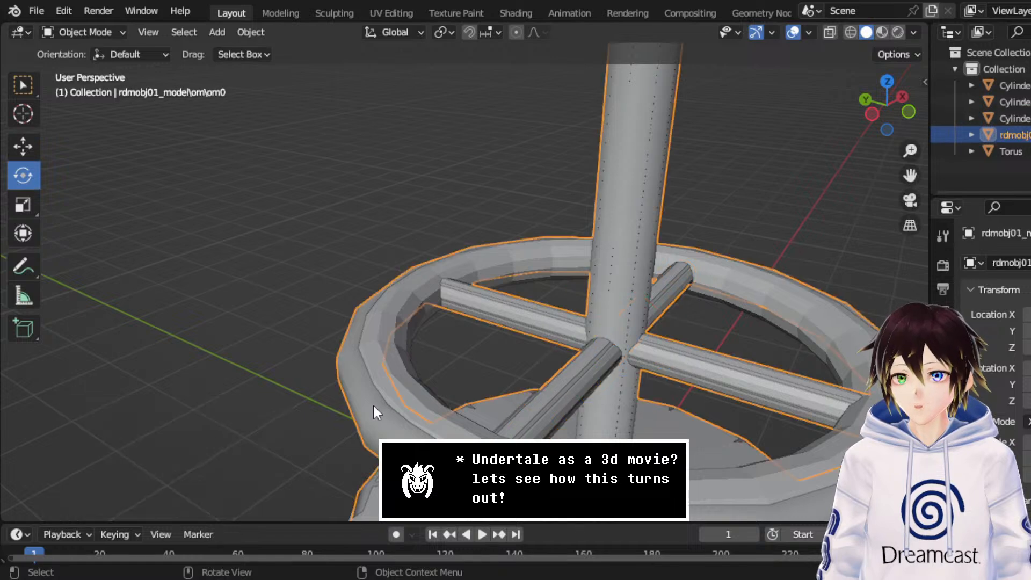
pyautogui.scroll(-4, 372, 404)
pyautogui.press('Delete')
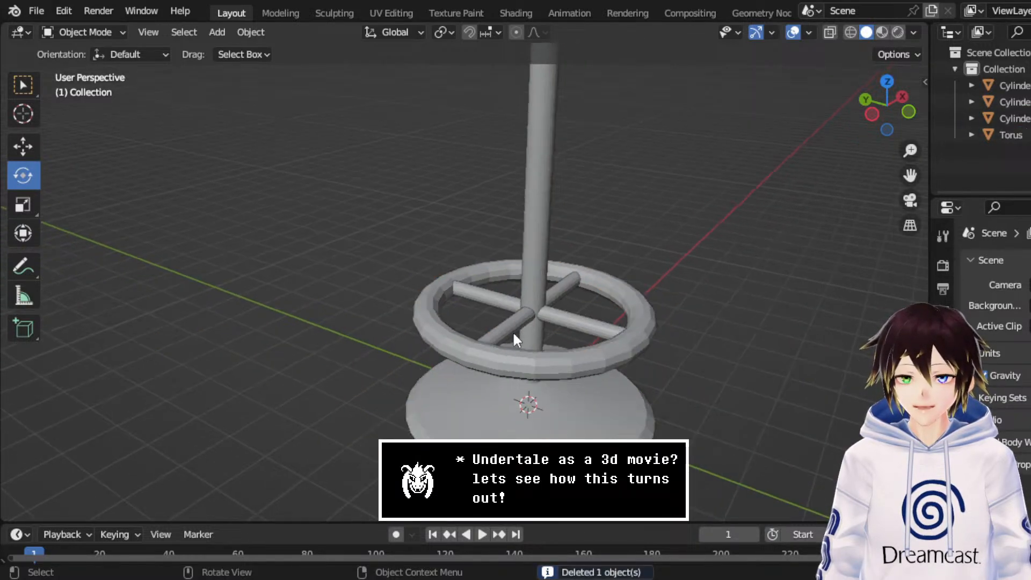
# Step: Join the two crossbars into one object
pyautogui.scroll(3, 519, 323)
pyautogui.click(519, 318)
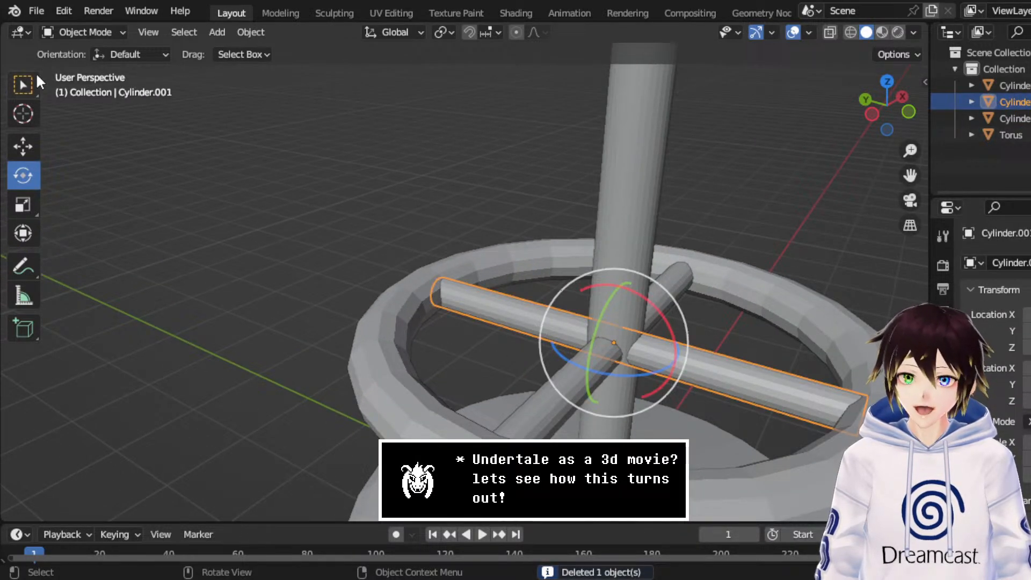
pyautogui.keyDown('shift'); pyautogui.click(557, 388); pyautogui.keyUp('shift')
pyautogui.rightClick(556, 388)
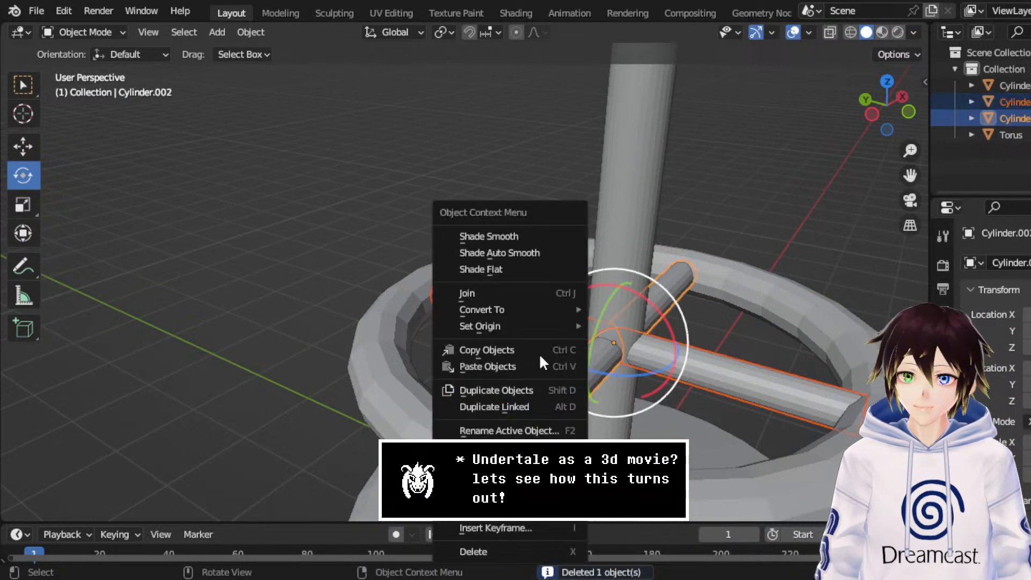
pyautogui.click(482, 293)
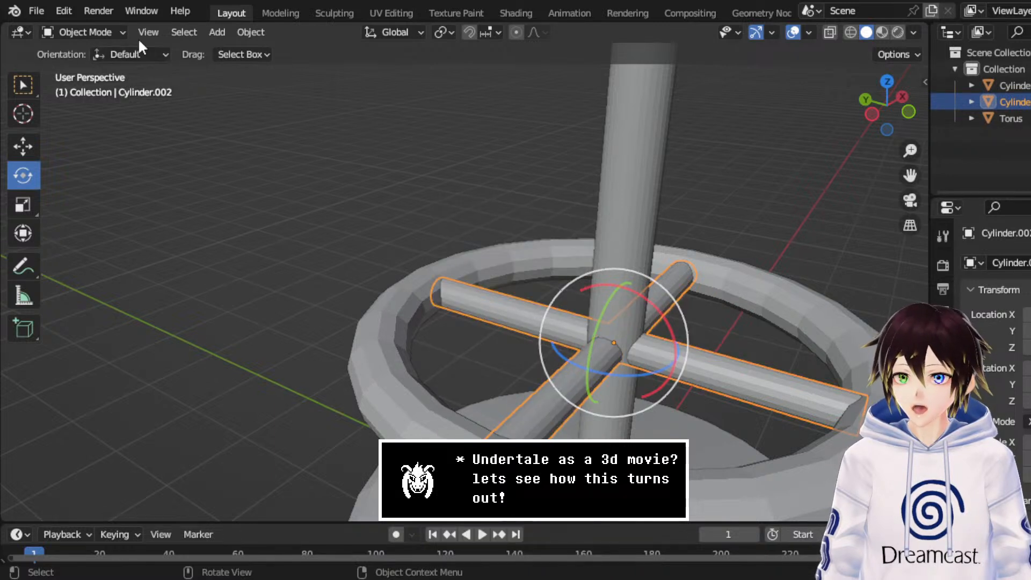
# Step: Delete the end cap faces at both ends of one crossbar in the joined crossbar mesh
pyautogui.click(110, 32)
pyautogui.click(80, 68)
pyautogui.click(173, 33)
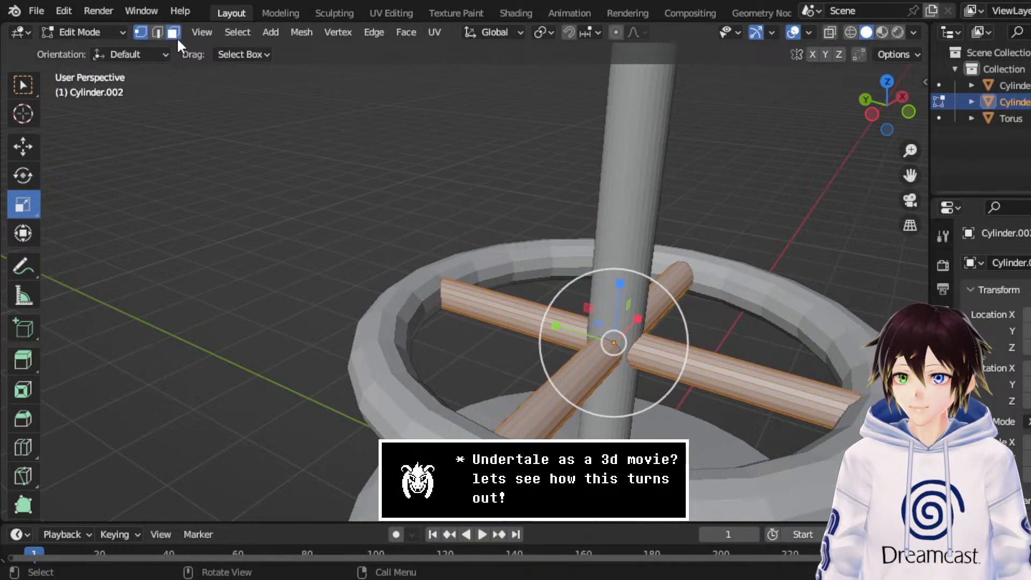
pyautogui.click(852, 33)
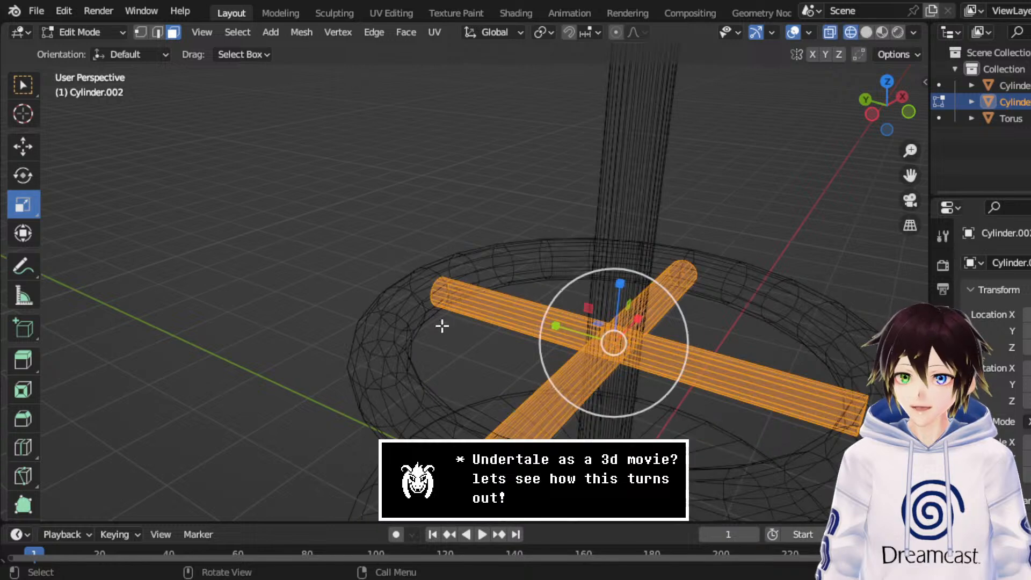
pyautogui.moveTo(396, 231); pyautogui.dragTo(456, 302)
pyautogui.press('x')
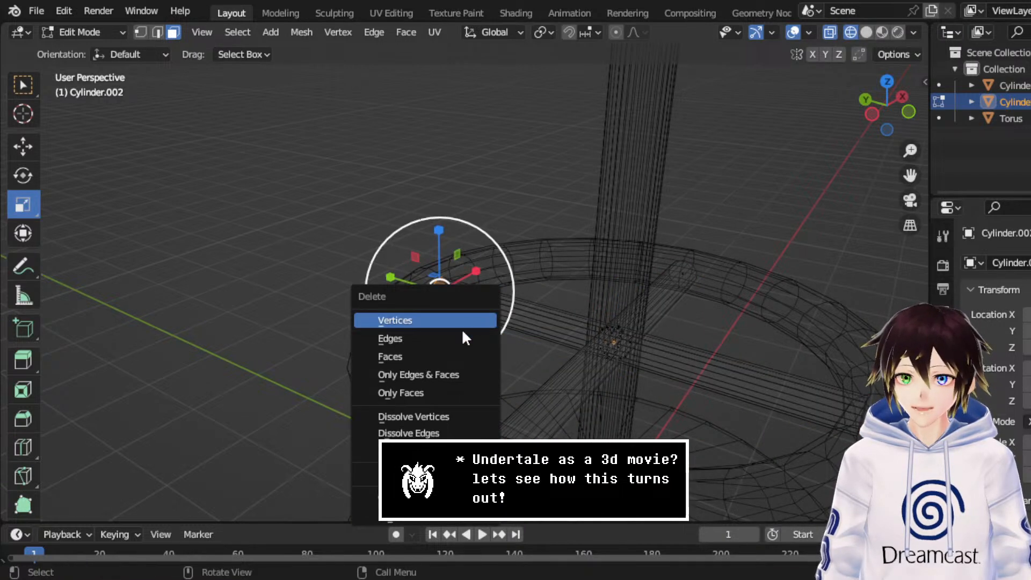
pyautogui.click(462, 357)
pyautogui.press('x')
pyautogui.click(816, 354)
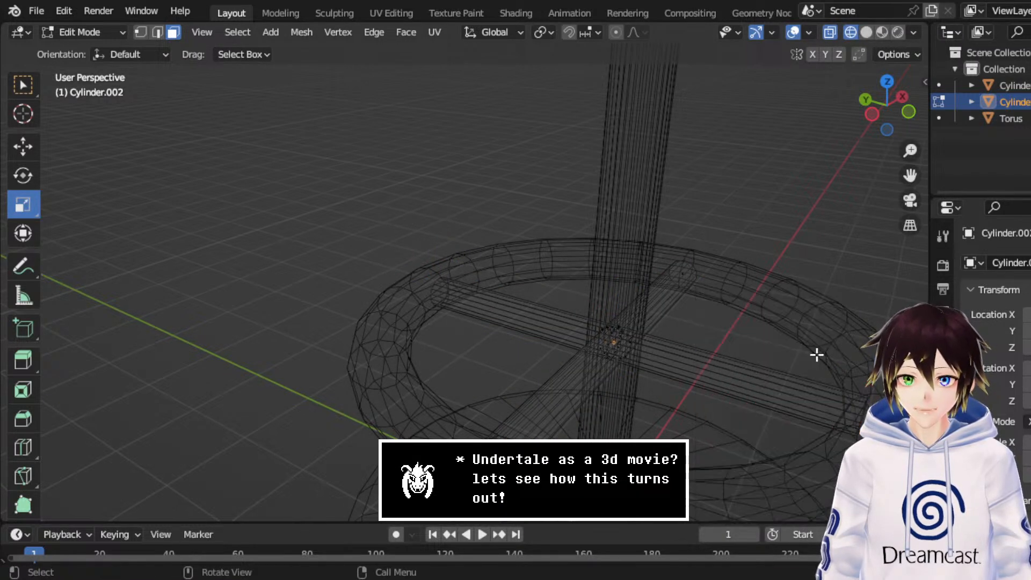
# Step: Delete the end cap faces at both ends of the other, perpendicular crossbar
pyautogui.moveTo(736, 290); pyautogui.dragTo(658, 218)
pyautogui.press('x')
pyautogui.click(659, 218)
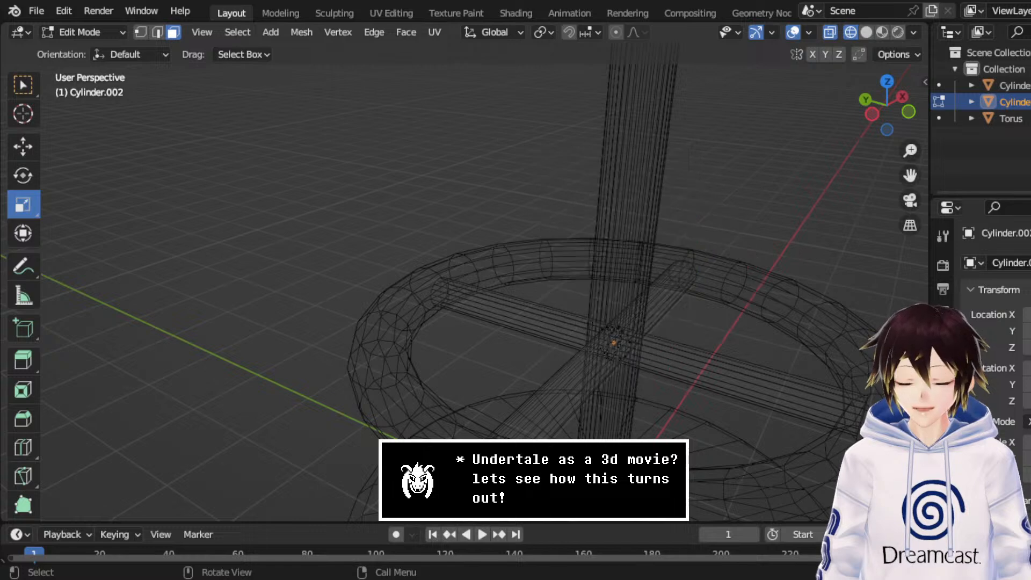
pyautogui.moveTo(538, 446); pyautogui.dragTo(481, 422)
pyautogui.press('x')
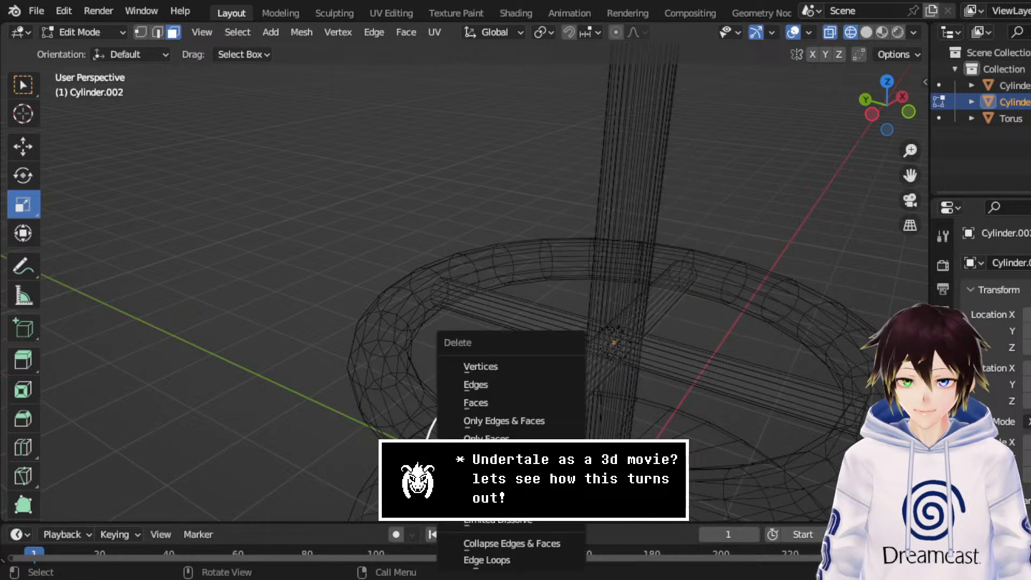
pyautogui.click(478, 403)
# Step: Apply smooth shading to all faces of the joined crossbars and return to Object Mode
pyautogui.click(110, 29)
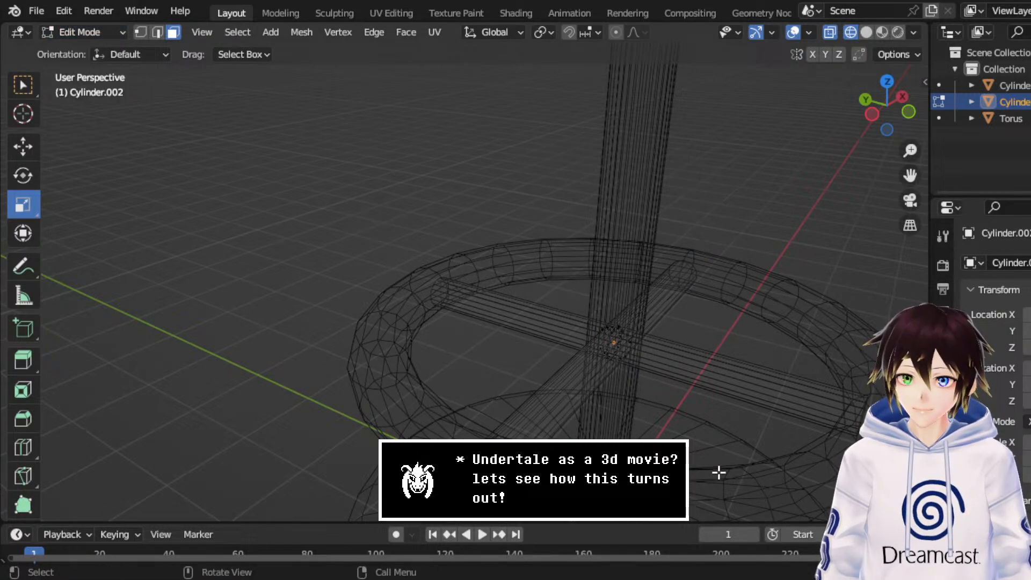
pyautogui.press('a')
pyautogui.click(403, 32)
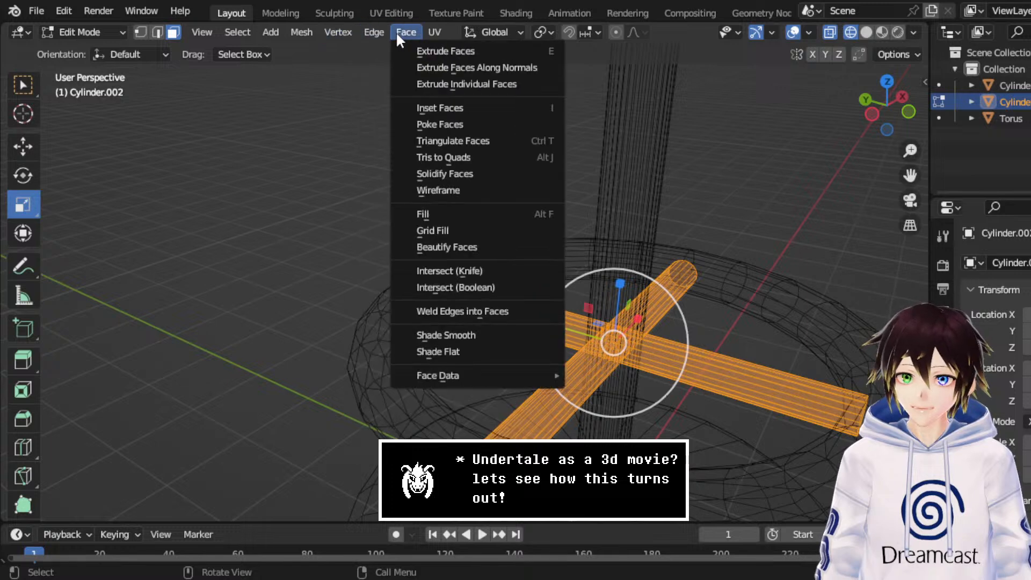
pyautogui.click(465, 333)
pyautogui.click(95, 30)
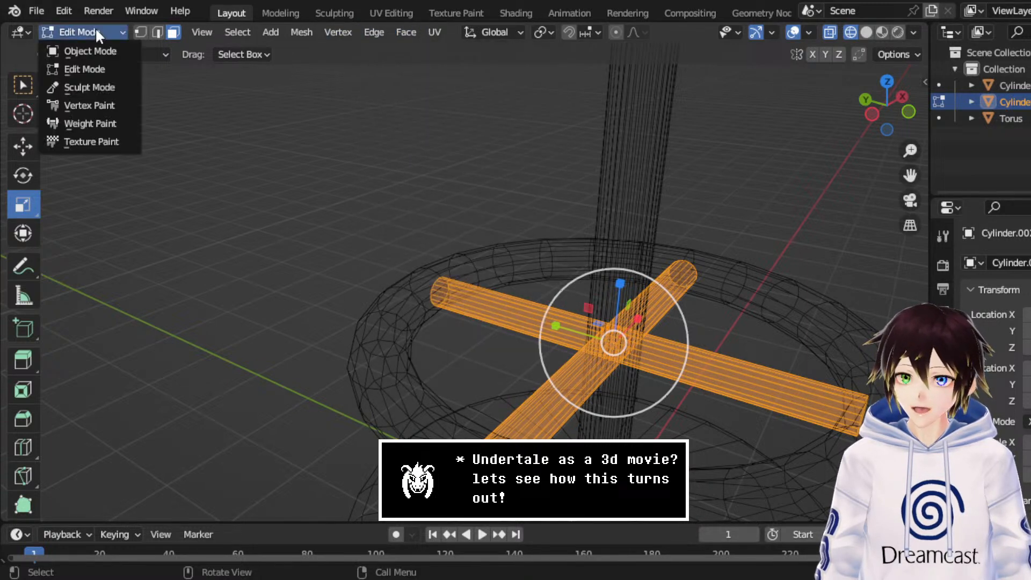
pyautogui.click(98, 49)
# Step: Apply smooth shading to all faces of the footrest ring and return to Object Mode
pyautogui.click(411, 376)
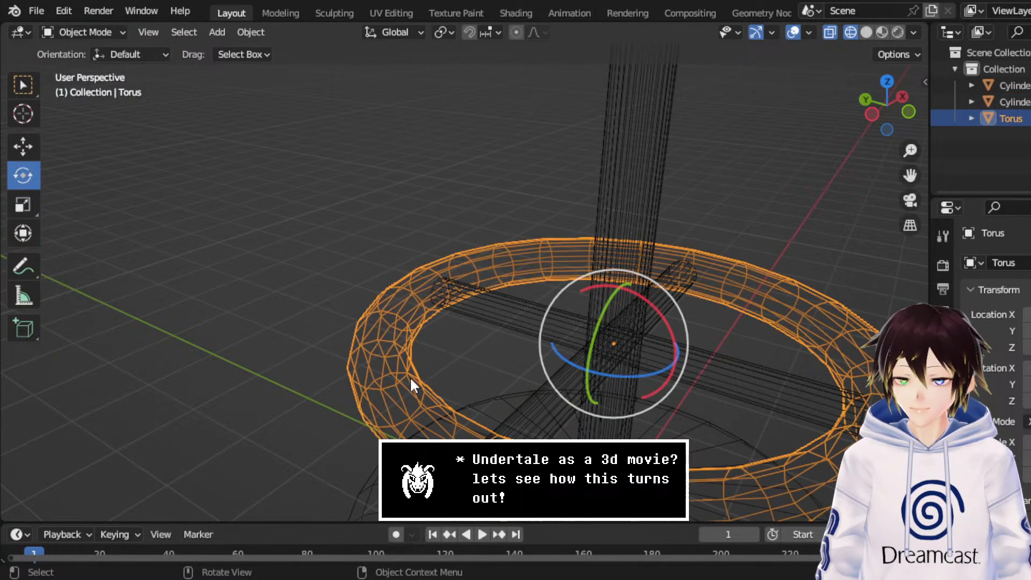
pyautogui.click(97, 32)
pyautogui.click(108, 70)
pyautogui.click(407, 33)
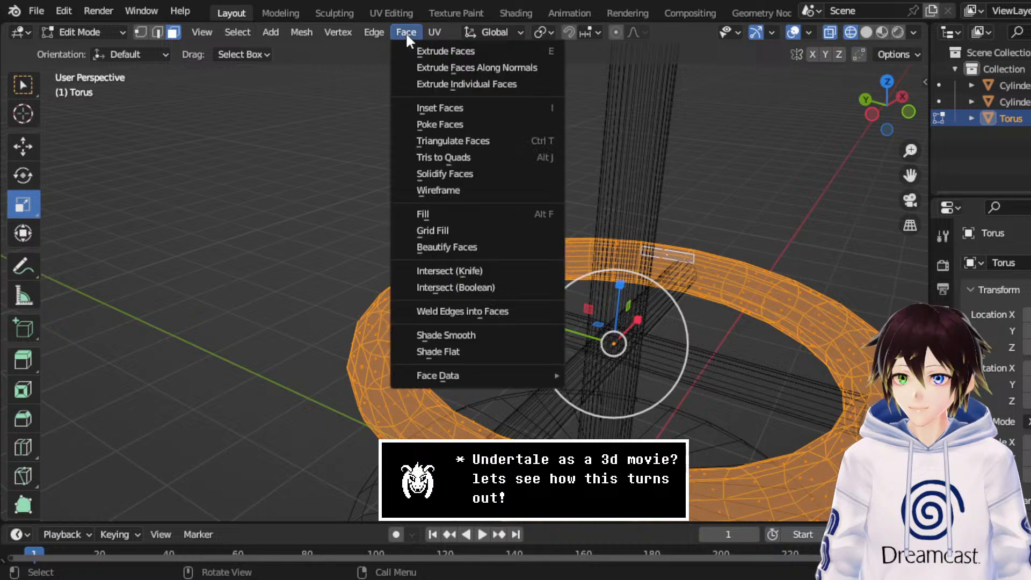
pyautogui.click(457, 334)
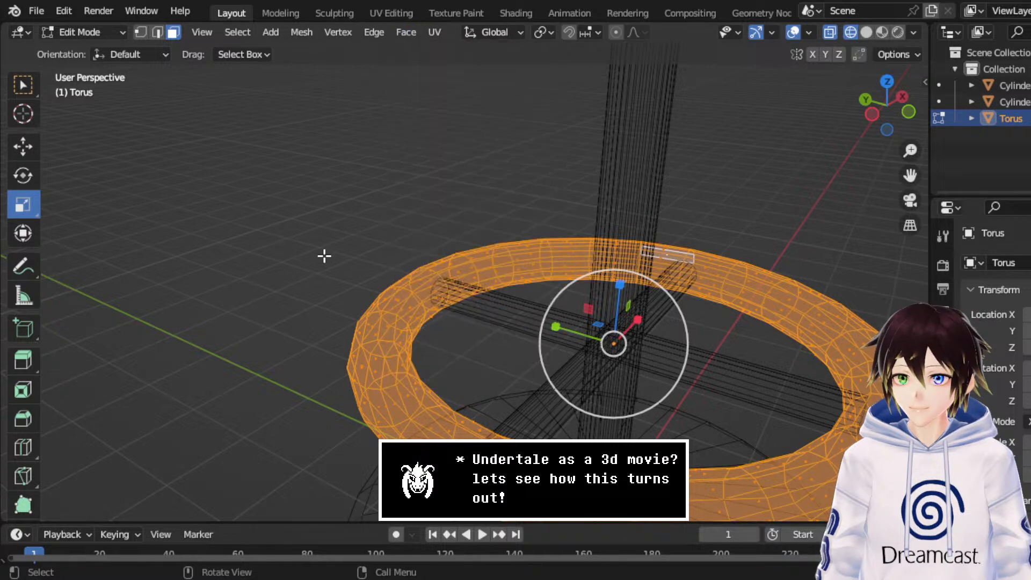
pyautogui.click(94, 32)
pyautogui.click(102, 49)
# Step: Apply smooth shading to the whole stool body, then restore solid viewport shading in Object Mode
pyautogui.click(643, 204)
pyautogui.click(92, 32)
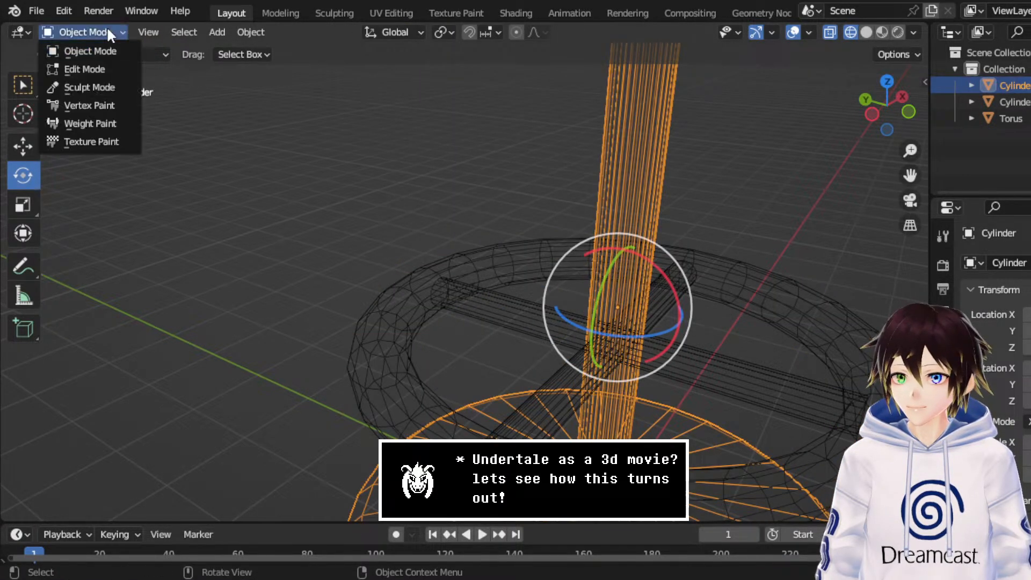
pyautogui.click(102, 59)
pyautogui.scroll(-4, 400, 225)
pyautogui.scroll(-3, 699, 395)
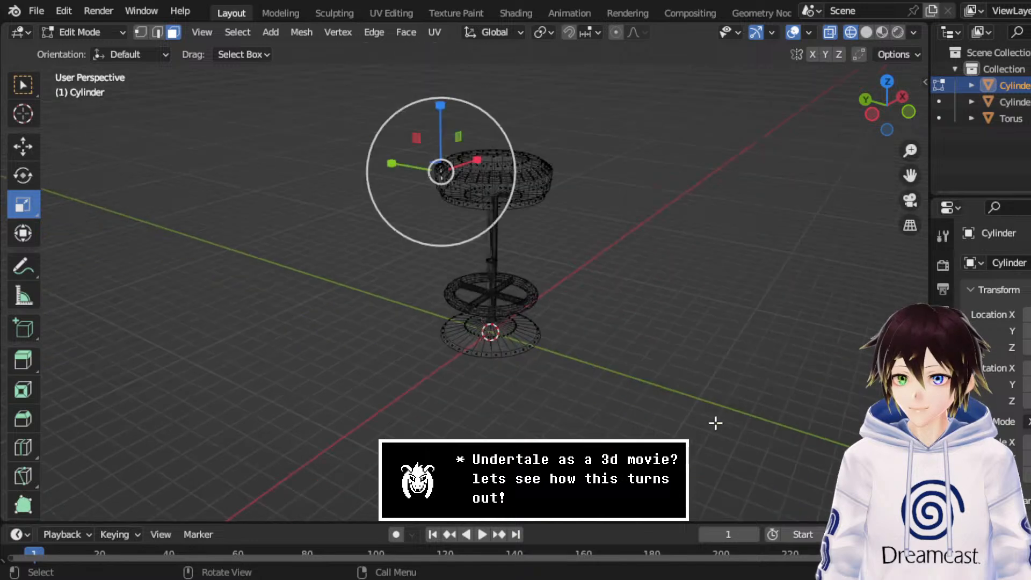
pyautogui.moveTo(704, 448); pyautogui.dragTo(332, 100)
pyautogui.click(402, 32)
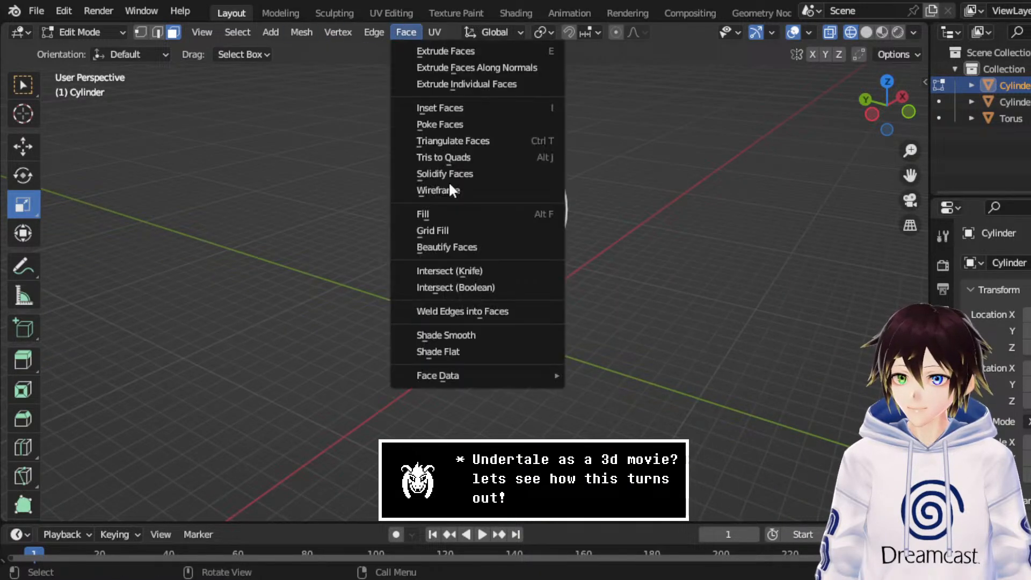
pyautogui.click(472, 337)
pyautogui.click(92, 34)
pyautogui.click(90, 51)
pyautogui.scroll(3, 744, 125)
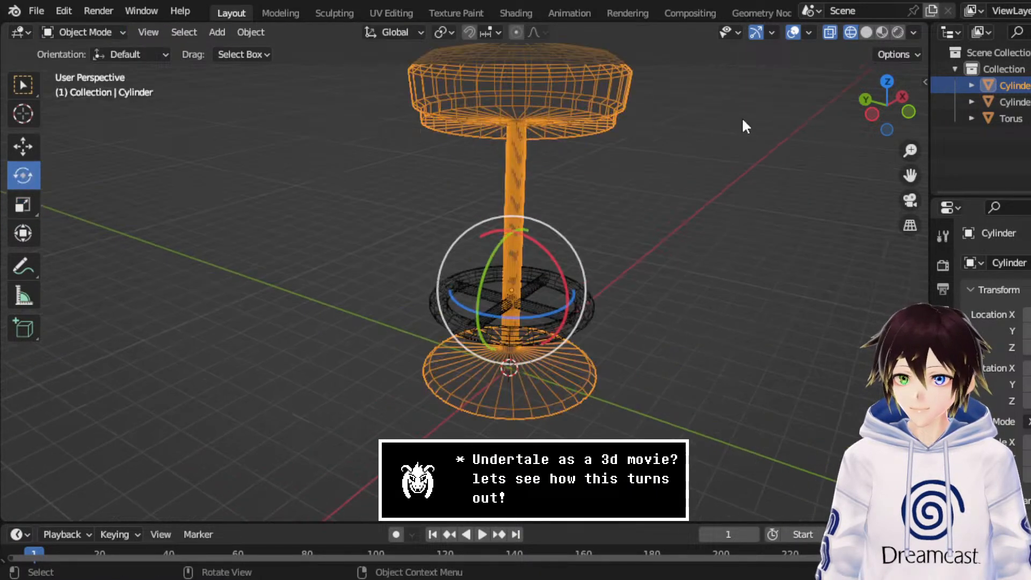
pyautogui.click(866, 32)
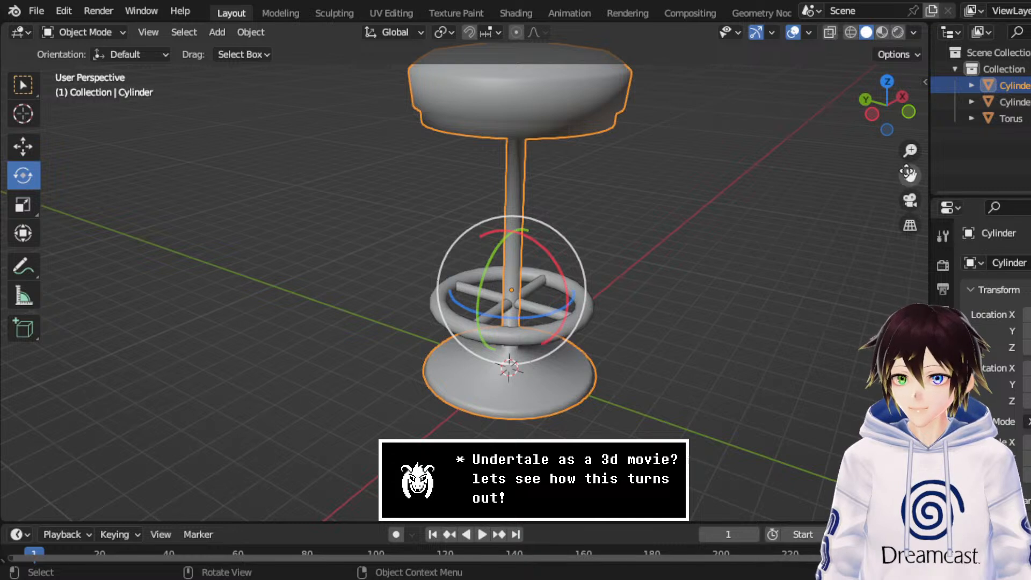
# Step: Enable Auto Smooth on the stool body's normals and check the seat from above and below
pyautogui.moveTo(908, 173); pyautogui.dragTo(891, 220)
pyautogui.scroll(1, 612, 208)
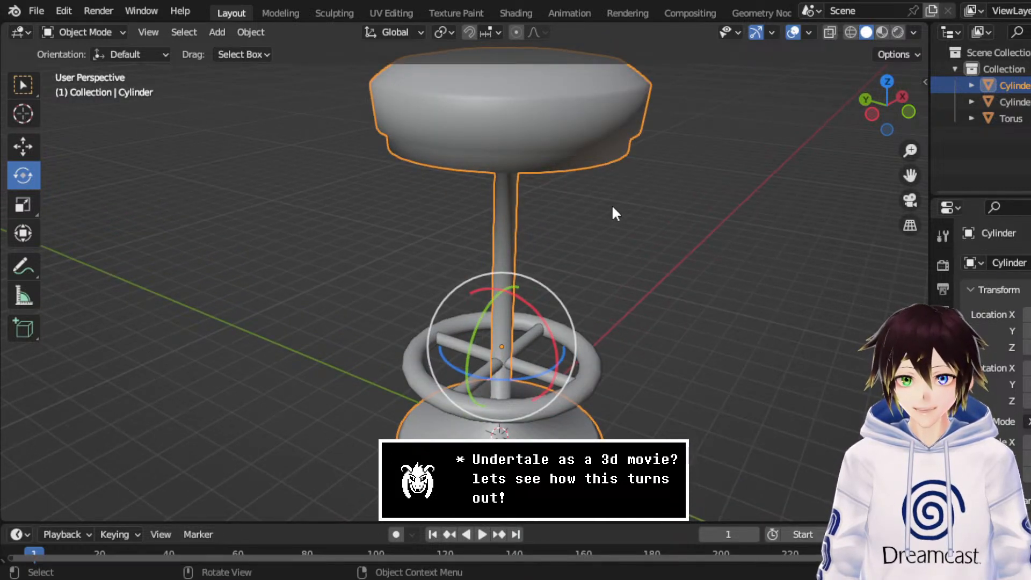
pyautogui.click(944, 536)
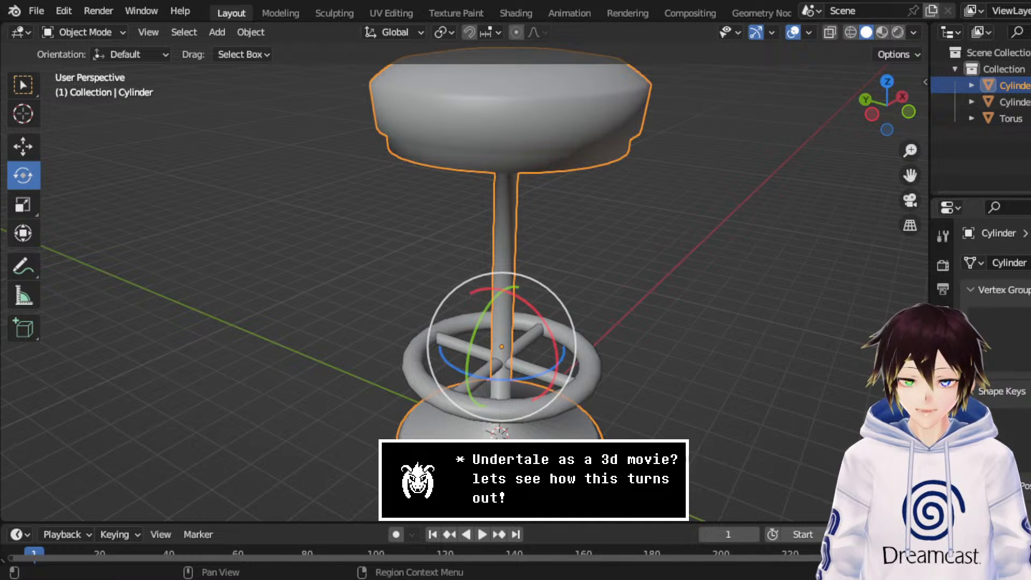
pyautogui.scroll(-4, 994, 430)
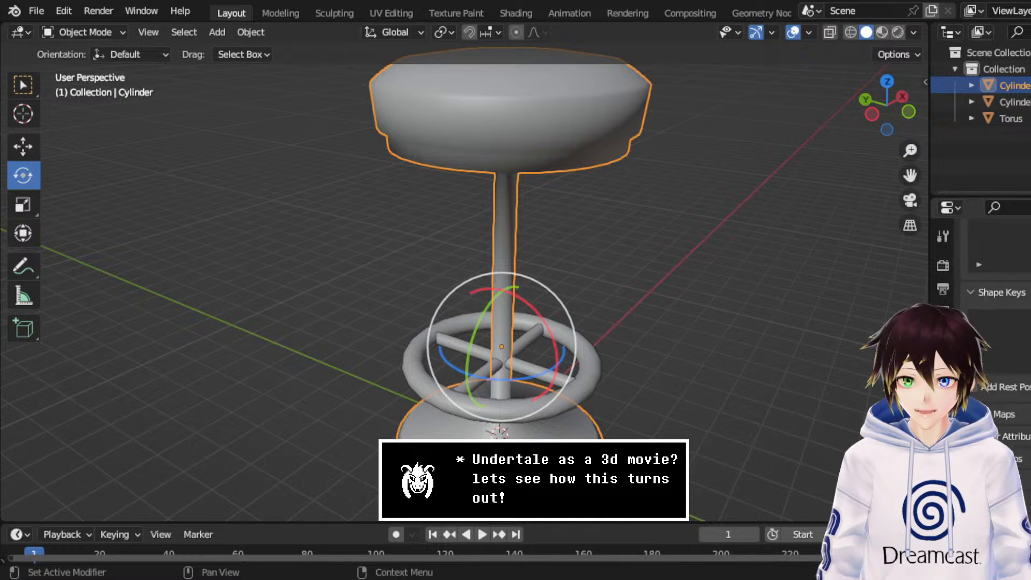
pyautogui.click(1027, 490)
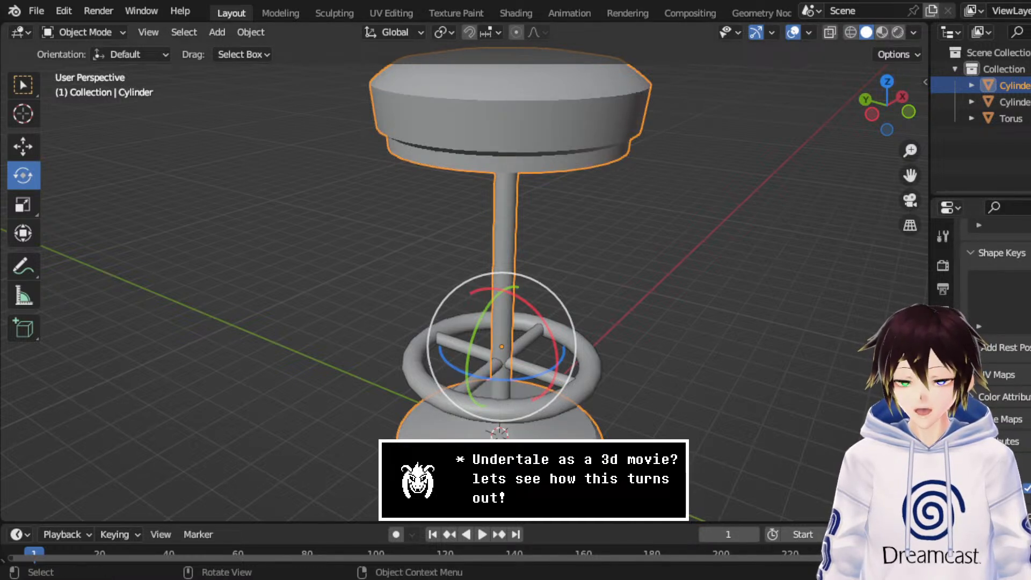
pyautogui.moveTo(696, 390); pyautogui.dragTo(678, 352, button='middle')
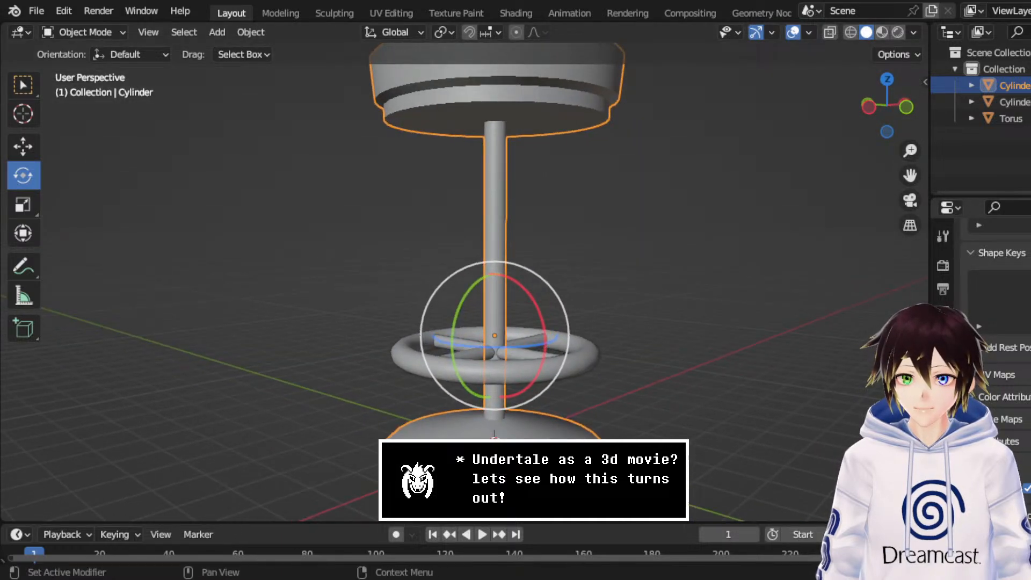
pyautogui.moveTo(612, 226); pyautogui.dragTo(729, 227, button='middle')
pyautogui.moveTo(909, 174); pyautogui.dragTo(877, 283)
pyautogui.scroll(1, 524, 253)
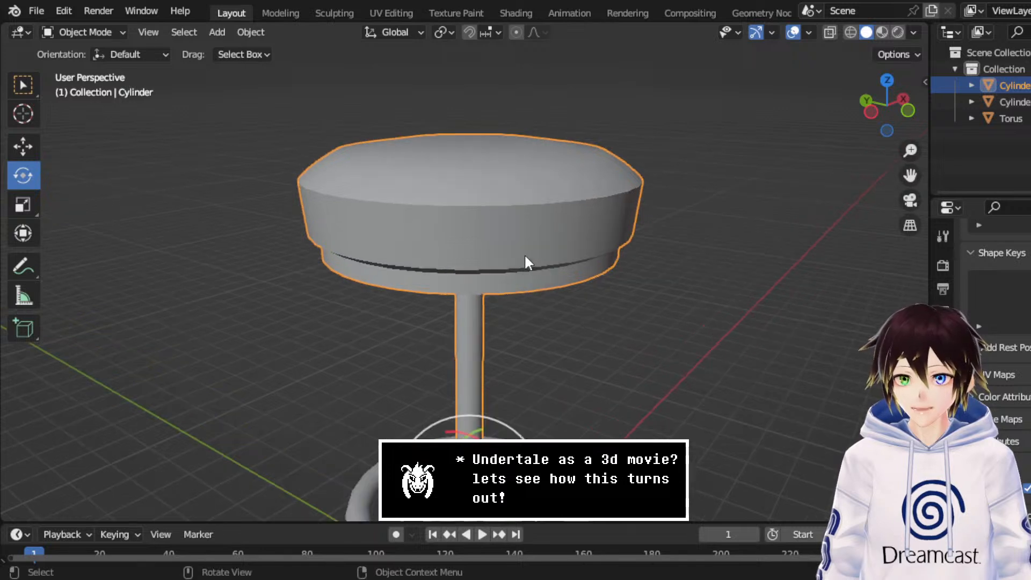
pyautogui.moveTo(520, 260); pyautogui.dragTo(532, 224, button='middle')
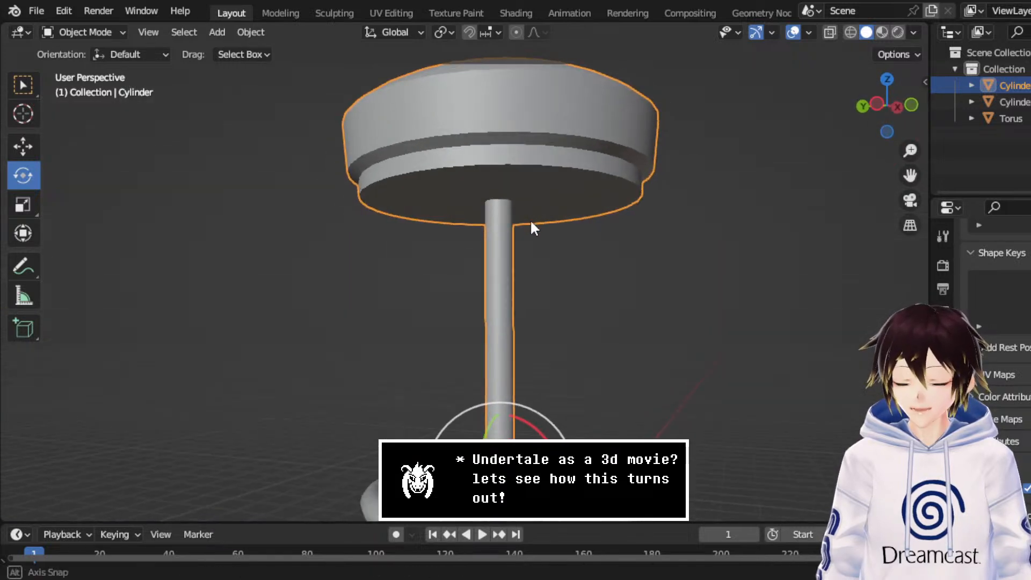
# Step: Bevel the edge loop around the seat's underside with 3 segments and a width of about 0.017 m
pyautogui.click(114, 32)
pyautogui.click(113, 64)
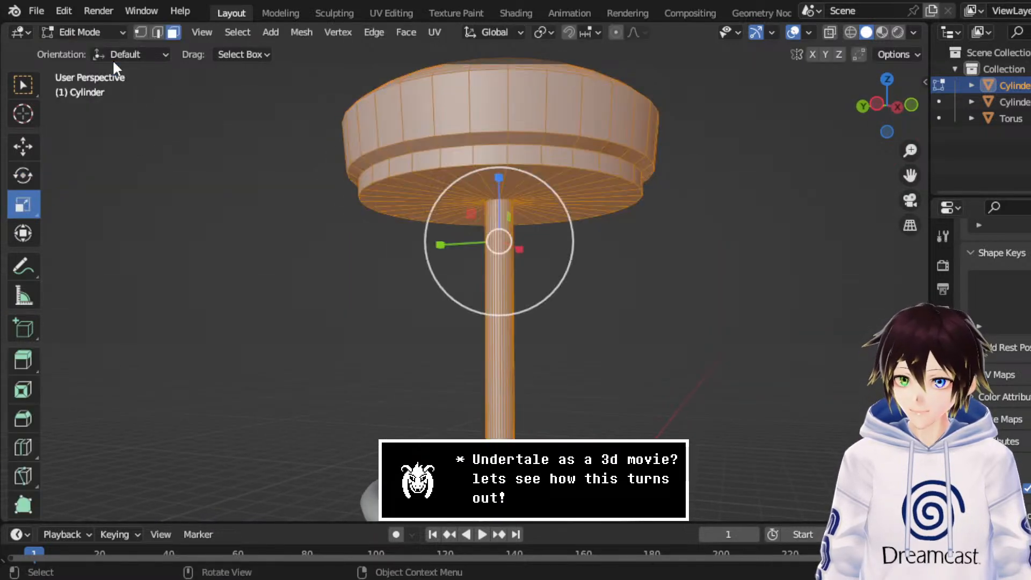
pyautogui.click(157, 32)
pyautogui.scroll(2, 462, 139)
pyautogui.click(462, 139)
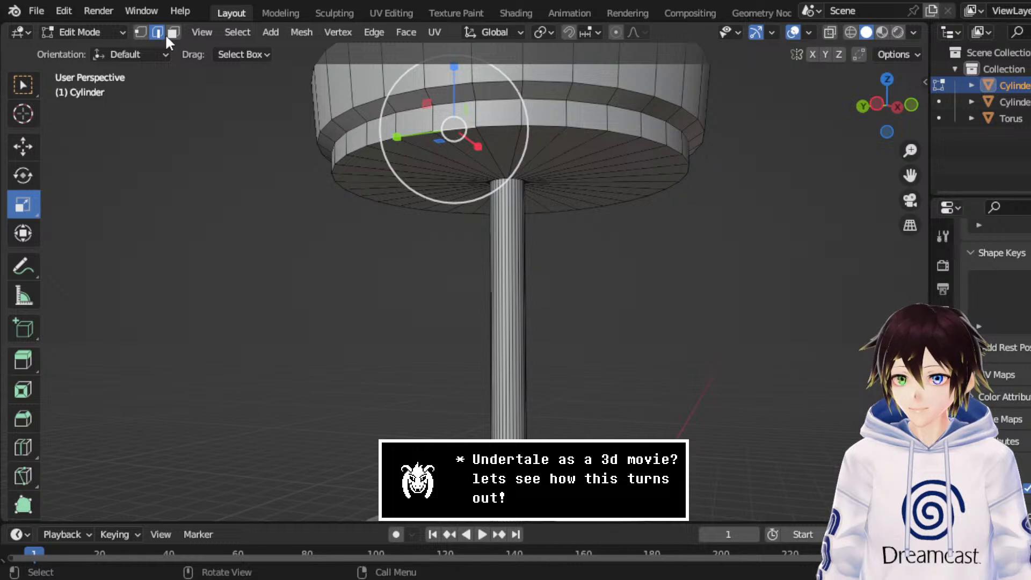
pyautogui.click(233, 31)
pyautogui.moveTo(297, 299)
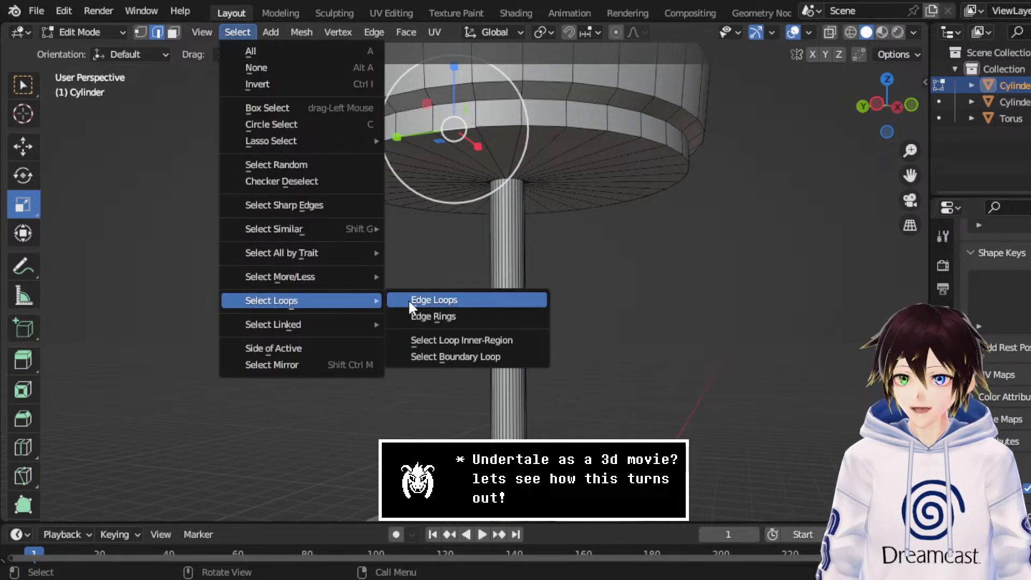
pyautogui.click(408, 299)
pyautogui.rightClick(492, 124)
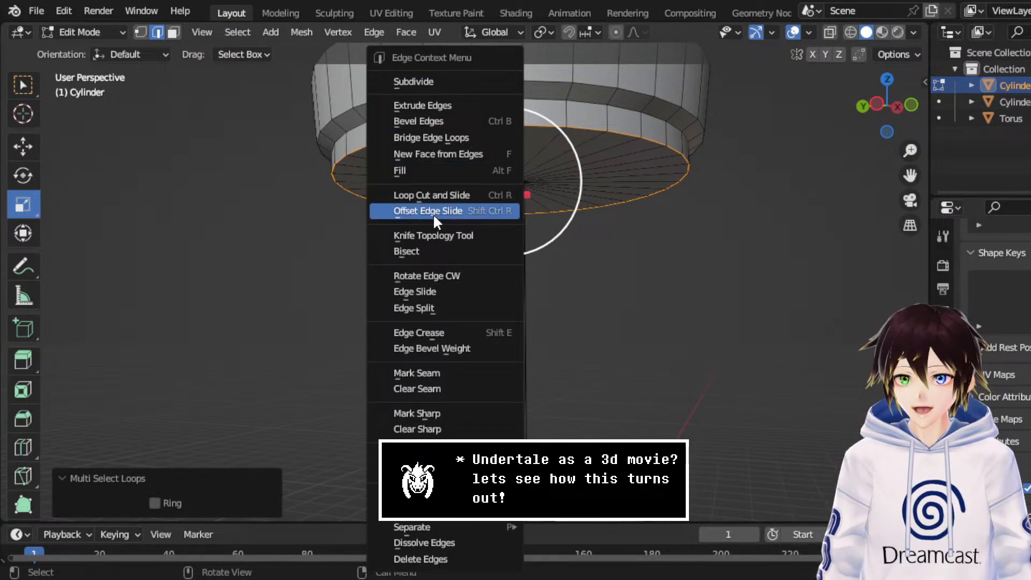
pyautogui.click(424, 123)
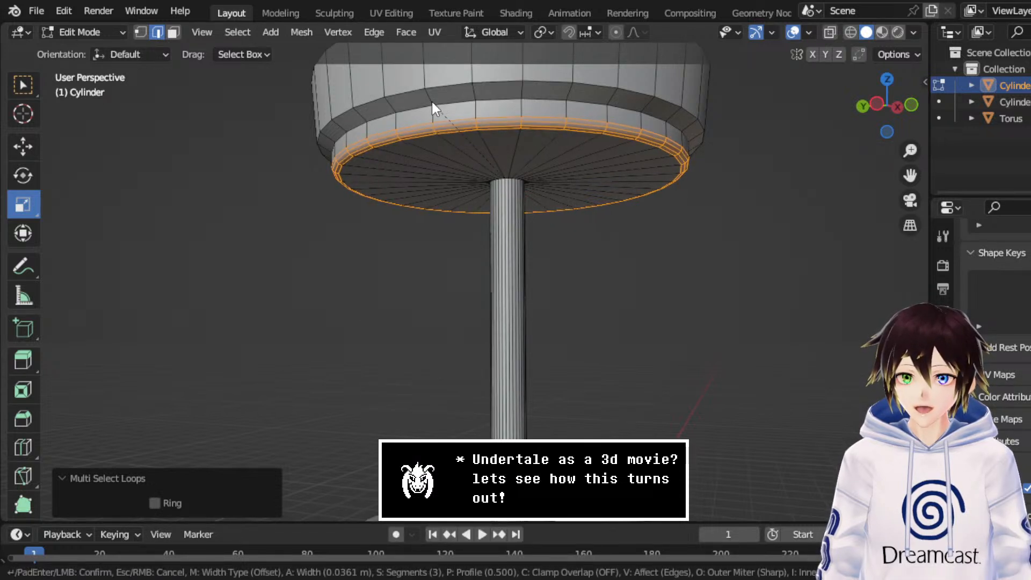
pyautogui.scroll(-2, 430, 113)
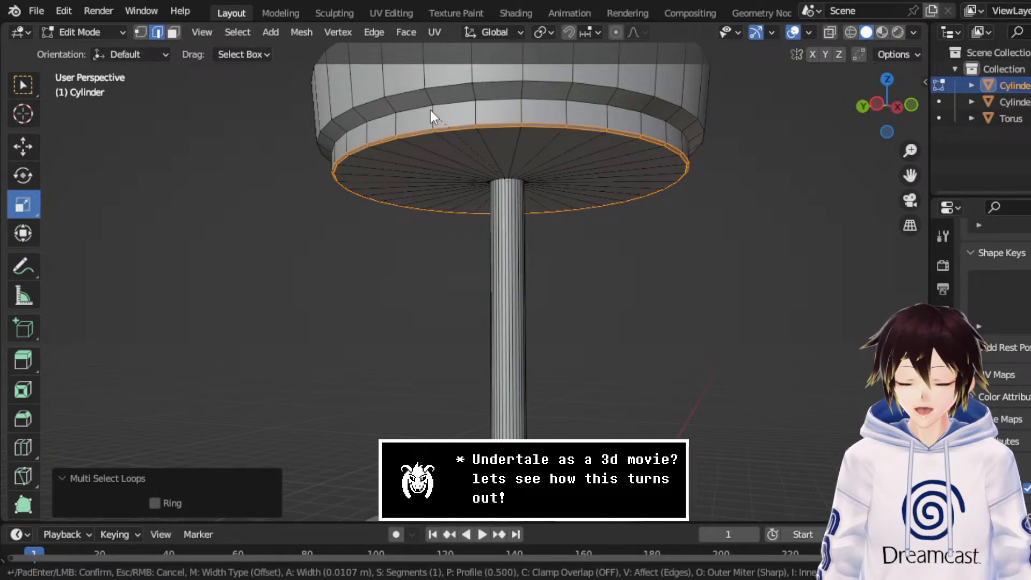
pyautogui.scroll(1, 431, 111)
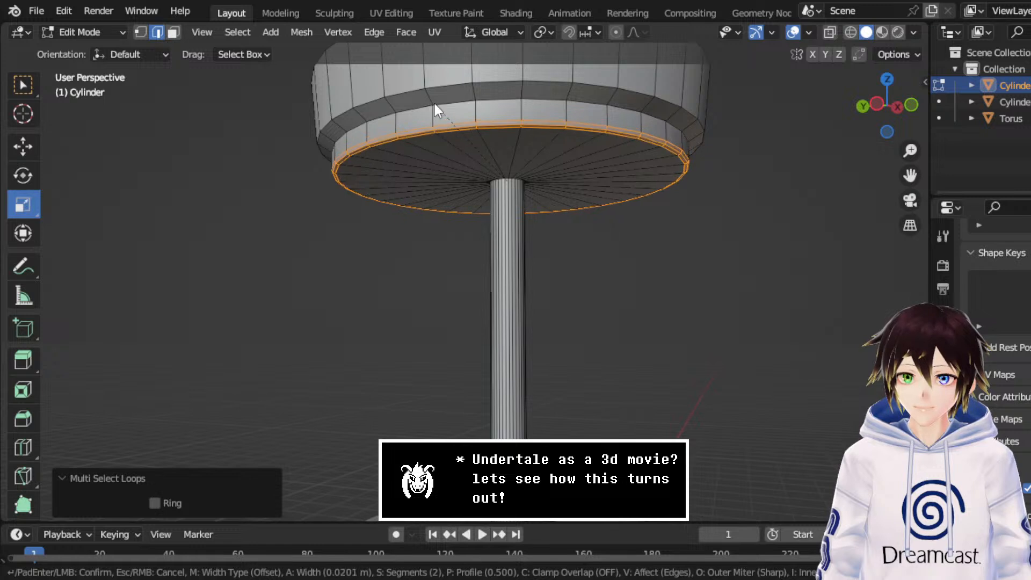
pyautogui.scroll(1, 435, 104)
pyautogui.click(435, 103)
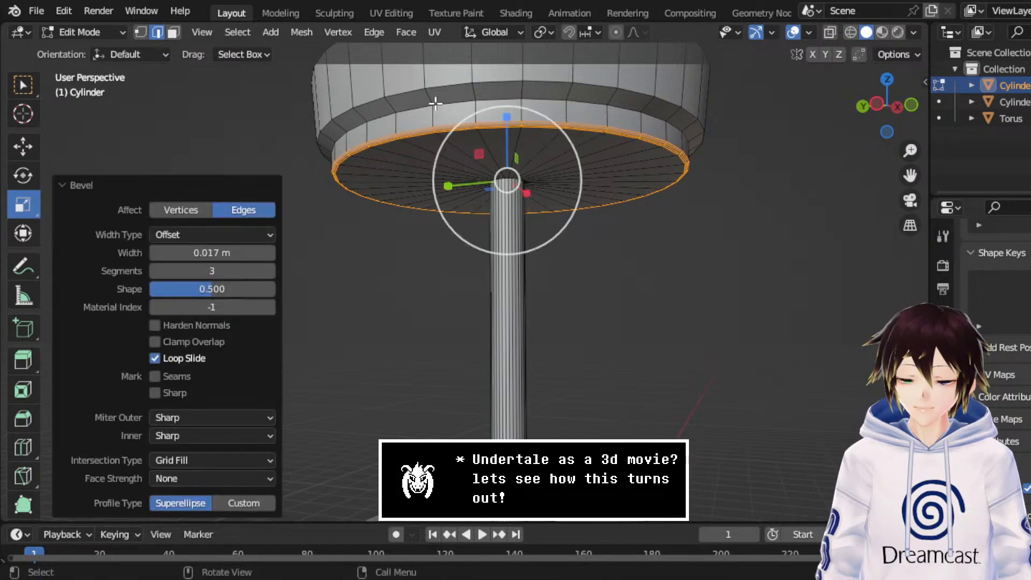
pyautogui.click(697, 341)
# Step: Check the seat's shading around its edges with the viewport overlays temporarily hidden
pyautogui.click(798, 33)
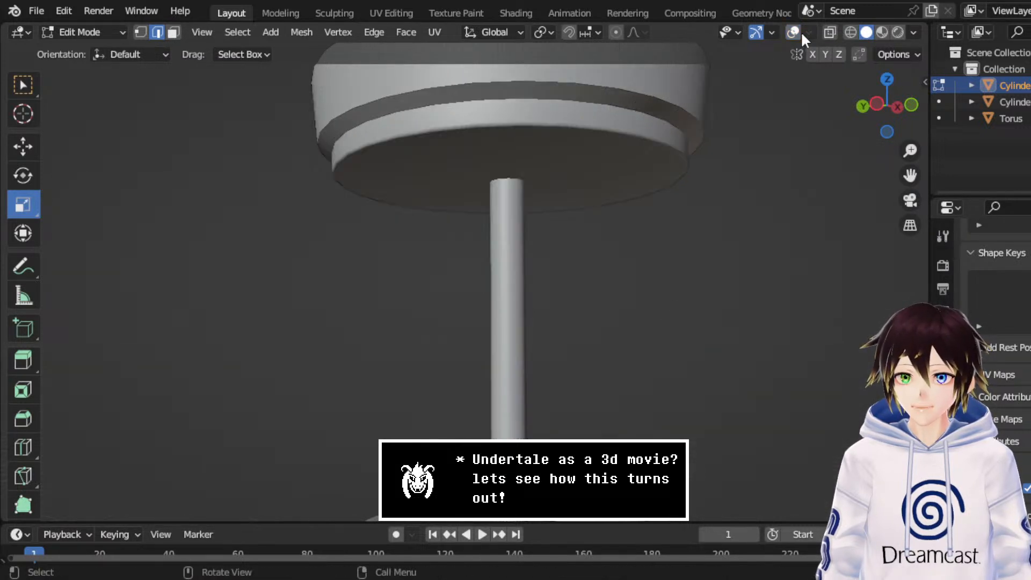
pyautogui.moveTo(629, 183); pyautogui.dragTo(656, 227, button='middle')
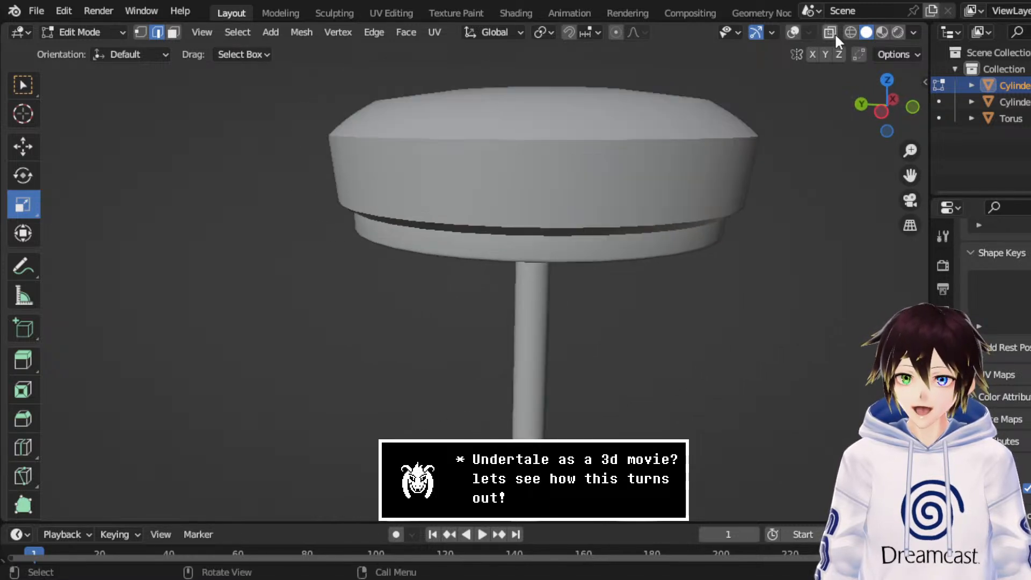
pyautogui.click(794, 32)
pyautogui.moveTo(692, 141); pyautogui.dragTo(647, 153, button='middle')
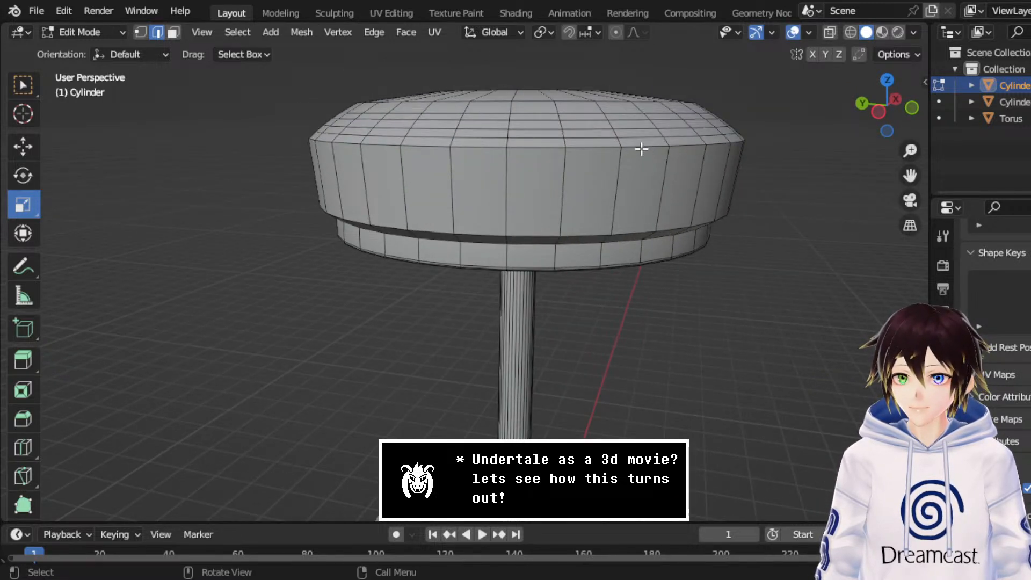
# Step: Bevel the edge loop around the seat's upper rim with 3 segments and a width of about 0.0106 m
pyautogui.click(642, 149)
pyautogui.click(237, 32)
pyautogui.moveTo(301, 301)
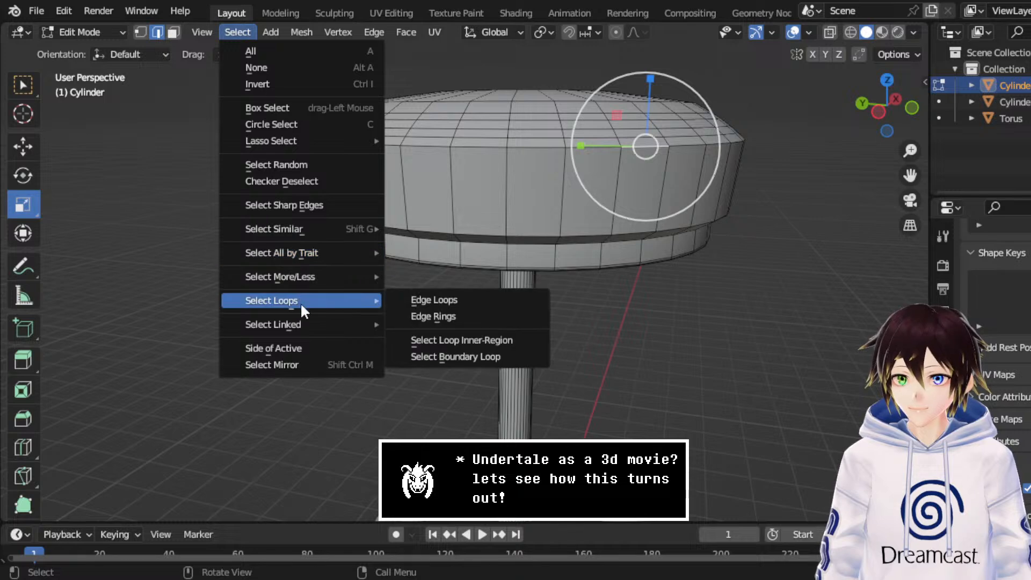
pyautogui.click(413, 299)
pyautogui.rightClick(583, 164)
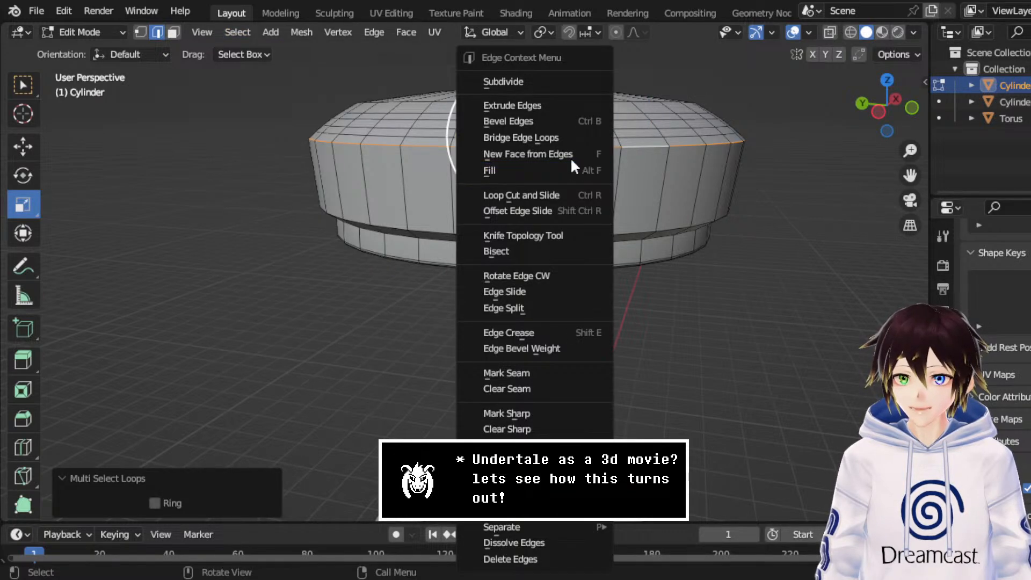
pyautogui.click(527, 124)
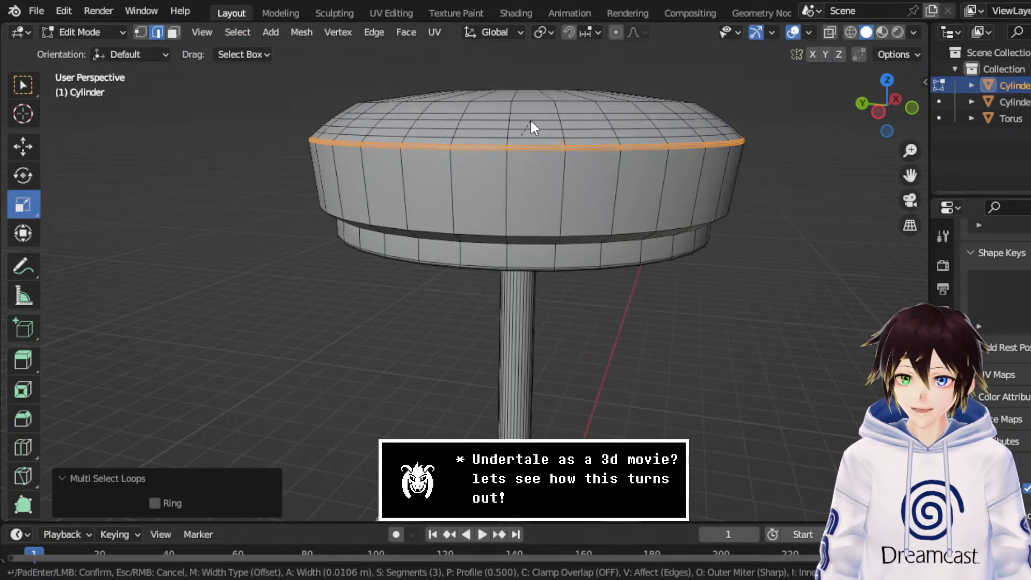
pyautogui.click(531, 123)
# Step: Check the shading of the seat, footrest ring and base with the viewport overlays temporarily hidden
pyautogui.click(793, 32)
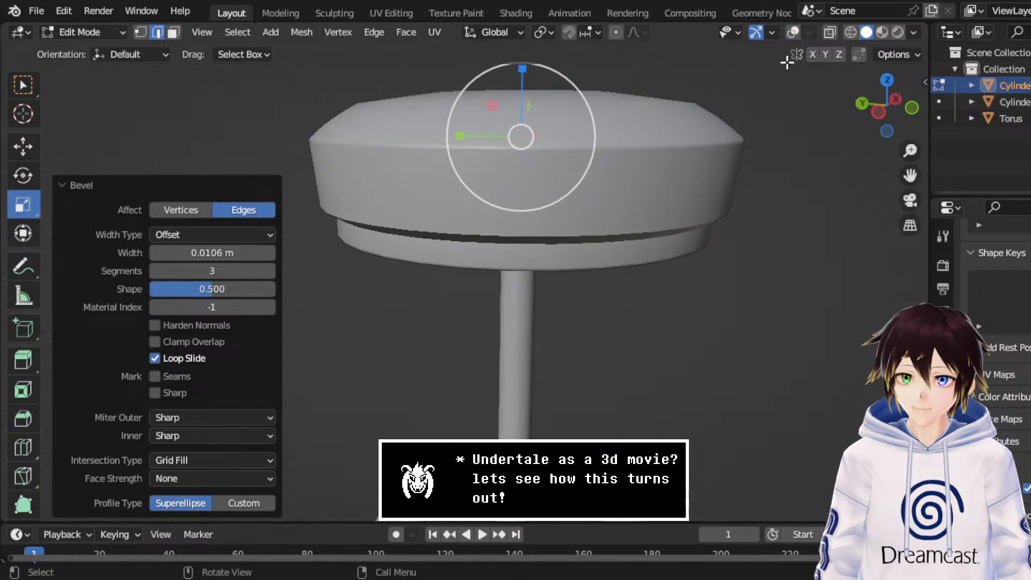
pyautogui.scroll(-3, 720, 295)
pyautogui.scroll(1, 739, 293)
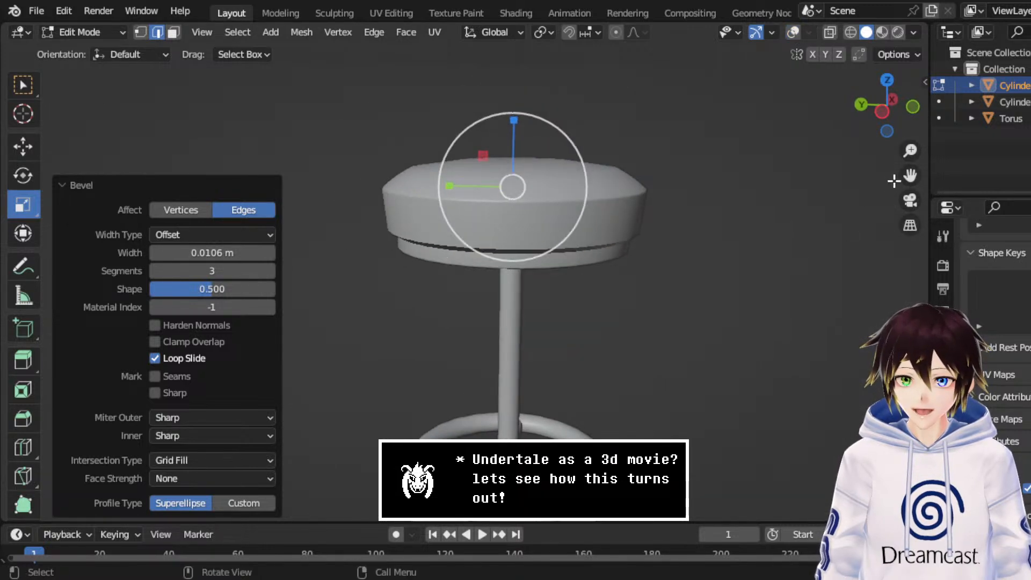
pyautogui.moveTo(909, 176); pyautogui.dragTo(884, 221)
pyautogui.scroll(2, 788, 295)
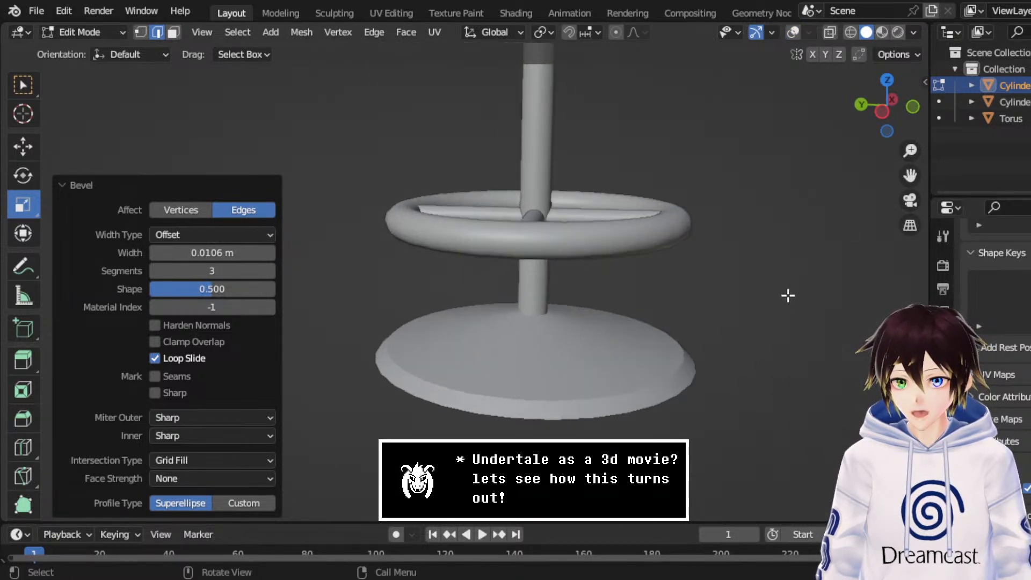
pyautogui.click(793, 32)
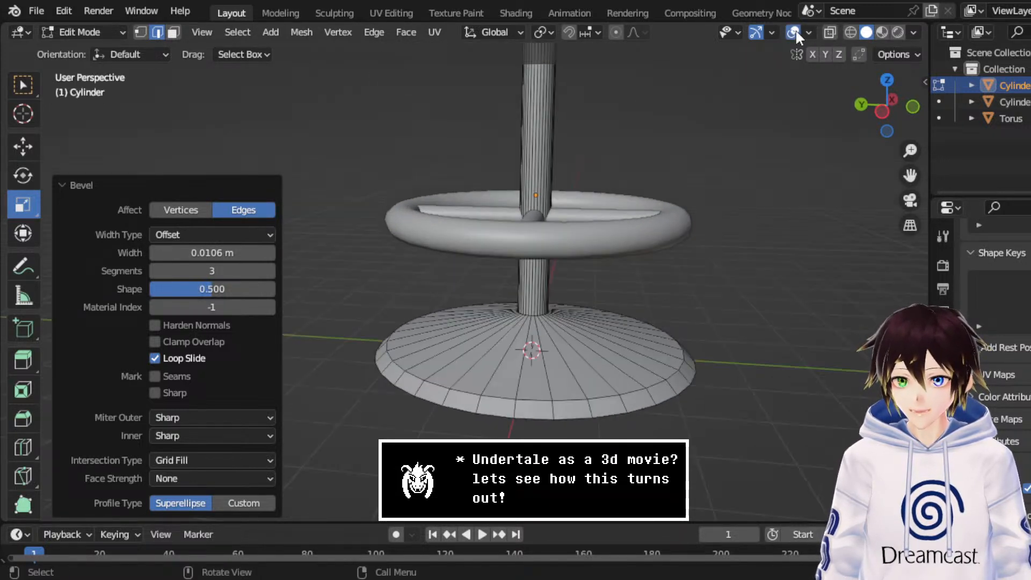
# Step: Select the edge loop where the base's sloped top meets its outer rim
pyautogui.click(632, 398)
pyautogui.click(237, 31)
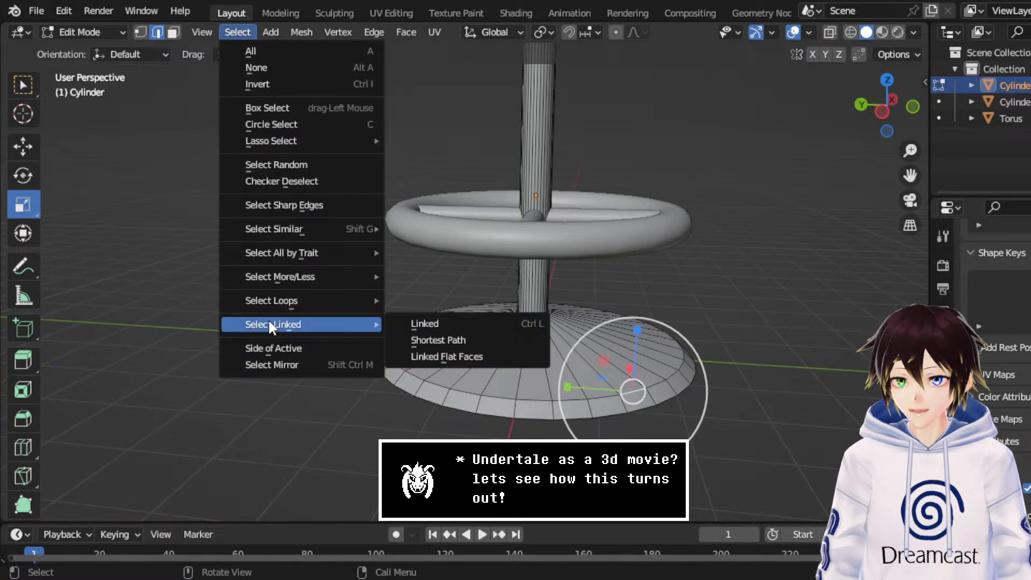
pyautogui.moveTo(296, 304)
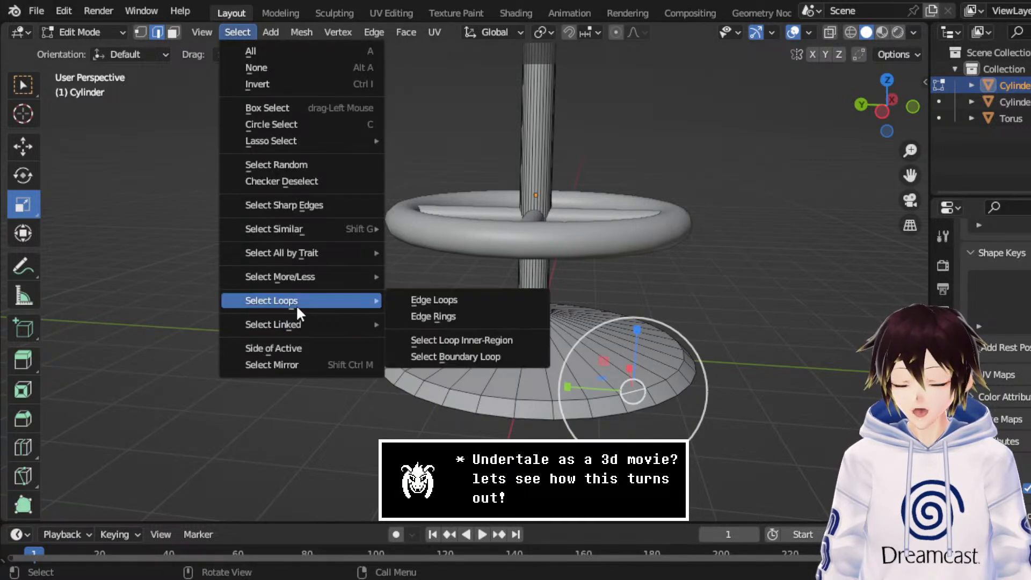
pyautogui.click(417, 306)
# Step: Try beveling the base's rim loop with 3 segments and a width of about 0.0097 m, inspect the shading, and undo it
pyautogui.hotkey('ctrl', 'e')
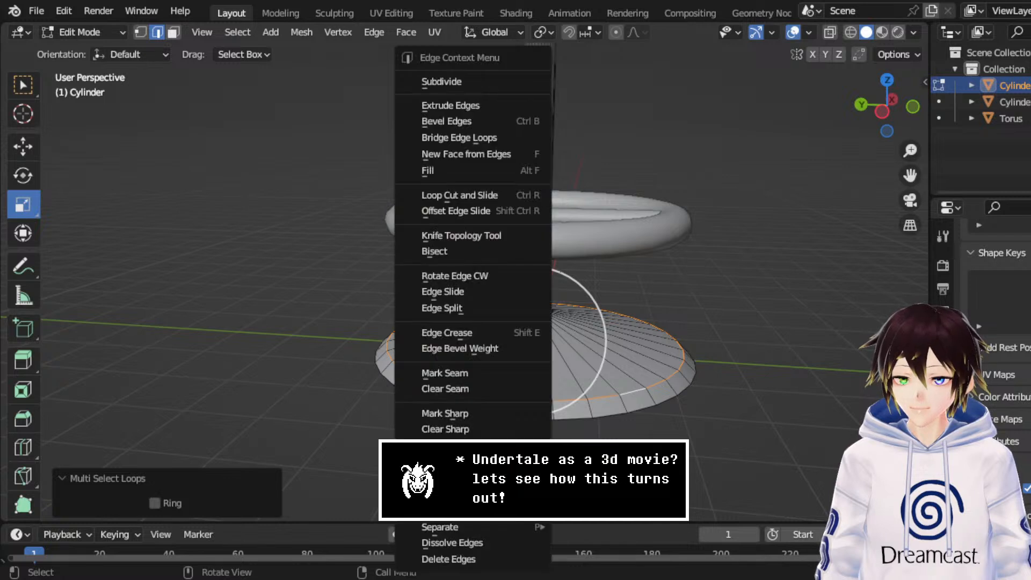
pyautogui.click(439, 121)
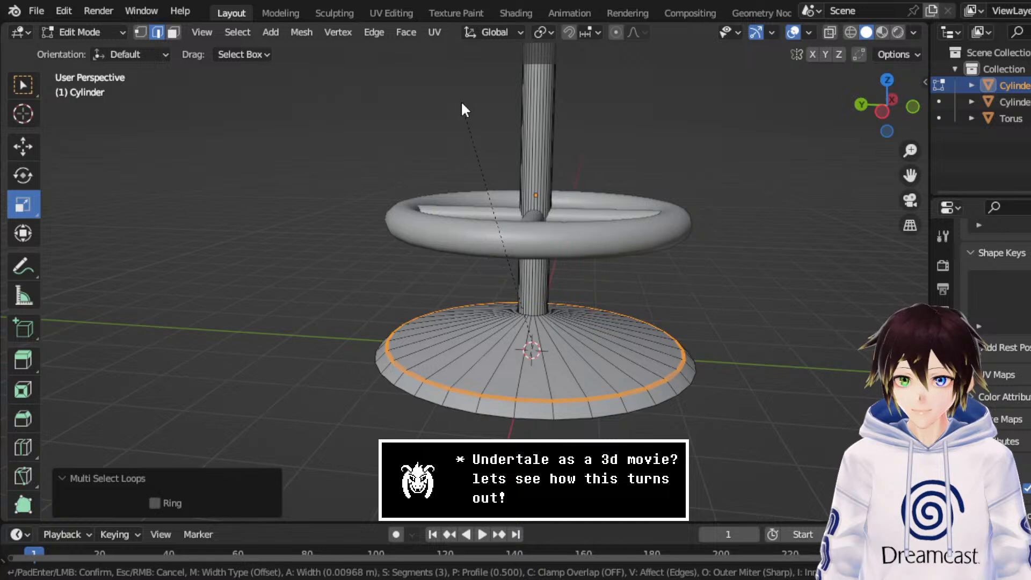
pyautogui.click(461, 105)
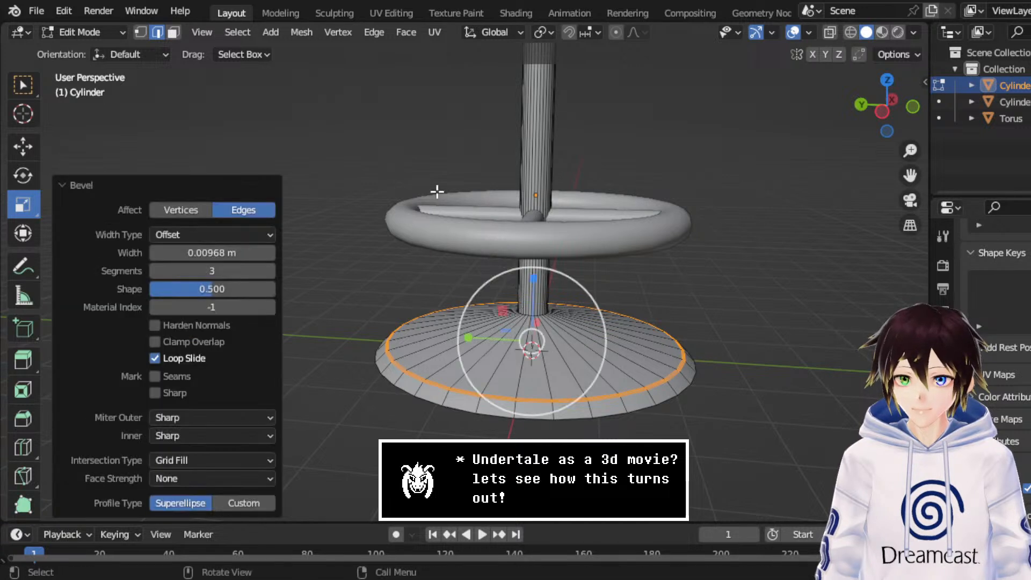
pyautogui.click(794, 34)
pyautogui.moveTo(730, 247); pyautogui.dragTo(708, 251, button='middle')
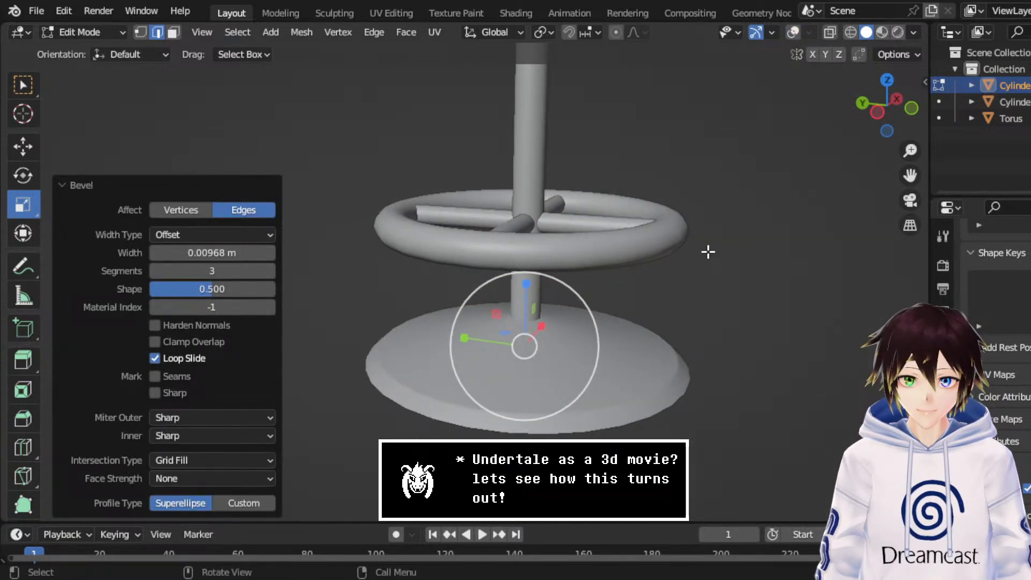
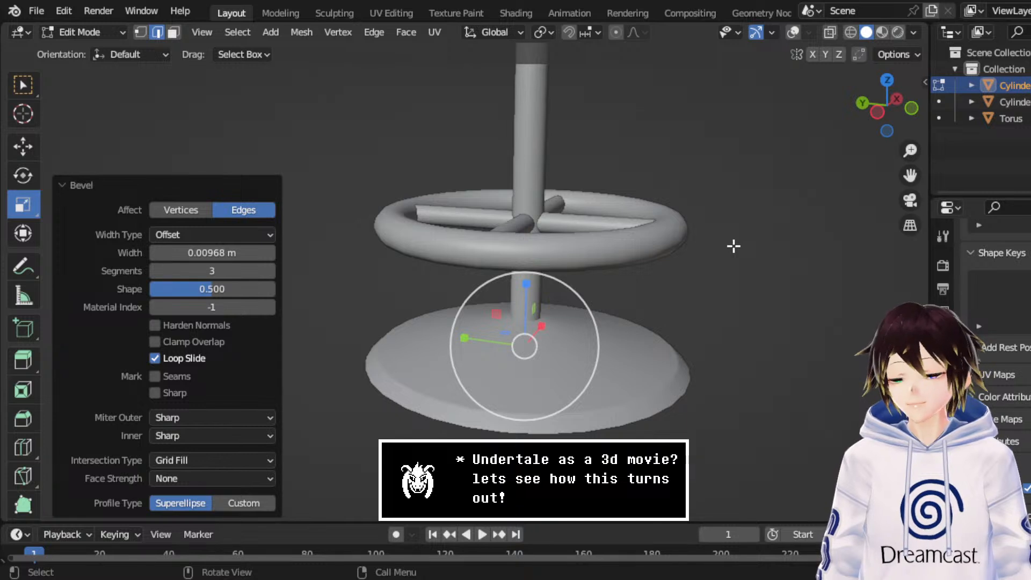
pyautogui.scroll(2, 640, 336)
pyautogui.moveTo(640, 337); pyautogui.dragTo(589, 320, button='middle')
pyautogui.hotkey('ctrl', 'z')
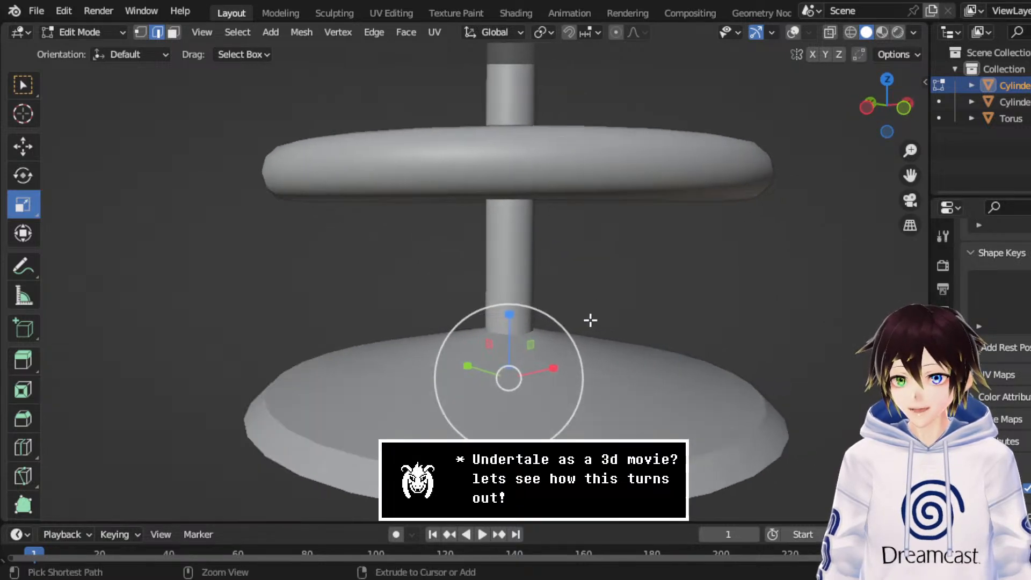
# Step: Bevel the base's rim loop with 2 segments and a width of about 0.0074 m, and check its shading without overlays
pyautogui.click(795, 32)
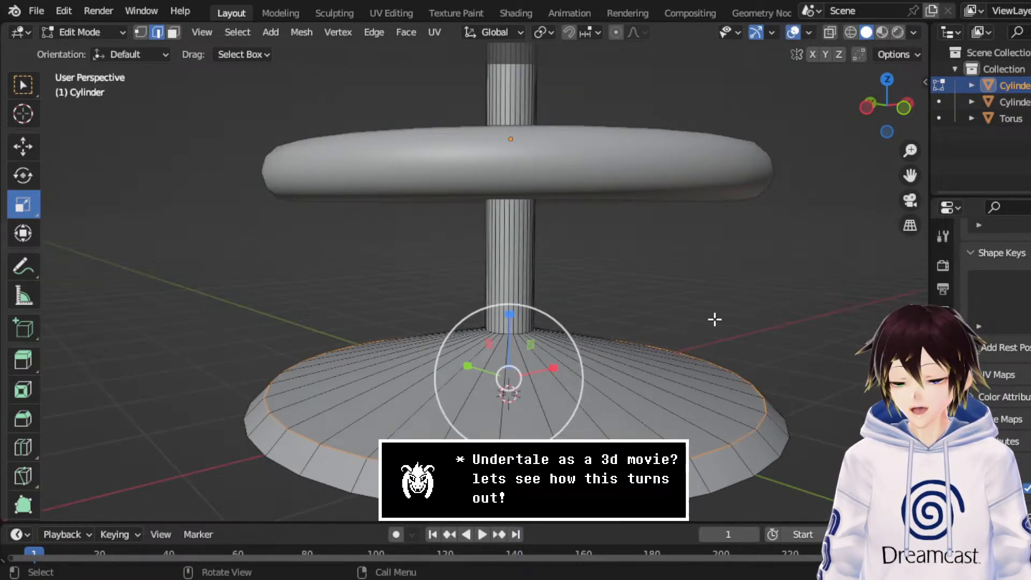
pyautogui.rightClick(642, 425)
pyautogui.click(594, 126)
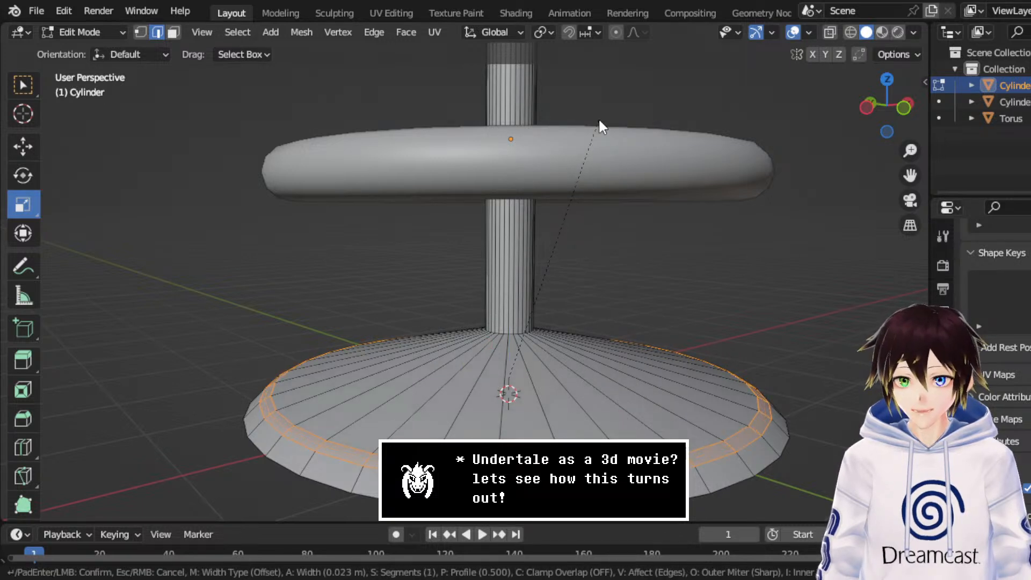
pyautogui.scroll(-1, 601, 127)
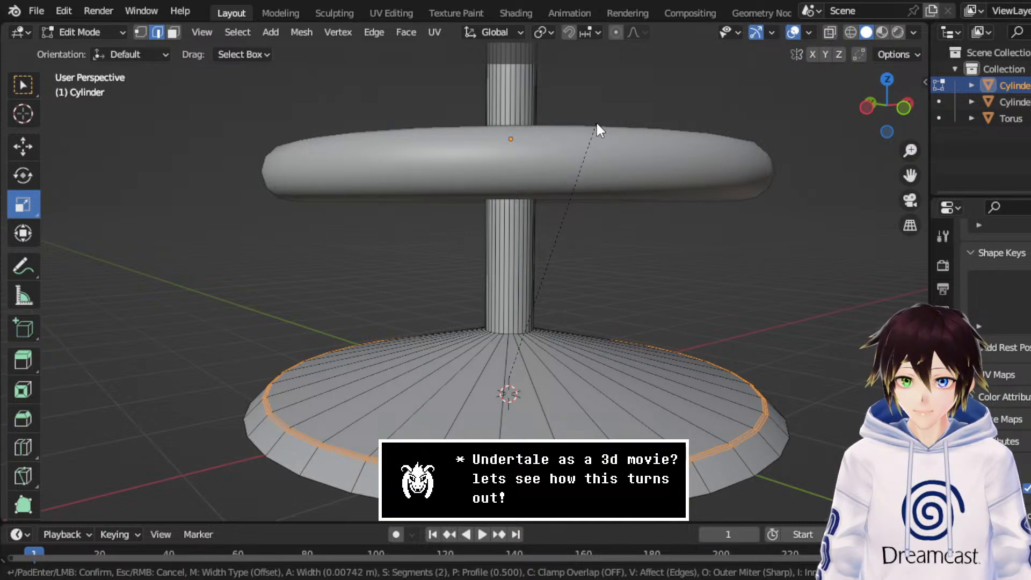
pyautogui.click(595, 121)
pyautogui.click(793, 33)
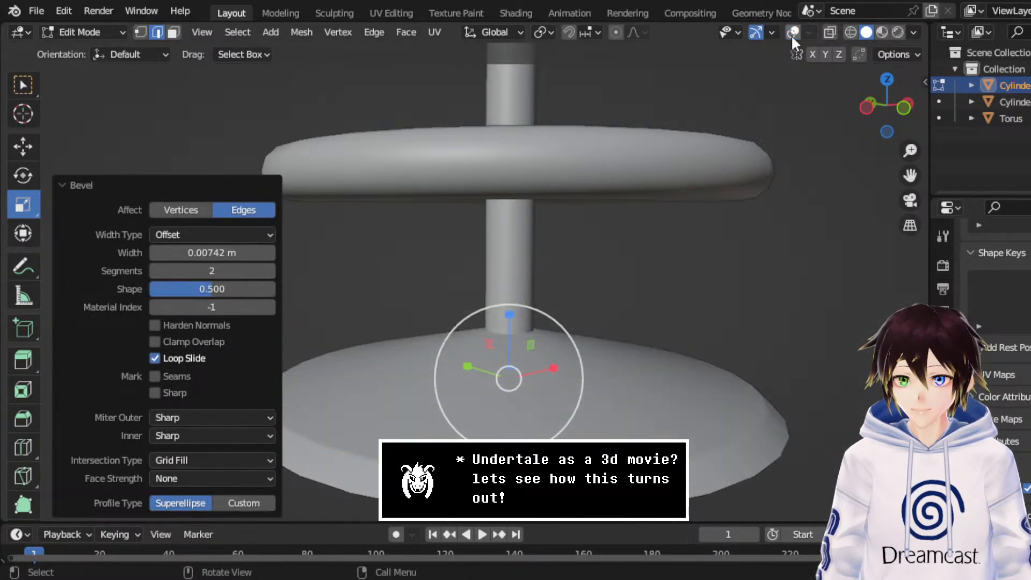
pyautogui.click(793, 33)
pyautogui.scroll(-5, 597, 241)
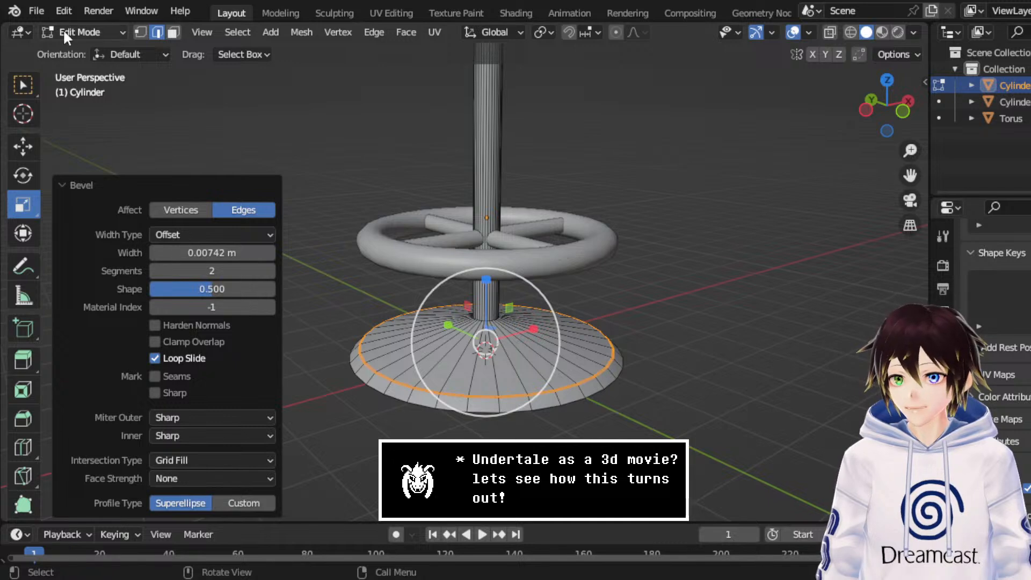
# Step: Return to Object Mode and join the stool body, spokes and footrest ring into one object
pyautogui.click(63, 31)
pyautogui.click(81, 42)
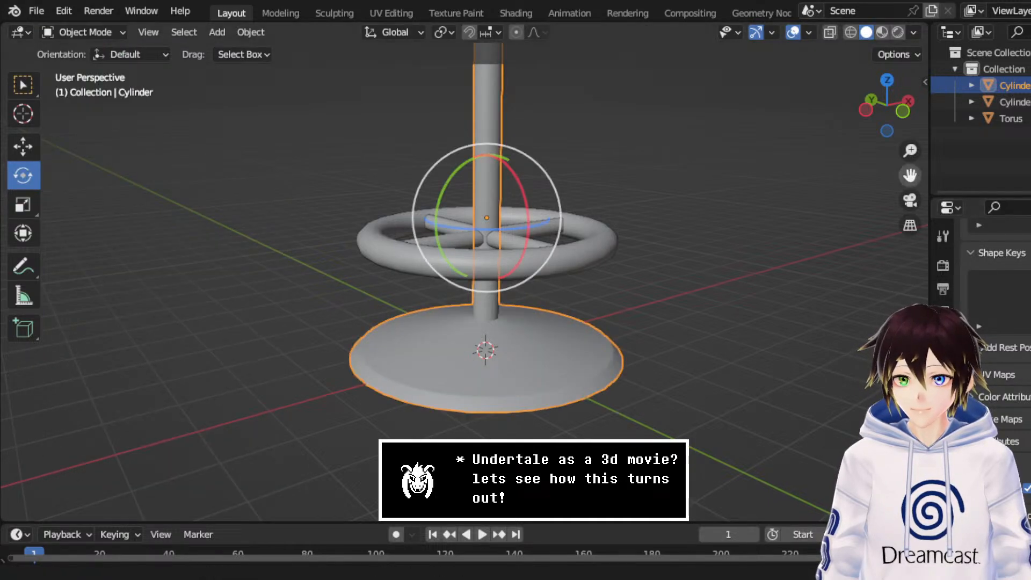
pyautogui.moveTo(910, 176); pyautogui.dragTo(902, 367)
pyautogui.scroll(-3, 700, 217)
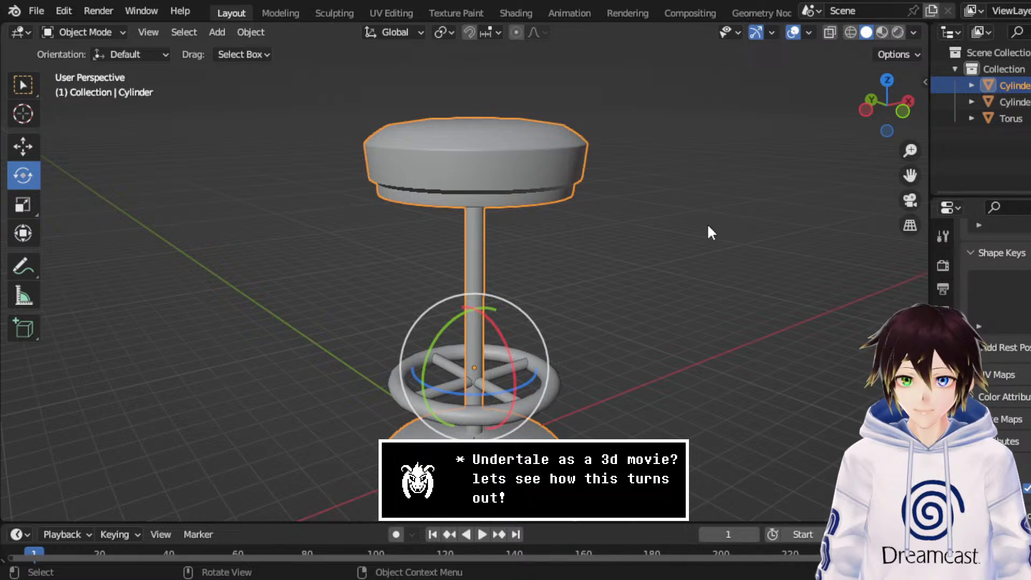
pyautogui.moveTo(699, 120); pyautogui.dragTo(387, 506)
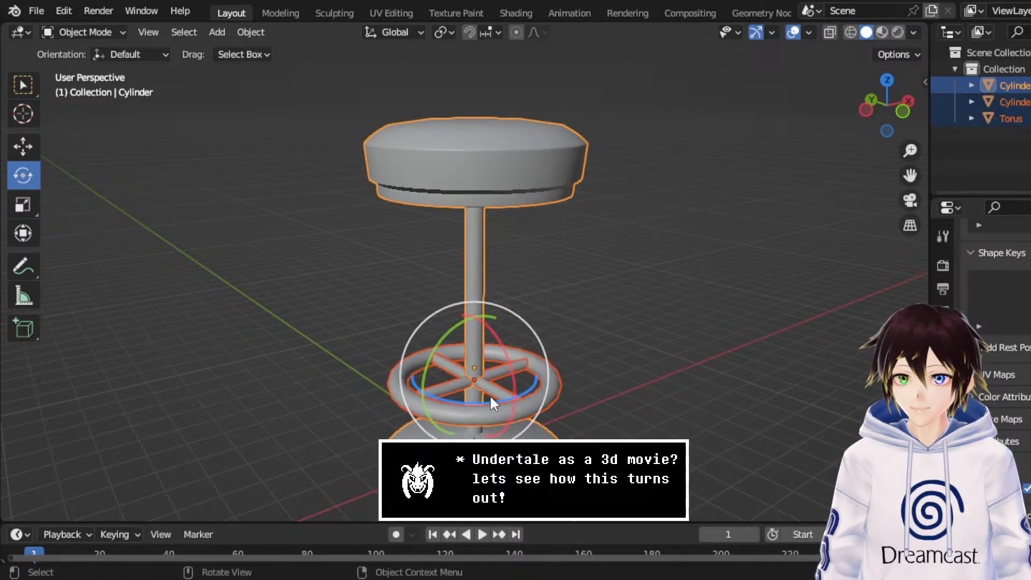
pyautogui.rightClick(508, 271)
pyautogui.click(445, 272)
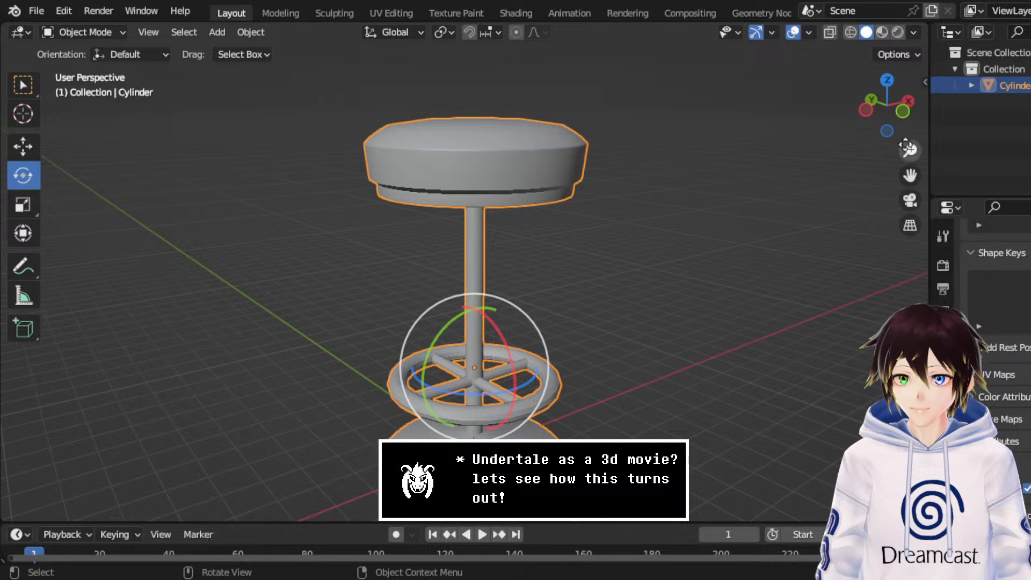
# Step: Rename the joined object as Stool
pyautogui.doubleClick(1009, 84)
pyautogui.write('Stool')
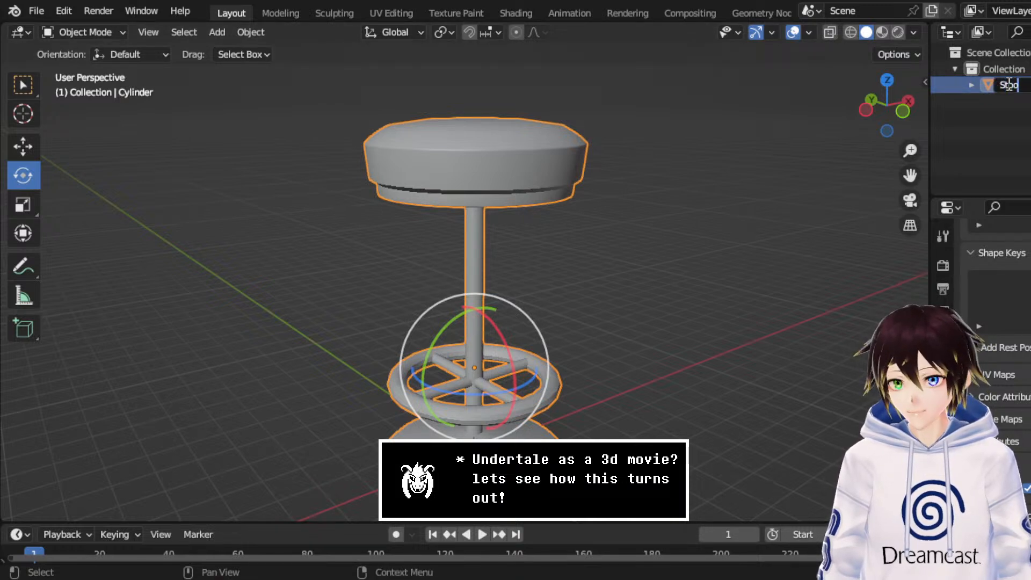
pyautogui.press('Return')
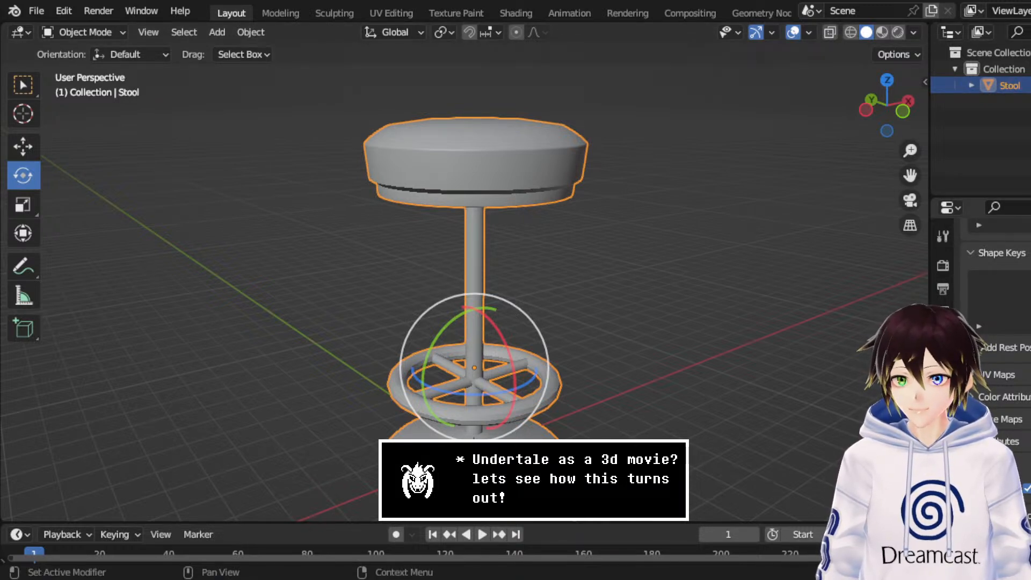
# Step: Inspect the joined stool and rename its collection as Stool
pyautogui.scroll(5, 677, 339)
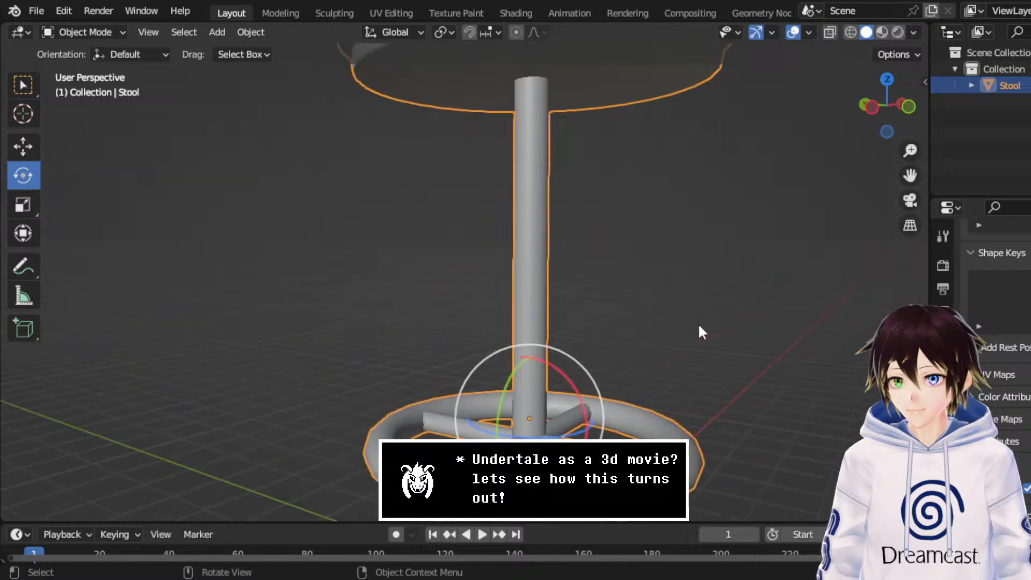
pyautogui.scroll(-4, 691, 336)
pyautogui.moveTo(675, 337); pyautogui.dragTo(640, 338, button='middle')
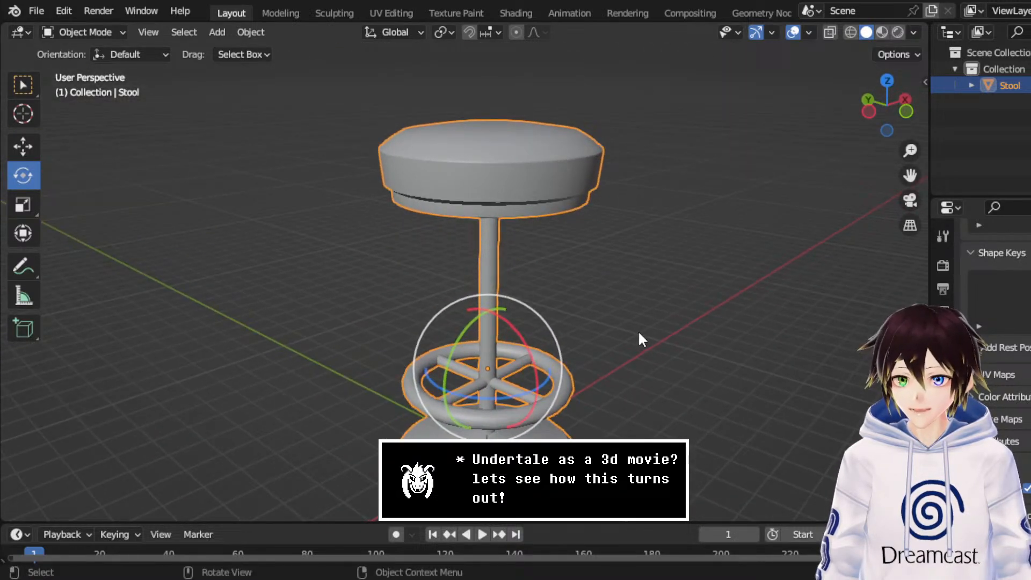
pyautogui.click(1003, 69)
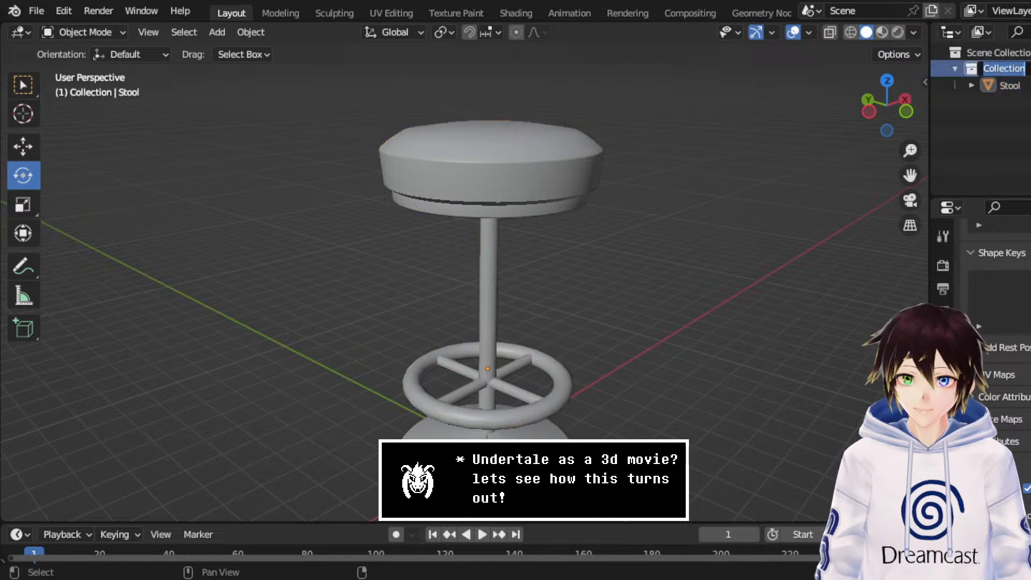
pyautogui.doubleClick(1004, 69)
pyautogui.write('Stool')
pyautogui.press('Return')
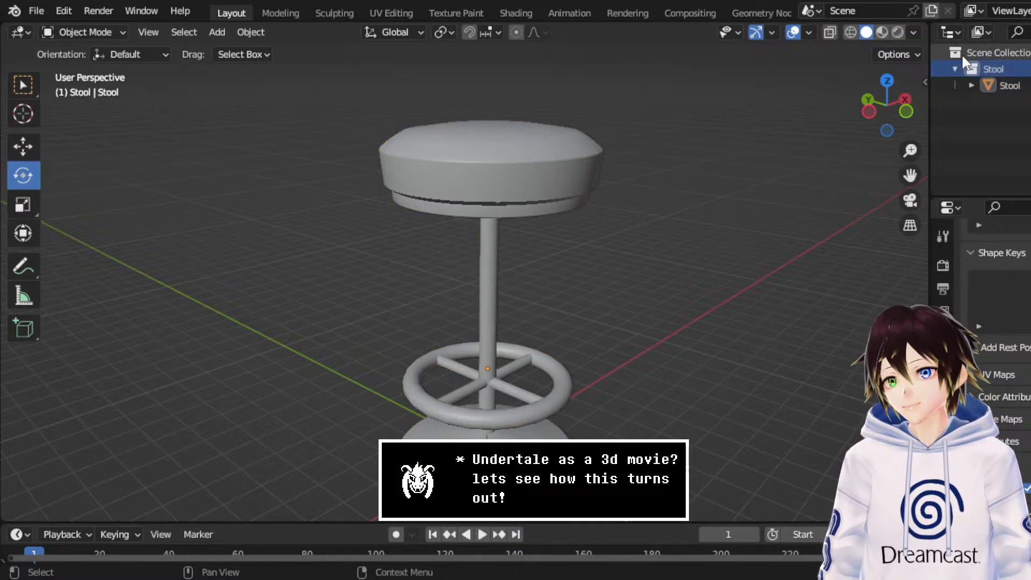
# Step: Select the stool, show its material properties, and save the file as Stool.blend
pyautogui.click(498, 213)
pyautogui.click(943, 557)
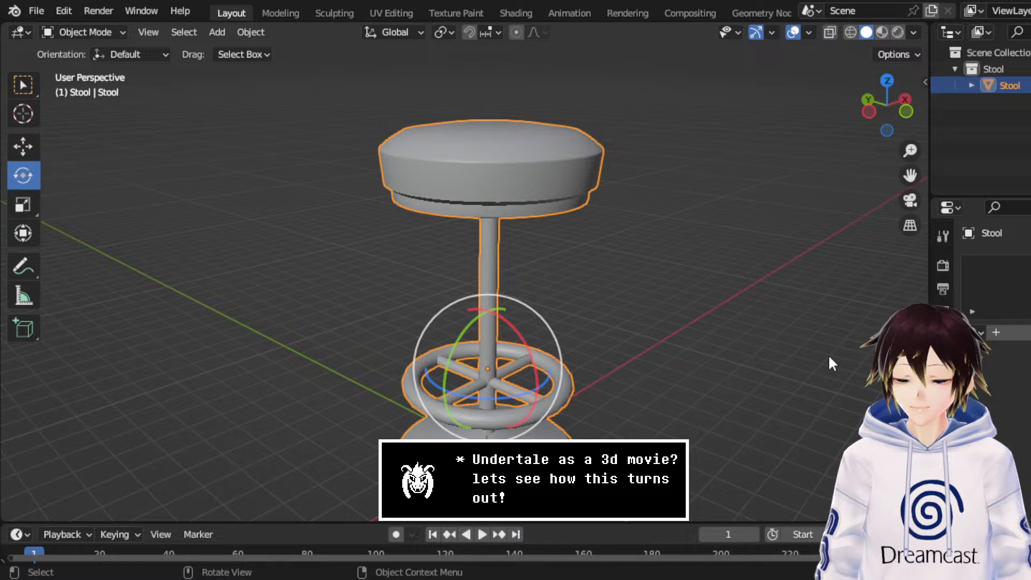
pyautogui.moveTo(750, 269); pyautogui.dragTo(732, 267, button='middle')
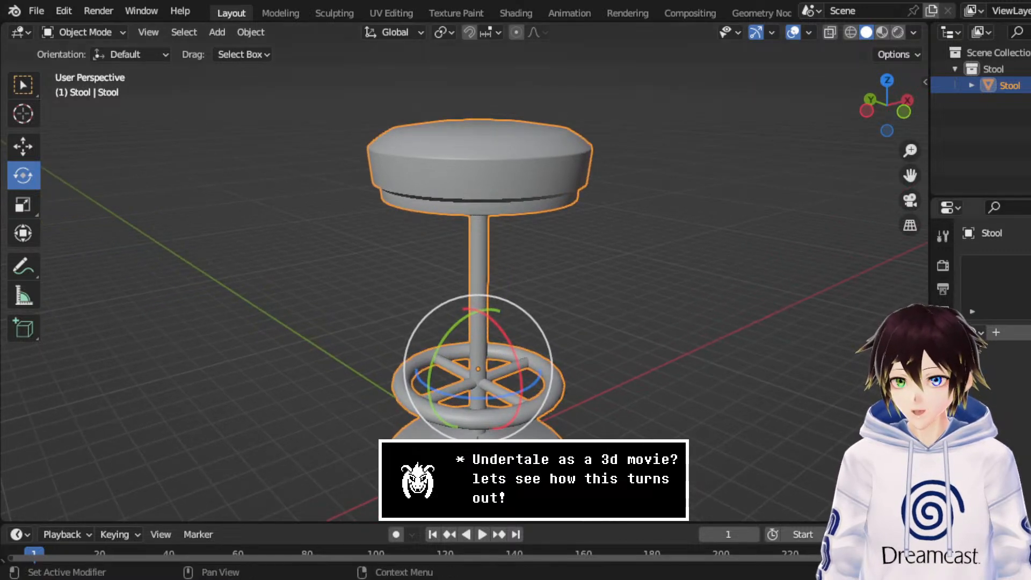
pyautogui.click(36, 11)
pyautogui.moveTo(40, 35)
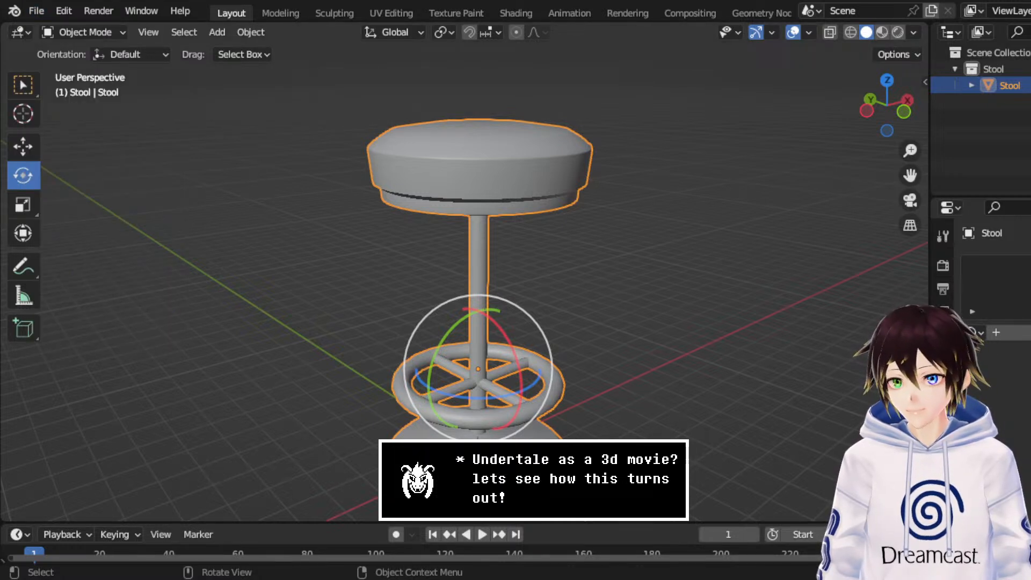
pyautogui.hotkey('ctrl', 's')
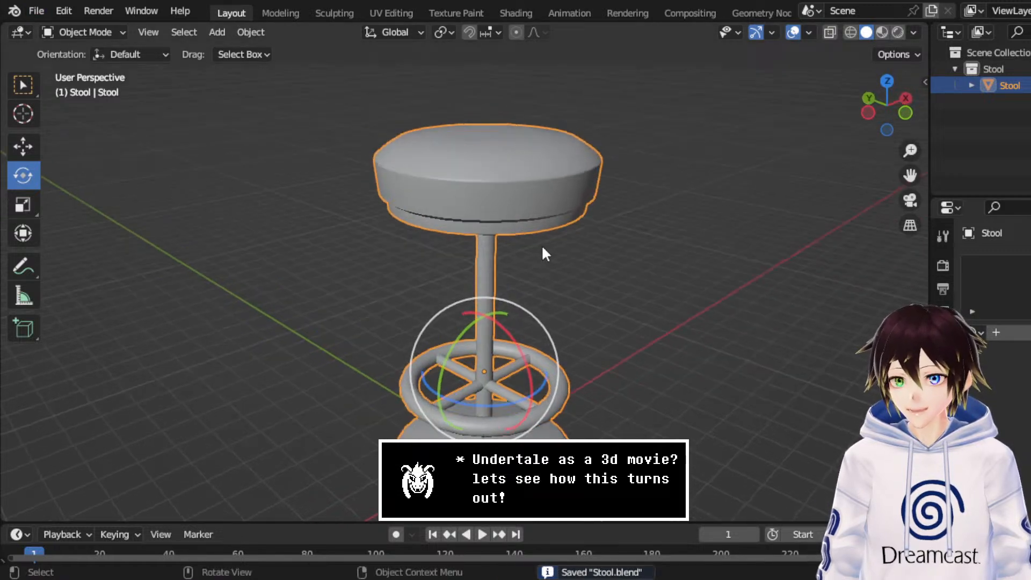
# Step: Start a new General file and delete its default camera, cube and light
pyautogui.press('Delete')
pyautogui.click(26, 8)
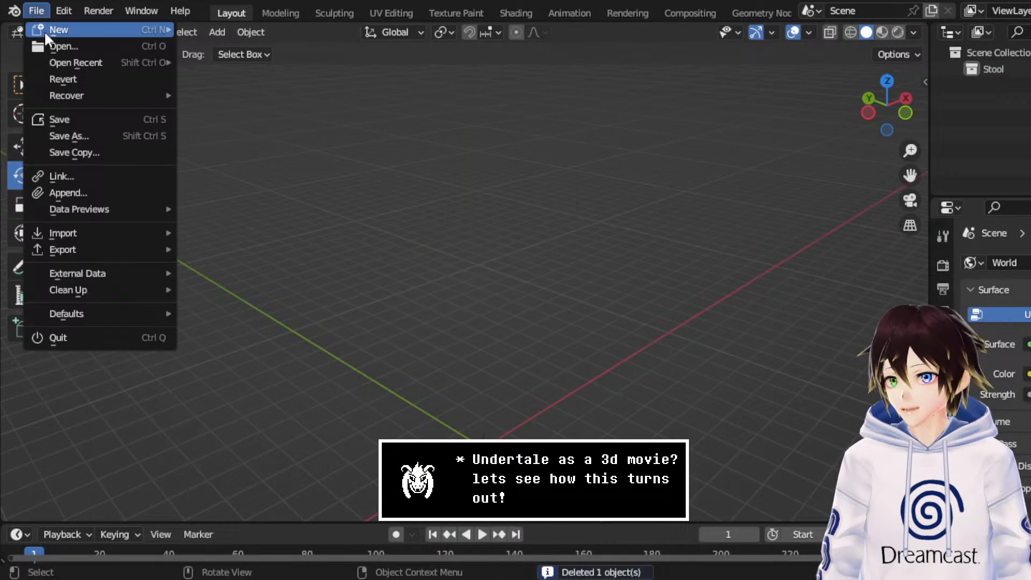
pyautogui.click(266, 31)
pyautogui.click(634, 318)
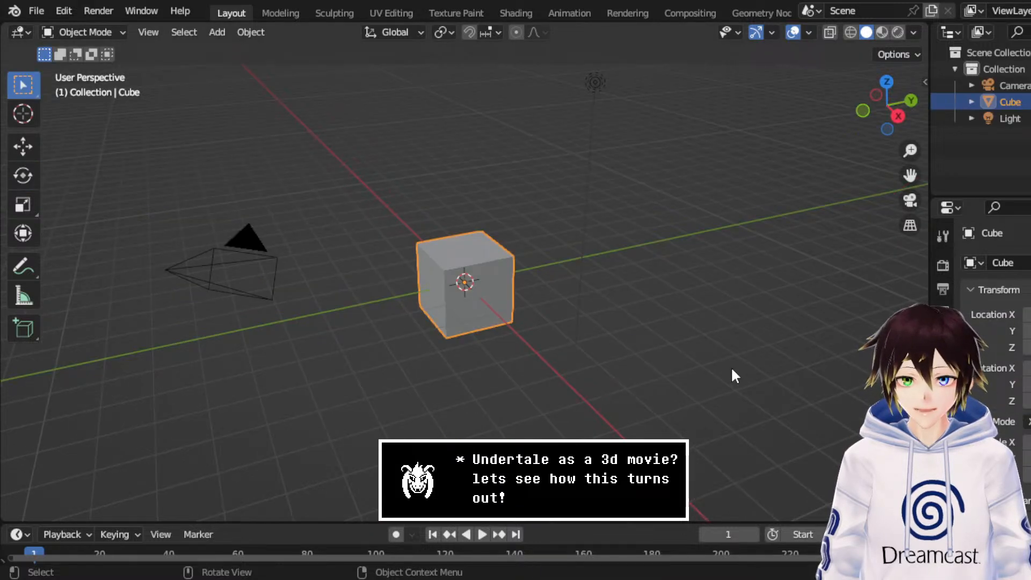
pyautogui.moveTo(776, 395); pyautogui.dragTo(163, 205)
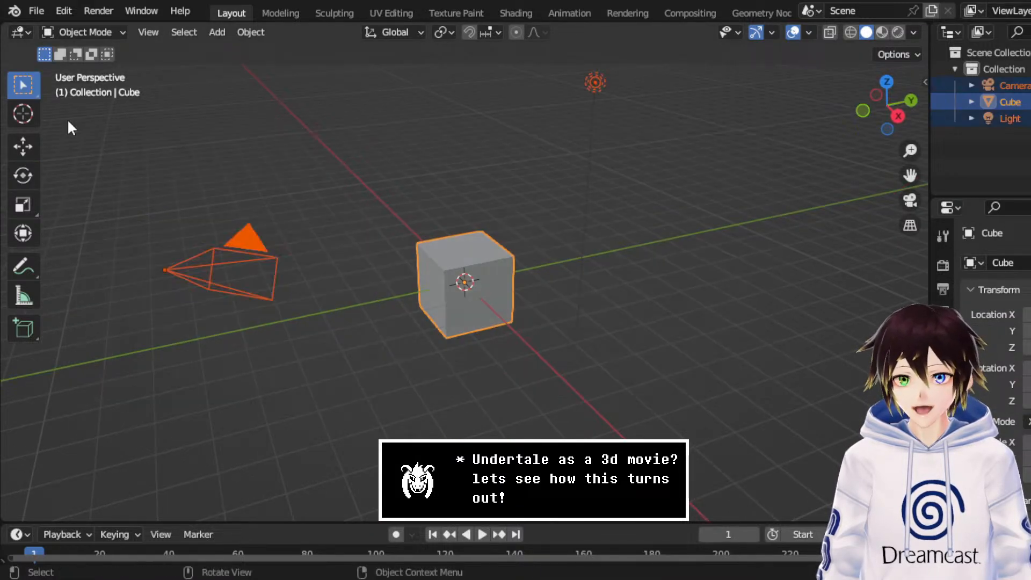
pyautogui.press('Delete')
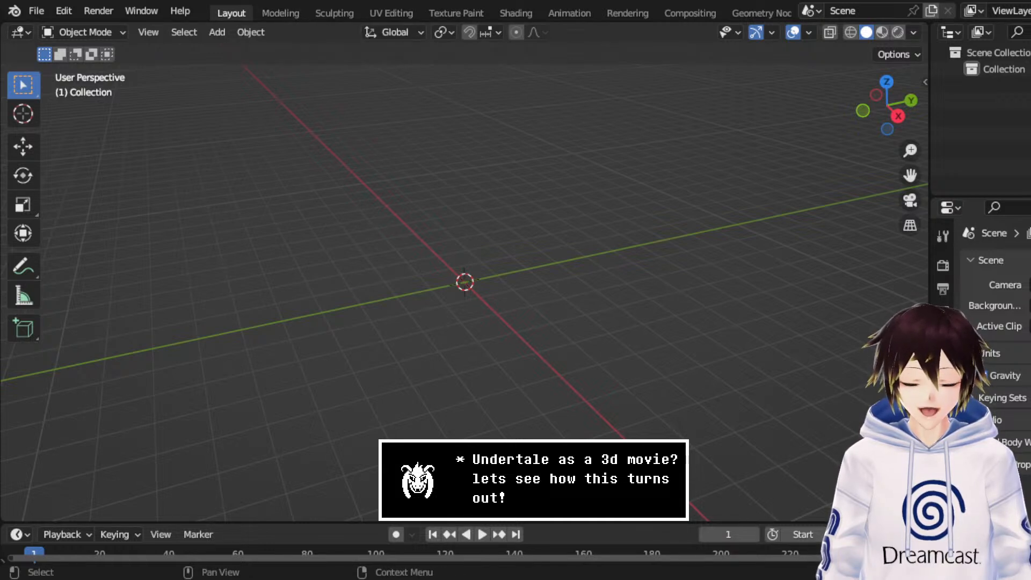
# Step: Import the stage lighting rig as an FBX model and show it in Material Preview shading
pyautogui.click(37, 10)
pyautogui.moveTo(172, 233)
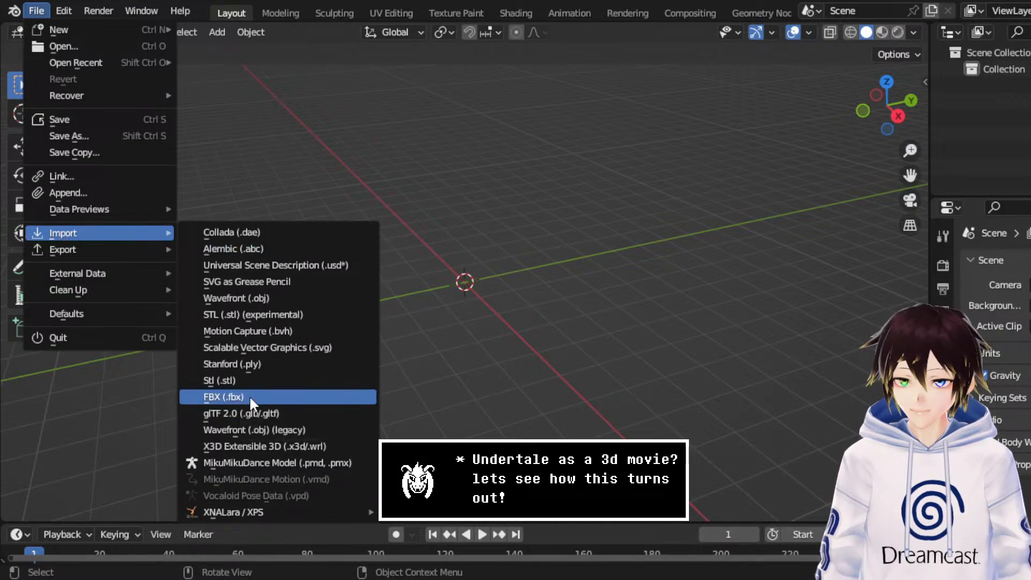
pyautogui.press('Escape')
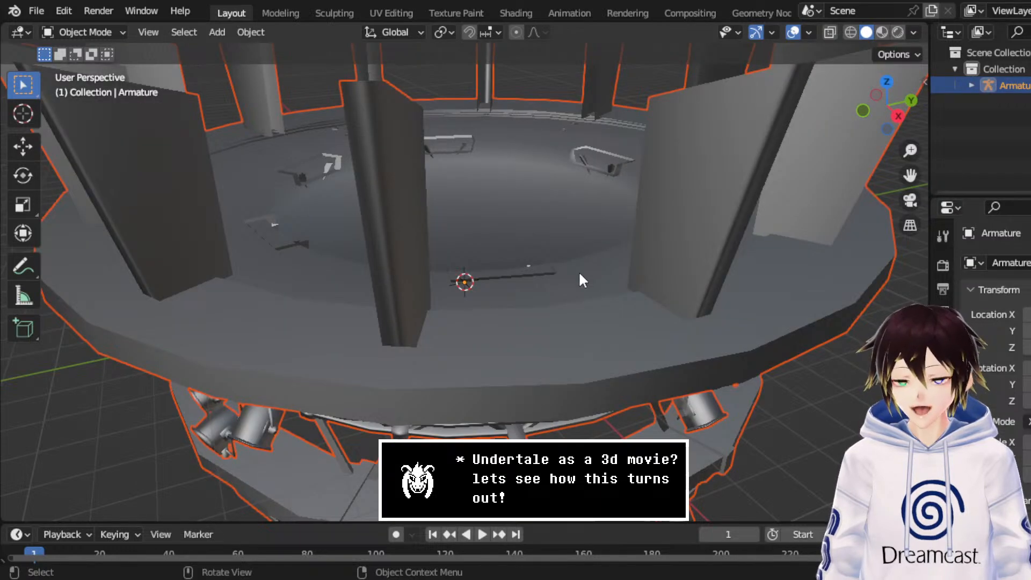
pyautogui.scroll(-5, 570, 288)
pyautogui.moveTo(536, 312)
pyautogui.mouseDown(button='middle')
pyautogui.moveTo(532, 281)
pyautogui.moveTo(496, 257)
pyautogui.moveTo(546, 265)
pyautogui.moveTo(515, 264)
pyautogui.mouseUp(button='middle')
pyautogui.scroll(4, 496, 258)
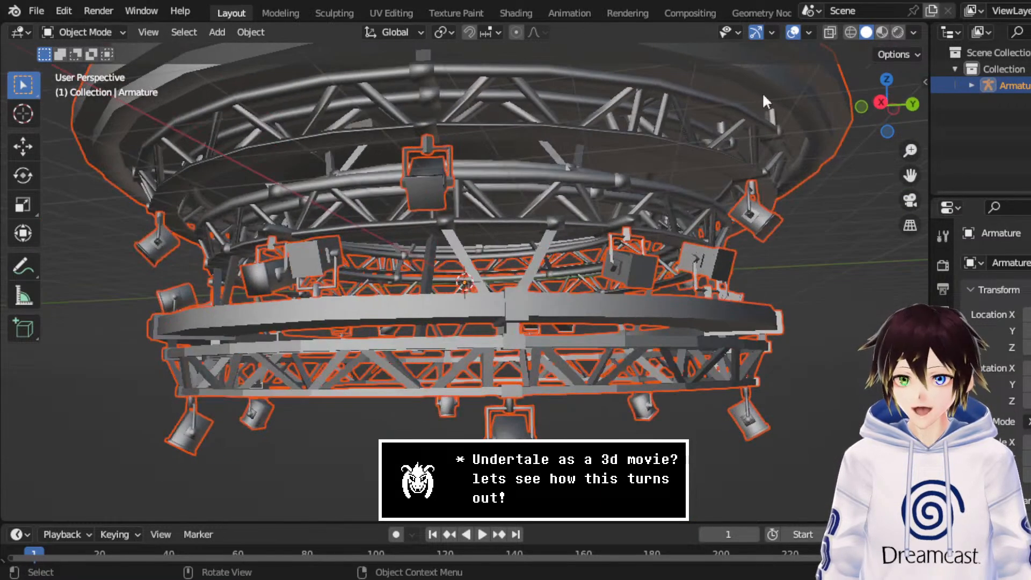
pyautogui.click(882, 33)
pyautogui.click(836, 284)
# Step: Examine the imported rig's trusses, platforms and mounted spotlights from several angles and up close
pyautogui.scroll(6, 520, 203)
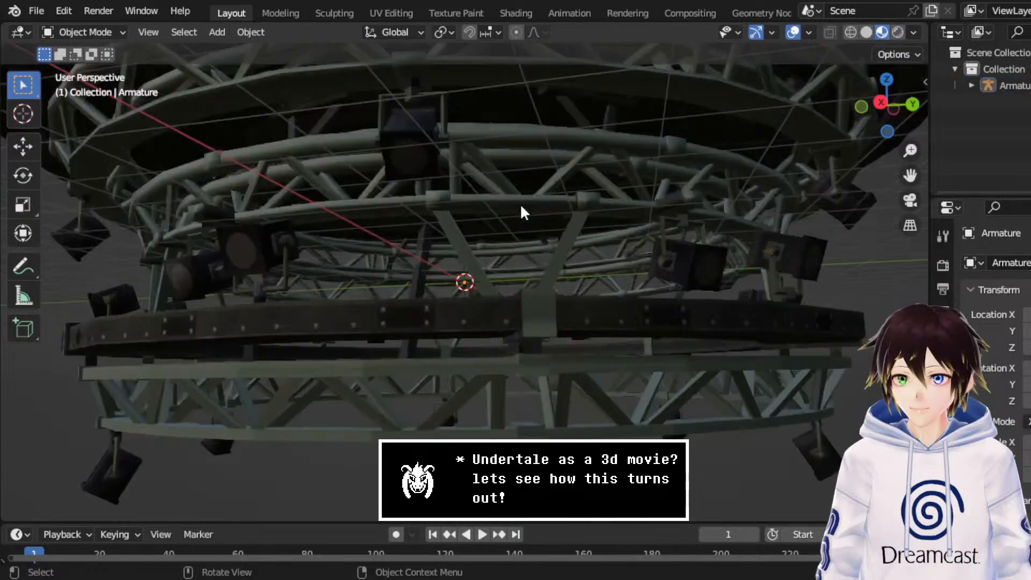
pyautogui.moveTo(475, 215); pyautogui.dragTo(449, 230, button='middle')
pyautogui.scroll(-6, 449, 231)
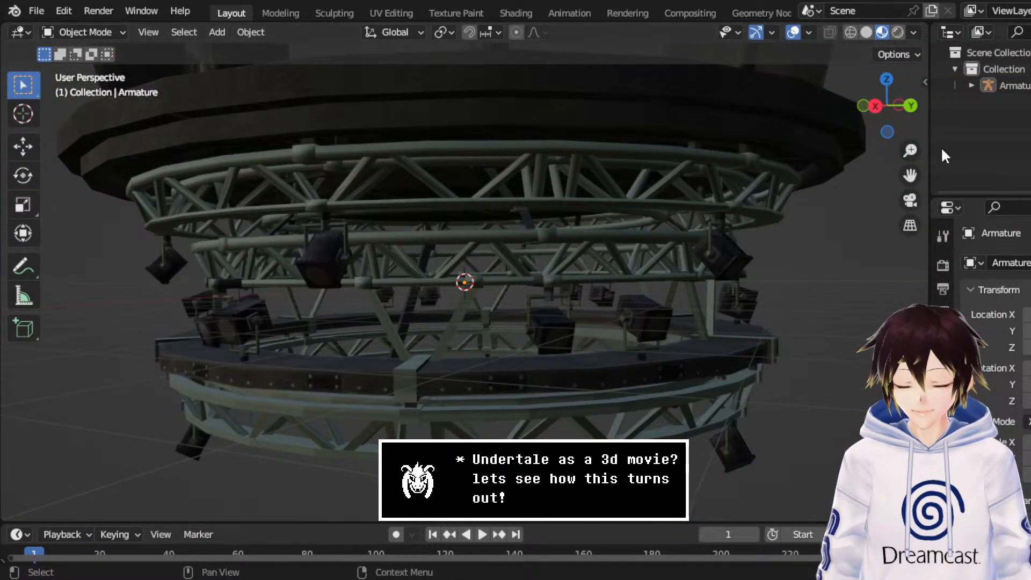
pyautogui.moveTo(906, 177); pyautogui.dragTo(984, 140)
pyautogui.moveTo(562, 210); pyautogui.dragTo(584, 219, button='middle')
pyautogui.moveTo(585, 285); pyautogui.dragTo(559, 281, button='middle')
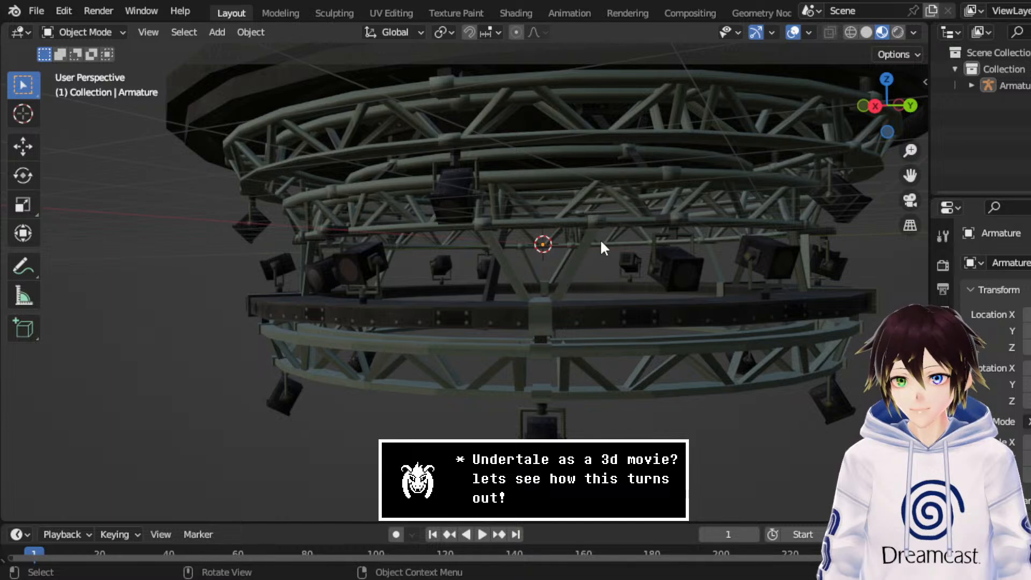
pyautogui.moveTo(463, 279); pyautogui.dragTo(526, 291, button='middle')
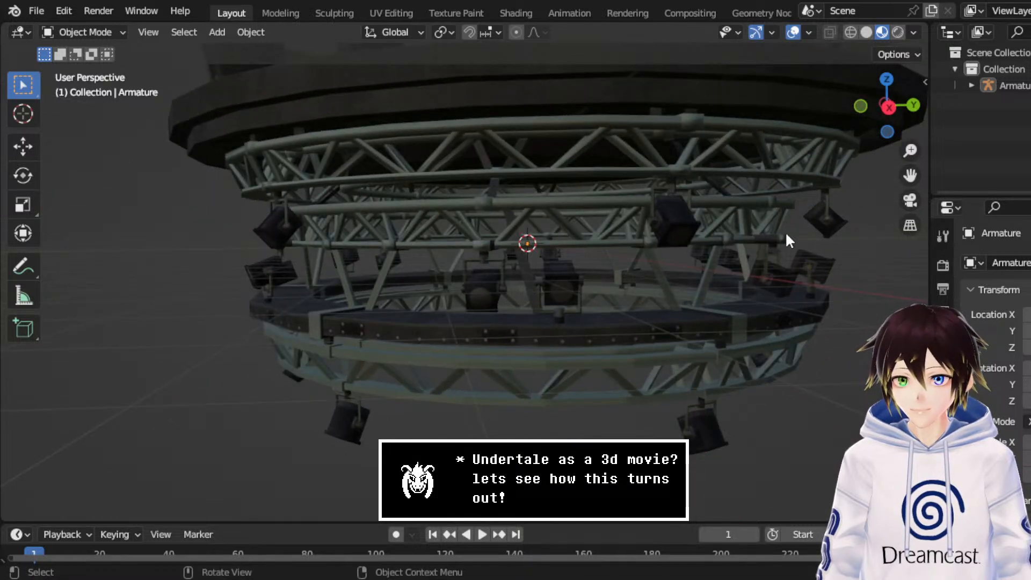
pyautogui.moveTo(912, 175); pyautogui.dragTo(825, 179)
pyautogui.scroll(3, 612, 231)
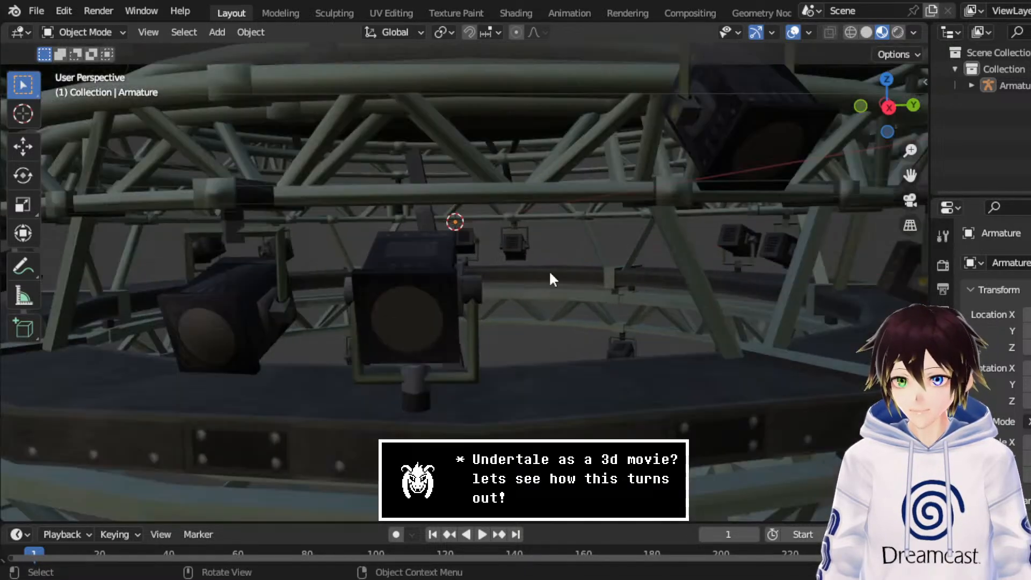
pyautogui.moveTo(549, 272); pyautogui.dragTo(486, 301, button='middle')
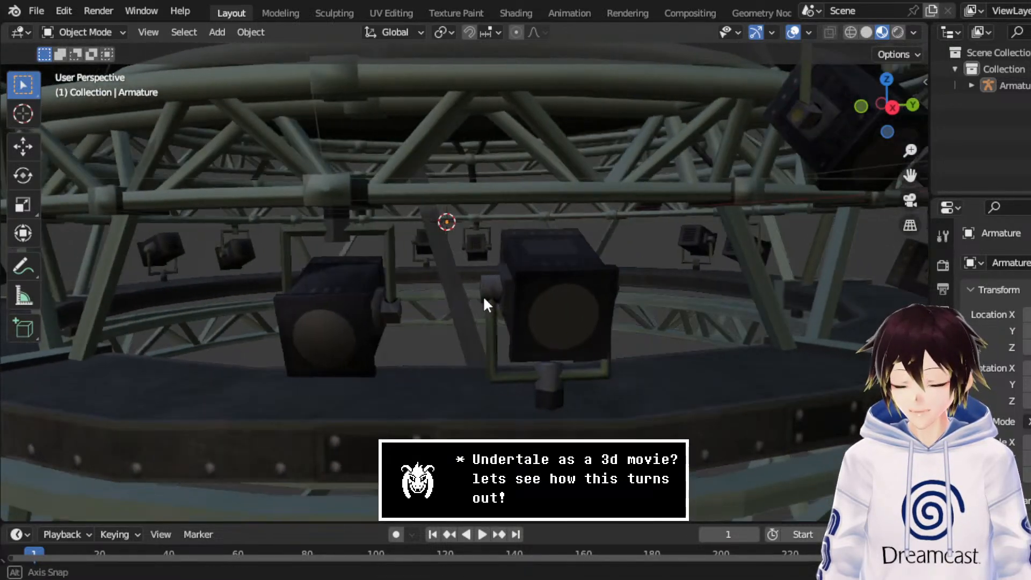
# Step: Delete the truss and platform structure so only the spotlights remain
pyautogui.click(534, 288)
pyautogui.click(487, 198)
pyautogui.press('Delete')
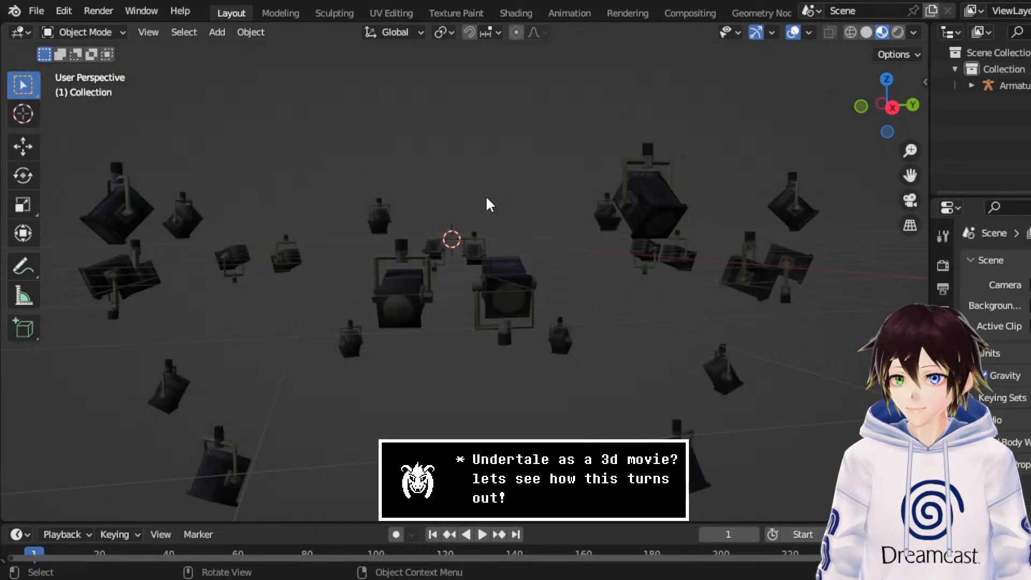
# Step: Select the spotlights mesh and enter Edit Mode on it with face selection
pyautogui.scroll(-1, 486, 175)
pyautogui.click(395, 292)
pyautogui.moveTo(403, 280); pyautogui.dragTo(387, 276, button='middle')
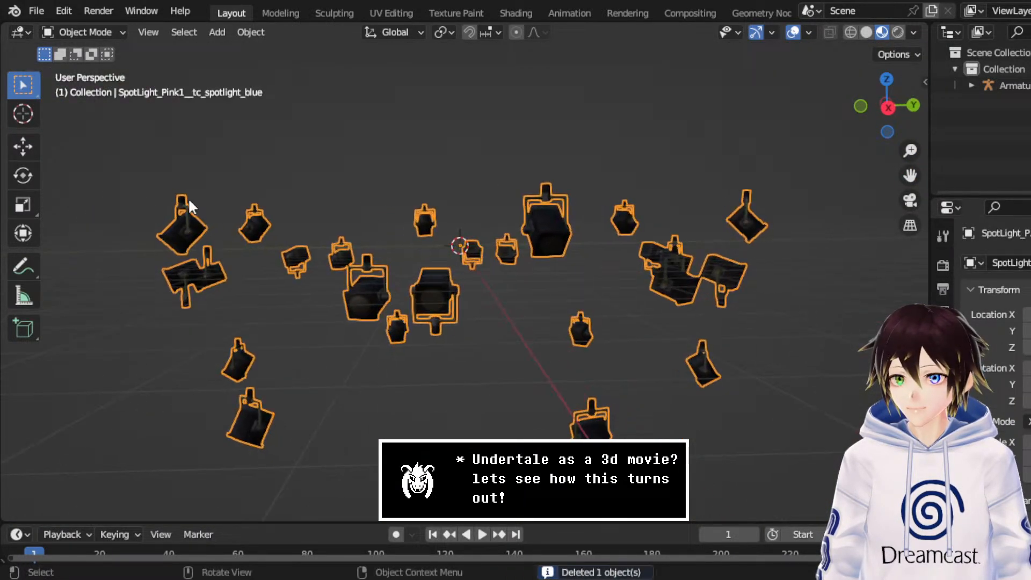
pyautogui.click(97, 35)
pyautogui.click(95, 70)
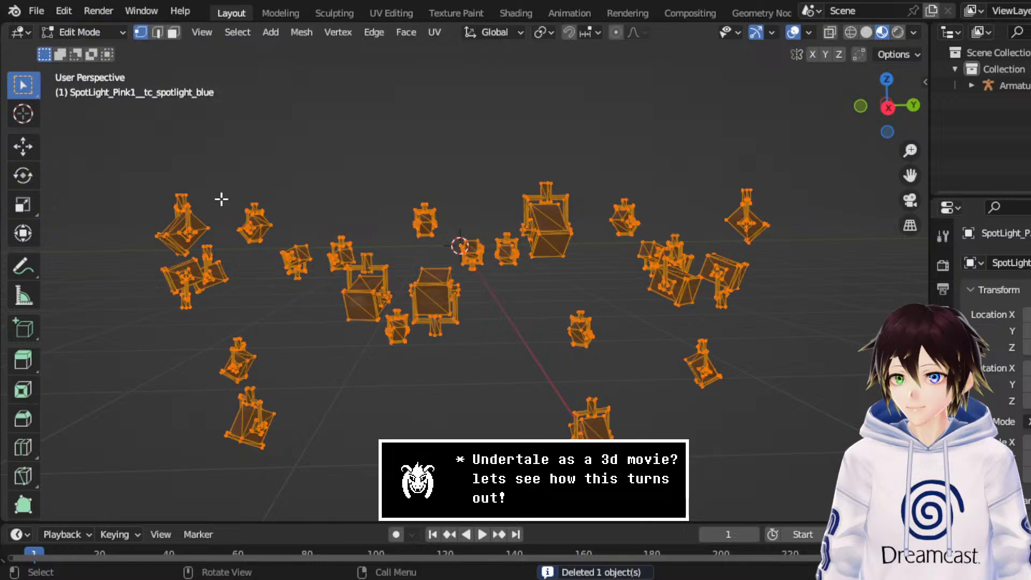
pyautogui.click(175, 35)
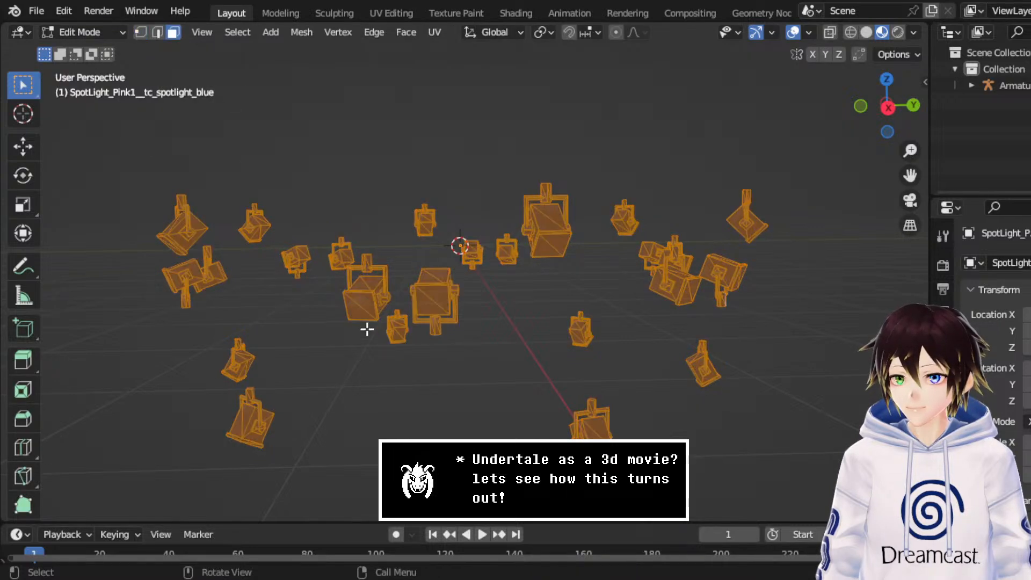
pyautogui.scroll(4, 476, 349)
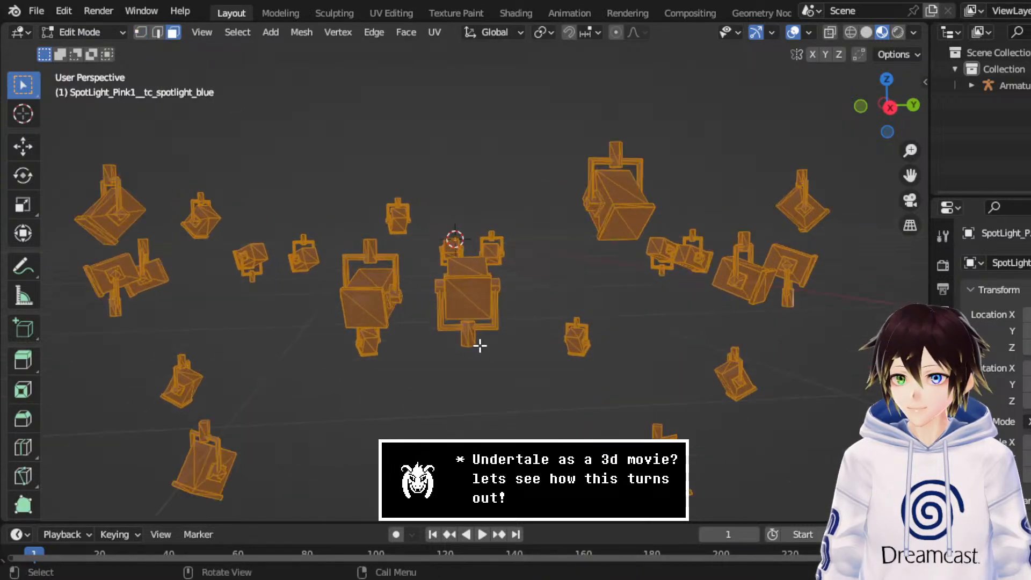
# Step: In wireframe view, select the single front spotlight and separate the selection into its own object
pyautogui.click(851, 32)
pyautogui.moveTo(500, 283); pyautogui.dragTo(512, 370, button='middle')
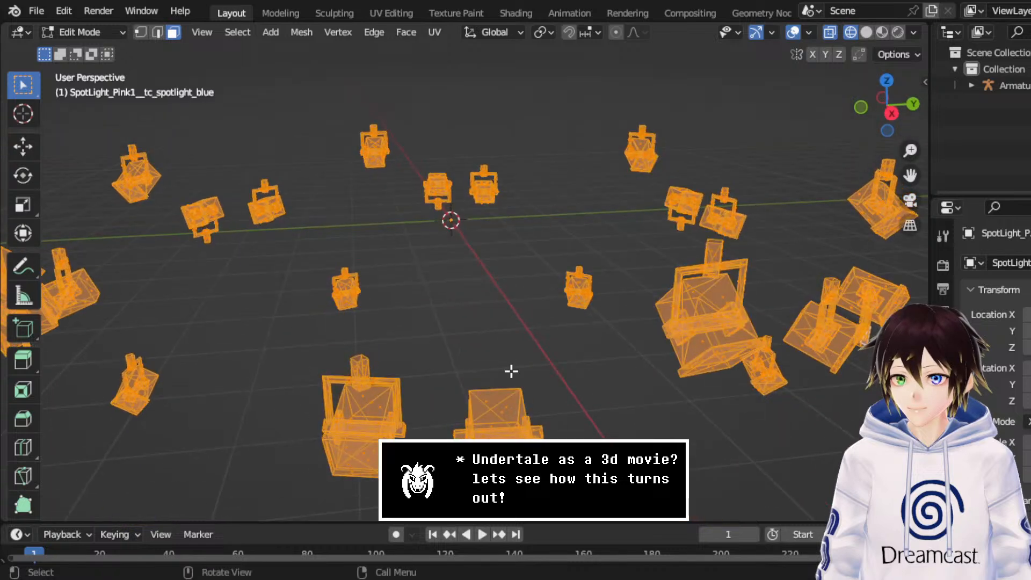
pyautogui.moveTo(440, 376); pyautogui.dragTo(582, 438)
pyautogui.rightClick(519, 382)
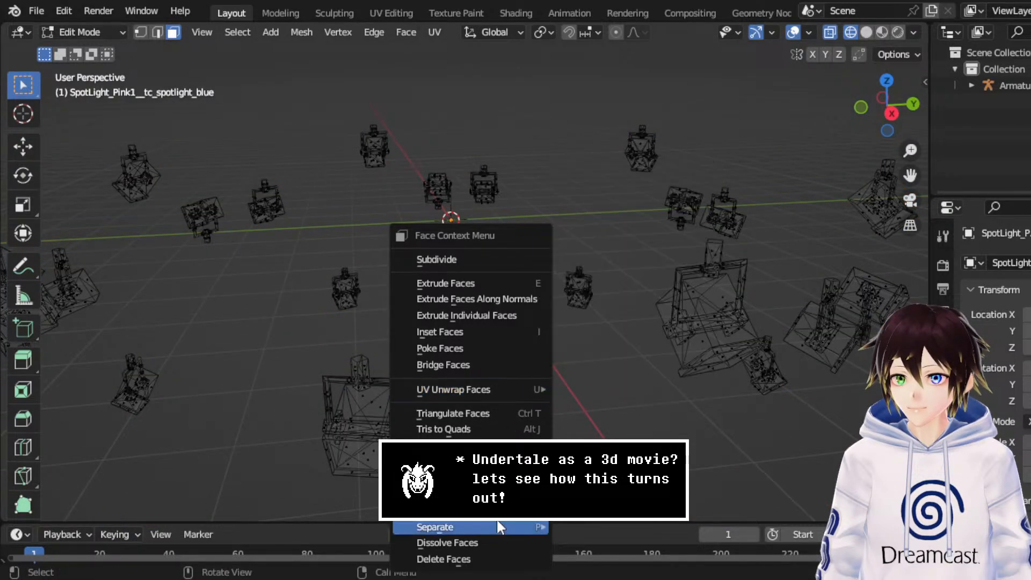
pyautogui.moveTo(498, 528)
pyautogui.click(618, 490)
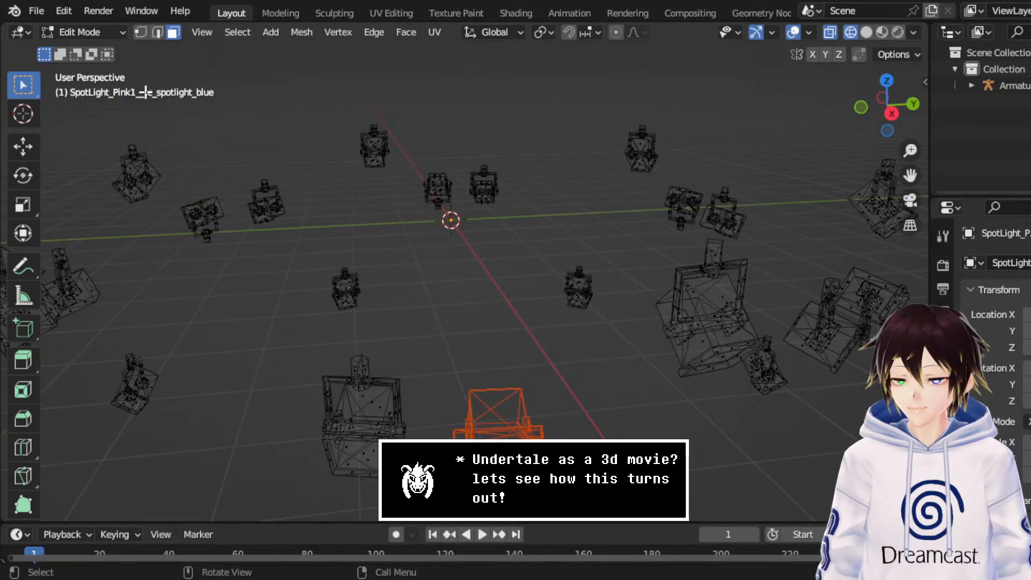
# Step: Return to Object Mode and delete all the other spotlights, keeping the separated one
pyautogui.click(114, 31)
pyautogui.click(90, 47)
pyautogui.click(429, 184)
pyautogui.press('Delete')
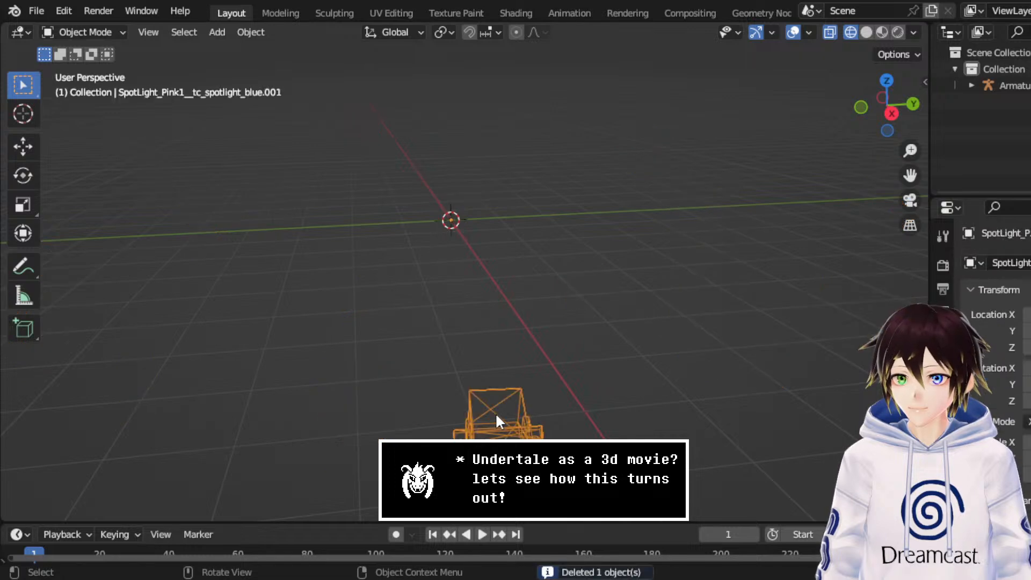
# Step: Set the remaining spotlight's origin to its geometry and delete the leftover armature
pyautogui.rightClick(495, 412)
pyautogui.moveTo(475, 336)
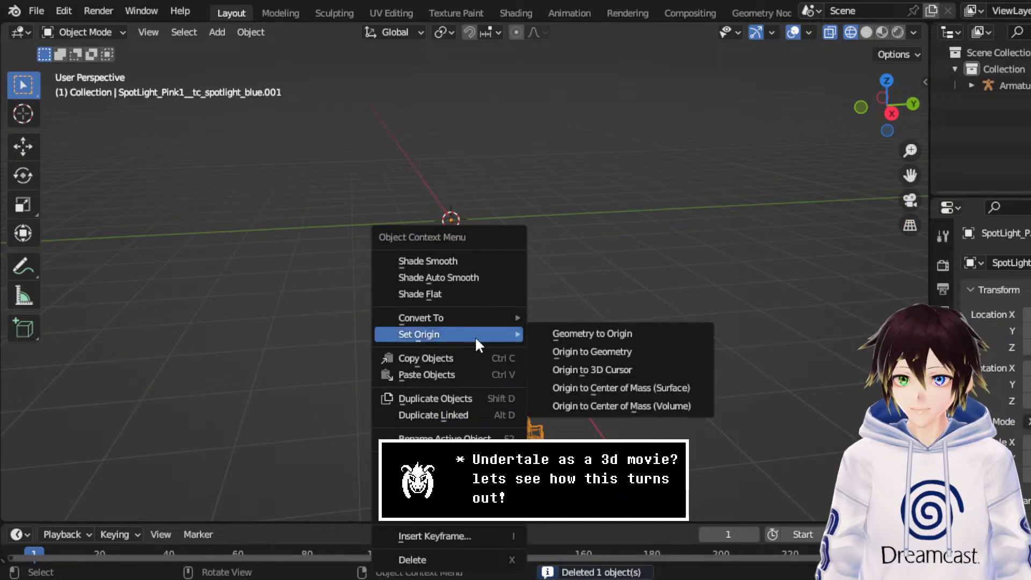
pyautogui.click(571, 351)
pyautogui.moveTo(504, 274); pyautogui.dragTo(535, 289, button='middle')
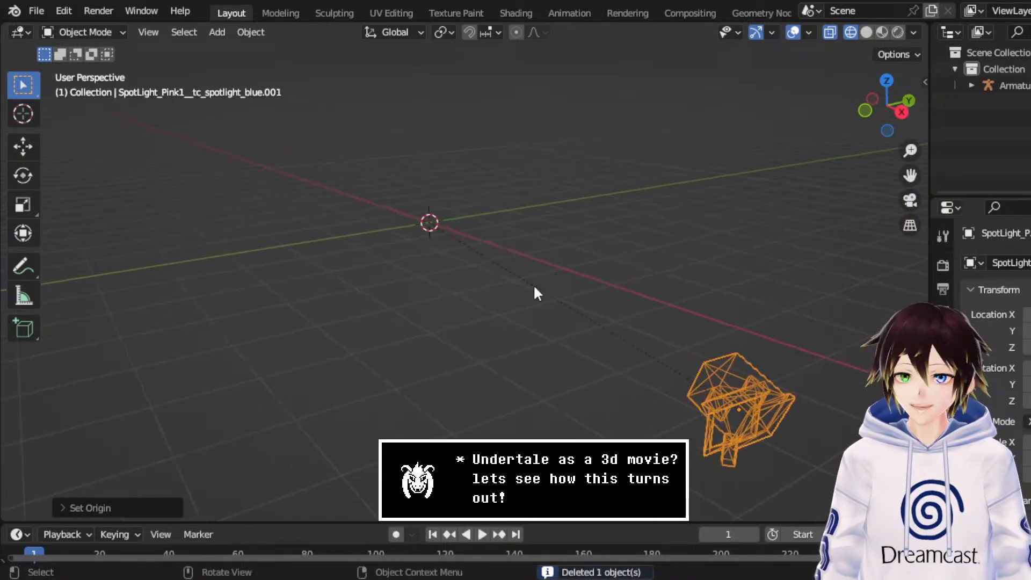
pyautogui.click(1004, 90)
pyautogui.press('Delete')
pyautogui.moveTo(668, 239); pyautogui.dragTo(550, 248, button='middle')
# Step: Select the spotlight in the scene collection and reset its location to bring it near the world origin
pyautogui.click(1006, 86)
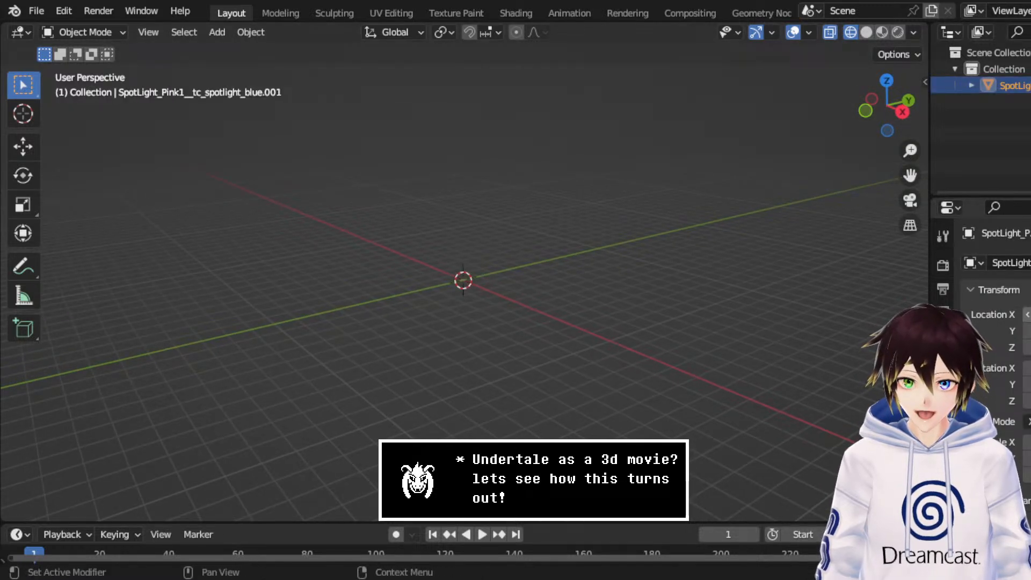
pyautogui.press('BackSpace')
pyautogui.press('BackSpace')
pyautogui.scroll(5, 516, 221)
pyautogui.moveTo(458, 230); pyautogui.dragTo(378, 239, button='middle')
# Step: Rotate the spotlight -90° about the global X axis so its mounting bracket stands upright
pyautogui.click(25, 176)
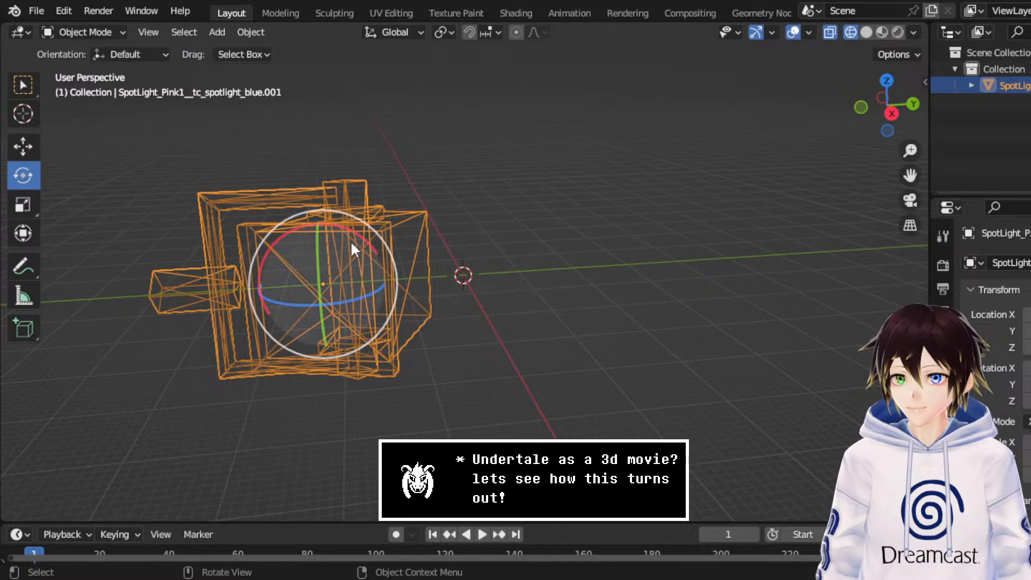
pyautogui.moveTo(356, 234); pyautogui.dragTo(350, 328)
pyautogui.click(121, 505)
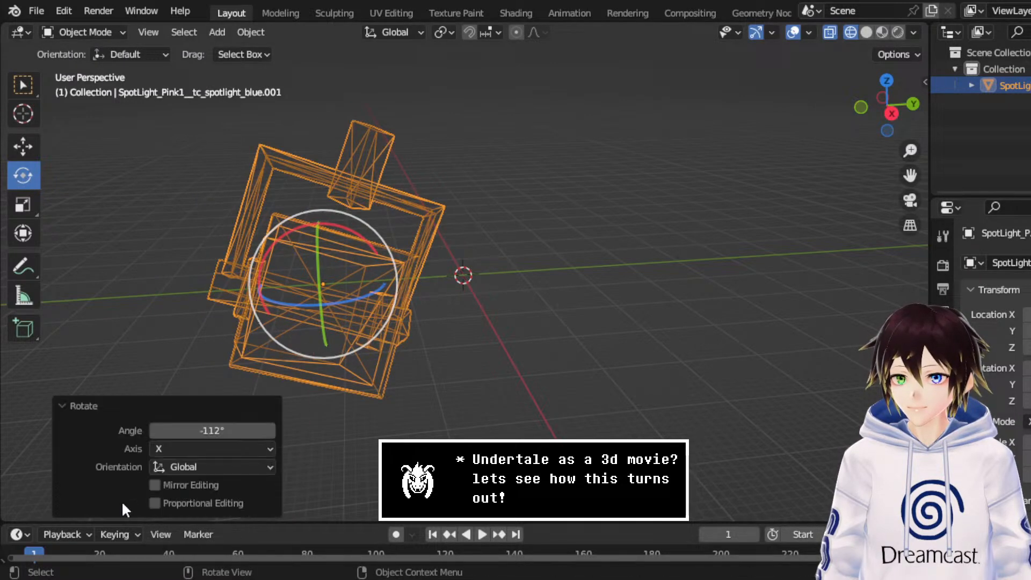
pyautogui.click(214, 429)
pyautogui.write('-90')
pyautogui.press('Return')
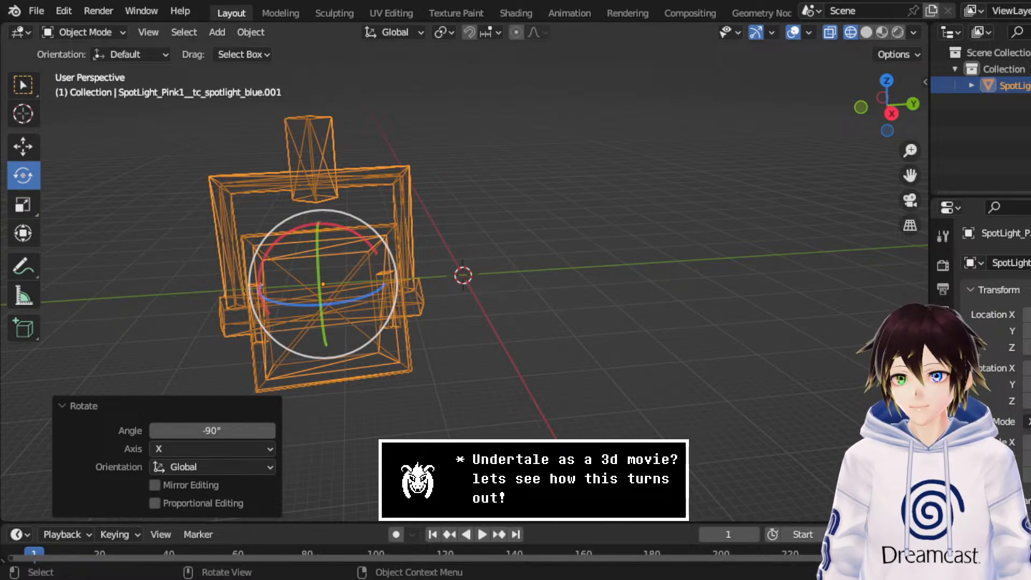
pyautogui.moveTo(456, 304); pyautogui.dragTo(602, 306, button='middle')
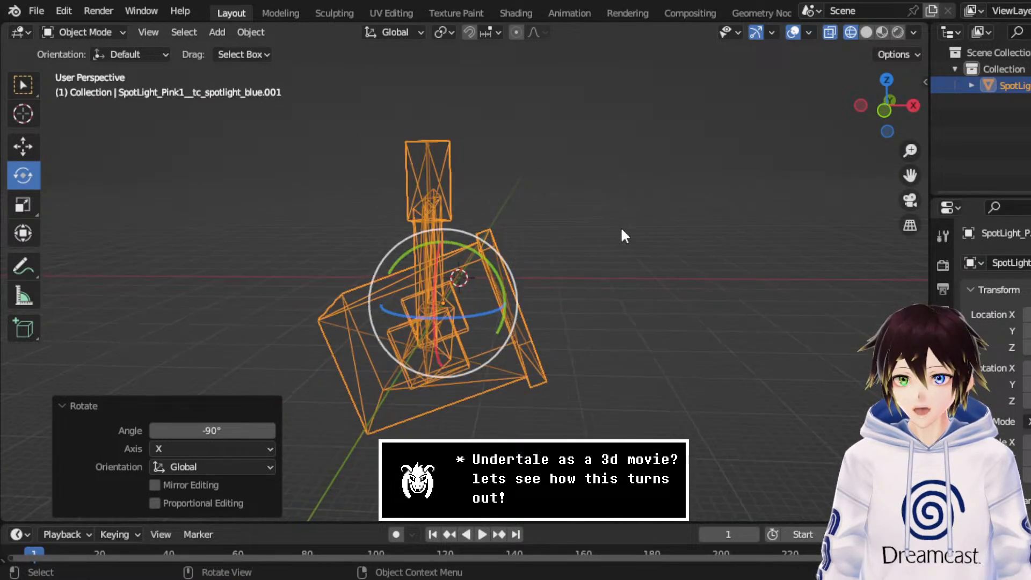
# Step: Show the spotlight in Material Preview shading, enter Edit Mode and select both triangles of its front lens face
pyautogui.click(867, 32)
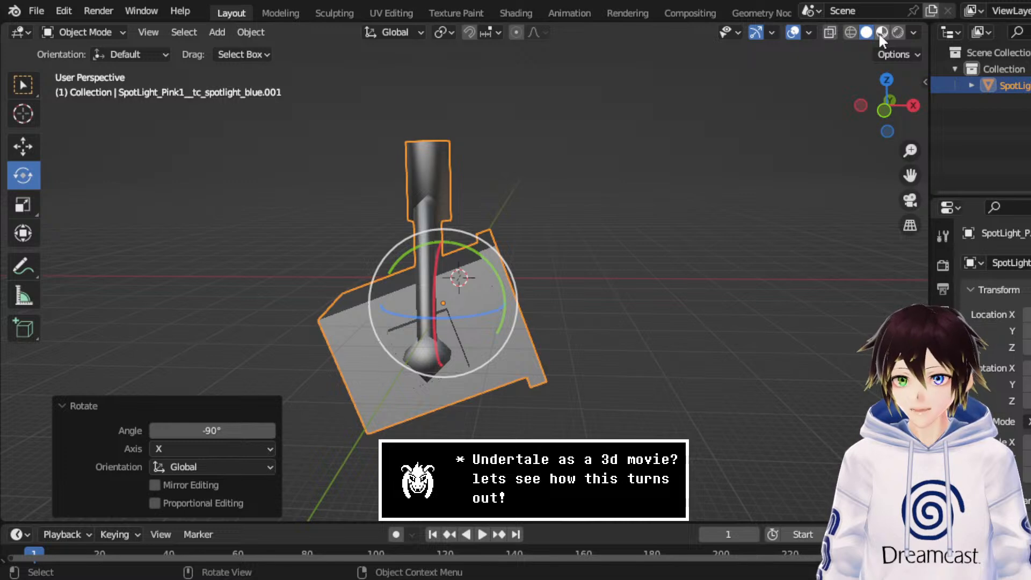
pyautogui.click(882, 32)
pyautogui.moveTo(624, 197); pyautogui.dragTo(549, 203, button='middle')
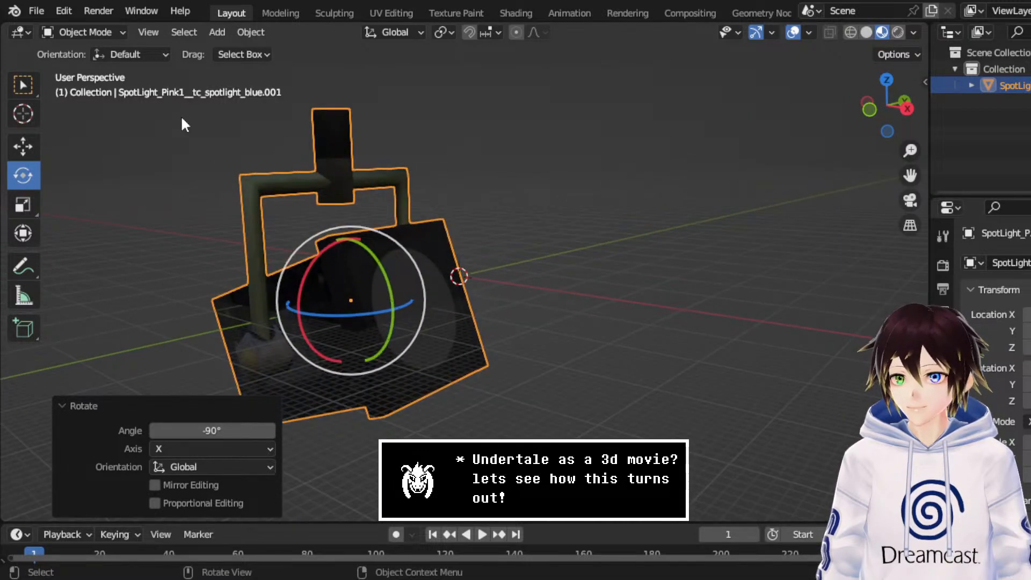
pyautogui.click(111, 41)
pyautogui.click(101, 65)
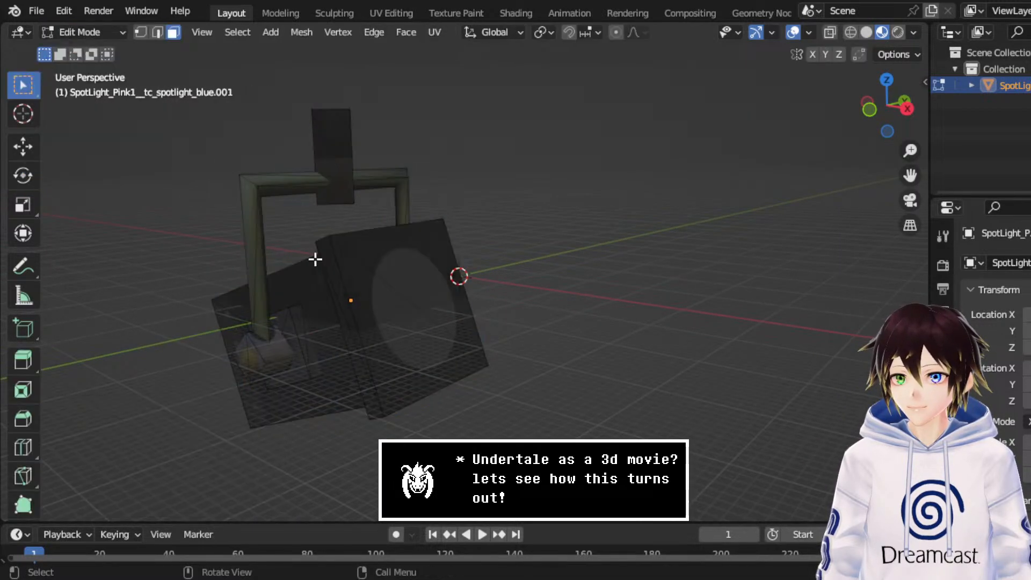
pyautogui.click(411, 306)
pyautogui.press('ctrl+KP_Add')
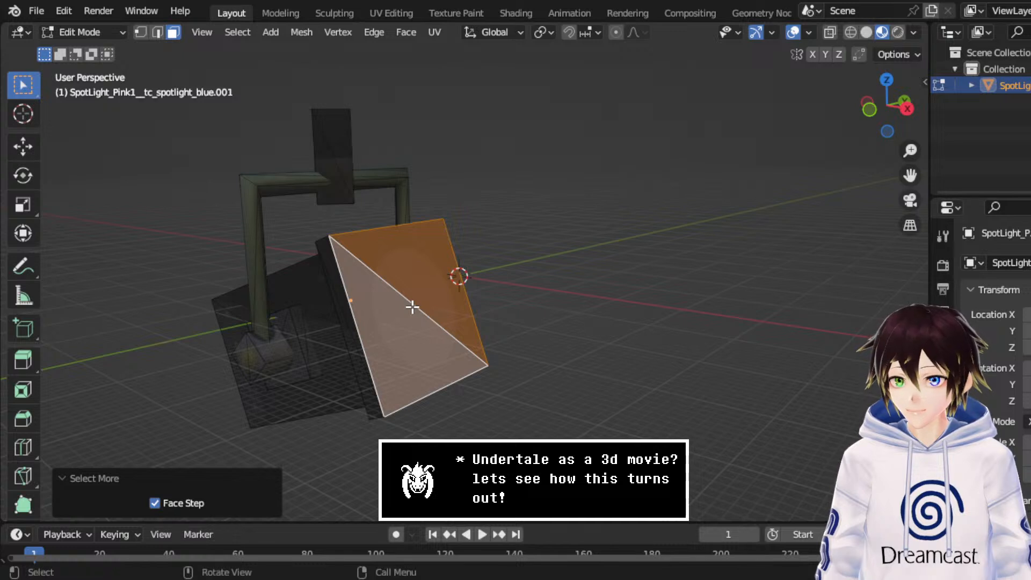
# Step: Show the spotlight in wireframe, select all of its vertices and merge them by distance
pyautogui.press('1')
pyautogui.scroll(-3, 829, 73)
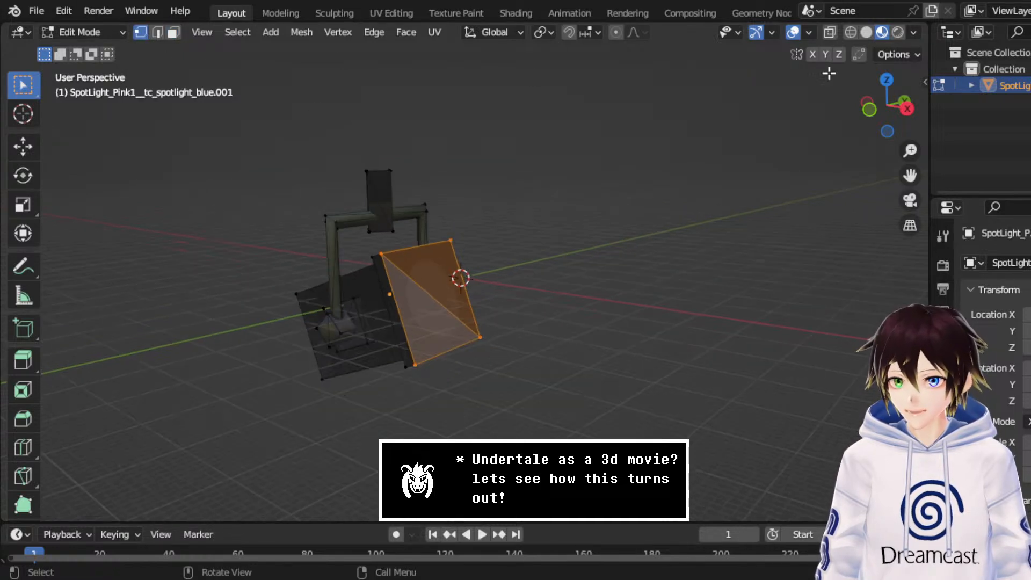
pyautogui.click(850, 32)
pyautogui.press('a')
pyautogui.rightClick(350, 502)
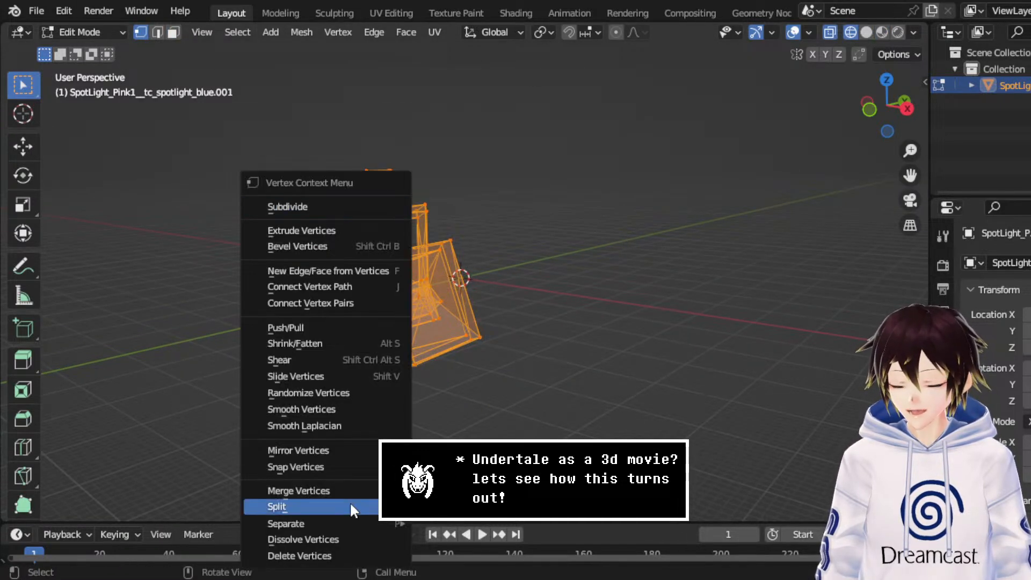
pyautogui.moveTo(361, 493)
pyautogui.click(456, 489)
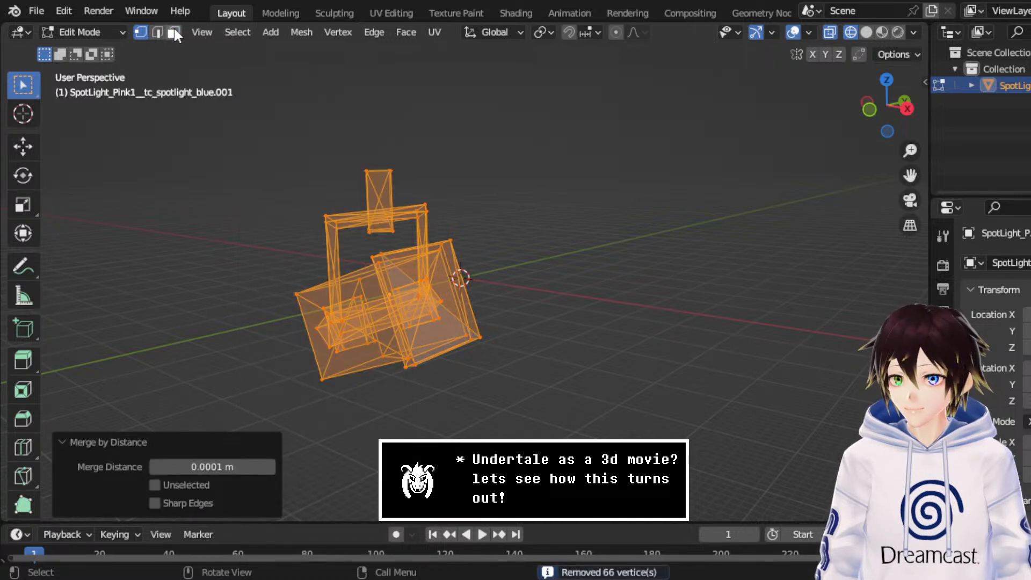
# Step: In face selection, select all faces of the spotlight's front lens frame and the lamp housing behind it
pyautogui.click(173, 32)
pyautogui.click(450, 311)
pyautogui.press('ctrl+KP_Add')
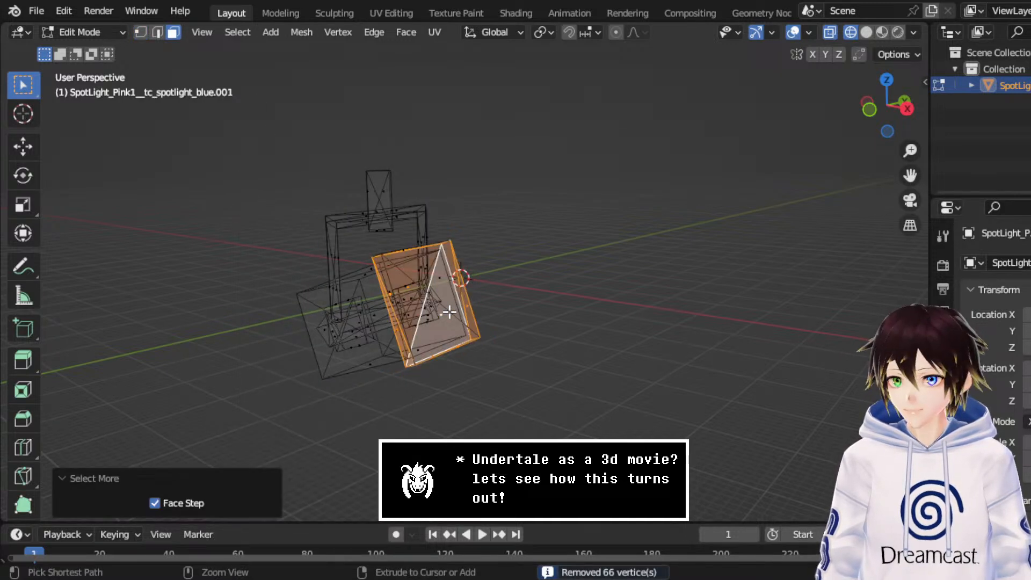
pyautogui.moveTo(484, 309); pyautogui.dragTo(662, 271, button='middle')
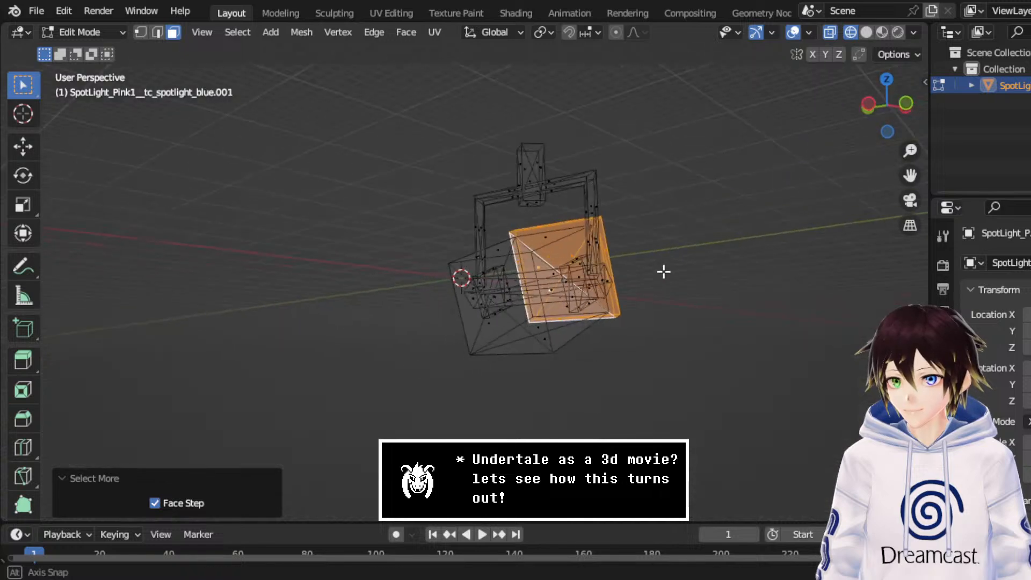
pyautogui.keyDown('shift'); pyautogui.click(539, 250); pyautogui.keyUp('shift')
pyautogui.moveTo(539, 251); pyautogui.dragTo(544, 319, button='middle')
pyautogui.press('ctrl+KP_Add')
pyautogui.press('ctrl+KP_Add')
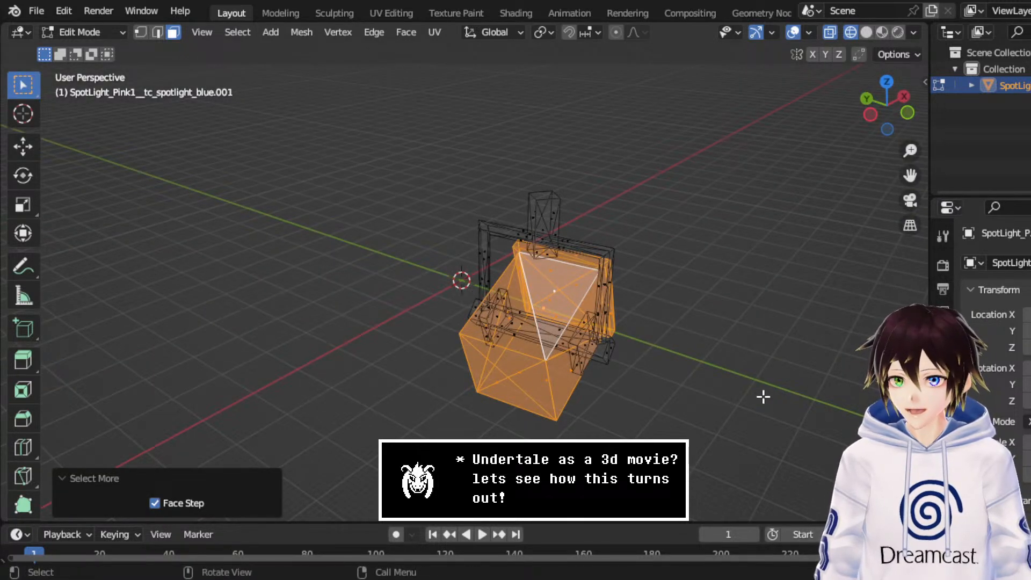
# Step: Add the horizontal crossbar and both side mounting plates to the lamp housing selection, leaving out the bracket
pyautogui.moveTo(764, 396); pyautogui.dragTo(652, 407, button='middle')
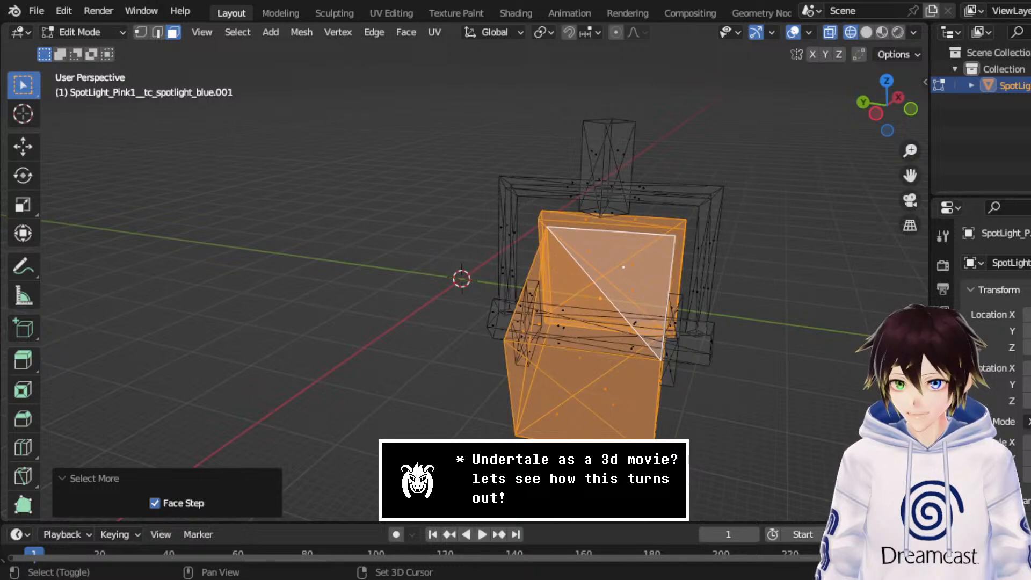
pyautogui.press('ctrl+KP_Add')
pyautogui.moveTo(537, 288); pyautogui.dragTo(576, 407, button='middle')
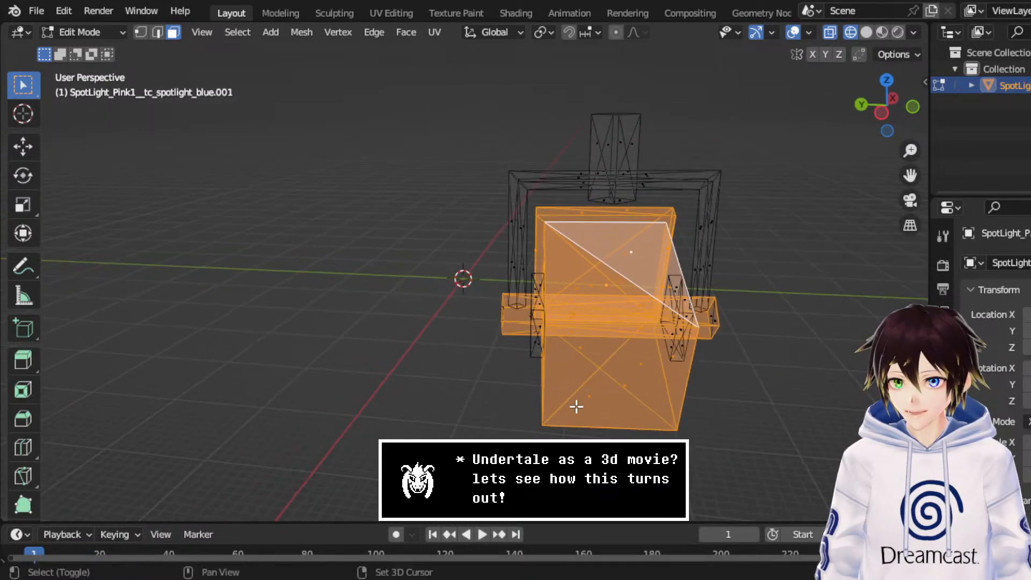
pyautogui.keyDown('shift'); pyautogui.moveTo(577, 407); pyautogui.dragTo(526, 269); pyautogui.keyUp('shift')
pyautogui.moveTo(588, 301); pyautogui.dragTo(569, 304, button='middle')
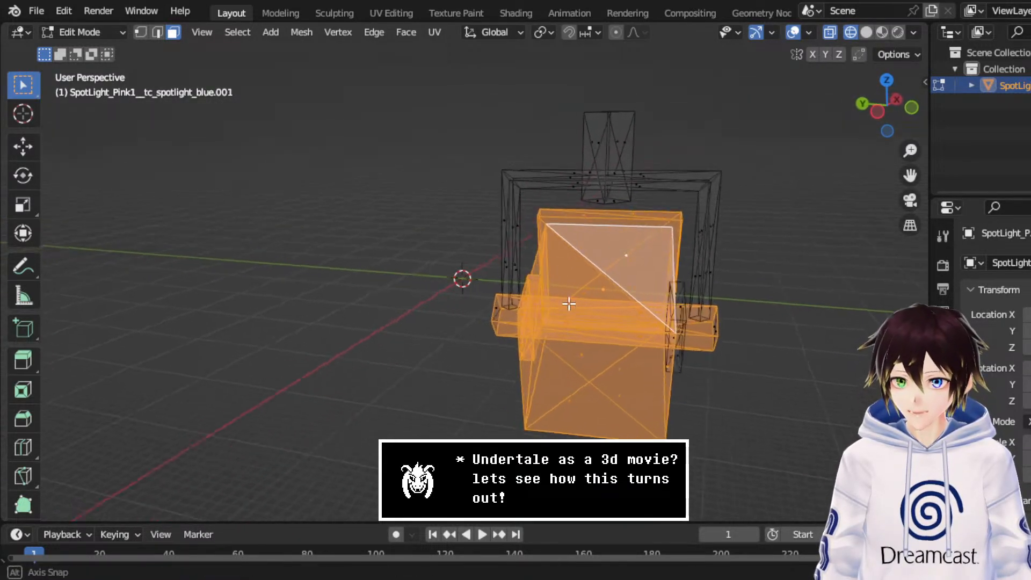
pyautogui.keyDown('shift'); pyautogui.moveTo(606, 269); pyautogui.dragTo(686, 395); pyautogui.keyUp('shift')
pyautogui.moveTo(686, 395)
pyautogui.mouseDown(button='middle')
pyautogui.moveTo(652, 359)
pyautogui.moveTo(700, 375)
pyautogui.mouseUp(button='middle')
pyautogui.keyDown('shift'); pyautogui.moveTo(700, 376); pyautogui.dragTo(672, 344); pyautogui.keyUp('shift')
pyautogui.moveTo(564, 361)
pyautogui.mouseDown(button='middle')
pyautogui.moveTo(605, 349)
pyautogui.moveTo(605, 339)
pyautogui.mouseUp(button='middle')
pyautogui.keyDown('shift'); pyautogui.moveTo(495, 291); pyautogui.dragTo(517, 330); pyautogui.keyUp('shift')
pyautogui.moveTo(517, 330); pyautogui.dragTo(470, 328, button='middle')
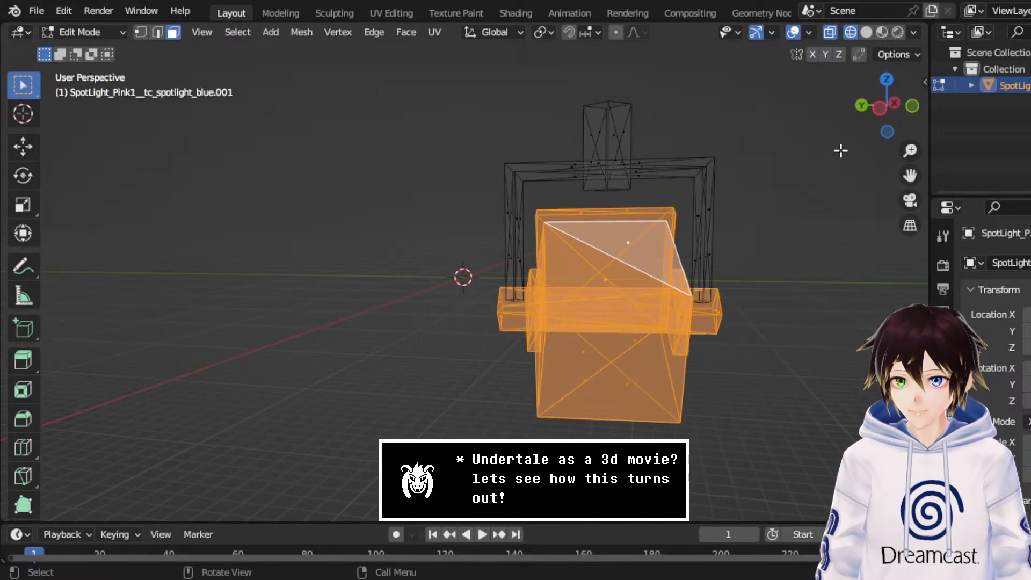
# Step: Return to Object Mode and set the whole spotlight's origin to its geometry
pyautogui.click(912, 104)
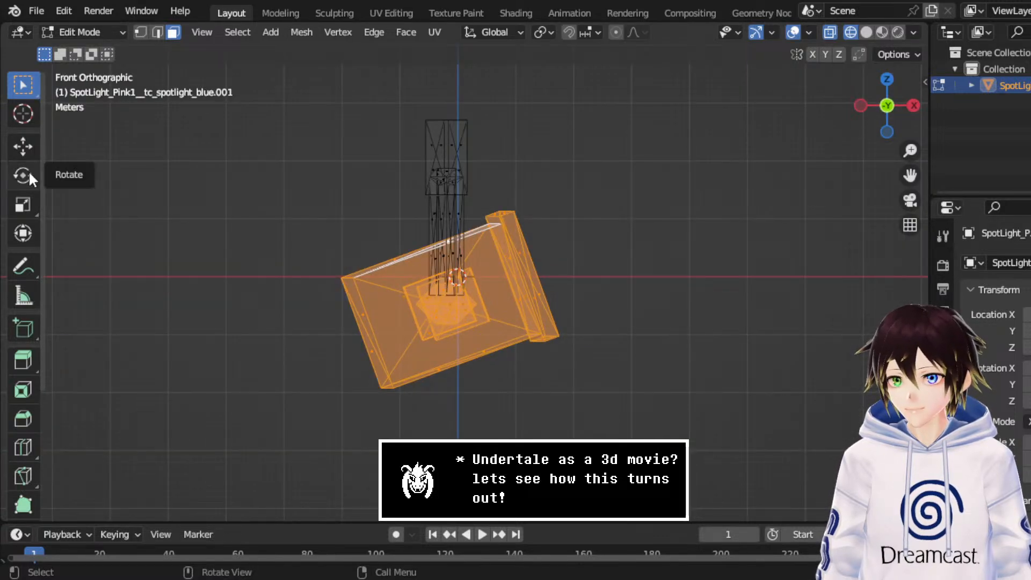
pyautogui.click(86, 32)
pyautogui.click(110, 50)
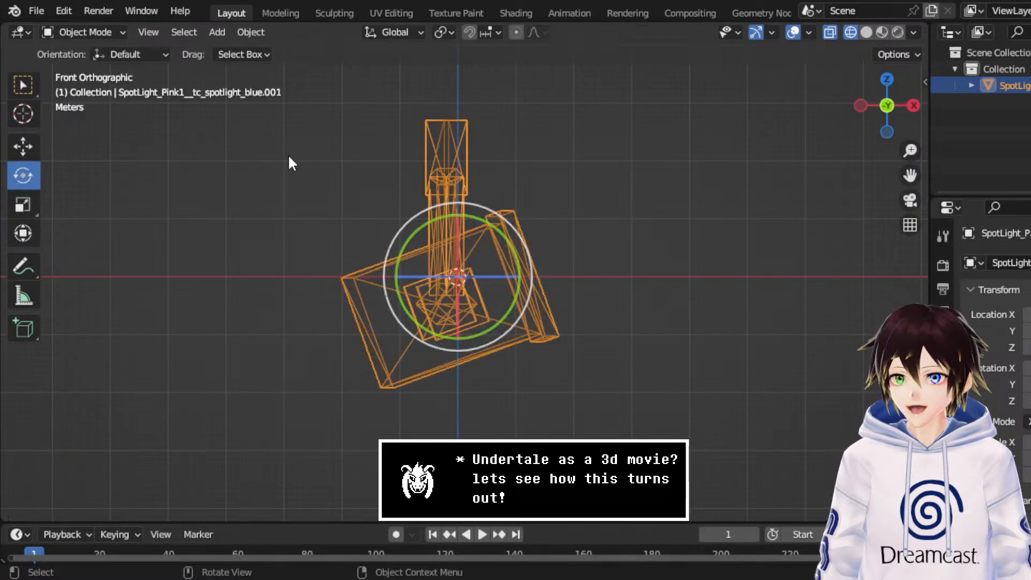
pyautogui.rightClick(510, 192)
pyautogui.moveTo(502, 188)
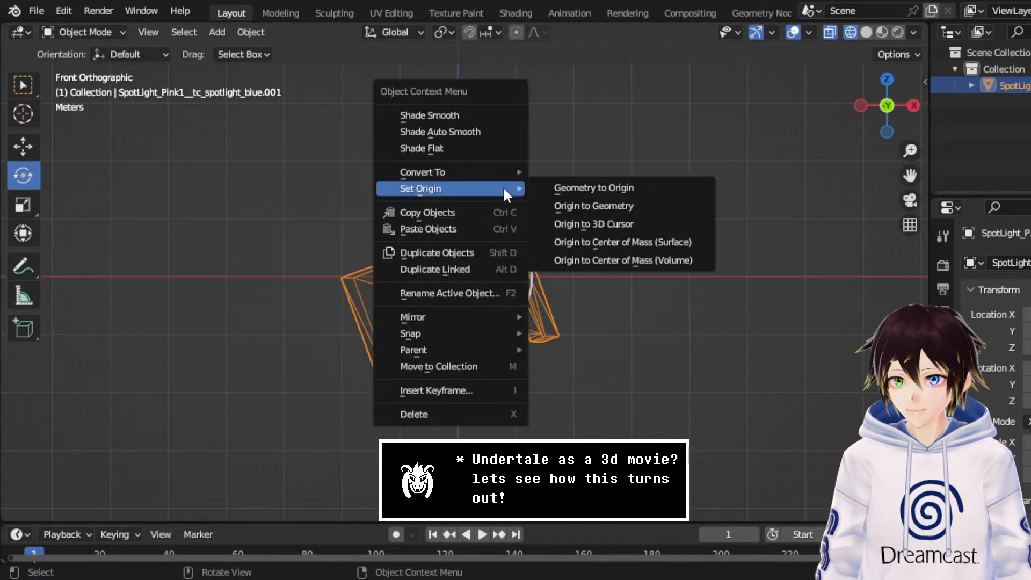
pyautogui.click(570, 206)
pyautogui.click(888, 80)
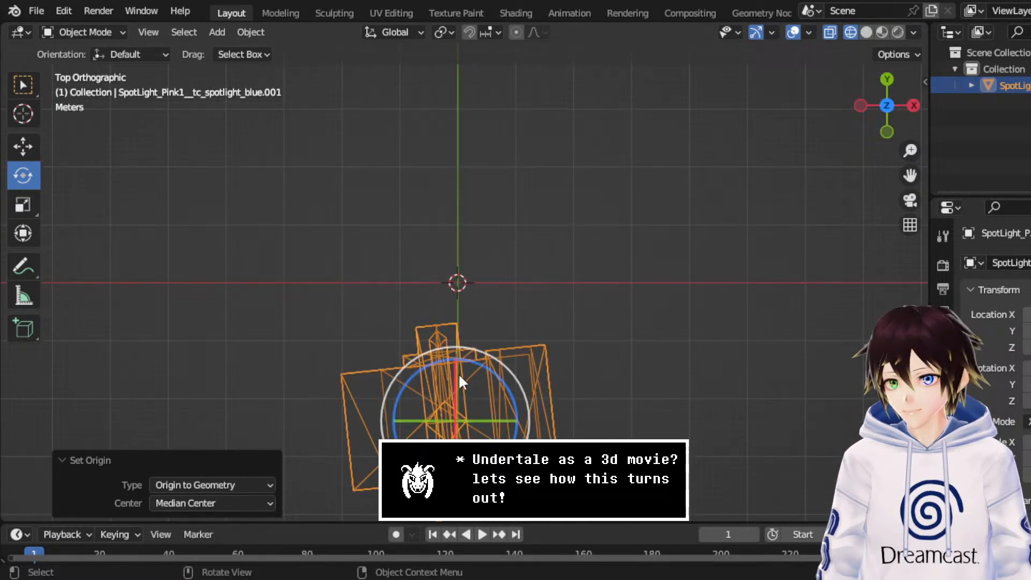
# Step: Rotate the spotlight about 6° in the top view and move it about 1.85 m along X and 23.9 m along Y
pyautogui.moveTo(482, 348); pyautogui.dragTo(492, 351)
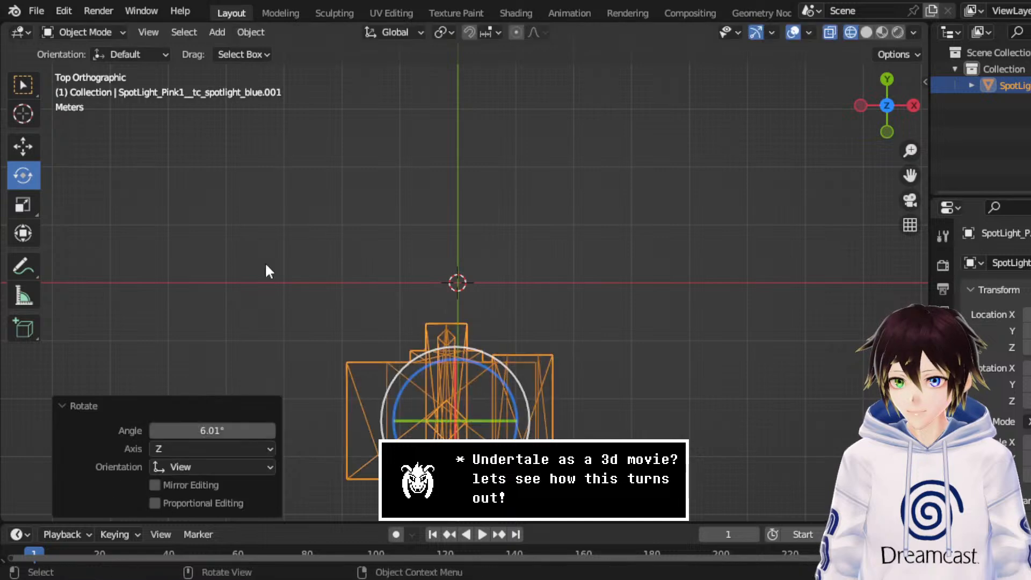
pyautogui.click(19, 135)
pyautogui.moveTo(502, 420); pyautogui.dragTo(513, 420)
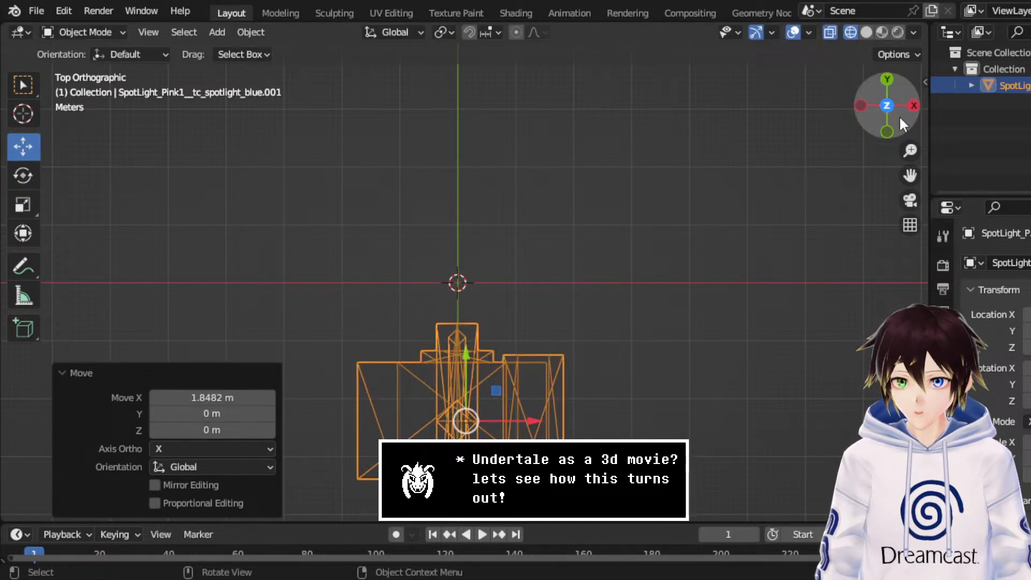
pyautogui.click(914, 106)
pyautogui.moveTo(386, 266); pyautogui.dragTo(525, 263)
# Step: Rotate the spotlight's selected lamp housing 45° clockwise in the front view in Edit Mode, then return to Object Mode
pyautogui.moveTo(472, 246); pyautogui.dragTo(498, 203, button='middle')
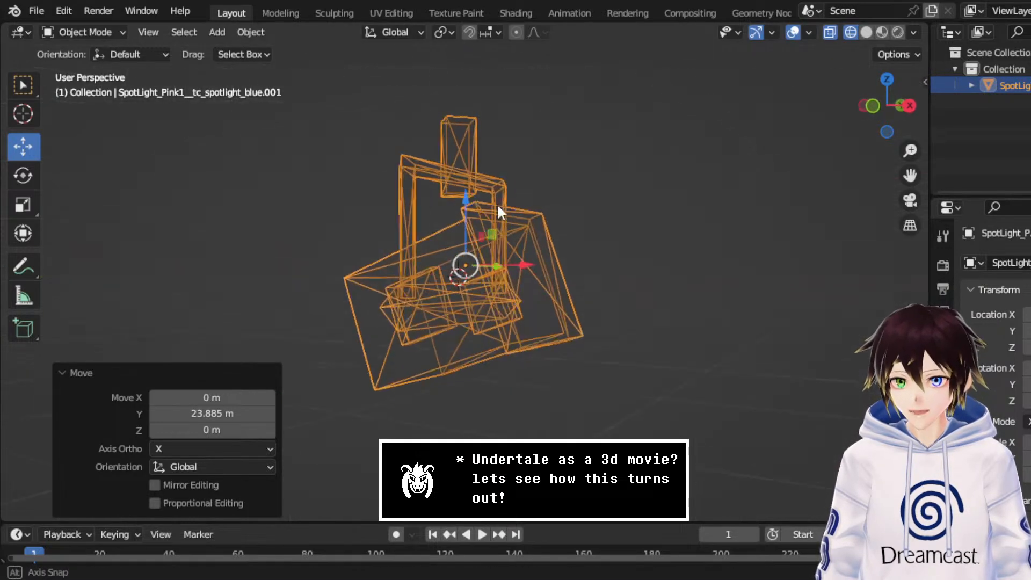
pyautogui.click(85, 32)
pyautogui.click(90, 65)
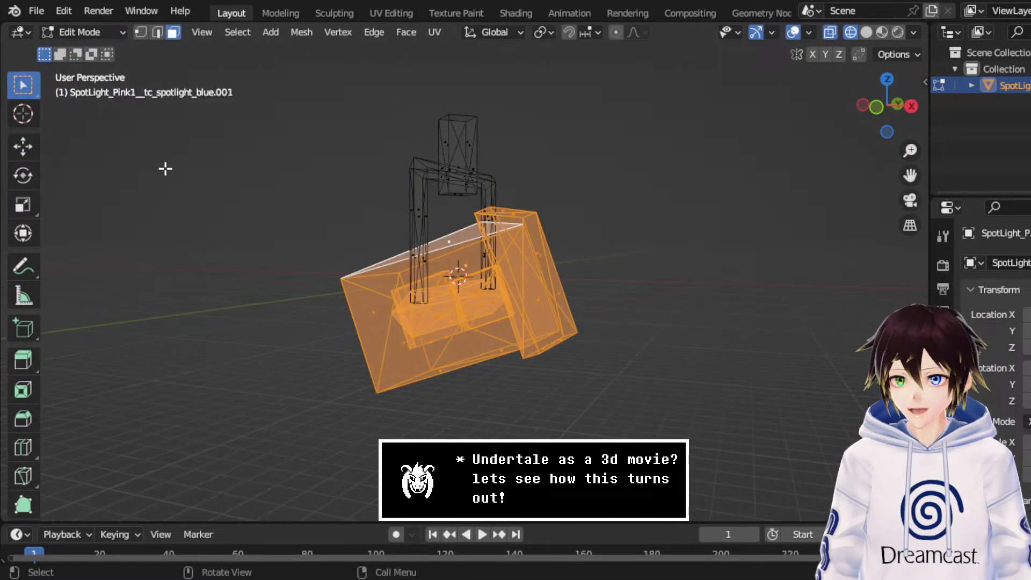
pyautogui.click(22, 175)
pyautogui.click(880, 106)
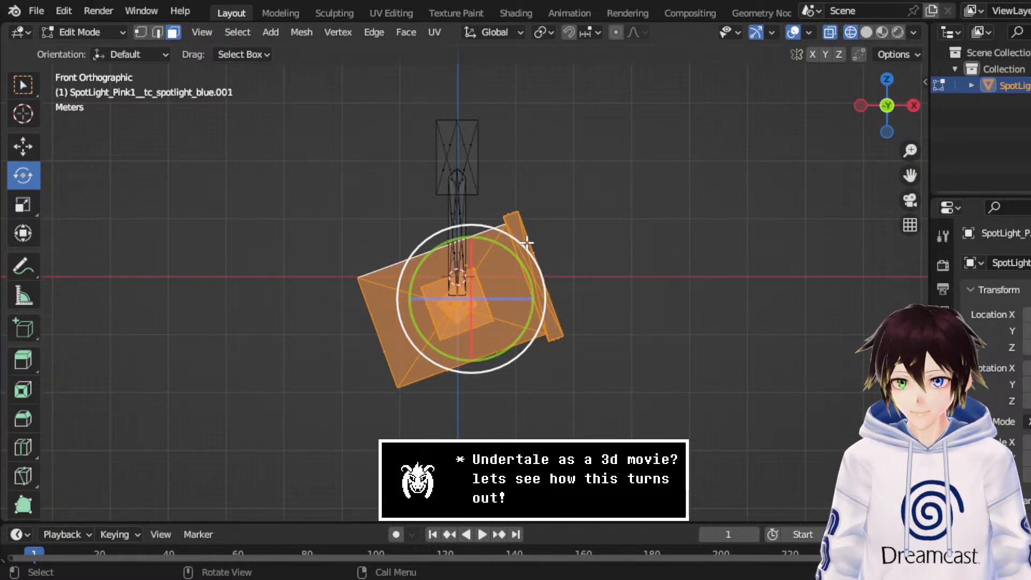
pyautogui.moveTo(526, 243); pyautogui.dragTo(572, 297)
pyautogui.click(87, 35)
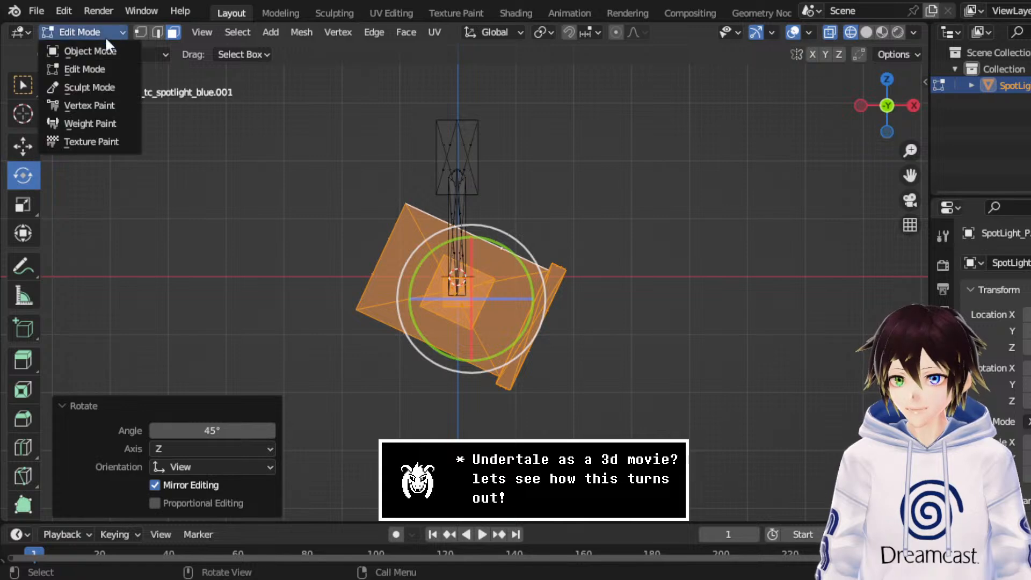
pyautogui.click(92, 51)
# Step: Display the spotlight with Material Preview shading and view its lens from the front
pyautogui.moveTo(138, 104); pyautogui.dragTo(518, 220, button='middle')
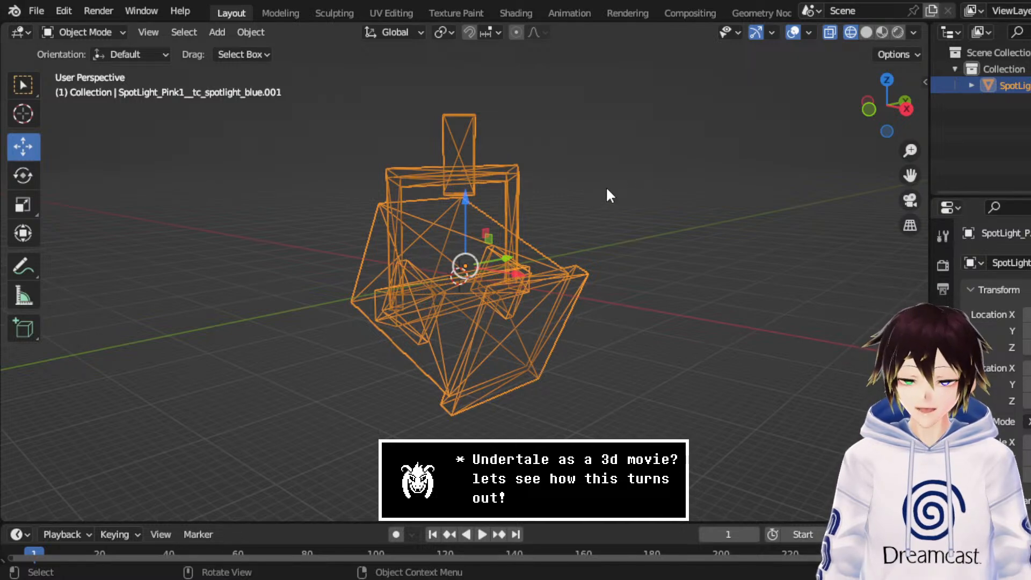
pyautogui.moveTo(607, 188); pyautogui.dragTo(569, 185, button='middle')
pyautogui.click(862, 32)
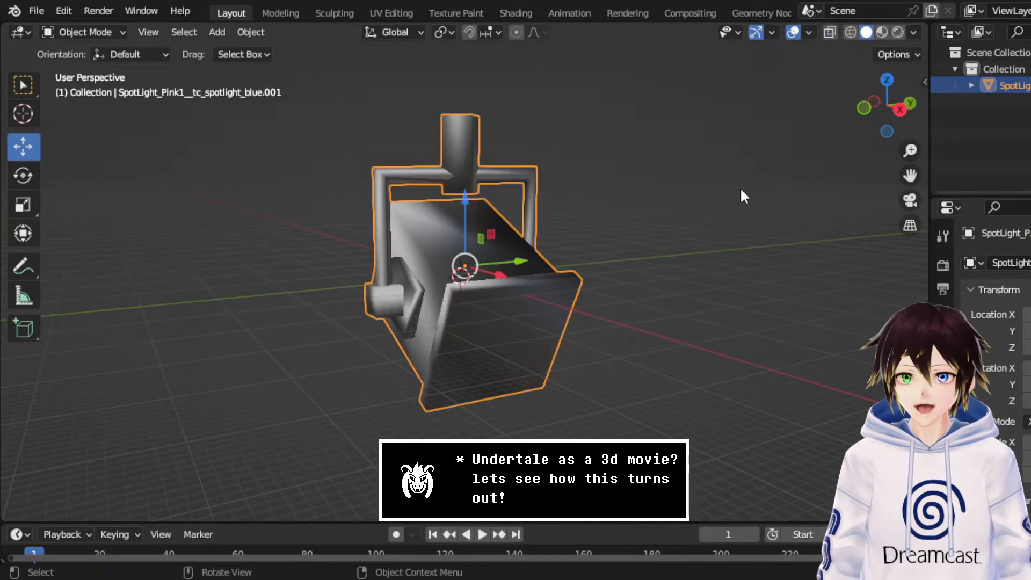
pyautogui.click(881, 33)
pyautogui.moveTo(610, 216); pyautogui.dragTo(333, 229, button='middle')
# Step: Examine the spotlight's mesh data and material settings, including the images available for its base color texture
pyautogui.scroll(-2, 944, 483)
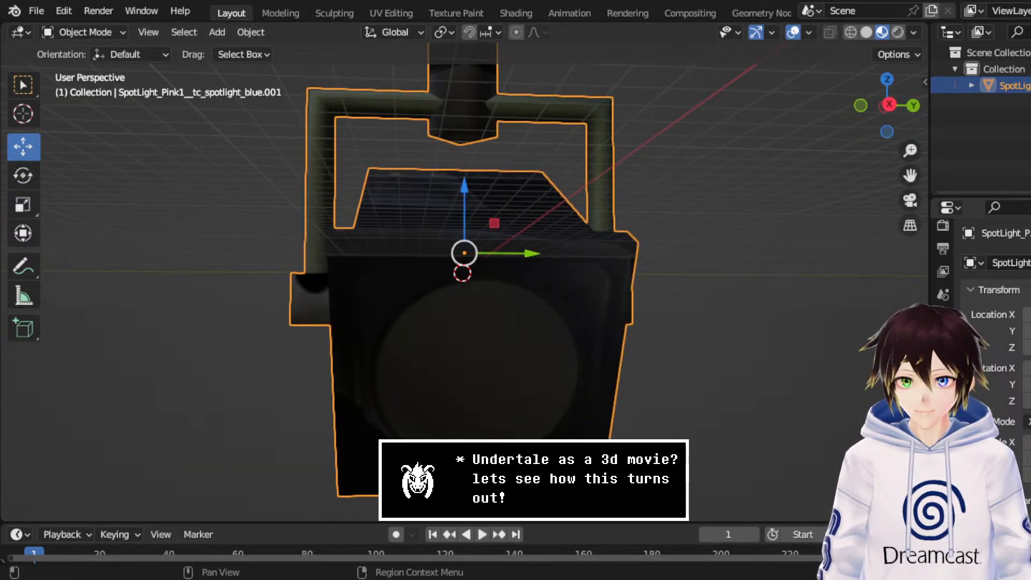
pyautogui.click(943, 512)
pyautogui.click(943, 488)
pyautogui.scroll(-4, 1025, 459)
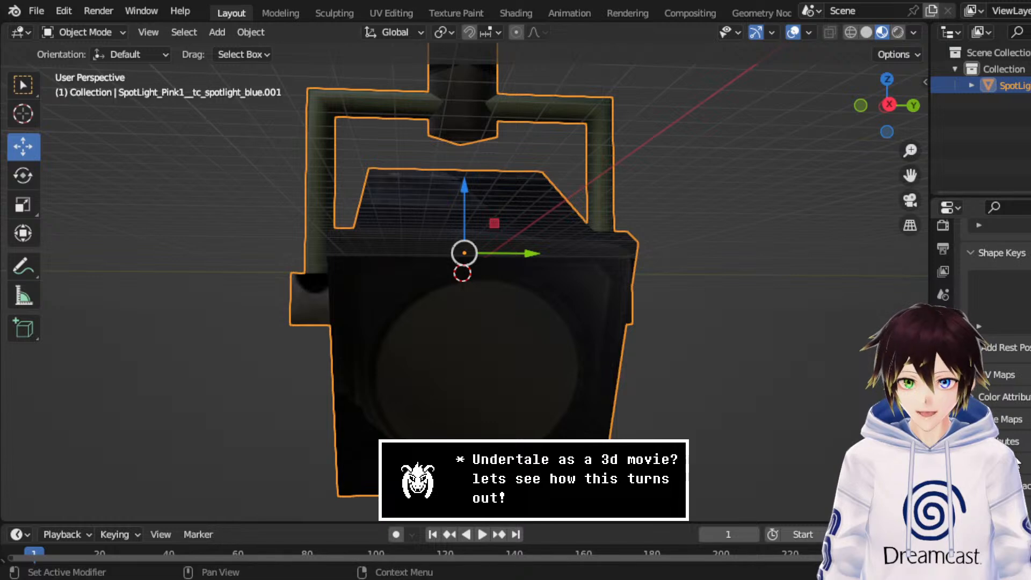
pyautogui.moveTo(551, 324); pyautogui.dragTo(613, 329, button='middle')
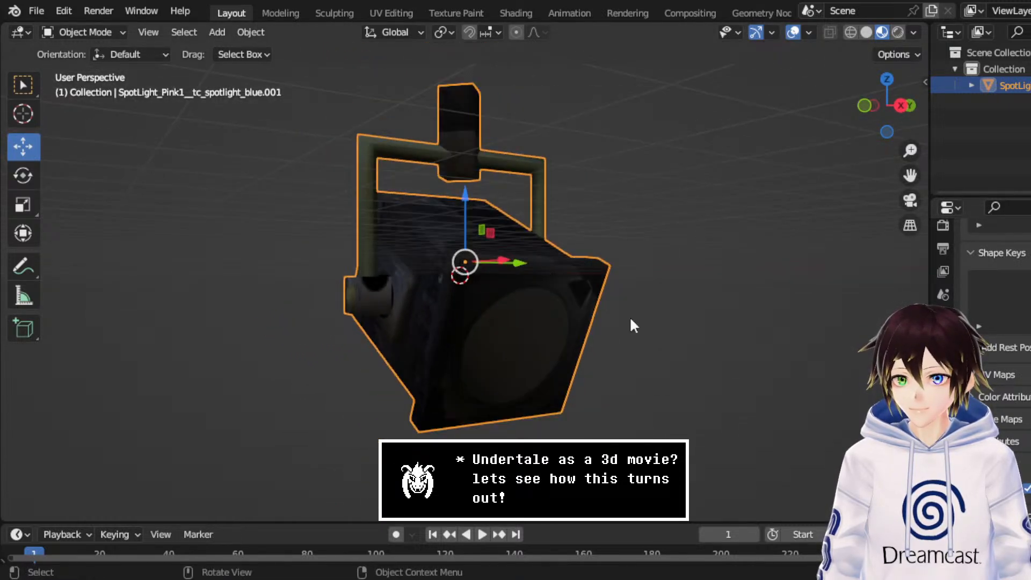
pyautogui.click(944, 512)
pyautogui.scroll(-4, 999, 457)
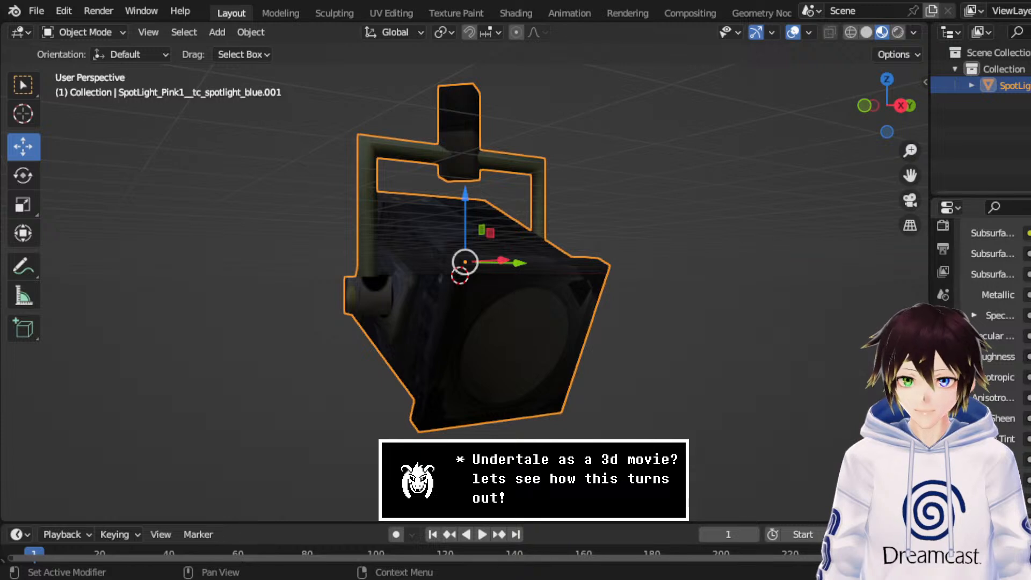
pyautogui.scroll(5, 1010, 383)
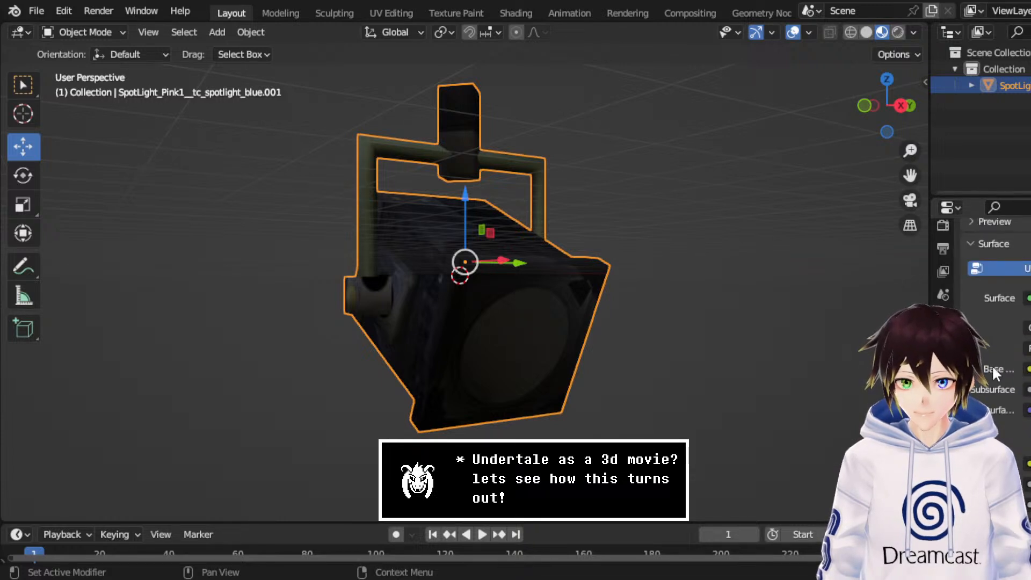
pyautogui.click(973, 369)
pyautogui.click(983, 389)
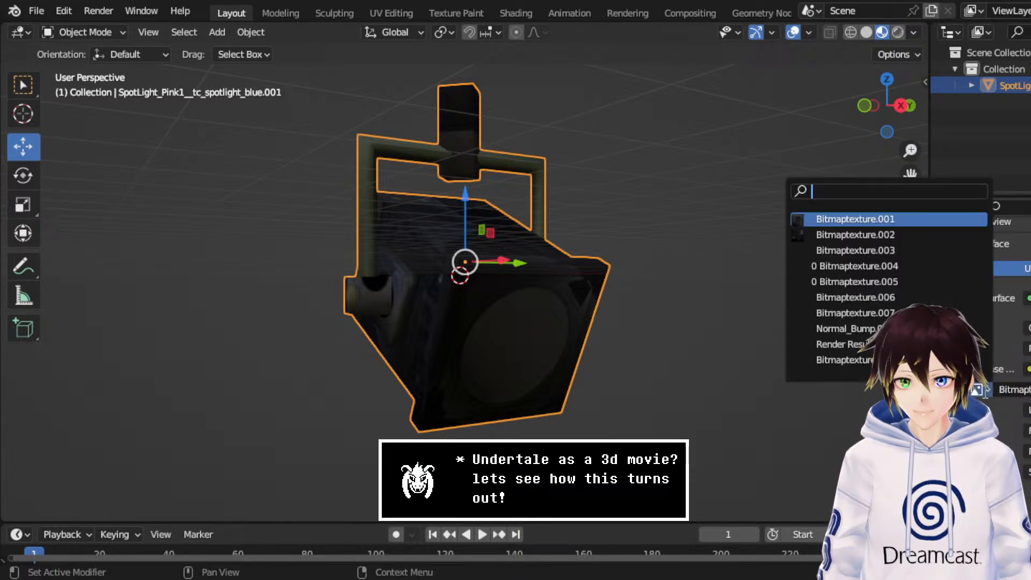
pyautogui.scroll(5, 1029, 270)
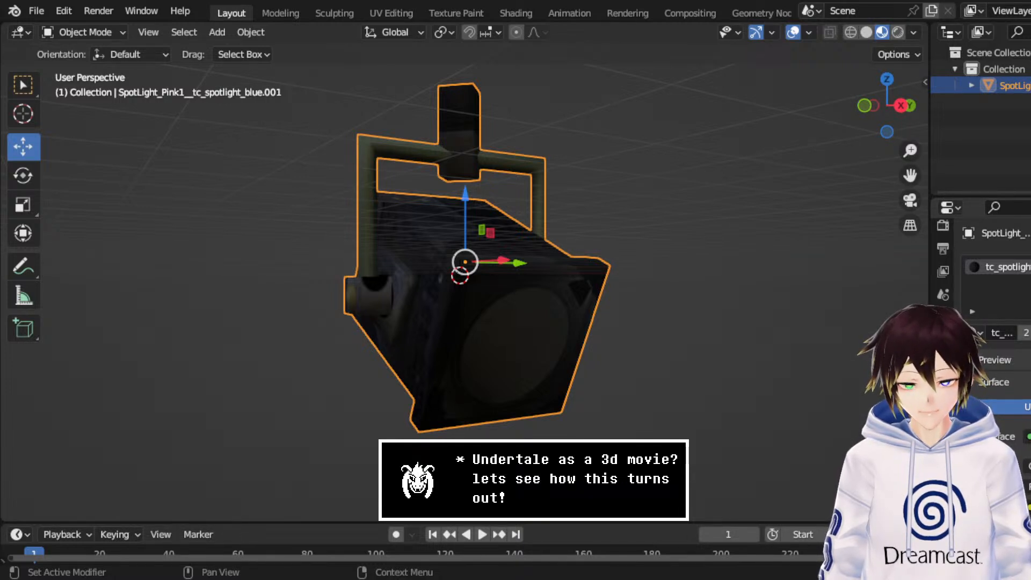
# Step: Replace the spotlight's material with a new one whose base color uses an Image Texture with Bitmaptexture.001
pyautogui.click(1030, 283)
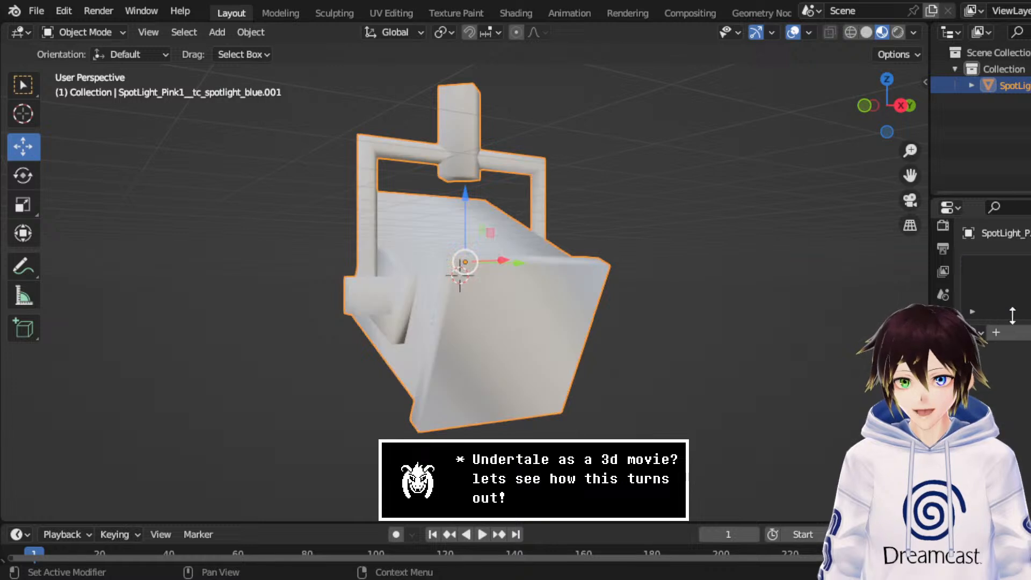
pyautogui.click(1014, 336)
pyautogui.click(1027, 490)
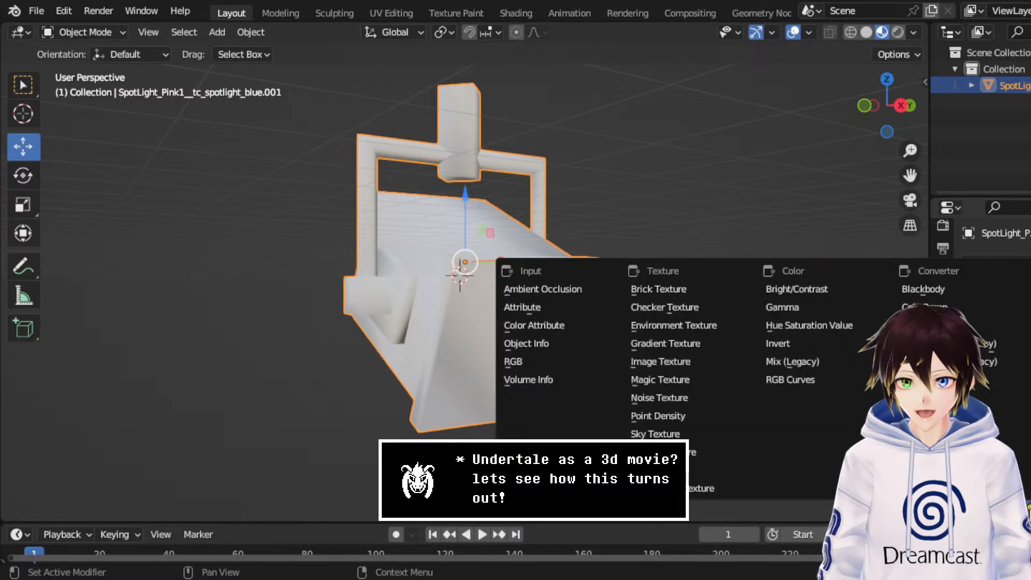
pyautogui.click(701, 368)
pyautogui.click(1018, 528)
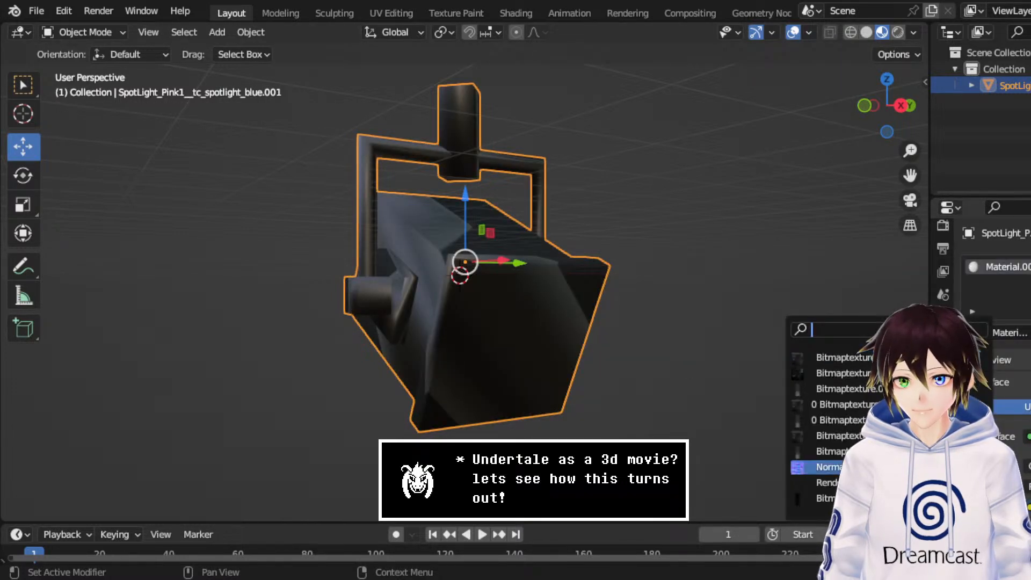
pyautogui.click(892, 359)
# Step: Select all the spotlight's faces in Edit Mode with wireframe shading and recalculate their normals to the outside
pyautogui.moveTo(700, 321)
pyautogui.mouseDown(button='middle')
pyautogui.moveTo(726, 329)
pyautogui.moveTo(710, 336)
pyautogui.mouseUp(button='middle')
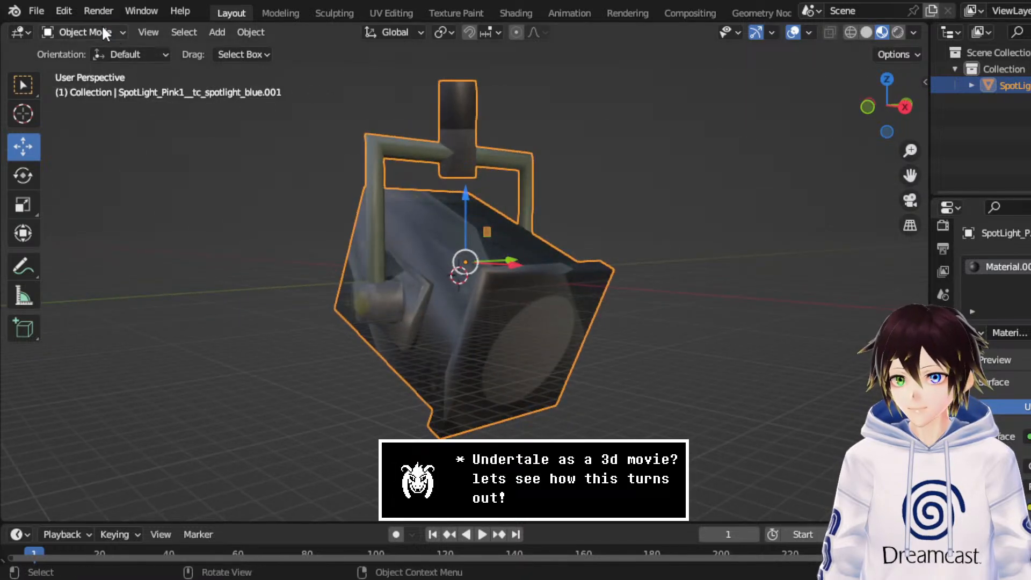
pyautogui.click(83, 32)
pyautogui.click(92, 72)
pyautogui.click(850, 32)
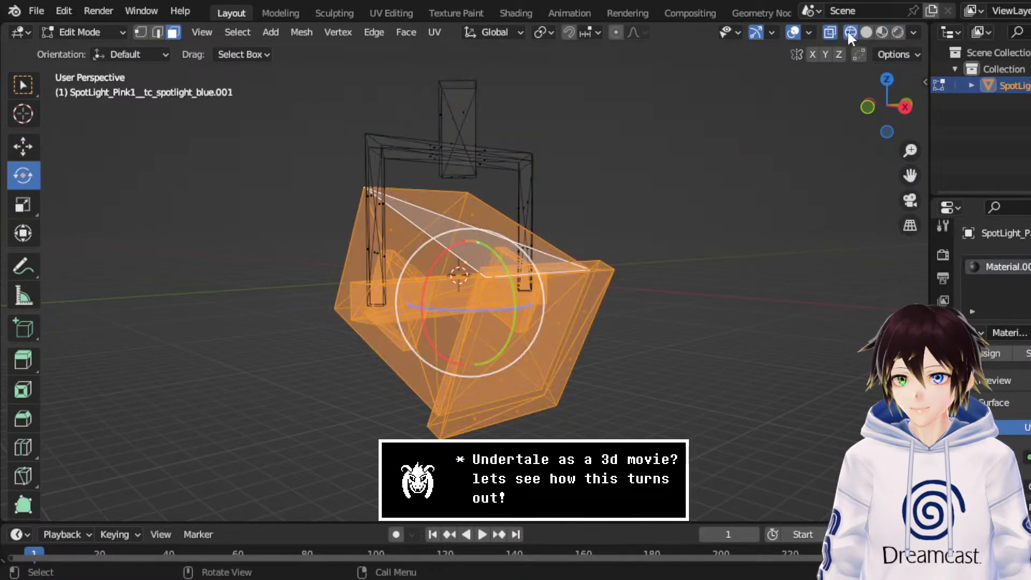
pyautogui.moveTo(687, 427); pyautogui.dragTo(129, 69)
pyautogui.rightClick(463, 224)
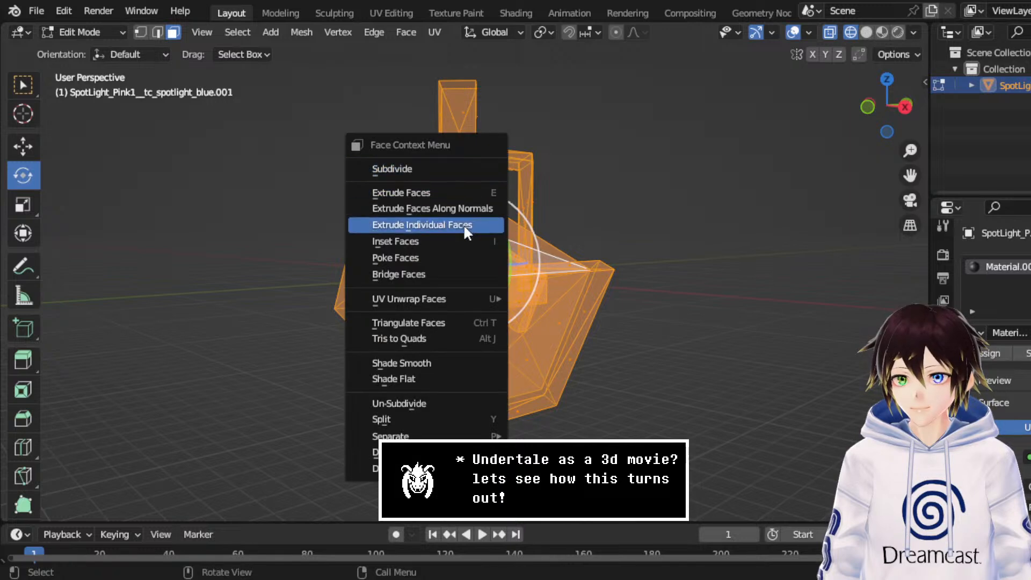
pyautogui.click(351, 31)
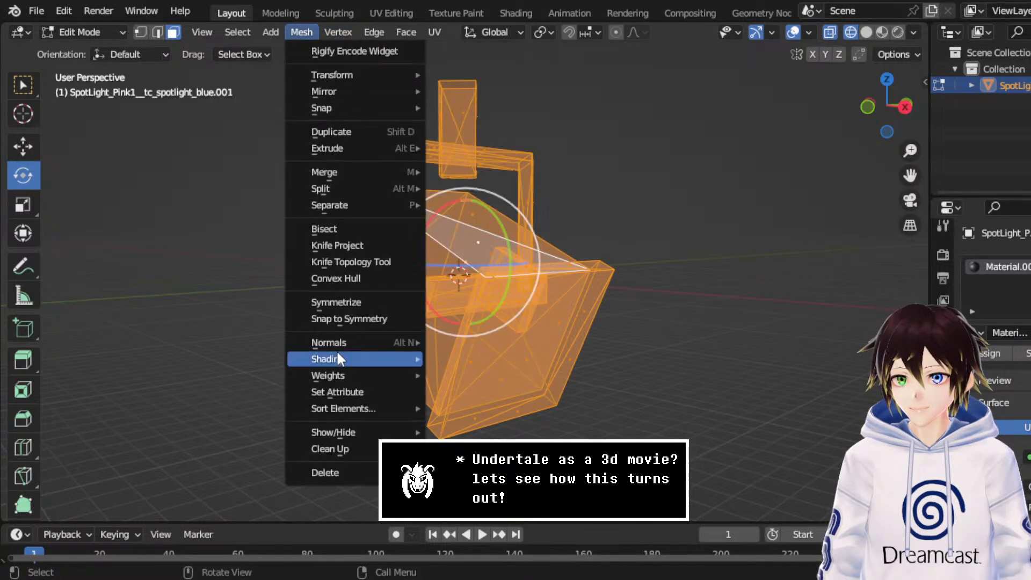
pyautogui.moveTo(364, 345)
pyautogui.click(520, 106)
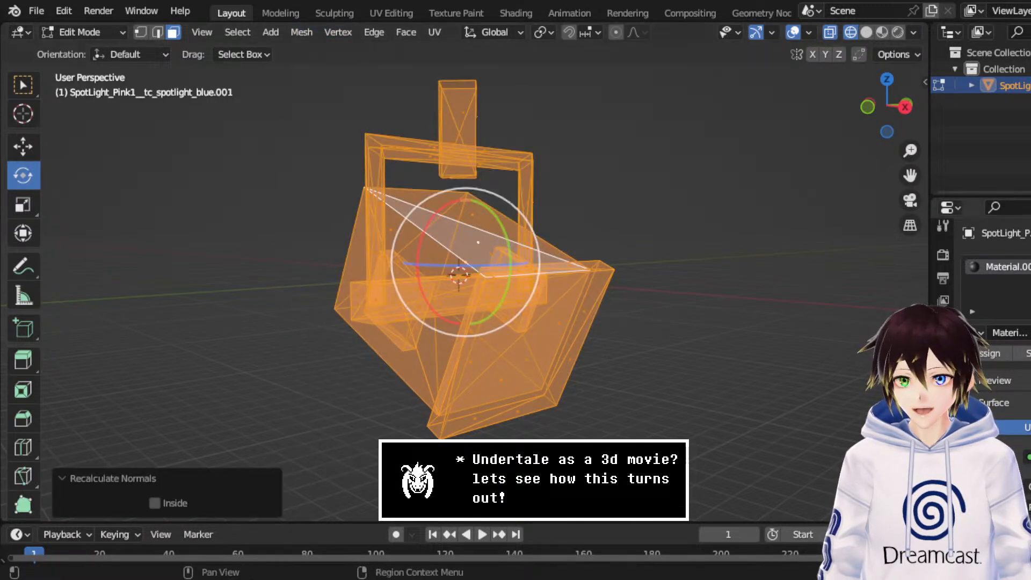
# Step: Clear the spotlight mesh's custom split normals data
pyautogui.scroll(-6, 994, 322)
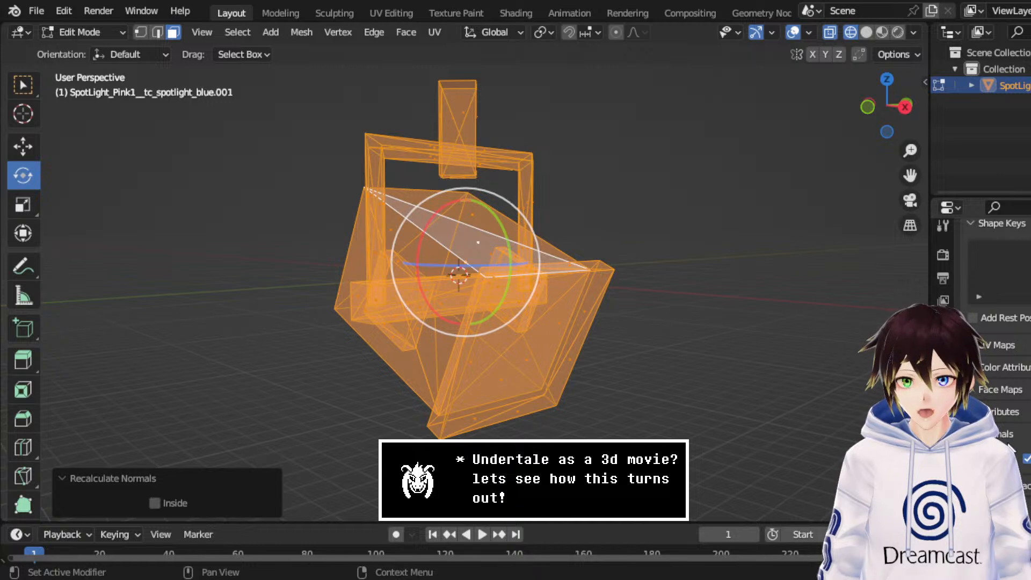
pyautogui.scroll(-6, 994, 322)
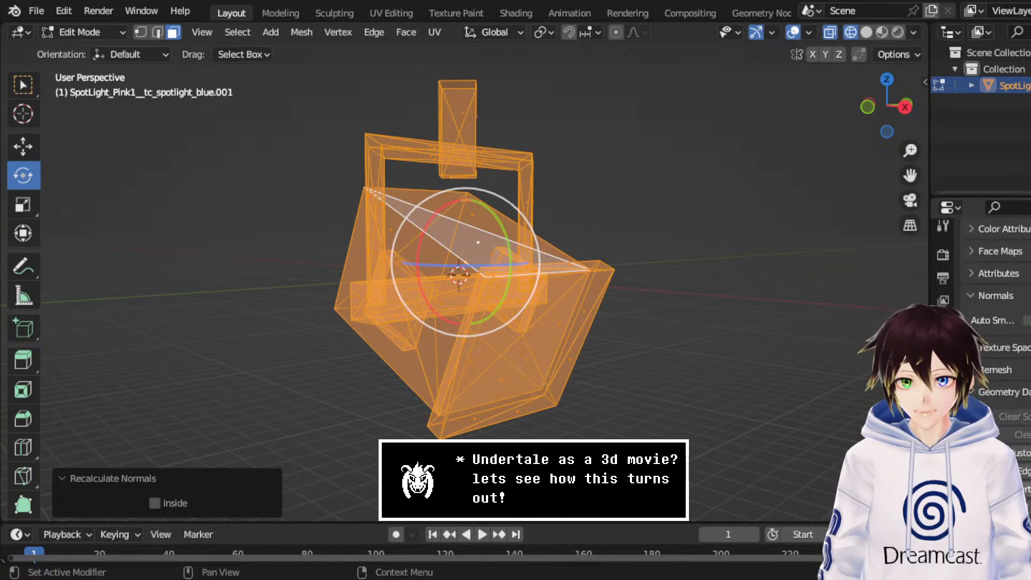
pyautogui.click(1017, 458)
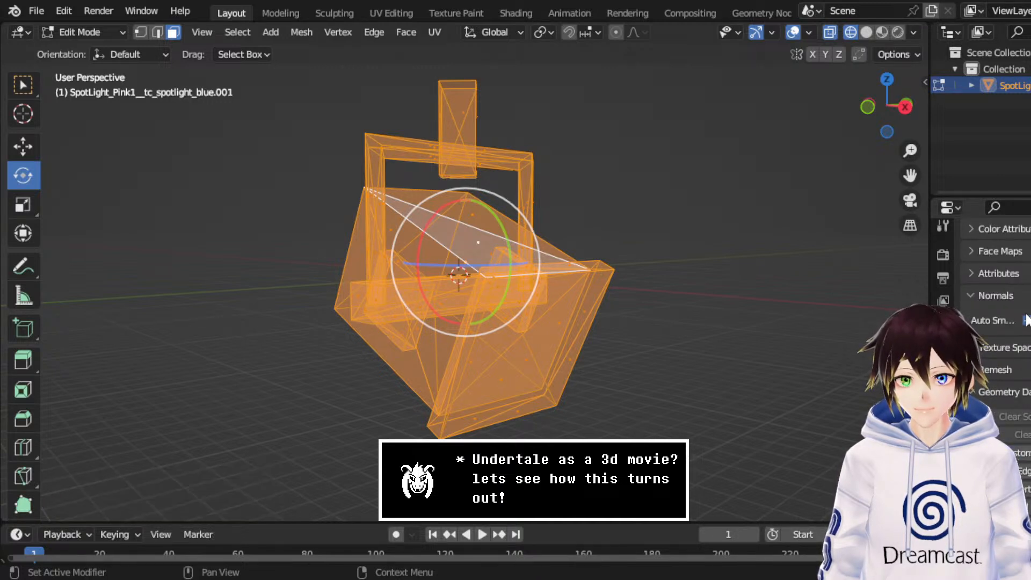
# Step: Hide the viewport overlays, return to Object Mode and inspect the spotlight from front and back in Material Preview shading
pyautogui.click(881, 33)
pyautogui.click(866, 32)
pyautogui.click(793, 32)
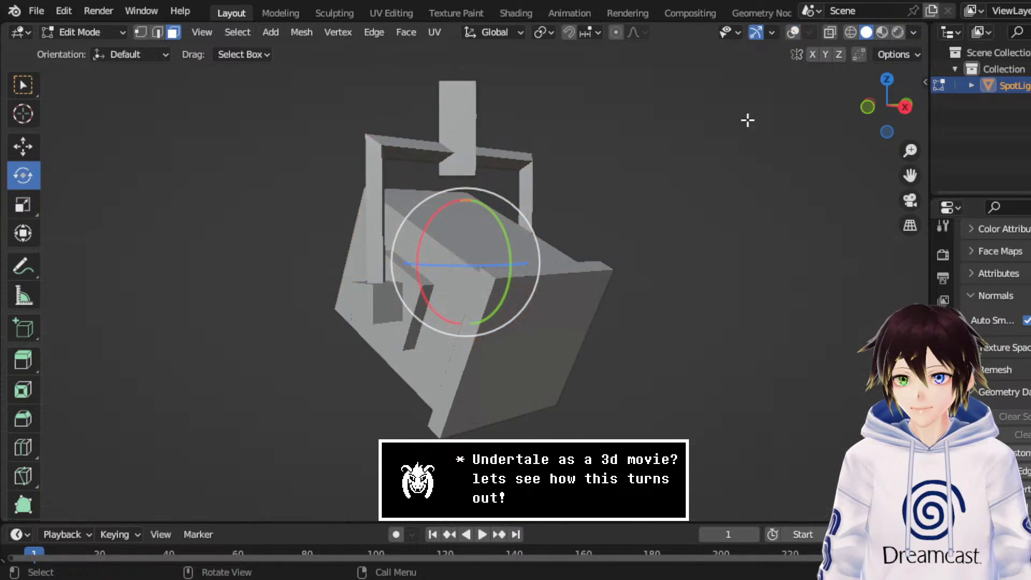
pyautogui.click(882, 33)
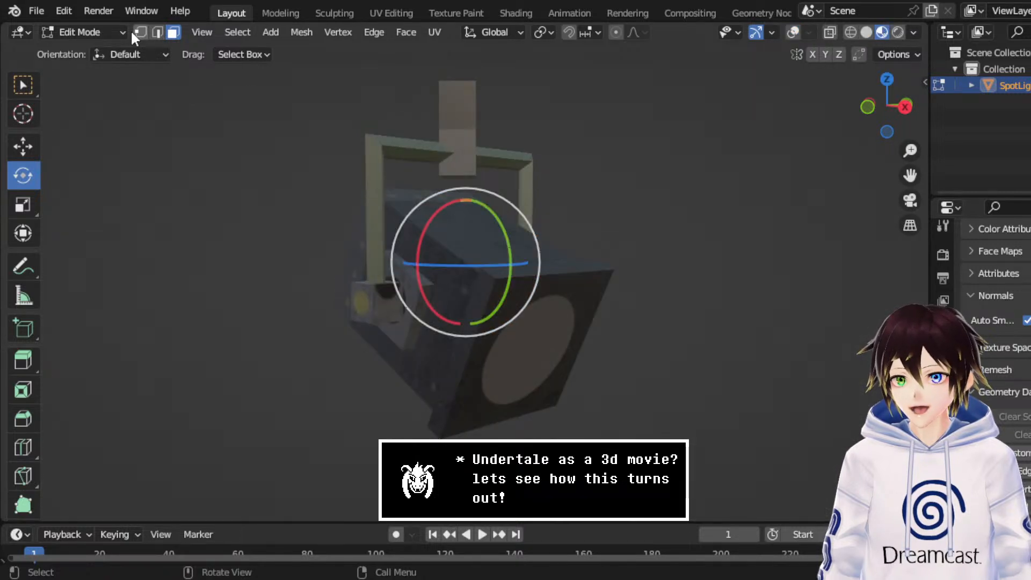
pyautogui.click(105, 32)
pyautogui.click(80, 51)
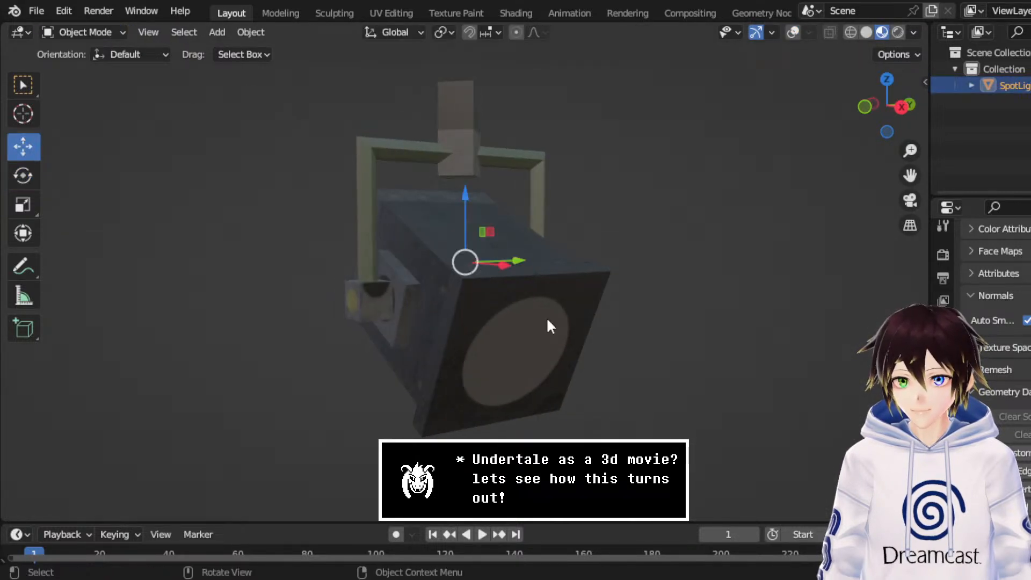
pyautogui.moveTo(546, 318); pyautogui.dragTo(556, 293, button='middle')
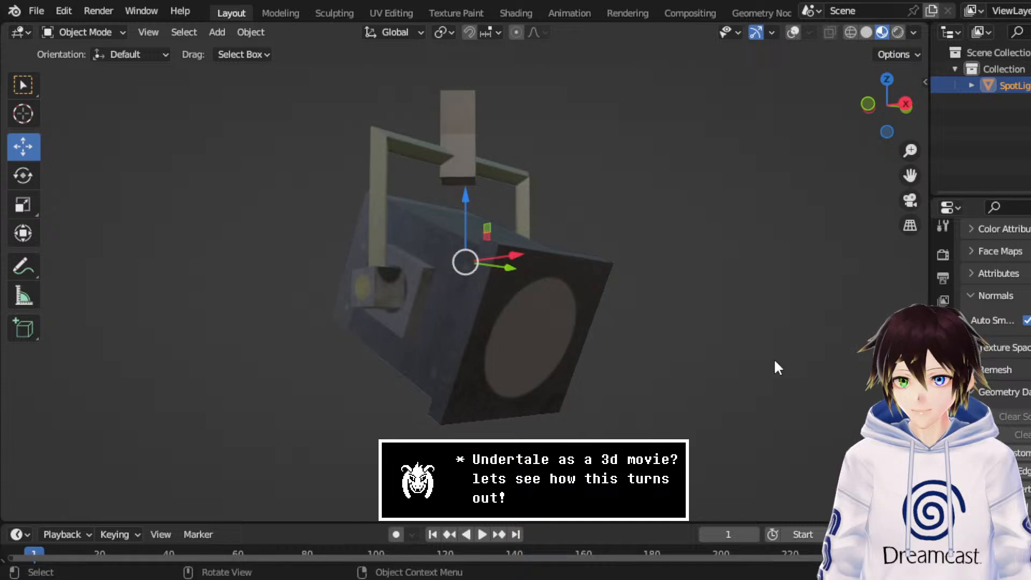
pyautogui.moveTo(536, 339); pyautogui.dragTo(734, 355, button='middle')
# Step: Start a new scene without saving the changes and delete its default objects
pyautogui.click(36, 11)
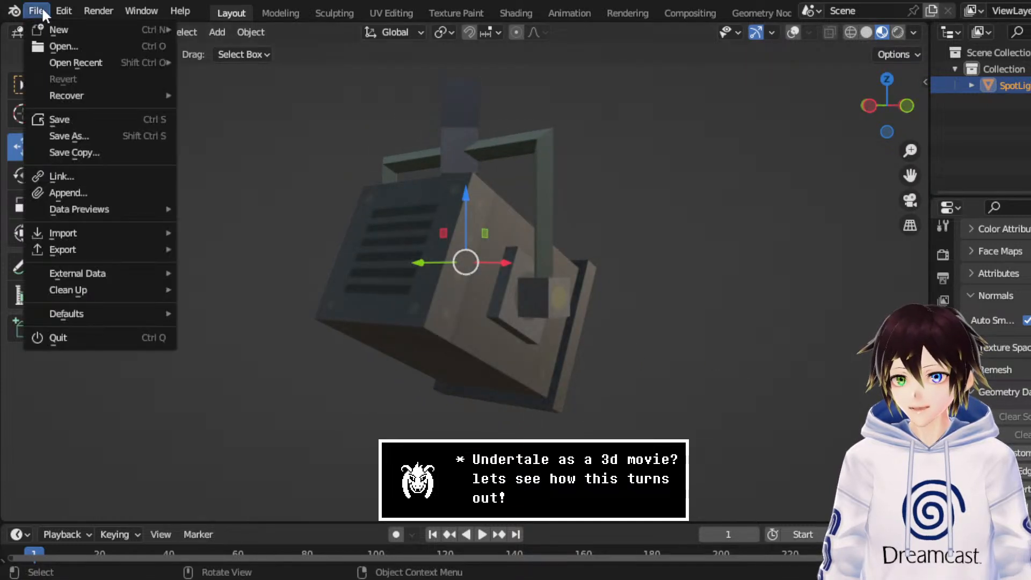
pyautogui.moveTo(44, 27)
pyautogui.click(236, 28)
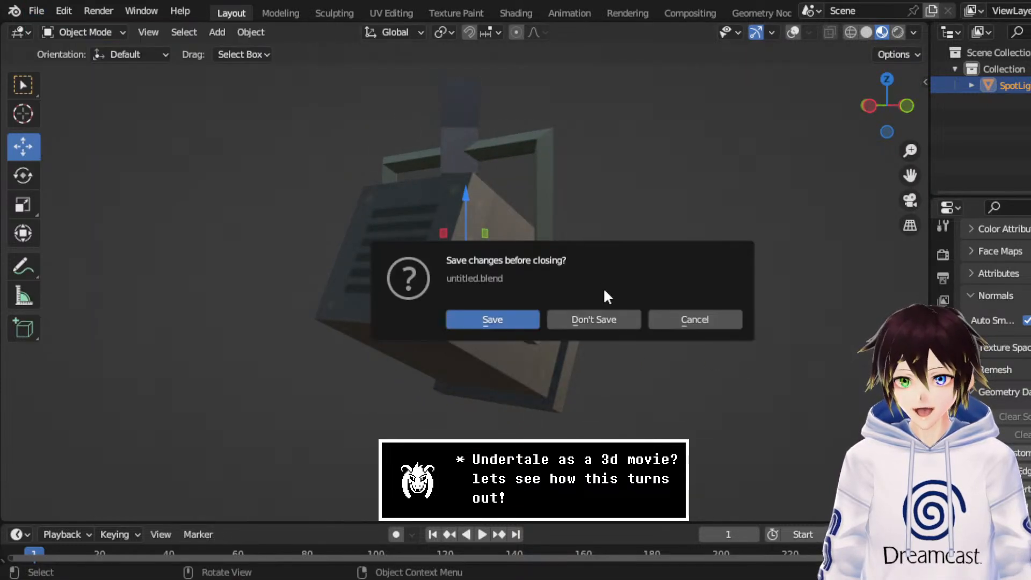
pyautogui.click(614, 322)
pyautogui.press('Delete')
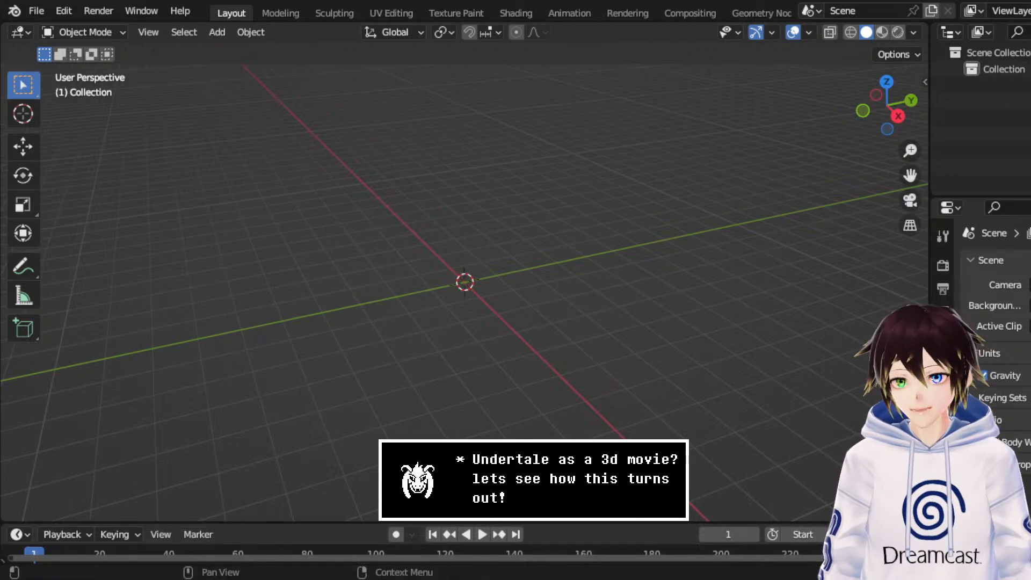
# Step: Import the spotlight's FBX model into the empty scene and display it in Material Preview shading
pyautogui.click(30, 10)
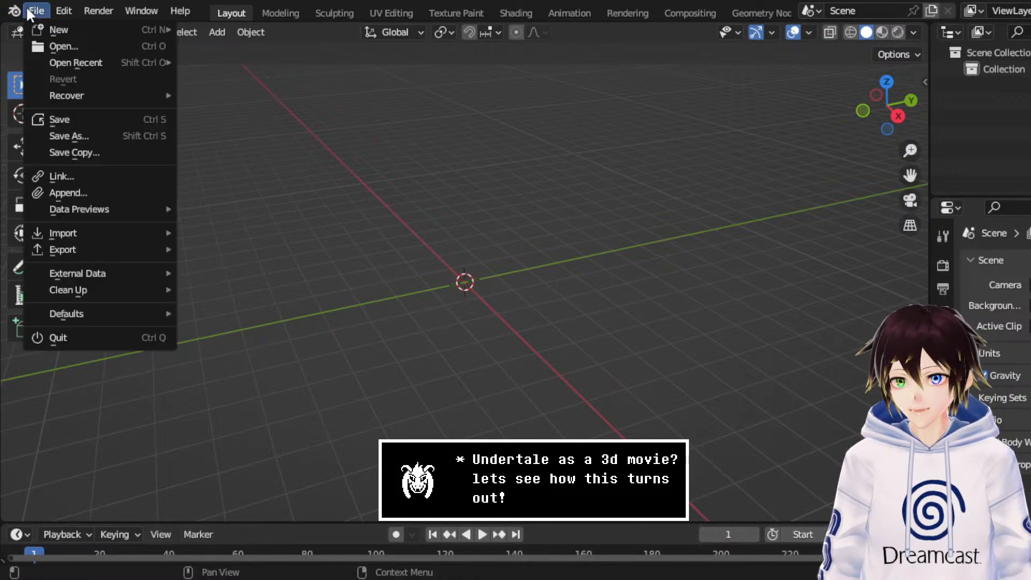
pyautogui.click(63, 48)
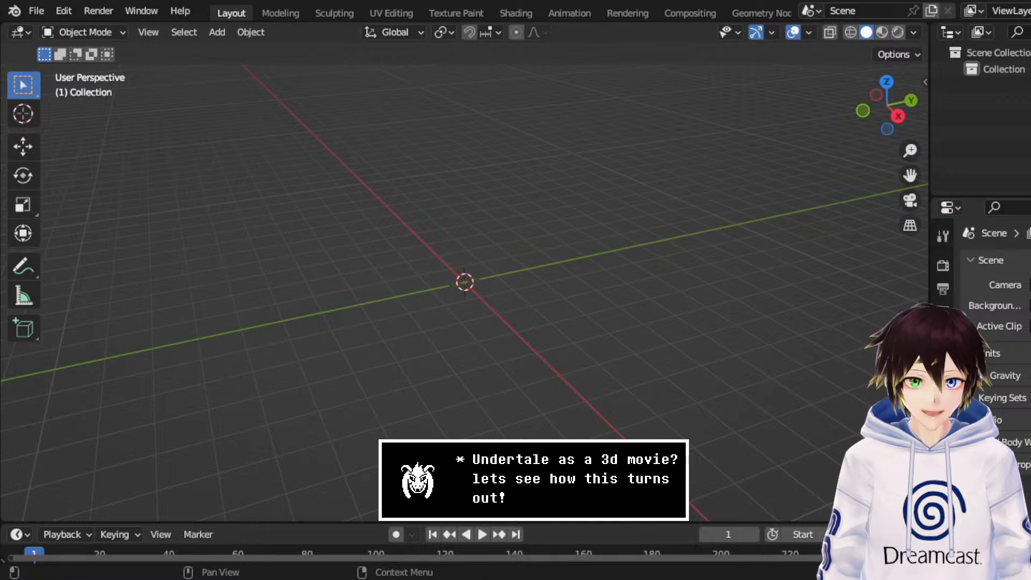
pyautogui.click(36, 10)
pyautogui.moveTo(106, 228)
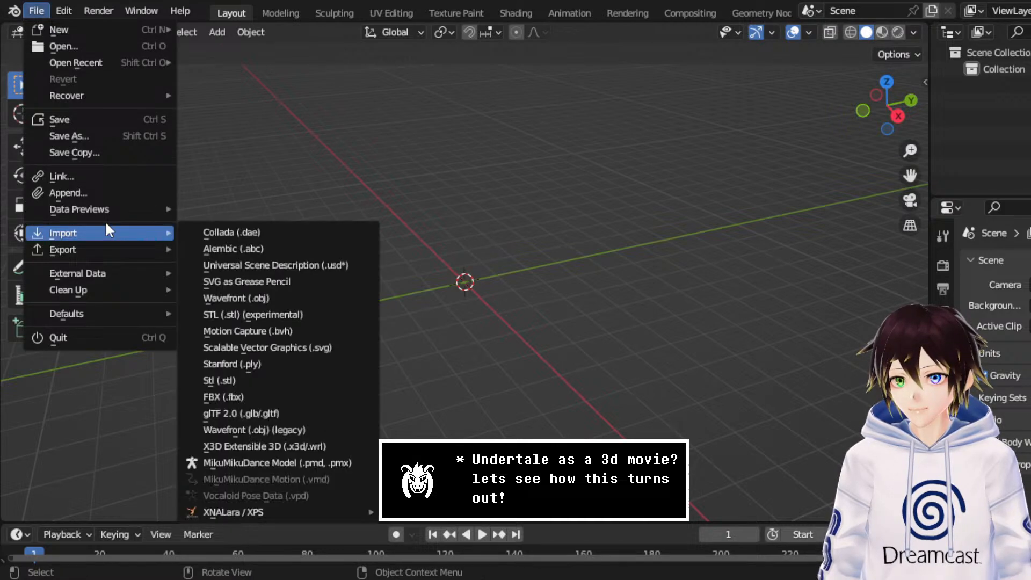
pyautogui.click(260, 399)
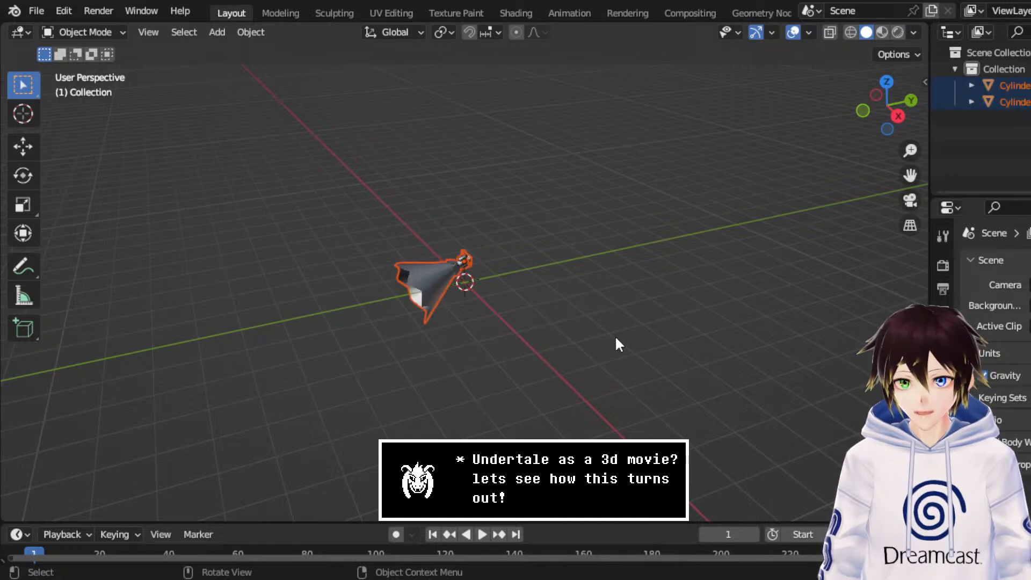
pyautogui.moveTo(466, 323); pyautogui.dragTo(493, 318, button='middle')
pyautogui.scroll(6, 493, 318)
pyautogui.click(882, 32)
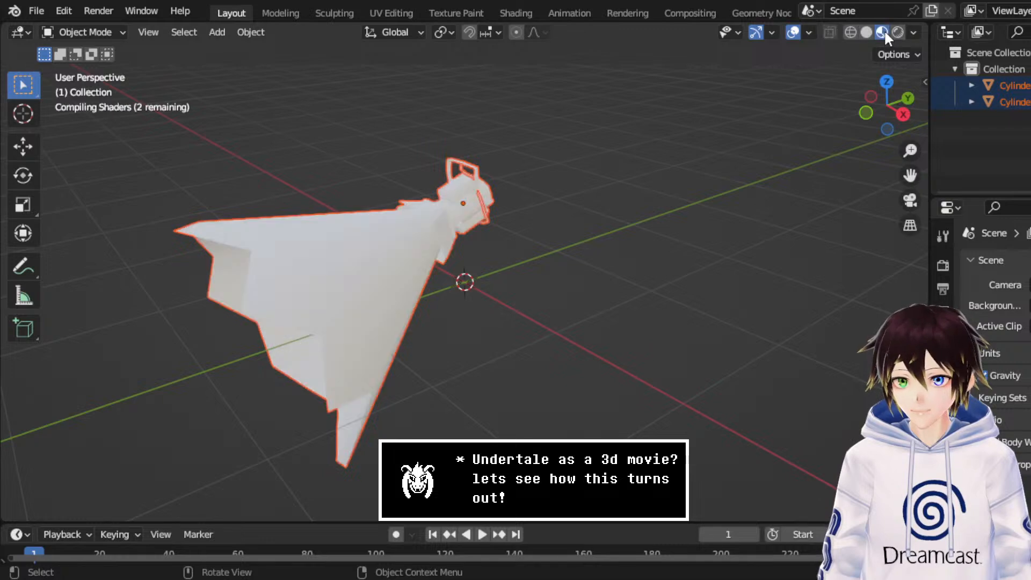
# Step: Delete all the light-beam cone faces from the spotlight mesh in Edit Mode and return to Object Mode
pyautogui.click(304, 273)
pyautogui.moveTo(304, 273); pyautogui.dragTo(333, 188, button='middle')
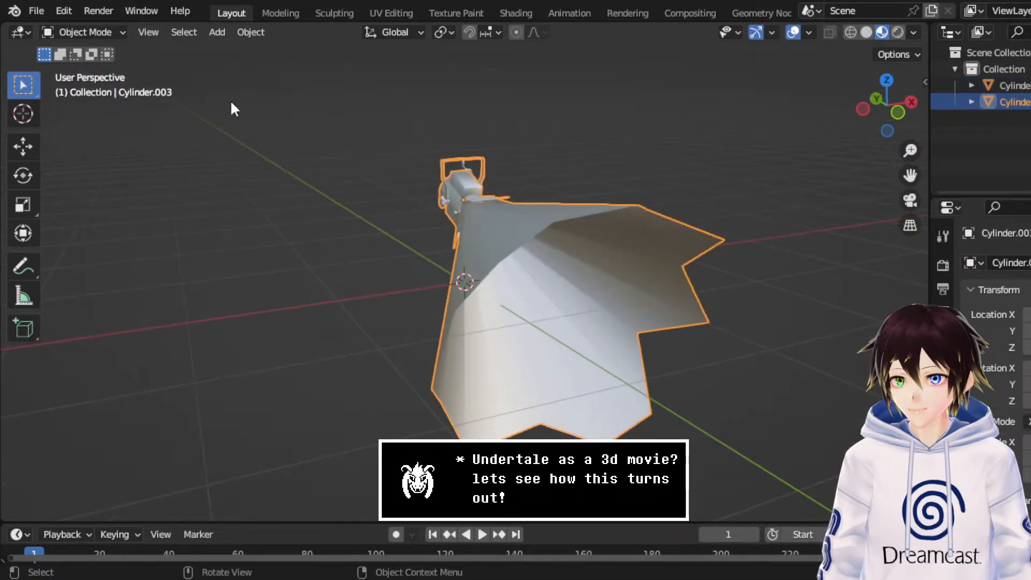
pyautogui.click(98, 32)
pyautogui.click(93, 69)
pyautogui.moveTo(148, 99); pyautogui.dragTo(587, 247, button='middle')
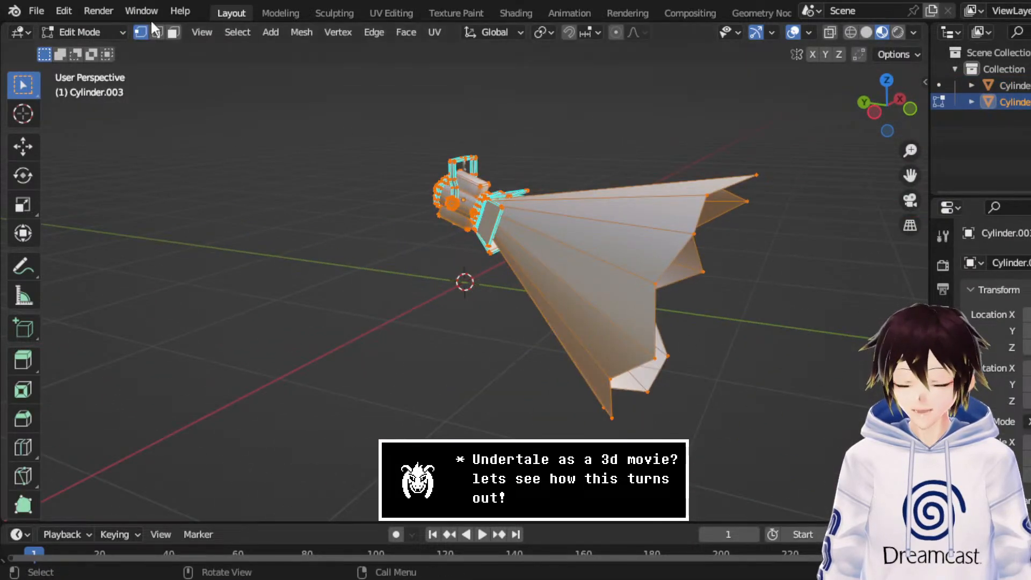
pyautogui.click(173, 32)
pyautogui.click(653, 275)
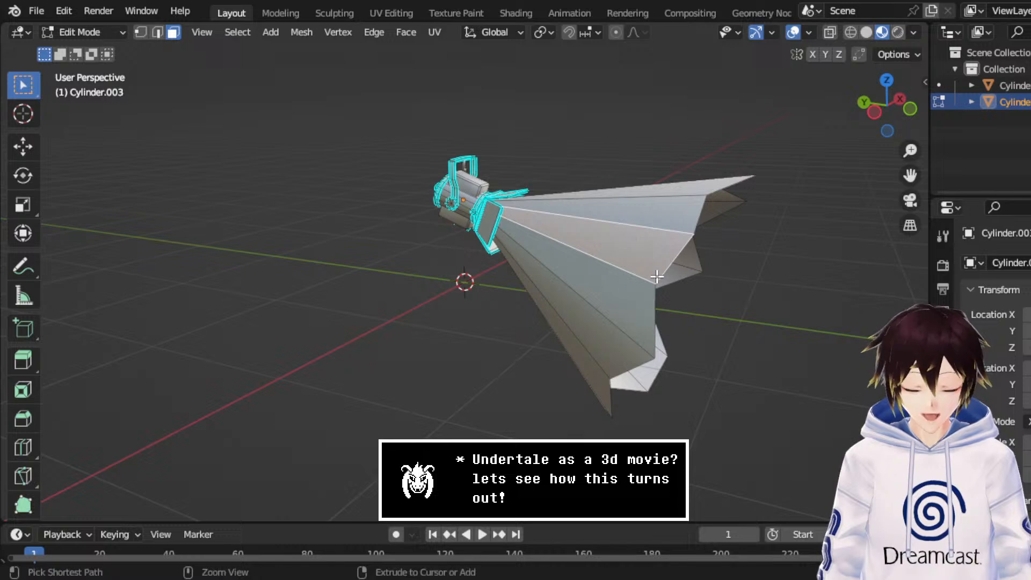
pyautogui.press('ctrl+KP_Add')
pyautogui.press('ctrl+KP_Add')
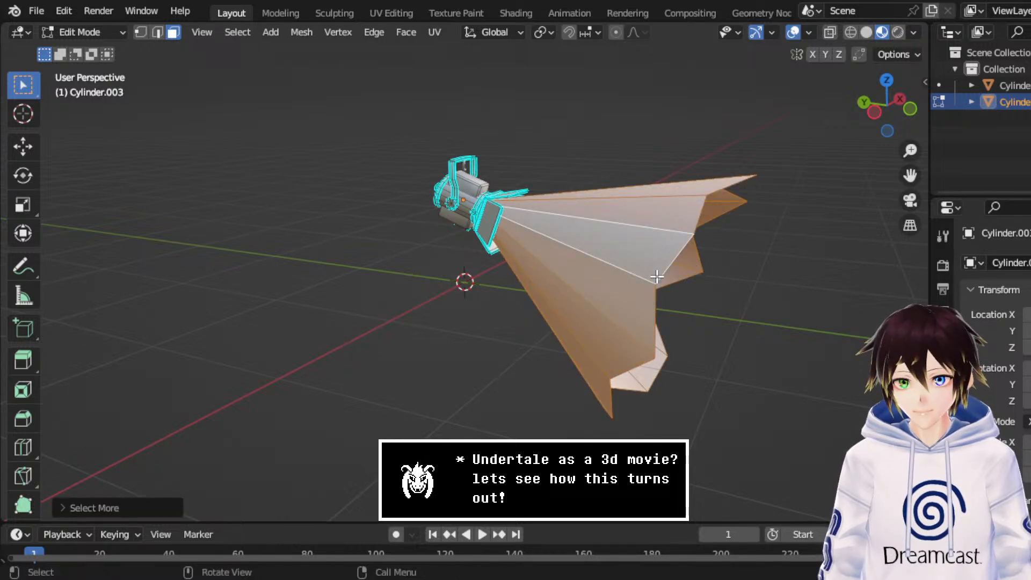
pyautogui.moveTo(564, 285); pyautogui.dragTo(606, 278, button='middle')
pyautogui.press('x')
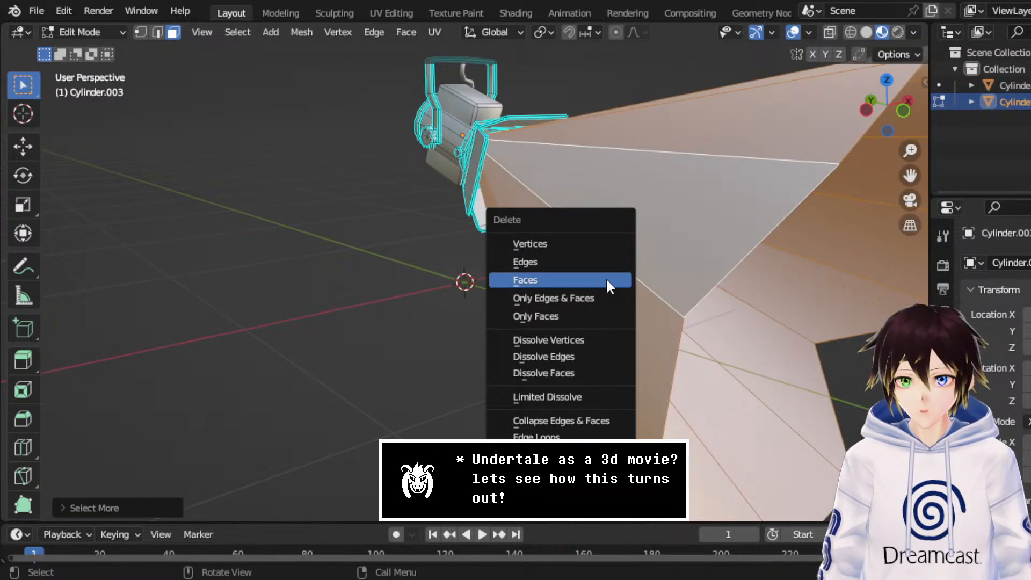
pyautogui.click(606, 278)
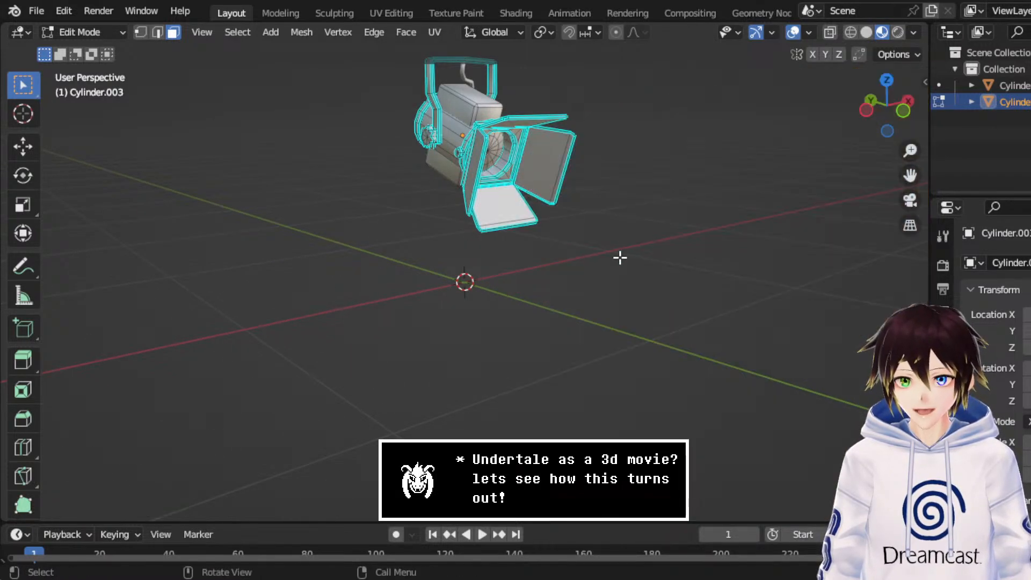
pyautogui.click(89, 38)
pyautogui.click(103, 47)
# Step: Remove the spotlight's light-beam material slot and load TEX_SceneProps_AL.png as the base color texture of MAT_SceneProps
pyautogui.click(882, 33)
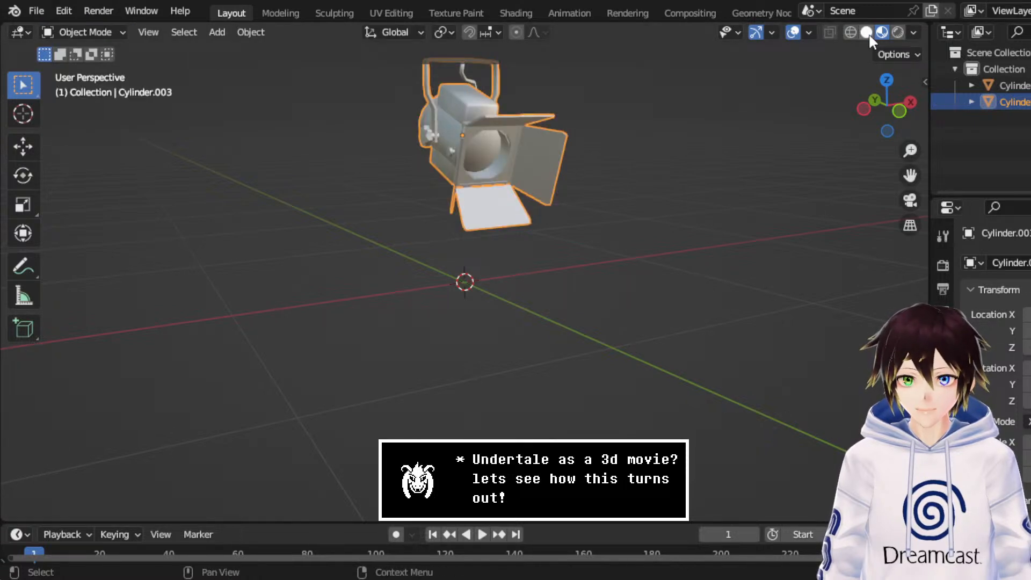
pyautogui.moveTo(731, 244); pyautogui.dragTo(631, 250, button='middle')
pyautogui.scroll(2, 628, 250)
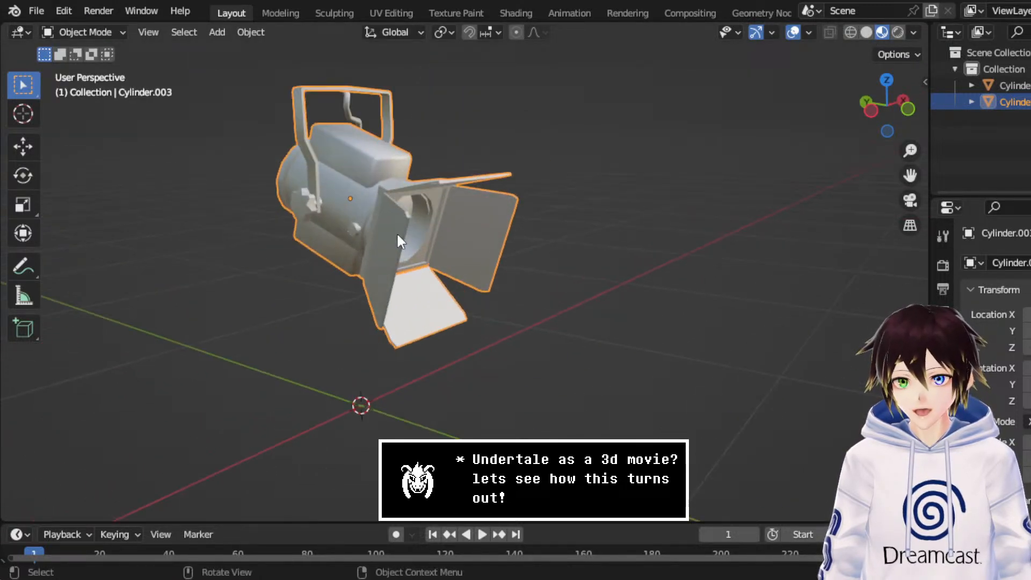
pyautogui.click(944, 535)
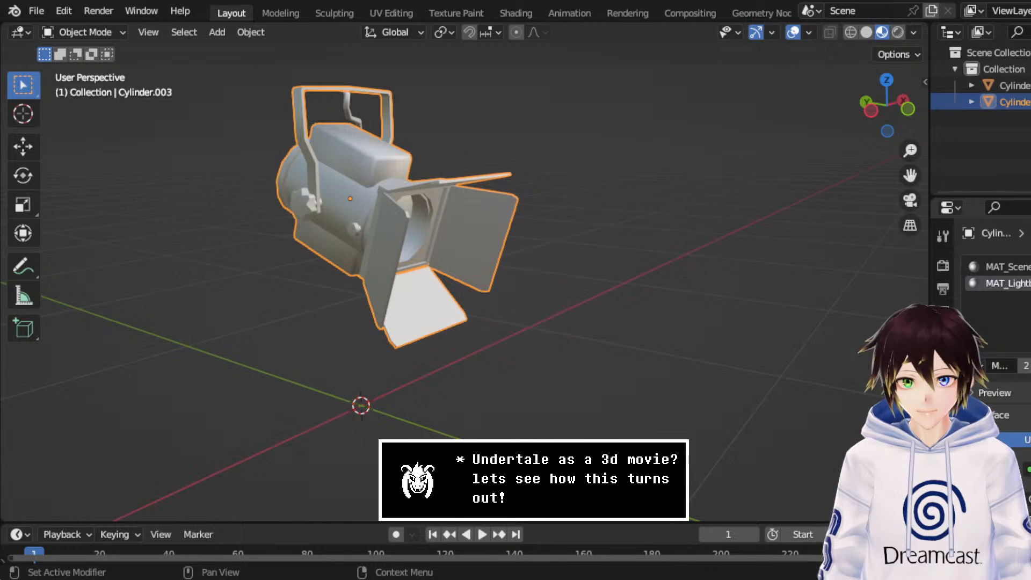
pyautogui.click(1008, 267)
pyautogui.scroll(-6, 1006, 279)
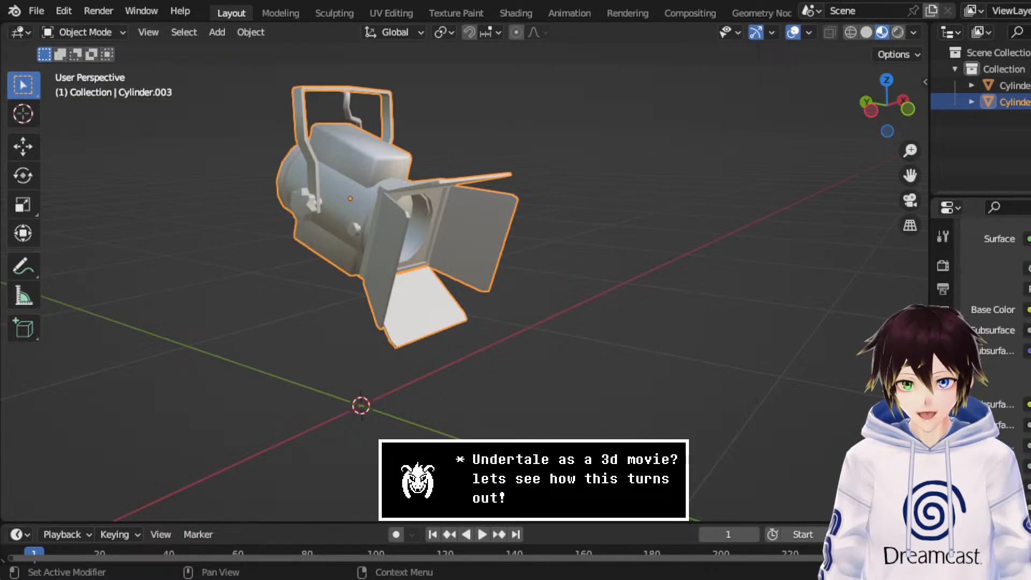
pyautogui.scroll(6, 999, 279)
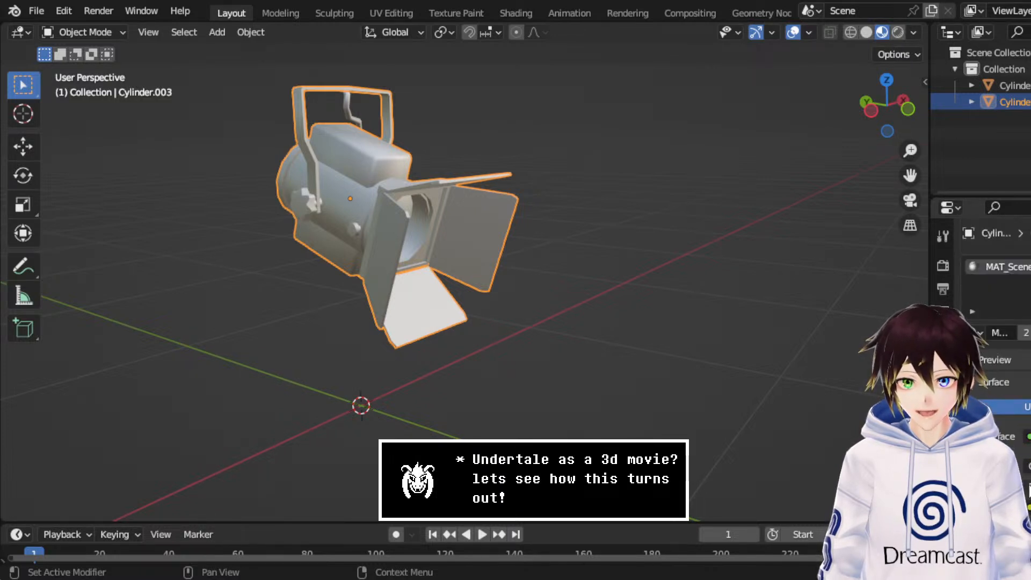
pyautogui.click(1030, 506)
pyautogui.click(683, 358)
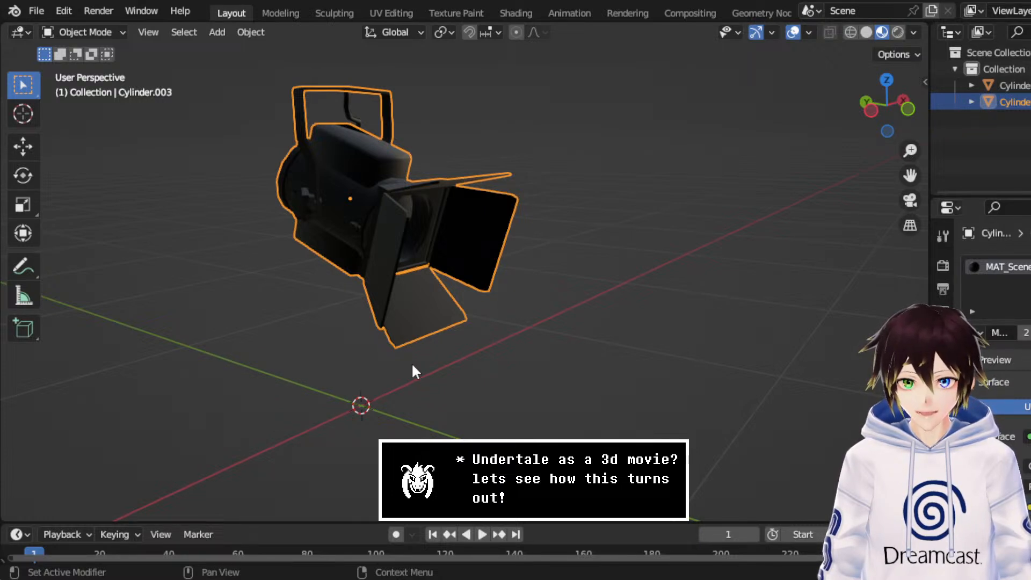
# Step: Inspect the textured spotlight's housing, lens and barn doors up close and look through its material settings
pyautogui.moveTo(414, 362); pyautogui.dragTo(530, 262, button='middle')
pyautogui.click(606, 275)
pyautogui.scroll(4, 530, 262)
pyautogui.scroll(-2, 556, 256)
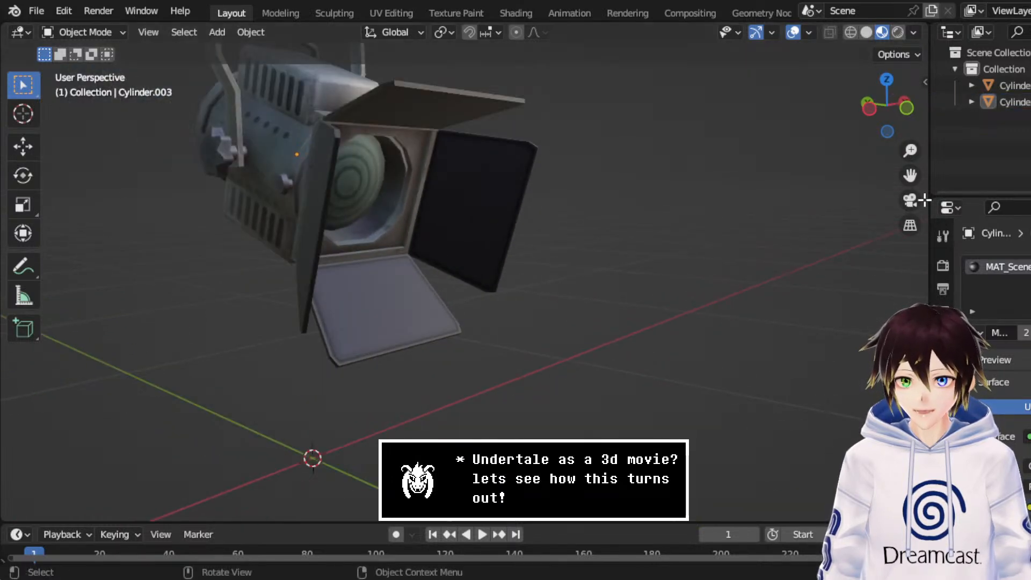
pyautogui.moveTo(911, 175); pyautogui.dragTo(1025, 222)
pyautogui.click(510, 271)
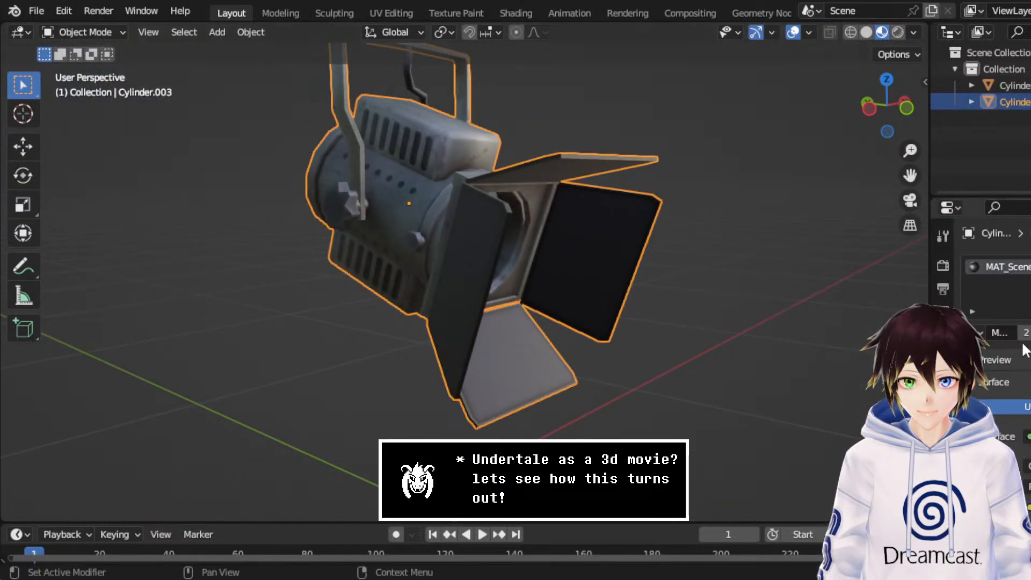
pyautogui.scroll(-8, 1025, 350)
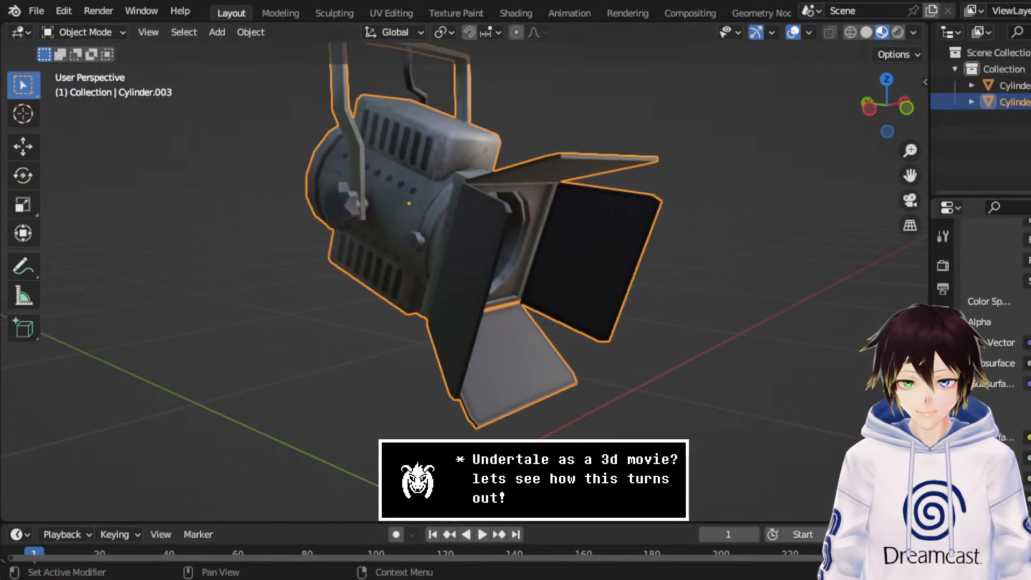
# Step: In the Shading workspace, replace the Normal Map node with a Bump node whose height is fed by TEX_SceneProps_NR.png's color
pyautogui.click(517, 12)
pyautogui.scroll(4, 500, 359)
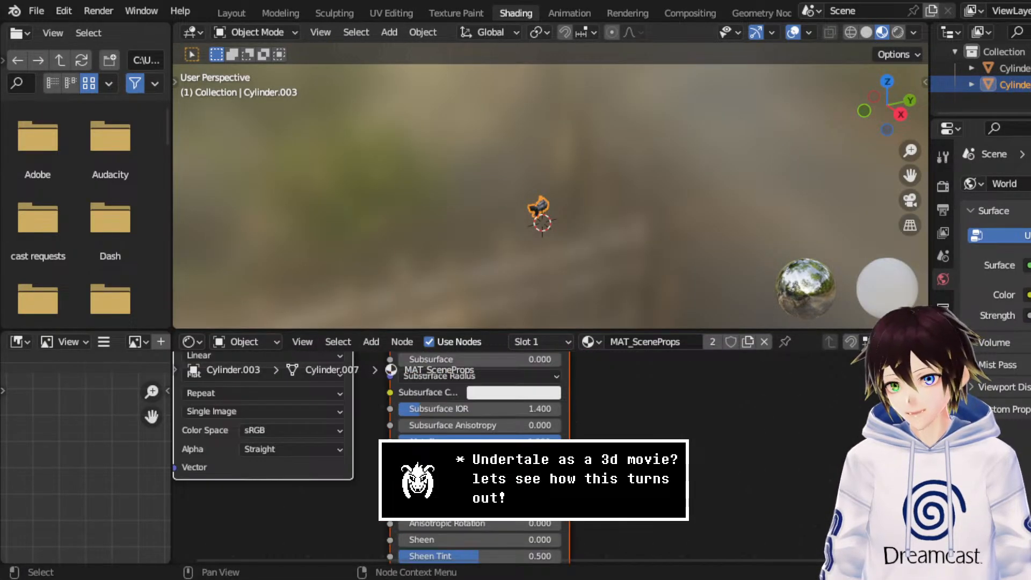
pyautogui.moveTo(407, 492); pyautogui.dragTo(560, 397, button='middle')
pyautogui.scroll(-4, 532, 403)
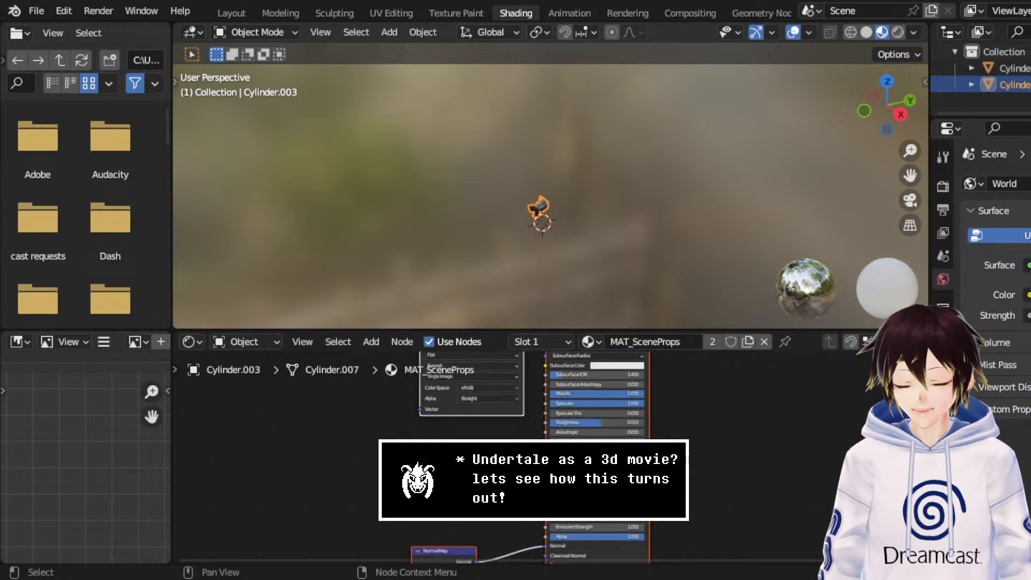
pyautogui.click(504, 407)
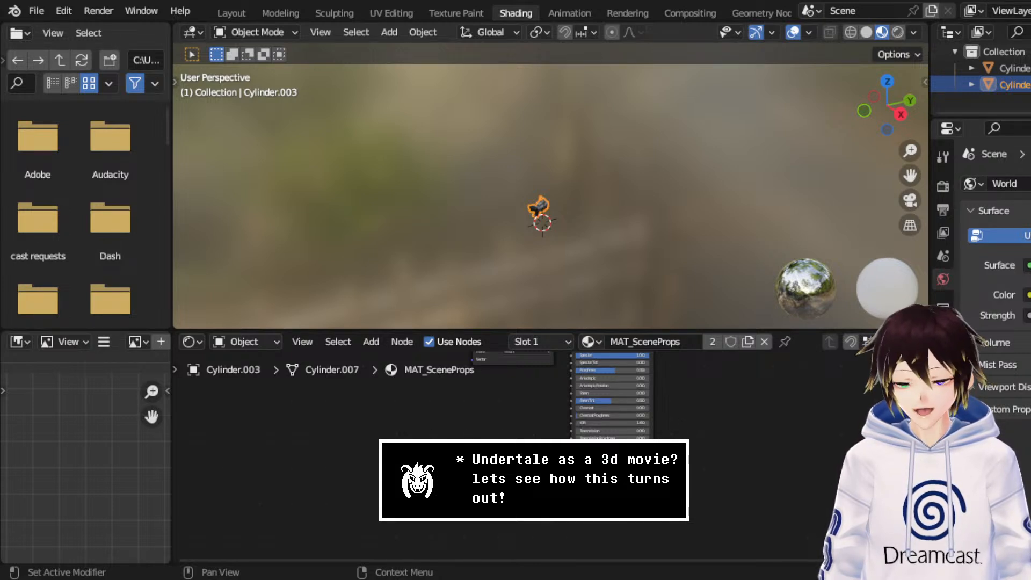
pyautogui.moveTo(371, 537); pyautogui.dragTo(424, 378)
pyautogui.scroll(6, 365, 451)
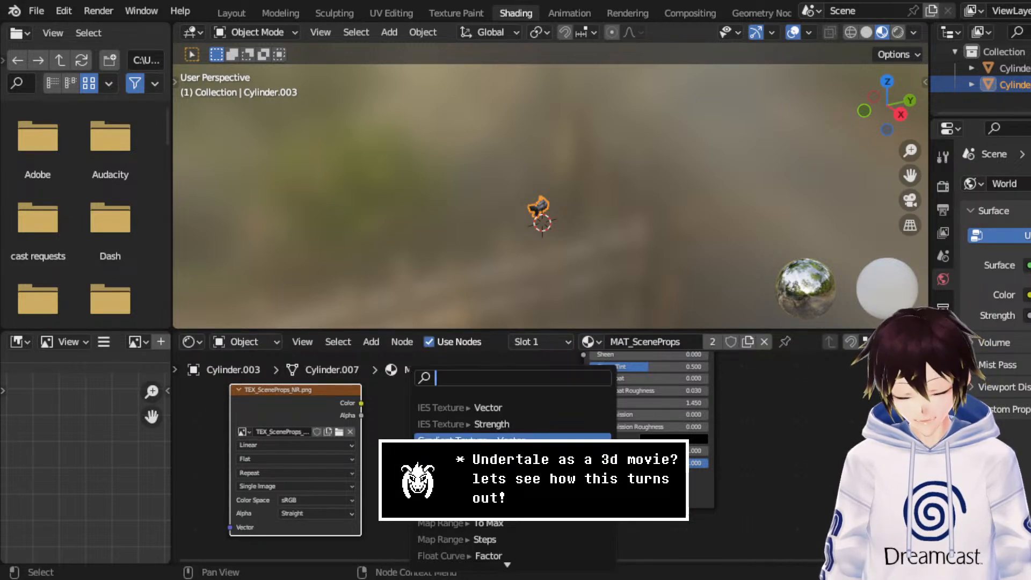
pyautogui.write('bump')
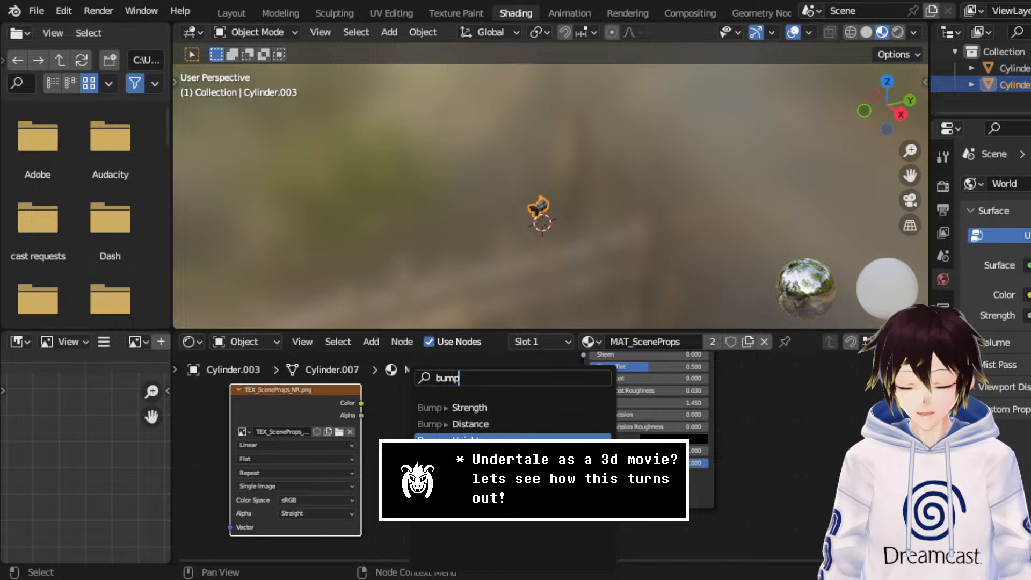
pyautogui.click(457, 440)
pyautogui.click(420, 438)
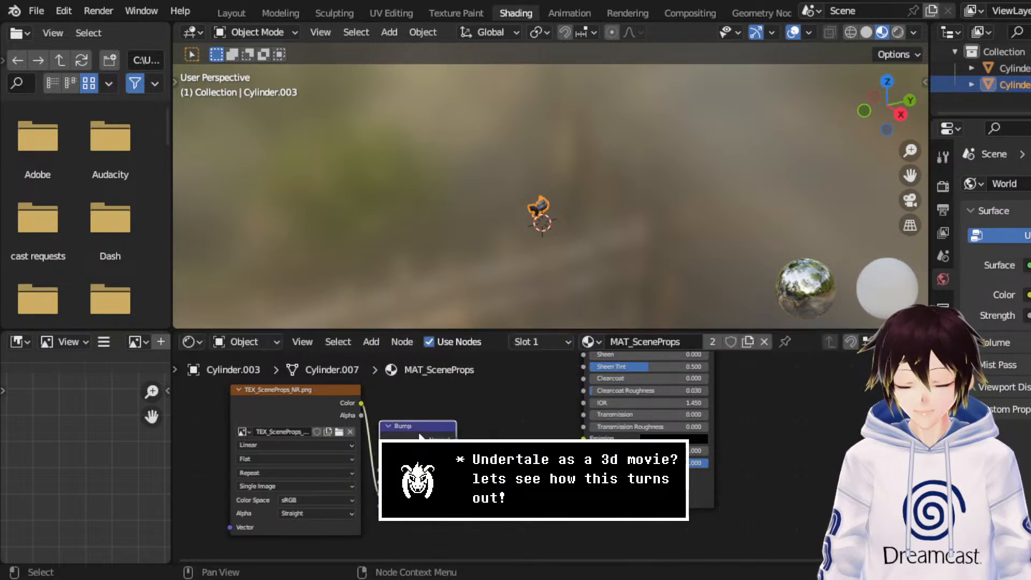
# Step: Duplicate the Bump node, feed the first one's normal into the copy and connect the copy to the Principled BSDF's normal
pyautogui.moveTo(508, 516); pyautogui.dragTo(246, 404)
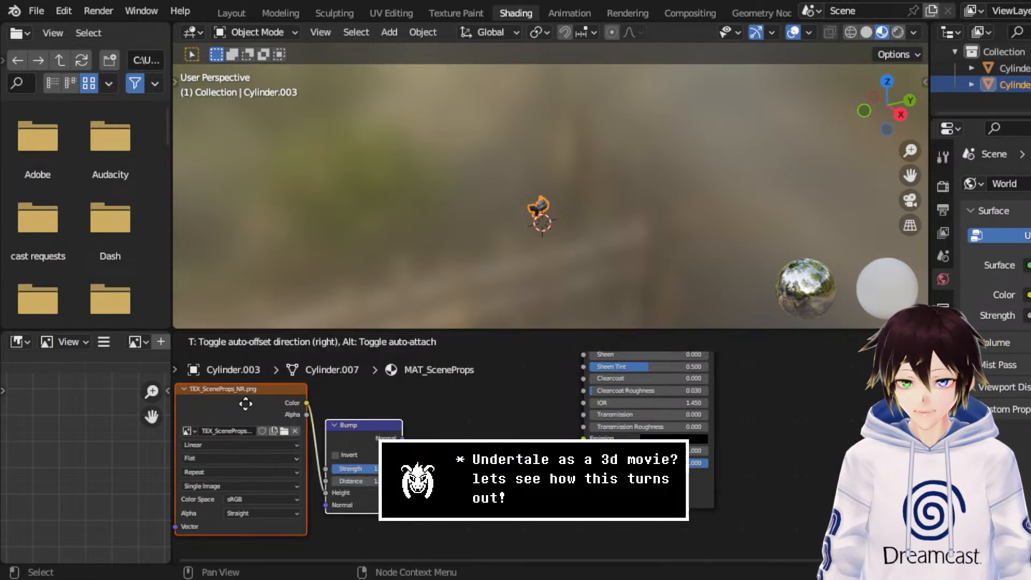
pyautogui.click(360, 425)
pyautogui.hotkey('shift', 'd')
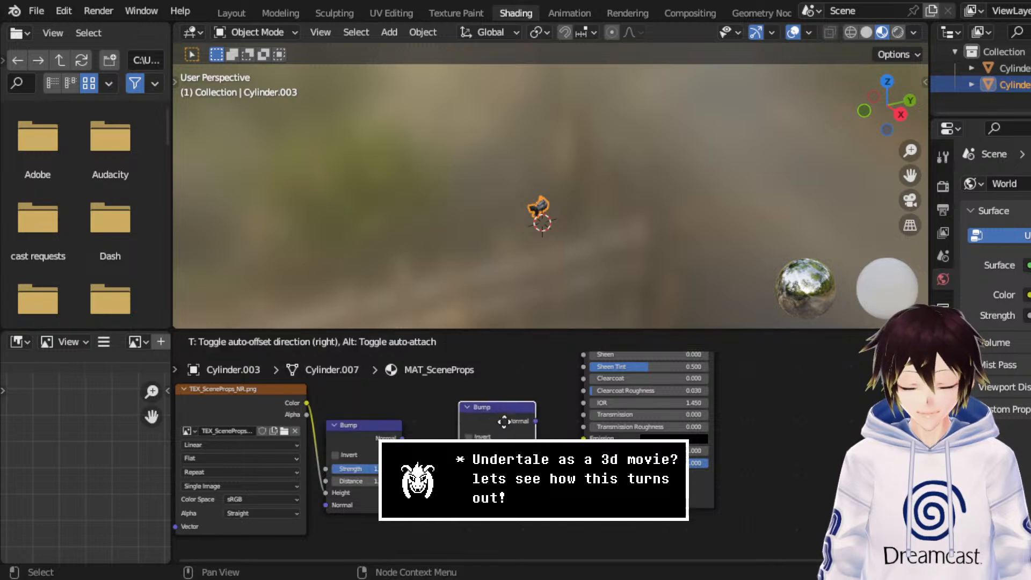
pyautogui.click(483, 440)
pyautogui.moveTo(403, 439); pyautogui.dragTo(439, 505)
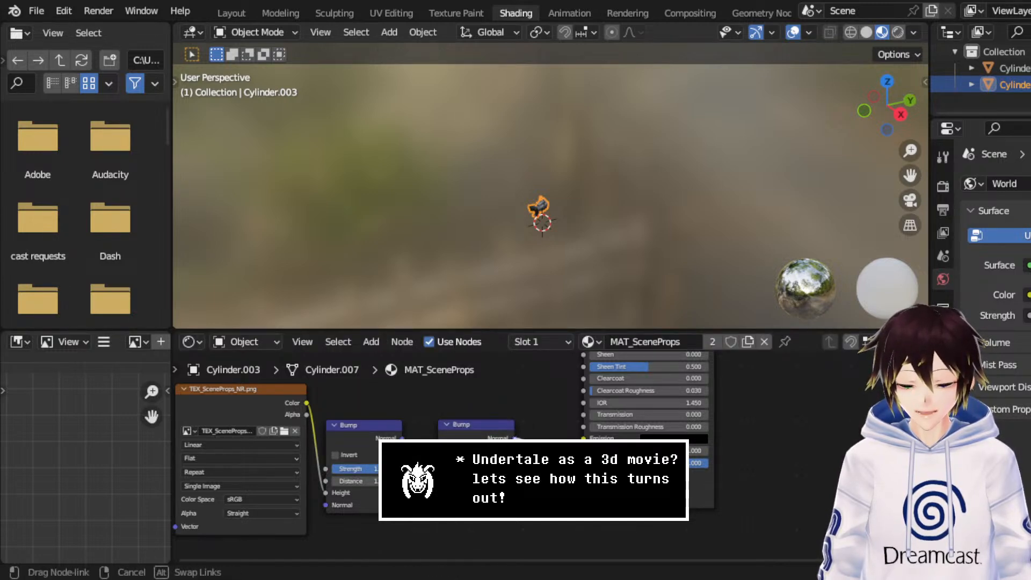
# Step: Tune the first Bump node's strength for a subtle surface relief, trying 0.1 and 0.2 while checking the spotlight
pyautogui.scroll(3, 602, 243)
pyautogui.moveTo(588, 238); pyautogui.dragTo(831, 62, button='middle')
pyautogui.scroll(4, 788, 226)
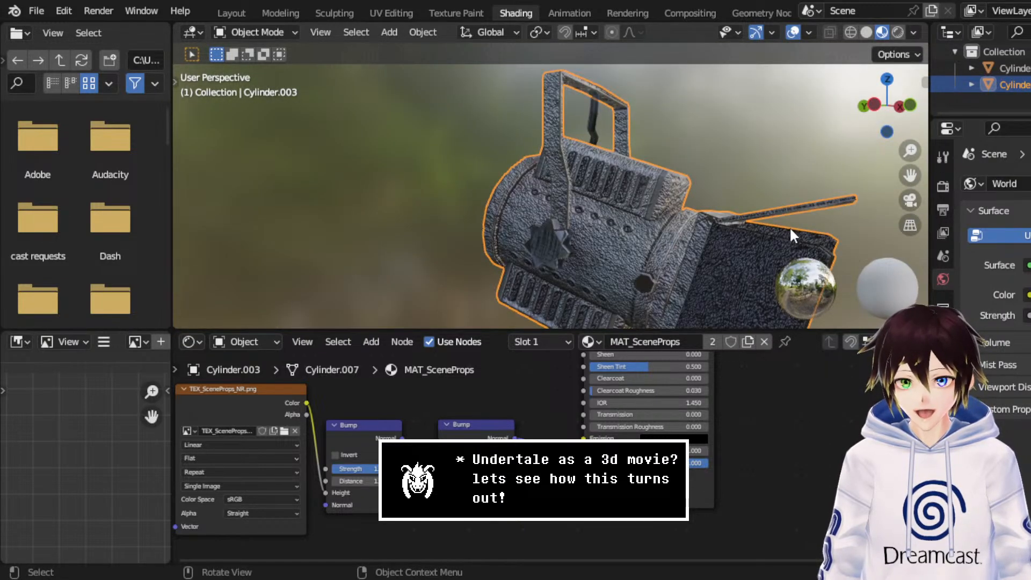
pyautogui.moveTo(909, 171); pyautogui.dragTo(823, 92)
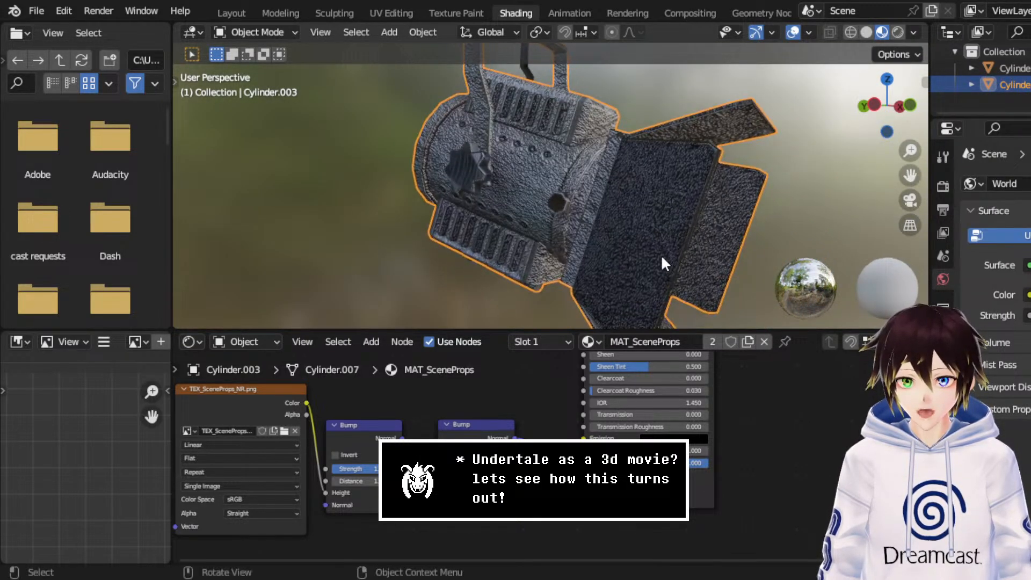
pyautogui.click(378, 471)
pyautogui.write('0.1')
pyautogui.press('Return')
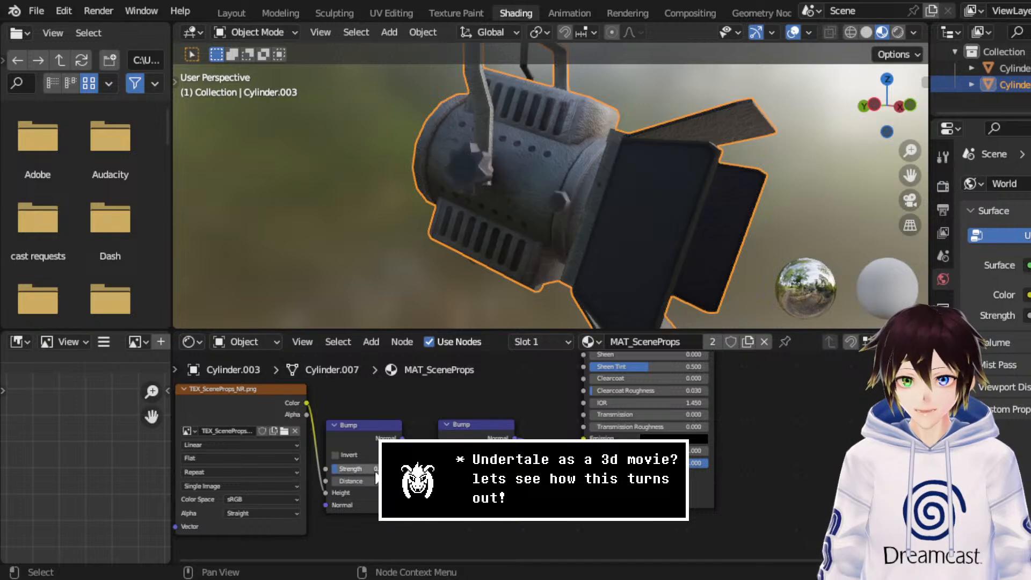
pyautogui.click(377, 472)
pyautogui.write('0.5')
pyautogui.press('Return')
pyautogui.click(377, 472)
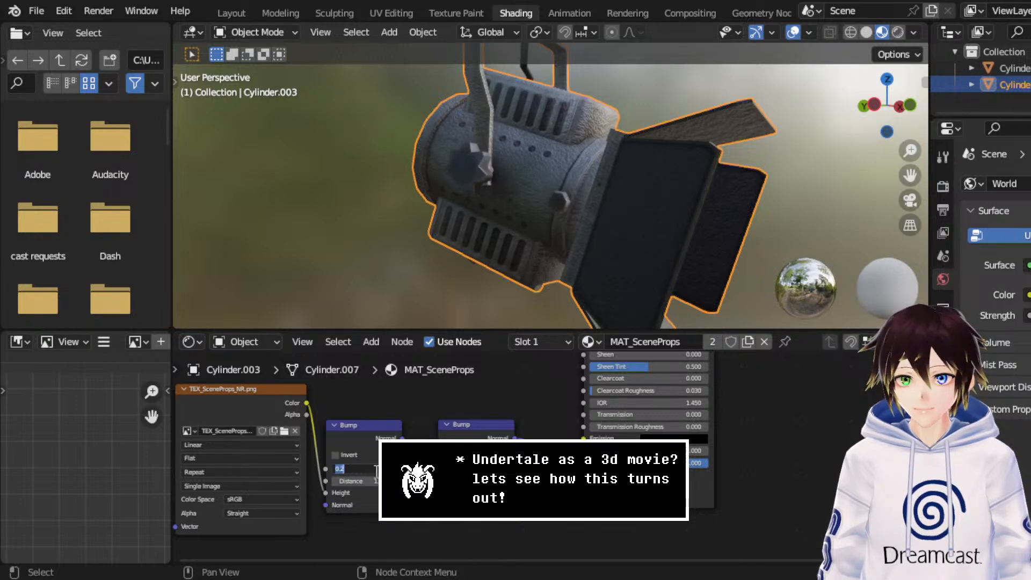
pyautogui.write('0')
pyautogui.press('Return')
pyautogui.moveTo(529, 227); pyautogui.dragTo(482, 204, button='middle')
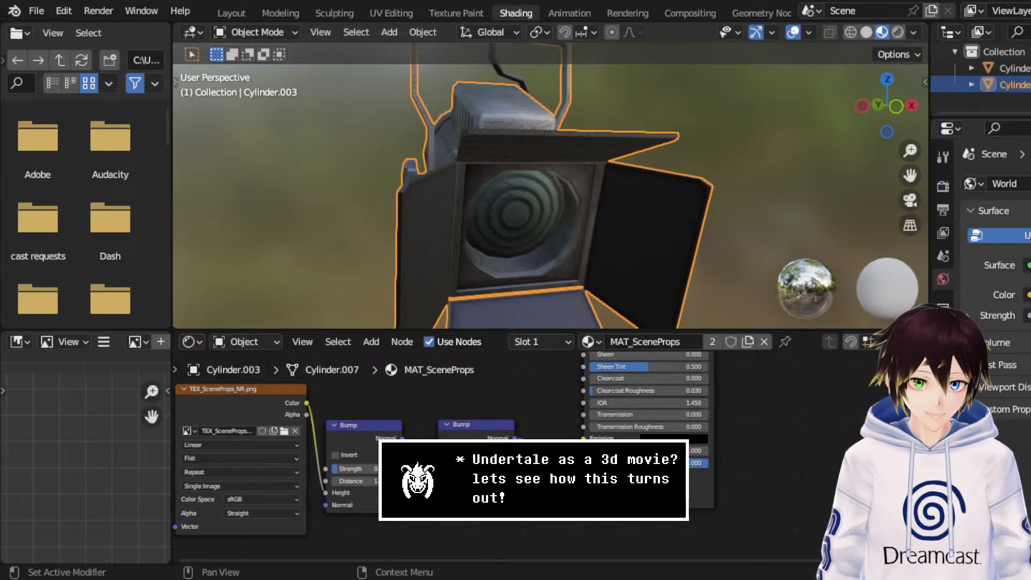
# Step: Move the TEX_SceneProps_AL.png texture node farther away from the Principled BSDF node
pyautogui.moveTo(415, 445); pyautogui.dragTo(449, 546, button='middle')
pyautogui.scroll(-3, 449, 546)
pyautogui.moveTo(517, 421); pyautogui.dragTo(578, 529, button='middle')
pyautogui.moveTo(558, 434); pyautogui.dragTo(497, 369)
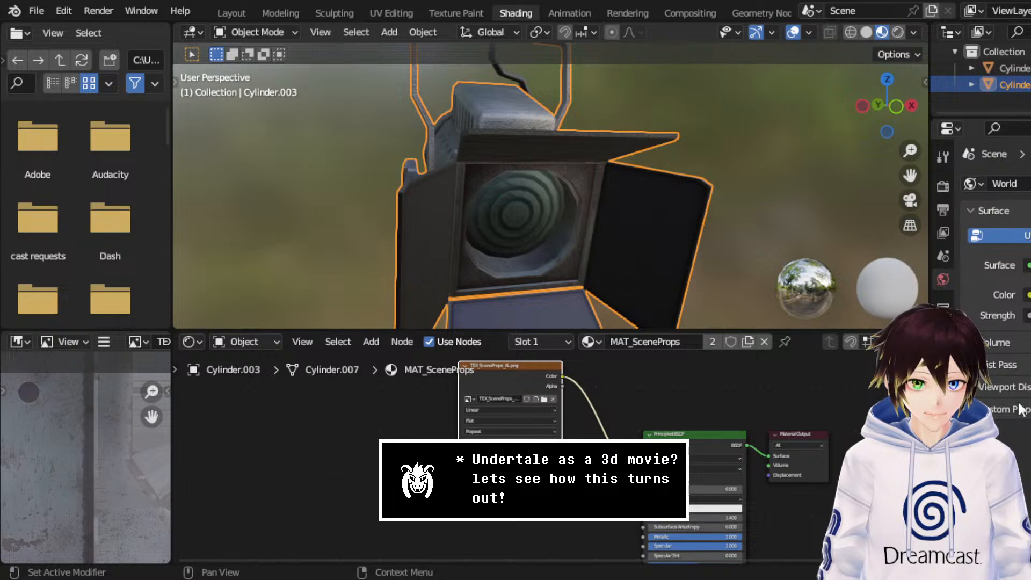
# Step: Try feeding a TEX_SceneProps_MS.png texture node's color into the Principled BSDF's metallic input, then delete that texture node
pyautogui.moveTo(345, 476); pyautogui.dragTo(345, 476)
pyautogui.moveTo(361, 415); pyautogui.dragTo(350, 311, button='middle')
pyautogui.scroll(3, 484, 456)
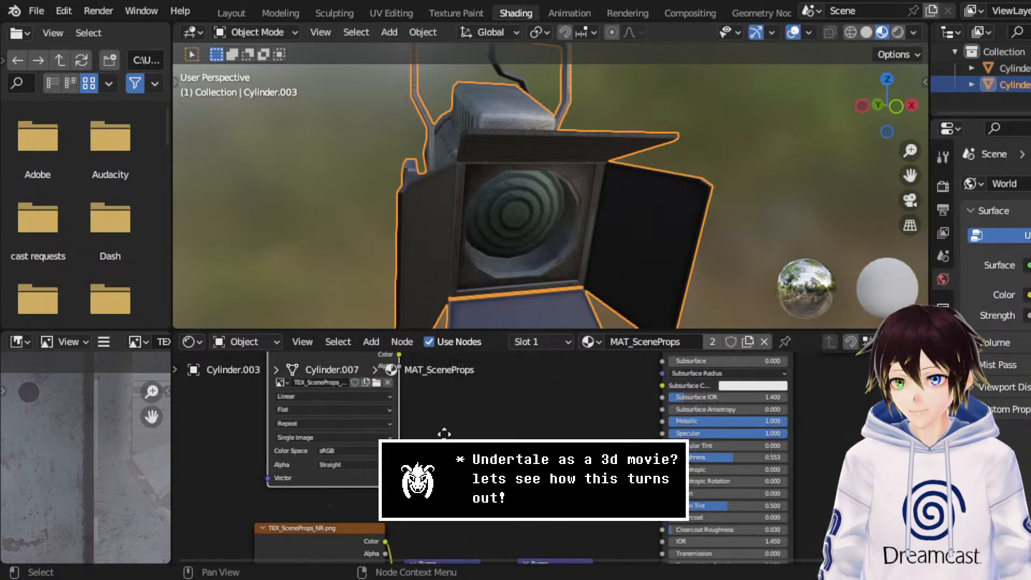
pyautogui.moveTo(444, 433); pyautogui.dragTo(455, 507, button='middle')
pyautogui.moveTo(398, 428); pyautogui.dragTo(661, 495)
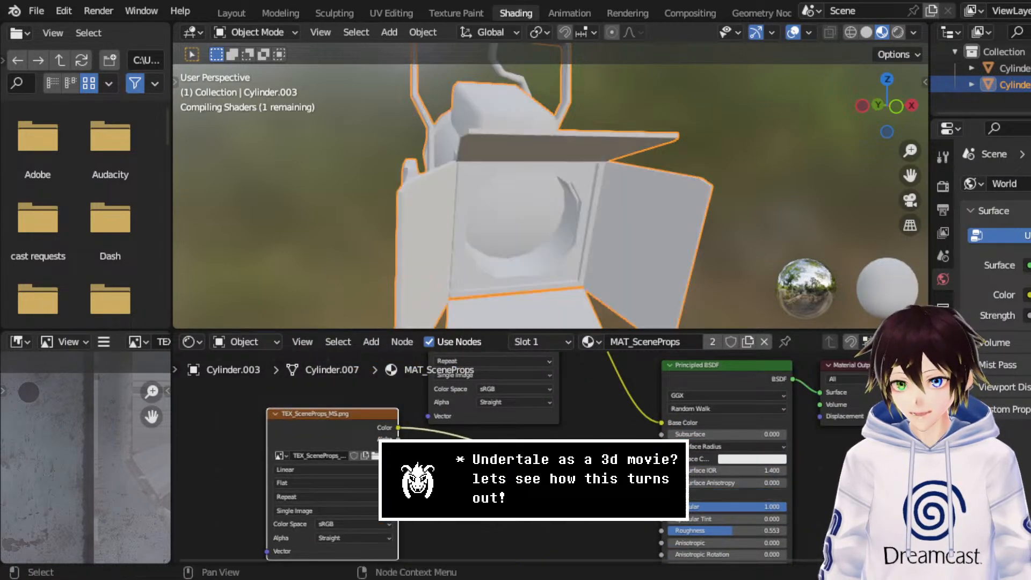
pyautogui.moveTo(559, 239); pyautogui.dragTo(607, 198, button='middle')
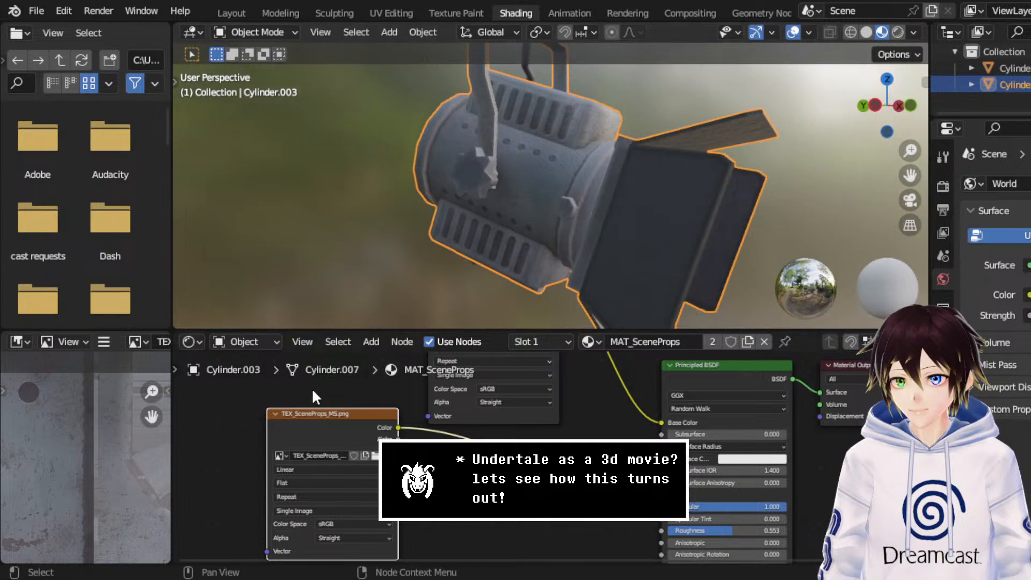
pyautogui.press('x')
pyautogui.moveTo(382, 257); pyautogui.dragTo(350, 215, button='middle')
# Step: Add the TEX_Spotlight_EM.png image texture and connect its color to the Principled BSDF's emission
pyautogui.moveTo(504, 415); pyautogui.dragTo(301, 469)
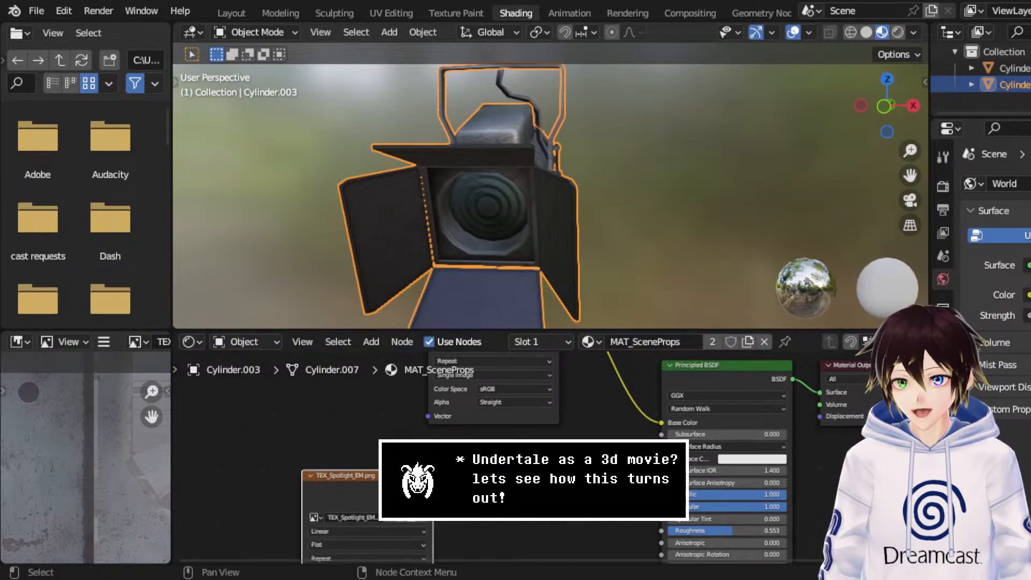
pyautogui.moveTo(302, 470); pyautogui.dragTo(385, 355, button='middle')
pyautogui.moveTo(516, 429); pyautogui.dragTo(497, 437, button='middle')
pyautogui.moveTo(496, 382); pyautogui.dragTo(725, 488)
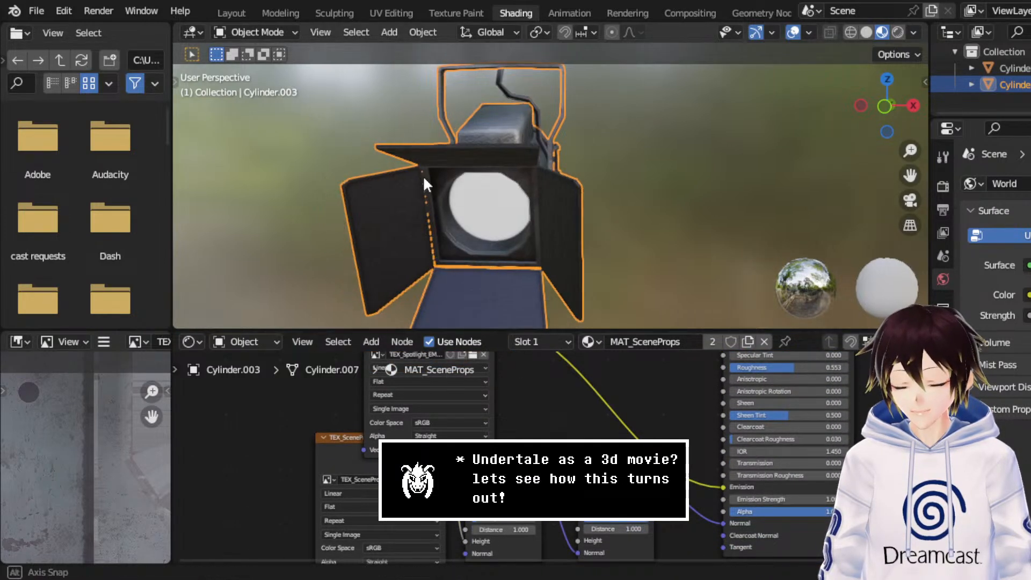
pyautogui.moveTo(424, 175); pyautogui.dragTo(505, 226, button='middle')
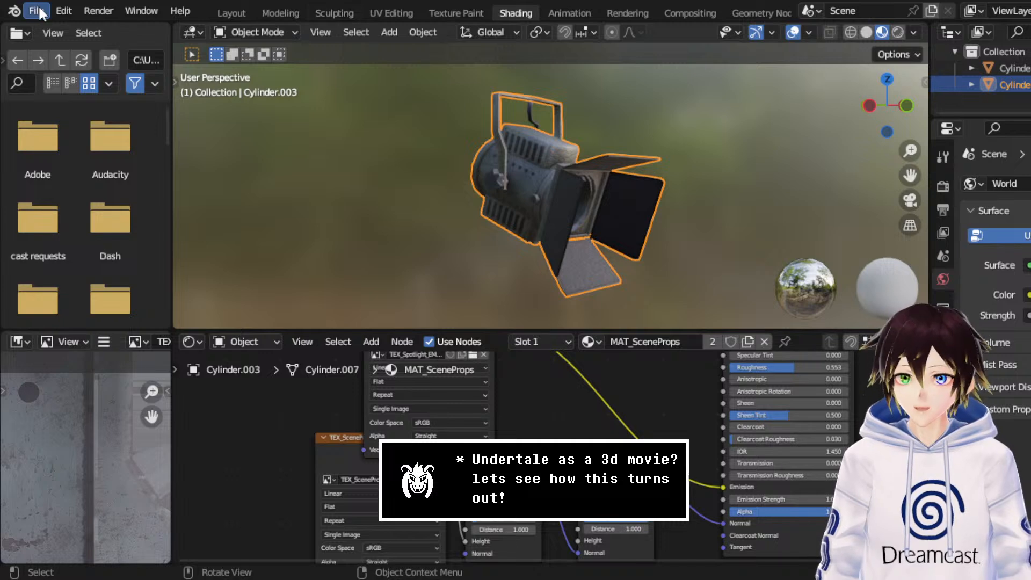
# Step: Delete the separate cable object Cylinder.000 from the spotlight model
pyautogui.scroll(1, 992, 75)
pyautogui.click(1021, 83)
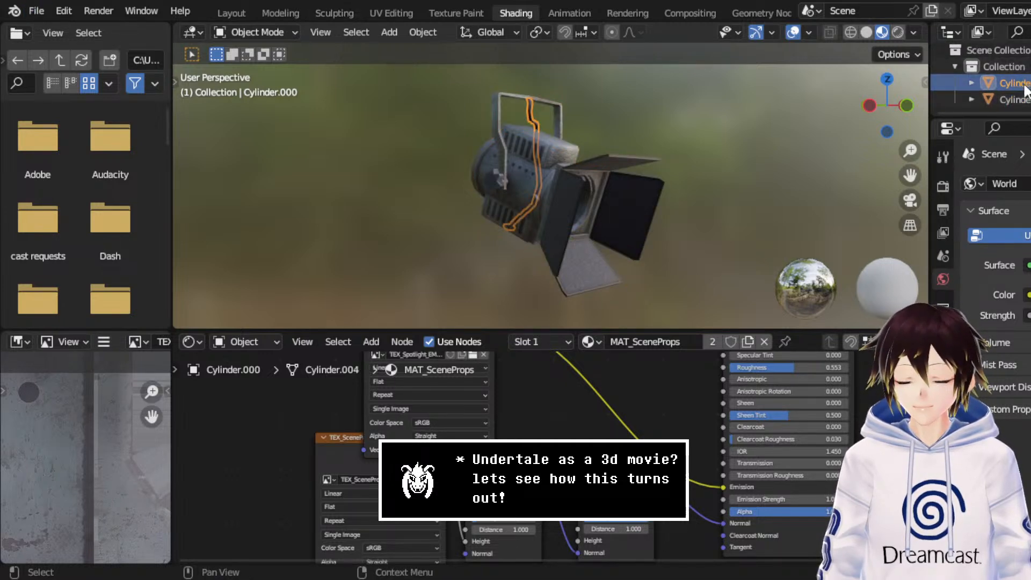
pyautogui.press('Delete')
pyautogui.moveTo(693, 155); pyautogui.dragTo(520, 183, button='middle')
pyautogui.hotkey('ctrl', 'z')
pyautogui.moveTo(569, 247); pyautogui.dragTo(469, 214, button='middle')
pyautogui.press('Delete')
# Step: Rename the remaining mesh object Spotlight and its collection SpotLight
pyautogui.click(1014, 85)
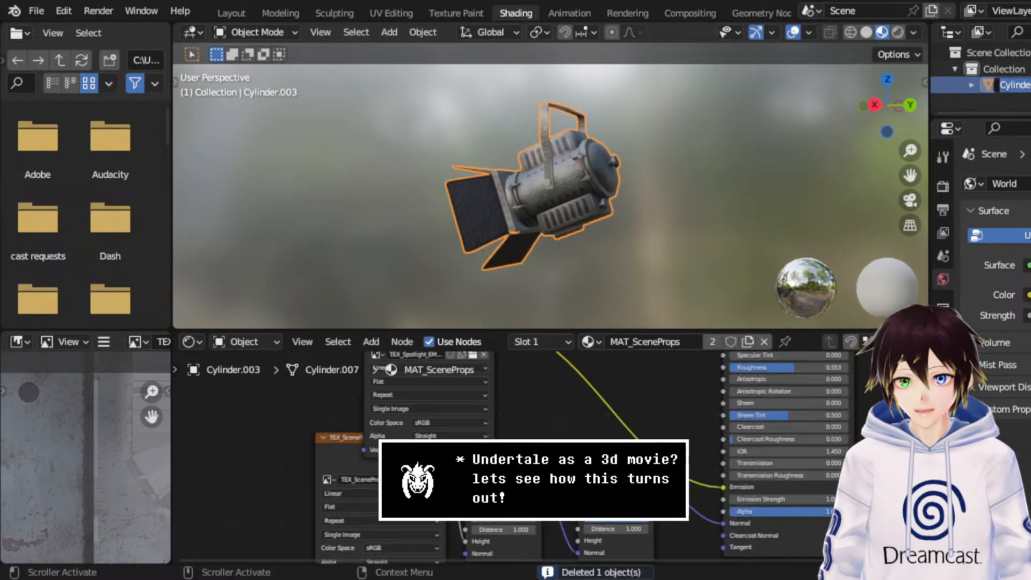
pyautogui.write('Spotlight')
pyautogui.press('Return')
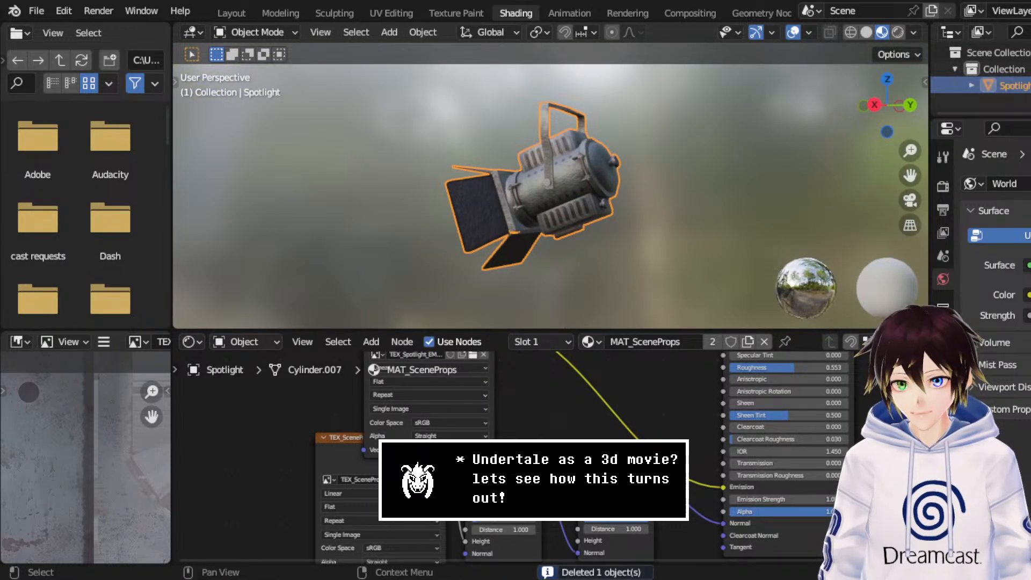
pyautogui.doubleClick(999, 68)
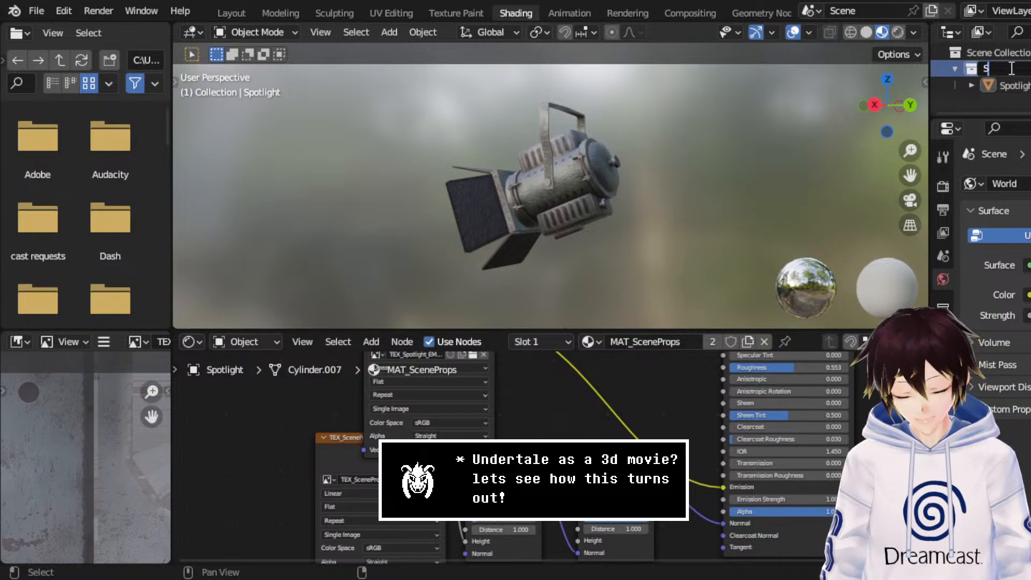
pyautogui.write('SpotLight')
pyautogui.press('Return')
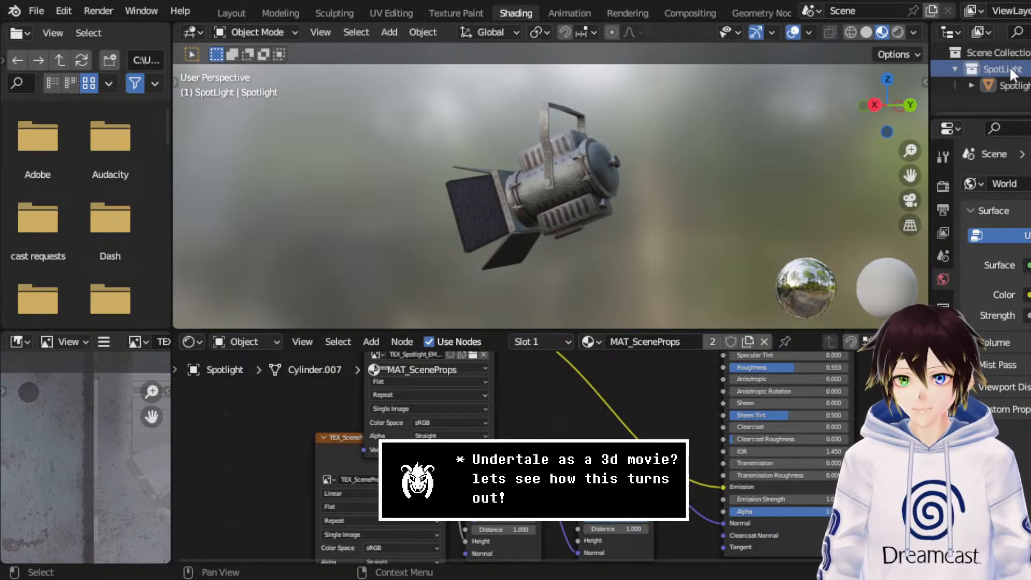
# Step: Save the file as Spotlights.blend and open the recent file MMTResortINTERIOR.blend
pyautogui.click(34, 10)
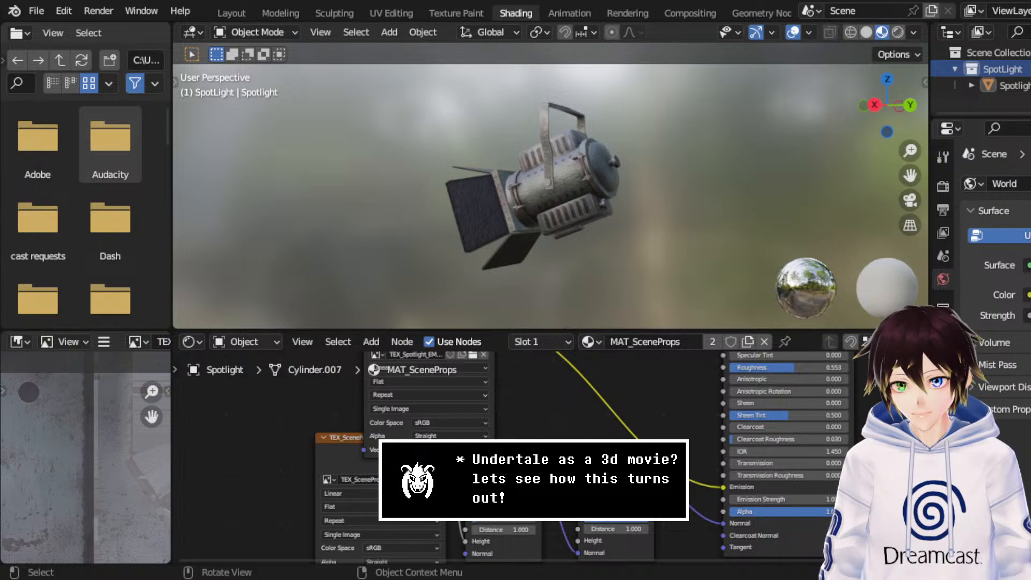
pyautogui.hotkey('ctrl', 's')
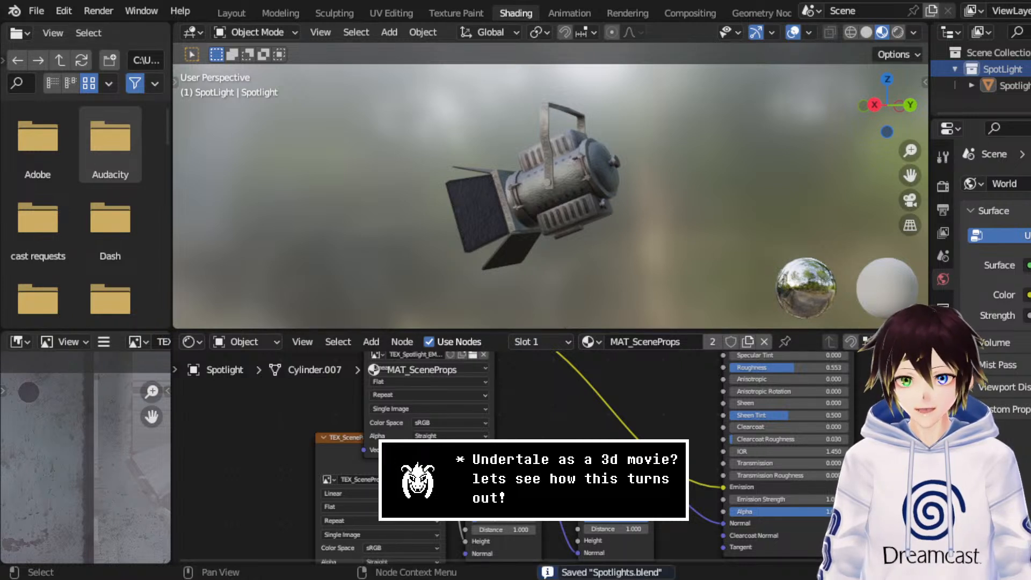
pyautogui.click(36, 10)
pyautogui.moveTo(67, 62)
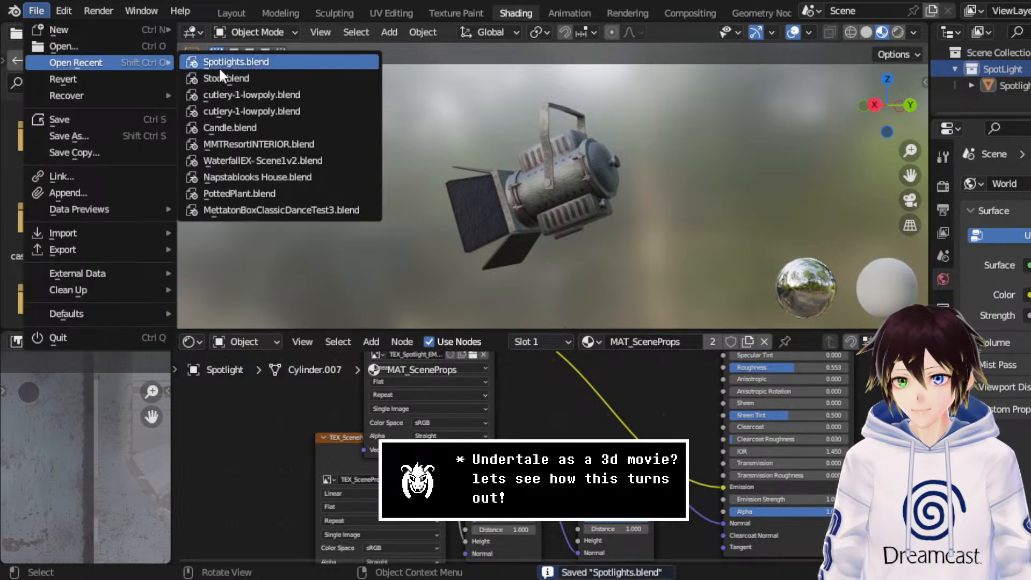
pyautogui.click(293, 143)
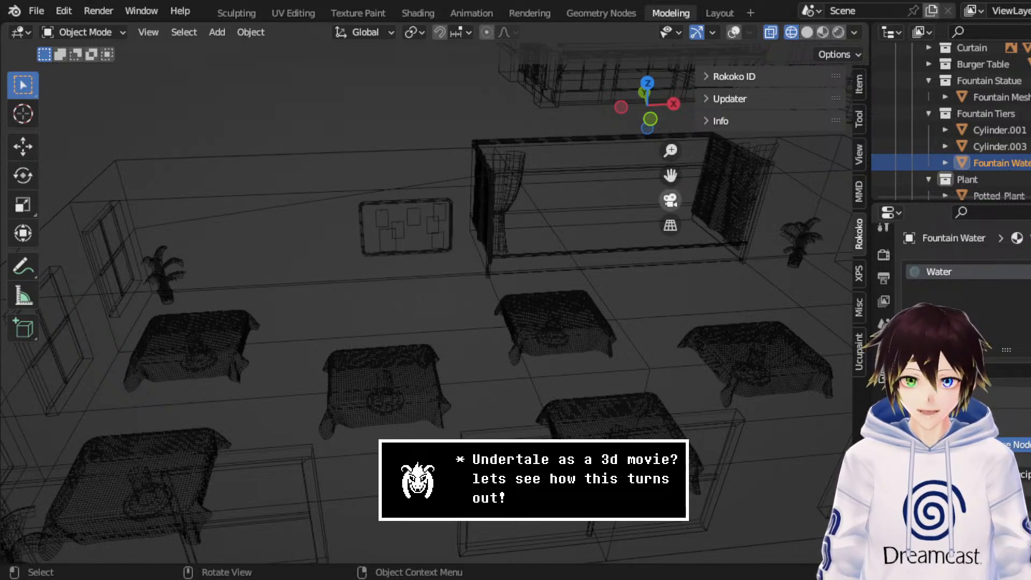
# Step: Switch the restaurant interior to solid shading and look over its tables and wall board
pyautogui.moveTo(670, 175); pyautogui.dragTo(654, 159)
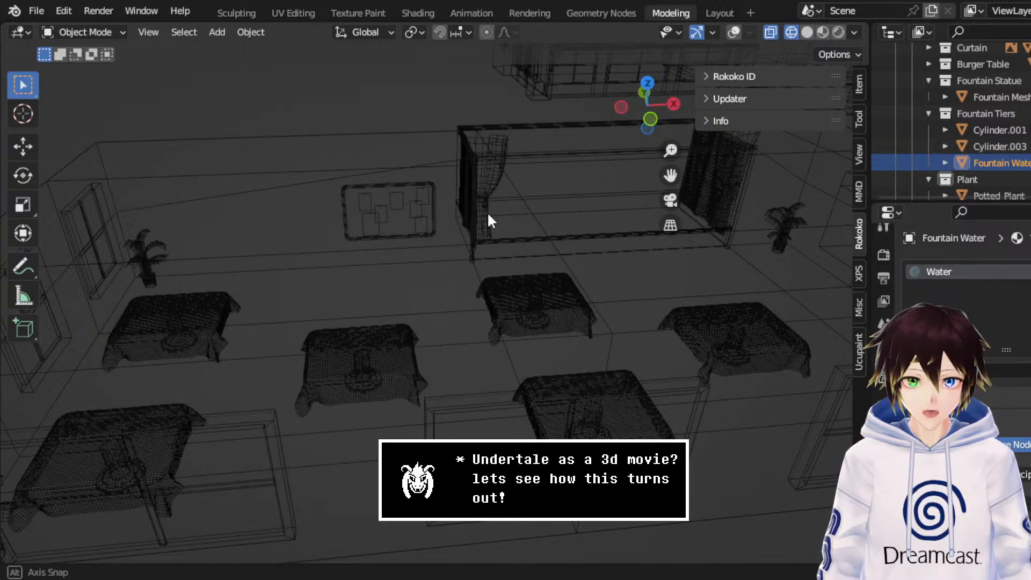
pyautogui.moveTo(488, 211); pyautogui.dragTo(502, 208, button='middle')
pyautogui.moveTo(668, 177); pyautogui.dragTo(718, 120)
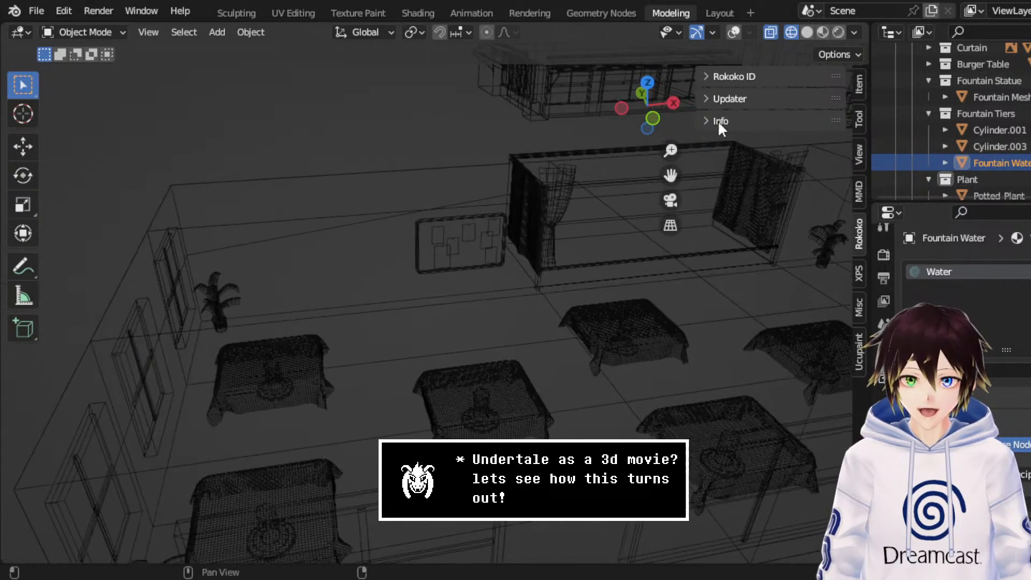
pyautogui.click(807, 32)
pyautogui.moveTo(629, 258); pyautogui.dragTo(606, 258, button='middle')
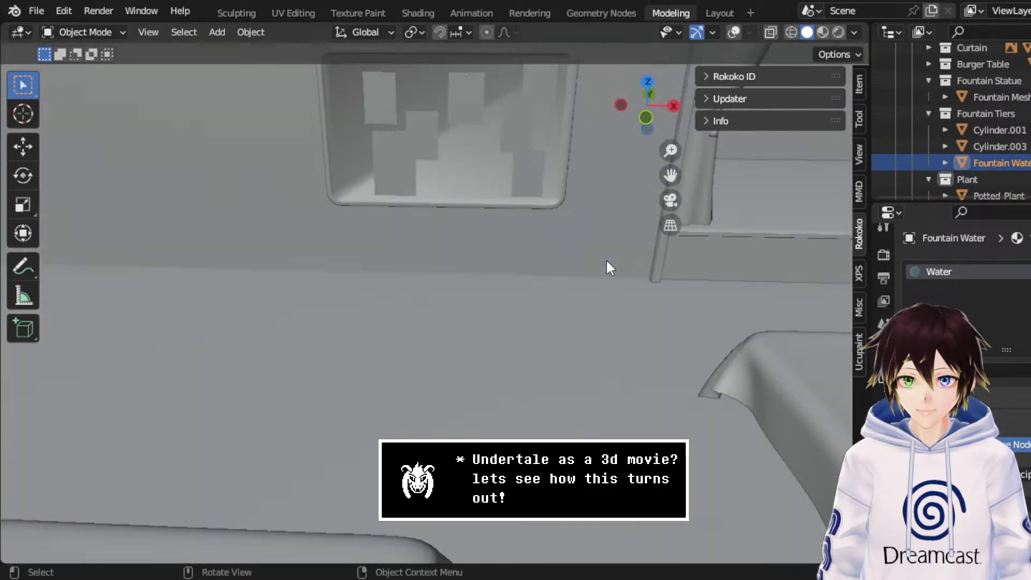
pyautogui.scroll(-2, 624, 234)
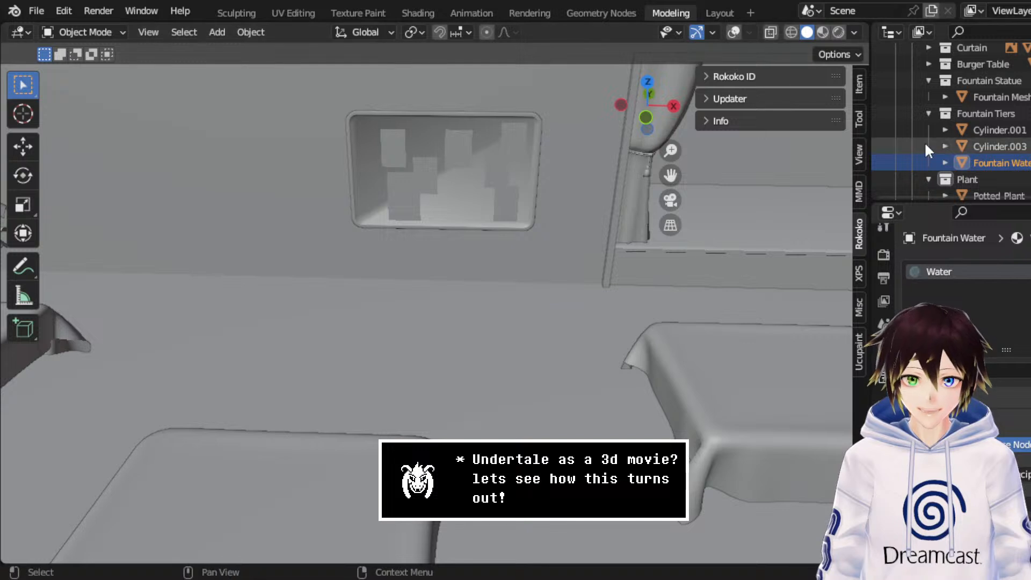
# Step: Collapse the Fountain Statue, Fountain Tiers and Plant collections in the outliner and make Scenery the active collection
pyautogui.click(955, 111)
pyautogui.click(929, 111)
pyautogui.scroll(5, 928, 108)
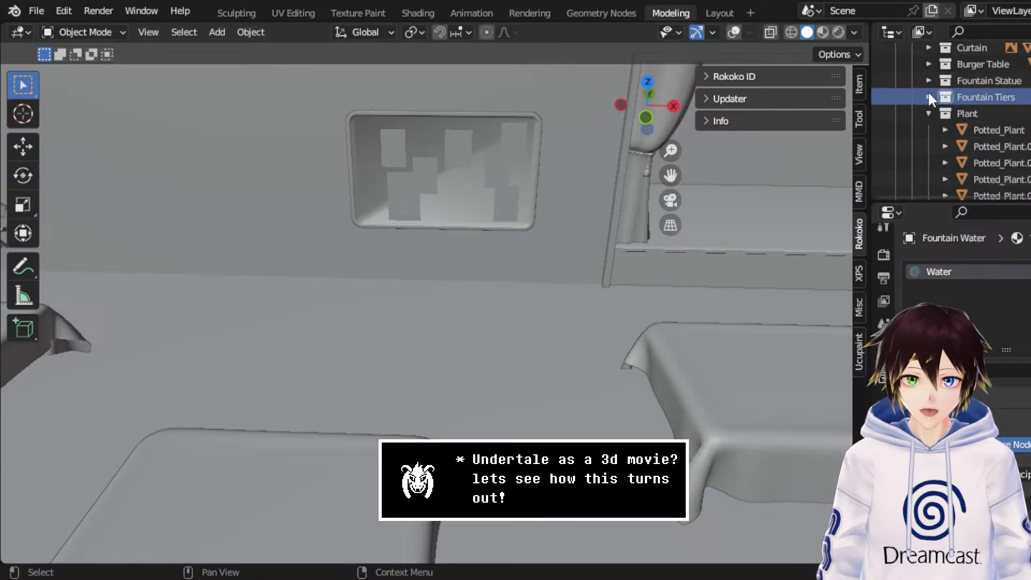
pyautogui.click(928, 100)
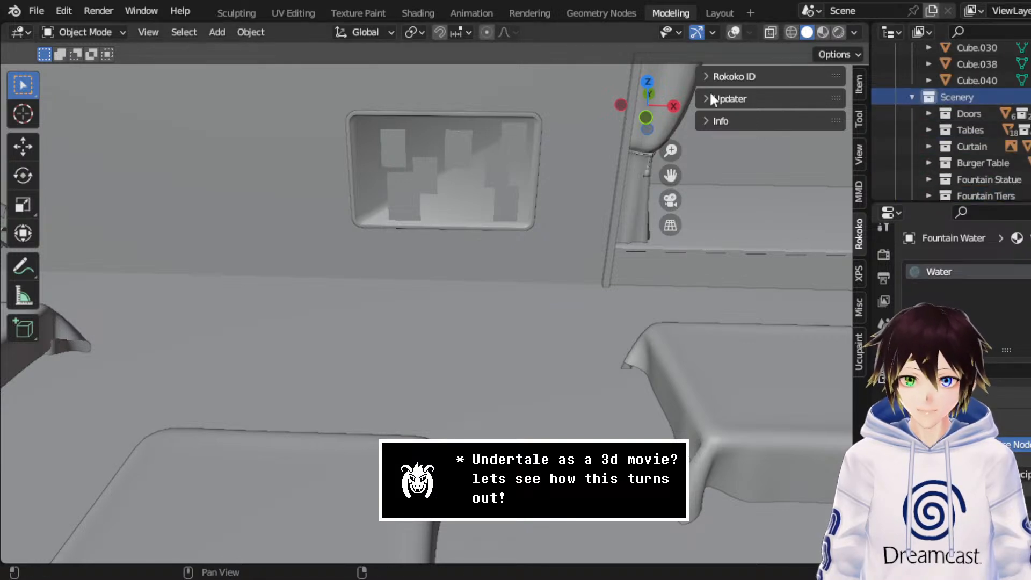
# Step: Append the Candle collection with its Candle Mesh into the Scenery collection
pyautogui.click(38, 8)
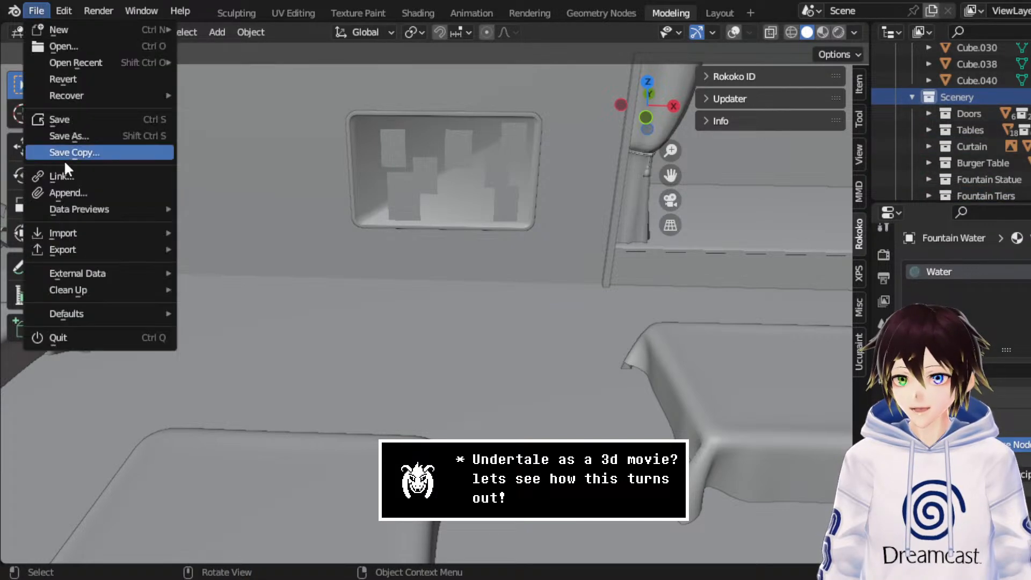
pyautogui.click(70, 198)
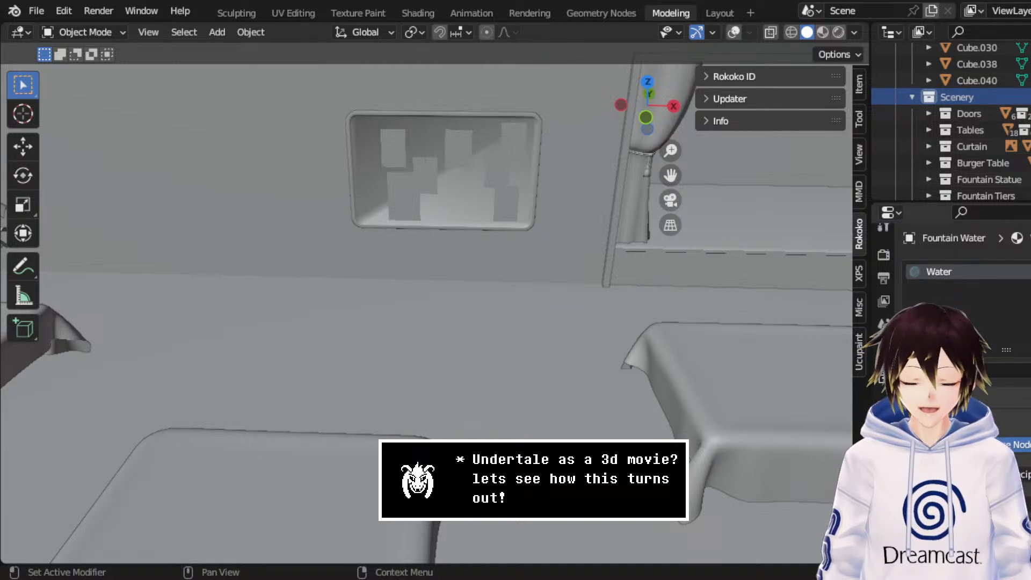
pyautogui.click(36, 10)
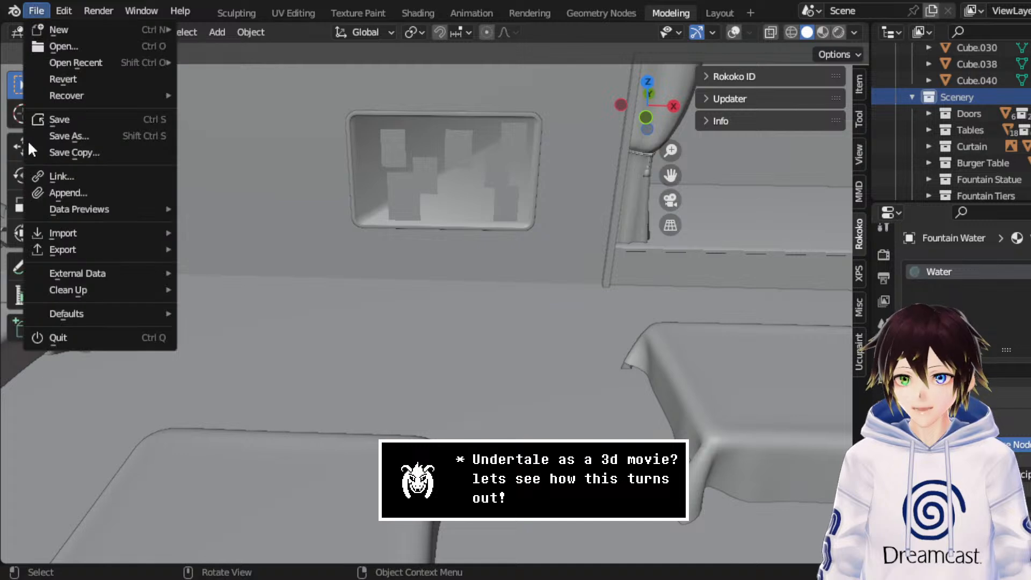
pyautogui.click(59, 195)
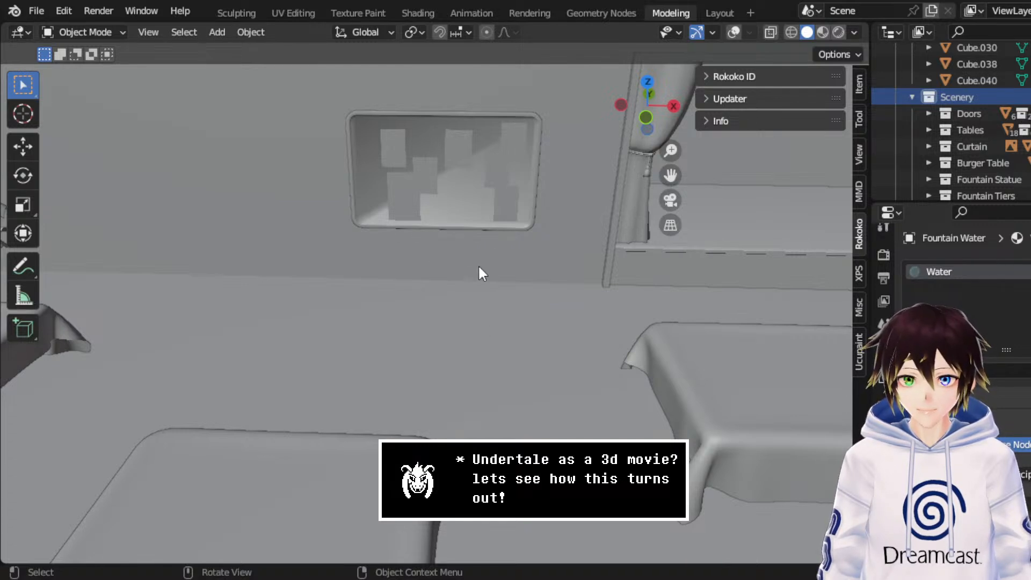
# Step: Select the appended Candle Mesh and show the whole scene from above in wireframe with overlays enabled
pyautogui.scroll(-5, 975, 117)
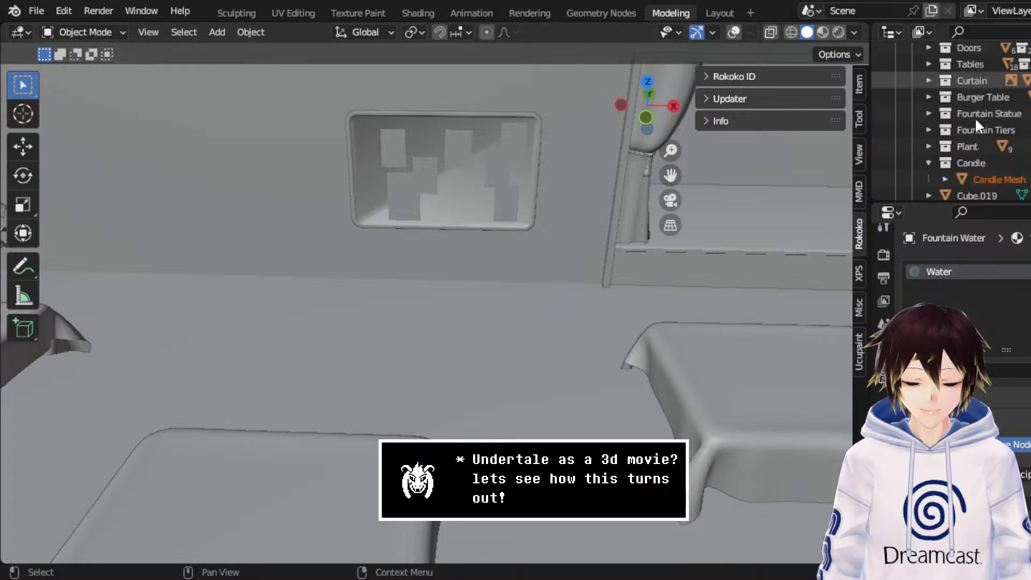
pyautogui.click(975, 117)
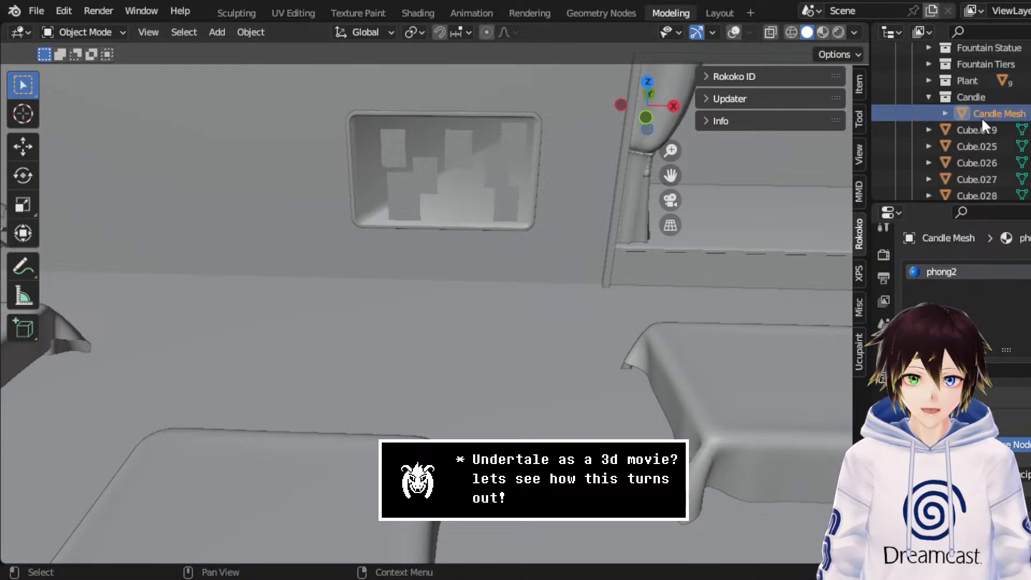
pyautogui.click(735, 32)
pyautogui.click(792, 32)
pyautogui.click(646, 83)
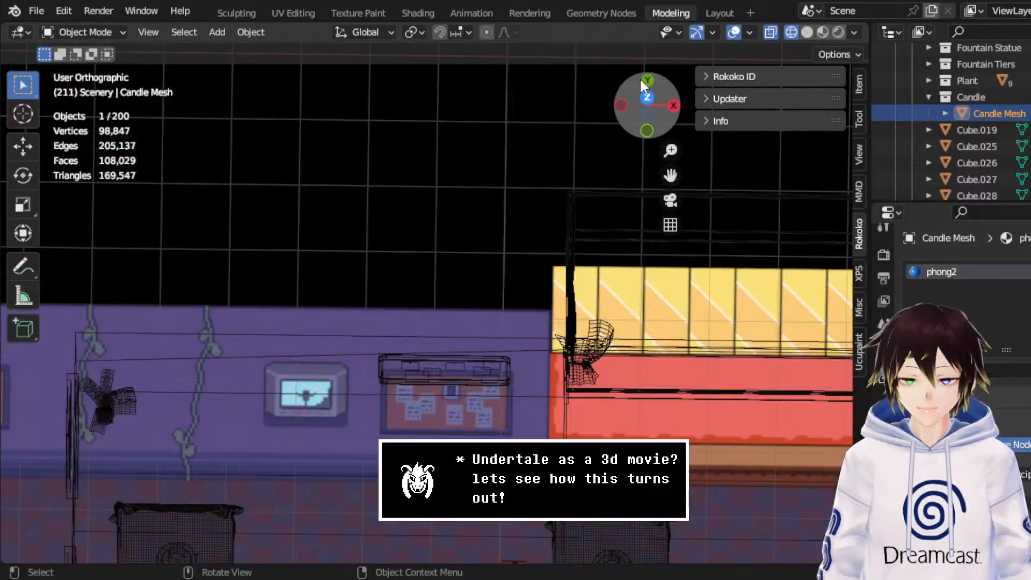
pyautogui.scroll(-6, 462, 202)
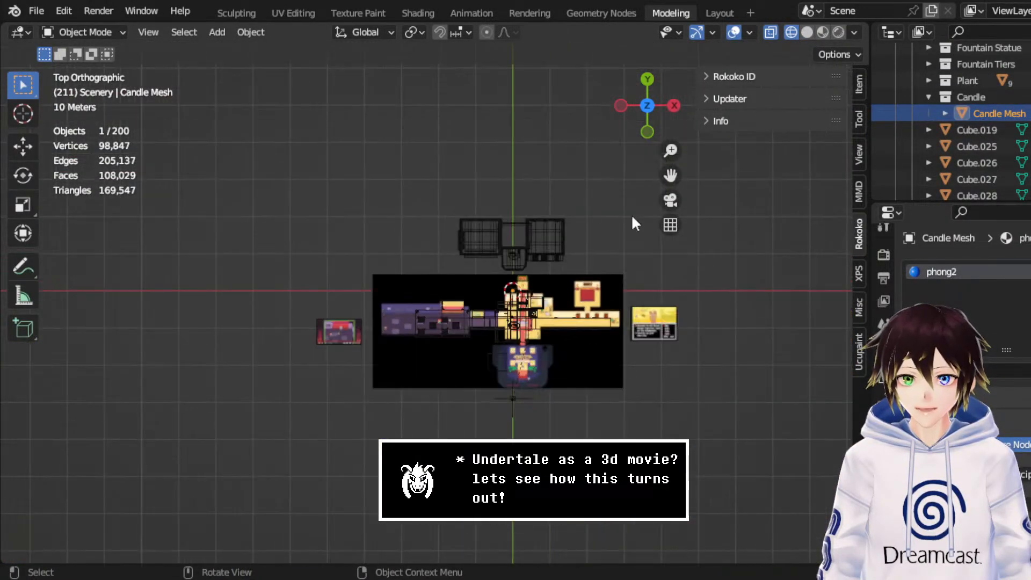
# Step: In front view, move the candle about -14.86 m in X and 0.52 m up to tabletop height, plus about -0.45 m in X to center it
pyautogui.click(648, 132)
pyautogui.click(23, 146)
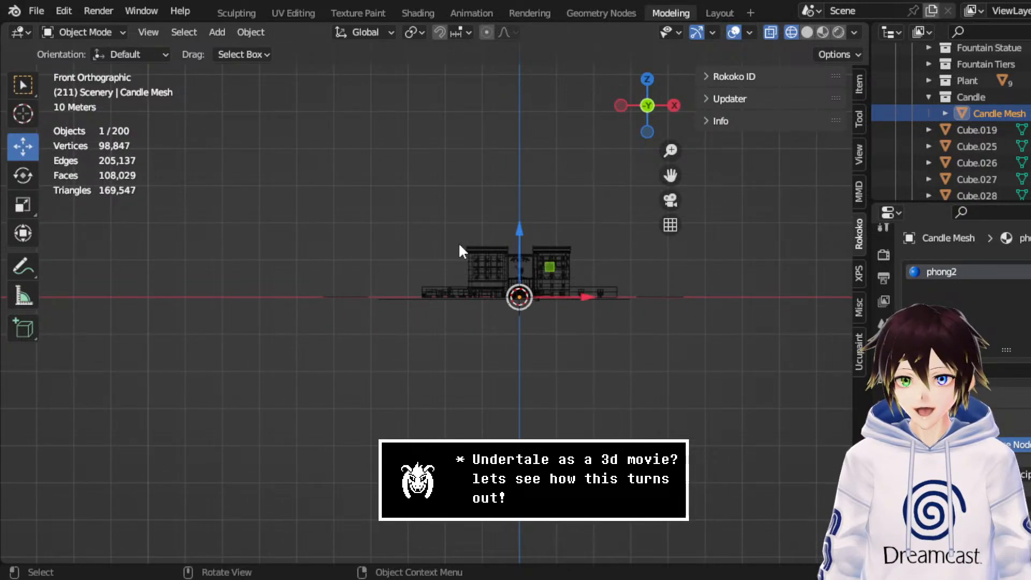
pyautogui.scroll(4, 549, 291)
pyautogui.moveTo(716, 255); pyautogui.dragTo(551, 249)
pyautogui.scroll(6, 564, 256)
pyautogui.moveTo(671, 176); pyautogui.dragTo(473, 231)
pyautogui.scroll(9, 567, 262)
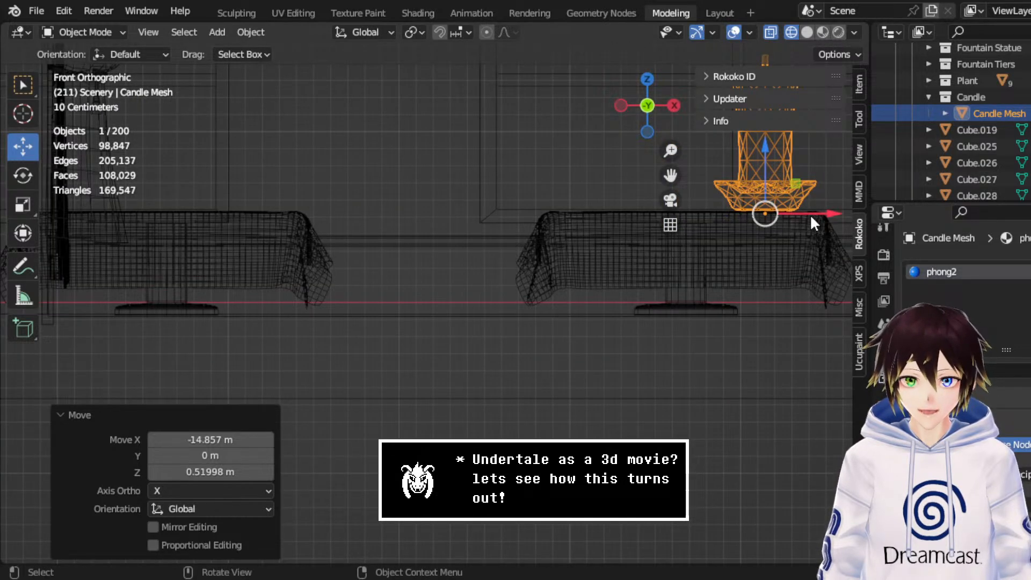
pyautogui.moveTo(810, 223); pyautogui.dragTo(732, 222)
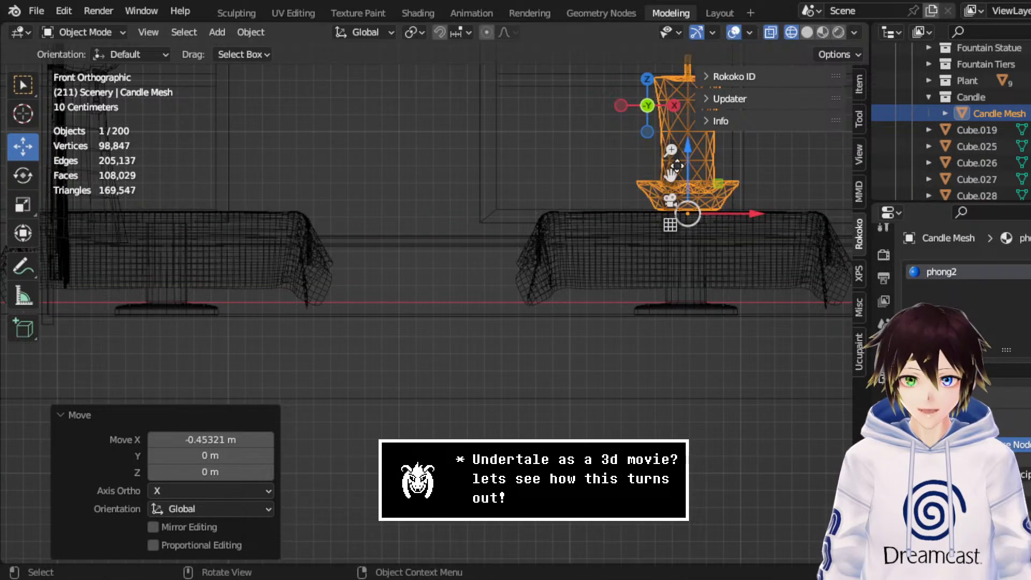
# Step: Try moving the candle about 1.15 m in X and -4.70 m in Y from a perspective view, then undo it
pyautogui.moveTo(673, 171); pyautogui.dragTo(514, 240)
pyautogui.moveTo(630, 234); pyautogui.dragTo(555, 248, button='middle')
pyautogui.moveTo(629, 279); pyautogui.dragTo(465, 331)
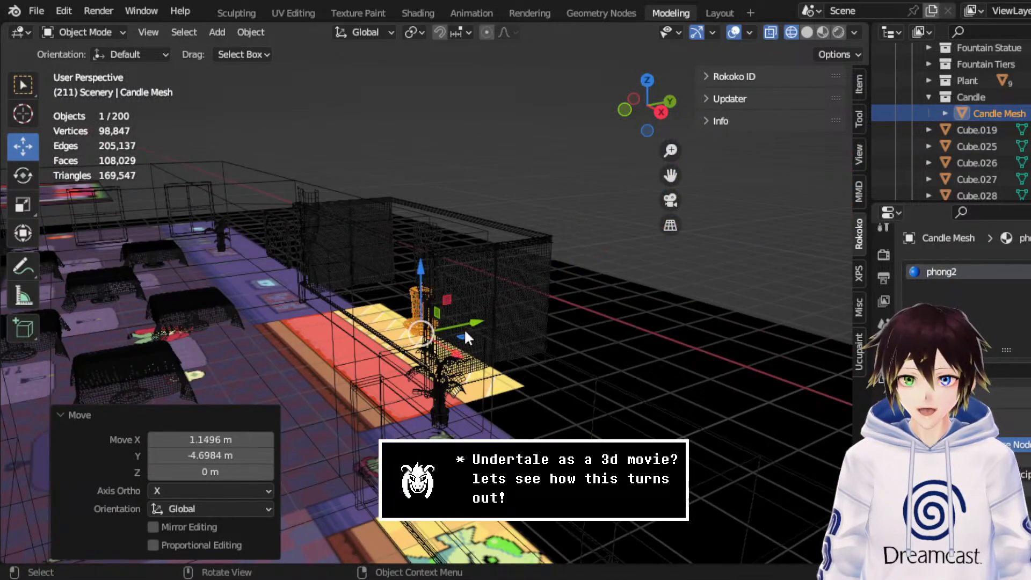
pyautogui.moveTo(611, 201); pyautogui.dragTo(641, 218, button='middle')
pyautogui.hotkey('ctrl', 'z')
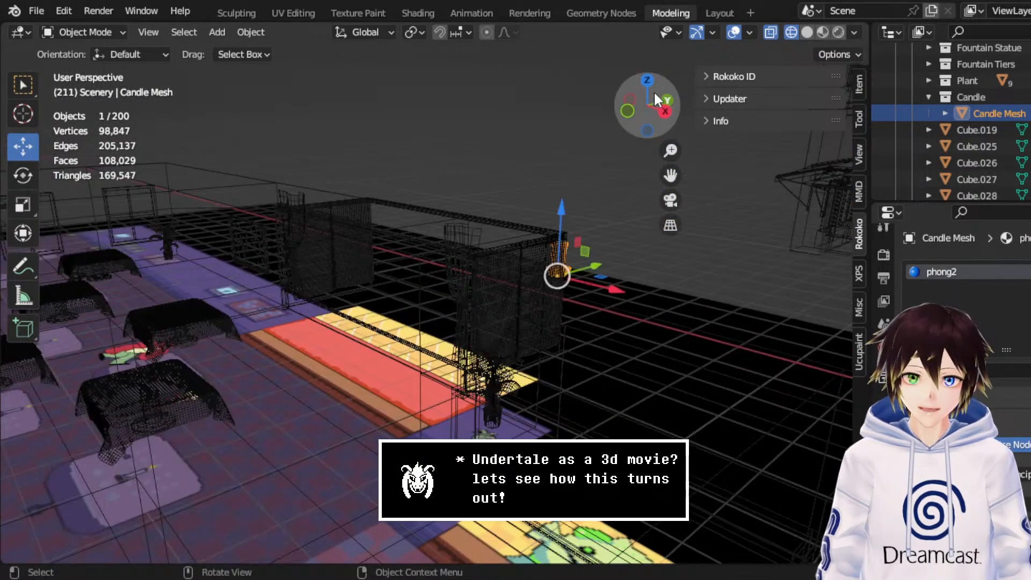
# Step: In top view, move the candle about -9.28 m along Y toward the dining tables, then look at it from the front
pyautogui.click(648, 82)
pyautogui.scroll(-4, 474, 300)
pyautogui.moveTo(445, 177); pyautogui.dragTo(430, 390)
pyautogui.click(648, 132)
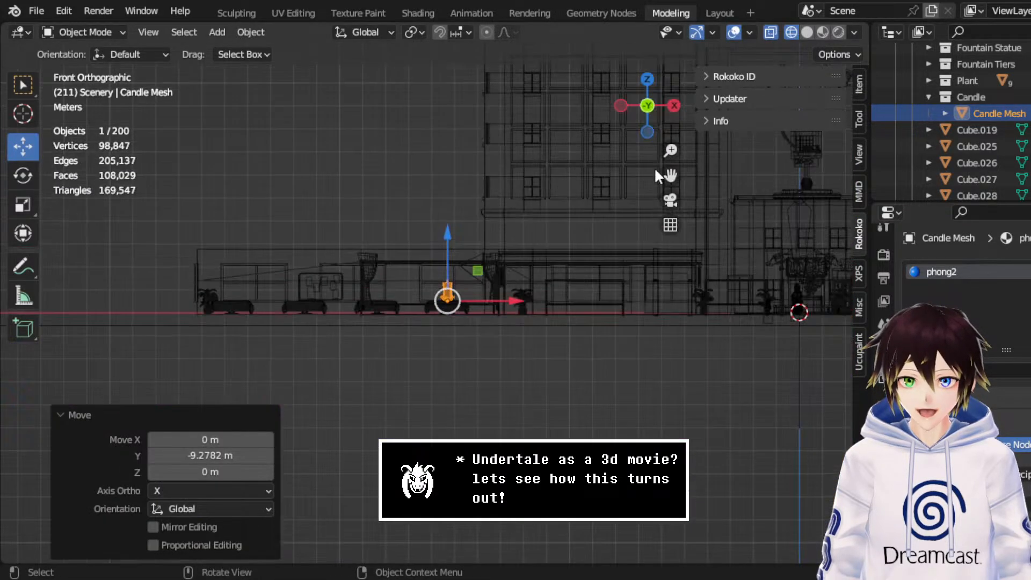
# Step: From the right side view, scale the oversized candle down uniformly to about 0.221 on its table
pyautogui.scroll(10, 433, 290)
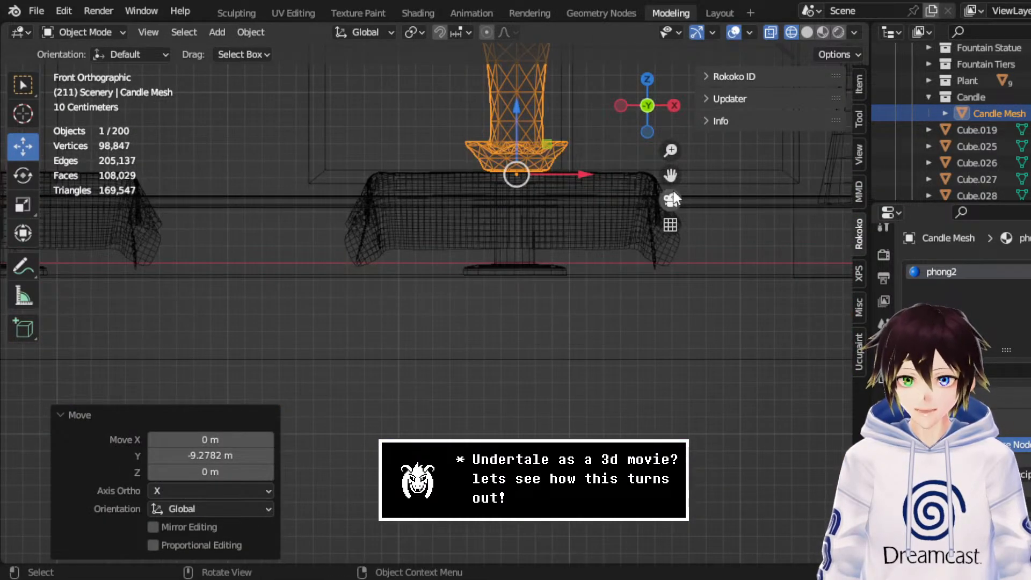
pyautogui.moveTo(671, 175); pyautogui.dragTo(653, 248)
pyautogui.moveTo(557, 173); pyautogui.dragTo(501, 188, button='middle')
pyautogui.scroll(-4, 501, 189)
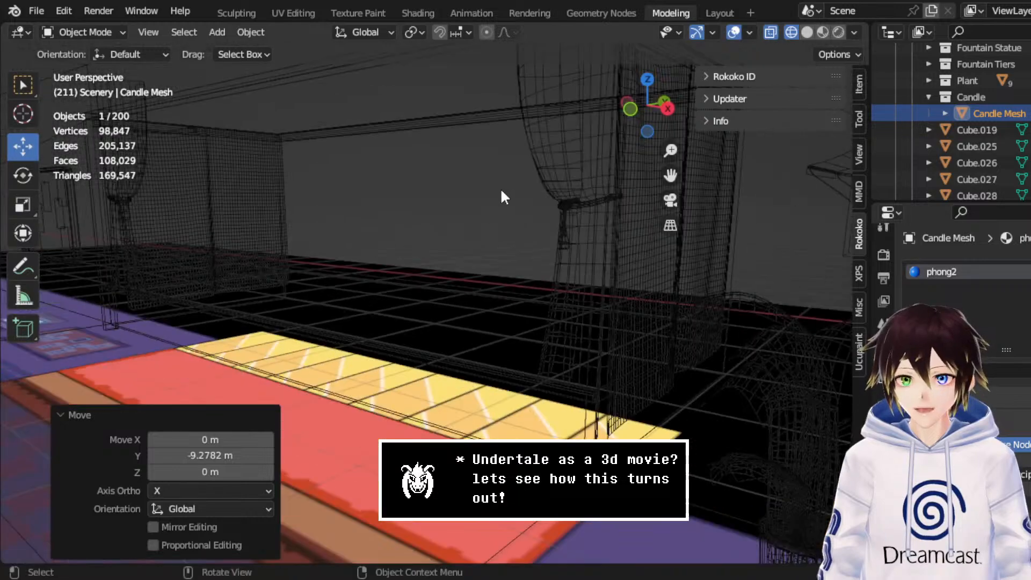
pyautogui.moveTo(672, 175); pyautogui.dragTo(843, 150)
pyautogui.moveTo(343, 254); pyautogui.dragTo(226, 253, button='middle')
pyautogui.scroll(-5, 308, 257)
pyautogui.click(23, 204)
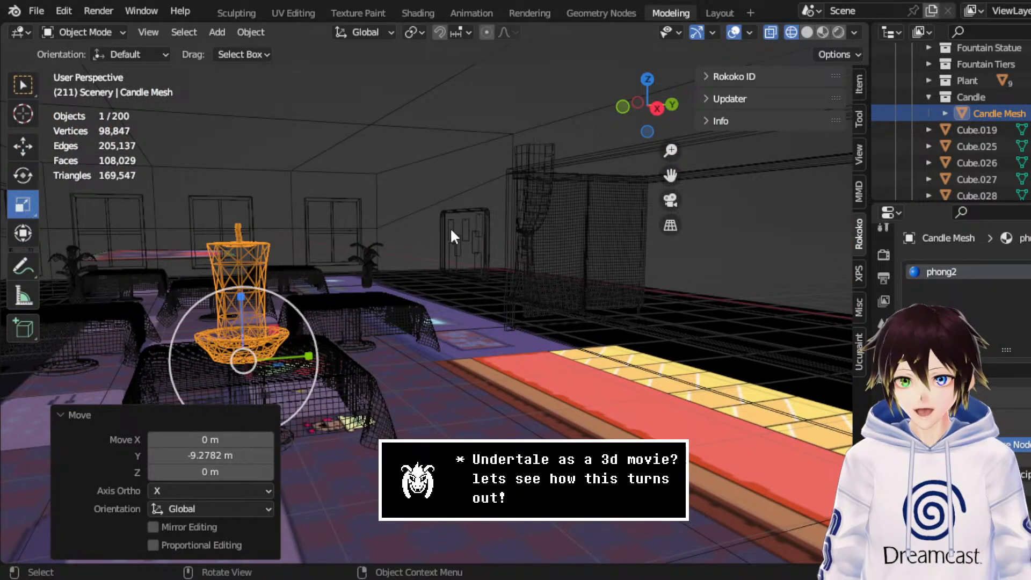
pyautogui.click(651, 110)
pyautogui.moveTo(671, 175); pyautogui.dragTo(890, 231)
pyautogui.scroll(5, 498, 303)
pyautogui.moveTo(520, 344); pyautogui.dragTo(493, 385)
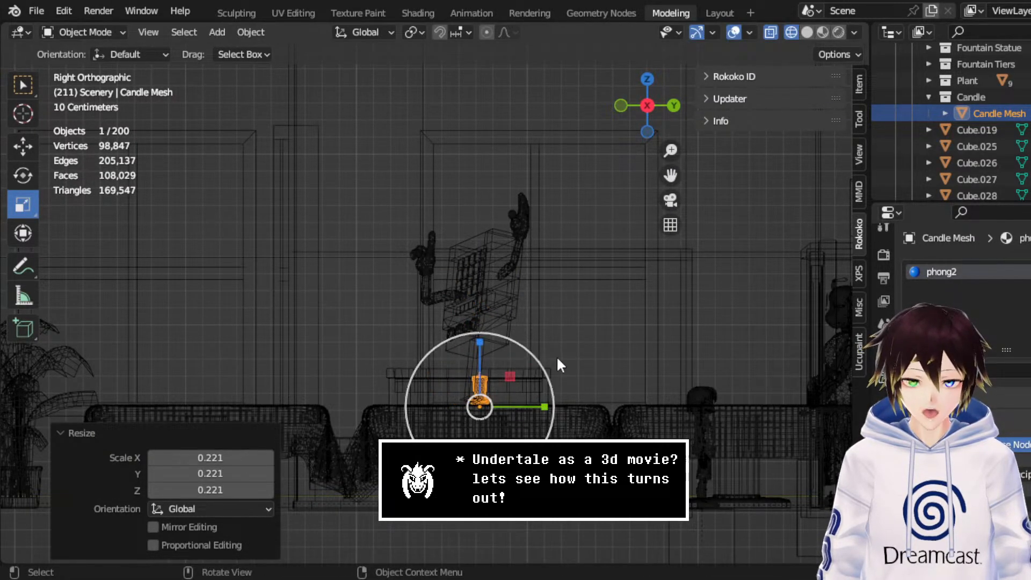
# Step: Check the candle against the table from the front and right views, then scale it by about 1.029
pyautogui.moveTo(557, 355); pyautogui.dragTo(675, 231, button='middle')
pyautogui.click(638, 110)
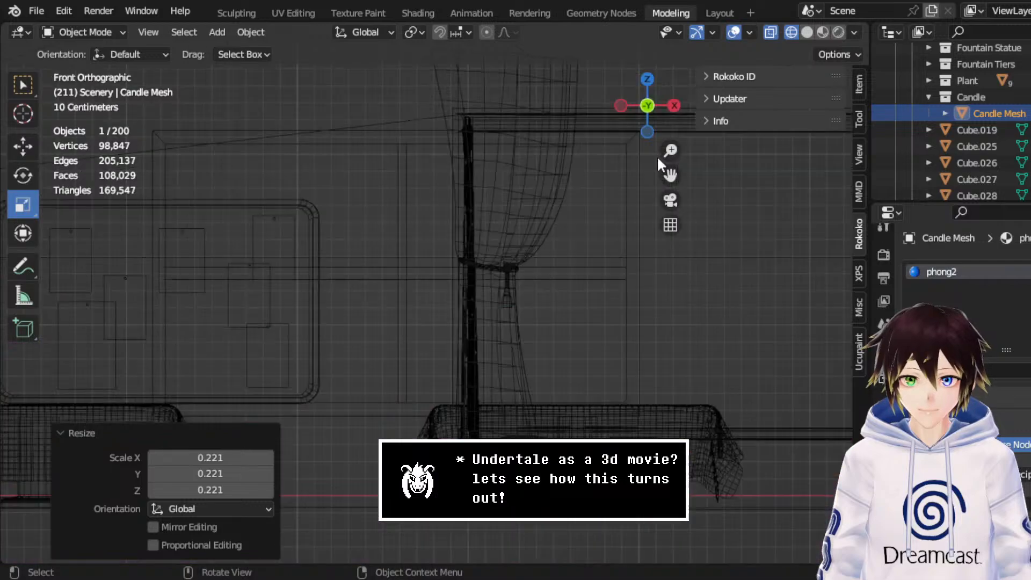
pyautogui.moveTo(671, 175); pyautogui.dragTo(4, 110)
pyautogui.moveTo(279, 247); pyautogui.dragTo(330, 262, button='middle')
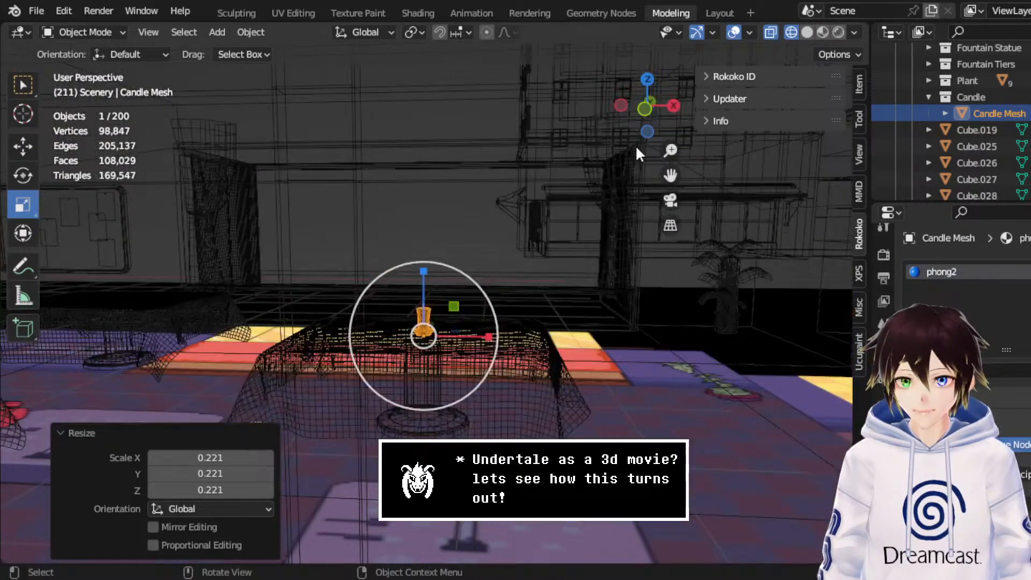
pyautogui.click(643, 112)
pyautogui.click(673, 108)
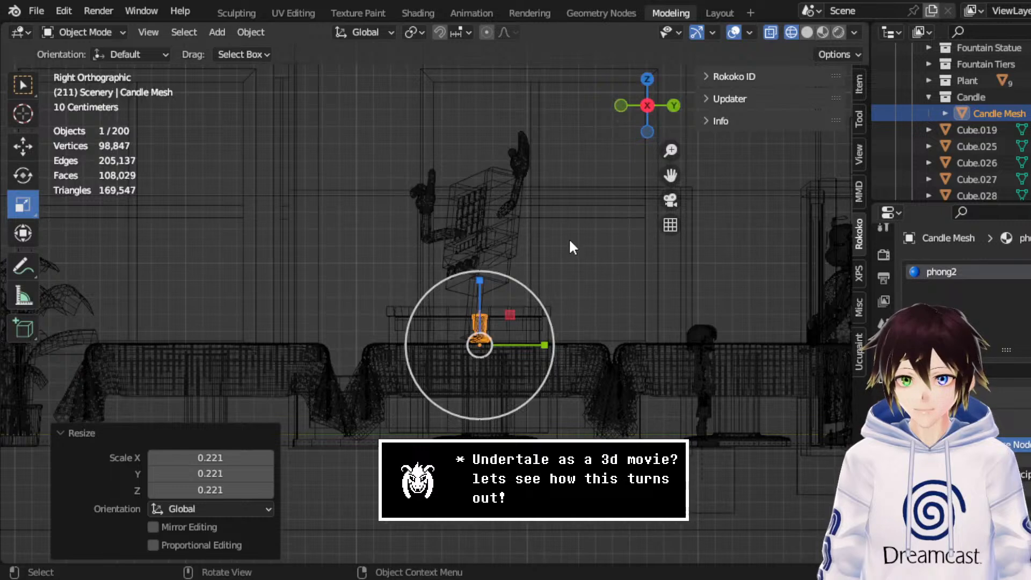
pyautogui.moveTo(537, 295); pyautogui.dragTo(540, 300)
pyautogui.moveTo(539, 301)
pyautogui.mouseDown(button='middle')
pyautogui.moveTo(479, 273)
pyautogui.moveTo(559, 306)
pyautogui.mouseUp(button='middle')
# Step: In solid shading, lower the candle about 0.002 m in Z so it rests on the tablecloth
pyautogui.click(808, 33)
pyautogui.moveTo(750, 114)
pyautogui.mouseDown(button='middle')
pyautogui.moveTo(488, 272)
pyautogui.moveTo(583, 272)
pyautogui.moveTo(595, 253)
pyautogui.moveTo(559, 242)
pyautogui.mouseUp(button='middle')
pyautogui.click(23, 145)
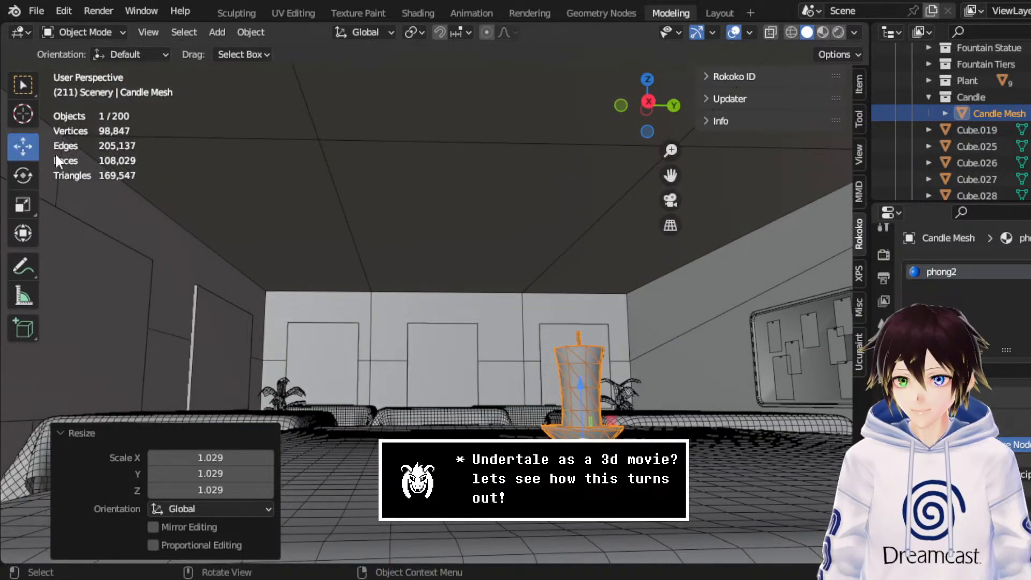
pyautogui.moveTo(580, 389)
pyautogui.mouseDown()
pyautogui.moveTo(582, 401)
pyautogui.moveTo(600, 393)
pyautogui.mouseUp()
pyautogui.moveTo(600, 393); pyautogui.dragTo(644, 436, button='middle')
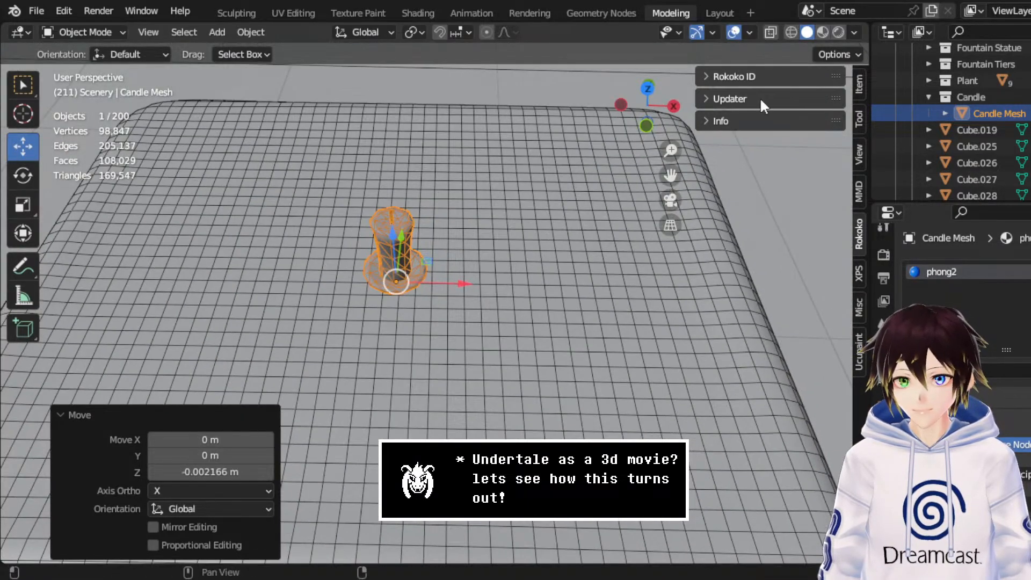
# Step: Hide the overlays and examine the candle on its table in material preview and wireframe shading
pyautogui.click(823, 31)
pyautogui.moveTo(490, 207); pyautogui.dragTo(560, 246, button='middle')
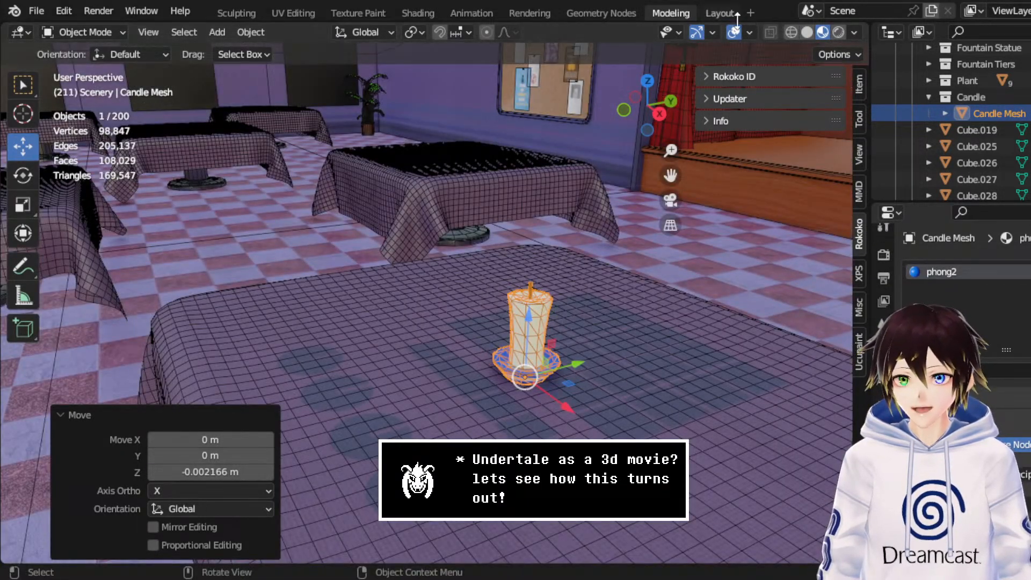
pyautogui.click(734, 32)
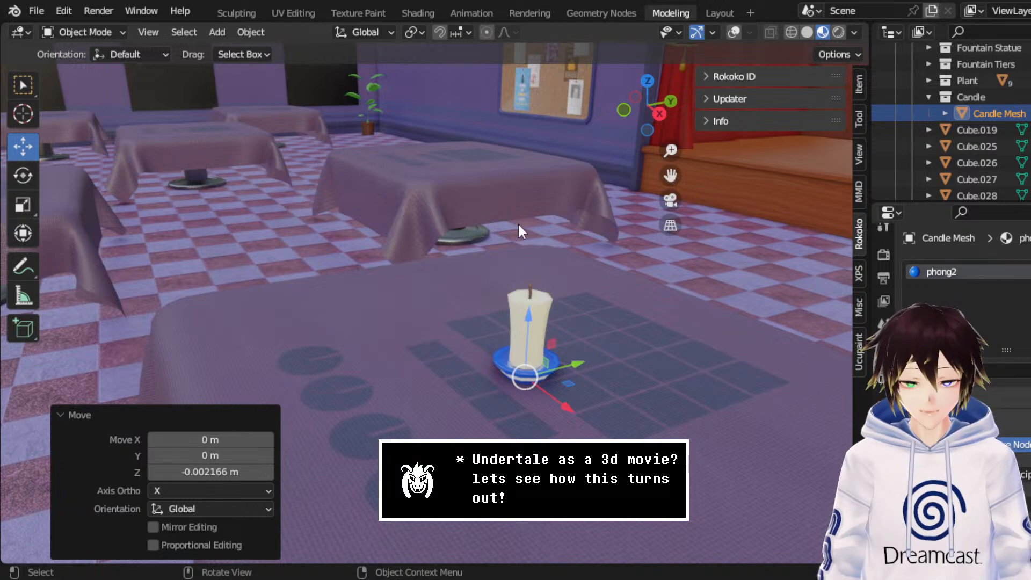
pyautogui.moveTo(520, 231); pyautogui.dragTo(471, 203, button='middle')
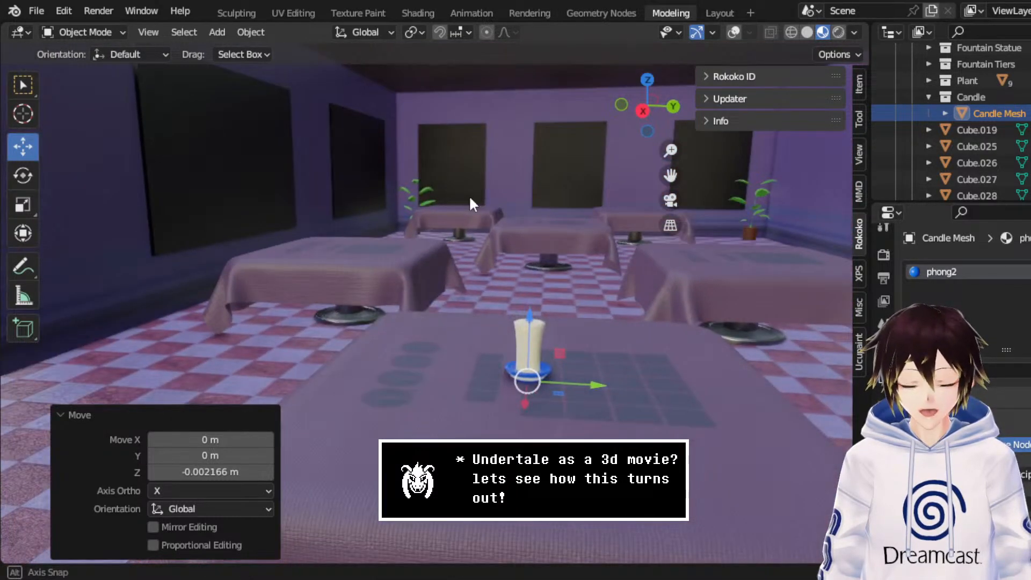
pyautogui.click(644, 111)
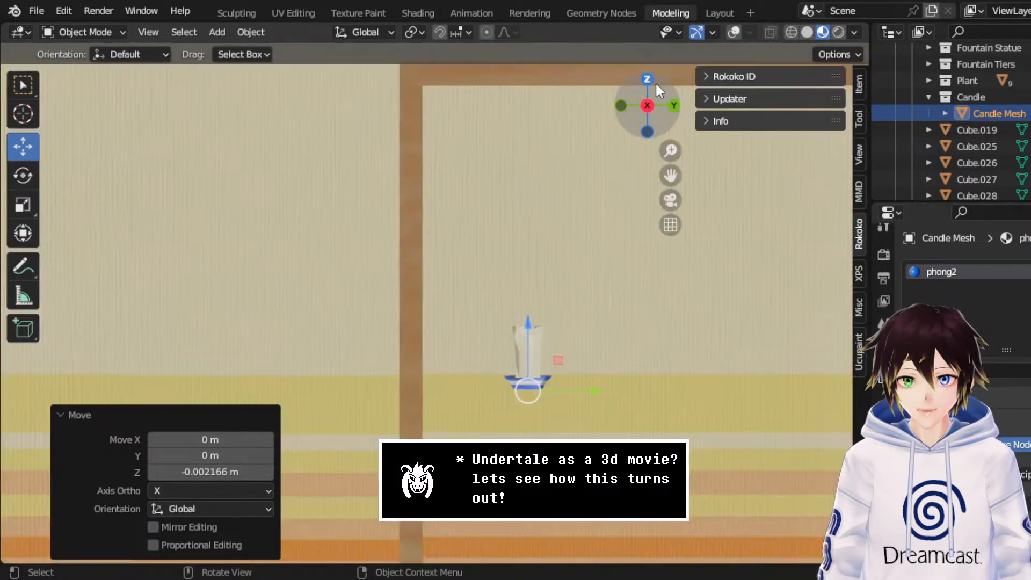
pyautogui.click(788, 33)
pyautogui.moveTo(620, 107); pyautogui.dragTo(716, 144)
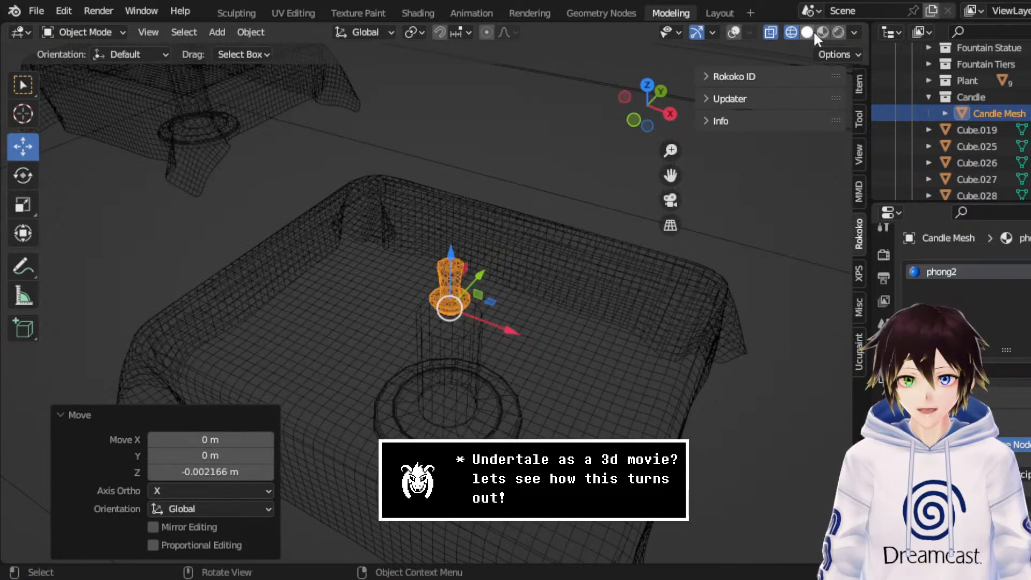
# Step: In solid shading, make a linked duplicate of the candle and move it about -1.63 m in X
pyautogui.click(810, 32)
pyautogui.moveTo(603, 208)
pyautogui.mouseDown(button='middle')
pyautogui.moveTo(514, 221)
pyautogui.moveTo(508, 235)
pyautogui.moveTo(594, 226)
pyautogui.moveTo(615, 207)
pyautogui.mouseUp(button='middle')
pyautogui.scroll(2, 582, 233)
pyautogui.scroll(-1, 515, 228)
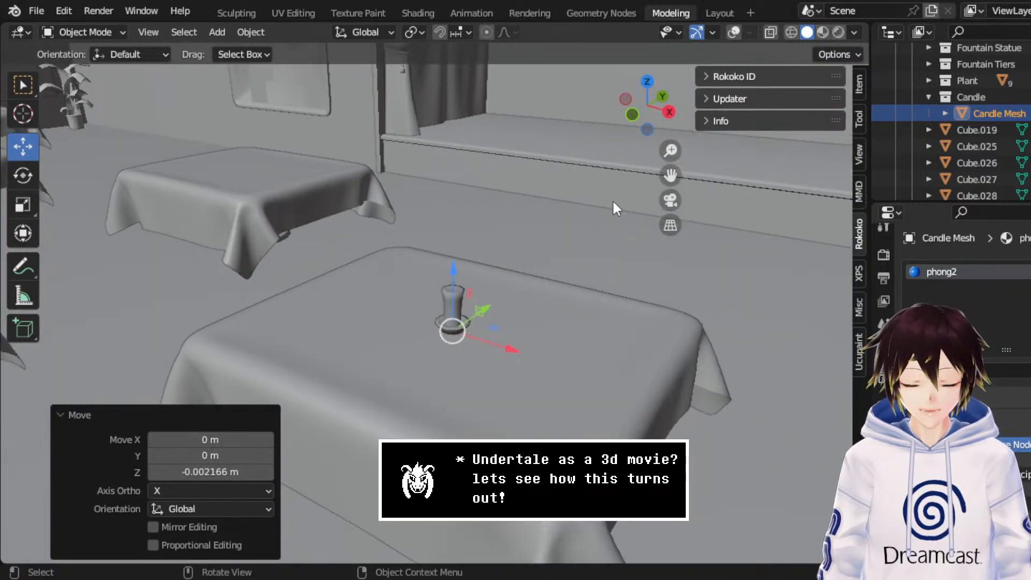
pyautogui.moveTo(666, 172); pyautogui.dragTo(599, 231)
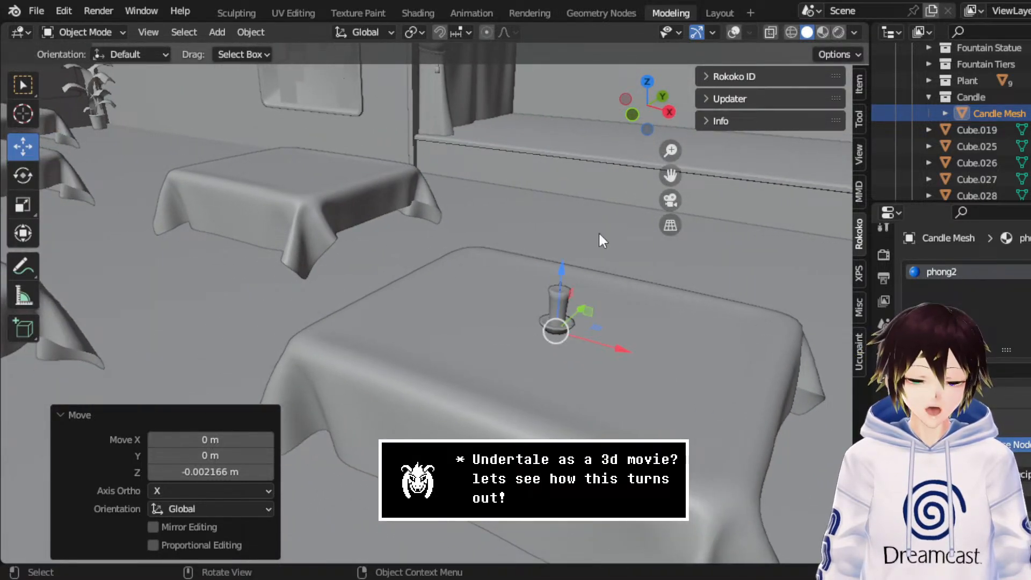
pyautogui.rightClick(591, 263)
pyautogui.click(581, 346)
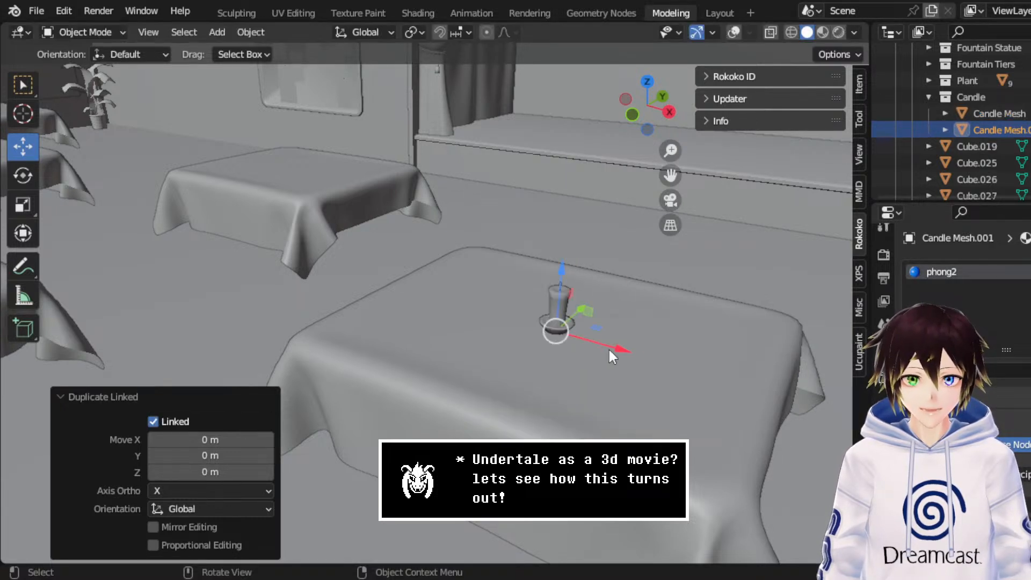
pyautogui.moveTo(624, 349); pyautogui.dragTo(341, 259)
# Step: In front wireframe view, move the duplicated candle another -1.42 m or so in X to center it over the table
pyautogui.moveTo(340, 259); pyautogui.dragTo(766, 182, button='middle')
pyautogui.moveTo(671, 175); pyautogui.dragTo(1020, 148)
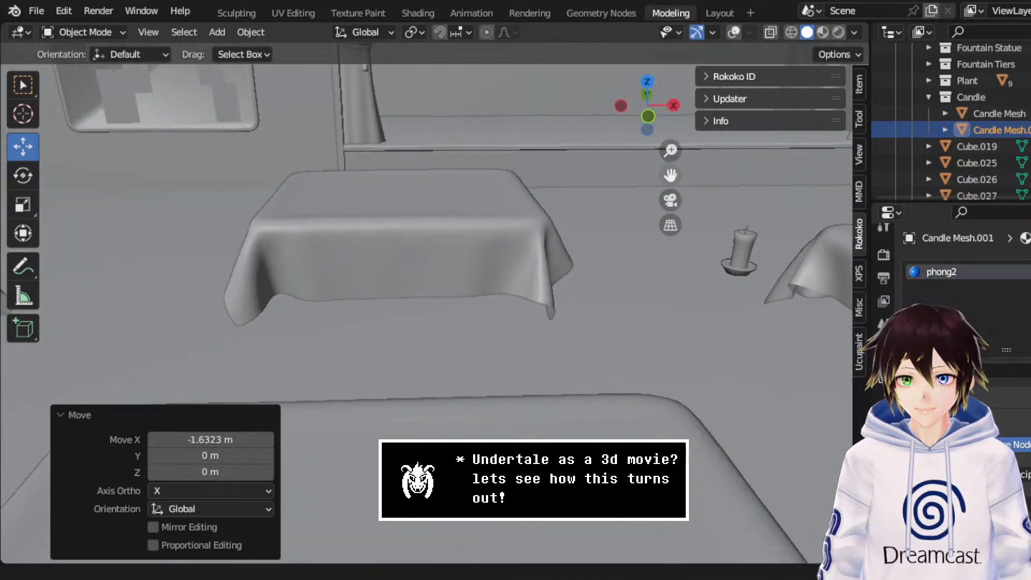
pyautogui.click(654, 112)
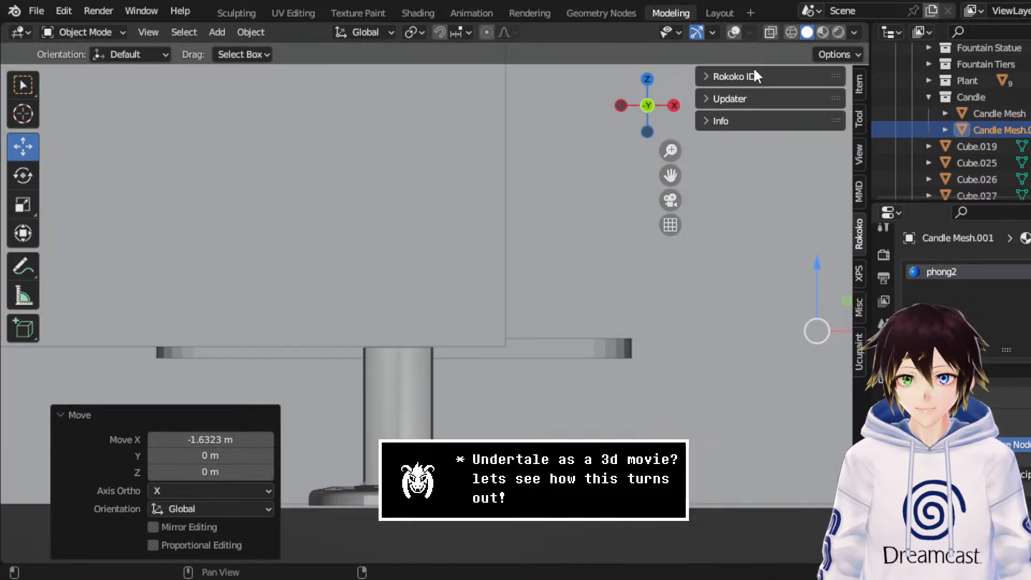
pyautogui.click(791, 32)
pyautogui.press('g')
pyautogui.press('x')
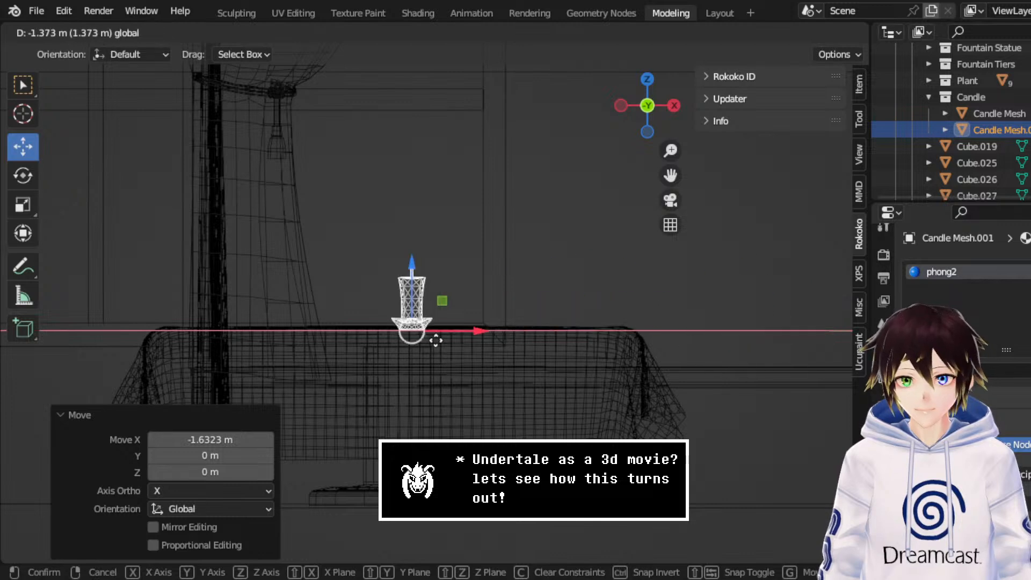
pyautogui.click(424, 342)
# Step: In solid shading, move the duplicated candle about -1.14 m in Y onto the neighbouring table
pyautogui.moveTo(475, 192); pyautogui.dragTo(316, 240, button='middle')
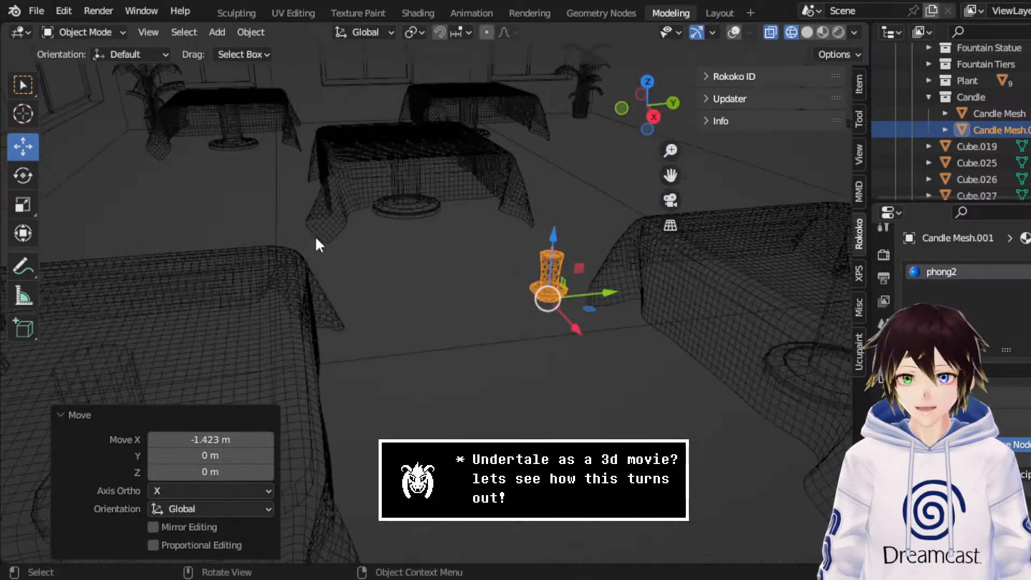
pyautogui.click(807, 32)
pyautogui.scroll(5, 588, 227)
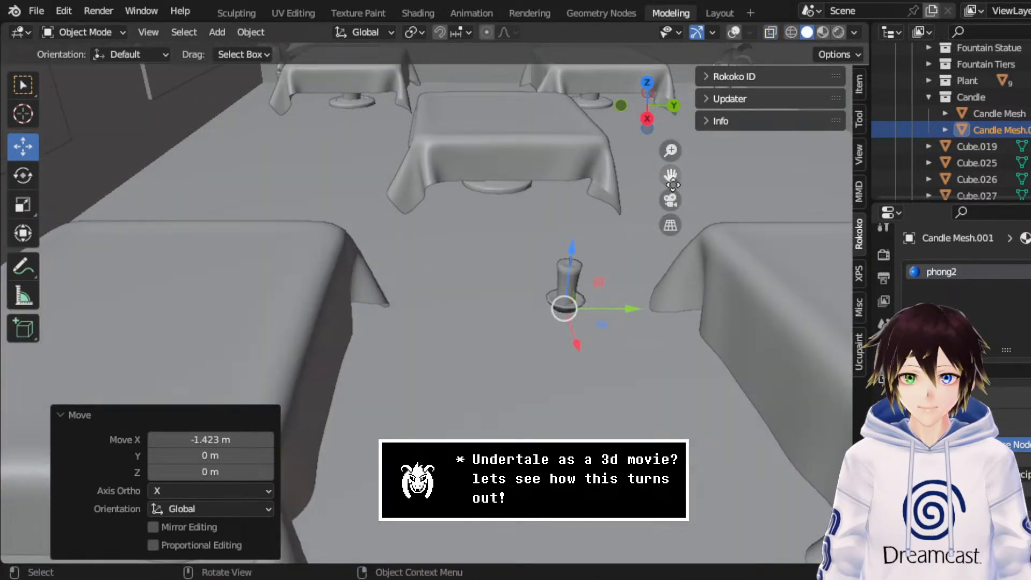
pyautogui.moveTo(682, 311); pyautogui.dragTo(366, 320)
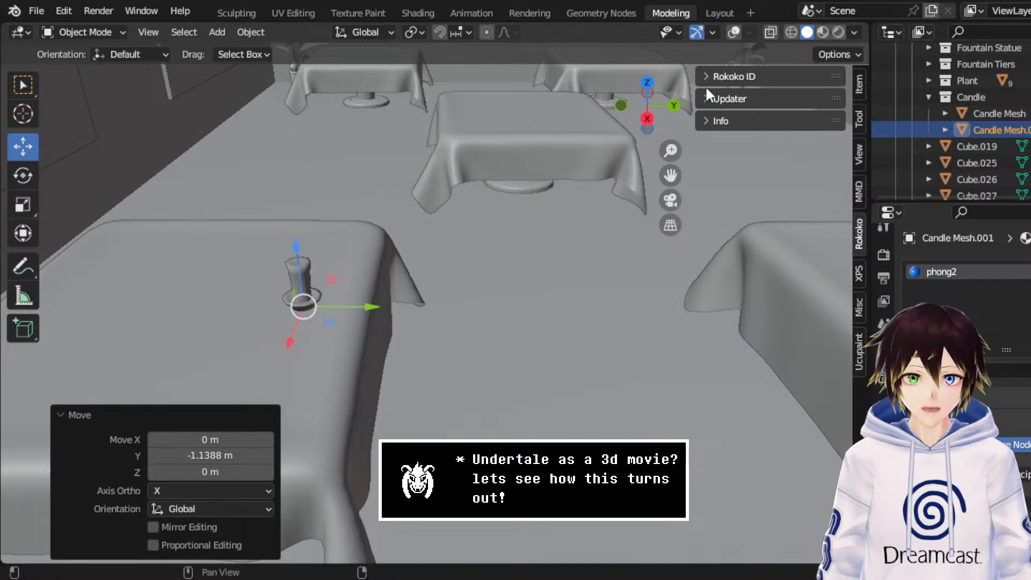
# Step: In top wireframe view, move the candle about -0.46 m in Y to center it over the table's base
pyautogui.click(647, 82)
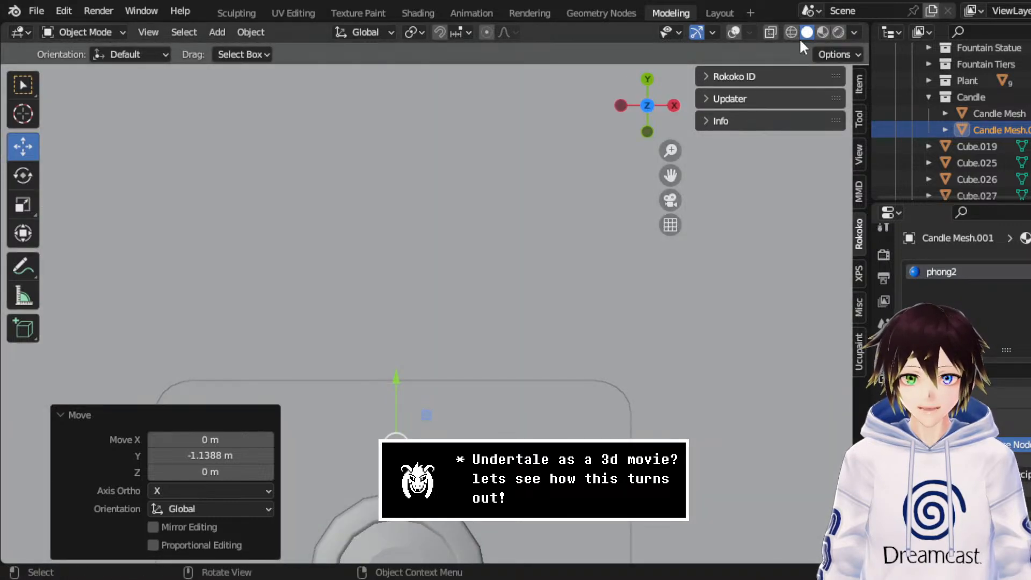
pyautogui.click(792, 32)
pyautogui.moveTo(671, 175); pyautogui.dragTo(790, 27)
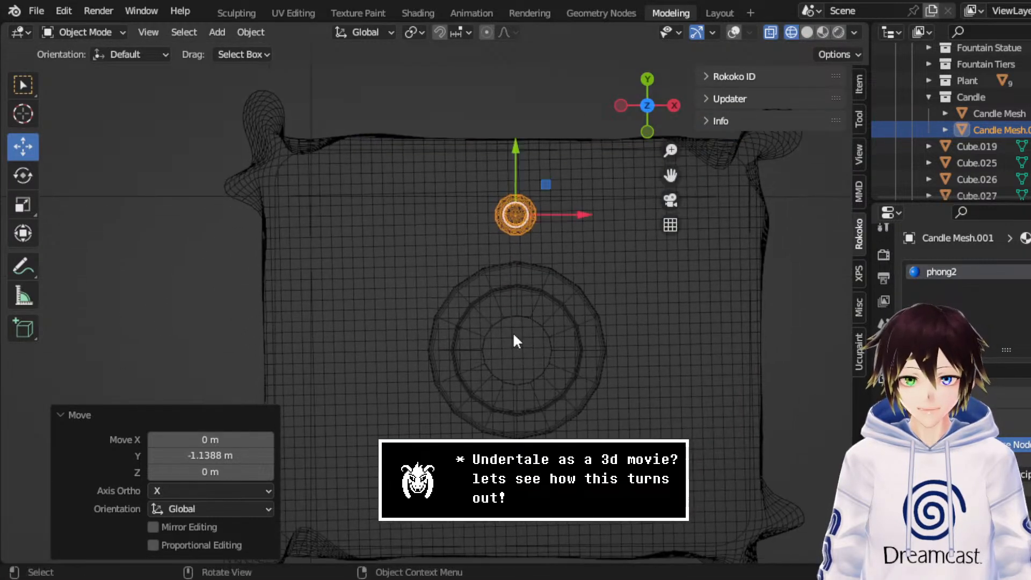
pyautogui.moveTo(516, 156); pyautogui.dragTo(500, 294)
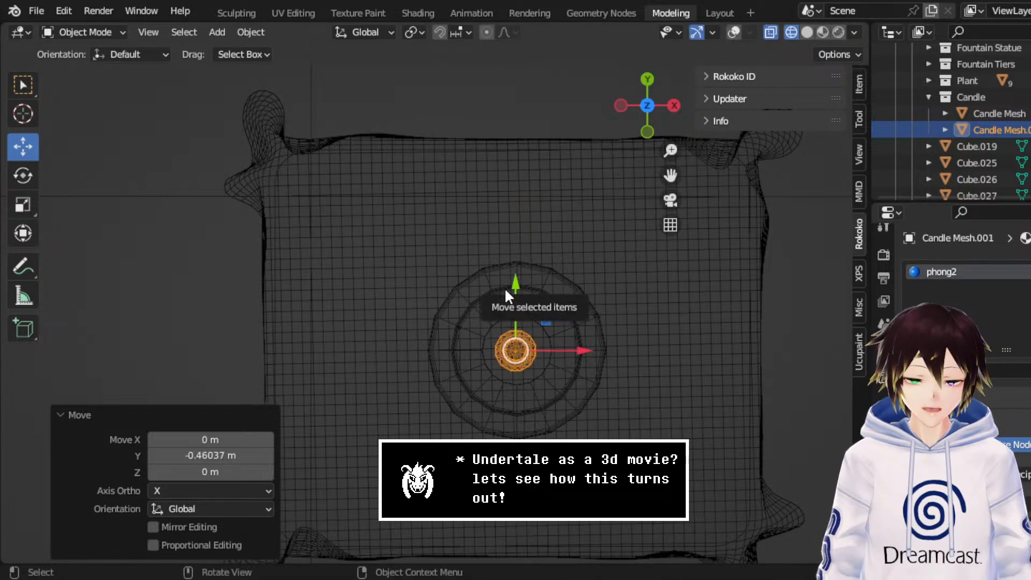
# Step: Make a linked duplicate of the second candle and move it about 2.92 m in Y to the table across the aisle
pyautogui.moveTo(548, 307); pyautogui.dragTo(572, 267, button='middle')
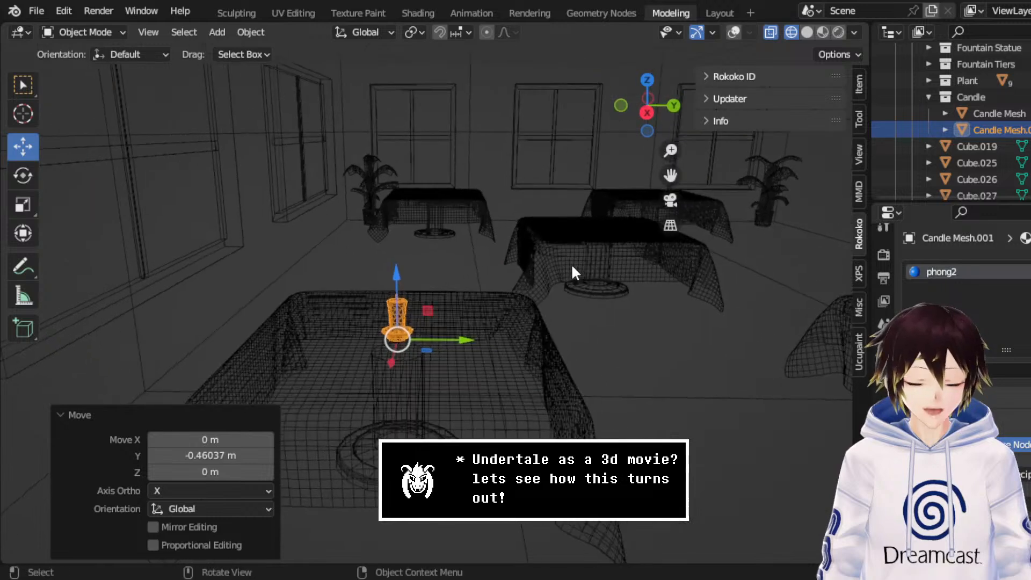
pyautogui.moveTo(670, 176); pyautogui.dragTo(435, 249)
pyautogui.rightClick(433, 247)
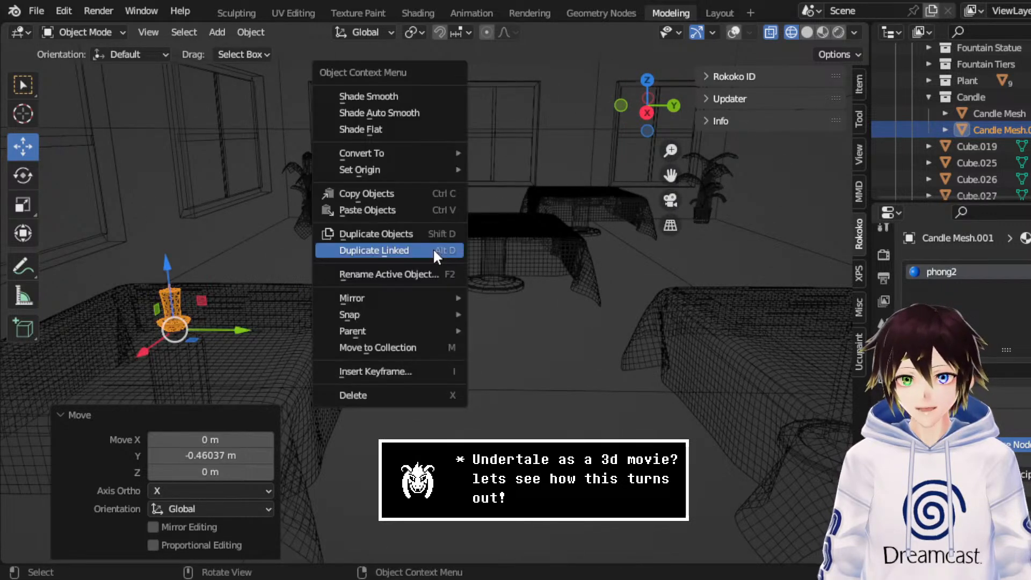
pyautogui.click(369, 252)
pyautogui.press('g')
pyautogui.press('y')
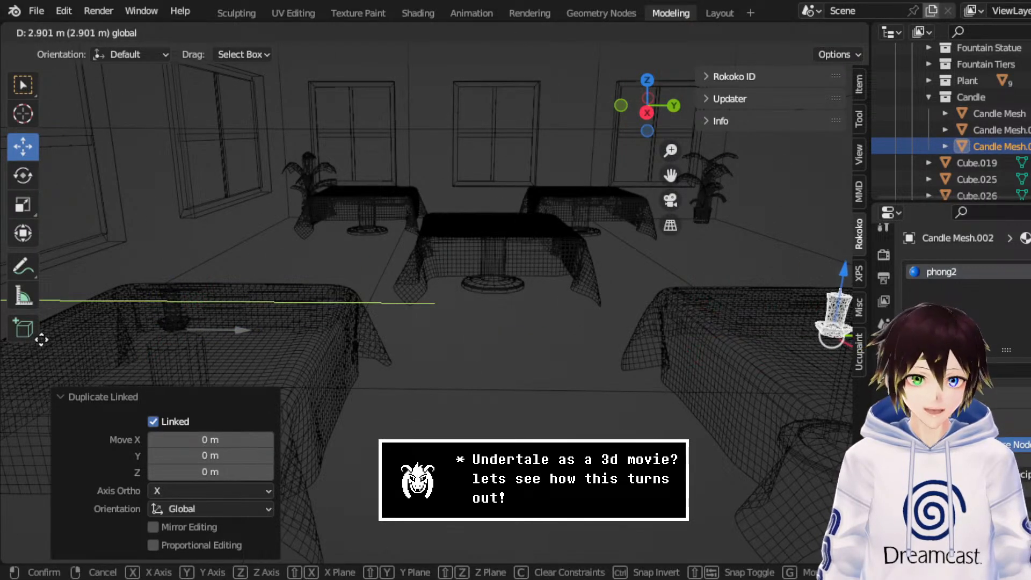
pyautogui.click(2, 120)
# Step: In top view, move the third candle along Y to center it over its table's base
pyautogui.click(644, 76)
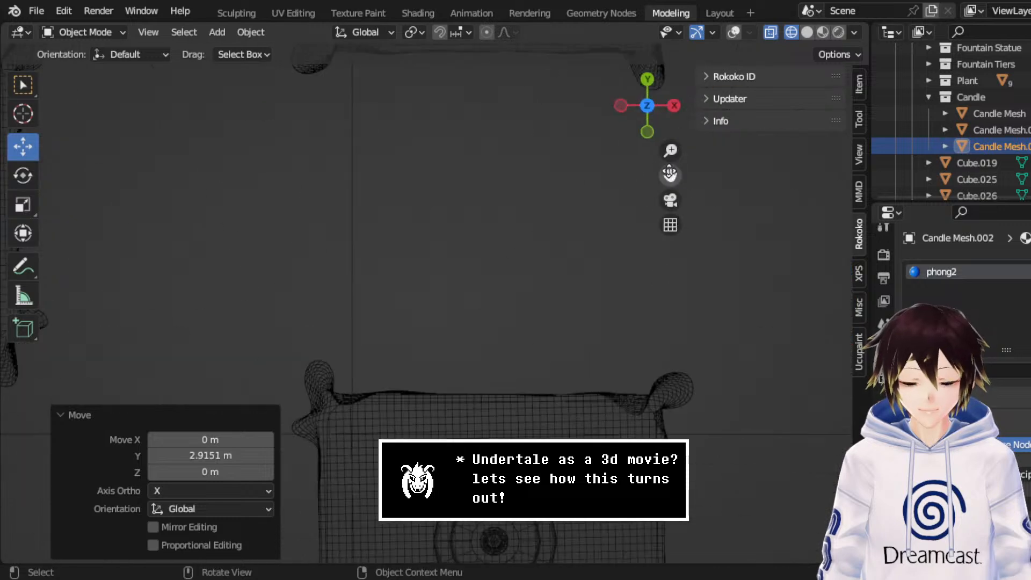
pyautogui.moveTo(670, 175); pyautogui.dragTo(659, 326)
pyautogui.scroll(3, 512, 249)
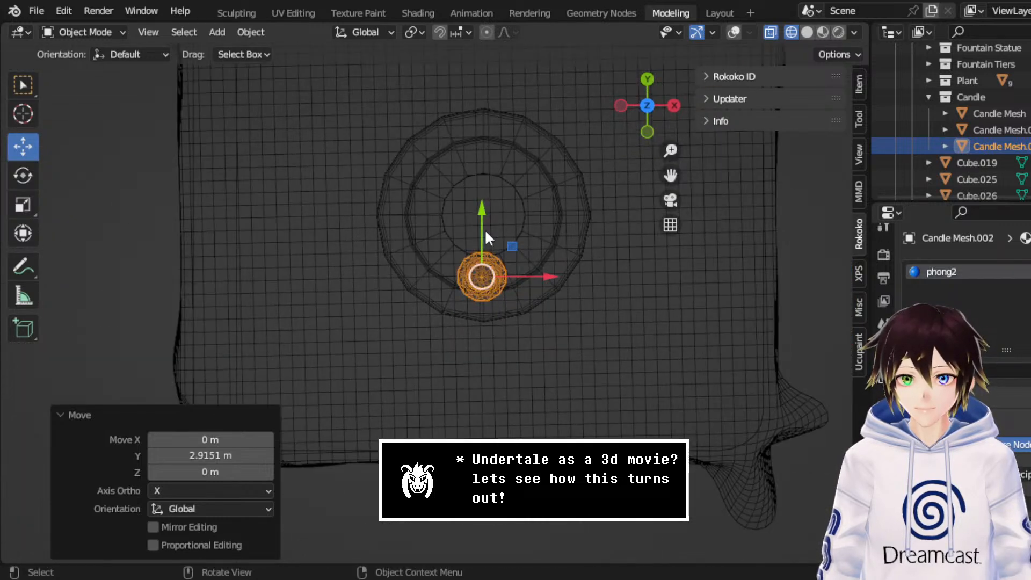
pyautogui.moveTo(486, 233); pyautogui.dragTo(483, 161)
# Step: Try making a linked duplicate of the third candle in place, then delete that duplicate
pyautogui.moveTo(484, 161); pyautogui.dragTo(552, 205, button='middle')
pyautogui.rightClick(552, 205)
pyautogui.click(552, 206)
pyautogui.rightClick(572, 271)
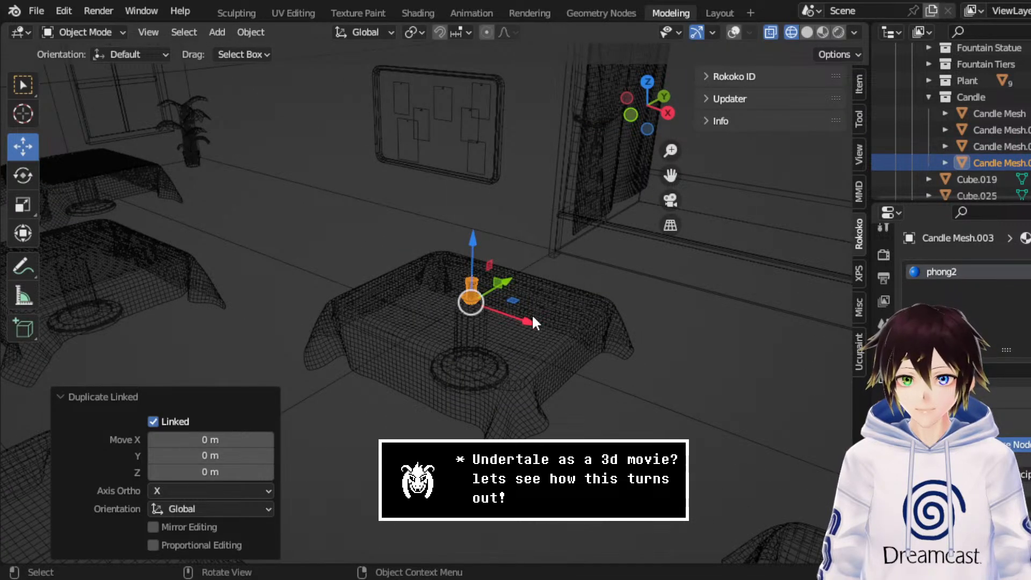
pyautogui.scroll(-3, 476, 258)
pyautogui.moveTo(479, 244); pyautogui.dragTo(411, 247, button='middle')
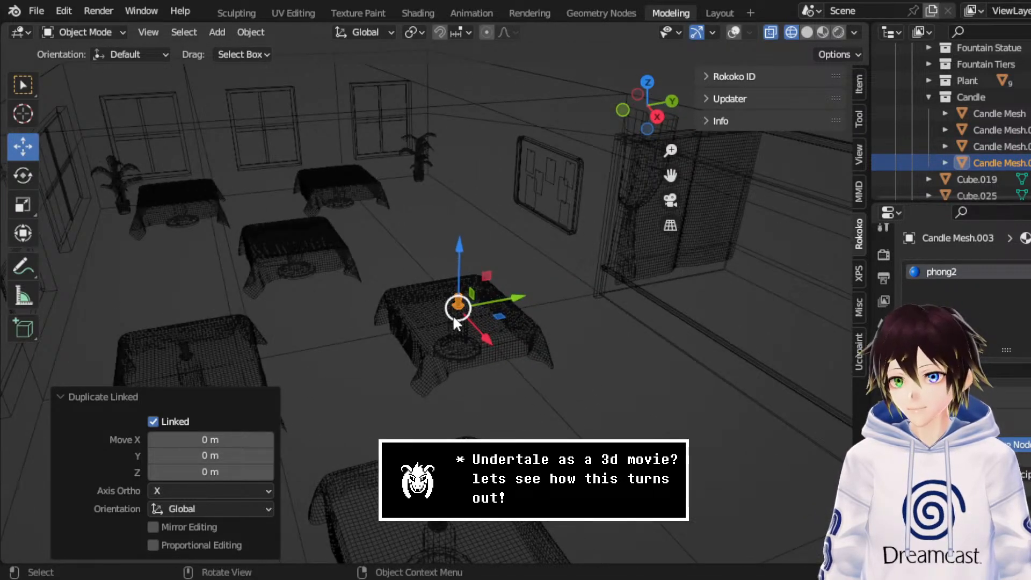
pyautogui.press('Delete')
# Step: Select the candles on the two tables facing each other across the aisle, make linked duplicates, and move them about -2.45 m in X
pyautogui.click(461, 302)
pyautogui.keyDown('shift'); pyautogui.click(185, 357); pyautogui.keyUp('shift')
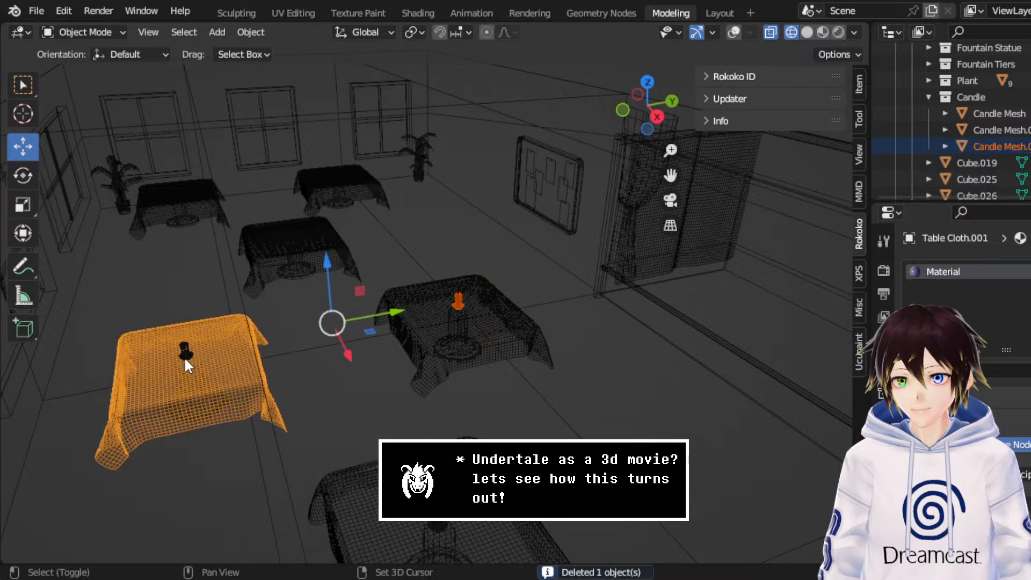
pyautogui.hotkey('ctrl', 'z')
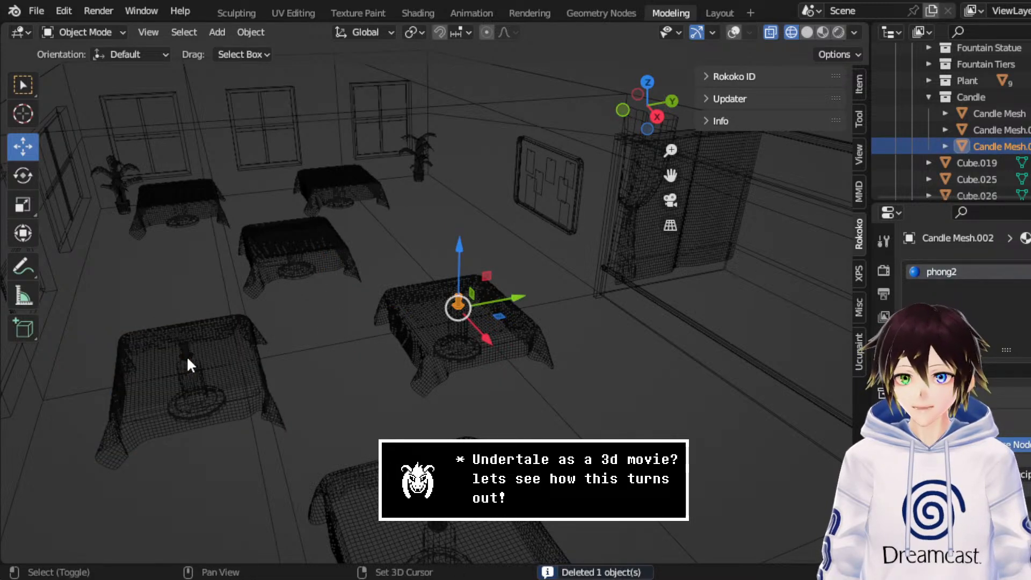
pyautogui.keyDown('shift'); pyautogui.click(186, 356); pyautogui.keyUp('shift')
pyautogui.rightClick(372, 269)
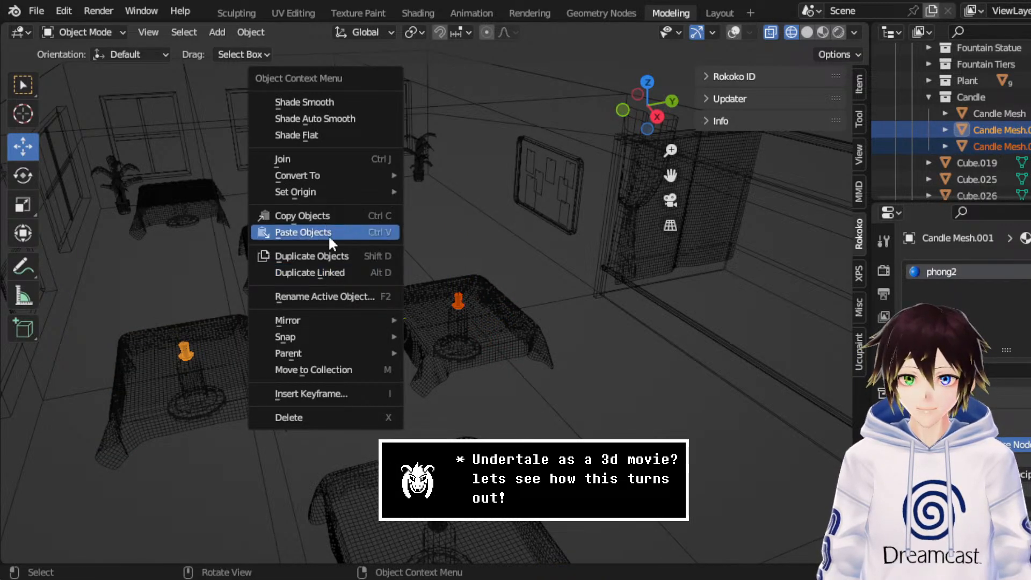
pyautogui.click(318, 276)
pyautogui.moveTo(238, 265); pyautogui.dragTo(379, 292, button='middle')
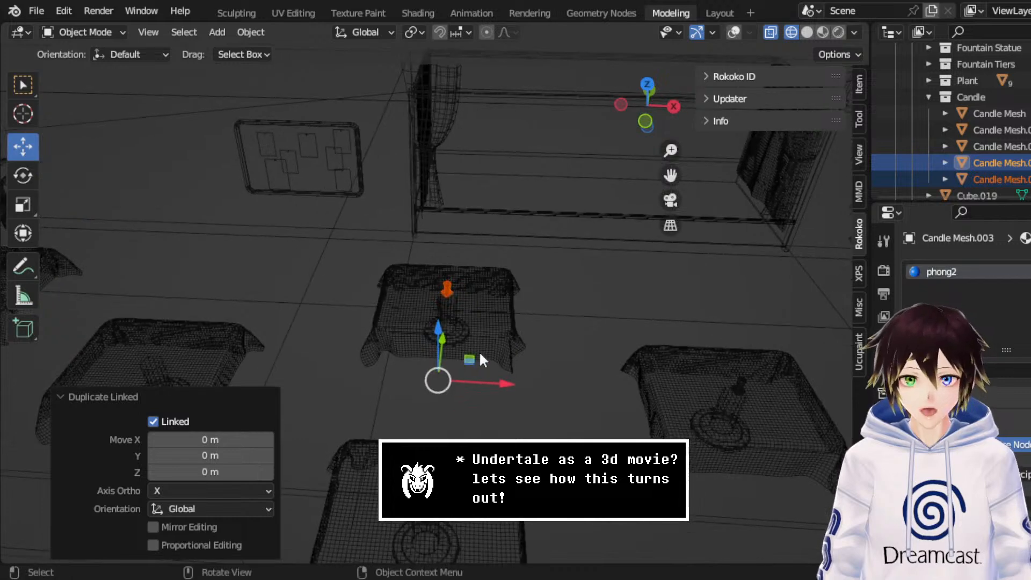
pyautogui.moveTo(495, 381); pyautogui.dragTo(267, 369)
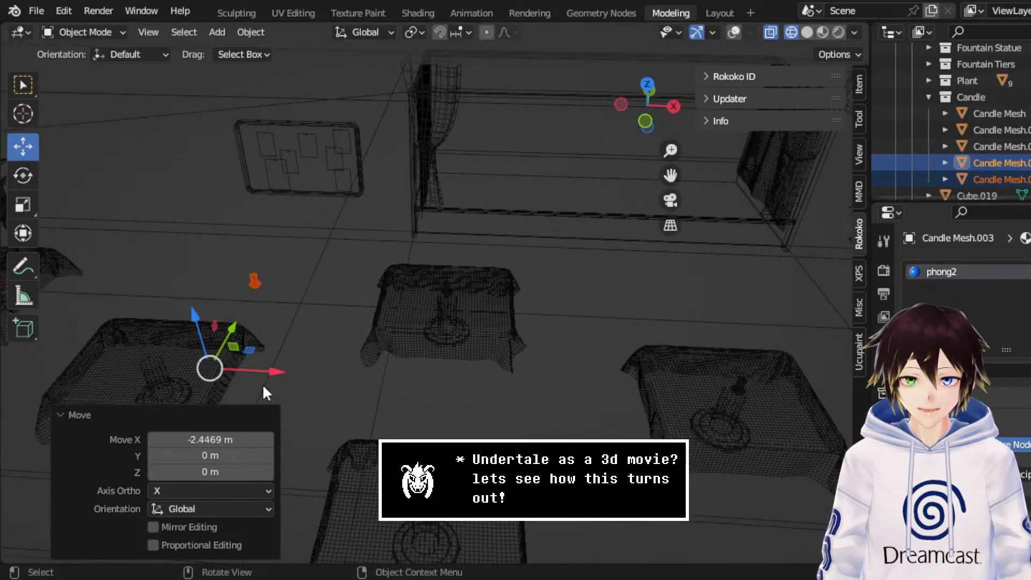
# Step: In top view, move the duplicated candle pair about -3.86 m and then -0.03 m in X to center it over the end tables' bases
pyautogui.click(649, 82)
pyautogui.moveTo(671, 175); pyautogui.dragTo(1030, 96)
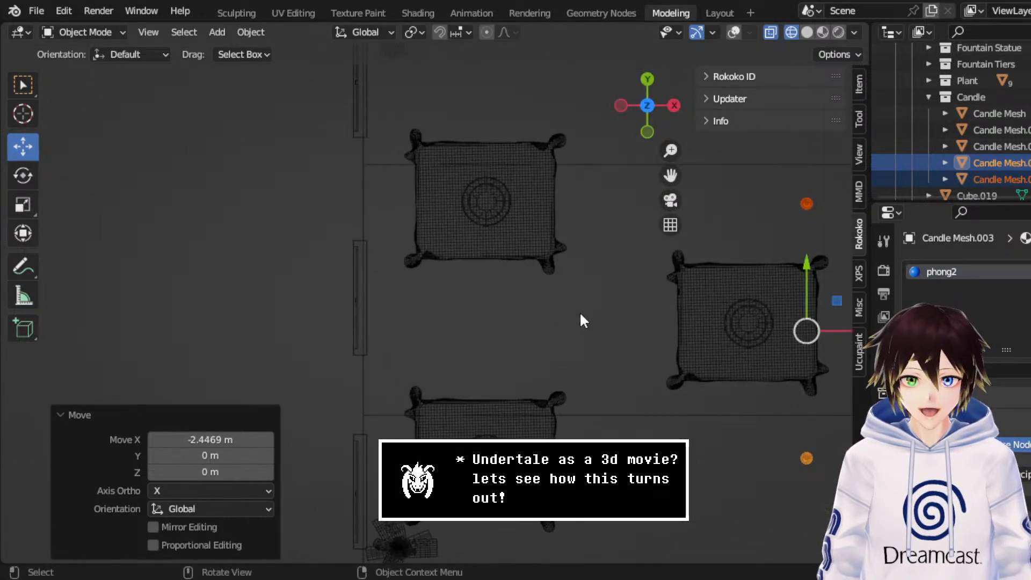
pyautogui.moveTo(821, 328); pyautogui.dragTo(517, 358)
pyautogui.scroll(4, 575, 315)
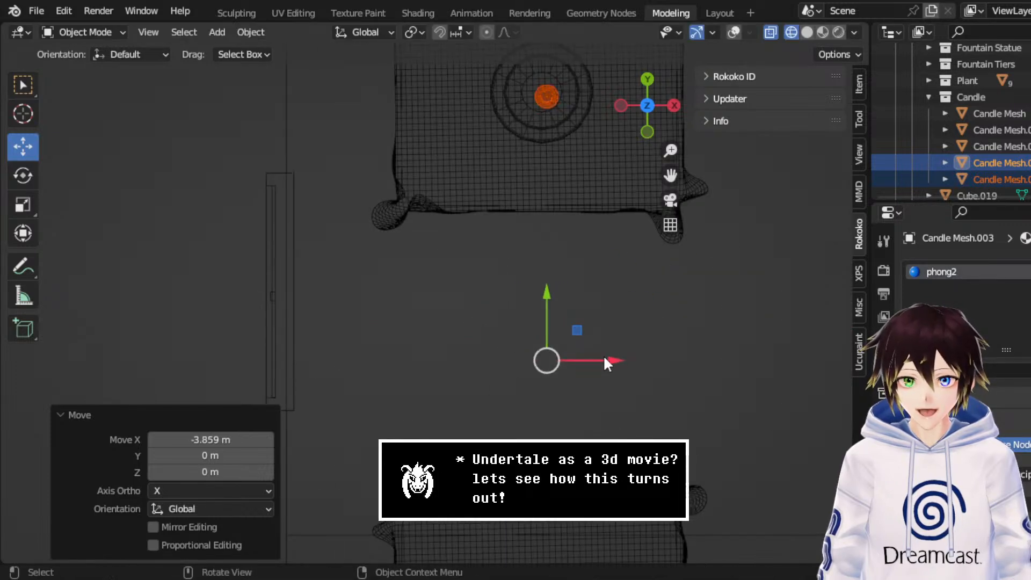
pyautogui.moveTo(604, 357); pyautogui.dragTo(596, 359)
pyautogui.moveTo(670, 176); pyautogui.dragTo(618, 258)
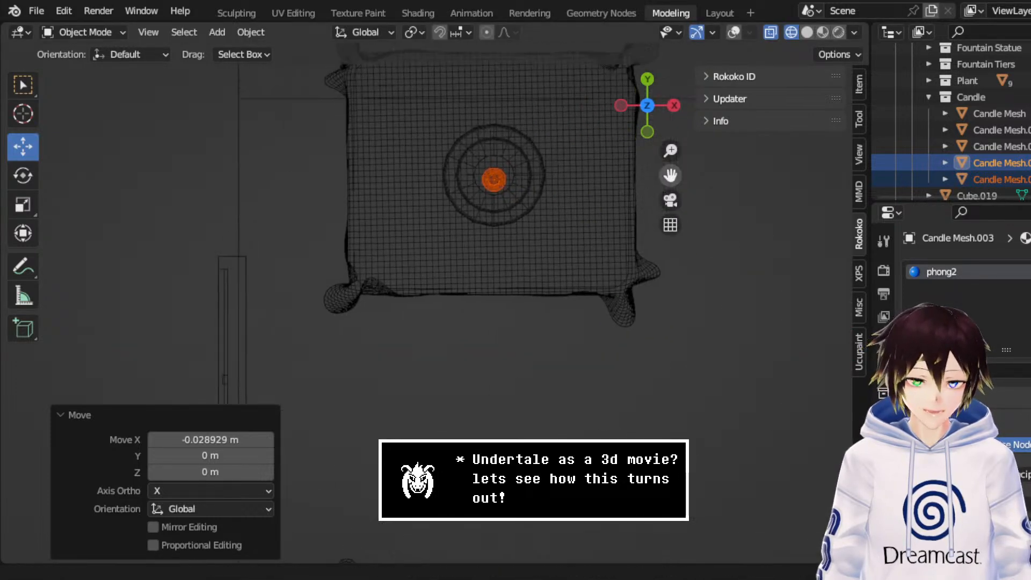
# Step: Select only the duplicated candle on one end table and, in side view, move it about 0.028 m in Y
pyautogui.moveTo(513, 177); pyautogui.dragTo(403, 135, button='middle')
pyautogui.click(543, 332)
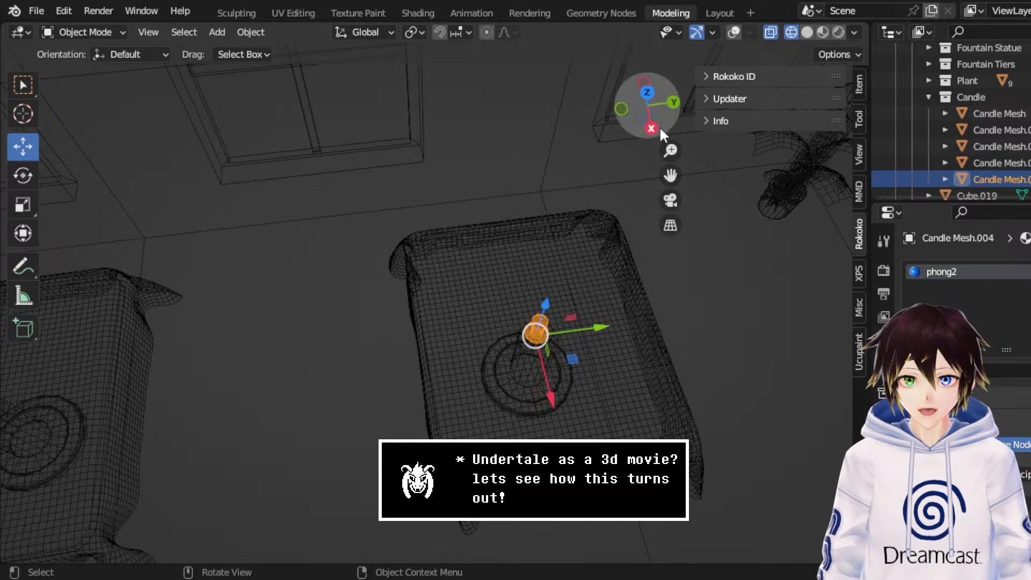
pyautogui.click(653, 128)
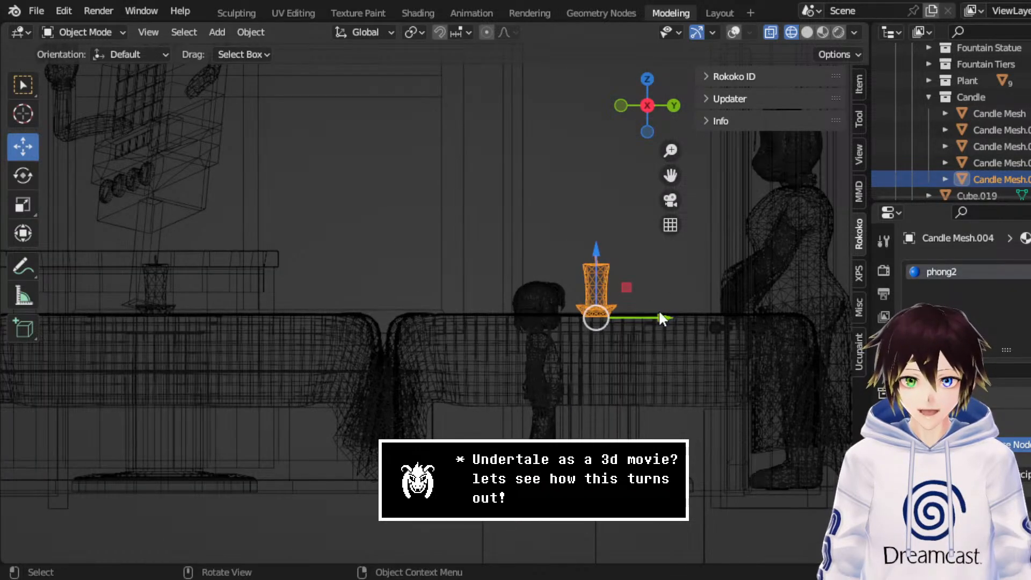
pyautogui.moveTo(661, 319); pyautogui.dragTo(665, 319)
pyautogui.moveTo(666, 319)
pyautogui.mouseDown(button='middle')
pyautogui.moveTo(634, 334)
pyautogui.moveTo(644, 317)
pyautogui.mouseUp(button='middle')
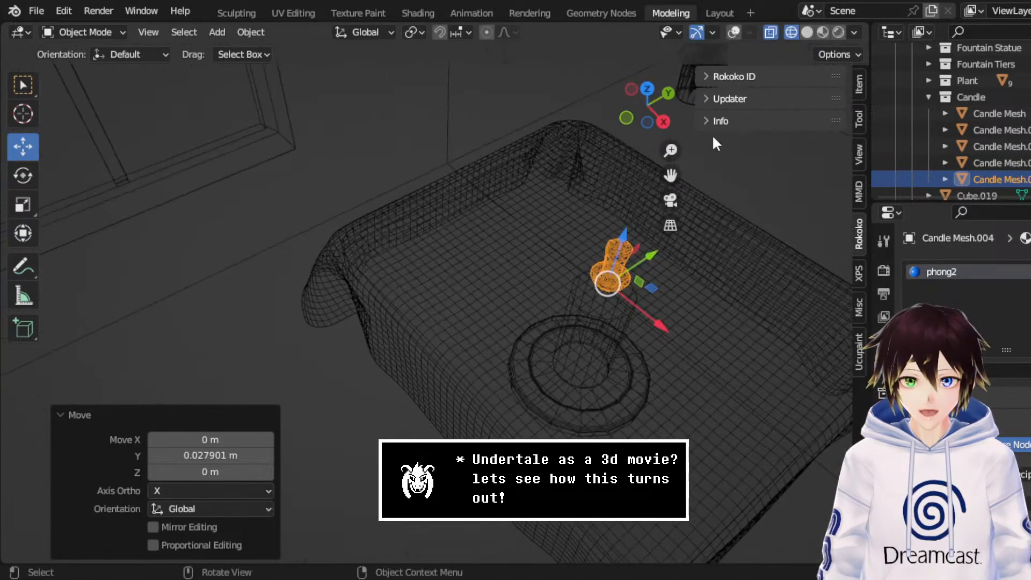
# Step: Examine in solid shading how the duplicated candles sit on the two end tables
pyautogui.click(808, 32)
pyautogui.moveTo(590, 226)
pyautogui.mouseDown(button='middle')
pyautogui.moveTo(552, 248)
pyautogui.moveTo(473, 190)
pyautogui.moveTo(543, 206)
pyautogui.mouseUp(button='middle')
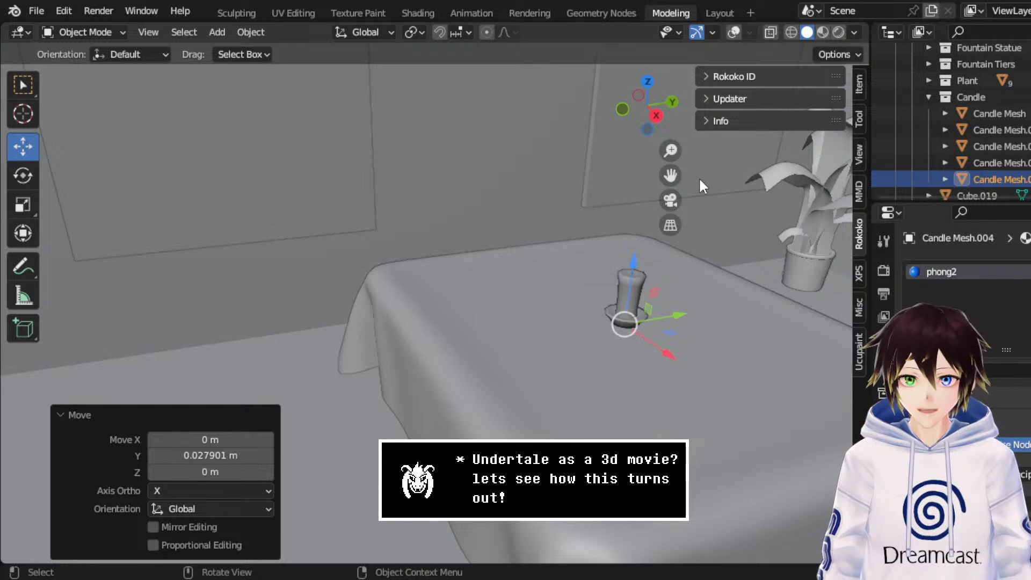
pyautogui.keyDown('shift'); pyautogui.moveTo(664, 175); pyautogui.dragTo(806, 156, button='middle'); pyautogui.keyUp('shift')
pyautogui.keyDown('shift'); pyautogui.moveTo(145, 377); pyautogui.dragTo(382, 292, button='middle'); pyautogui.keyUp('shift')
pyautogui.scroll(-2, 318, 383)
pyautogui.scroll(2, 461, 278)
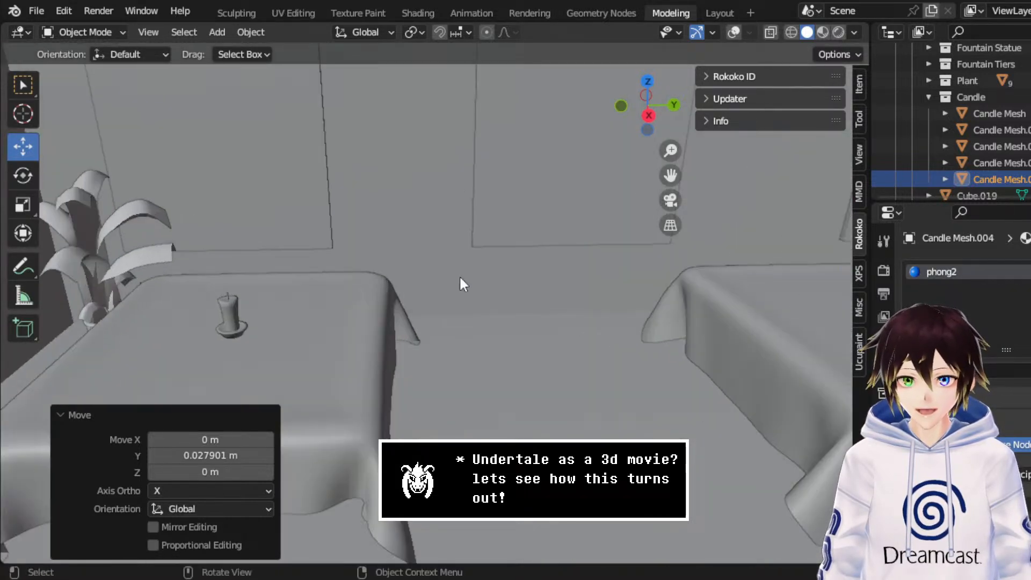
pyautogui.keyDown('shift'); pyautogui.moveTo(293, 376); pyautogui.dragTo(462, 379, button='middle'); pyautogui.keyUp('shift')
pyautogui.scroll(2, 463, 378)
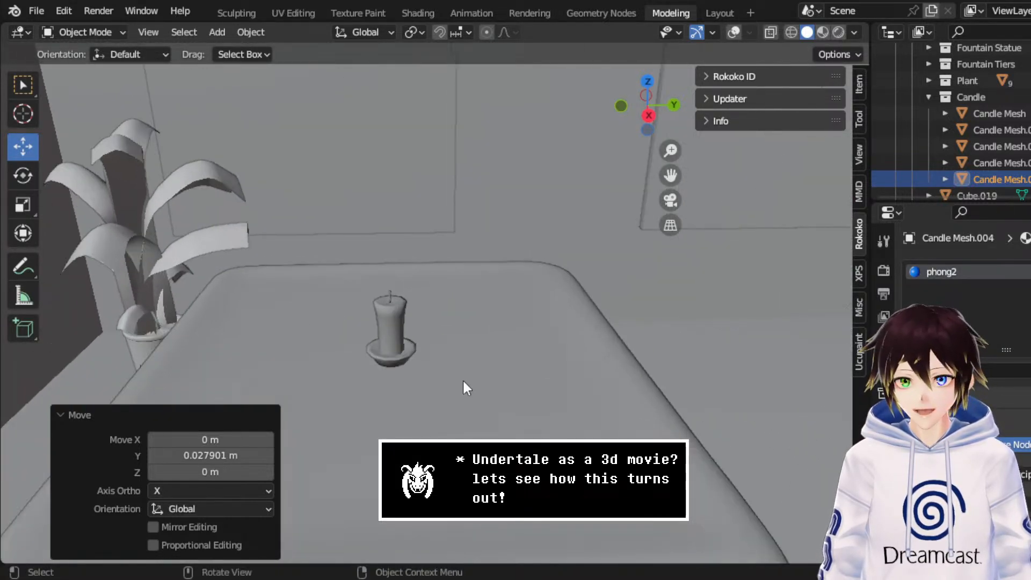
# Step: In top wireframe view, move the other end table's candle about -0.003 m in Y and save the file
pyautogui.click(791, 32)
pyautogui.click(395, 335)
pyautogui.moveTo(666, 87); pyautogui.dragTo(648, 75)
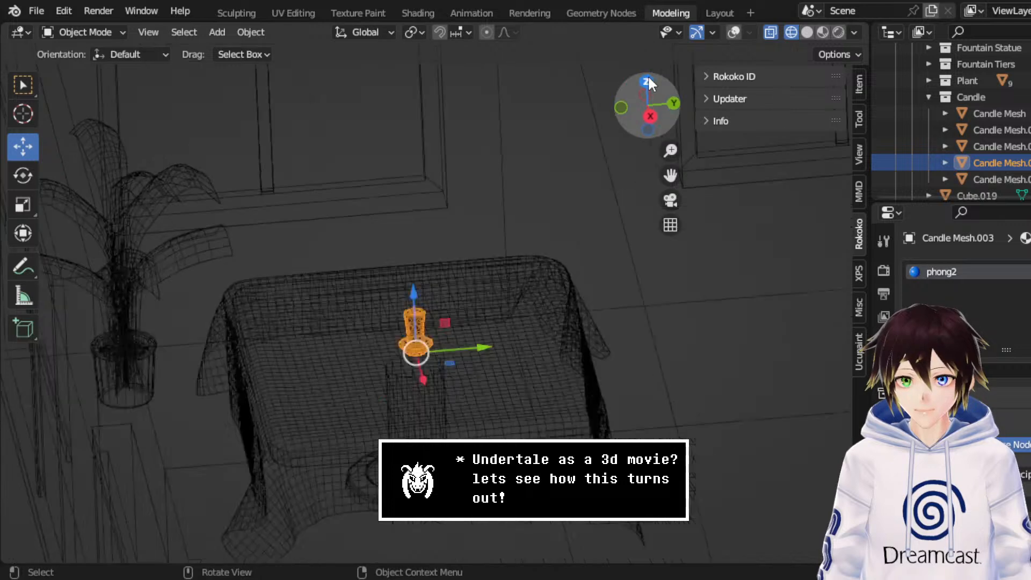
pyautogui.click(648, 79)
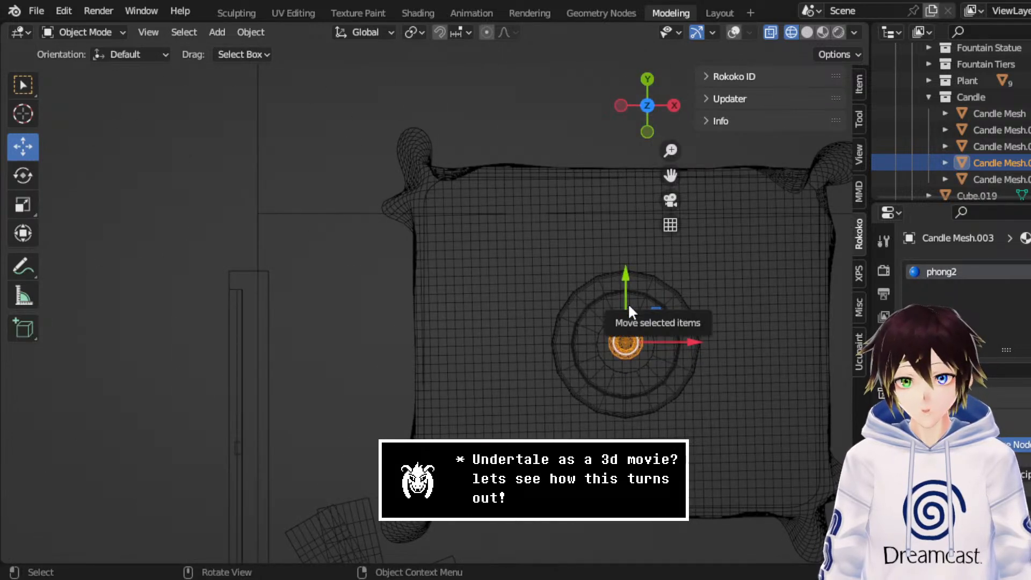
pyautogui.moveTo(627, 302); pyautogui.dragTo(644, 307)
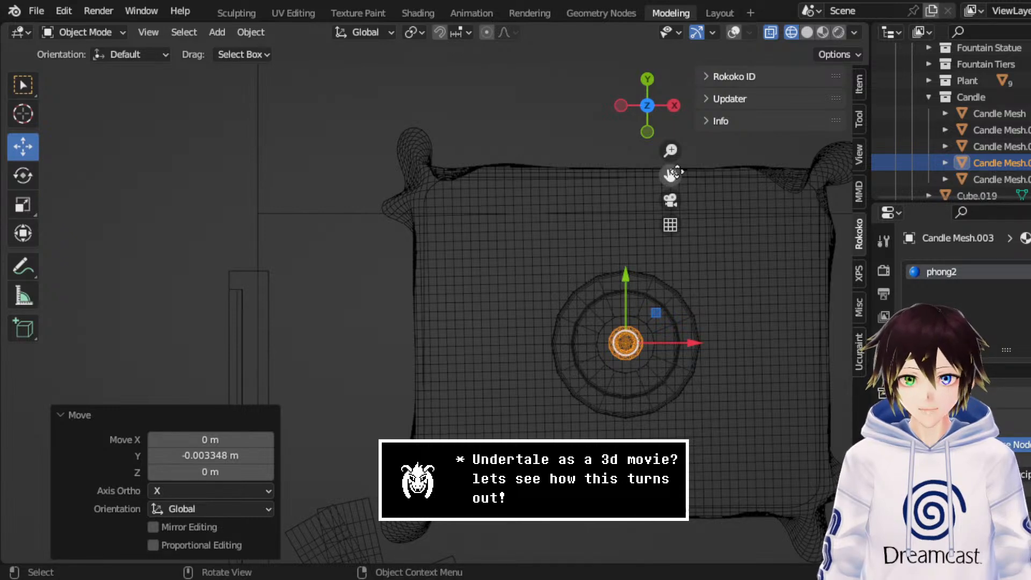
pyautogui.moveTo(673, 173); pyautogui.dragTo(410, 327)
pyautogui.scroll(-6, 611, 216)
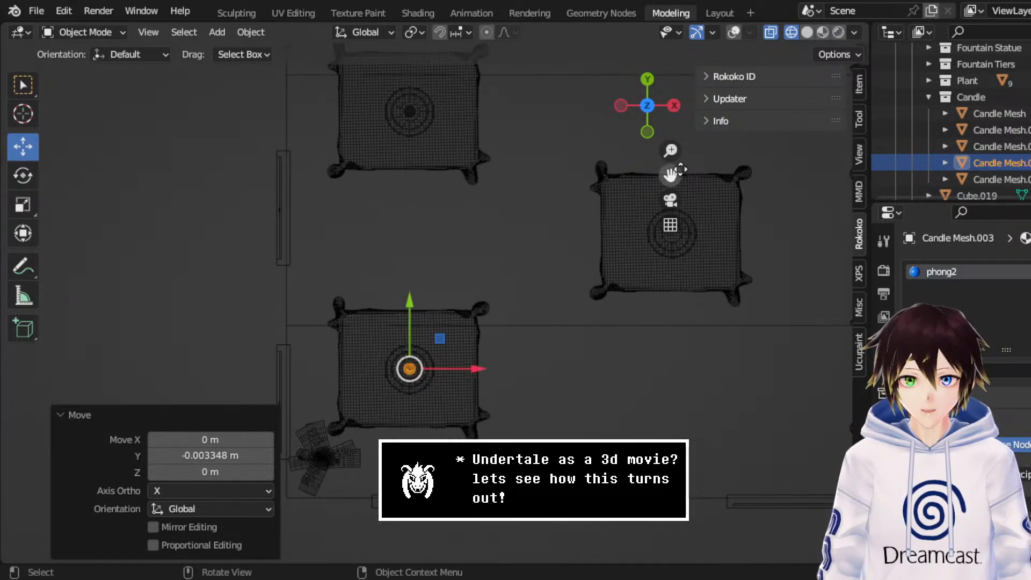
pyautogui.moveTo(675, 172); pyautogui.dragTo(463, 304)
pyautogui.scroll(-4, 531, 242)
pyautogui.hotkey('ctrl', 's')
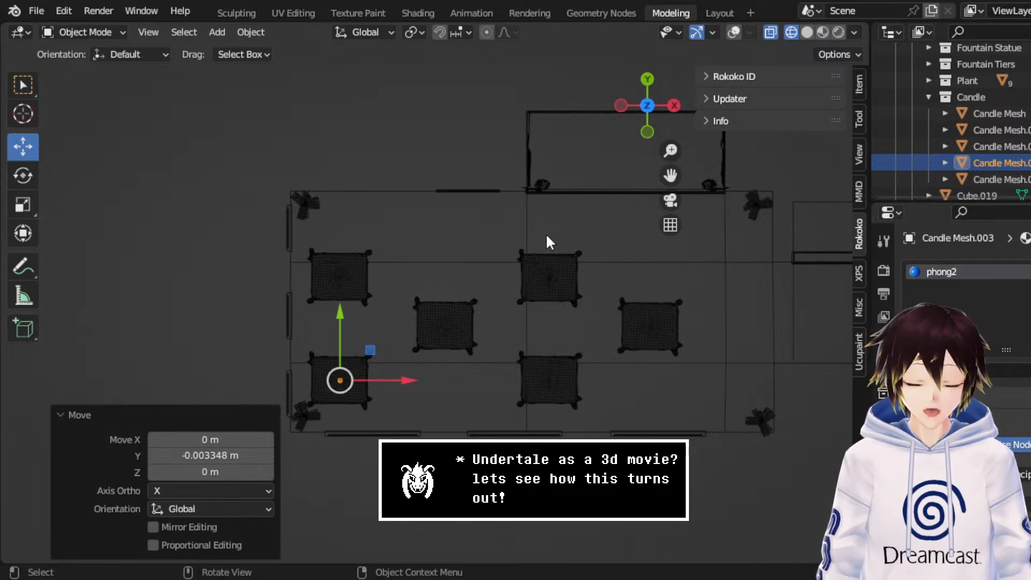
# Step: Make a linked duplicate of the original candle and move it about -5.73 m in X to the empty table in the middle row
pyautogui.moveTo(565, 362); pyautogui.dragTo(376, 363, button='middle')
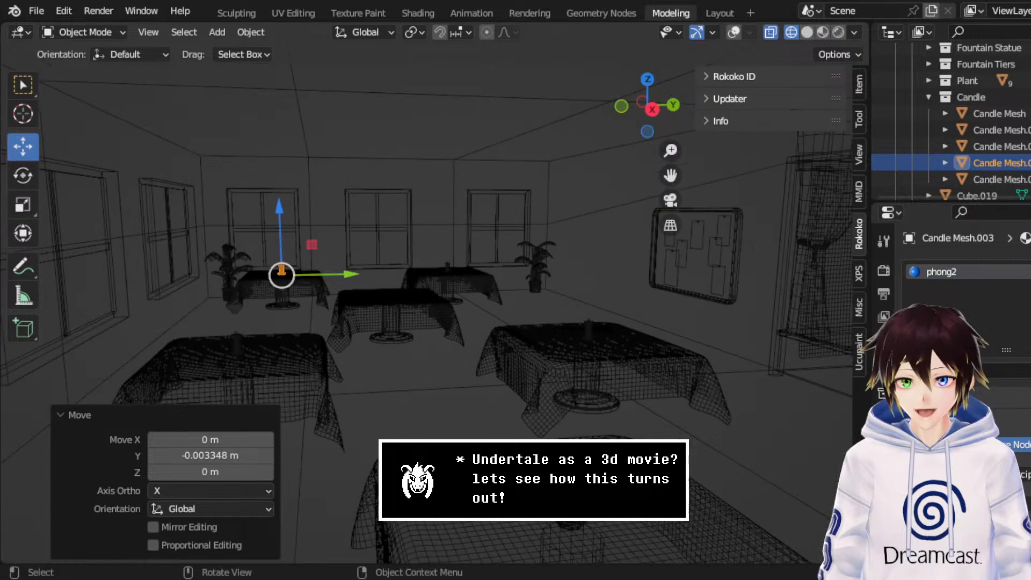
pyautogui.rightClick(534, 424)
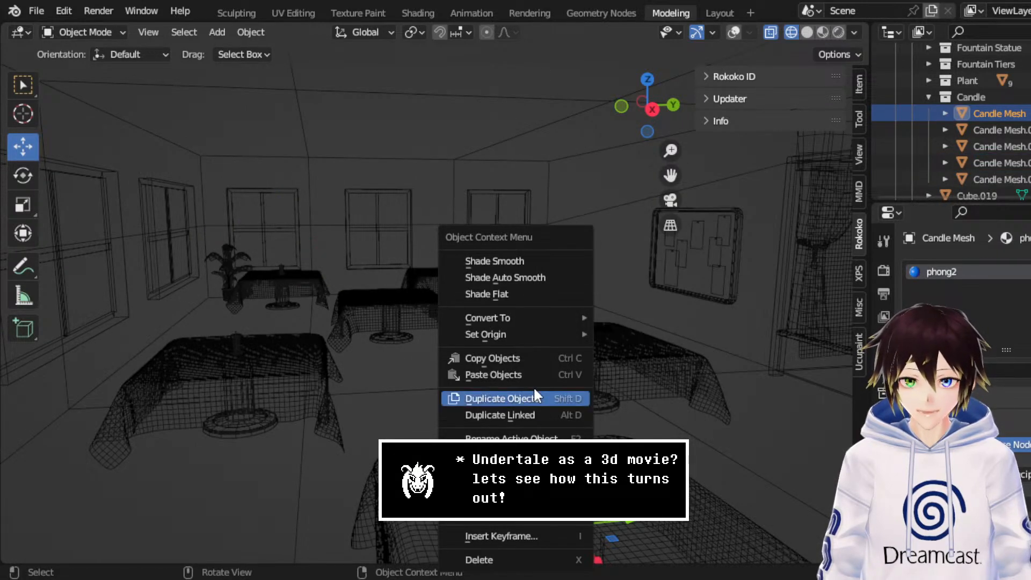
pyautogui.click(538, 413)
pyautogui.rightClick(538, 413)
pyautogui.moveTo(518, 424); pyautogui.dragTo(547, 451, button='middle')
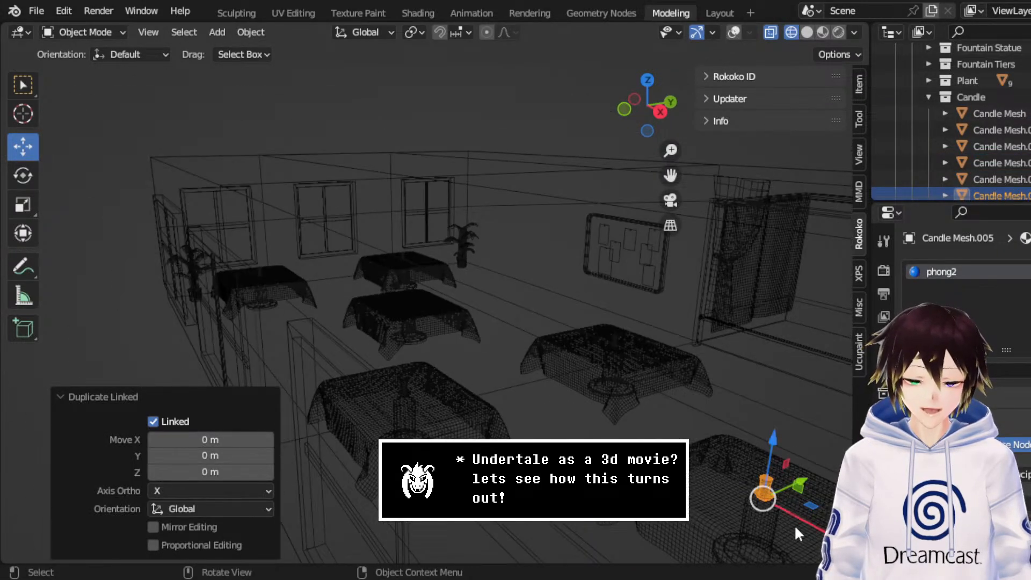
pyautogui.moveTo(796, 527); pyautogui.dragTo(446, 390)
# Step: In top view, move the new candle about -0.48 m in X and 0.04 m in Y to center it over the table's base, then save
pyautogui.moveTo(457, 304); pyautogui.dragTo(529, 310, button='middle')
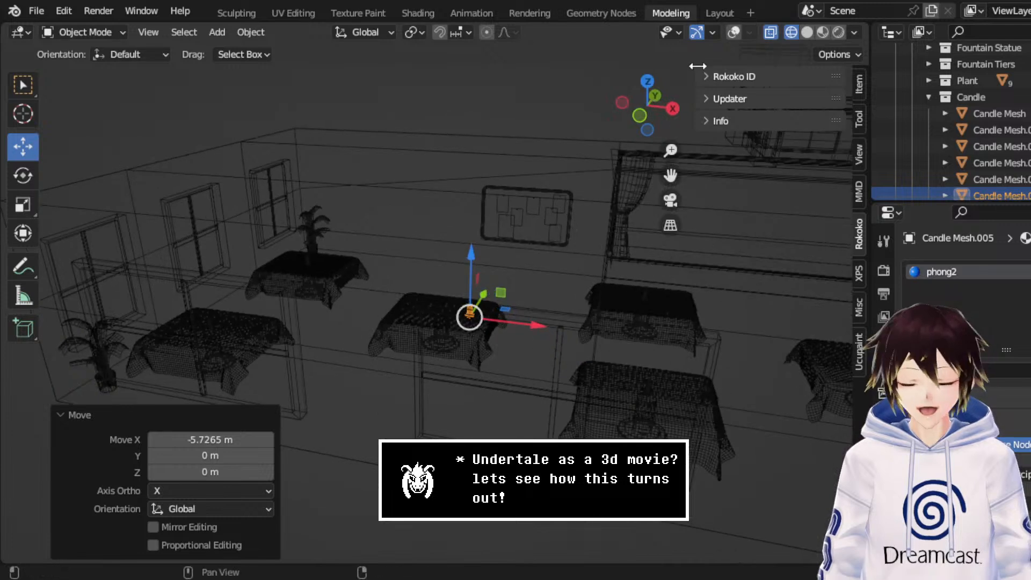
pyautogui.click(644, 78)
pyautogui.scroll(4, 523, 323)
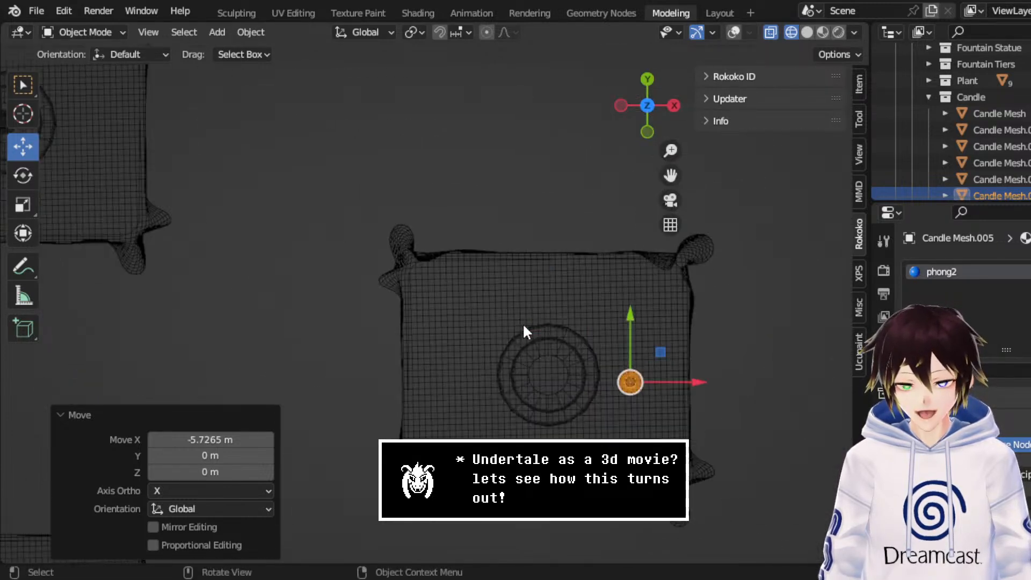
pyautogui.moveTo(653, 352); pyautogui.dragTo(570, 342)
pyautogui.moveTo(570, 343); pyautogui.dragTo(567, 334, button='middle')
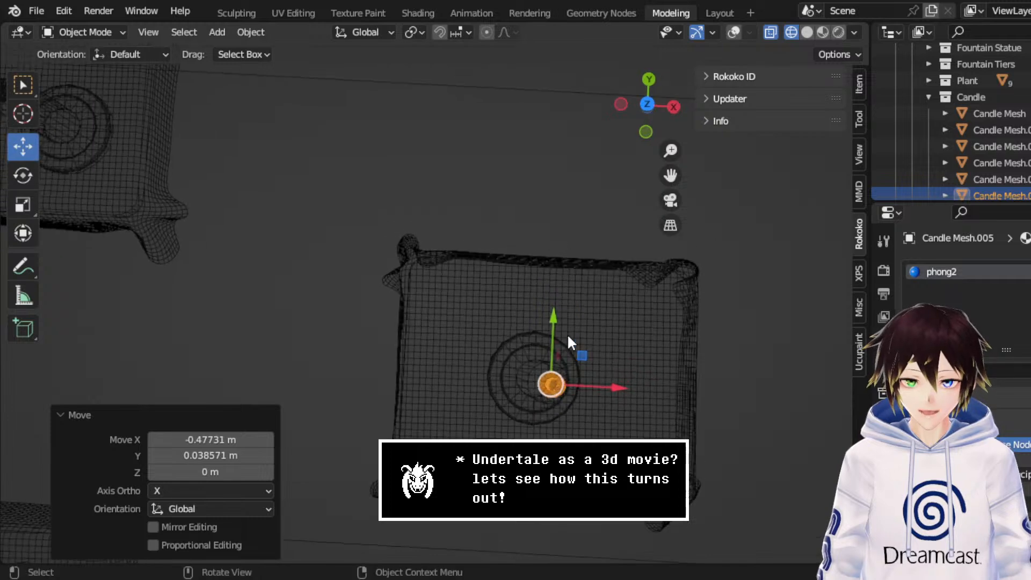
pyautogui.moveTo(671, 175); pyautogui.dragTo(568, 93)
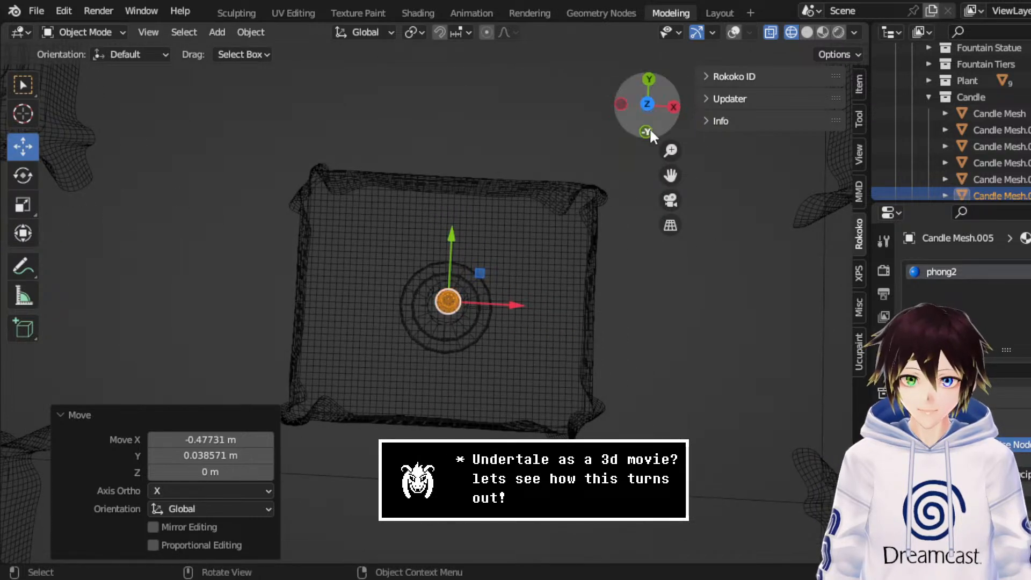
pyautogui.click(649, 130)
pyautogui.moveTo(564, 202); pyautogui.dragTo(441, 310, button='middle')
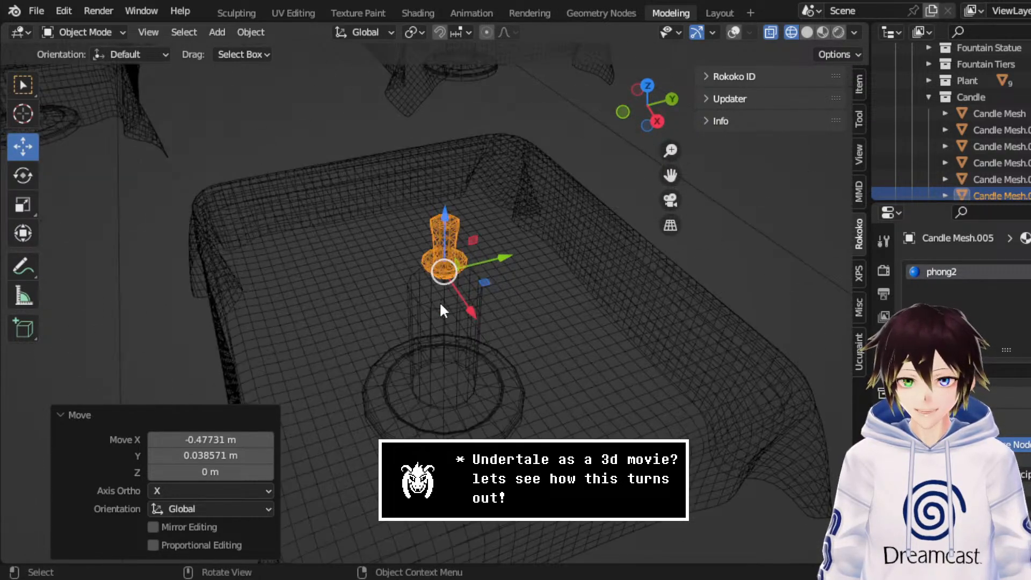
pyautogui.hotkey('ctrl', 's')
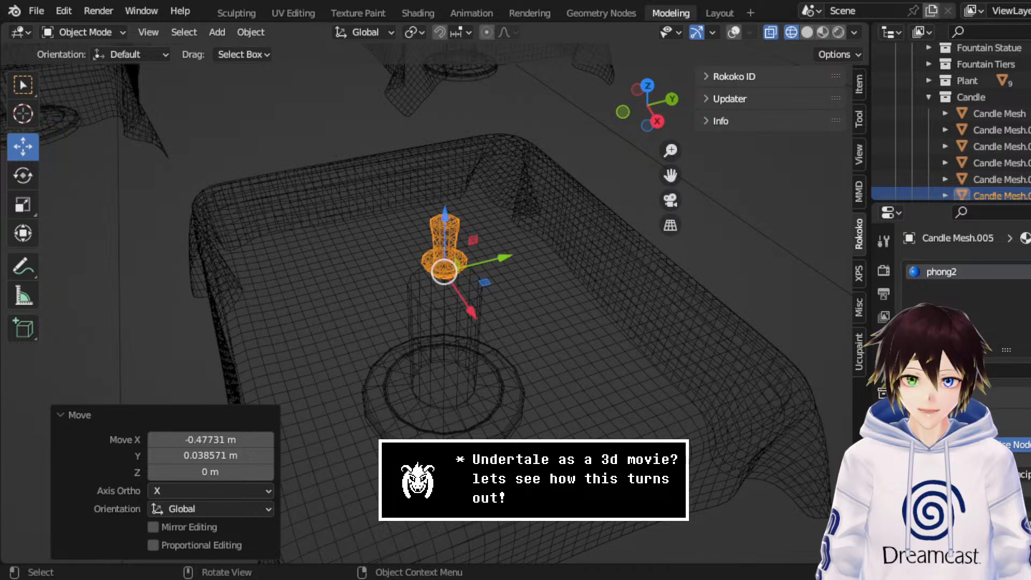
# Step: Display the dining room in material preview shading with the candle-topped tables in view, and save the file
pyautogui.click(806, 32)
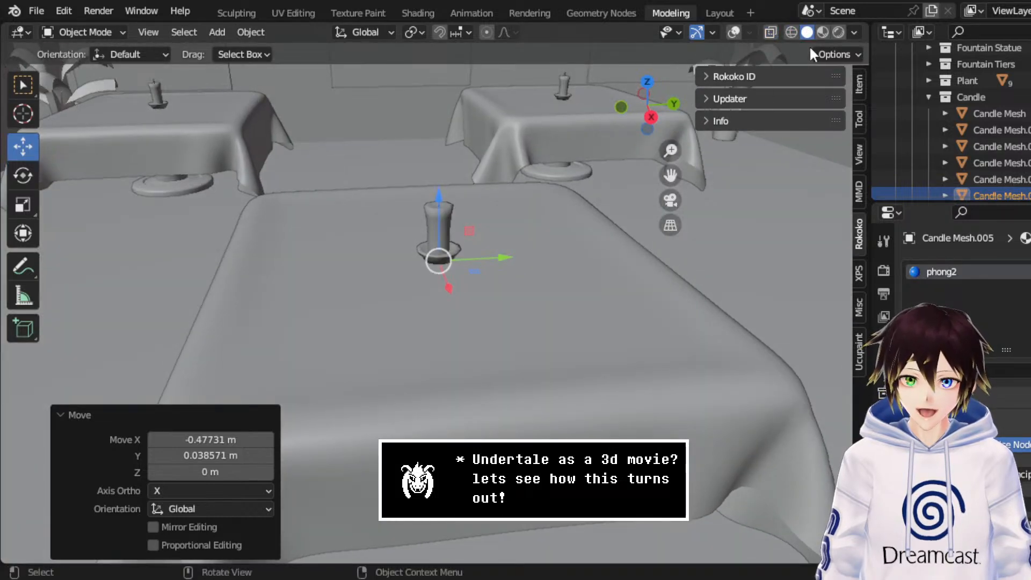
pyautogui.click(823, 32)
pyautogui.scroll(-2, 616, 223)
pyautogui.keyDown('shift'); pyautogui.moveTo(616, 224); pyautogui.dragTo(673, 280, button='middle'); pyautogui.keyUp('shift')
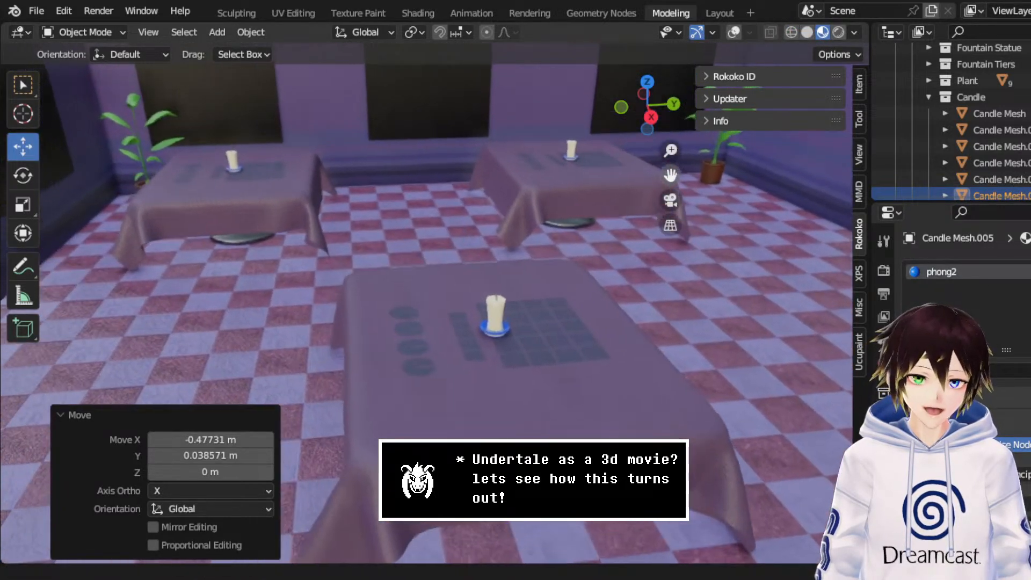
pyautogui.hotkey('ctrl', 's')
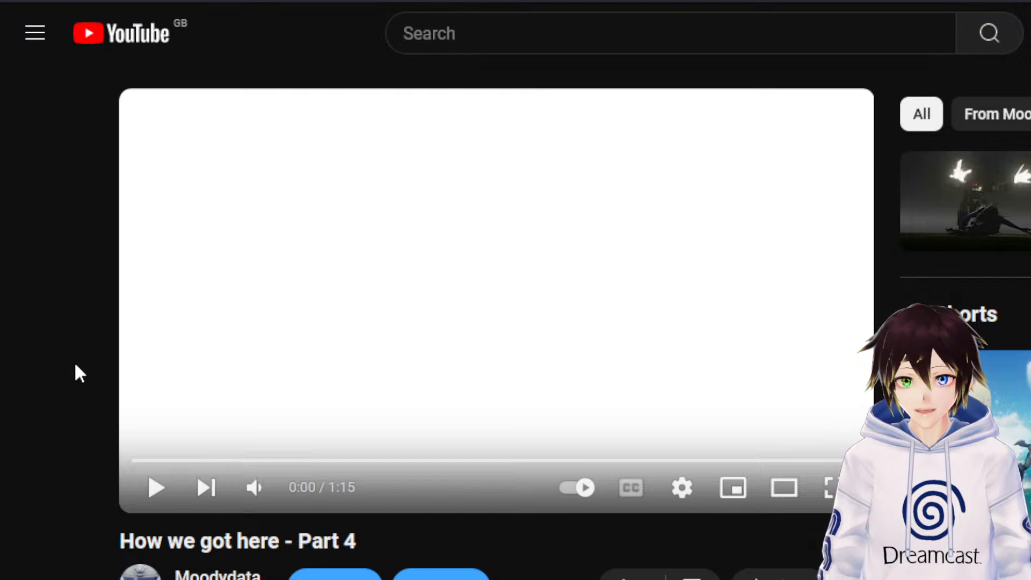
# Step: Switch to YouTube, play the video "How we got here - Part 4" with the volume adjusted, and pause it near the end
pyautogui.click(150, 501)
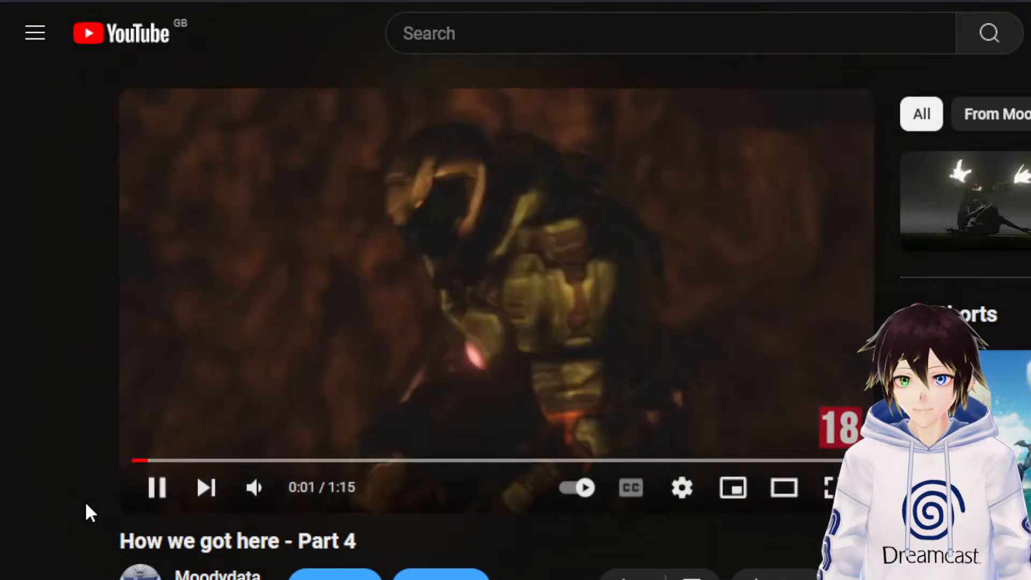
pyautogui.moveTo(251, 491)
pyautogui.moveTo(298, 490); pyautogui.dragTo(315, 491)
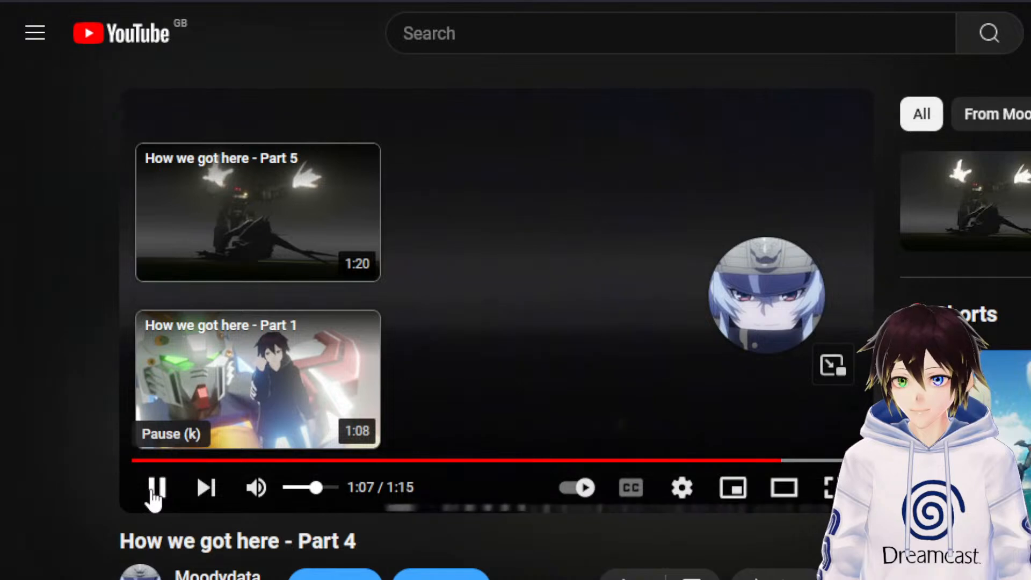
pyautogui.click(155, 489)
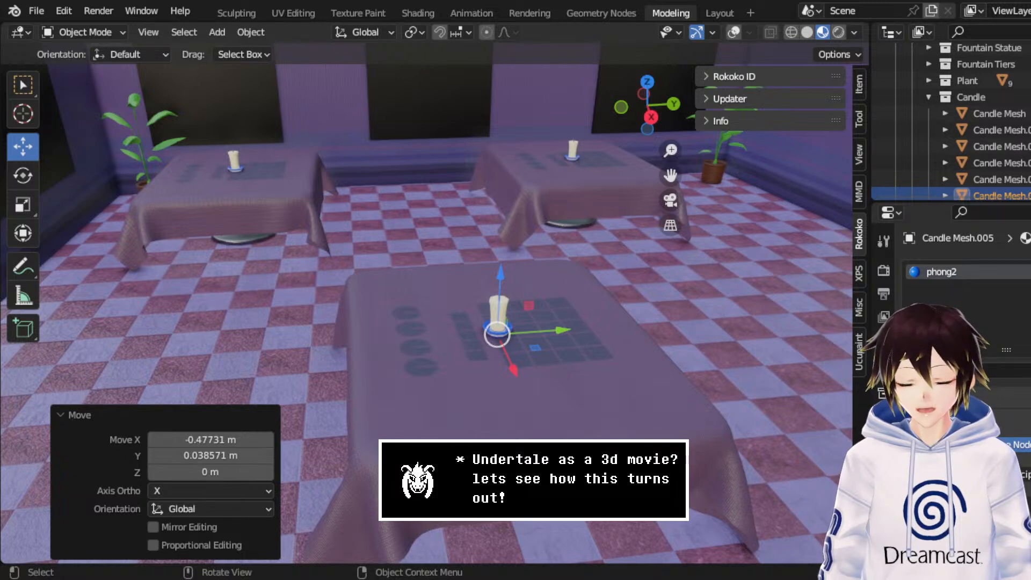
# Step: Collapse the Candle collection in the outliner and make the parent Scenery collection the active one
pyautogui.moveTo(376, 210); pyautogui.dragTo(594, 203, button='middle')
pyautogui.moveTo(670, 175); pyautogui.dragTo(697, 299)
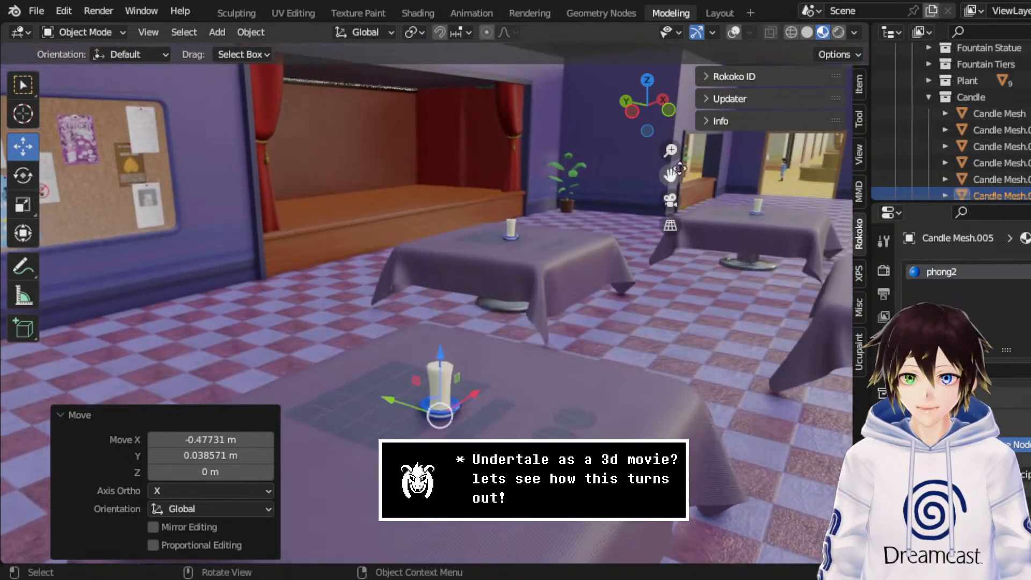
pyautogui.click(929, 97)
pyautogui.scroll(4, 959, 123)
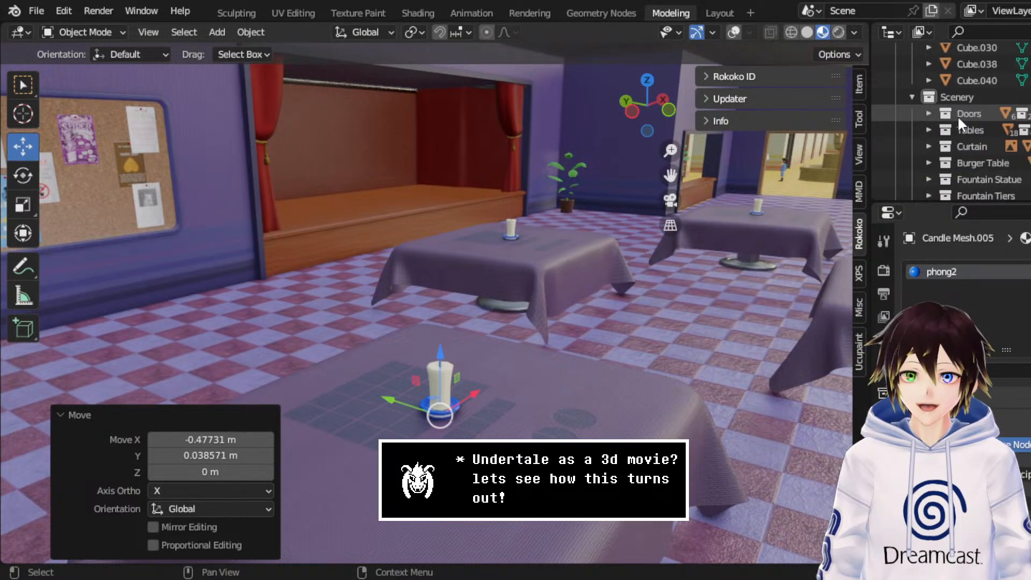
pyautogui.click(956, 98)
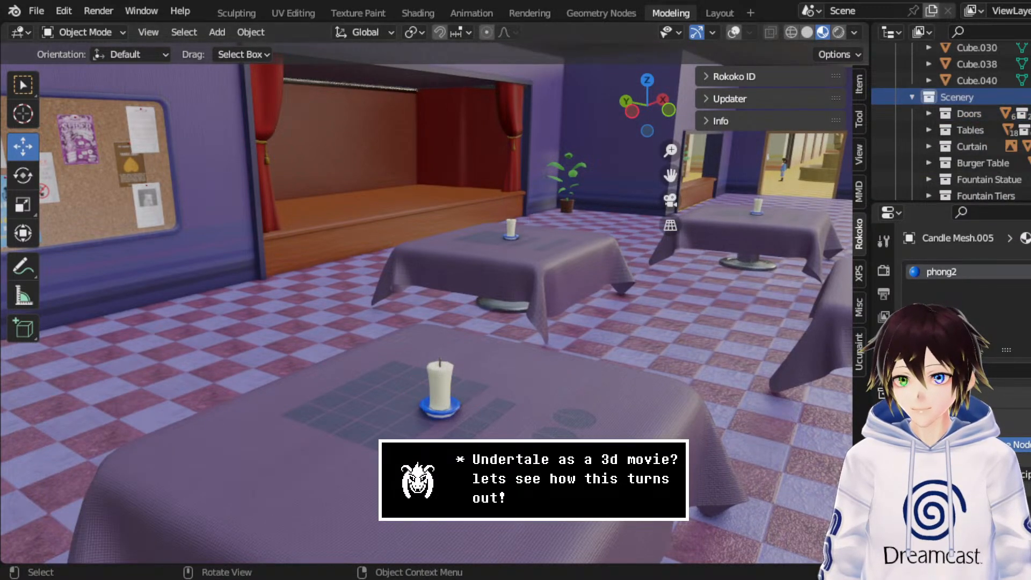
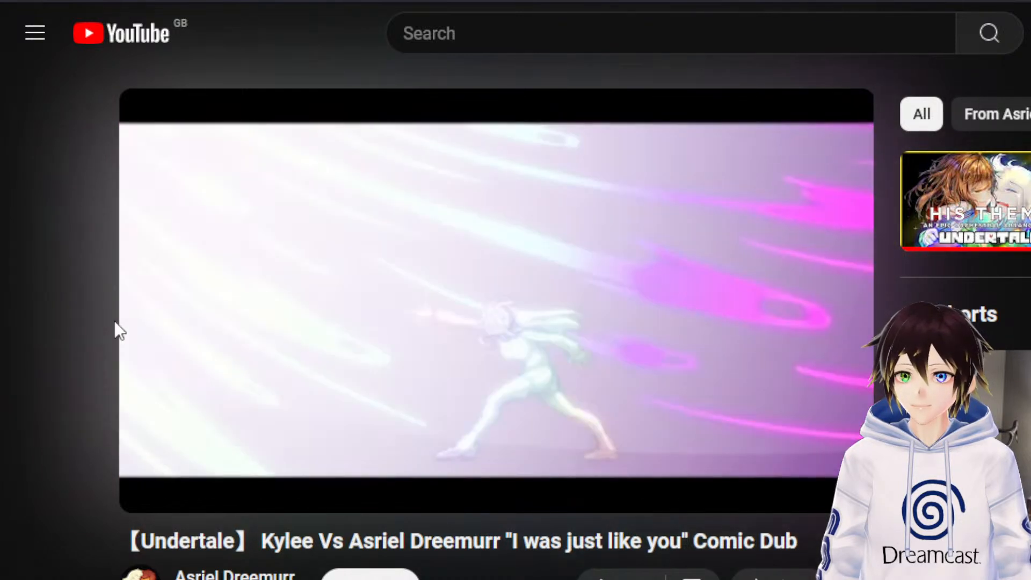
# Step: Switch to YouTube and pause the video "Kylee Vs Asriel Dreemurr 'I was just like you' Comic Dub" at 3:17
pyautogui.moveTo(194, 307)
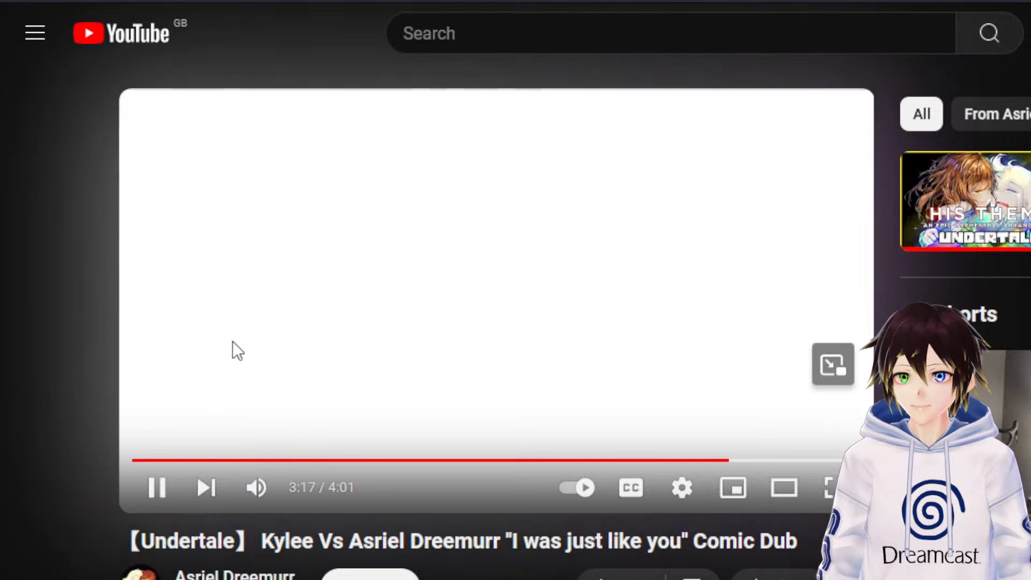
pyautogui.click(232, 341)
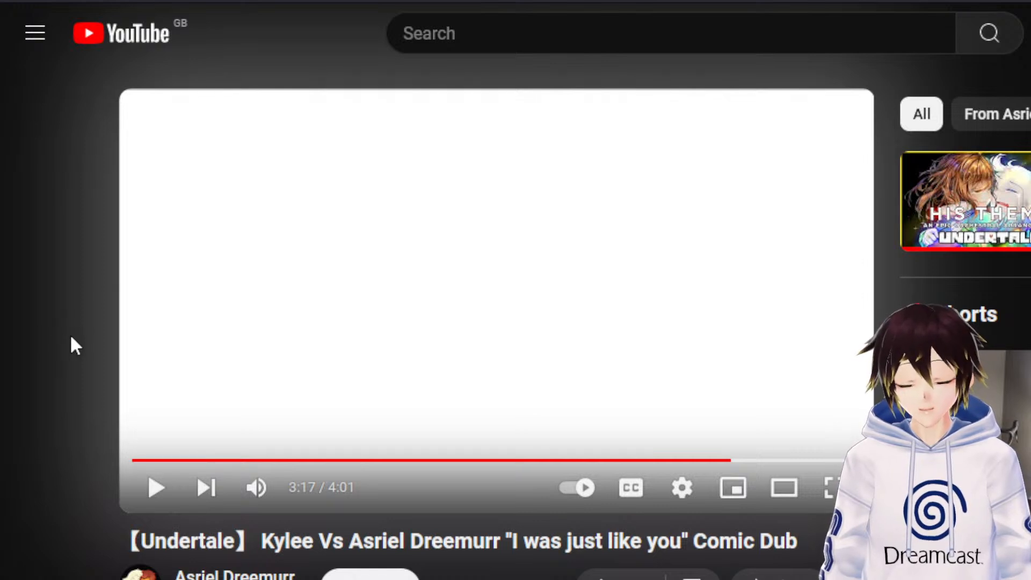
pyautogui.click(514, 460)
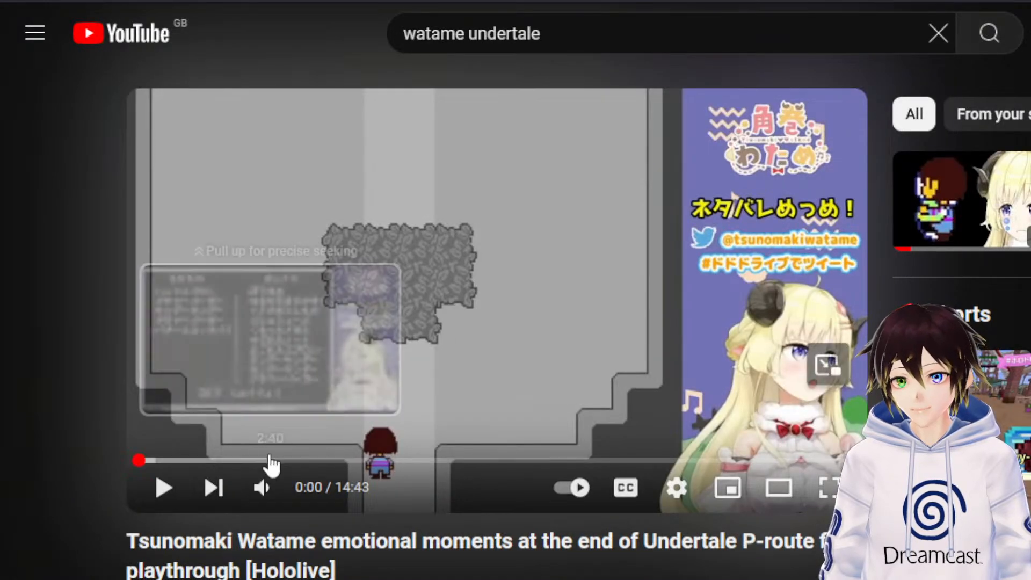
# Step: Skim the Tsunomaki Watame Undertale video to 9:54, play the golden hallway scene from there, and pause it
pyautogui.click(295, 461)
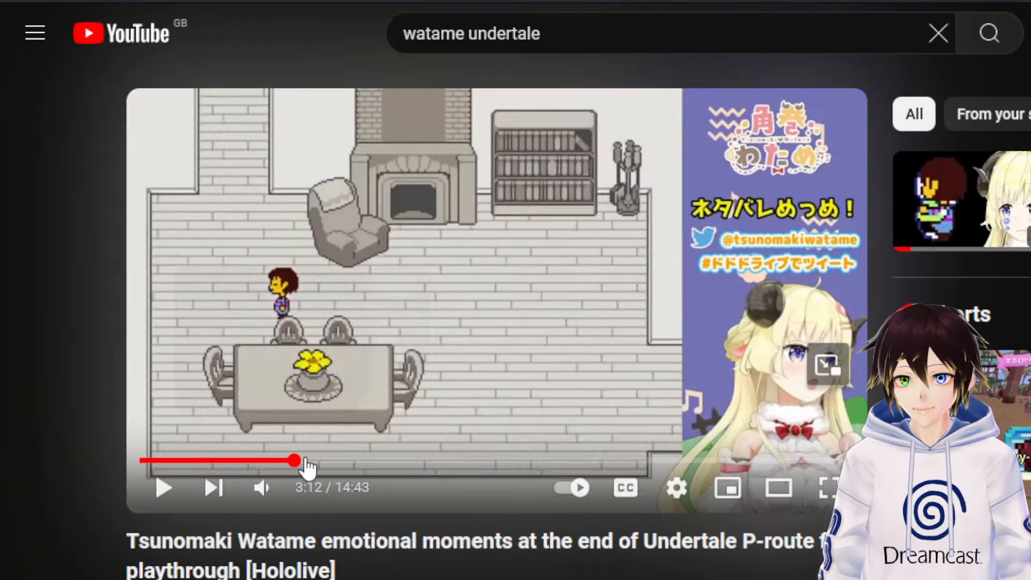
pyautogui.click(339, 461)
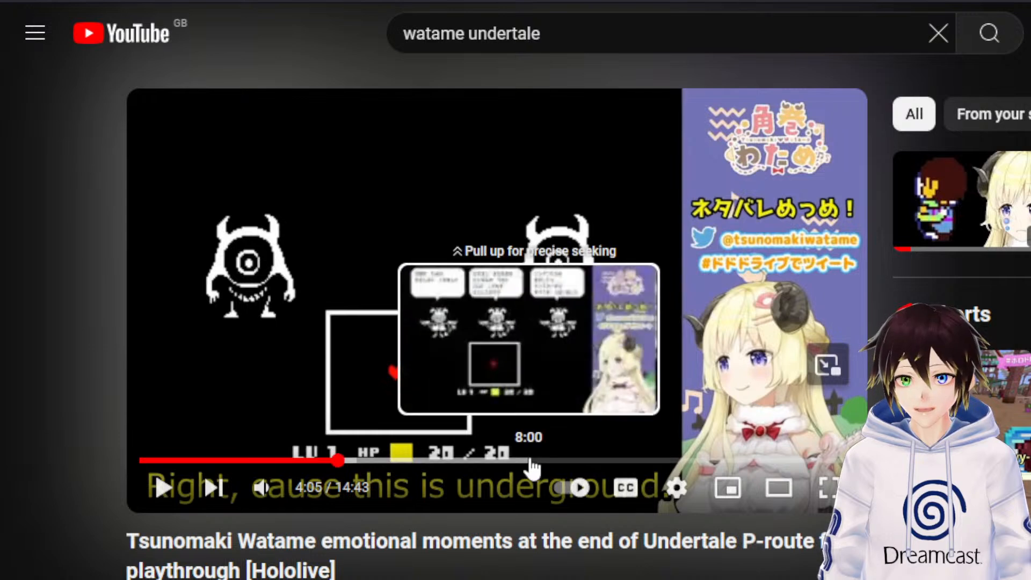
pyautogui.click(548, 461)
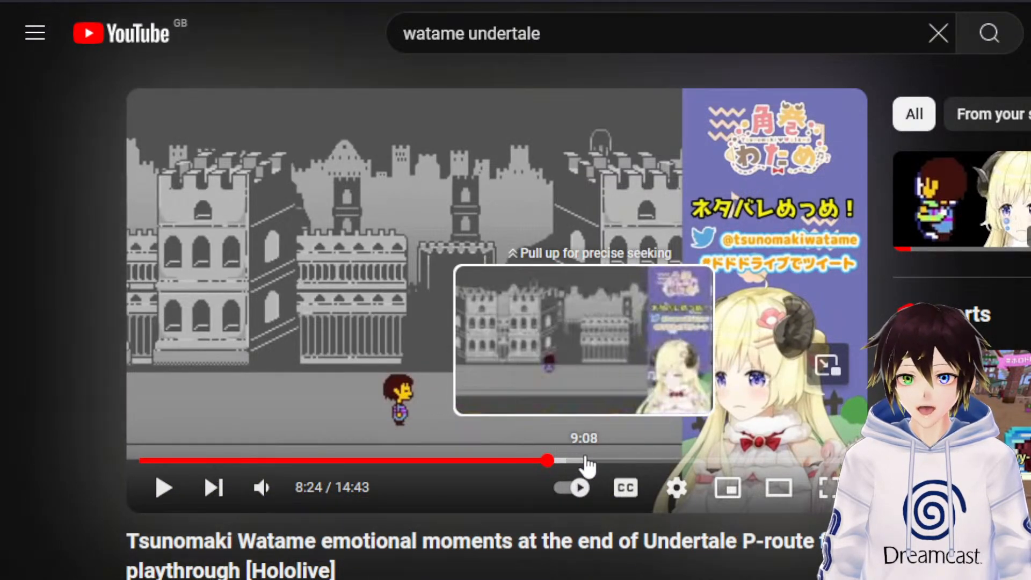
pyautogui.click(600, 461)
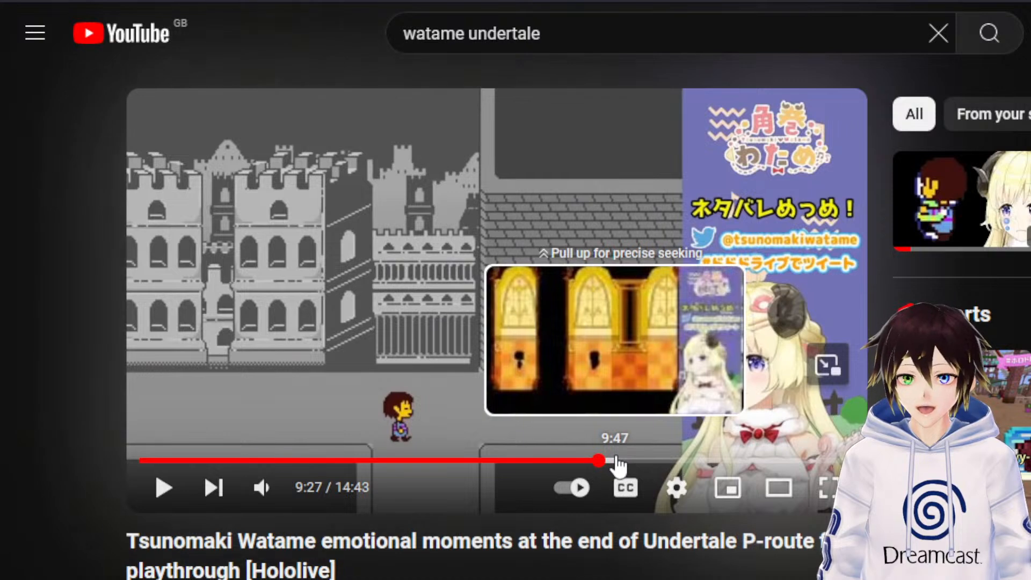
pyautogui.click(616, 462)
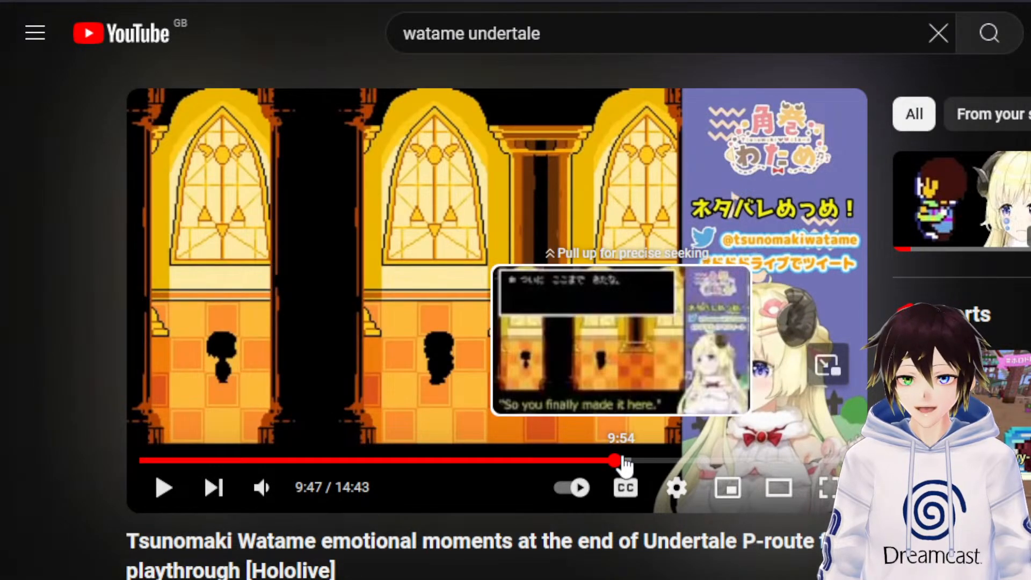
pyautogui.click(622, 461)
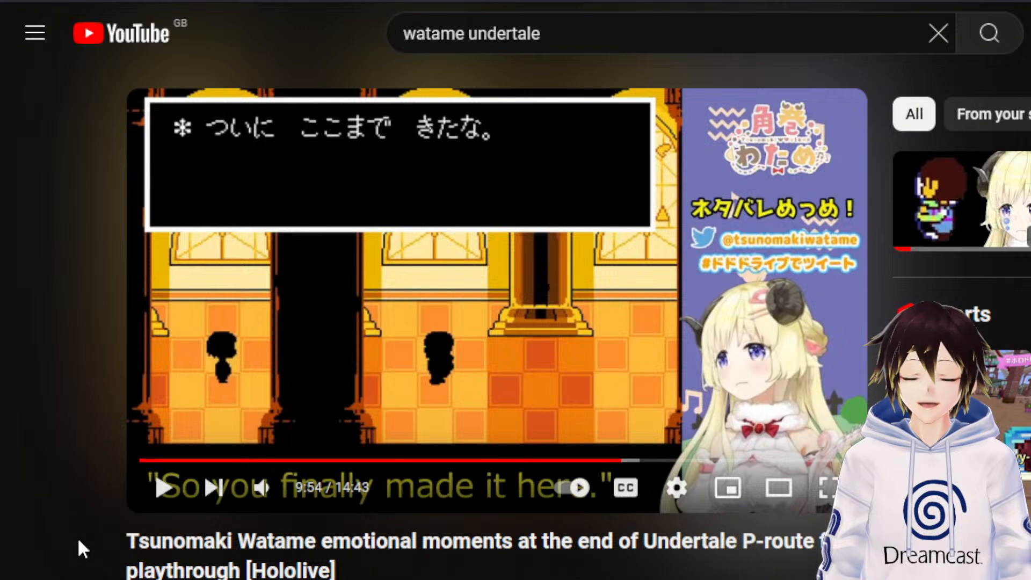
pyautogui.click(162, 489)
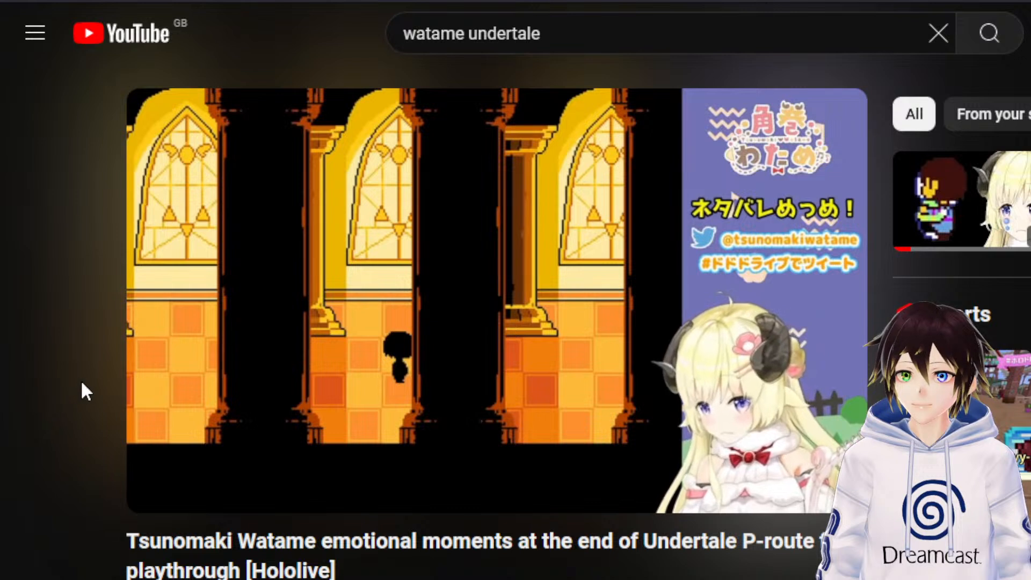
pyautogui.click(156, 280)
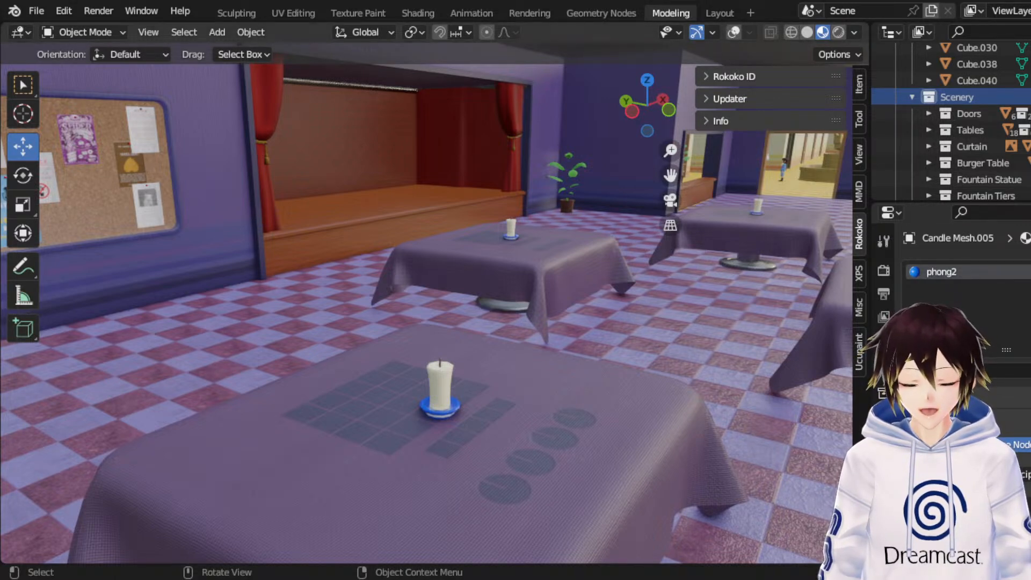
# Step: Switch to Blender and append the fork, knife and spoon models as a Cultlery collection under Scenery
pyautogui.moveTo(596, 302)
pyautogui.mouseDown(button='middle')
pyautogui.moveTo(340, 300)
pyautogui.moveTo(588, 299)
pyautogui.mouseUp(button='middle')
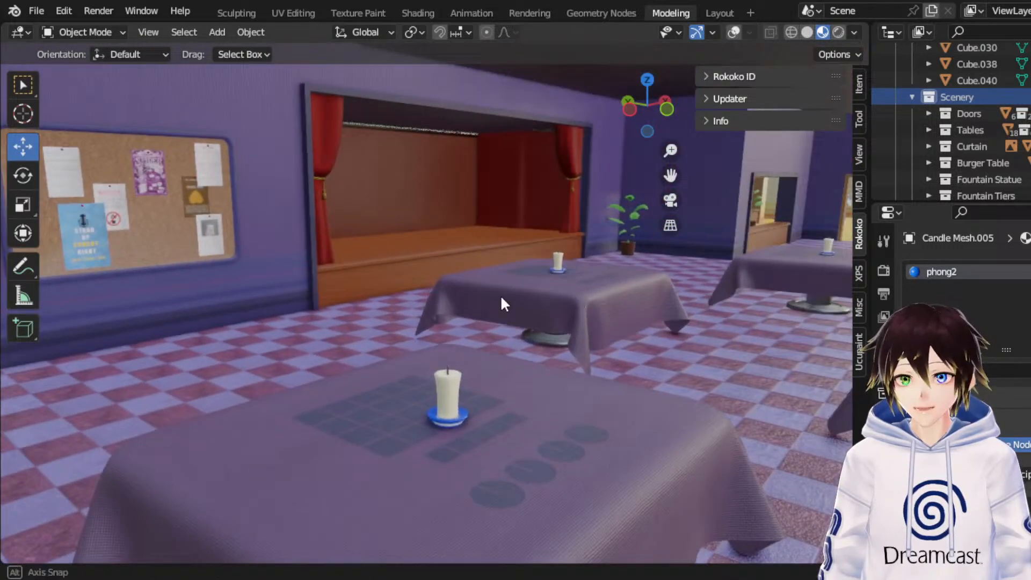
pyautogui.moveTo(501, 301); pyautogui.dragTo(567, 247, button='middle')
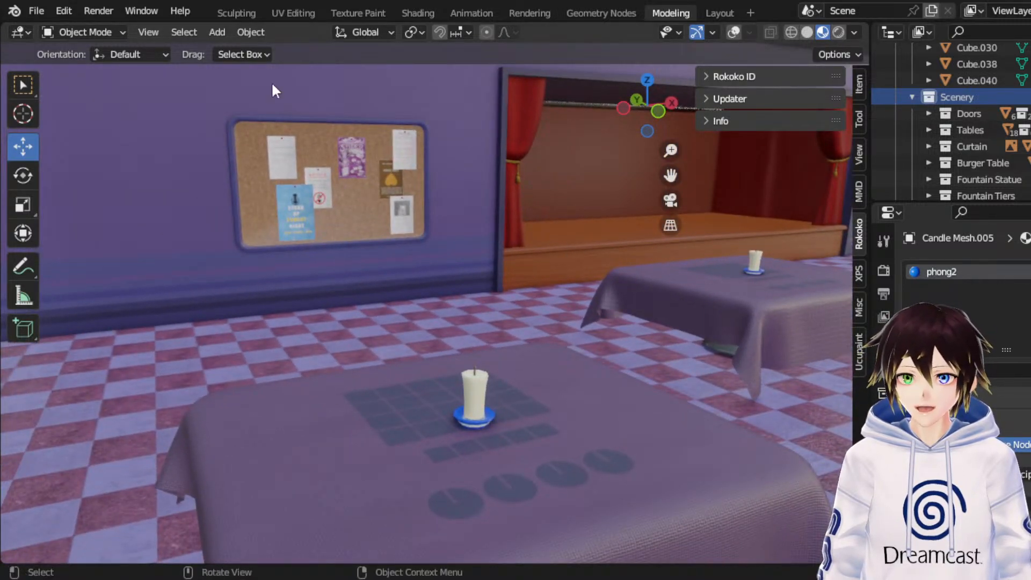
pyautogui.click(36, 11)
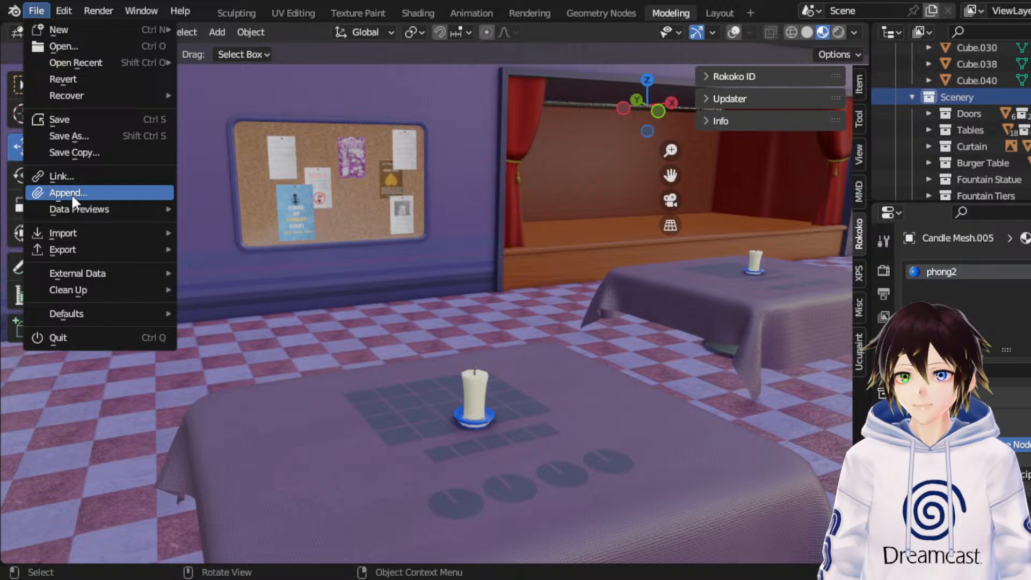
pyautogui.click(73, 196)
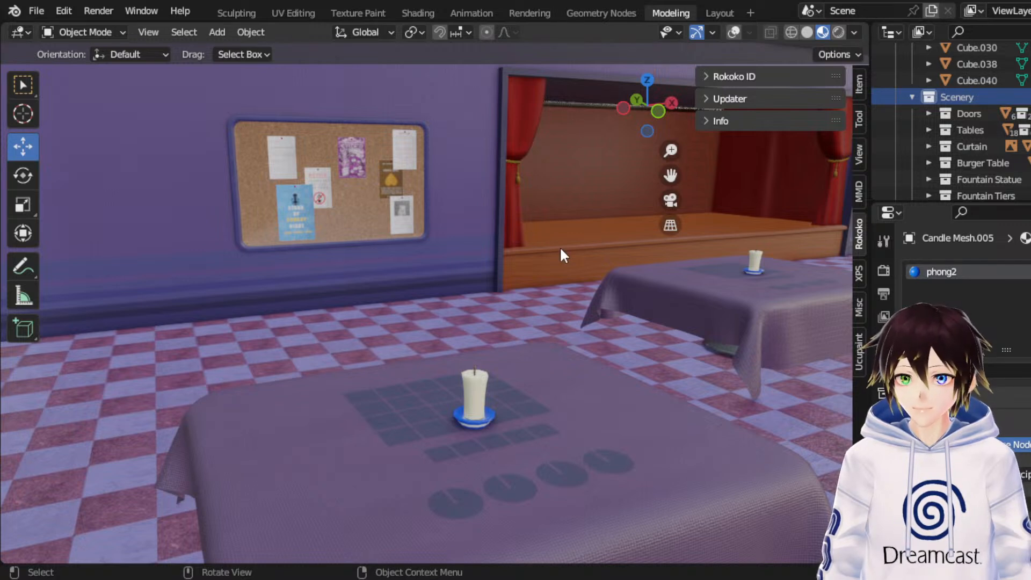
# Step: Select all six cutlery meshes from Fork1_low to Spoon2_low and show the scene from above in wireframe
pyautogui.scroll(-5, 994, 130)
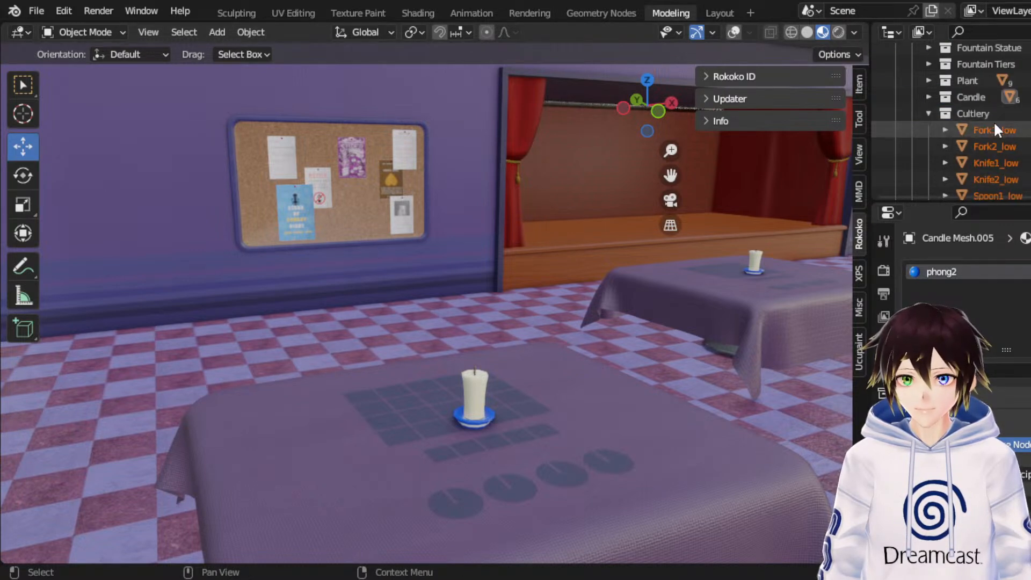
pyautogui.click(994, 130)
pyautogui.scroll(-5, 982, 127)
pyautogui.scroll(4, 979, 127)
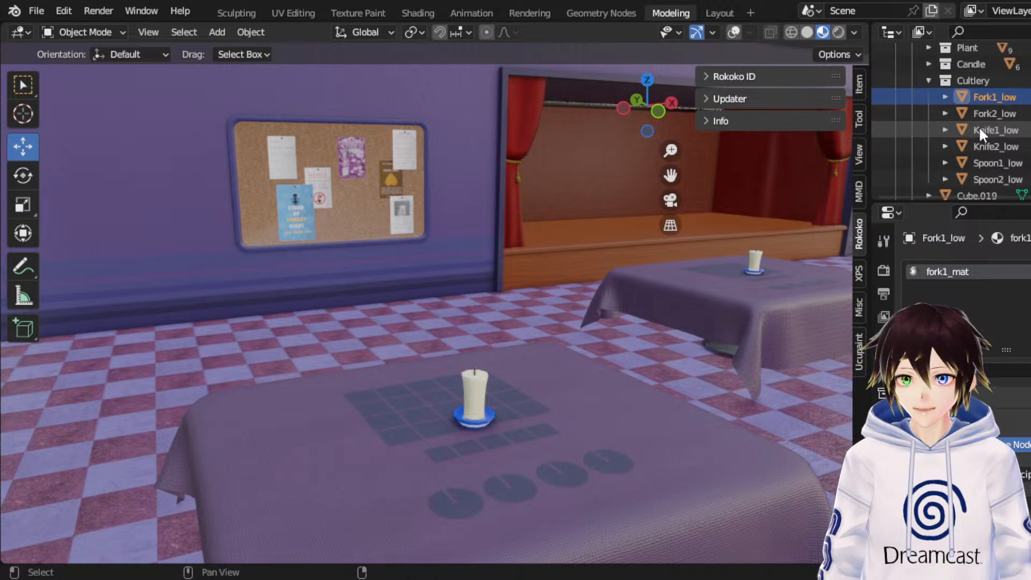
pyautogui.keyDown('shift'); pyautogui.click(993, 179); pyautogui.keyUp('shift')
pyautogui.scroll(-2, 530, 135)
pyautogui.click(648, 81)
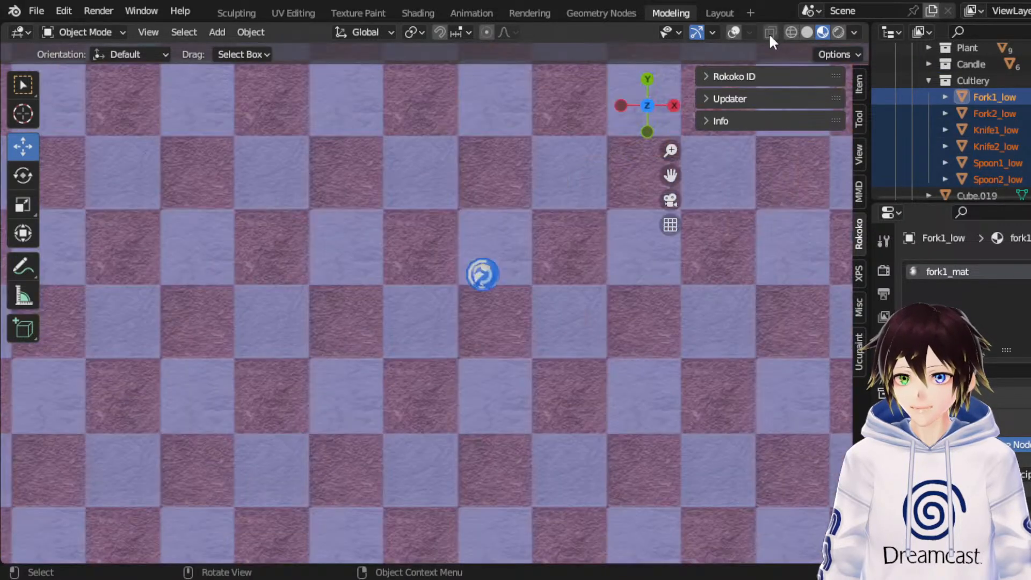
pyautogui.click(791, 31)
pyautogui.scroll(-4, 547, 227)
pyautogui.scroll(-3, 540, 231)
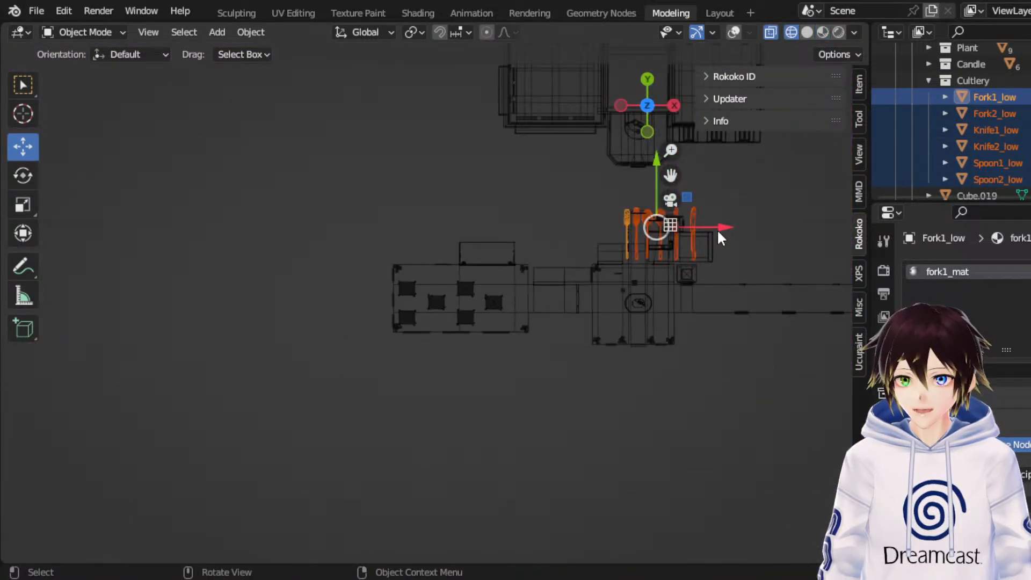
# Step: Move the selected cutlery over the middle-row dining table and scale it uniformly by 0.22
pyautogui.moveTo(720, 238); pyautogui.dragTo(515, 249)
pyautogui.moveTo(485, 202); pyautogui.dragTo(475, 268)
pyautogui.scroll(10, 472, 281)
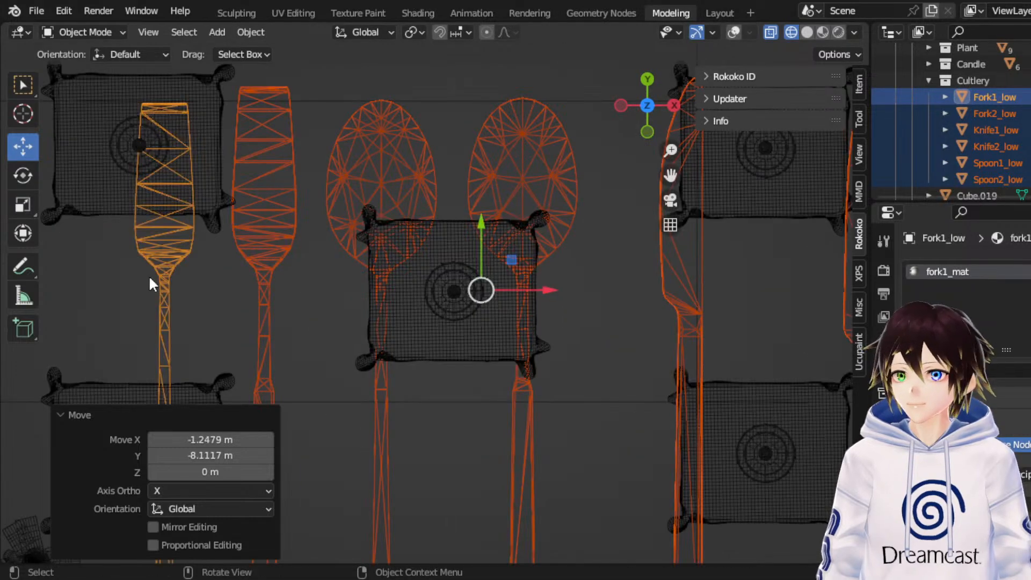
pyautogui.click(25, 205)
pyautogui.moveTo(523, 230); pyautogui.dragTo(491, 277)
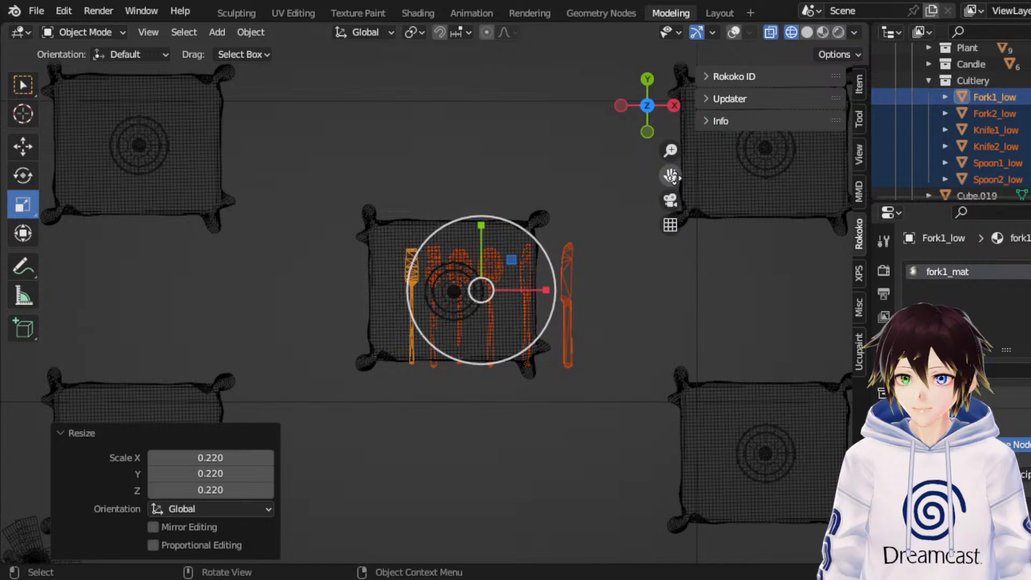
# Step: Move the cutlery about 16.39 m in X, and a further 4.97 m in X and 1.56 m in Y to the lobby characters
pyautogui.moveTo(671, 176); pyautogui.dragTo(328, 167)
pyautogui.click(23, 146)
pyautogui.scroll(-6, 378, 290)
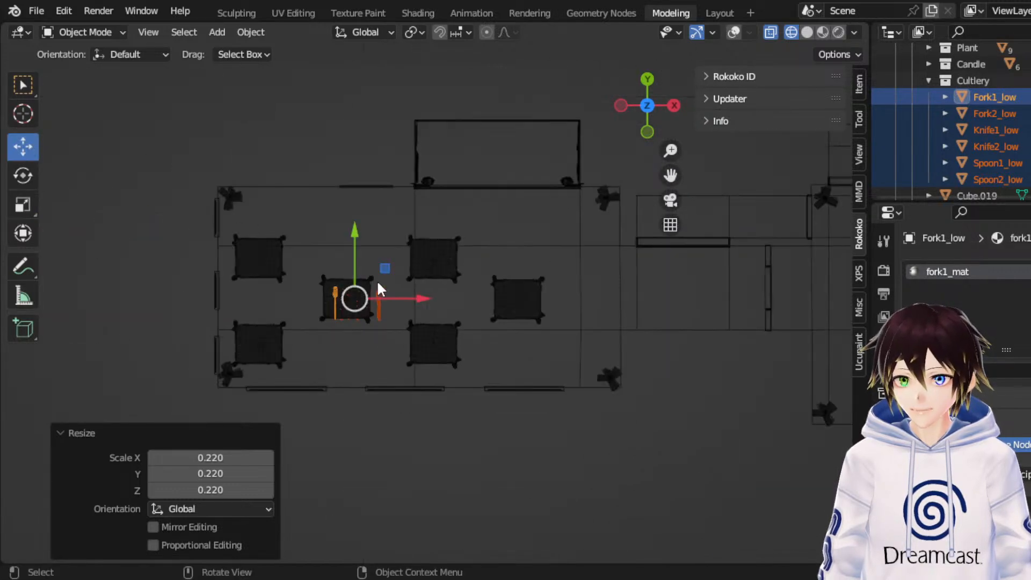
pyautogui.moveTo(398, 293); pyautogui.dragTo(849, 296)
pyautogui.moveTo(671, 175); pyautogui.dragTo(175, 207)
pyautogui.scroll(5, 546, 282)
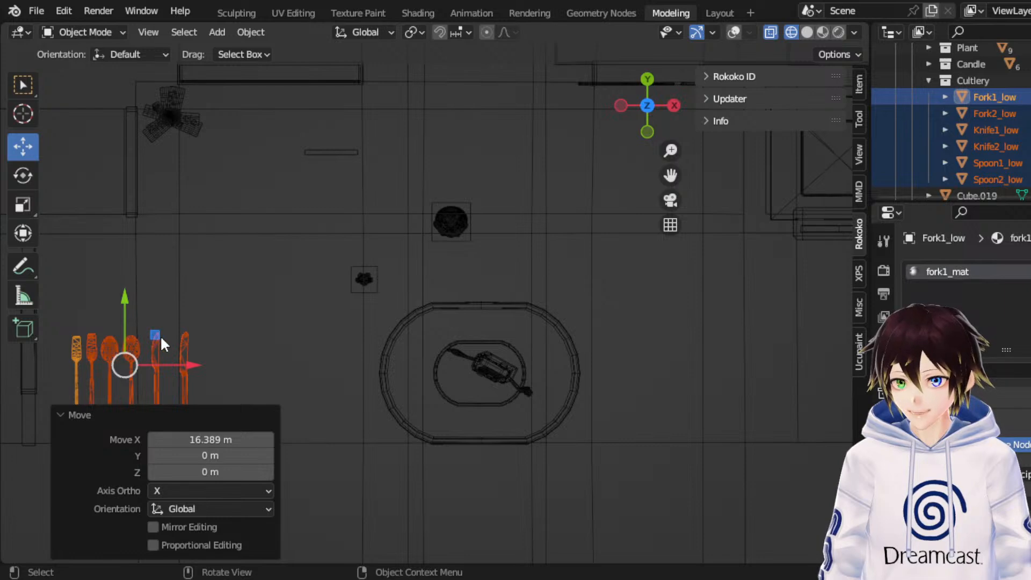
pyautogui.moveTo(160, 338); pyautogui.dragTo(501, 228)
# Step: Raise the cutlery about 0.48 m in Z and shift it about -0.64 m in X towards the small character
pyautogui.moveTo(501, 228); pyautogui.dragTo(465, 133, button='middle')
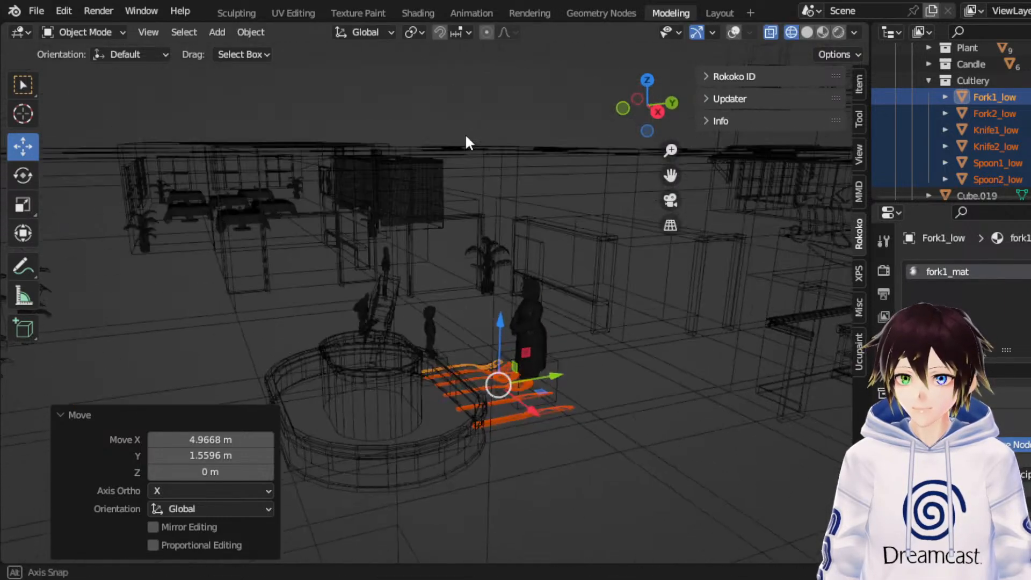
pyautogui.scroll(4, 635, 297)
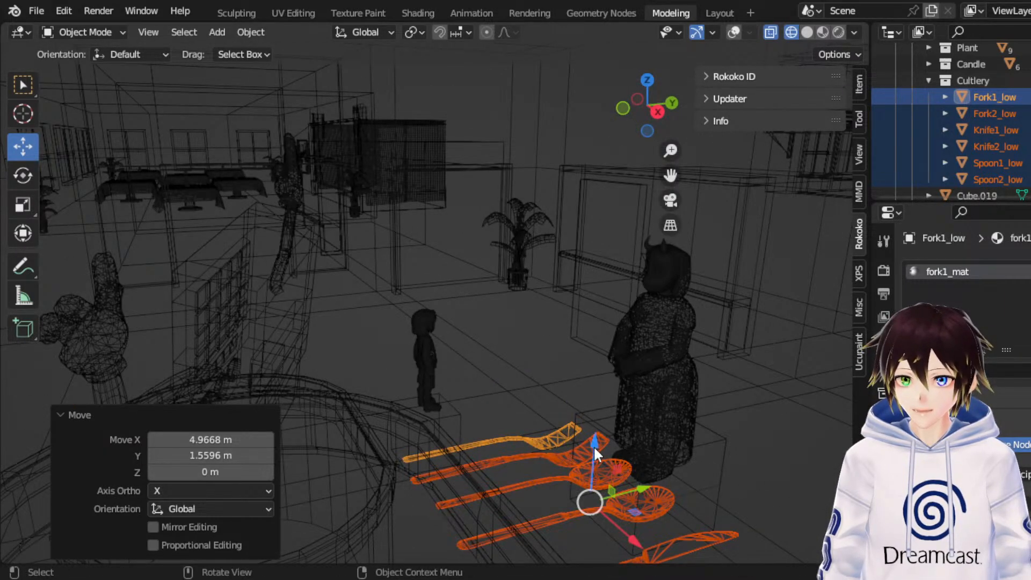
pyautogui.moveTo(595, 449); pyautogui.dragTo(594, 355)
pyautogui.click(647, 79)
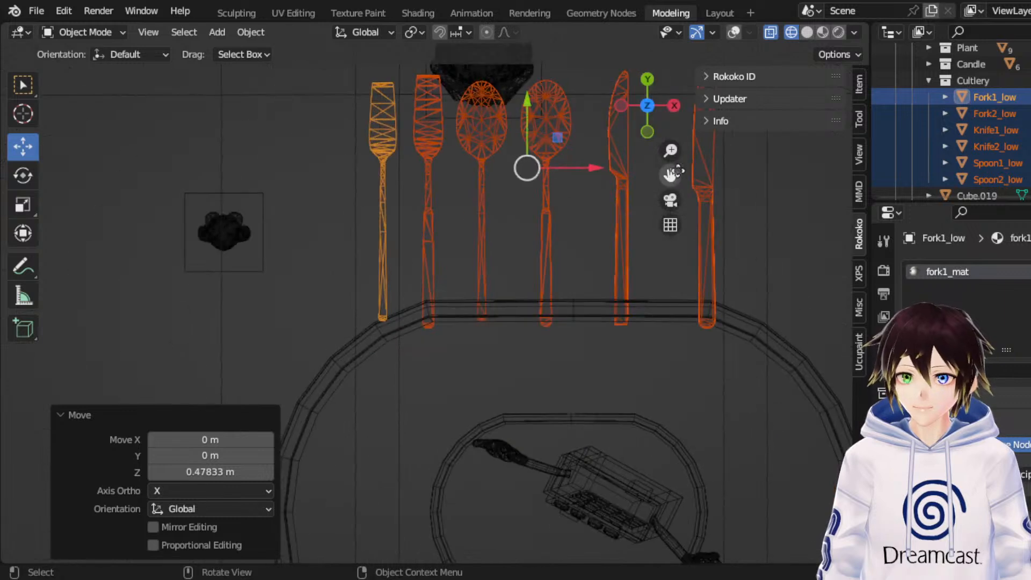
pyautogui.moveTo(670, 175); pyautogui.dragTo(485, 295)
# Step: Scale the cutlery down to match the small character and move it about -0.20 m in X and -0.09 m in Y
pyautogui.click(13, 204)
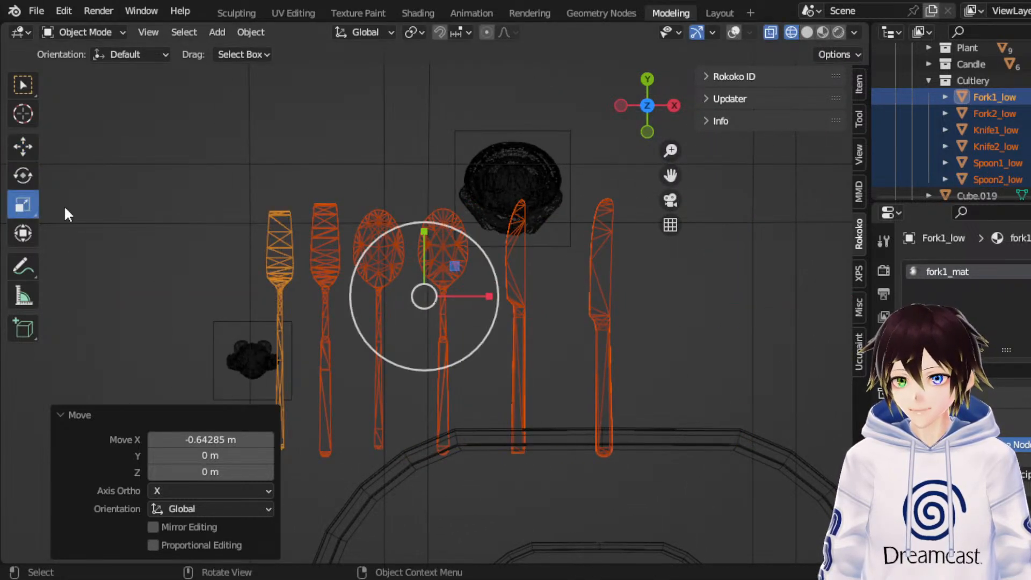
pyautogui.moveTo(472, 244); pyautogui.dragTo(352, 320)
pyautogui.click(26, 141)
pyautogui.click(23, 204)
pyautogui.click(23, 146)
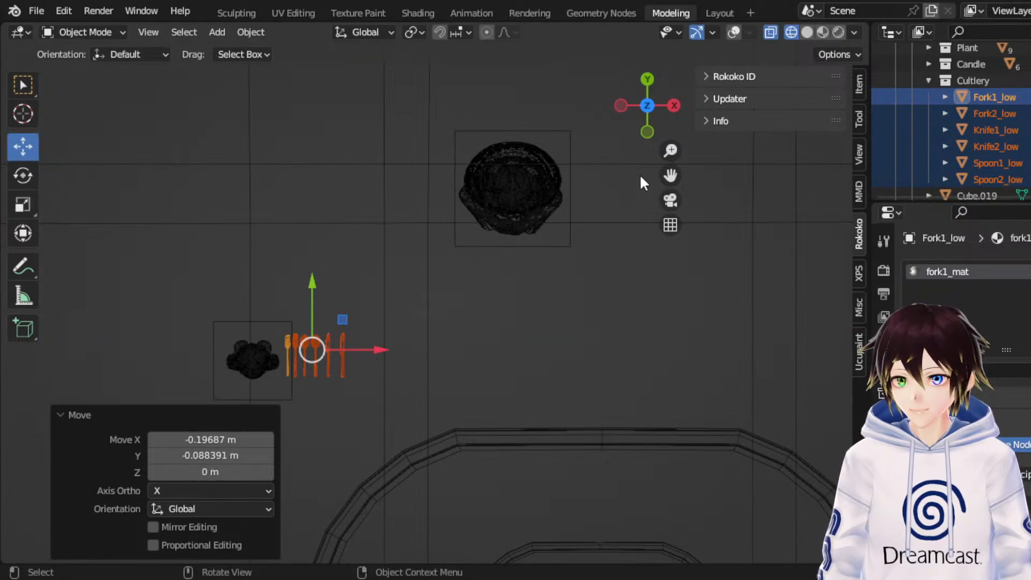
# Step: Nudge the cutlery about -0.03 m in X and compare its size with the characters in perspective view
pyautogui.press('KP_Decimal')
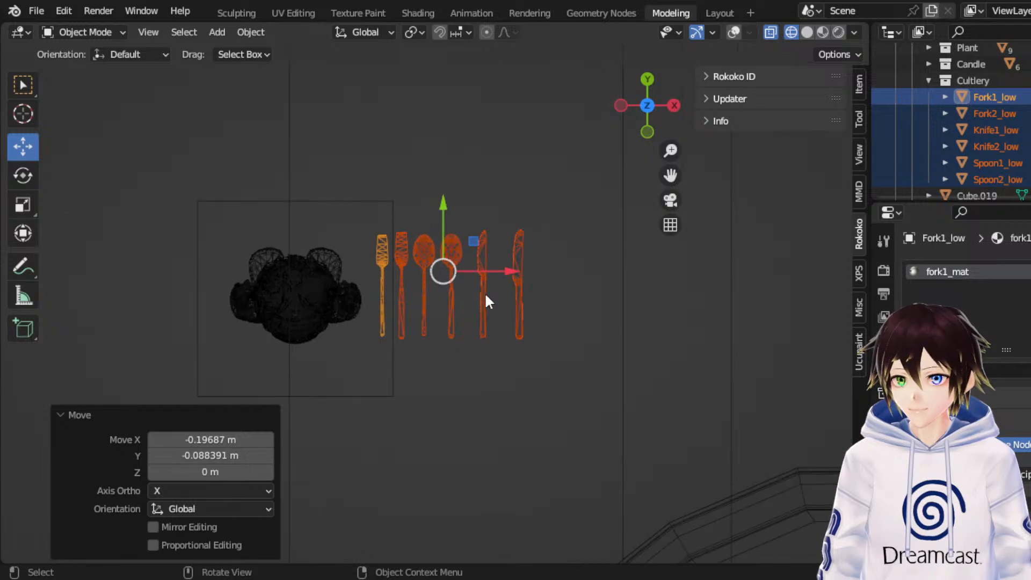
pyautogui.moveTo(501, 268); pyautogui.dragTo(481, 272)
pyautogui.moveTo(481, 272); pyautogui.dragTo(391, 195, button='middle')
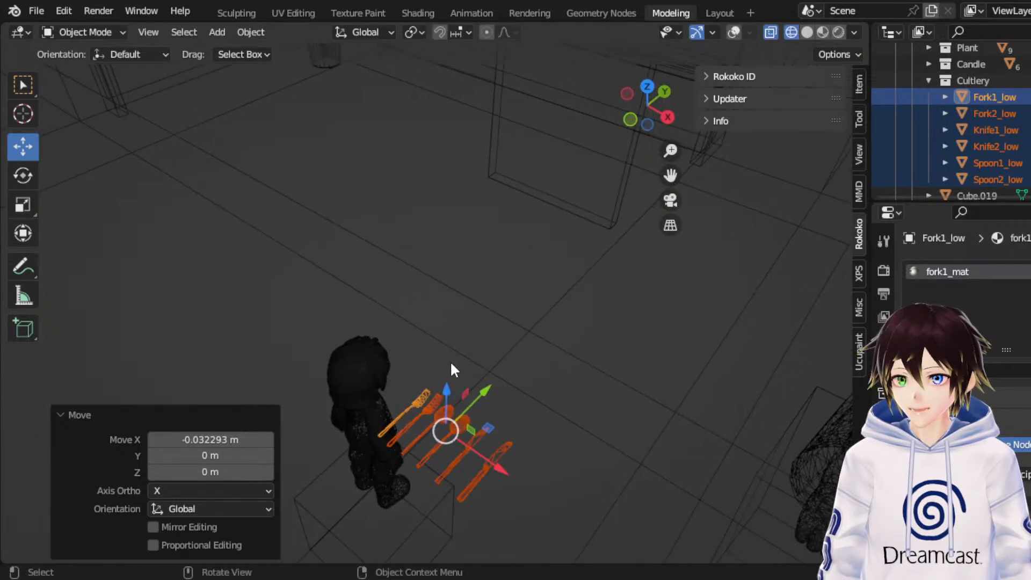
pyautogui.moveTo(450, 360); pyautogui.dragTo(510, 366, button='middle')
pyautogui.scroll(-3, 519, 357)
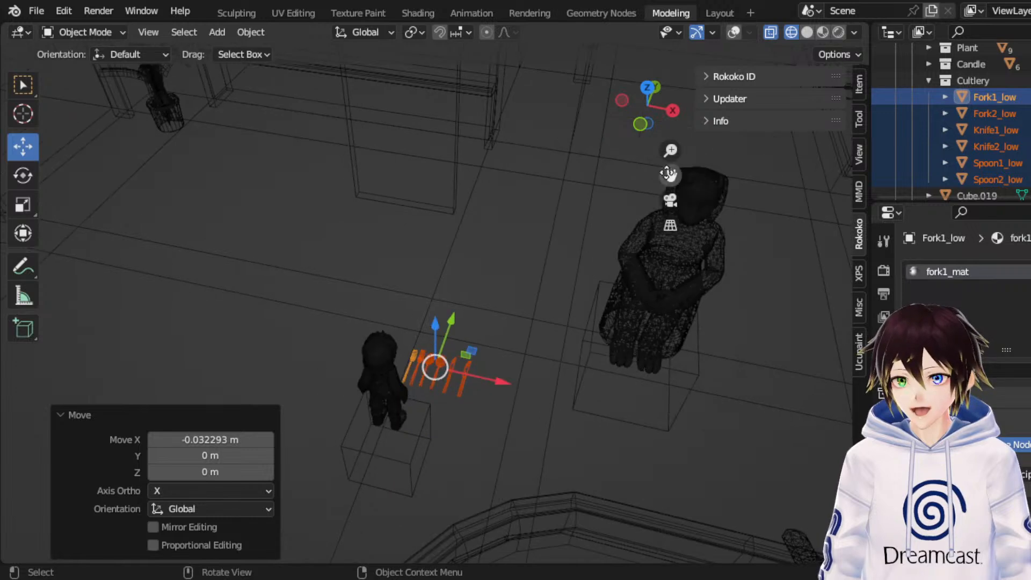
# Step: Move the cutlery about -8.91 m in X and a further -4.31 m in X back to the dining room tables
pyautogui.click(647, 93)
pyautogui.scroll(-3, 468, 251)
pyautogui.scroll(-5, 467, 252)
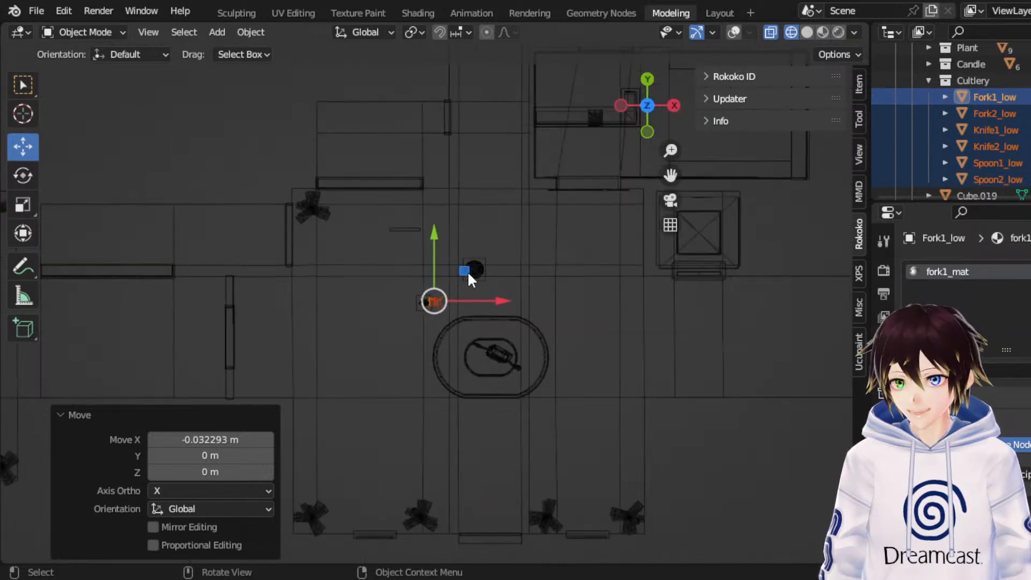
pyautogui.moveTo(497, 303); pyautogui.dragTo(144, 320)
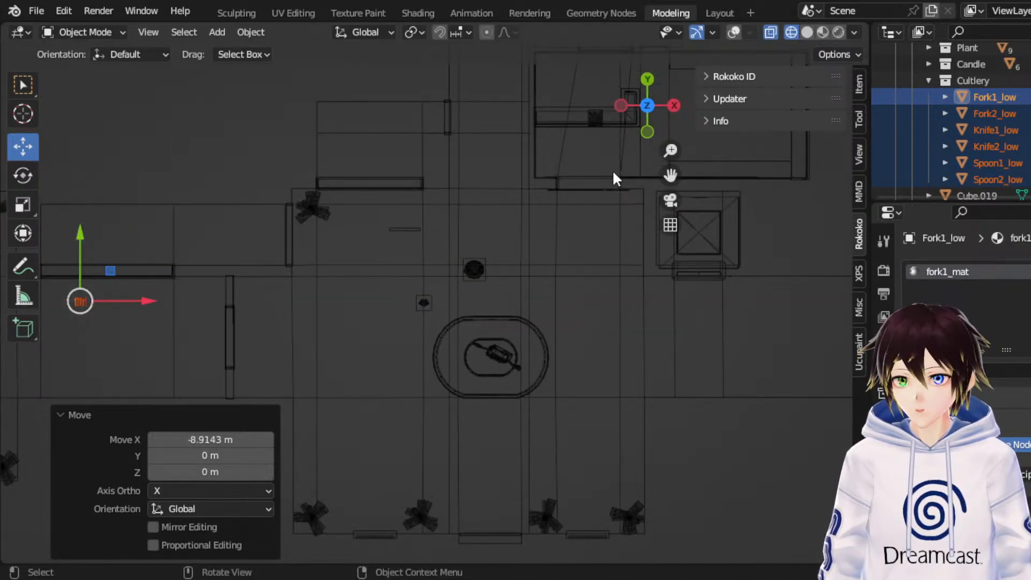
pyautogui.moveTo(671, 173); pyautogui.dragTo(838, 178)
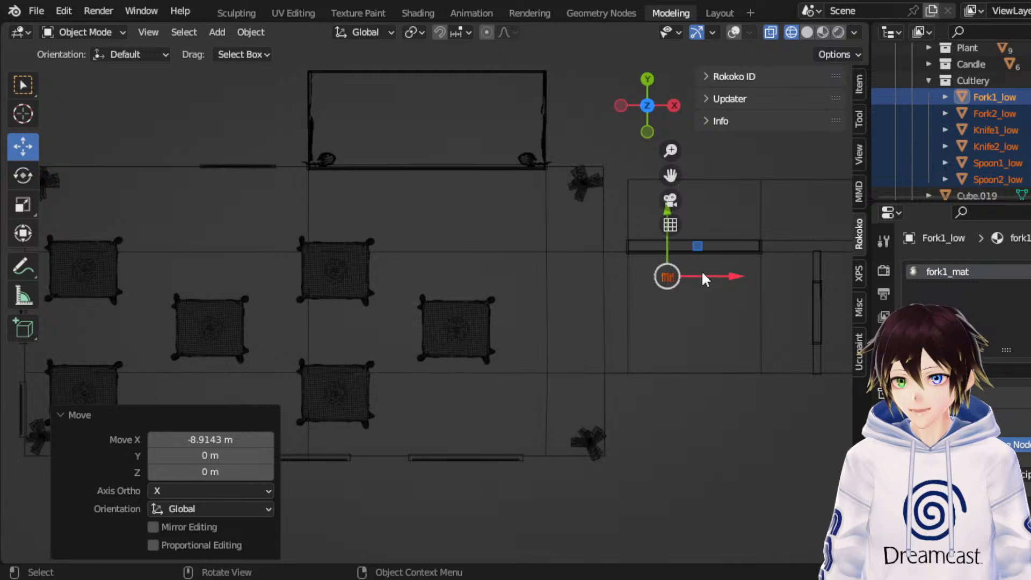
pyautogui.press('g')
pyautogui.press('x')
pyautogui.click(529, 293)
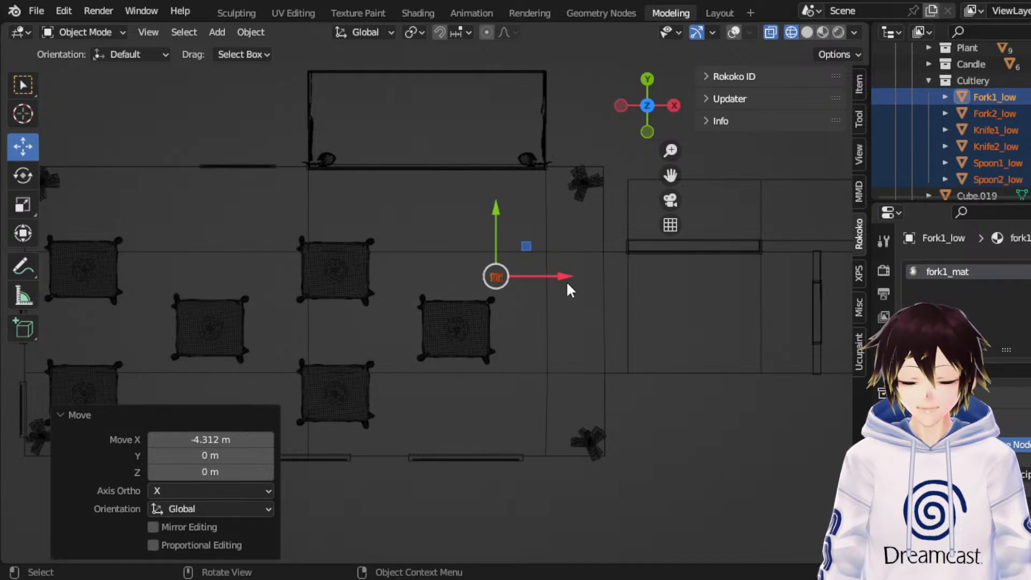
# Step: Shift the cutlery in the XZ plane to the nearest table's top, and move it about -1.81 m in Y onto the tablecloth
pyautogui.click(648, 132)
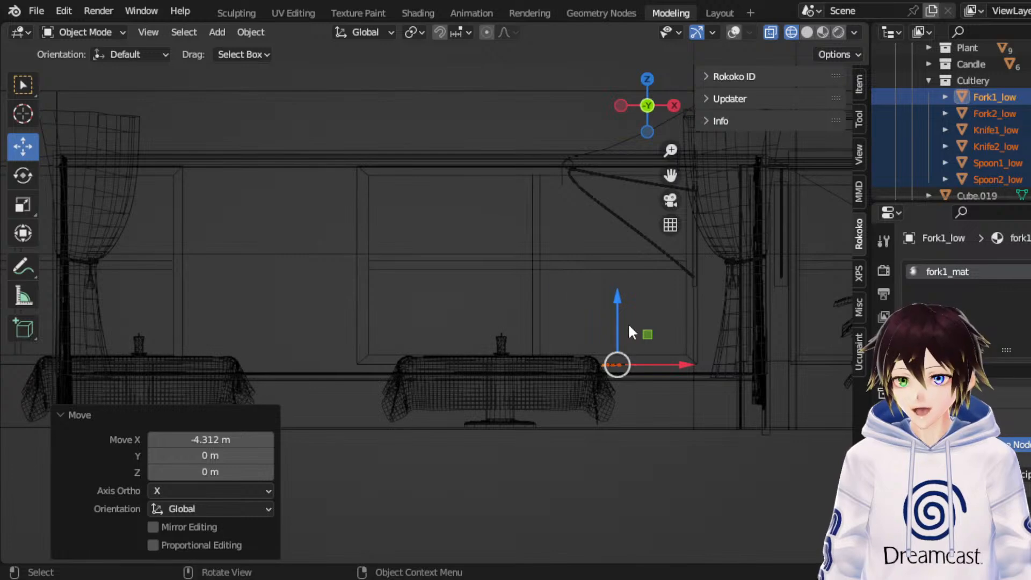
pyautogui.moveTo(650, 337); pyautogui.dragTo(484, 319)
pyautogui.moveTo(505, 247); pyautogui.dragTo(526, 311, button='middle')
pyautogui.moveTo(425, 276); pyautogui.dragTo(490, 397)
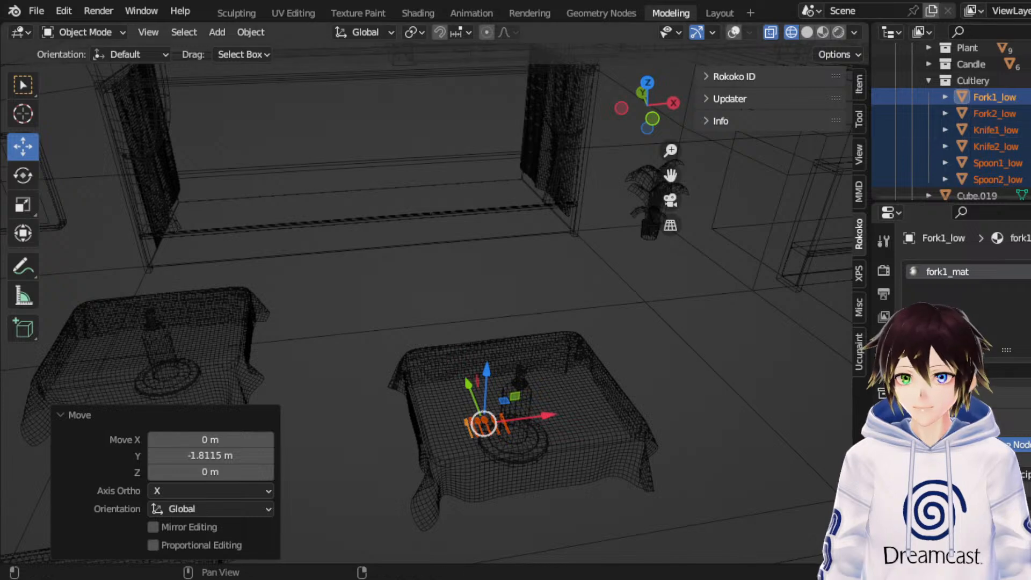
# Step: Show the viewport overlays in top view and rotate the cutlery 90° about Z to match the reference image
pyautogui.click(648, 81)
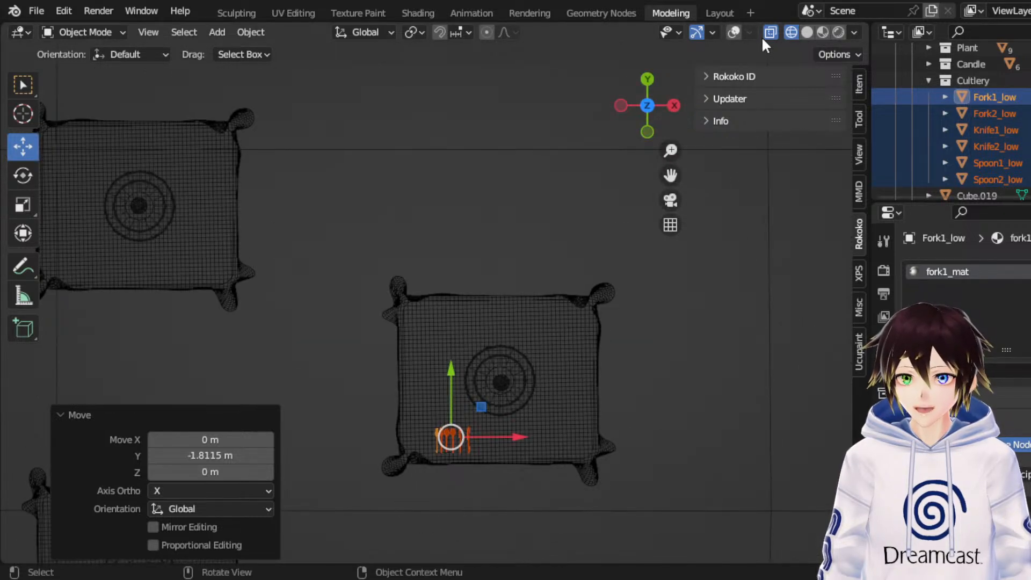
pyautogui.click(734, 32)
pyautogui.scroll(-2, 618, 258)
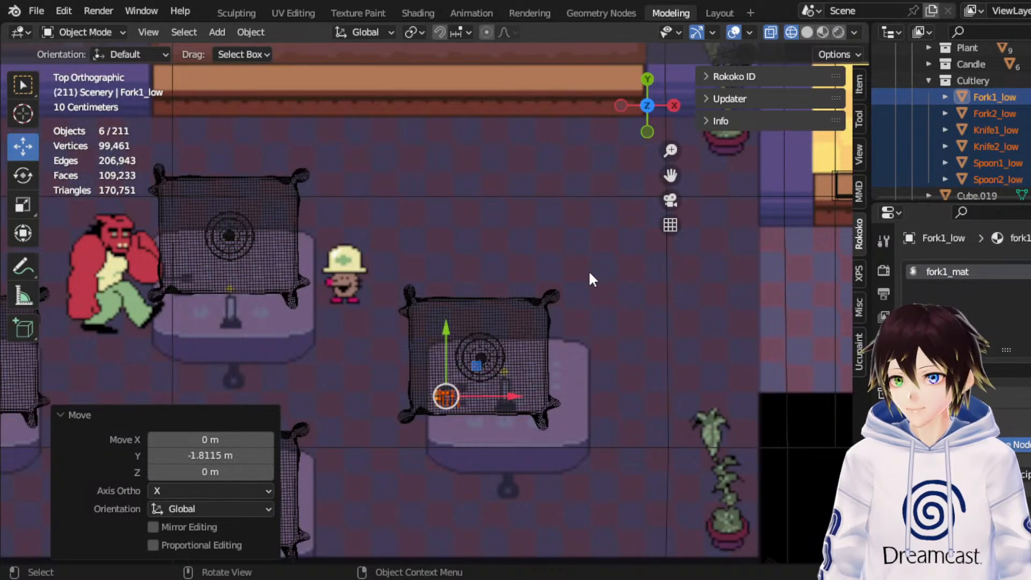
pyautogui.scroll(1, 590, 274)
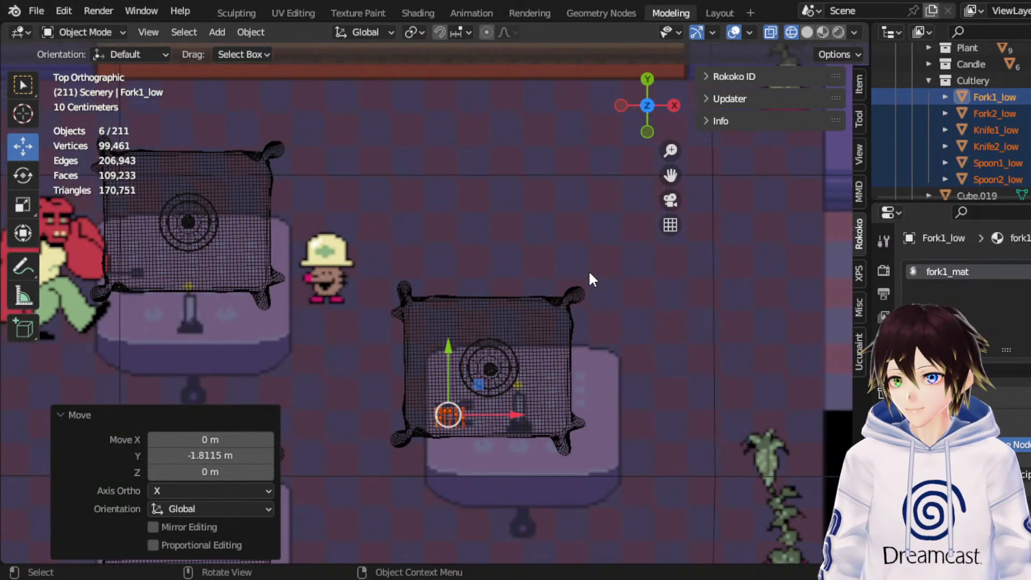
pyautogui.click(30, 175)
pyautogui.moveTo(499, 363); pyautogui.dragTo(509, 490)
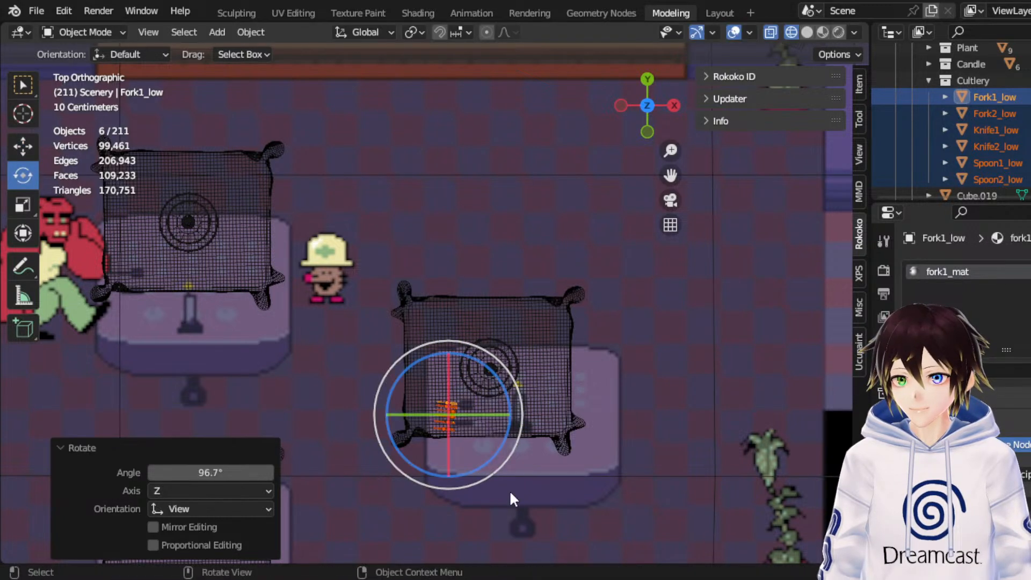
pyautogui.click(238, 473)
pyautogui.write('90')
pyautogui.press('Return')
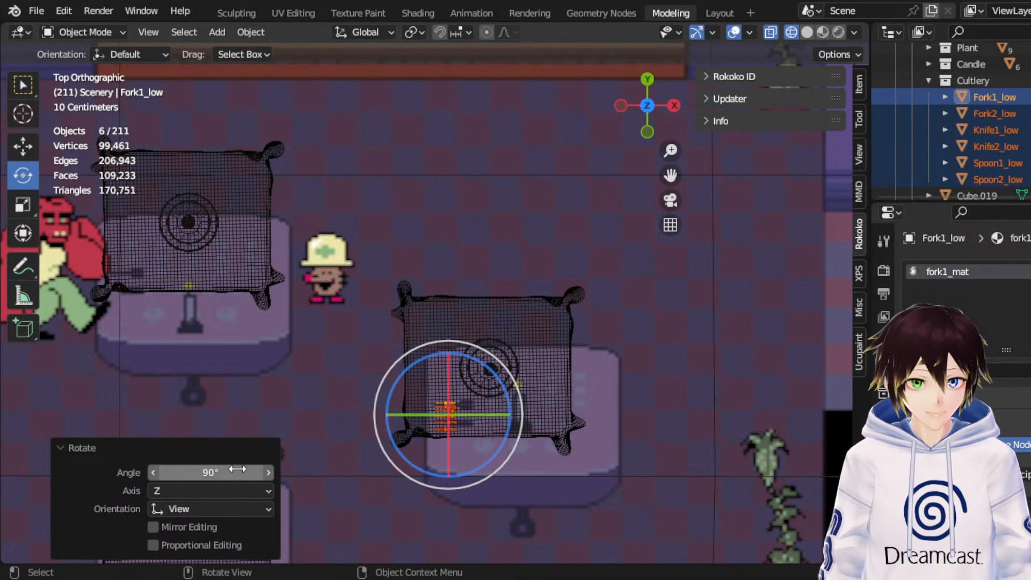
# Step: Move the cutlery about 0.93 m in Y and -0.16 m in X towards the table's edge
pyautogui.click(23, 145)
pyautogui.scroll(4, 418, 424)
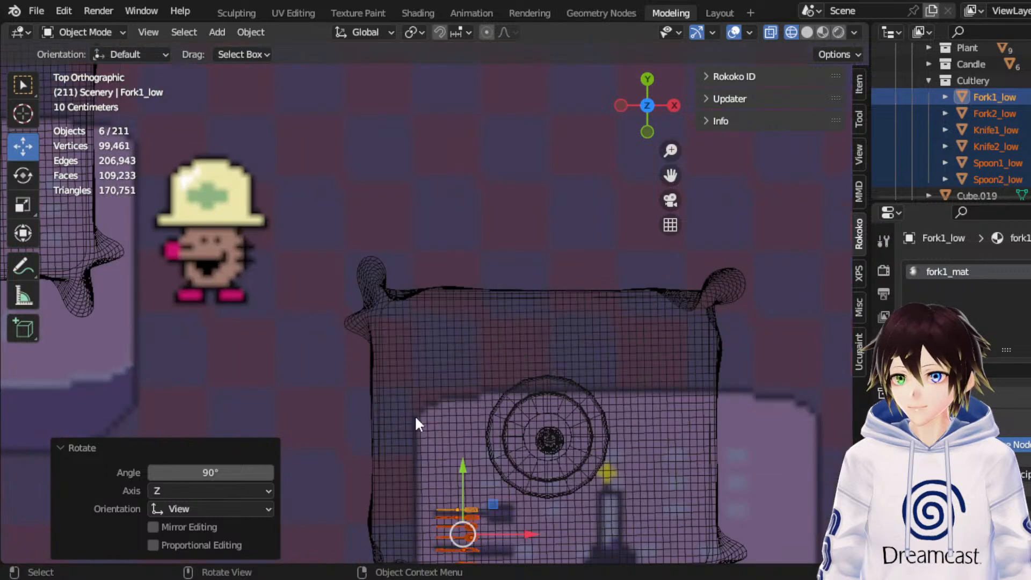
pyautogui.moveTo(463, 479); pyautogui.dragTo(465, 290)
pyautogui.scroll(1, 472, 320)
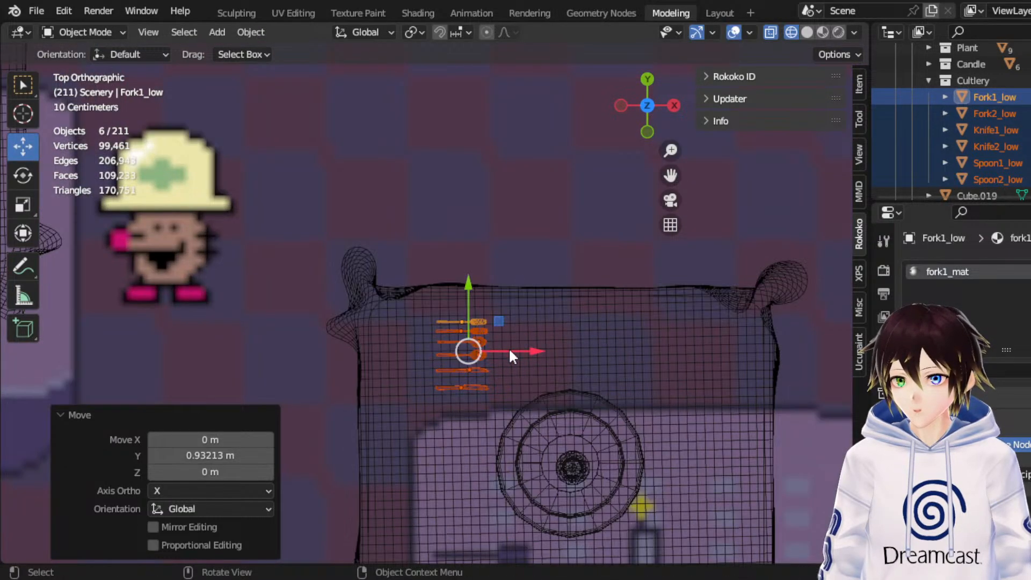
pyautogui.moveTo(509, 348); pyautogui.dragTo(476, 365)
pyautogui.moveTo(476, 364); pyautogui.dragTo(605, 408, button='middle')
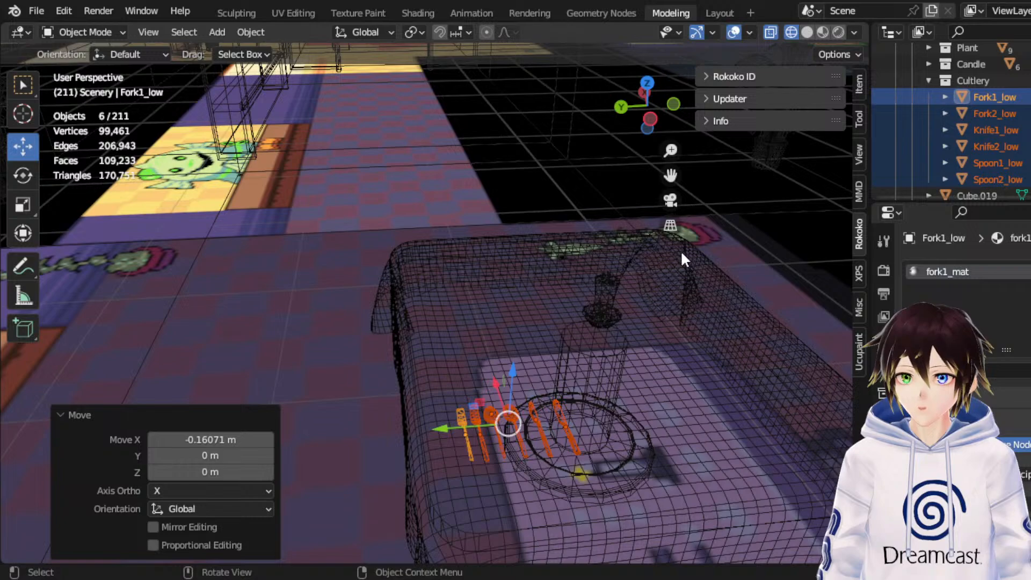
pyautogui.moveTo(681, 260); pyautogui.dragTo(674, 279, button='middle')
pyautogui.moveTo(697, 180)
pyautogui.mouseDown(button='middle')
pyautogui.moveTo(694, 200)
pyautogui.moveTo(617, 156)
pyautogui.mouseUp(button='middle')
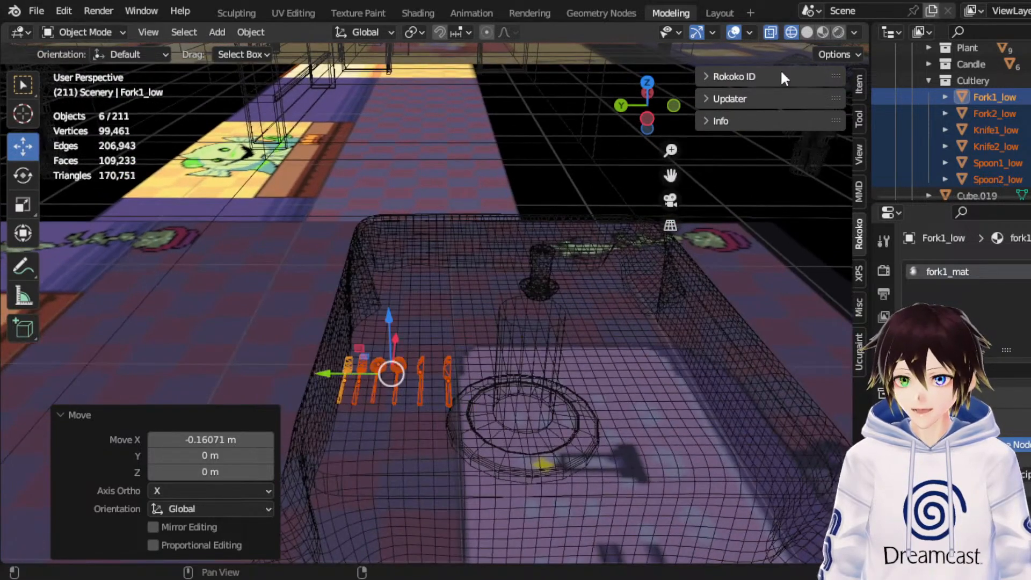
# Step: Switch to solid shading and lower the cutlery about 0.08 m in Z onto the tablecloth
pyautogui.click(808, 32)
pyautogui.moveTo(651, 239)
pyautogui.mouseDown(button='middle')
pyautogui.moveTo(613, 208)
pyautogui.moveTo(680, 215)
pyautogui.mouseUp(button='middle')
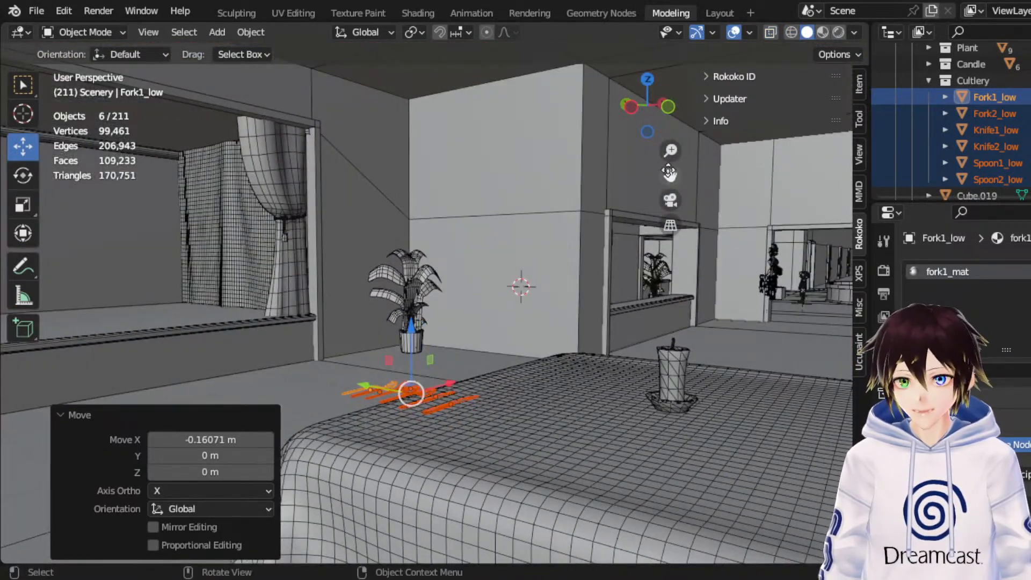
pyautogui.moveTo(669, 172); pyautogui.dragTo(616, 52)
pyautogui.scroll(3, 449, 273)
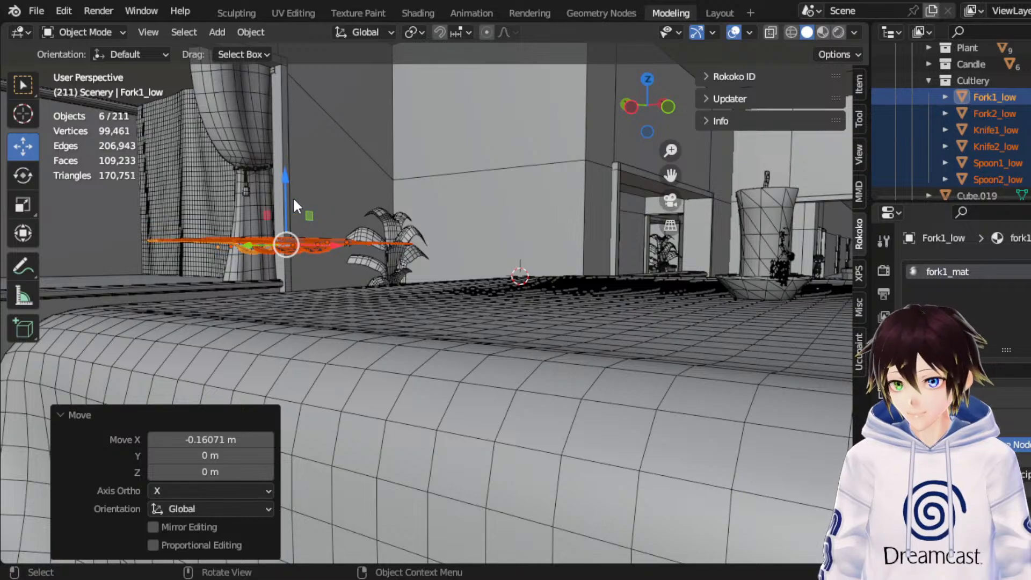
pyautogui.moveTo(287, 196); pyautogui.dragTo(300, 262)
pyautogui.moveTo(304, 266); pyautogui.dragTo(406, 312, button='middle')
pyautogui.moveTo(671, 175); pyautogui.dragTo(727, 169)
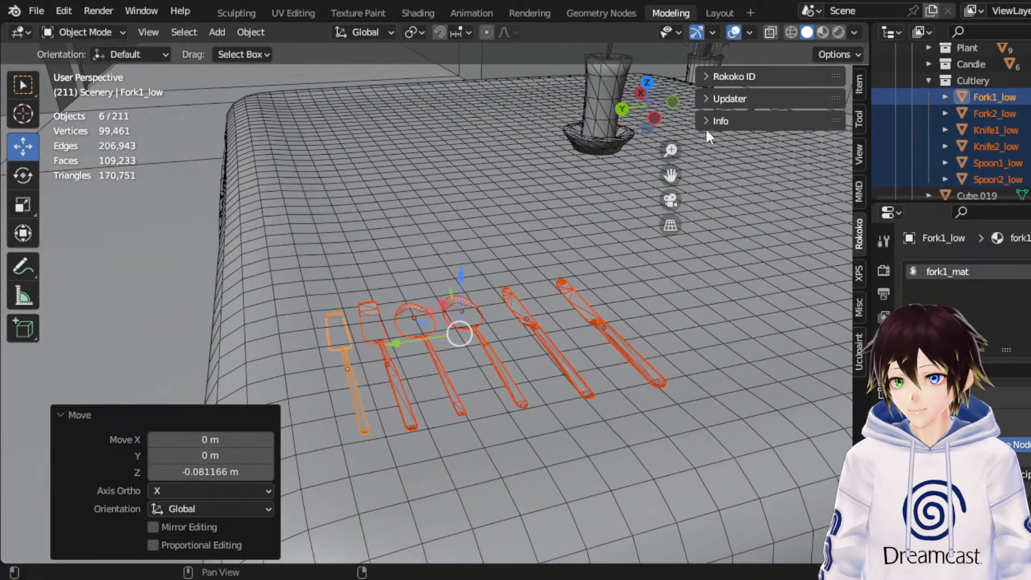
# Step: Switch to material preview shading and raise the cutlery about 0.005 m in Z
pyautogui.click(822, 33)
pyautogui.moveTo(570, 281)
pyautogui.mouseDown(button='middle')
pyautogui.moveTo(575, 273)
pyautogui.moveTo(489, 298)
pyautogui.mouseUp(button='middle')
pyautogui.press('g')
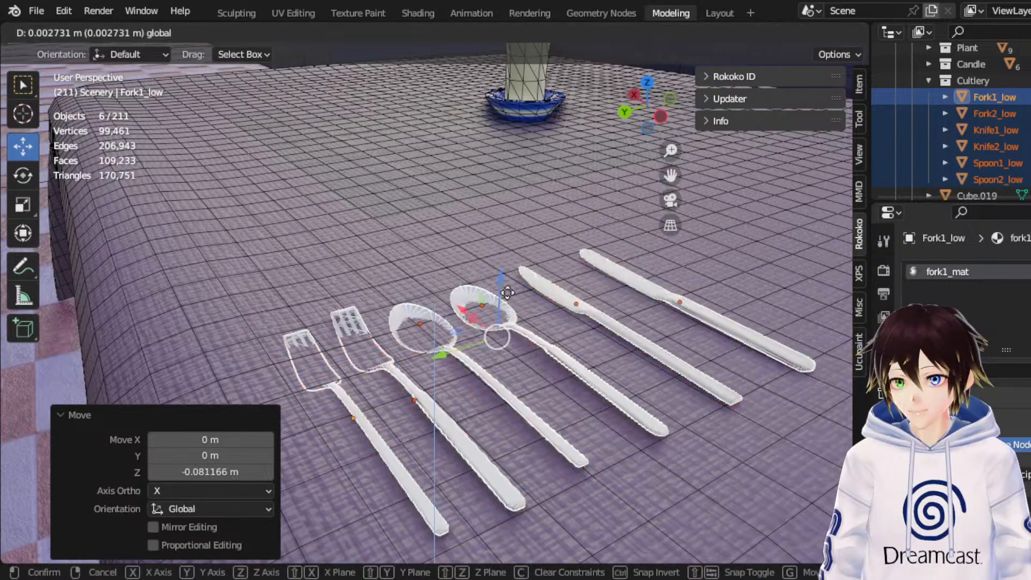
pyautogui.click(522, 321)
# Step: Try shifting the cutlery along Y on the tablecloth, and undo the move
pyautogui.press('g')
pyautogui.press('y')
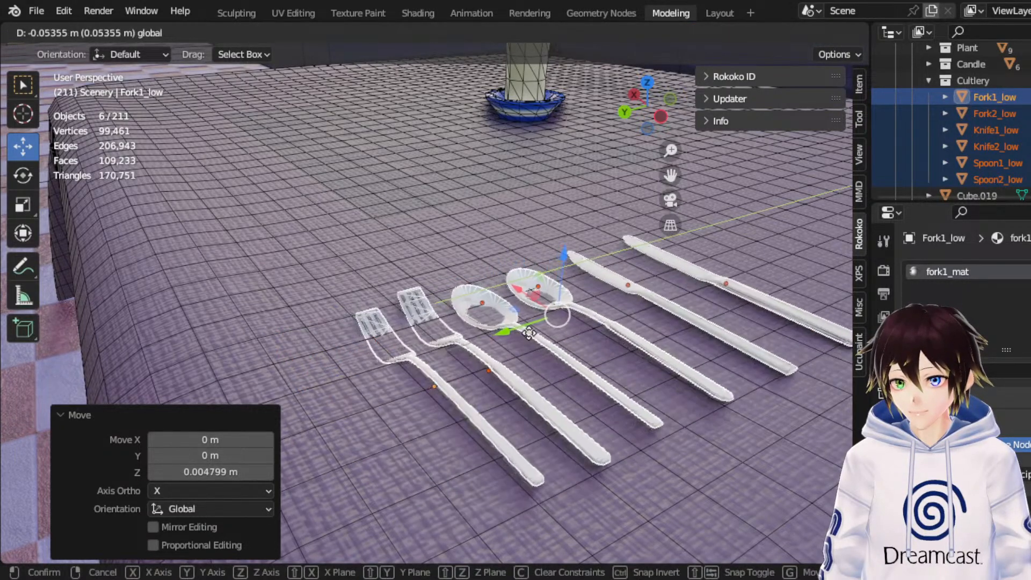
pyautogui.click(465, 367)
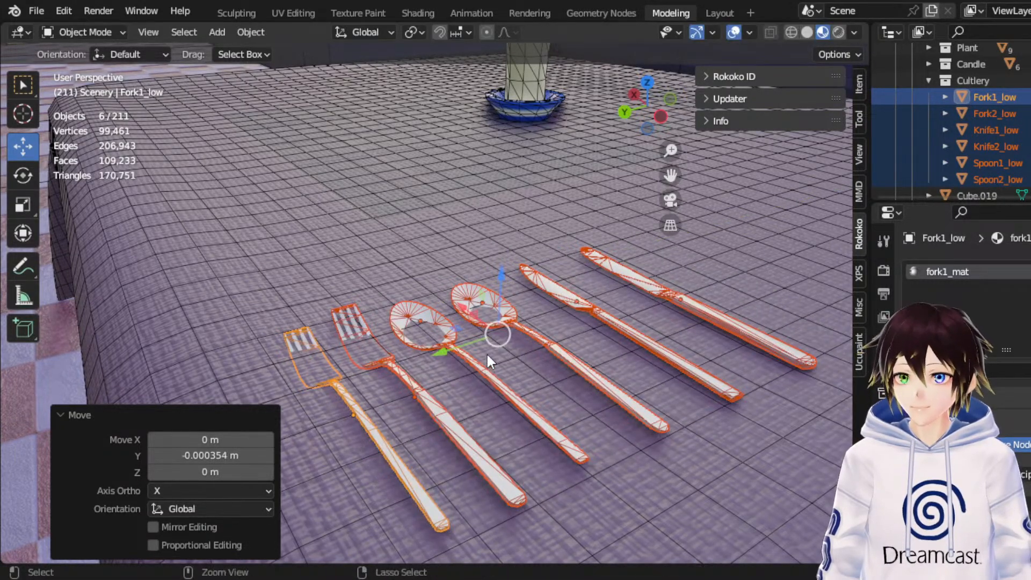
pyautogui.hotkey('ctrl', 'z')
# Step: Lower the cutlery about 0.007 m in Z so the knives rest on the tablecloth
pyautogui.moveTo(495, 355); pyautogui.dragTo(485, 308, button='middle')
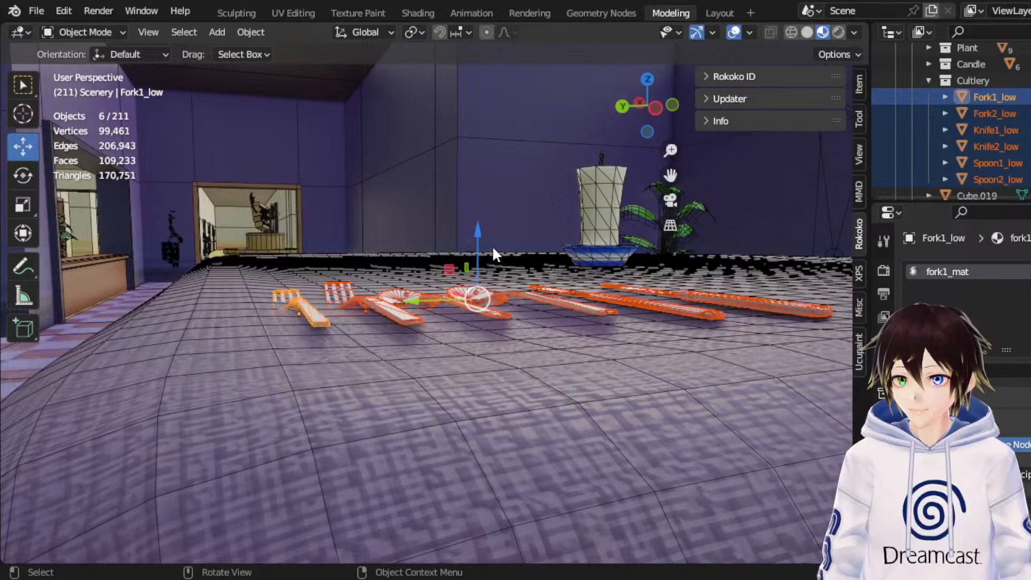
pyautogui.press('g')
pyautogui.press('z')
pyautogui.click(485, 260)
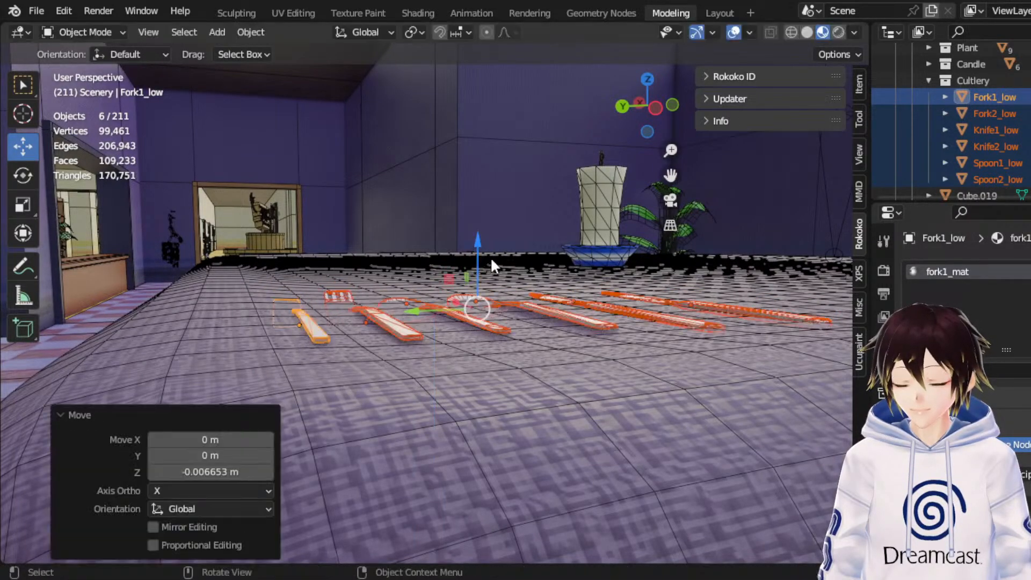
pyautogui.moveTo(491, 258); pyautogui.dragTo(486, 282, button='middle')
# Step: Select both spoons and raise them about 0.011 m in Z above the tablecloth
pyautogui.click(531, 366)
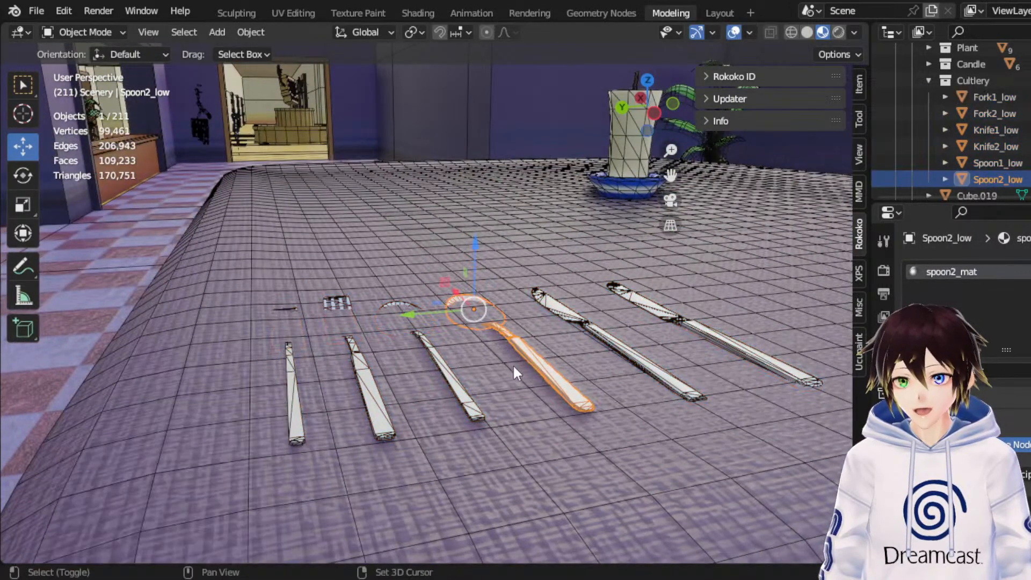
pyautogui.keyDown('shift'); pyautogui.click(455, 386); pyautogui.keyUp('shift')
pyautogui.moveTo(454, 385); pyautogui.dragTo(450, 261, button='middle')
pyautogui.press('g')
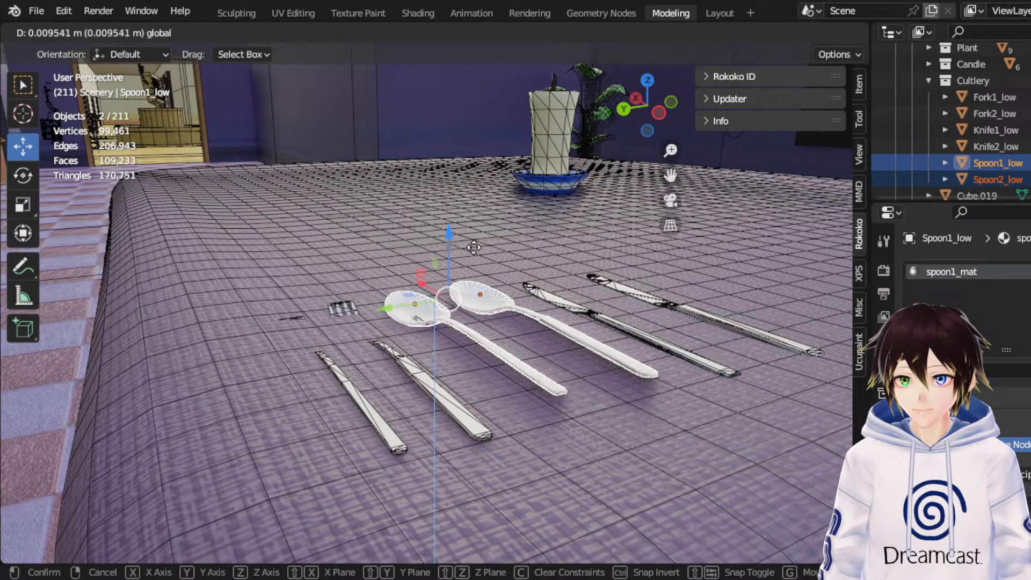
pyautogui.click(474, 246)
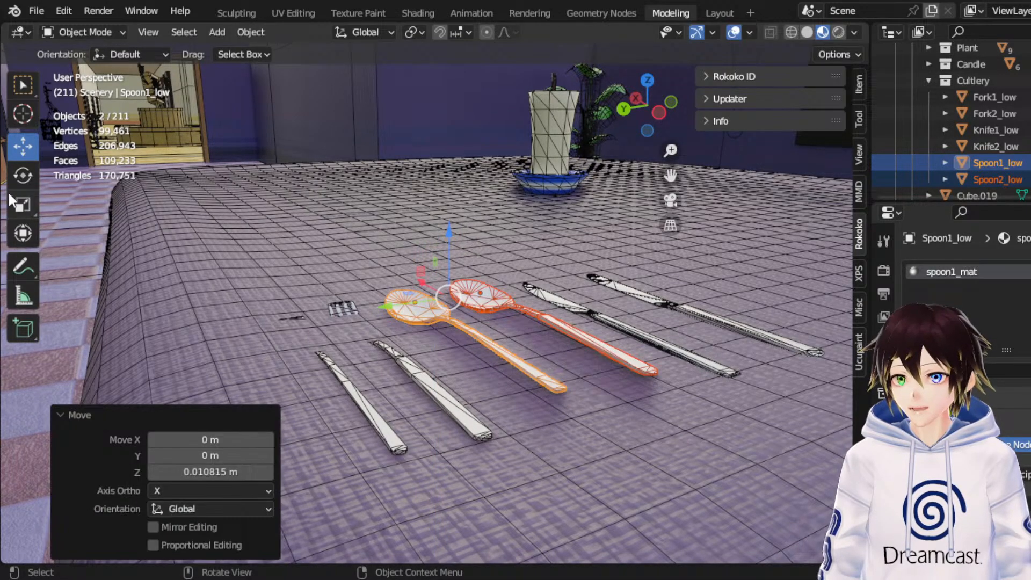
# Step: Tilt both spoons about -4.27° around the Y axis so their handles follow the tablecloth
pyautogui.click(22, 175)
pyautogui.moveTo(667, 328); pyautogui.dragTo(588, 271, button='middle')
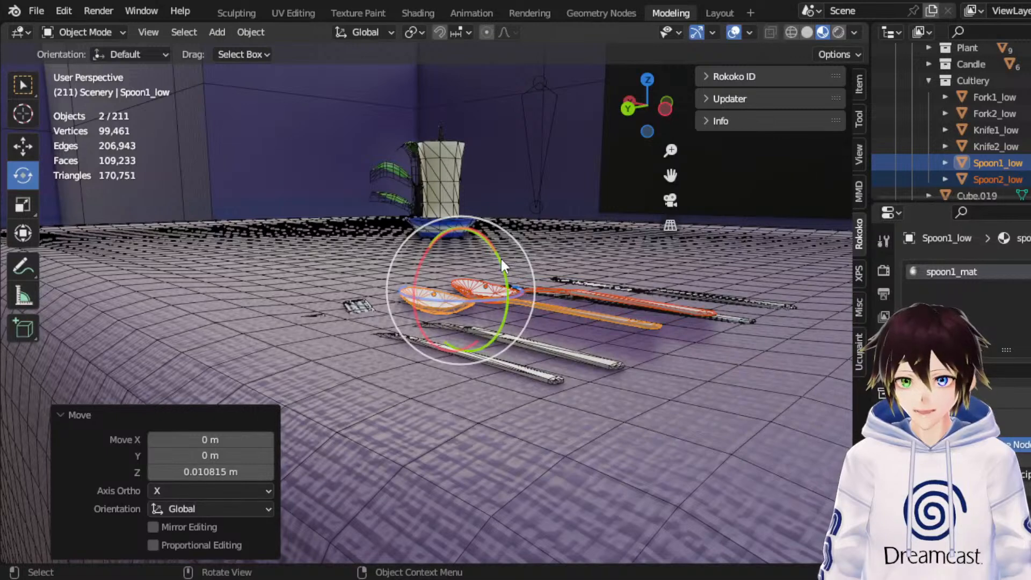
pyautogui.moveTo(503, 258); pyautogui.dragTo(529, 352)
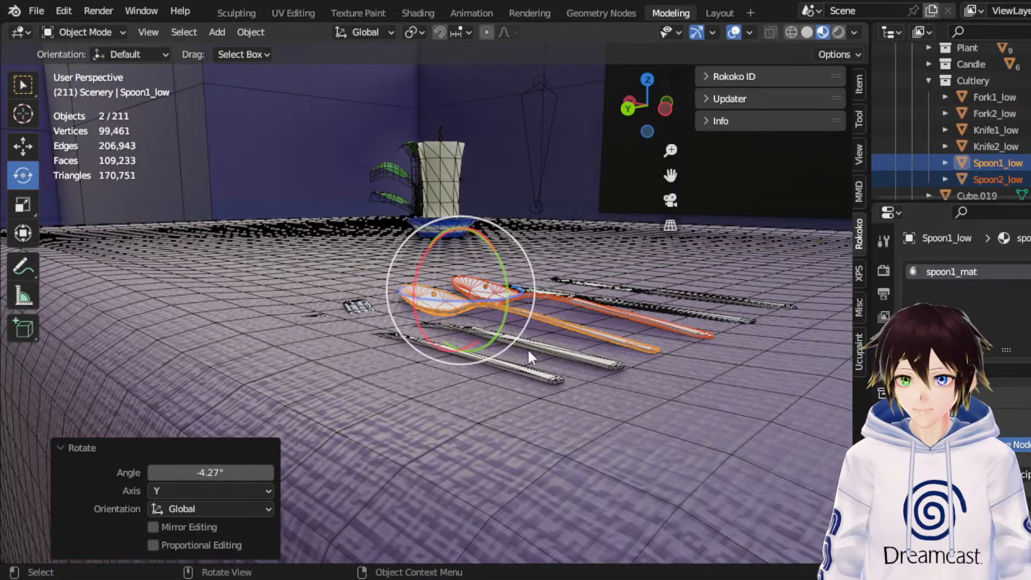
# Step: Select both forks and raise them about 0.013 m in Z out of the tablecloth
pyautogui.click(528, 356)
pyautogui.keyDown('shift'); pyautogui.click(530, 364); pyautogui.keyUp('shift')
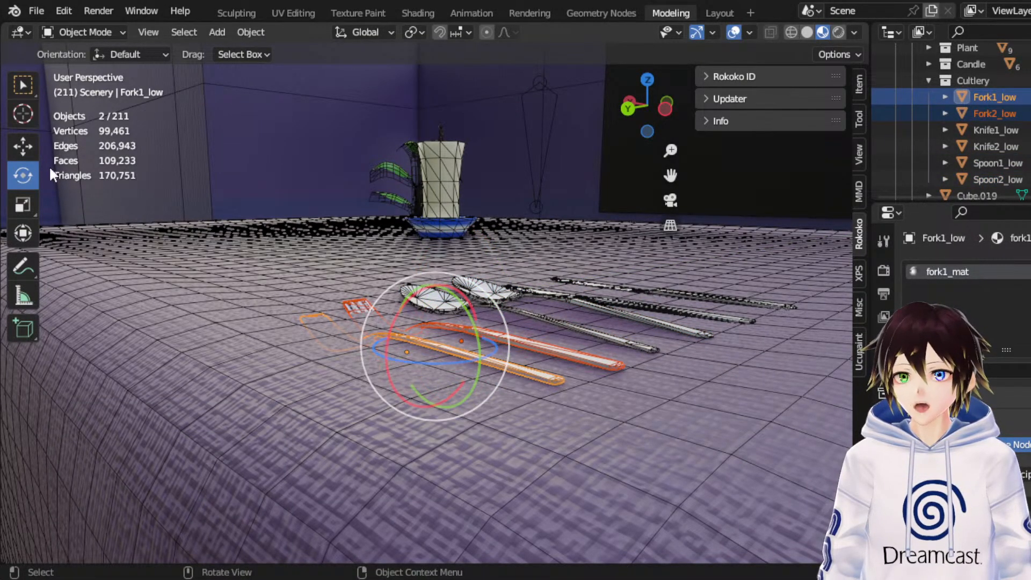
pyautogui.click(23, 146)
pyautogui.moveTo(446, 295); pyautogui.dragTo(465, 267)
pyautogui.moveTo(465, 267); pyautogui.dragTo(494, 298, button='middle')
# Step: Tilt both forks slightly to follow the tablecloth and lower them about 0.005 m in Z
pyautogui.click(23, 175)
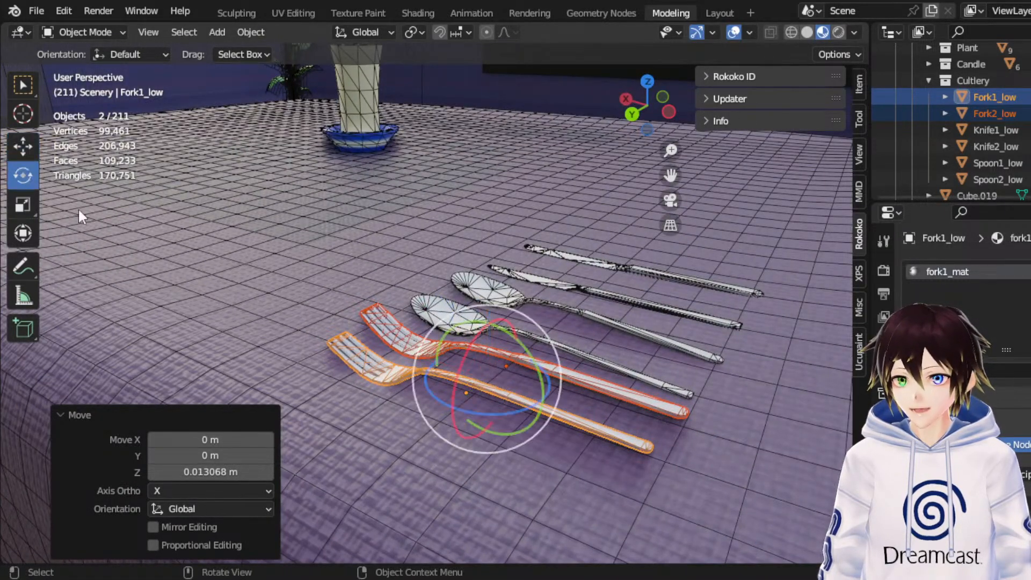
pyautogui.moveTo(565, 356); pyautogui.dragTo(566, 327, button='middle')
pyautogui.moveTo(531, 275); pyautogui.dragTo(483, 262)
pyautogui.click(20, 149)
pyautogui.moveTo(484, 262); pyautogui.dragTo(440, 273, button='middle')
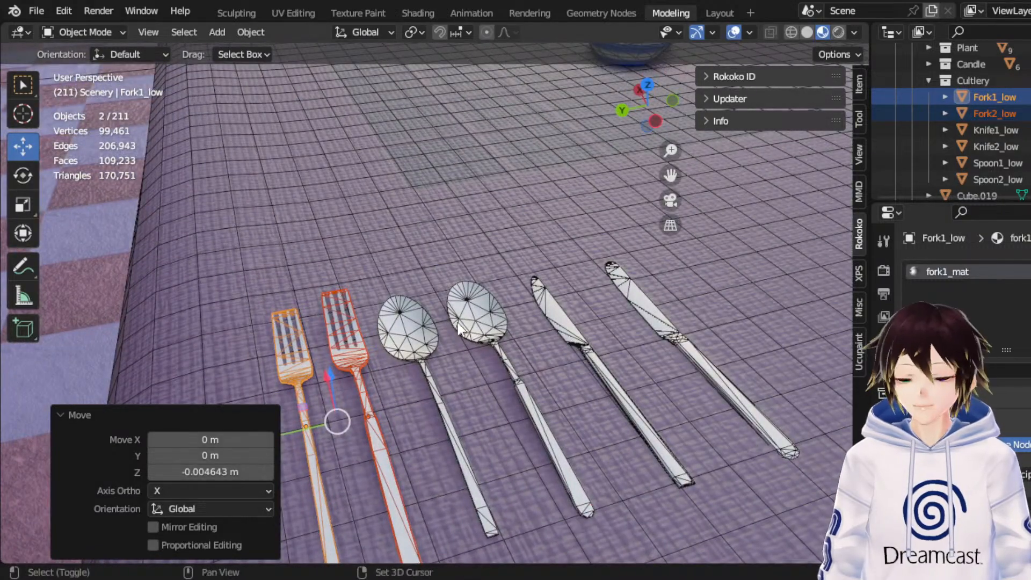
# Step: Add the spoons and knives to the fork selection and move all six pieces about -0.057 m in Y
pyautogui.keyDown('shift'); pyautogui.click(418, 333); pyautogui.keyUp('shift')
pyautogui.keyDown('shift'); pyautogui.click(490, 326); pyautogui.keyUp('shift')
pyautogui.keyDown('shift'); pyautogui.click(559, 325); pyautogui.keyUp('shift')
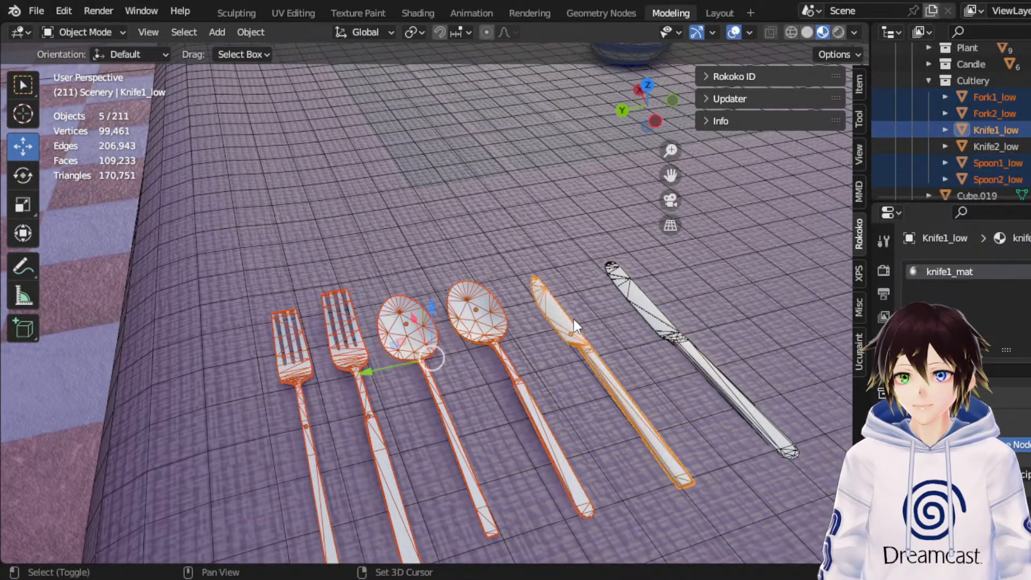
pyautogui.keyDown('shift'); pyautogui.click(651, 321); pyautogui.keyUp('shift')
pyautogui.scroll(-6, 632, 261)
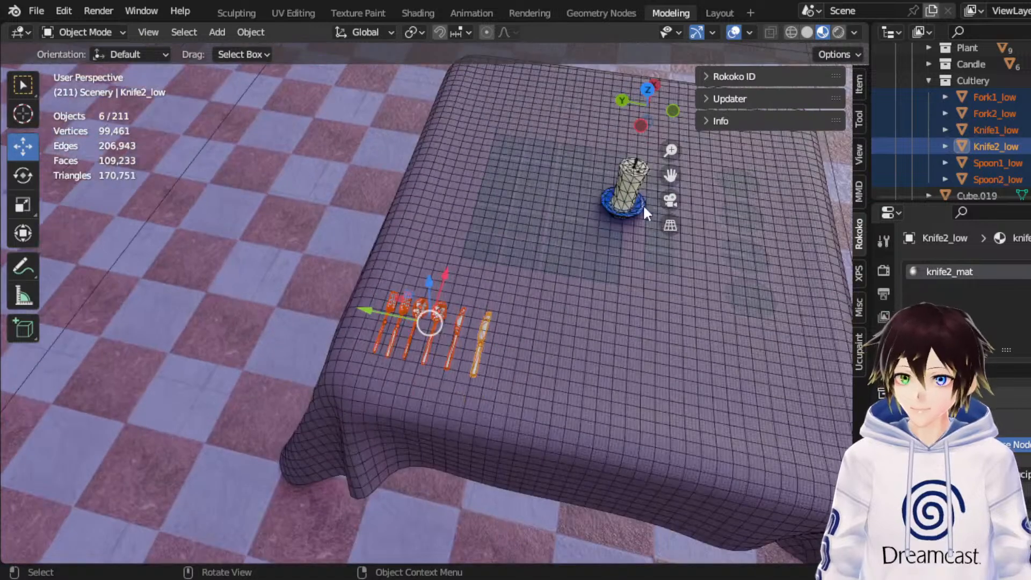
pyautogui.moveTo(671, 171); pyautogui.dragTo(408, 321)
pyautogui.press('g')
pyautogui.press('y')
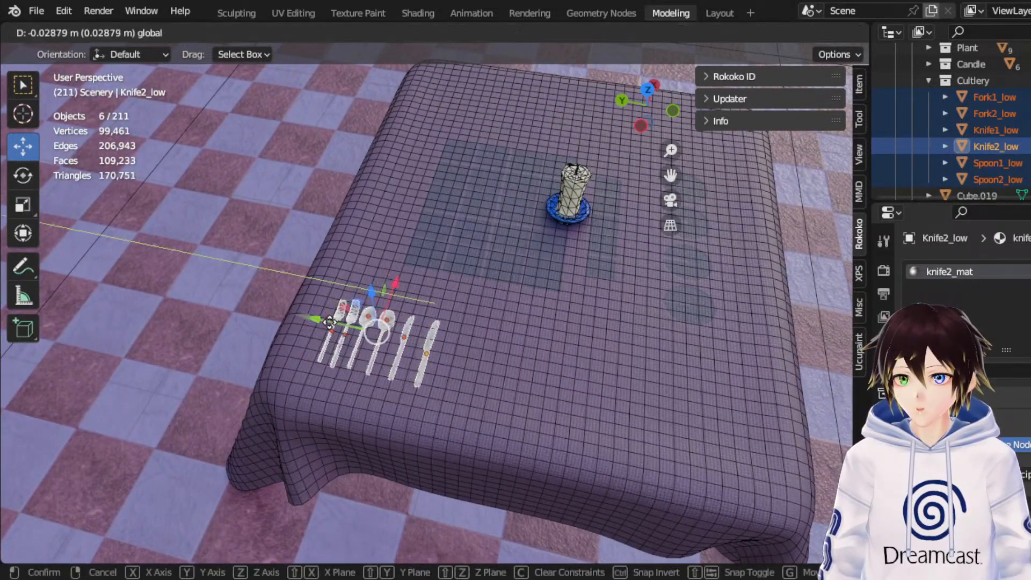
pyautogui.click(423, 348)
# Step: Make a linked duplicate of the six selected cutlery pieces and mirror it along the global X axis
pyautogui.rightClick(424, 348)
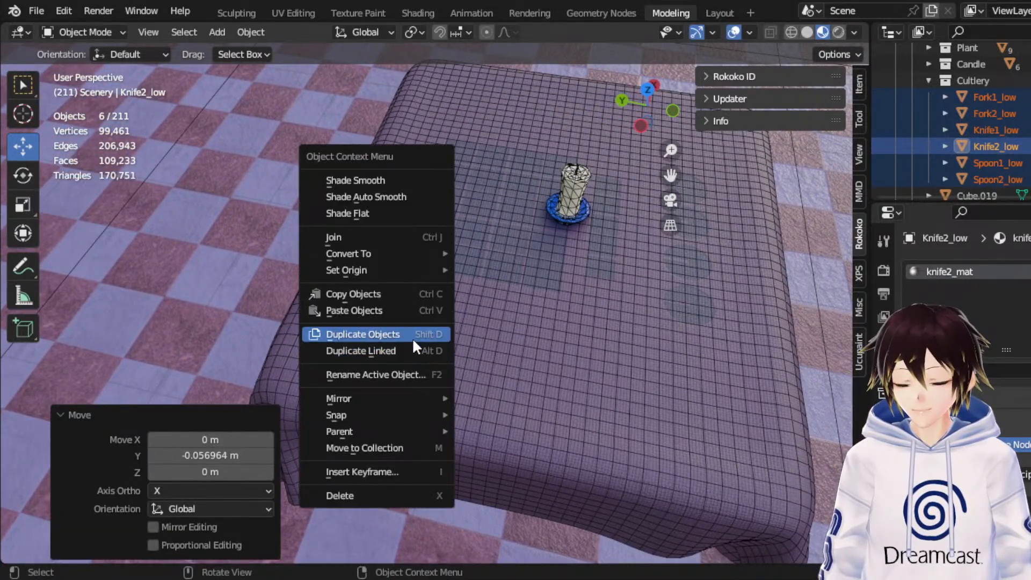
pyautogui.click(401, 341)
pyautogui.rightClick(393, 333)
pyautogui.rightClick(393, 334)
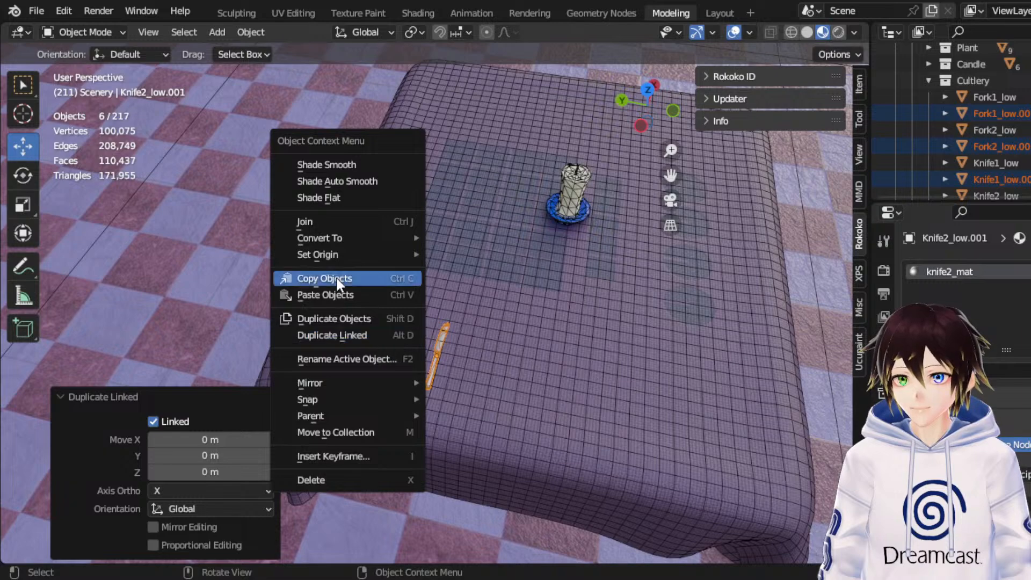
pyautogui.moveTo(358, 384)
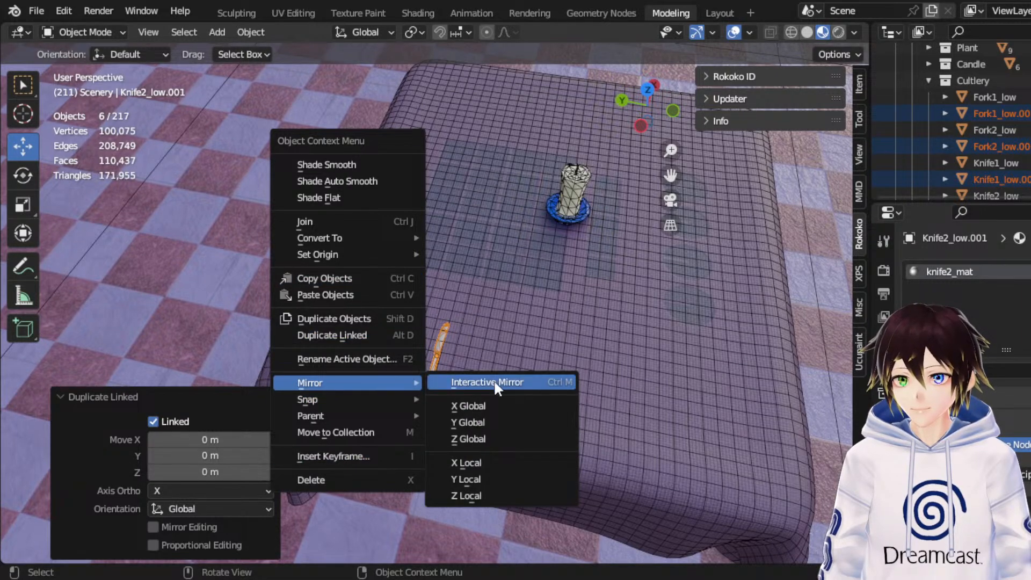
pyautogui.click(500, 399)
pyautogui.moveTo(520, 304); pyautogui.dragTo(295, 279, button='middle')
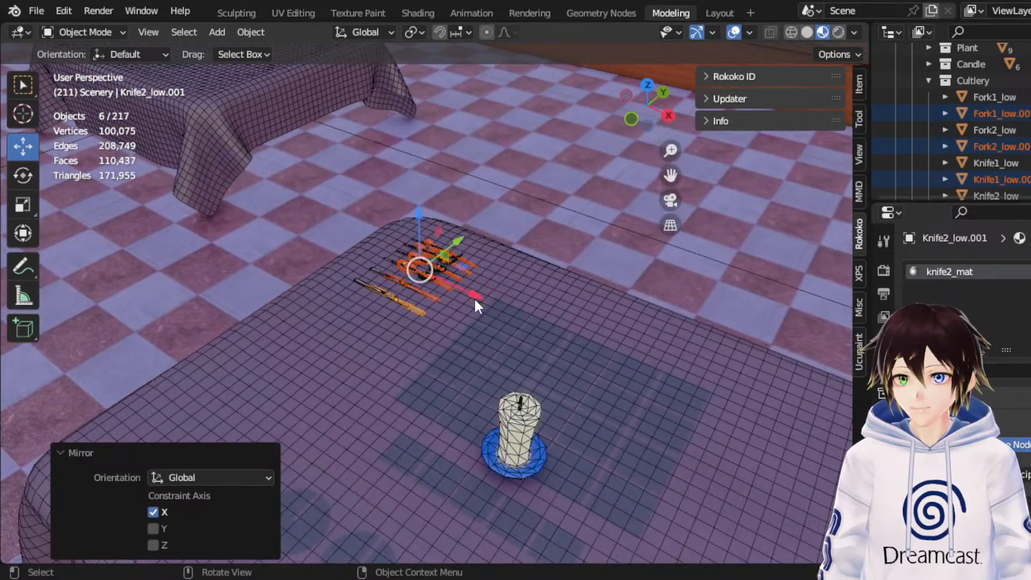
# Step: Move the duplicated cutlery set about 1.15 m in X across the table and mirror it along the global Y axis
pyautogui.moveTo(474, 302); pyautogui.dragTo(741, 391)
pyautogui.keyDown('shift'); pyautogui.moveTo(784, 392); pyautogui.dragTo(582, 271, button='middle'); pyautogui.keyUp('shift')
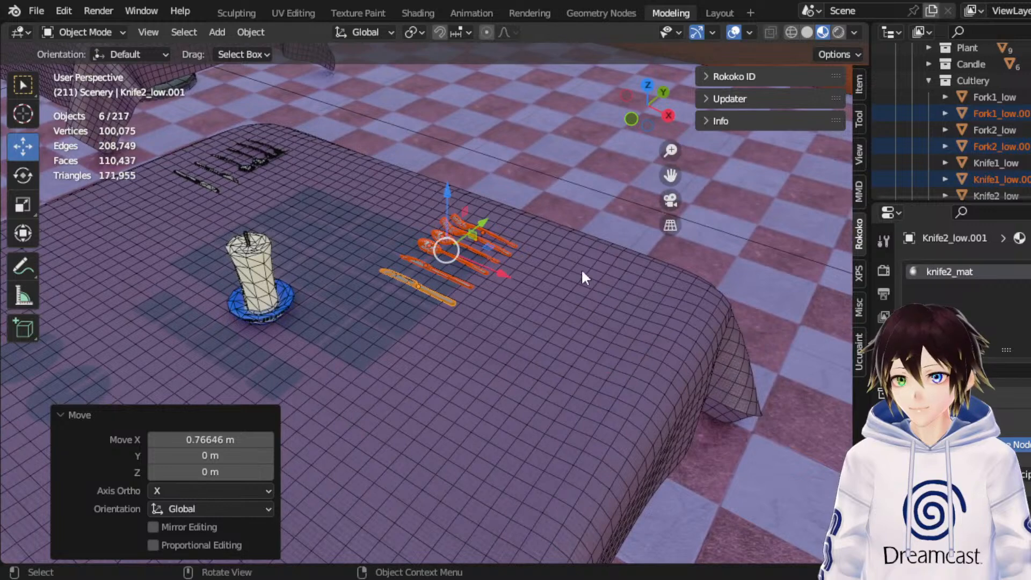
pyautogui.moveTo(501, 274); pyautogui.dragTo(652, 322)
pyautogui.rightClick(651, 322)
pyautogui.moveTo(653, 322)
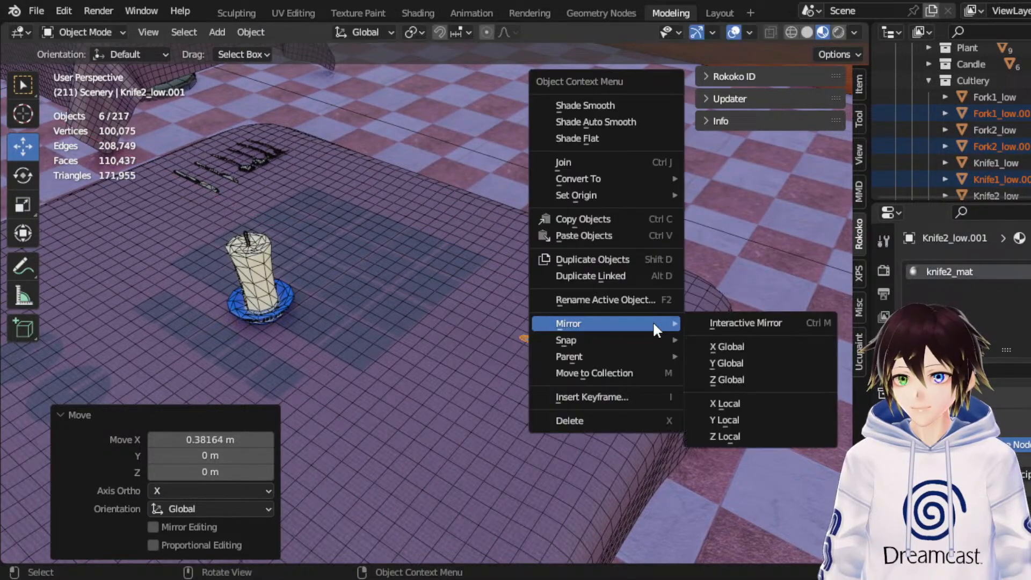
pyautogui.click(748, 361)
pyautogui.moveTo(747, 359); pyautogui.dragTo(446, 347, button='middle')
# Step: Move the mirrored cutlery set about -0.82 m in Y to the diagonally opposite corner of the table
pyautogui.press('g')
pyautogui.press('y')
pyautogui.click(543, 244)
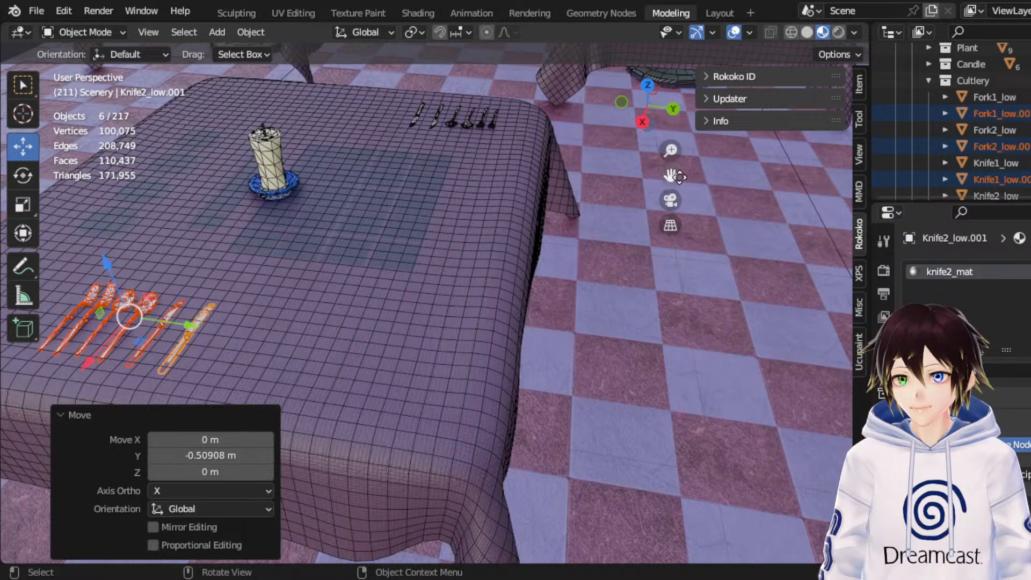
pyautogui.moveTo(676, 177); pyautogui.dragTo(475, 237)
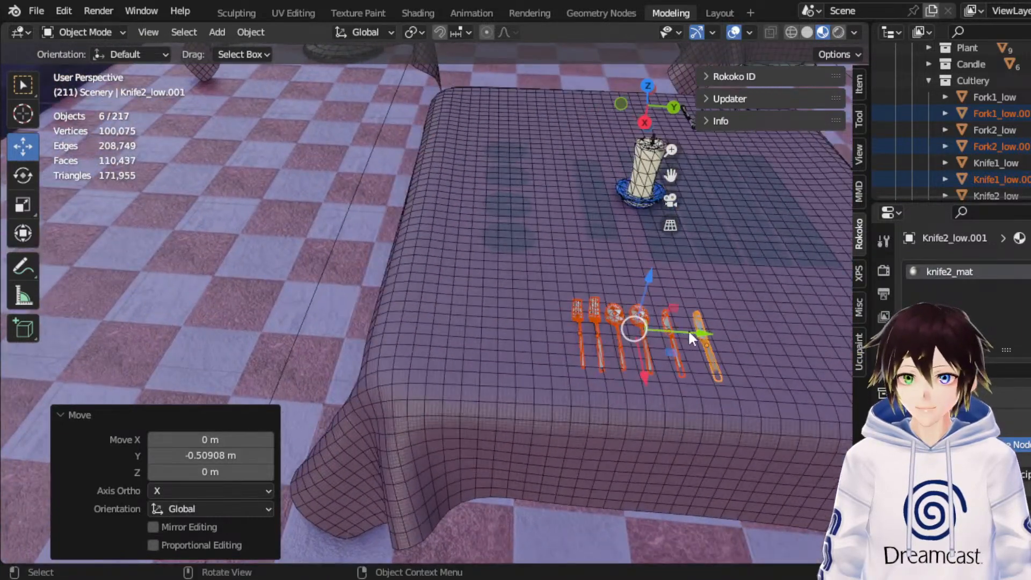
pyautogui.moveTo(689, 332); pyautogui.dragTo(539, 328)
pyautogui.moveTo(535, 303); pyautogui.dragTo(503, 283, button='middle')
# Step: Select both knives of the mirrored set and raise them about 0.0024 m in Z out of the tablecloth
pyautogui.scroll(4, 576, 312)
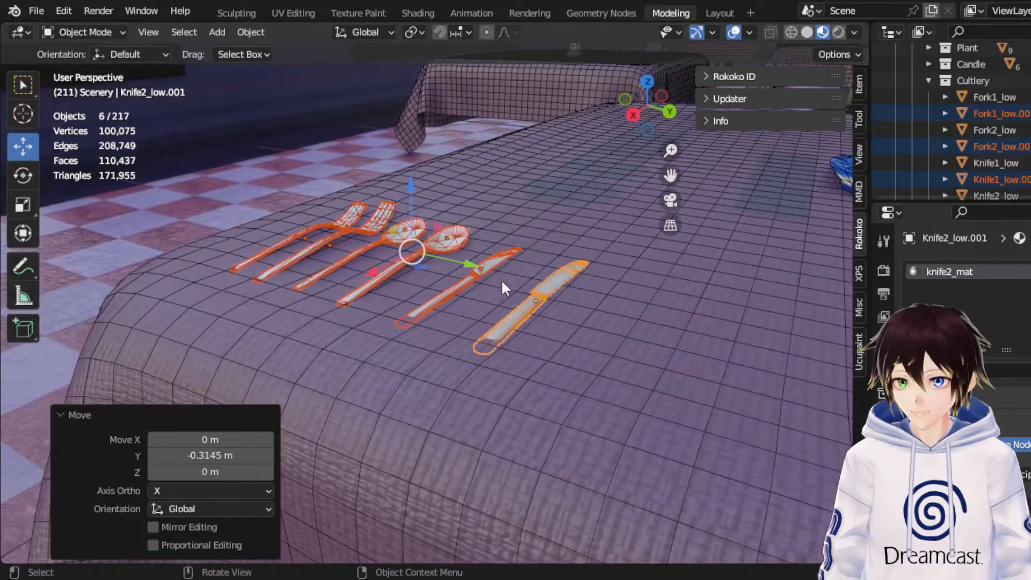
pyautogui.scroll(2, 524, 305)
pyautogui.click(490, 269)
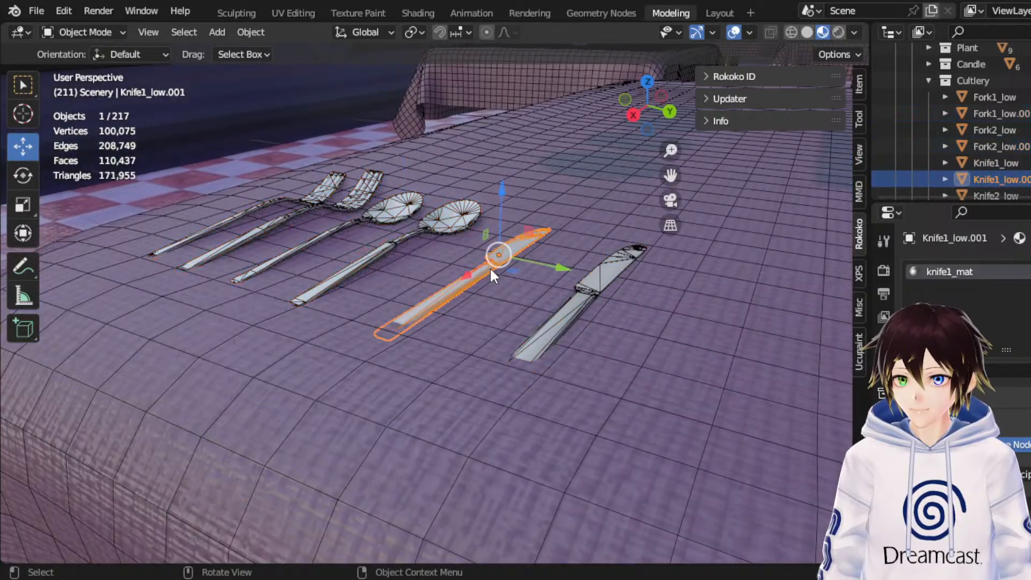
pyautogui.keyDown('shift'); pyautogui.click(578, 311); pyautogui.keyUp('shift')
pyautogui.moveTo(541, 249); pyautogui.dragTo(544, 229)
# Step: Add the mirrored set's two spoons and two forks to the knife selection
pyautogui.moveTo(450, 224); pyautogui.dragTo(566, 330, button='middle')
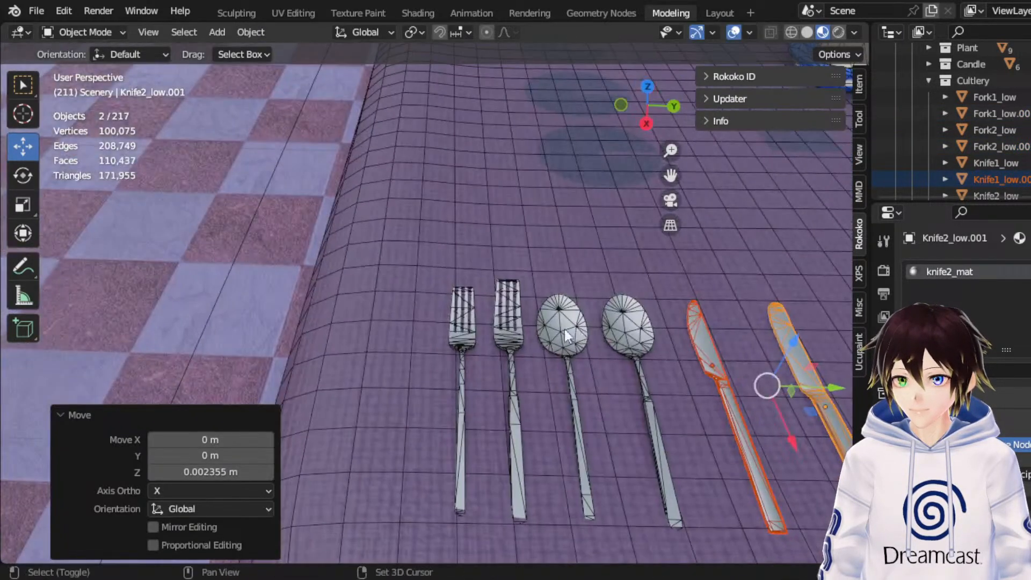
pyautogui.keyDown('shift'); pyautogui.click(614, 318); pyautogui.keyUp('shift')
pyautogui.keyDown('shift'); pyautogui.click(572, 318); pyautogui.keyUp('shift')
pyautogui.keyDown('shift'); pyautogui.click(515, 347); pyautogui.keyUp('shift')
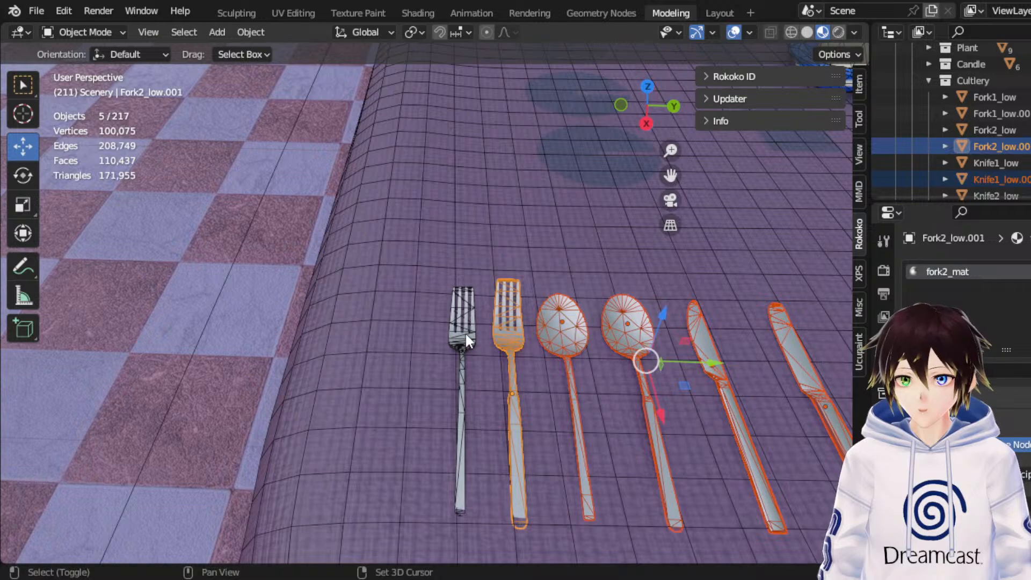
pyautogui.keyDown('shift'); pyautogui.click(464, 332); pyautogui.keyUp('shift')
pyautogui.scroll(-5, 567, 331)
pyautogui.moveTo(660, 305); pyautogui.dragTo(425, 283, button='middle')
pyautogui.scroll(-5, 543, 318)
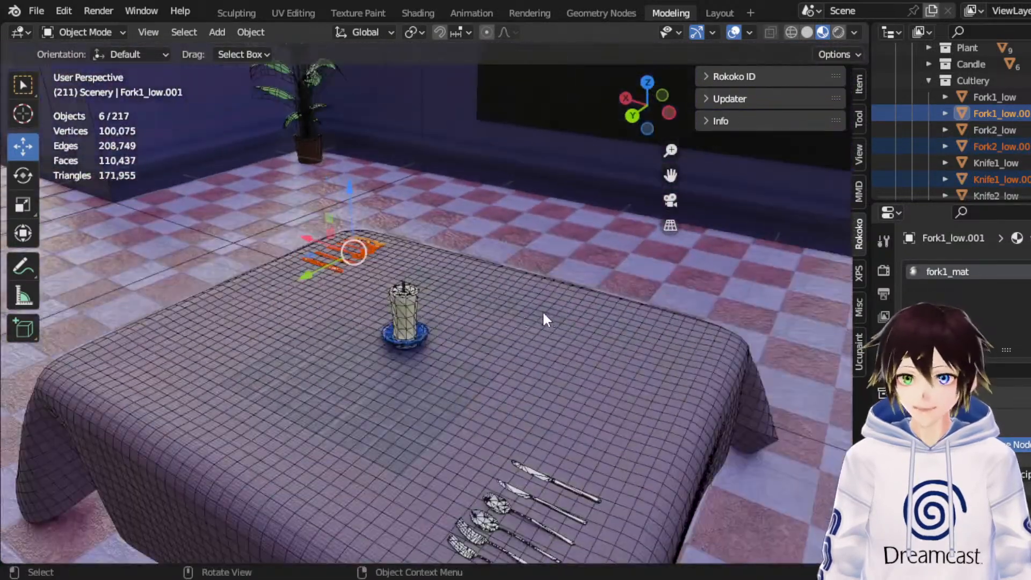
# Step: Select only the two knives of the original set and raise them about 0.0013 m in Z
pyautogui.moveTo(543, 317); pyautogui.dragTo(553, 252, button='middle')
pyautogui.press('KP_Decimal')
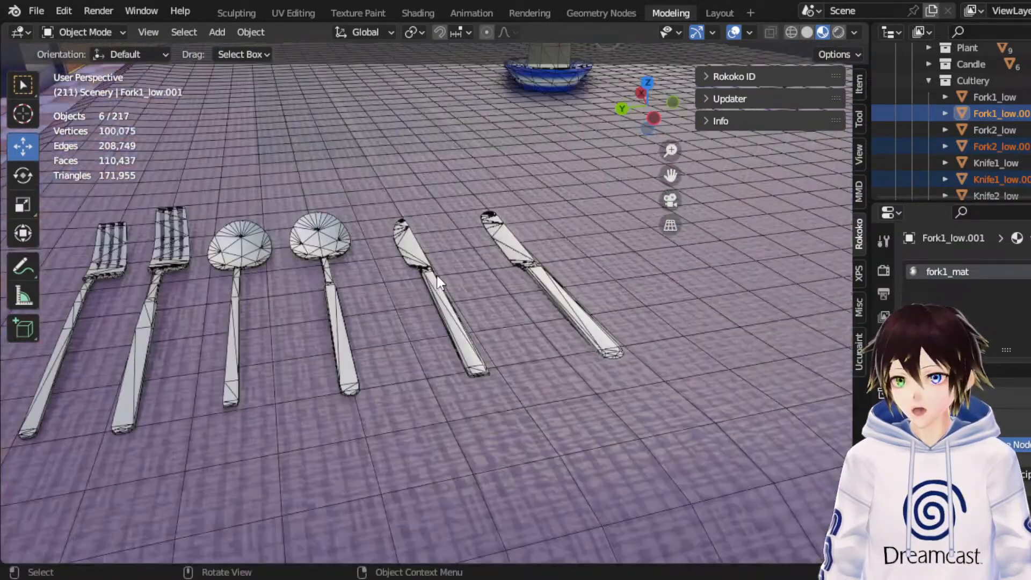
pyautogui.keyDown('shift'); pyautogui.click(459, 333); pyautogui.keyUp('shift')
pyautogui.keyDown('shift'); pyautogui.click(566, 291); pyautogui.keyUp('shift')
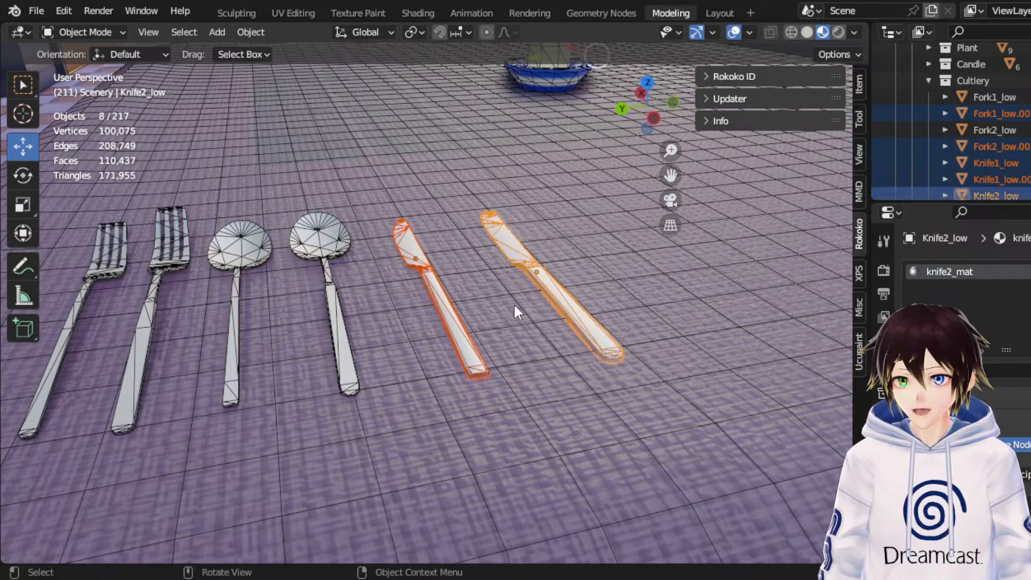
pyautogui.click(455, 308)
pyautogui.keyDown('shift'); pyautogui.click(485, 221); pyautogui.keyUp('shift')
pyautogui.press('g')
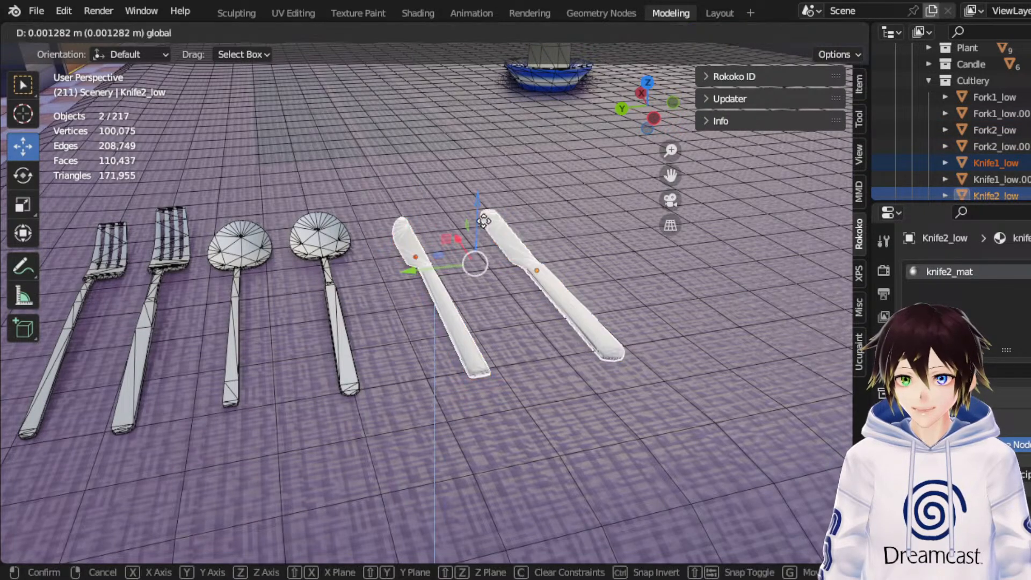
pyautogui.click(484, 220)
# Step: Extend the knife selection with the original set's two forks and two spoons
pyautogui.moveTo(334, 268); pyautogui.dragTo(222, 234, button='middle')
pyautogui.keyDown('shift'); pyautogui.click(199, 293); pyautogui.keyUp('shift')
pyautogui.keyDown('shift'); pyautogui.click(253, 285); pyautogui.keyUp('shift')
pyautogui.keyDown('shift'); pyautogui.click(329, 274); pyautogui.keyUp('shift')
pyautogui.keyDown('shift'); pyautogui.click(419, 269); pyautogui.keyUp('shift')
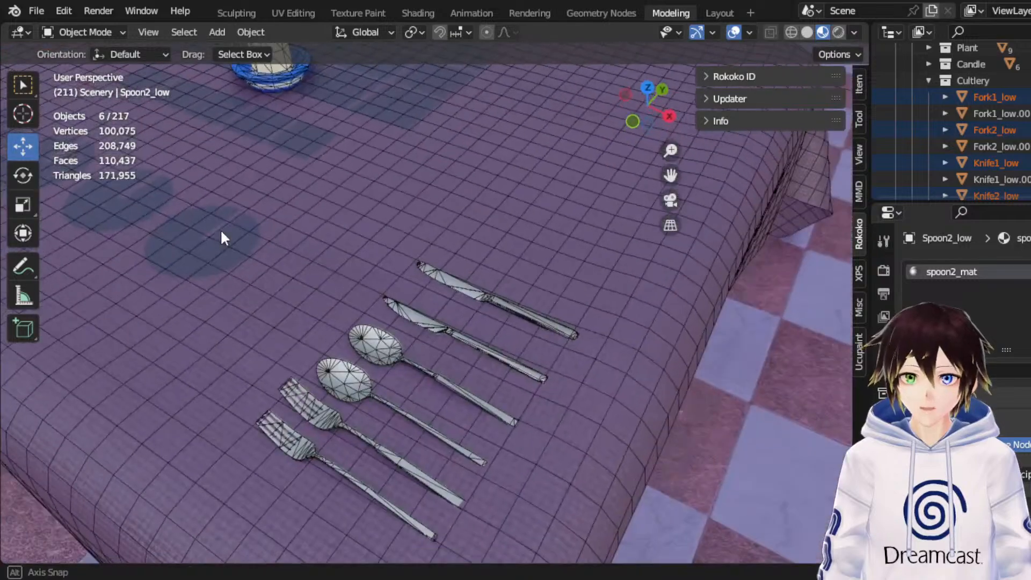
# Step: Add the mirrored set's forks, spoons and knives to the selection, covering all twelve cutlery pieces on the table
pyautogui.keyDown('shift'); pyautogui.click(284, 431); pyautogui.keyUp('shift')
pyautogui.keyDown('shift'); pyautogui.click(314, 411); pyautogui.keyUp('shift')
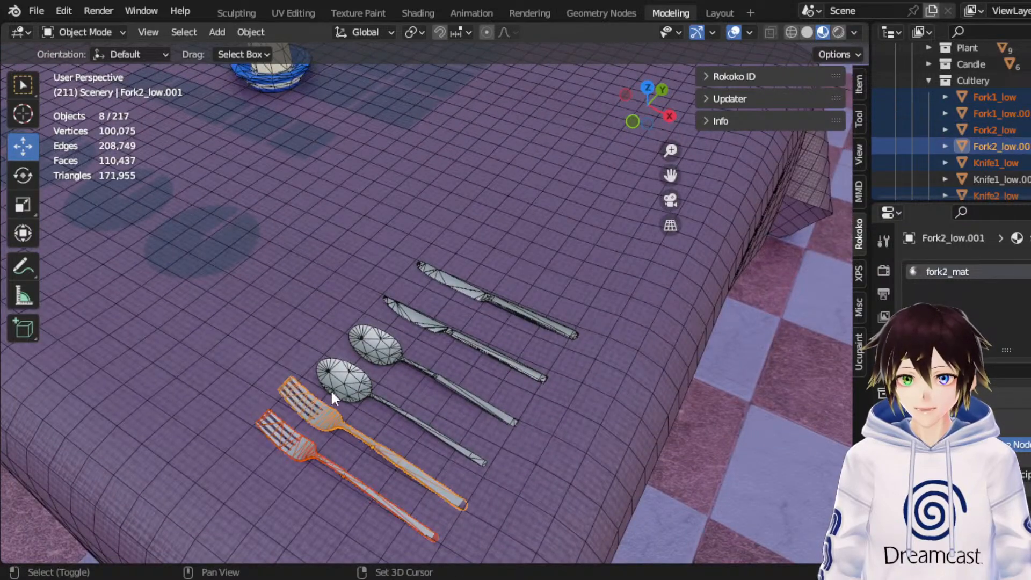
pyautogui.keyDown('shift'); pyautogui.click(339, 384); pyautogui.keyUp('shift')
pyautogui.keyDown('shift'); pyautogui.click(376, 344); pyautogui.keyUp('shift')
pyautogui.keyDown('shift'); pyautogui.click(434, 316); pyautogui.keyUp('shift')
pyautogui.keyDown('shift'); pyautogui.click(444, 285); pyautogui.keyUp('shift')
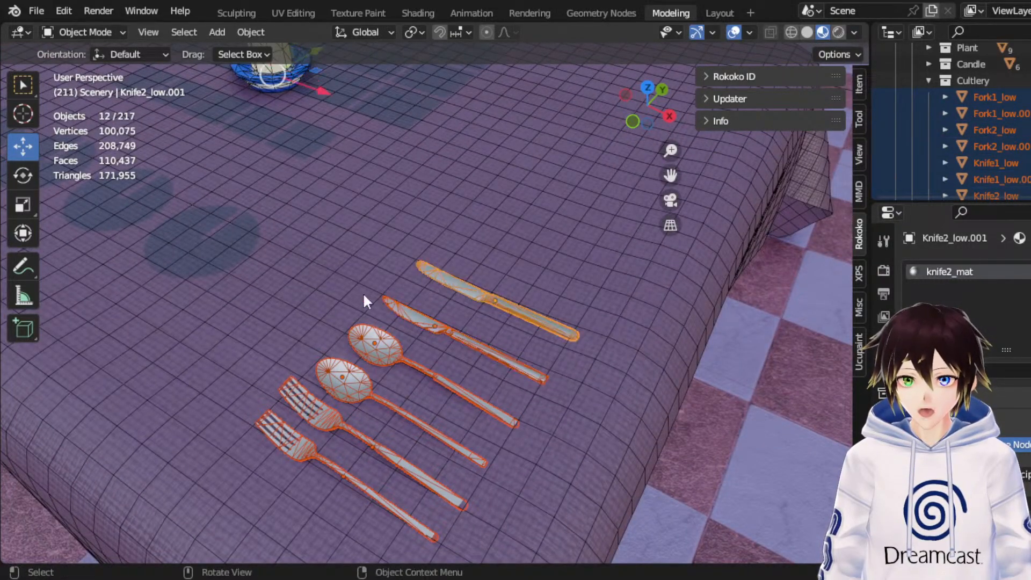
# Step: Make a linked duplicate of all twelve cutlery pieces, leaving the copy in place
pyautogui.moveTo(364, 299); pyautogui.dragTo(500, 240, button='middle')
pyautogui.scroll(-3, 500, 236)
pyautogui.scroll(-2, 473, 215)
pyautogui.moveTo(441, 155); pyautogui.dragTo(428, 179, button='middle')
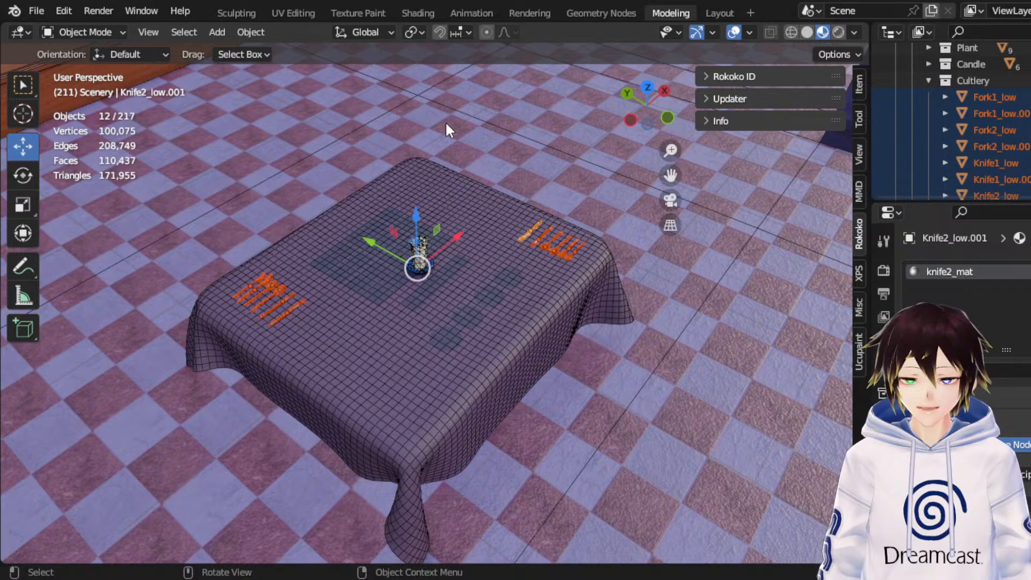
pyautogui.rightClick(443, 198)
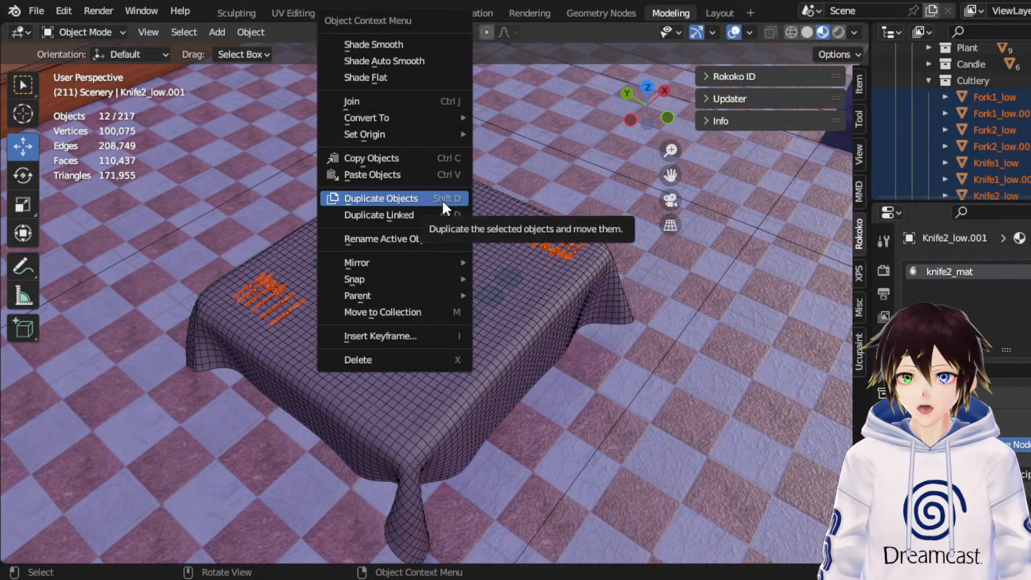
pyautogui.click(443, 199)
pyautogui.rightClick(436, 212)
pyautogui.moveTo(335, 188); pyautogui.dragTo(471, 184, button='middle')
pyautogui.scroll(-3, 471, 184)
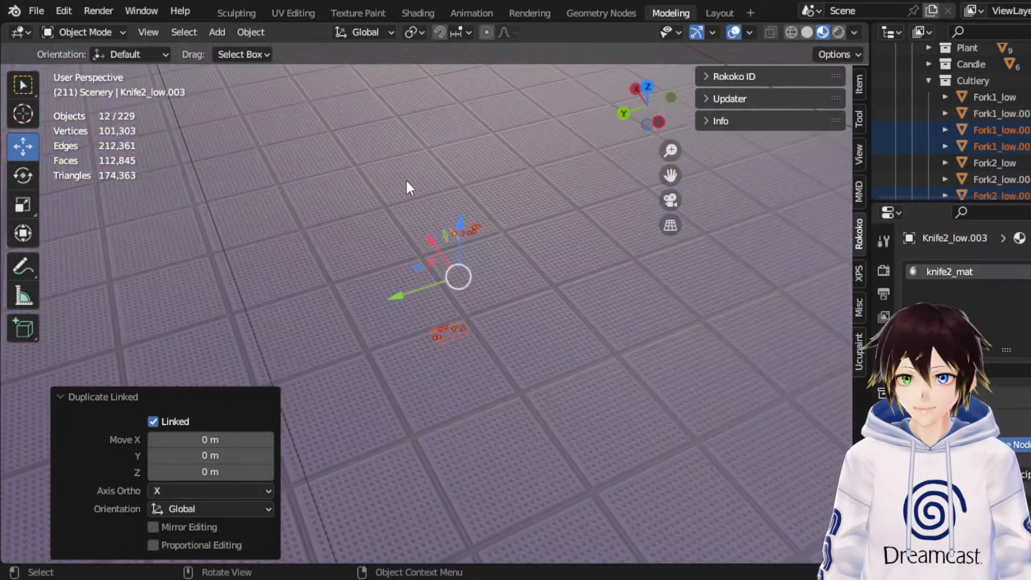
pyautogui.scroll(3, 398, 179)
pyautogui.moveTo(391, 182); pyautogui.dragTo(474, 149, button='middle')
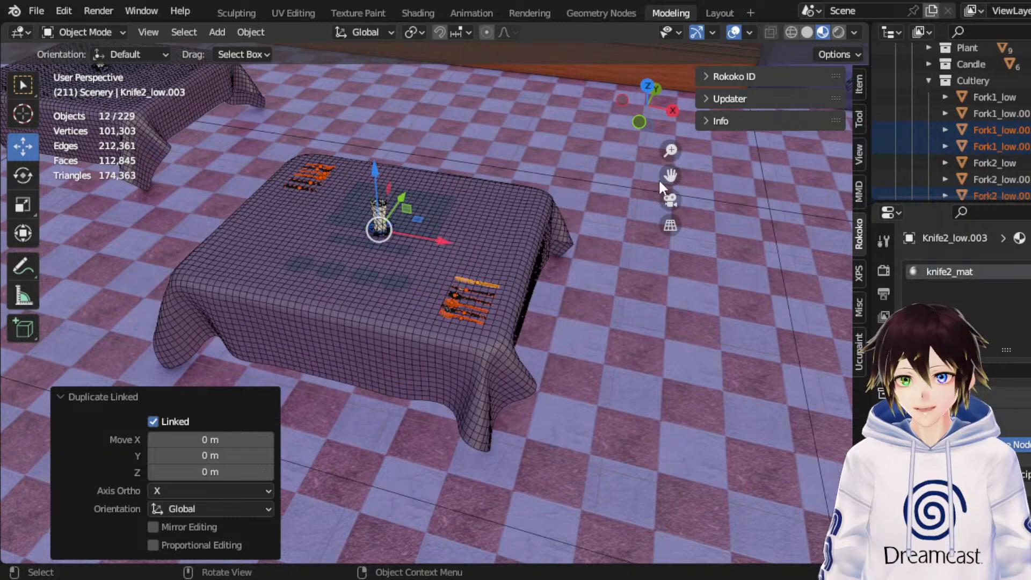
# Step: Move the twelve duplicated pieces about -2.78 m in X toward the neighbouring tables
pyautogui.moveTo(670, 176); pyautogui.dragTo(1013, 261)
pyautogui.scroll(-1, 771, 339)
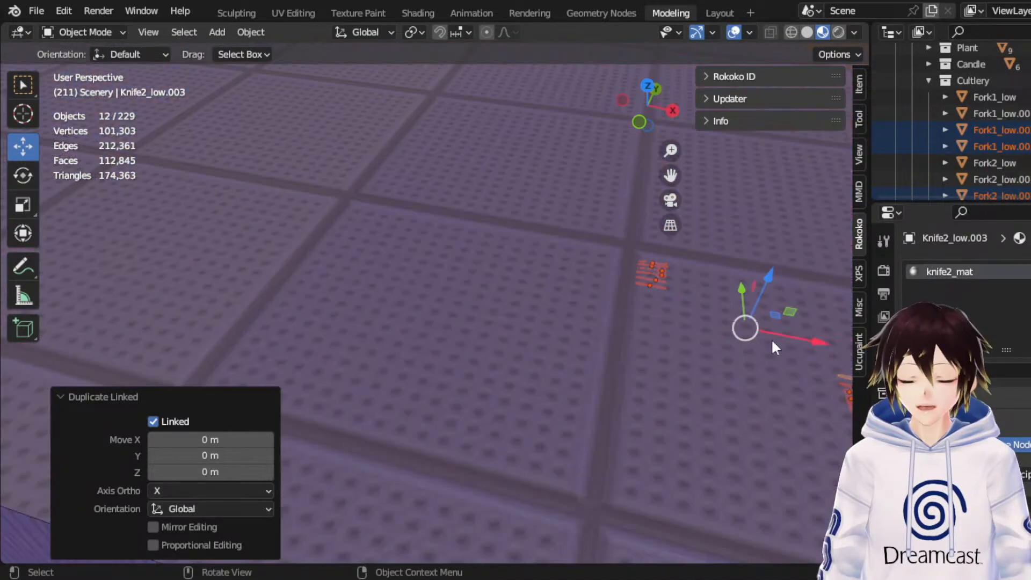
pyautogui.moveTo(814, 341); pyautogui.dragTo(537, 301)
pyautogui.scroll(4, 536, 309)
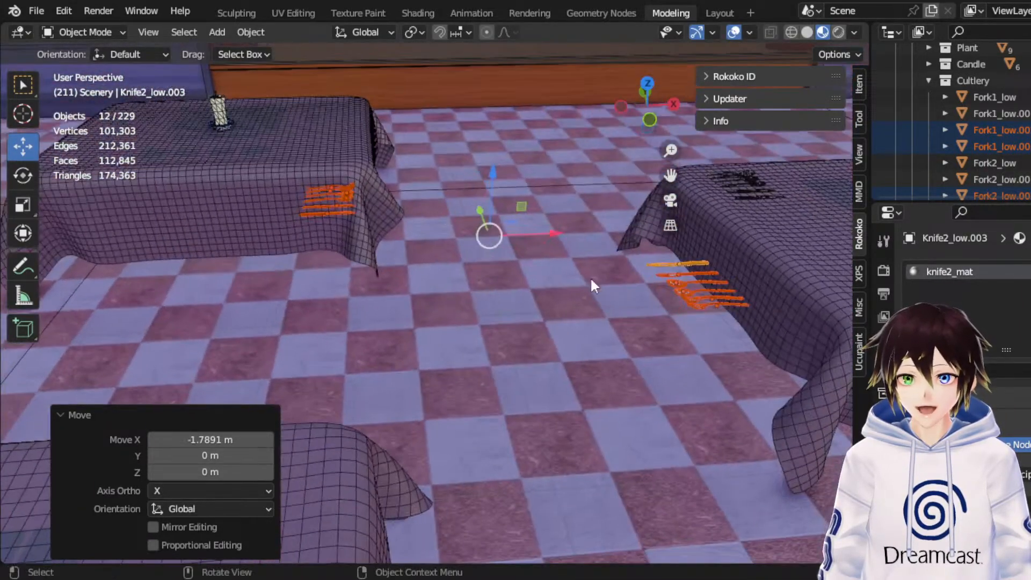
pyautogui.moveTo(555, 236); pyautogui.dragTo(280, 239)
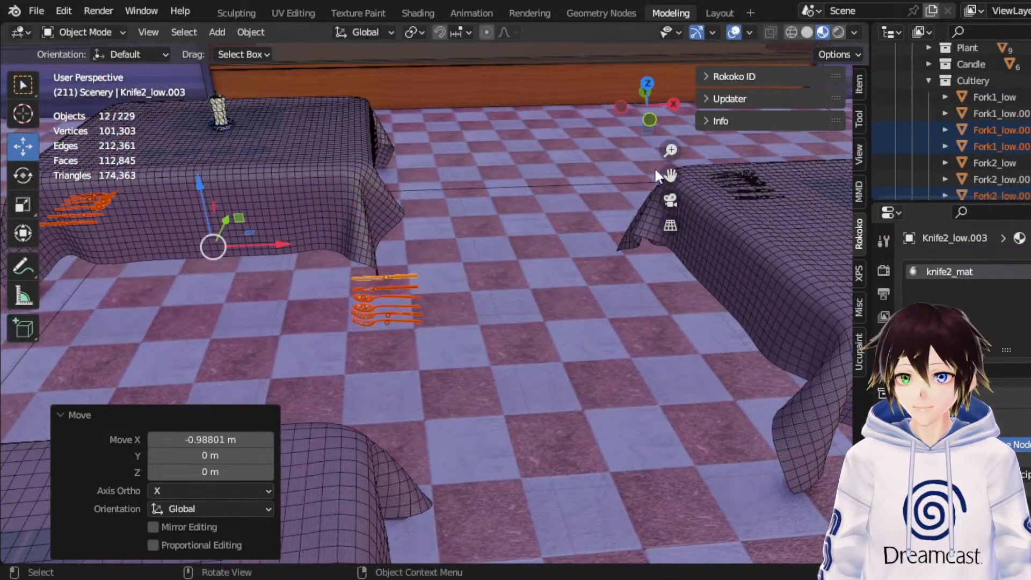
# Step: In a wireframe top view, move the duplicated cutlery about -0.26 m in X and 1.49 m in Y onto the neighbouring table
pyautogui.click(649, 81)
pyautogui.click(791, 33)
pyautogui.scroll(-5, 570, 159)
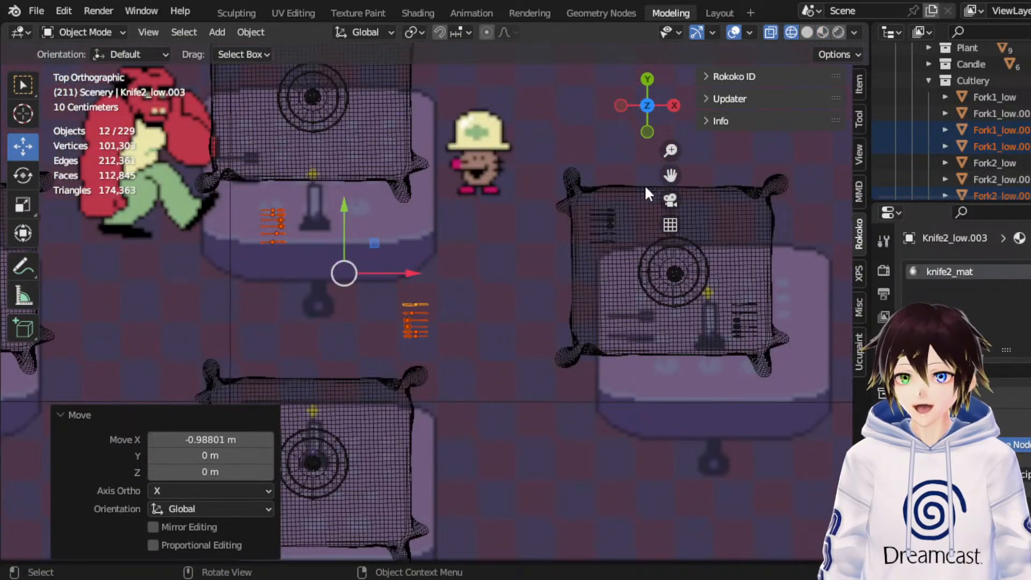
pyautogui.moveTo(678, 181); pyautogui.dragTo(773, 232)
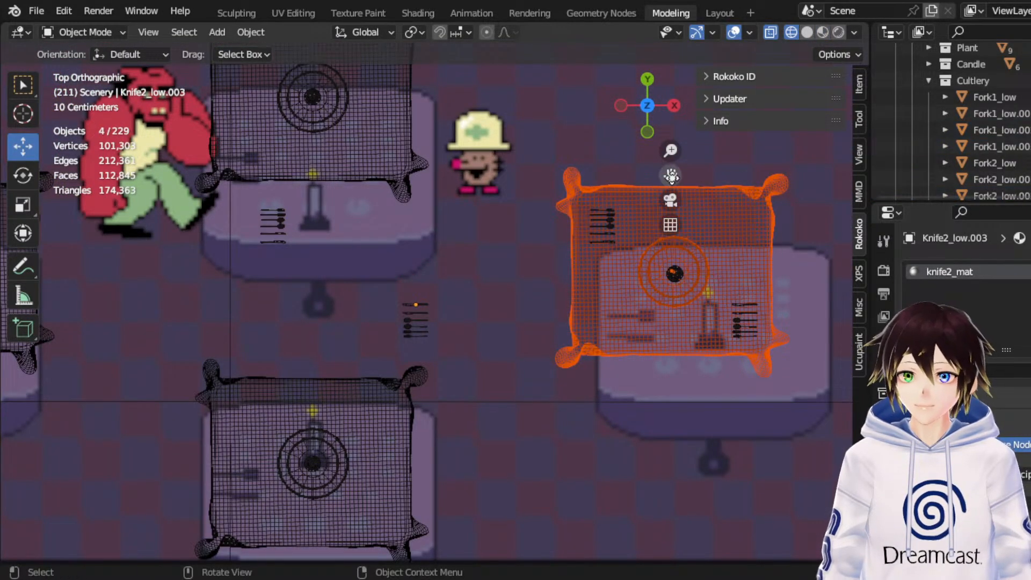
pyautogui.hotkey('ctrl', 'z')
pyautogui.moveTo(671, 175); pyautogui.dragTo(827, 288)
pyautogui.press('g')
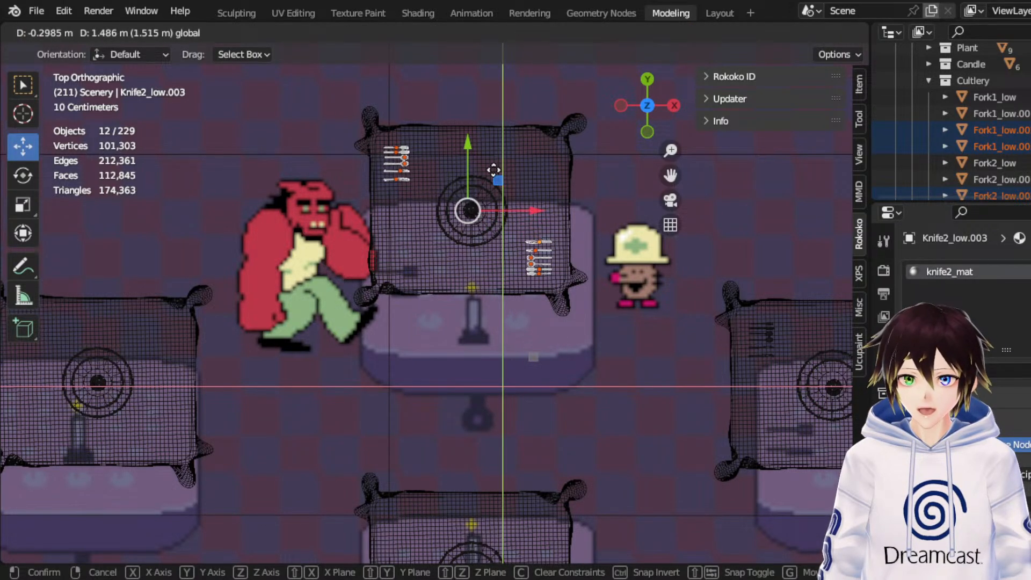
pyautogui.click(498, 169)
# Step: Return the viewport to Material Preview shading and examine how the duplicated cutlery sits on the second table
pyautogui.moveTo(522, 220); pyautogui.dragTo(433, 76, button='middle')
pyautogui.scroll(2, 562, 207)
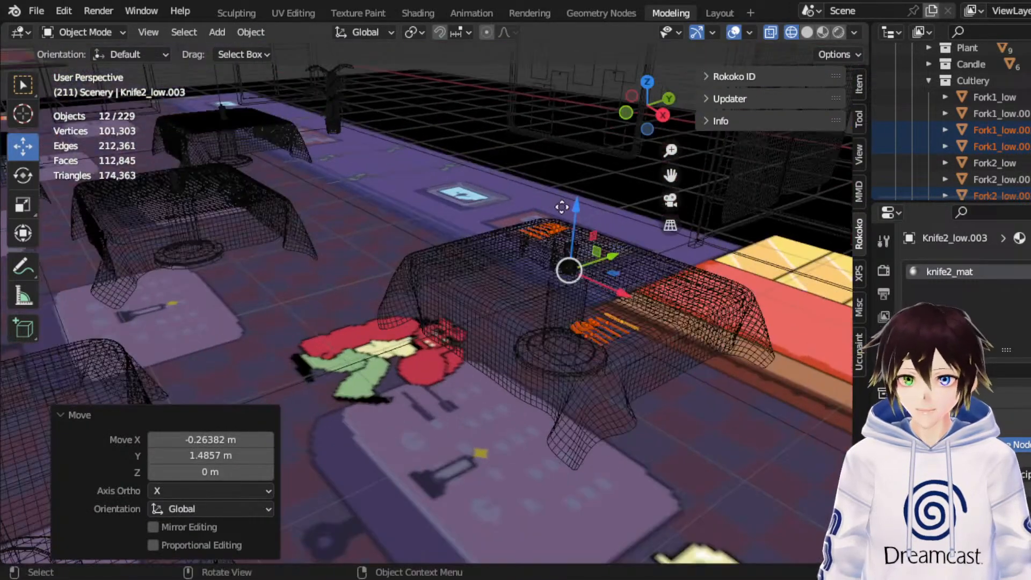
pyautogui.click(807, 33)
pyautogui.moveTo(610, 203); pyautogui.dragTo(563, 185, button='middle')
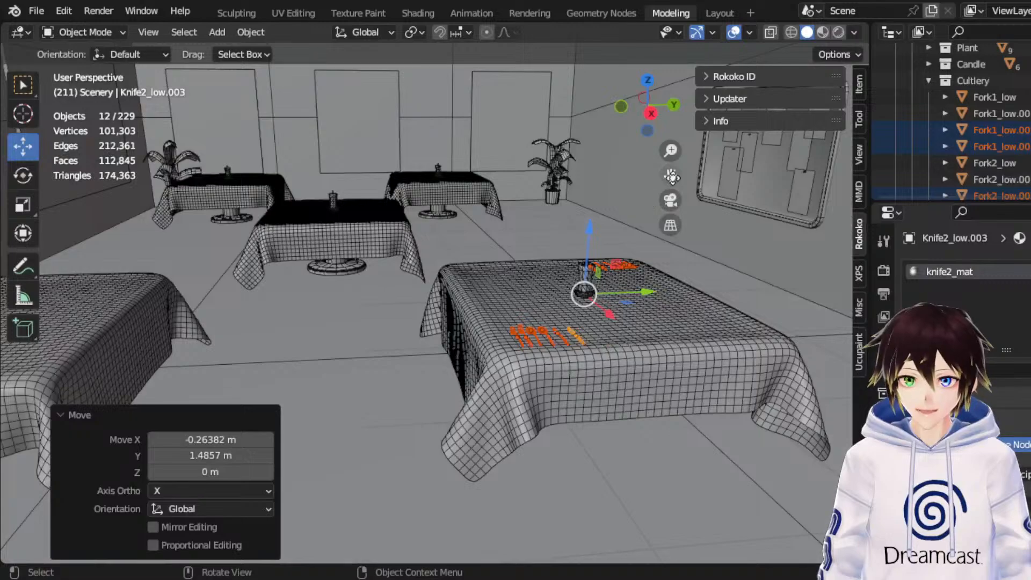
pyautogui.moveTo(671, 176); pyautogui.dragTo(563, 178)
pyautogui.click(823, 32)
pyautogui.scroll(6, 613, 275)
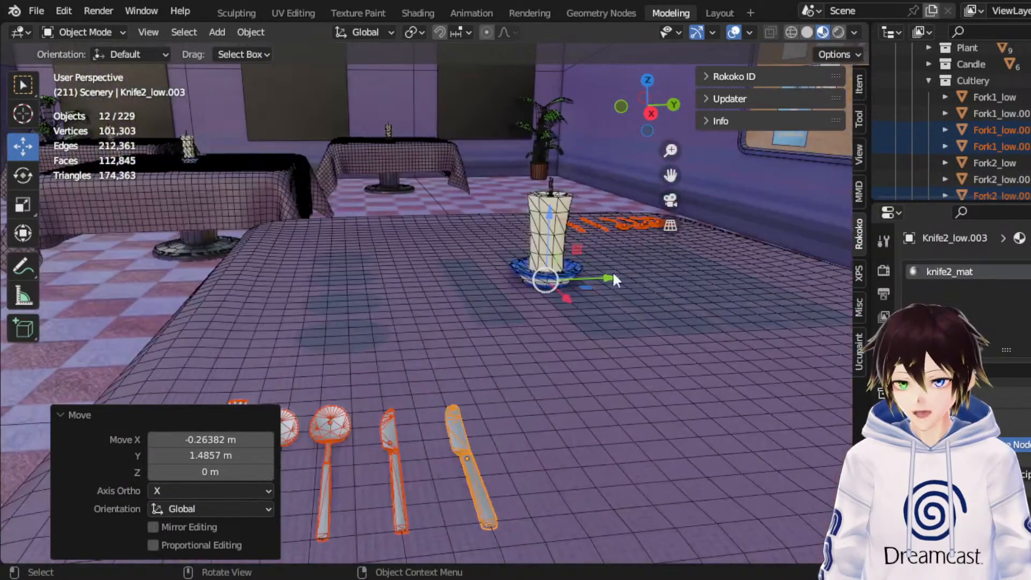
pyautogui.moveTo(597, 290)
pyautogui.mouseDown(button='middle')
pyautogui.moveTo(614, 276)
pyautogui.moveTo(580, 301)
pyautogui.moveTo(569, 330)
pyautogui.mouseUp(button='middle')
# Step: Make a linked duplicate of the twelve selected cutlery pieces and move it about -2.97 m in Y onto the neighbouring table
pyautogui.scroll(-5, 568, 330)
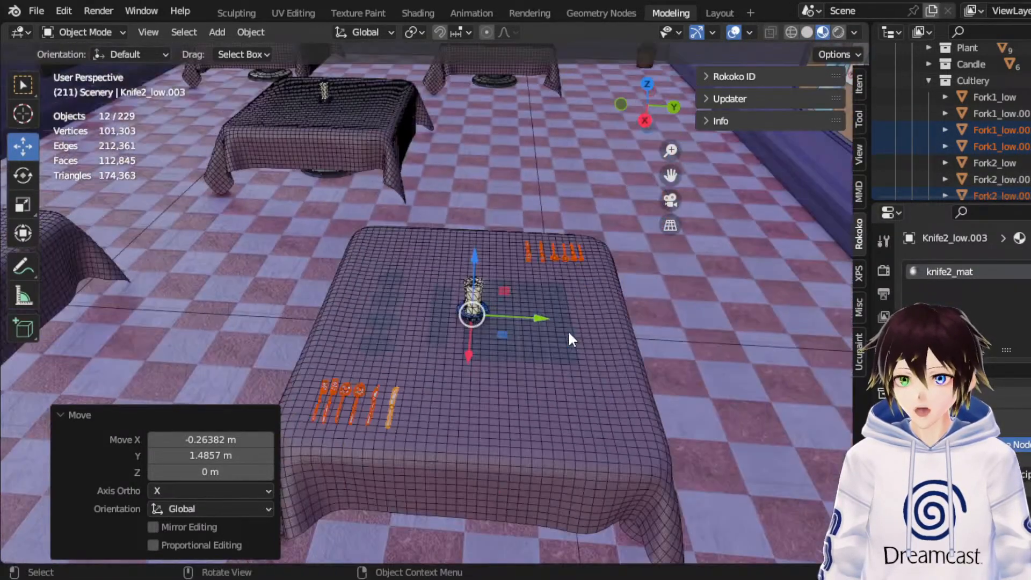
pyautogui.rightClick(571, 277)
pyautogui.click(571, 277)
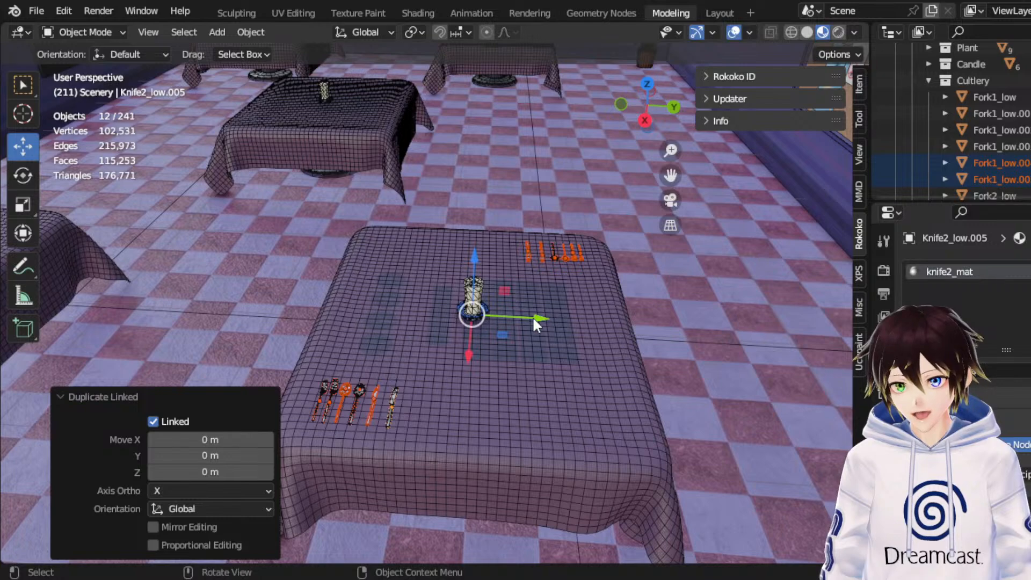
pyautogui.moveTo(234, 323); pyautogui.dragTo(233, 323)
pyautogui.keyDown('shift'); pyautogui.moveTo(236, 253); pyautogui.dragTo(639, 204, button='middle'); pyautogui.keyUp('shift')
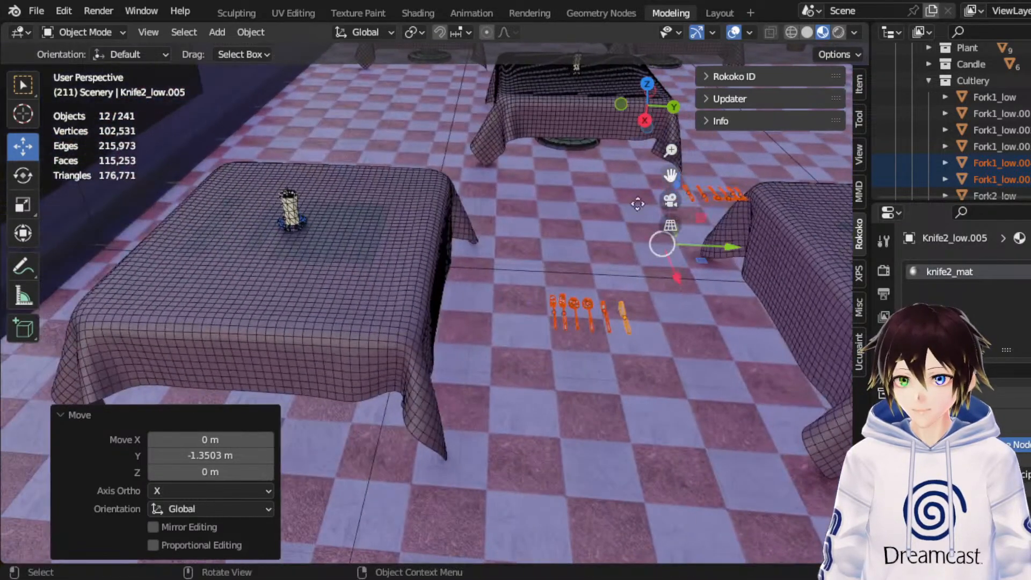
pyautogui.moveTo(694, 263); pyautogui.dragTo(372, 242)
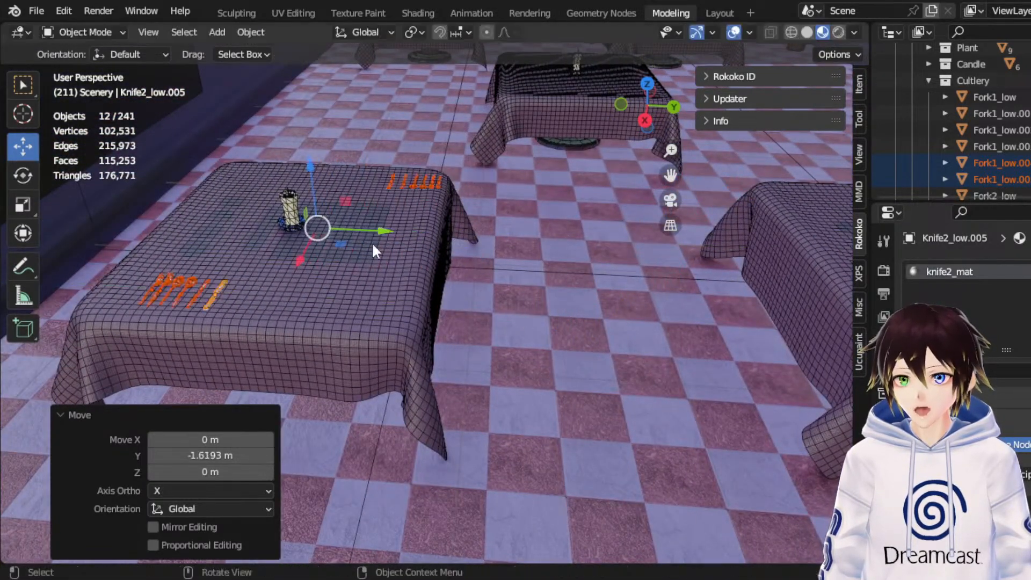
# Step: Nudge the duplicated cutlery about 0.0025 m in Y to fine-tune its position around the candle
pyautogui.moveTo(371, 238); pyautogui.dragTo(554, 204, button='middle')
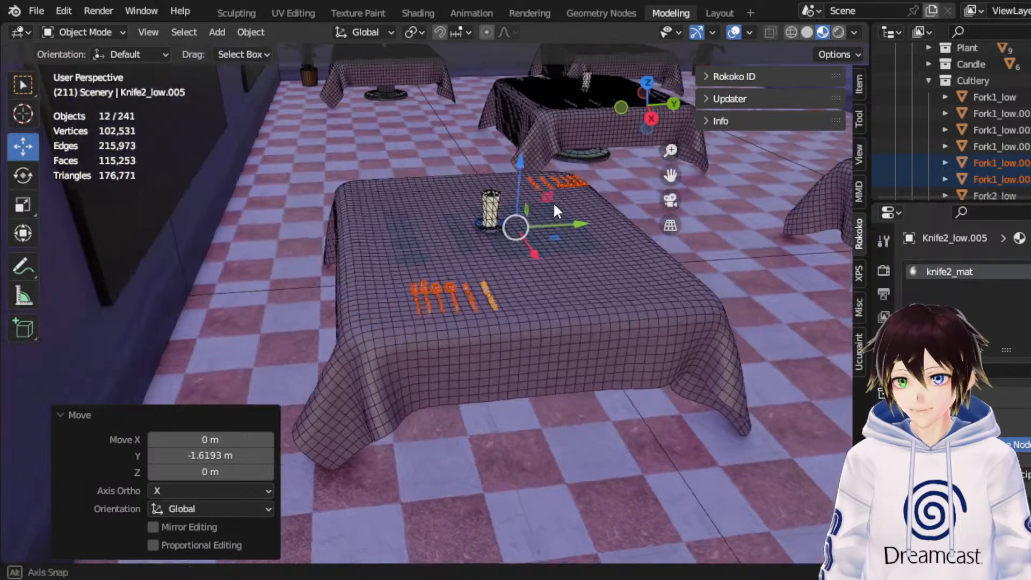
pyautogui.scroll(3, 553, 204)
pyautogui.moveTo(610, 193); pyautogui.dragTo(563, 193)
pyautogui.moveTo(568, 191); pyautogui.dragTo(568, 192)
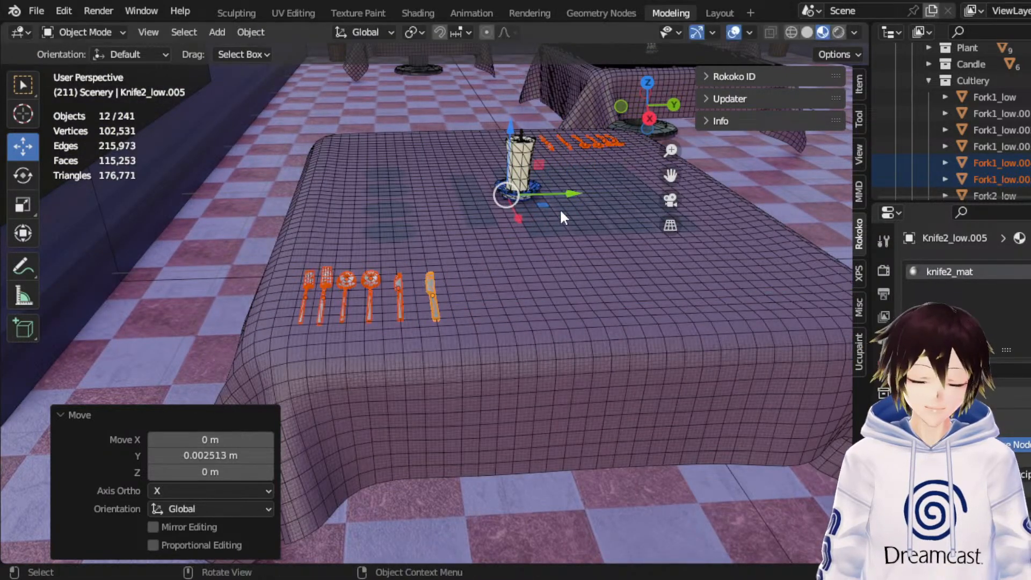
# Step: Hide the viewport overlays, examine the cutlery on the laid tables from several angles, and restore the overlays
pyautogui.scroll(-2, 559, 209)
pyautogui.moveTo(561, 207); pyautogui.dragTo(392, 214, button='middle')
pyautogui.scroll(-4, 393, 215)
pyautogui.moveTo(462, 221); pyautogui.dragTo(328, 219, button='middle')
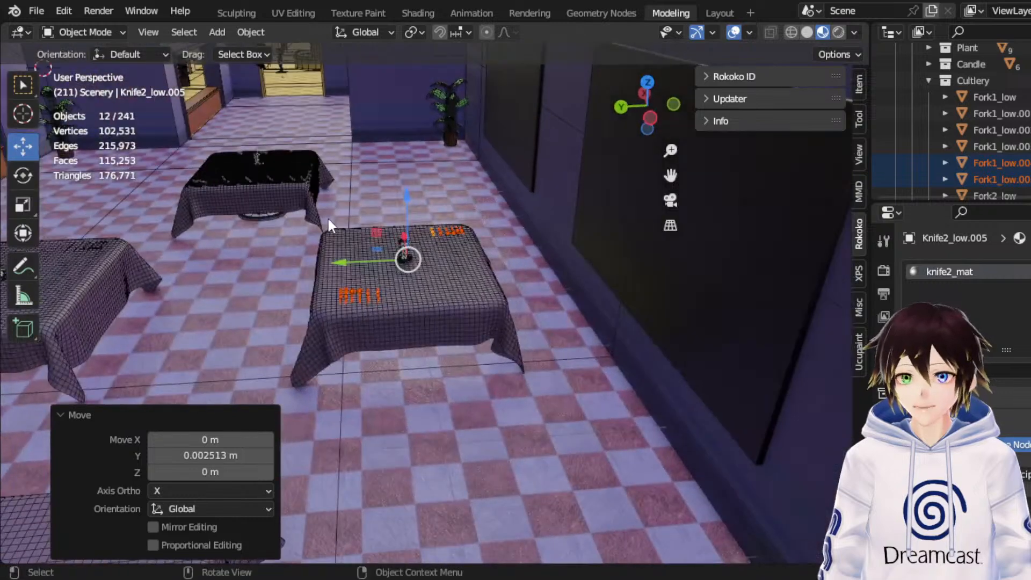
pyautogui.moveTo(670, 175); pyautogui.dragTo(790, 164)
pyautogui.click(731, 33)
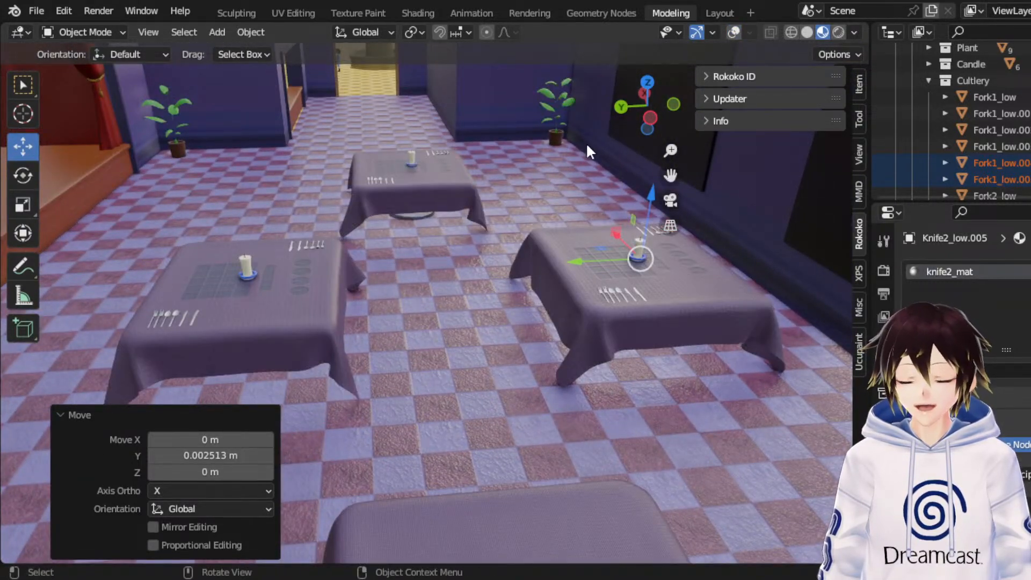
pyautogui.moveTo(585, 143); pyautogui.dragTo(453, 150, button='middle')
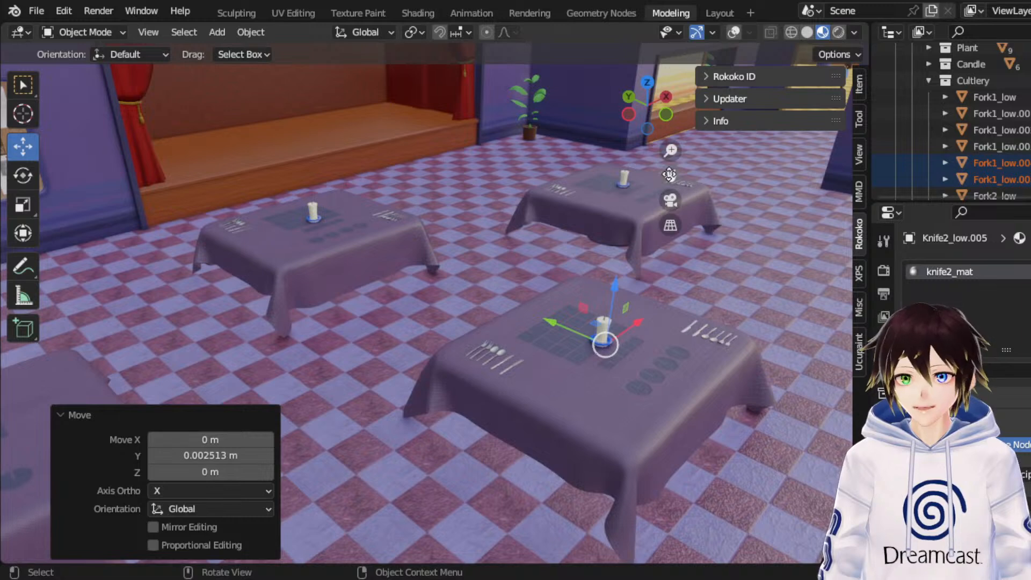
pyautogui.moveTo(670, 174); pyautogui.dragTo(819, 129)
pyautogui.scroll(-1, 511, 251)
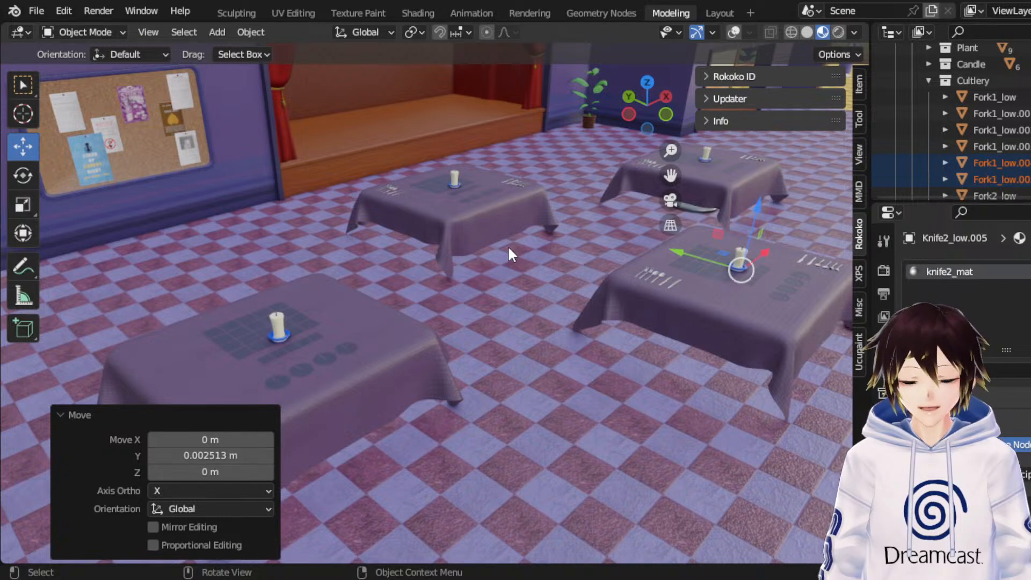
pyautogui.click(734, 33)
# Step: Make another linked duplicate of the selected cutlery and move it about -2.81 m in X toward the next unlaid table
pyautogui.rightClick(661, 228)
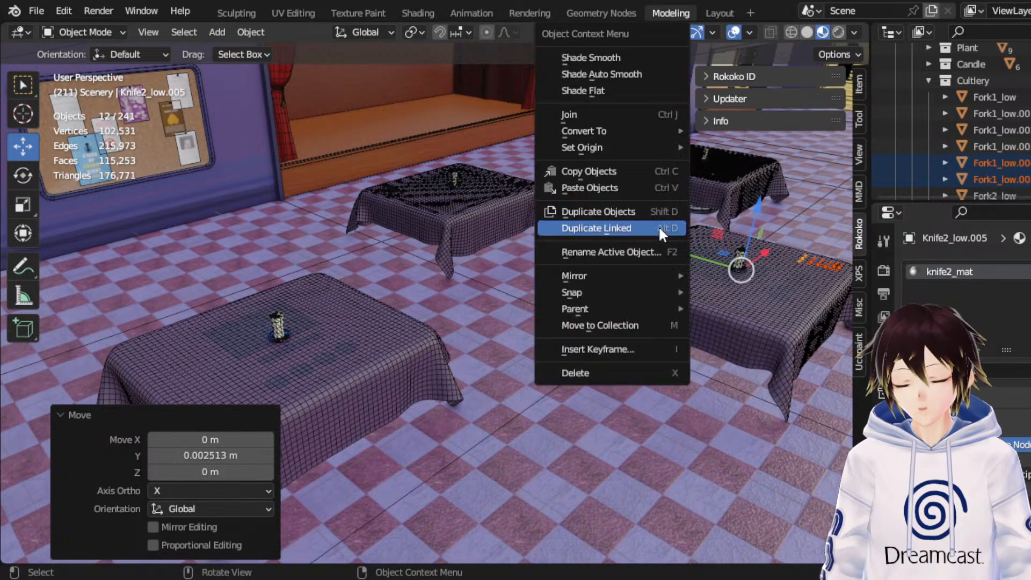
pyautogui.click(658, 228)
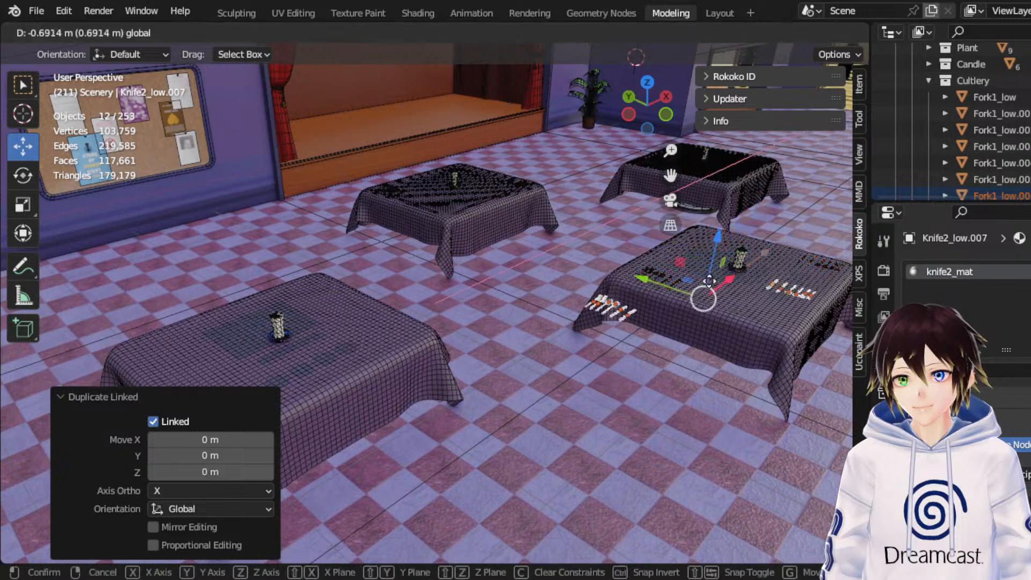
pyautogui.click(508, 382)
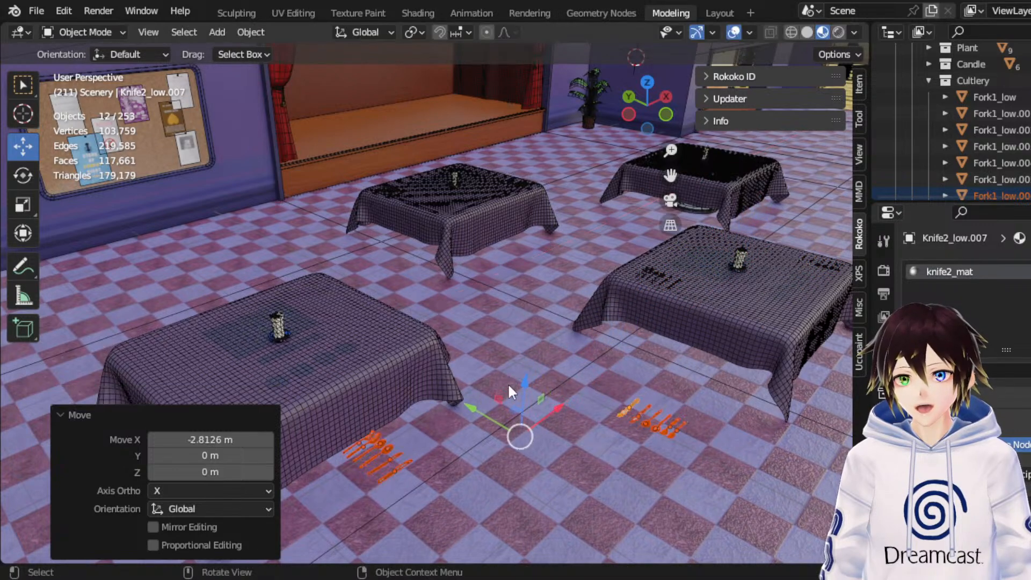
# Step: In a wireframe top view, move the copied cutlery about -0.35 m in X and 1.70 m in Y onto the middle table
pyautogui.click(652, 81)
pyautogui.click(792, 32)
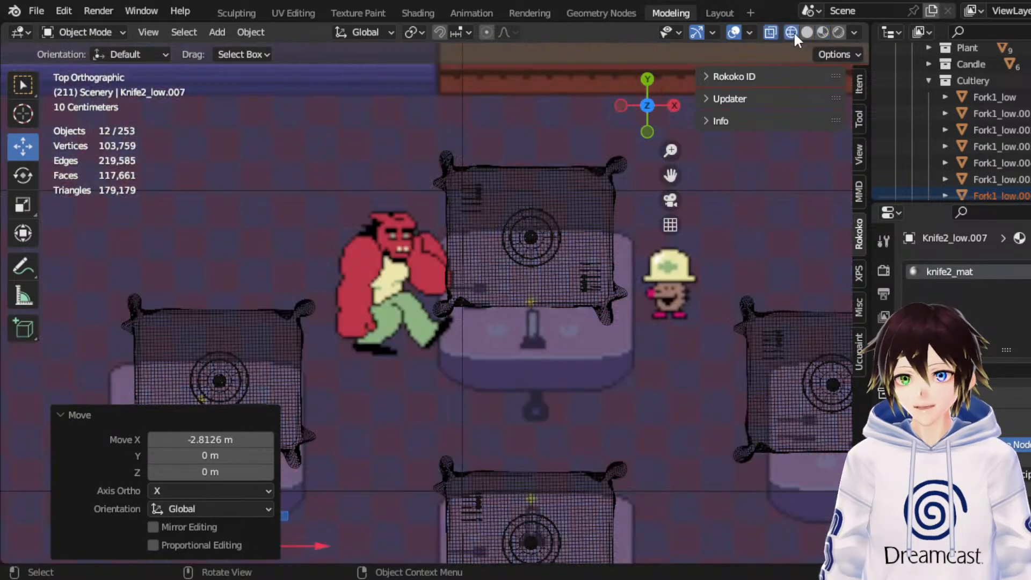
pyautogui.moveTo(670, 175); pyautogui.dragTo(947, 0)
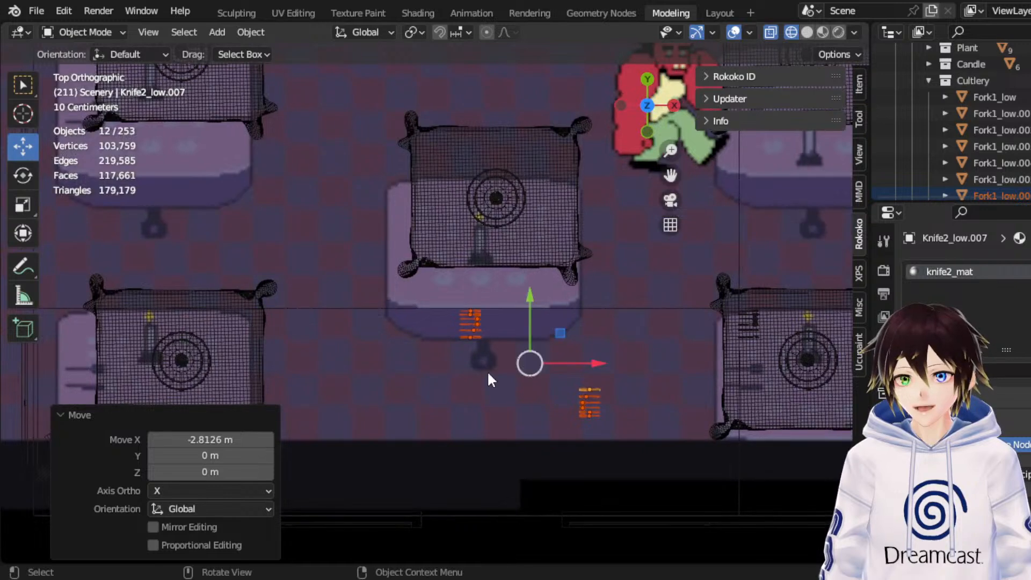
pyautogui.moveTo(557, 338); pyautogui.dragTo(524, 161)
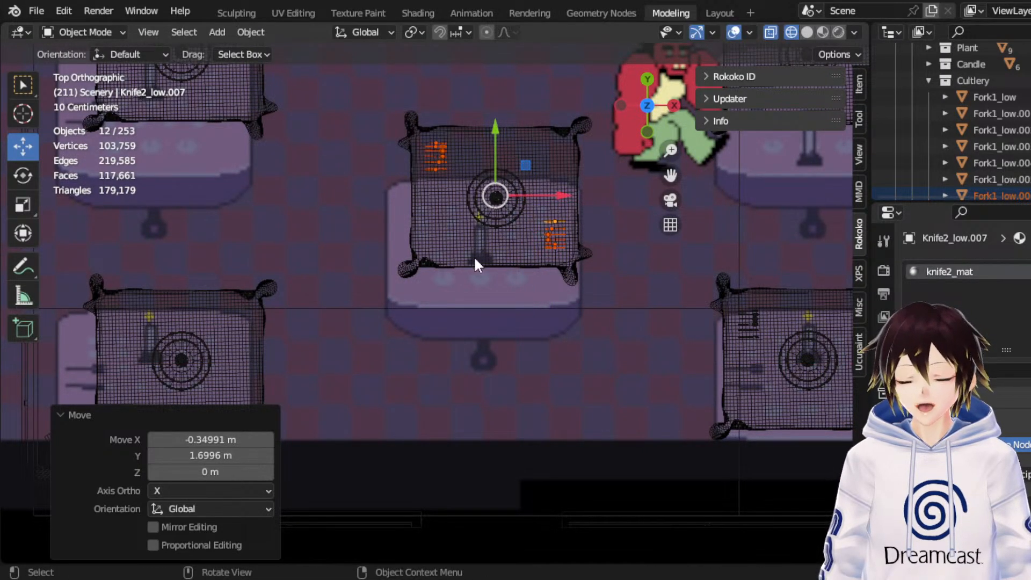
# Step: Use Solid shading to check the middle table and nudge its cutlery about -0.013 m in Y
pyautogui.moveTo(475, 258); pyautogui.dragTo(617, 125, button='middle')
pyautogui.moveTo(669, 176); pyautogui.dragTo(774, 249)
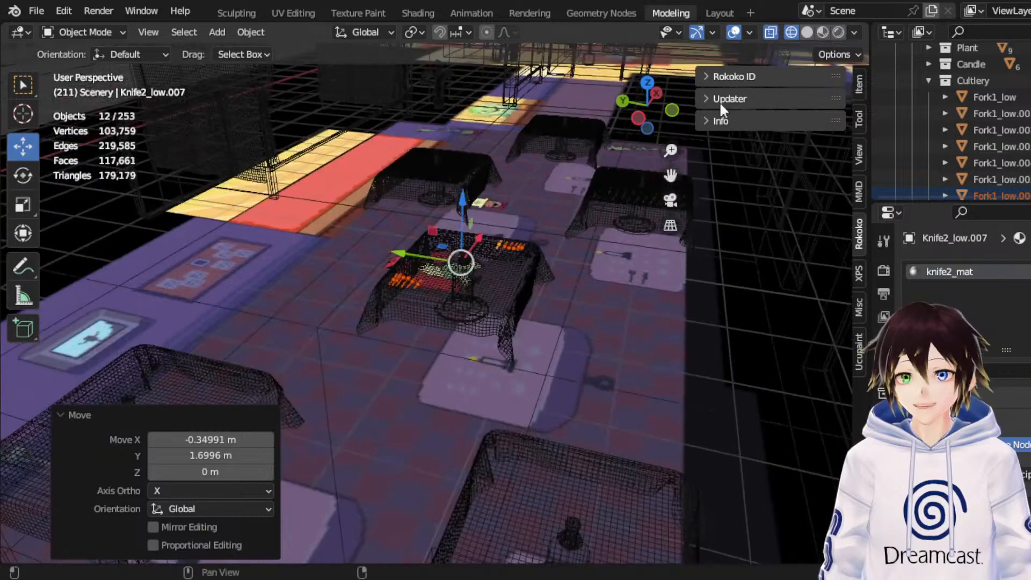
pyautogui.click(810, 31)
pyautogui.scroll(5, 534, 233)
pyautogui.moveTo(557, 175)
pyautogui.mouseDown(button='middle')
pyautogui.moveTo(506, 176)
pyautogui.moveTo(650, 174)
pyautogui.moveTo(478, 231)
pyautogui.moveTo(446, 190)
pyautogui.mouseUp(button='middle')
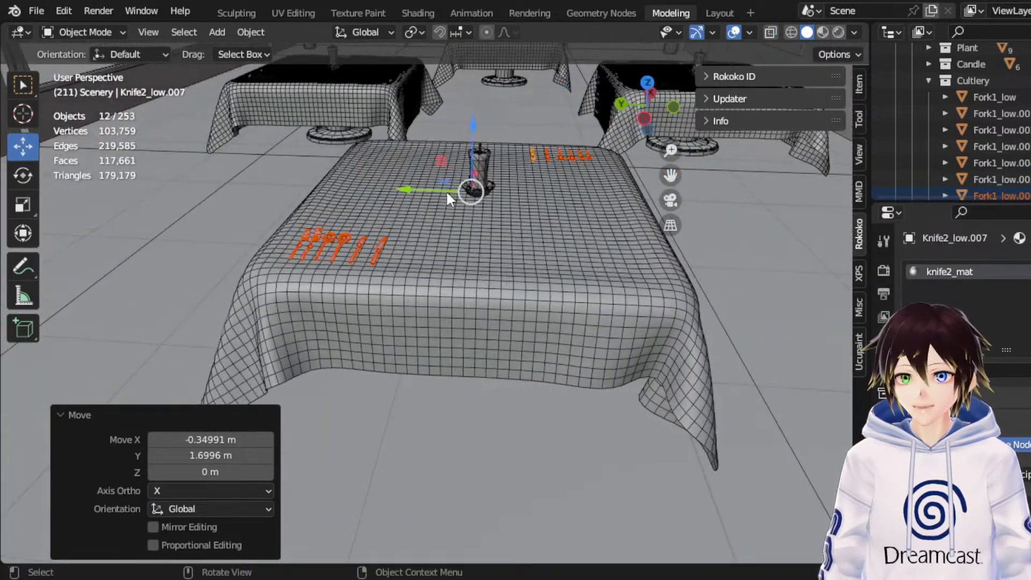
pyautogui.press('g')
pyautogui.click(440, 187)
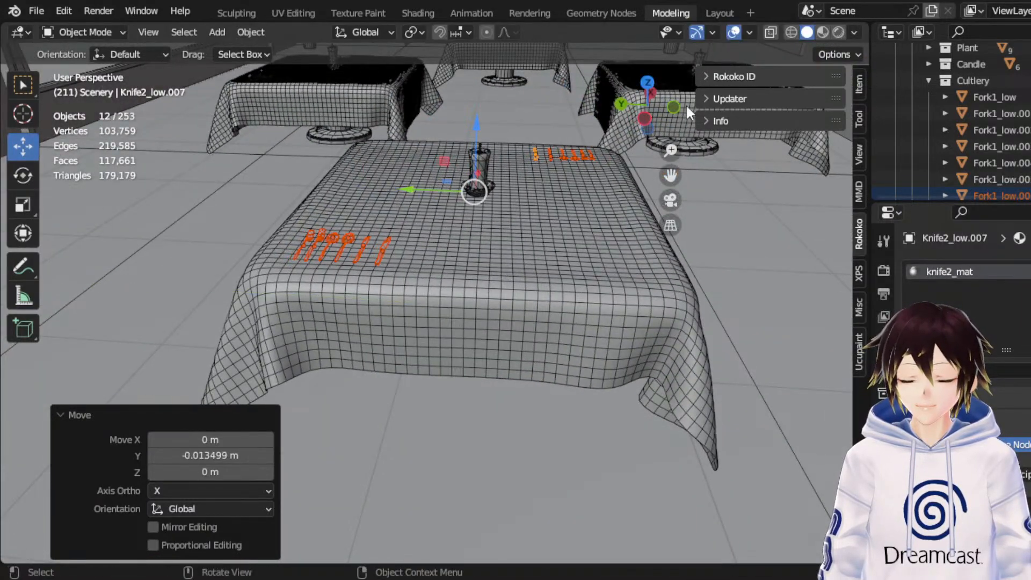
# Step: In a wireframe top view, make a linked duplicate of the middle table's cutlery and move it about -3.27 m in X
pyautogui.click(793, 32)
pyautogui.moveTo(580, 151); pyautogui.dragTo(414, 210, button='middle')
pyautogui.scroll(-4, 414, 209)
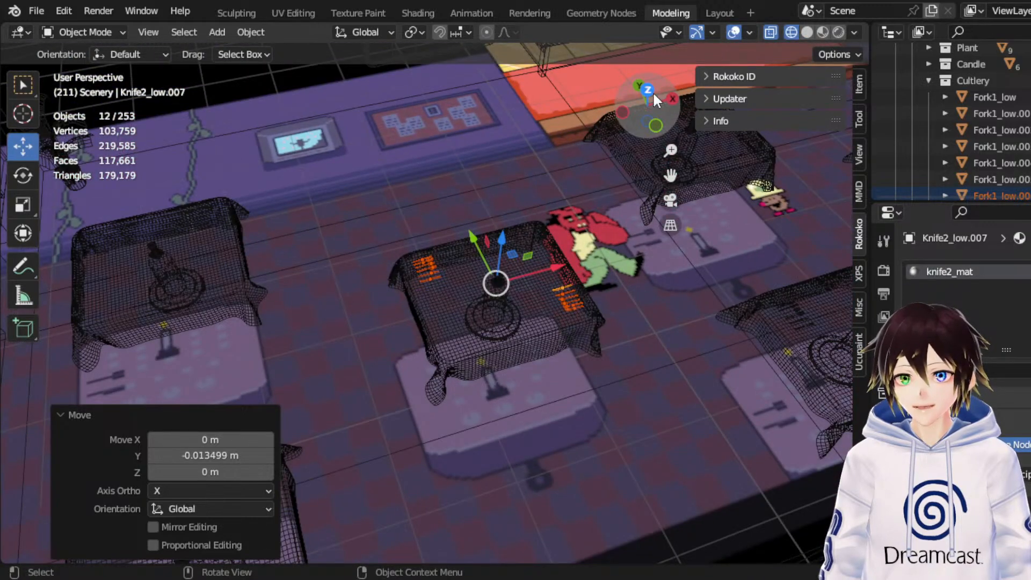
pyautogui.click(650, 90)
pyautogui.scroll(-3, 498, 249)
pyautogui.rightClick(492, 261)
pyautogui.click(492, 262)
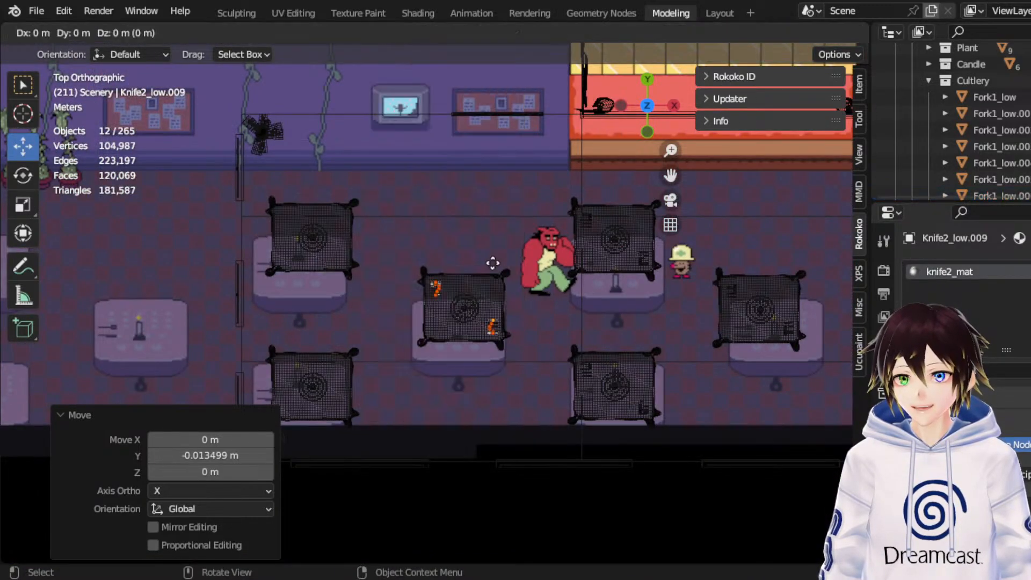
pyautogui.rightClick(492, 262)
pyautogui.press('g')
pyautogui.press('x')
pyautogui.click(364, 321)
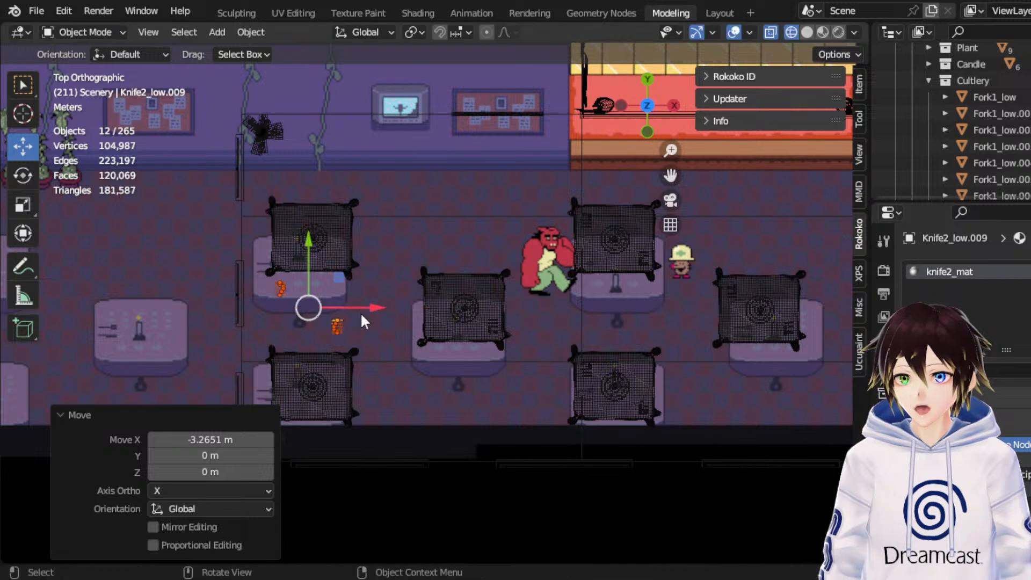
# Step: Move the copied cutlery about 0.05 m in X and 1.51 m in Y onto the unlaid table, then adjust it about -0.029 m in Y
pyautogui.moveTo(671, 176); pyautogui.dragTo(789, 187)
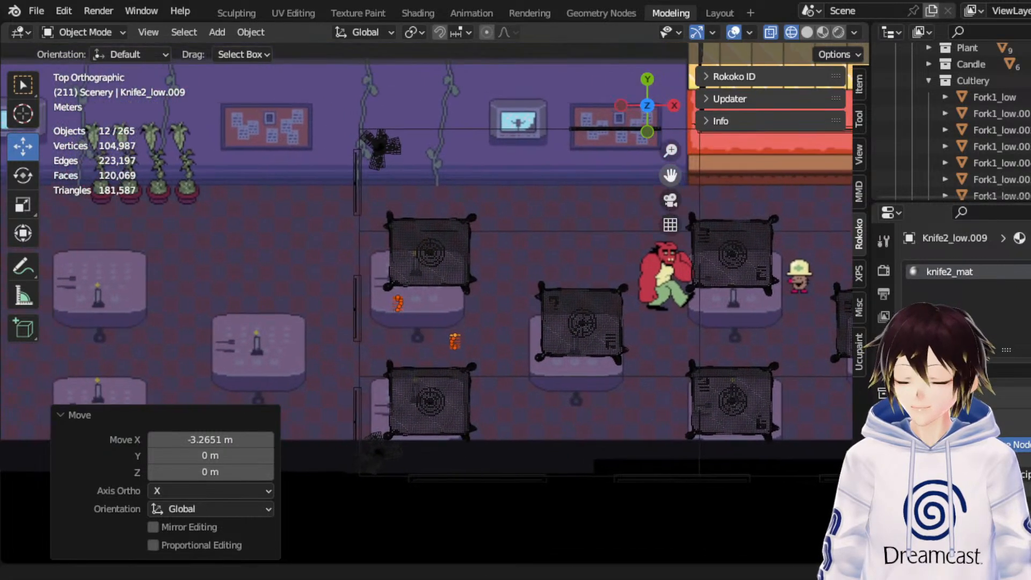
pyautogui.scroll(3, 591, 242)
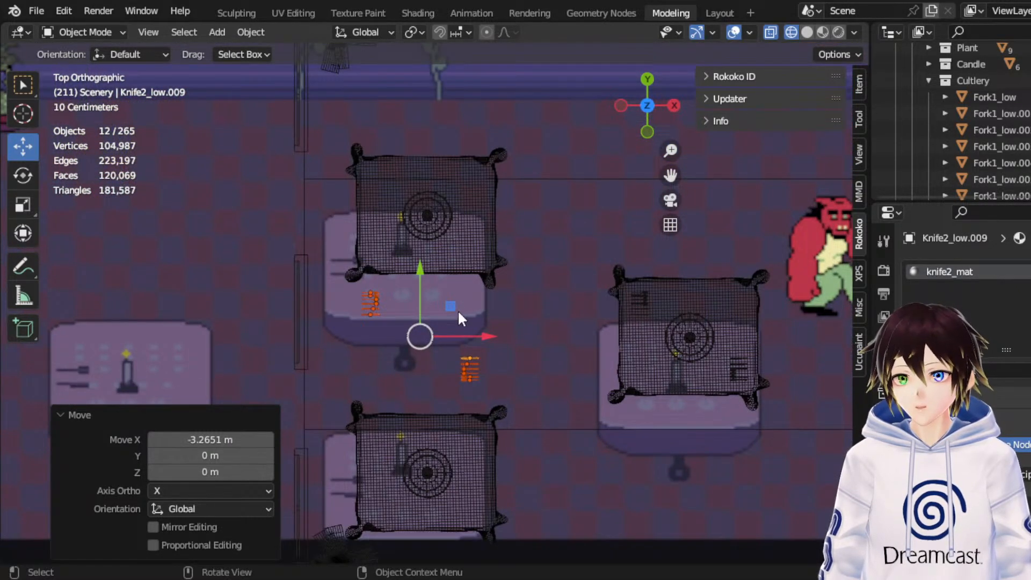
pyautogui.press('g')
pyautogui.hotkey('shift', 'z')
pyautogui.click(460, 185)
pyautogui.scroll(3, 460, 185)
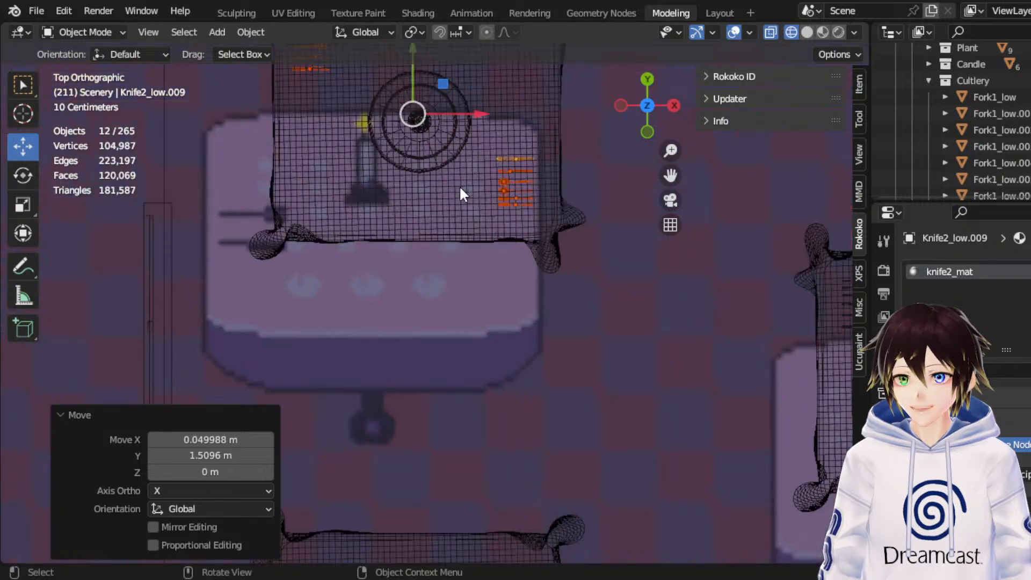
pyautogui.moveTo(670, 175); pyautogui.dragTo(681, 260)
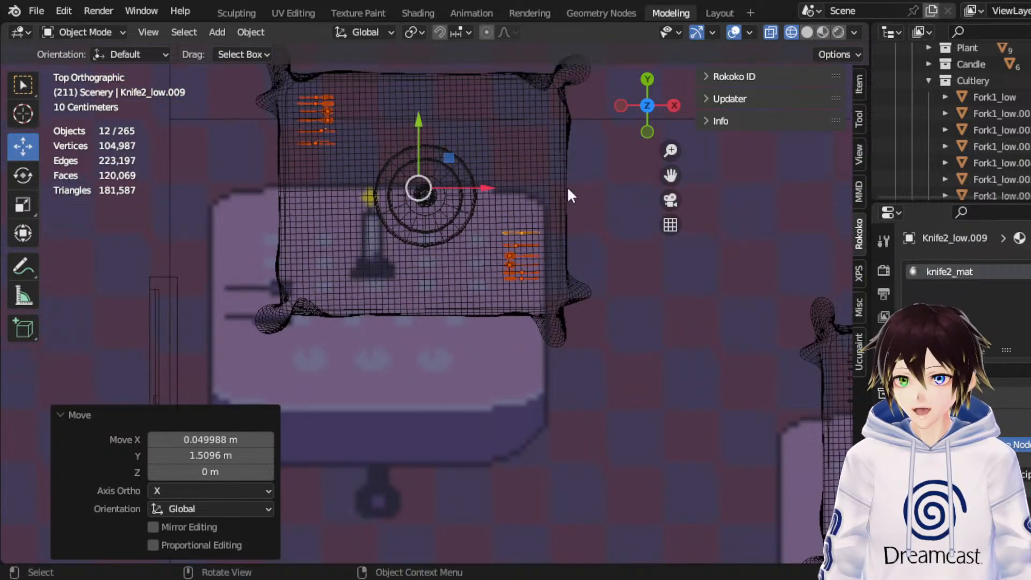
pyautogui.moveTo(417, 151); pyautogui.dragTo(417, 155)
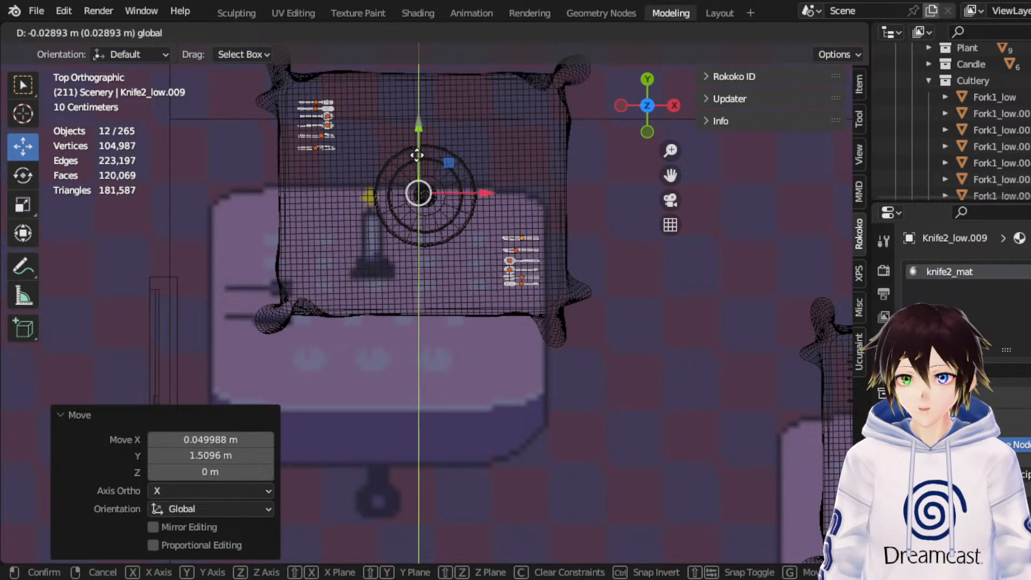
# Step: Make a linked duplicate of this table's cutlery and move it about -2.22 m in Y toward the last unlaid table
pyautogui.moveTo(417, 156); pyautogui.dragTo(443, 226, button='middle')
pyautogui.rightClick(444, 225)
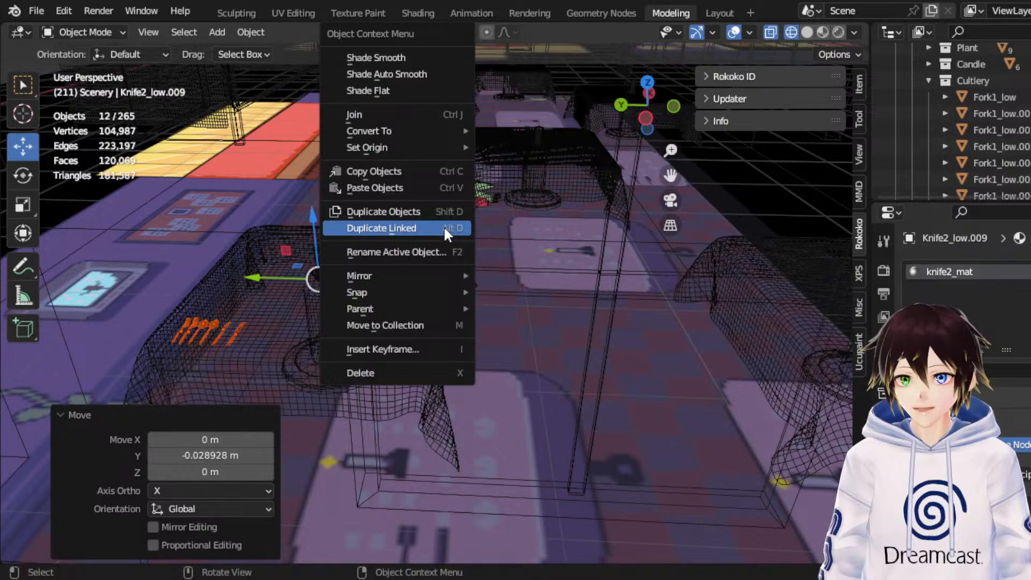
pyautogui.click(444, 227)
pyautogui.moveTo(260, 278); pyautogui.dragTo(667, 314)
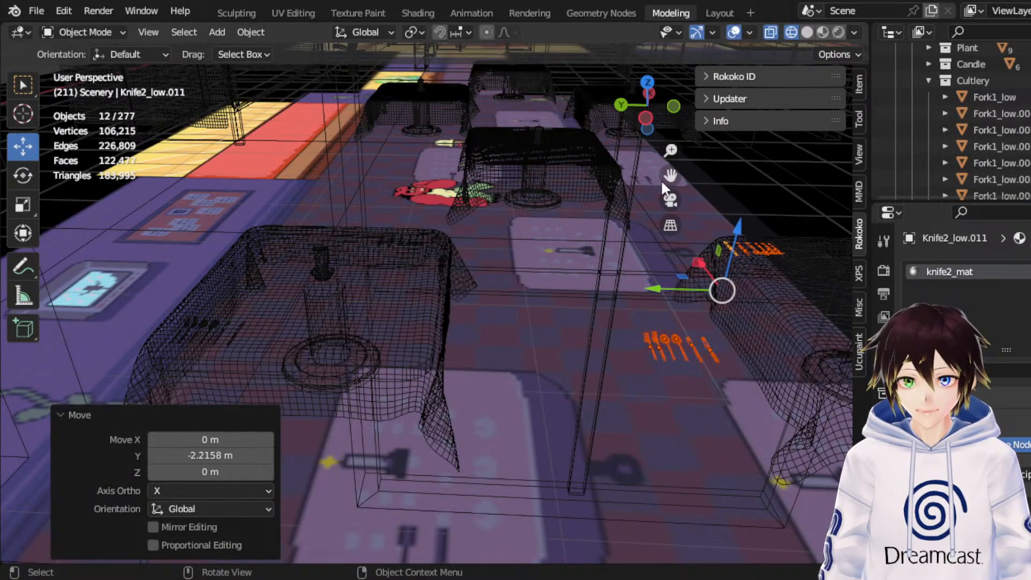
# Step: In Material Preview shading, move the copied cutlery about -0.90 m in Y onto the table beside the plant, and nudge it -0.025 m in Y
pyautogui.moveTo(666, 178); pyautogui.dragTo(230, 194)
pyautogui.click(822, 32)
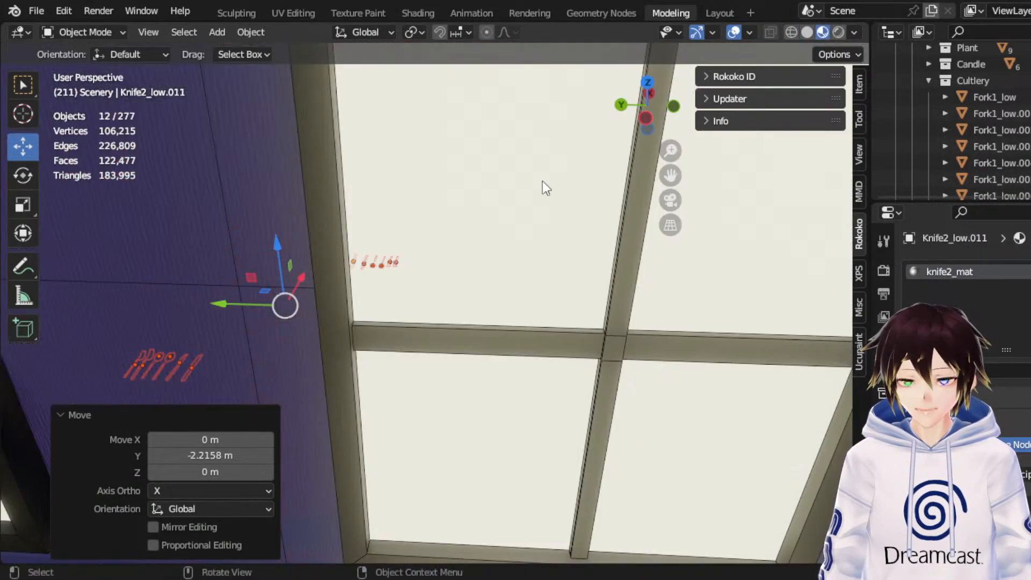
pyautogui.moveTo(543, 182)
pyautogui.mouseDown(button='middle')
pyautogui.moveTo(665, 178)
pyautogui.moveTo(546, 227)
pyautogui.moveTo(593, 242)
pyautogui.mouseUp(button='middle')
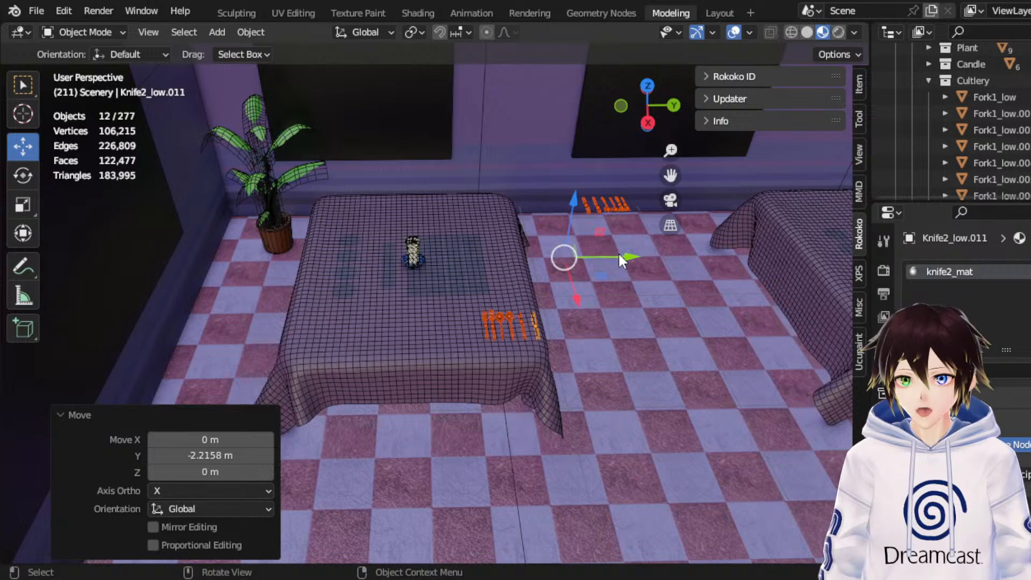
pyautogui.moveTo(620, 260); pyautogui.dragTo(376, 288)
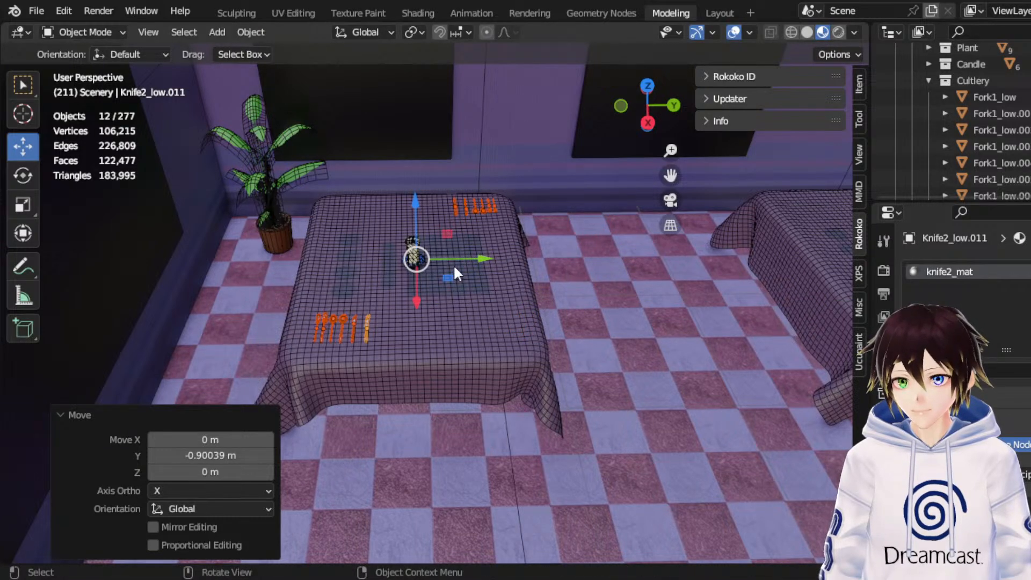
pyautogui.moveTo(453, 262); pyautogui.dragTo(451, 260)
pyautogui.moveTo(451, 259); pyautogui.dragTo(449, 230, button='middle')
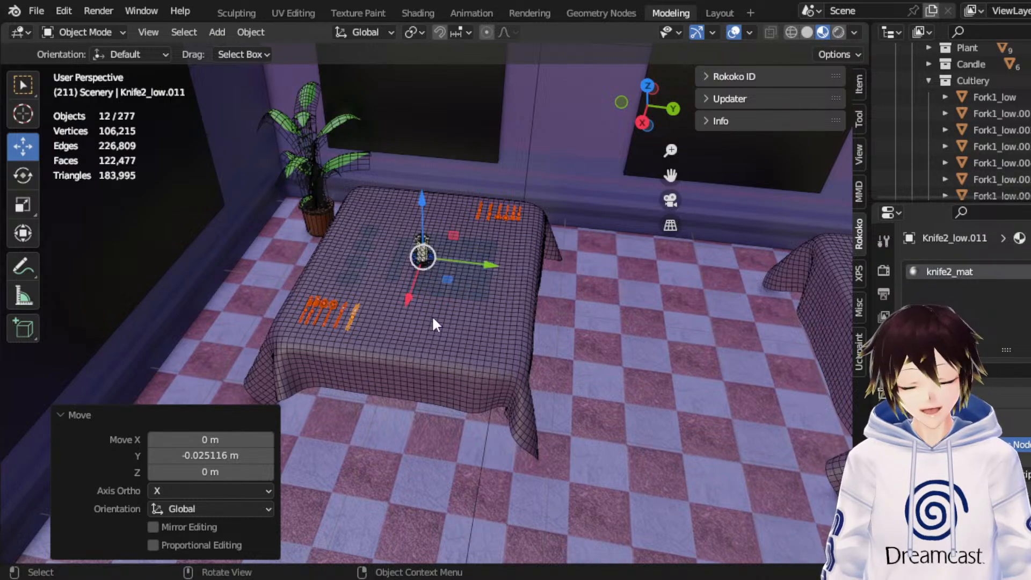
pyautogui.moveTo(433, 318); pyautogui.dragTo(233, 279, button='middle')
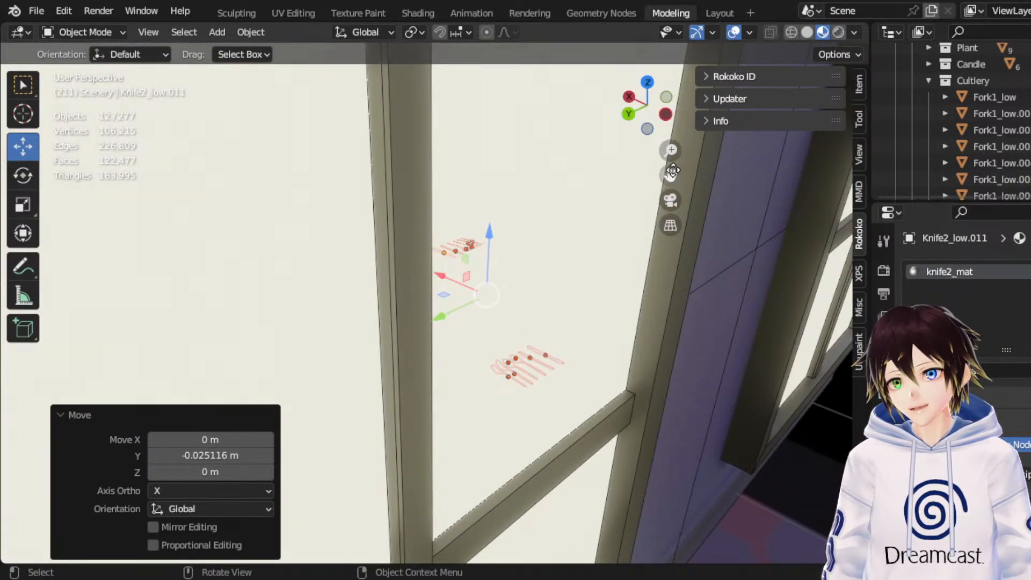
pyautogui.moveTo(674, 171); pyautogui.dragTo(827, 207)
pyautogui.moveTo(607, 218); pyautogui.dragTo(412, 211, button='middle')
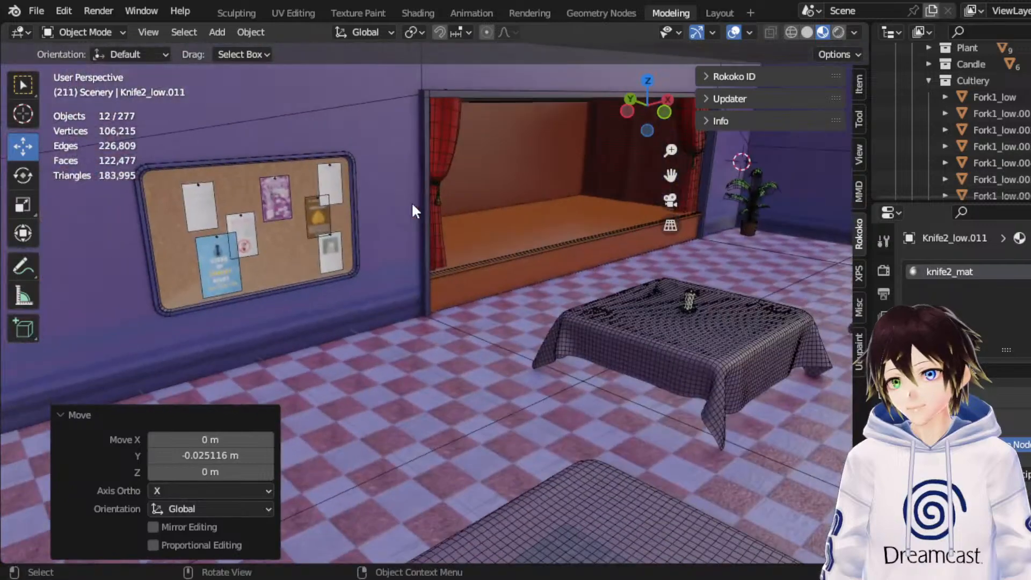
# Step: Save the resort interior file with the last table's cutlery in place
pyautogui.moveTo(578, 233); pyautogui.dragTo(510, 226, button='middle')
pyautogui.moveTo(670, 175); pyautogui.dragTo(389, 114)
pyautogui.moveTo(497, 249); pyautogui.dragTo(583, 265, button='middle')
pyautogui.scroll(-2, 562, 283)
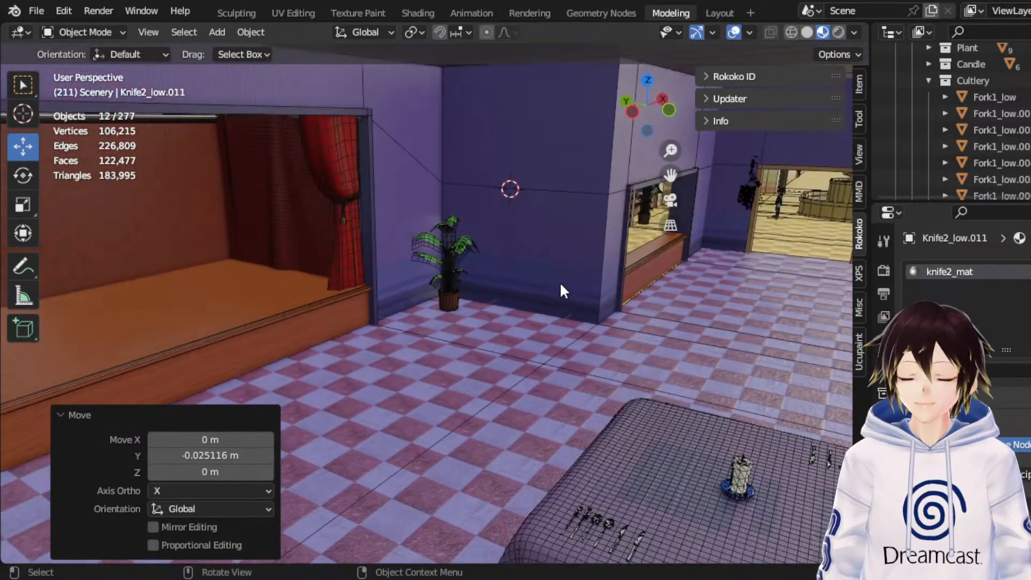
pyautogui.hotkey('ctrl', 's')
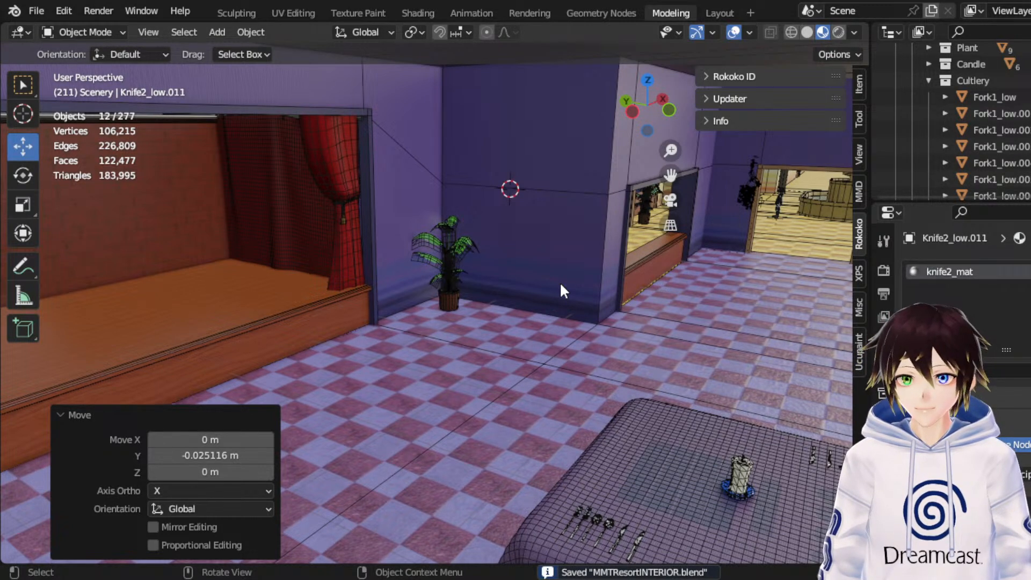
# Step: Collapse the cutlery collection and bring the SpotLight collection, with its Spotlight object, into the Scenery collection
pyautogui.click(930, 79)
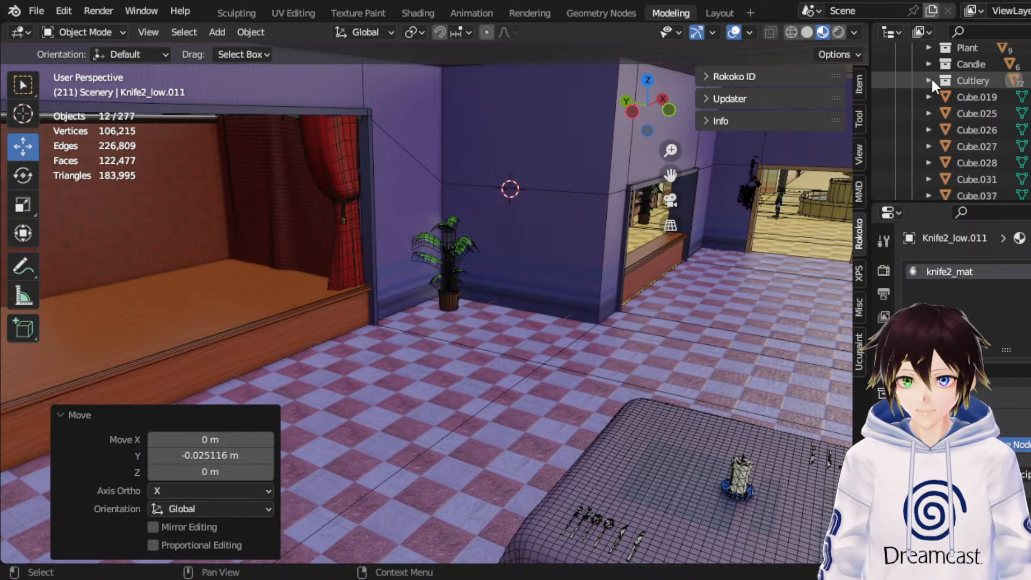
pyautogui.scroll(5, 957, 82)
pyautogui.click(937, 65)
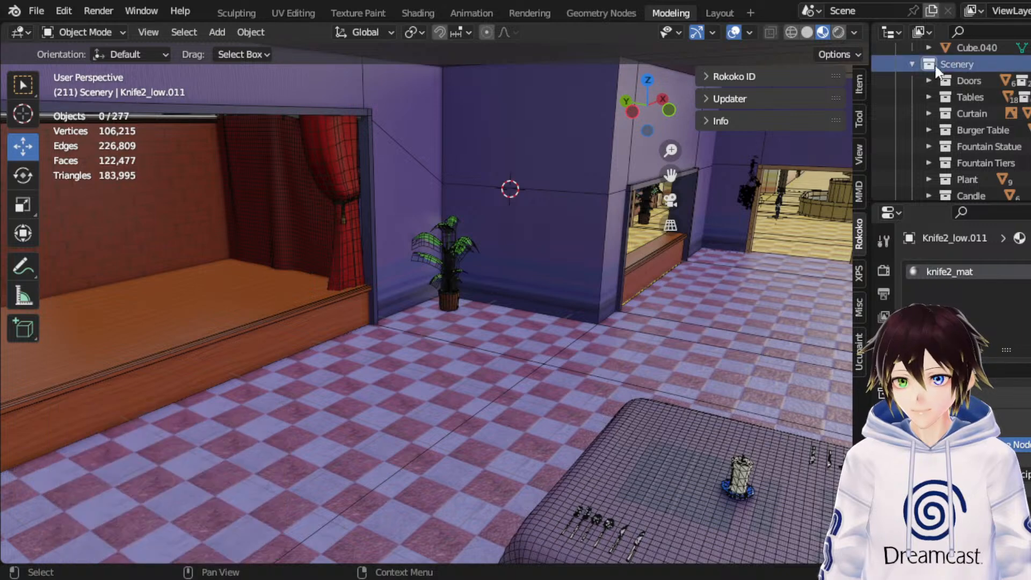
pyautogui.click(36, 10)
pyautogui.click(111, 192)
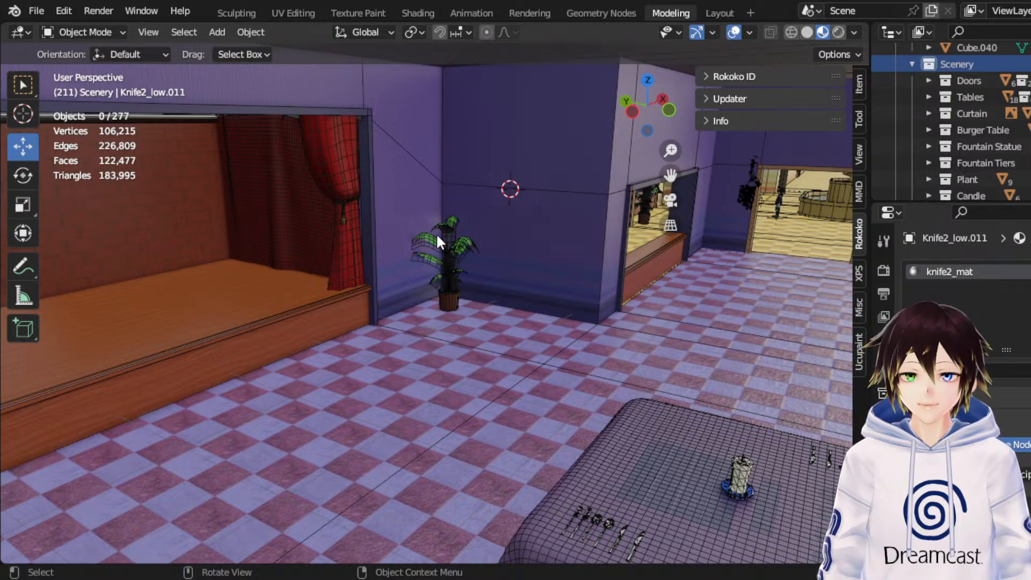
pyautogui.hotkey('ctrl', 'v')
pyautogui.scroll(-5, 991, 107)
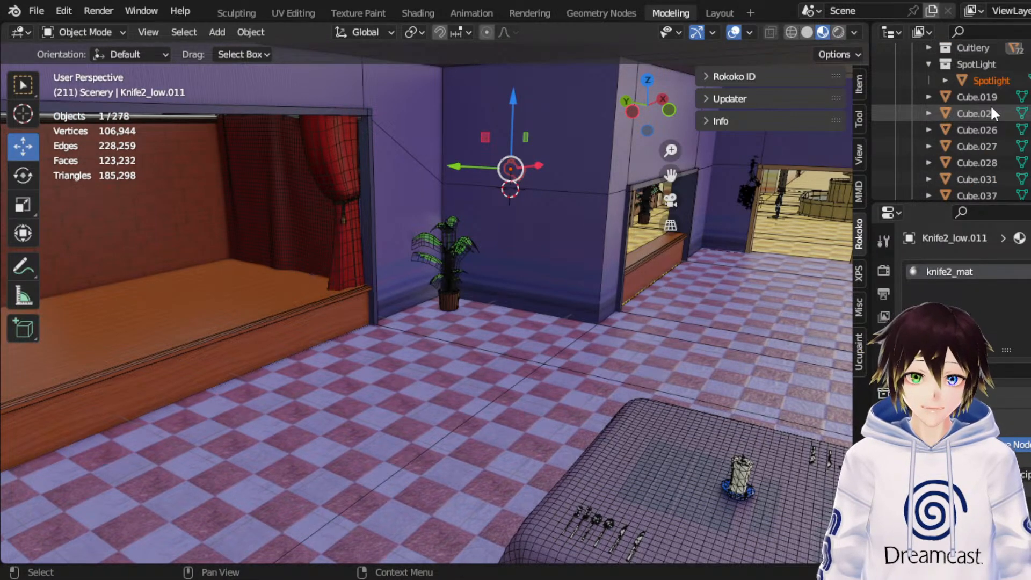
# Step: In the top view, move the Spotlight object about -14.34 m in X and -5.79 m in Y to the dining room stage's front edge
pyautogui.click(983, 81)
pyautogui.moveTo(646, 176); pyautogui.dragTo(537, 174, button='middle')
pyautogui.scroll(-4, 537, 174)
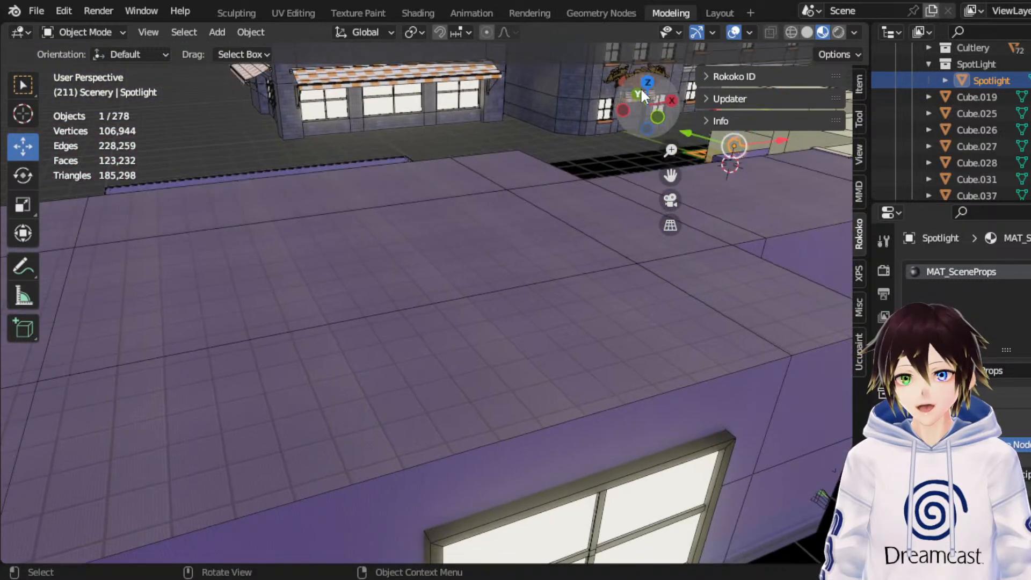
pyautogui.click(646, 82)
pyautogui.scroll(-9, 538, 230)
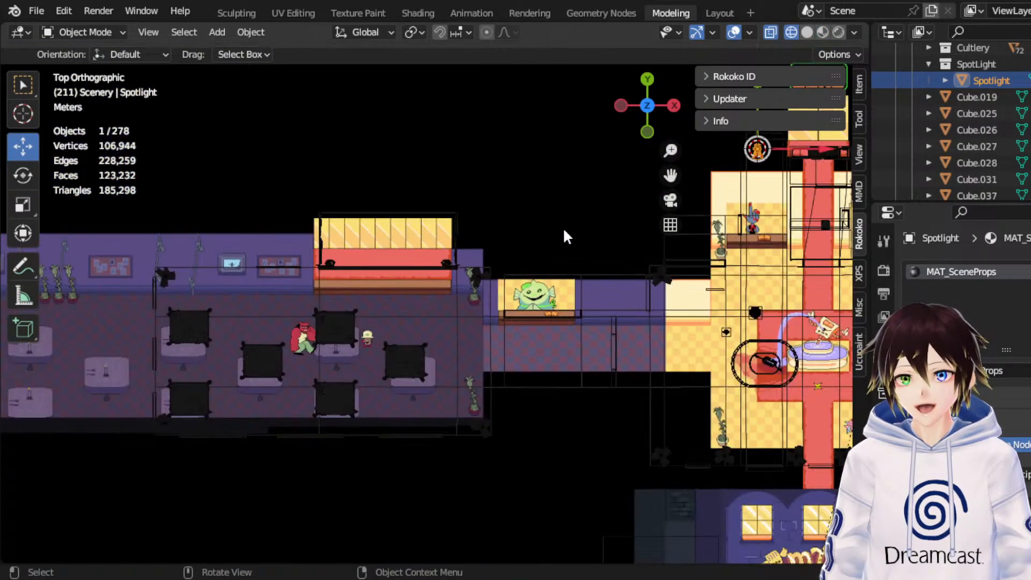
pyautogui.press('g')
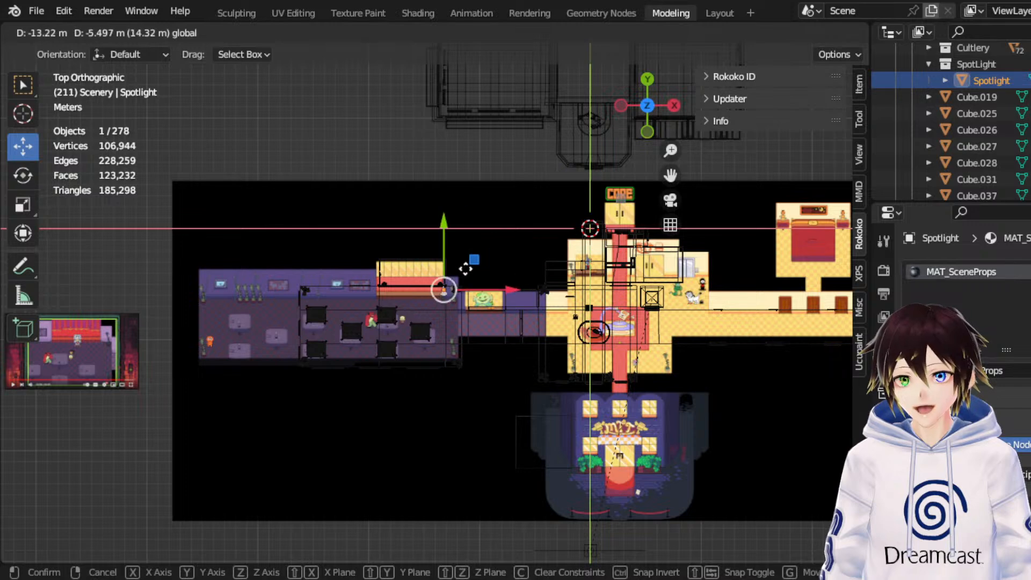
pyautogui.click(453, 271)
# Step: Adjust the spotlight about -0.13 m in X and -0.43 m in Y to sit just in front of the stage
pyautogui.scroll(6, 457, 272)
pyautogui.scroll(4, 463, 270)
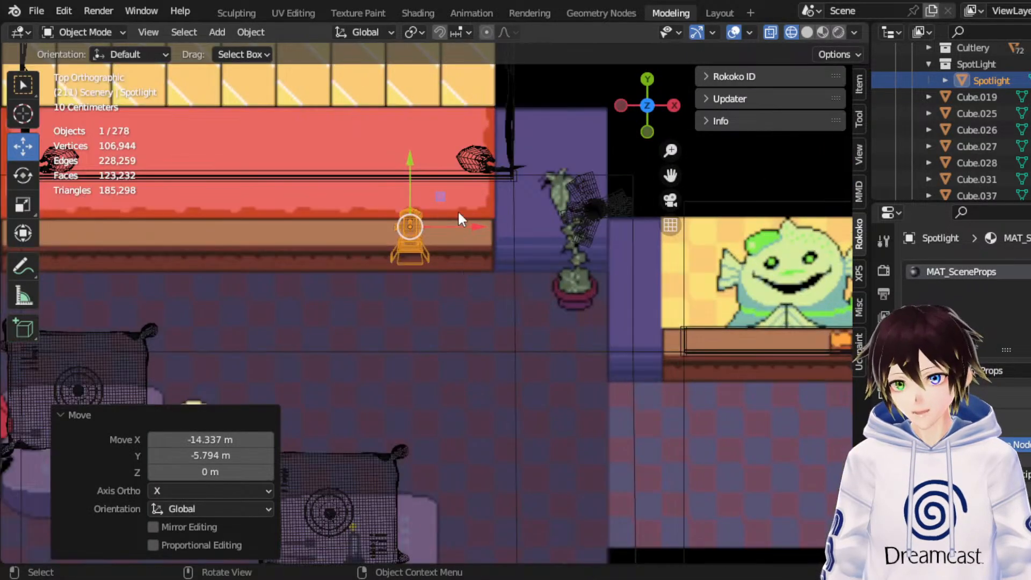
pyautogui.press('g')
pyautogui.click(442, 288)
# Step: In the right view, raise the spotlight about 0.98 m and a further 0.84 m in Z up to the ceiling
pyautogui.moveTo(442, 288); pyautogui.dragTo(290, 130, button='middle')
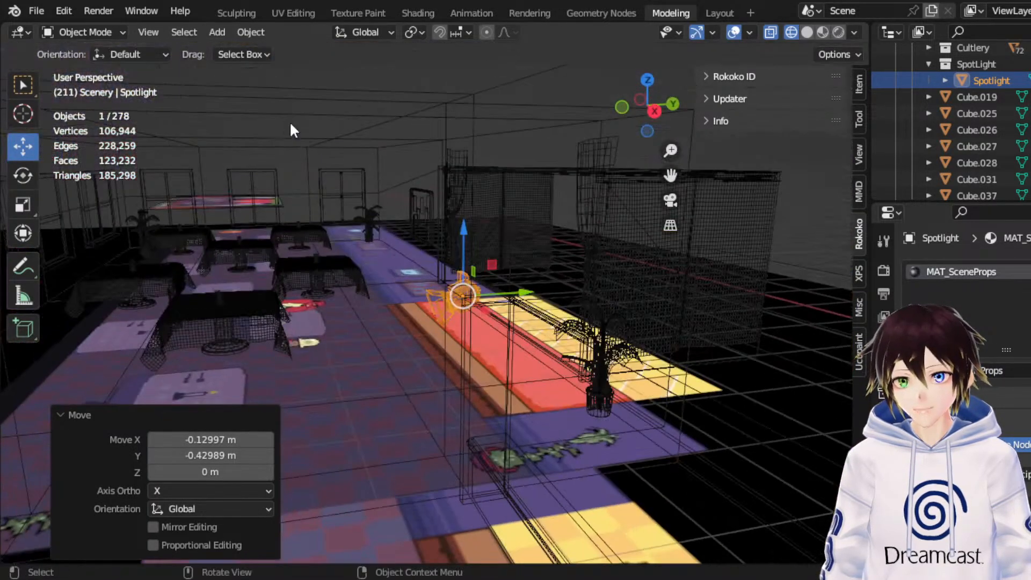
pyautogui.click(655, 111)
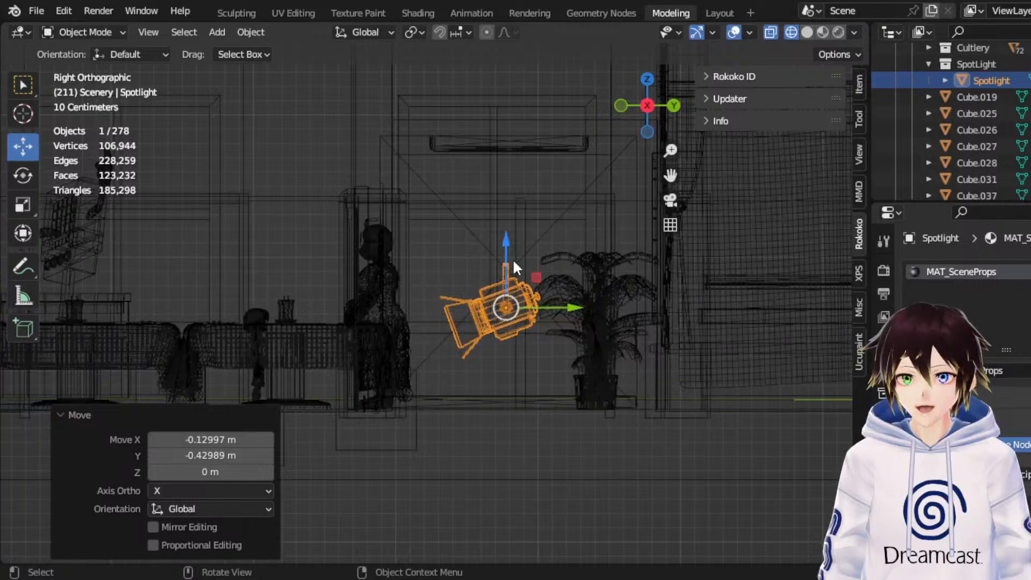
pyautogui.moveTo(505, 259); pyautogui.dragTo(506, 119)
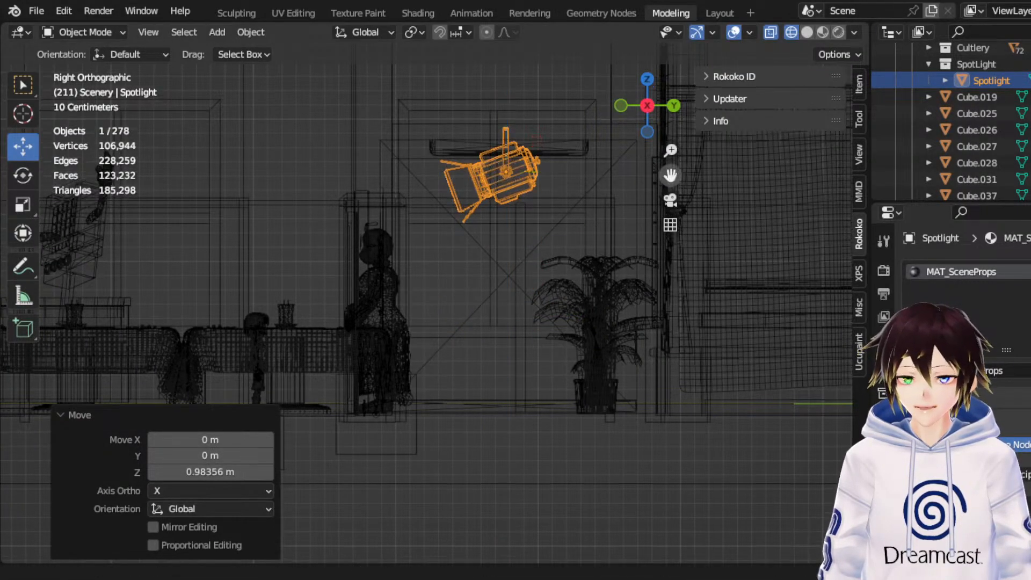
pyautogui.moveTo(670, 176); pyautogui.dragTo(641, 350)
pyautogui.moveTo(485, 288); pyautogui.dragTo(489, 150)
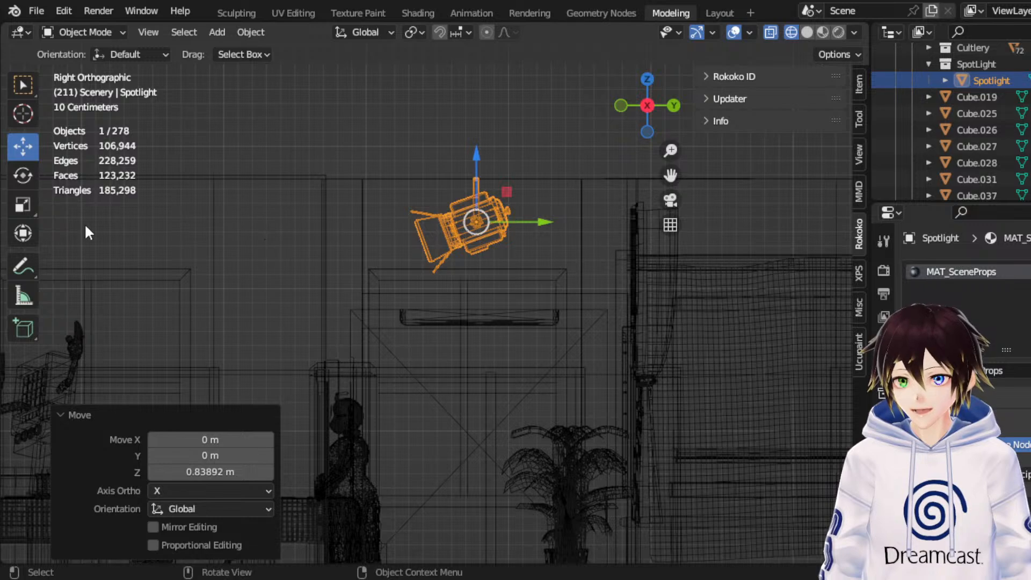
# Step: Switch the viewport to Solid shading and mirror the spotlight hanging in front of the stage
pyautogui.moveTo(239, 162)
pyautogui.mouseDown(button='middle')
pyautogui.moveTo(398, 175)
pyautogui.moveTo(382, 173)
pyautogui.mouseUp(button='middle')
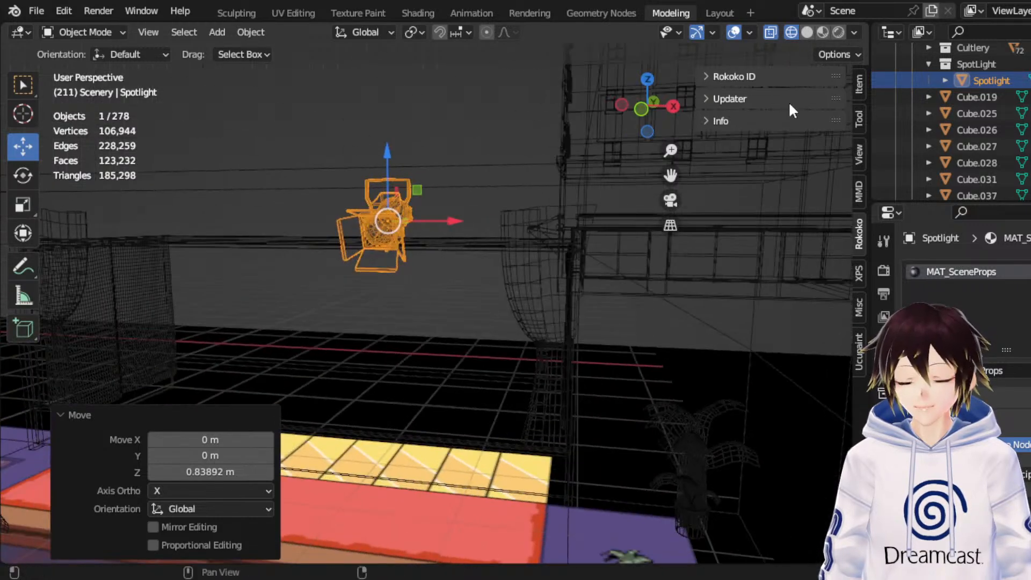
pyautogui.click(808, 33)
pyautogui.moveTo(509, 201); pyautogui.dragTo(296, 246, button='middle')
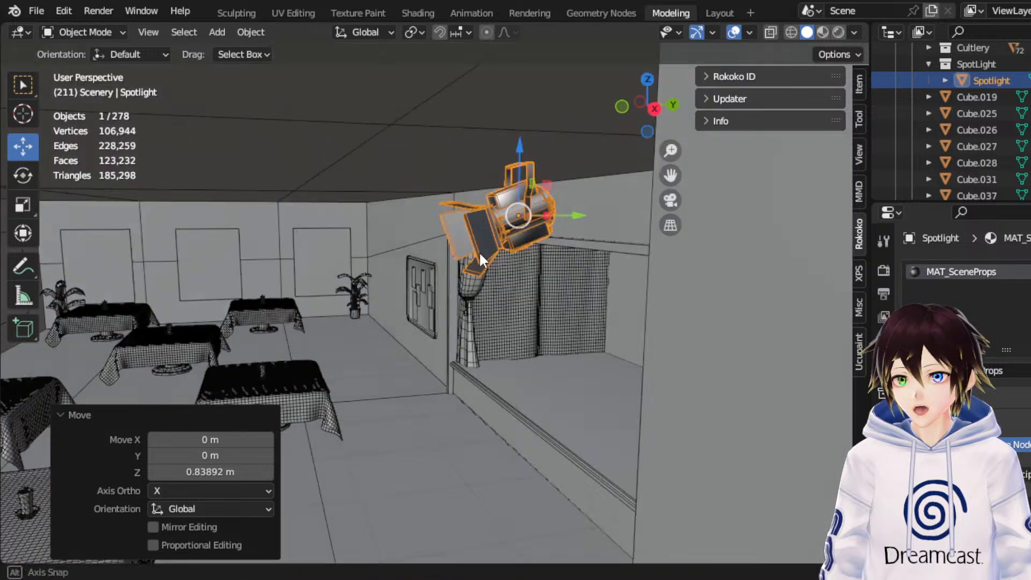
pyautogui.rightClick(526, 214)
pyautogui.moveTo(538, 259)
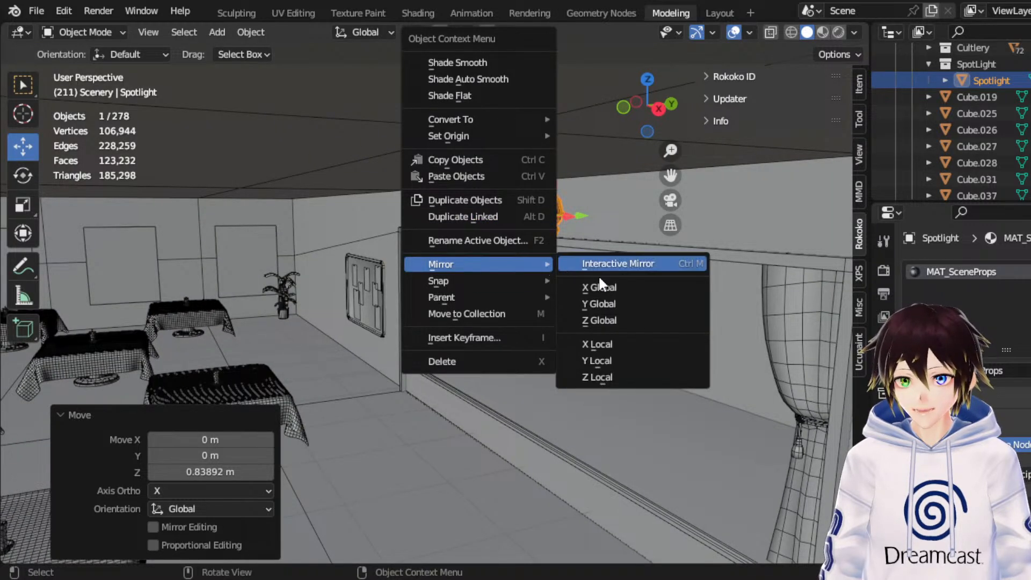
# Step: Mirror the spotlight along the global Y axis and move it about -1.01 m in Y
pyautogui.click(620, 302)
pyautogui.moveTo(620, 303); pyautogui.dragTo(591, 155, button='middle')
pyautogui.moveTo(468, 138)
pyautogui.mouseDown(button='middle')
pyautogui.moveTo(579, 135)
pyautogui.moveTo(405, 130)
pyautogui.moveTo(472, 150)
pyautogui.mouseUp(button='middle')
pyautogui.moveTo(311, 217); pyautogui.dragTo(456, 199)
pyautogui.moveTo(457, 199); pyautogui.dragTo(594, 207, button='middle')
pyautogui.keyDown('shift'); pyautogui.moveTo(806, 192); pyautogui.dragTo(593, 175, button='middle'); pyautogui.keyUp('shift')
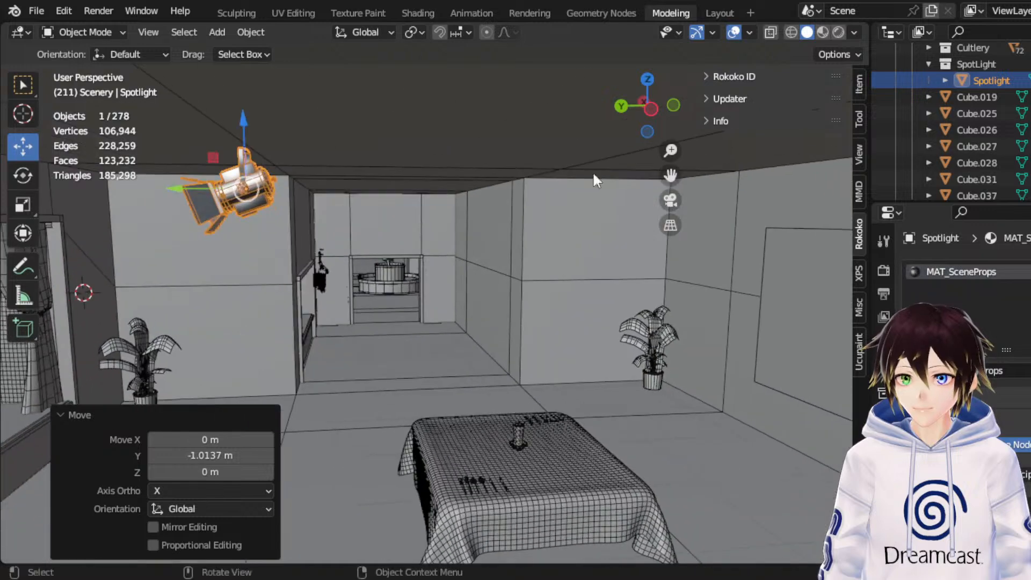
# Step: Reposition the mirrored spotlight near the ceiling, moving it about -3.19 m in Y and 0.94 m in X
pyautogui.moveTo(189, 189); pyautogui.dragTo(579, 197)
pyautogui.moveTo(578, 197); pyautogui.dragTo(637, 205, button='middle')
pyautogui.scroll(2, 488, 211)
pyautogui.scroll(-2, 492, 208)
pyautogui.moveTo(459, 191); pyautogui.dragTo(782, 140, button='middle')
pyautogui.press('g')
pyautogui.press('x')
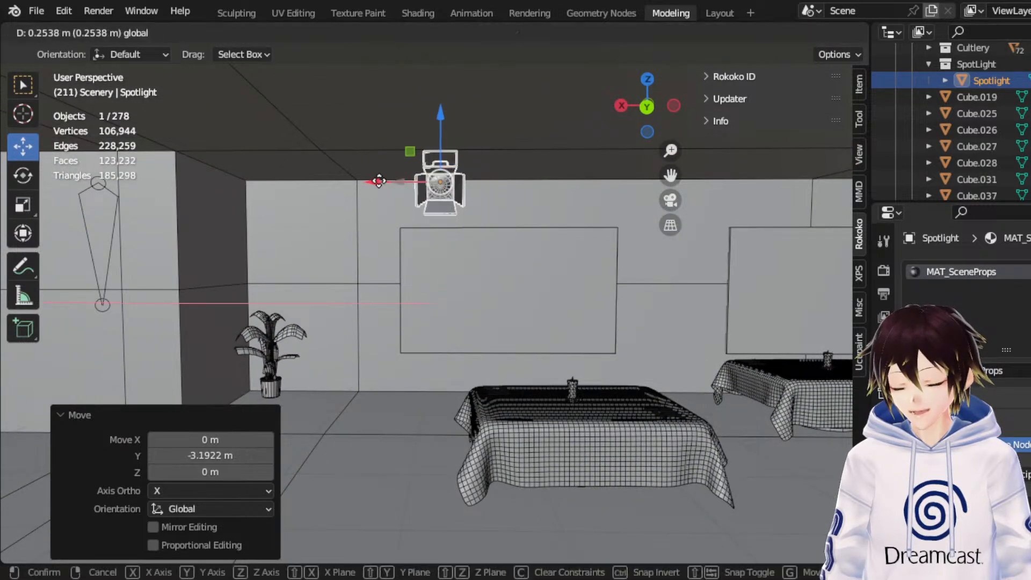
pyautogui.click(310, 181)
# Step: Create a linked duplicate of the spotlight and move it about -1.89 m along the X axis
pyautogui.moveTo(554, 193); pyautogui.dragTo(356, 185, button='middle')
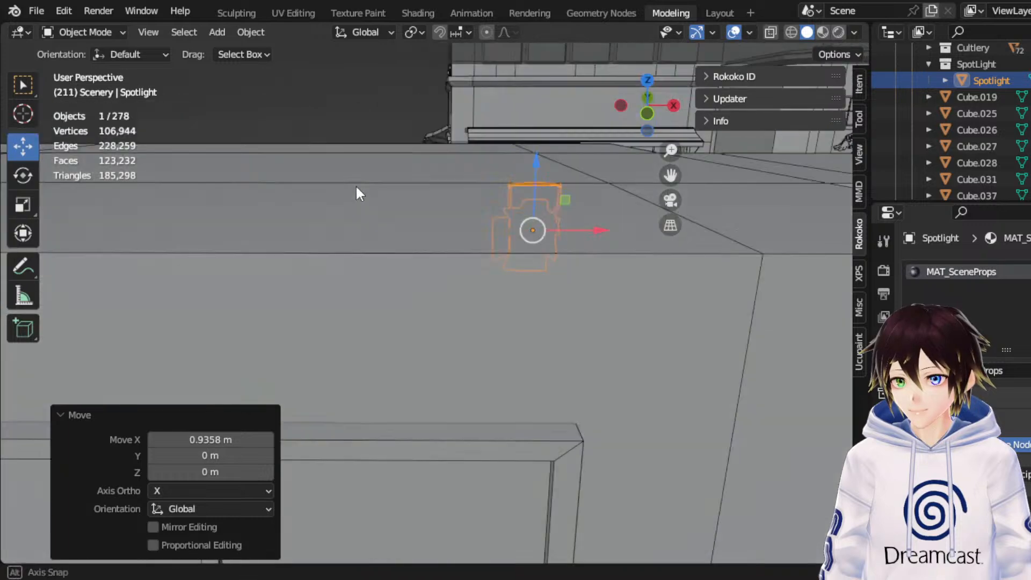
pyautogui.rightClick(483, 167)
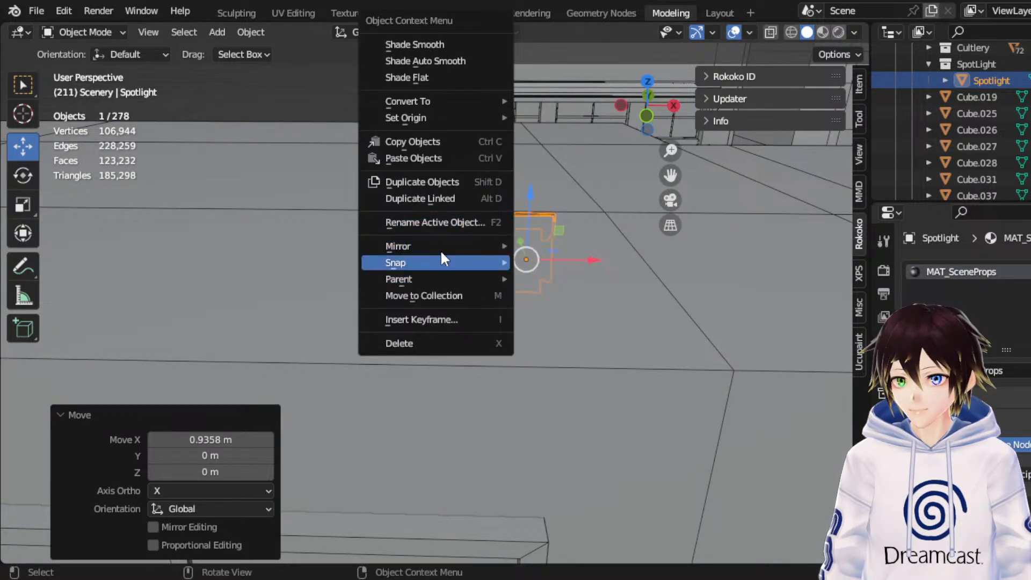
pyautogui.click(450, 201)
pyautogui.rightClick(450, 201)
pyautogui.moveTo(598, 261); pyautogui.dragTo(328, 258)
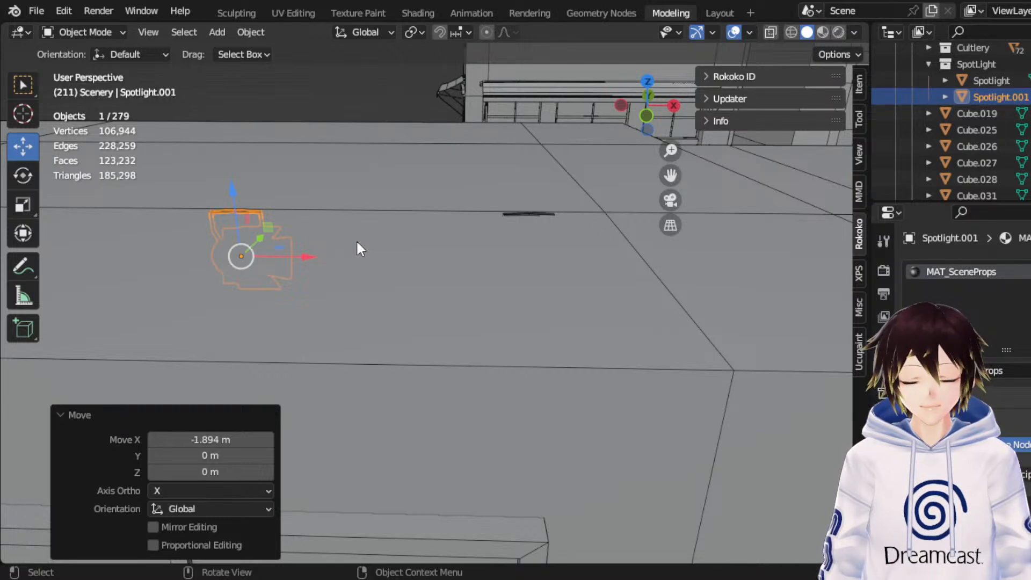
# Step: In a top wireframe view, move the duplicated spotlight a further -2.94 m along X, over the lower middle table
pyautogui.click(791, 32)
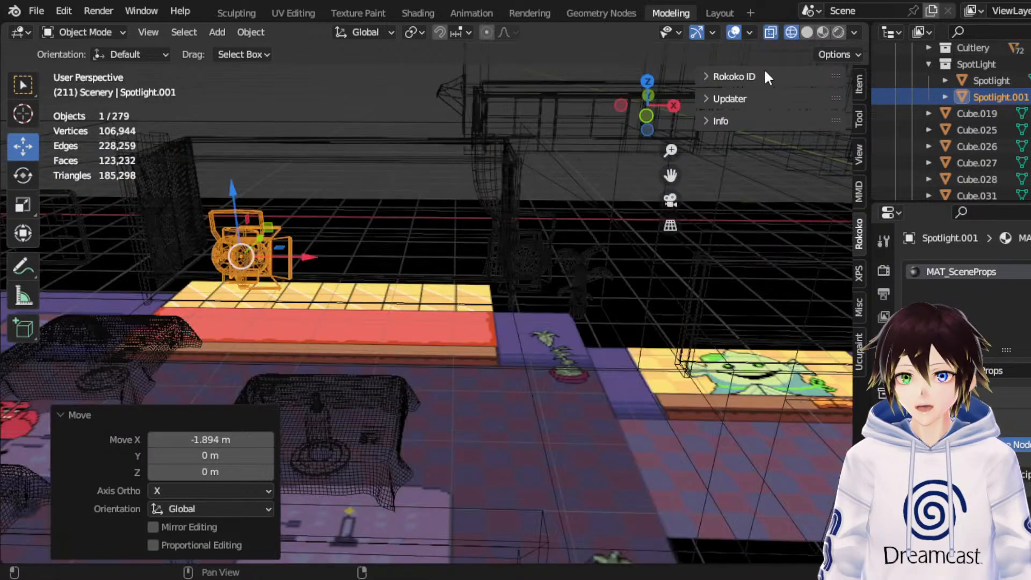
pyautogui.click(648, 83)
pyautogui.moveTo(669, 175); pyautogui.dragTo(955, 156)
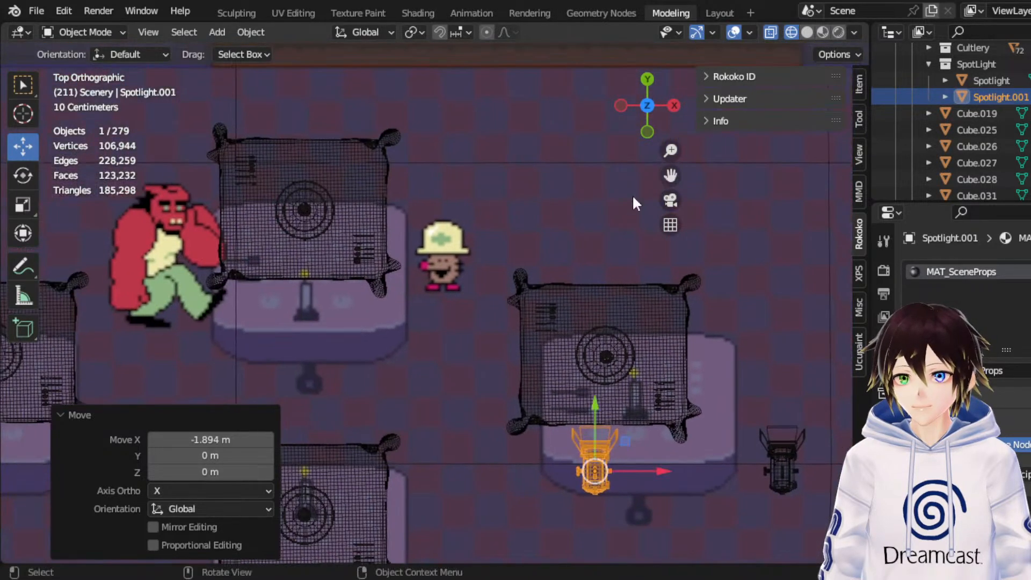
pyautogui.scroll(-3, 593, 301)
pyautogui.moveTo(587, 406); pyautogui.dragTo(413, 409)
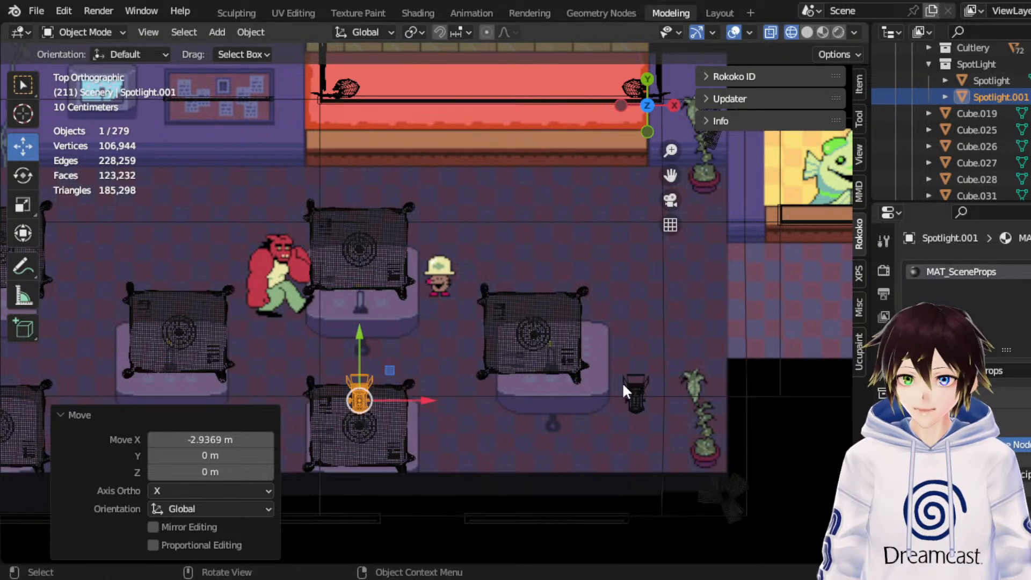
# Step: Create another linked duplicate of the original spotlight beside the lower potted plants
pyautogui.rightClick(641, 385)
pyautogui.click(640, 386)
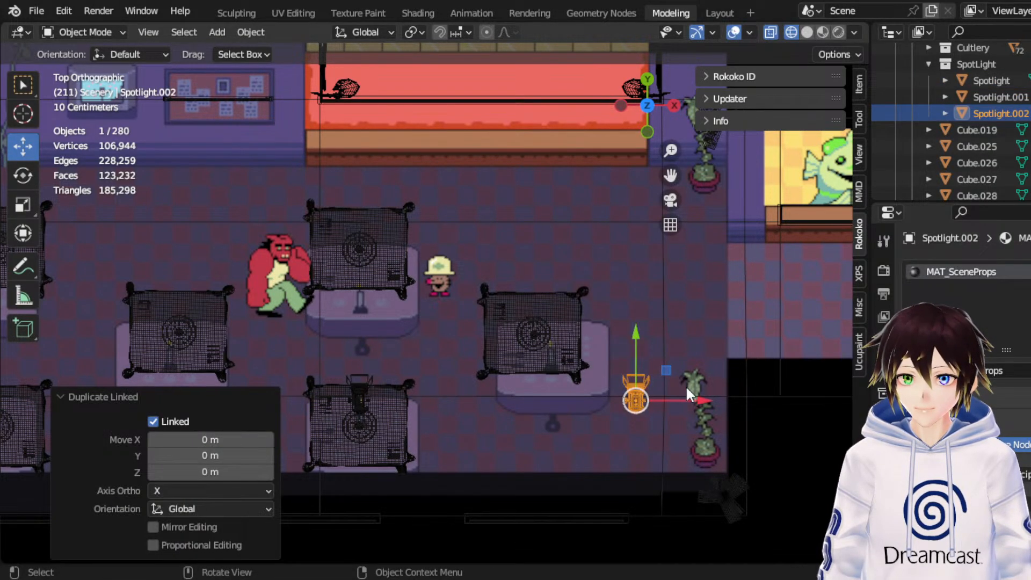
pyautogui.press('g')
pyautogui.click(550, 411)
pyautogui.hotkey('ctrl', 'z')
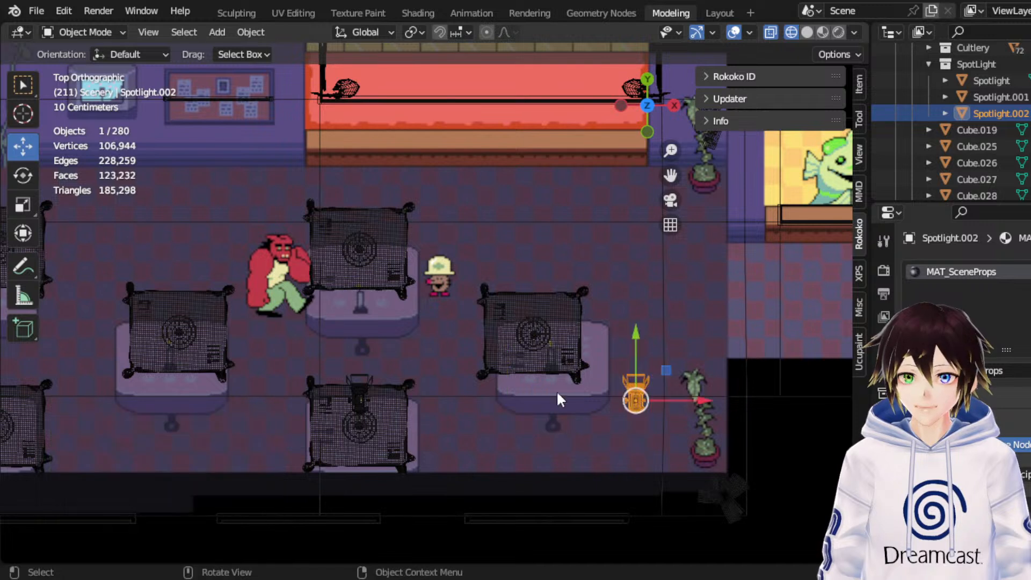
# Step: Move the new duplicate spotlight about -2.13 m in X and -0.78 m in Y, between the other two spotlights
pyautogui.press('g')
pyautogui.press('x')
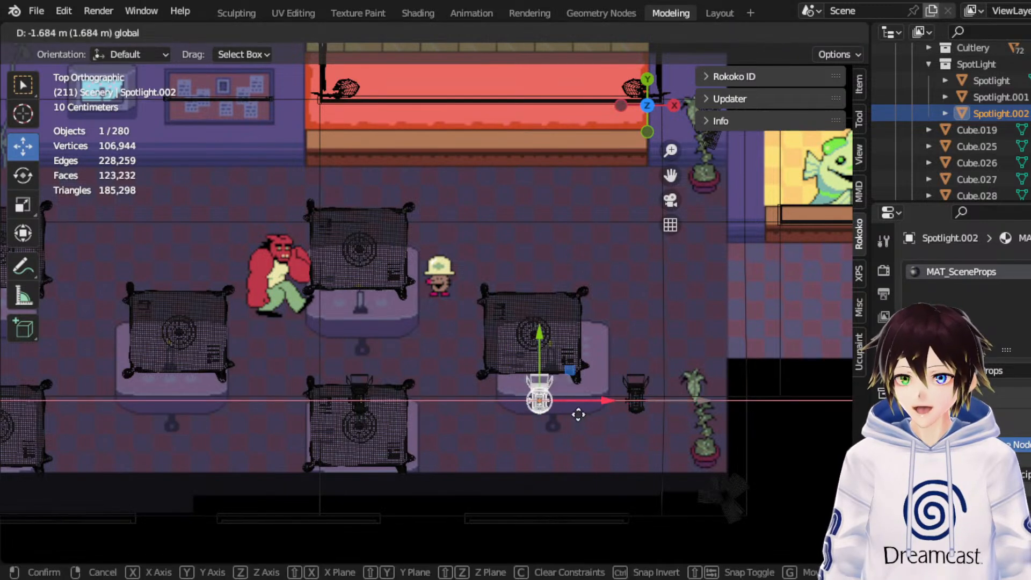
pyautogui.click(555, 420)
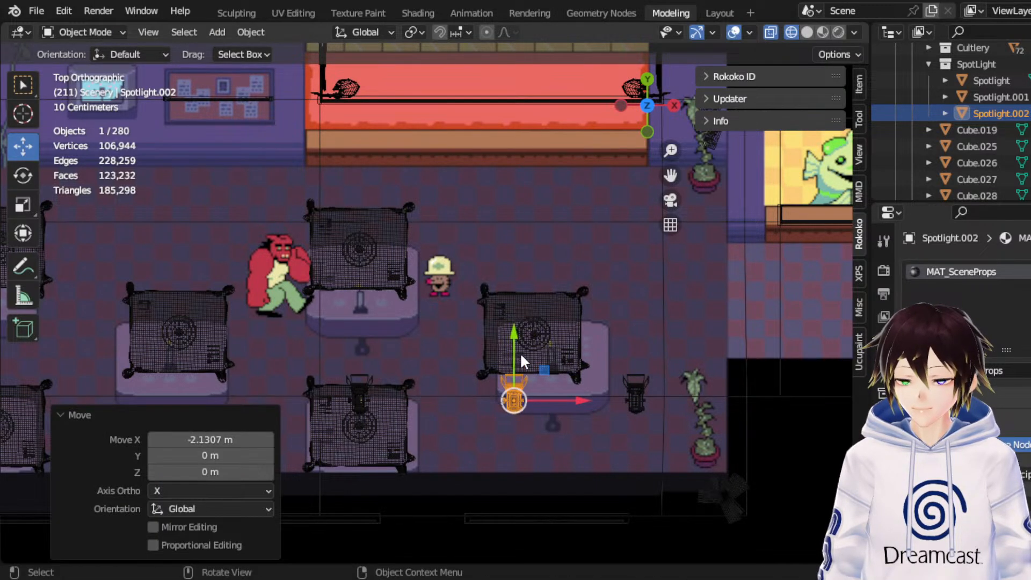
pyautogui.moveTo(520, 352); pyautogui.dragTo(527, 419)
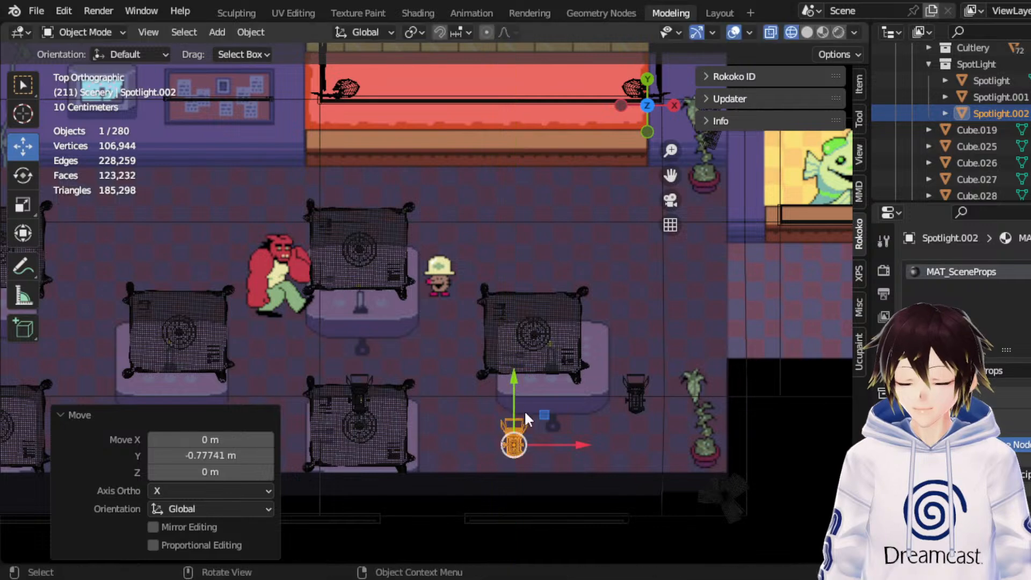
# Step: Switch the viewport to Material Preview, hide the overlays, check the spotlights and stage, and save the file
pyautogui.moveTo(525, 410); pyautogui.dragTo(408, 237, button='middle')
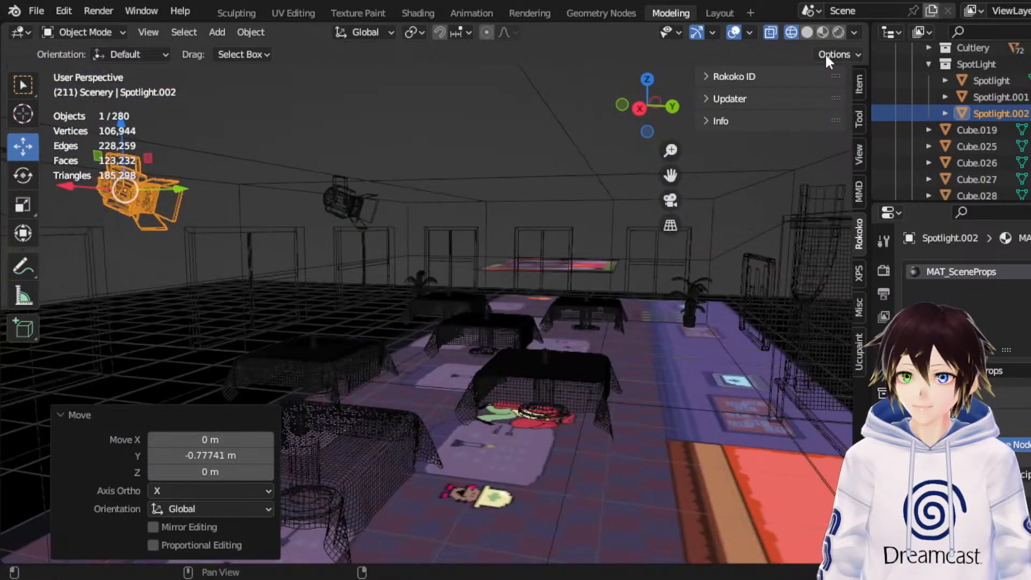
pyautogui.click(806, 32)
pyautogui.moveTo(333, 243); pyautogui.dragTo(471, 237, button='middle')
pyautogui.click(823, 32)
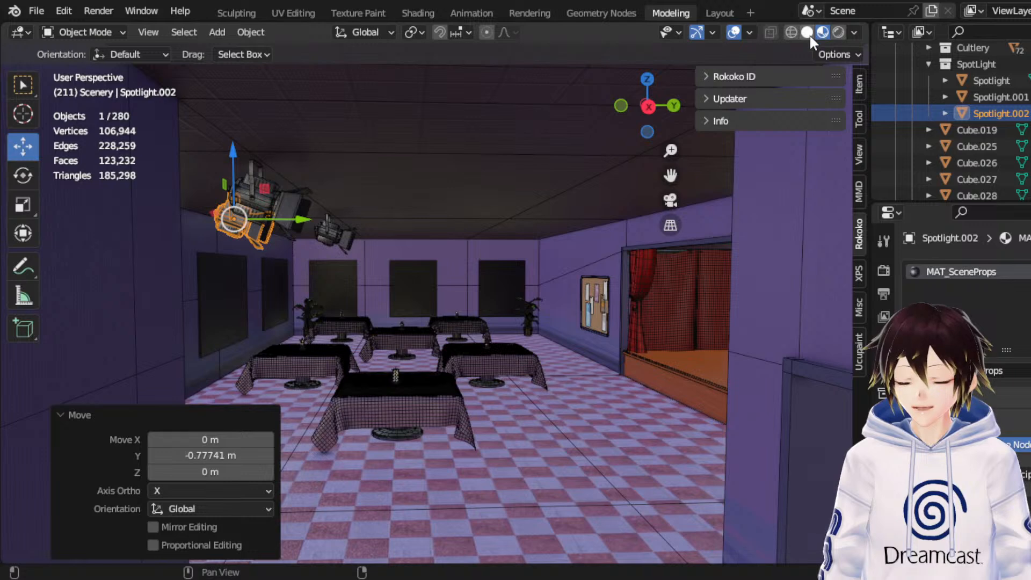
pyautogui.click(734, 32)
pyautogui.scroll(3, 547, 223)
pyautogui.moveTo(544, 222); pyautogui.dragTo(527, 267, button='middle')
pyautogui.moveTo(528, 269); pyautogui.dragTo(573, 321, button='middle')
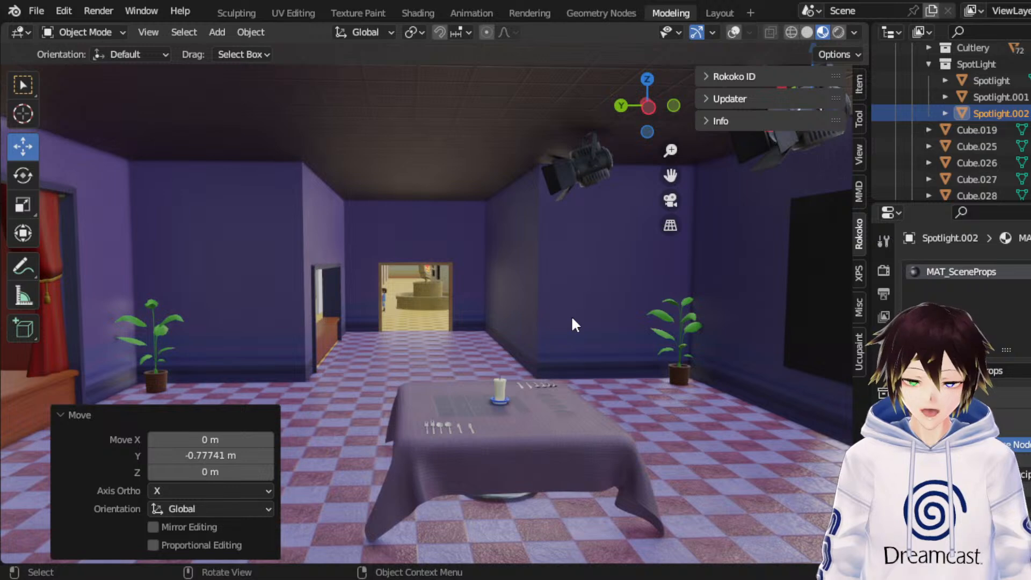
pyautogui.moveTo(572, 319); pyautogui.dragTo(488, 314, button='middle')
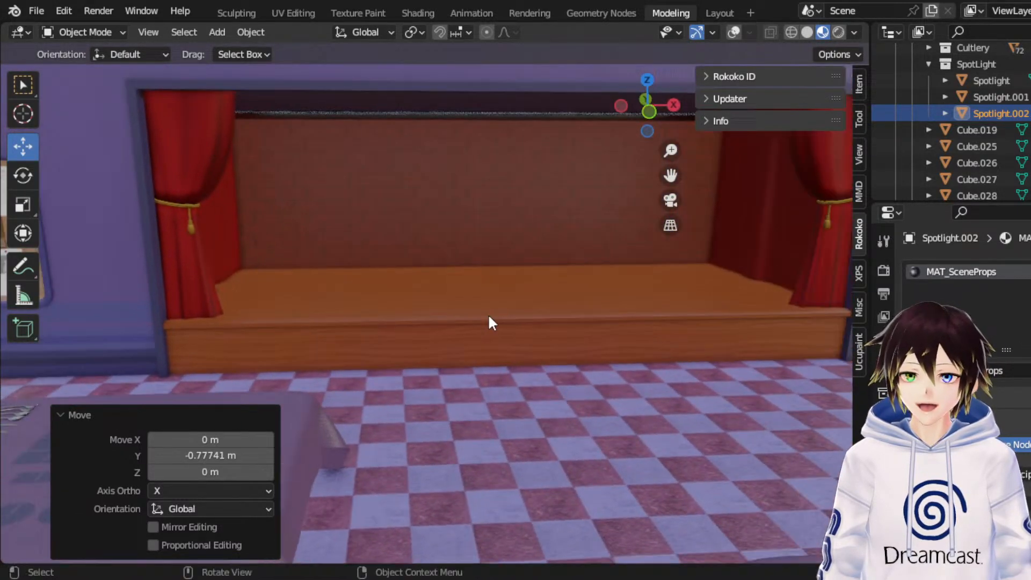
pyautogui.hotkey('ctrl', 's')
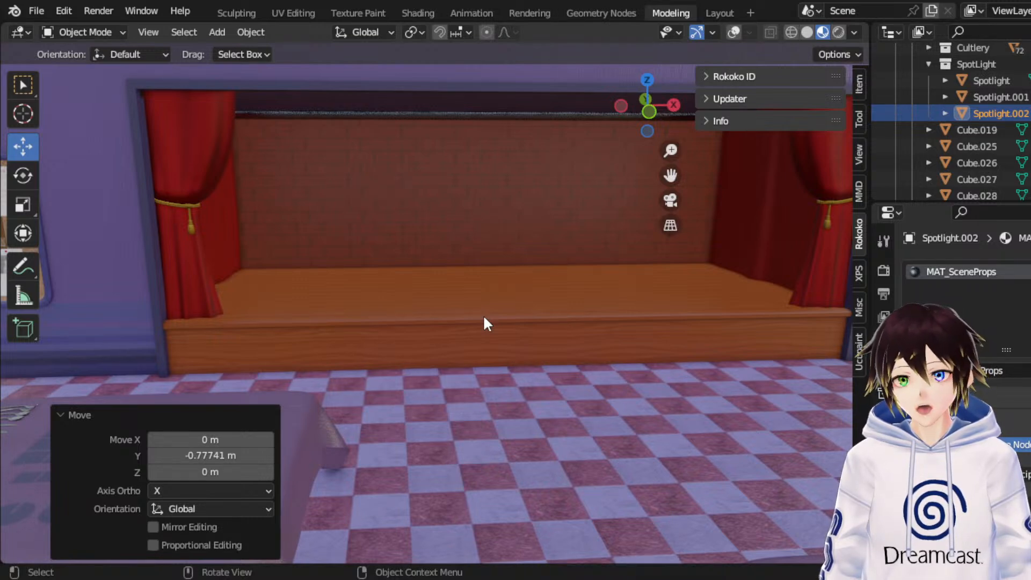
# Step: Walk through the scene to examine the dining tables, the lobby fountain and the burger counter with its cash register
pyautogui.moveTo(484, 318); pyautogui.dragTo(376, 337, button='middle')
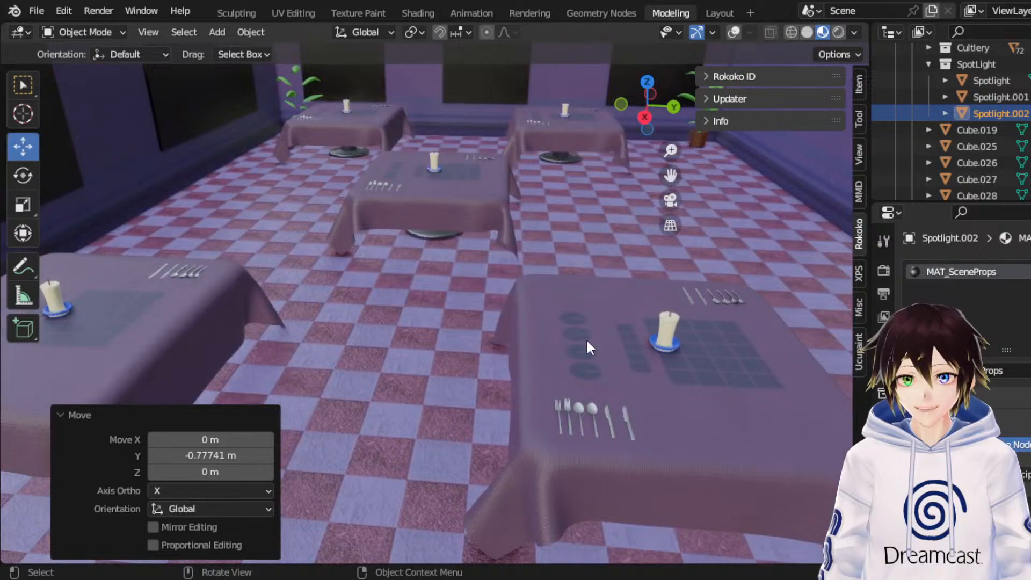
pyautogui.moveTo(413, 294); pyautogui.dragTo(450, 361, button='middle')
pyautogui.hotkey('shift', '`')
pyautogui.press('w')
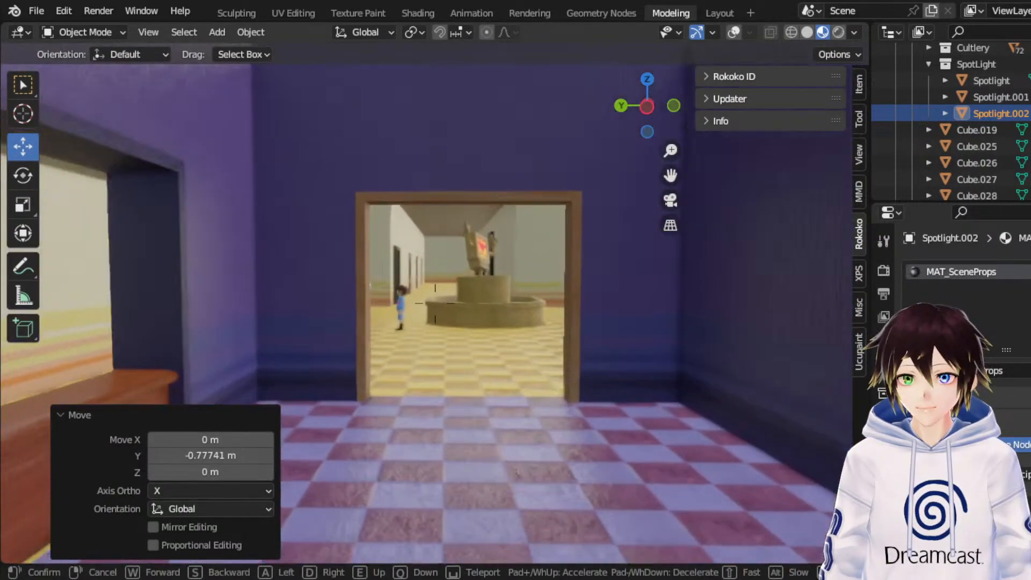
pyautogui.press('w')
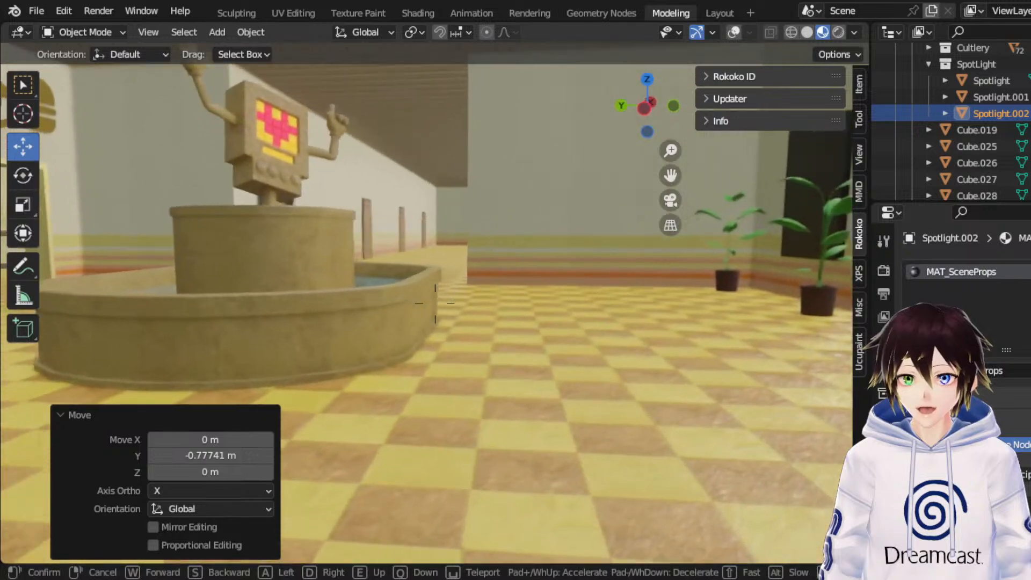
pyautogui.press('d')
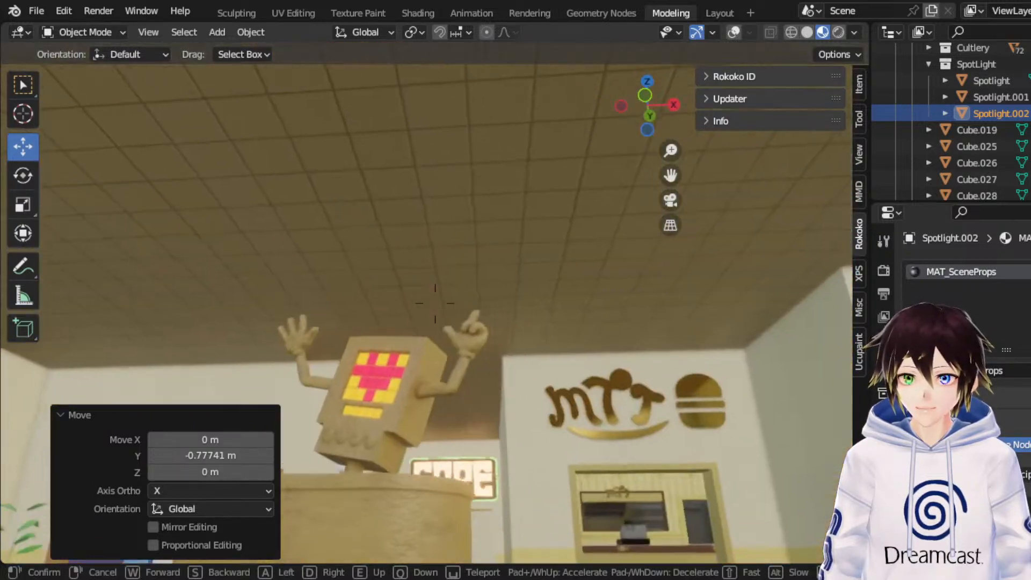
pyautogui.press('s')
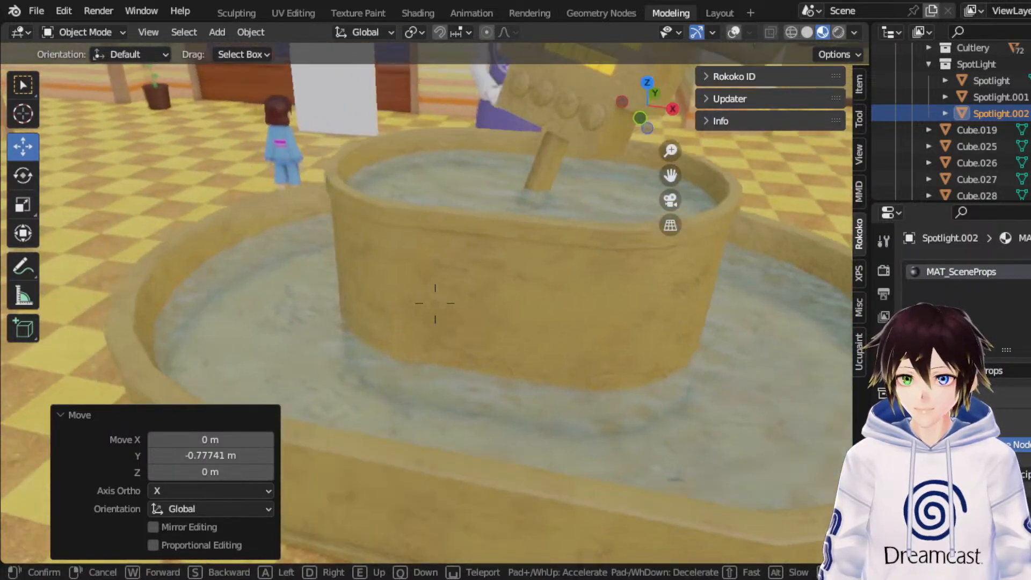
pyautogui.press('s')
pyautogui.press('w')
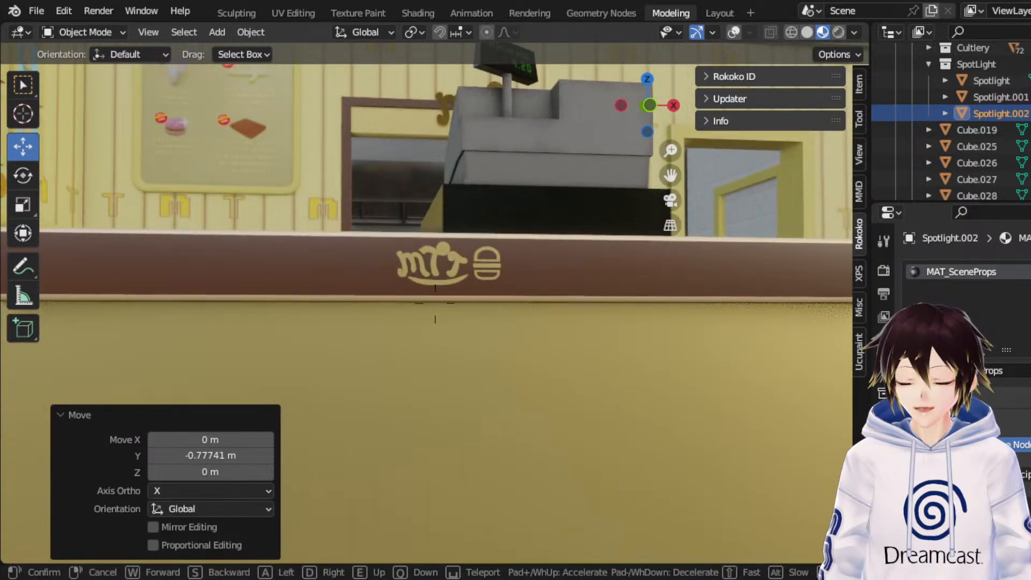
pyautogui.press('s')
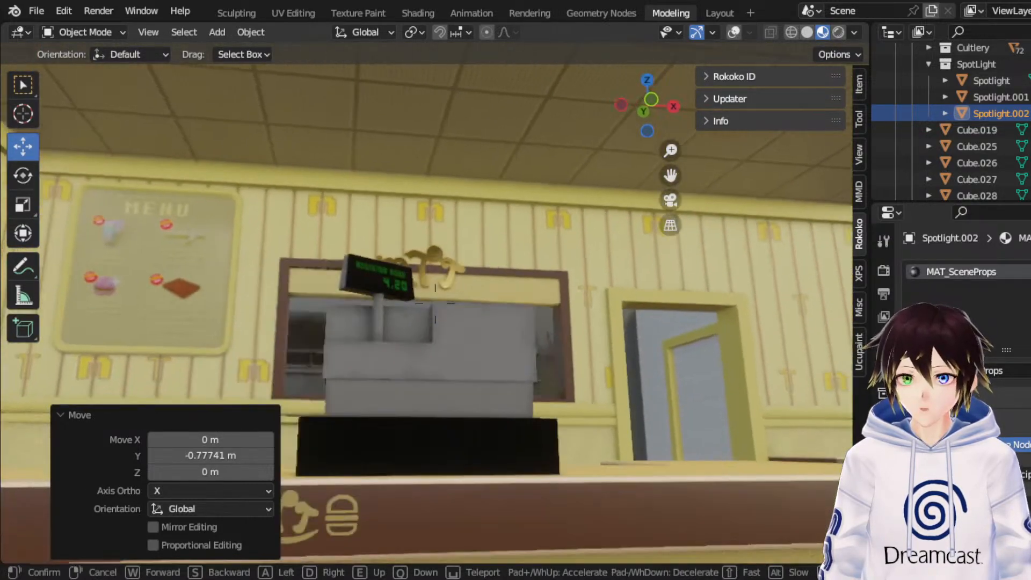
pyautogui.press('w')
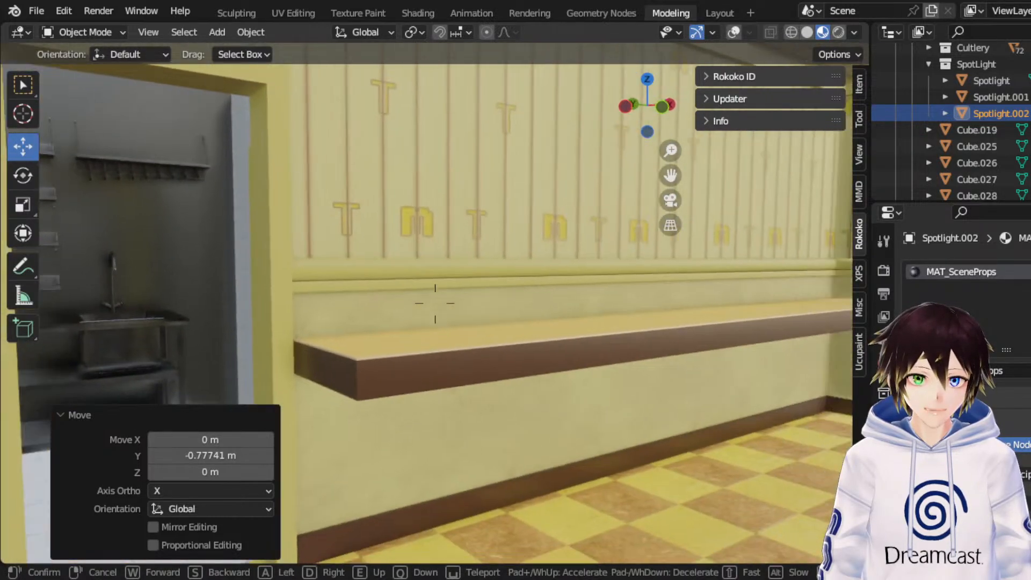
pyautogui.press('s')
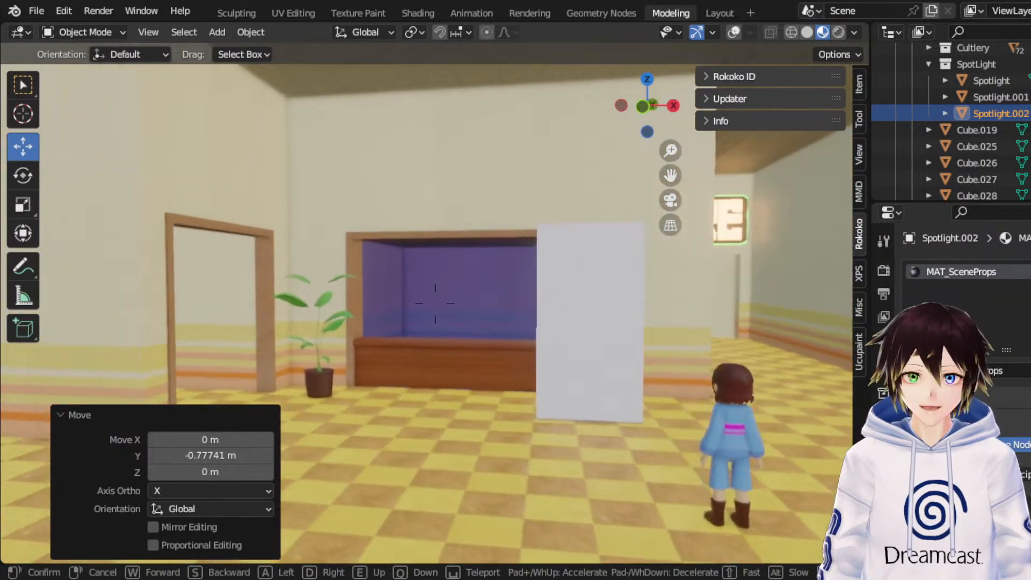
# Step: Walk from the lobby back into the dining room and inspect the ceiling spotlights, tables and notice board
pyautogui.press('w')
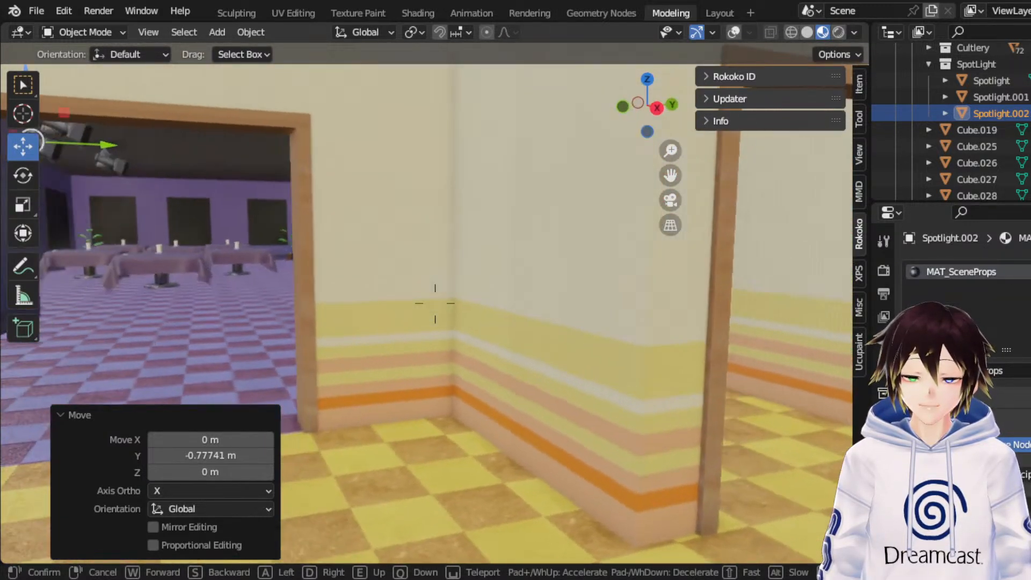
pyautogui.press('d')
pyautogui.press('a')
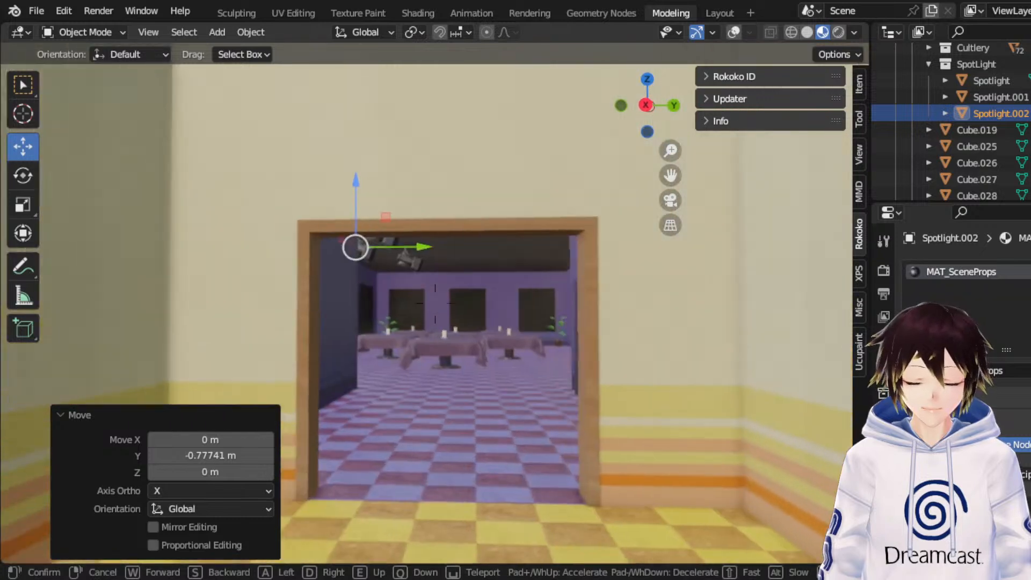
pyautogui.press('w')
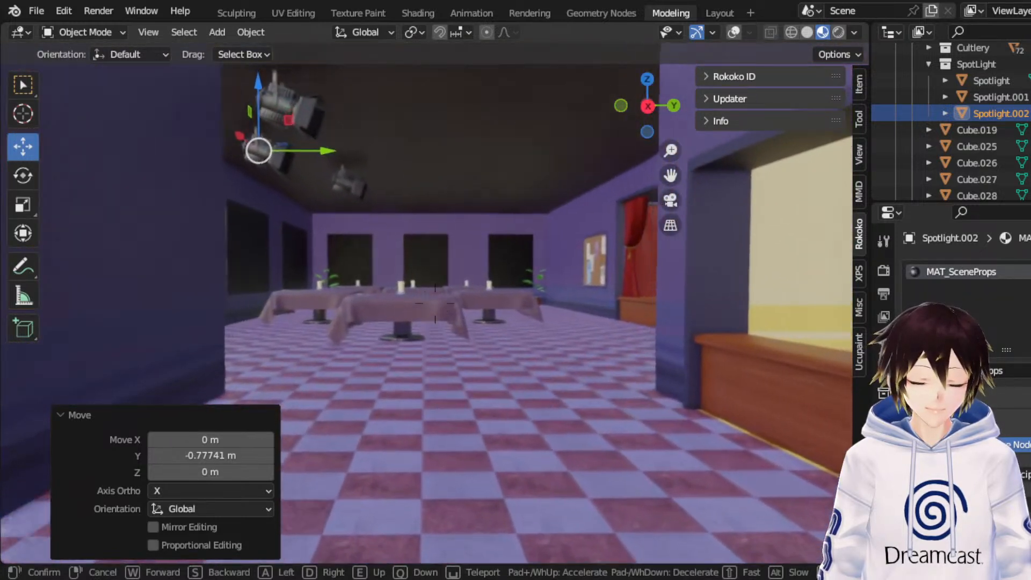
pyautogui.press('w')
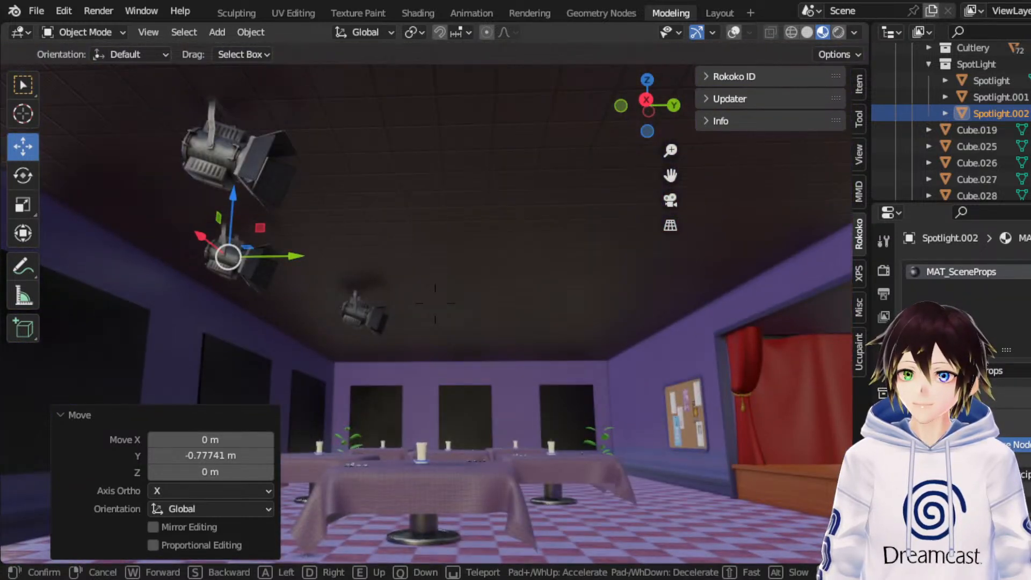
pyautogui.press('w')
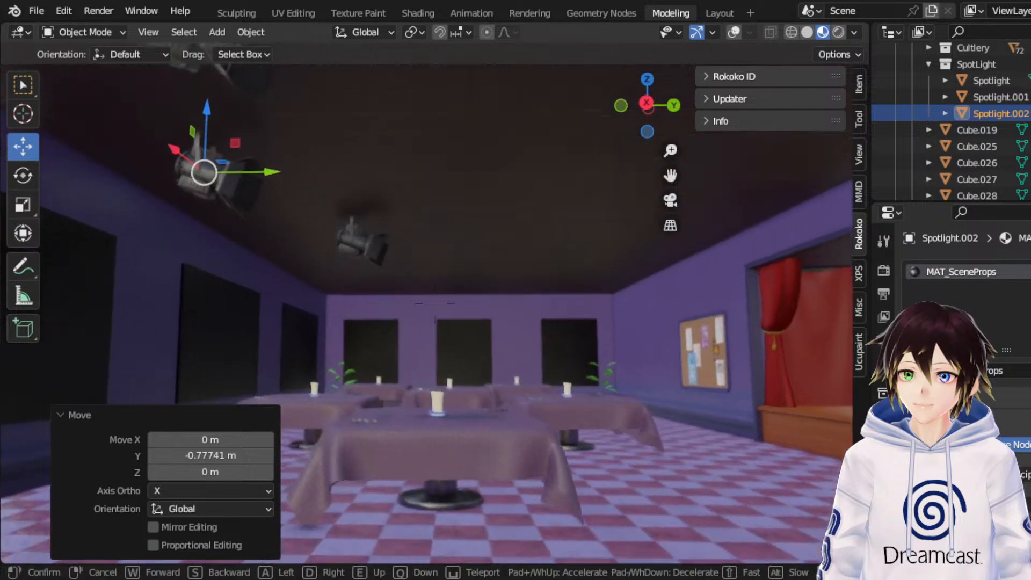
pyautogui.press('a')
pyautogui.press('w')
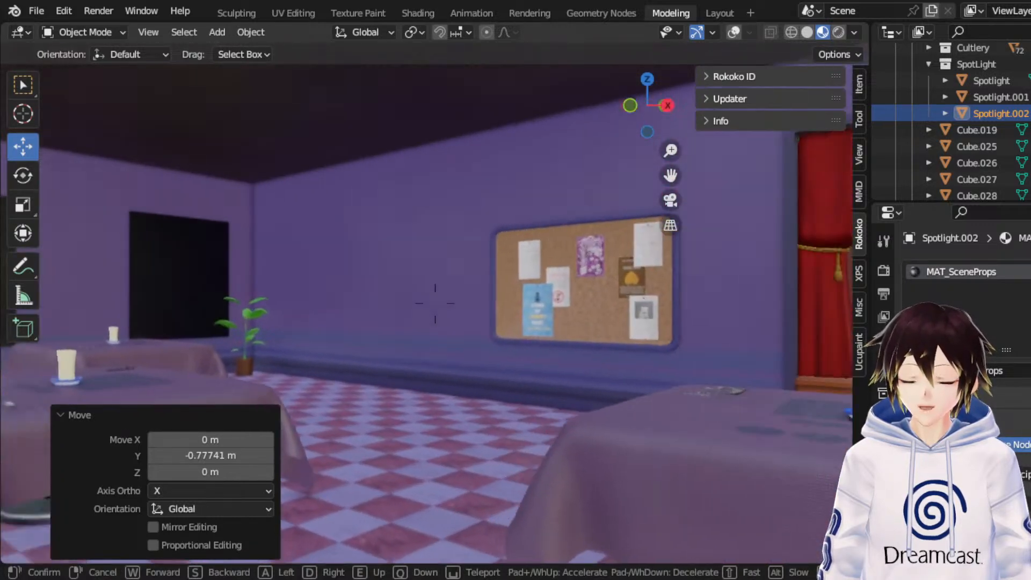
pyautogui.press('w')
pyautogui.click(463, 356)
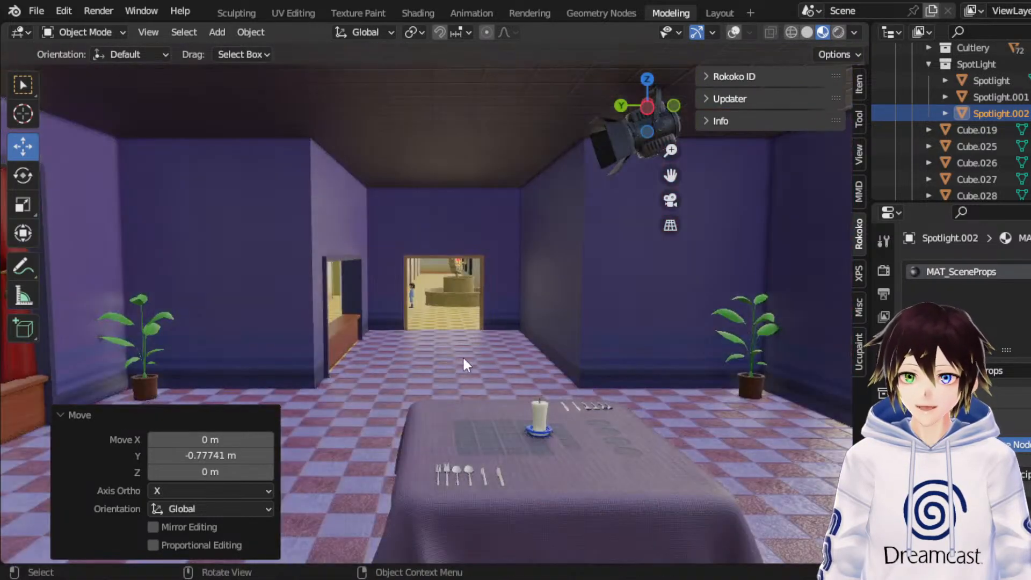
# Step: Collapse the SpotLight collection, make the Scenery collection active, and append the Stool object to the scene
pyautogui.scroll(1, 1002, 119)
pyautogui.click(936, 96)
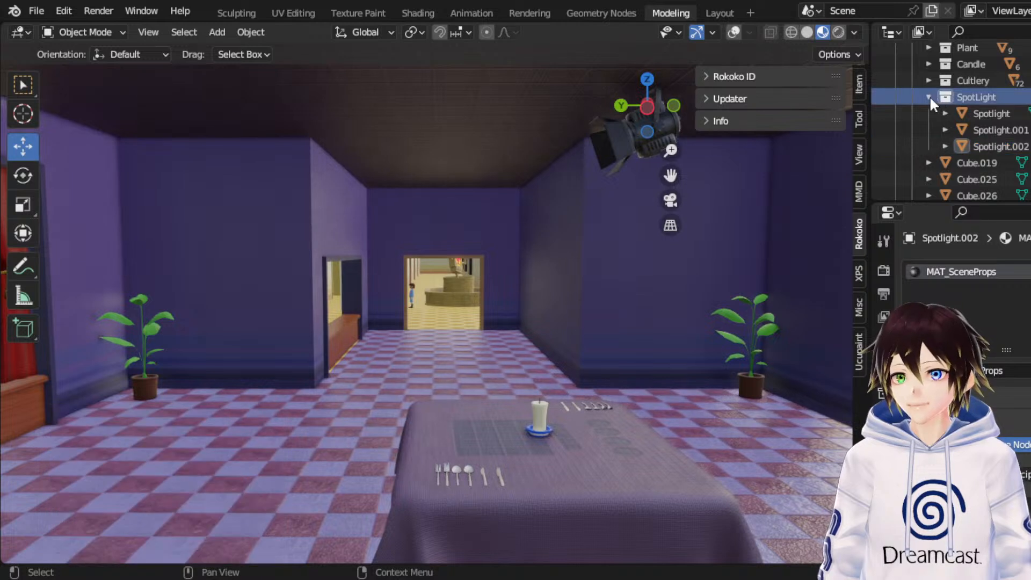
pyautogui.click(928, 97)
pyautogui.scroll(4, 955, 141)
pyautogui.click(950, 64)
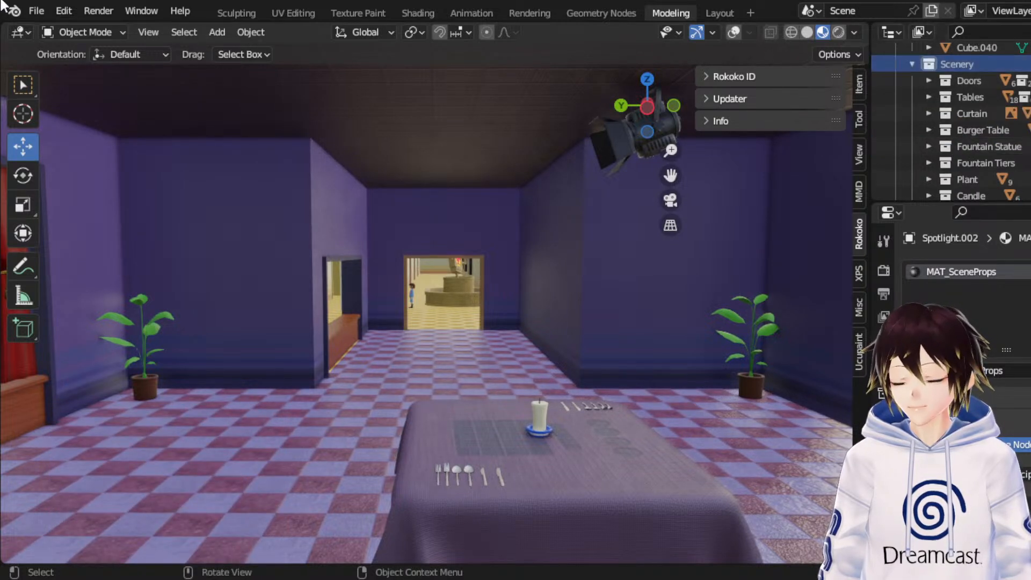
pyautogui.click(36, 10)
pyautogui.click(80, 193)
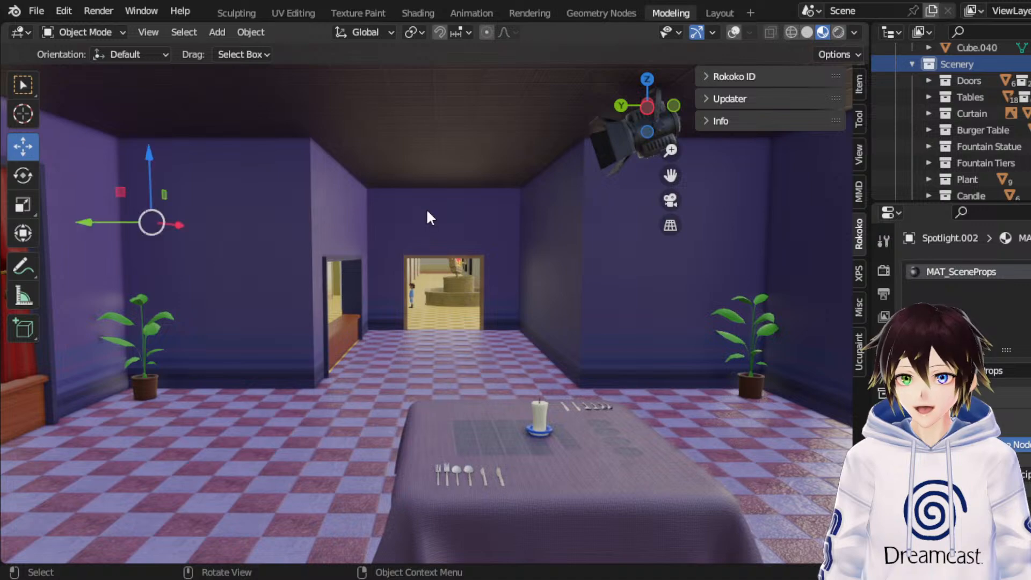
# Step: Show the overlays in wireframe shading and scale the stool by 0.418 in the front view
pyautogui.click(734, 33)
pyautogui.click(795, 33)
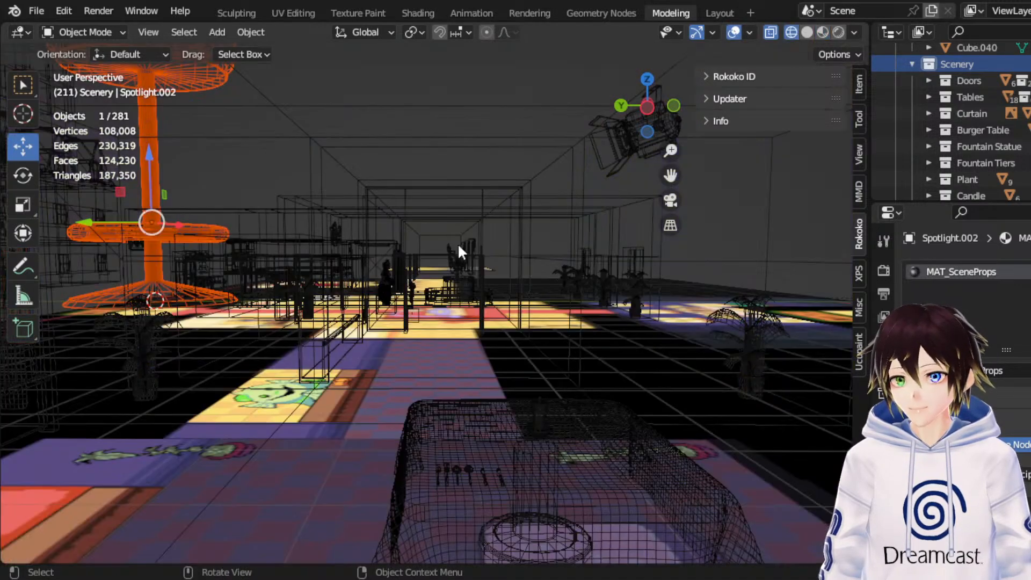
pyautogui.scroll(-3, 462, 247)
pyautogui.click(649, 80)
pyautogui.scroll(-6, 531, 167)
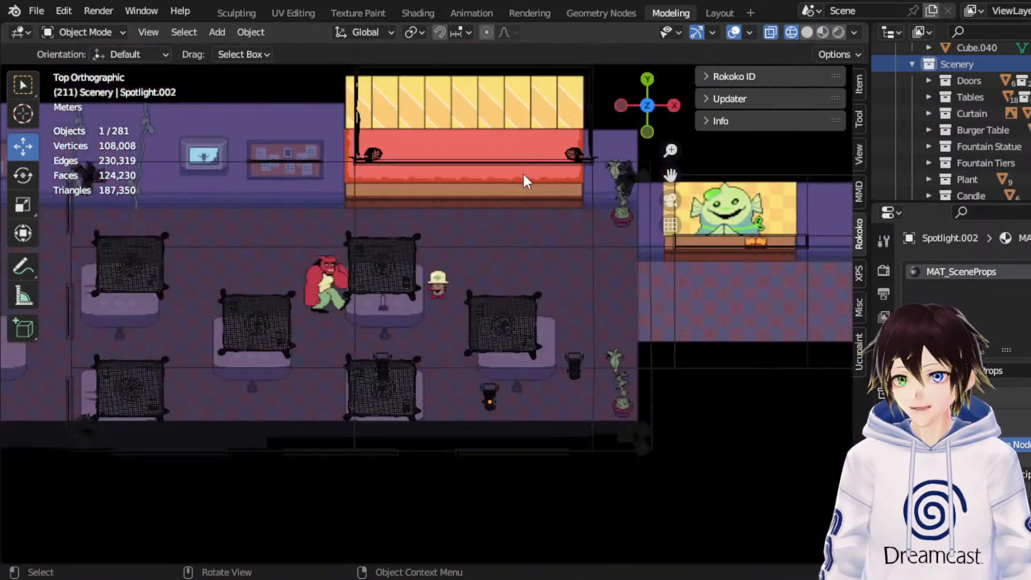
pyautogui.click(22, 207)
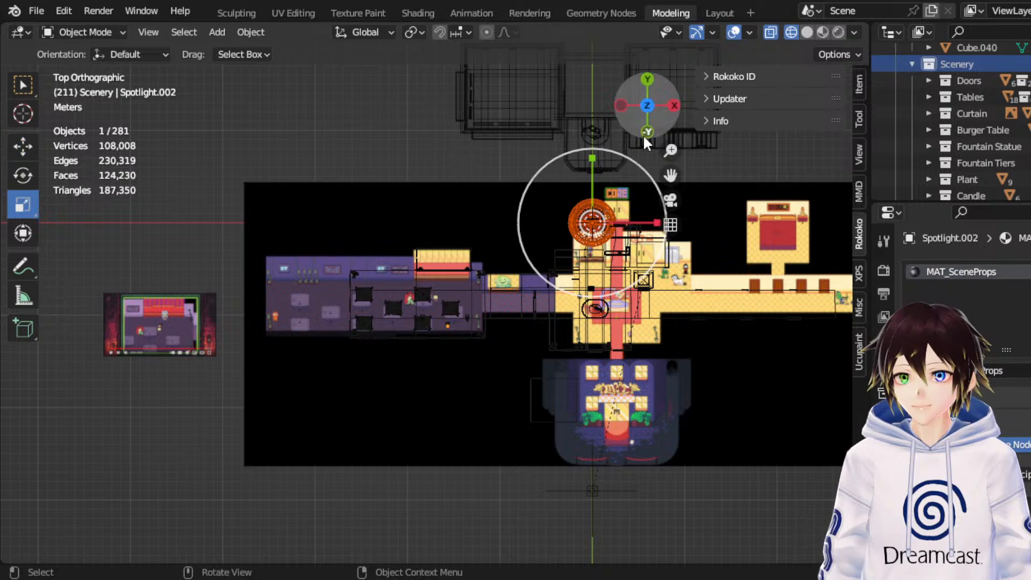
pyautogui.click(648, 131)
pyautogui.press('KP_Decimal')
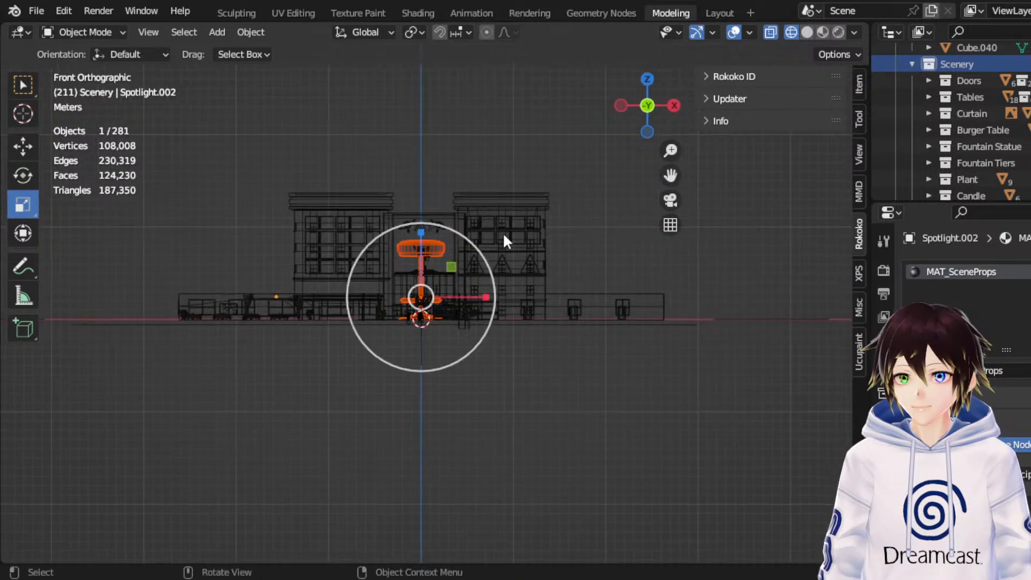
pyautogui.moveTo(450, 235); pyautogui.dragTo(417, 281)
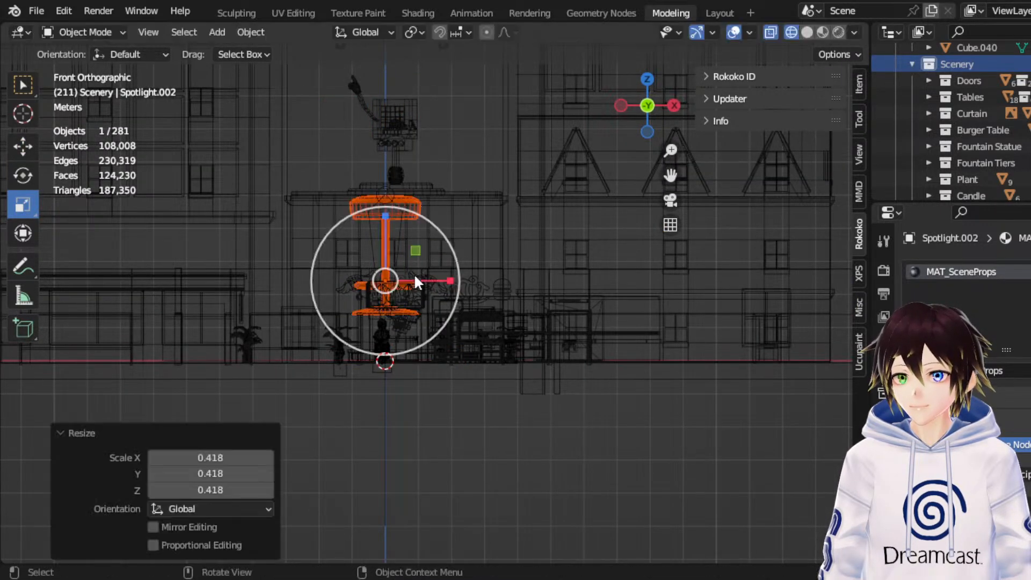
# Step: Lower the stool about 1.47 m along Z to bring its base to the floor
pyautogui.click(28, 154)
pyautogui.moveTo(388, 235); pyautogui.dragTo(368, 280)
pyautogui.scroll(4, 368, 281)
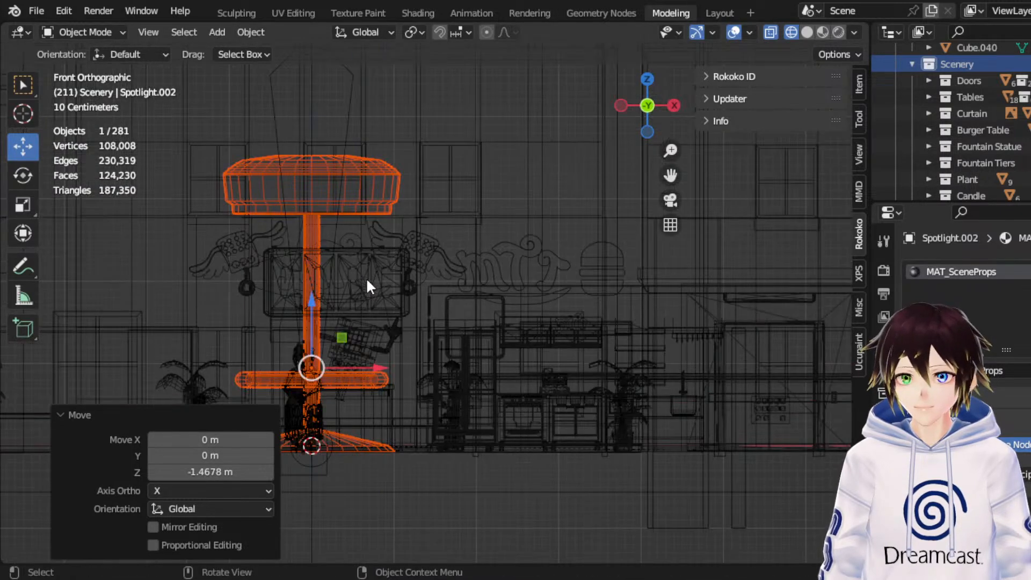
pyautogui.moveTo(671, 175); pyautogui.dragTo(805, 129)
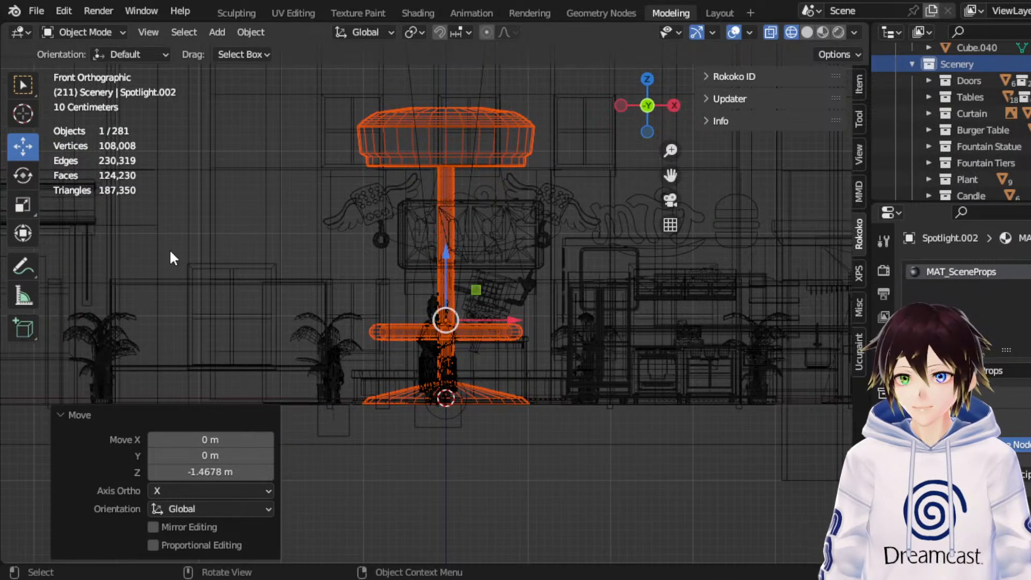
# Step: Shrink the stool repeatedly to suit the standing character, finishing with a scale factor of 0.814
pyautogui.click(25, 211)
pyautogui.moveTo(491, 255); pyautogui.dragTo(489, 396)
pyautogui.click(22, 151)
pyautogui.scroll(3, 445, 290)
pyautogui.click(22, 206)
pyautogui.click(22, 147)
pyautogui.click(23, 204)
pyautogui.click(16, 152)
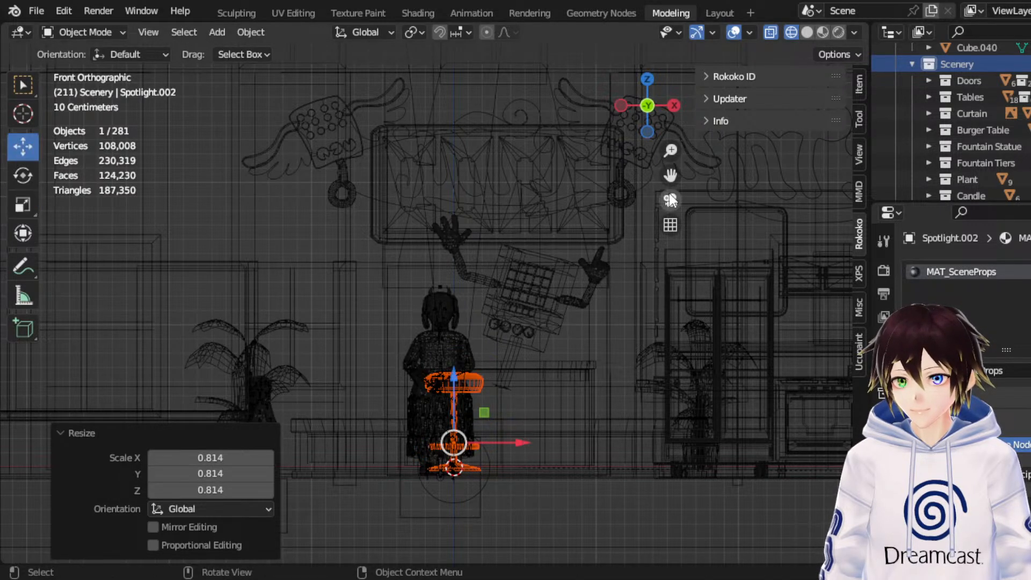
# Step: Lower the stool about 0.047 m in Z, fine-tune its scale beside the character, and lower it about 0.03 m more
pyautogui.moveTo(673, 181); pyautogui.dragTo(704, 102)
pyautogui.scroll(4, 503, 309)
pyautogui.scroll(1, 502, 309)
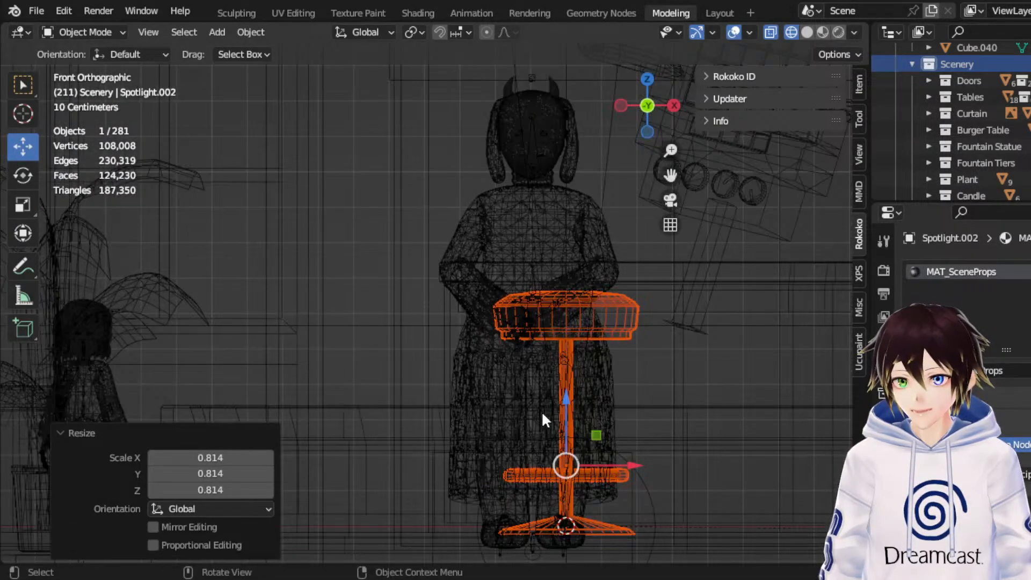
pyautogui.moveTo(576, 430); pyautogui.dragTo(584, 446)
pyautogui.click(22, 211)
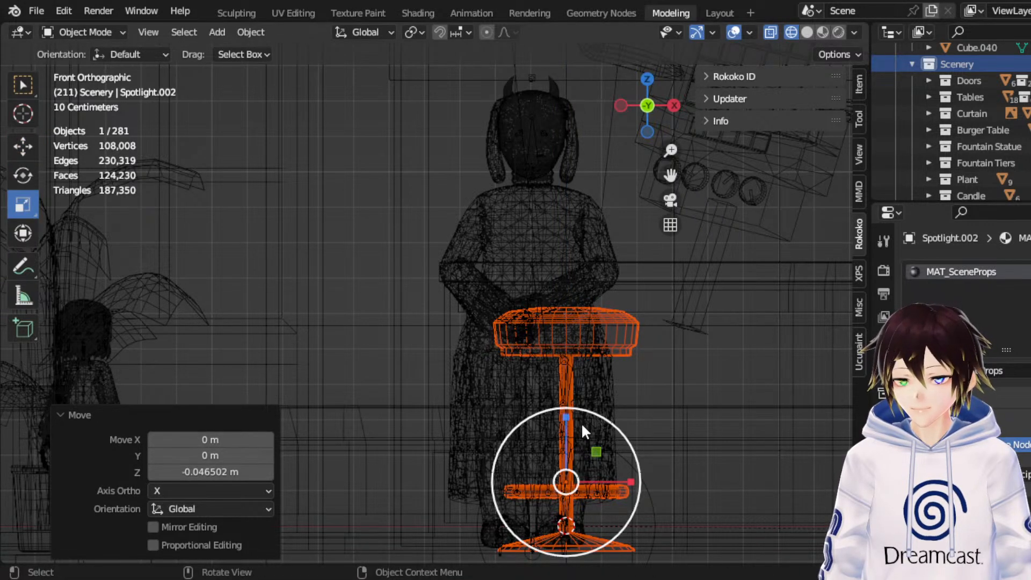
pyautogui.moveTo(608, 414); pyautogui.dragTo(529, 402)
pyautogui.scroll(-2, 588, 402)
pyautogui.click(19, 153)
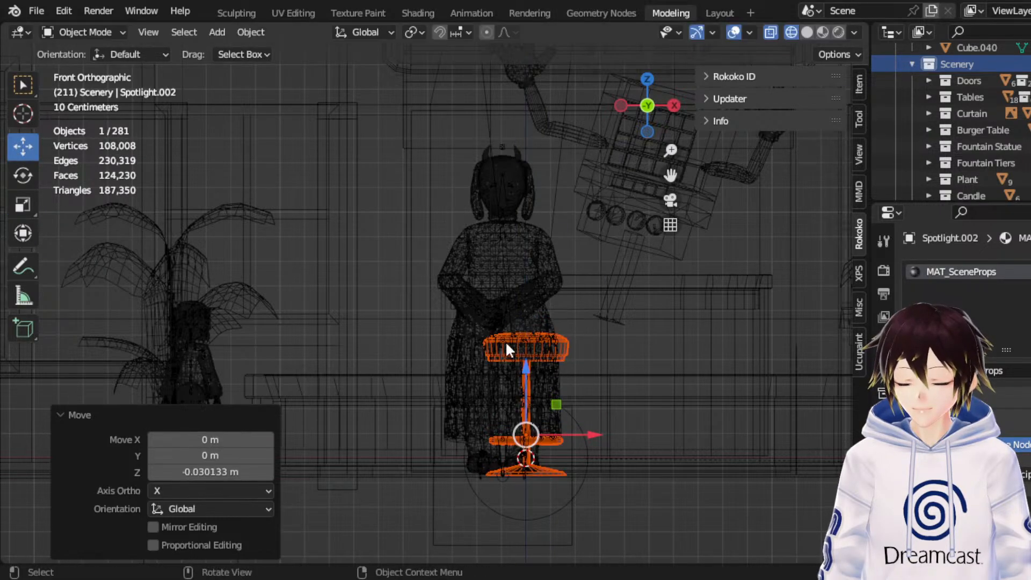
# Step: Move the stool about -11.18 m along Y to the open lobby floor in front of the fountain
pyautogui.moveTo(505, 341); pyautogui.dragTo(597, 365, button='middle')
pyautogui.scroll(-3, 594, 365)
pyautogui.scroll(-4, 482, 328)
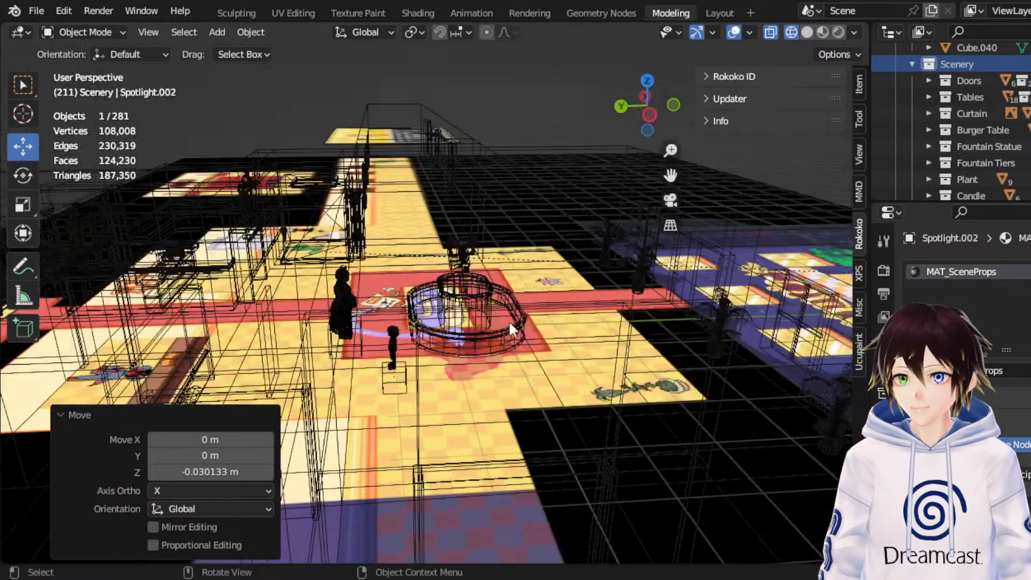
pyautogui.moveTo(508, 320); pyautogui.dragTo(342, 335, button='middle')
pyautogui.moveTo(127, 322); pyautogui.dragTo(441, 326)
pyautogui.scroll(4, 538, 344)
pyautogui.moveTo(575, 347); pyautogui.dragTo(501, 340, button='middle')
pyautogui.scroll(4, 535, 349)
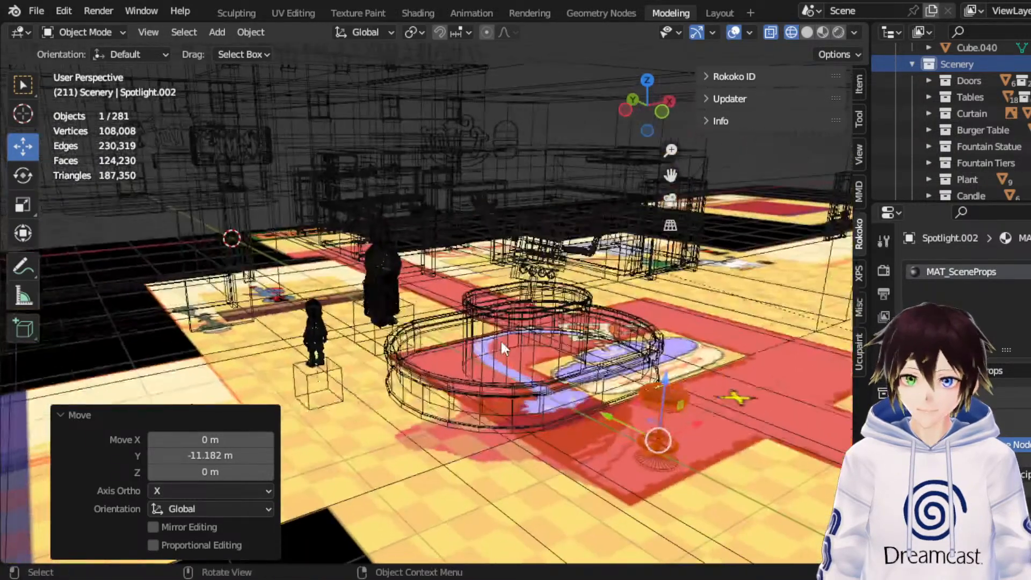
pyautogui.scroll(2, 501, 341)
pyautogui.moveTo(671, 177); pyautogui.dragTo(473, 107)
pyautogui.scroll(2, 622, 276)
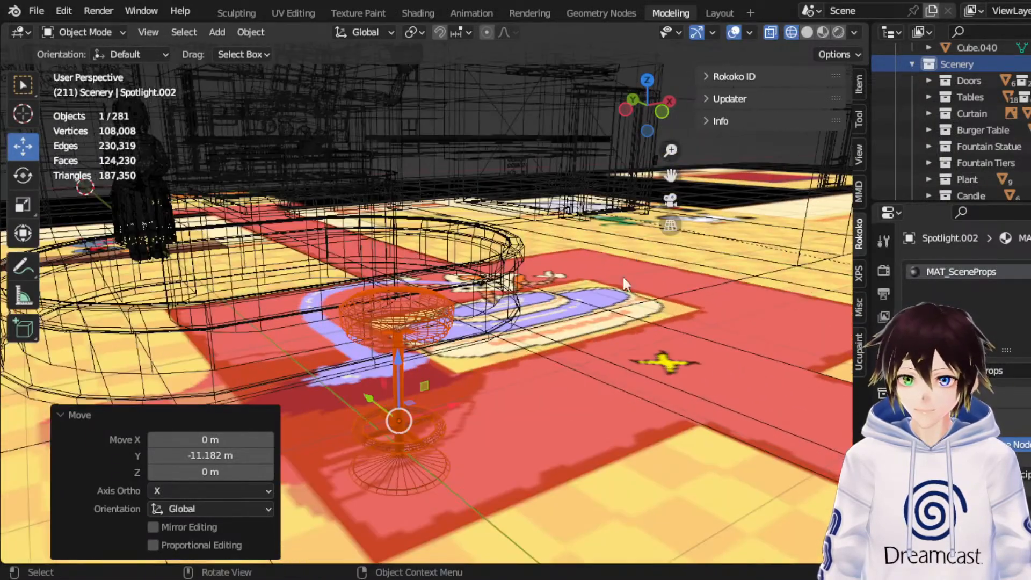
# Step: Examine the stool beside the fountain in Material Preview and in Solid shading without overlays
pyautogui.click(810, 34)
pyautogui.click(823, 33)
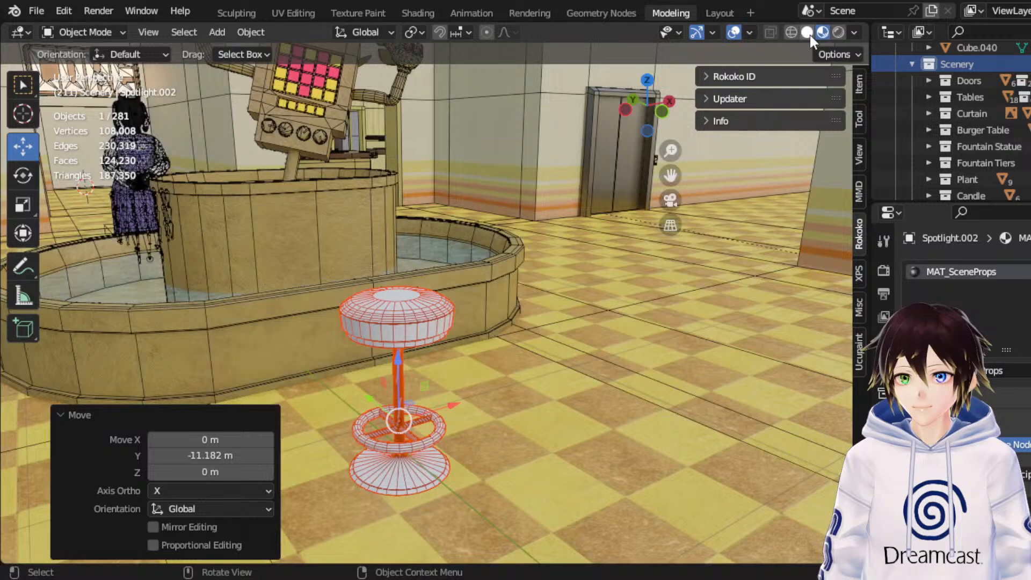
pyautogui.click(807, 34)
pyautogui.click(736, 34)
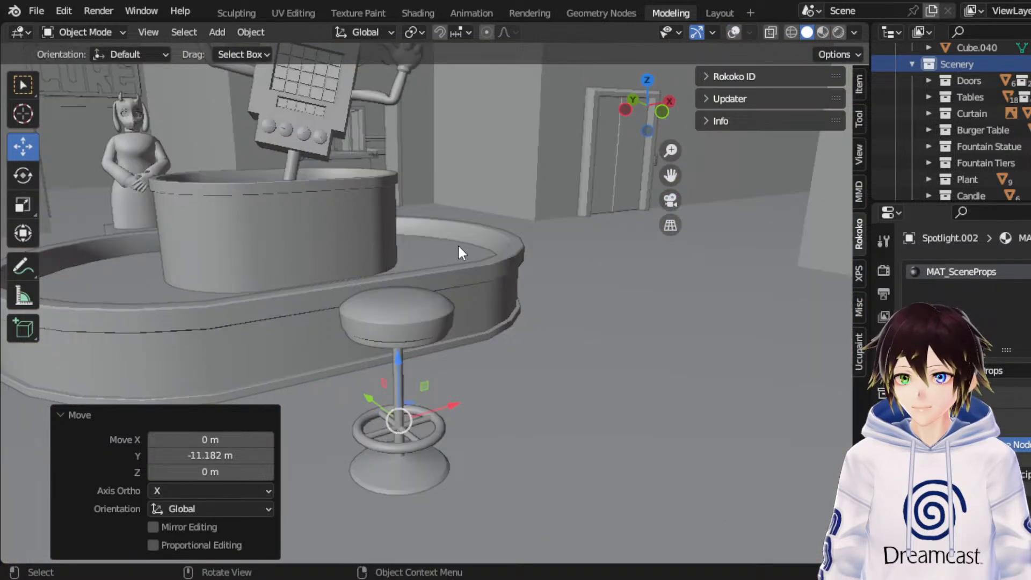
pyautogui.moveTo(458, 244)
pyautogui.mouseDown(button='middle')
pyautogui.moveTo(424, 233)
pyautogui.moveTo(486, 238)
pyautogui.mouseUp(button='middle')
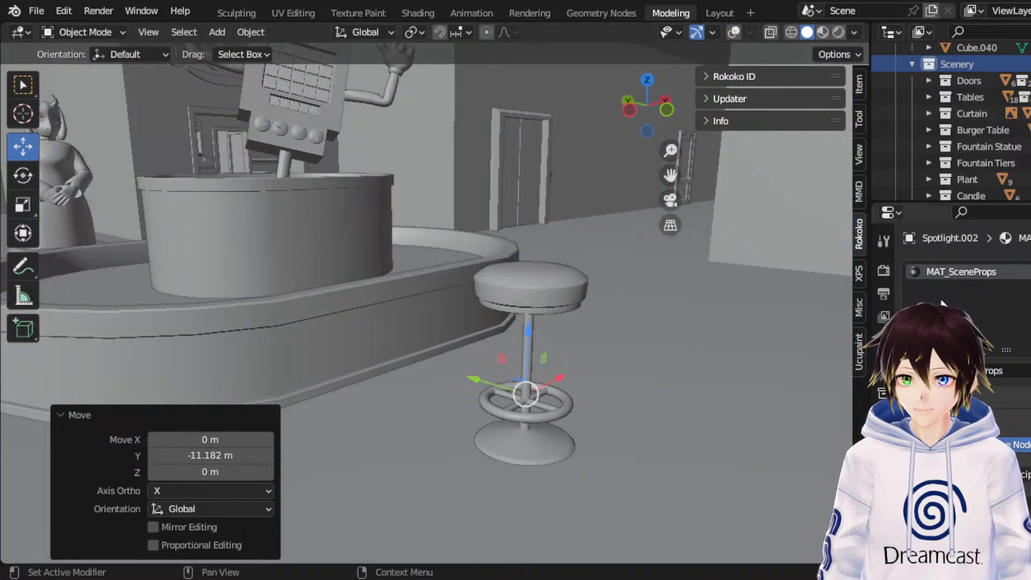
# Step: Show the overlays and replace the material of the active Spotlight.002 with Gold Metal Material
pyautogui.click(735, 33)
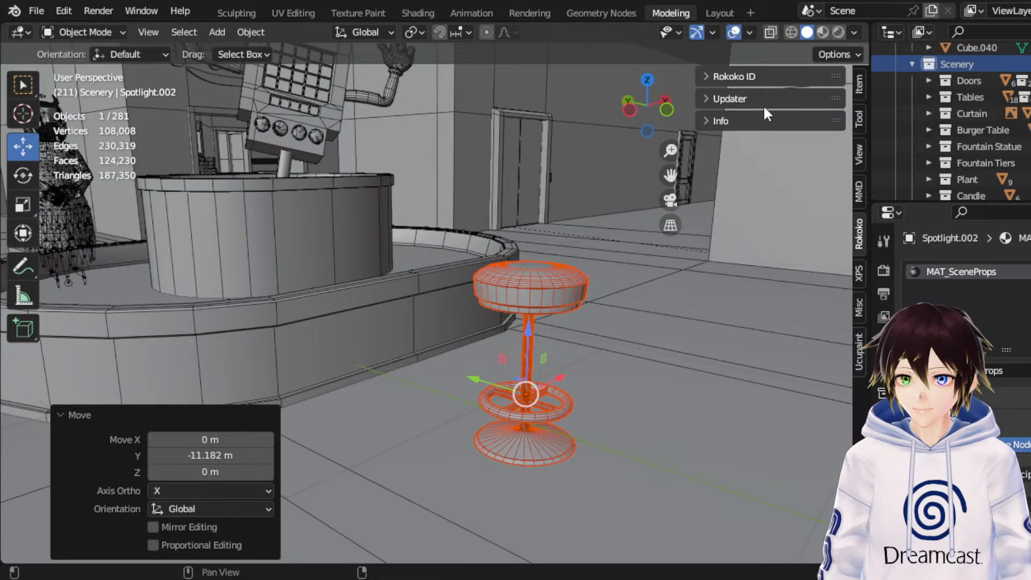
pyautogui.click(1030, 287)
pyautogui.click(915, 371)
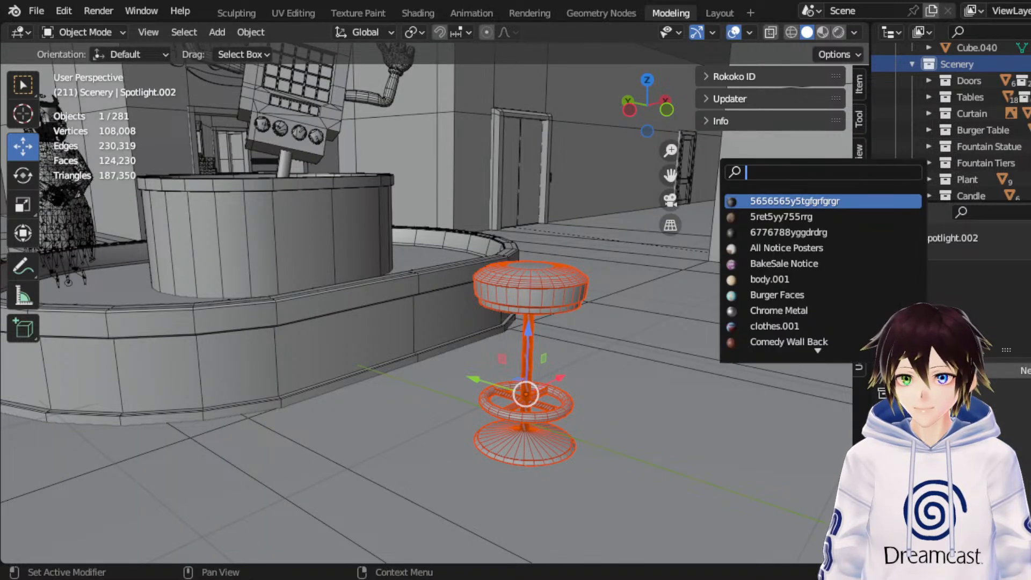
pyautogui.write('gold')
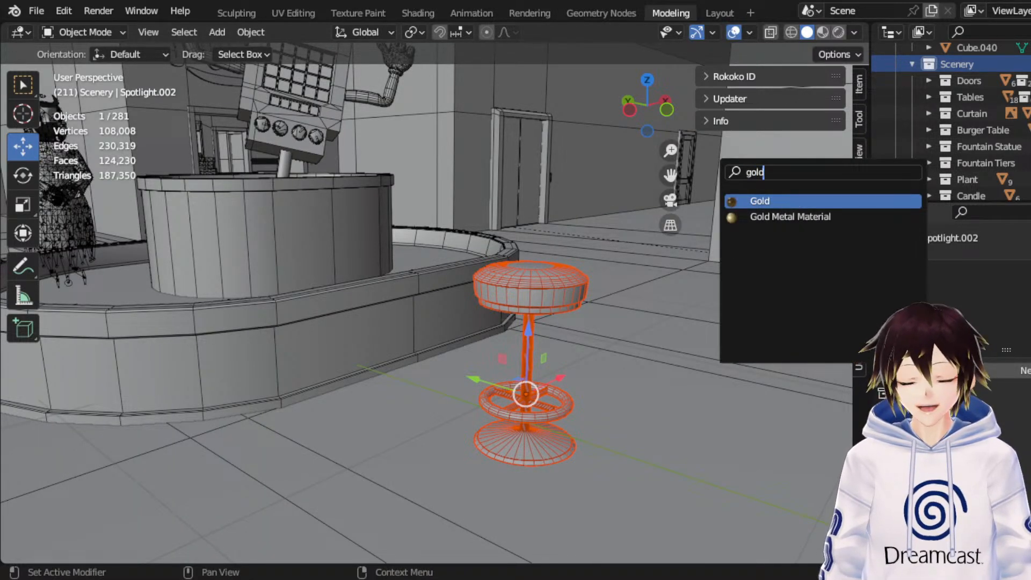
pyautogui.click(806, 216)
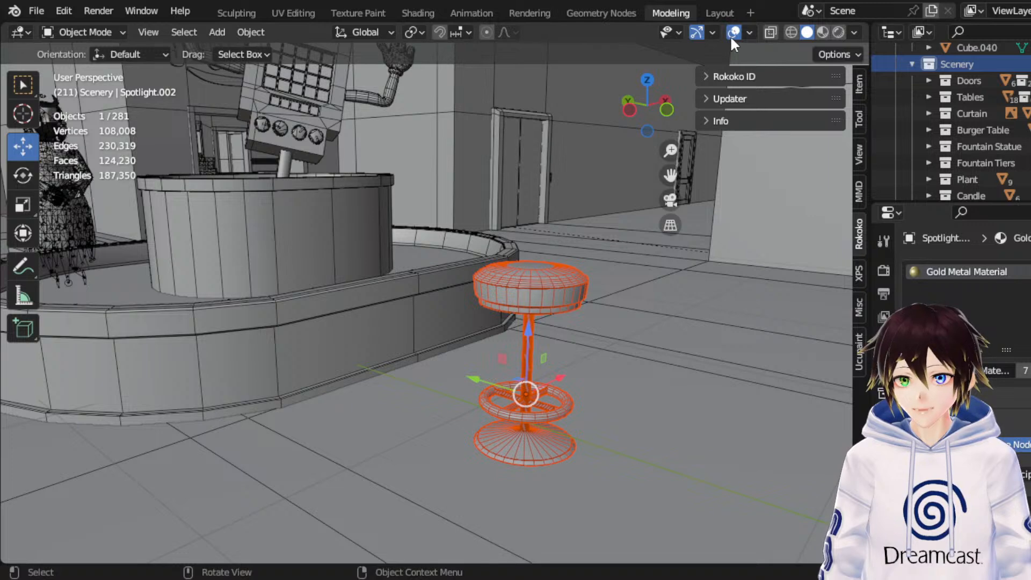
# Step: Switch the viewport to Material Preview, check the stool's surface without overlays, and select the stool with overlays shown
pyautogui.click(807, 32)
pyautogui.click(823, 32)
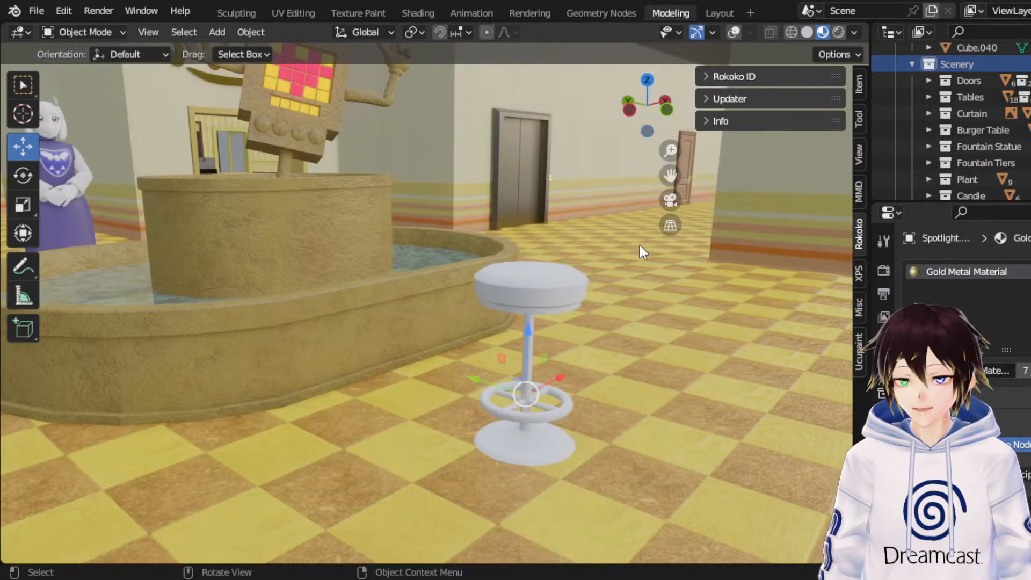
pyautogui.click(732, 32)
pyautogui.click(537, 294)
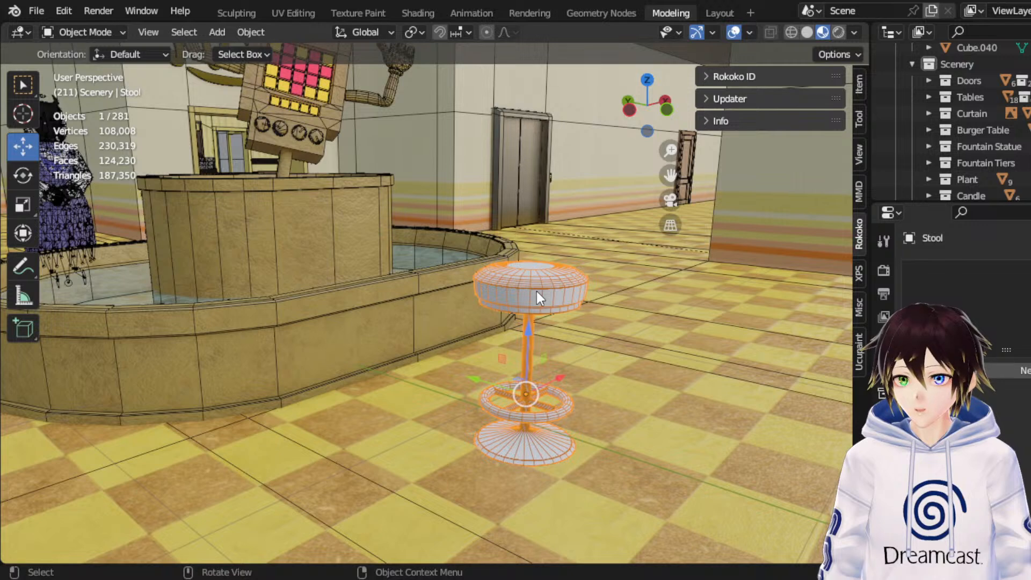
# Step: Undo the material change on Spotlight.002, redoing one step to keep the stool beside the fountain
pyautogui.hotkey('ctrl', 'z')
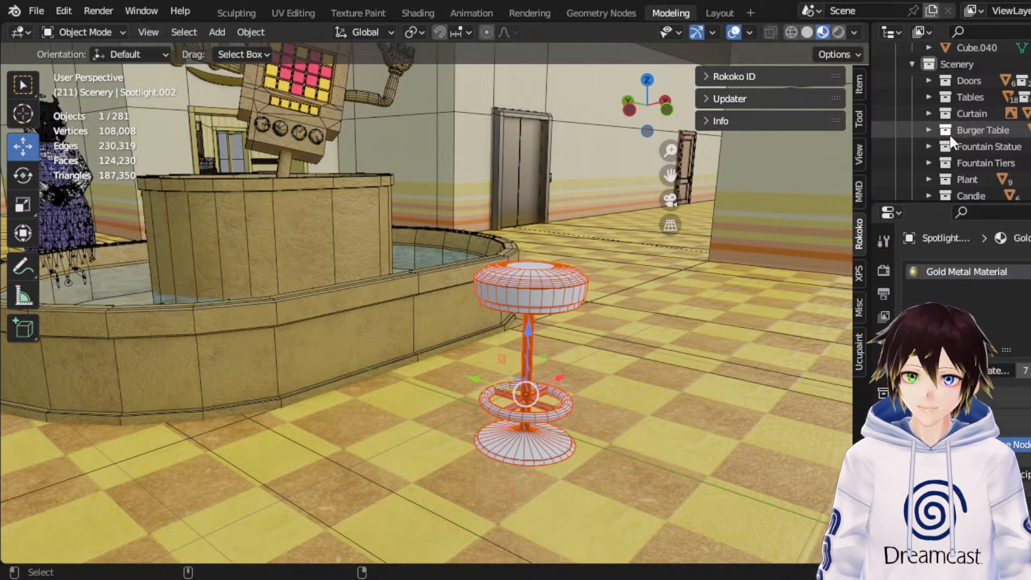
pyautogui.hotkey('ctrl', 'z')
pyautogui.hotkey('ctrl', 'z')
pyautogui.hotkey('ctrl', 'z')
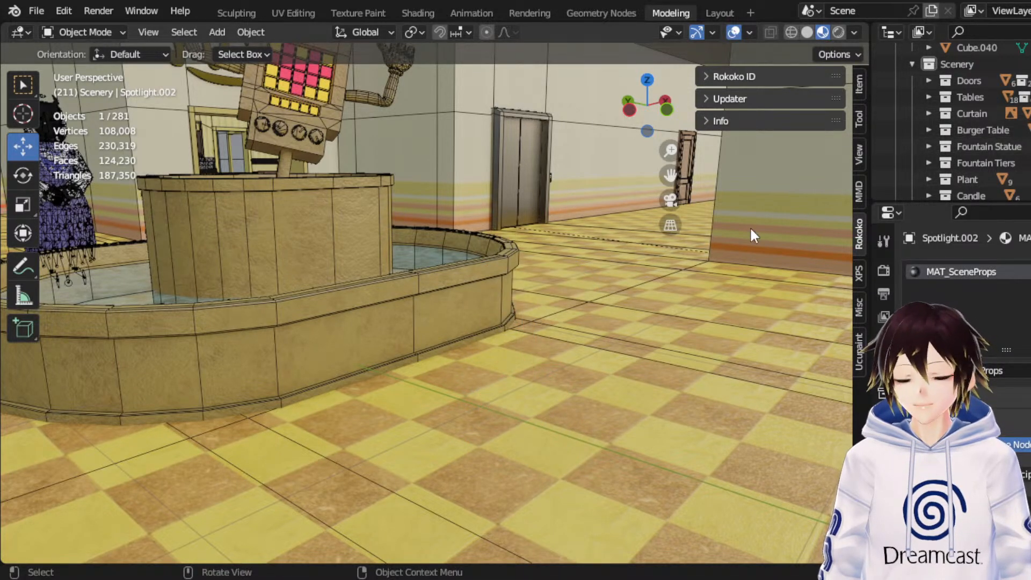
pyautogui.click(69, 11)
pyautogui.click(82, 37)
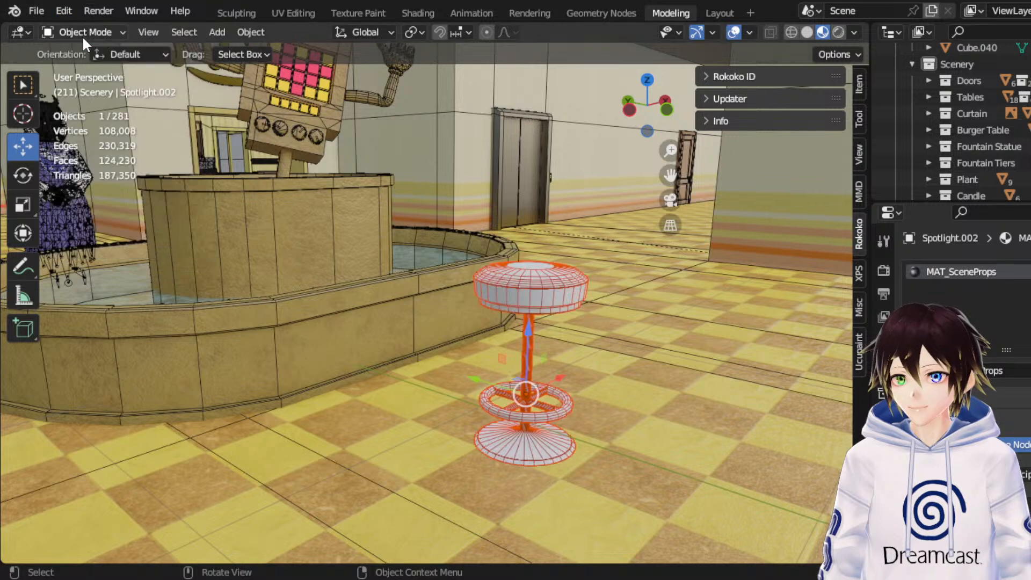
# Step: Select the stool beside the fountain and assign Gold Metal Material to it
pyautogui.click(523, 288)
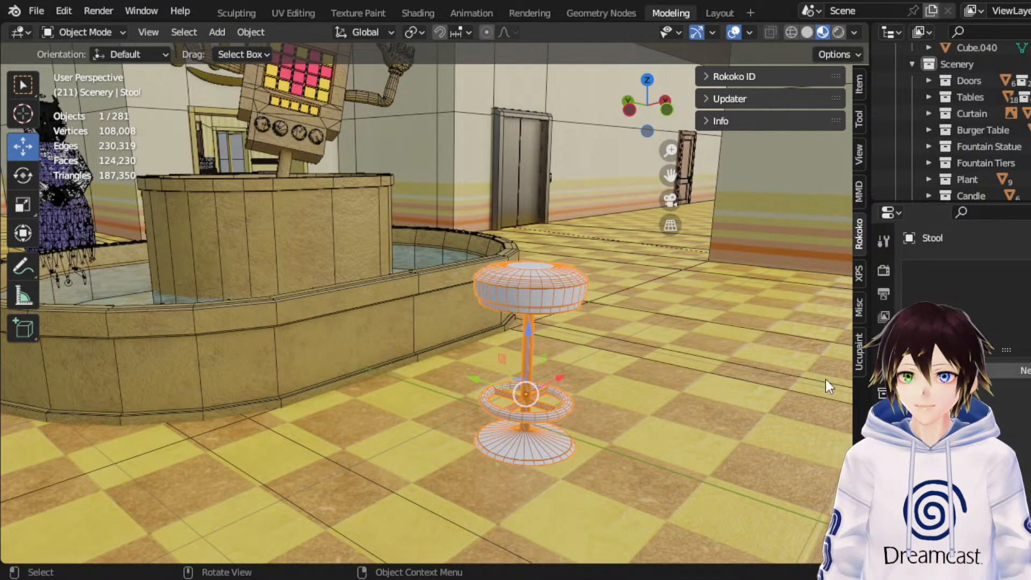
pyautogui.click(913, 370)
pyautogui.write('gold')
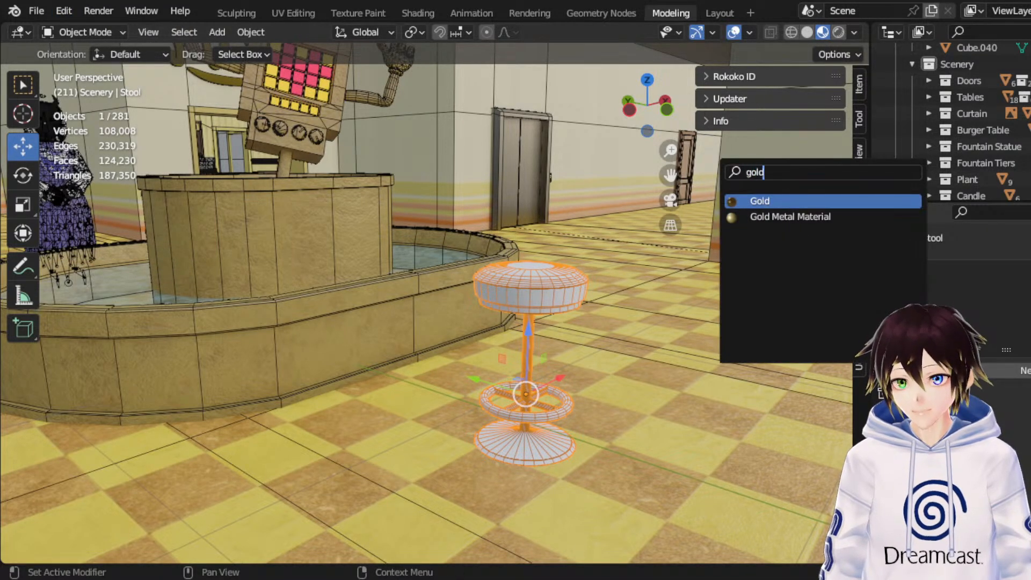
pyautogui.press('Down')
pyautogui.press('Return')
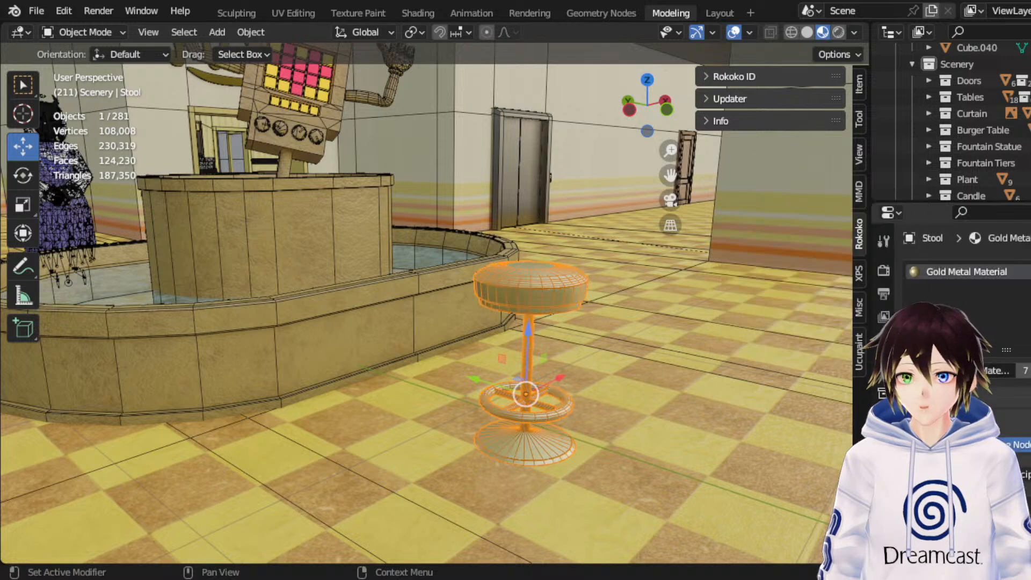
# Step: Inspect the gold stool with overlays hidden, restore the overlays, and bring its seat into close view
pyautogui.click(733, 33)
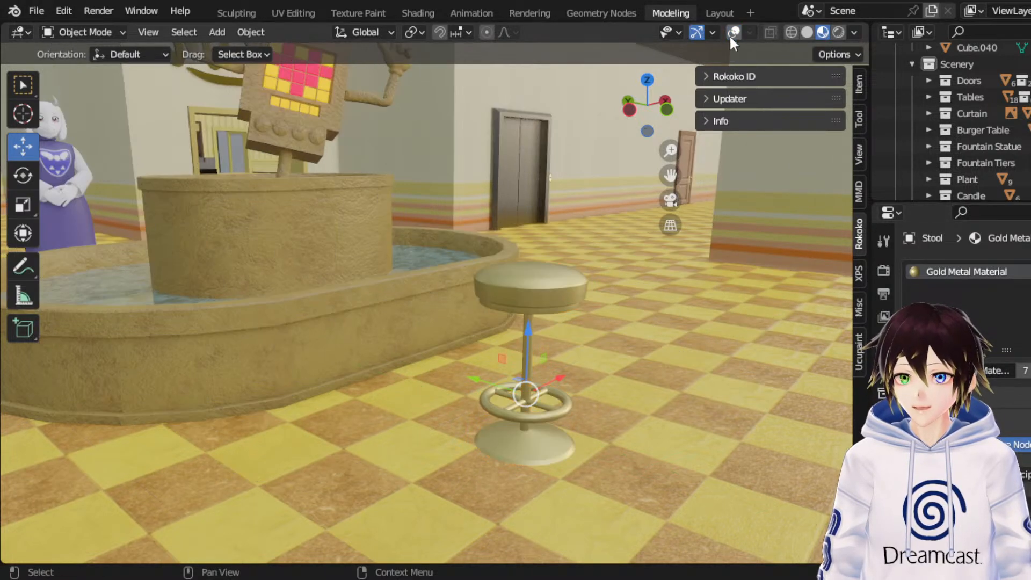
pyautogui.moveTo(529, 275); pyautogui.dragTo(512, 276, button='middle')
pyautogui.scroll(1, 512, 283)
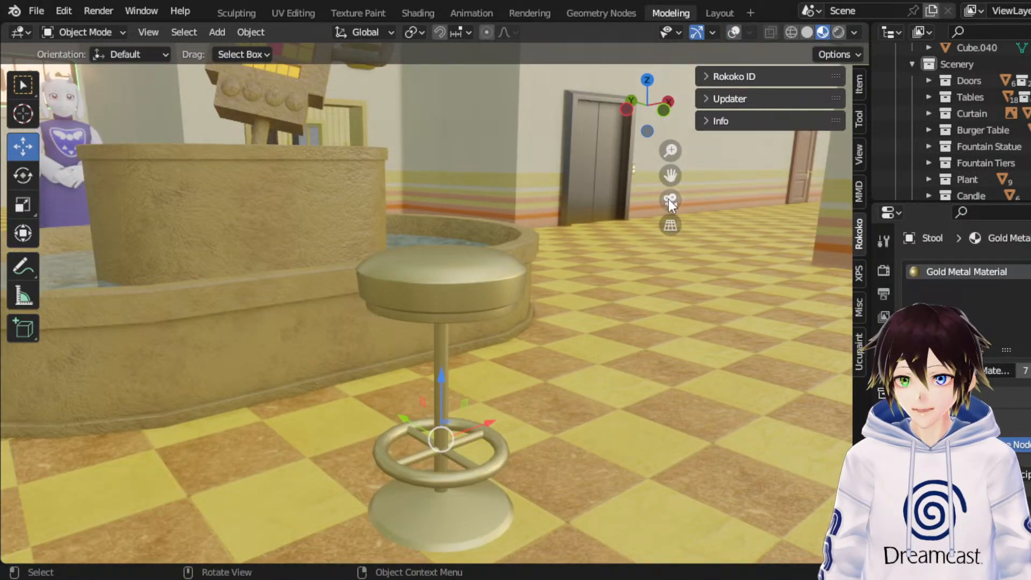
pyautogui.click(732, 33)
pyautogui.moveTo(537, 201); pyautogui.dragTo(570, 221, button='middle')
pyautogui.keyDown('shift'); pyautogui.moveTo(129, 210); pyautogui.dragTo(382, 191, button='middle'); pyautogui.keyUp('shift')
pyautogui.moveTo(671, 175); pyautogui.dragTo(511, 121)
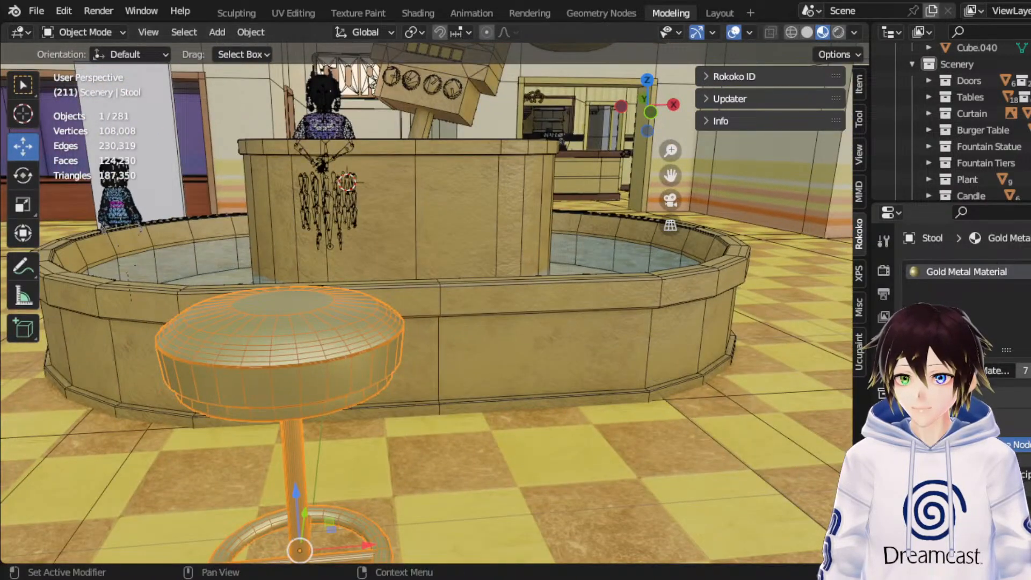
# Step: Add a second, empty material slot to the stool and search the existing materials for "cloth"
pyautogui.click(1029, 272)
pyautogui.click(914, 288)
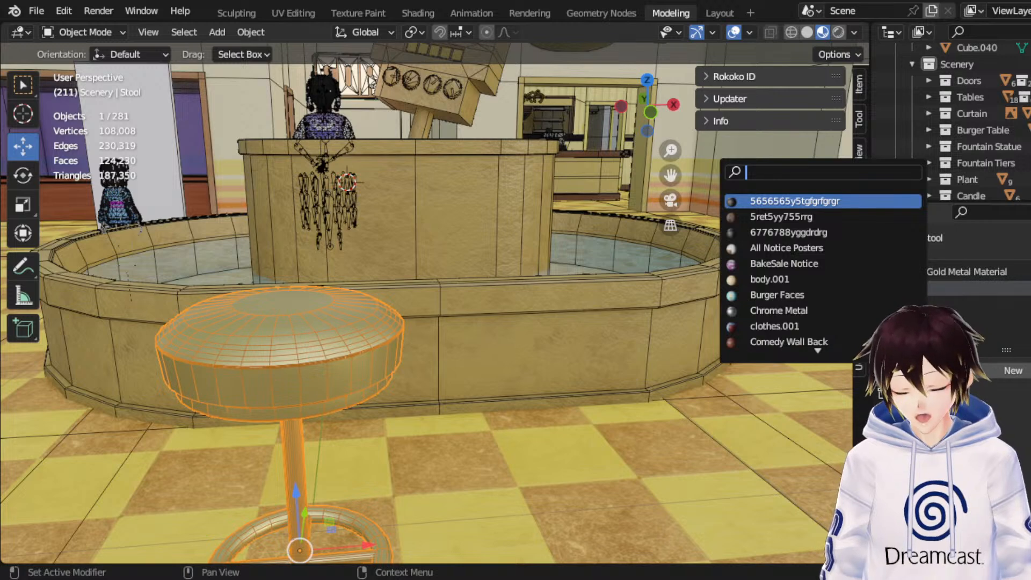
pyautogui.write('cloth')
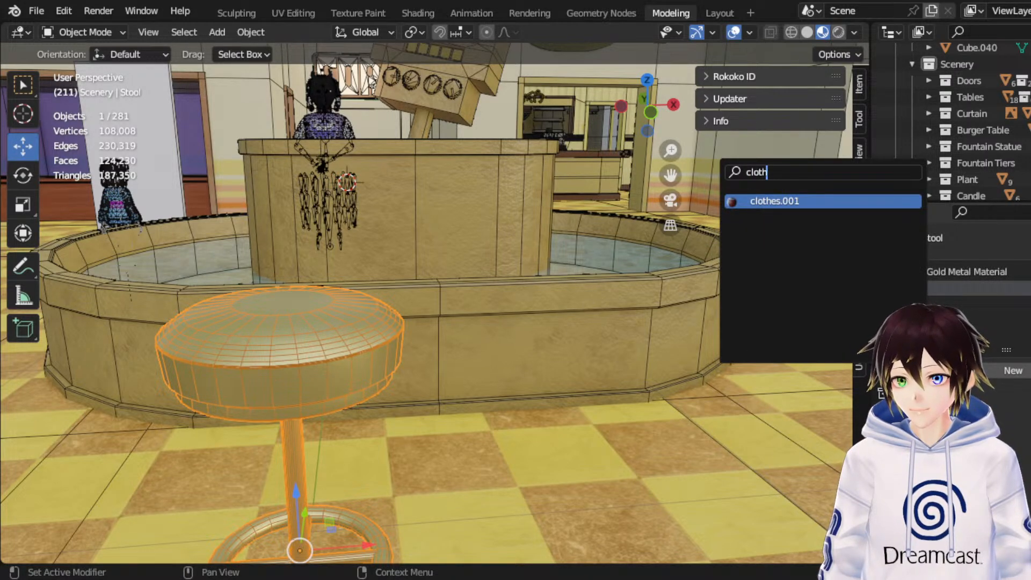
pyautogui.press('BackSpace')
pyautogui.press('BackSpace')
pyautogui.press('BackSpace')
pyautogui.press('BackSpace')
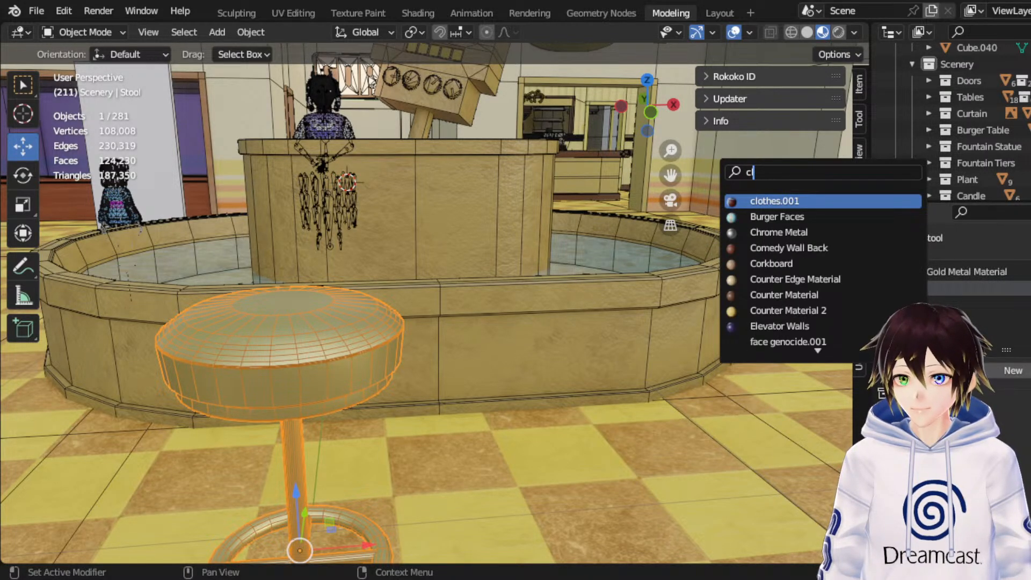
pyautogui.press('BackSpace')
# Step: Search the existing materials for a table material and close the list with the new slot left empty
pyautogui.write('tabl')
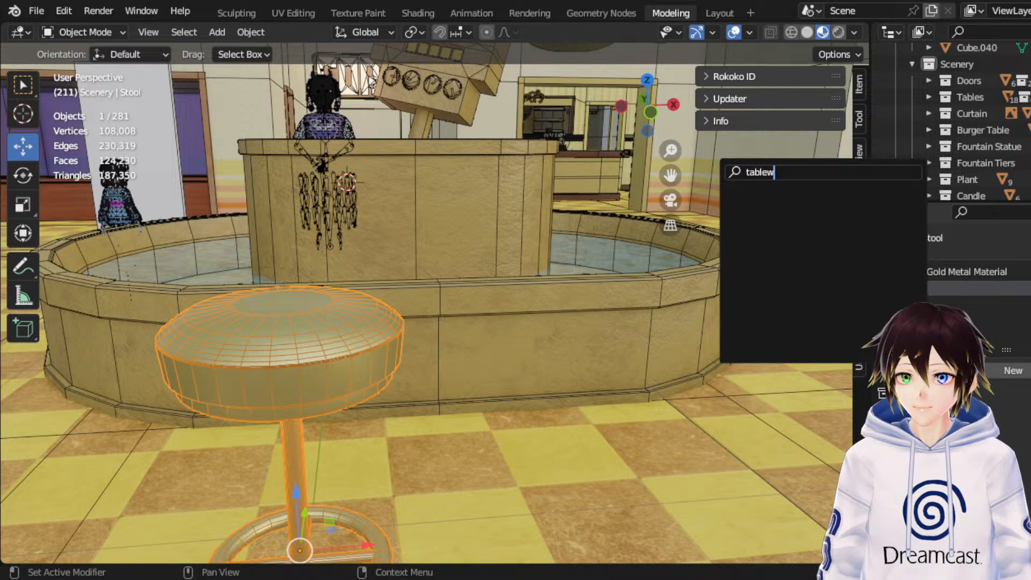
pyautogui.press('BackSpace')
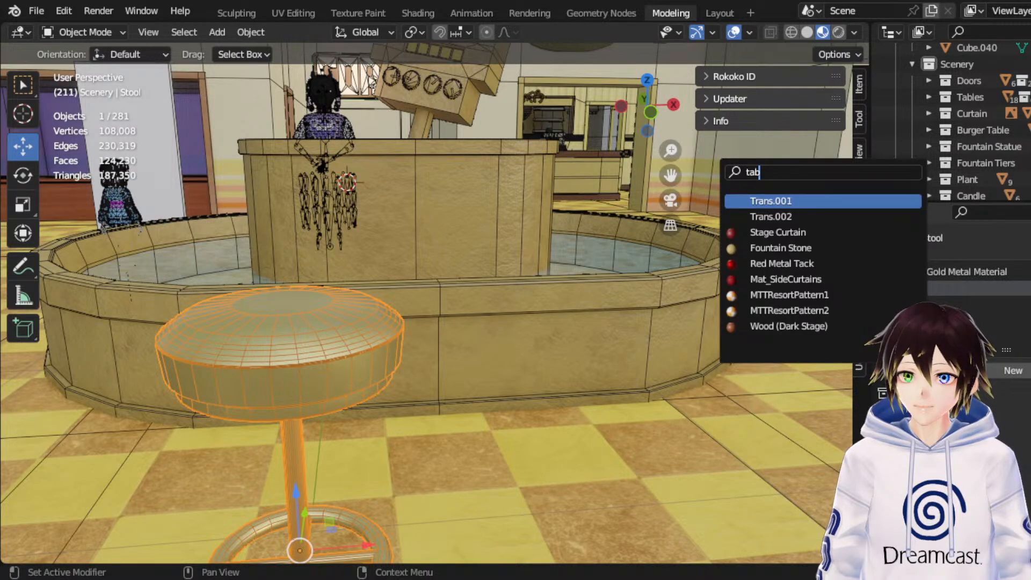
pyautogui.press('BackSpace')
pyautogui.press('BackSpace')
pyautogui.press('BackSpace')
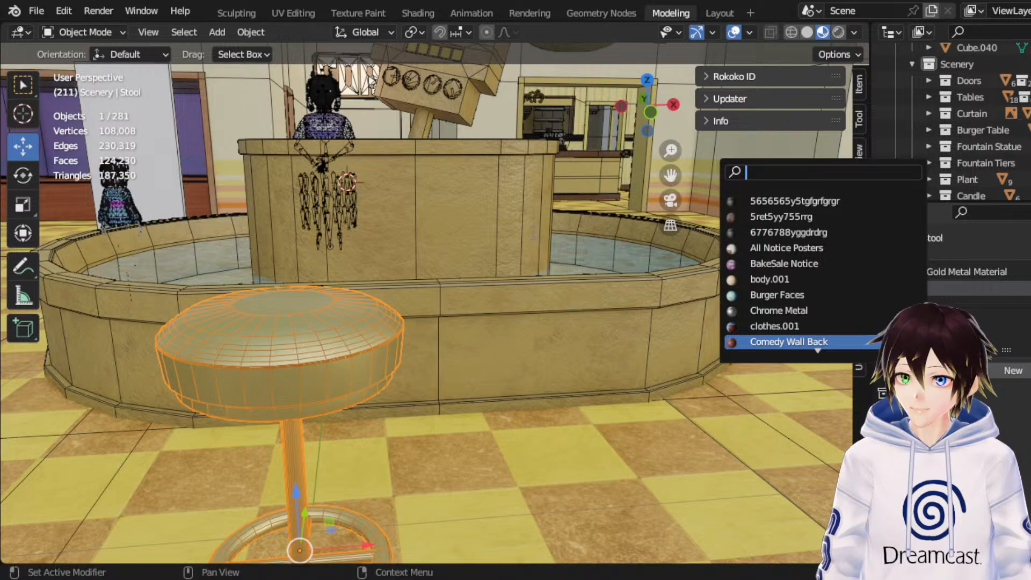
pyautogui.press('Escape')
# Step: Rename the material on Table Cloth.002 to Table Cloth and reselect the stool beside the fountain
pyautogui.moveTo(530, 230); pyautogui.dragTo(191, 149, button='middle')
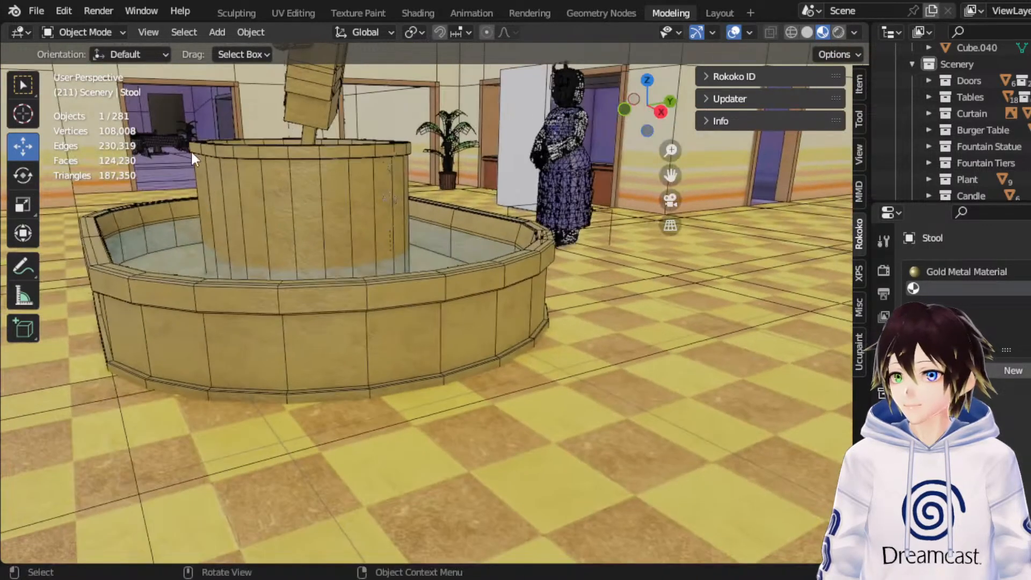
pyautogui.click(170, 137)
pyautogui.press('KP_Decimal')
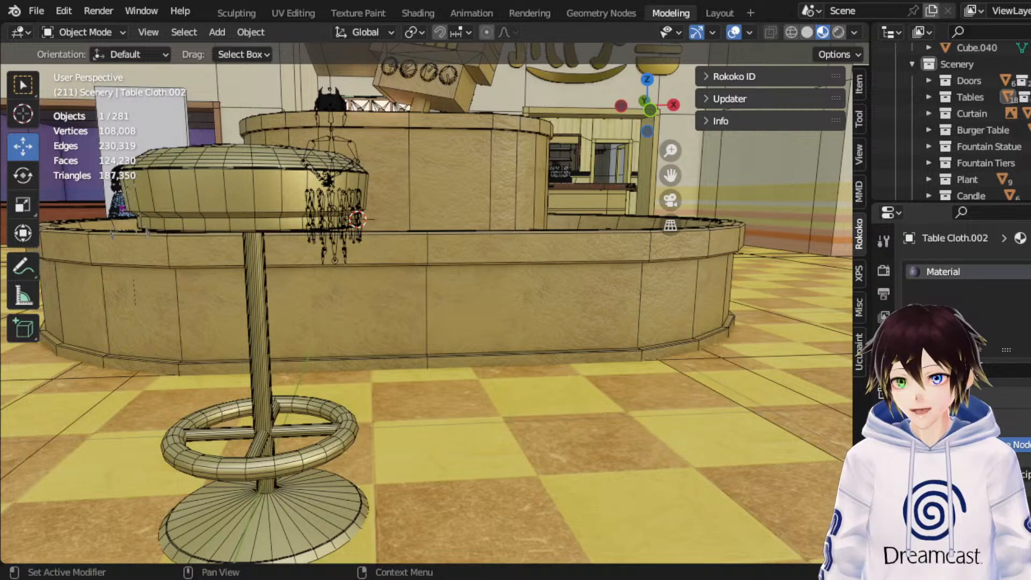
pyautogui.click(313, 189)
pyautogui.moveTo(307, 152); pyautogui.dragTo(340, 168, button='middle')
pyautogui.click(692, 339)
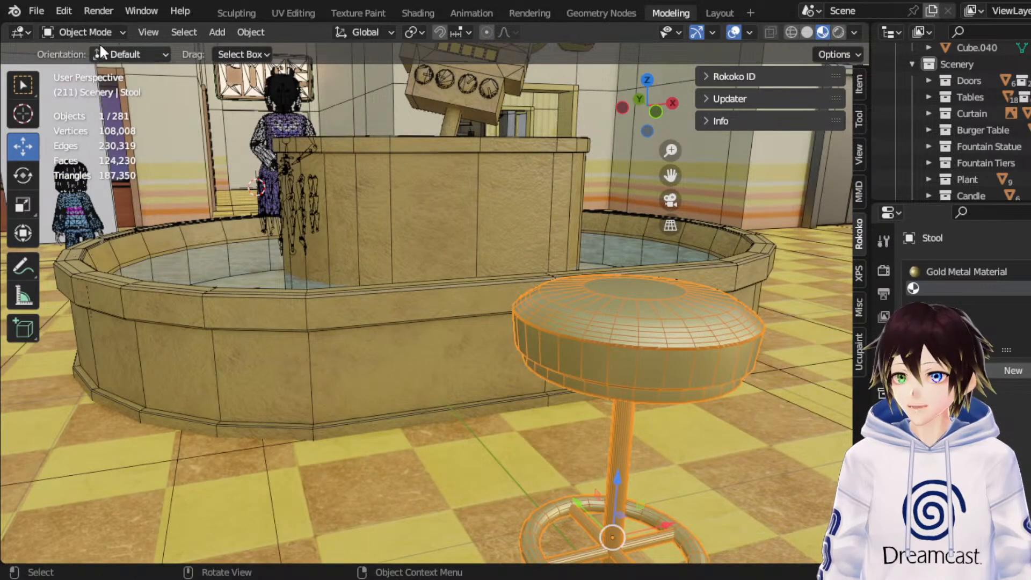
# Step: Enter Edit Mode on the stool, switch to face selection, and select the round face at the centre of the seat top
pyautogui.click(86, 32)
pyautogui.click(92, 66)
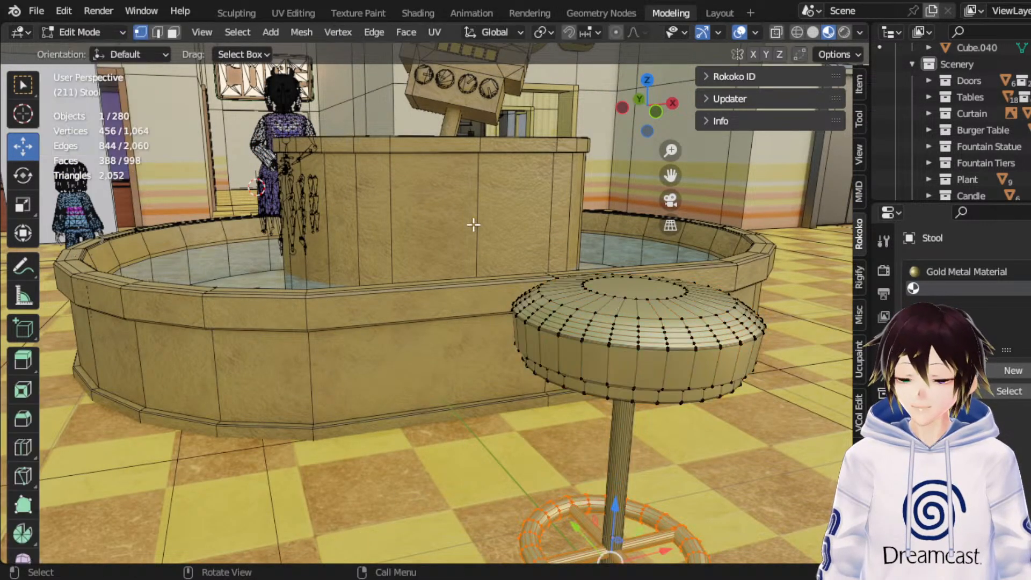
pyautogui.click(173, 32)
pyautogui.click(634, 288)
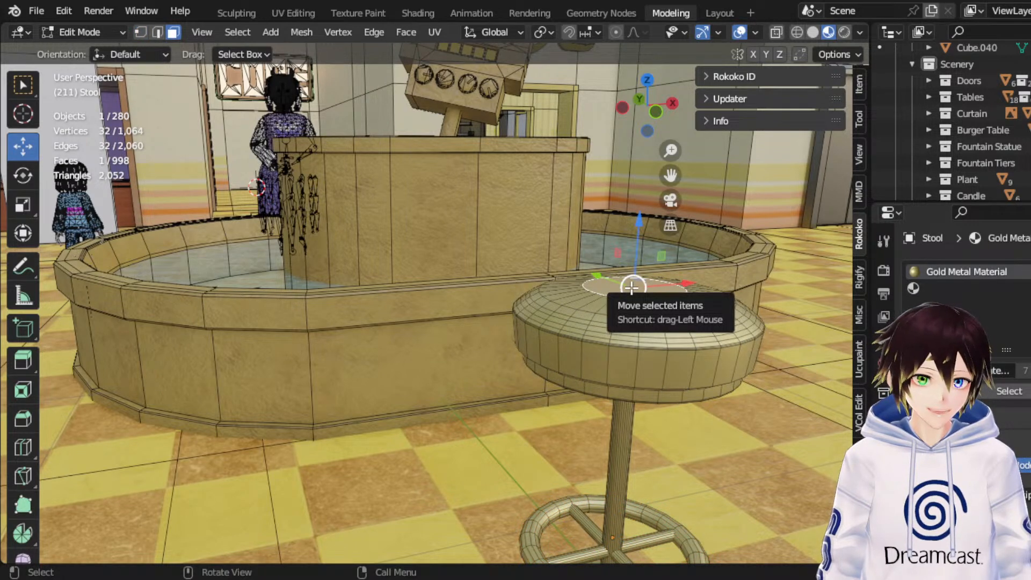
pyautogui.press('ctrl')
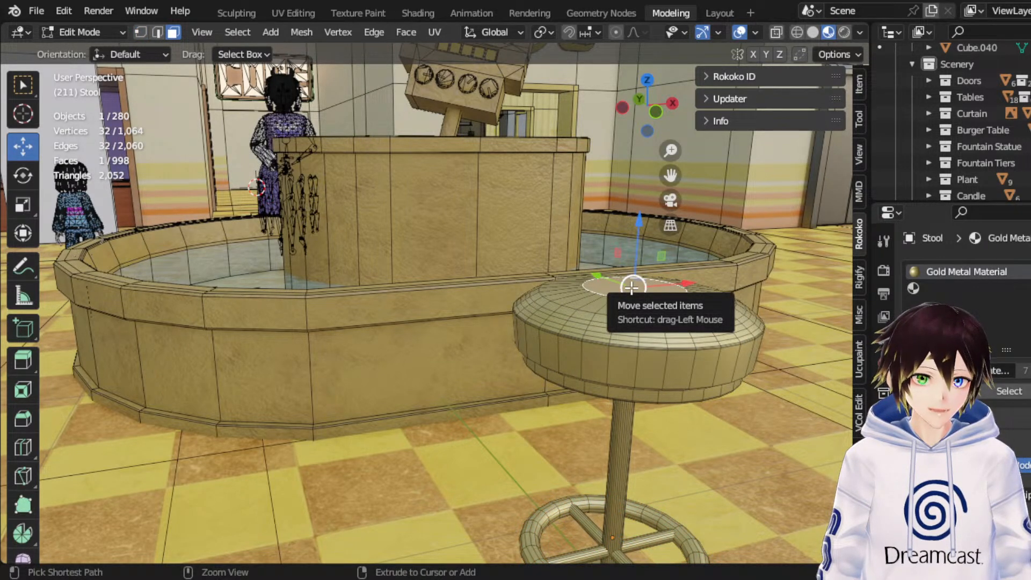
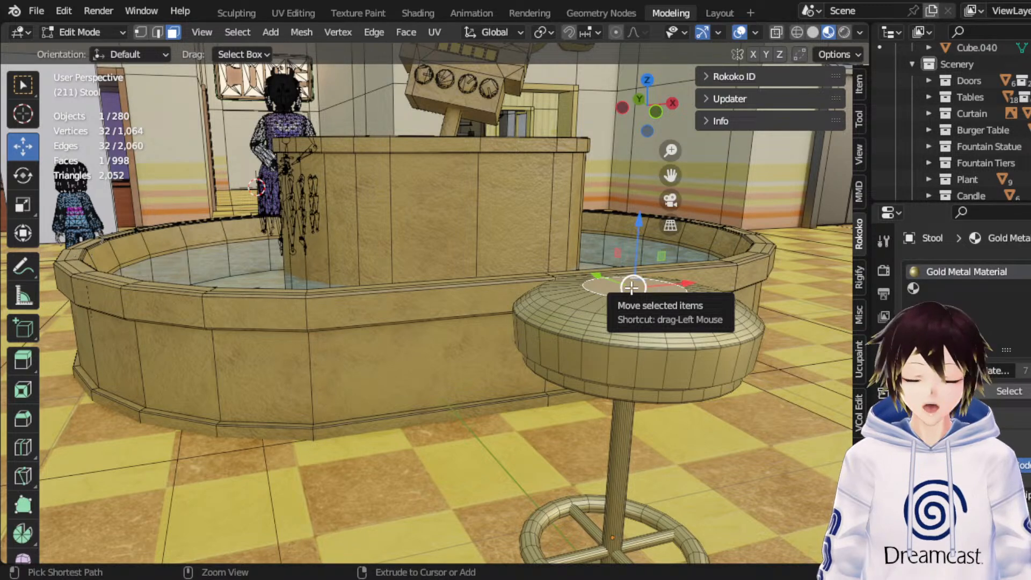
# Step: Grow the face selection nine times outward from the centre face across the seat's domed top
pyautogui.press('ctrl+KP_Add')
pyautogui.press('ctrl+KP_Add')
pyautogui.press('ctrl+KP_Add')
pyautogui.press('ctrl+KP_Add')
pyautogui.press('ctrl+KP_Add')
pyautogui.press('ctrl+KP_Add')
pyautogui.press('ctrl+KP_Add')
pyautogui.press('ctrl+KP_Add')
pyautogui.press('ctrl+KP_Add')
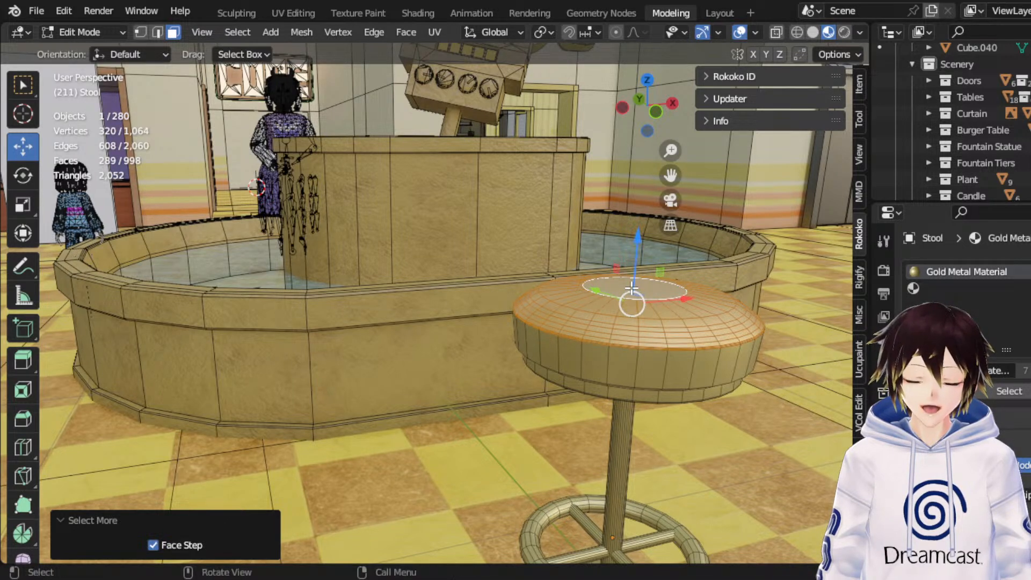
# Step: Extend the face selection down the seat's side to the cushion's lower edge, leaving out the metal rim beneath
pyautogui.moveTo(669, 175); pyautogui.dragTo(574, 159)
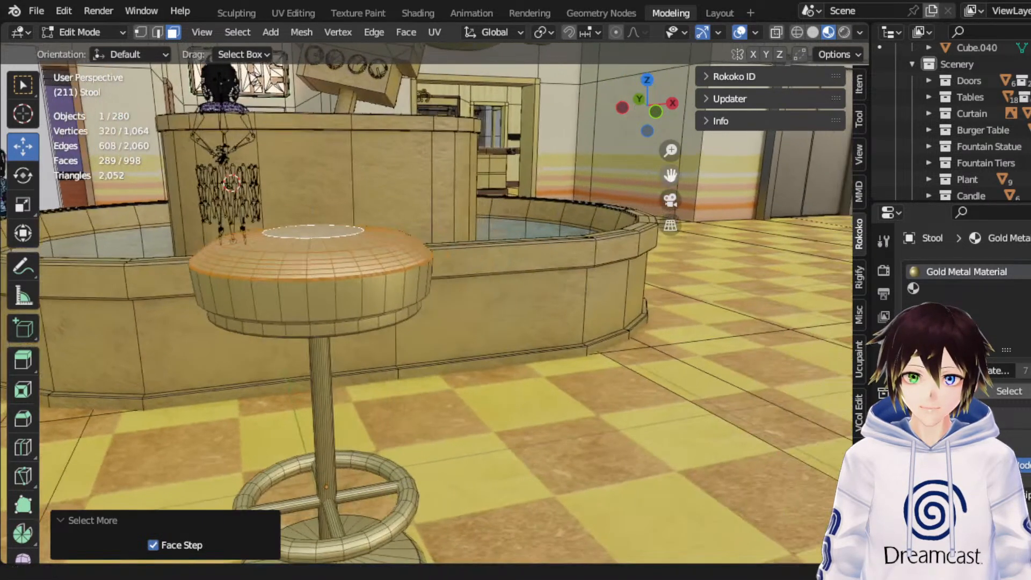
pyautogui.moveTo(442, 279); pyautogui.dragTo(458, 280, button='middle')
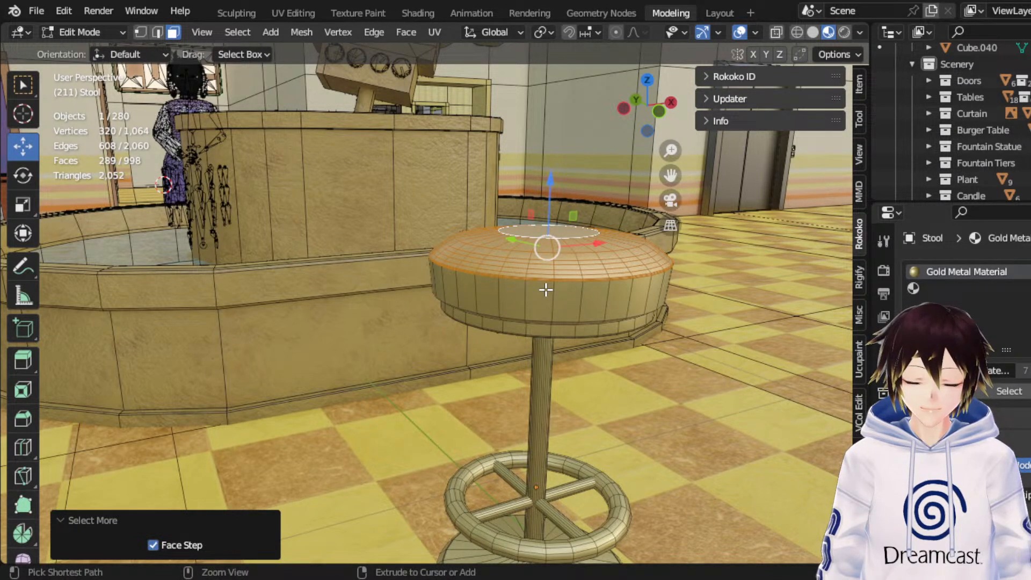
pyautogui.press('ctrl+KP_Add')
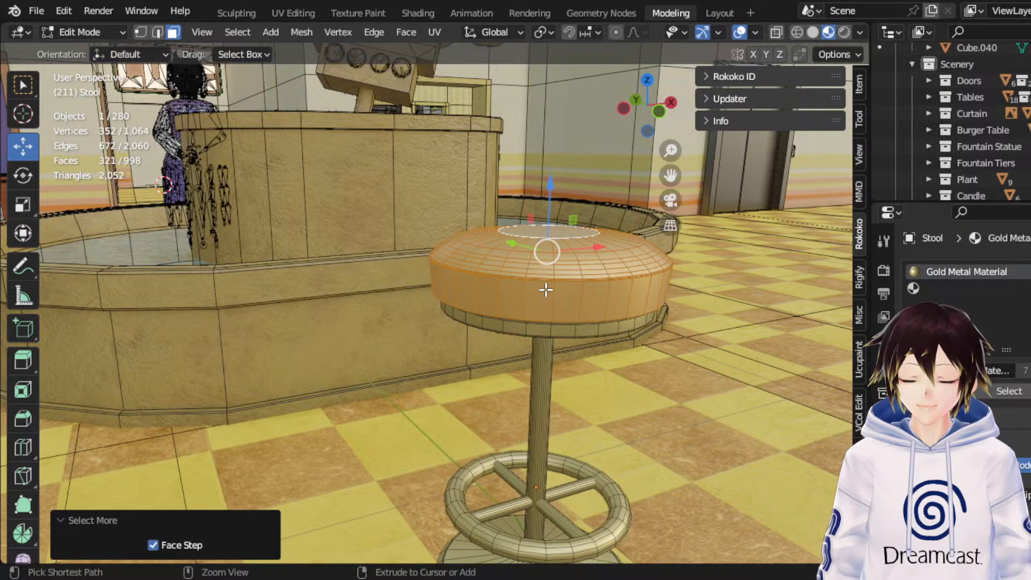
pyautogui.press('ctrl+KP_Add')
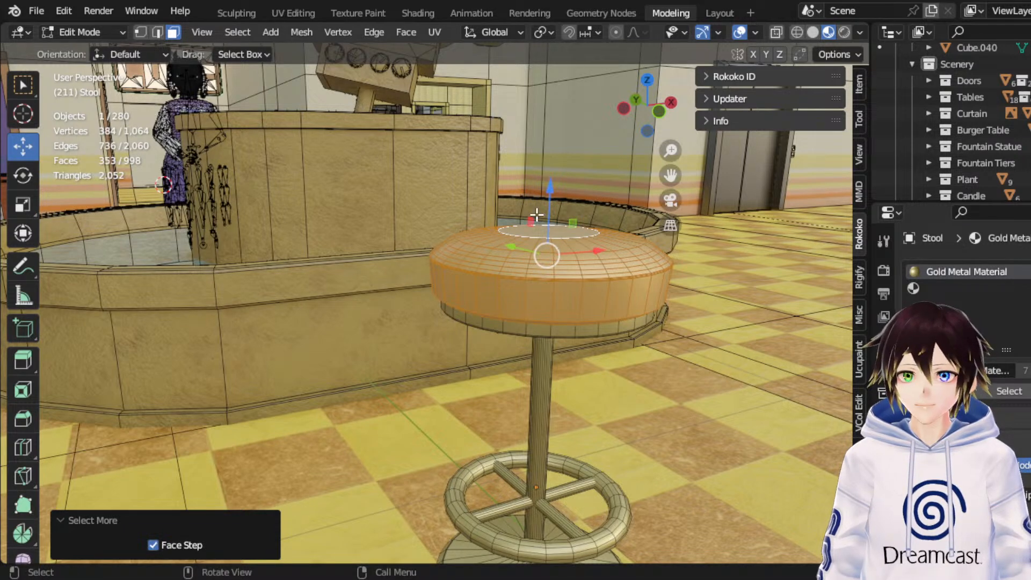
pyautogui.moveTo(532, 238); pyautogui.dragTo(517, 196, button='middle')
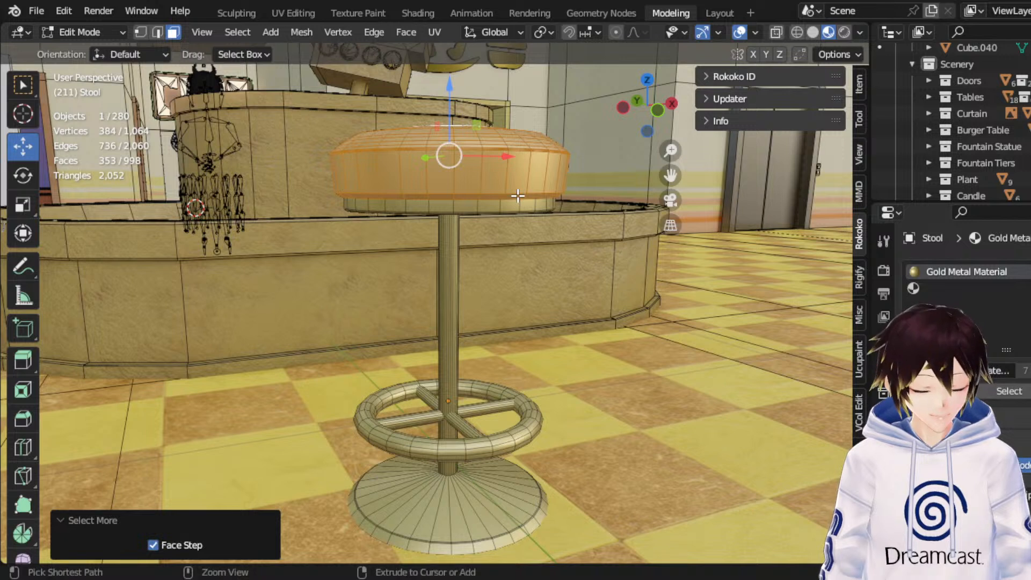
pyautogui.press('ctrl+KP_Subtract')
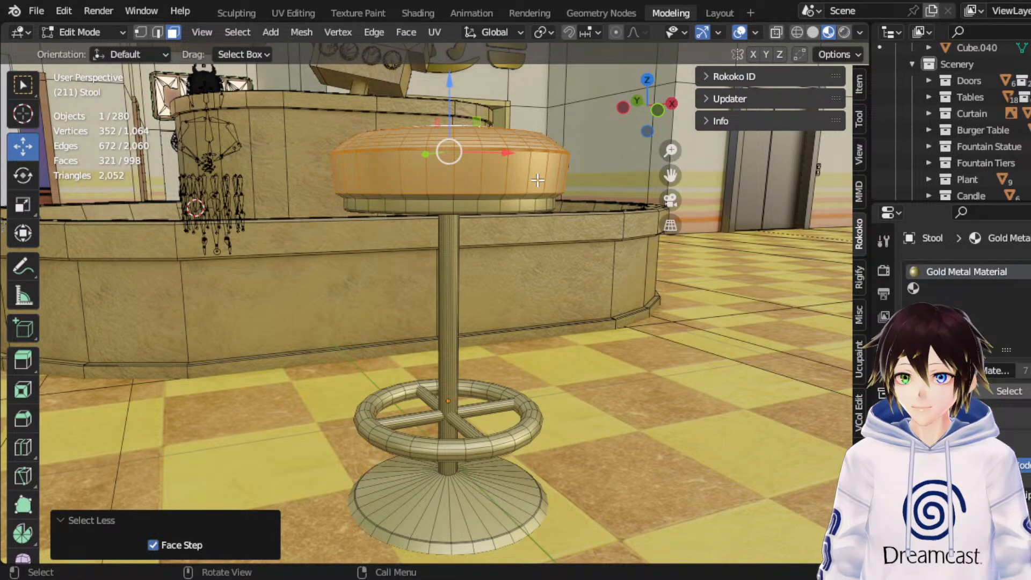
pyautogui.press('ctrl+KP_Add')
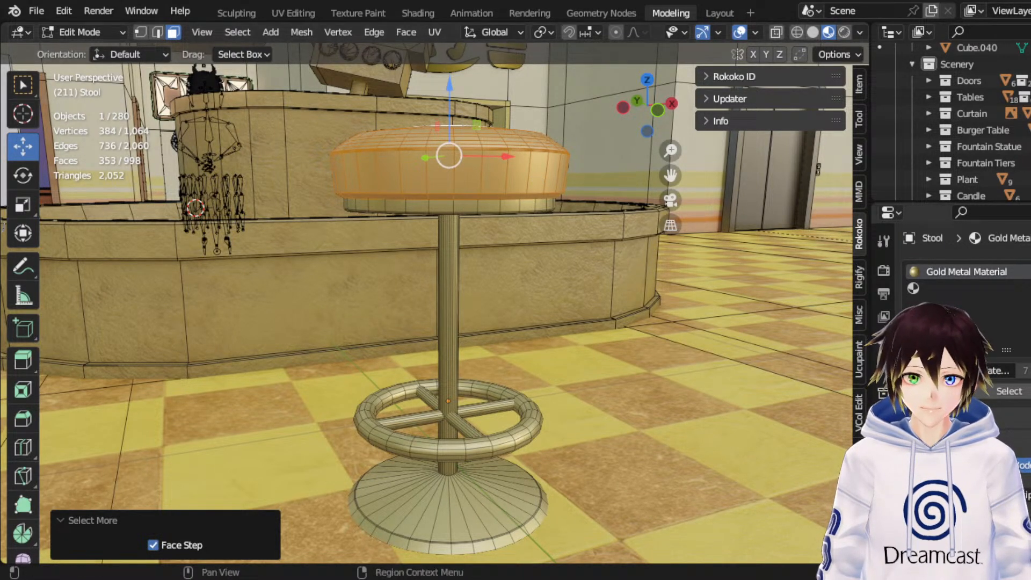
# Step: Put the Table Cloth material in the stool's empty slot and assign it to the selected cushion faces
pyautogui.click(913, 288)
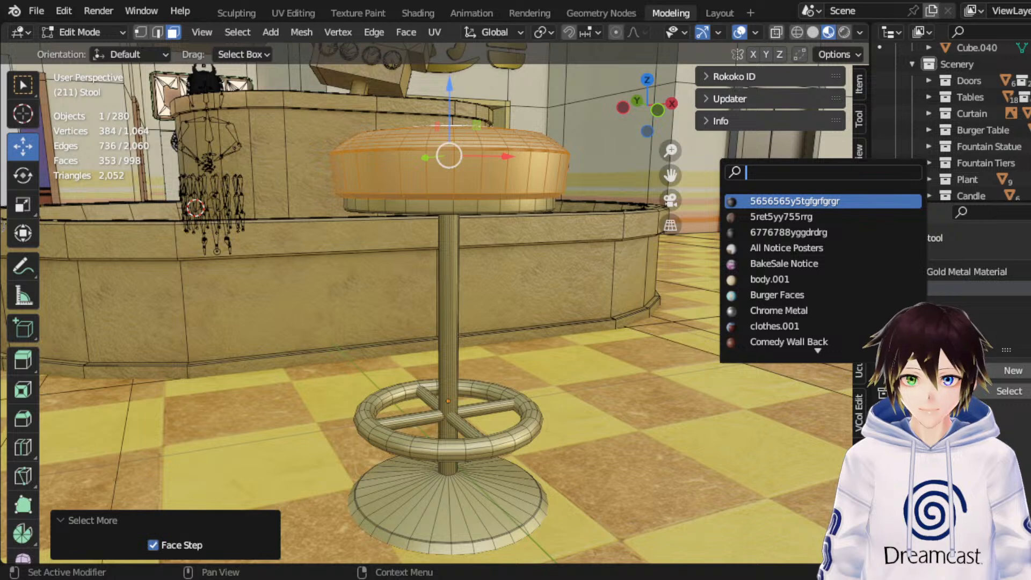
pyautogui.write('table')
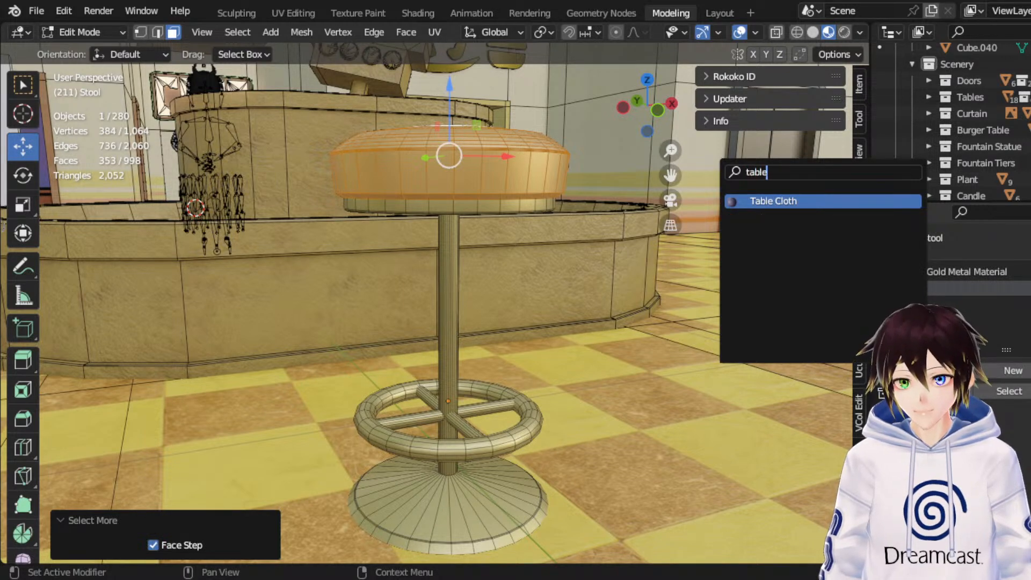
pyautogui.press('Return')
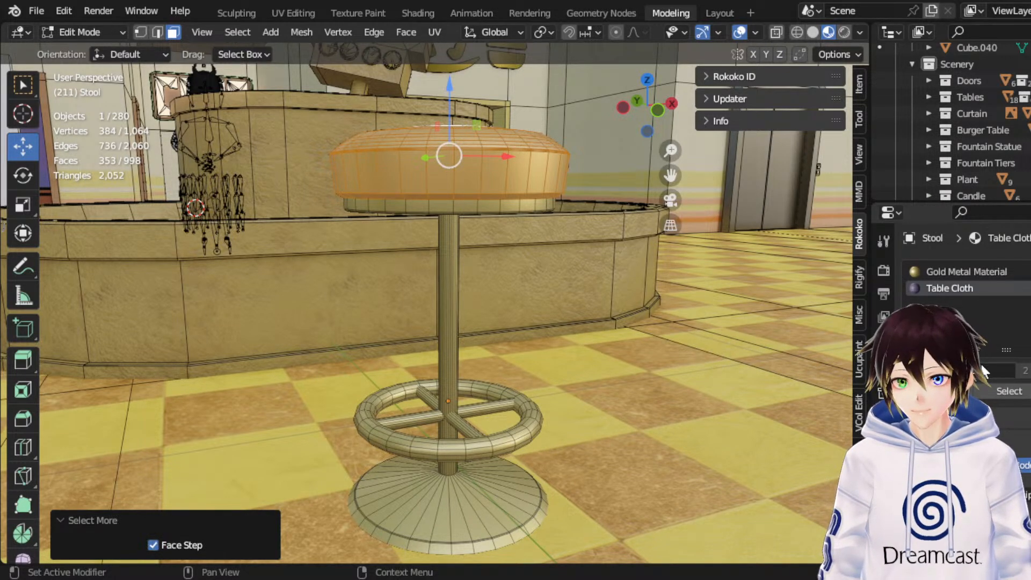
pyautogui.click(940, 392)
# Step: Unwrap the selected cushion faces with Cylinder Projection
pyautogui.moveTo(545, 193); pyautogui.dragTo(537, 210, button='middle')
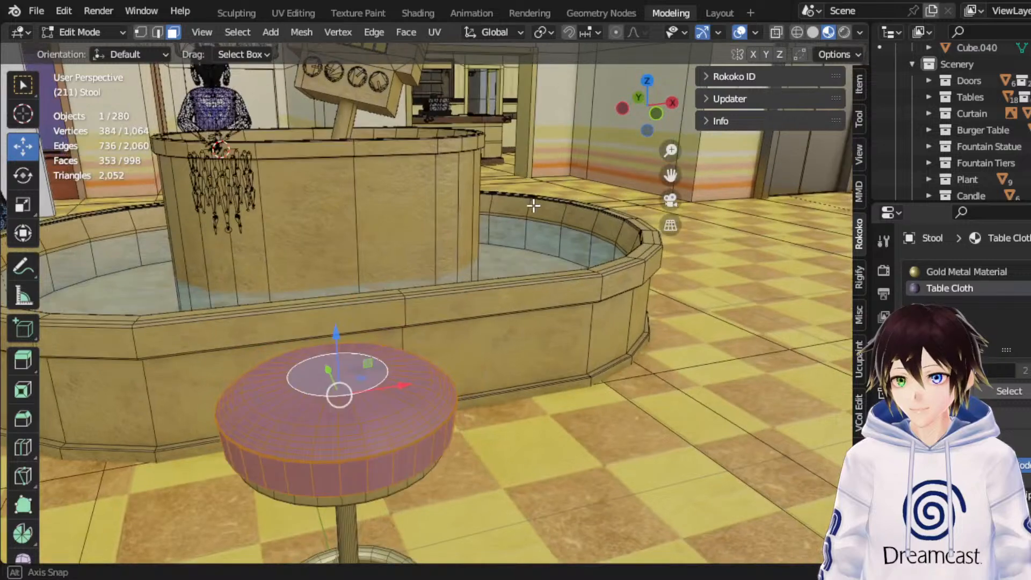
pyautogui.moveTo(667, 173); pyautogui.dragTo(538, 188, button='middle')
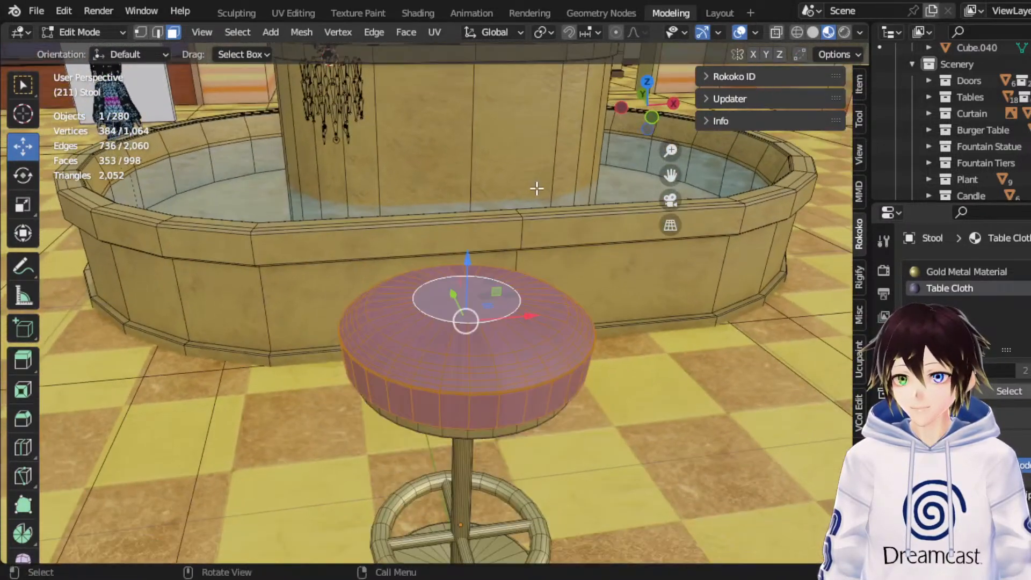
pyautogui.click(432, 31)
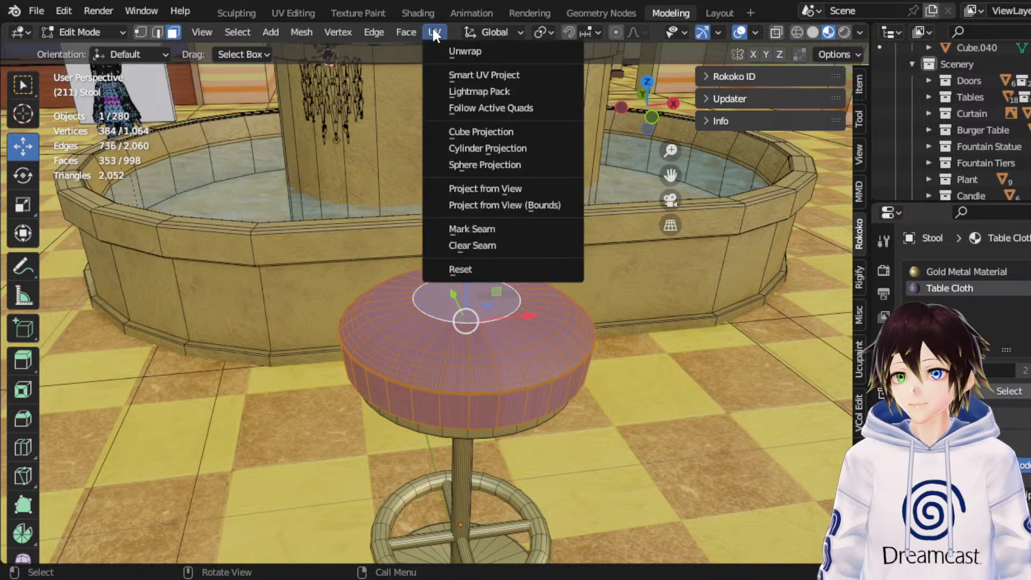
pyautogui.click(460, 142)
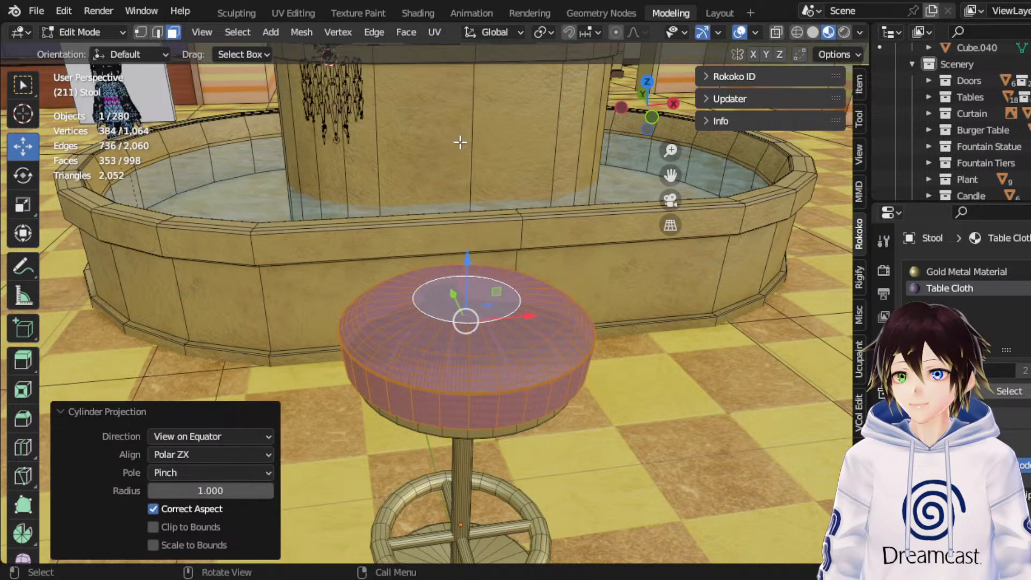
# Step: Switch to the UV Editing workspace, bring the stool's seat into close view, and show the viewport overlays
pyautogui.click(292, 12)
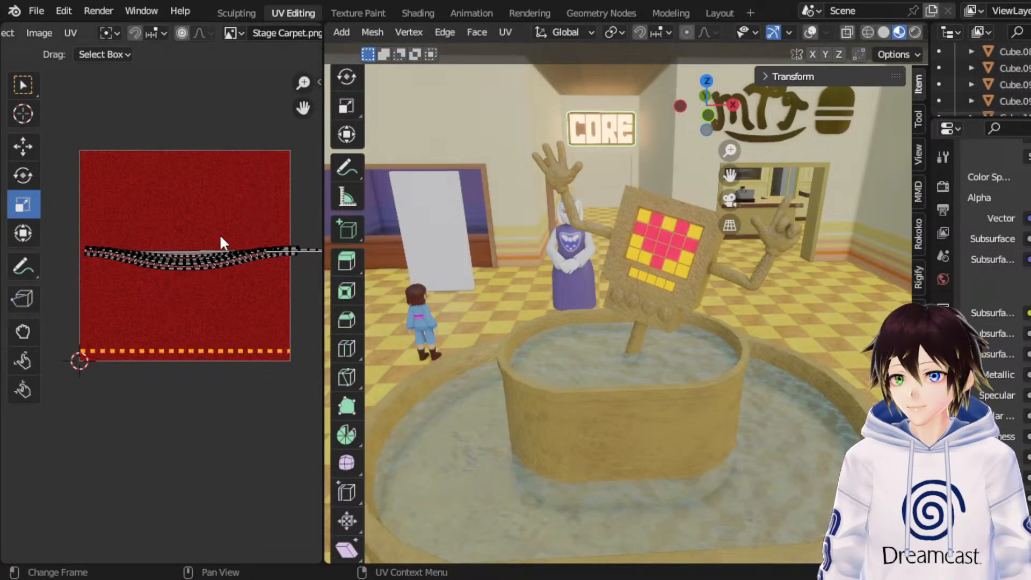
pyautogui.scroll(-3, 629, 216)
pyautogui.moveTo(729, 175); pyautogui.dragTo(763, 58)
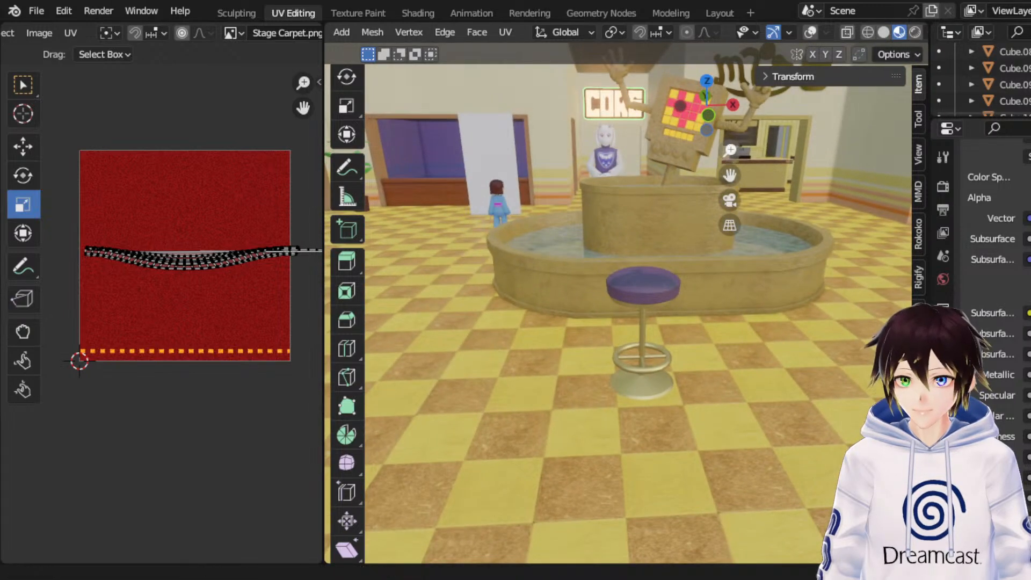
pyautogui.moveTo(730, 151); pyautogui.dragTo(785, 78)
pyautogui.click(809, 32)
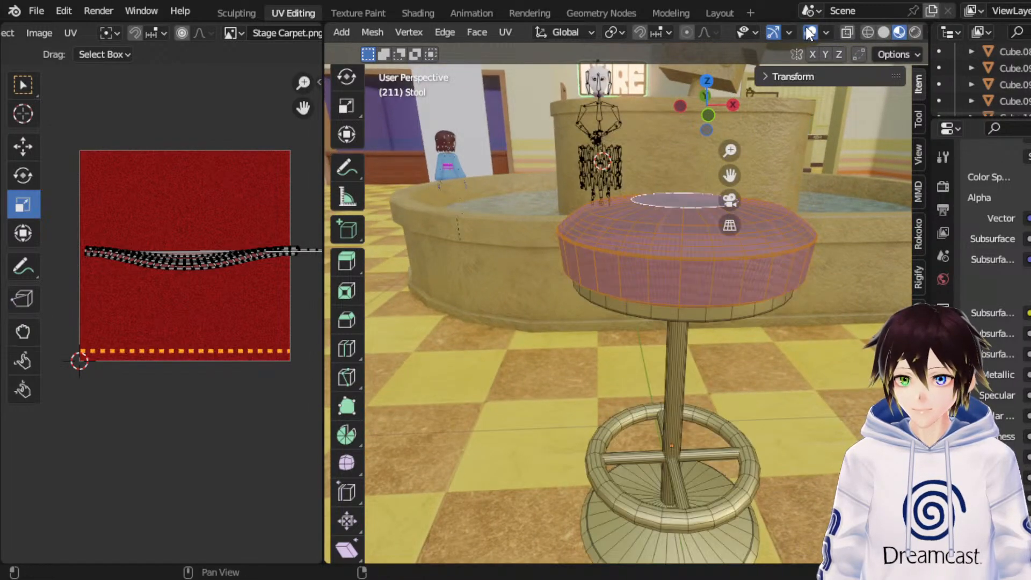
pyautogui.moveTo(686, 205); pyautogui.dragTo(672, 221, button='middle')
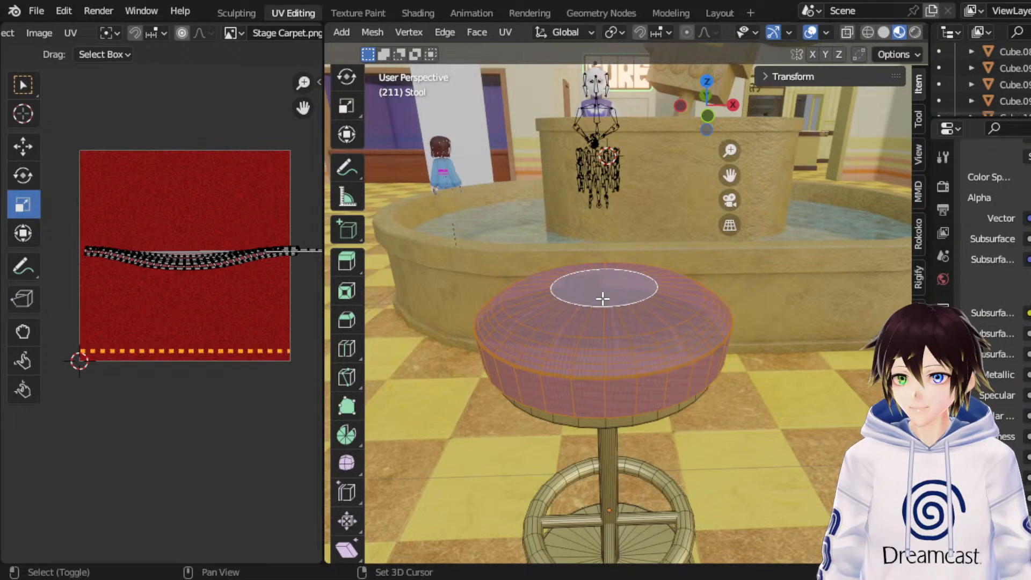
# Step: Select all of the cushion's UVs in the UV editor, including the strip along the image's lower edge
pyautogui.scroll(-2, 98, 242)
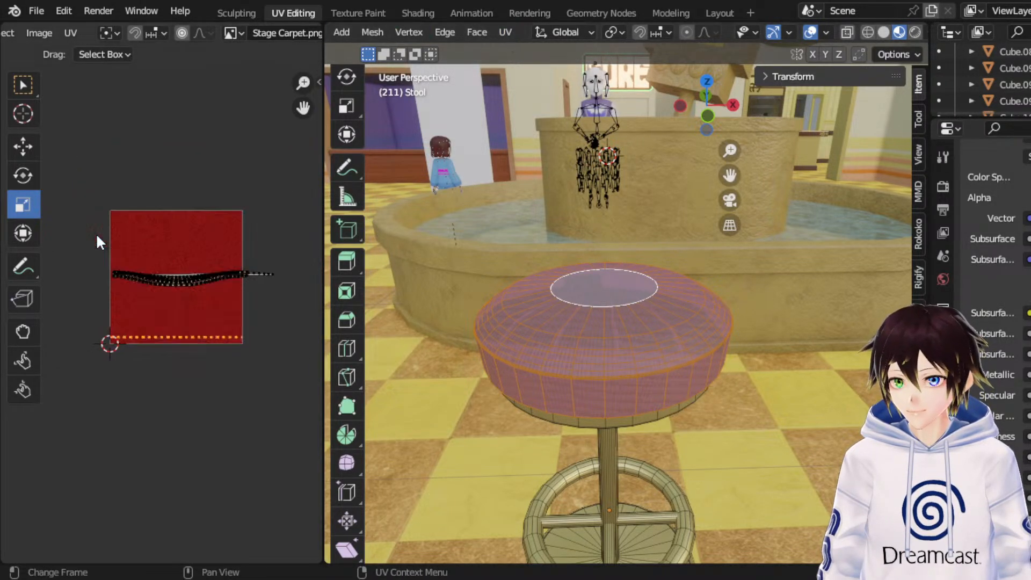
pyautogui.scroll(-1, 98, 241)
pyautogui.moveTo(273, 332); pyautogui.dragTo(69, 209)
pyautogui.scroll(5, 253, 271)
pyautogui.moveTo(236, 198); pyautogui.dragTo(140, 215, button='middle')
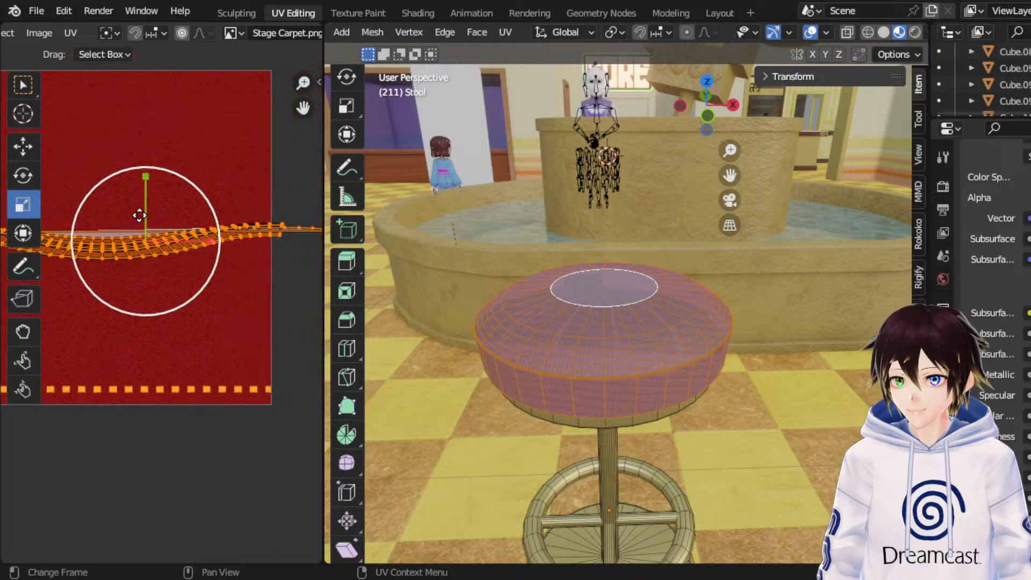
pyautogui.scroll(-5, 139, 215)
pyautogui.scroll(5, 80, 33)
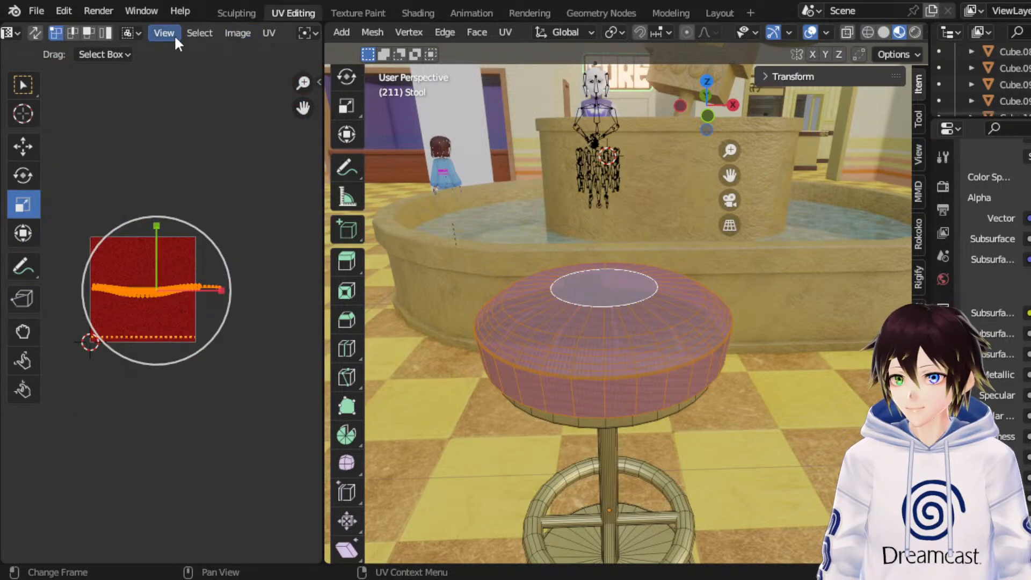
# Step: Put the UV editor in face selection mode and unwrap the selected cushion faces again with Cylinder Projection
pyautogui.click(89, 33)
pyautogui.scroll(4, 169, 188)
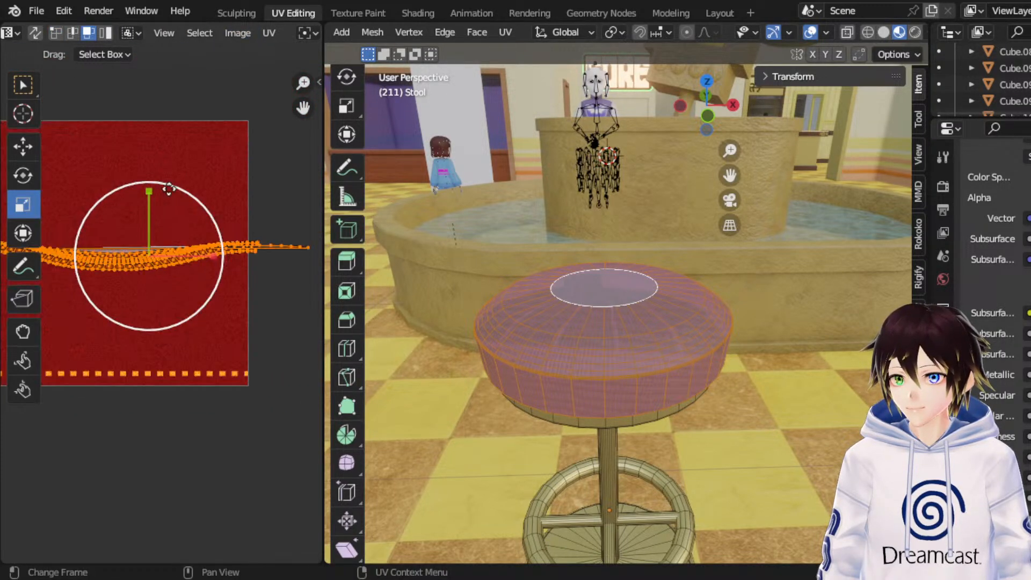
pyautogui.click(267, 33)
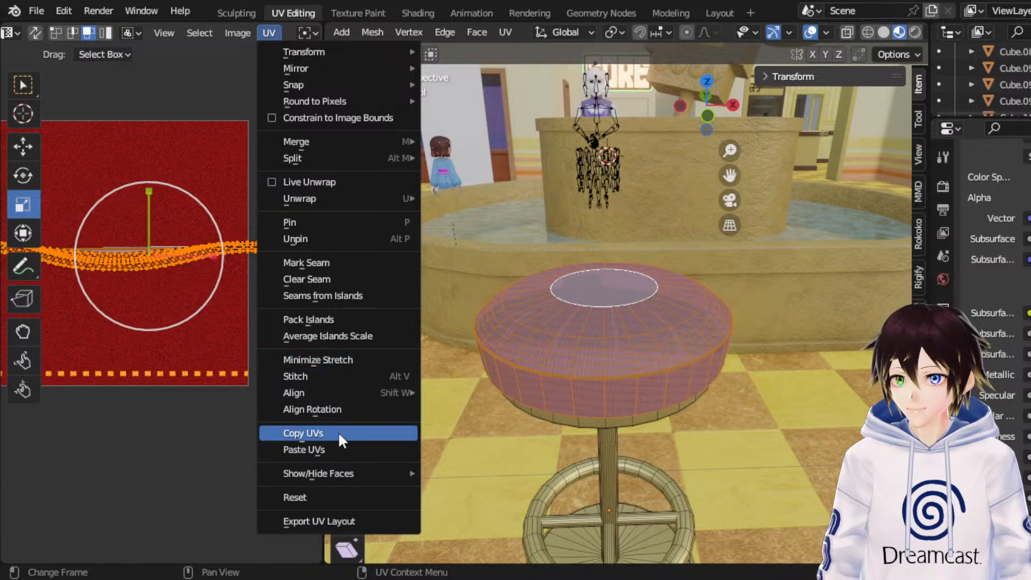
pyautogui.moveTo(401, 200)
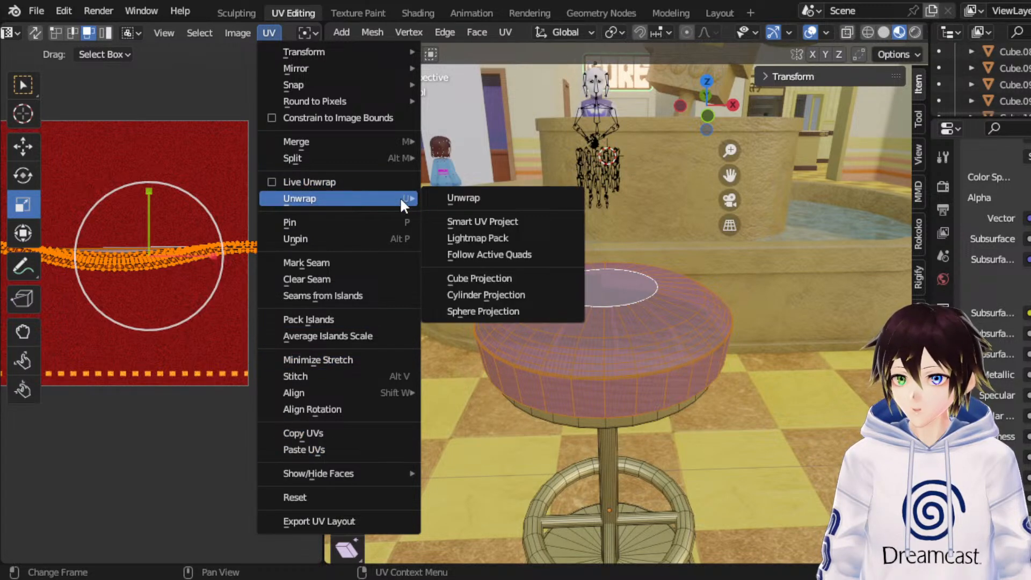
pyautogui.click(488, 293)
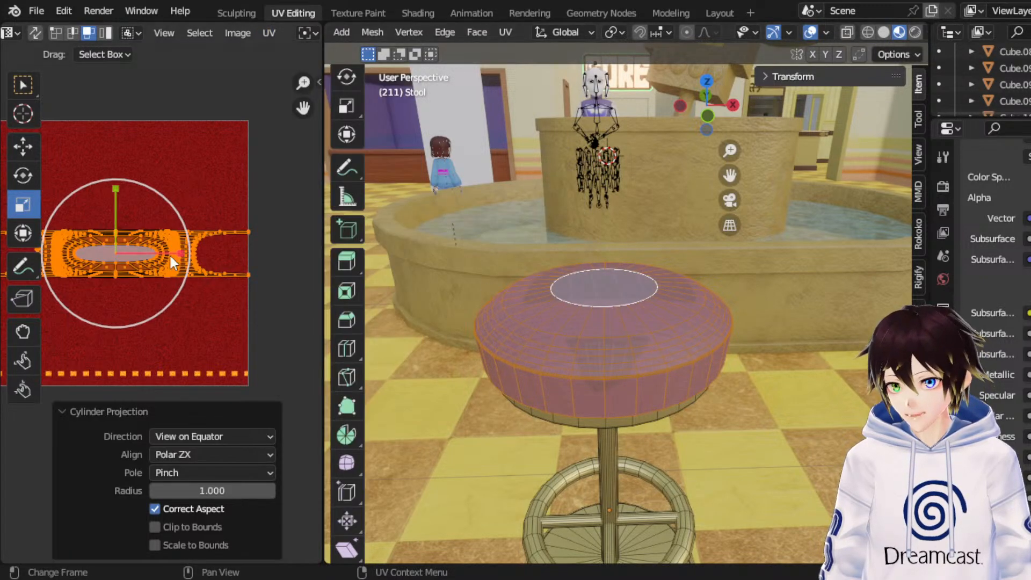
pyautogui.moveTo(171, 257); pyautogui.dragTo(268, 268, button='middle')
# Step: Hide the viewport overlays and set the cylinder projection's direction to View on Poles
pyautogui.click(811, 32)
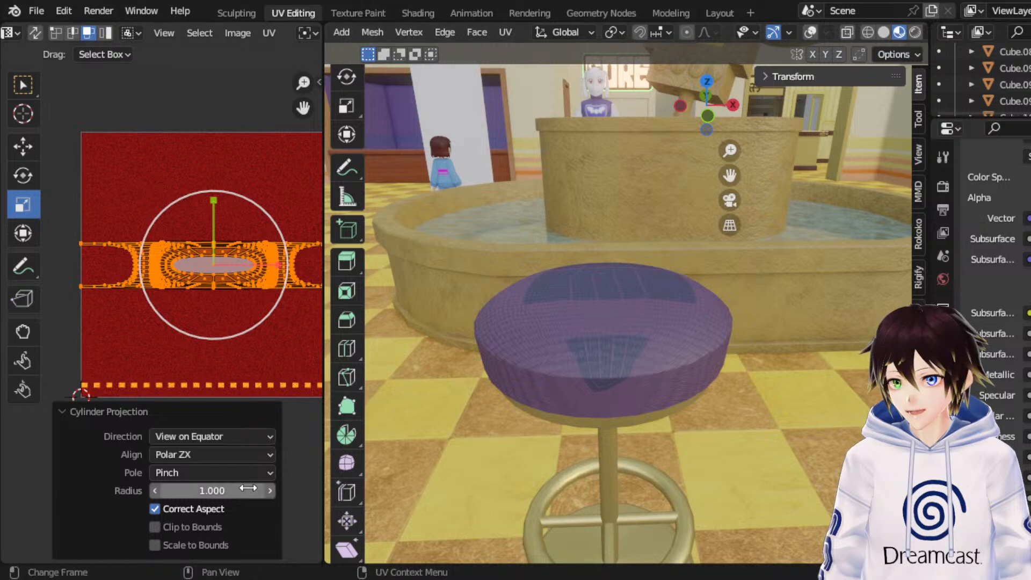
pyautogui.click(211, 437)
pyautogui.click(212, 470)
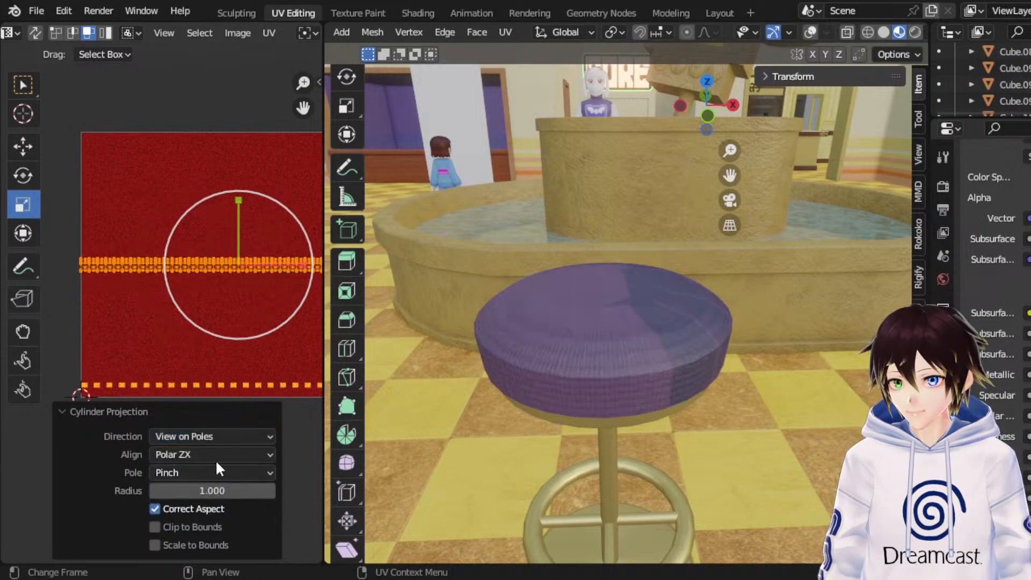
# Step: Scale the cushion's UV strip up about 4.6 times and move it down about 0.069 m
pyautogui.scroll(2, 241, 291)
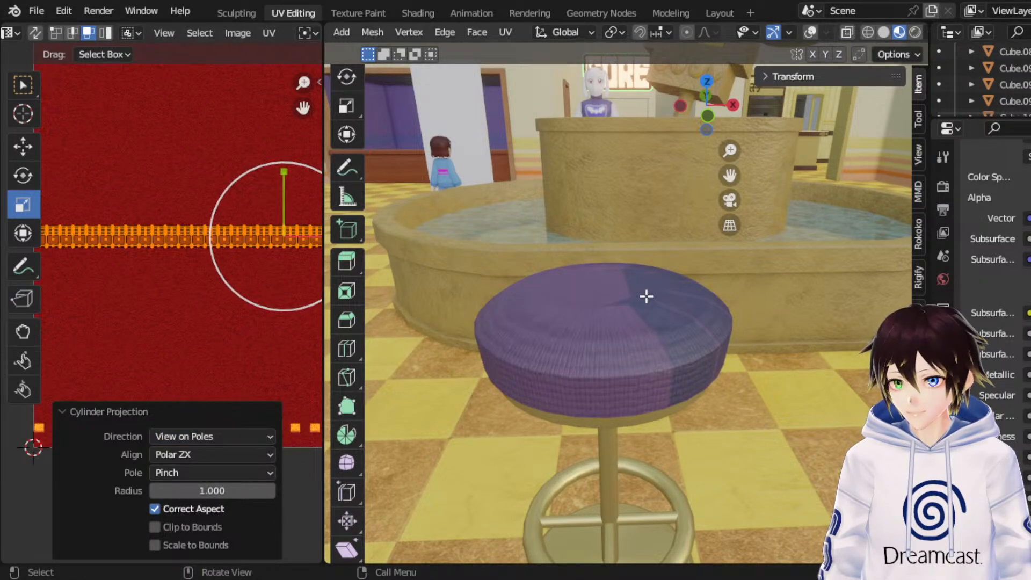
pyautogui.moveTo(729, 151); pyautogui.dragTo(729, 102)
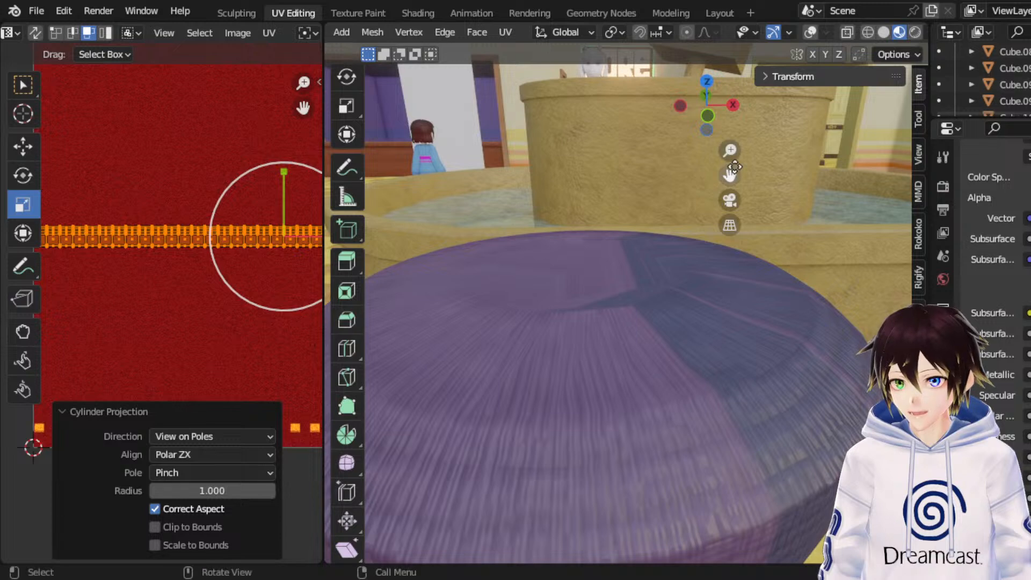
pyautogui.moveTo(730, 175); pyautogui.dragTo(710, 198)
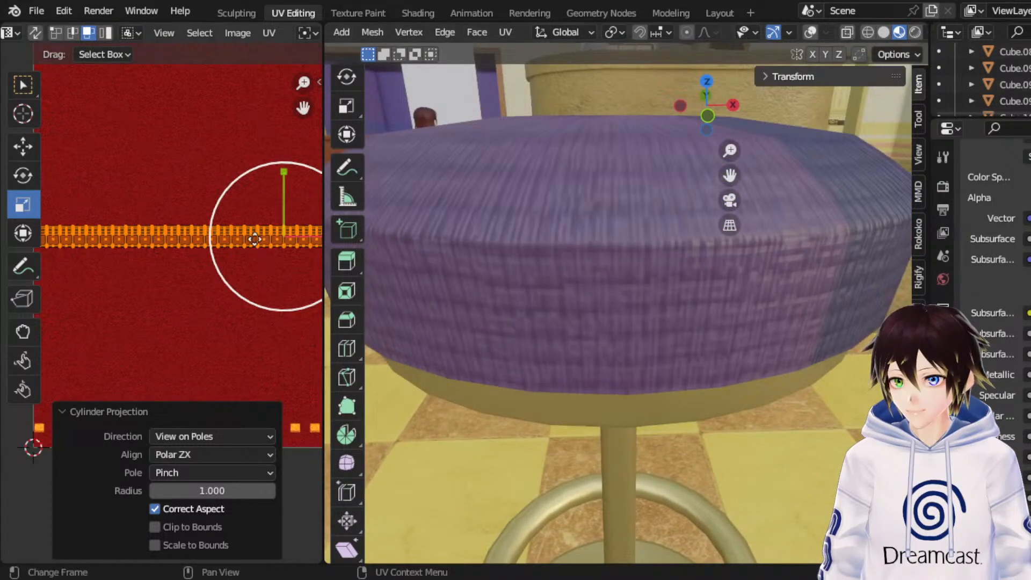
pyautogui.scroll(-1, 249, 228)
pyautogui.press('s')
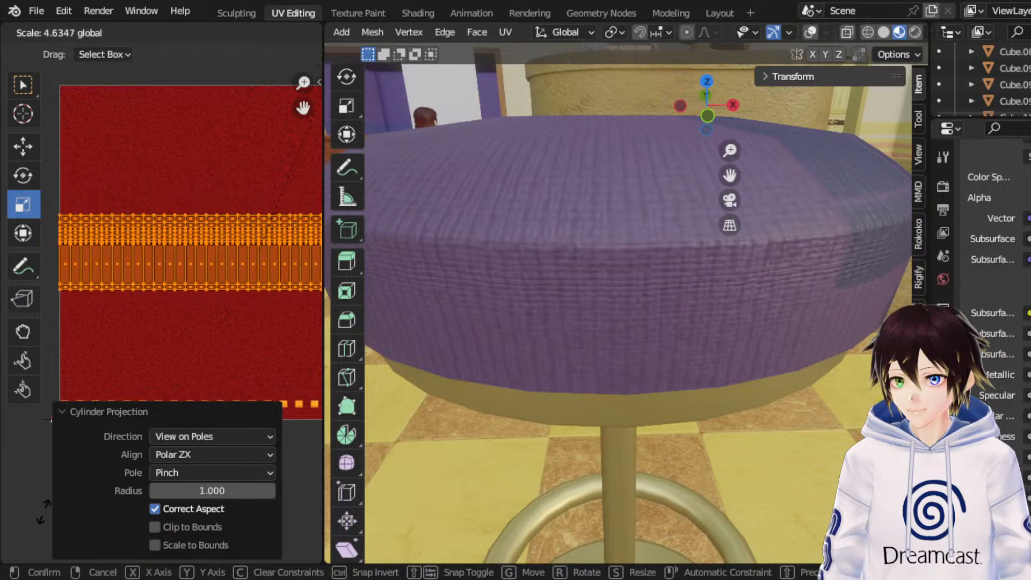
pyautogui.click(2, 307)
pyautogui.click(23, 146)
pyautogui.moveTo(257, 194); pyautogui.dragTo(260, 220)
# Step: Move the cushion's UV strip down about 0.337 m to the lower edge of the image
pyautogui.scroll(-6, 602, 236)
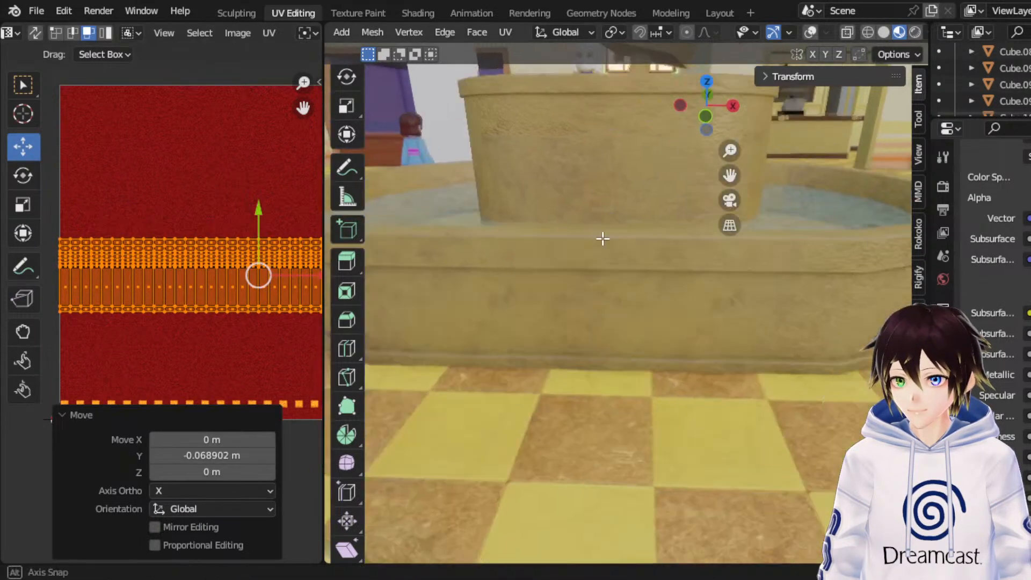
pyautogui.moveTo(742, 177); pyautogui.dragTo(763, 172)
pyautogui.hotkey('ctrl', 'z')
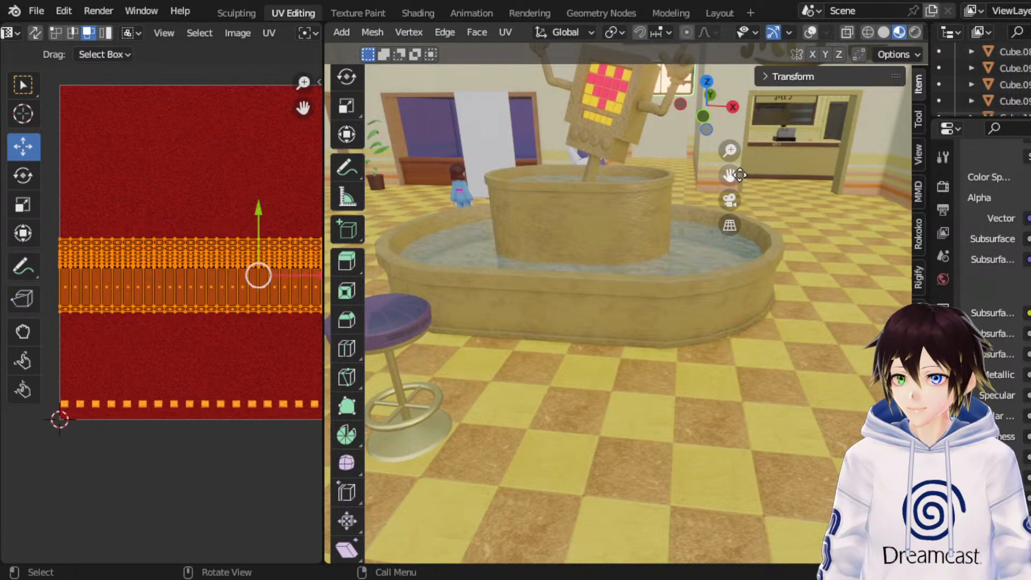
pyautogui.keyDown('shift'); pyautogui.moveTo(409, 258); pyautogui.dragTo(664, 215, button='middle'); pyautogui.keyUp('shift')
pyautogui.scroll(6, 656, 215)
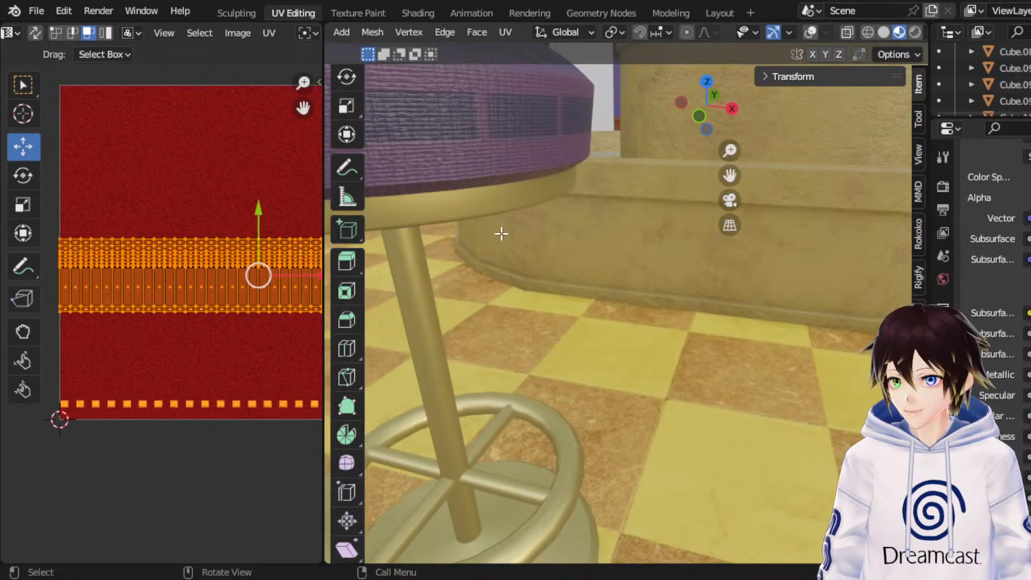
pyautogui.moveTo(259, 215); pyautogui.dragTo(259, 333)
pyautogui.moveTo(600, 202); pyautogui.dragTo(608, 210, button='middle')
# Step: With overlays shown, select the cushion's top faces from the central face out to the rim and unwrap them with the standard Unwrap
pyautogui.click(812, 33)
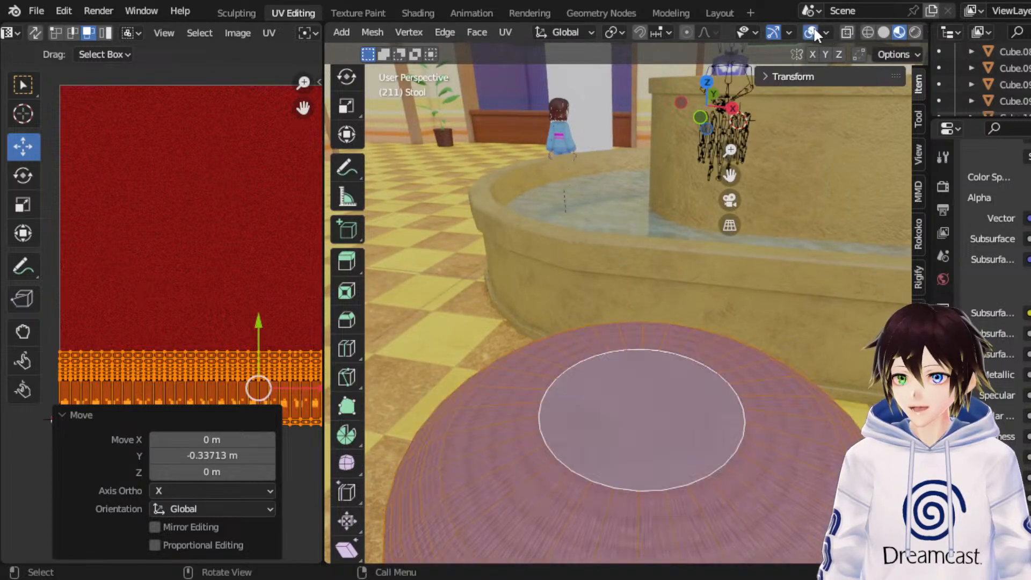
pyautogui.click(629, 411)
pyautogui.press('ctrl+KP_Add')
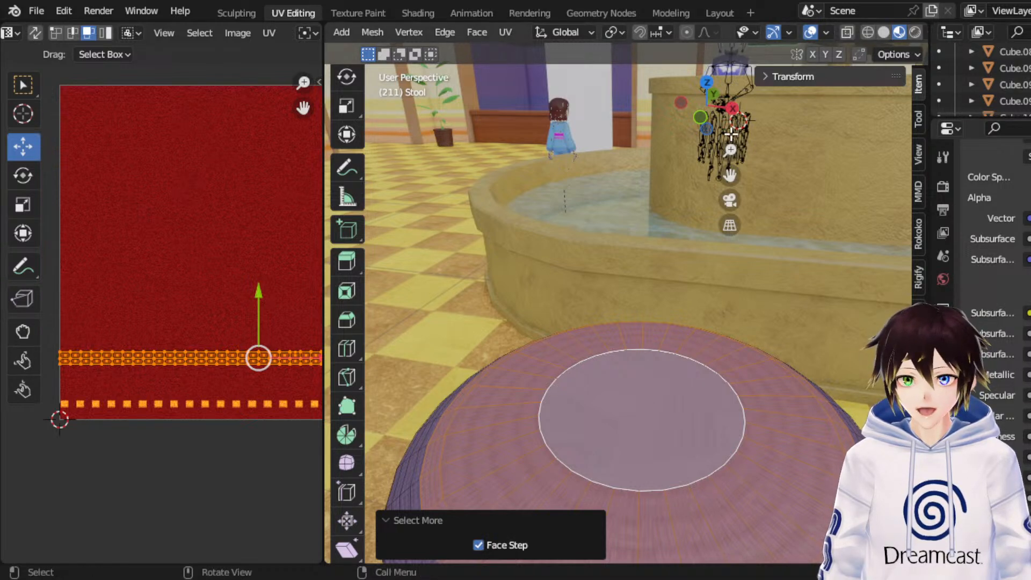
pyautogui.moveTo(735, 171); pyautogui.dragTo(730, 105)
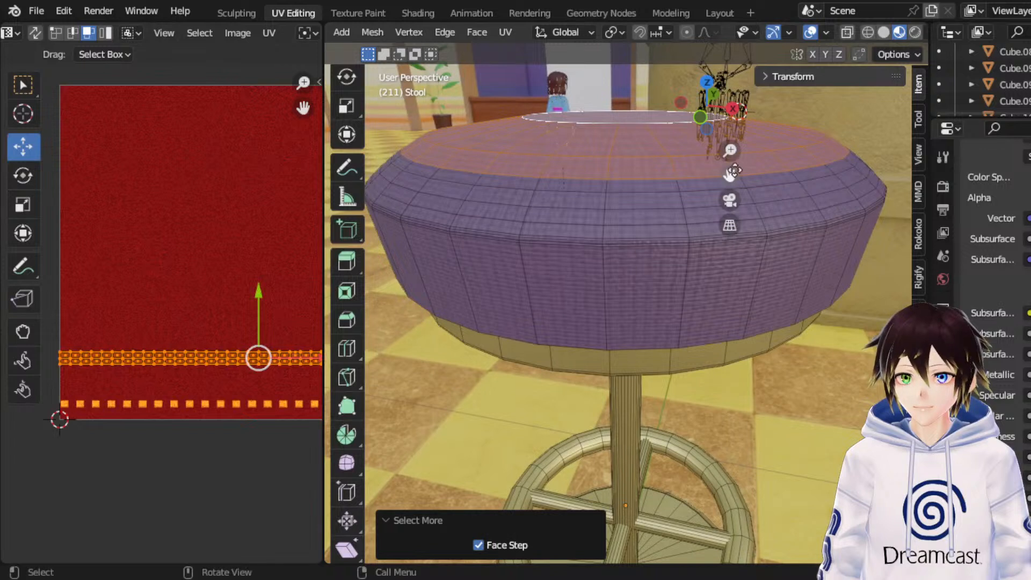
pyautogui.press('ctrl+KP_Add')
pyautogui.press('ctrl+KP_Add')
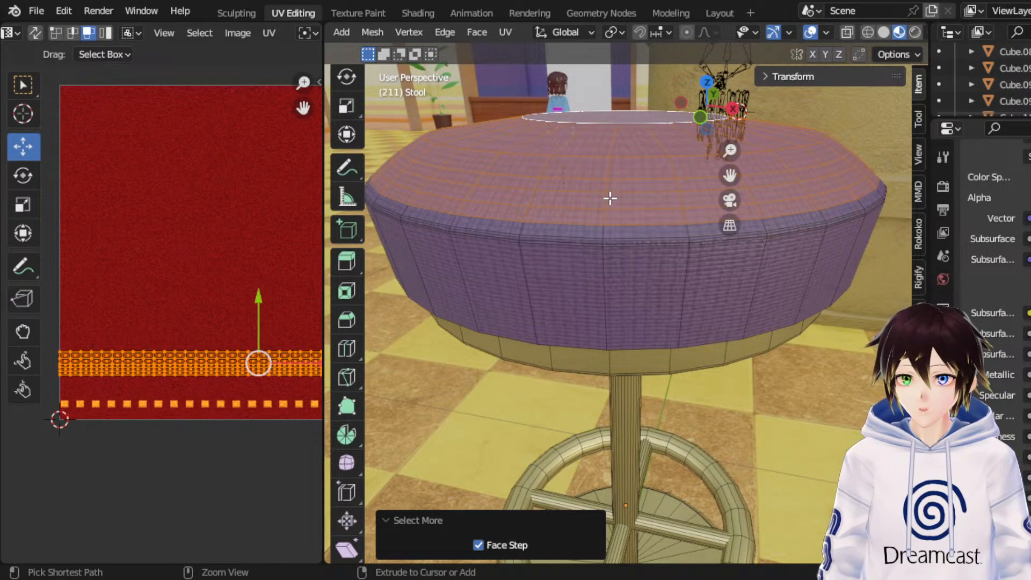
pyautogui.press('ctrl+KP_Add')
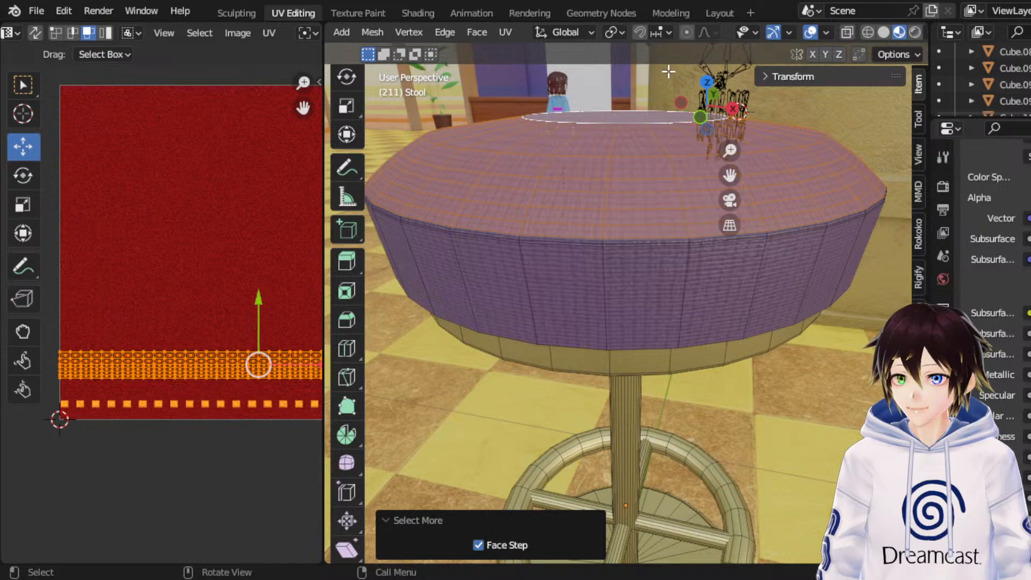
pyautogui.click(505, 32)
pyautogui.click(521, 50)
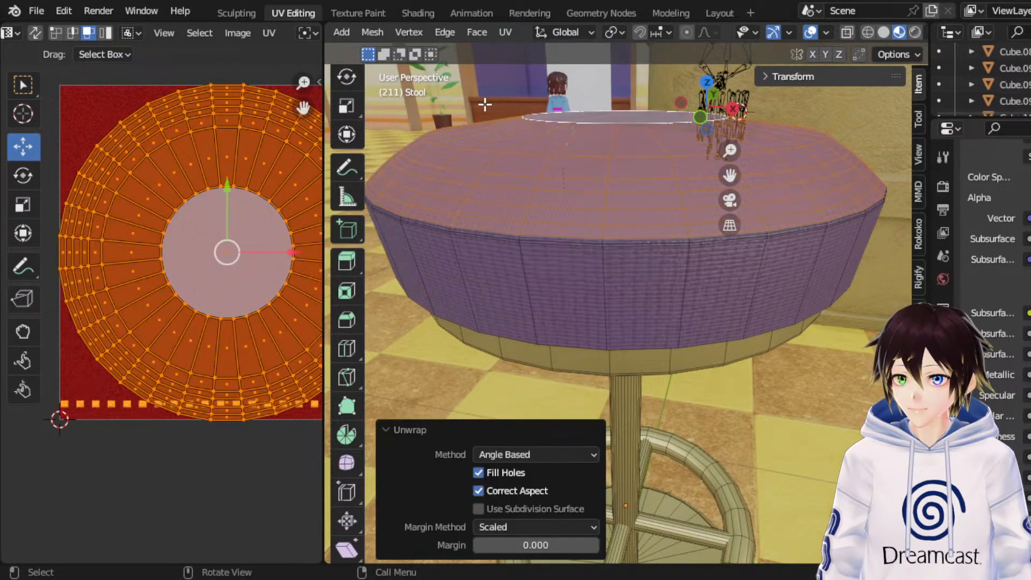
# Step: Hide the overlays and examine the fabric texture on the stool's top surface from close up
pyautogui.moveTo(517, 179); pyautogui.dragTo(549, 211, button='middle')
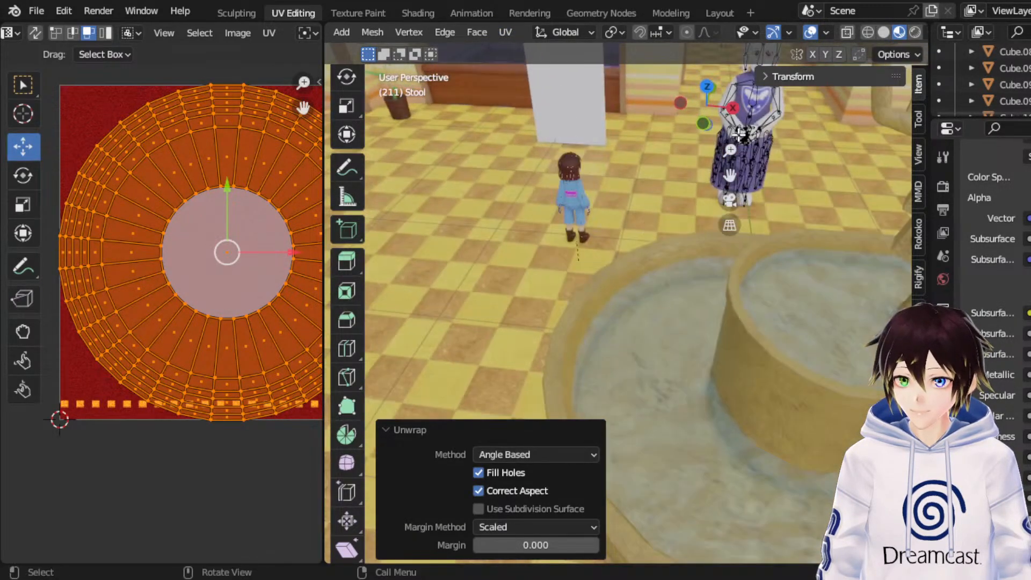
pyautogui.click(707, 87)
pyautogui.click(505, 32)
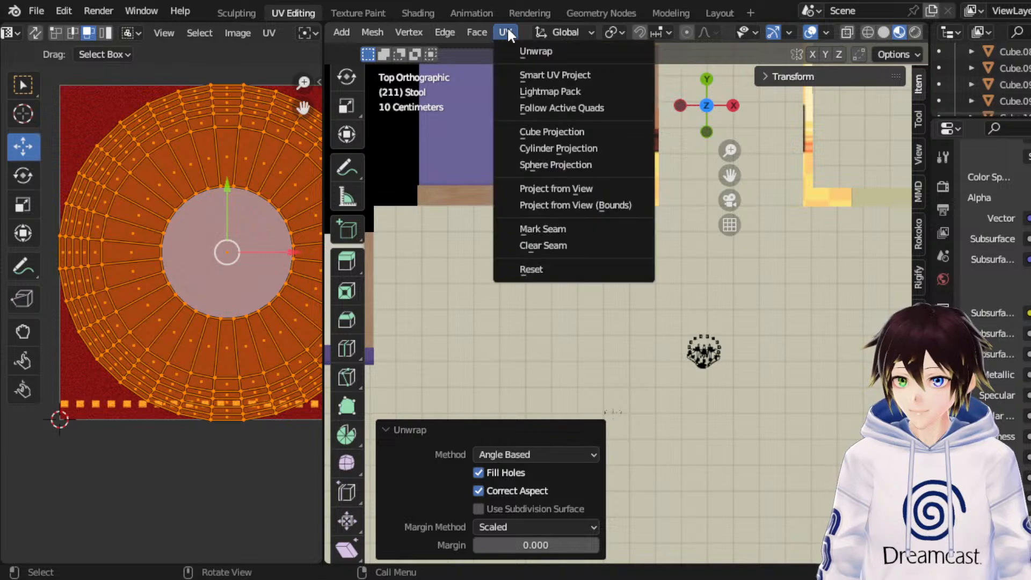
pyautogui.moveTo(729, 175); pyautogui.dragTo(593, 44)
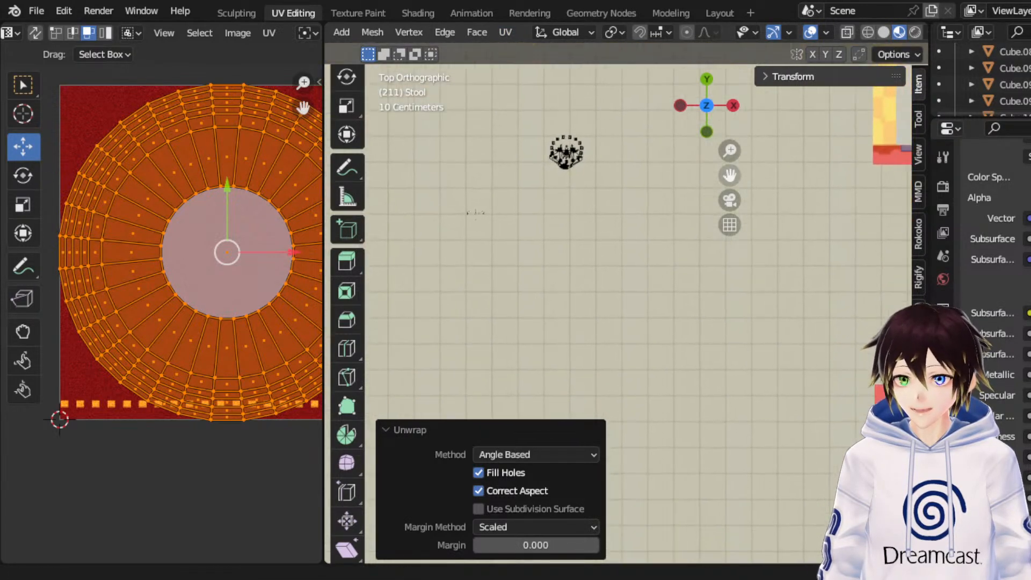
pyautogui.moveTo(653, 276); pyautogui.dragTo(660, 219, button='middle')
pyautogui.scroll(4, 660, 220)
pyautogui.moveTo(631, 183); pyautogui.dragTo(658, 194, button='middle')
pyautogui.scroll(4, 656, 188)
pyautogui.scroll(-1, 659, 195)
pyautogui.moveTo(730, 151); pyautogui.dragTo(730, 216)
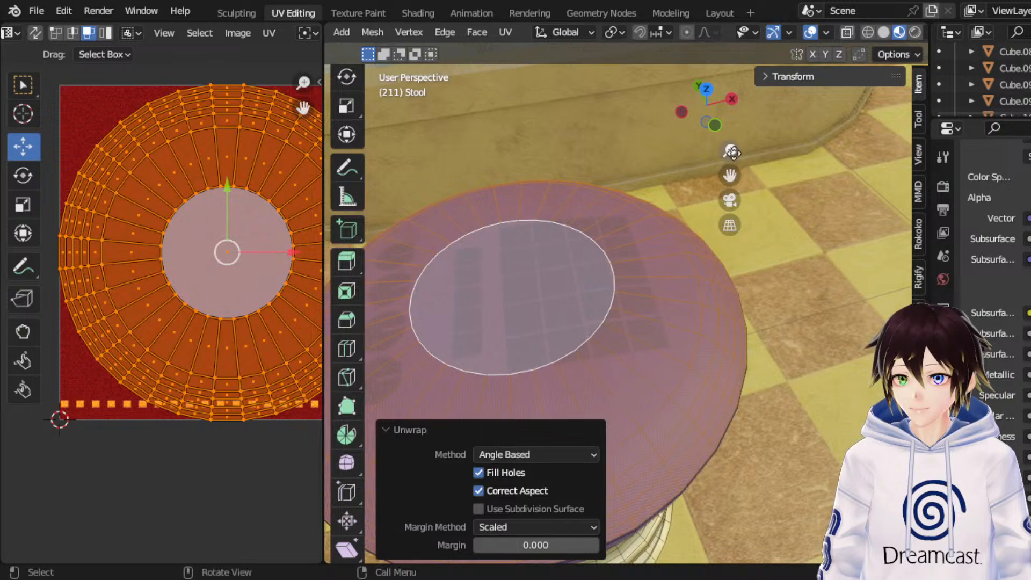
pyautogui.moveTo(730, 175); pyautogui.dragTo(881, 175)
pyautogui.click(811, 33)
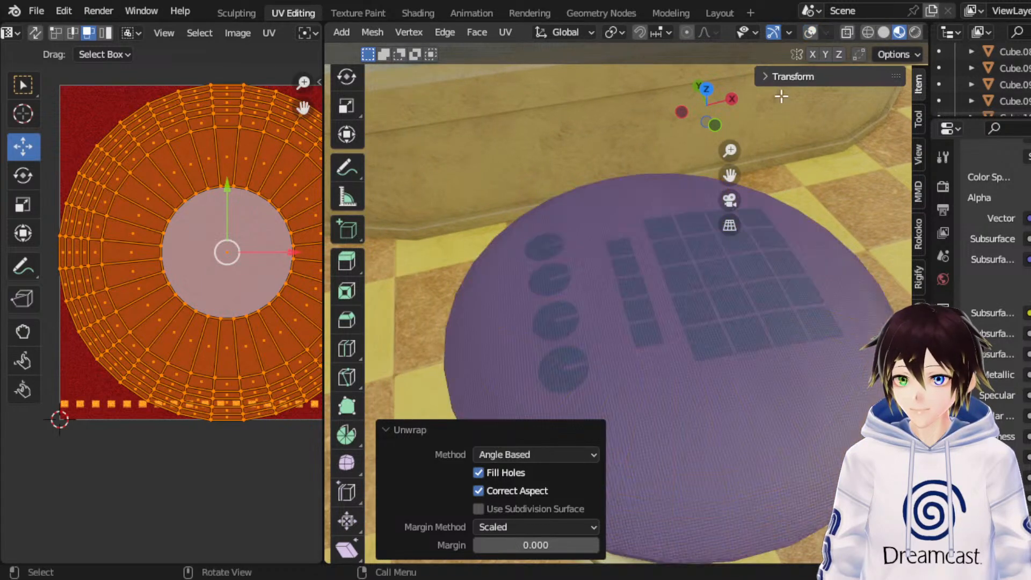
pyautogui.moveTo(653, 198); pyautogui.dragTo(649, 196, button='middle')
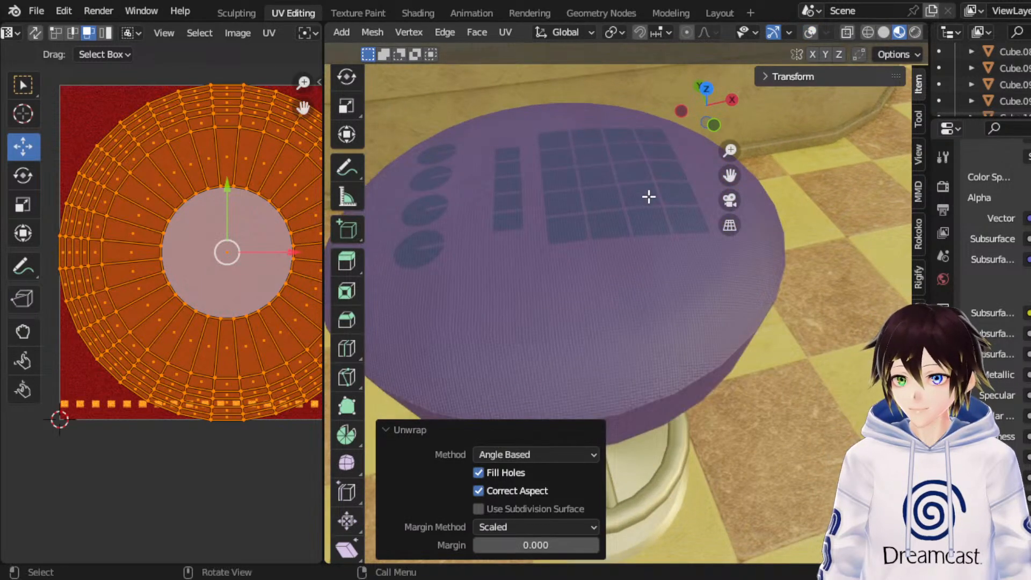
# Step: Rotate the UV island of the cushion's top faces by 90°
pyautogui.click(23, 176)
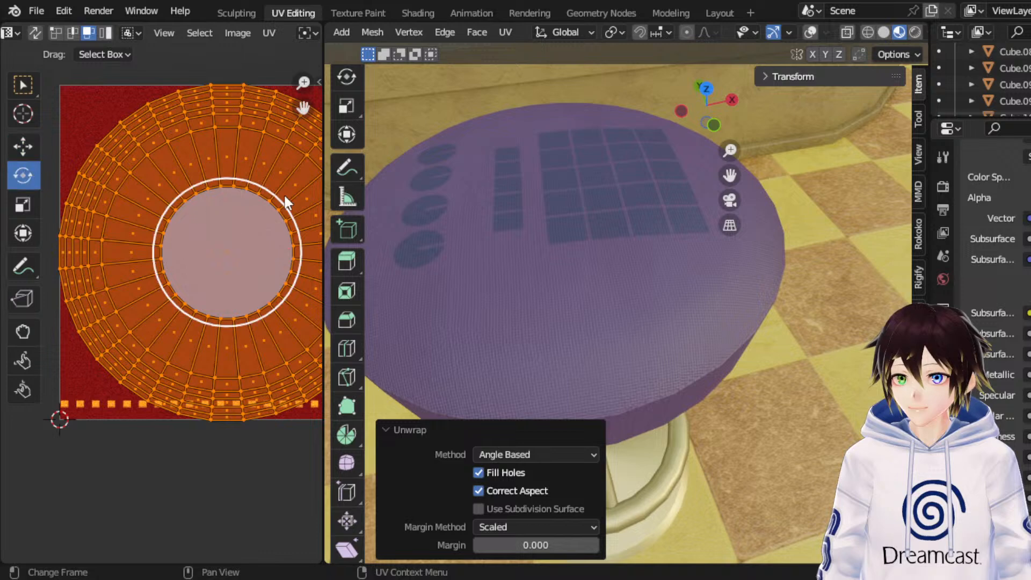
pyautogui.moveTo(276, 198); pyautogui.dragTo(88, 389)
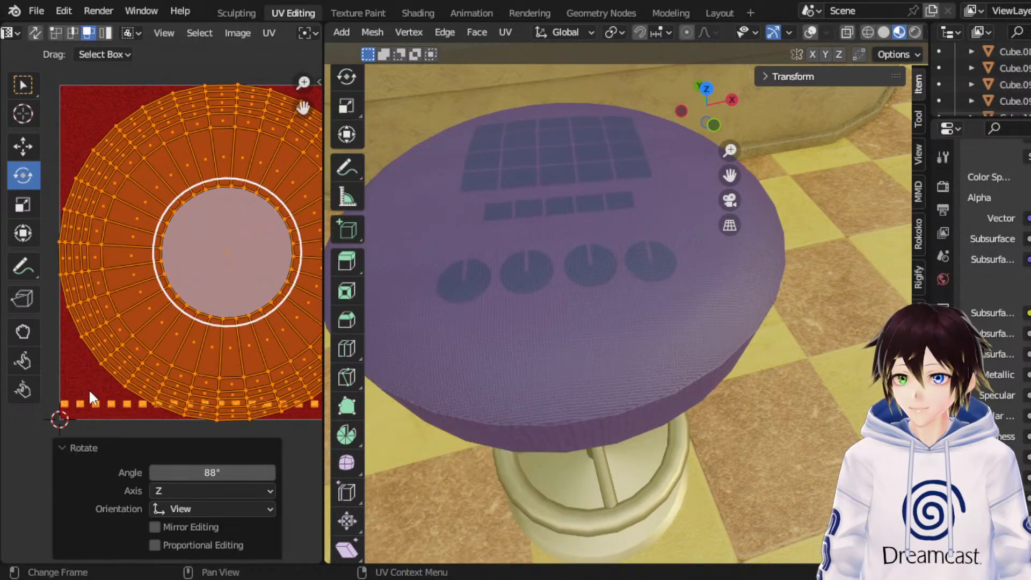
pyautogui.doubleClick(202, 475)
pyautogui.write('90')
pyautogui.press('Return')
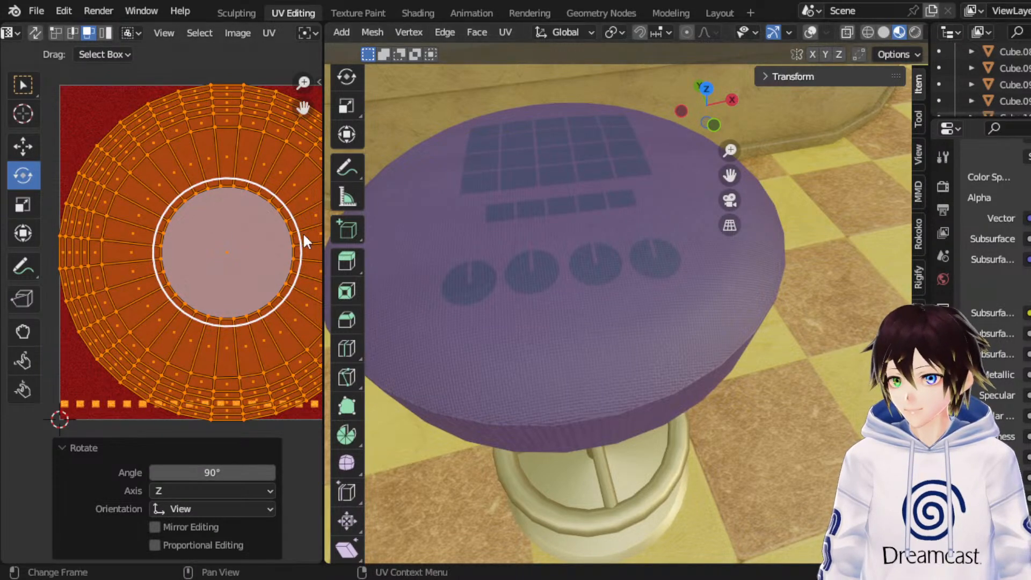
pyautogui.moveTo(278, 207); pyautogui.dragTo(271, 215)
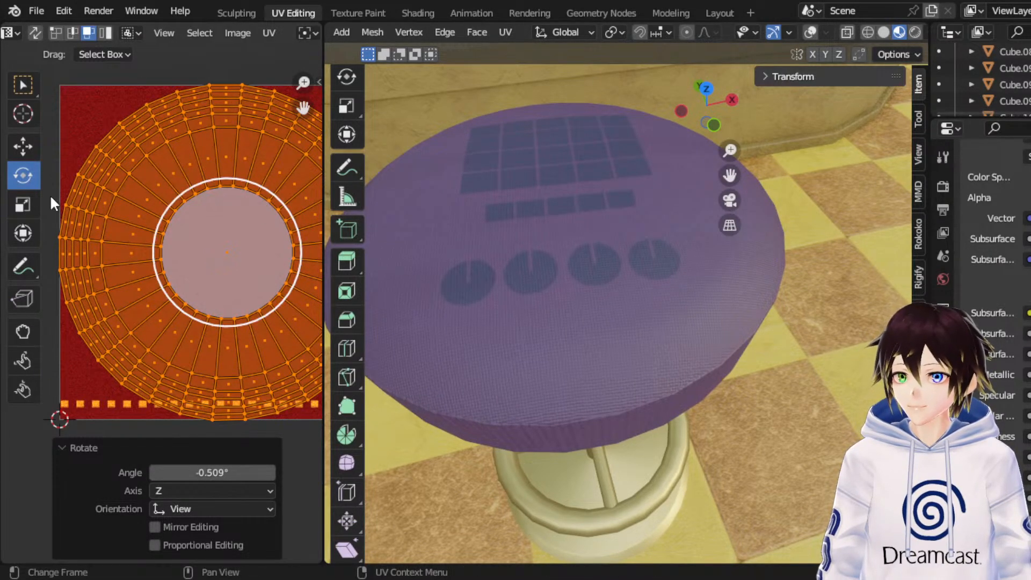
pyautogui.hotkey('ctrl', 'z')
# Step: Shrink the top faces' UV island, finishing with a 1.067 scale adjustment, and move it up about 0.025 m
pyautogui.click(21, 207)
pyautogui.moveTo(507, 240); pyautogui.dragTo(514, 209, button='middle')
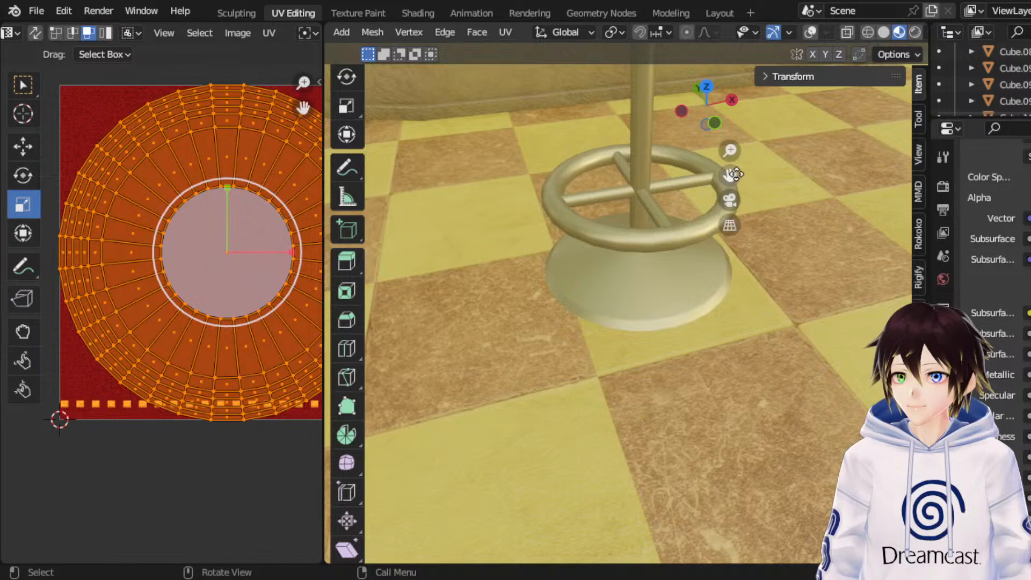
pyautogui.moveTo(731, 176); pyautogui.dragTo(774, 441)
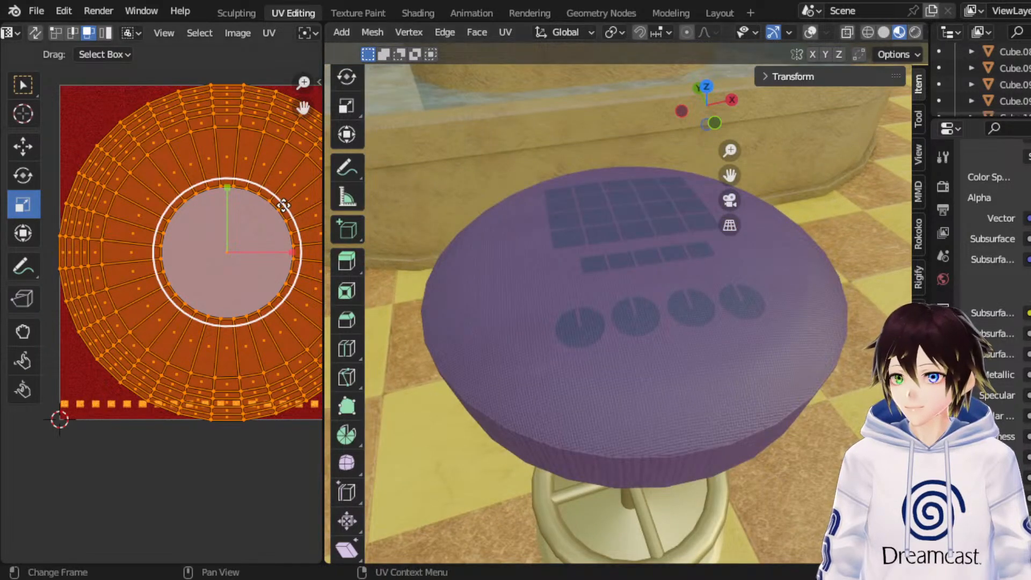
pyautogui.moveTo(282, 210); pyautogui.dragTo(234, 194)
pyautogui.scroll(3, 609, 230)
pyautogui.click(23, 147)
pyautogui.moveTo(670, 338)
pyautogui.mouseDown(button='middle')
pyautogui.moveTo(688, 337)
pyautogui.moveTo(677, 337)
pyautogui.mouseUp(button='middle')
pyautogui.click(23, 204)
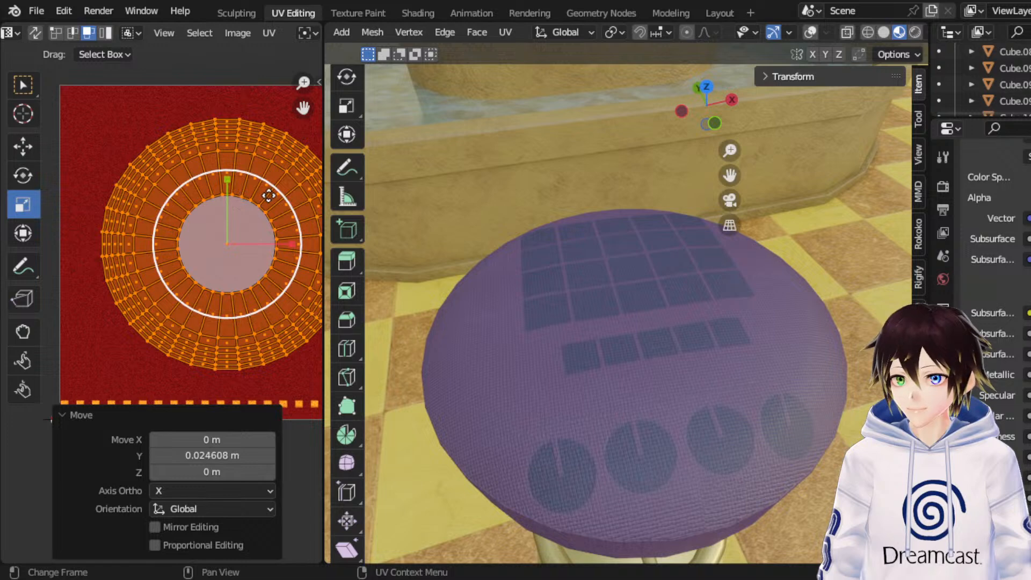
pyautogui.moveTo(275, 194); pyautogui.dragTo(289, 192)
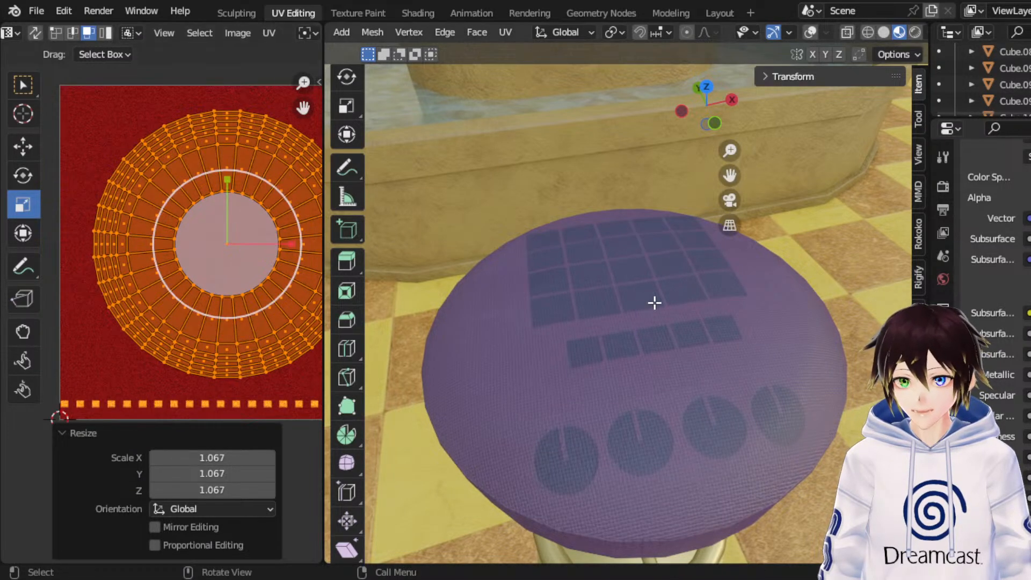
# Step: Return to the Modeling workspace and put the stool in Object Mode
pyautogui.click(653, 11)
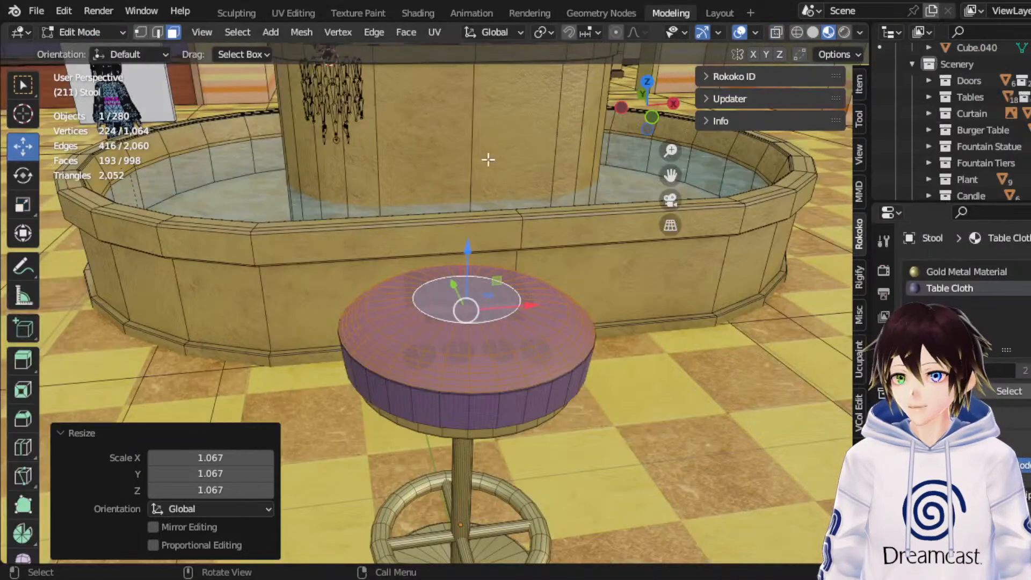
pyautogui.click(87, 32)
pyautogui.click(81, 51)
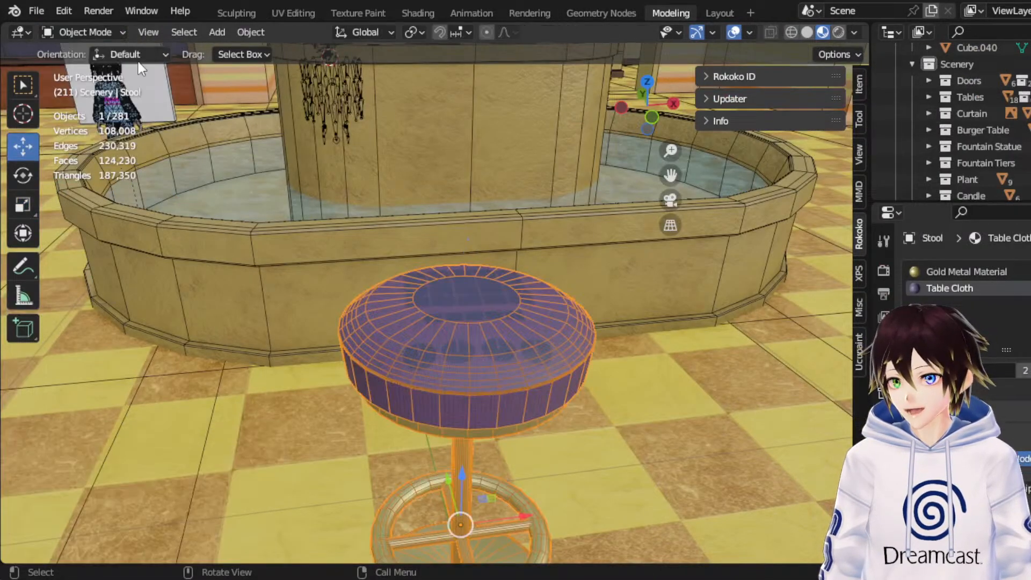
# Step: Hide the viewport overlays and move the stool about 2.06 m along X, away from the fountain
pyautogui.click(734, 32)
pyautogui.moveTo(617, 236); pyautogui.dragTo(671, 206, button='middle')
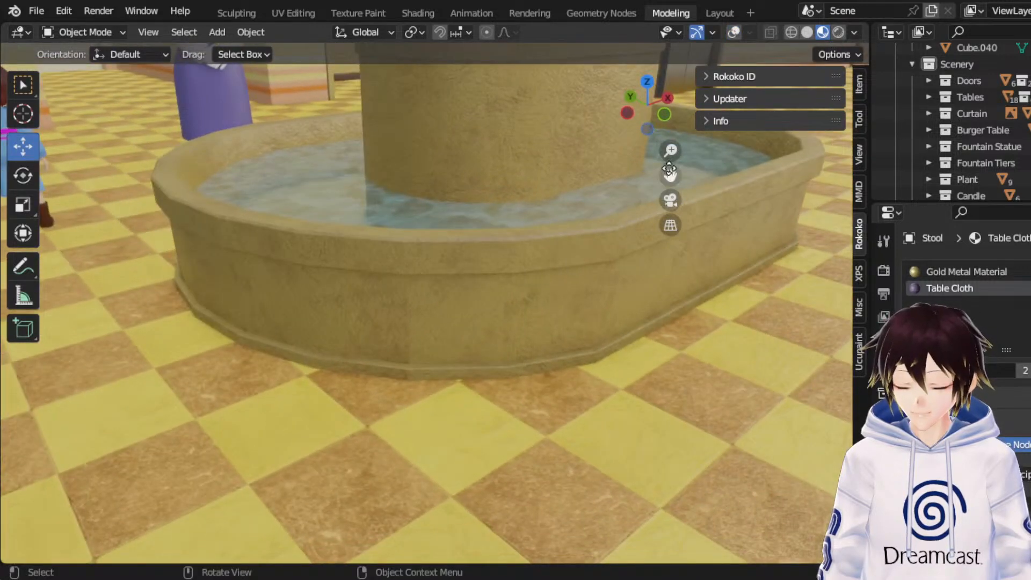
pyautogui.moveTo(669, 168); pyautogui.dragTo(495, 214)
pyautogui.moveTo(494, 213); pyautogui.dragTo(570, 253, button='middle')
pyautogui.scroll(-2, 511, 254)
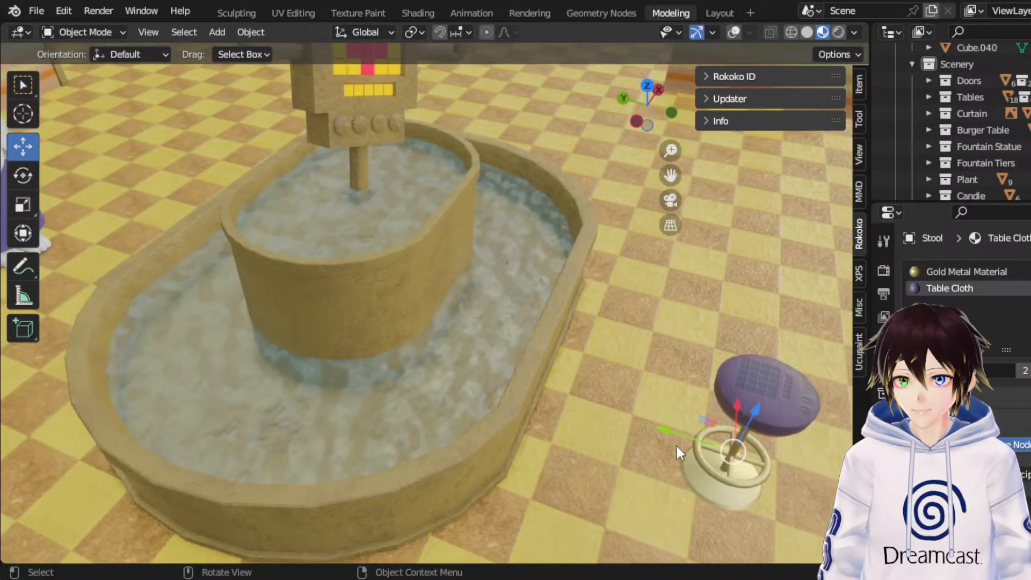
pyautogui.moveTo(674, 427); pyautogui.dragTo(546, 398, button='middle')
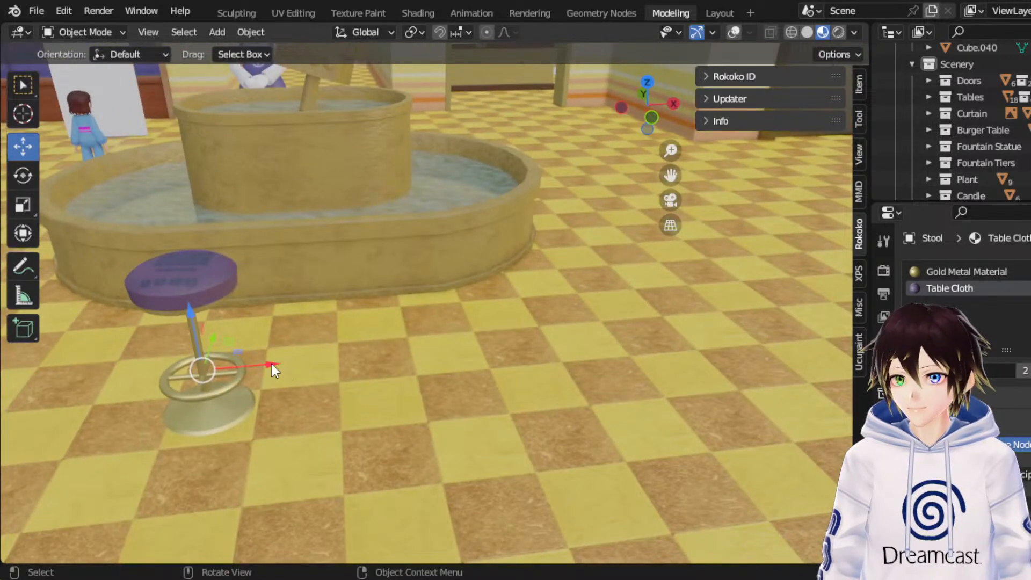
pyautogui.press('g')
pyautogui.moveTo(790, 321); pyautogui.dragTo(817, 319)
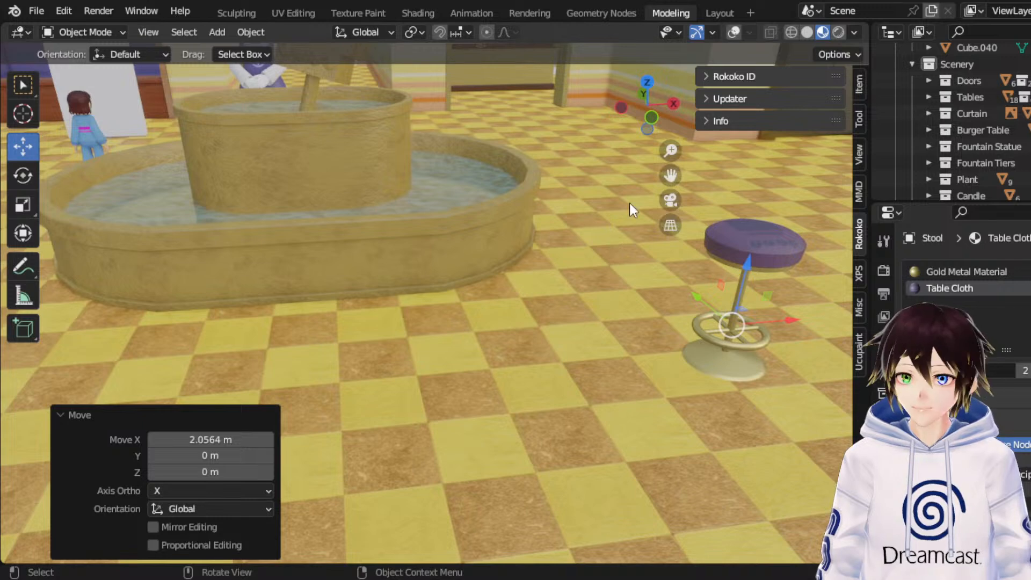
# Step: In a top wireframe view, move the stool across the floor plan into the room with the wall counters, finishing with about 1.14 m in X and 0.31 m in Y
pyautogui.moveTo(670, 175)
pyautogui.mouseDown()
pyautogui.moveTo(652, 189)
pyautogui.moveTo(671, 176)
pyautogui.mouseUp()
pyautogui.click(648, 82)
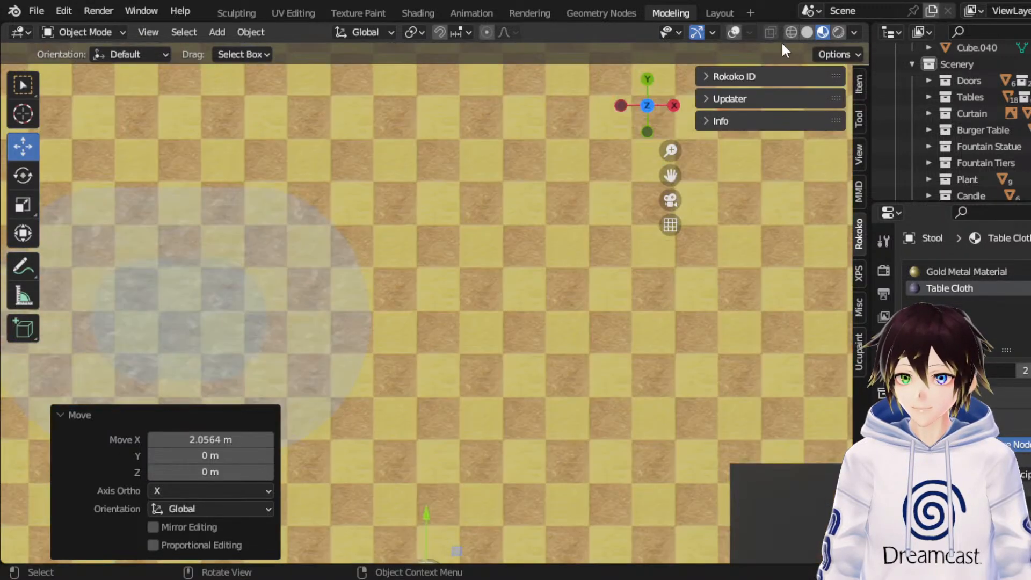
pyautogui.click(793, 32)
pyautogui.scroll(-3, 539, 258)
pyautogui.press('g')
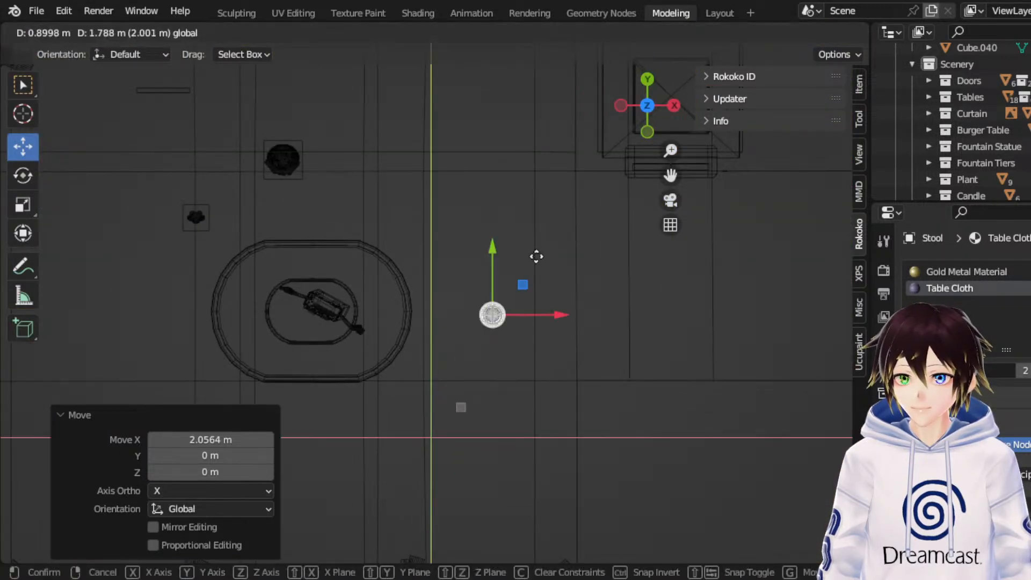
pyautogui.click(606, 167)
pyautogui.moveTo(671, 175); pyautogui.dragTo(549, 463)
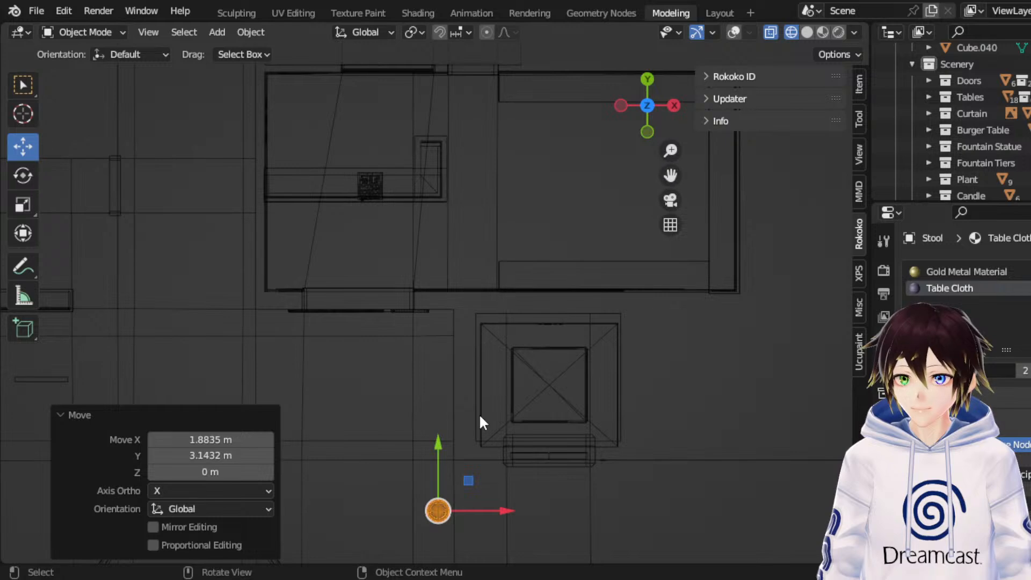
pyautogui.moveTo(439, 450); pyautogui.dragTo(440, 82)
pyautogui.moveTo(441, 148); pyautogui.dragTo(523, 137)
# Step: Show the scene in Material Preview shading and shift the stool slightly along Y toward the wall counter
pyautogui.moveTo(523, 136); pyautogui.dragTo(693, 570, button='middle')
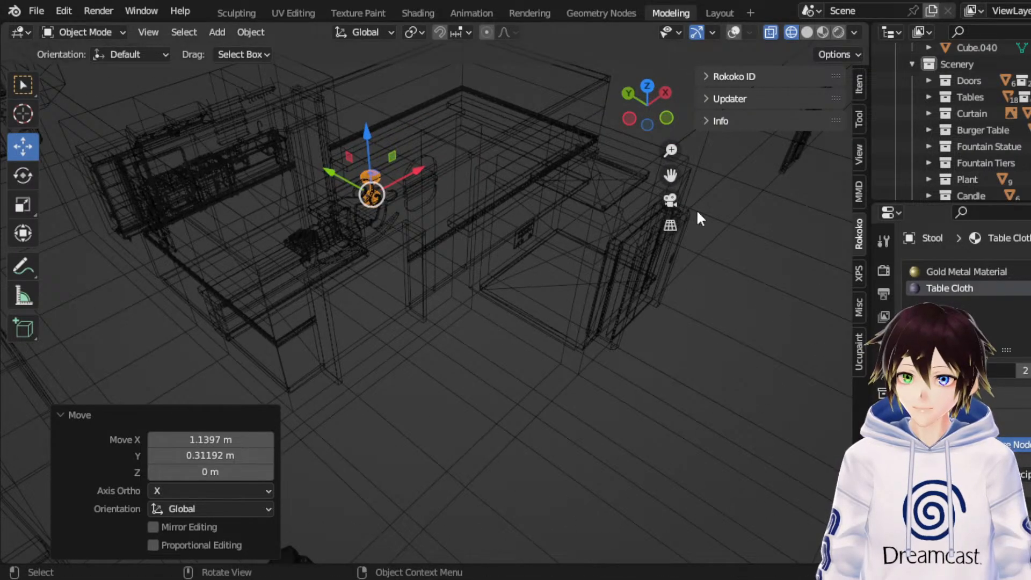
pyautogui.moveTo(671, 176); pyautogui.dragTo(686, 326)
pyautogui.scroll(7, 398, 259)
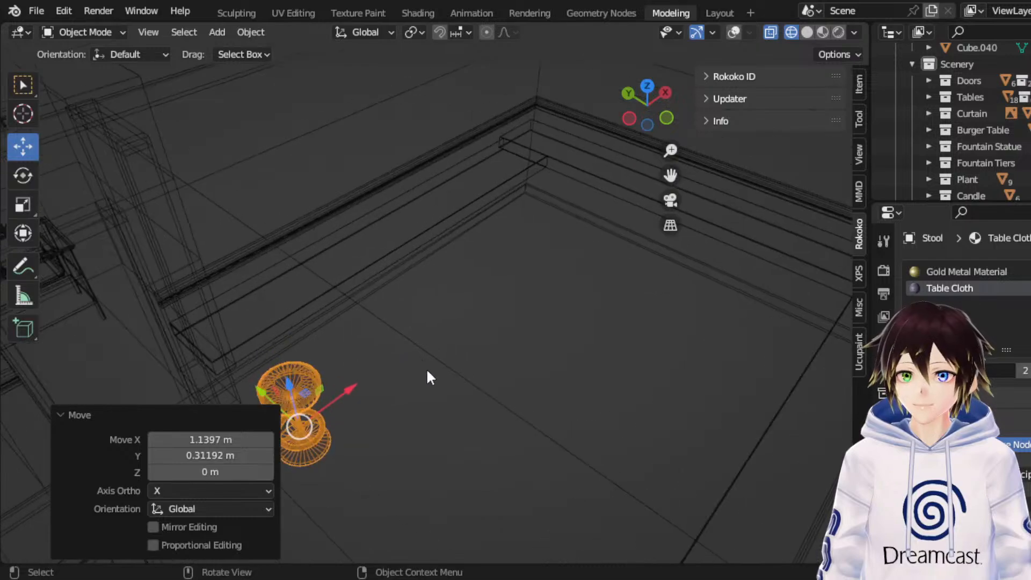
pyautogui.moveTo(426, 368); pyautogui.dragTo(488, 296, button='middle')
pyautogui.moveTo(671, 176); pyautogui.dragTo(806, 64)
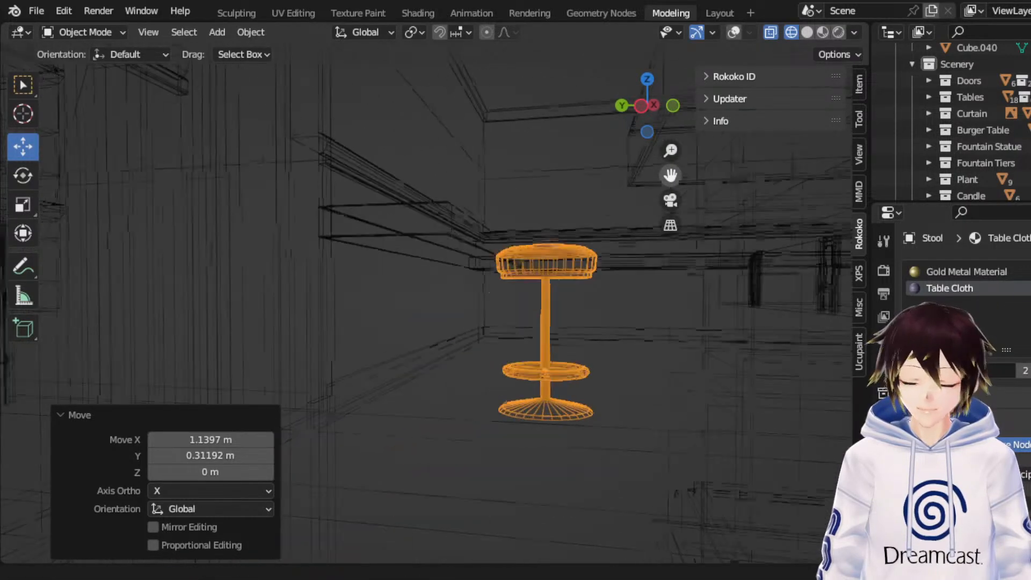
pyautogui.moveTo(574, 224)
pyautogui.mouseDown(button='middle')
pyautogui.moveTo(548, 241)
pyautogui.moveTo(569, 225)
pyautogui.mouseUp(button='middle')
pyautogui.click(822, 32)
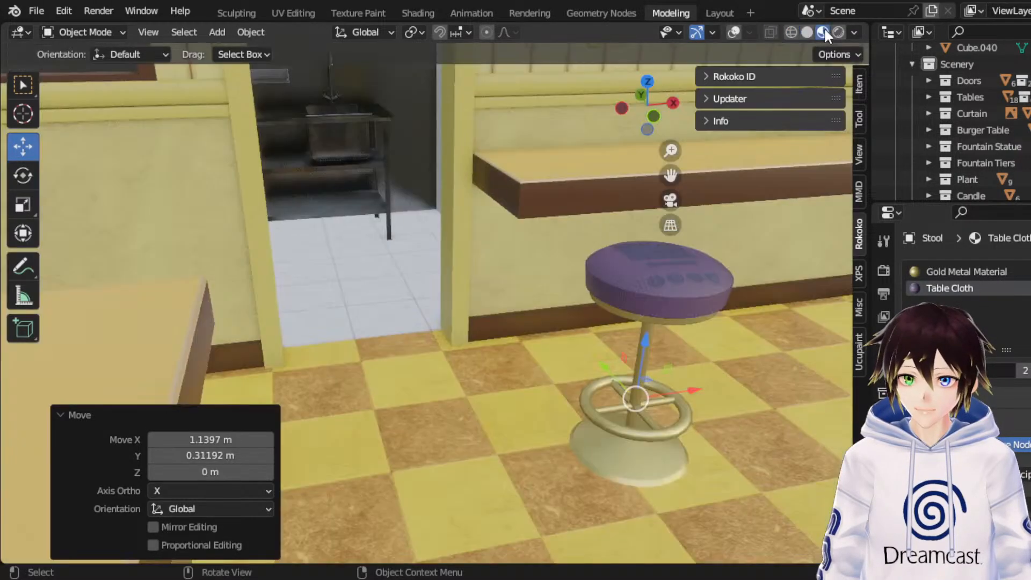
pyautogui.moveTo(681, 169); pyautogui.dragTo(430, 215)
pyautogui.moveTo(505, 255); pyautogui.dragTo(422, 253, button='middle')
pyautogui.moveTo(404, 298); pyautogui.dragTo(559, 324, button='middle')
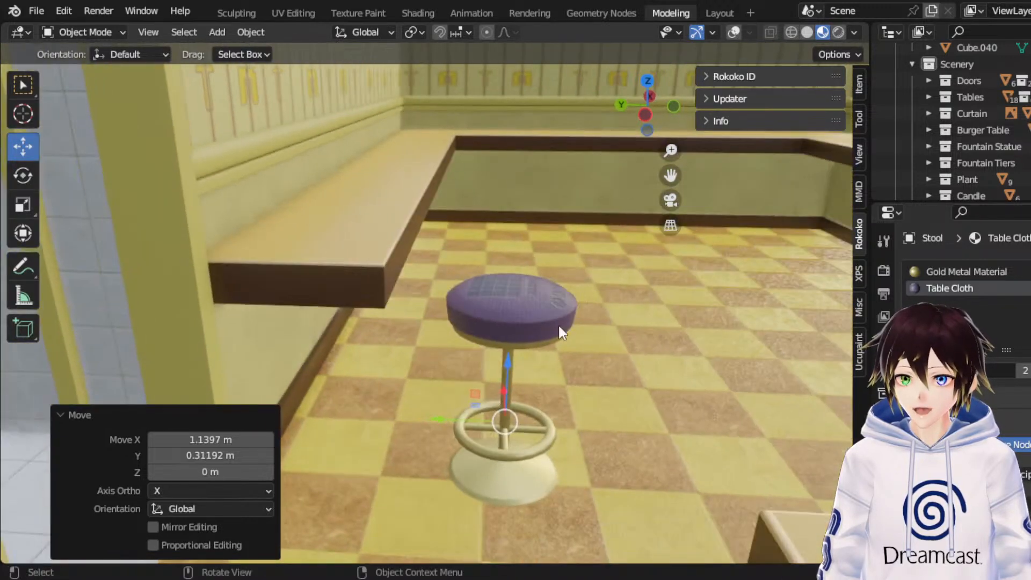
pyautogui.moveTo(445, 423); pyautogui.dragTo(417, 424)
pyautogui.moveTo(417, 425); pyautogui.dragTo(441, 339, button='middle')
# Step: Make a linked duplicate of the stool and place it about 0.74 m along X beside the counter
pyautogui.moveTo(470, 416); pyautogui.dragTo(746, 385)
pyautogui.rightClick(494, 386)
pyautogui.click(494, 387)
pyautogui.rightClick(494, 388)
pyautogui.moveTo(671, 175); pyautogui.dragTo(456, 186)
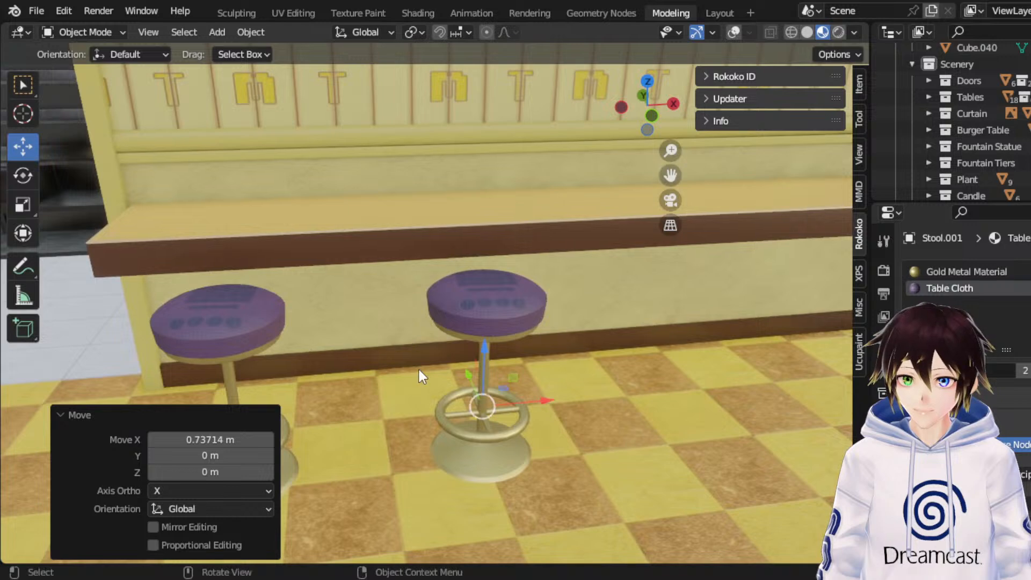
pyautogui.moveTo(419, 370); pyautogui.dragTo(459, 359, button='middle')
# Step: Make linked duplicates of both stools and move them about 1.52 m, plus a further 0.05 m, along X to continue the row
pyautogui.keyDown('shift'); pyautogui.click(248, 327); pyautogui.keyUp('shift')
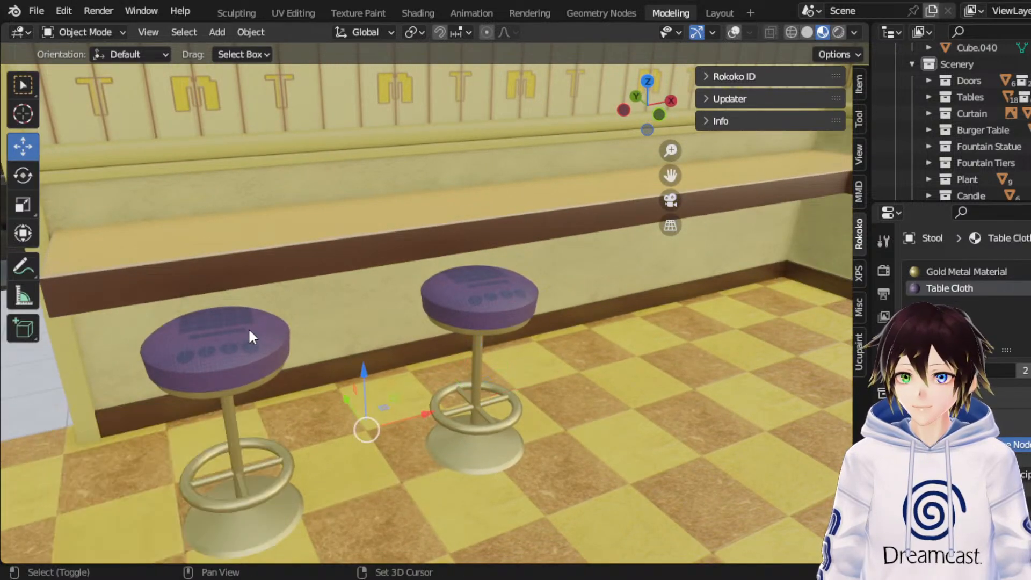
pyautogui.moveTo(249, 328); pyautogui.dragTo(559, 272, button='middle')
pyautogui.rightClick(559, 272)
pyautogui.click(559, 272)
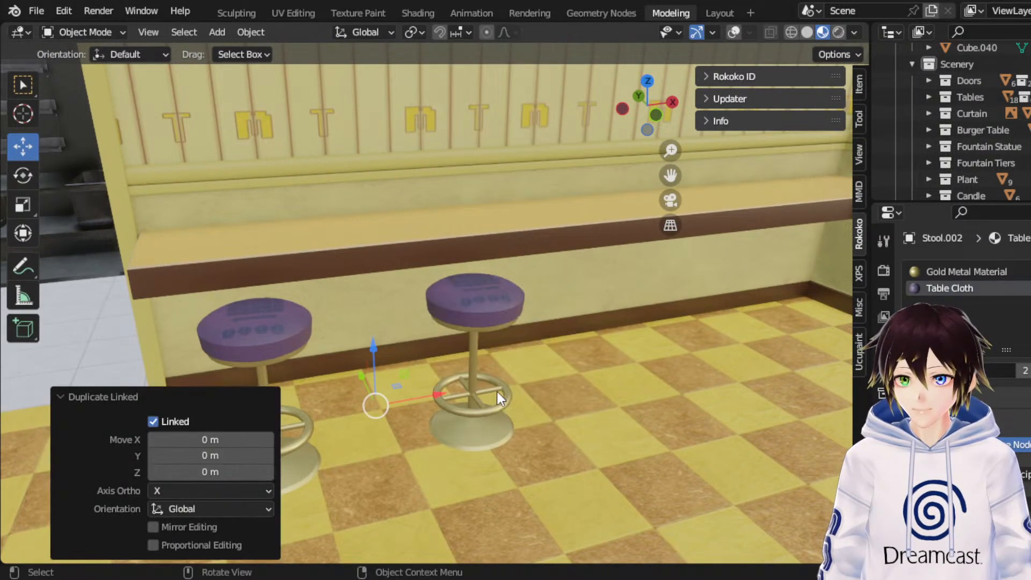
pyautogui.press('x')
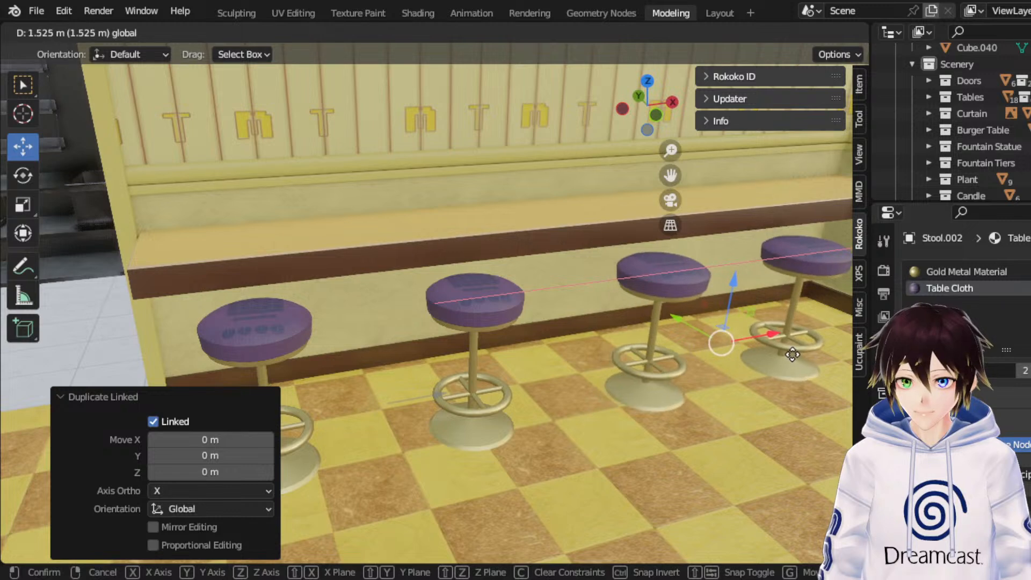
pyautogui.click(784, 356)
pyautogui.moveTo(671, 176); pyautogui.dragTo(640, 230)
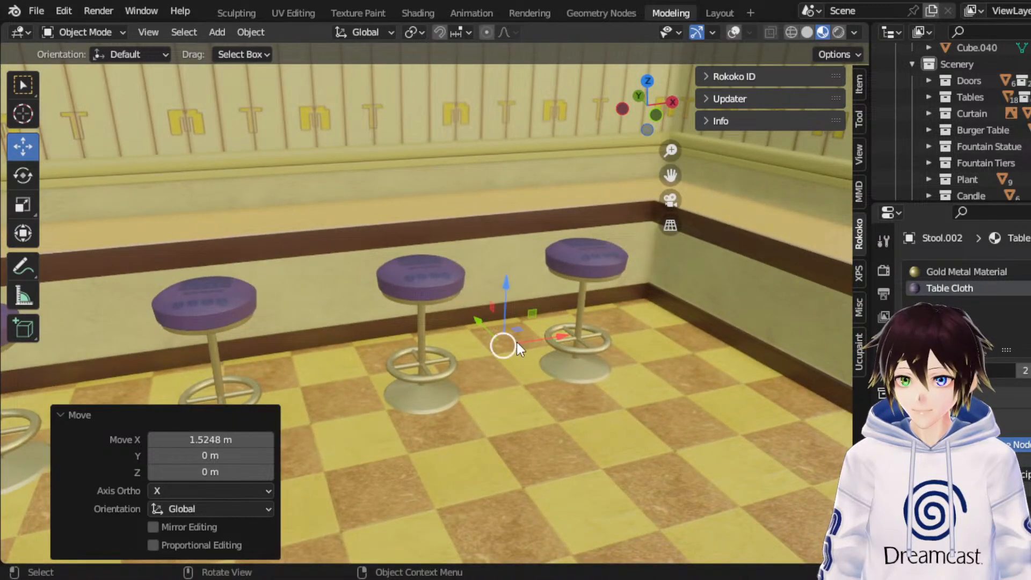
pyautogui.moveTo(548, 339); pyautogui.dragTo(560, 338)
# Step: Select all four stools in the row, make linked duplicates and move the copies about 0.53 m in negative Y
pyautogui.moveTo(554, 259); pyautogui.dragTo(607, 253, button='middle')
pyautogui.scroll(-3, 590, 250)
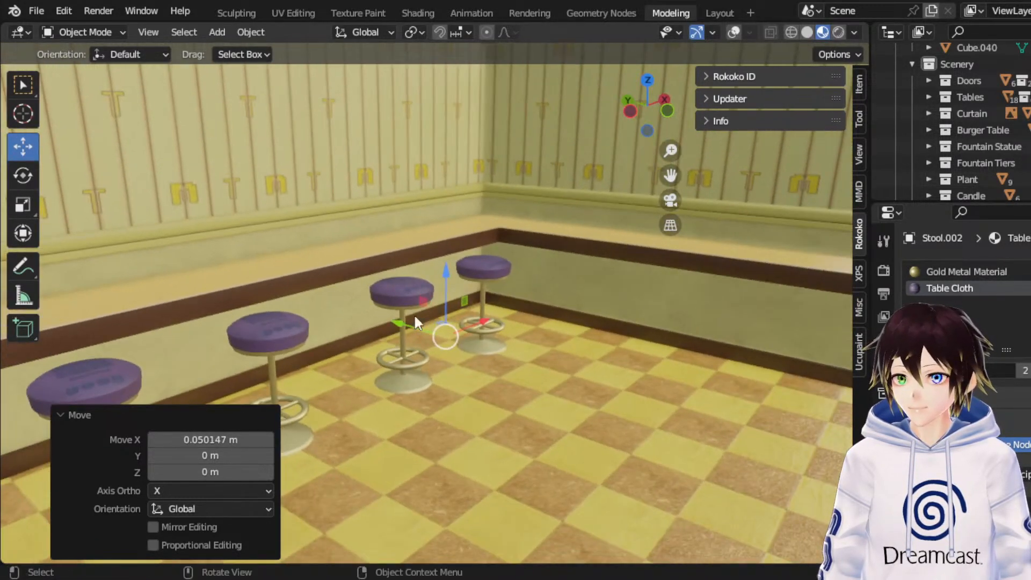
pyautogui.keyDown('shift'); pyautogui.click(269, 331); pyautogui.keyUp('shift')
pyautogui.keyDown('shift'); pyautogui.click(105, 386); pyautogui.keyUp('shift')
pyautogui.moveTo(420, 370); pyautogui.dragTo(456, 309, button='middle')
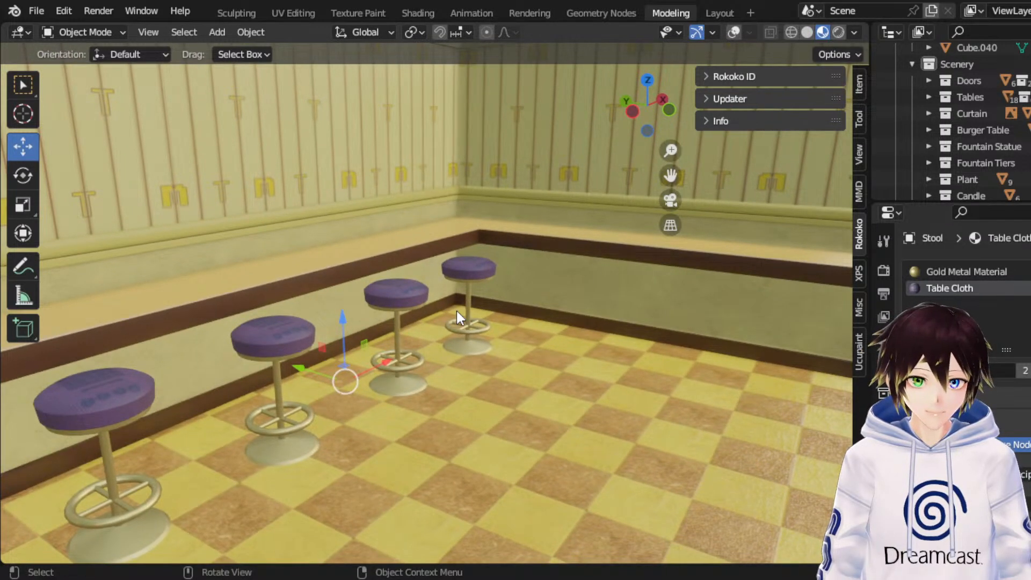
pyautogui.rightClick(471, 254)
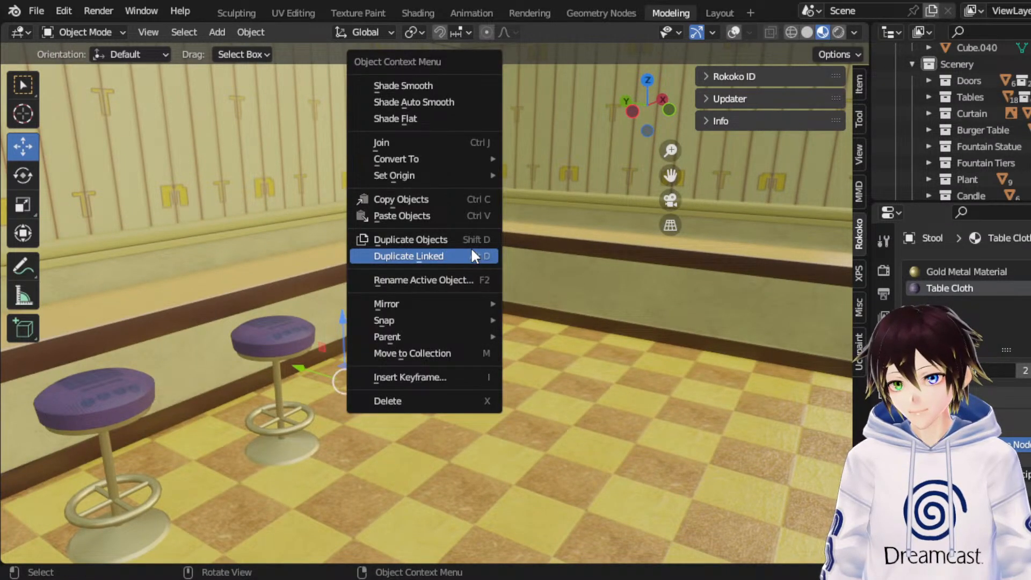
pyautogui.click(471, 248)
pyautogui.rightClick(336, 369)
pyautogui.moveTo(301, 367); pyautogui.dragTo(405, 382)
# Step: Mirror the four copied stools on global Y and move them along Y to the opposite counter, finishing with about -0.43 m
pyautogui.rightClick(427, 336)
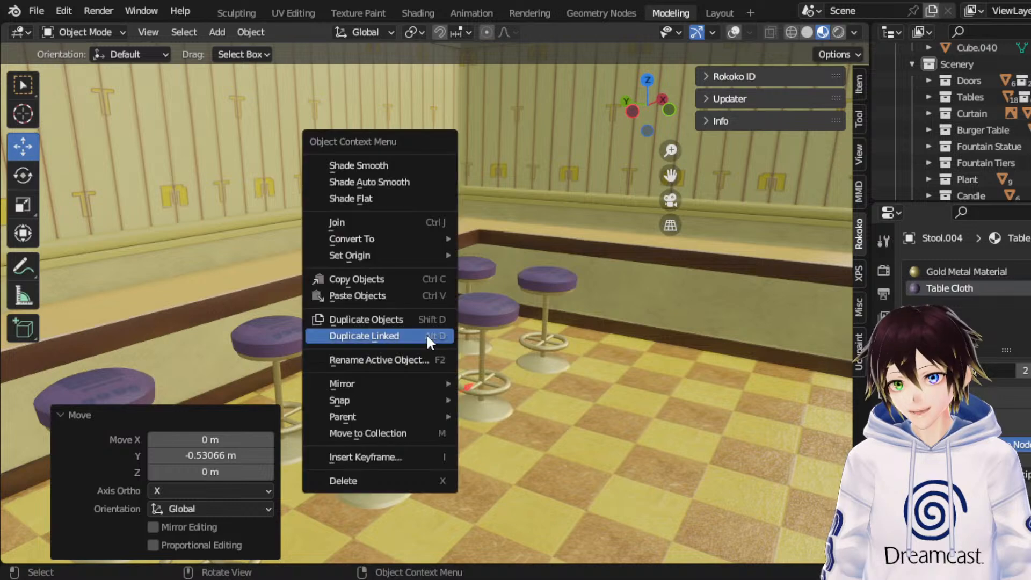
pyautogui.moveTo(422, 382)
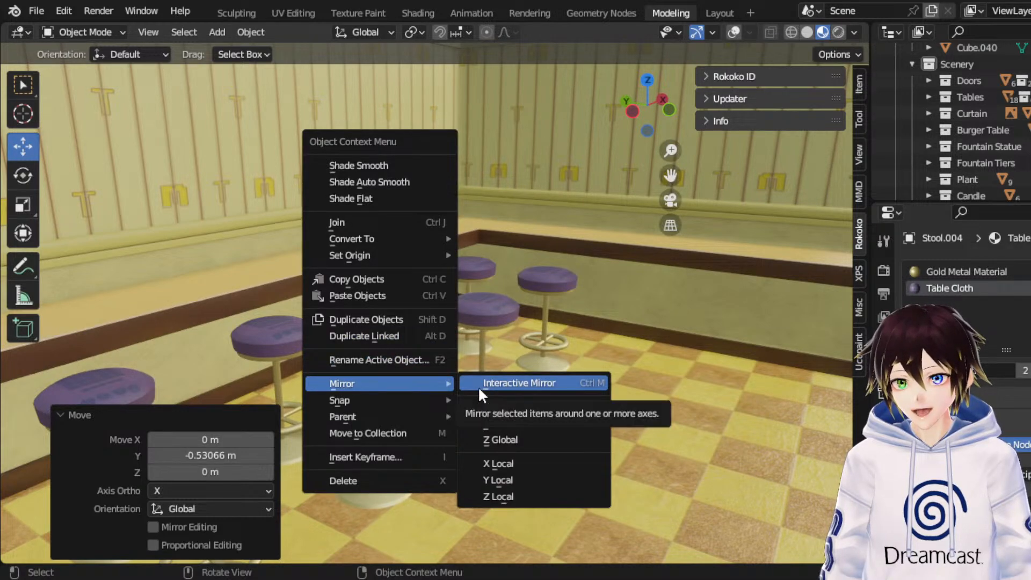
pyautogui.click(522, 422)
pyautogui.moveTo(527, 408); pyautogui.dragTo(599, 413, button='middle')
pyautogui.moveTo(413, 402); pyautogui.dragTo(652, 414)
pyautogui.moveTo(672, 176); pyautogui.dragTo(494, 254)
pyautogui.moveTo(355, 334); pyautogui.dragTo(458, 332)
pyautogui.moveTo(433, 298); pyautogui.dragTo(454, 301, button='middle')
pyautogui.moveTo(671, 176); pyautogui.dragTo(859, 252)
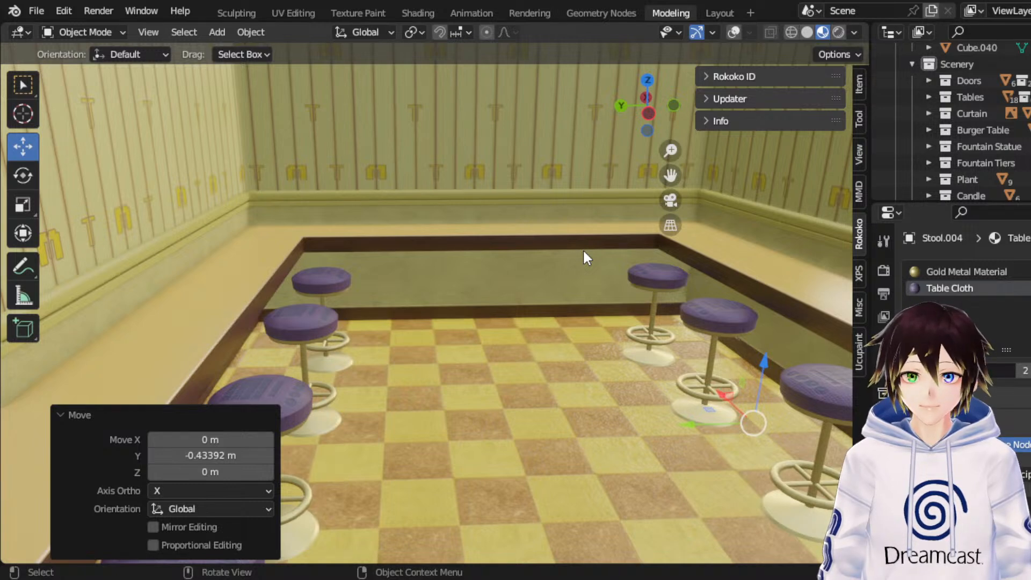
# Step: Show the viewport overlays and make a linked duplicate of the farthest stool in the second row
pyautogui.click(734, 33)
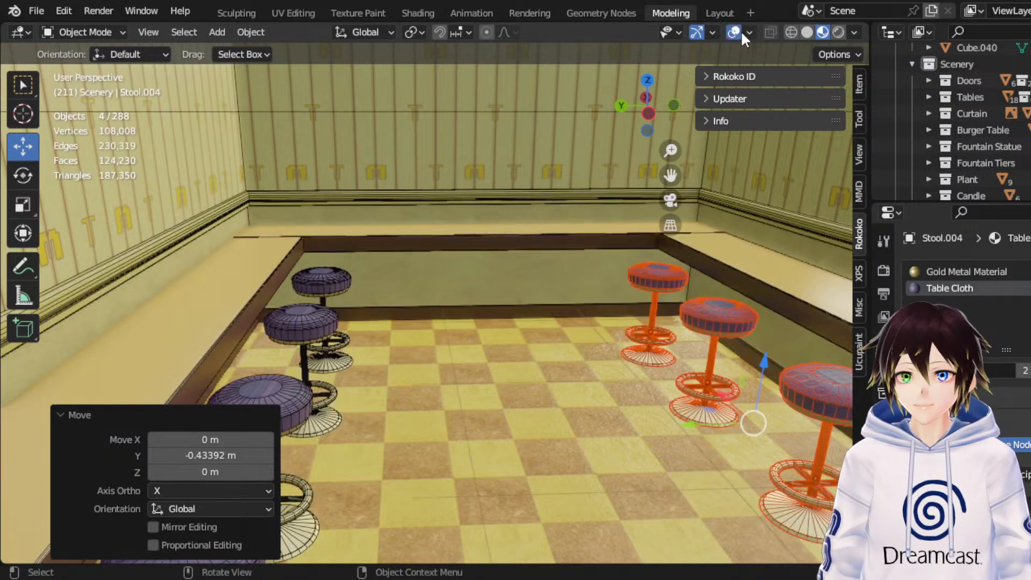
pyautogui.click(644, 337)
pyautogui.rightClick(644, 337)
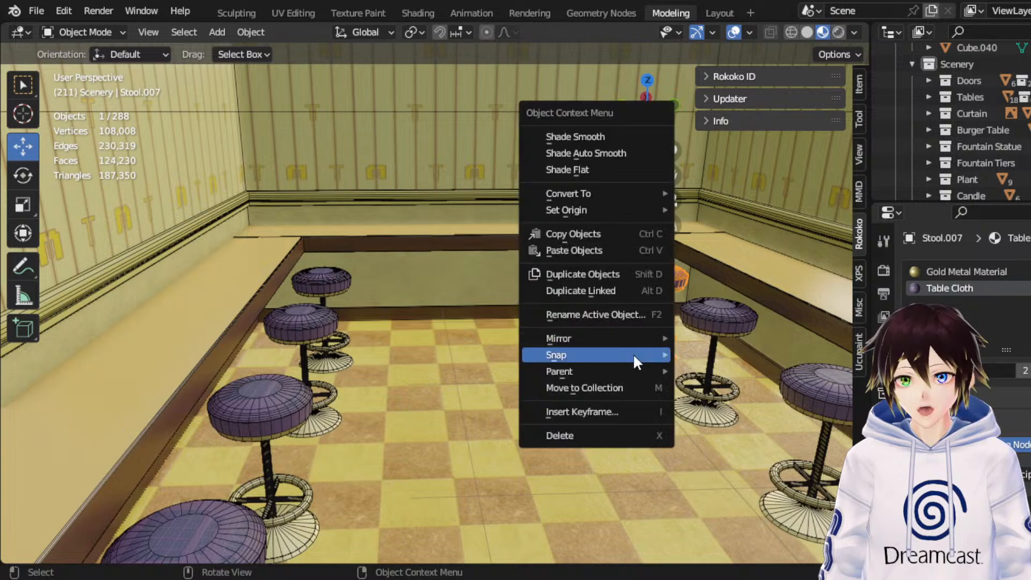
pyautogui.click(562, 290)
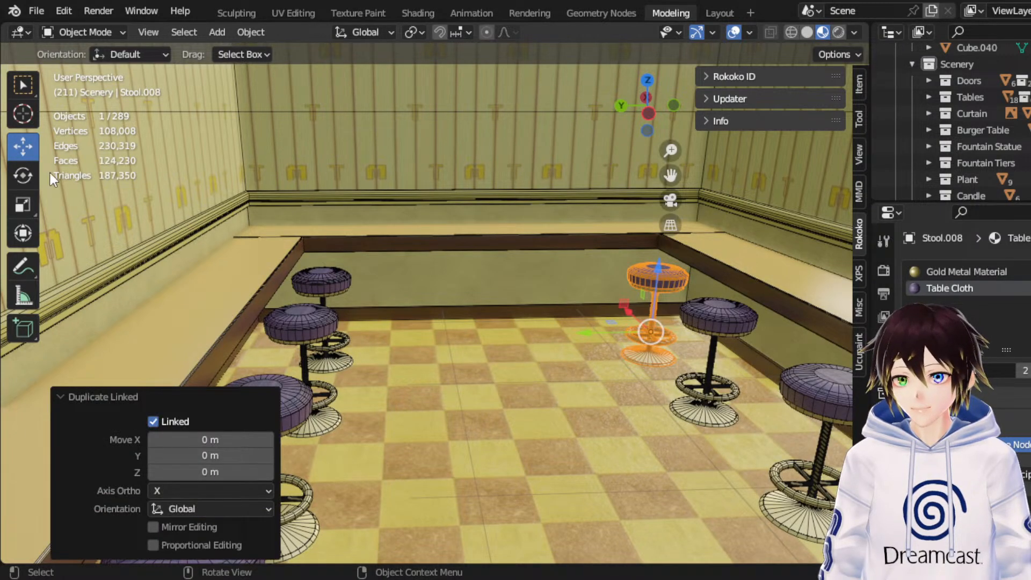
# Step: Rotate the duplicated stool by 90° about the global Z axis
pyautogui.click(23, 176)
pyautogui.moveTo(498, 216); pyautogui.dragTo(511, 272, button='middle')
pyautogui.scroll(2, 651, 215)
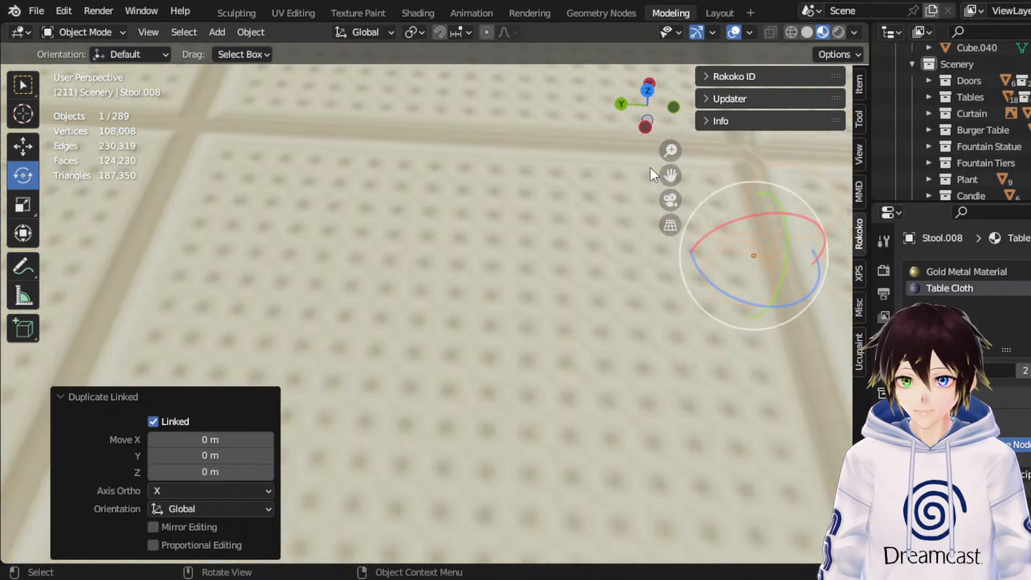
pyautogui.keyDown('shift'); pyautogui.moveTo(669, 187); pyautogui.dragTo(606, 224, button='middle'); pyautogui.keyUp('shift')
pyautogui.scroll(1, 604, 224)
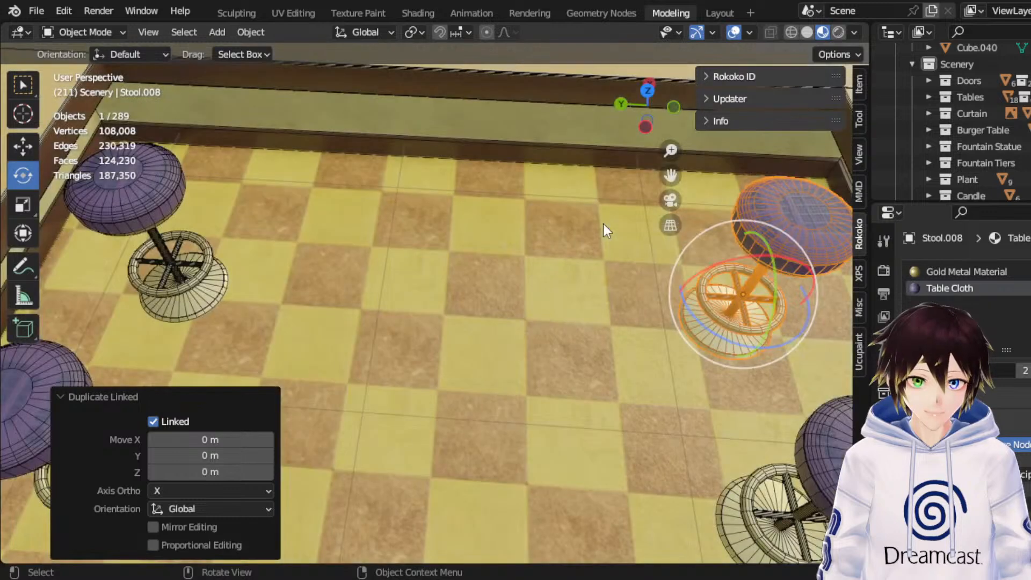
pyautogui.moveTo(698, 326); pyautogui.dragTo(773, 338)
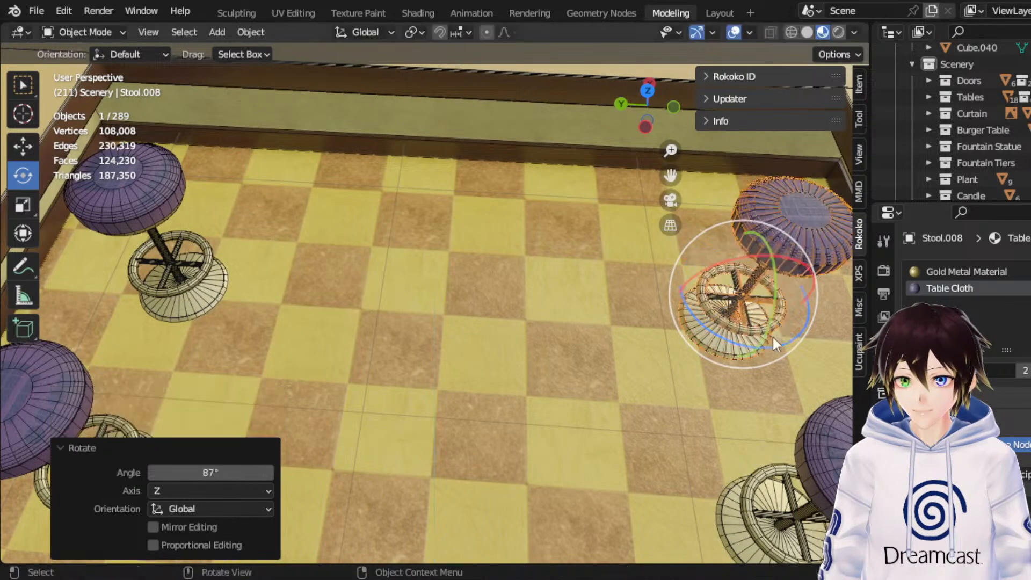
pyautogui.click(236, 472)
pyautogui.write('90')
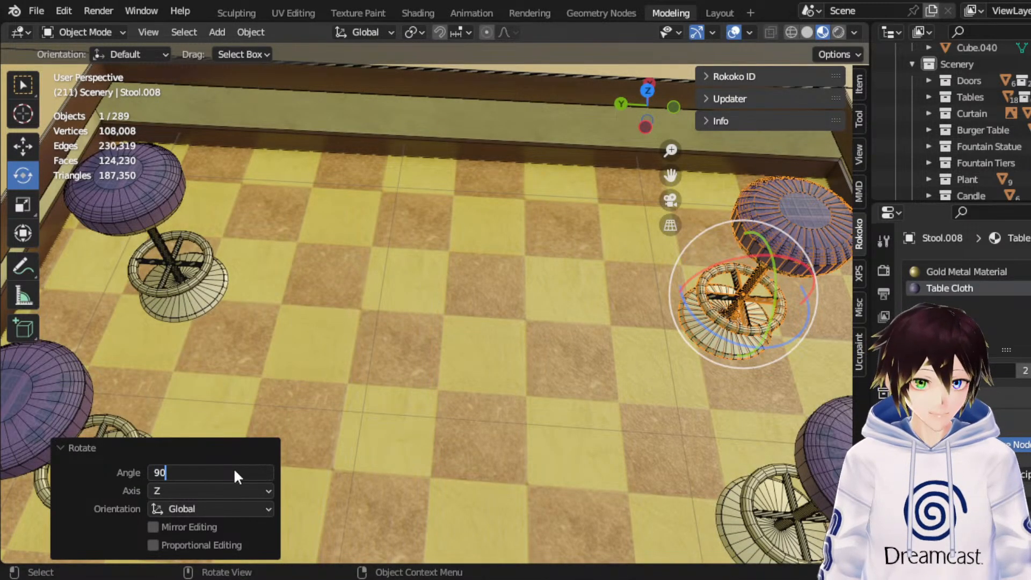
pyautogui.press('Return')
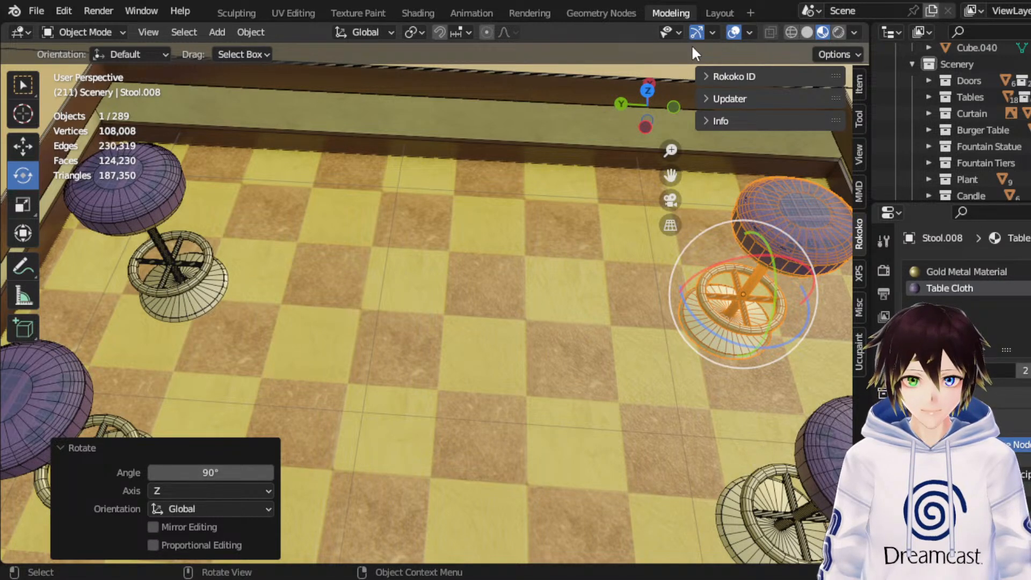
# Step: In a top wireframe view, move the rotated stool along Y into the space between the two rows
pyautogui.click(648, 90)
pyautogui.click(791, 33)
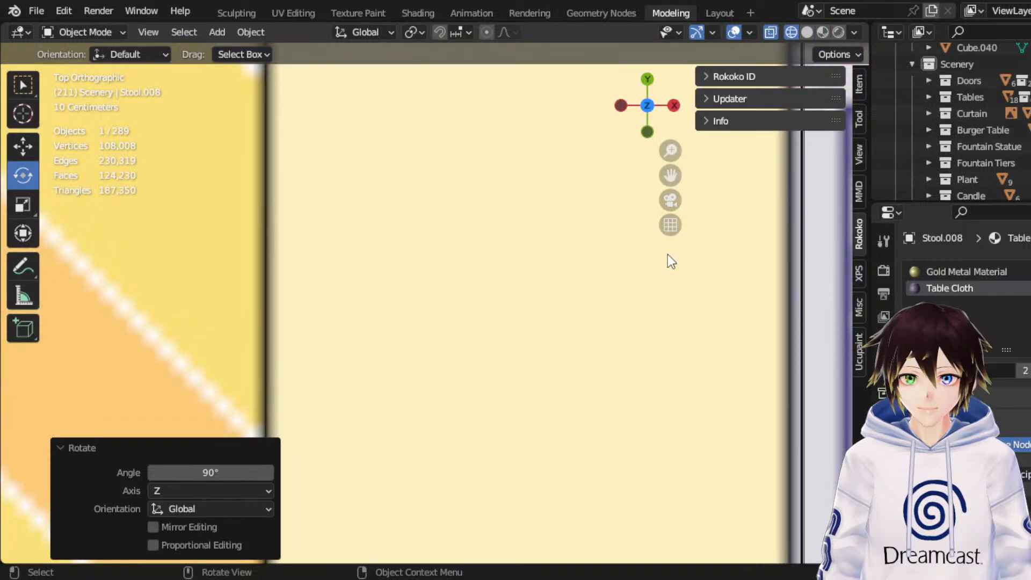
pyautogui.click(19, 143)
pyautogui.moveTo(529, 459); pyautogui.dragTo(553, 183)
# Step: Make a linked duplicate of the rotated stool and move it about 0.61 m along Y
pyautogui.rightClick(546, 338)
pyautogui.click(547, 343)
pyautogui.rightClick(533, 317)
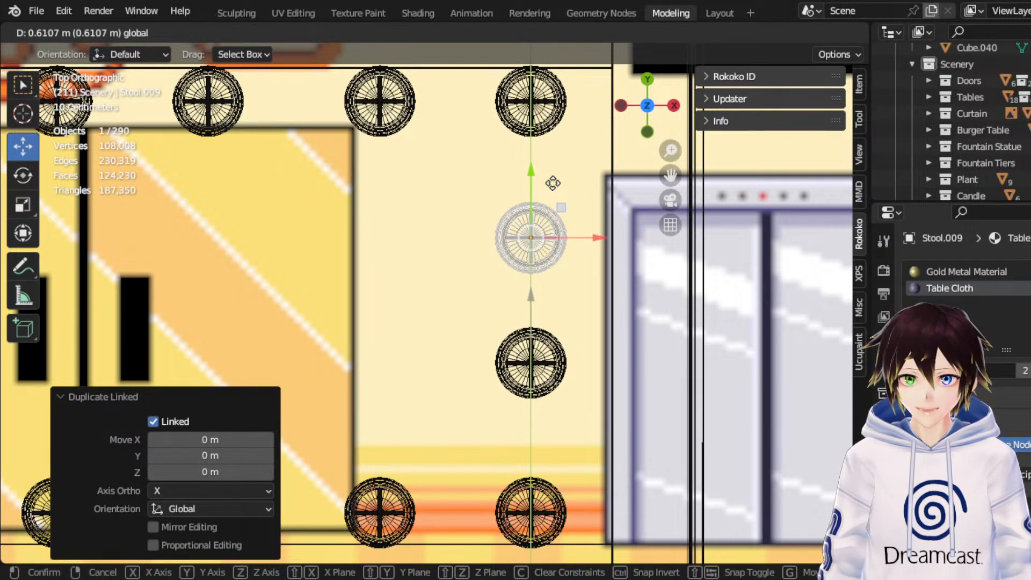
pyautogui.click(553, 184)
# Step: Select both stools between the two rows and move them about 0.24 m along X towards the end counter
pyautogui.keyDown('shift'); pyautogui.click(546, 343); pyautogui.keyUp('shift')
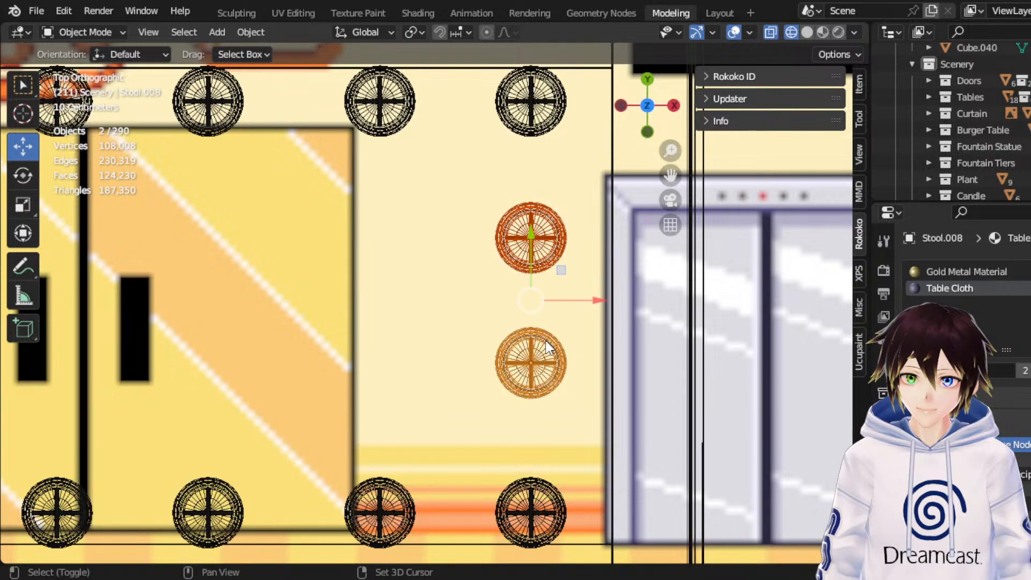
pyautogui.moveTo(552, 299)
pyautogui.mouseDown(button='middle')
pyautogui.moveTo(543, 283)
pyautogui.moveTo(672, 204)
pyautogui.mouseUp(button='middle')
pyautogui.click(808, 32)
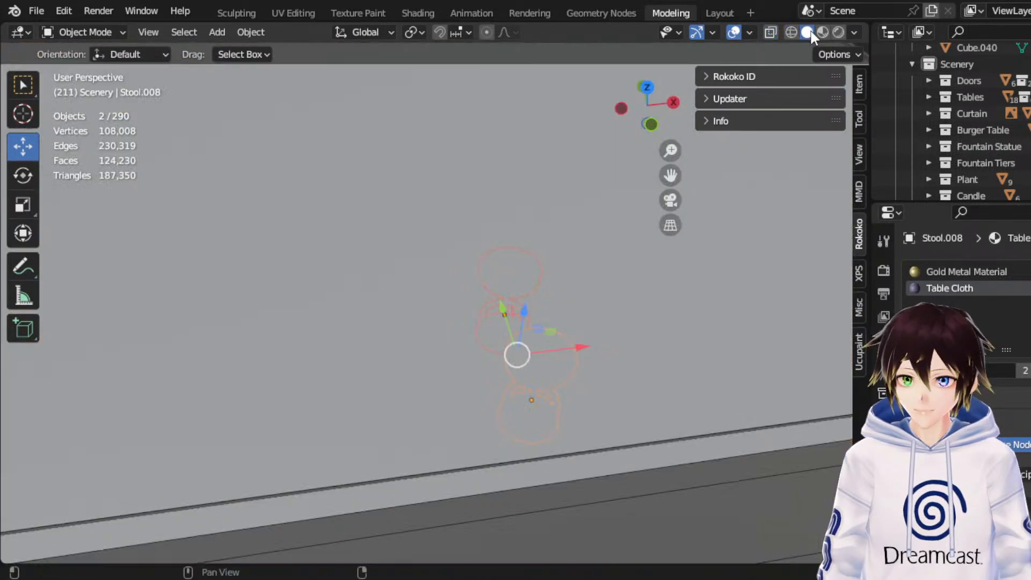
pyautogui.scroll(3, 553, 223)
pyautogui.moveTo(455, 278); pyautogui.dragTo(436, 261, button='middle')
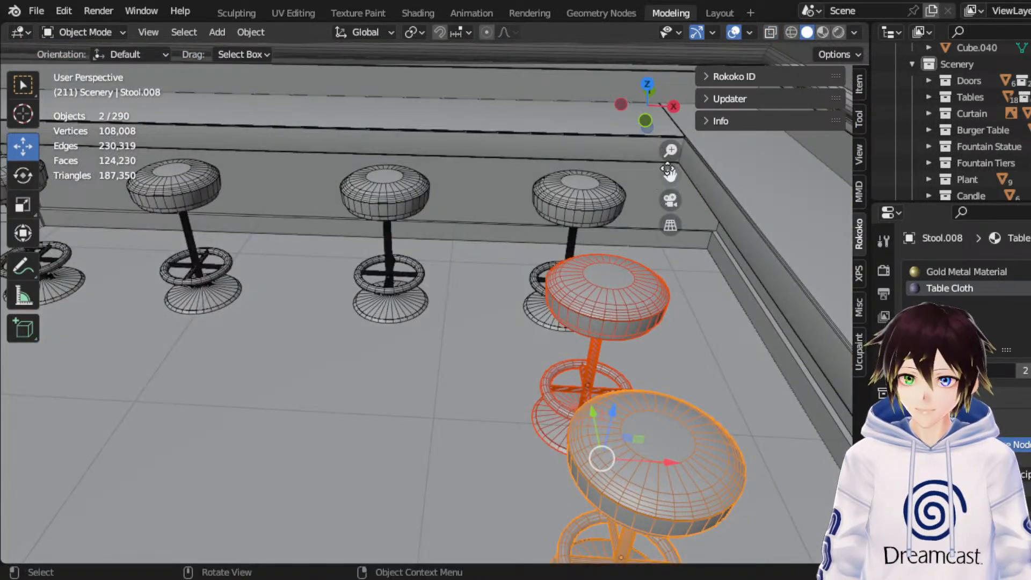
pyautogui.moveTo(669, 172); pyautogui.dragTo(749, 156)
pyautogui.moveTo(497, 433); pyautogui.dragTo(587, 438)
# Step: Display the stool area in material preview with the overlays hidden, and save the file
pyautogui.moveTo(306, 333); pyautogui.dragTo(433, 301, button='middle')
pyautogui.scroll(-5, 434, 299)
pyautogui.moveTo(436, 339); pyautogui.dragTo(403, 288, button='middle')
pyautogui.scroll(-2, 440, 301)
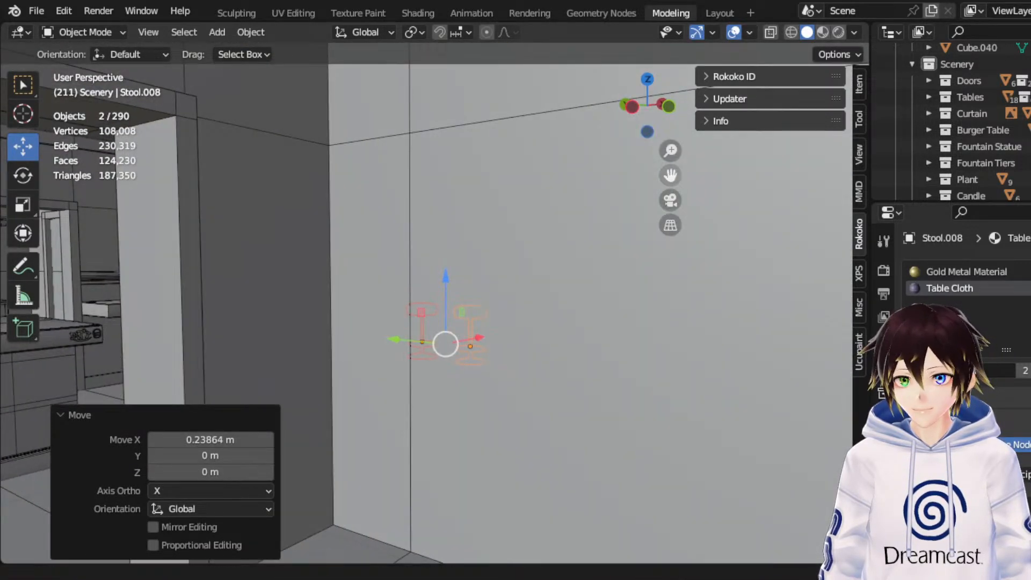
pyautogui.moveTo(671, 175); pyautogui.dragTo(817, 179)
pyautogui.scroll(1, 520, 234)
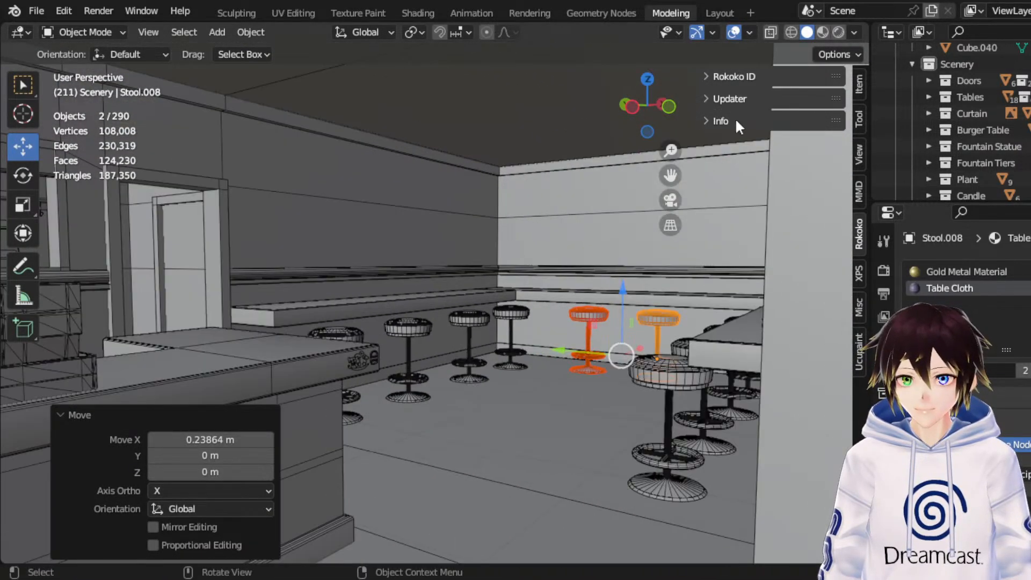
pyautogui.click(732, 32)
pyautogui.click(823, 32)
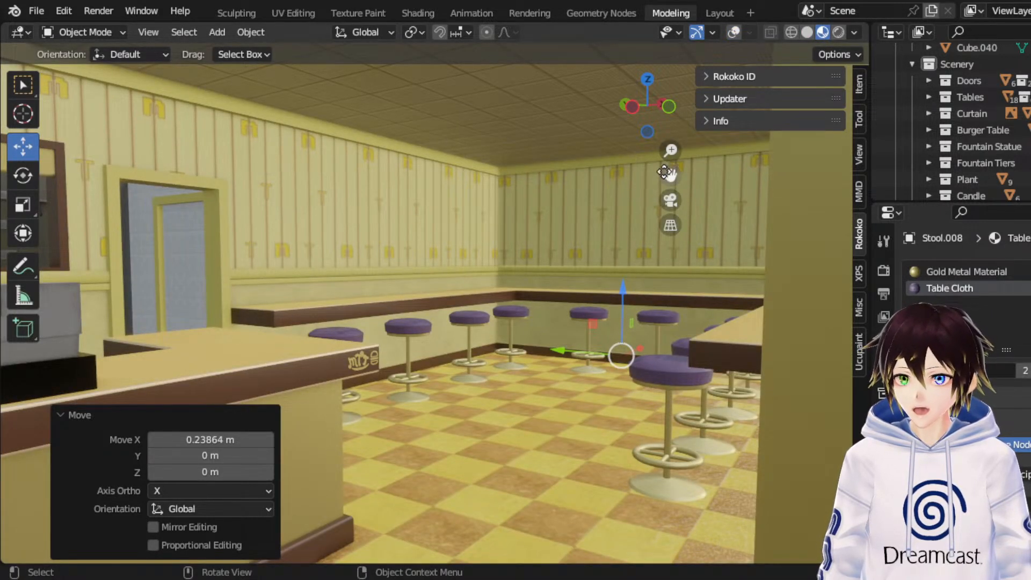
pyautogui.moveTo(665, 172); pyautogui.dragTo(744, 169)
pyautogui.moveTo(590, 200); pyautogui.dragTo(558, 205, button='middle')
pyautogui.hotkey('ctrl', 's')
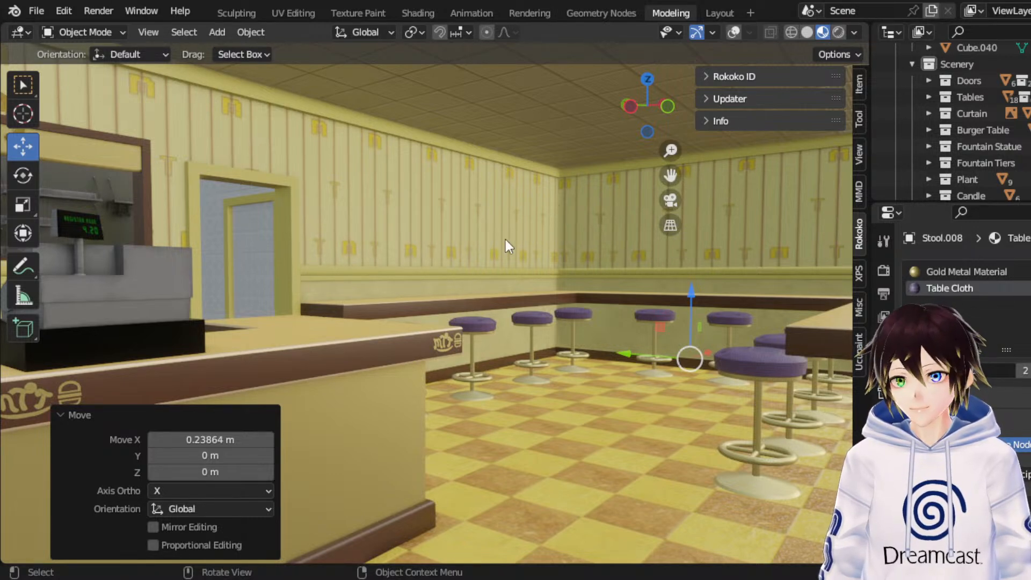
# Step: Examine the cash register counter and the lobby around the fountain, and save the file
pyautogui.moveTo(506, 244); pyautogui.dragTo(316, 258, button='middle')
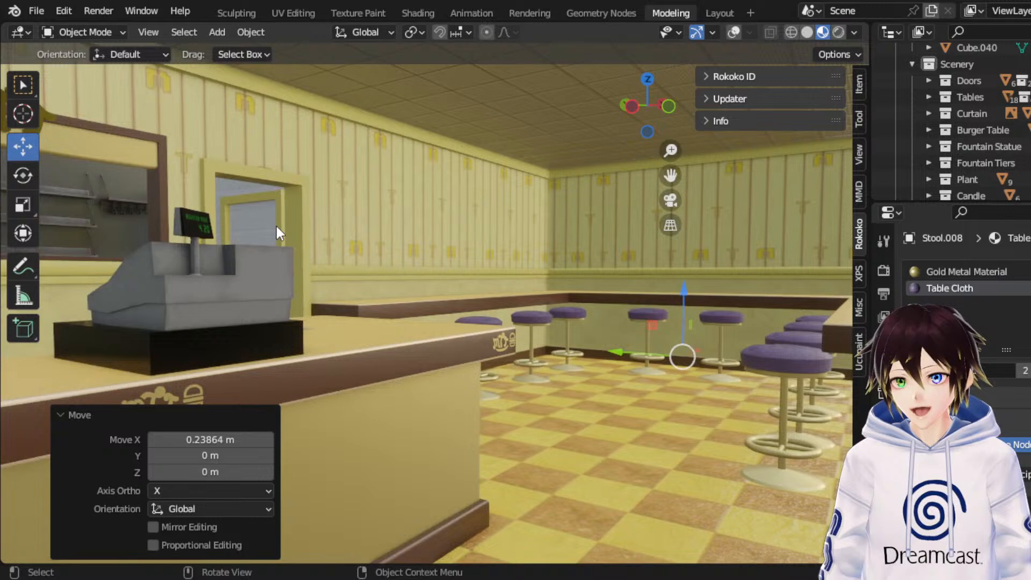
pyautogui.scroll(-1, 492, 262)
pyautogui.scroll(-2, 465, 264)
pyautogui.moveTo(520, 258); pyautogui.dragTo(439, 276, button='middle')
pyautogui.scroll(-1, 466, 282)
pyautogui.moveTo(670, 176); pyautogui.dragTo(617, 188)
pyautogui.scroll(3, 516, 291)
pyautogui.moveTo(511, 311); pyautogui.dragTo(465, 251, button='middle')
pyautogui.scroll(-3, 534, 314)
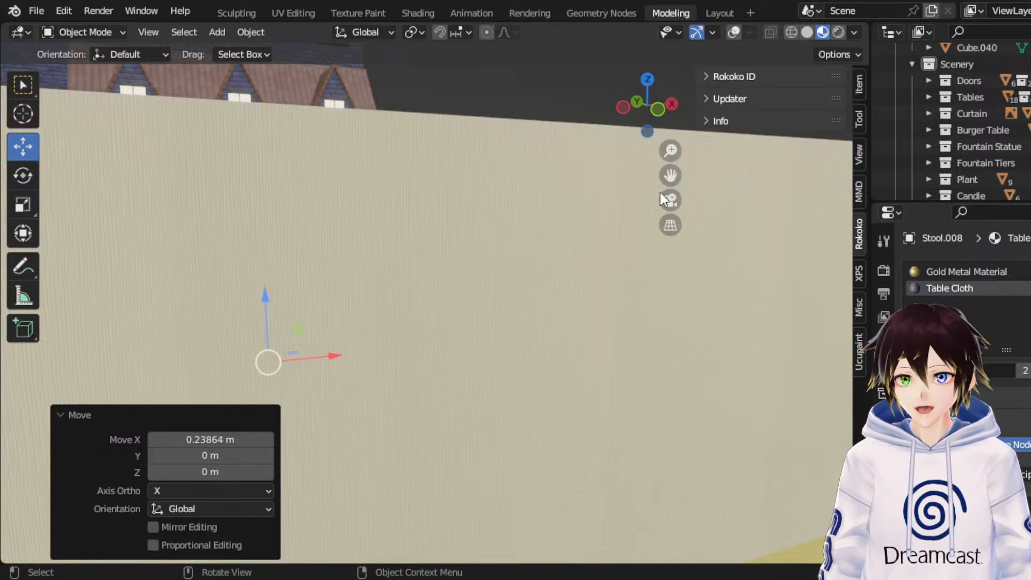
pyautogui.scroll(4, 664, 181)
pyautogui.keyDown('shift'); pyautogui.moveTo(301, 226); pyautogui.dragTo(421, 247, button='middle'); pyautogui.keyUp('shift')
pyautogui.scroll(-3, 421, 247)
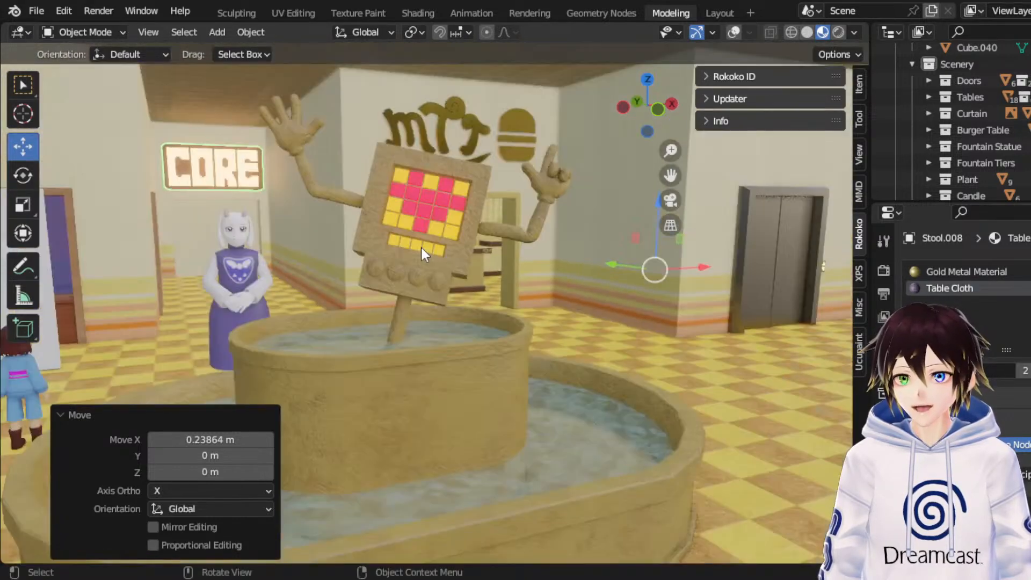
pyautogui.moveTo(460, 282); pyautogui.dragTo(464, 277, button='middle')
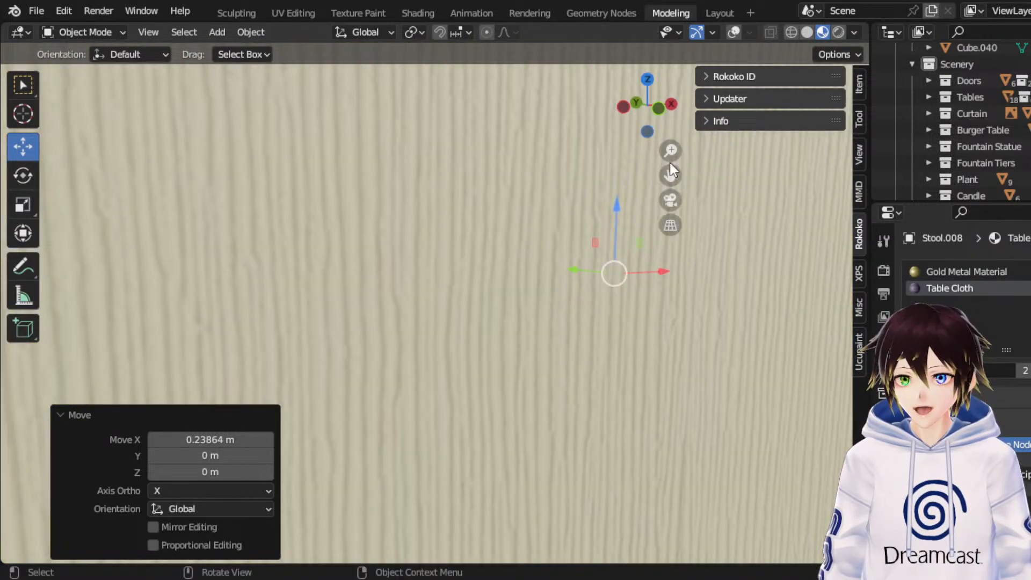
pyautogui.scroll(-4, 670, 161)
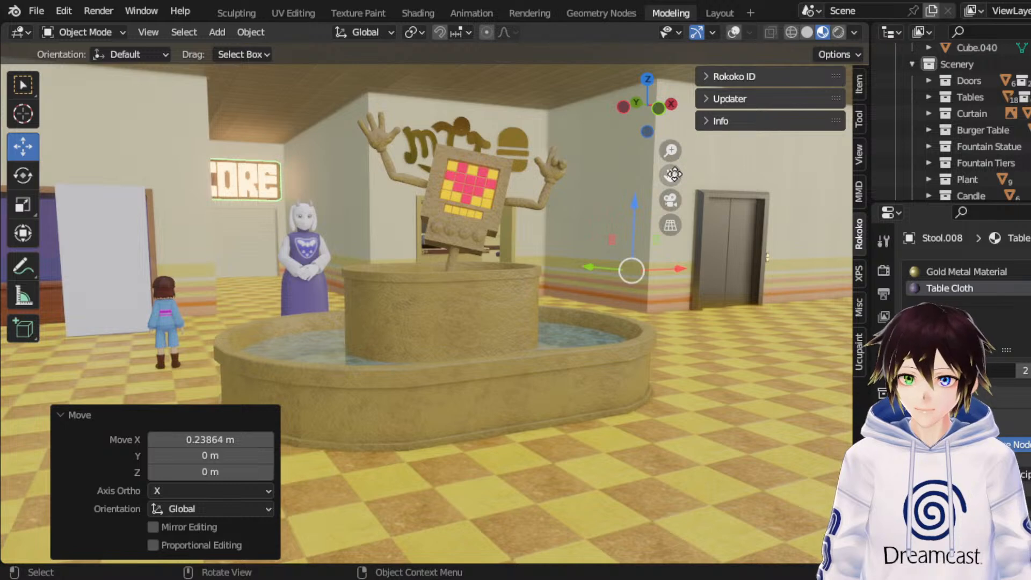
pyautogui.moveTo(671, 175); pyautogui.dragTo(665, 221)
pyautogui.hotkey('ctrl', 's')
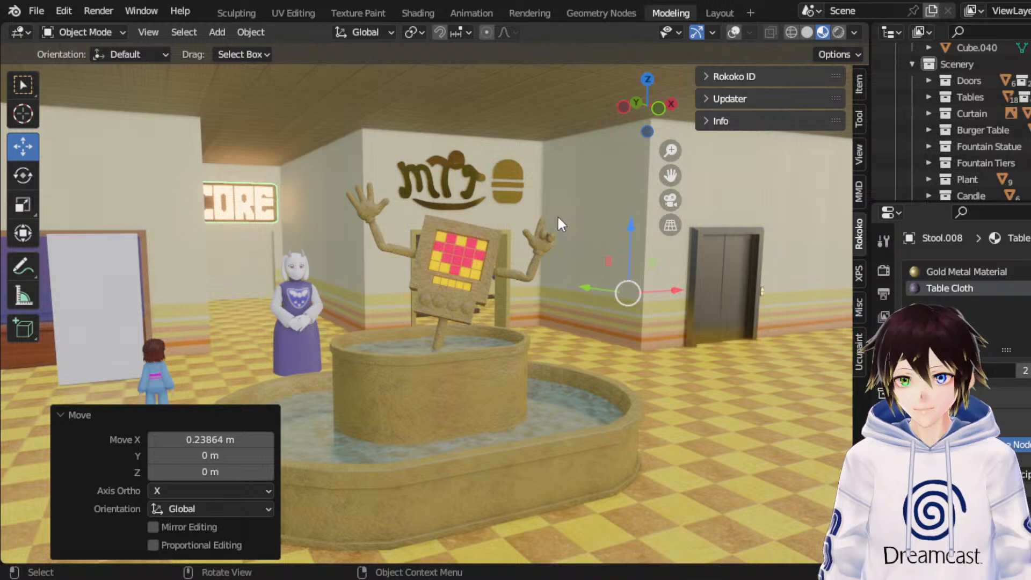
# Step: Use walk navigation to inspect the lobby, the corridor and the purple dining room with its notice board
pyautogui.moveTo(485, 253); pyautogui.dragTo(430, 260, button='middle')
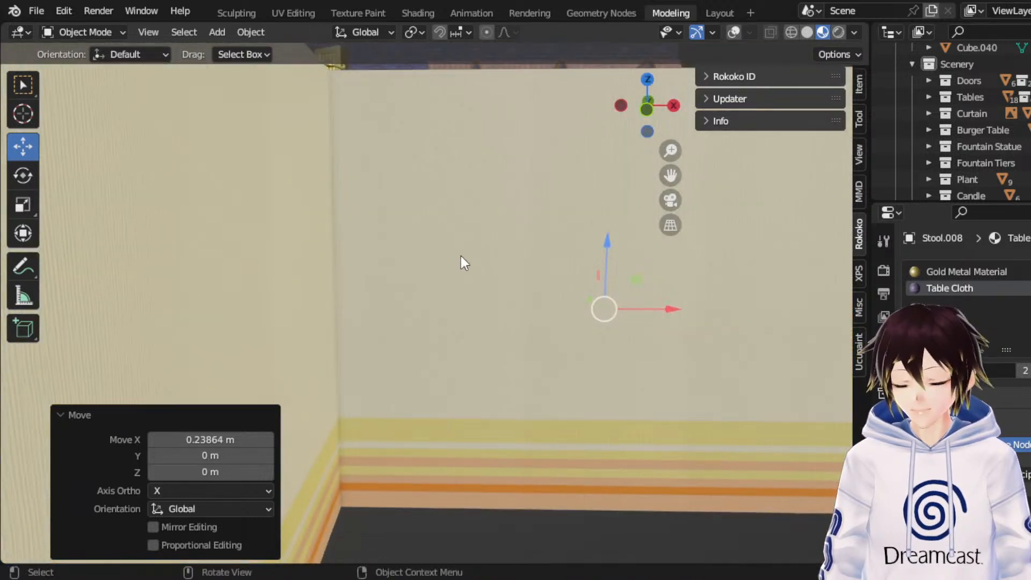
pyautogui.hotkey('shift', '`')
pyautogui.press('w')
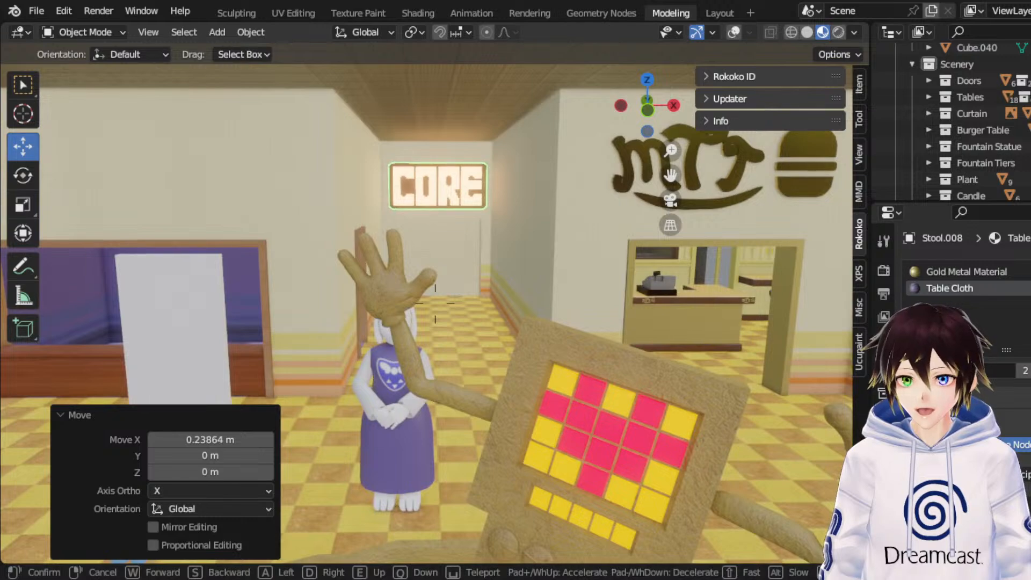
pyautogui.press('d')
pyautogui.press('d')
pyautogui.press('w')
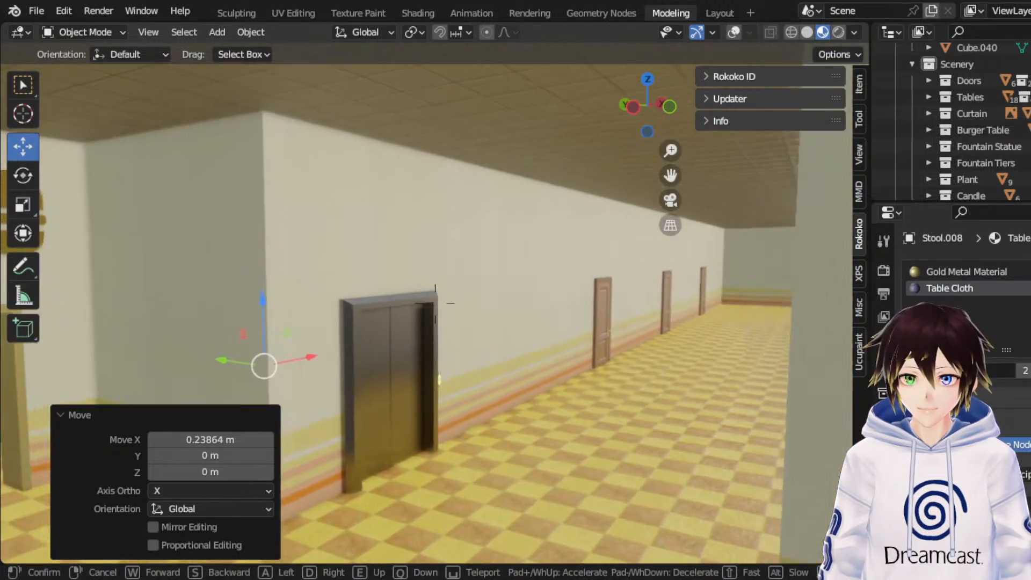
pyautogui.press('w')
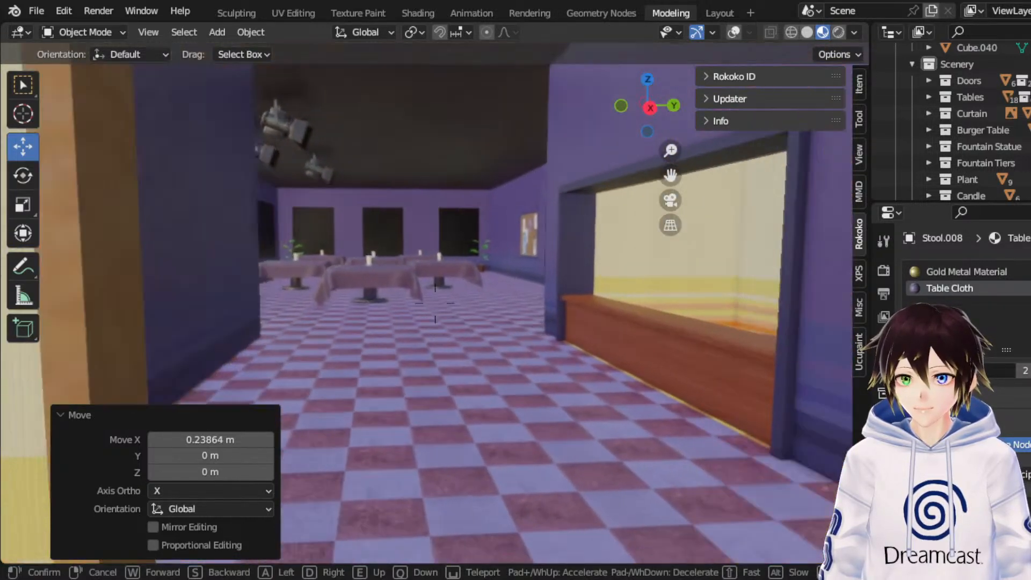
pyautogui.press('w')
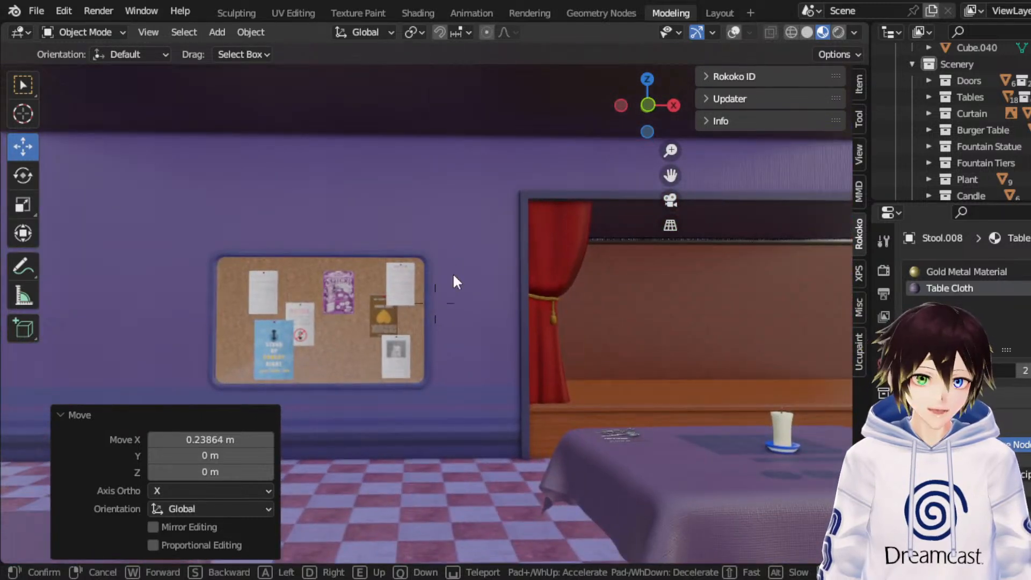
pyautogui.press('Escape')
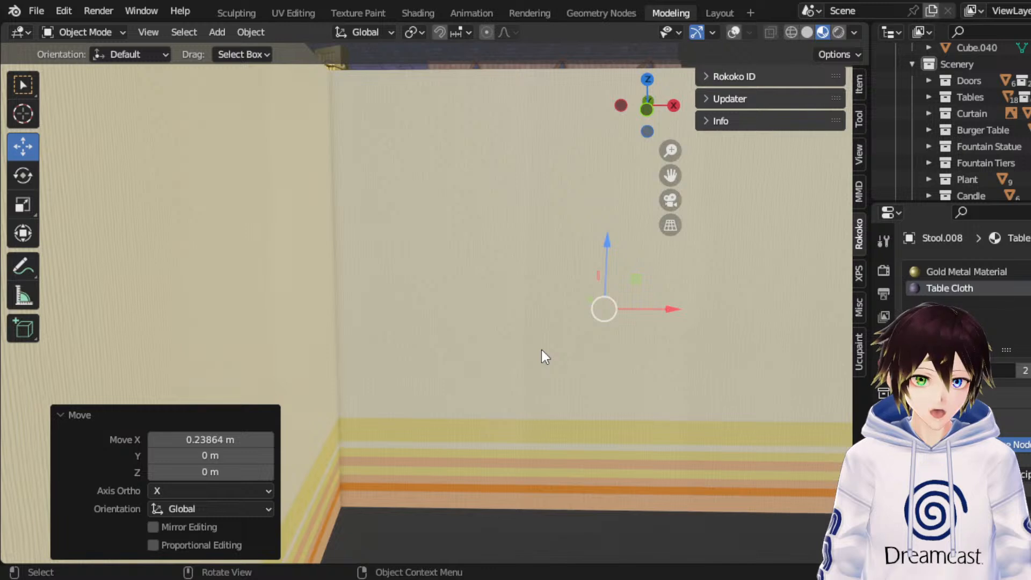
# Step: Frame the lobby with the two character figures beside the fountain, and save the file
pyautogui.moveTo(520, 217); pyautogui.dragTo(501, 322, button='middle')
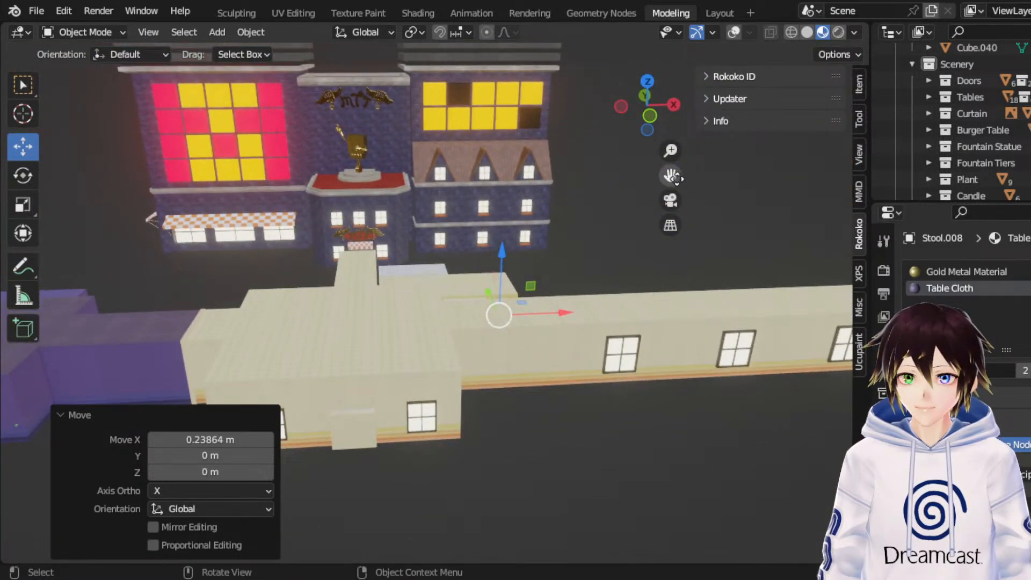
pyautogui.moveTo(674, 177); pyautogui.dragTo(808, 166)
pyautogui.scroll(6, 559, 302)
pyautogui.moveTo(553, 316); pyautogui.dragTo(549, 279, button='middle')
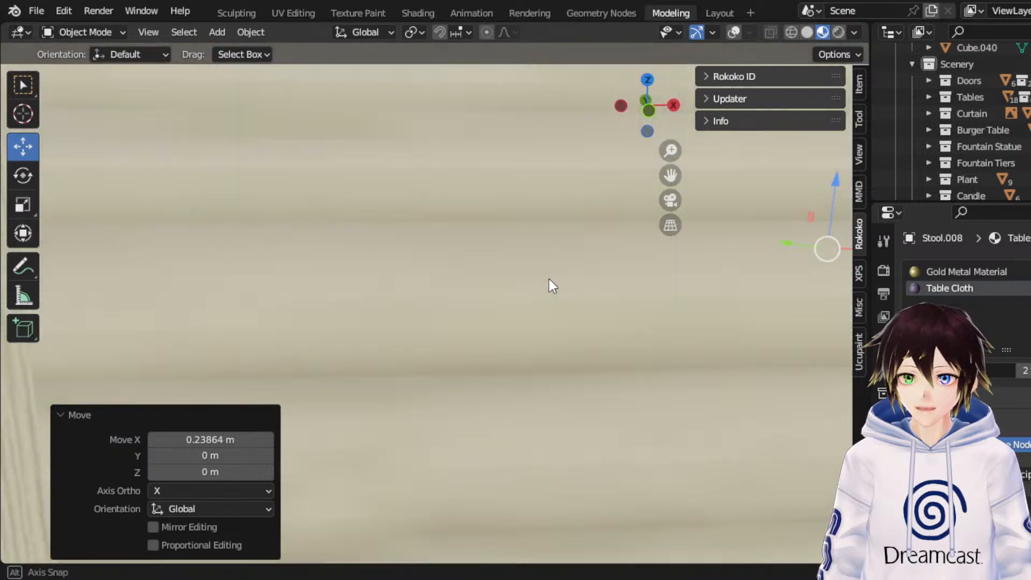
pyautogui.scroll(2, 549, 278)
pyautogui.moveTo(541, 239); pyautogui.dragTo(559, 247, button='middle')
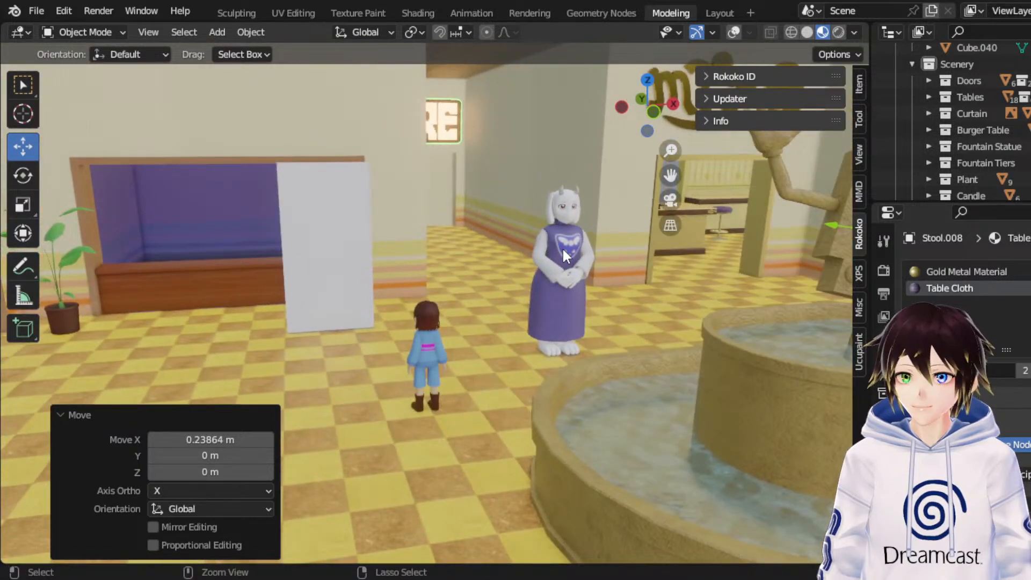
pyautogui.hotkey('ctrl', 's')
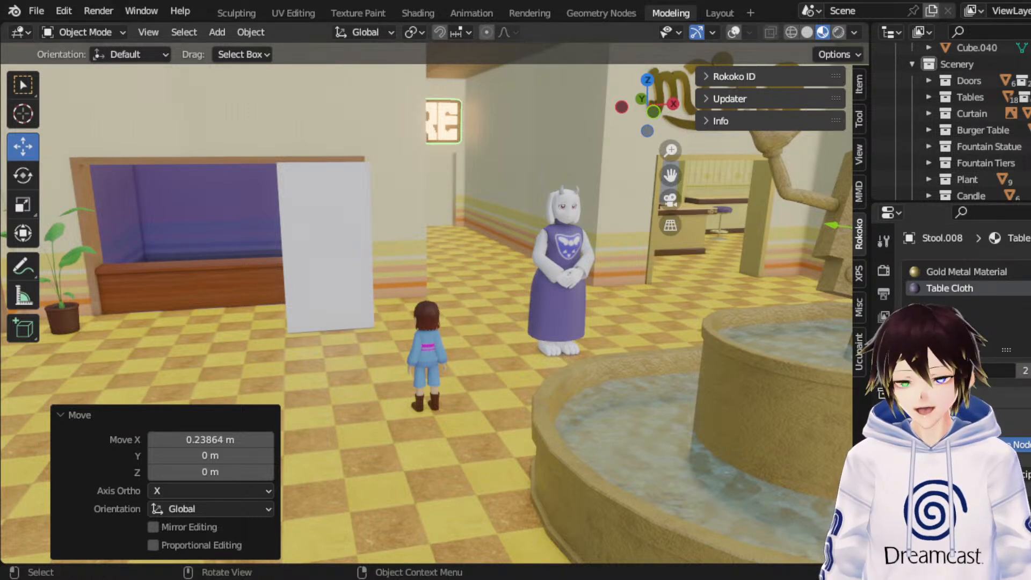
pyautogui.click(35, 11)
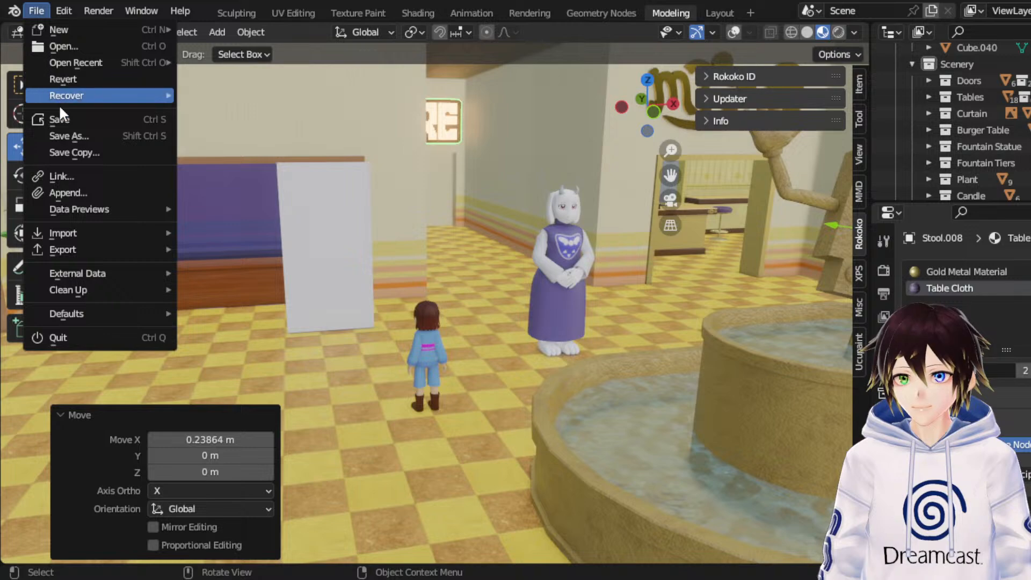
pyautogui.click(57, 120)
# Step: Move the dark wooden ledge below the purple room's window opening by -0.036 m along Y, and save the file
pyautogui.moveTo(502, 166); pyautogui.dragTo(419, 173, button='middle')
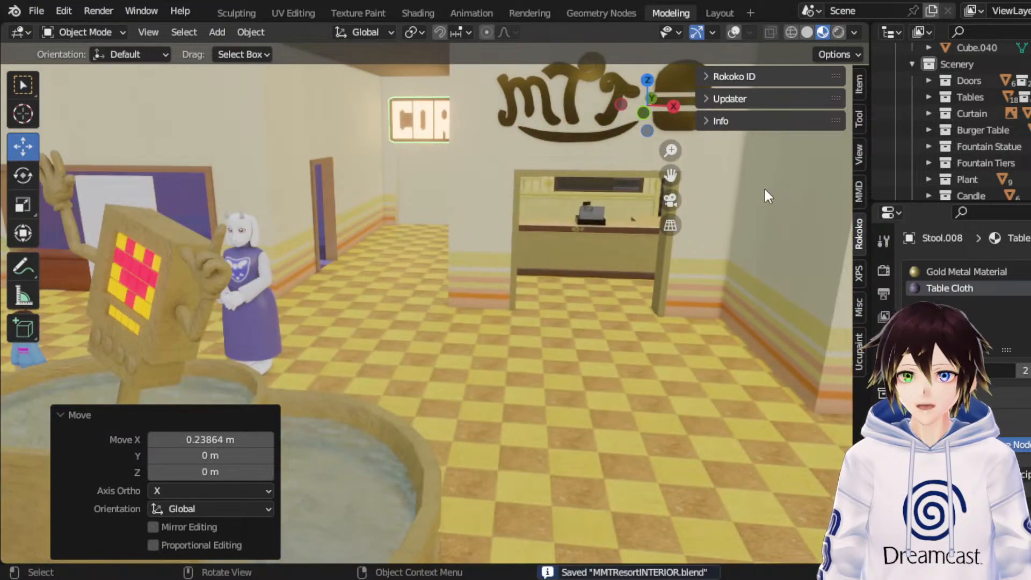
pyautogui.moveTo(664, 180); pyautogui.dragTo(423, 209, button='middle')
pyautogui.moveTo(660, 169); pyautogui.dragTo(459, 205, button='middle')
pyautogui.scroll(6, 458, 203)
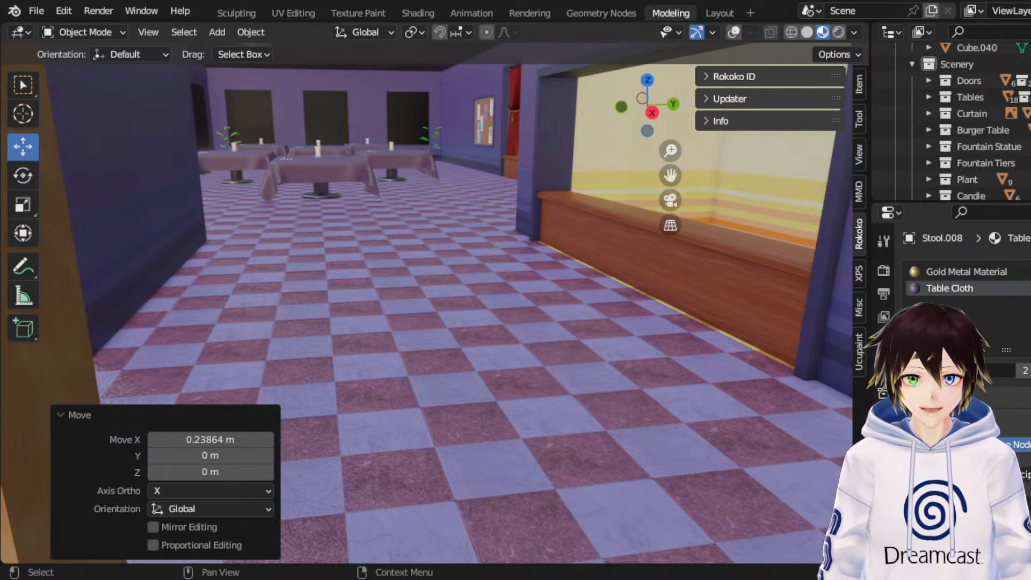
pyautogui.moveTo(516, 258); pyautogui.dragTo(507, 266, button='middle')
pyautogui.click(615, 234)
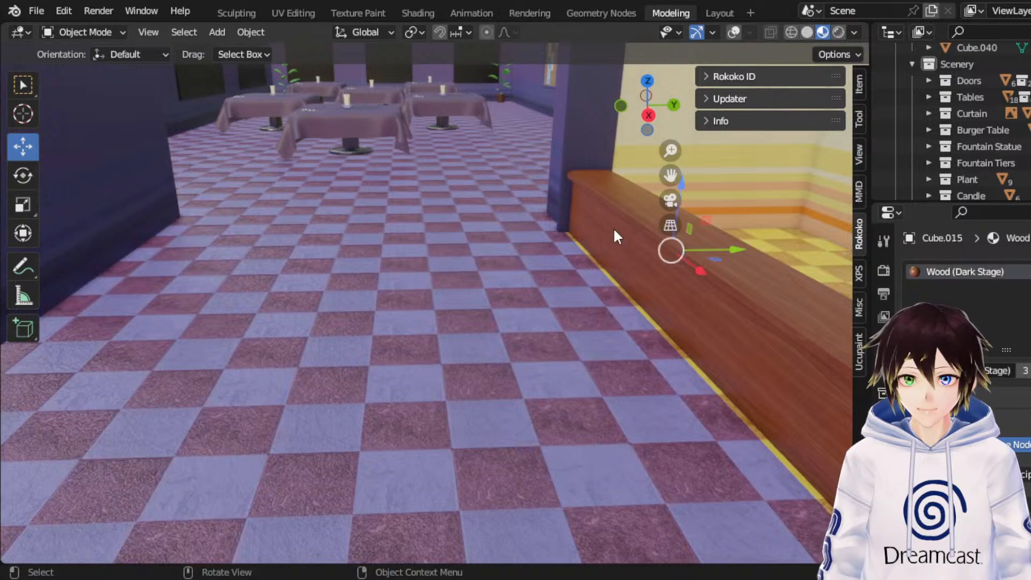
pyautogui.moveTo(726, 249); pyautogui.dragTo(724, 253)
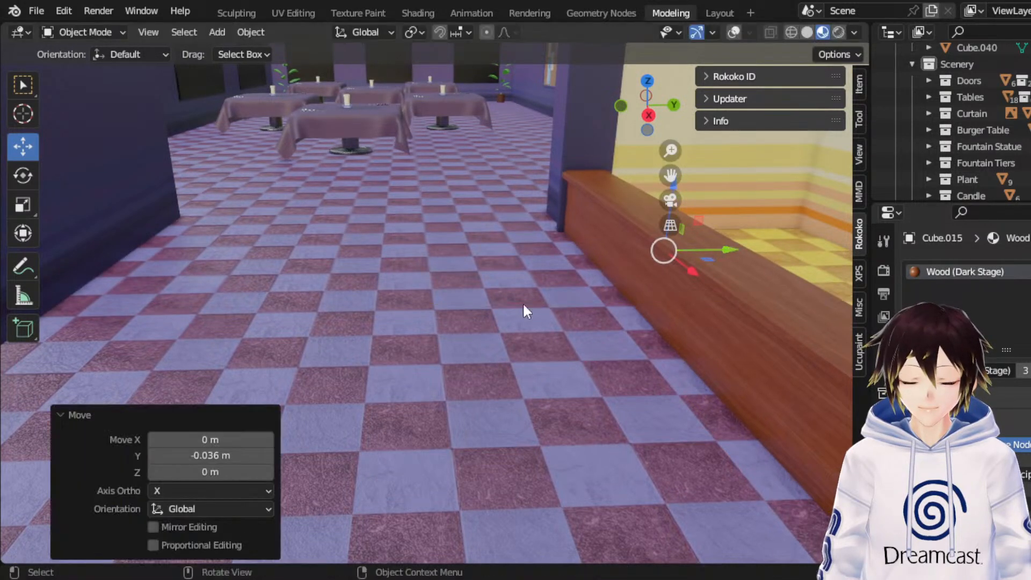
pyautogui.moveTo(523, 302); pyautogui.dragTo(531, 288, button='middle')
pyautogui.hotkey('ctrl', 's')
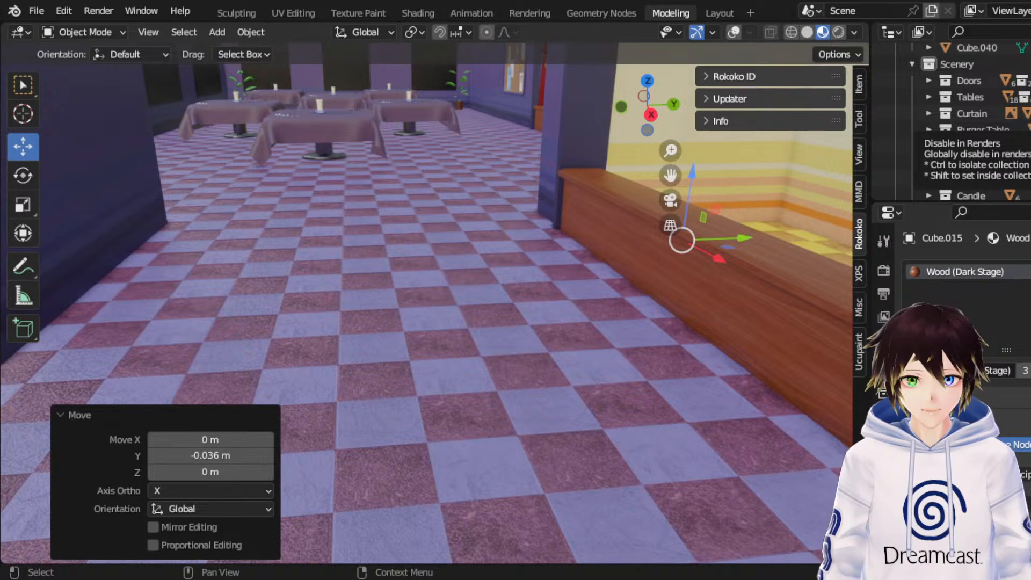
# Step: Inspect the purple dining room's stage, tables, spotlights and notice board, and save the file
pyautogui.moveTo(484, 236); pyautogui.dragTo(736, 230, button='middle')
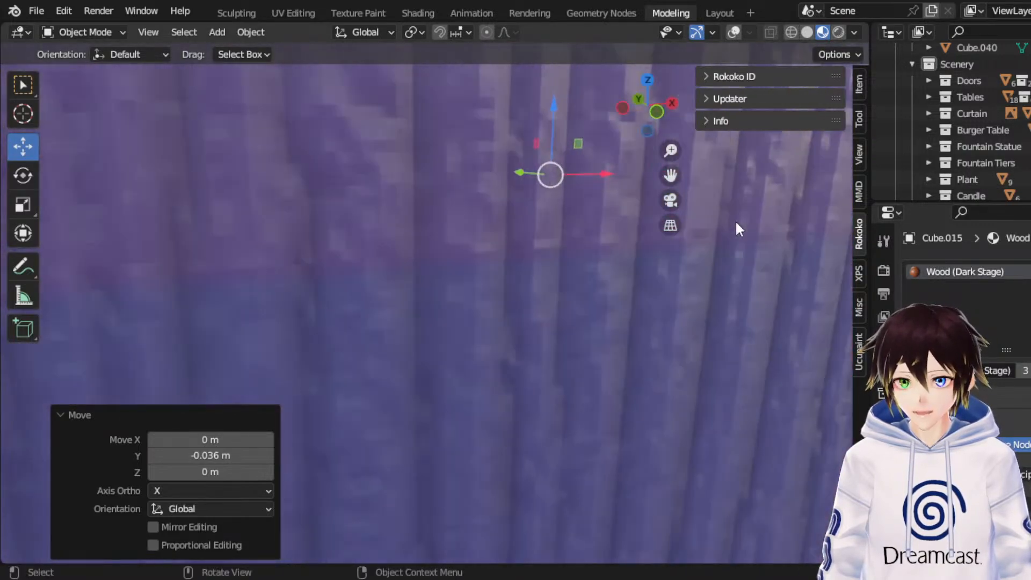
pyautogui.keyDown('shift'); pyautogui.moveTo(408, 225); pyautogui.dragTo(806, 355, button='middle'); pyautogui.keyUp('shift')
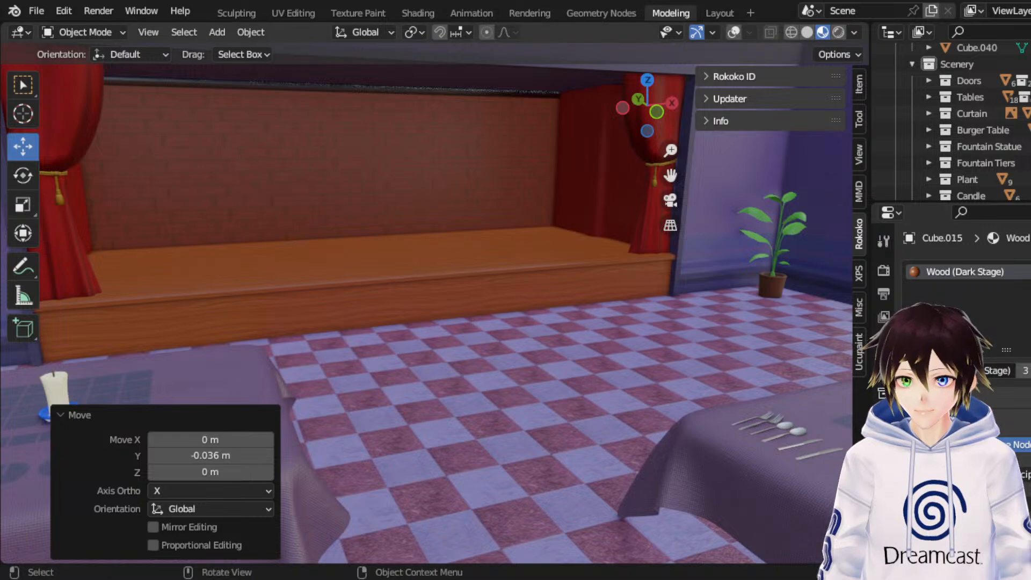
pyautogui.moveTo(500, 236); pyautogui.dragTo(646, 223, button='middle')
pyautogui.keyDown('shift'); pyautogui.moveTo(671, 179); pyautogui.dragTo(546, 251, button='middle'); pyautogui.keyUp('shift')
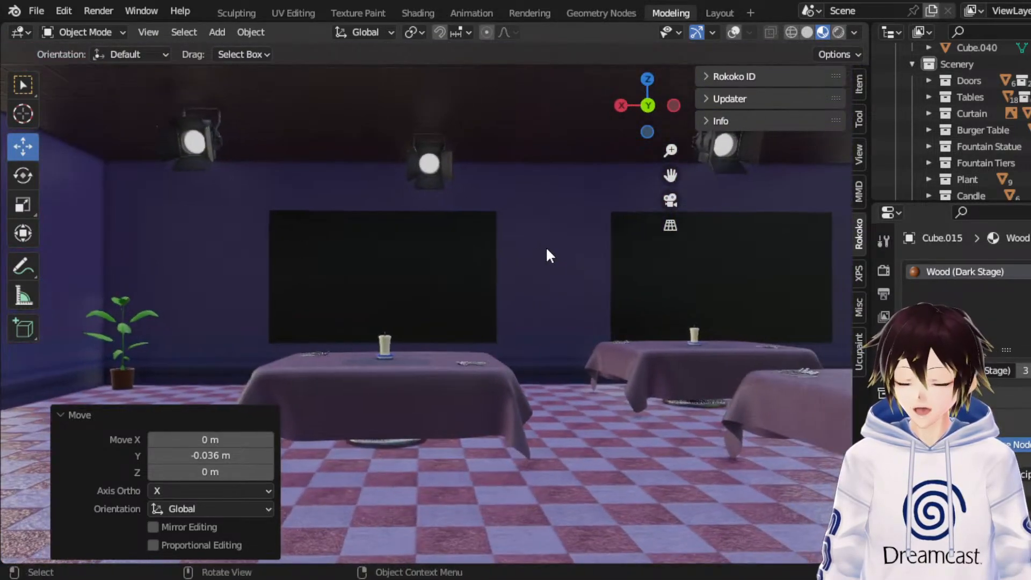
pyautogui.moveTo(251, 164); pyautogui.dragTo(580, 297, button='middle')
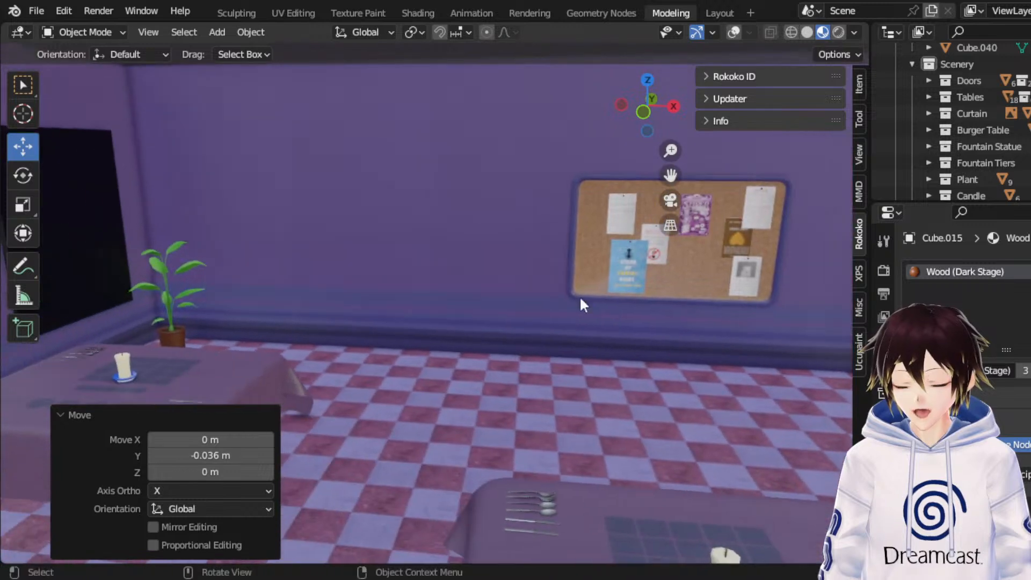
pyautogui.click(36, 11)
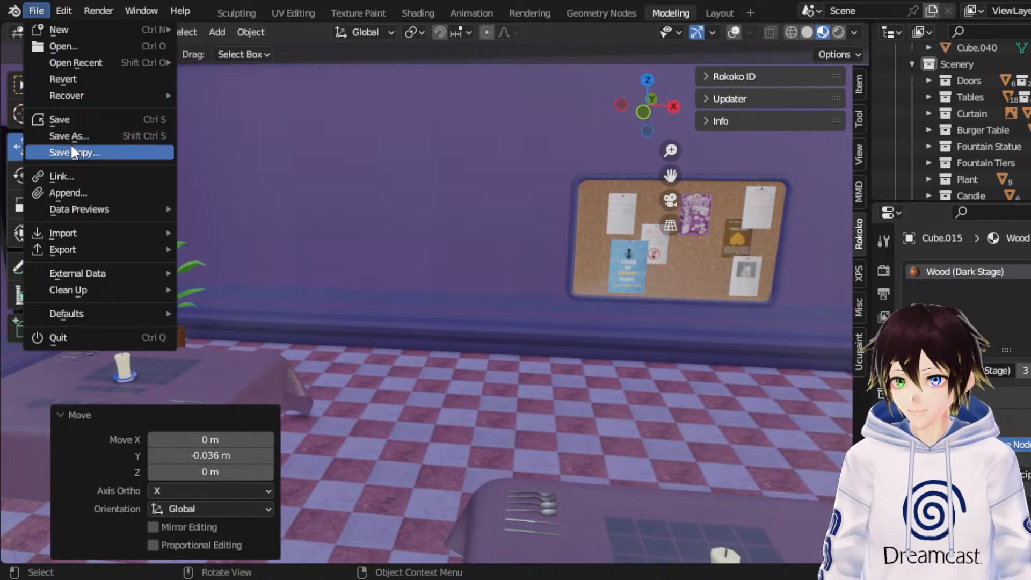
pyautogui.click(68, 124)
# Step: Start a new file and delete its default camera, cube and light
pyautogui.click(37, 11)
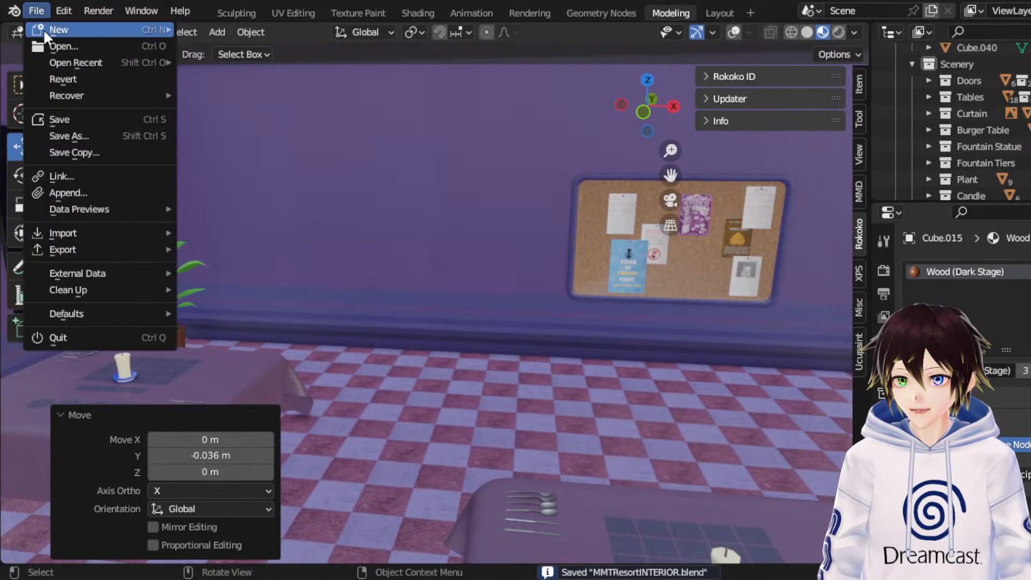
pyautogui.moveTo(43, 28)
pyautogui.click(239, 29)
pyautogui.moveTo(694, 394); pyautogui.dragTo(152, 253)
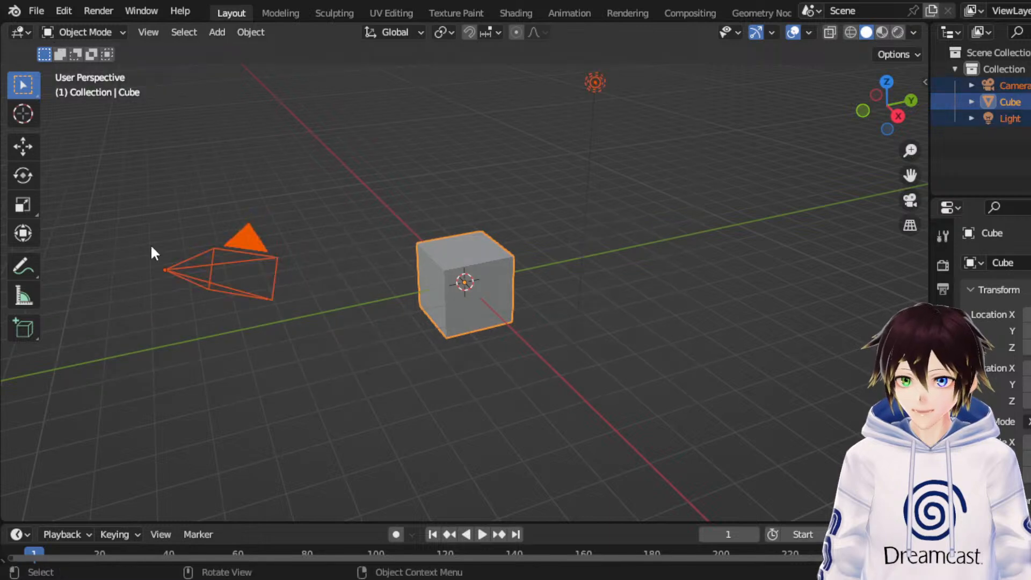
pyautogui.press('Delete')
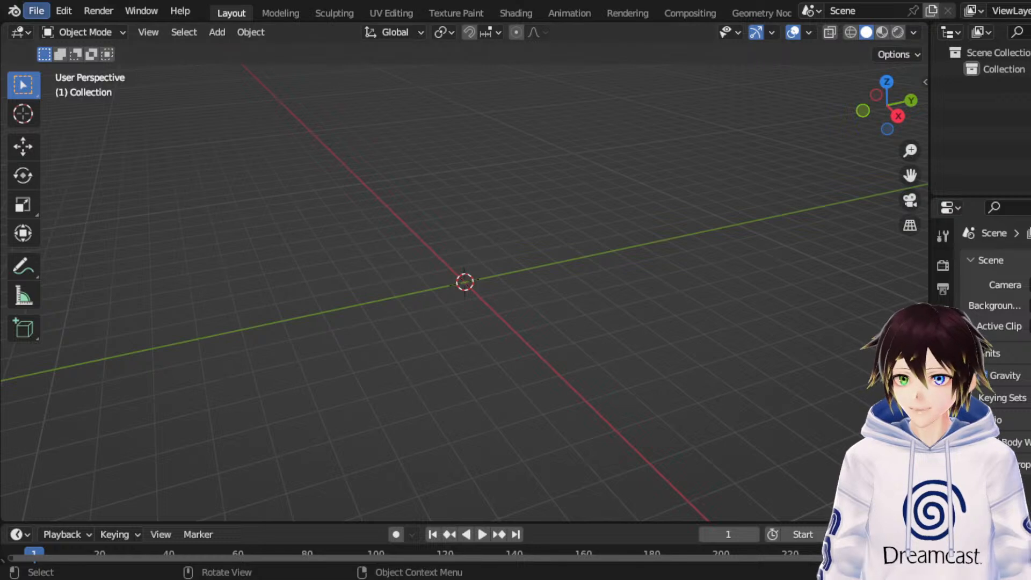
# Step: Import the tv model, show it in material preview shading, and delete its empty named tv
pyautogui.click(36, 10)
pyautogui.moveTo(123, 239)
pyautogui.click(286, 218)
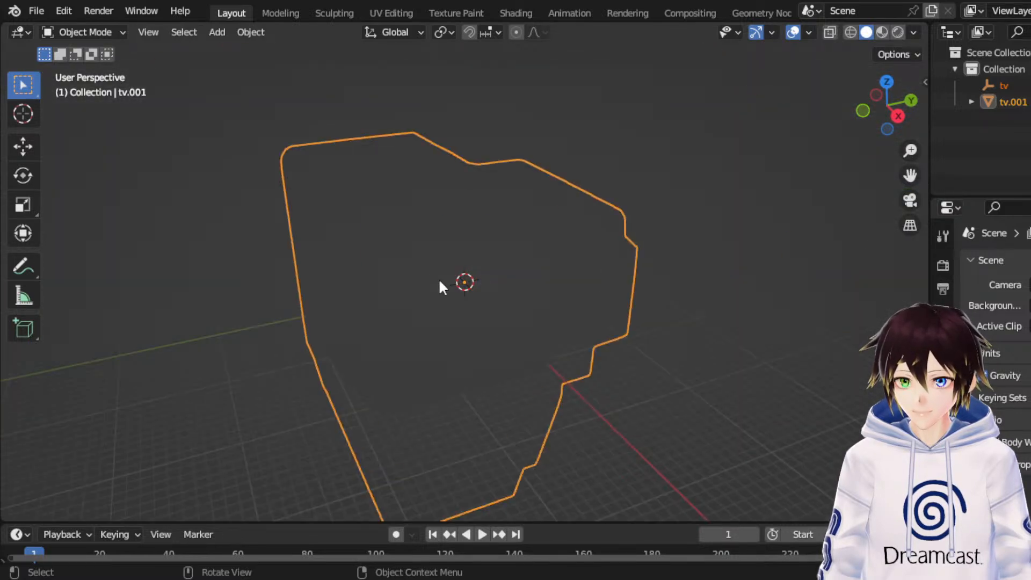
pyautogui.click(882, 32)
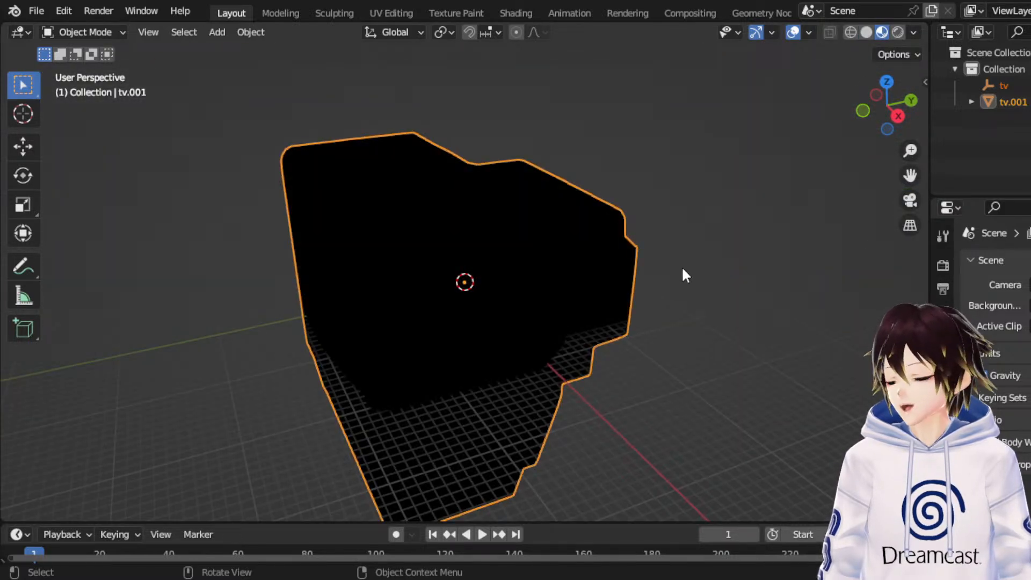
pyautogui.click(1005, 86)
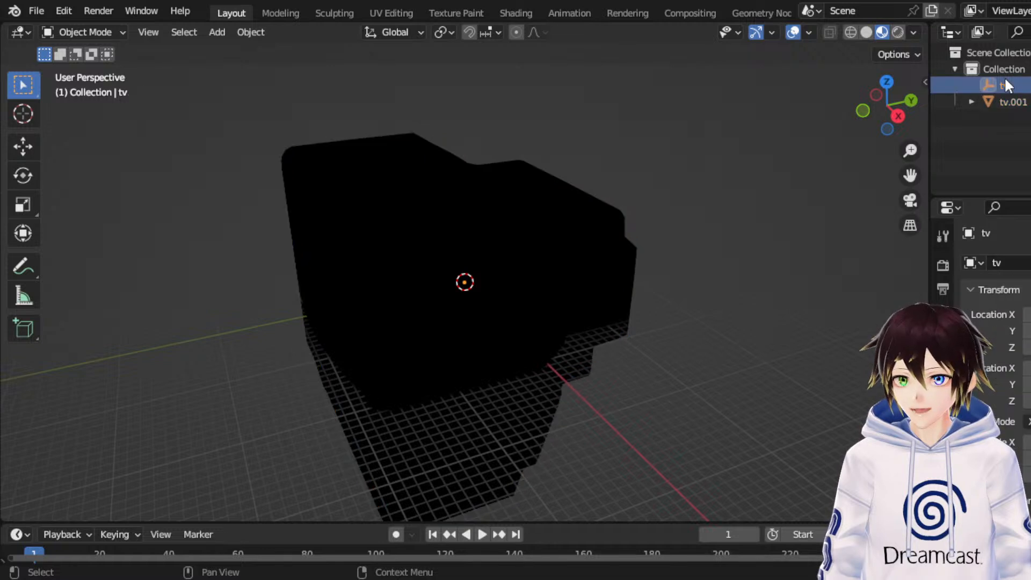
pyautogui.press('Delete')
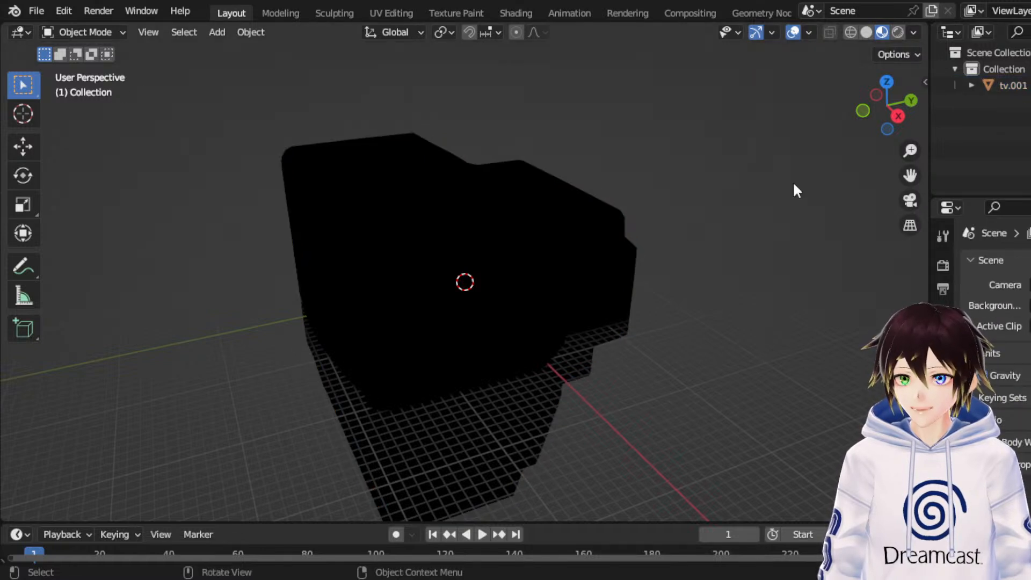
# Step: Try to assign an Image Texture to the base color of the tv's Default material
pyautogui.click(572, 269)
pyautogui.moveTo(559, 279); pyautogui.dragTo(621, 265, button='middle')
pyautogui.scroll(-3, 944, 483)
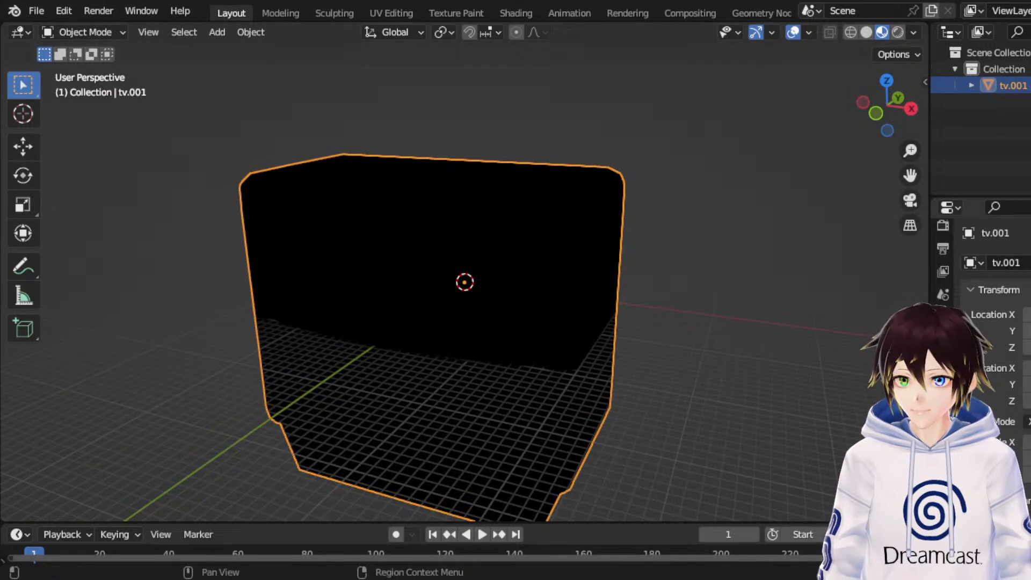
pyautogui.click(943, 514)
pyautogui.click(1028, 437)
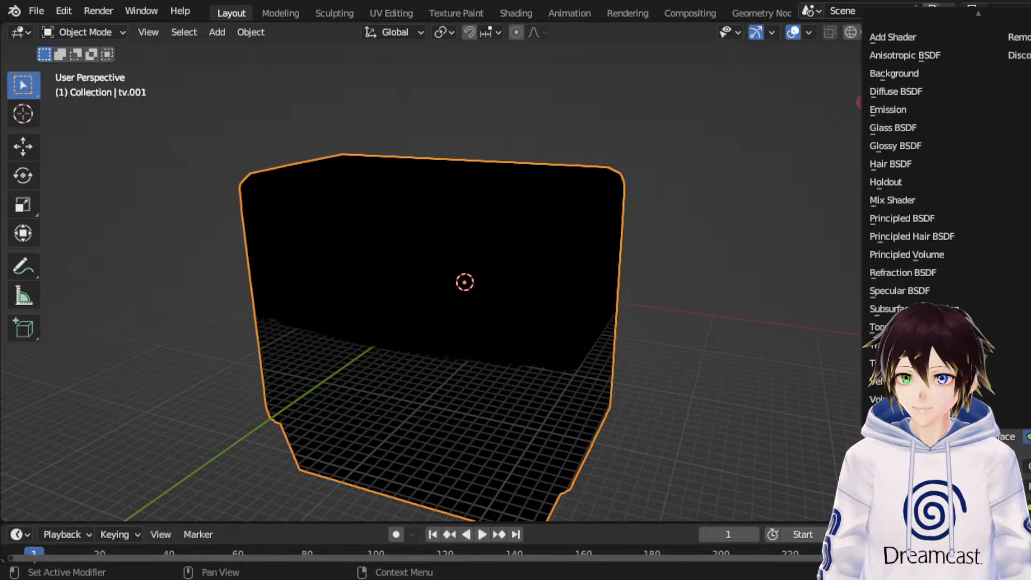
pyautogui.click(1029, 507)
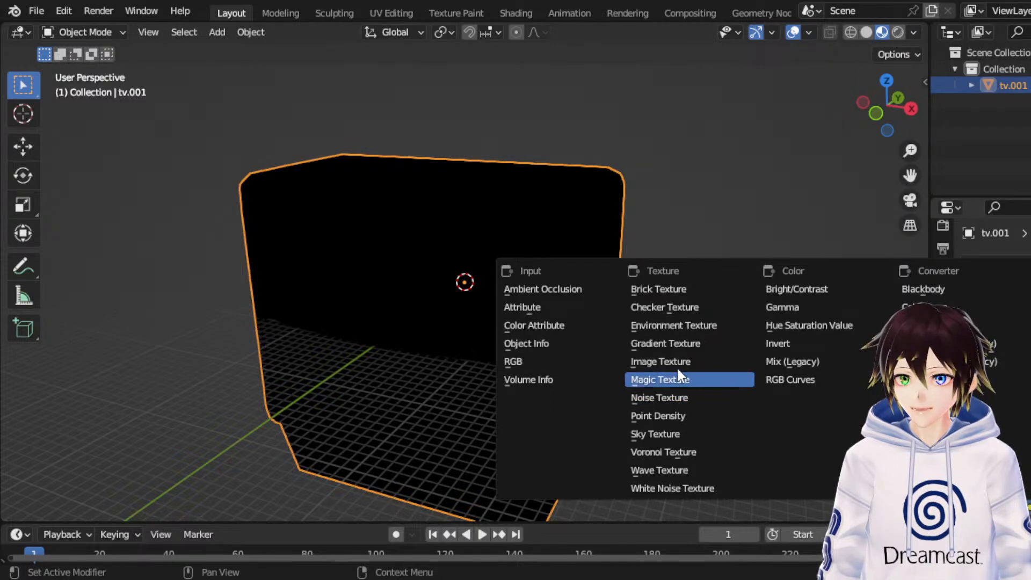
pyautogui.click(692, 363)
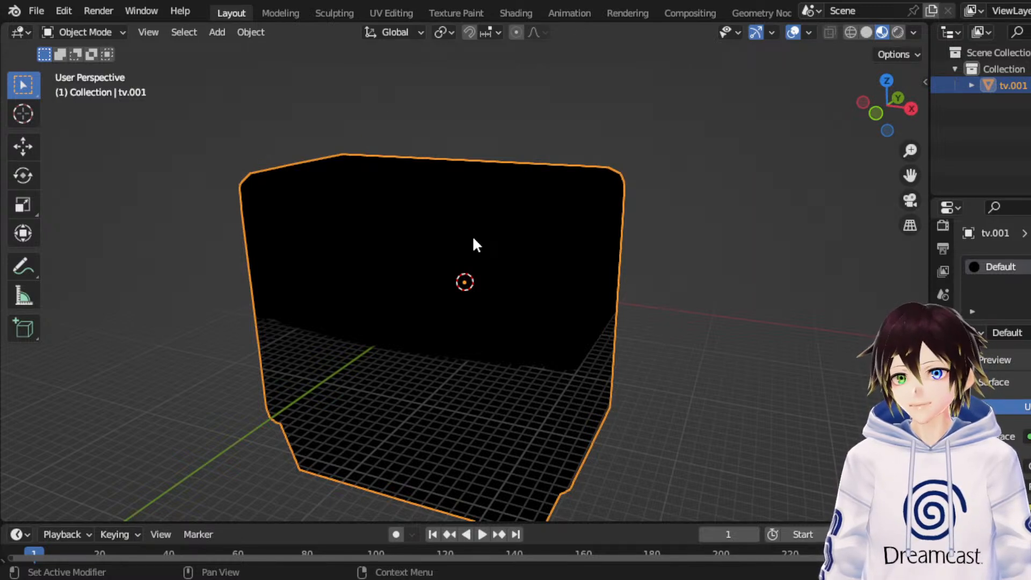
# Step: Examine the tv in solid and material preview shading and look through its material settings
pyautogui.moveTo(473, 241); pyautogui.dragTo(679, 300, button='middle')
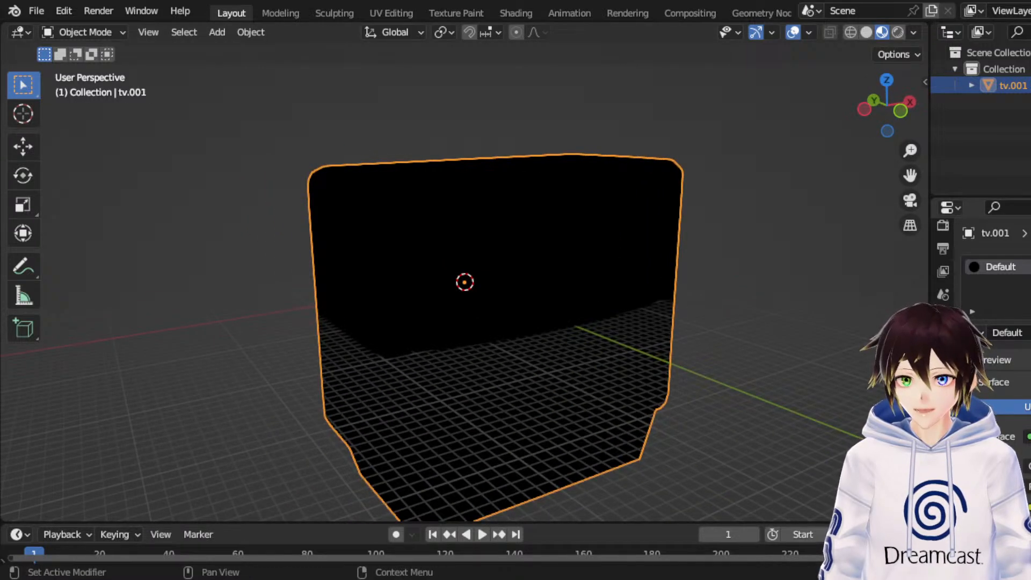
pyautogui.click(867, 33)
pyautogui.click(882, 34)
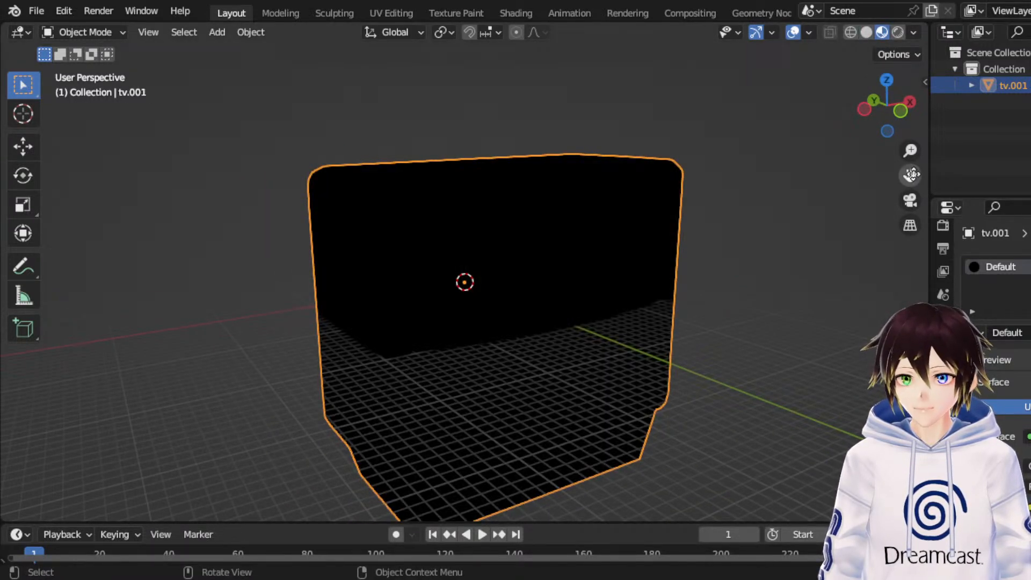
pyautogui.moveTo(912, 176); pyautogui.dragTo(894, 95)
pyautogui.scroll(-11, 994, 366)
pyautogui.scroll(-10, 994, 365)
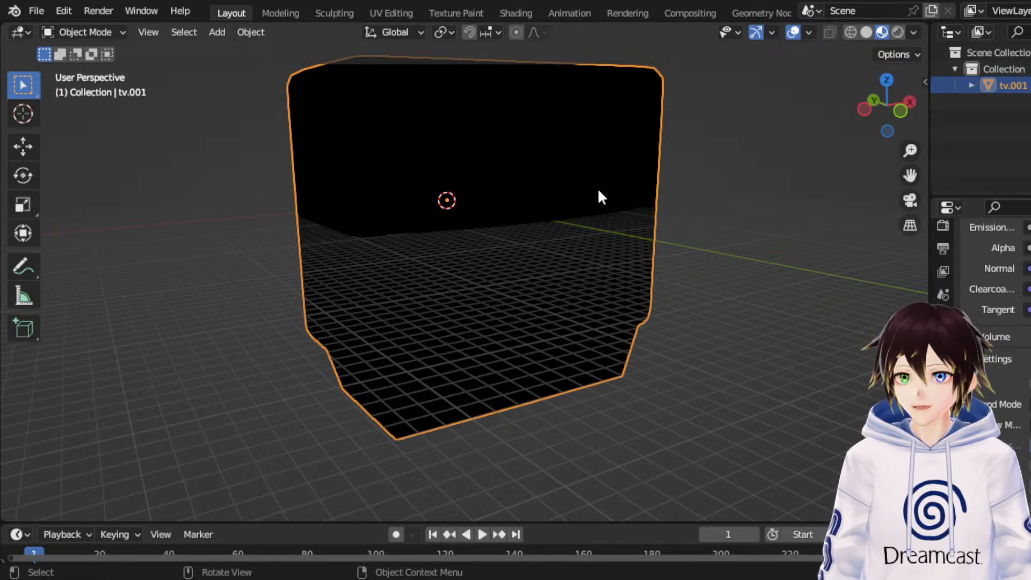
# Step: Scale the tv down uniformly in two passes, reframing it between them
pyautogui.moveTo(599, 200)
pyautogui.mouseDown(button='middle')
pyautogui.moveTo(647, 211)
pyautogui.moveTo(590, 200)
pyautogui.moveTo(597, 204)
pyautogui.mouseUp(button='middle')
pyautogui.click(23, 204)
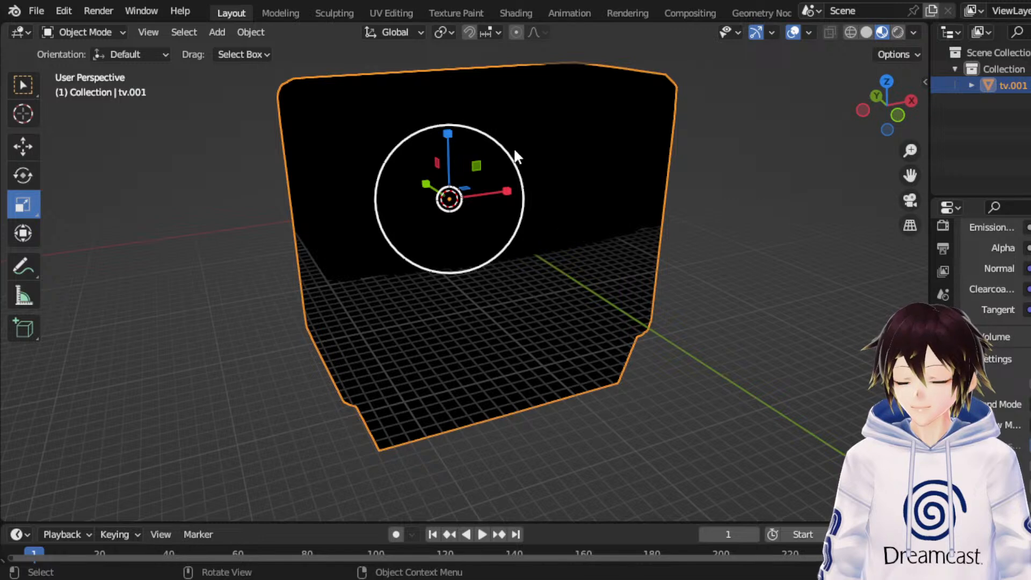
pyautogui.moveTo(513, 156); pyautogui.dragTo(461, 191)
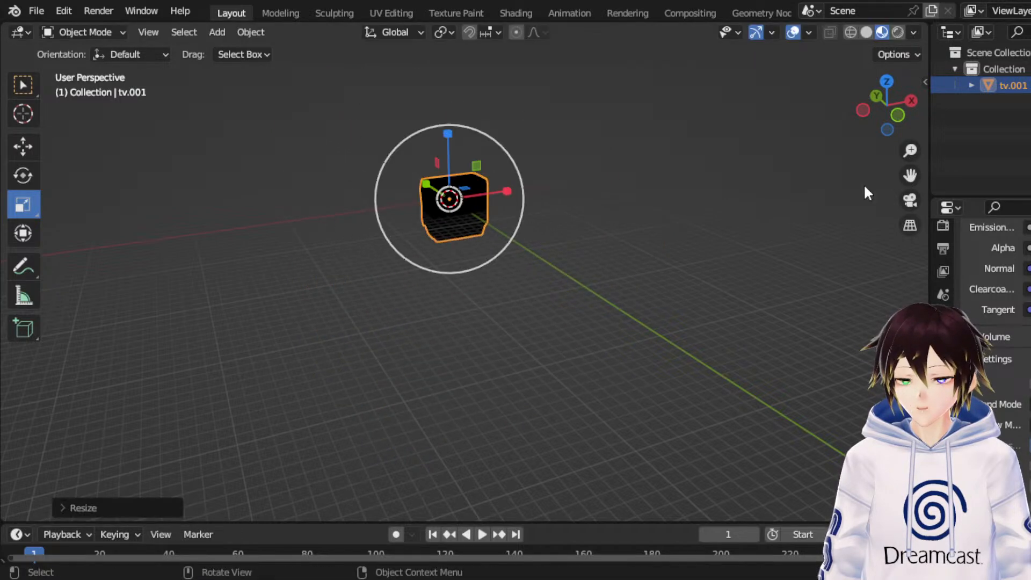
pyautogui.press('KP_Decimal')
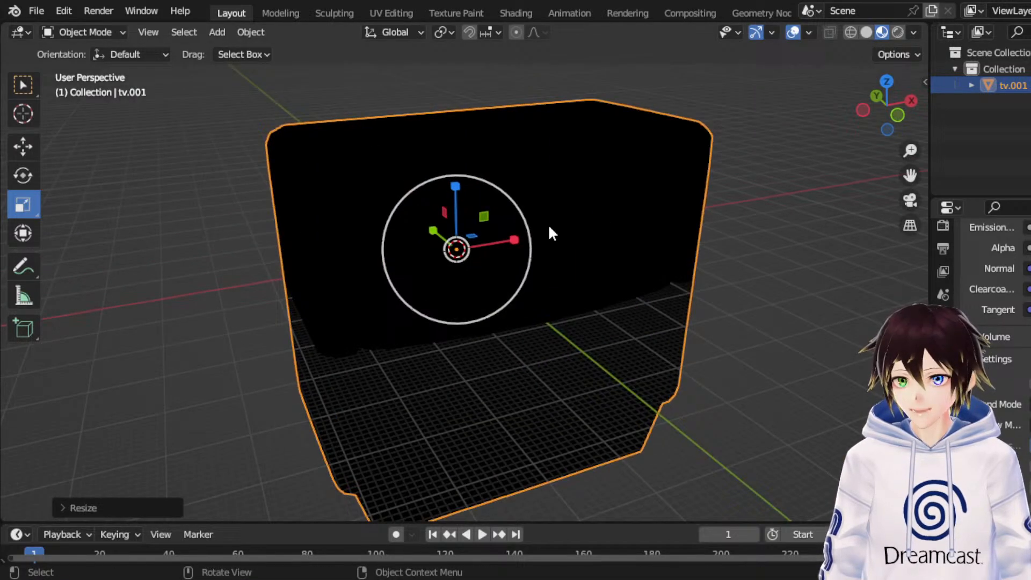
pyautogui.moveTo(549, 224); pyautogui.dragTo(482, 242)
# Step: Raise the tv along Z so that its base rests near the floor grid
pyautogui.moveTo(483, 242); pyautogui.dragTo(532, 215, button='middle')
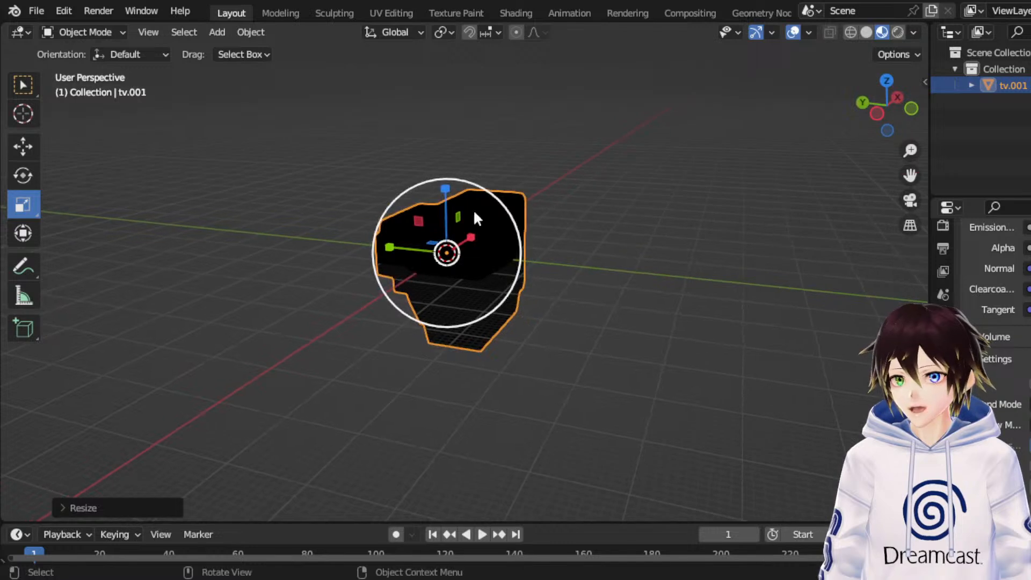
pyautogui.click(23, 146)
pyautogui.moveTo(450, 203)
pyautogui.mouseDown()
pyautogui.moveTo(452, 170)
pyautogui.moveTo(466, 195)
pyautogui.mouseUp()
pyautogui.click(23, 204)
pyautogui.moveTo(466, 195); pyautogui.dragTo(440, 226, button='middle')
pyautogui.press('KP_Decimal')
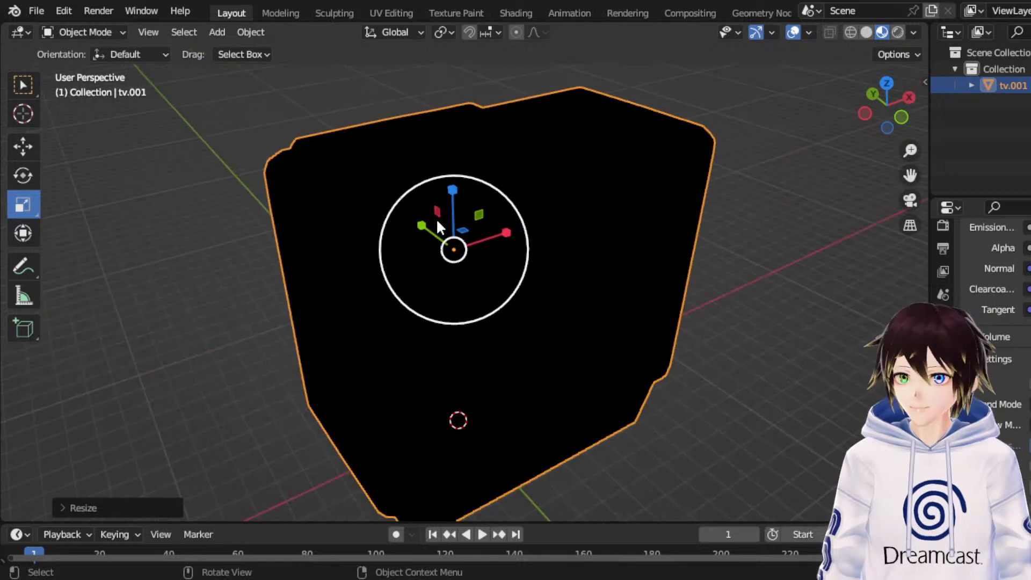
# Step: Check the tv's material settings, its texture image and the UV layout of the whole mesh
pyautogui.scroll(-4, 438, 221)
pyautogui.scroll(10, 994, 258)
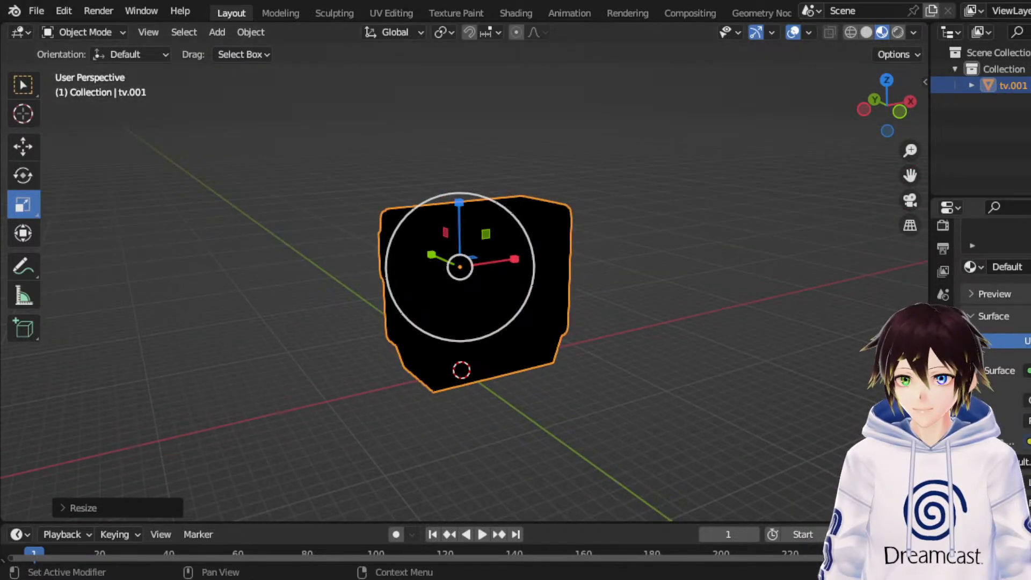
pyautogui.scroll(3, 1023, 370)
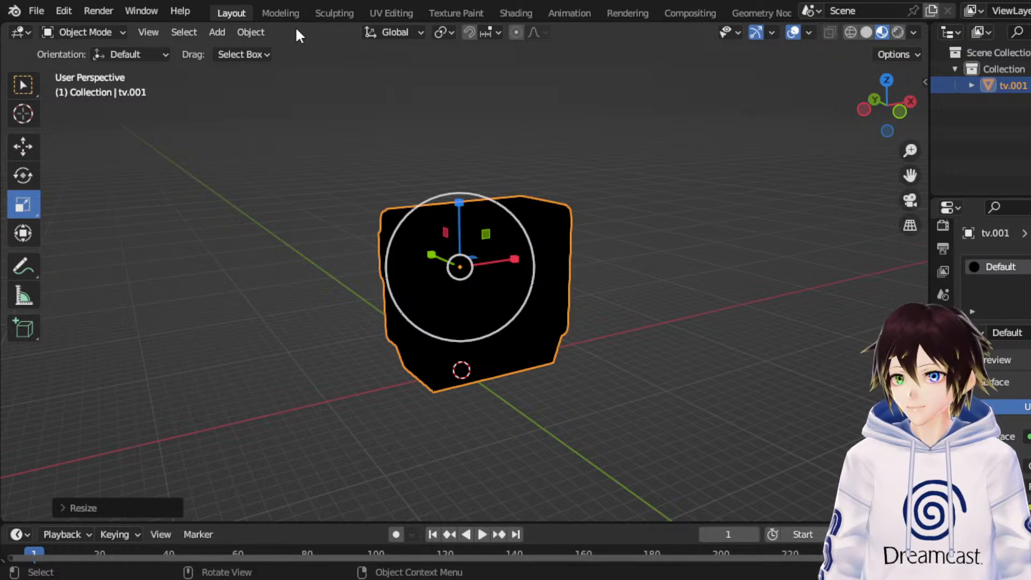
pyautogui.click(395, 11)
pyautogui.scroll(-6, 276, 225)
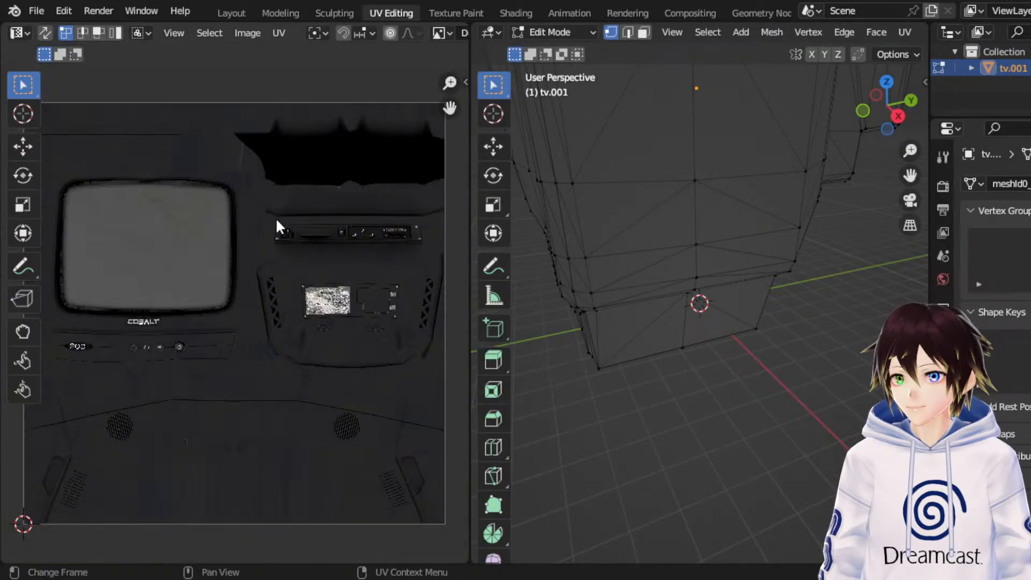
pyautogui.scroll(-6, 732, 287)
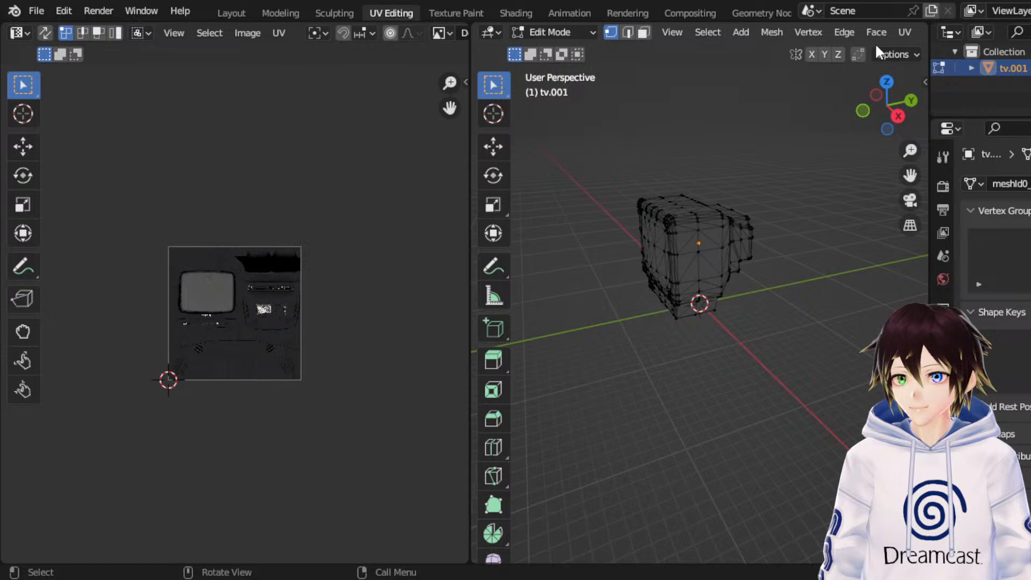
pyautogui.scroll(-8, 827, 34)
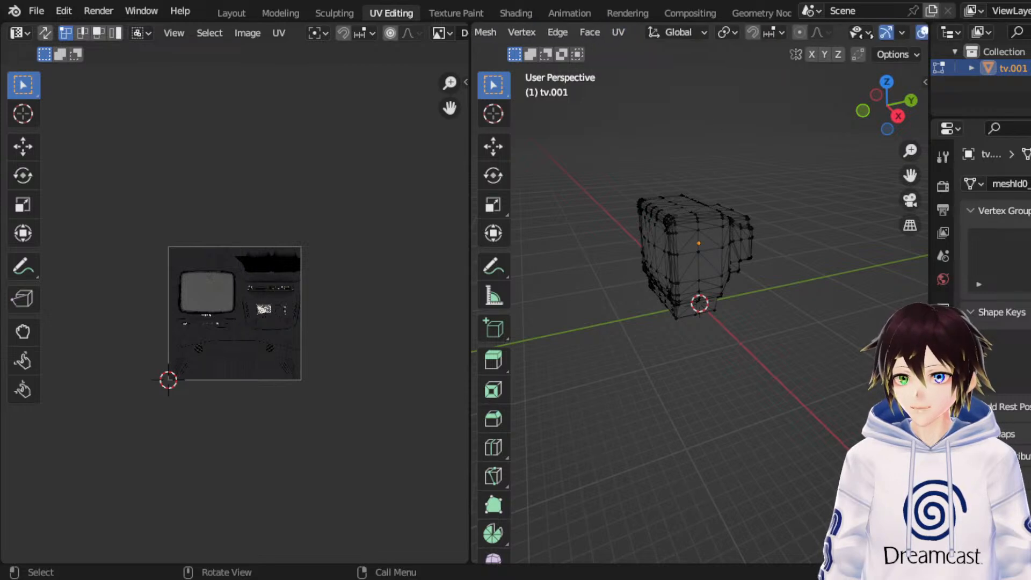
pyautogui.click(851, 33)
pyautogui.press('a')
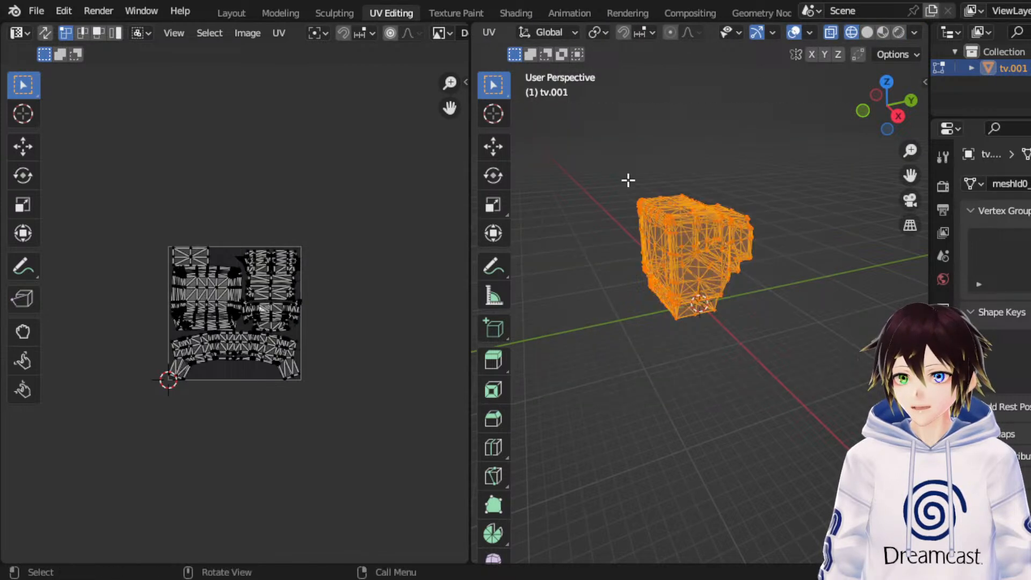
pyautogui.scroll(5, 241, 371)
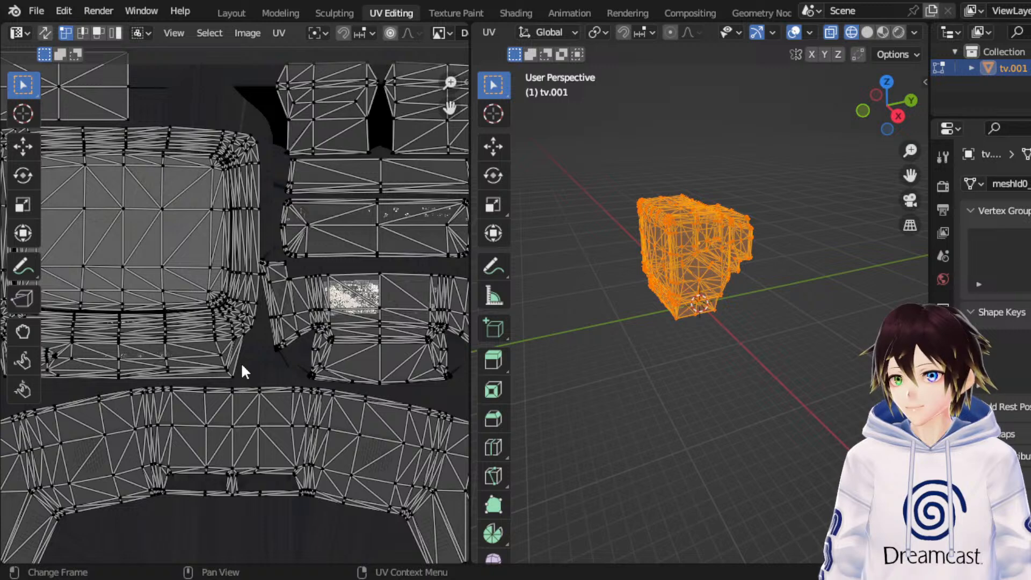
pyautogui.scroll(-2, 241, 370)
# Step: Return to Object Mode in the Modeling workspace and show the tv in material preview shading
pyautogui.click(281, 13)
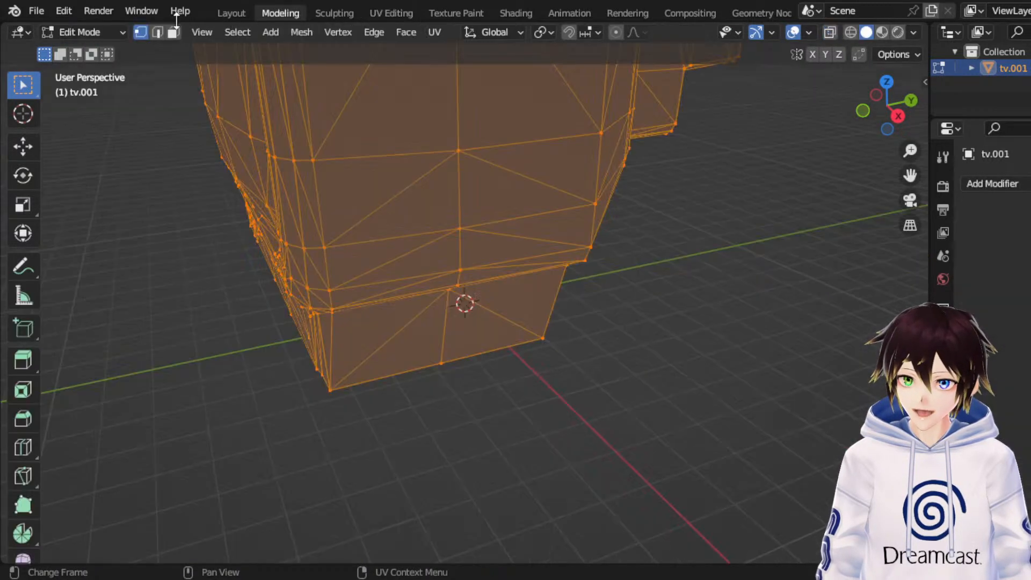
pyautogui.click(81, 33)
pyautogui.click(89, 51)
pyautogui.moveTo(420, 212); pyautogui.dragTo(638, 263, button='middle')
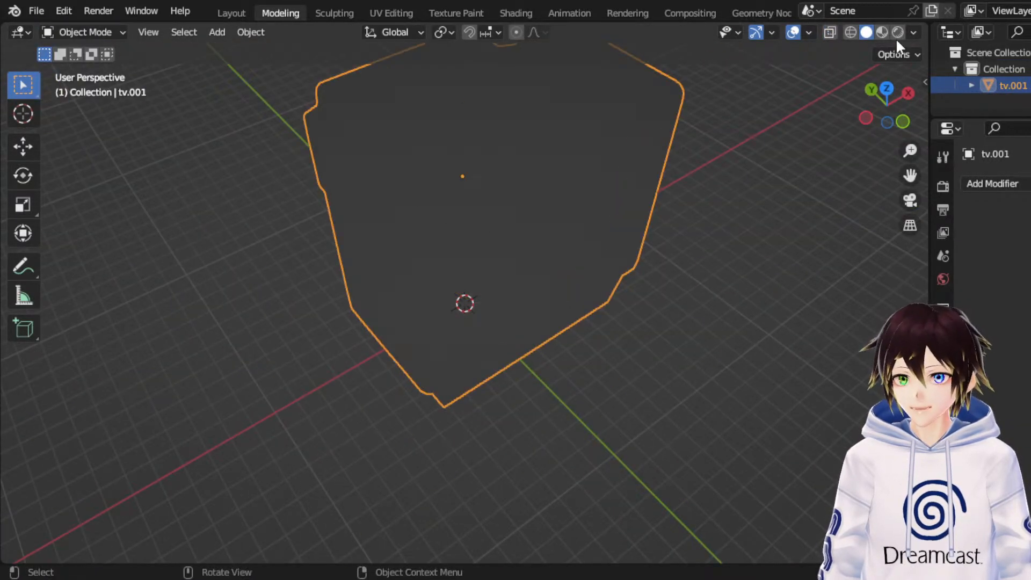
pyautogui.click(882, 33)
pyautogui.moveTo(817, 141); pyautogui.dragTo(804, 119, button='middle')
pyautogui.moveTo(910, 175); pyautogui.dragTo(910, 246)
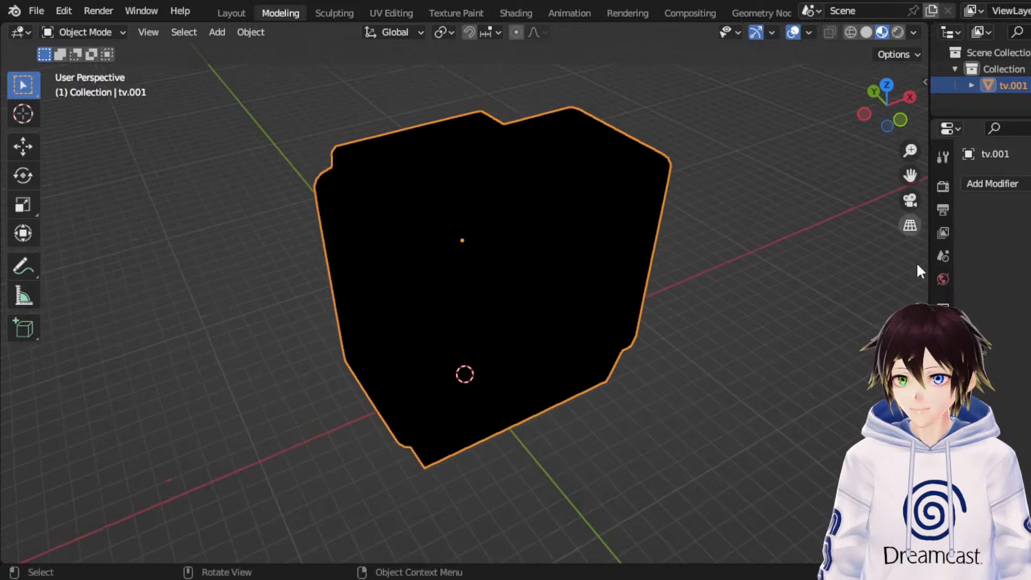
# Step: Remove the surface shader from the tv's Default material and replace it with a Principled BSDF
pyautogui.click(944, 465)
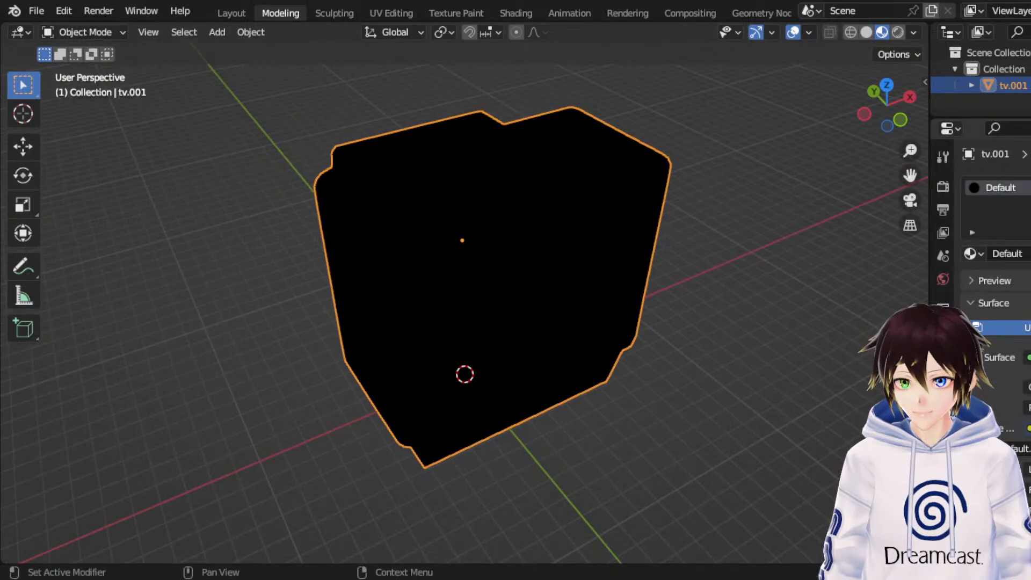
pyautogui.click(1029, 357)
pyautogui.click(1019, 28)
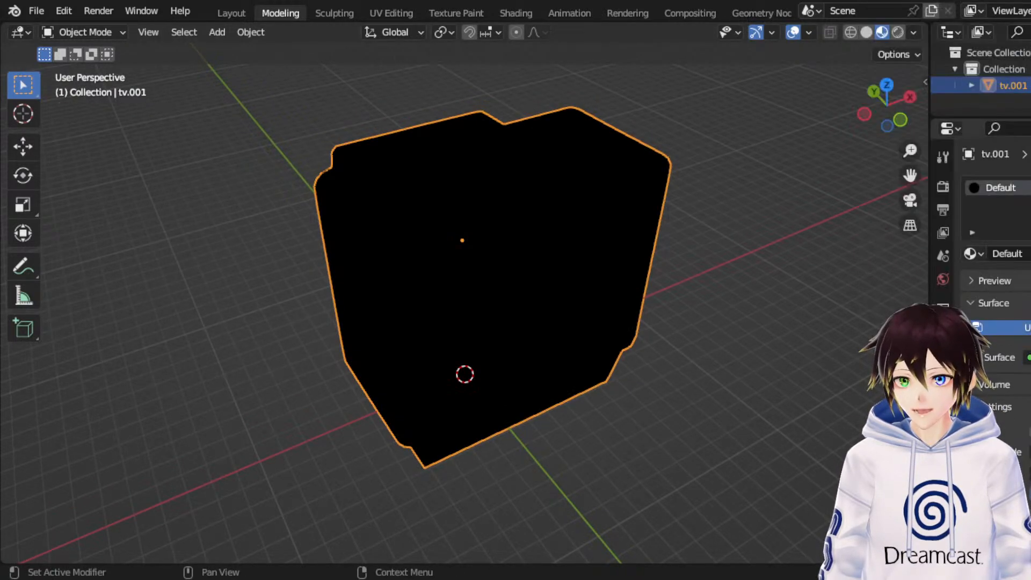
pyautogui.click(1028, 358)
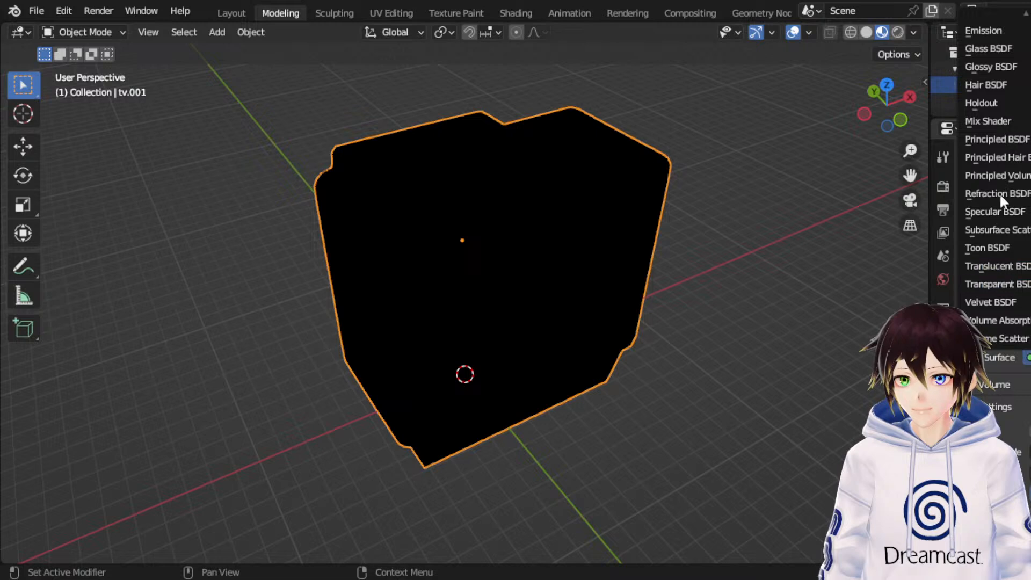
pyautogui.click(1004, 138)
# Step: Assign an Image Texture to the shader's base color, choose the tv's texture image, and deselect the model
pyautogui.click(1027, 428)
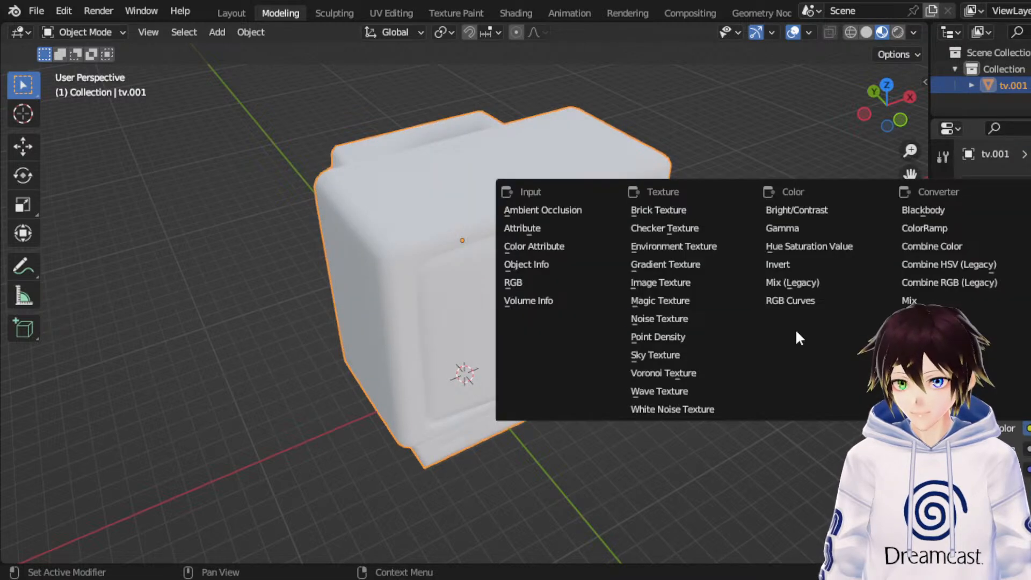
pyautogui.click(671, 282)
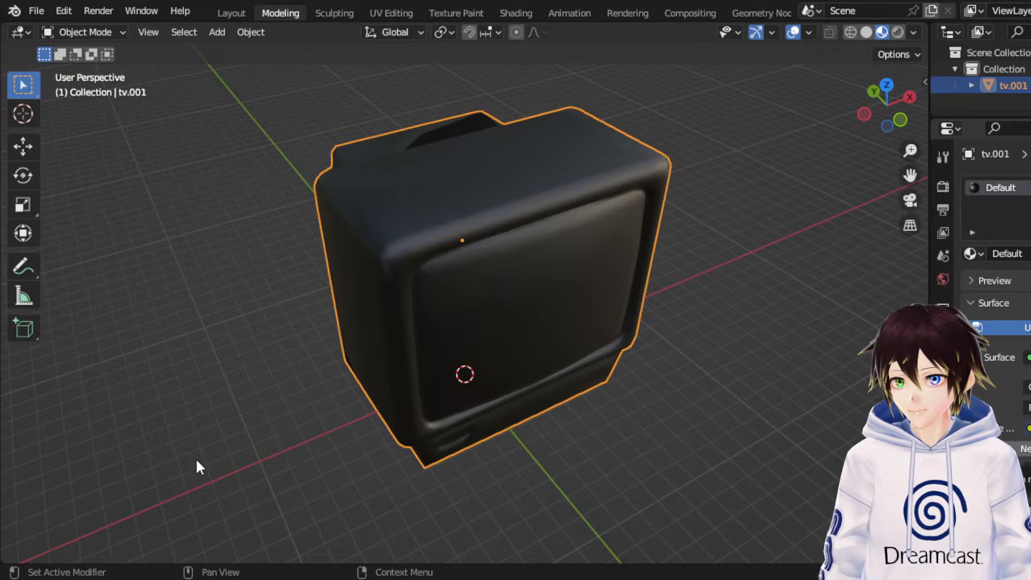
pyautogui.click(521, 361)
pyautogui.click(753, 432)
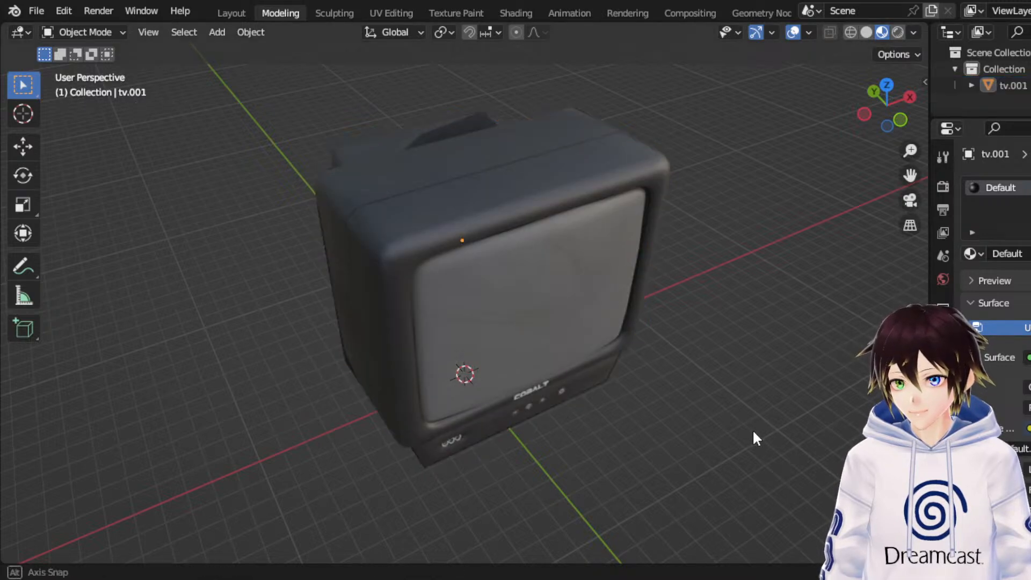
# Step: Select the tv and examine its front and side surfaces along with its mesh data and material settings
pyautogui.moveTo(753, 430); pyautogui.dragTo(481, 208, button='middle')
pyautogui.click(543, 211)
pyautogui.scroll(4, 585, 240)
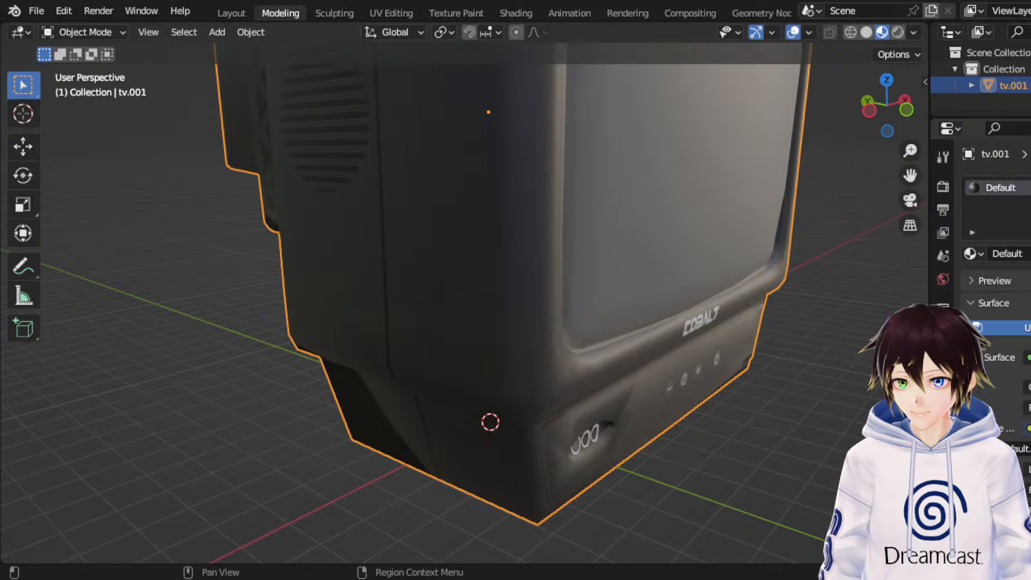
pyautogui.click(944, 454)
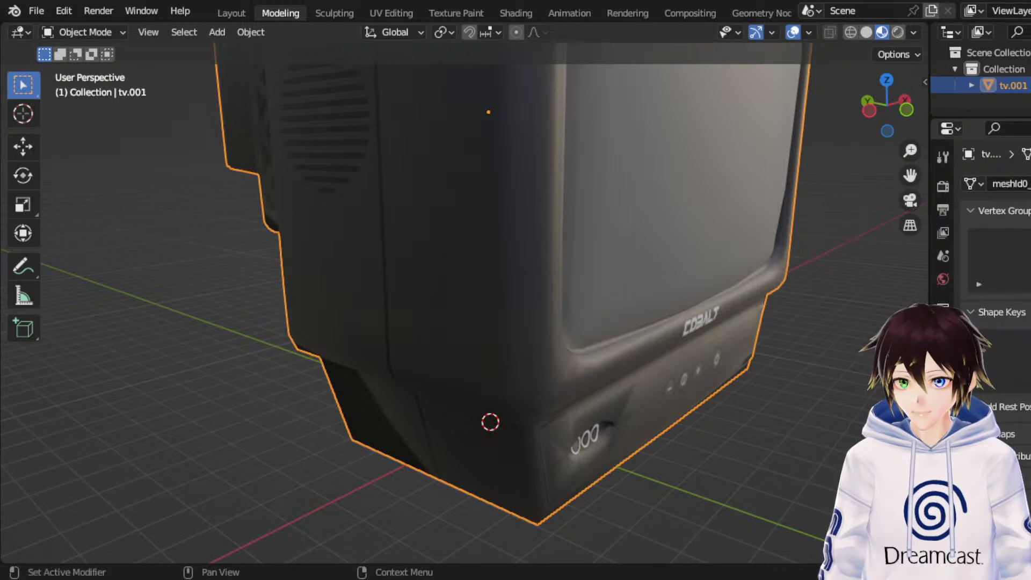
pyautogui.scroll(-4, 1023, 482)
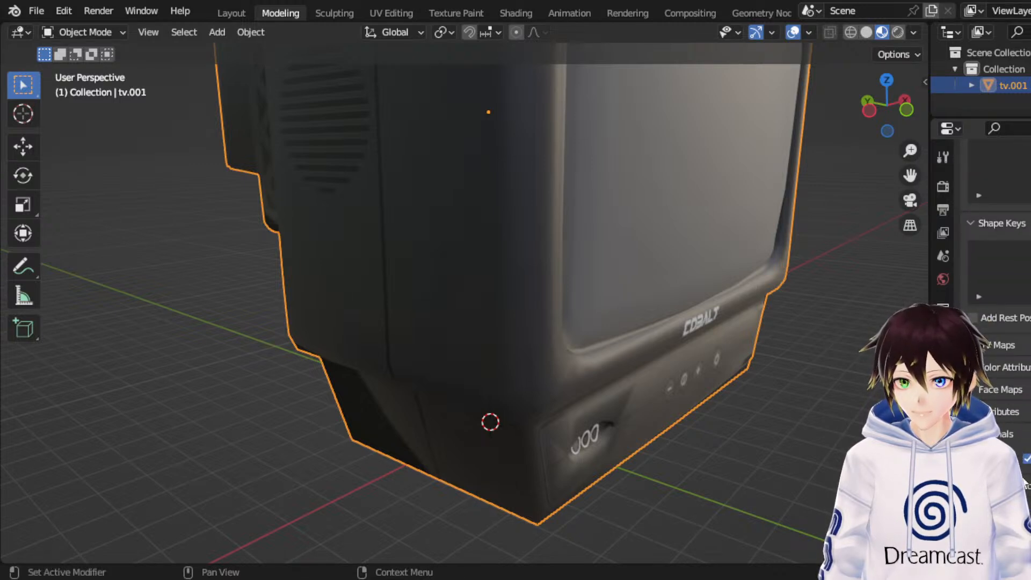
pyautogui.click(943, 478)
pyautogui.moveTo(799, 459); pyautogui.dragTo(736, 435, button='middle')
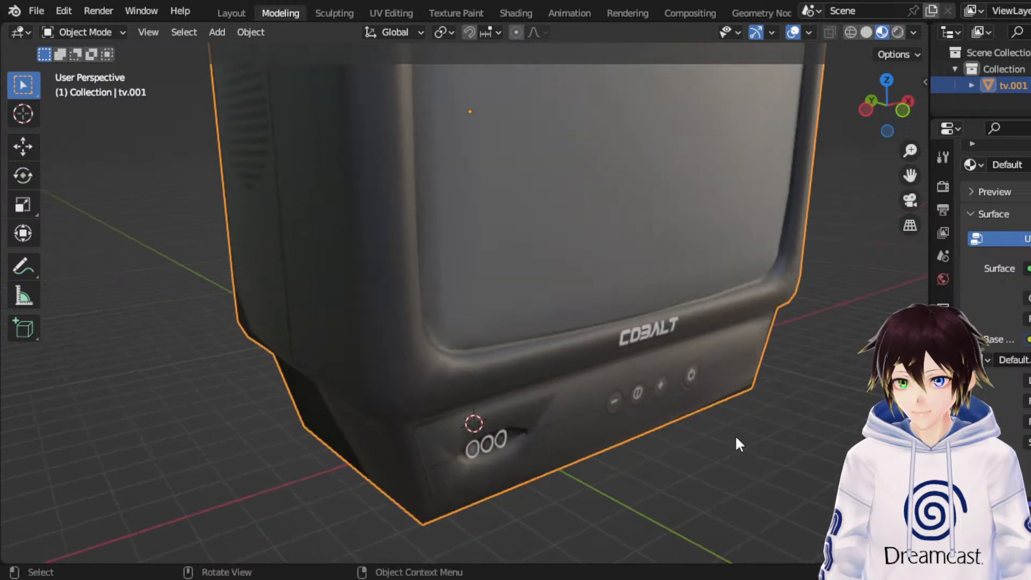
pyautogui.scroll(-3, 736, 436)
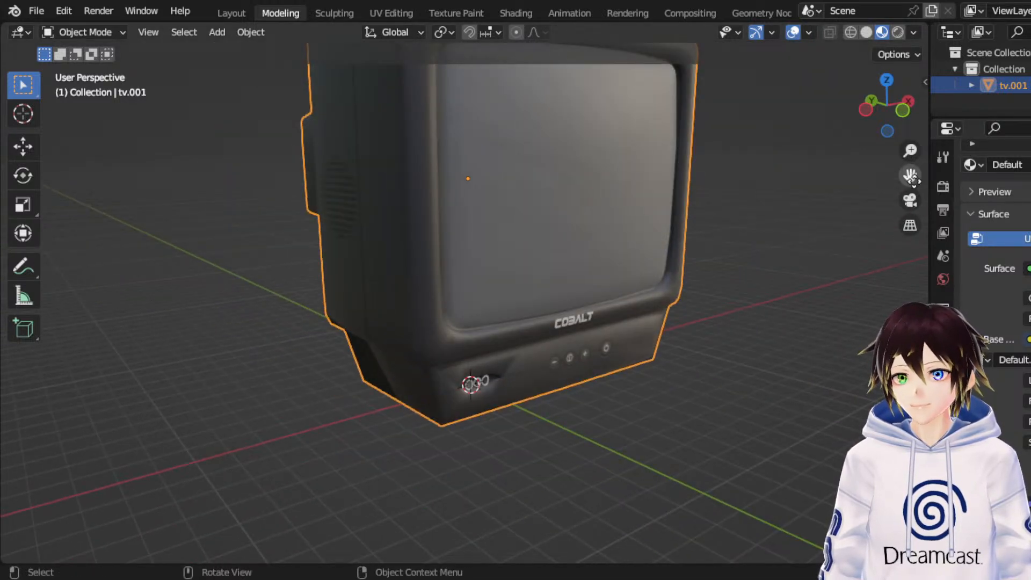
pyautogui.moveTo(912, 176); pyautogui.dragTo(804, 504)
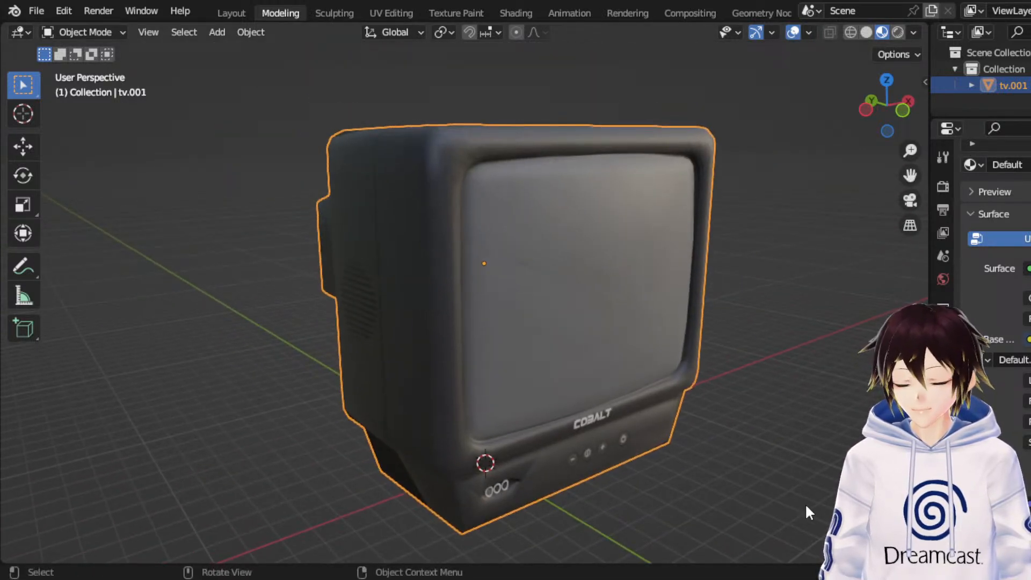
# Step: Switch to the Shading workspace and delete the leftover Ambient node behind the albedo texture in the Default material
pyautogui.click(516, 13)
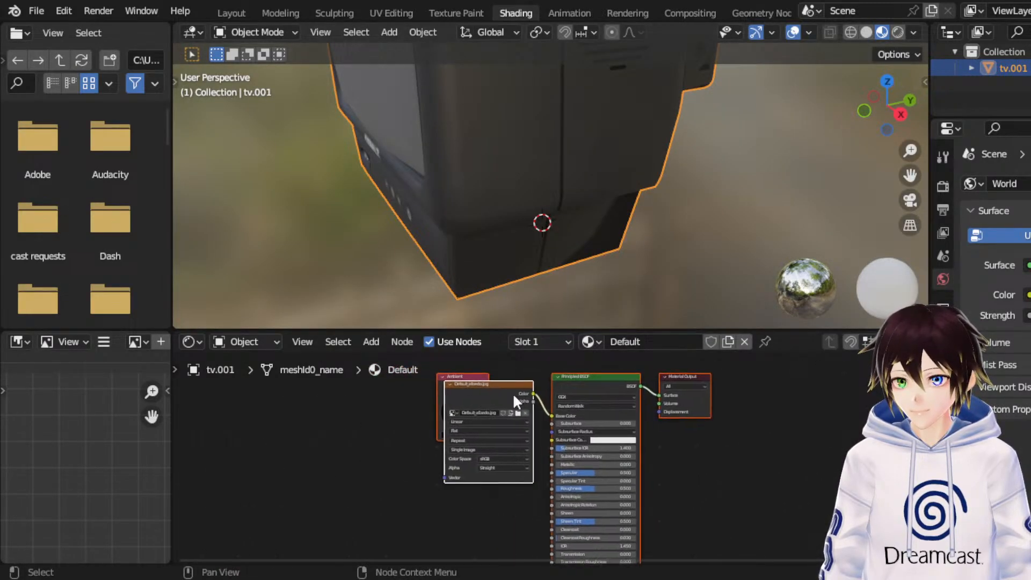
pyautogui.click(434, 376)
pyautogui.click(439, 376)
pyautogui.moveTo(468, 370); pyautogui.dragTo(421, 387)
pyautogui.click(460, 375)
pyautogui.press('x')
pyautogui.moveTo(472, 526); pyautogui.dragTo(494, 417, button='middle')
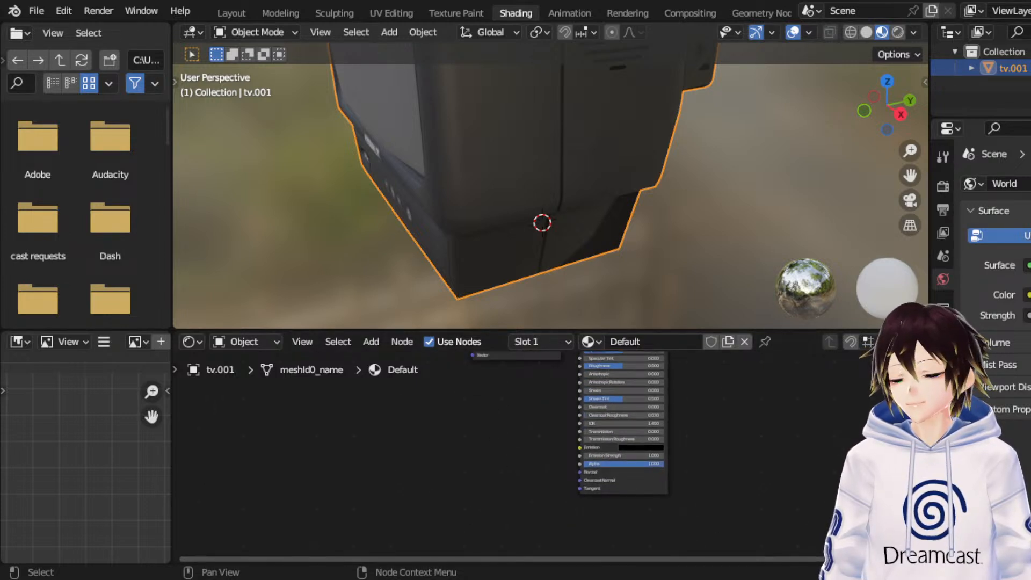
# Step: Add a Bump node from the Principled BSDF's Normal input, linked through the Bump node's Normal output
pyautogui.moveTo(607, 253); pyautogui.dragTo(621, 253, button='middle')
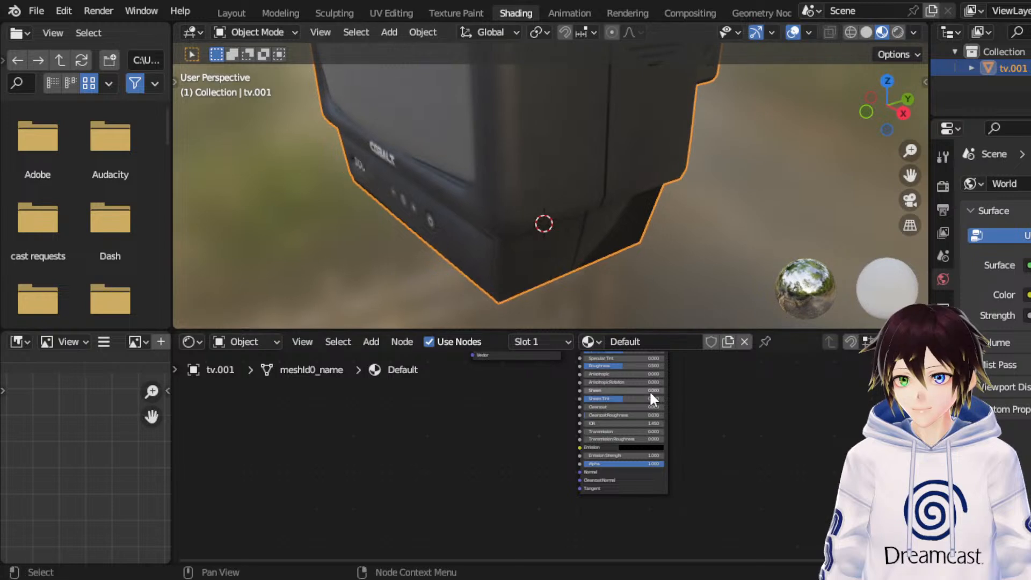
pyautogui.moveTo(650, 393); pyautogui.dragTo(646, 410, button='middle')
pyautogui.scroll(3, 655, 519)
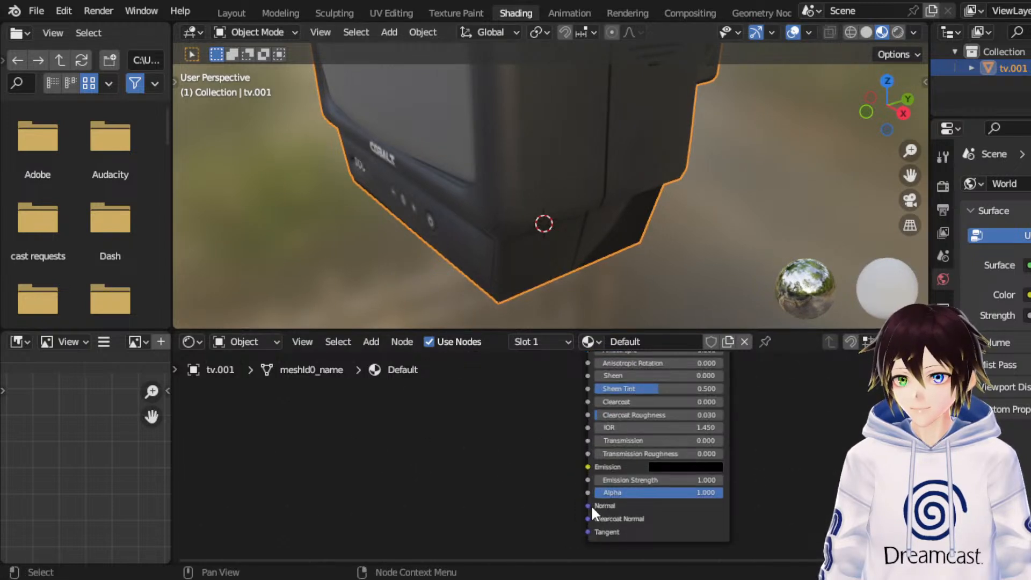
pyautogui.moveTo(588, 506); pyautogui.dragTo(495, 514)
pyautogui.write('normal')
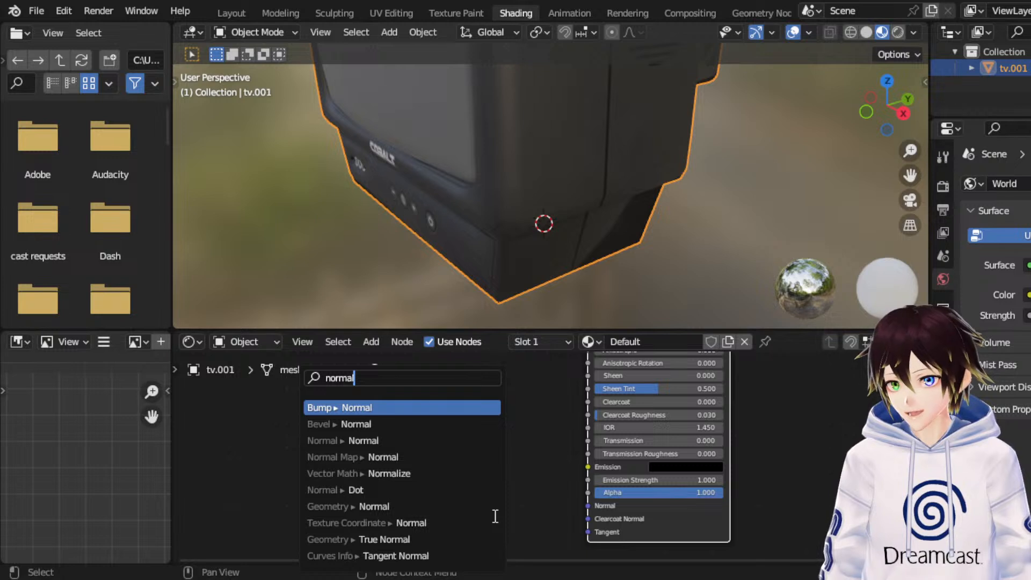
pyautogui.click(325, 407)
pyautogui.click(325, 384)
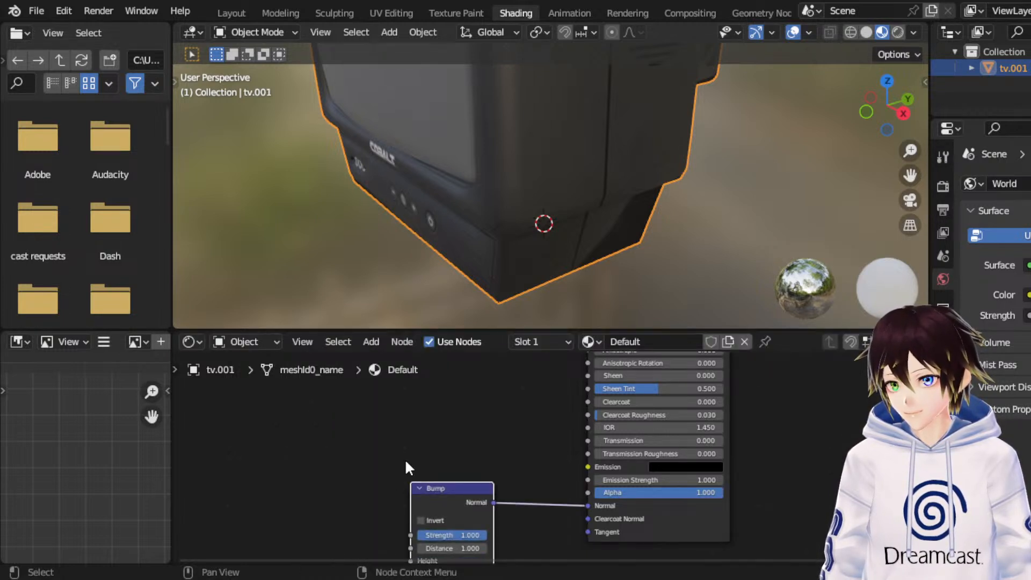
# Step: Bring Default_normal.png in as an image texture node and connect its Color to the Bump node's Height
pyautogui.moveTo(402, 498); pyautogui.dragTo(499, 457, button='middle')
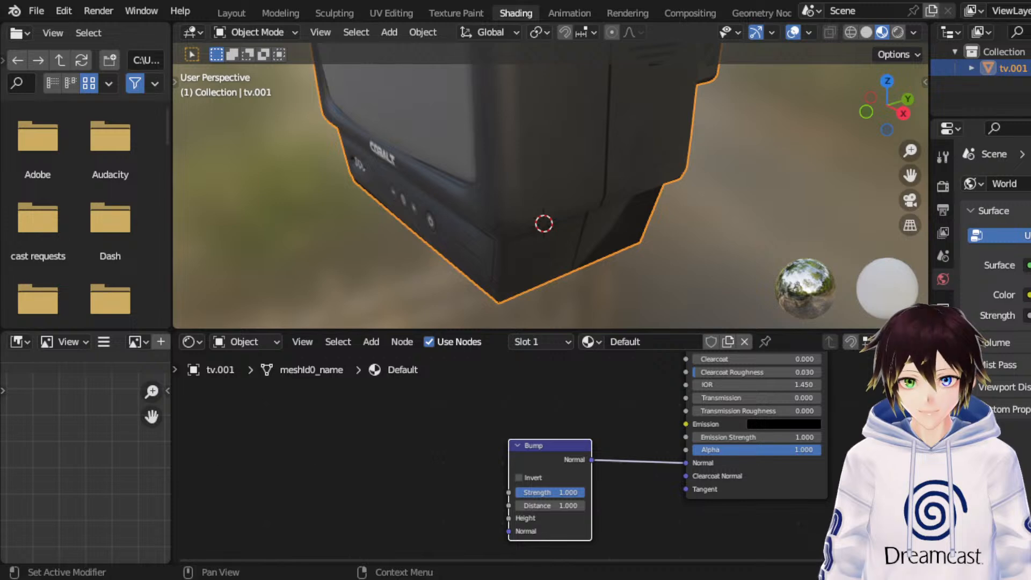
pyautogui.moveTo(1030, 436); pyautogui.dragTo(336, 436)
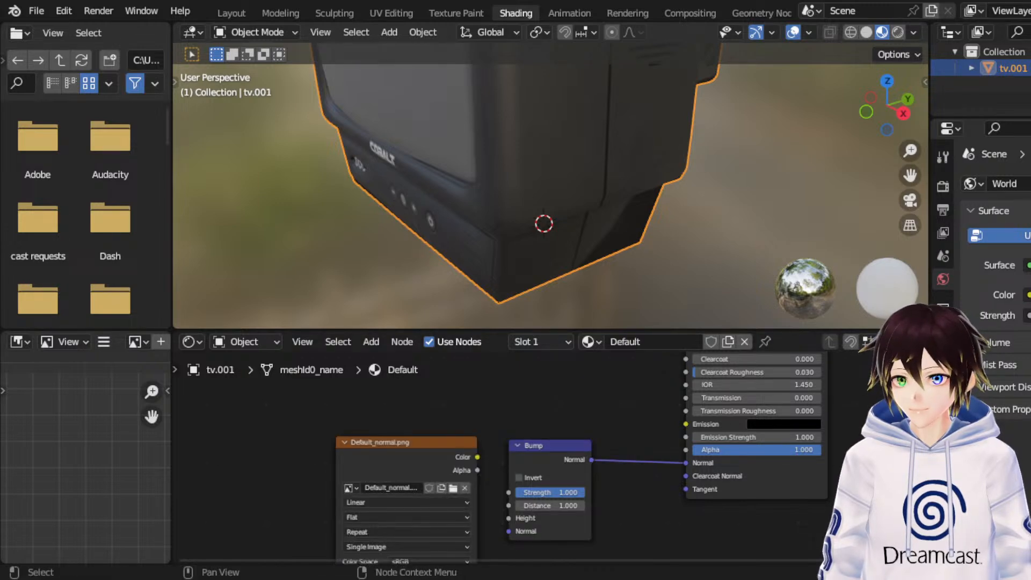
pyautogui.moveTo(477, 457); pyautogui.dragTo(508, 518)
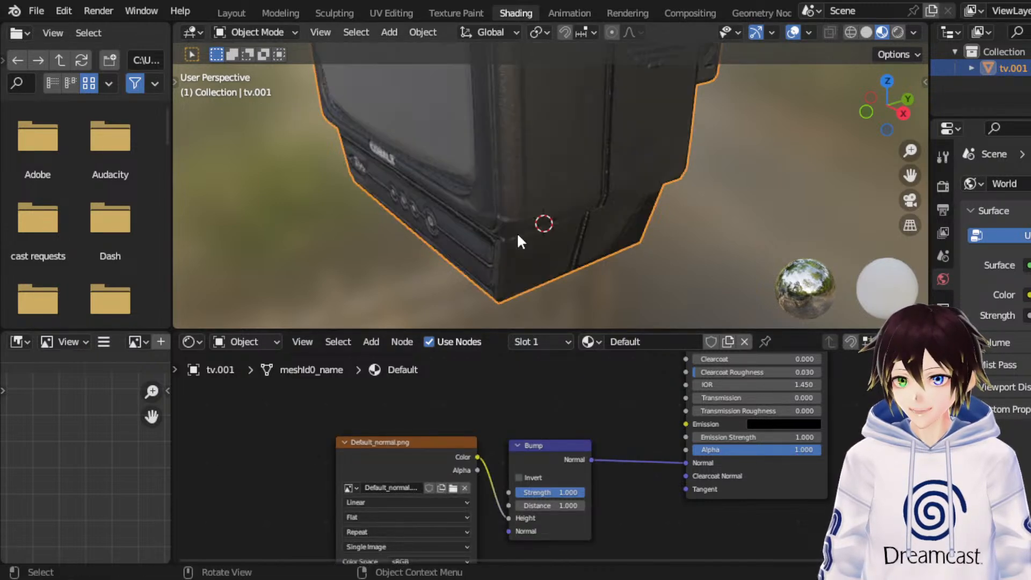
# Step: Try a Bump strength of 0.2 and reduce it to 0.1 while comparing the relief around the tv
pyautogui.moveTo(518, 234); pyautogui.dragTo(594, 173, button='middle')
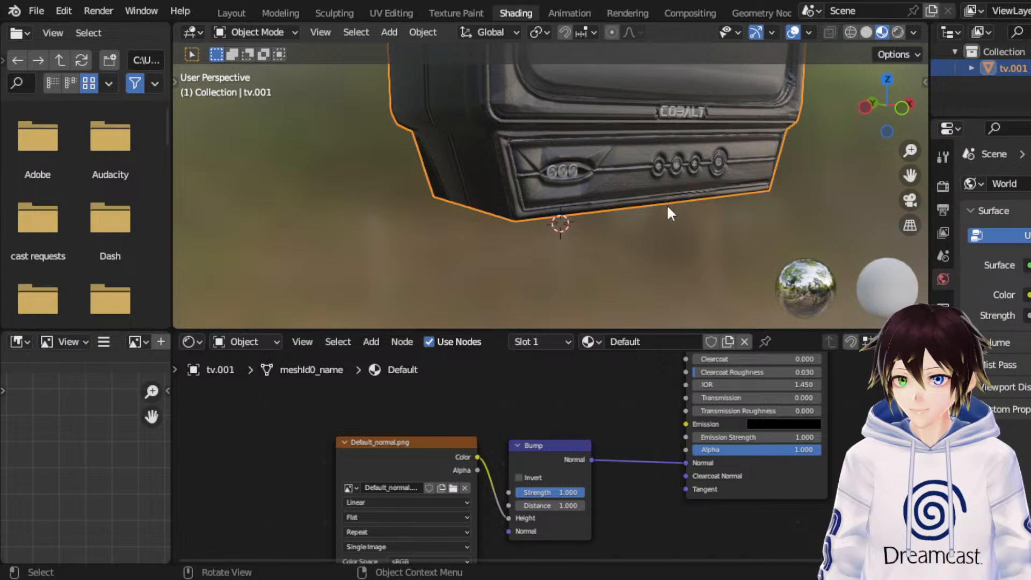
pyautogui.moveTo(910, 175); pyautogui.dragTo(874, 351)
pyautogui.moveTo(598, 179); pyautogui.dragTo(664, 186, button='middle')
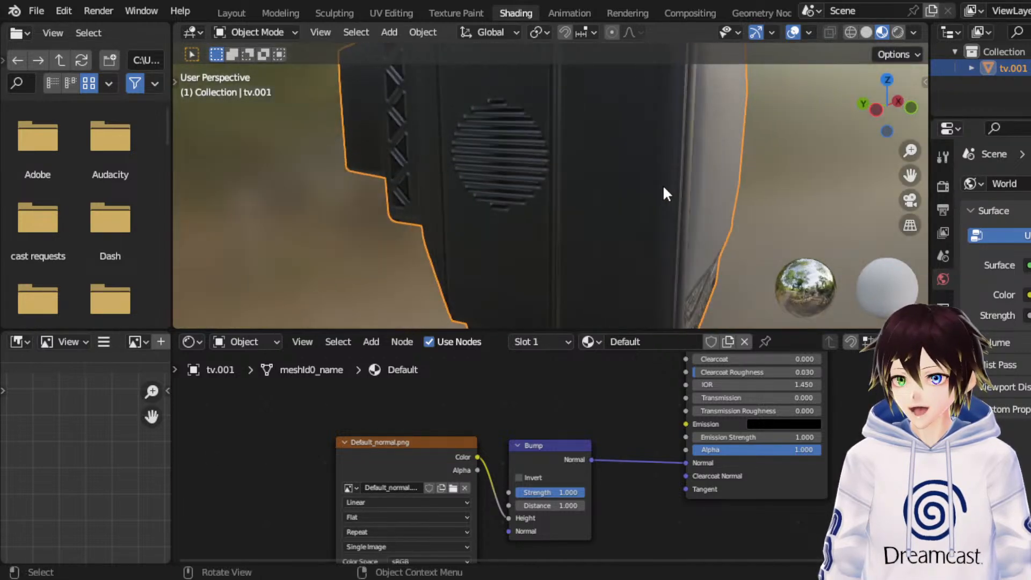
pyautogui.click(537, 492)
pyautogui.write('0.2')
pyautogui.press('Return')
pyautogui.moveTo(580, 236); pyautogui.dragTo(492, 323, button='middle')
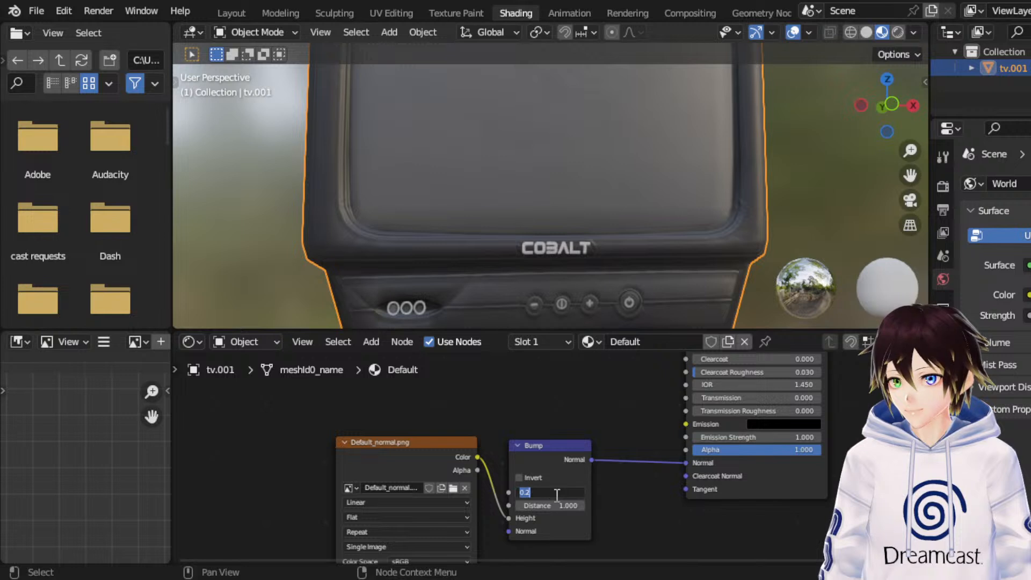
pyautogui.press('Return')
pyautogui.moveTo(466, 276); pyautogui.dragTo(456, 222, button='middle')
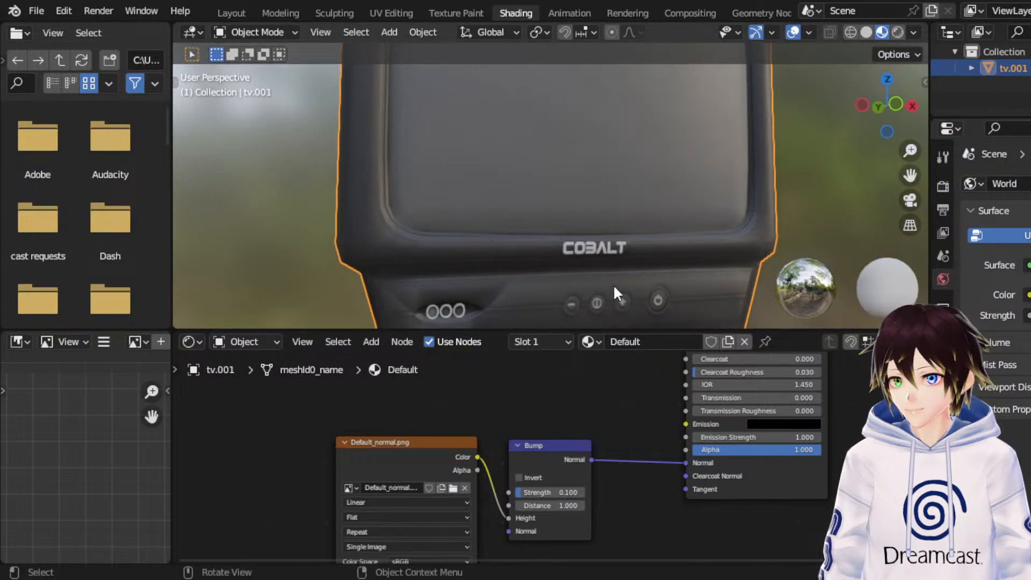
# Step: Clear the custom split normals data from the tv mesh
pyautogui.click(943, 454)
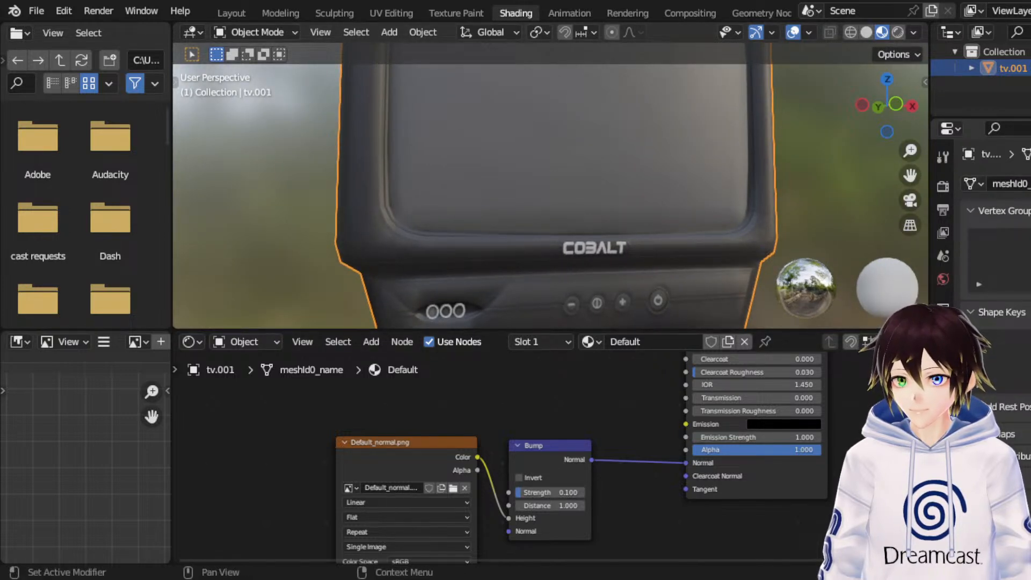
pyautogui.scroll(-4, 1026, 480)
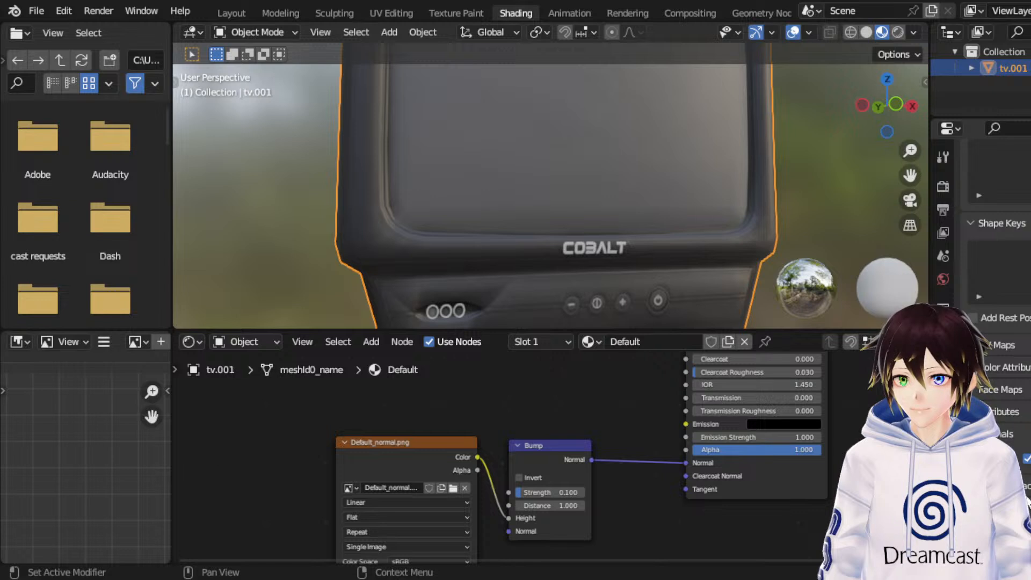
pyautogui.scroll(-6, 999, 376)
pyautogui.click(1021, 464)
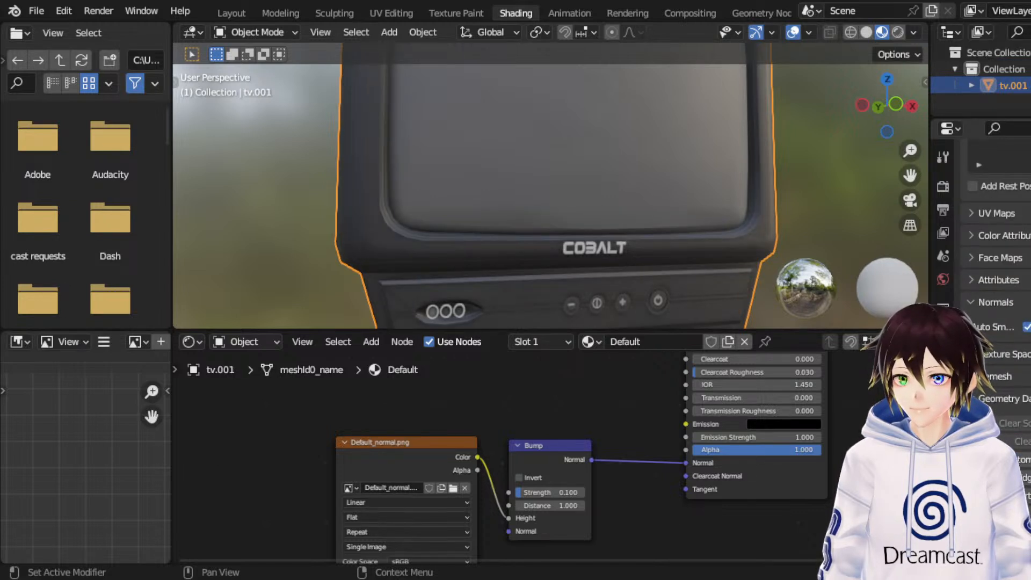
# Step: Set the Bump node's strength to 2 to test a stronger relief on the tv's side
pyautogui.moveTo(554, 223); pyautogui.dragTo(605, 224, button='middle')
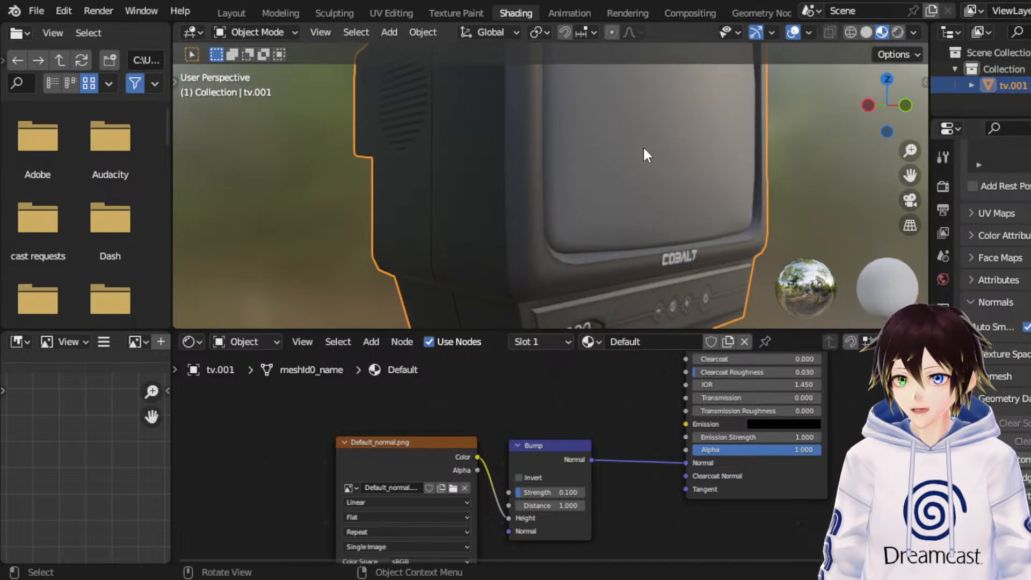
pyautogui.moveTo(643, 146); pyautogui.dragTo(666, 148, button='middle')
pyautogui.click(557, 489)
pyautogui.write('2')
pyautogui.press('Return')
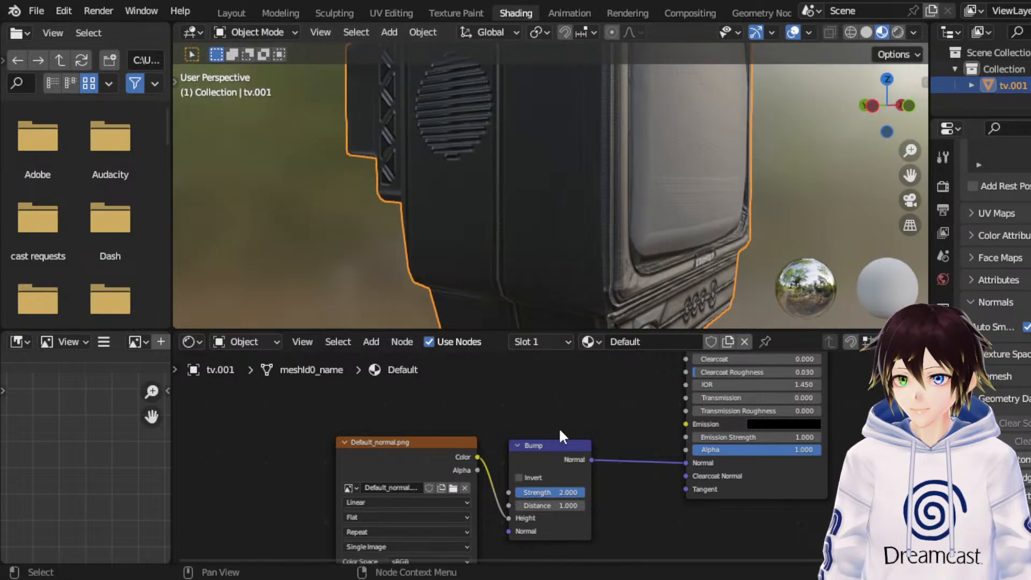
# Step: Set the Bump node's strength to 0.2 and check the tv's front
pyautogui.click(557, 492)
pyautogui.write('1')
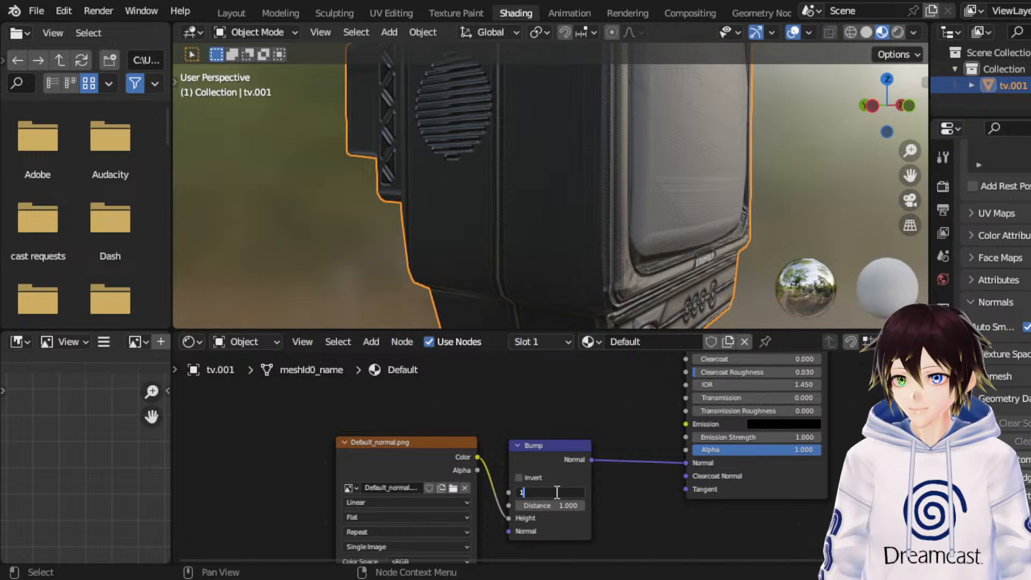
pyautogui.write('.2')
pyautogui.press('Return')
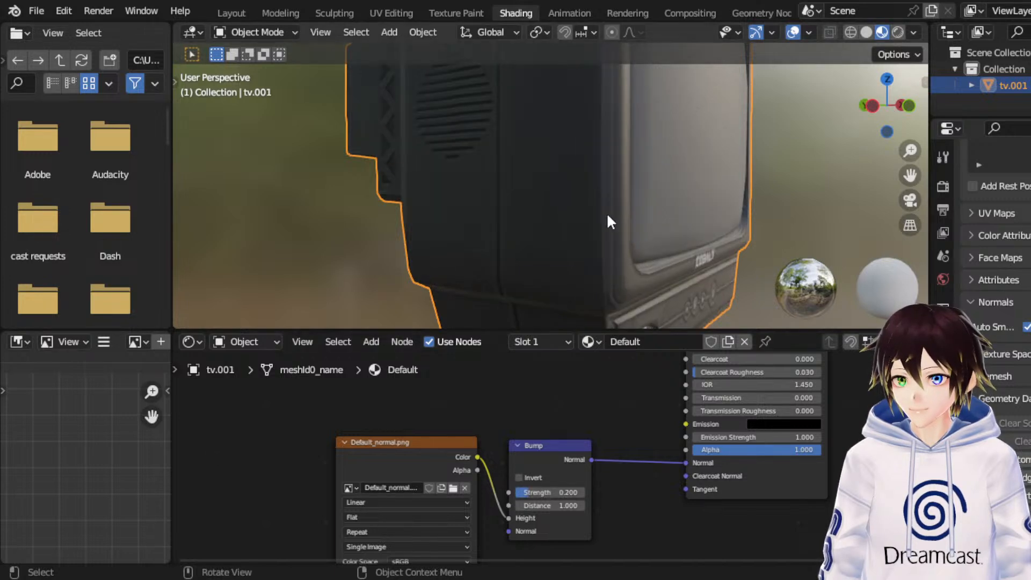
pyautogui.moveTo(607, 212); pyautogui.dragTo(524, 201, button='middle')
pyautogui.scroll(-3, 562, 224)
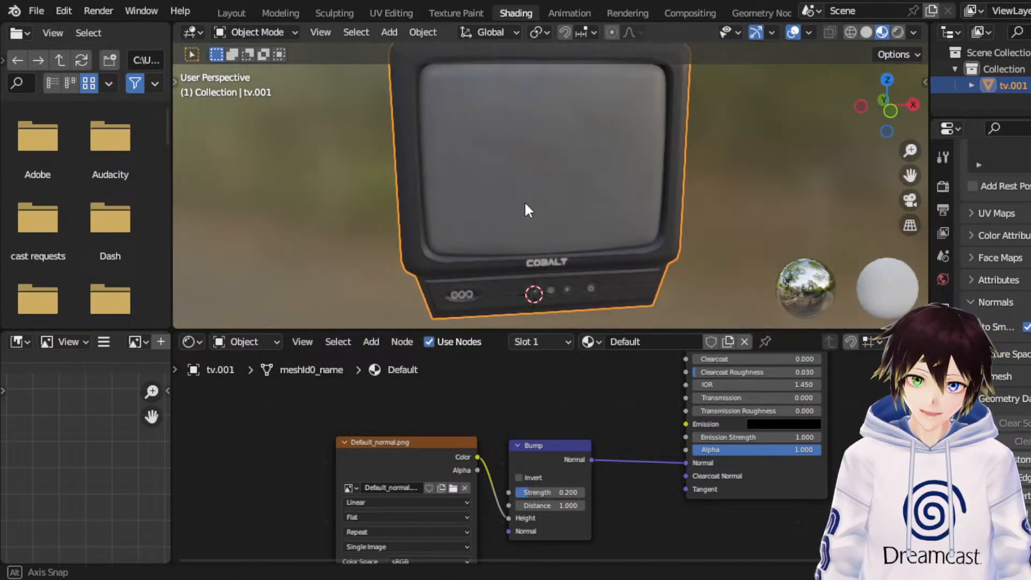
# Step: Add Default_metallic.jpg as an image texture node and arrange it below the albedo texture node
pyautogui.moveTo(1024, 386); pyautogui.dragTo(508, 388)
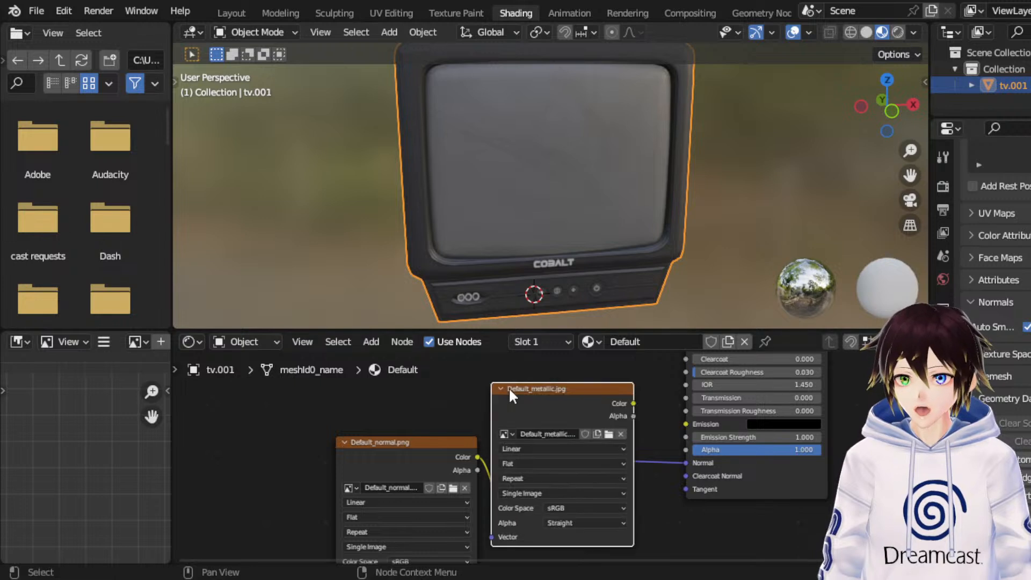
pyautogui.moveTo(513, 377); pyautogui.dragTo(522, 474, button='middle')
pyautogui.moveTo(545, 489); pyautogui.dragTo(356, 389)
pyautogui.moveTo(532, 372); pyautogui.dragTo(527, 519, button='middle')
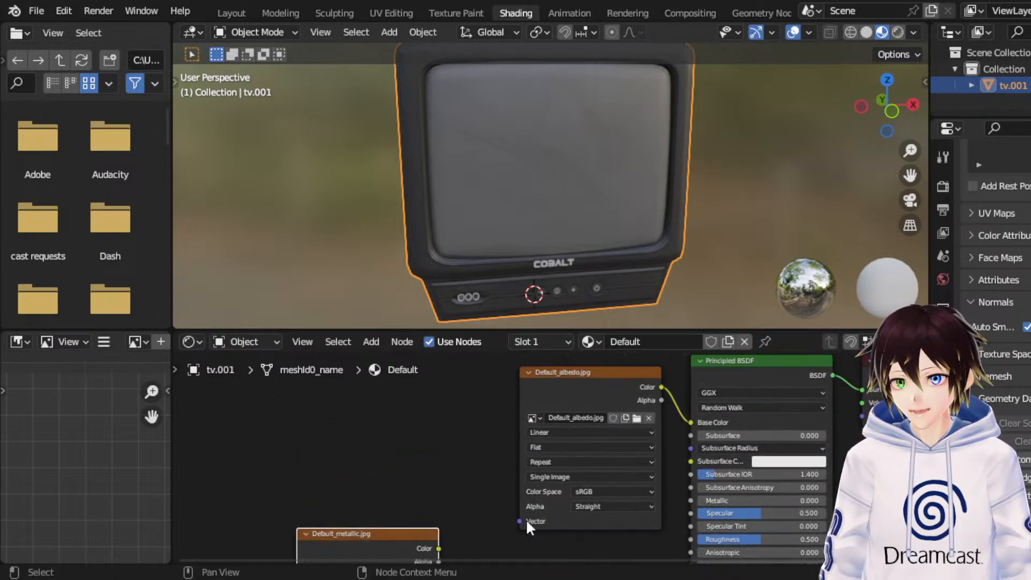
pyautogui.click(586, 376)
pyautogui.moveTo(438, 260); pyautogui.dragTo(417, 269)
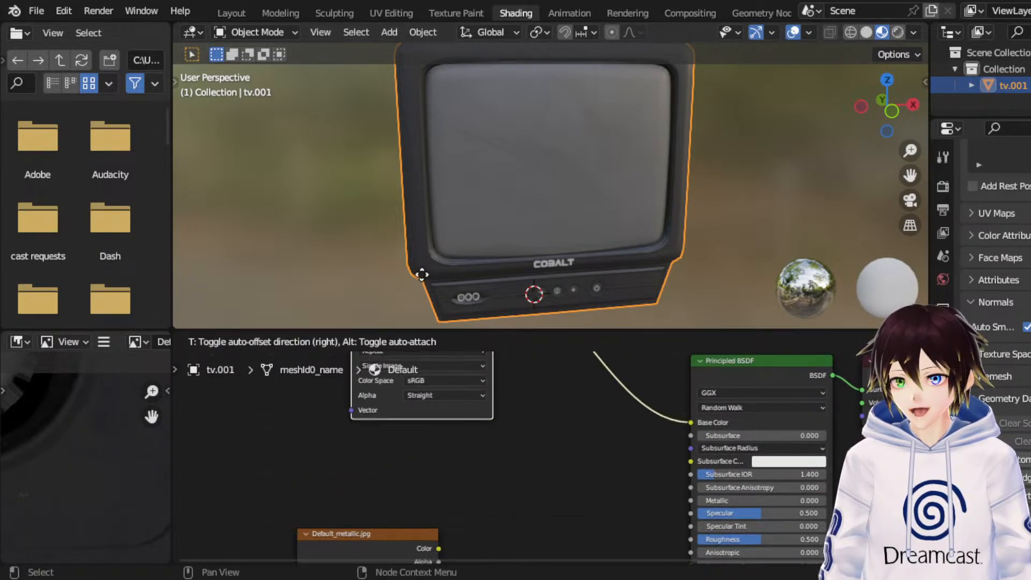
pyautogui.moveTo(368, 532); pyautogui.dragTo(413, 454)
# Step: Connect the metallic texture's Color to the Principled BSDF's Metallic input and check the tv's surface
pyautogui.moveTo(523, 464); pyautogui.dragTo(460, 410, button='middle')
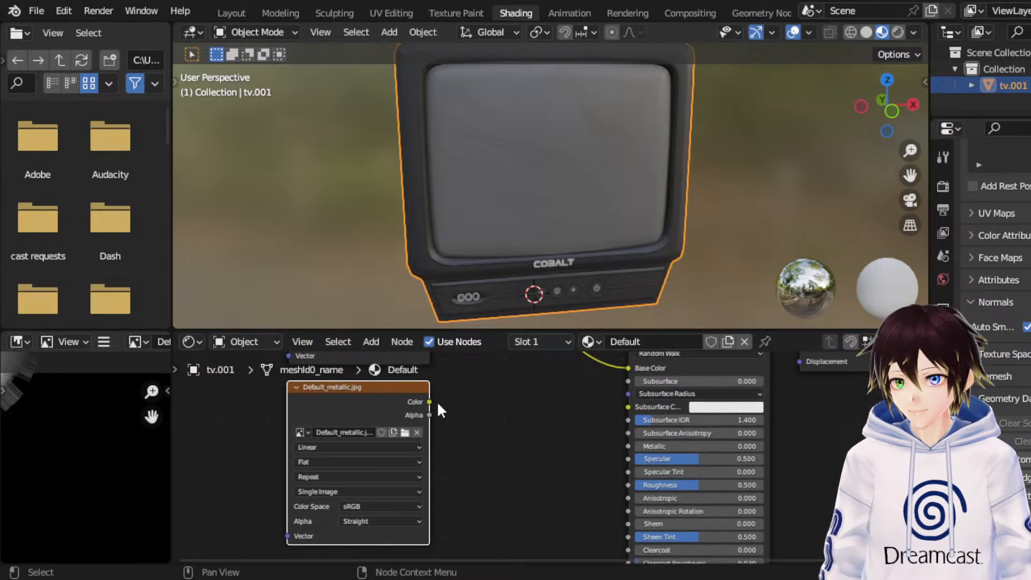
pyautogui.moveTo(437, 404); pyautogui.dragTo(627, 446)
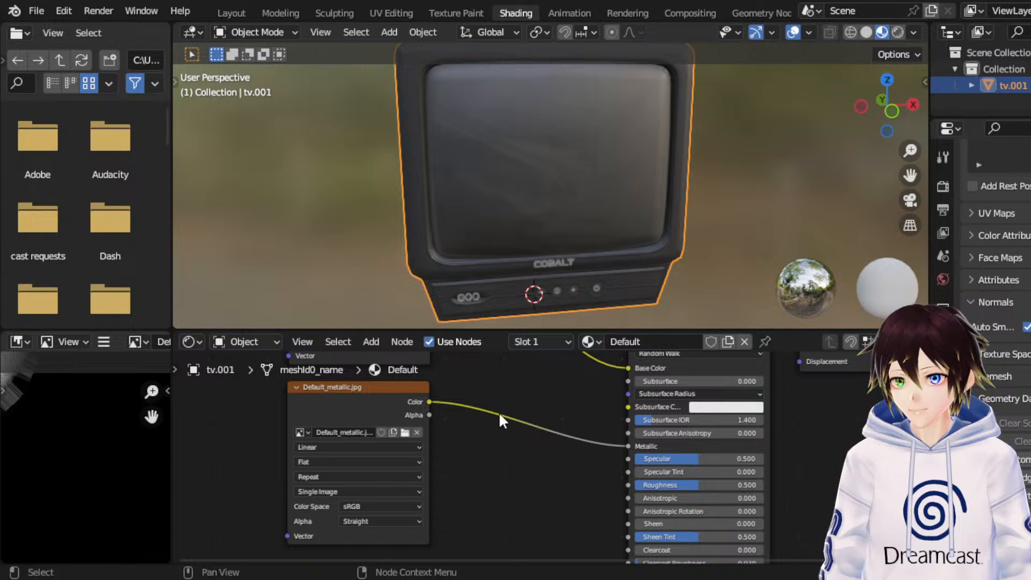
pyautogui.moveTo(484, 189); pyautogui.dragTo(554, 185, button='middle')
pyautogui.moveTo(520, 466); pyautogui.dragTo(586, 461, button='middle')
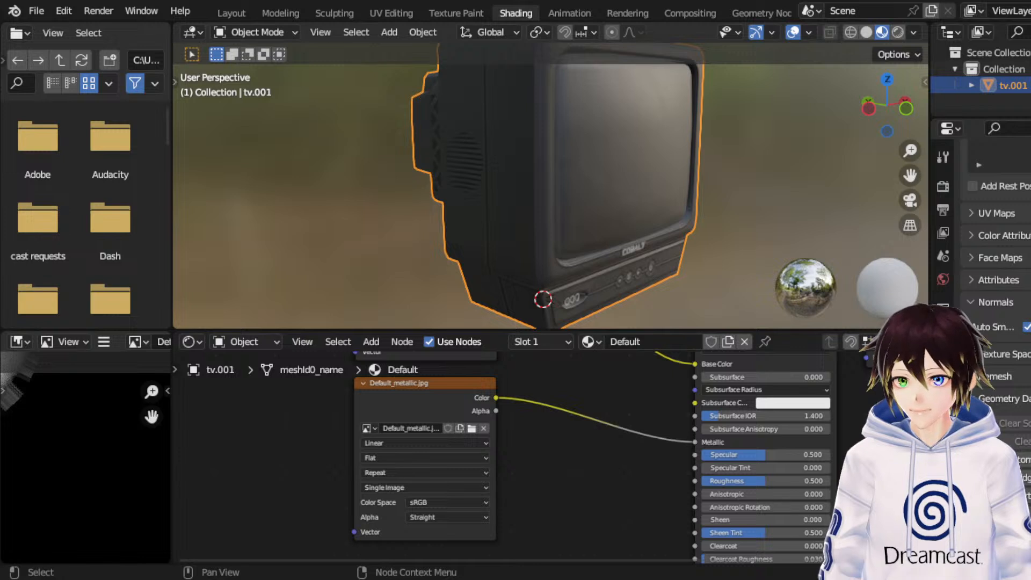
# Step: Add Default_roughness.jpg as an image texture node between the metallic and normal texture nodes
pyautogui.scroll(-6, 549, 466)
pyautogui.moveTo(549, 473); pyautogui.dragTo(539, 358, button='middle')
pyautogui.moveTo(598, 525); pyautogui.dragTo(456, 507)
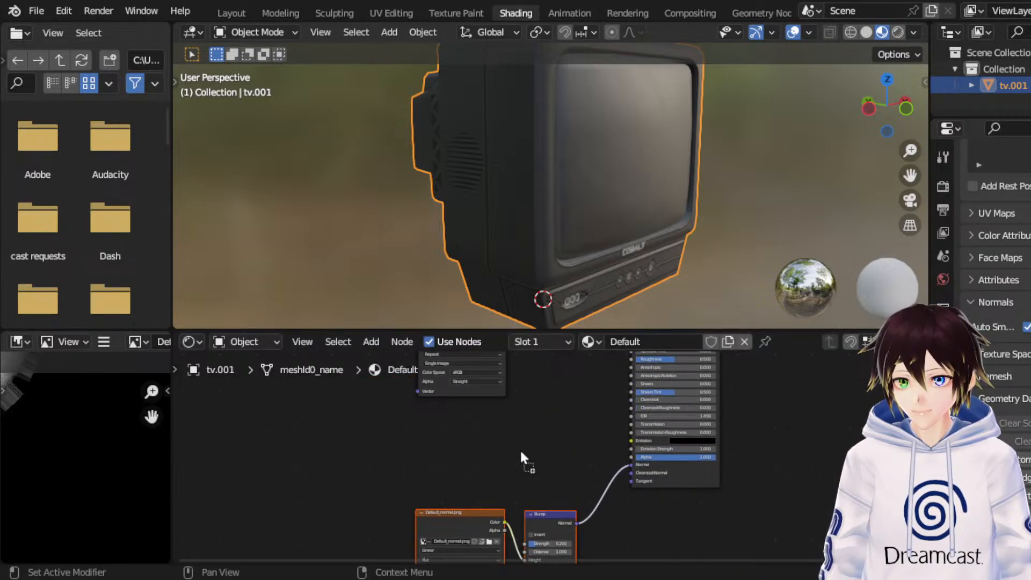
pyautogui.moveTo(521, 453); pyautogui.dragTo(450, 448)
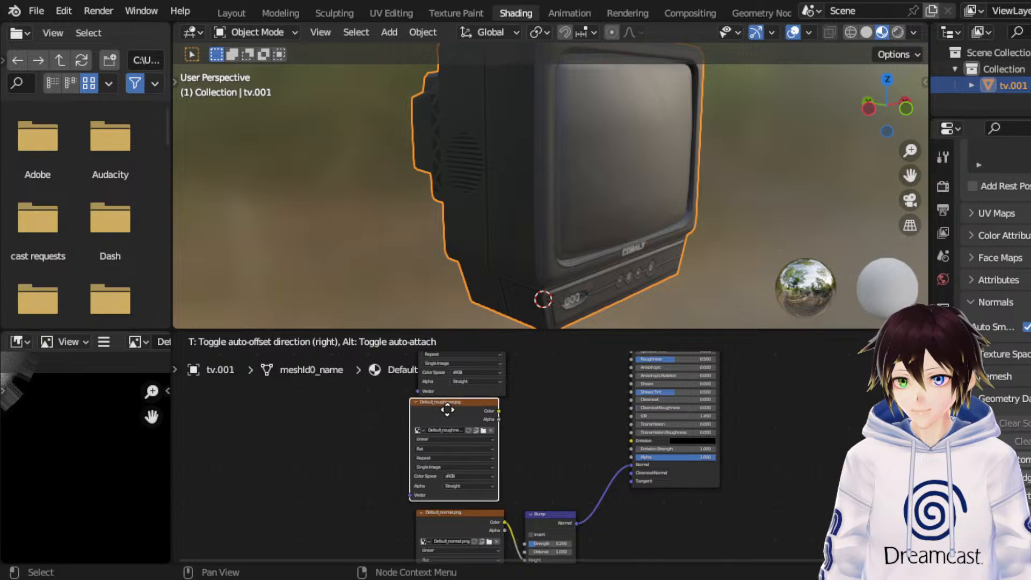
pyautogui.click(462, 419)
pyautogui.scroll(3, 462, 466)
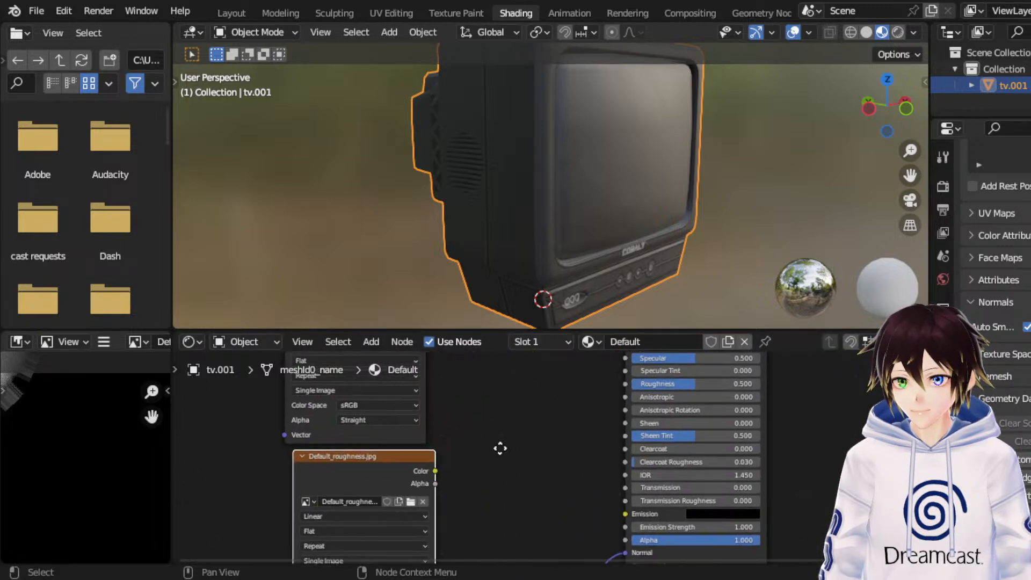
# Step: Connect the roughness texture's Color to the Principled BSDF's Roughness input and check the tv's surface
pyautogui.moveTo(501, 448); pyautogui.dragTo(491, 480, button='middle')
pyautogui.moveTo(427, 502); pyautogui.dragTo(616, 415)
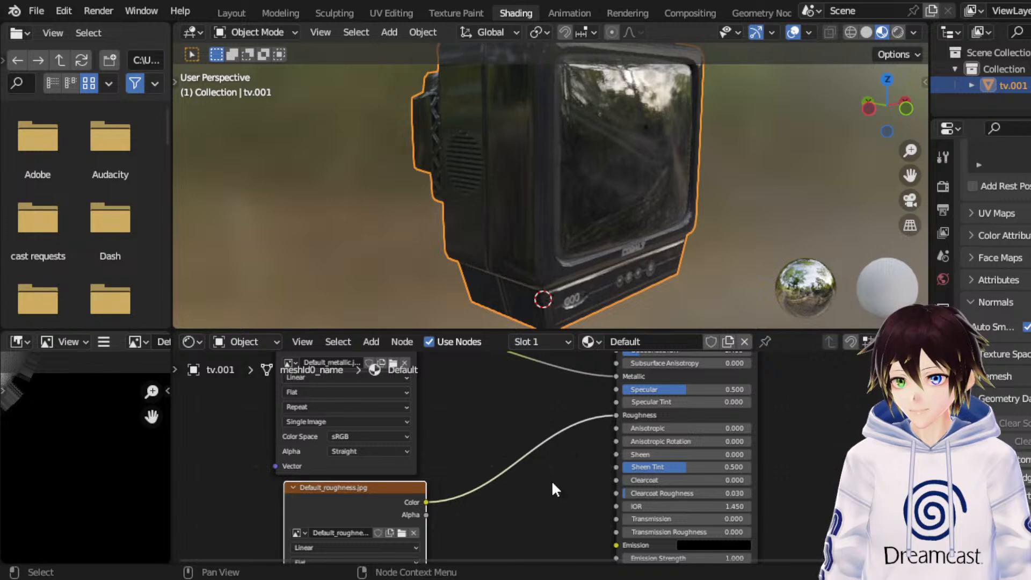
pyautogui.moveTo(670, 198); pyautogui.dragTo(737, 130, button='middle')
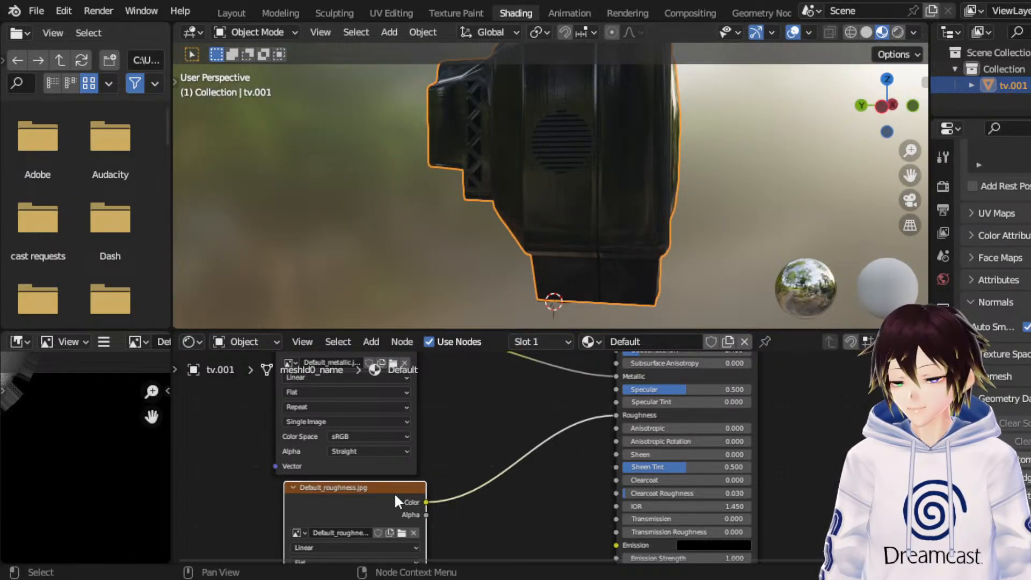
# Step: Delete the roughness texture node and test a Principled BSDF Roughness of 0.2 on the tv
pyautogui.press('x')
pyautogui.click(698, 416)
pyautogui.write('0')
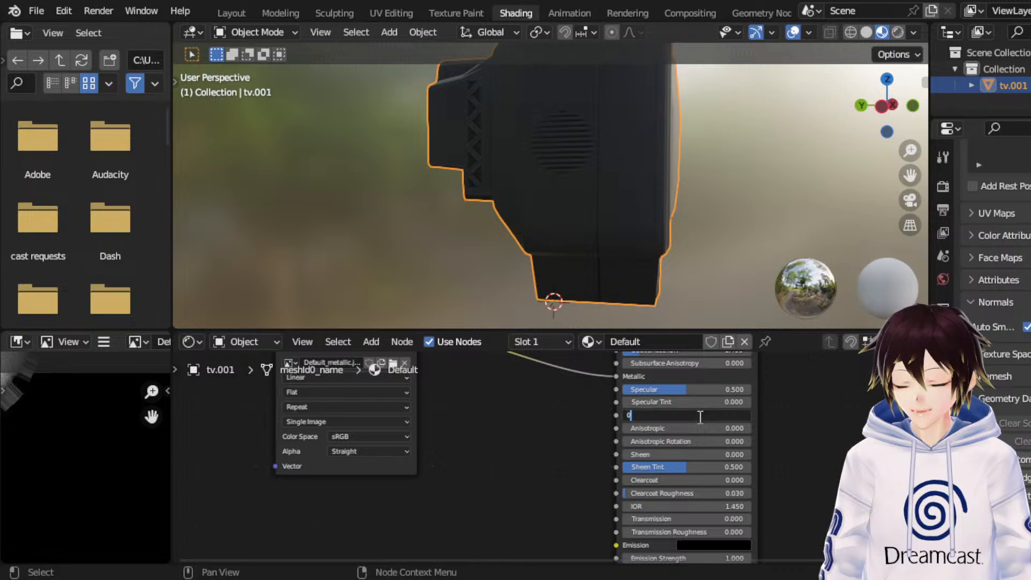
pyautogui.write('.2')
pyautogui.press('Return')
pyautogui.moveTo(693, 317); pyautogui.dragTo(591, 198, button='middle')
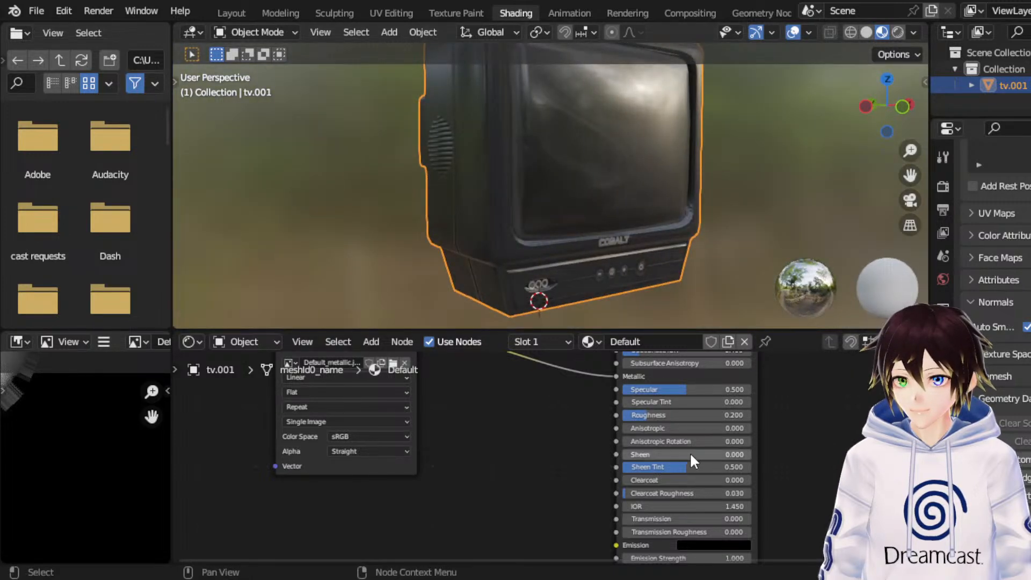
# Step: Set the Principled BSDF's Roughness to 0.4 and check the tv from the front
pyautogui.click(682, 413)
pyautogui.write('0')
pyautogui.write('.4')
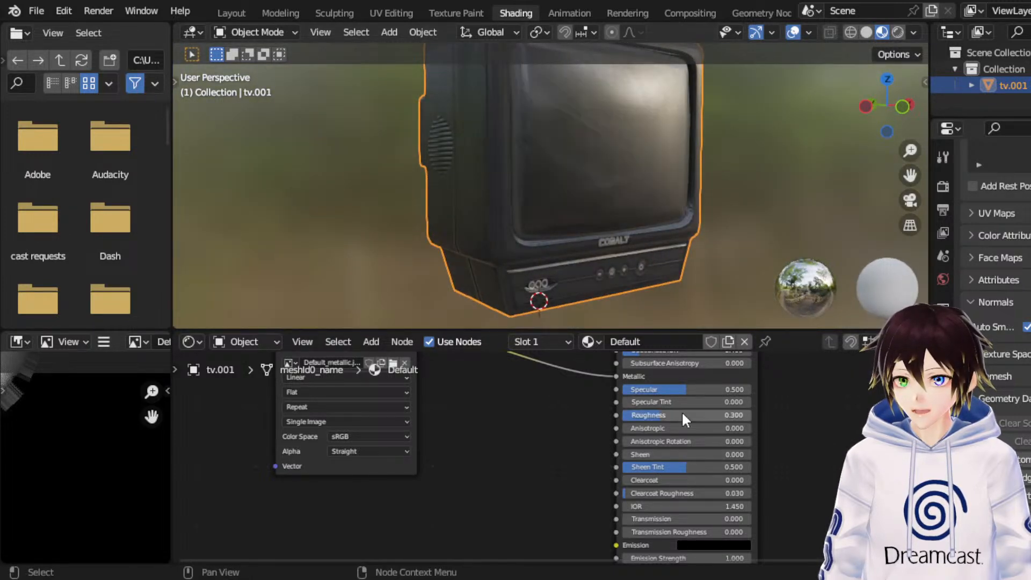
pyautogui.press('Return')
pyautogui.moveTo(661, 311); pyautogui.dragTo(271, 54, button='middle')
pyautogui.moveTo(564, 195); pyautogui.dragTo(543, 198, button='middle')
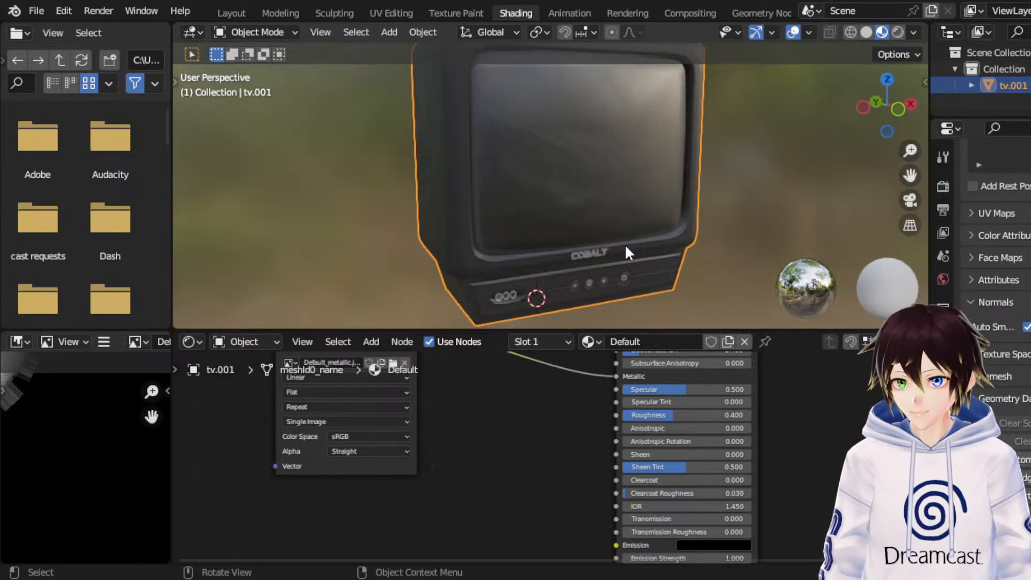
# Step: Add an empty second material slot to the tv
pyautogui.moveTo(909, 176); pyautogui.dragTo(886, 276)
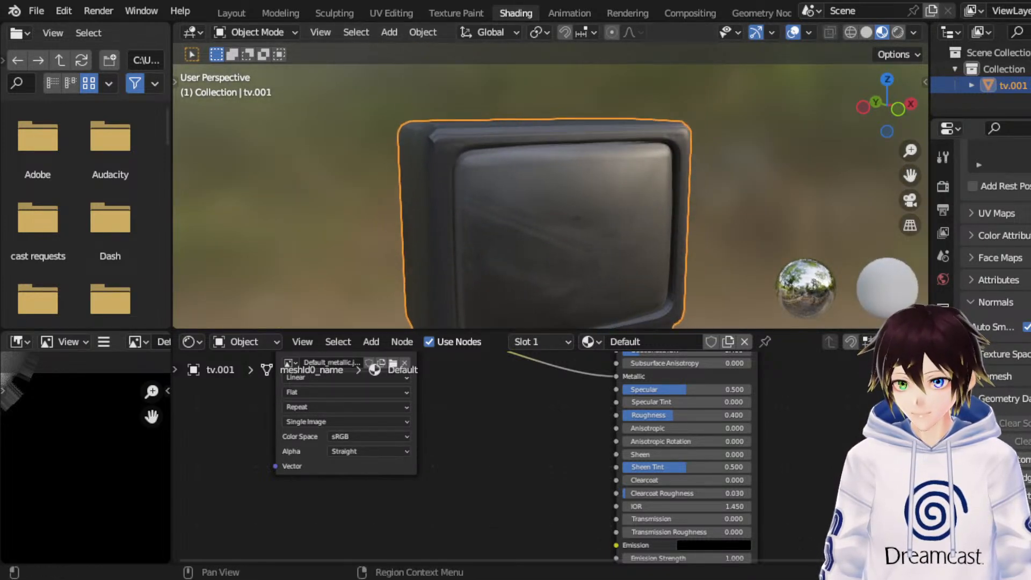
pyautogui.click(943, 279)
pyautogui.click(1030, 188)
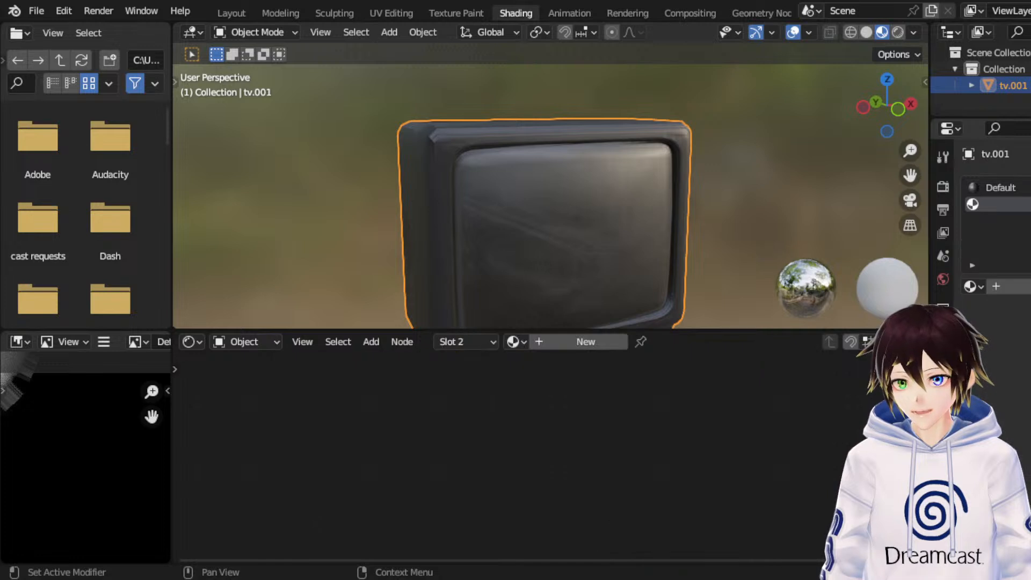
# Step: Rename the tv's Default material as TV Material 1
pyautogui.click(1006, 186)
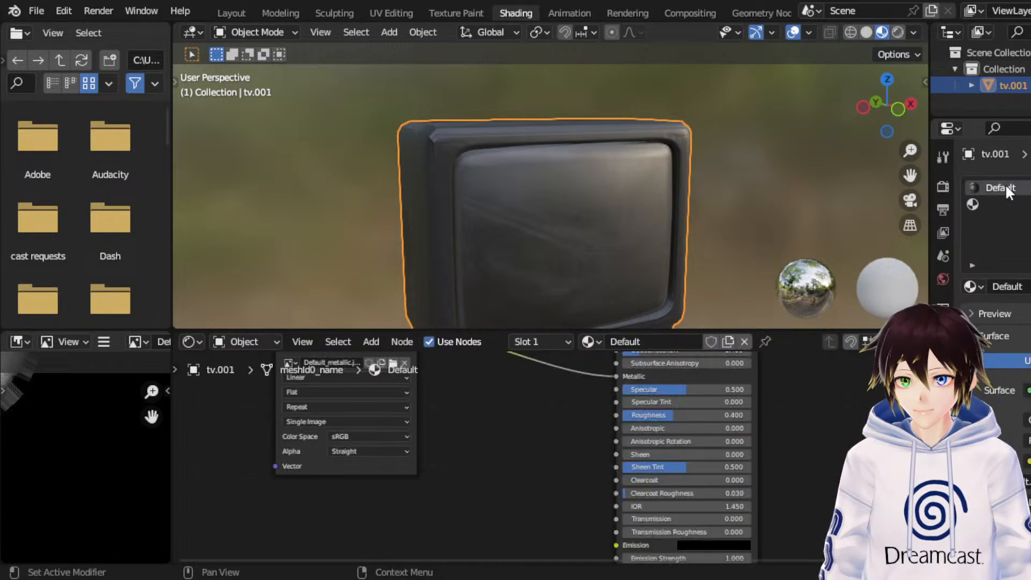
pyautogui.doubleClick(1004, 184)
pyautogui.write('TV Material 1')
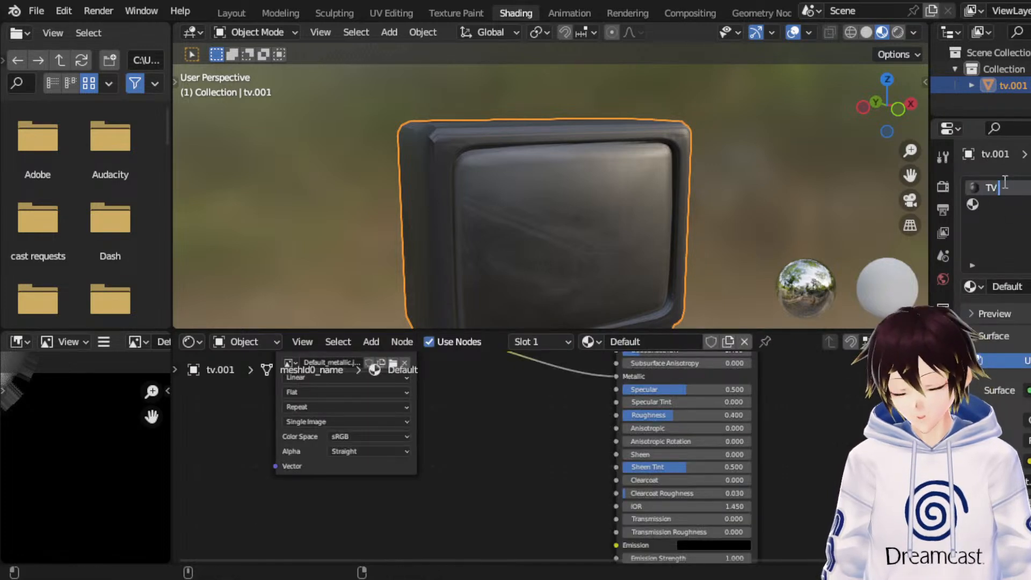
pyautogui.press('Return')
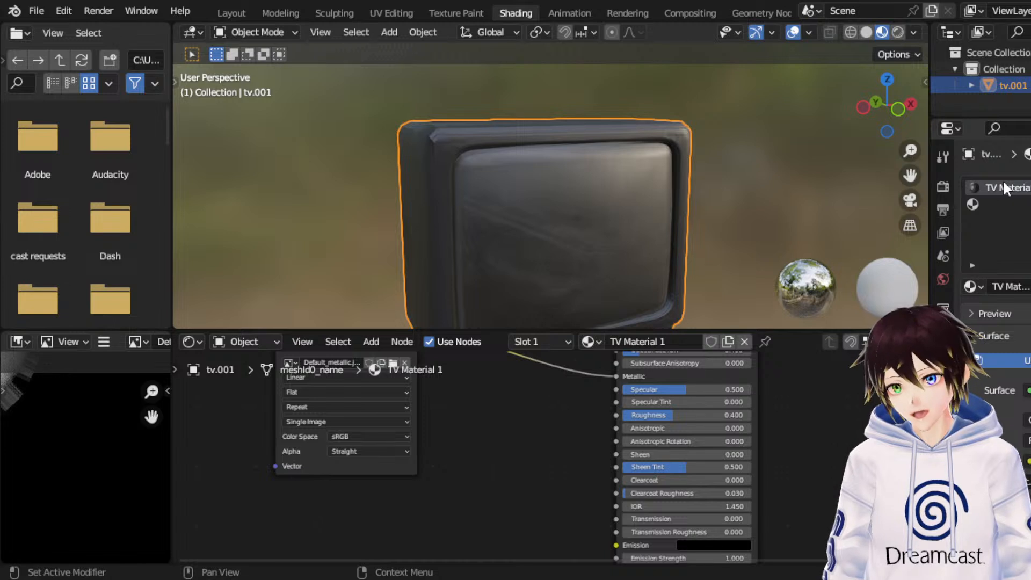
# Step: Create a new material in the empty second slot and copy the nodes of TV Material 1
pyautogui.click(998, 203)
pyautogui.click(1013, 287)
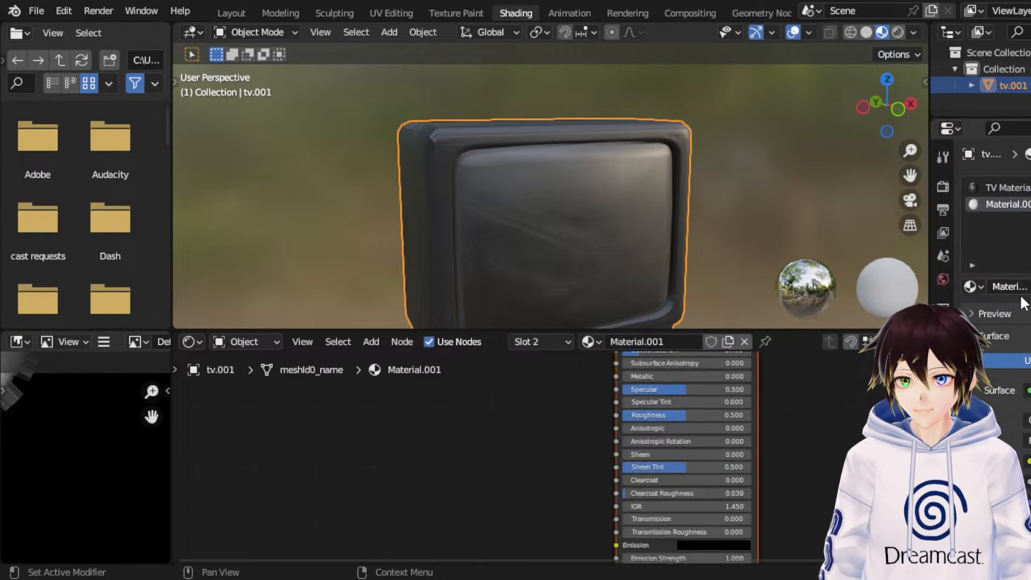
pyautogui.click(1004, 188)
pyautogui.scroll(-10, 708, 515)
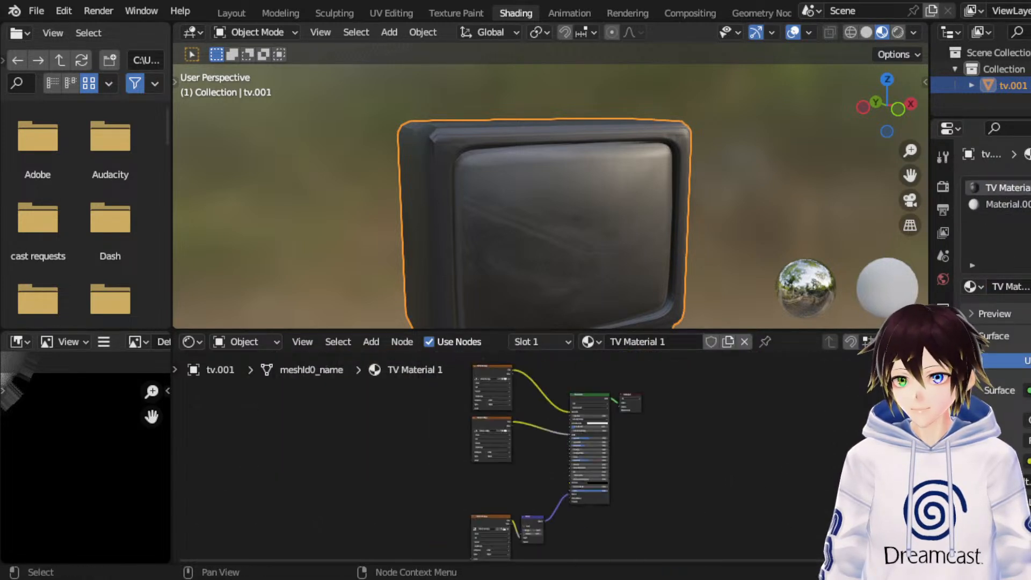
pyautogui.moveTo(708, 528); pyautogui.dragTo(511, 417)
pyautogui.hotkey('ctrl', 'c')
# Step: Delete the default nodes of the second slot's material and try to paste the copied nodes there
pyautogui.click(1003, 204)
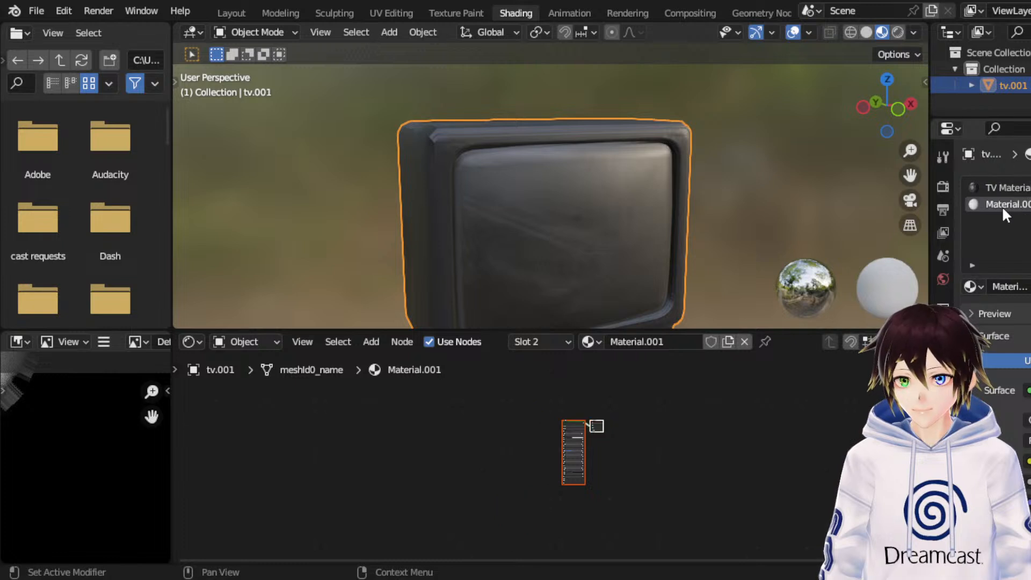
pyautogui.moveTo(665, 476); pyautogui.dragTo(533, 410)
pyautogui.press('x')
pyautogui.rightClick(555, 467)
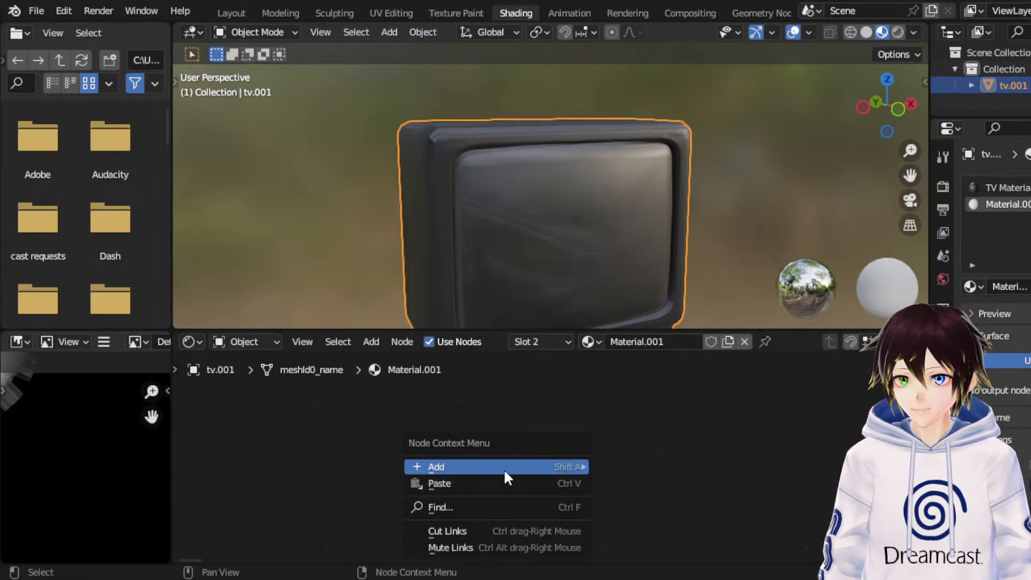
pyautogui.click(497, 481)
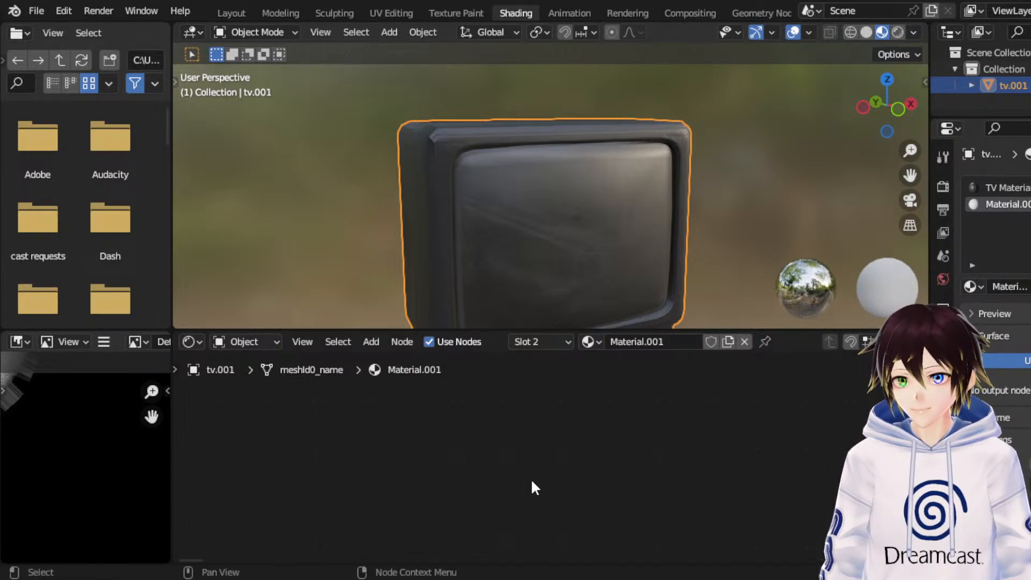
# Step: Copy the selected nodes of TV Material 1 again and paste them into the second slot's material
pyautogui.click(1002, 188)
pyautogui.rightClick(584, 435)
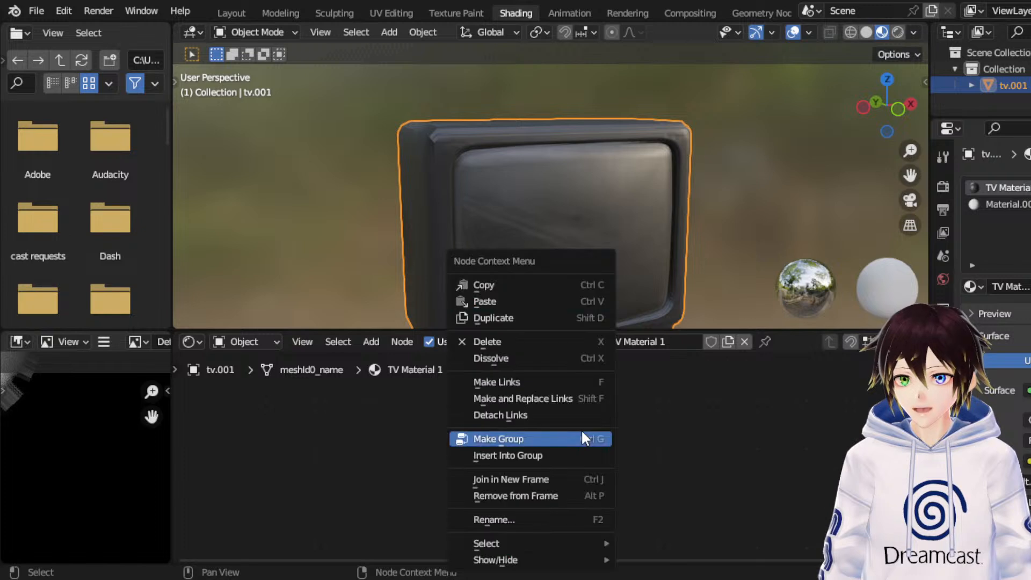
pyautogui.click(499, 285)
pyautogui.click(1002, 204)
pyautogui.rightClick(607, 449)
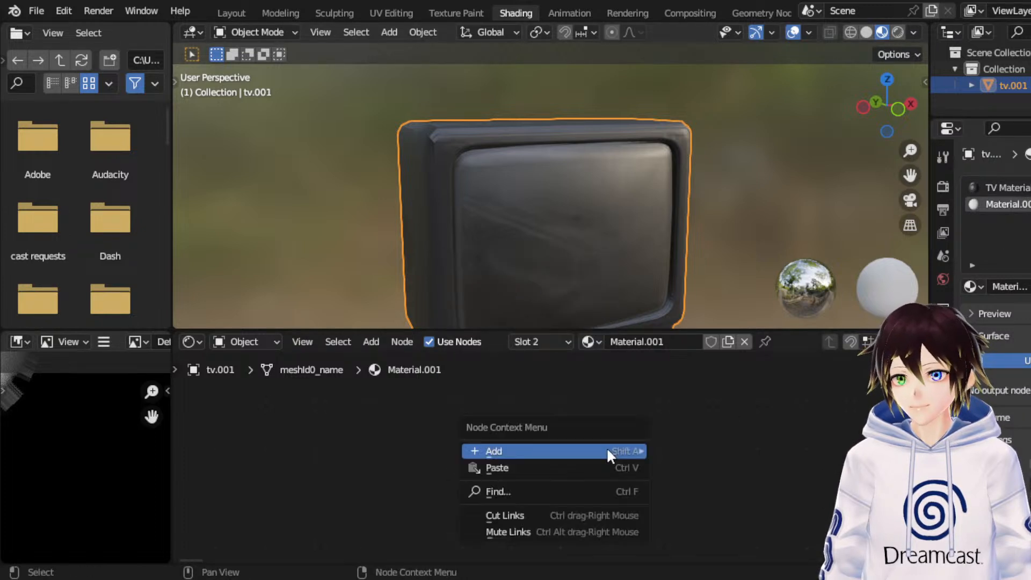
pyautogui.click(573, 466)
pyautogui.scroll(2, 586, 464)
pyautogui.scroll(2, 604, 472)
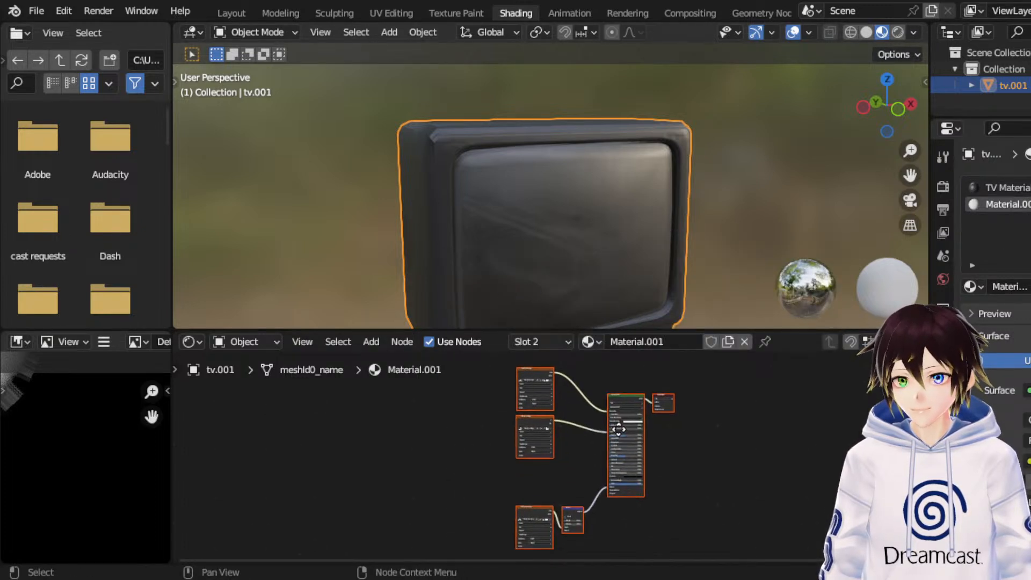
# Step: Rename the second slot's material as TV Material 2
pyautogui.doubleClick(1010, 289)
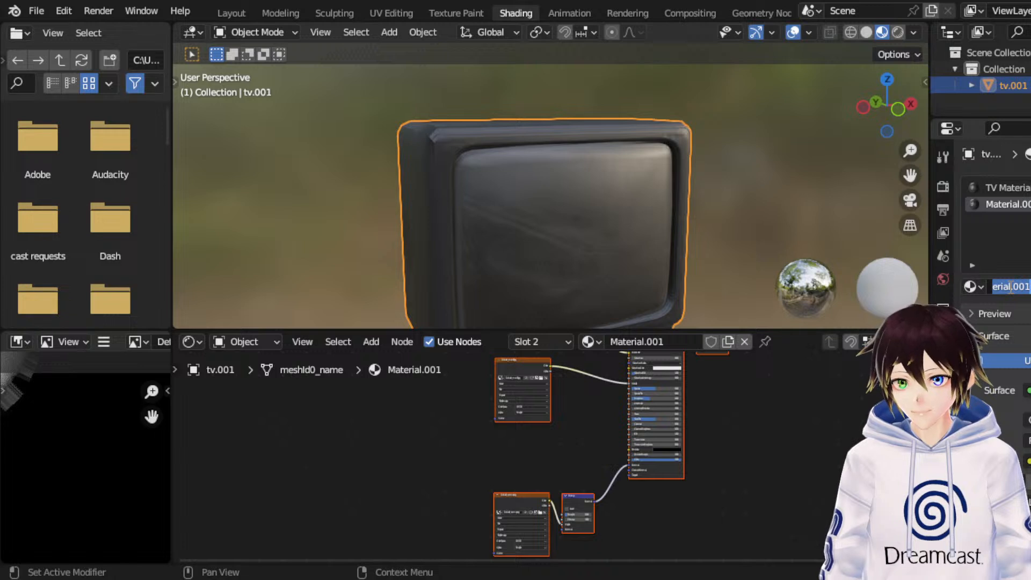
pyautogui.write('TV Material 2')
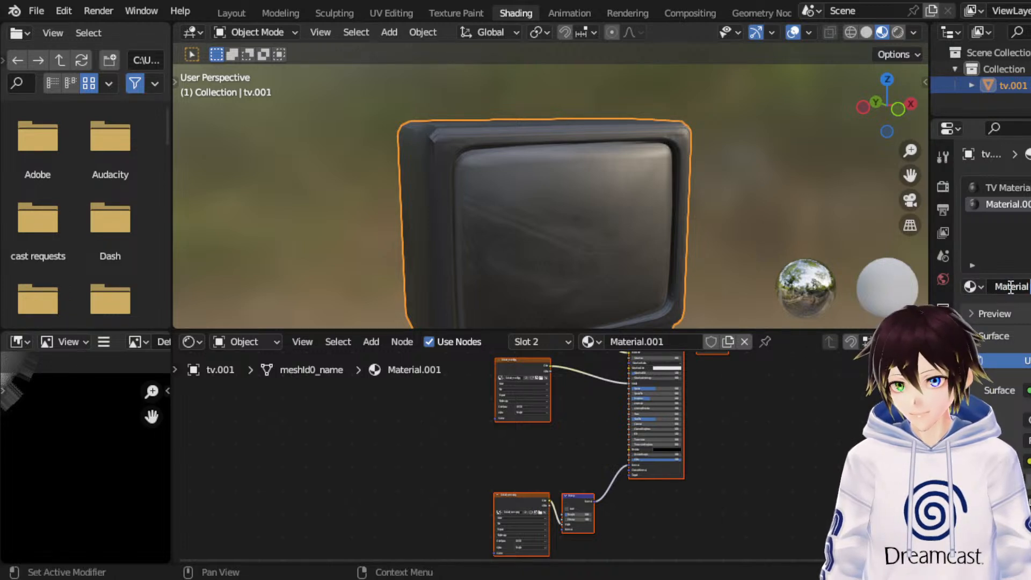
pyautogui.press('Return')
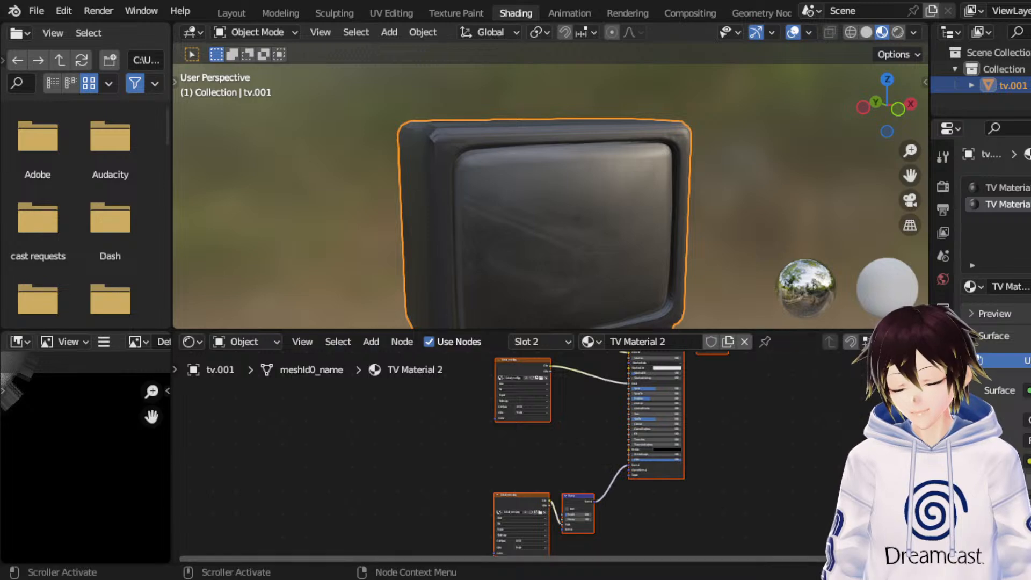
# Step: Delete the Default_metallic.jpg texture node from TV Material 2
pyautogui.scroll(6, 663, 472)
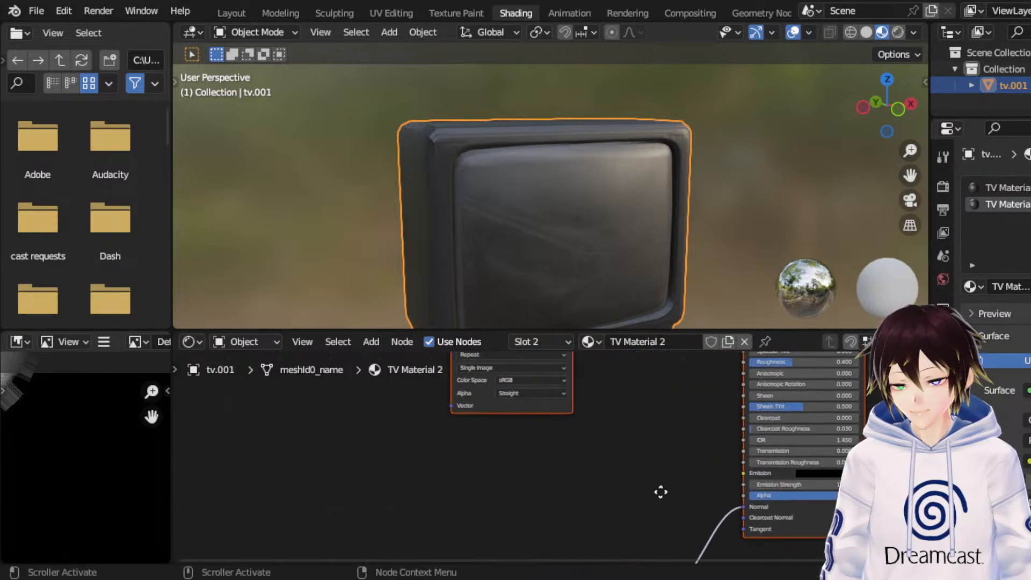
pyautogui.moveTo(660, 492); pyautogui.dragTo(619, 382, button='middle')
pyautogui.moveTo(614, 206)
pyautogui.mouseDown(button='middle')
pyautogui.moveTo(624, 180)
pyautogui.moveTo(620, 199)
pyautogui.mouseUp(button='middle')
pyautogui.scroll(1, 623, 198)
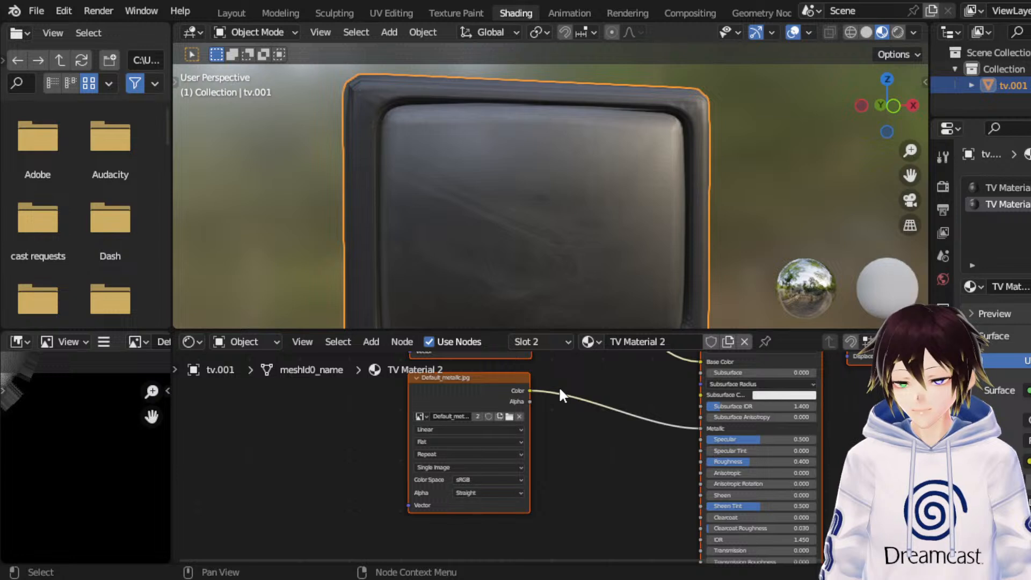
pyautogui.click(576, 379)
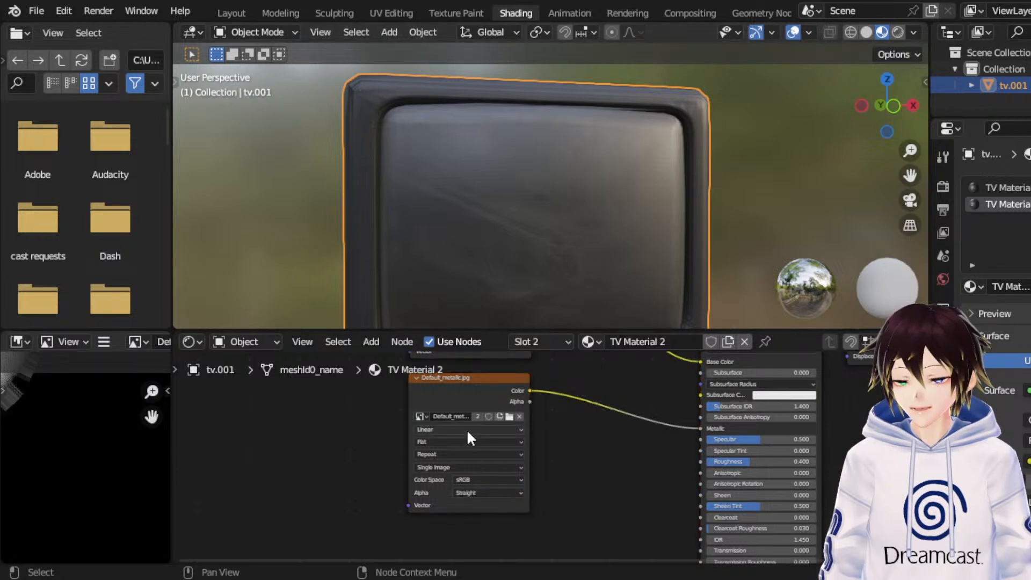
pyautogui.click(479, 391)
pyautogui.press('Delete')
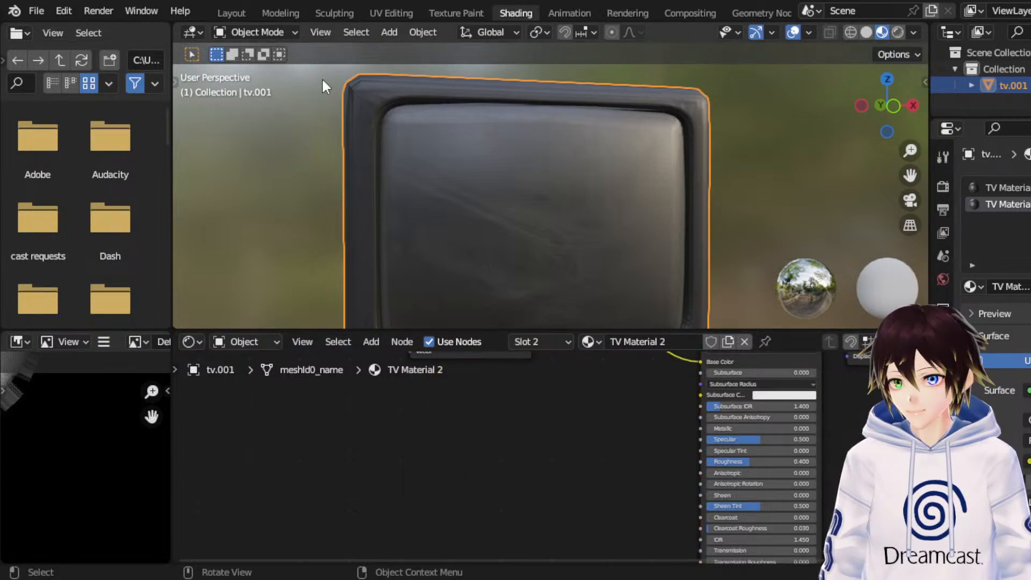
# Step: Select the tv screen's faces in Edit Mode by growing the selection from one central face
pyautogui.click(251, 32)
pyautogui.click(256, 67)
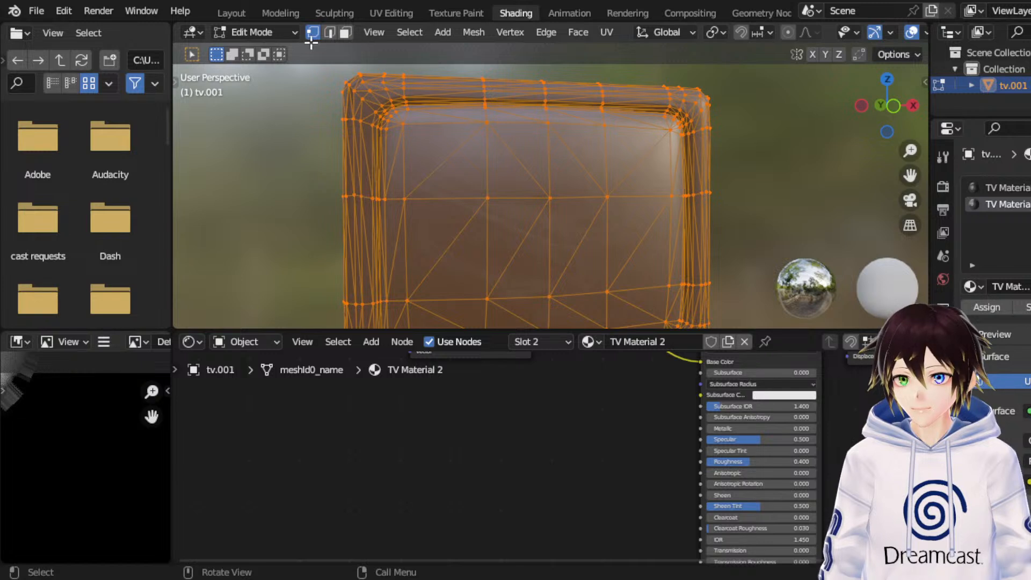
pyautogui.click(346, 33)
pyautogui.click(549, 249)
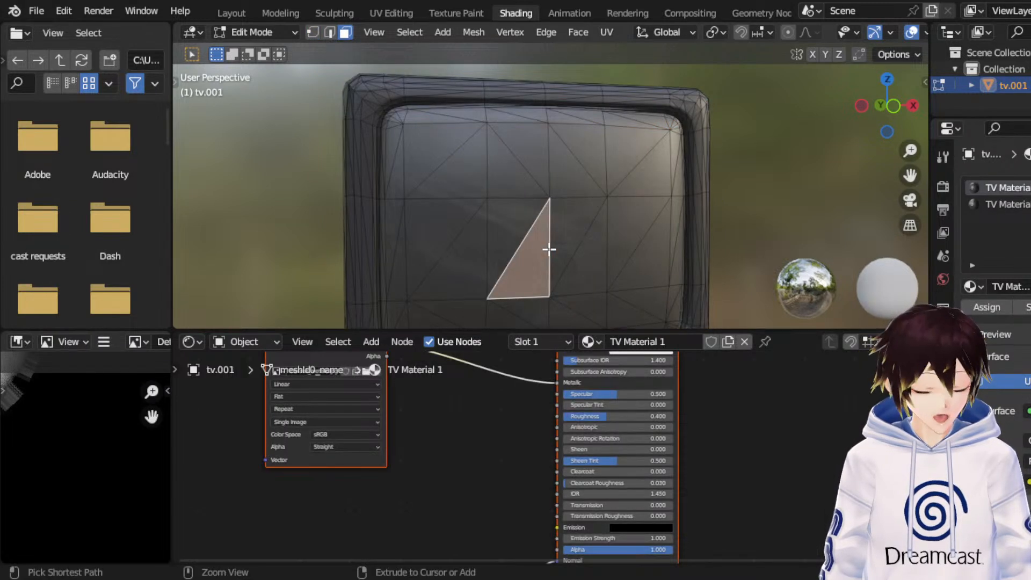
pyautogui.press('ctrl+KP_Add')
pyautogui.press('ctrl+KP_Add')
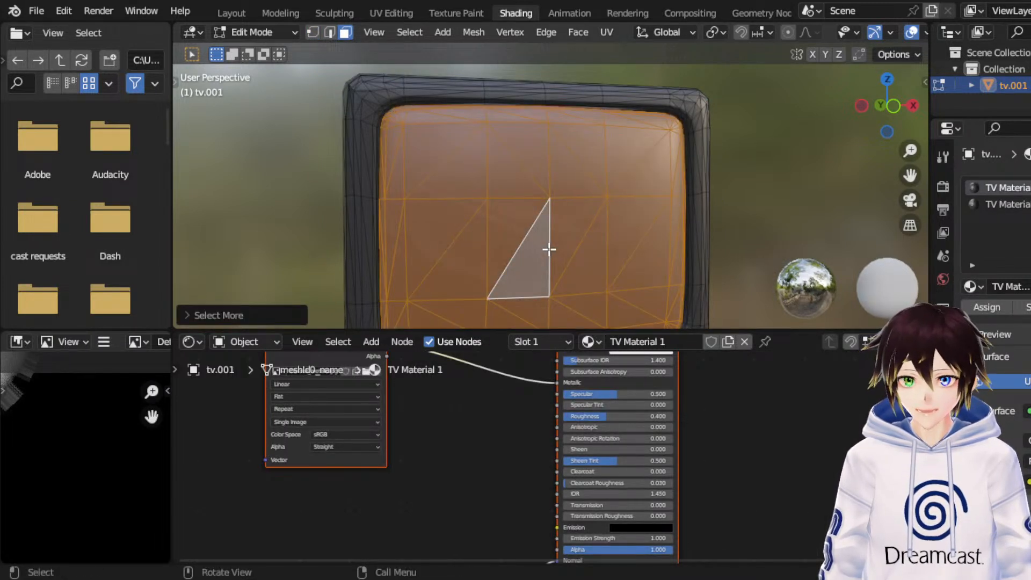
# Step: Assign TV Material 2 to the selected screen faces and hide the viewport overlays to check the result
pyautogui.click(1005, 203)
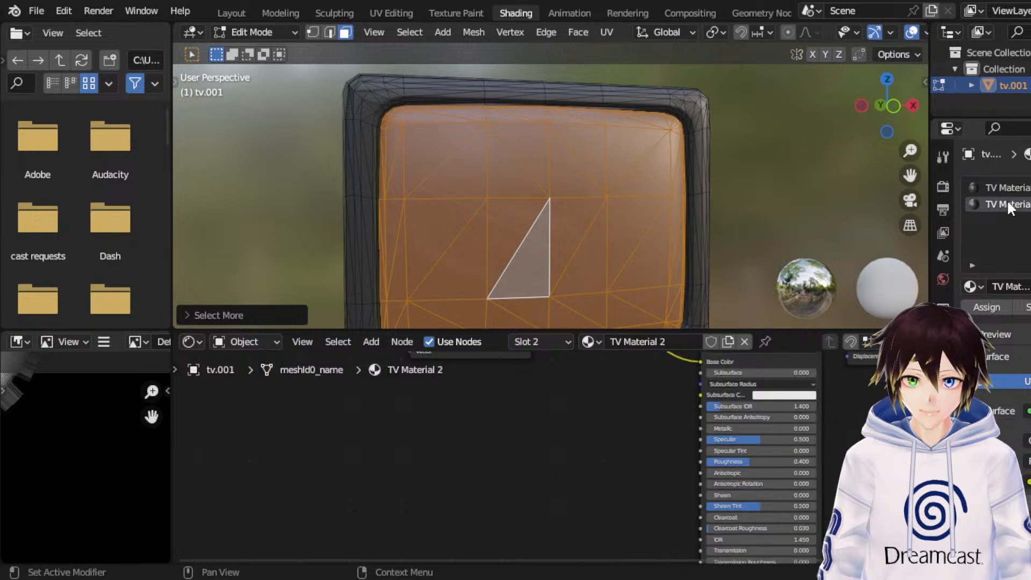
pyautogui.click(999, 306)
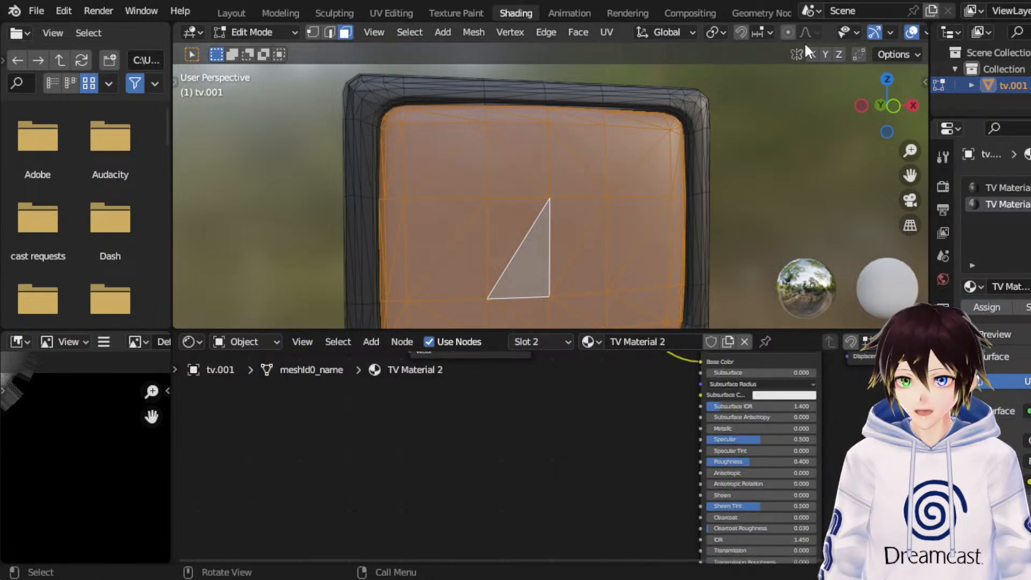
pyautogui.click(912, 32)
pyautogui.scroll(-2, 720, 460)
pyautogui.moveTo(735, 472); pyautogui.dragTo(700, 473, button='middle')
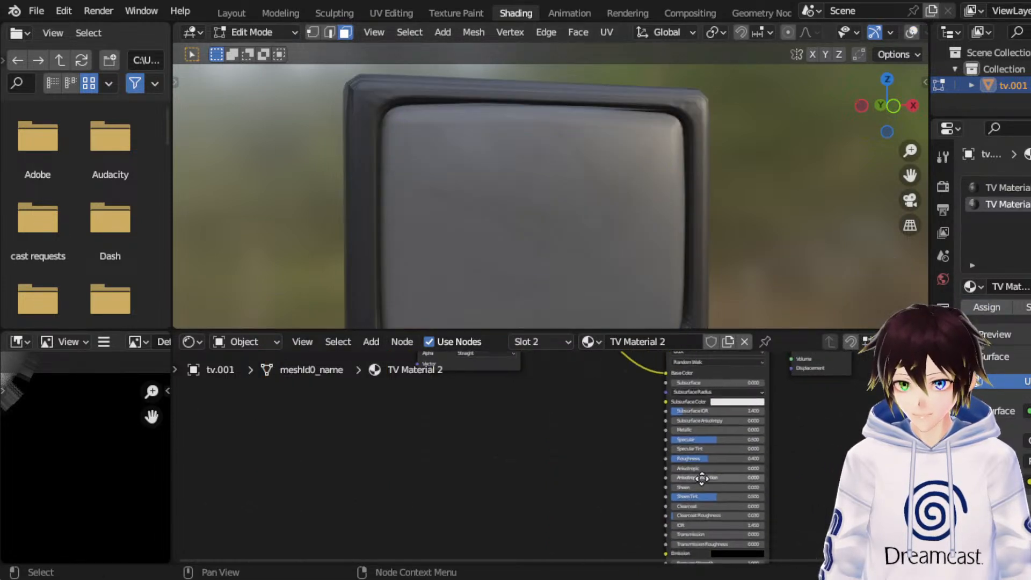
# Step: Set TV Material 2's roughness to 0 and its metallic value to 1 for a mirror-like screen
pyautogui.scroll(3, 704, 469)
pyautogui.moveTo(707, 449); pyautogui.dragTo(657, 449)
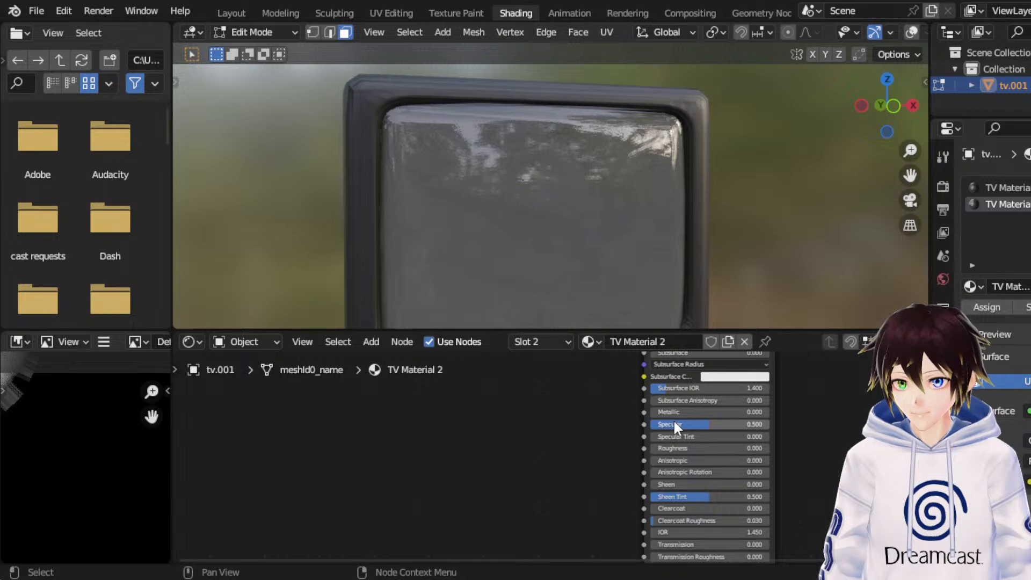
pyautogui.moveTo(672, 412); pyautogui.dragTo(774, 412)
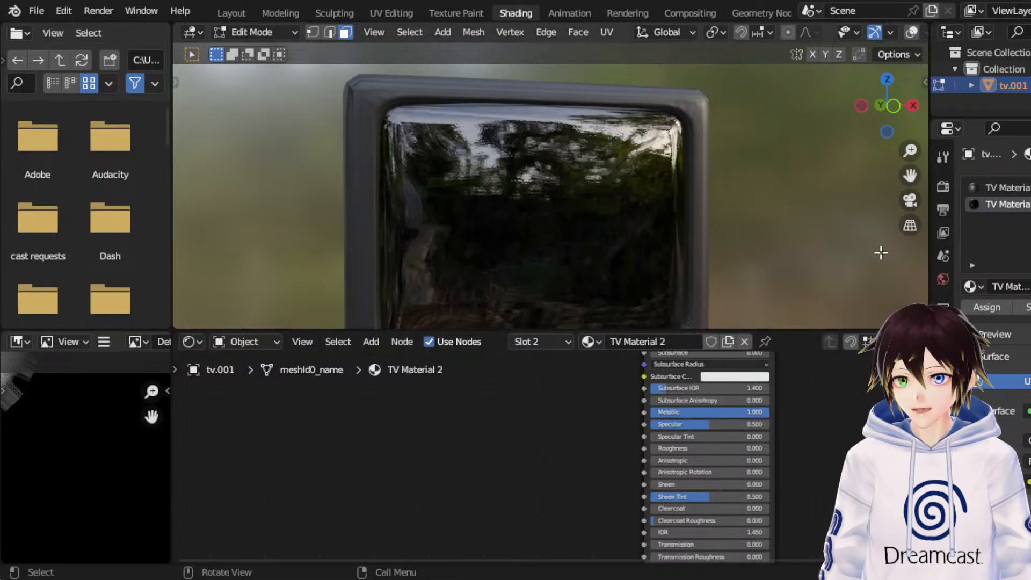
pyautogui.moveTo(886, 40); pyautogui.dragTo(756, 53, button='middle')
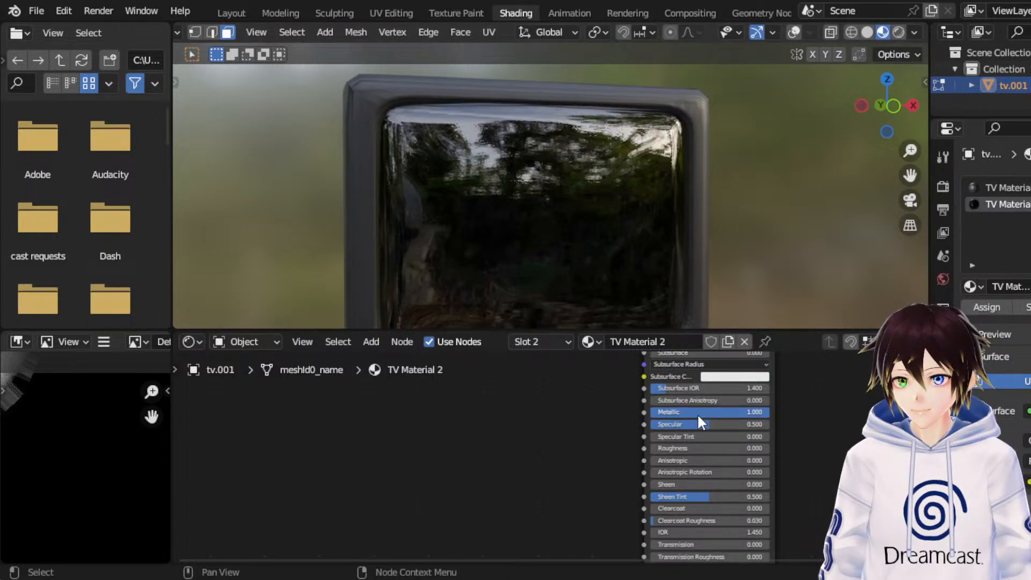
pyautogui.moveTo(740, 262); pyautogui.dragTo(690, 220, button='middle')
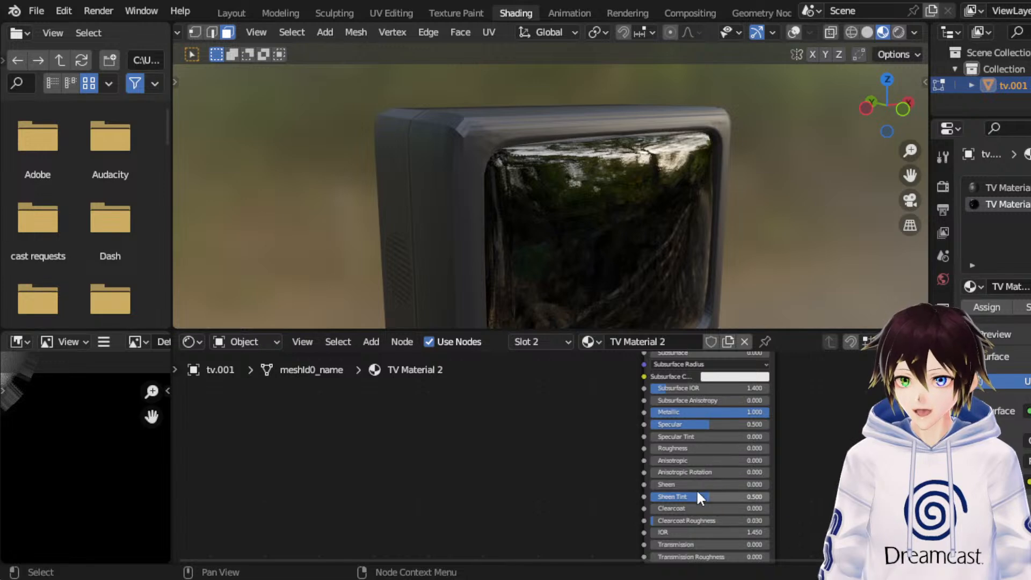
# Step: Set the roughness of TV Material 2 to 0.2 and check the screen from farther away
pyautogui.moveTo(699, 448); pyautogui.dragTo(698, 447)
pyautogui.moveTo(661, 249); pyautogui.dragTo(617, 240, button='middle')
pyautogui.scroll(-4, 668, 249)
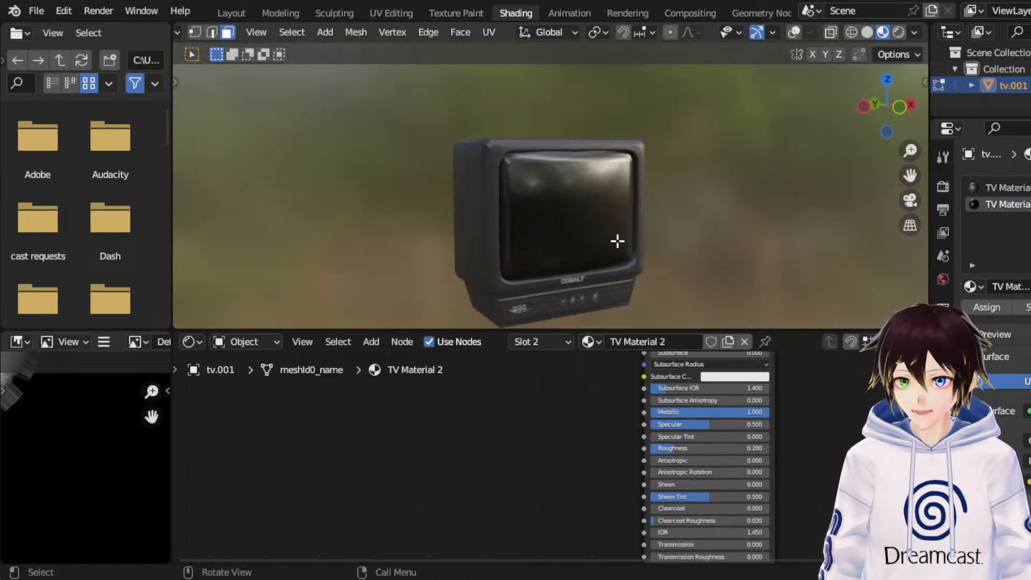
# Step: Return to the Modeling workspace, put the TV in Object Mode and view it from the front
pyautogui.click(274, 13)
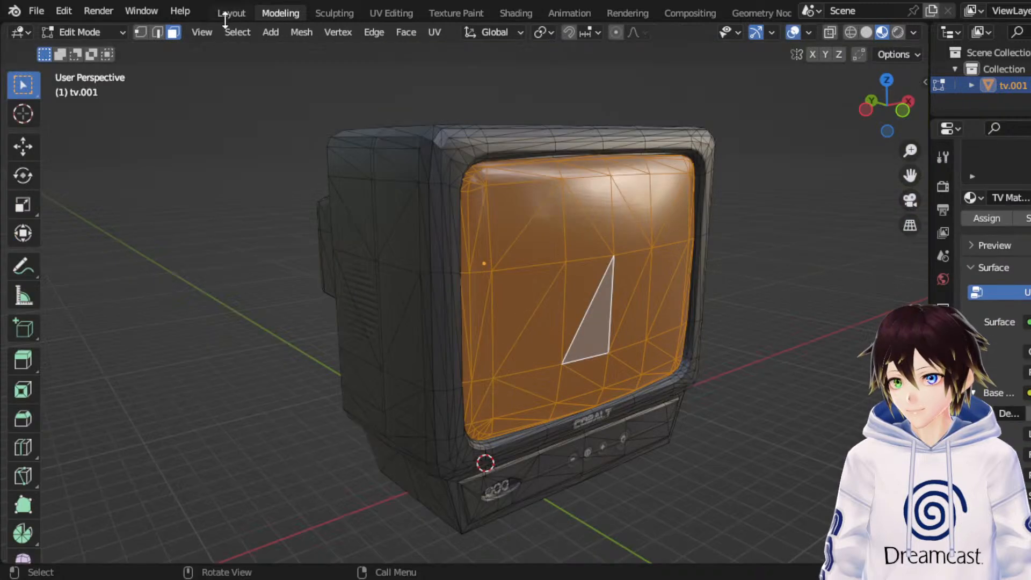
pyautogui.click(85, 33)
pyautogui.click(90, 49)
pyautogui.scroll(-2, 474, 186)
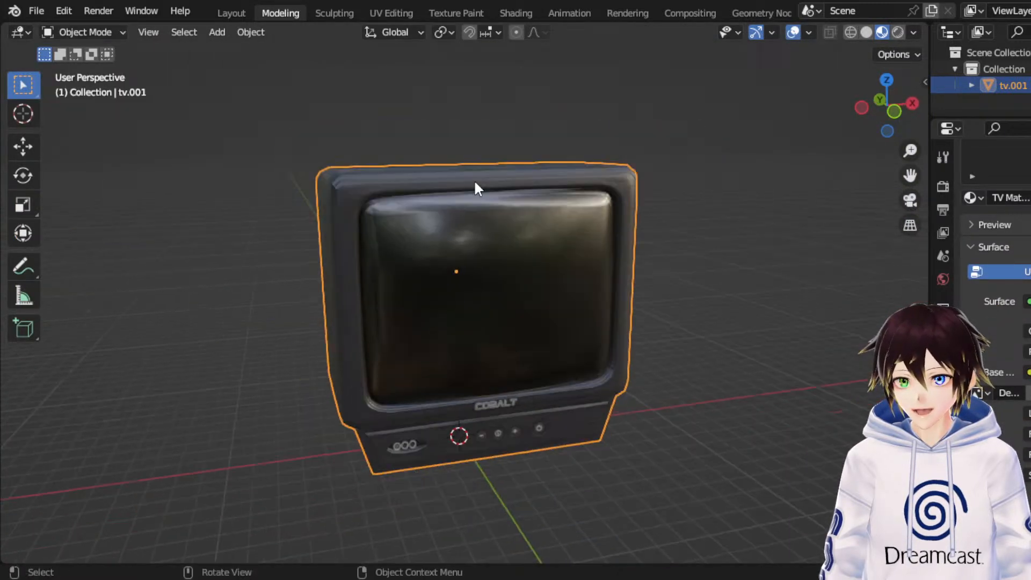
pyautogui.moveTo(474, 185); pyautogui.dragTo(410, 293, button='middle')
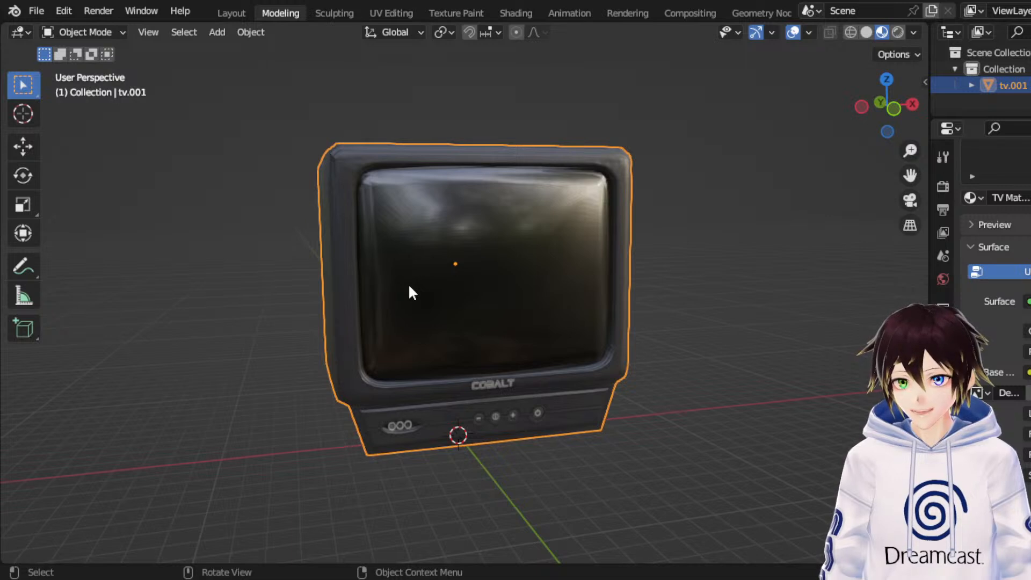
# Step: Rename the collection that holds the TV as Old 90s CRT TV
pyautogui.click(998, 59)
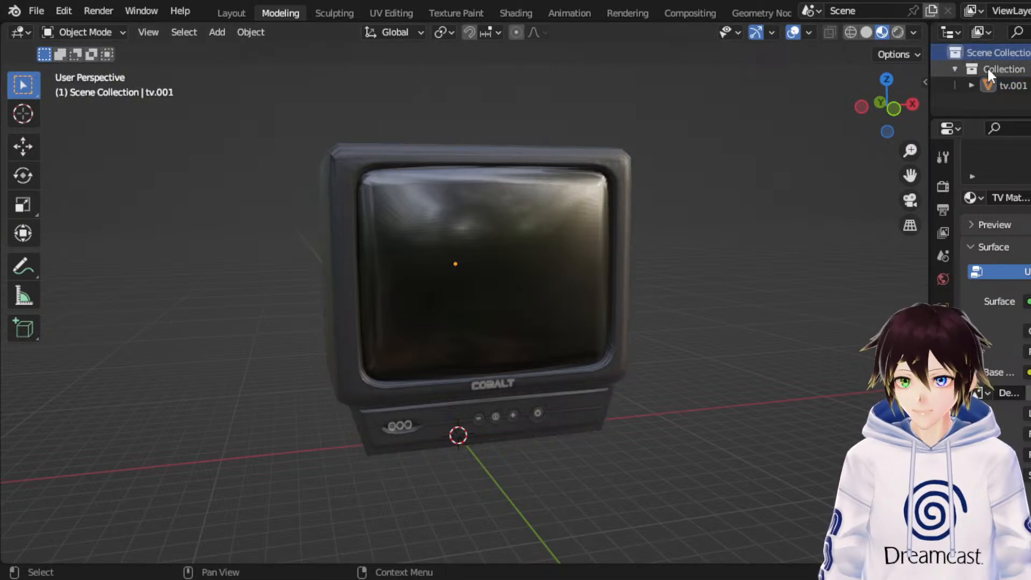
pyautogui.doubleClick(989, 68)
pyautogui.write('Old CR')
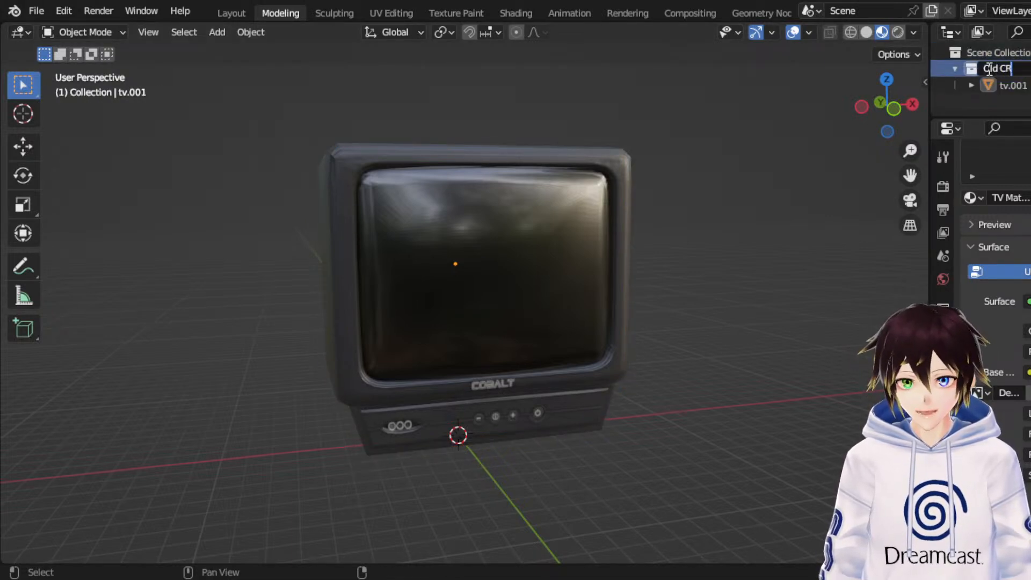
pyautogui.write('T TV')
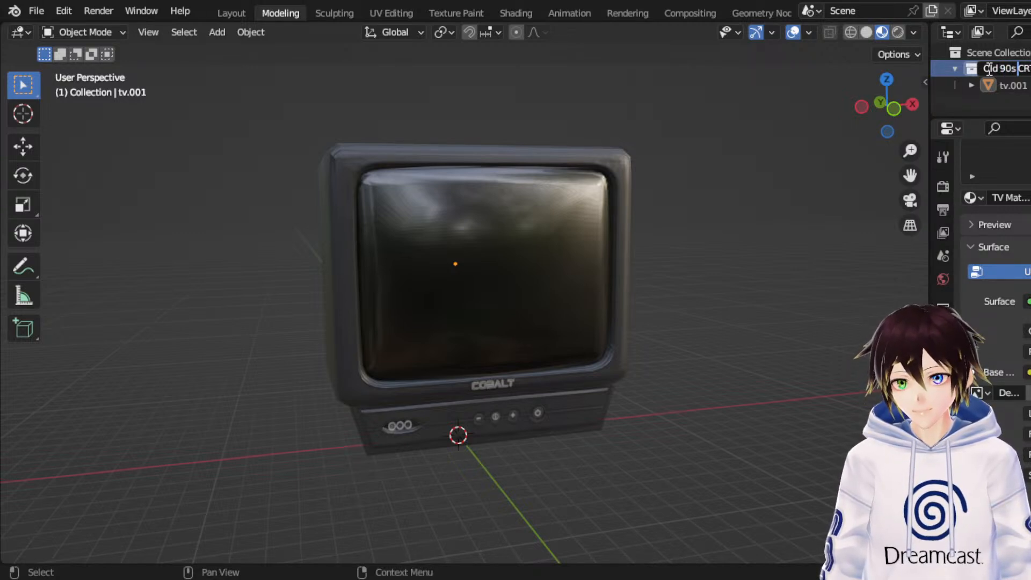
pyautogui.press('Return')
# Step: Save the TV scene as a separate Blender file with Save As
pyautogui.click(36, 11)
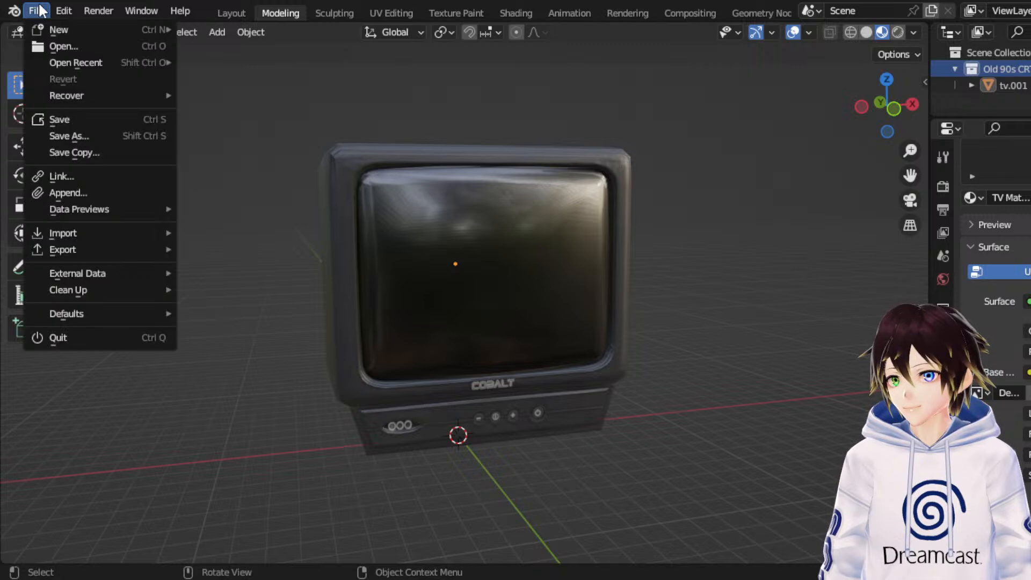
pyautogui.click(63, 137)
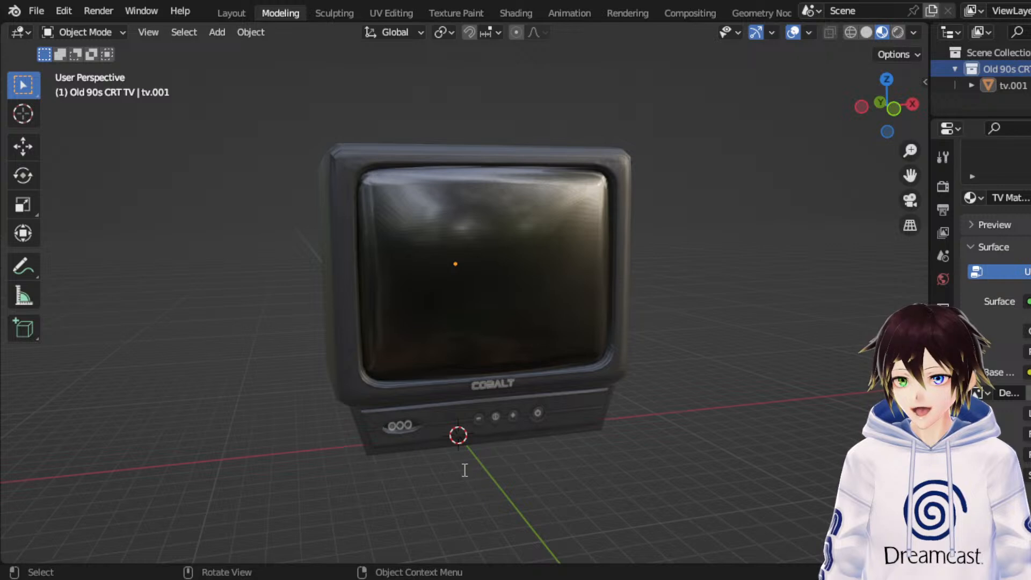
pyautogui.hotkey('ctrl', 's')
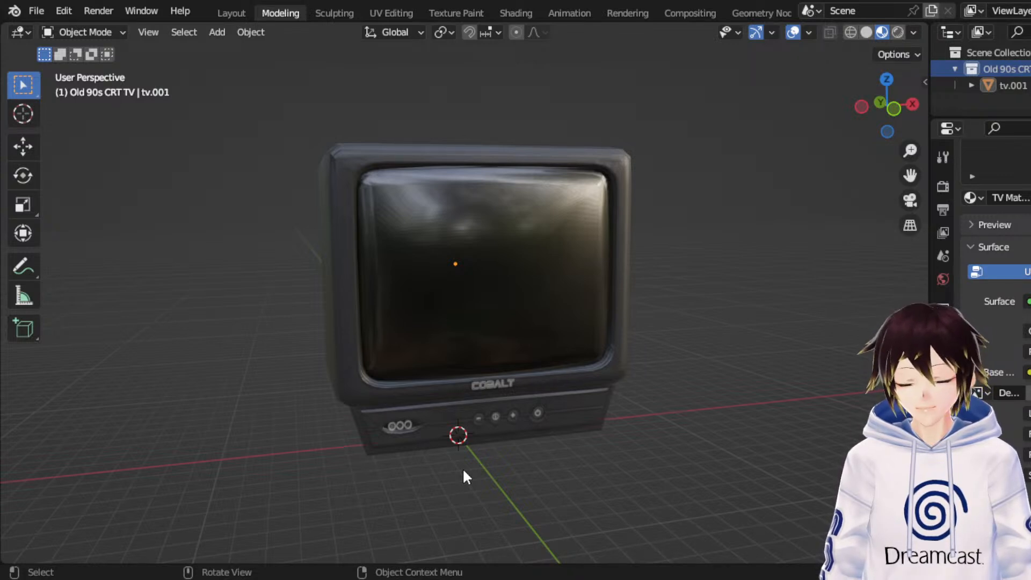
pyautogui.moveTo(410, 288); pyautogui.dragTo(703, 269, button='middle')
pyautogui.scroll(3, 703, 269)
pyautogui.moveTo(634, 260); pyautogui.dragTo(484, 307, button='middle')
pyautogui.scroll(-5, 593, 235)
pyautogui.scroll(3, 483, 306)
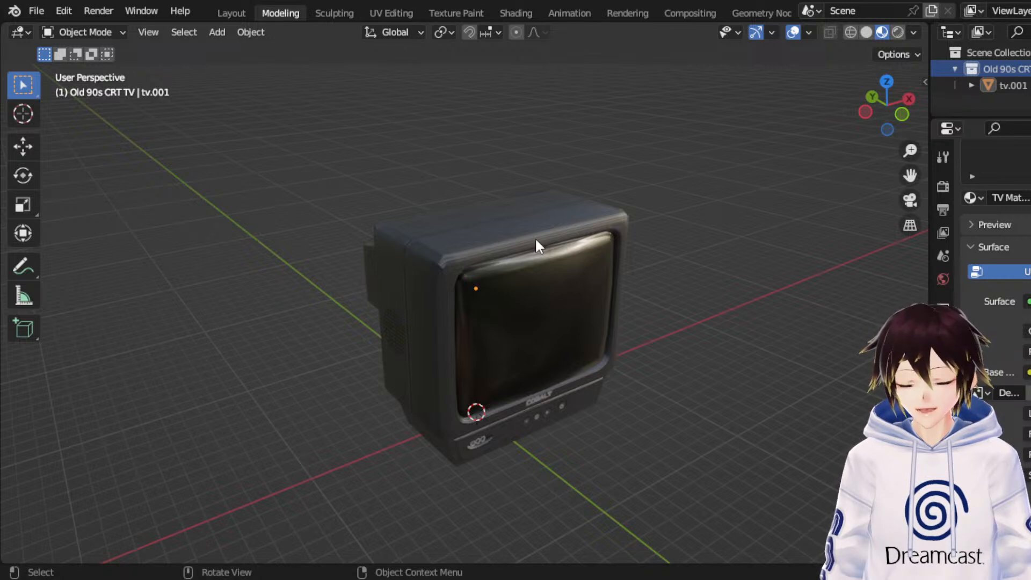
# Step: Start a new General file and delete the default camera, cube and light
pyautogui.click(34, 10)
pyautogui.moveTo(38, 30)
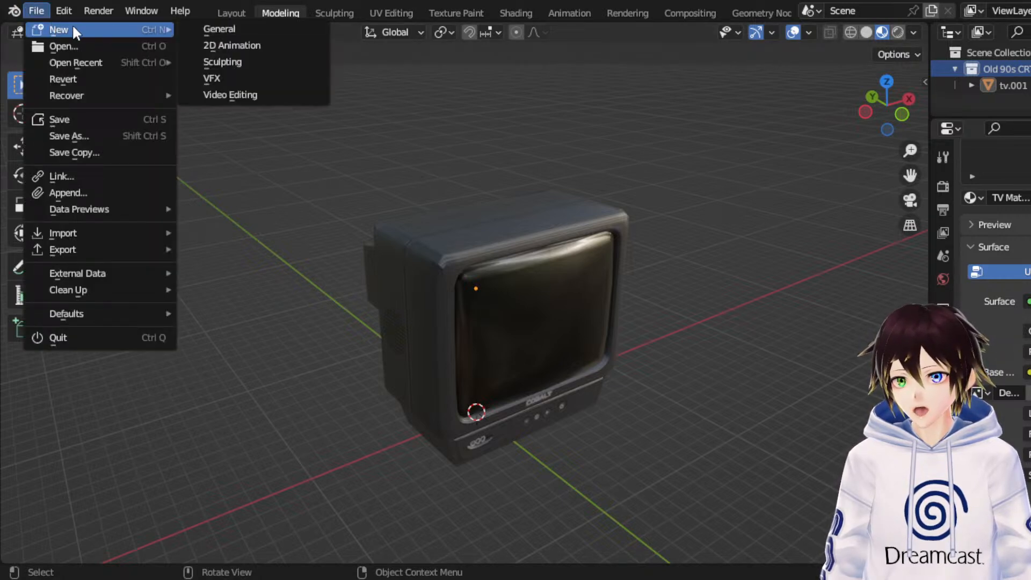
pyautogui.click(219, 28)
pyautogui.moveTo(689, 398); pyautogui.dragTo(389, 267)
pyautogui.press('a')
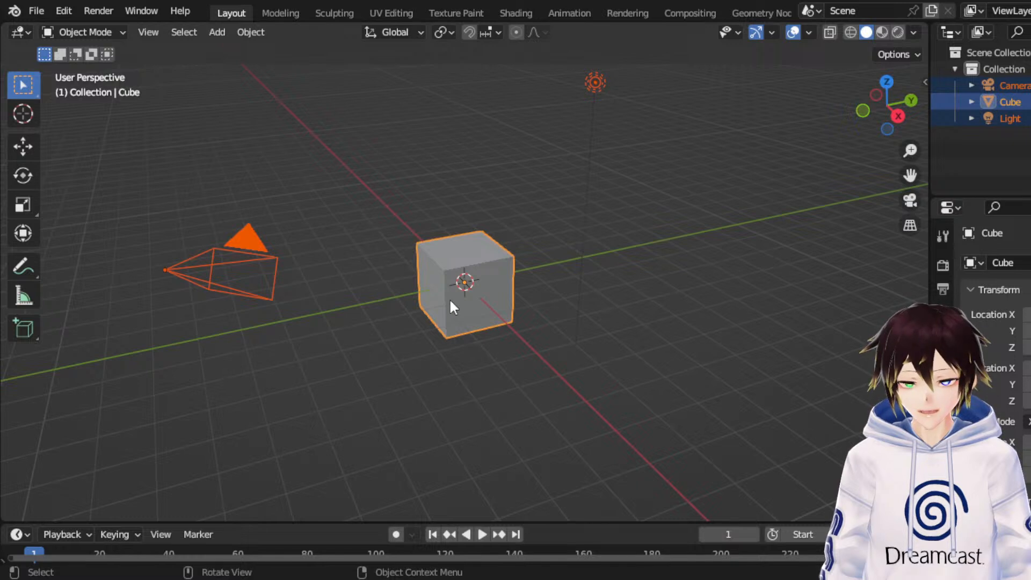
pyautogui.rightClick(452, 305)
pyautogui.click(421, 450)
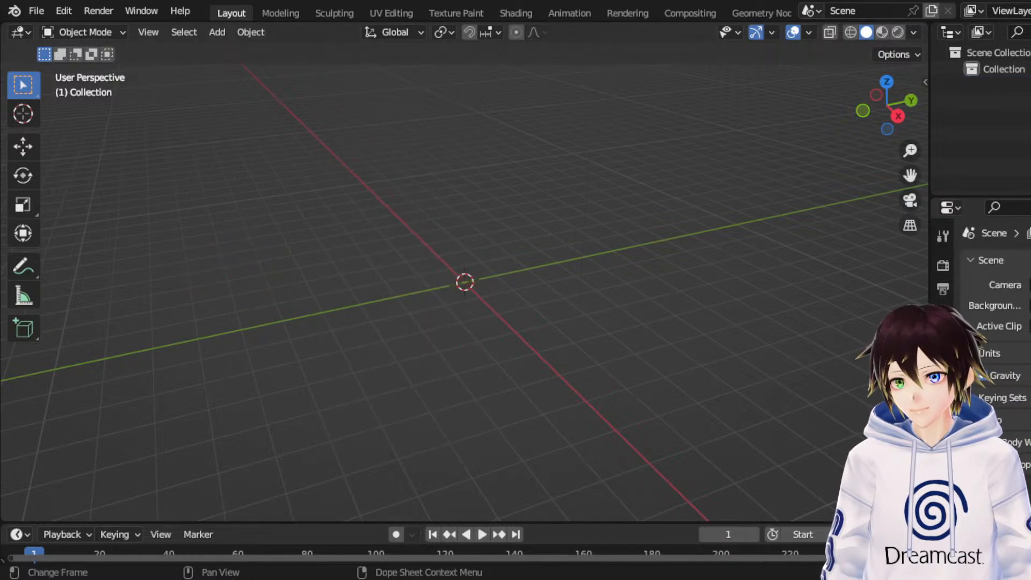
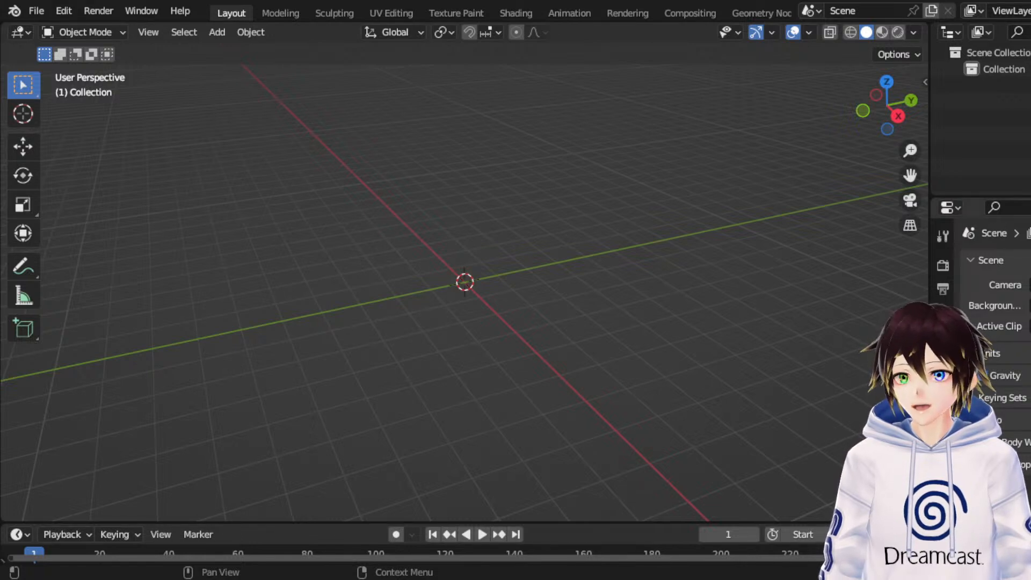
# Step: Import the microphone stand model from its FBX file
pyautogui.click(36, 11)
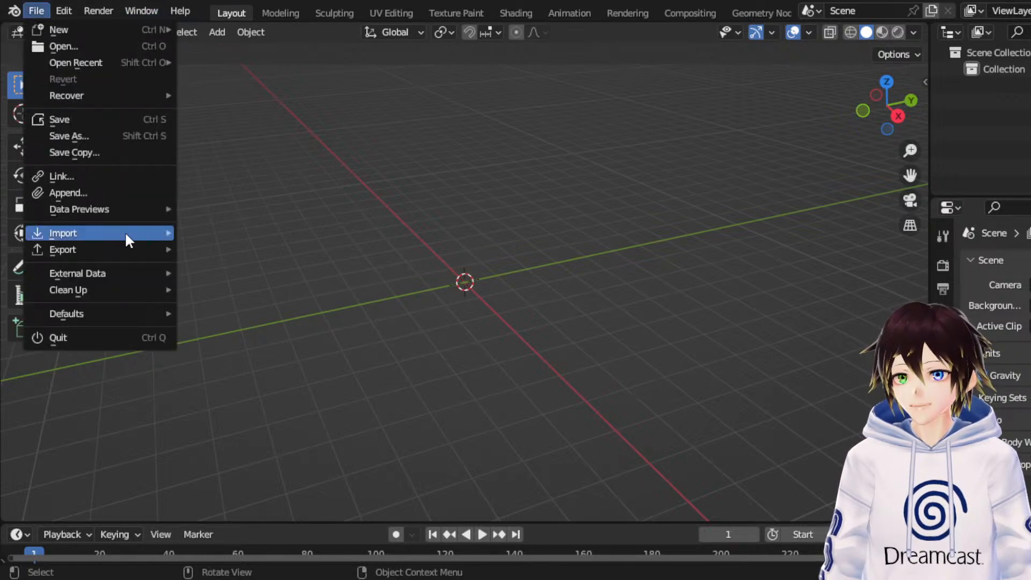
pyautogui.moveTo(127, 239)
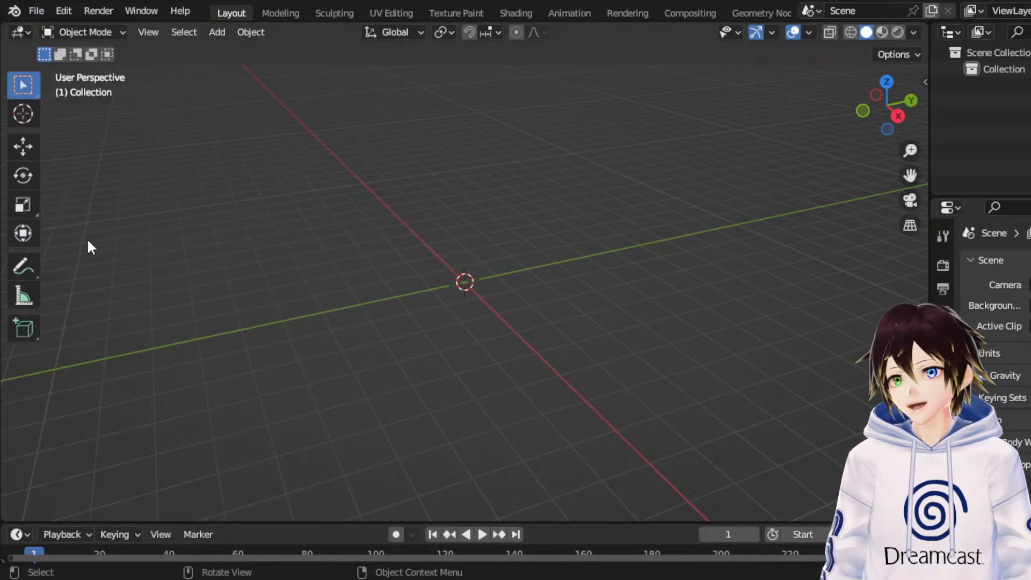
pyautogui.click(35, 10)
pyautogui.moveTo(85, 228)
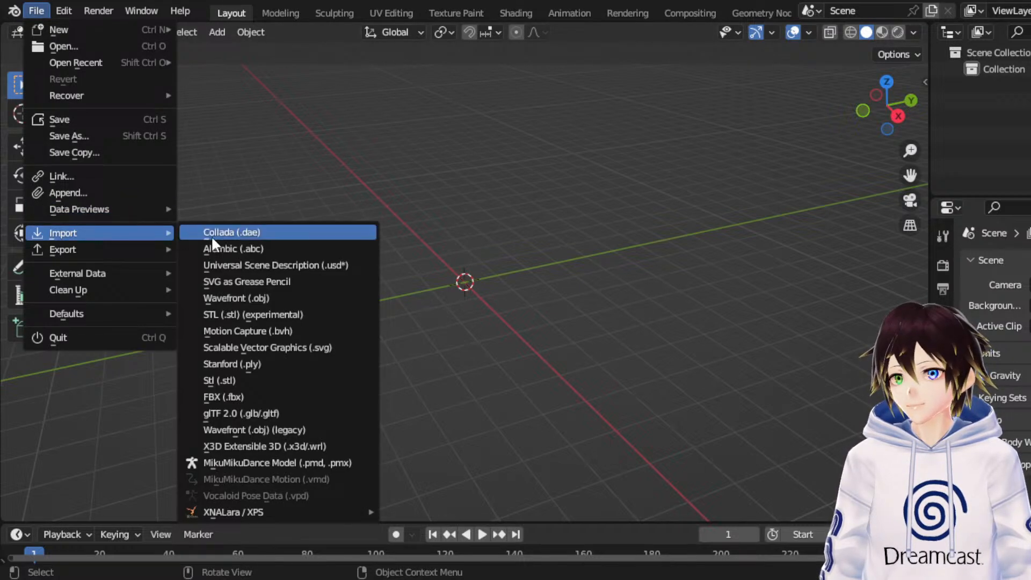
pyautogui.click(260, 394)
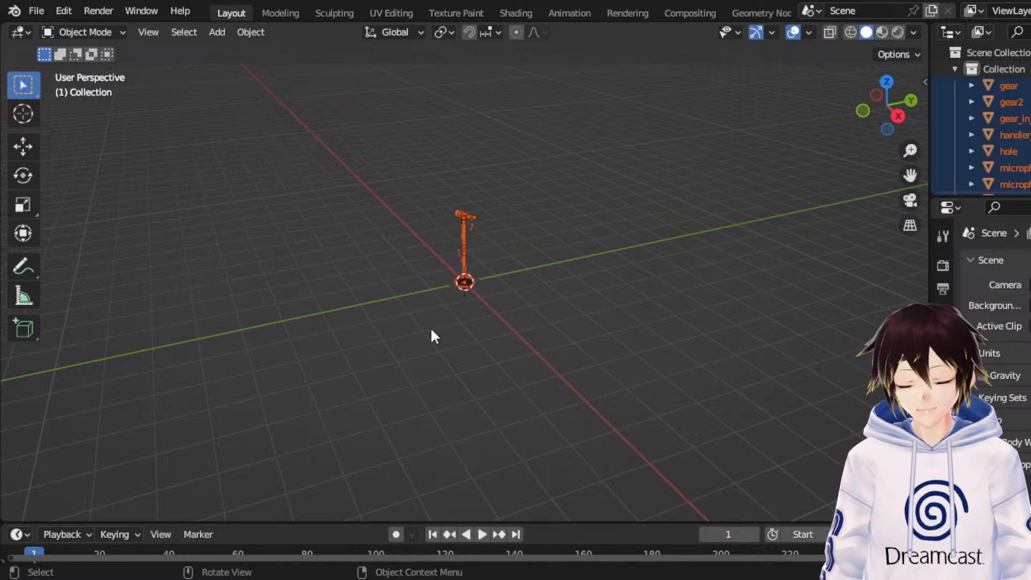
# Step: Deselect the imported microphone parts and switch the viewport shading to Material Preview
pyautogui.scroll(6, 445, 237)
pyautogui.moveTo(445, 237); pyautogui.dragTo(508, 214, button='middle')
pyautogui.scroll(3, 508, 215)
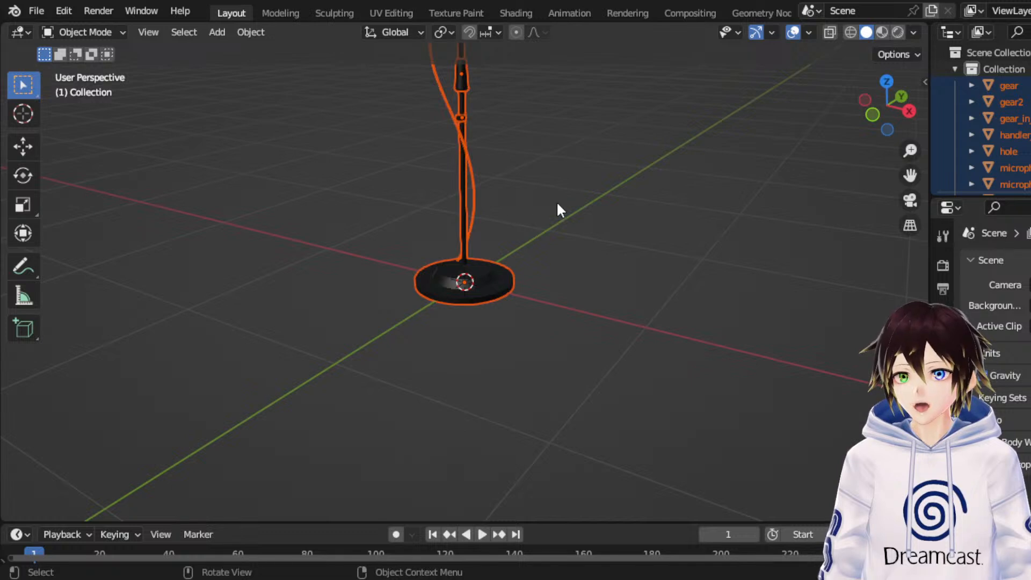
pyautogui.click(598, 185)
pyautogui.moveTo(805, 185); pyautogui.dragTo(763, 168, button='middle')
pyautogui.moveTo(910, 175); pyautogui.dragTo(932, 404)
pyautogui.click(884, 31)
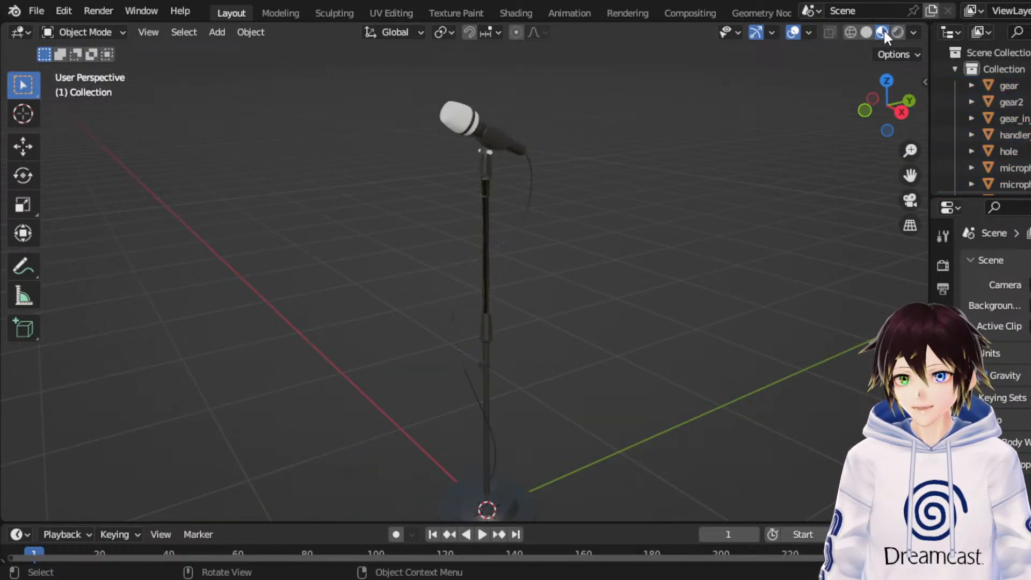
pyautogui.scroll(3, 711, 102)
pyautogui.moveTo(646, 131); pyautogui.dragTo(684, 156, button='middle')
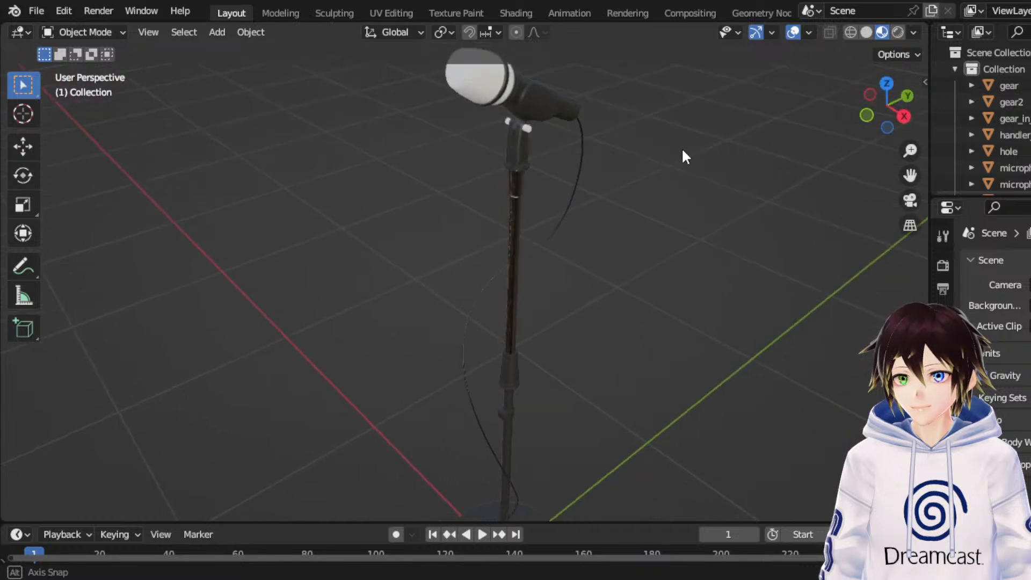
# Step: Select the microphone_filter mesh and bring up its microphone_grid material nodes in the Shading workspace
pyautogui.click(466, 81)
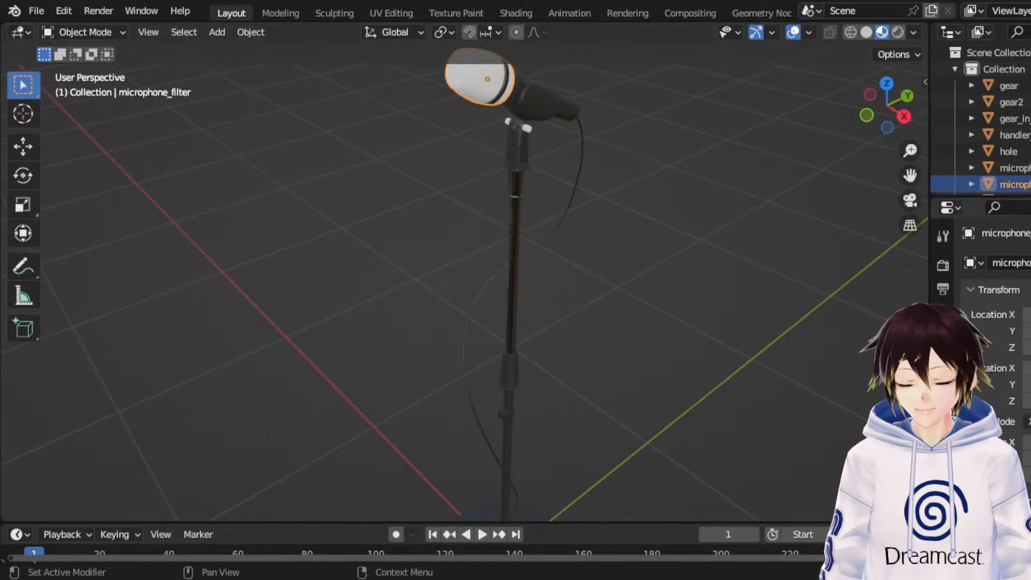
pyautogui.click(943, 556)
pyautogui.scroll(-8, 1019, 447)
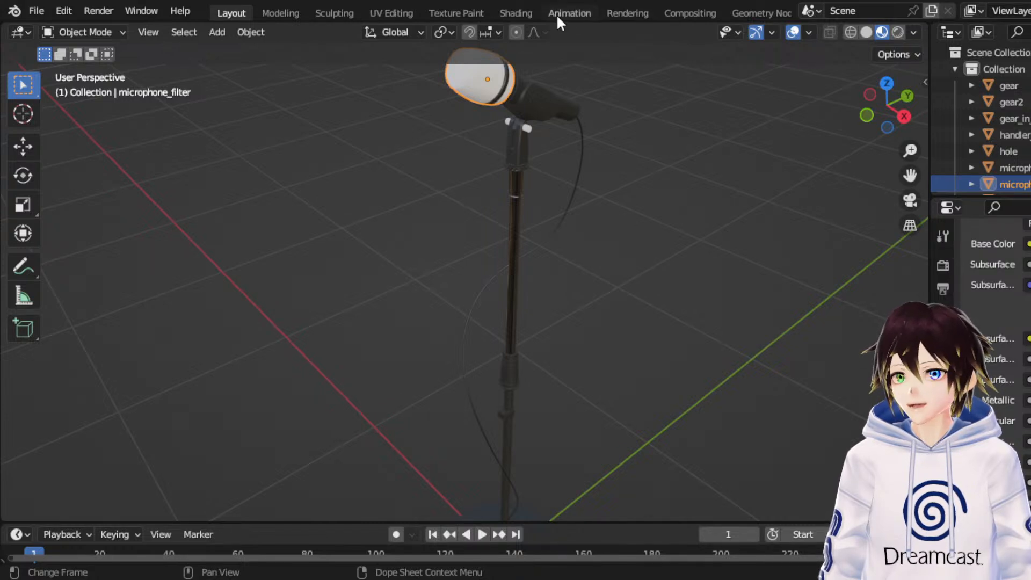
pyautogui.click(514, 6)
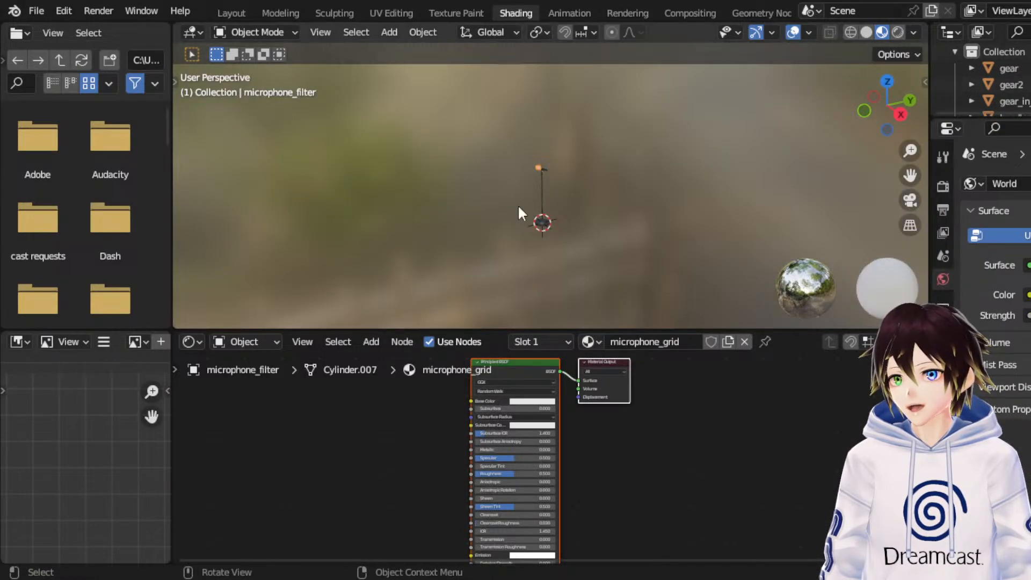
pyautogui.moveTo(537, 410); pyautogui.dragTo(572, 487, button='middle')
pyautogui.scroll(6, 557, 482)
pyautogui.moveTo(727, 459); pyautogui.dragTo(741, 436)
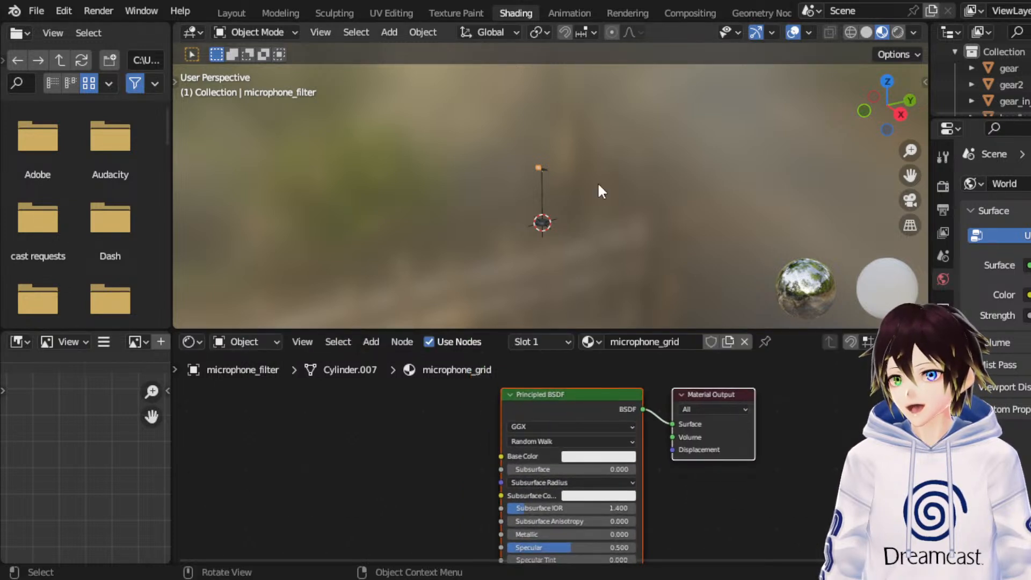
pyautogui.scroll(5, 591, 177)
pyautogui.moveTo(580, 167)
pyautogui.mouseDown(button='middle')
pyautogui.moveTo(561, 134)
pyautogui.moveTo(567, 170)
pyautogui.mouseUp(button='middle')
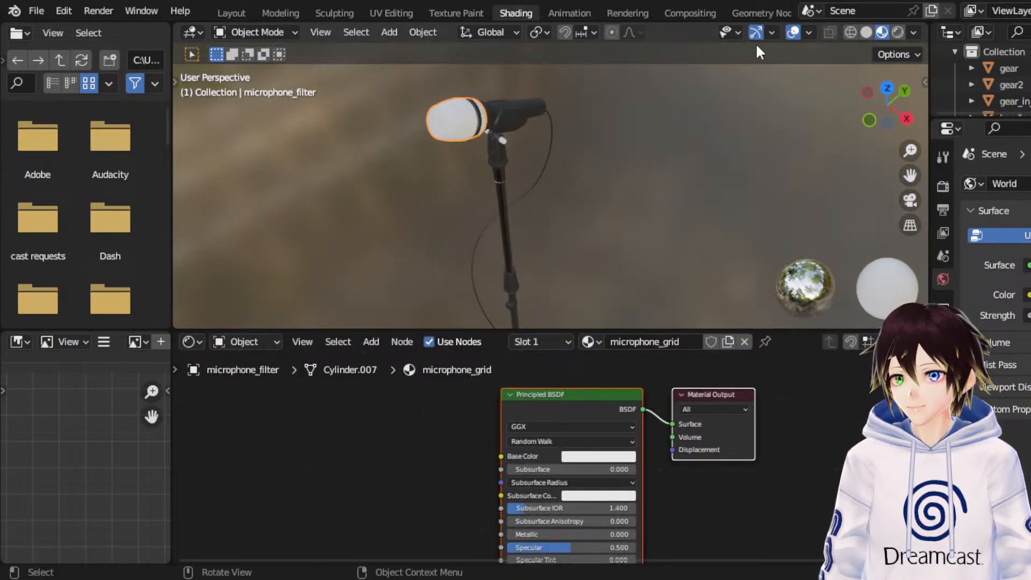
# Step: Move the Material Output node aside and add microphone_displacement.png as an image texture to the microphone_grid material
pyautogui.click(723, 424)
pyautogui.moveTo(736, 426); pyautogui.dragTo(767, 427)
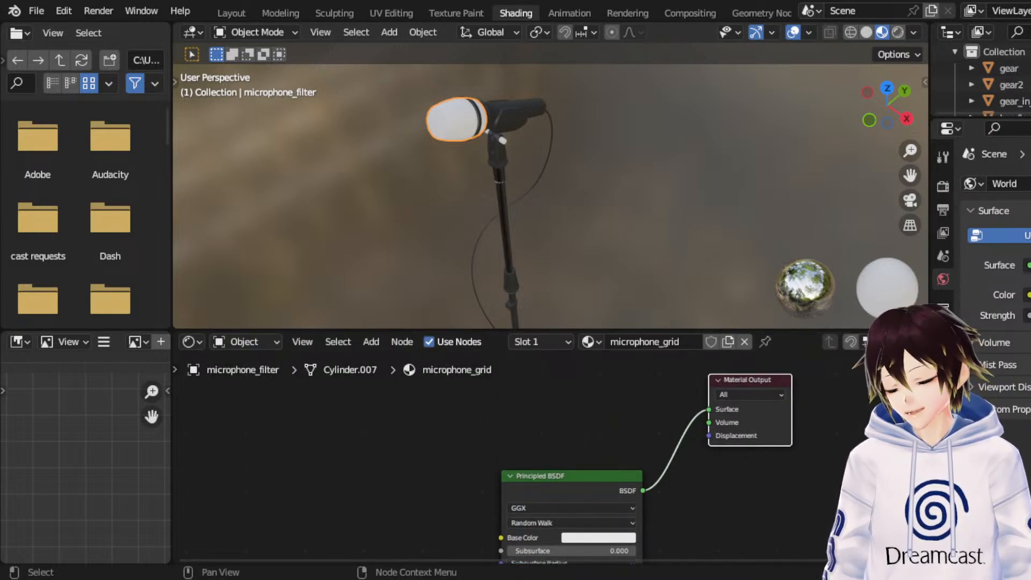
pyautogui.moveTo(250, 579); pyautogui.dragTo(250, 423)
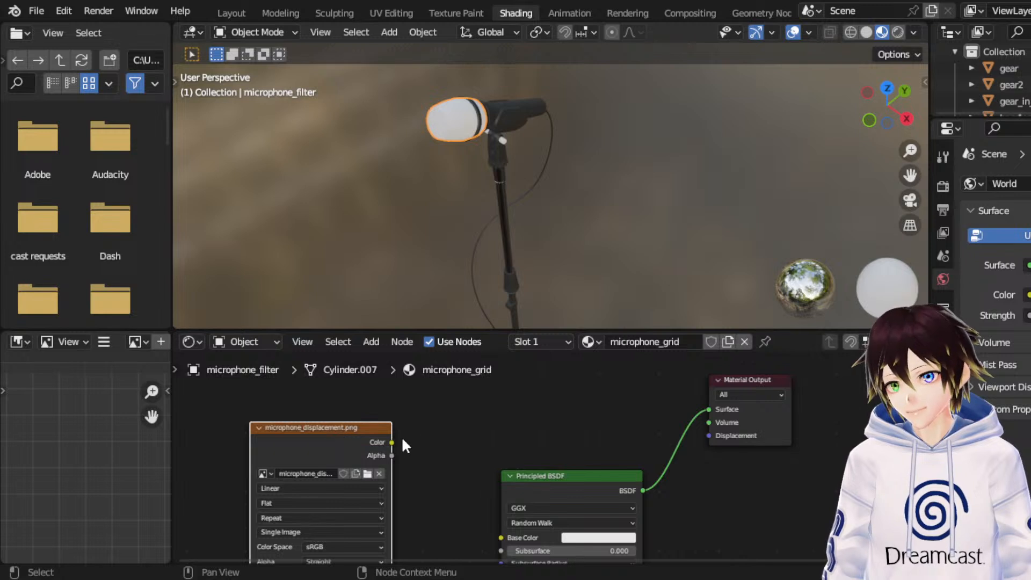
# Step: Try feeding the displacement image's Color straight into the Material Output's Displacement input
pyautogui.moveTo(393, 442); pyautogui.dragTo(712, 436)
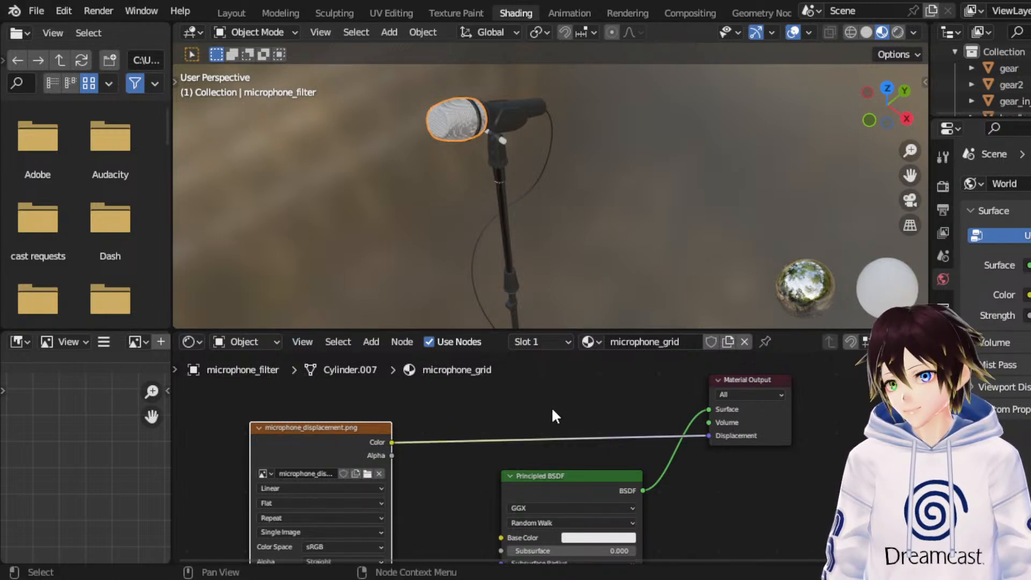
pyautogui.scroll(2, 538, 175)
pyautogui.moveTo(537, 176); pyautogui.dragTo(568, 185, button='middle')
pyautogui.scroll(2, 568, 185)
pyautogui.scroll(4, 567, 182)
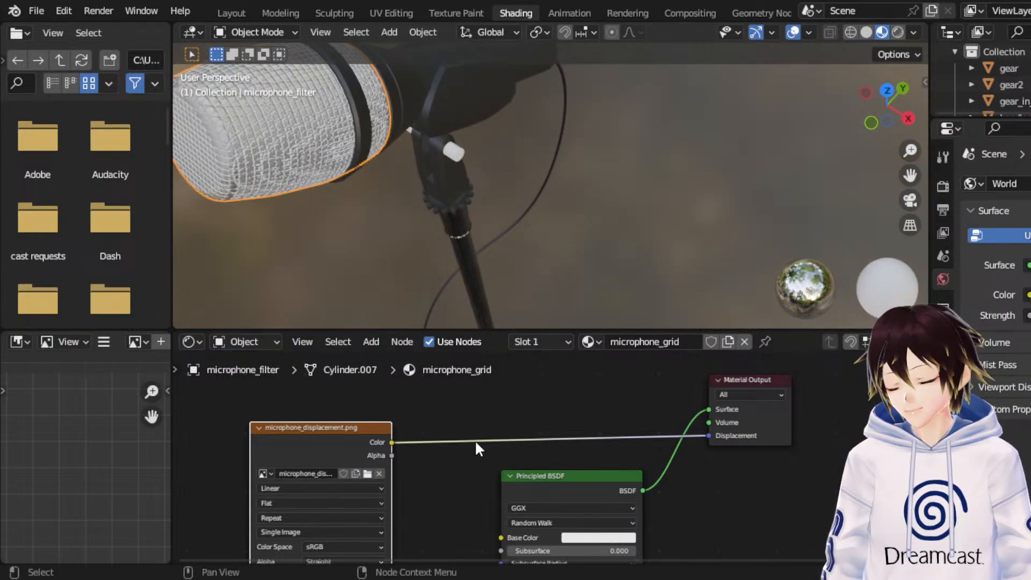
pyautogui.moveTo(711, 435); pyautogui.dragTo(542, 401)
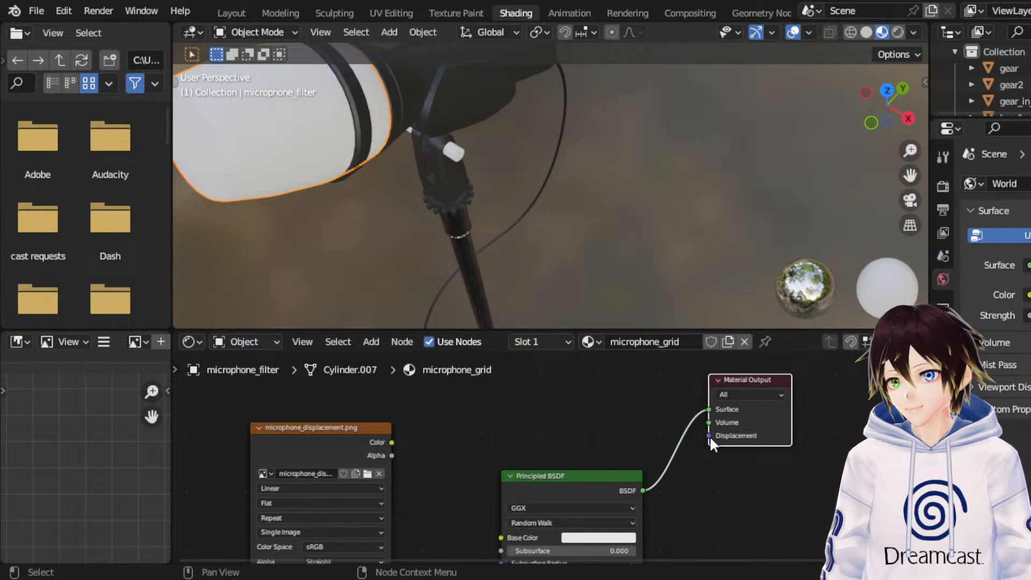
# Step: Add a Displacement node feeding the Material Output's Displacement and connect the image's Color to its Height
pyautogui.moveTo(710, 436); pyautogui.dragTo(605, 404)
pyautogui.write('displace')
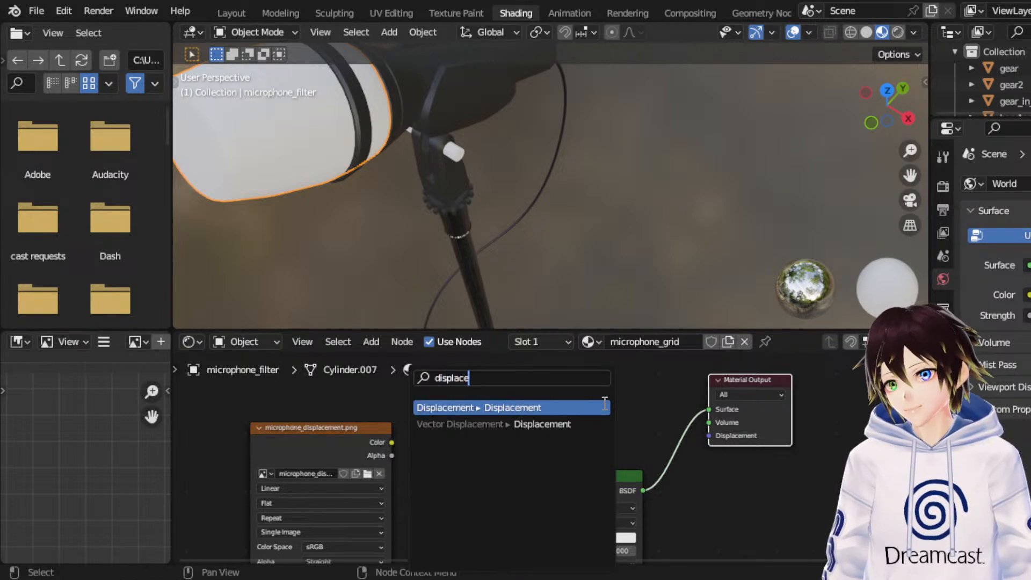
pyautogui.press('Return')
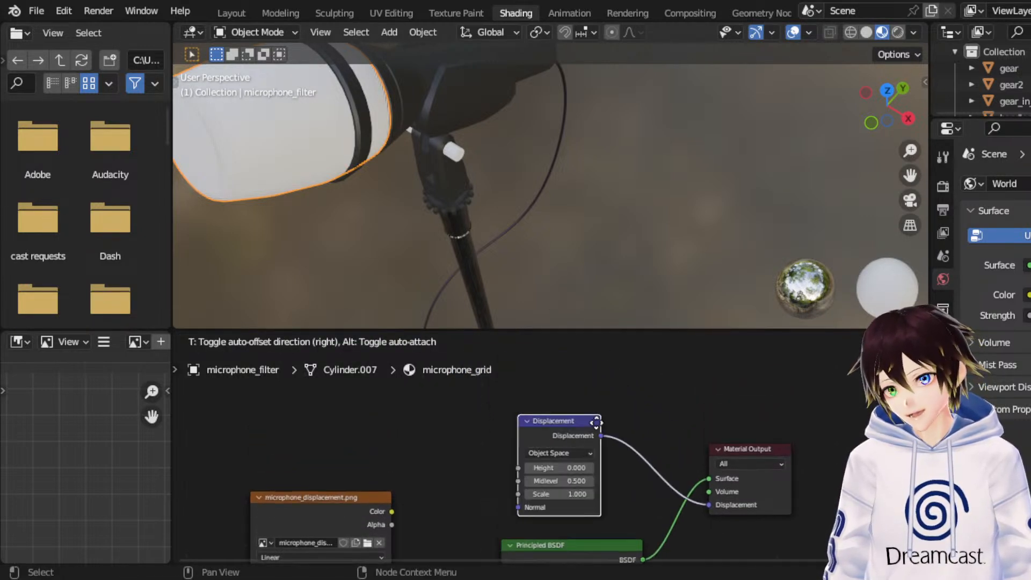
pyautogui.click(608, 453)
pyautogui.moveTo(572, 454); pyautogui.dragTo(572, 449)
pyautogui.moveTo(391, 512); pyautogui.dragTo(529, 483)
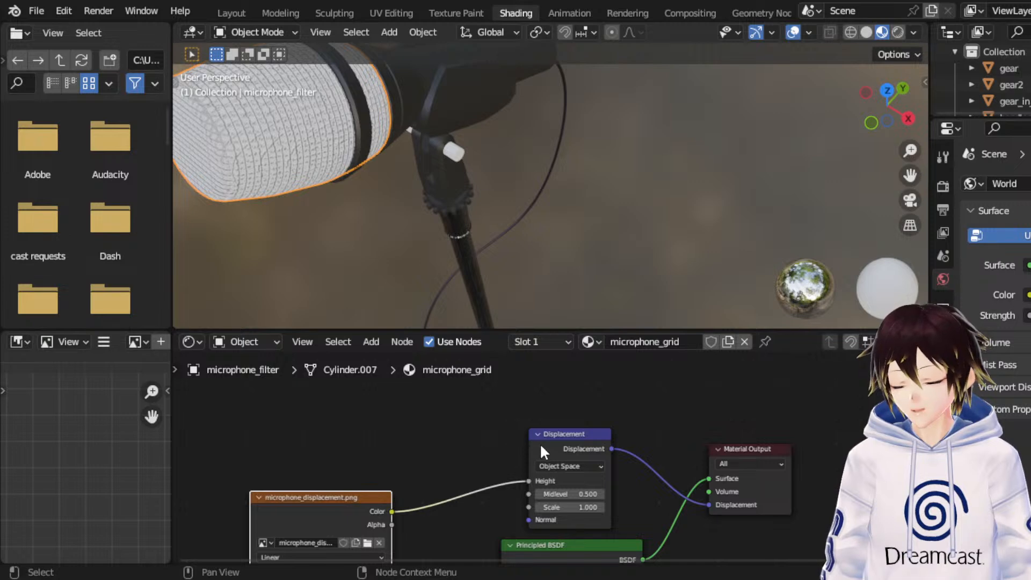
# Step: Set the Displacement node's Scale to 0.1
pyautogui.click(578, 509)
pyautogui.write('0.1')
pyautogui.press('Return')
pyautogui.moveTo(446, 207); pyautogui.dragTo(485, 207, button='middle')
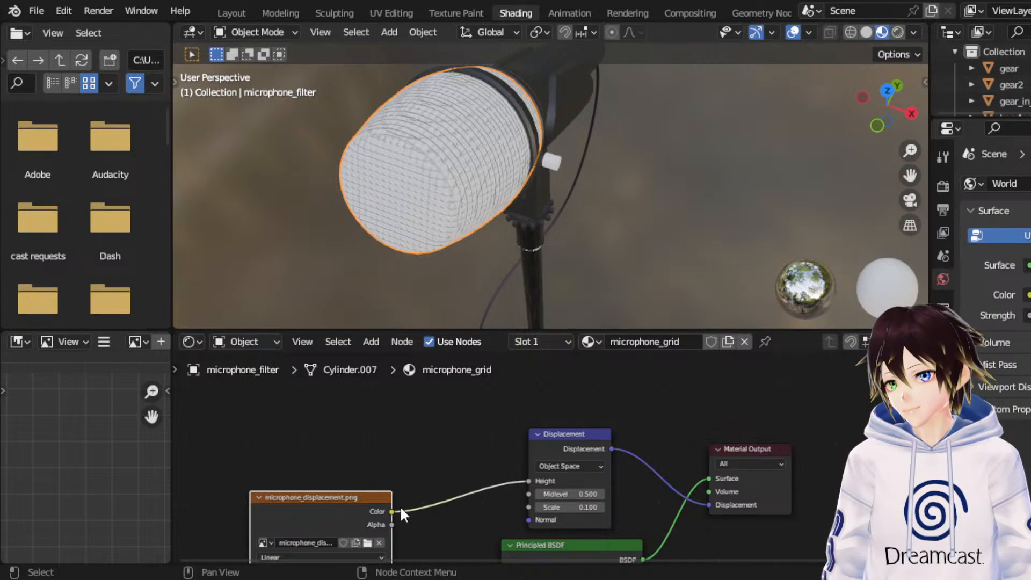
# Step: Try driving the Displacement node's Scale with the image's Color and cut the link to Height
pyautogui.moveTo(392, 510); pyautogui.dragTo(529, 508)
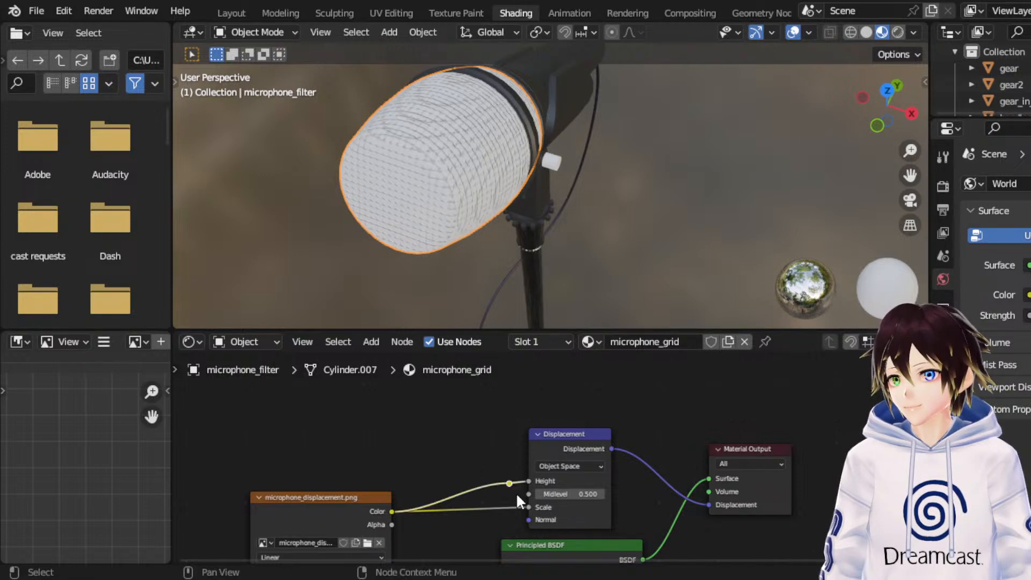
pyautogui.keyDown('shift'); pyautogui.moveTo(517, 492); pyautogui.dragTo(494, 462, button='right'); pyautogui.keyUp('shift')
pyautogui.moveTo(494, 465); pyautogui.dragTo(495, 465)
pyautogui.press('x')
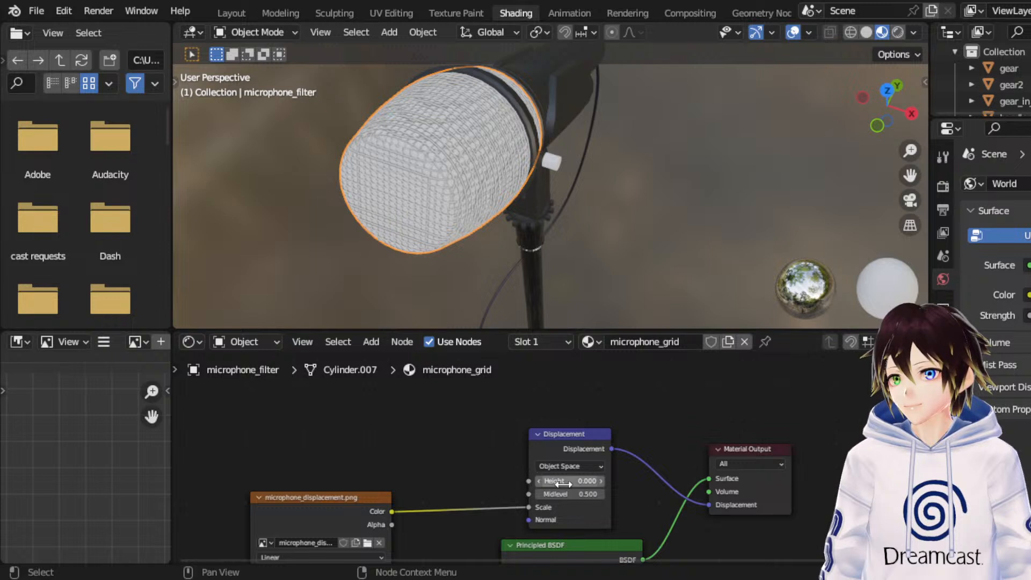
# Step: Try Height values of 0.1 and 1 on the Displacement node and return the image's Color link to Height
pyautogui.click(565, 482)
pyautogui.write('0.1')
pyautogui.press('Return')
pyautogui.moveTo(565, 483); pyautogui.dragTo(631, 483)
pyautogui.click(565, 483)
pyautogui.write('1')
pyautogui.press('Return')
pyautogui.moveTo(468, 226); pyautogui.dragTo(432, 186, button='middle')
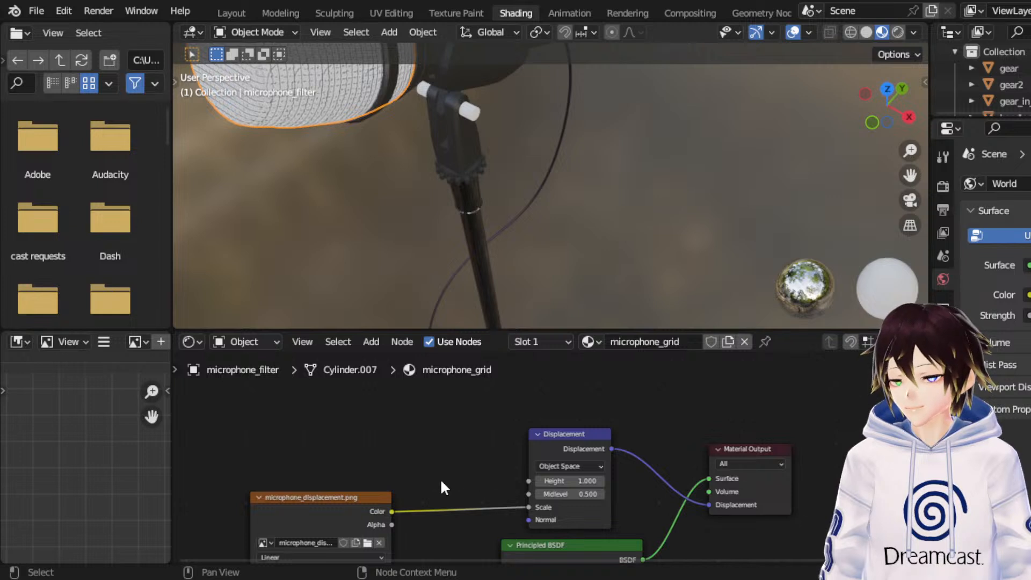
pyautogui.keyDown('ctrl'); pyautogui.moveTo(393, 511); pyautogui.dragTo(530, 482); pyautogui.keyUp('ctrl')
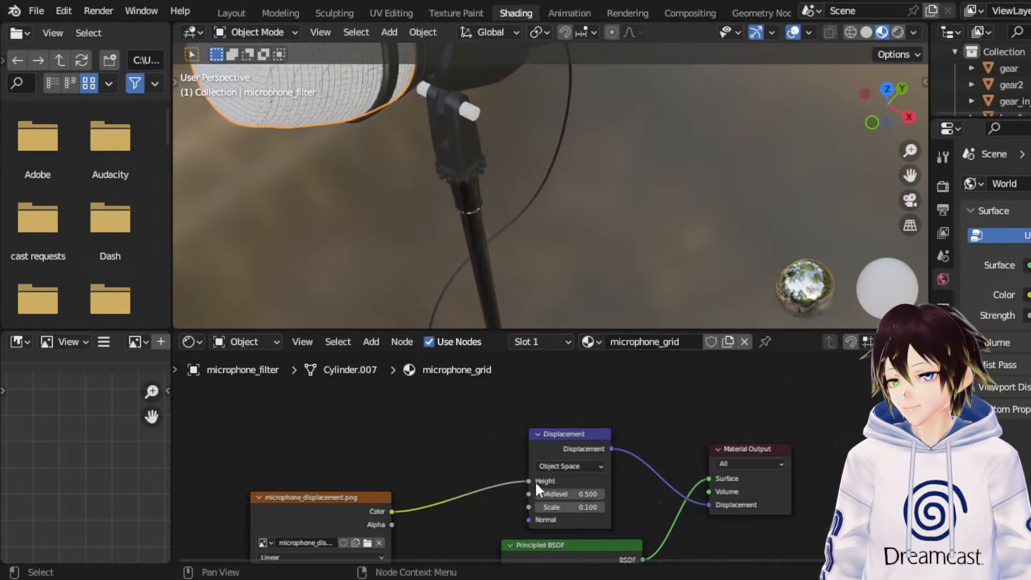
# Step: Switch the Displacement node to World Space and set its Scale to 0.01
pyautogui.click(569, 466)
pyautogui.click(568, 477)
pyautogui.scroll(-3, 421, 251)
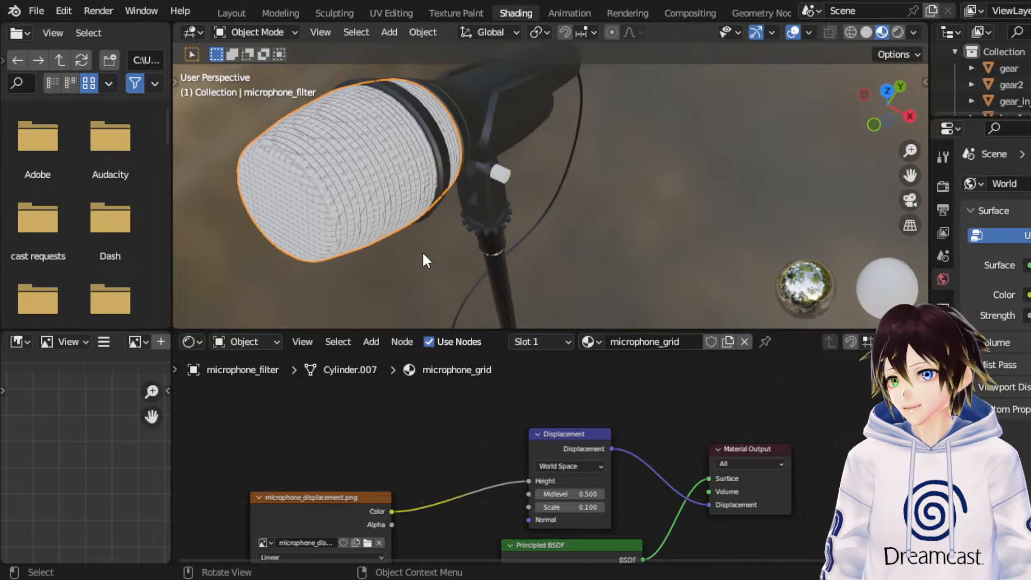
pyautogui.click(585, 508)
pyautogui.write('0')
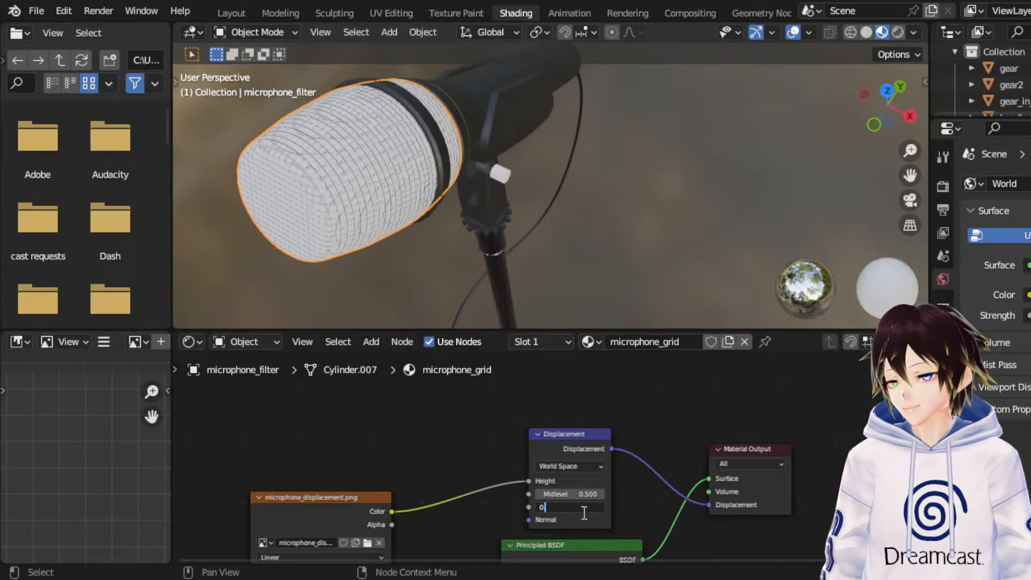
pyautogui.write('.01')
pyautogui.press('Return')
pyautogui.moveTo(390, 181); pyautogui.dragTo(527, 171, button='middle')
pyautogui.scroll(-3, 467, 176)
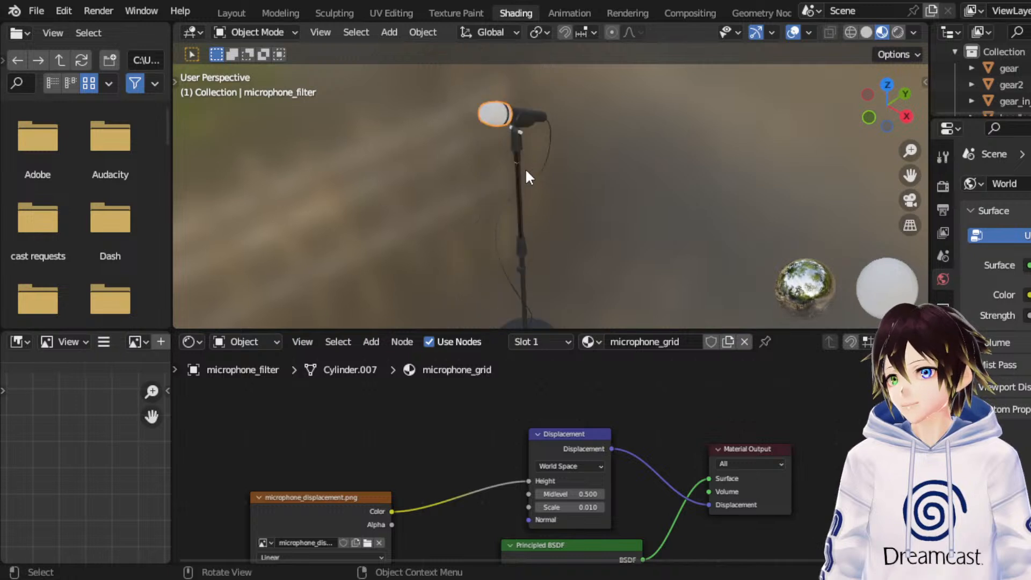
pyautogui.moveTo(911, 175); pyautogui.dragTo(912, 179)
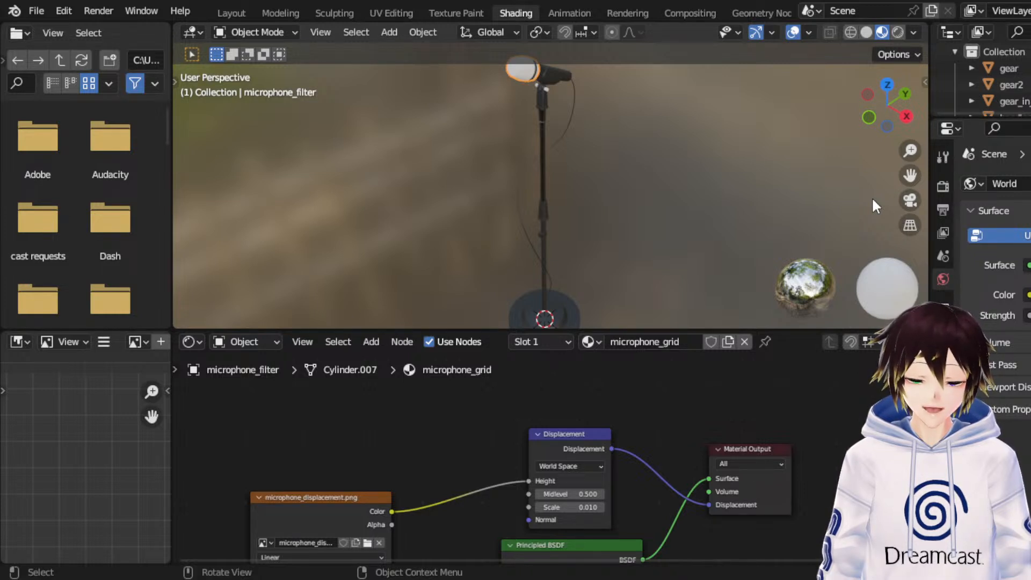
pyautogui.scroll(6, 773, 154)
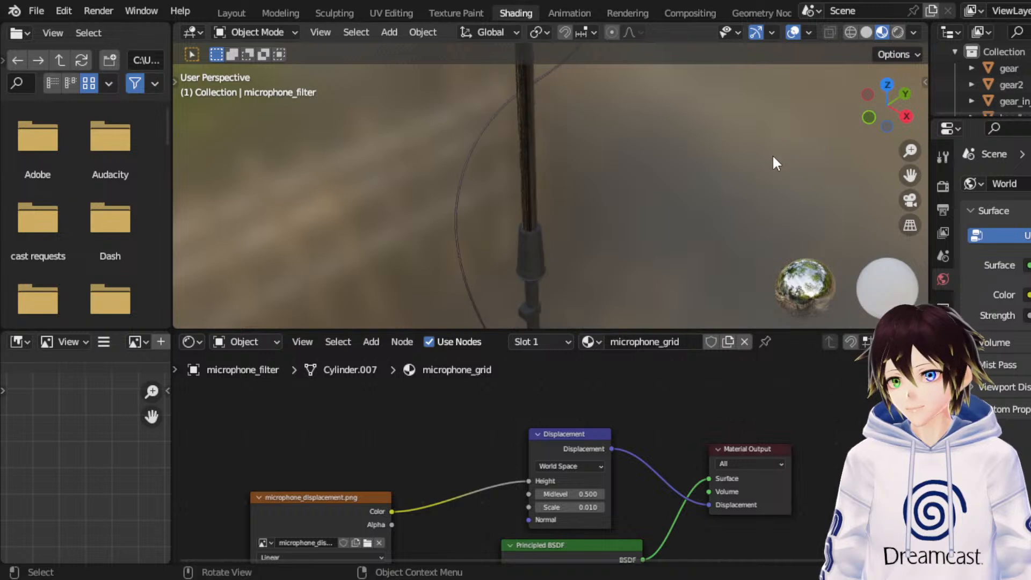
# Step: Raise the Metallic value of the microphone grille's Principled BSDF to 1
pyautogui.moveTo(701, 189); pyautogui.dragTo(695, 194, button='middle')
pyautogui.moveTo(910, 174); pyautogui.dragTo(932, 451)
pyautogui.click(574, 181)
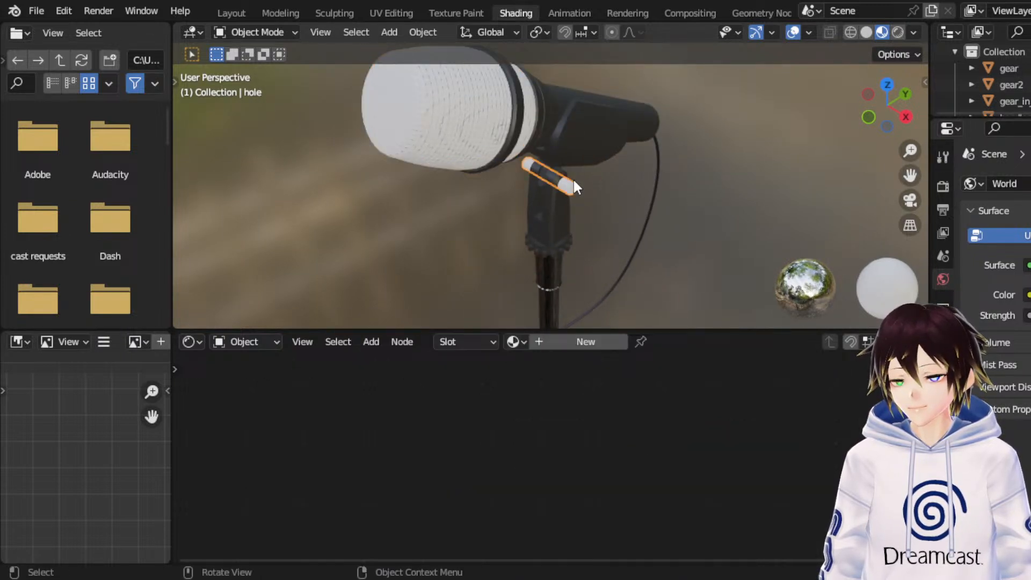
pyautogui.click(493, 109)
pyautogui.keyDown('shift'); pyautogui.scroll(-10, 612, 501); pyautogui.keyUp('shift')
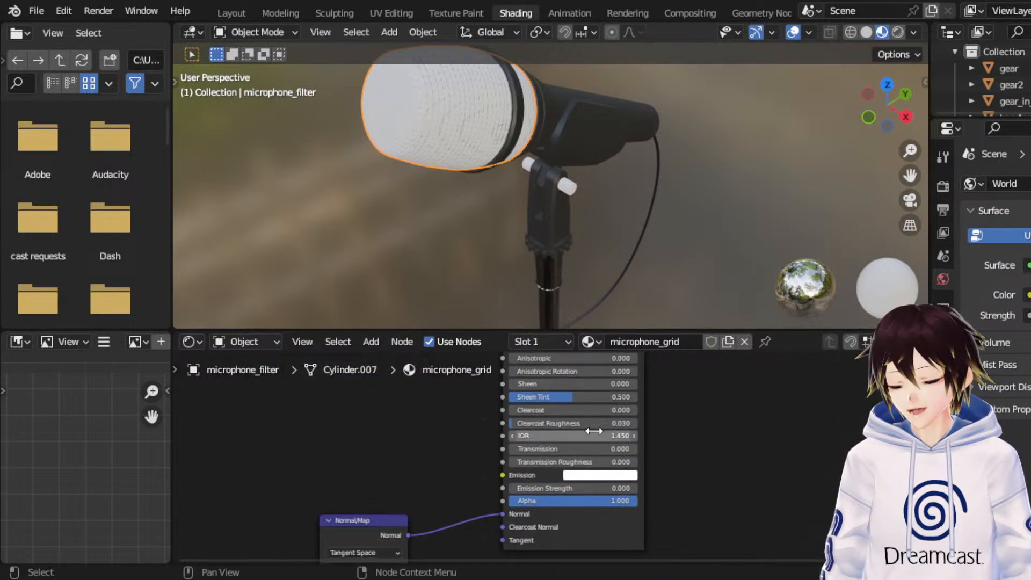
pyautogui.moveTo(596, 403); pyautogui.dragTo(597, 510, button='middle')
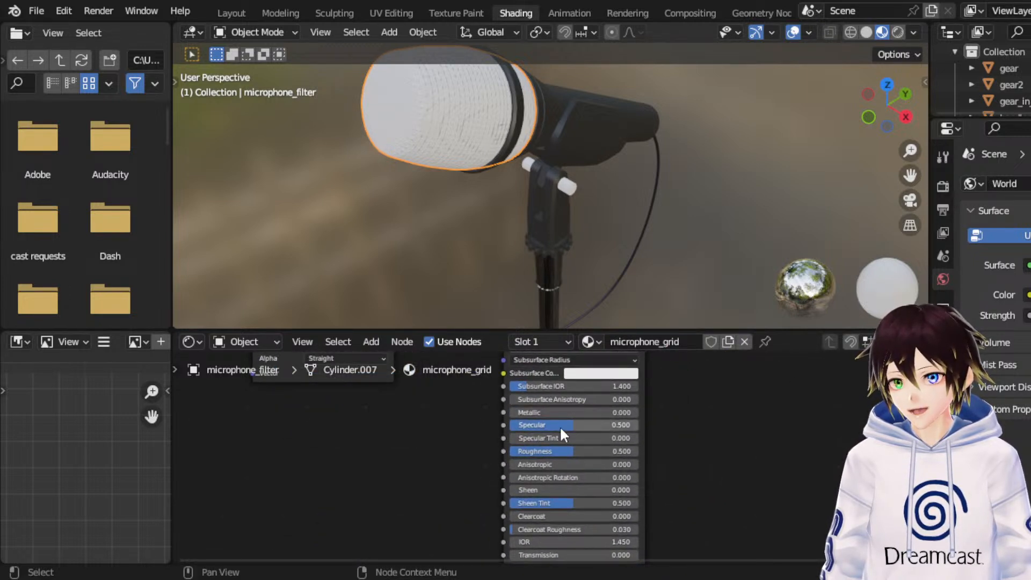
pyautogui.moveTo(556, 414); pyautogui.dragTo(685, 413)
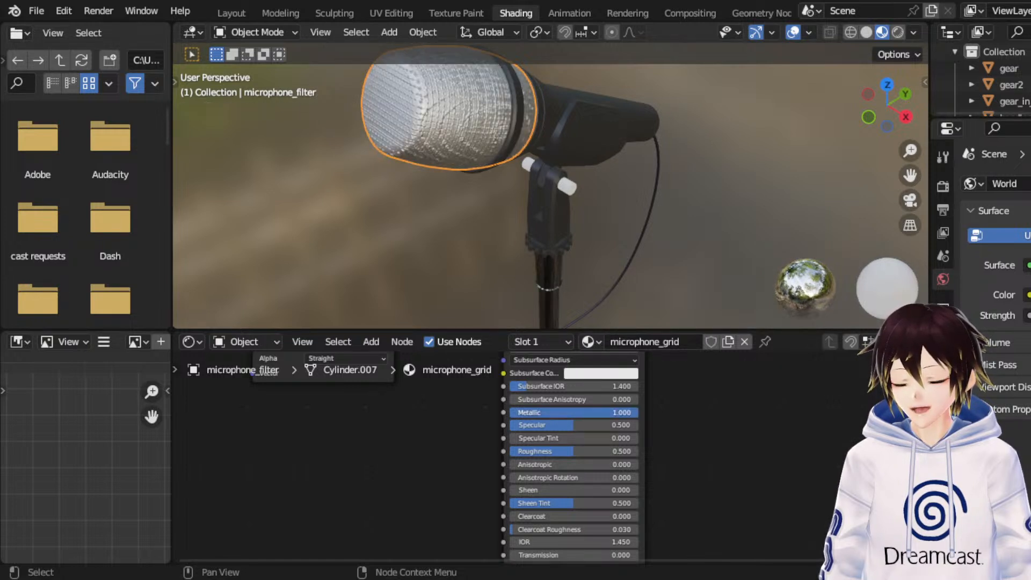
# Step: Set the Roughness of the grille's Principled BSDF to 0.4
pyautogui.moveTo(581, 422); pyautogui.dragTo(526, 384, button='middle')
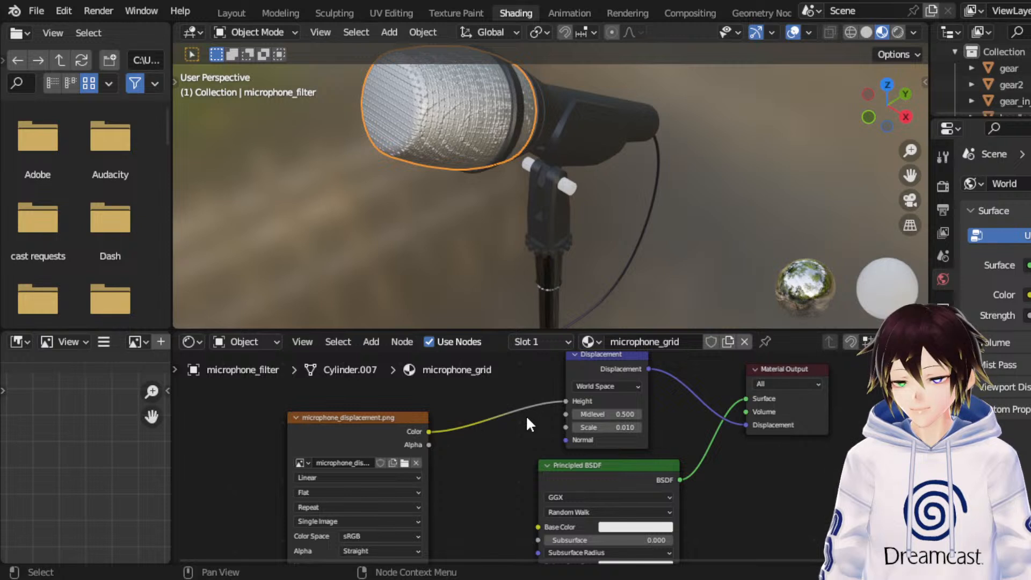
pyautogui.moveTo(511, 488); pyautogui.dragTo(503, 512, button='middle')
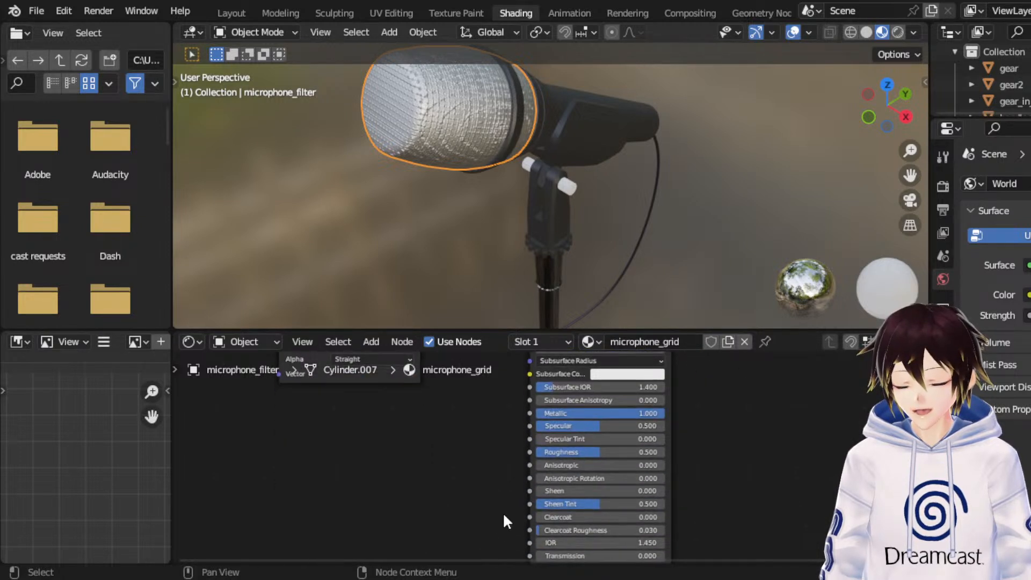
pyautogui.moveTo(520, 449); pyautogui.dragTo(511, 461, button='middle')
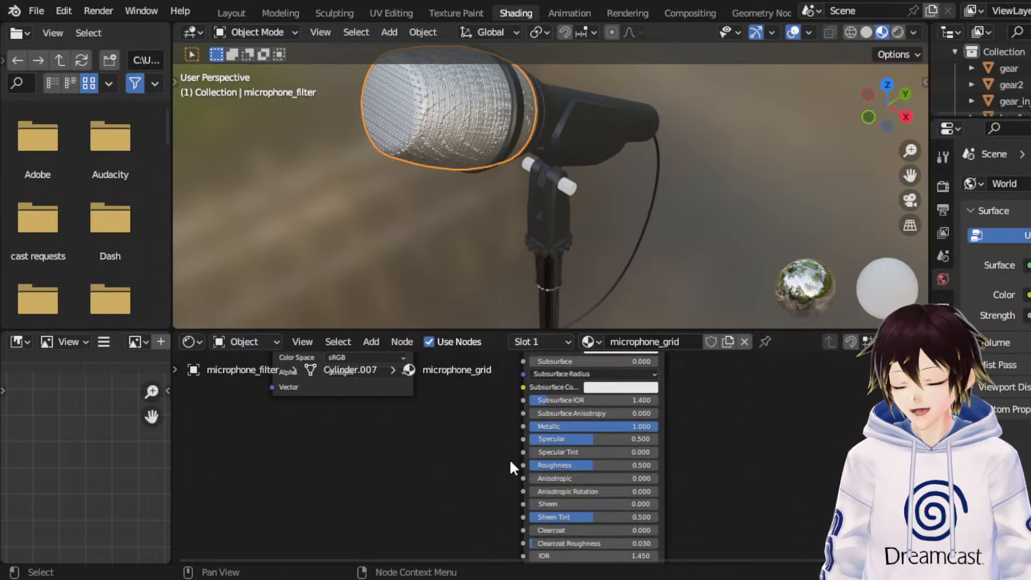
pyautogui.click(586, 464)
pyautogui.write('0.4')
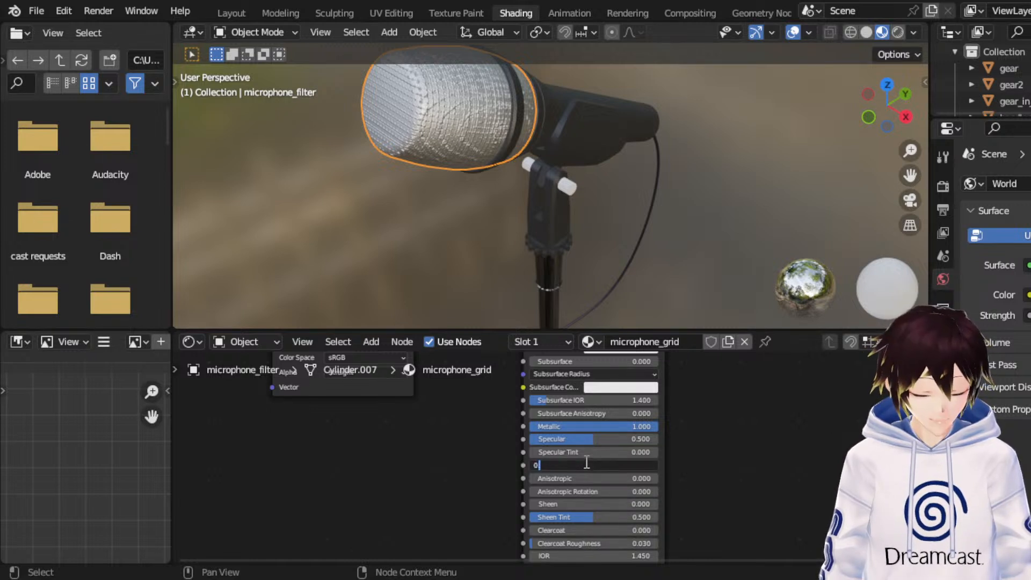
pyautogui.press('Return')
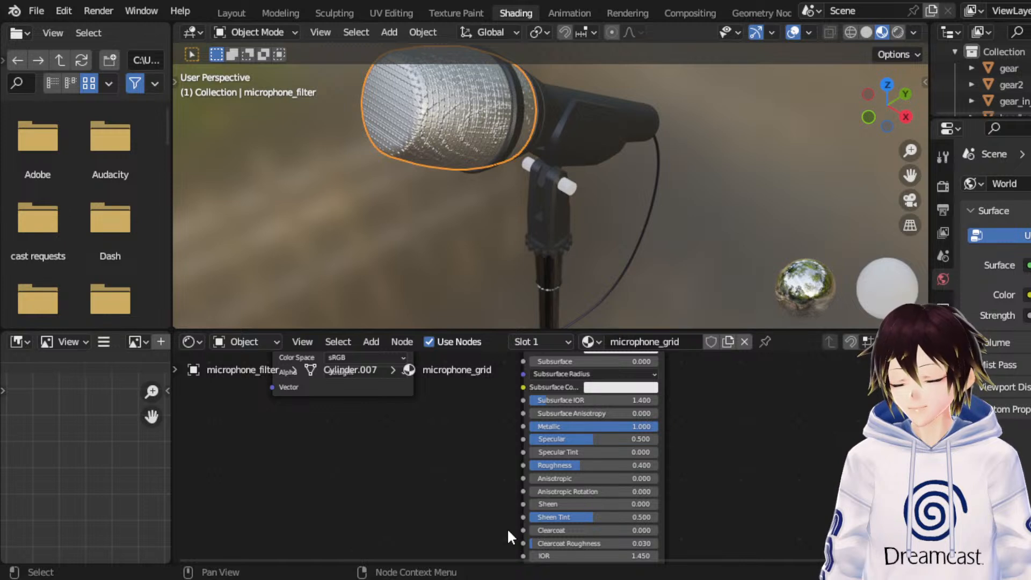
# Step: Move the displacement image node farther from the shader and darken the grille's Base Color to a Value of about 0.552
pyautogui.moveTo(507, 527); pyautogui.dragTo(541, 449, button='middle')
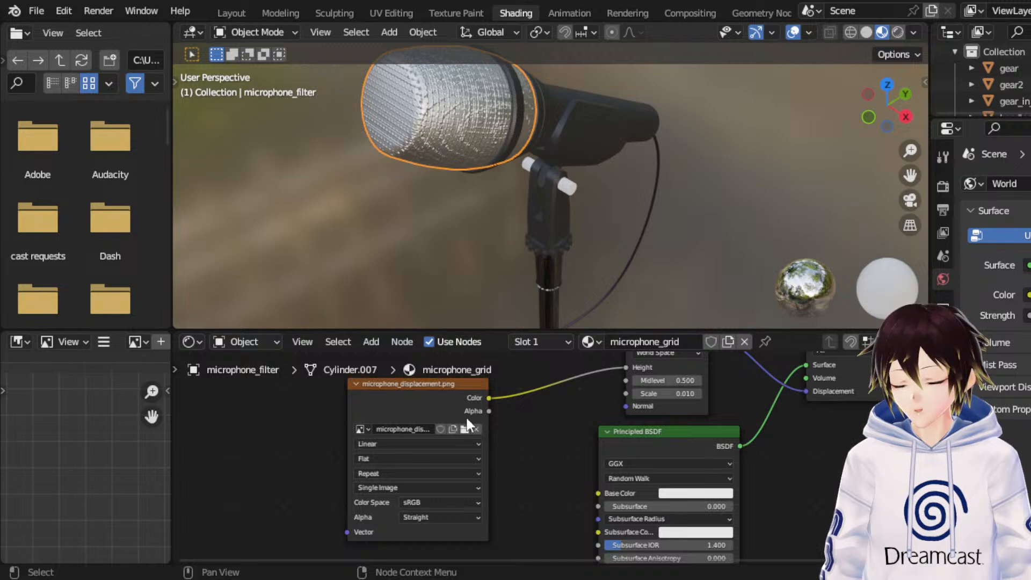
pyautogui.moveTo(434, 400); pyautogui.dragTo(335, 396)
pyautogui.click(690, 495)
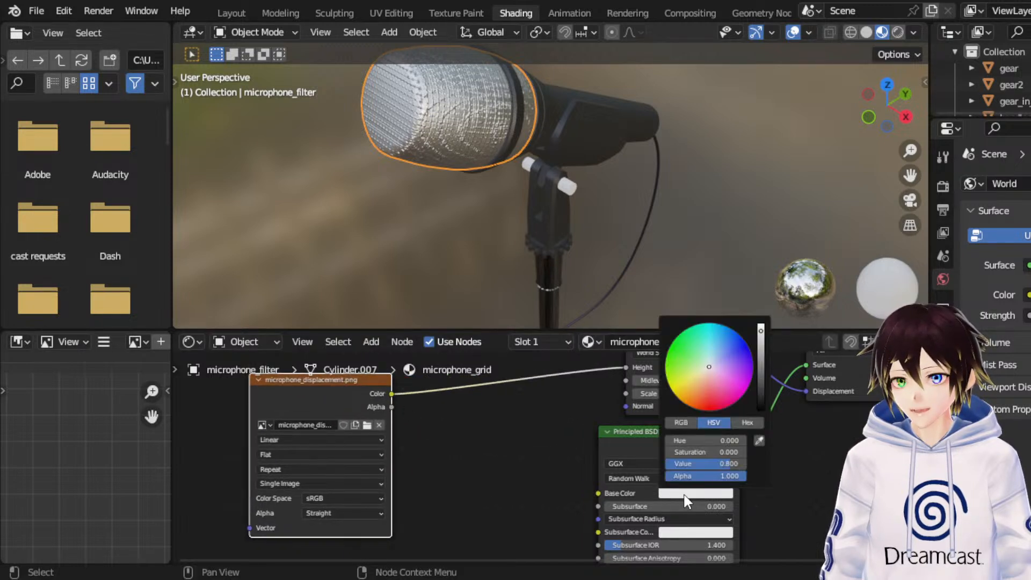
pyautogui.moveTo(760, 330); pyautogui.dragTo(760, 351)
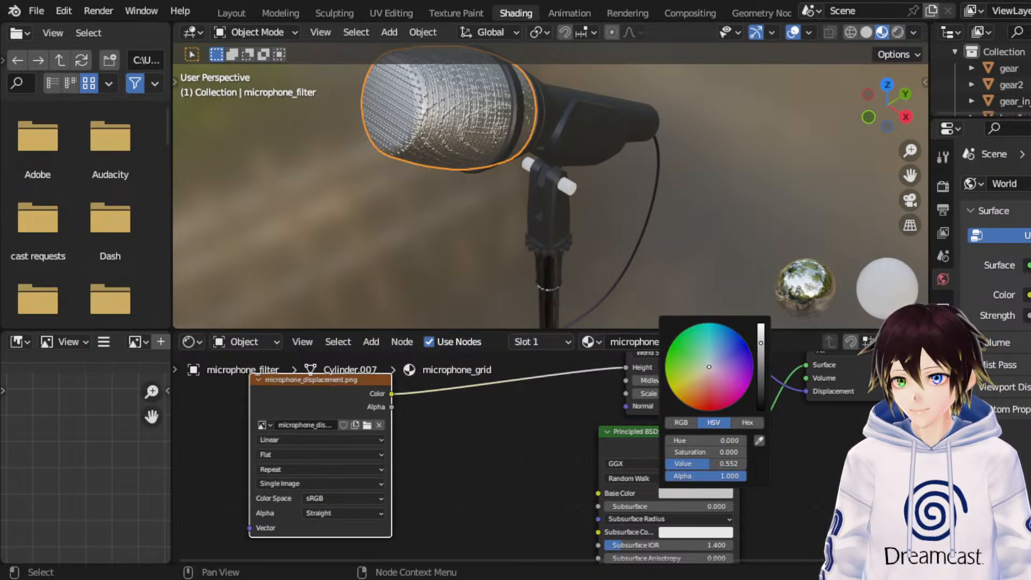
# Step: Select every microphone stand part from gear to wire and join them into one object with gear active
pyautogui.moveTo(580, 257); pyautogui.dragTo(582, 178, button='middle')
pyautogui.click(582, 172)
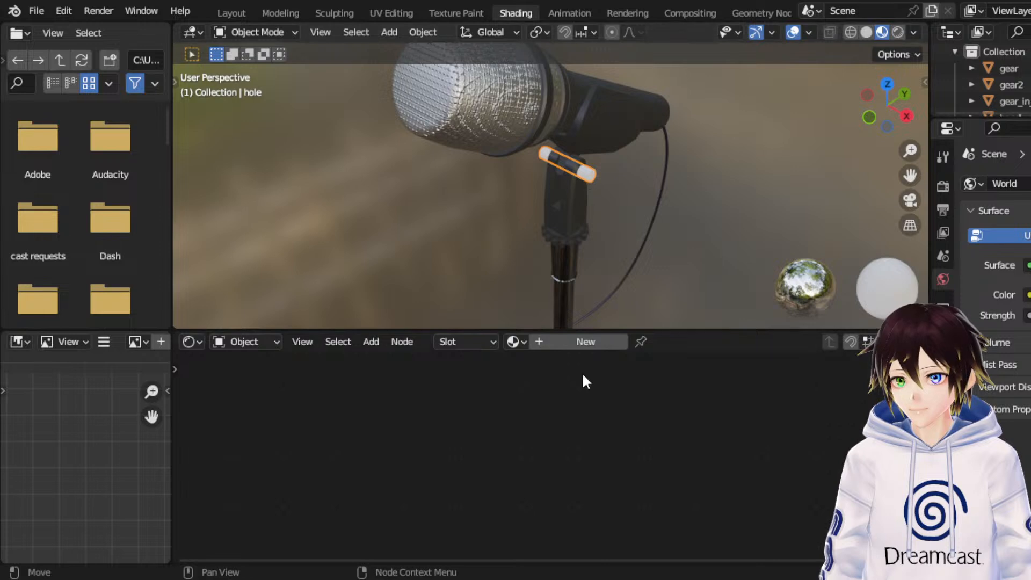
pyautogui.scroll(-6, 576, 228)
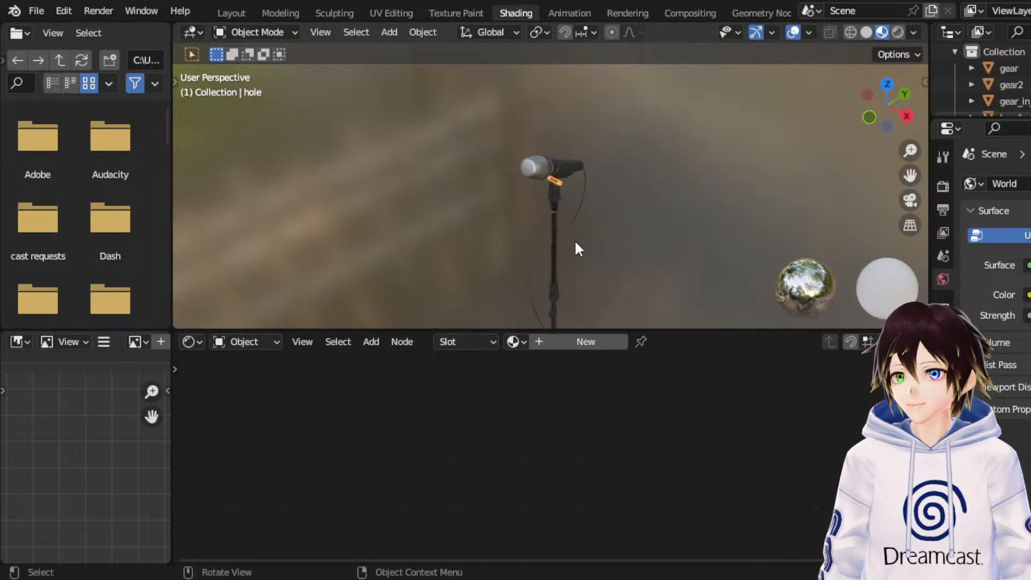
pyautogui.moveTo(575, 240); pyautogui.dragTo(542, 240, button='middle')
pyautogui.scroll(1, 995, 59)
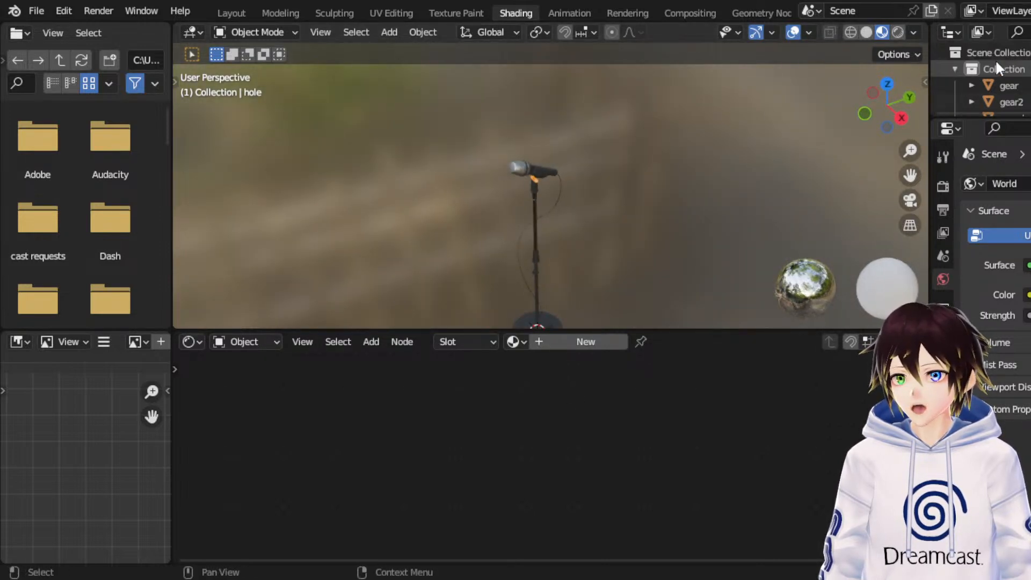
pyautogui.click(1007, 82)
pyautogui.scroll(-4, 1008, 87)
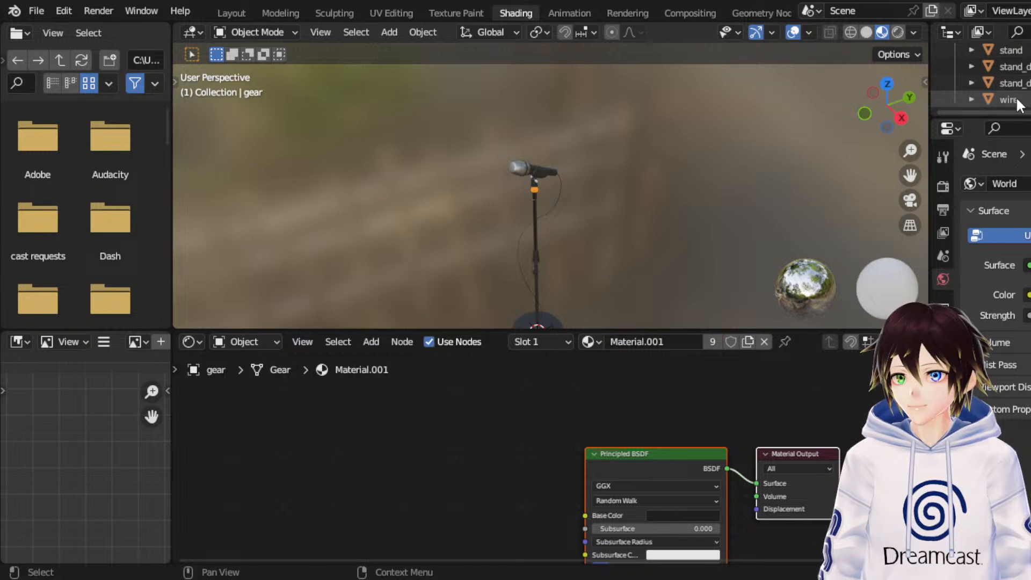
pyautogui.keyDown('shift'); pyautogui.click(1018, 99); pyautogui.keyUp('shift')
pyautogui.rightClick(860, 130)
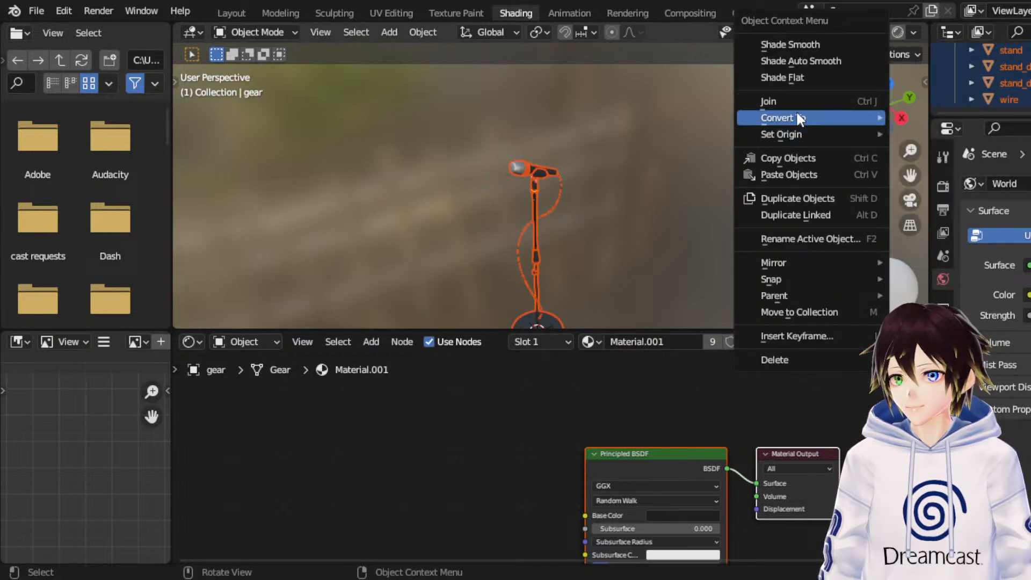
pyautogui.click(792, 108)
pyautogui.scroll(3, 994, 80)
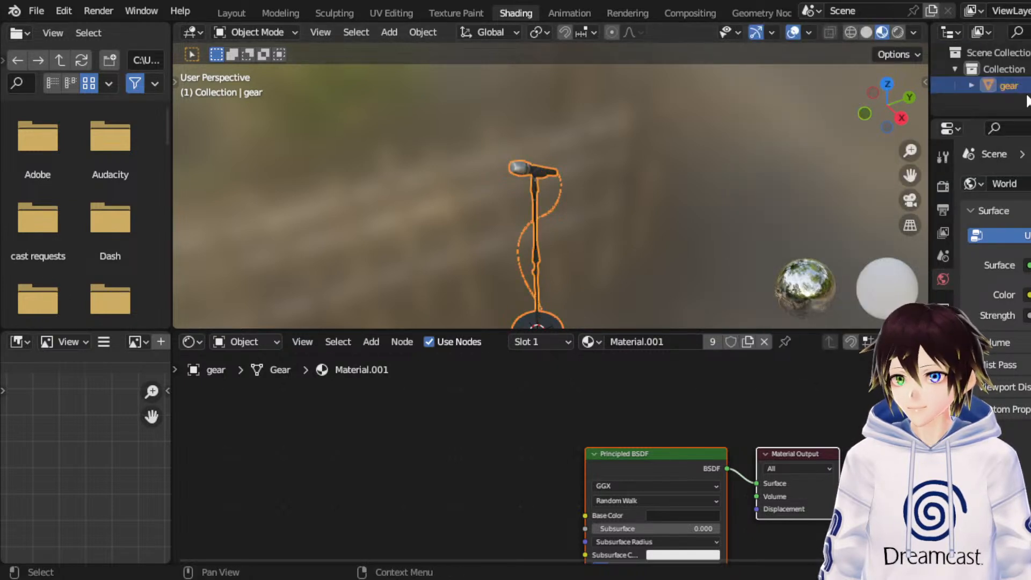
# Step: Rename the collection holding the joined stand as Microphone
pyautogui.click(998, 70)
pyautogui.doubleClick(998, 70)
pyautogui.write('Mic')
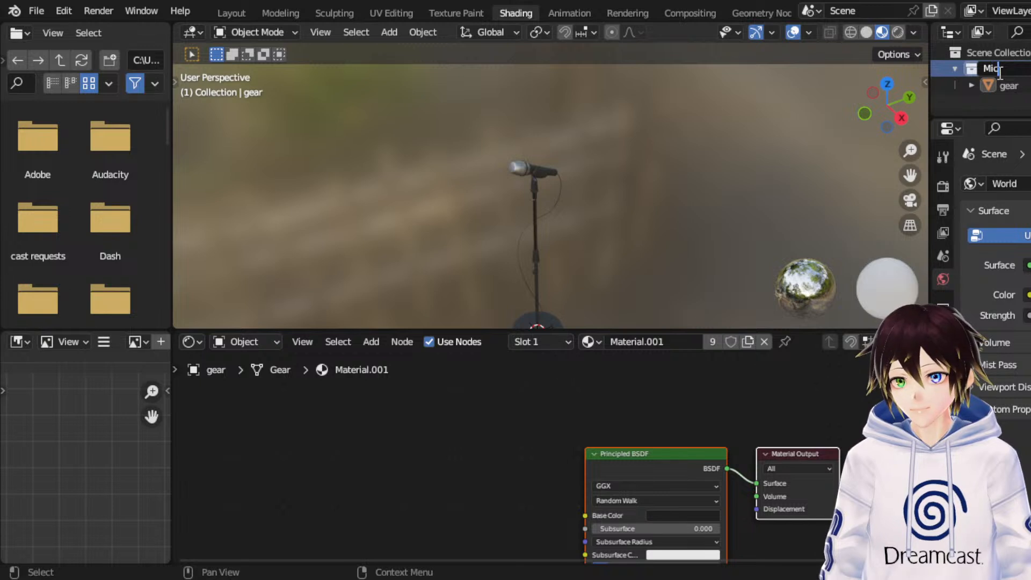
pyautogui.write('rophone')
pyautogui.press('Return')
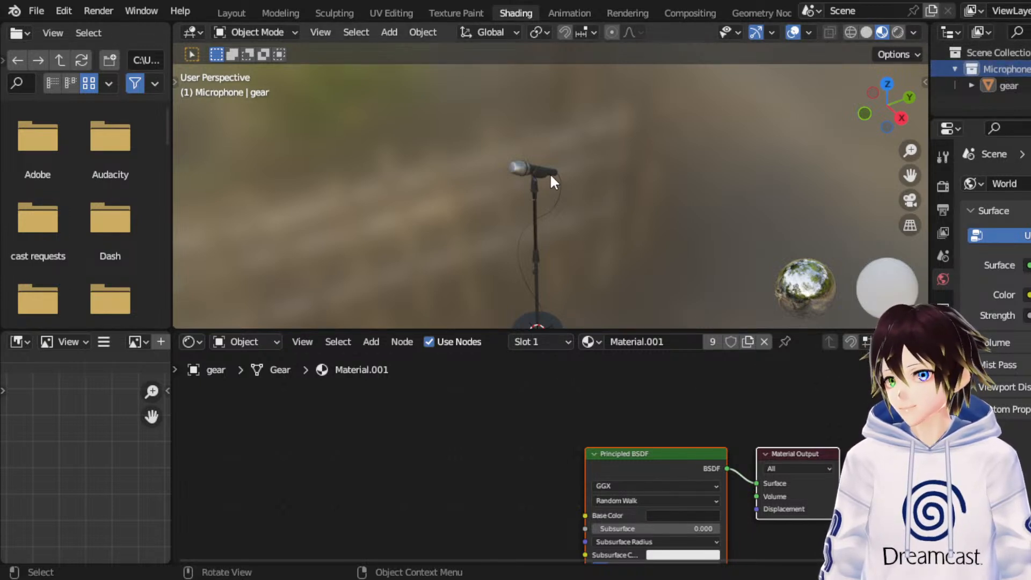
# Step: Set the joined microphone stand's origin to its geometry
pyautogui.click(535, 170)
pyautogui.rightClick(543, 215)
pyautogui.moveTo(533, 290)
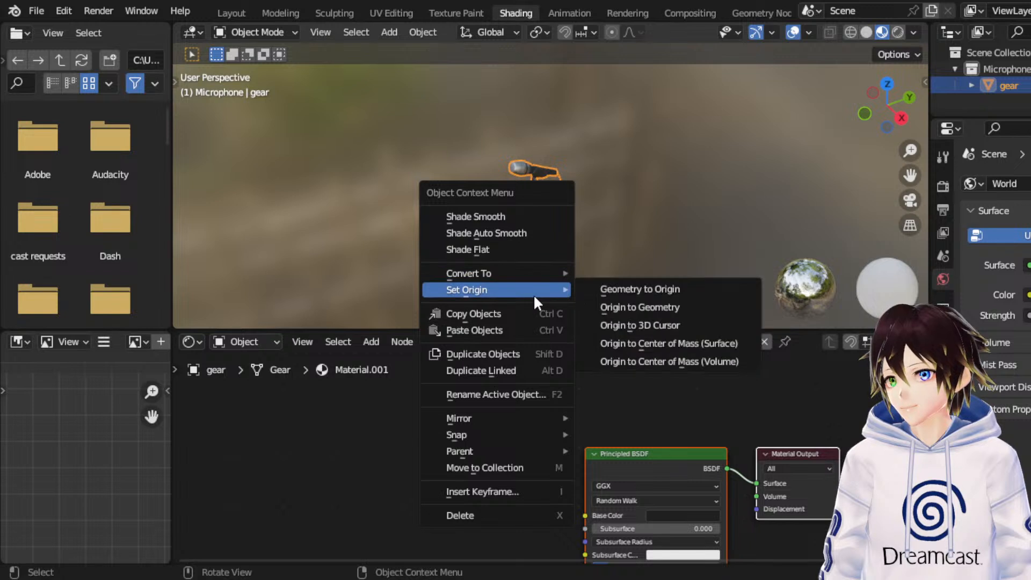
pyautogui.click(627, 310)
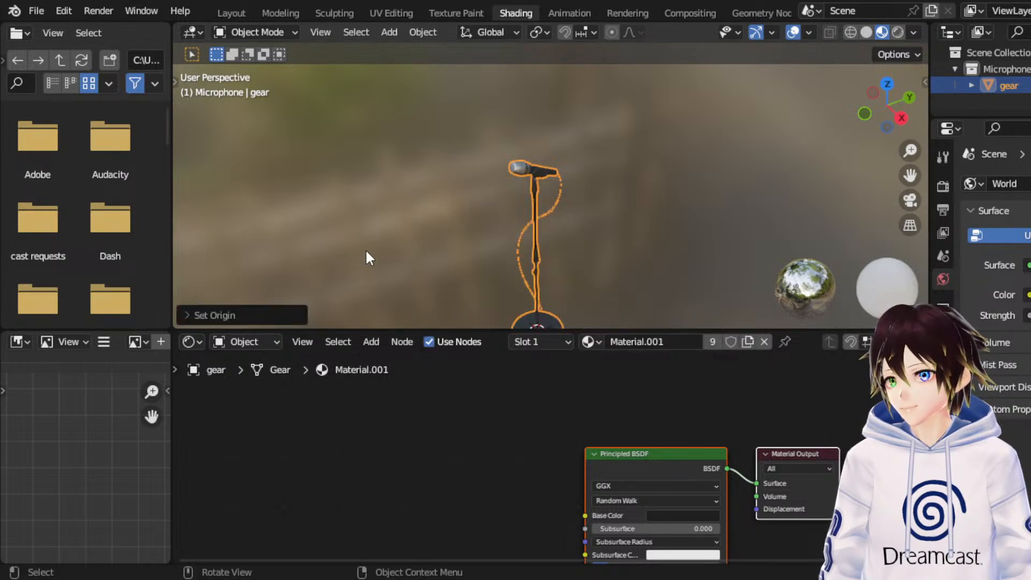
# Step: Save the microphone scene as Mic.blend
pyautogui.click(36, 11)
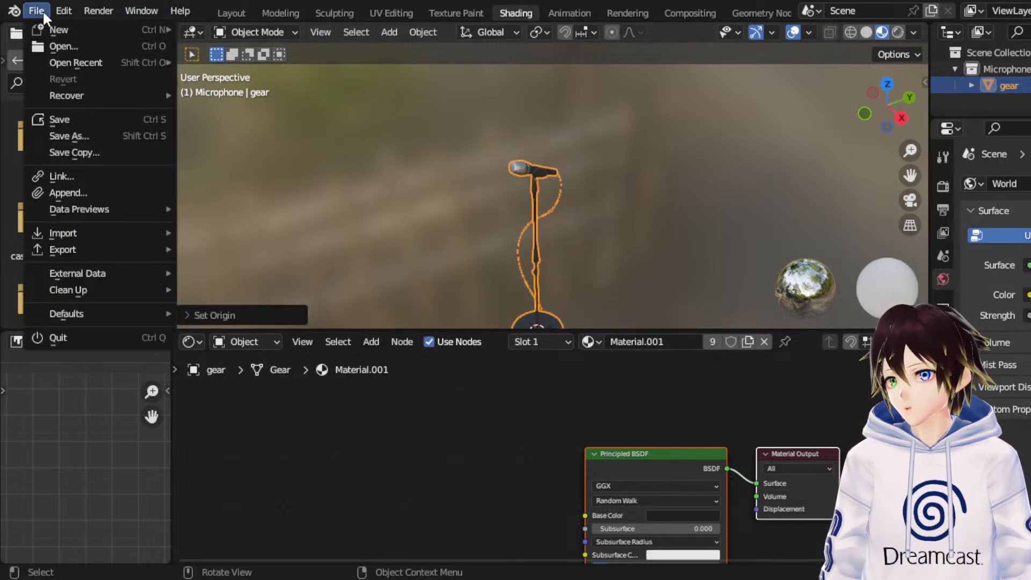
pyautogui.click(84, 136)
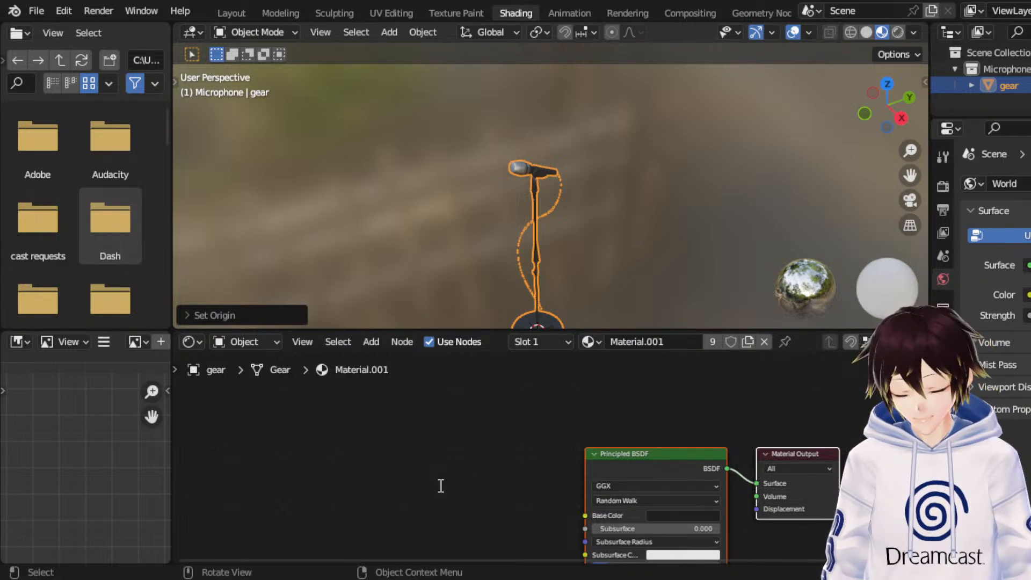
pyautogui.hotkey('ctrl', 's')
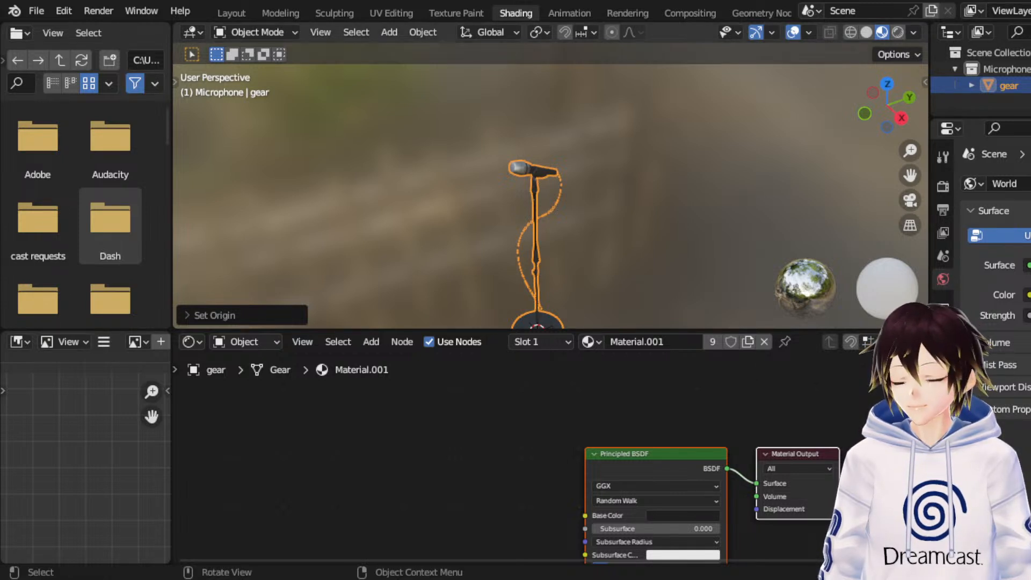
# Step: Open the recent file MMTResortINTERIOR.blend
pyautogui.click(36, 11)
pyautogui.moveTo(75, 62)
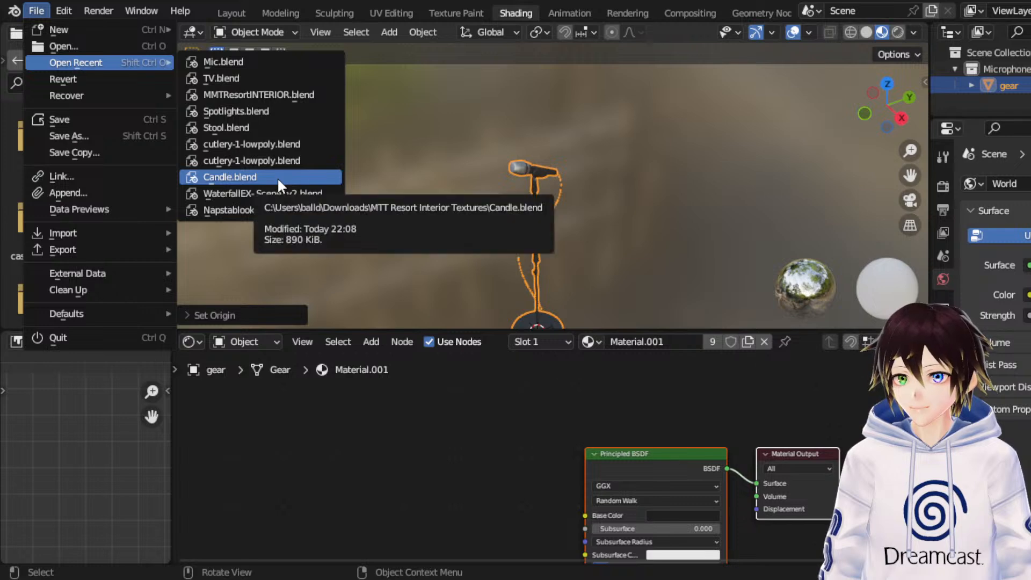
pyautogui.click(283, 94)
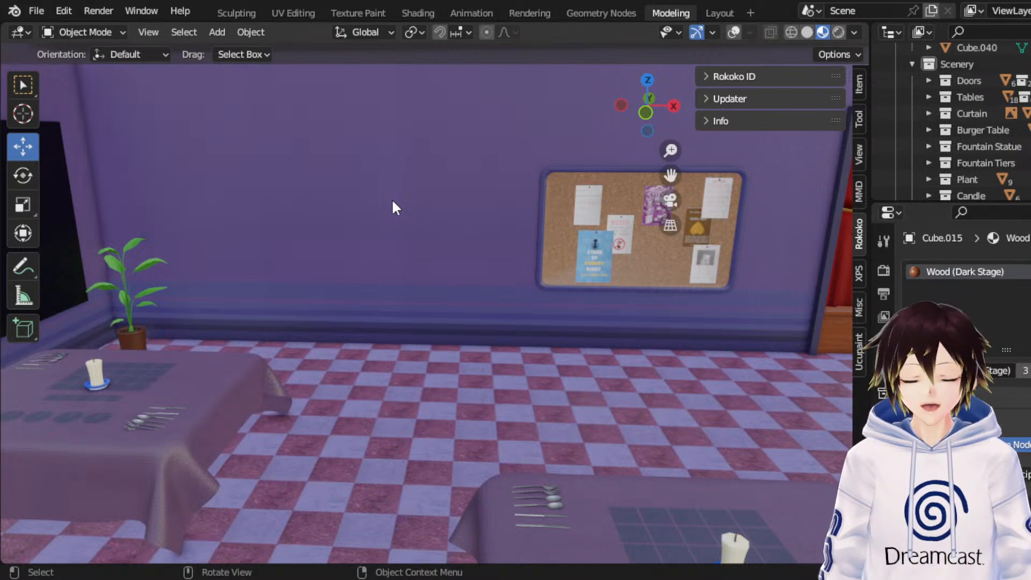
# Step: Append the Microphone collection into the Scenery collection and select its gear object
pyautogui.click(954, 65)
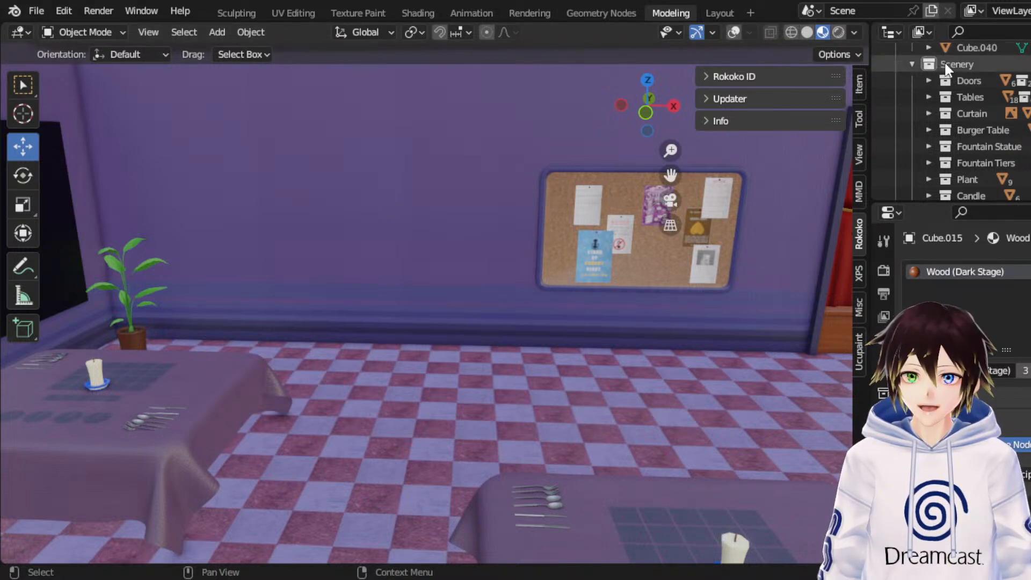
pyautogui.click(33, 11)
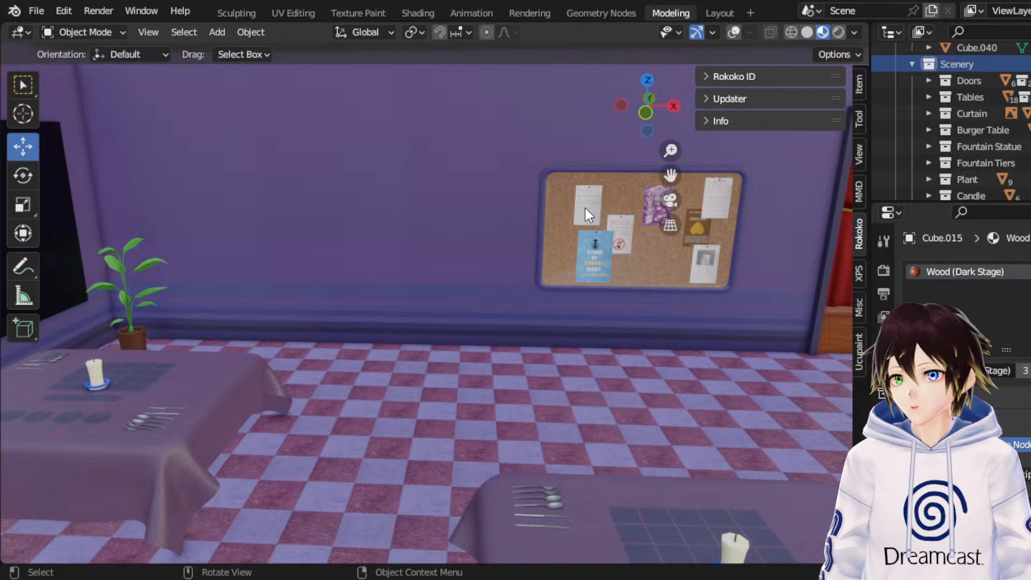
pyautogui.scroll(-5, 949, 138)
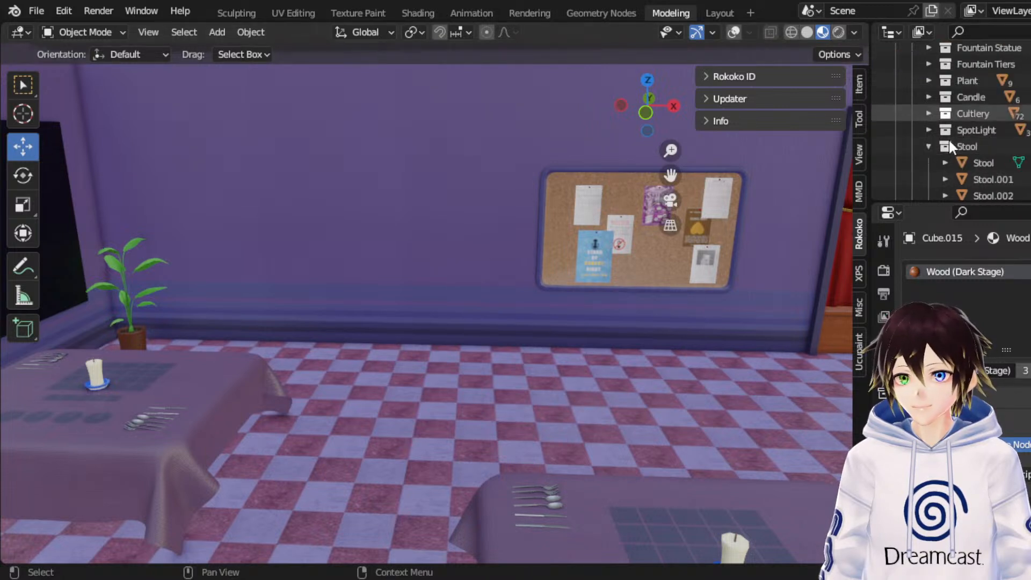
pyautogui.scroll(5, 959, 129)
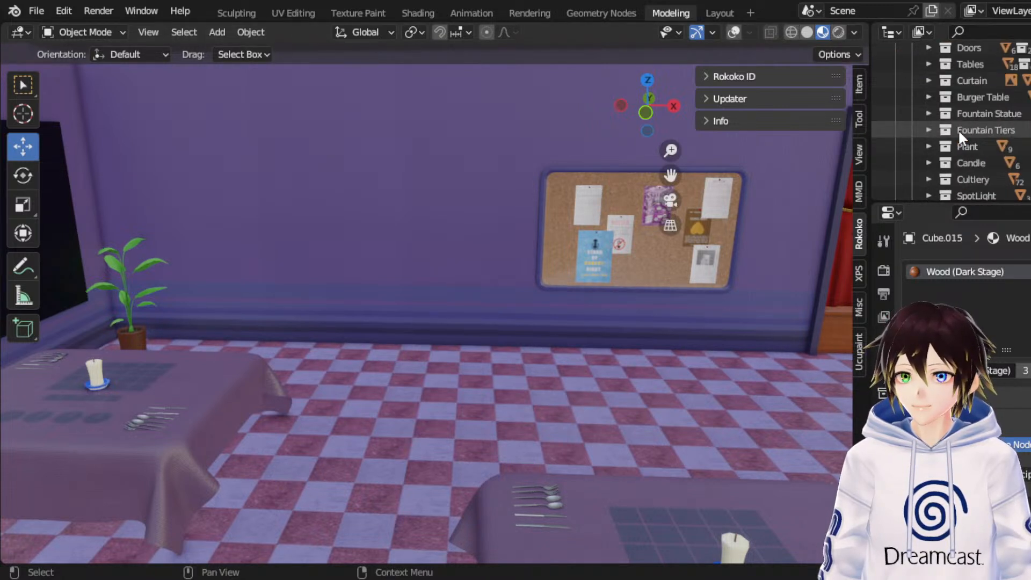
pyautogui.scroll(-12, 959, 129)
pyautogui.scroll(2, 958, 129)
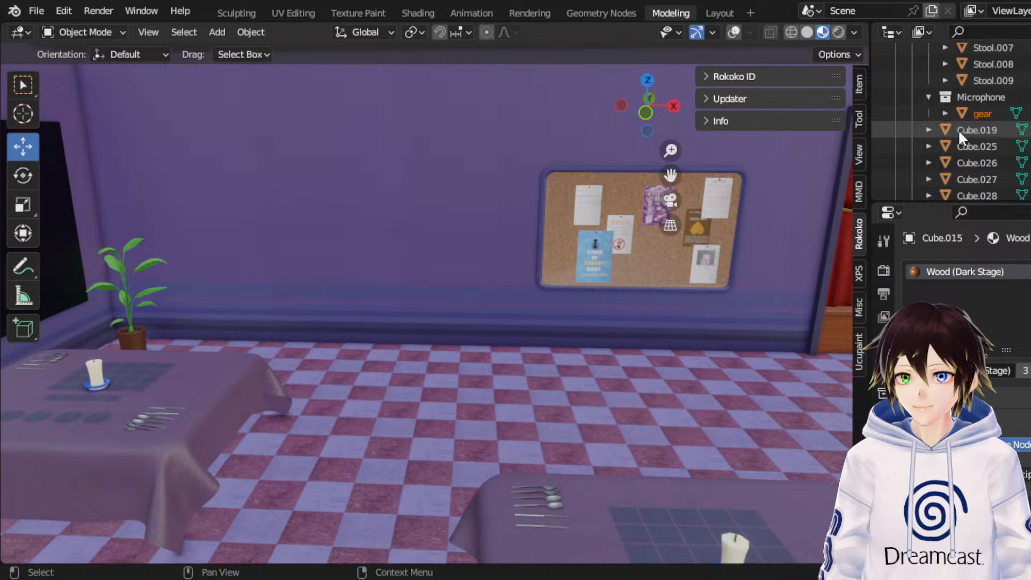
pyautogui.click(974, 114)
# Step: Switch the viewport to a front wireframe view and turn the overlays on to locate the microphone stand
pyautogui.moveTo(698, 183); pyautogui.dragTo(628, 192, button='middle')
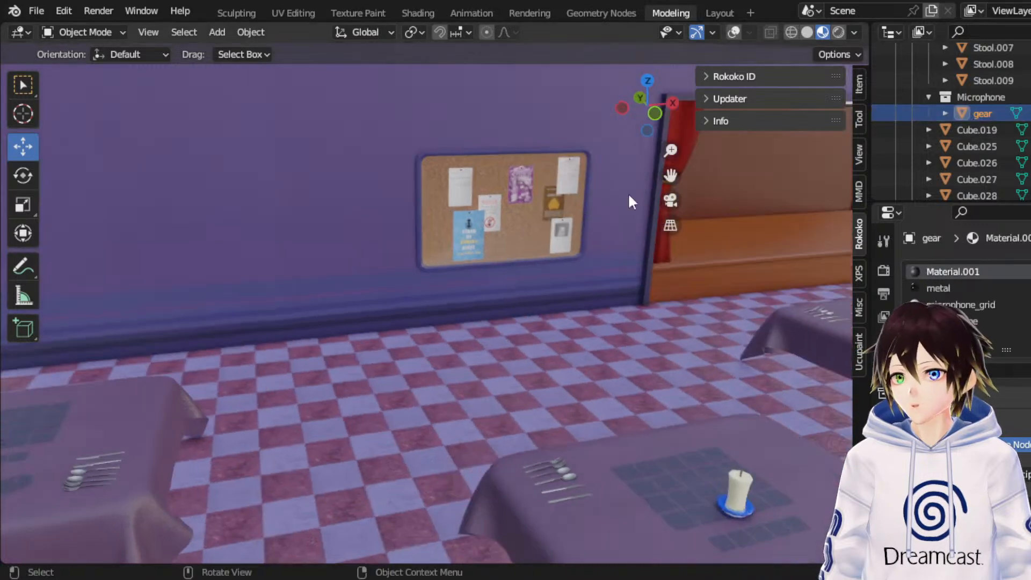
pyautogui.click(656, 114)
pyautogui.click(786, 33)
pyautogui.click(714, 33)
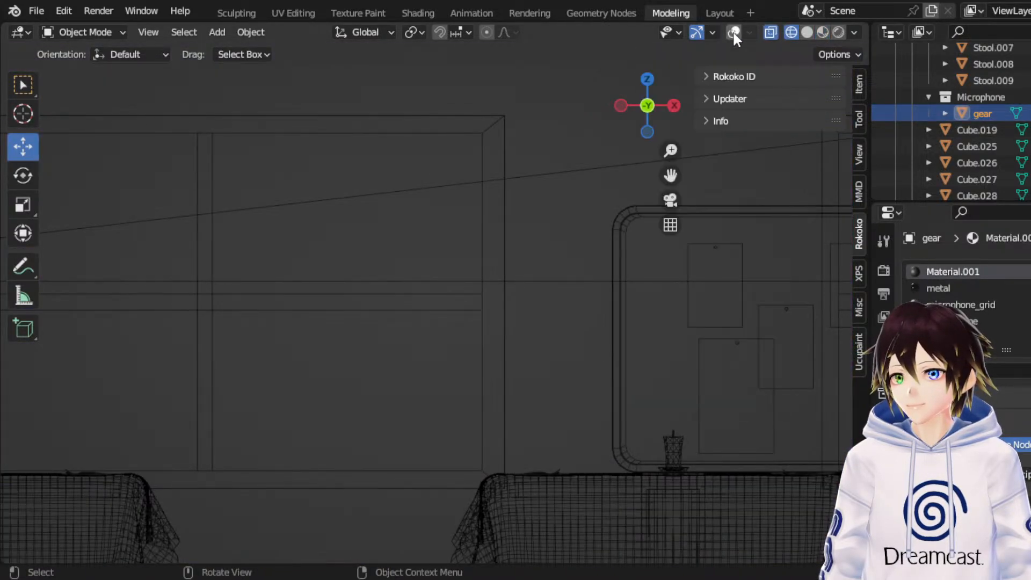
pyautogui.click(733, 32)
pyautogui.scroll(-5, 521, 178)
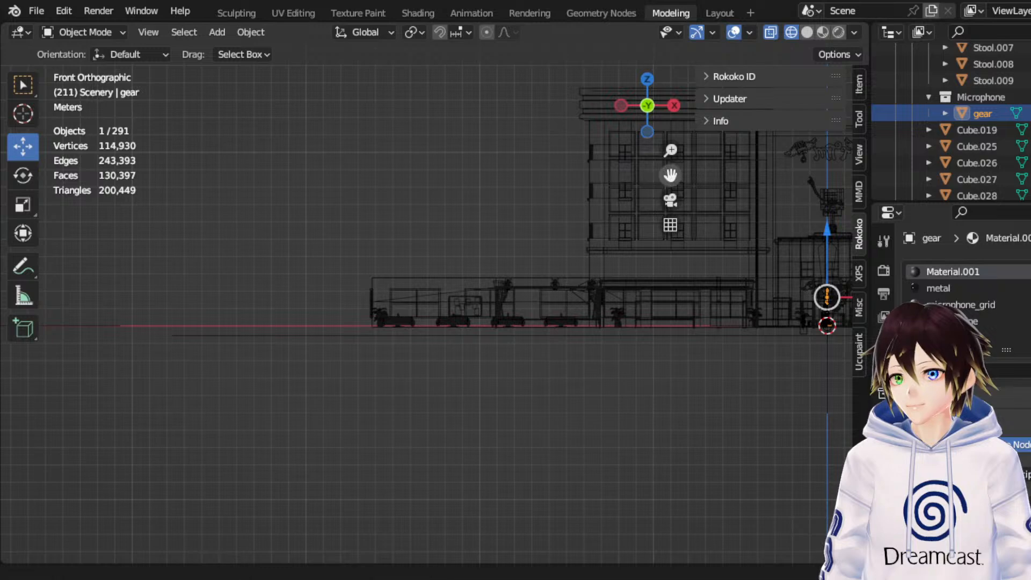
# Step: Scale down the microphone stand and lower it about 0.67 m so its base sits at floor level
pyautogui.moveTo(670, 175); pyautogui.dragTo(423, 145)
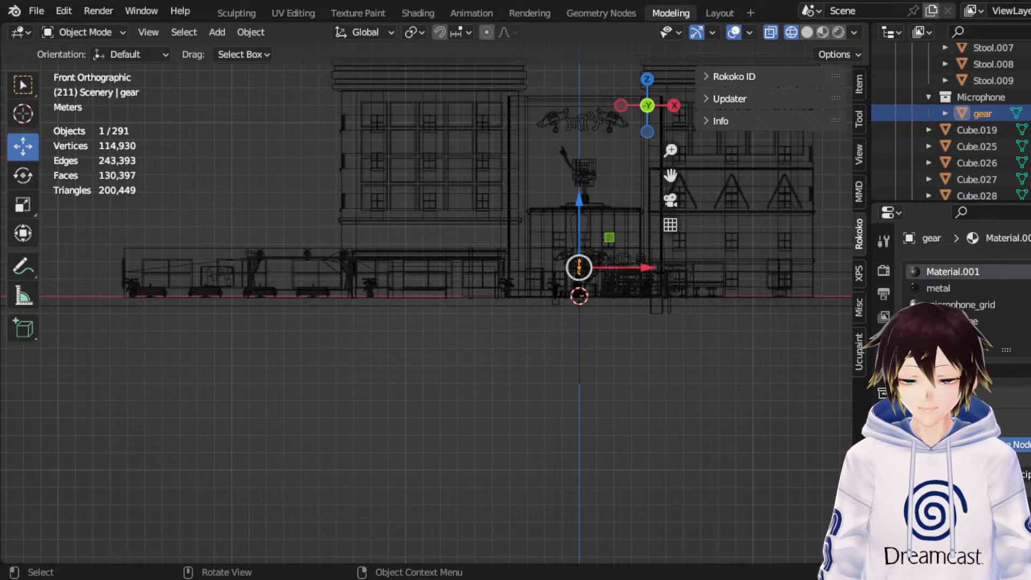
pyautogui.scroll(8, 580, 301)
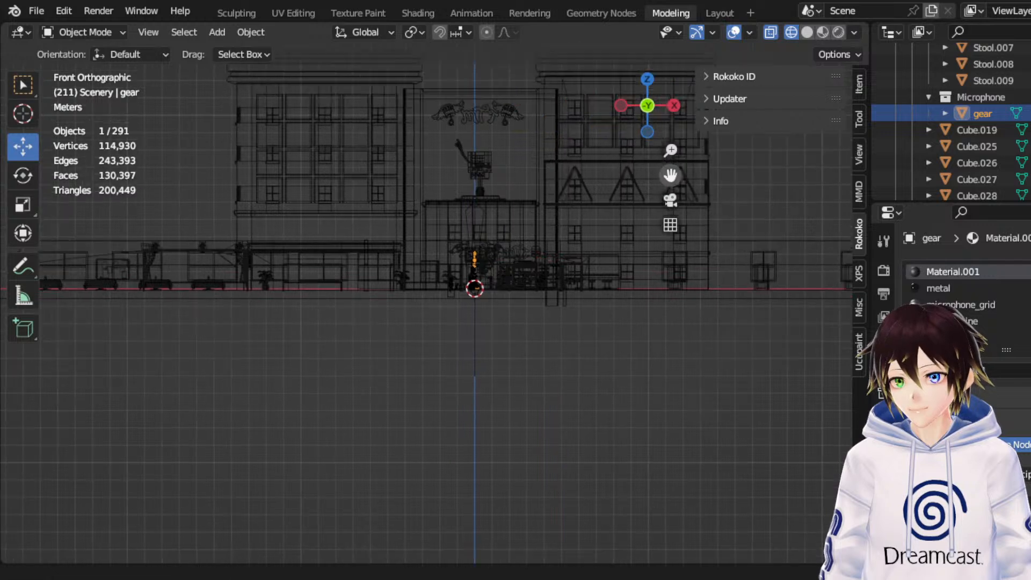
pyautogui.moveTo(671, 175); pyautogui.dragTo(637, 339)
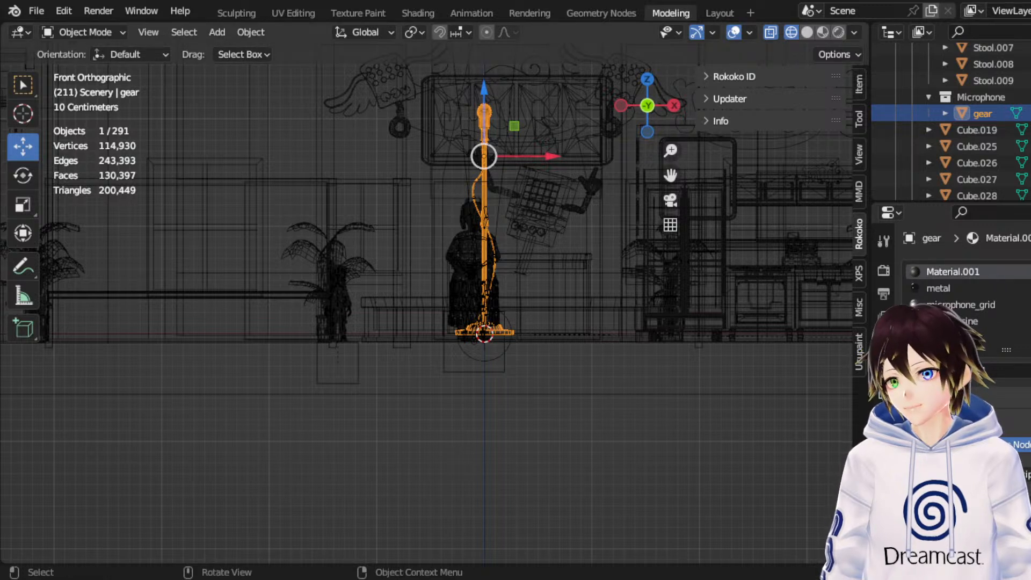
pyautogui.click(22, 205)
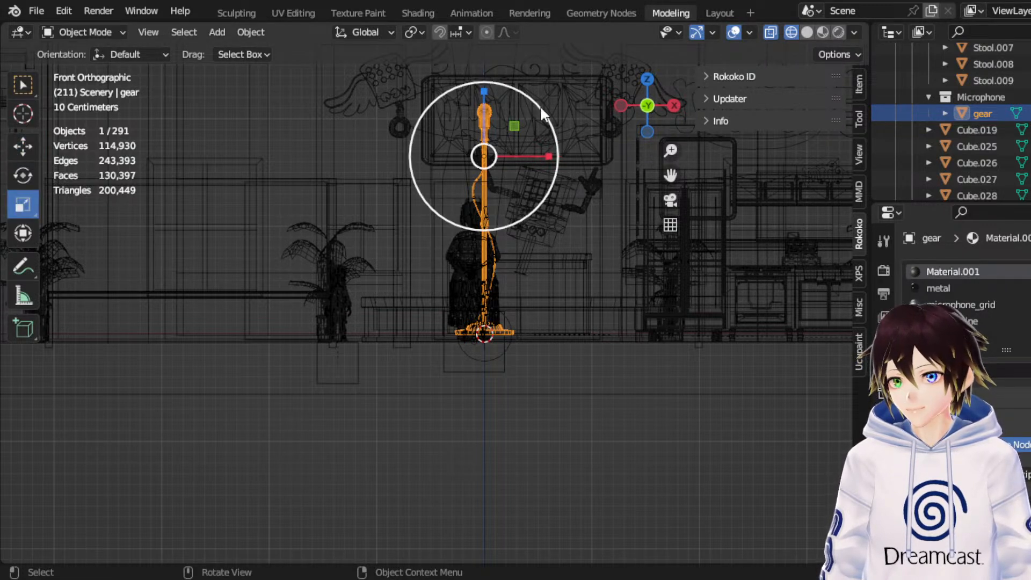
pyautogui.moveTo(539, 107); pyautogui.dragTo(529, 183)
pyautogui.click(23, 147)
pyautogui.scroll(3, 529, 183)
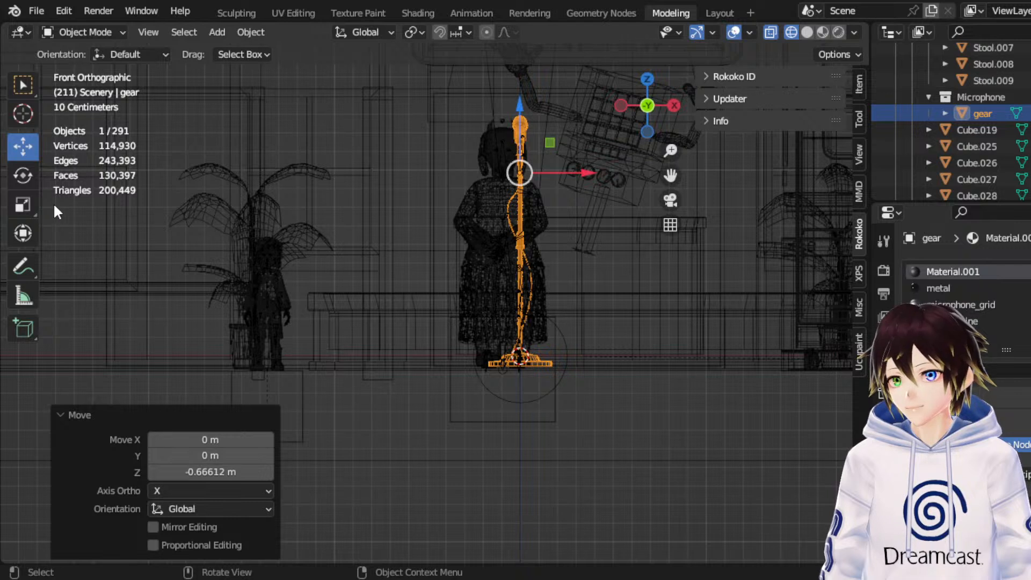
# Step: Scale the microphone stand down slightly more, lower it about 0.15 m and shift it about -0.1 m along X
pyautogui.click(23, 204)
pyautogui.moveTo(568, 110); pyautogui.dragTo(515, 139)
pyautogui.click(23, 146)
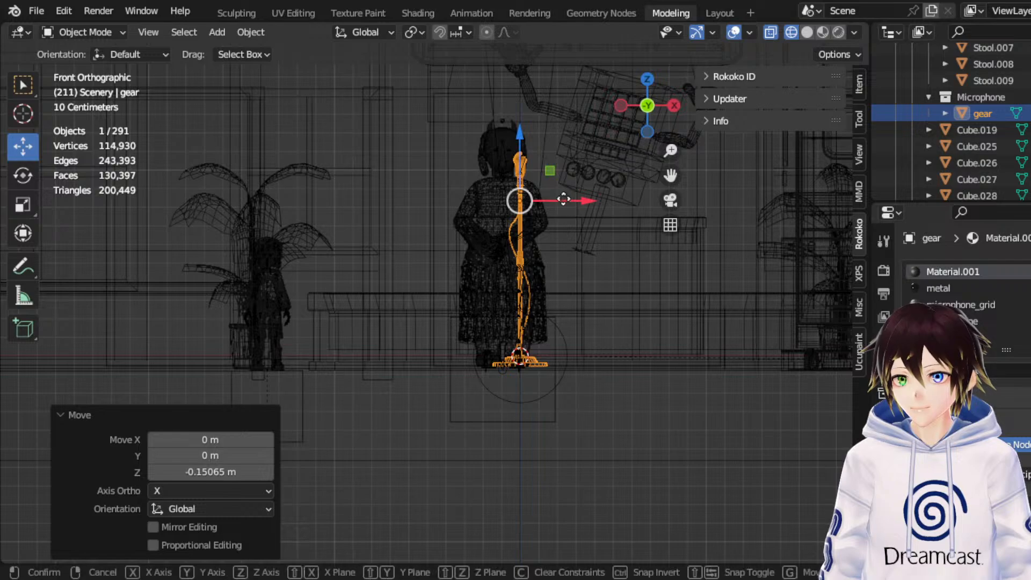
pyautogui.moveTo(565, 201); pyautogui.dragTo(546, 201)
# Step: In top view, move the microphone stand along Y to just in front of the large character beside the fountain
pyautogui.moveTo(547, 201); pyautogui.dragTo(636, 66, button='middle')
pyautogui.click(648, 80)
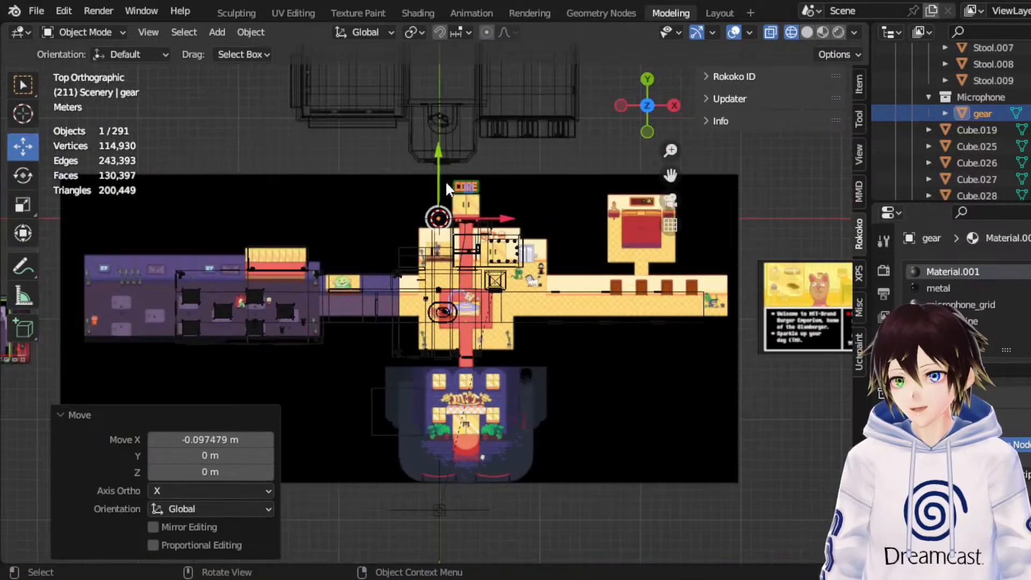
pyautogui.press('g')
pyautogui.press('y')
pyautogui.scroll(6, 444, 242)
pyautogui.moveTo(450, 235); pyautogui.dragTo(452, 222)
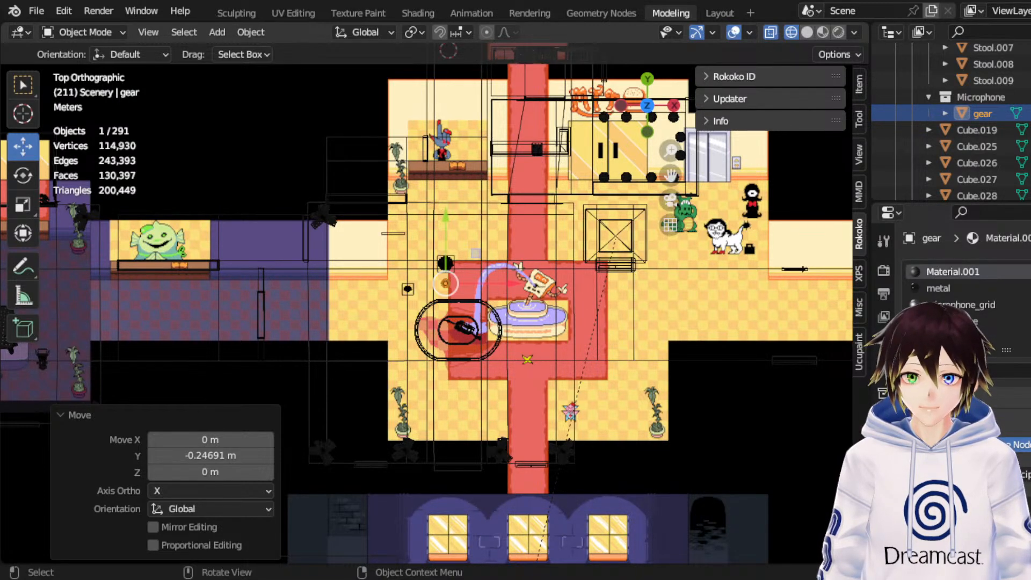
# Step: Mirror the microphone stand along the global Y axis so it faces the opposite way
pyautogui.scroll(3, 429, 304)
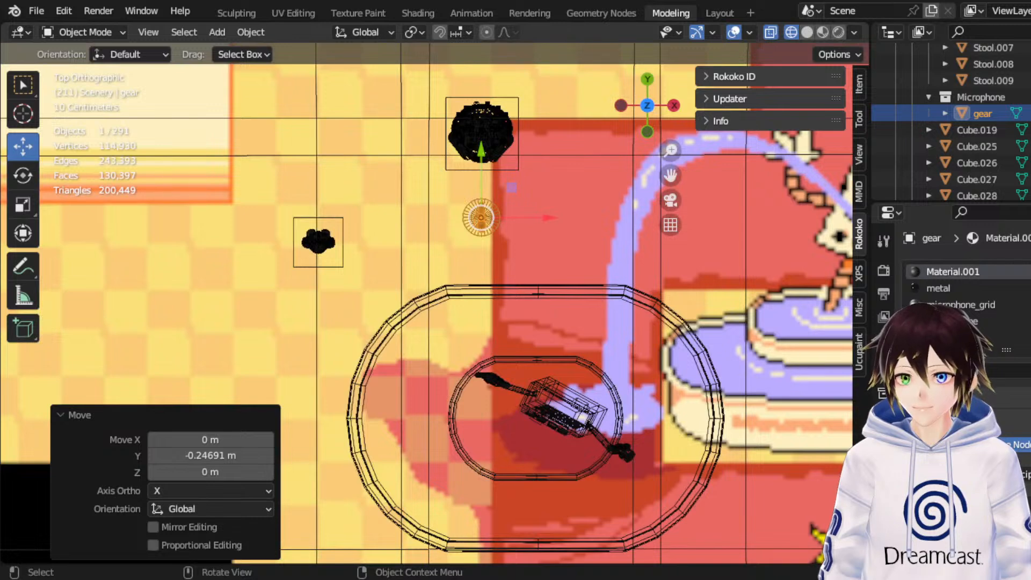
pyautogui.moveTo(671, 175); pyautogui.dragTo(649, 253)
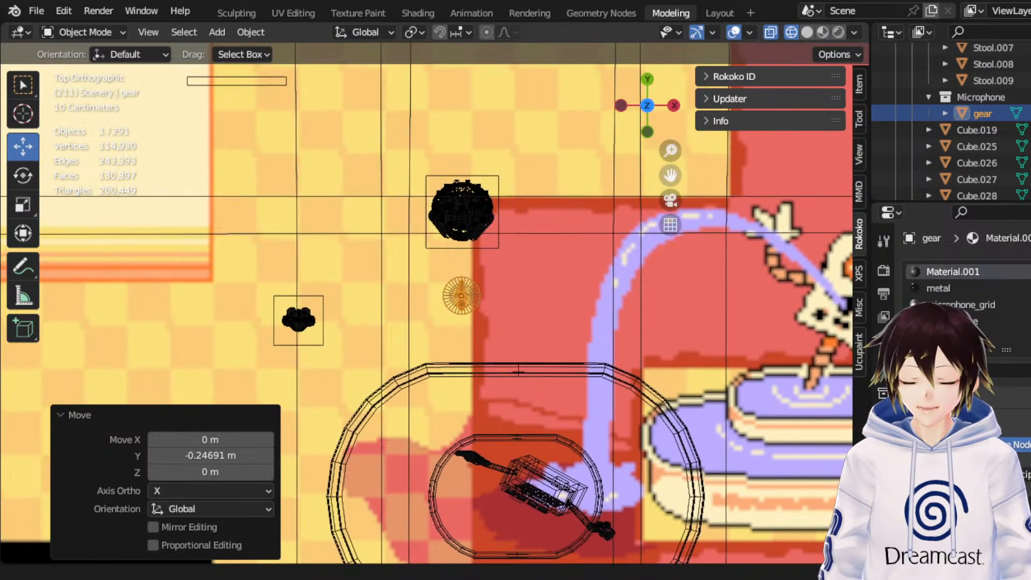
pyautogui.scroll(3, 503, 247)
pyautogui.scroll(2, 503, 246)
pyautogui.click(21, 175)
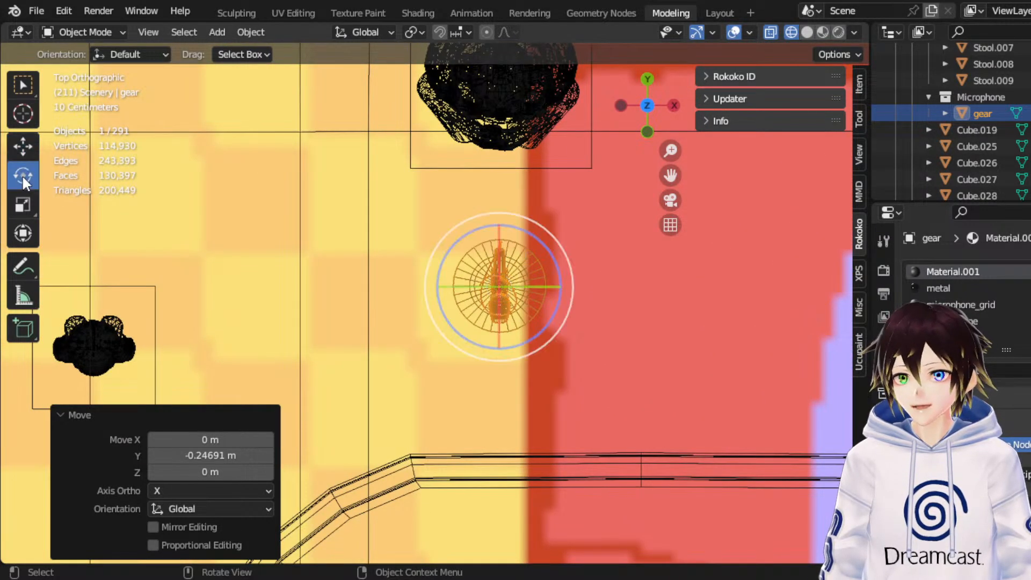
pyautogui.rightClick(489, 287)
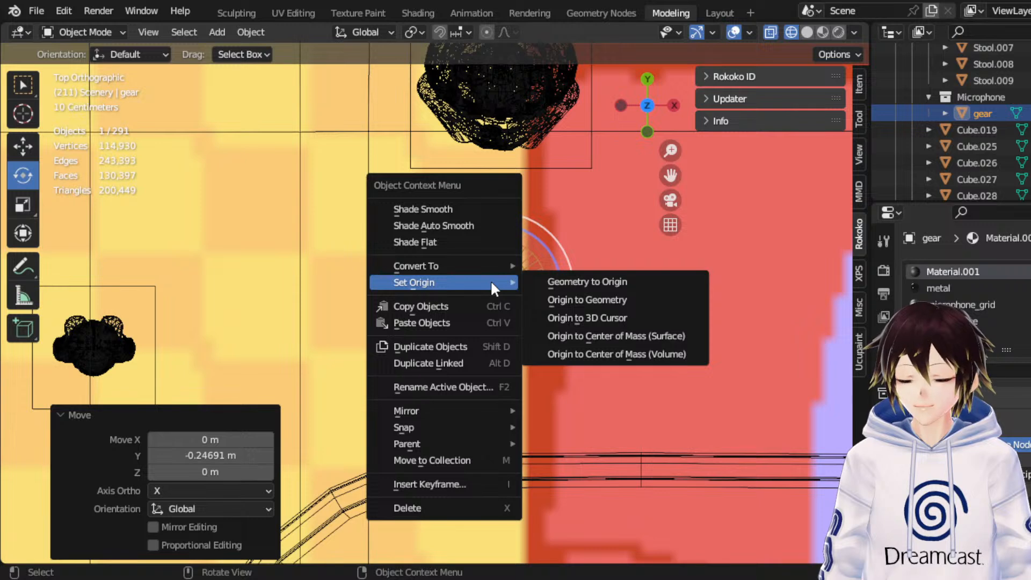
pyautogui.moveTo(470, 418)
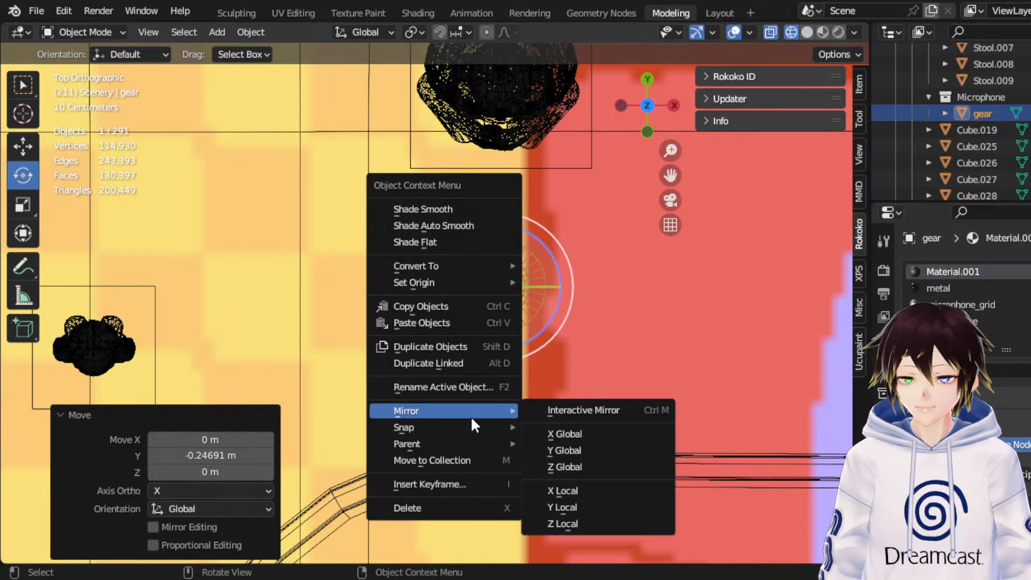
pyautogui.click(565, 450)
# Step: Move the microphone stand along negative X into the purple dining room, then along Y toward the stage's front edge
pyautogui.click(22, 146)
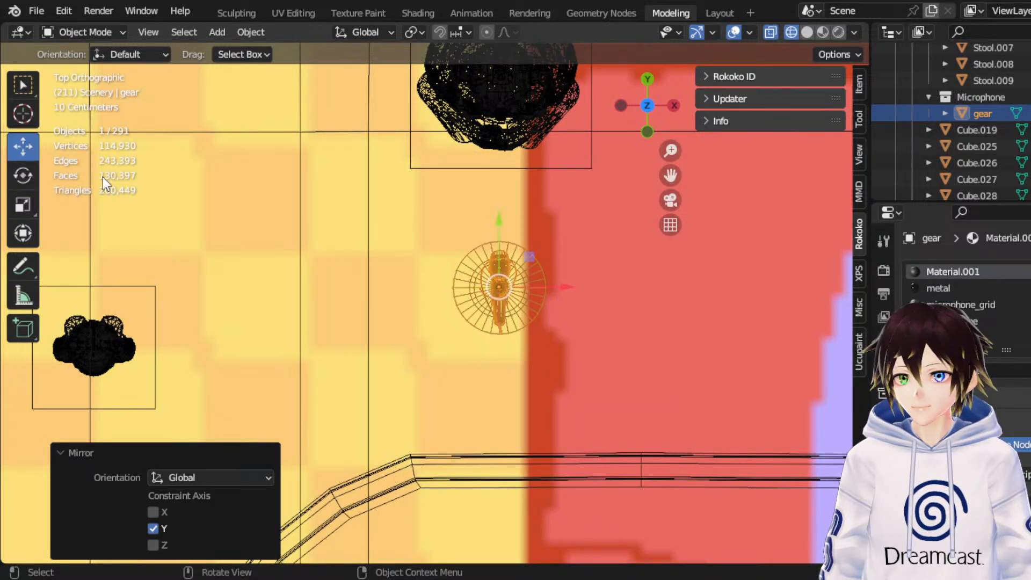
pyautogui.scroll(-6, 311, 245)
pyautogui.moveTo(486, 313); pyautogui.dragTo(205, 314)
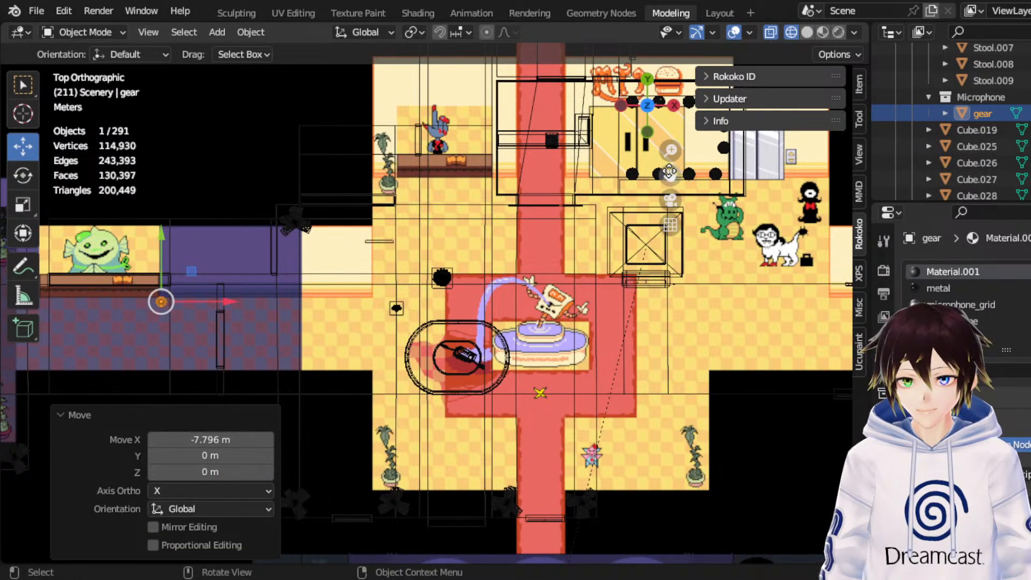
pyautogui.moveTo(671, 175); pyautogui.dragTo(1030, 170)
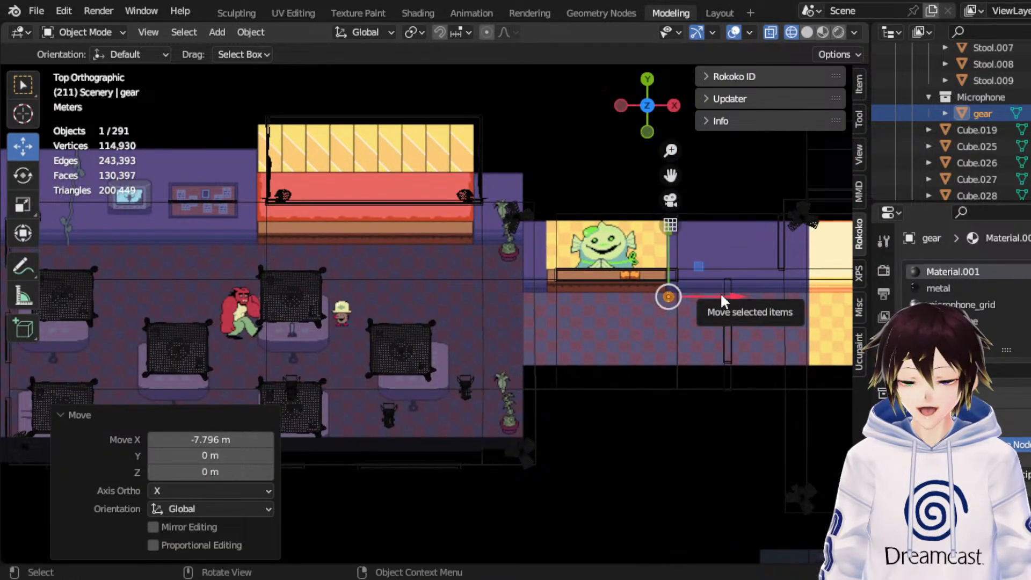
pyautogui.moveTo(737, 297); pyautogui.dragTo(431, 273)
pyautogui.moveTo(366, 245); pyautogui.dragTo(368, 195)
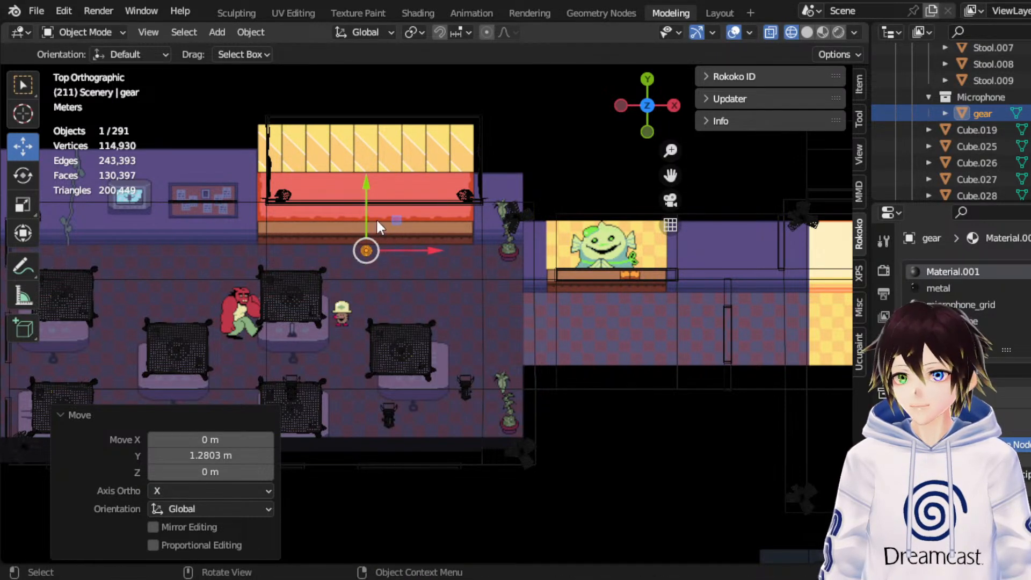
# Step: Fine-tune the microphone stand's X and Y position in top view to centre it on the stage
pyautogui.scroll(3, 768, 208)
pyautogui.moveTo(668, 173); pyautogui.dragTo(382, 212)
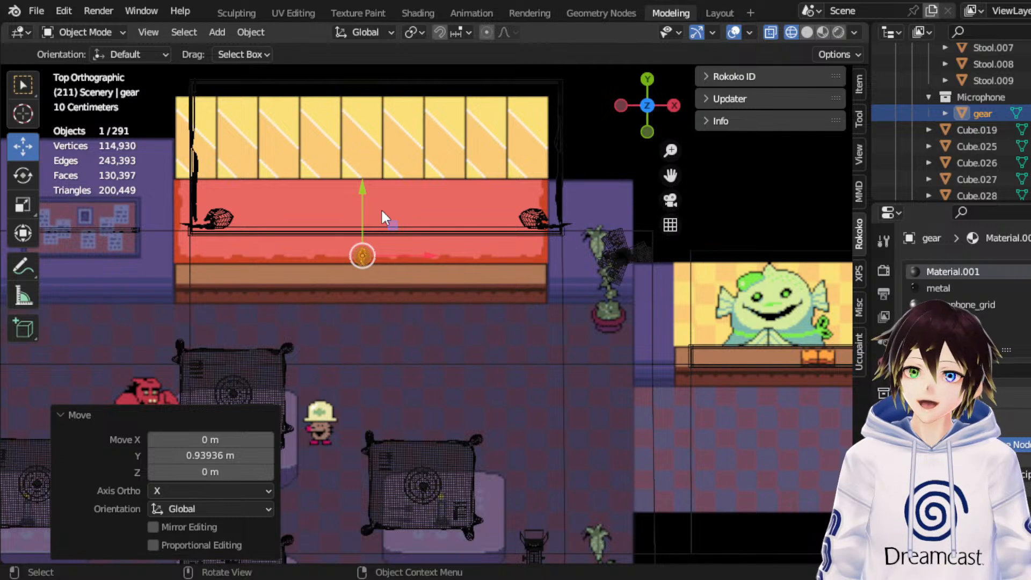
pyautogui.scroll(3, 585, 137)
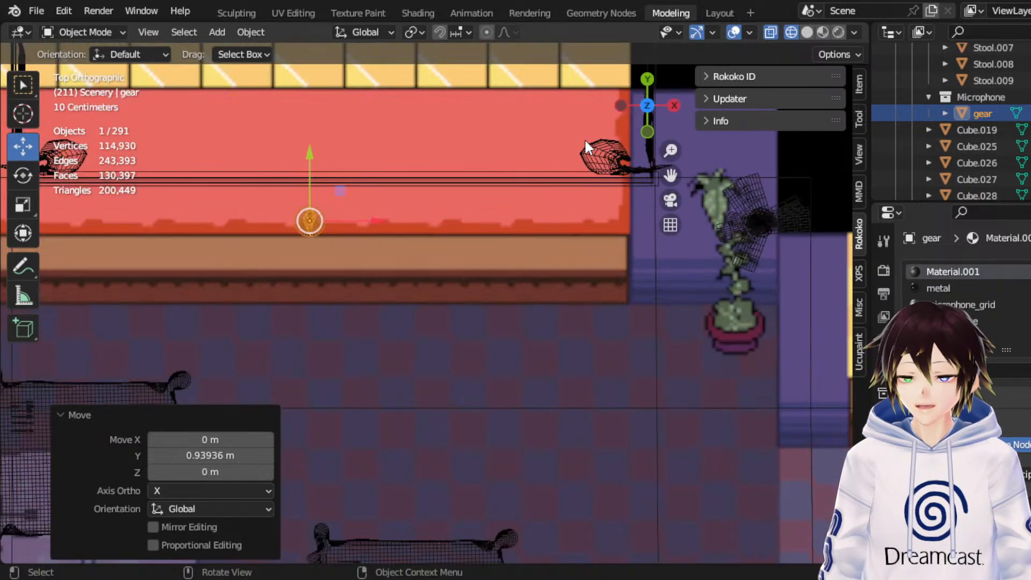
pyautogui.moveTo(670, 176); pyautogui.dragTo(729, 288)
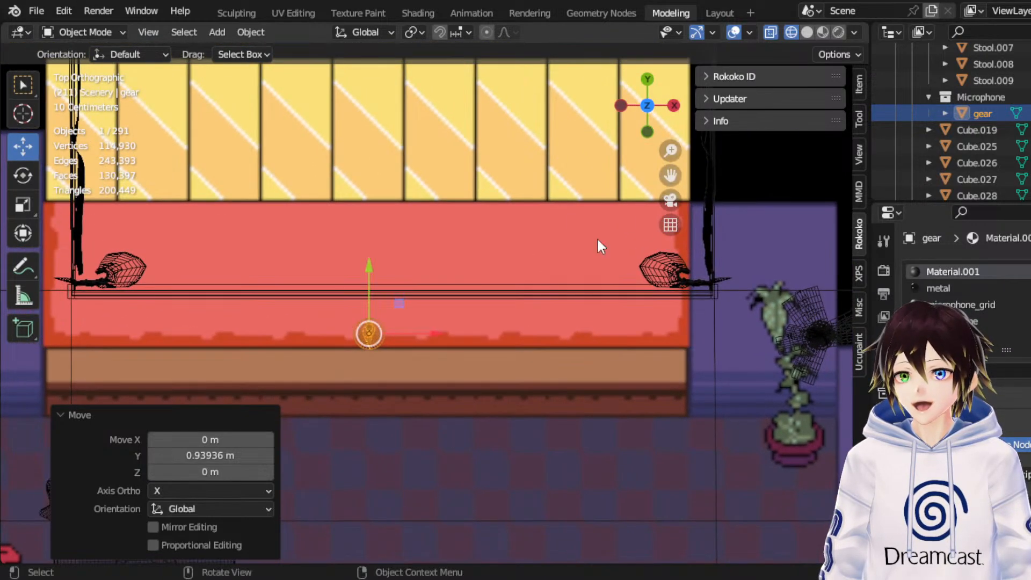
pyautogui.moveTo(444, 333); pyautogui.dragTo(461, 334)
pyautogui.moveTo(386, 301); pyautogui.dragTo(409, 233)
# Step: Raise the microphone stand to stage height, first about 0.42 m and then another 0.03 m along Z
pyautogui.moveTo(440, 311); pyautogui.dragTo(407, 207, button='middle')
pyautogui.moveTo(384, 156); pyautogui.dragTo(384, 81)
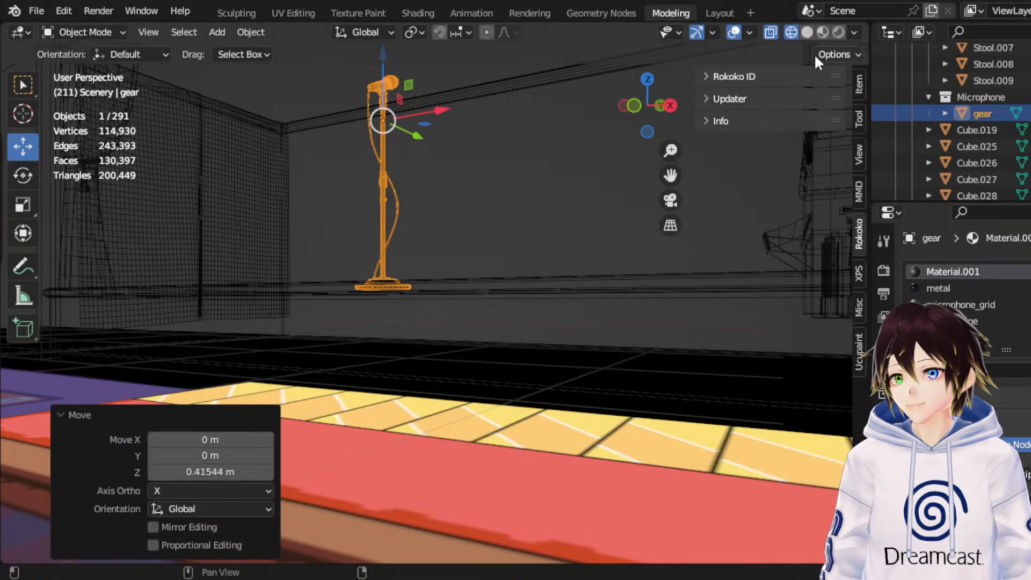
pyautogui.click(633, 102)
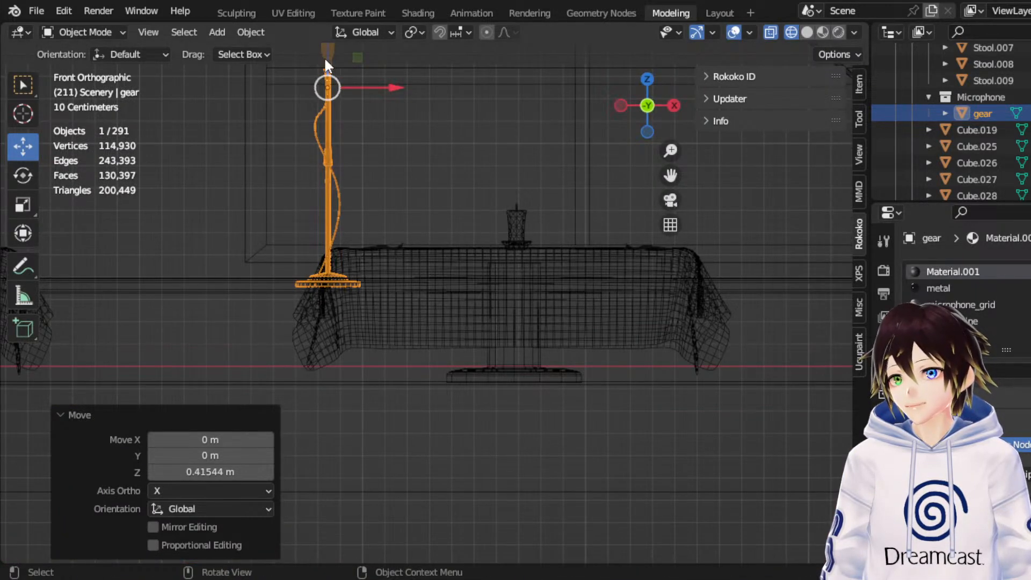
pyautogui.moveTo(328, 59); pyautogui.dragTo(334, 51)
pyautogui.moveTo(397, 163); pyautogui.dragTo(351, 182, button='middle')
pyautogui.scroll(-2, 352, 183)
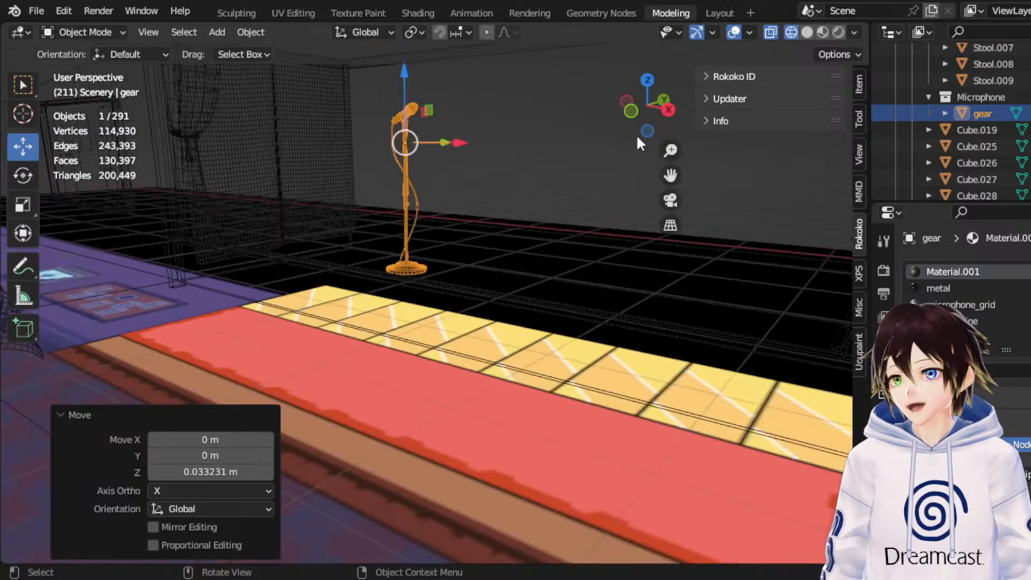
# Step: Switch to Material Preview shading, nudge the microphone stand about 0.03 m along Y and turn the overlays off
pyautogui.click(807, 32)
pyautogui.click(823, 32)
pyautogui.moveTo(542, 137); pyautogui.dragTo(490, 143, button='middle')
pyautogui.moveTo(529, 134); pyautogui.dragTo(535, 134)
pyautogui.moveTo(435, 221); pyautogui.dragTo(517, 216, button='middle')
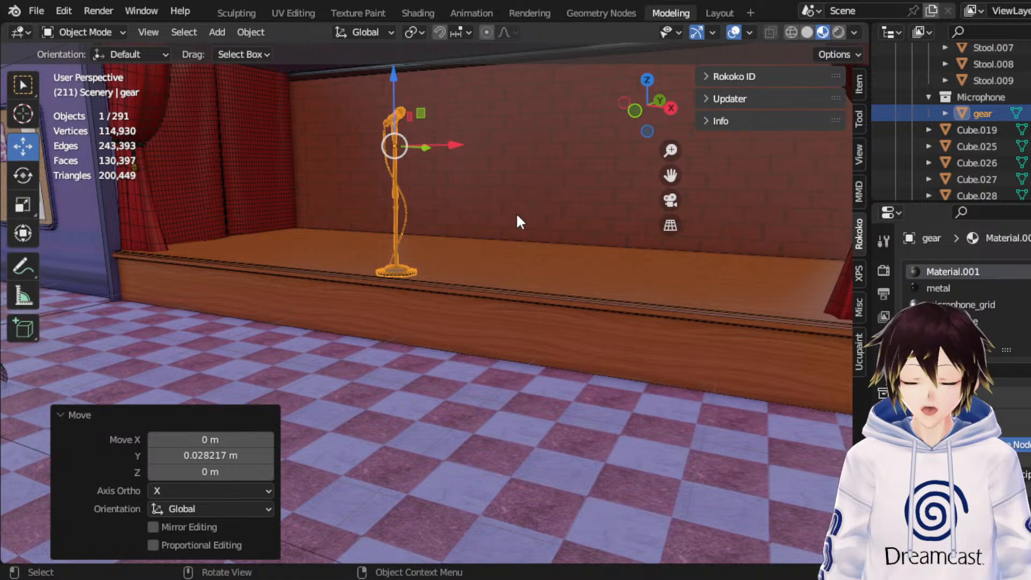
pyautogui.click(735, 33)
# Step: Scale the microphone stand uniformly to 0.822 to fit the stage's proportions
pyautogui.moveTo(514, 147); pyautogui.dragTo(643, 162, button='middle')
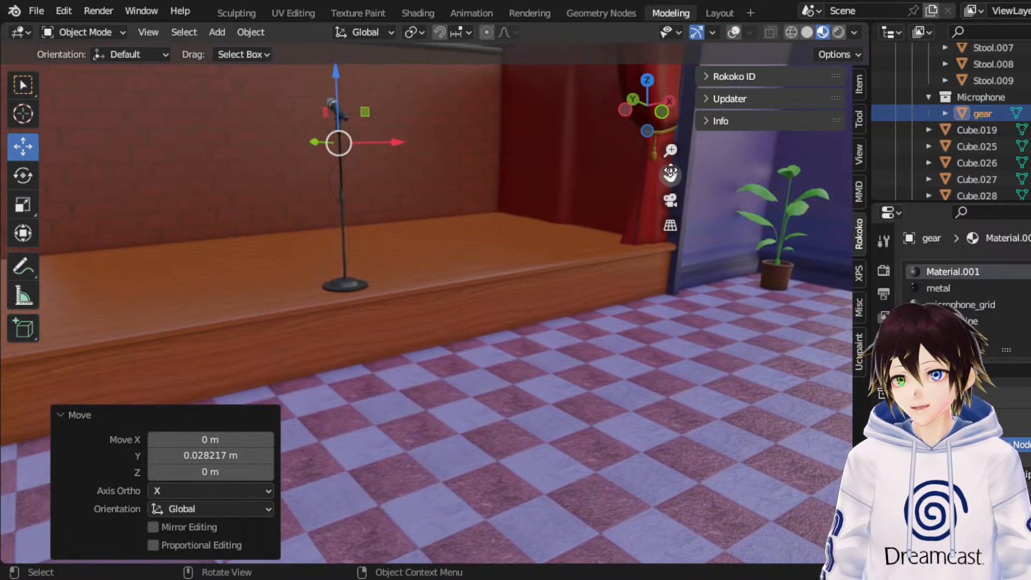
pyautogui.moveTo(670, 173); pyautogui.dragTo(777, 236)
pyautogui.scroll(-3, 568, 196)
pyautogui.scroll(2, 539, 287)
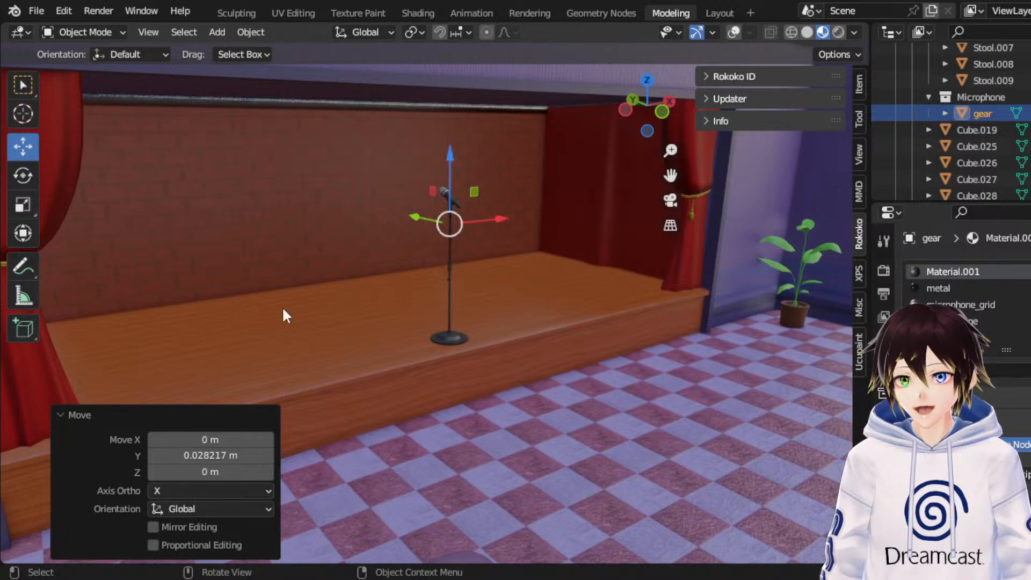
pyautogui.click(23, 206)
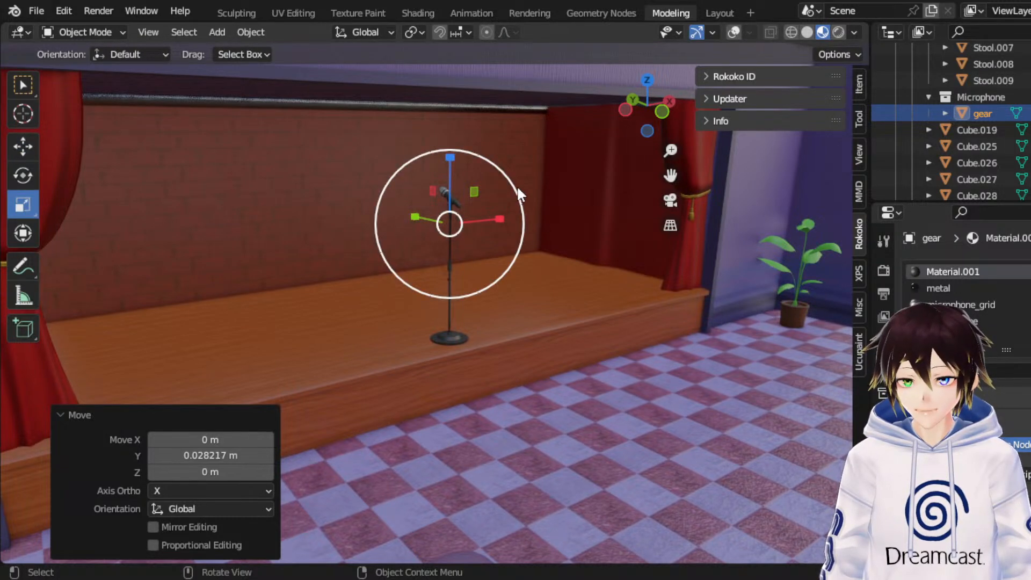
pyautogui.moveTo(517, 186)
pyautogui.mouseDown()
pyautogui.moveTo(495, 198)
pyautogui.moveTo(505, 193)
pyautogui.mouseUp()
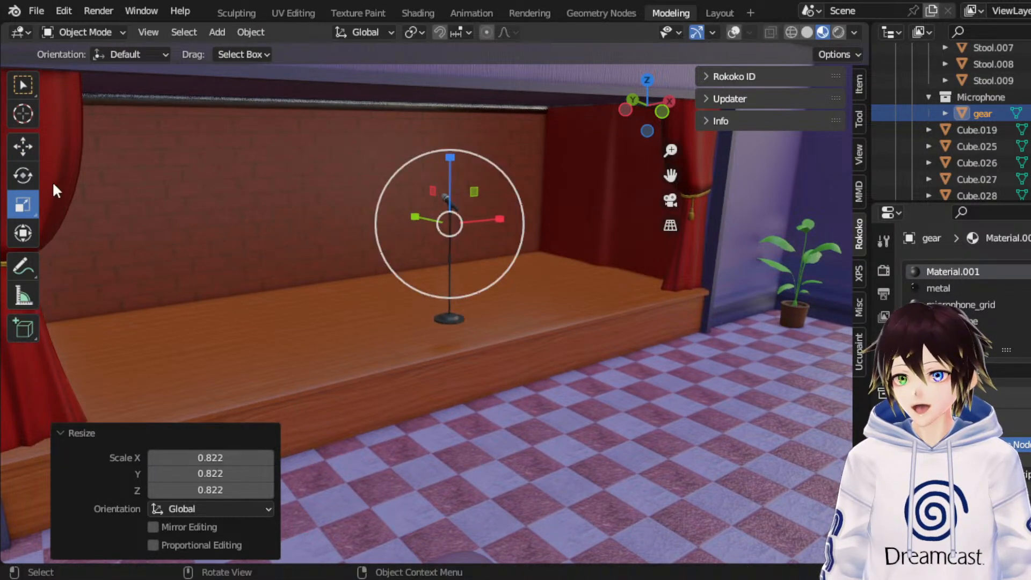
# Step: In a front wireframe view, lower the microphone stand about 0.12 m toward the stage floor
pyautogui.click(23, 151)
pyautogui.click(661, 112)
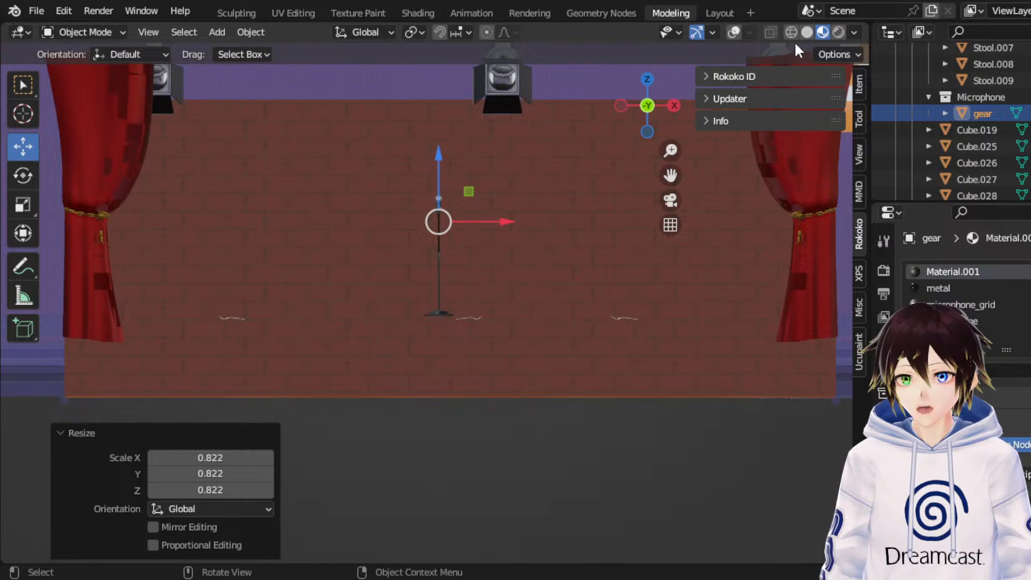
pyautogui.click(791, 33)
pyautogui.scroll(2, 497, 182)
pyautogui.moveTo(444, 86); pyautogui.dragTo(444, 115)
pyautogui.moveTo(465, 134); pyautogui.dragTo(693, 63, button='middle')
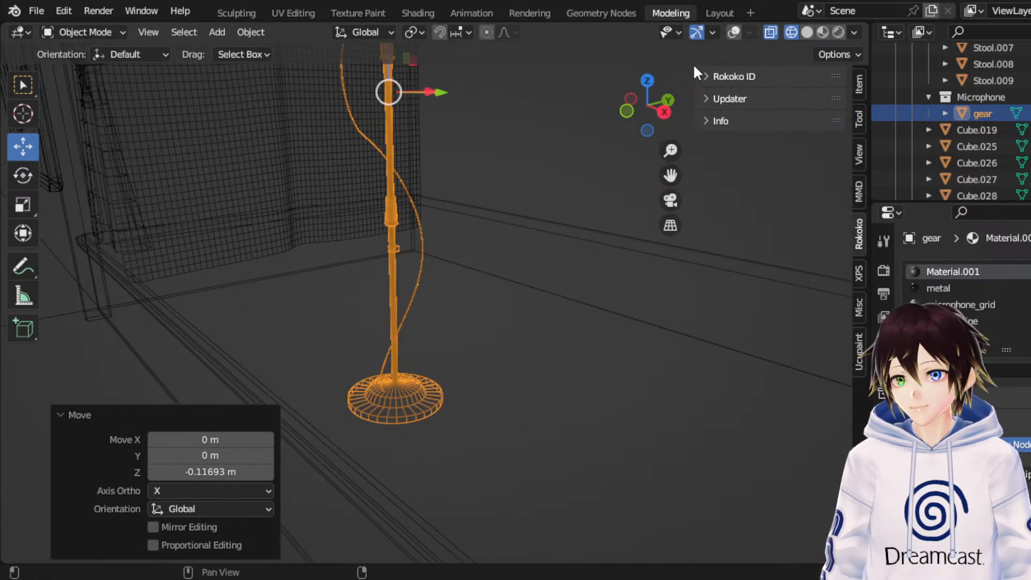
# Step: In Material Preview, lower the microphone stand about 0.04 m onto the stage floor and save the file
pyautogui.click(807, 32)
pyautogui.click(822, 32)
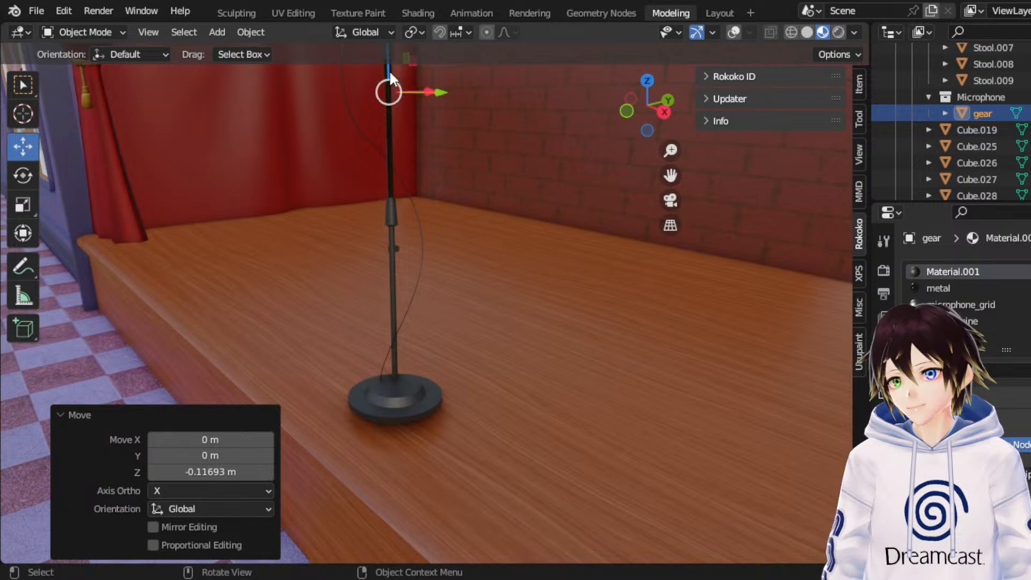
pyautogui.moveTo(390, 78)
pyautogui.mouseDown()
pyautogui.moveTo(387, 63)
pyautogui.moveTo(387, 80)
pyautogui.mouseUp()
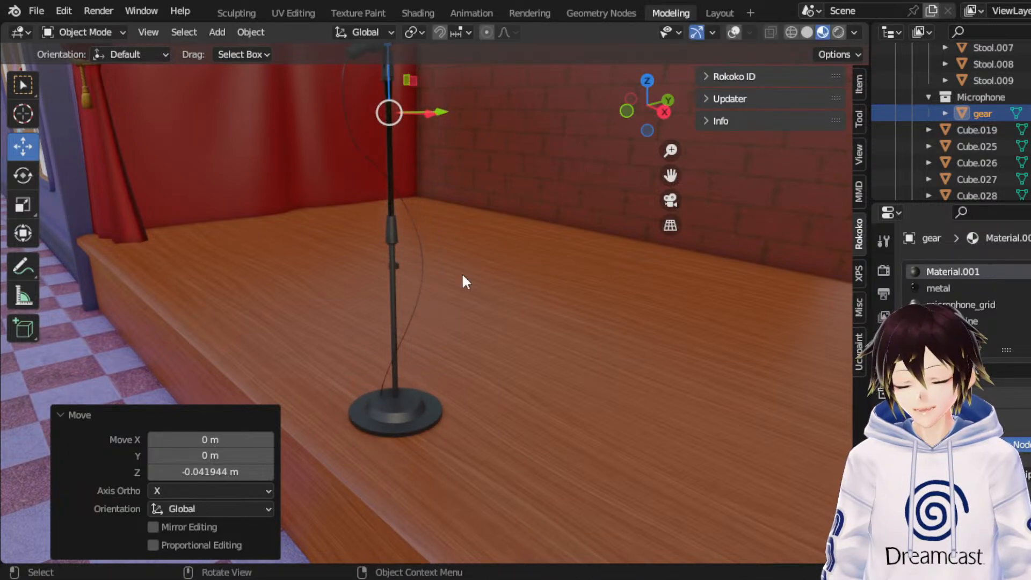
pyautogui.moveTo(465, 279)
pyautogui.mouseDown(button='middle')
pyautogui.moveTo(543, 272)
pyautogui.moveTo(355, 318)
pyautogui.moveTo(472, 299)
pyautogui.moveTo(460, 290)
pyautogui.mouseUp(button='middle')
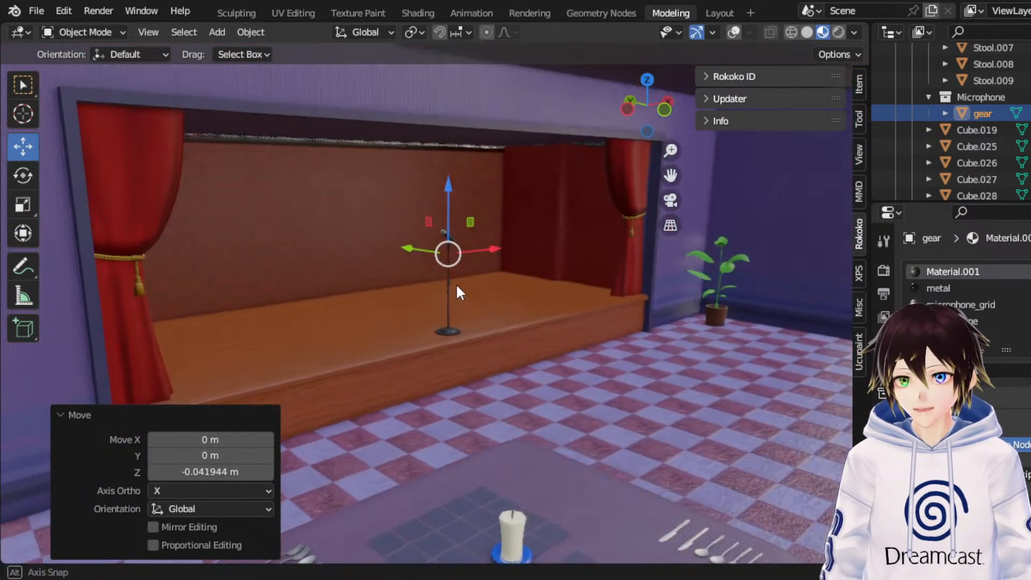
pyautogui.click(36, 11)
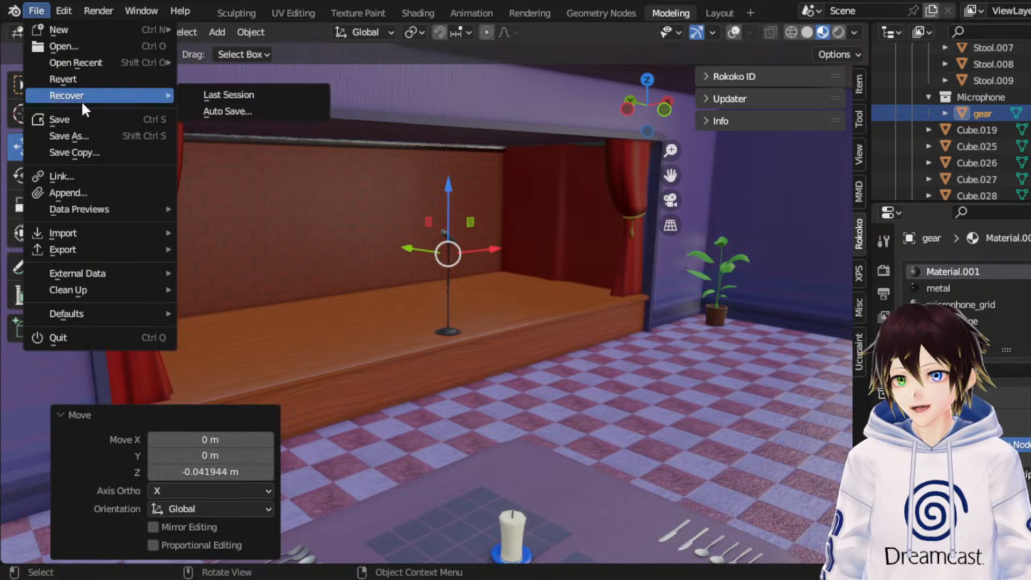
pyautogui.click(74, 116)
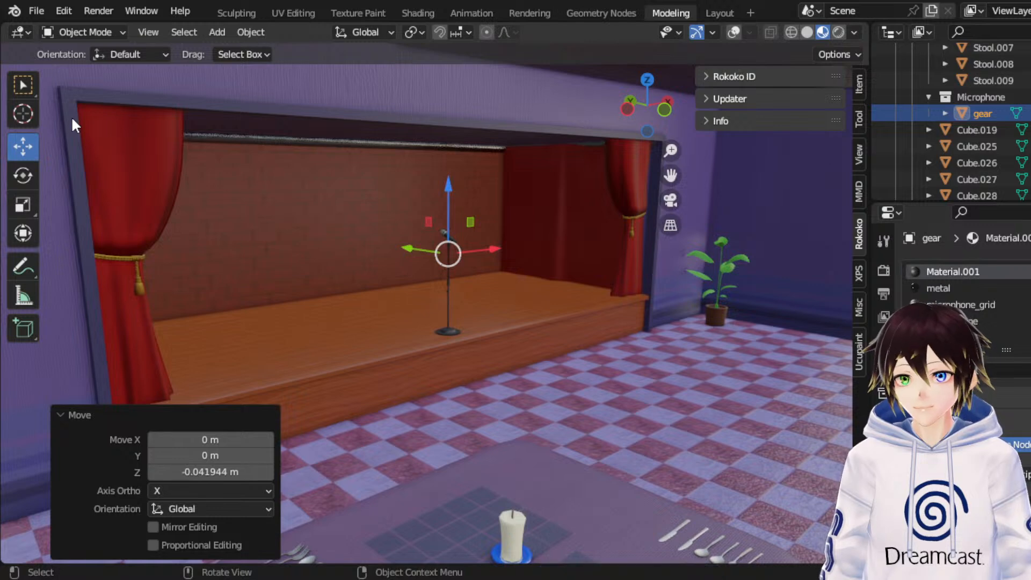
# Step: Append the Old 90s CRT TV collection into the Scenery collection, with the Microphone and Stool collections collapsed
pyautogui.moveTo(375, 244); pyautogui.dragTo(470, 258, button='middle')
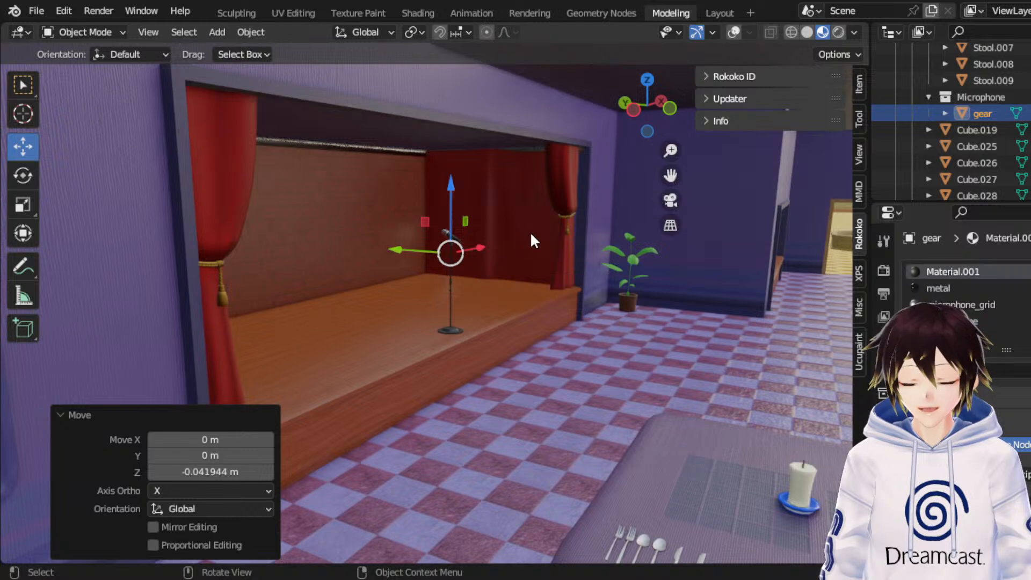
pyautogui.moveTo(530, 231); pyautogui.dragTo(424, 241, button='middle')
pyautogui.moveTo(671, 175); pyautogui.dragTo(1021, 178)
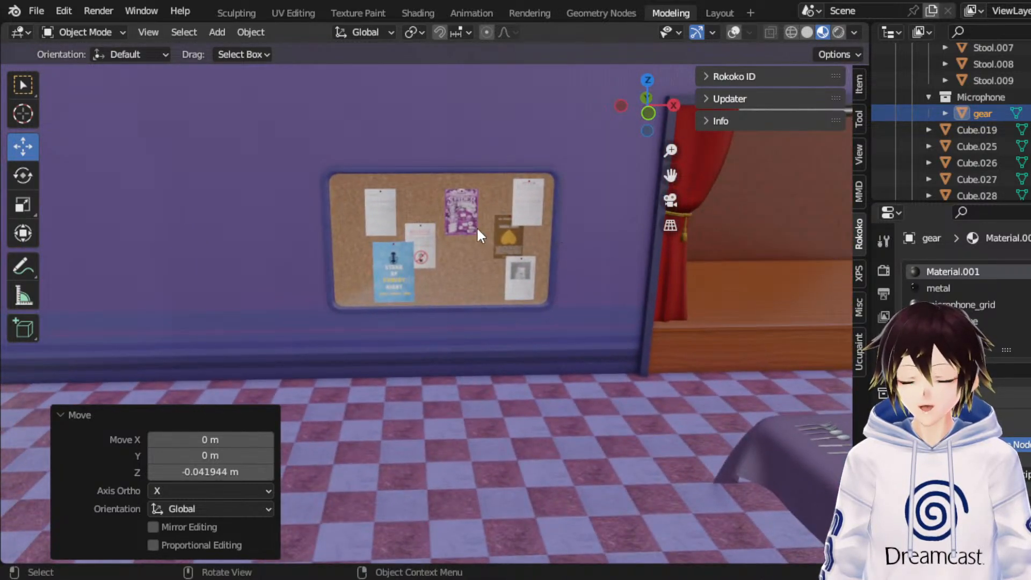
pyautogui.moveTo(476, 227); pyautogui.dragTo(460, 228, button='middle')
pyautogui.click(929, 97)
pyautogui.scroll(5, 939, 112)
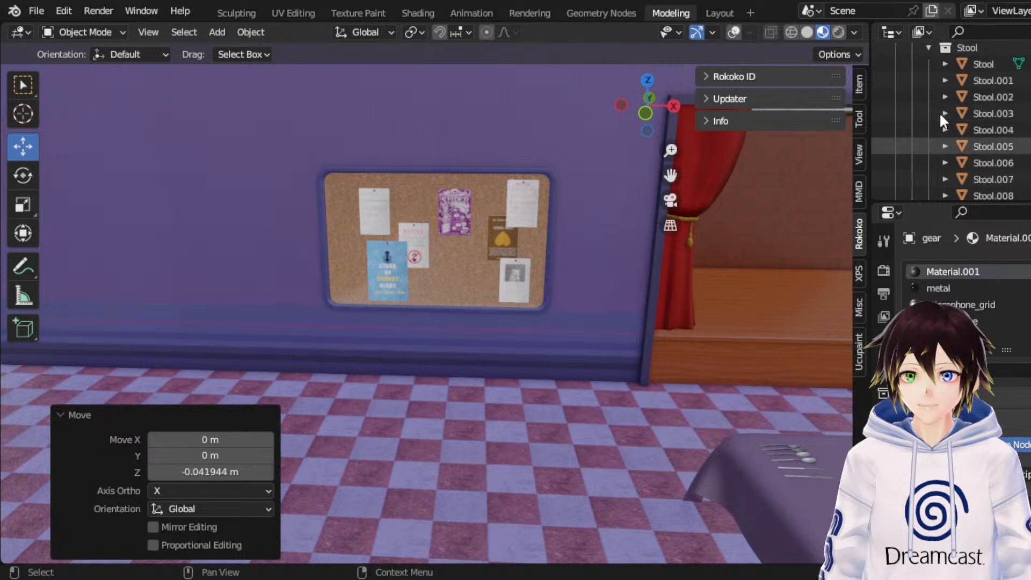
pyautogui.click(929, 146)
pyautogui.scroll(4, 935, 140)
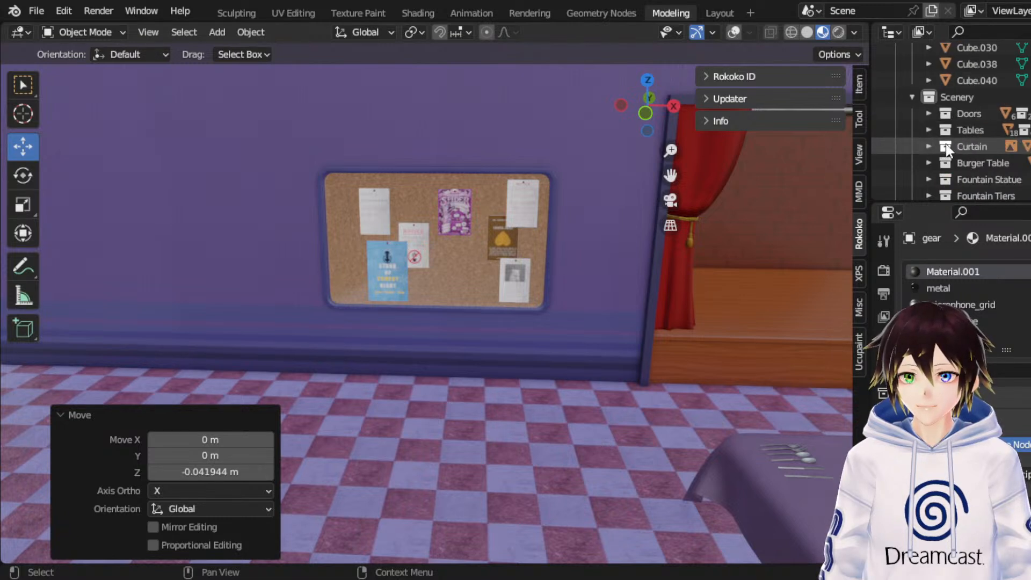
pyautogui.click(956, 97)
pyautogui.click(34, 9)
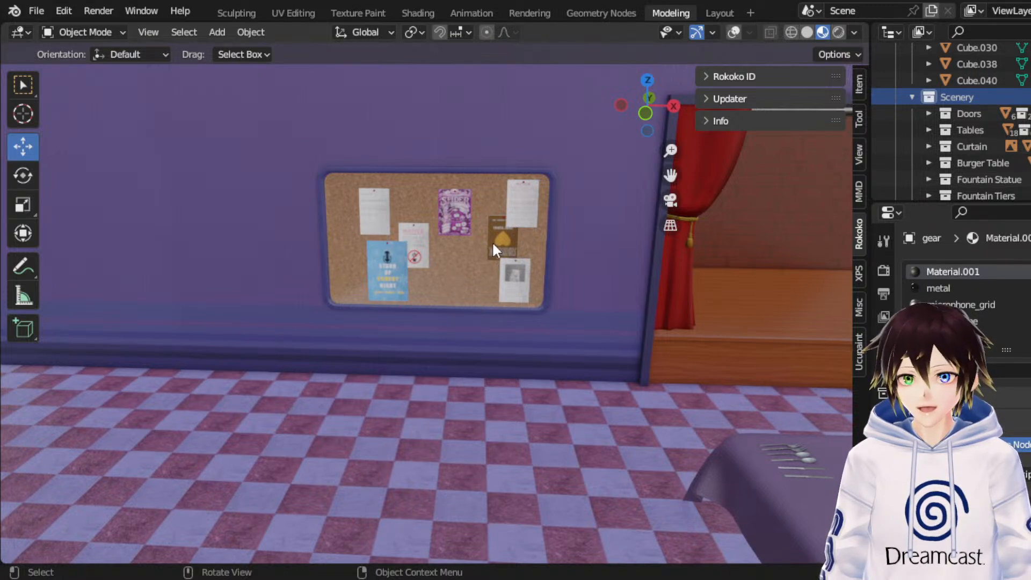
# Step: Select the tv.001 object and show it in a front wireframe view with overlays turned on
pyautogui.scroll(-8, 961, 130)
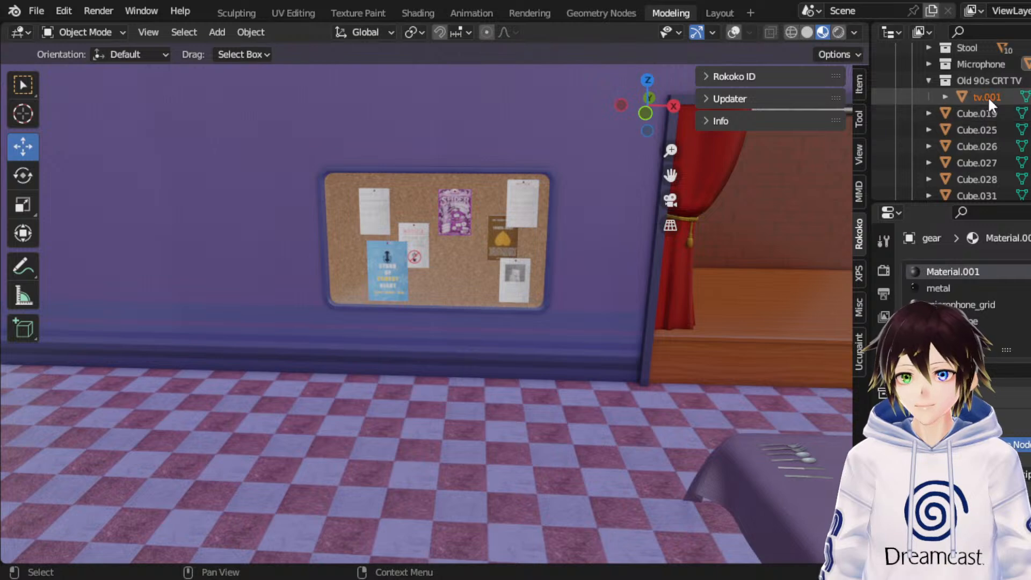
pyautogui.click(988, 98)
pyautogui.click(791, 32)
pyautogui.click(734, 32)
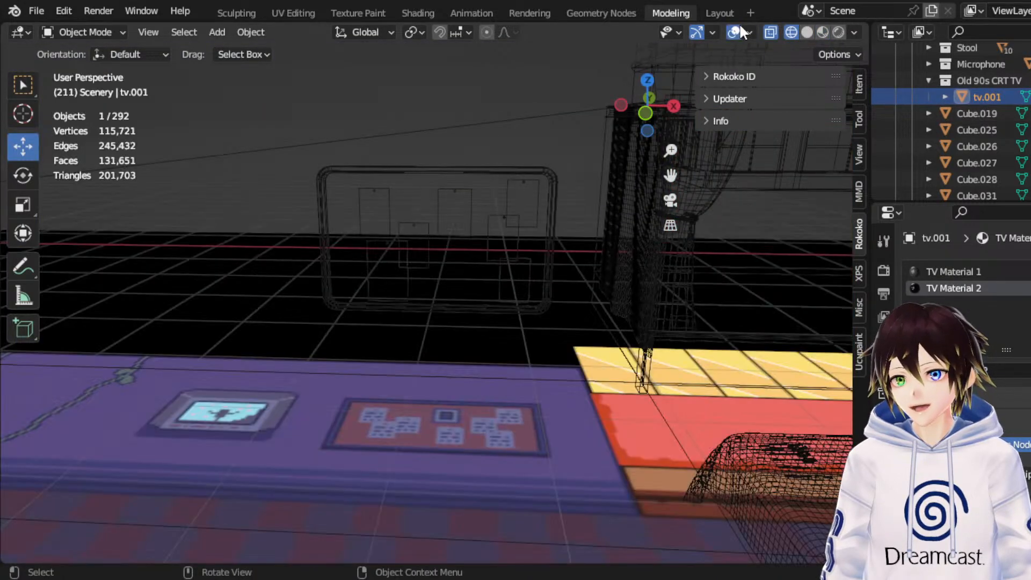
pyautogui.click(647, 112)
pyautogui.press('KP_Decimal')
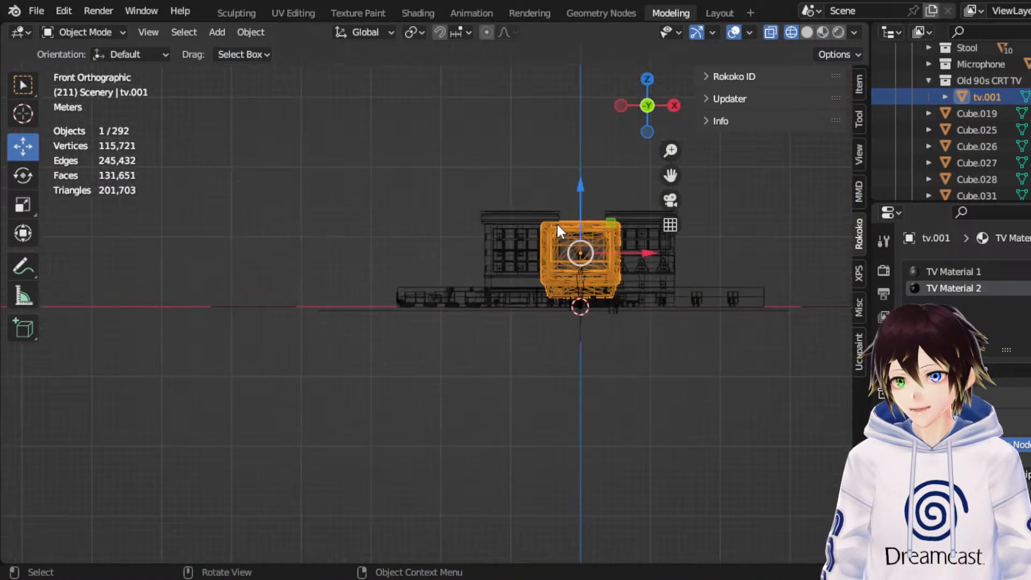
# Step: Scale the oversized TV uniformly to 0.304
pyautogui.moveTo(671, 175); pyautogui.dragTo(558, 187)
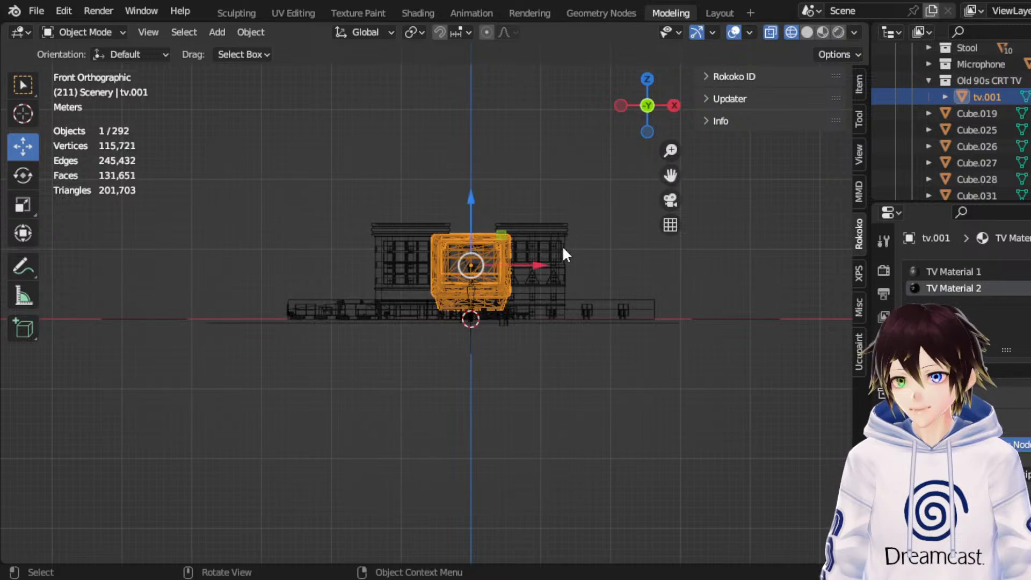
pyautogui.scroll(5, 566, 246)
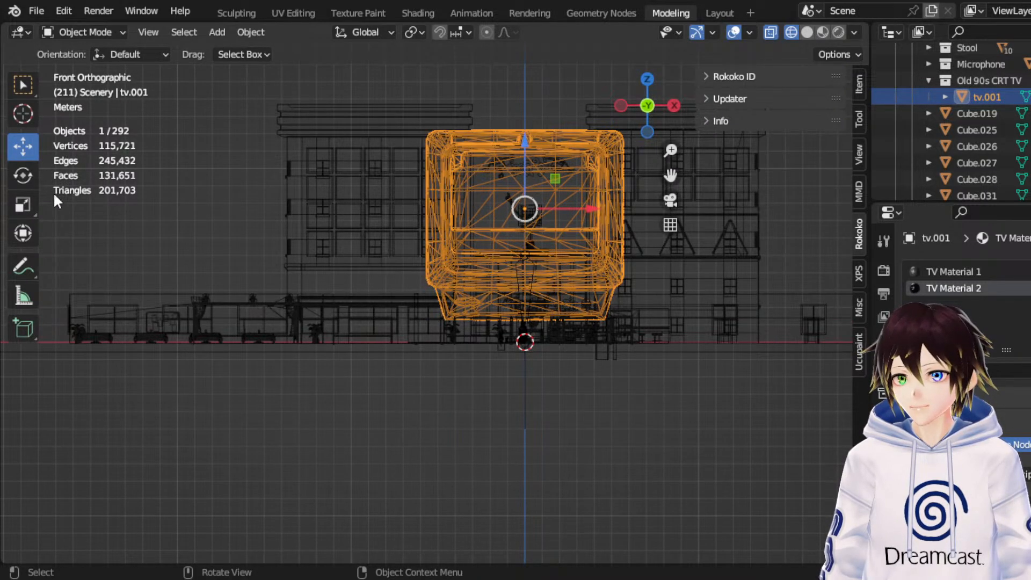
pyautogui.click(22, 204)
pyautogui.moveTo(591, 152); pyautogui.dragTo(574, 209)
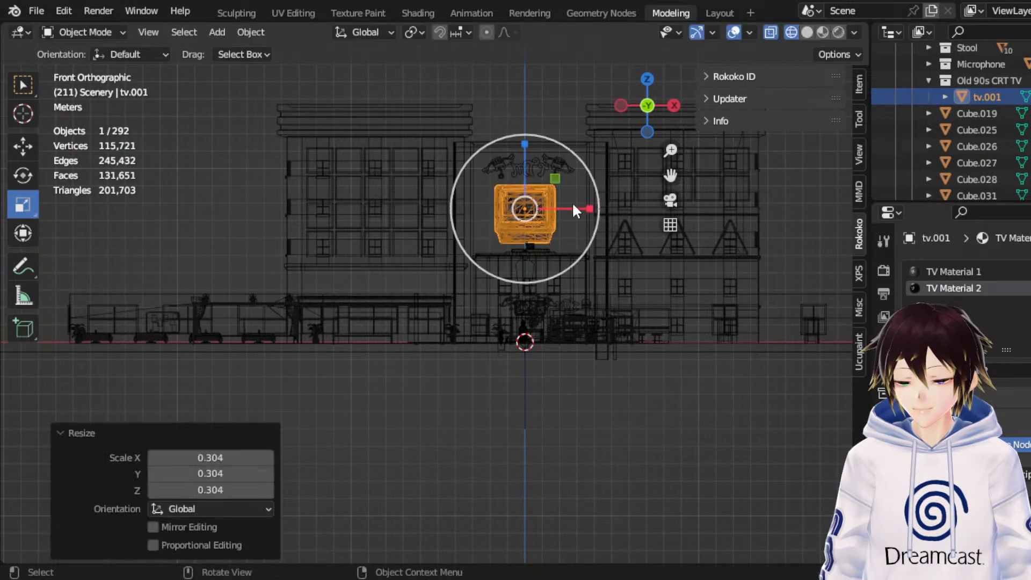
# Step: Lower the TV about 5.83 m along Z to ground level
pyautogui.moveTo(670, 175); pyautogui.dragTo(592, 167)
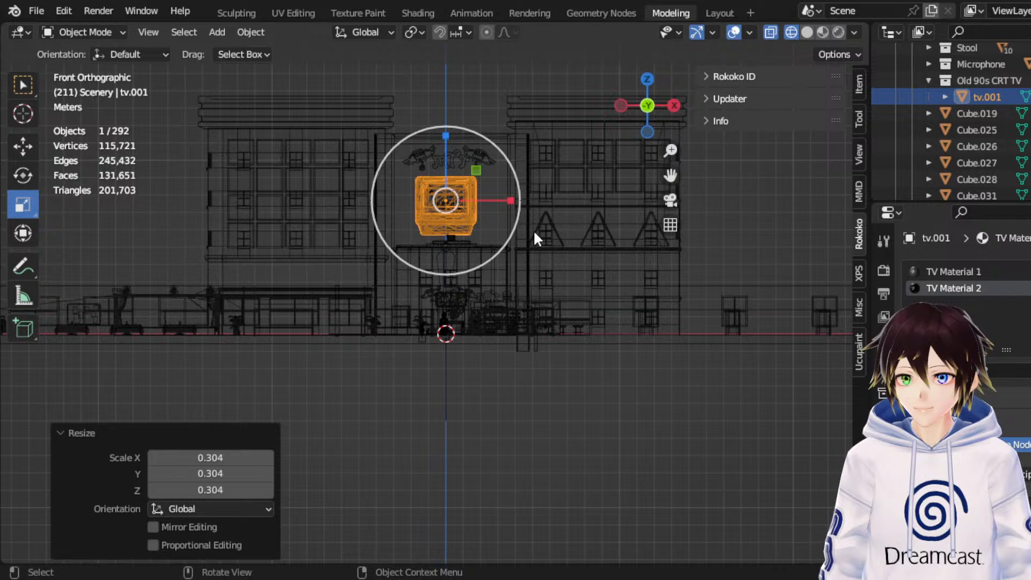
pyautogui.click(32, 151)
pyautogui.scroll(4, 611, 236)
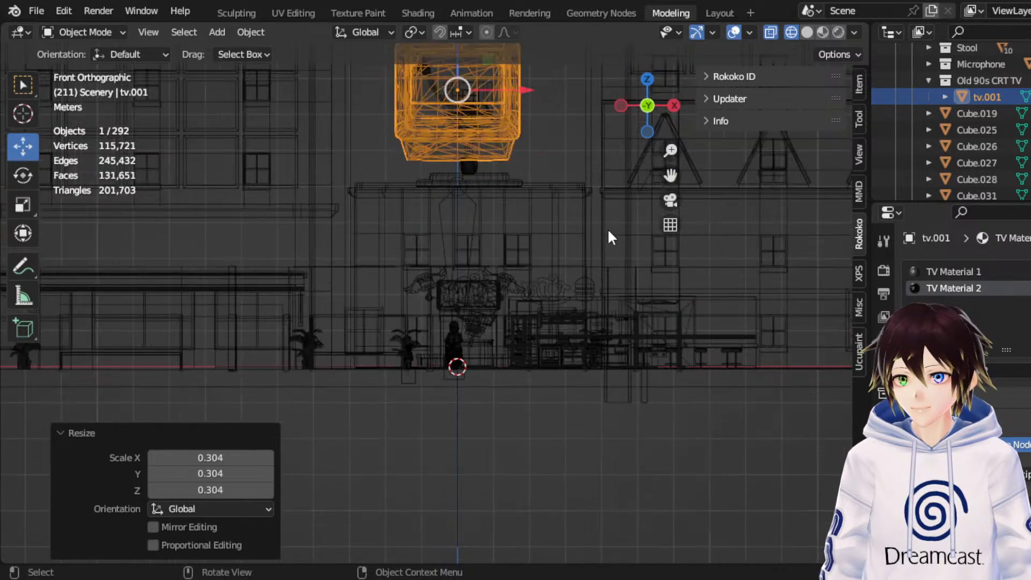
pyautogui.moveTo(468, 55); pyautogui.dragTo(468, 266)
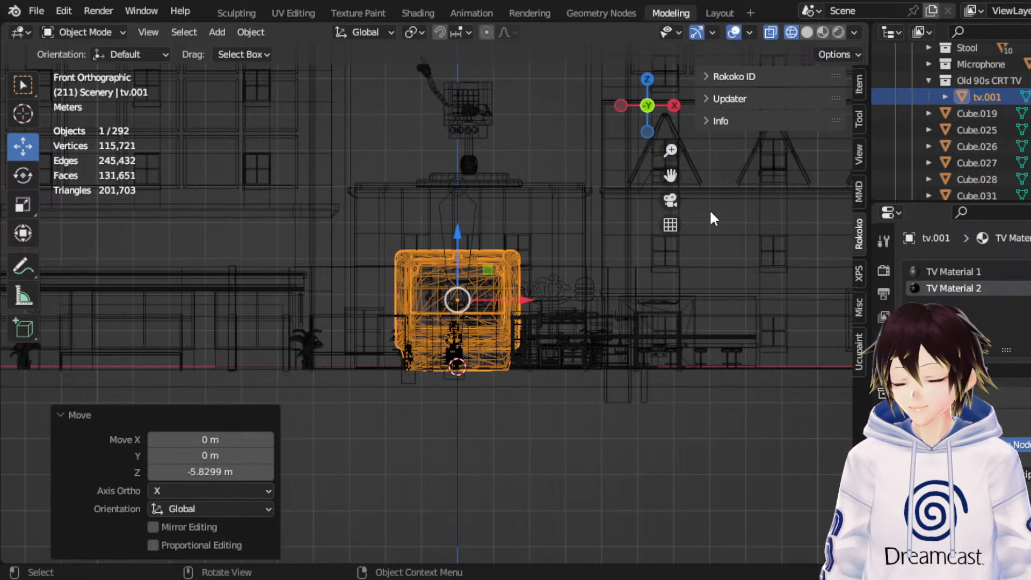
# Step: Scale the TV uniformly to 0.298 and lower it about 1.10 m beside the character for size comparison
pyautogui.moveTo(672, 176); pyautogui.dragTo(670, 122)
pyautogui.scroll(5, 616, 255)
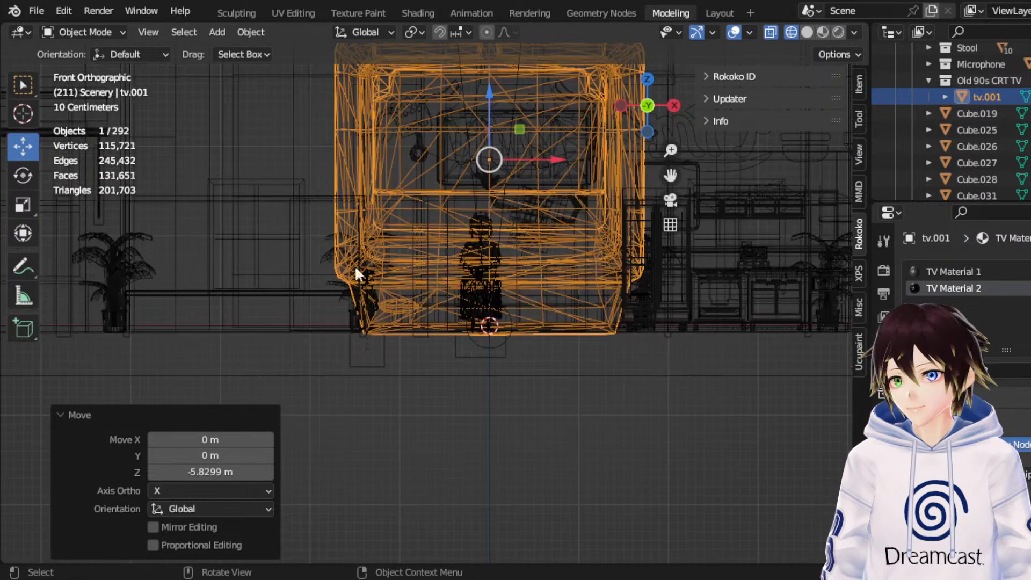
pyautogui.click(33, 203)
pyautogui.moveTo(549, 105); pyautogui.dragTo(510, 150)
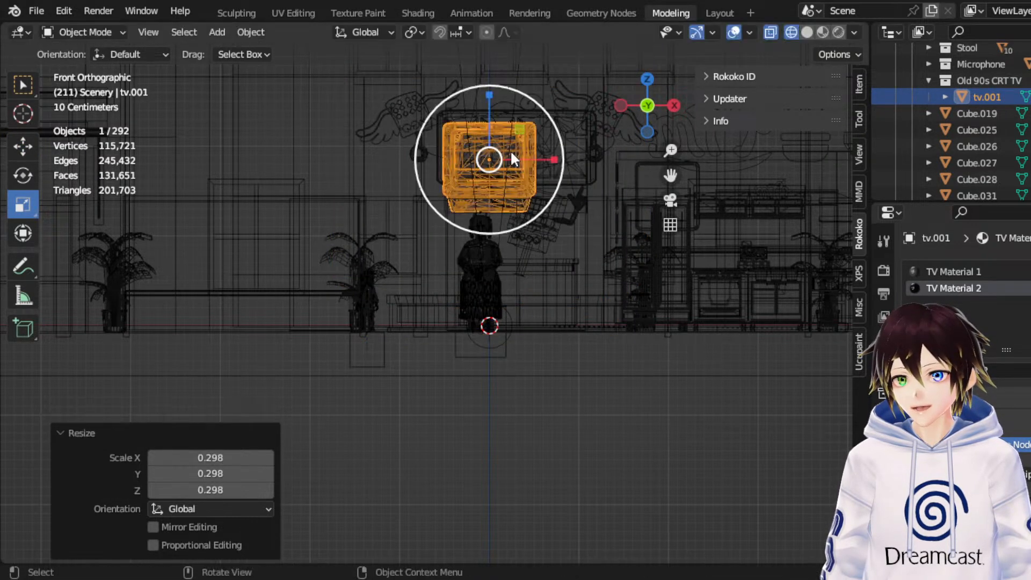
pyautogui.click(23, 145)
pyautogui.moveTo(486, 106); pyautogui.dragTo(481, 204)
# Step: Shift the TV about -0.10 m along X over the character and scale it uniformly to 0.476
pyautogui.scroll(5, 468, 211)
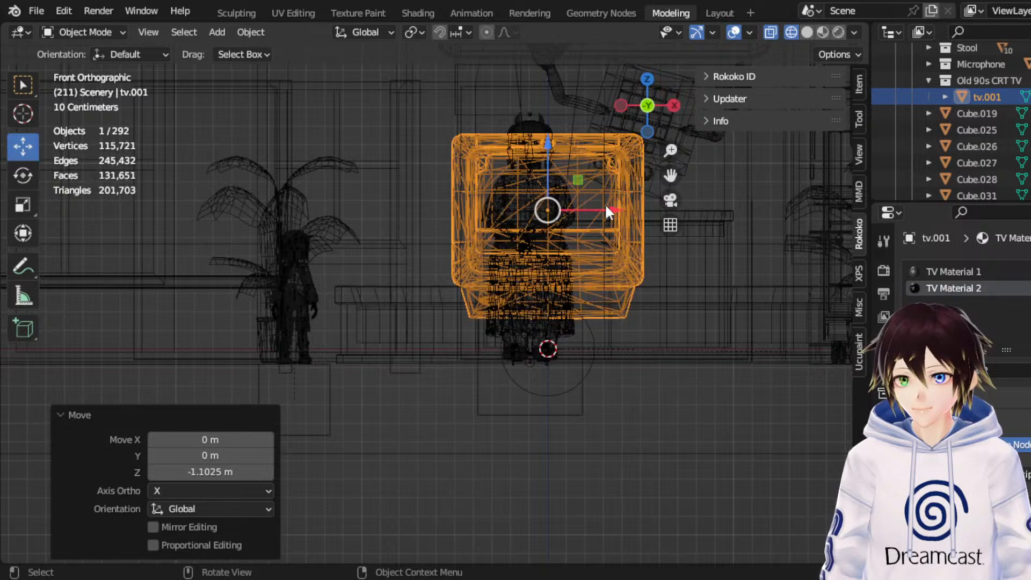
pyautogui.moveTo(606, 207); pyautogui.dragTo(584, 211)
pyautogui.click(23, 203)
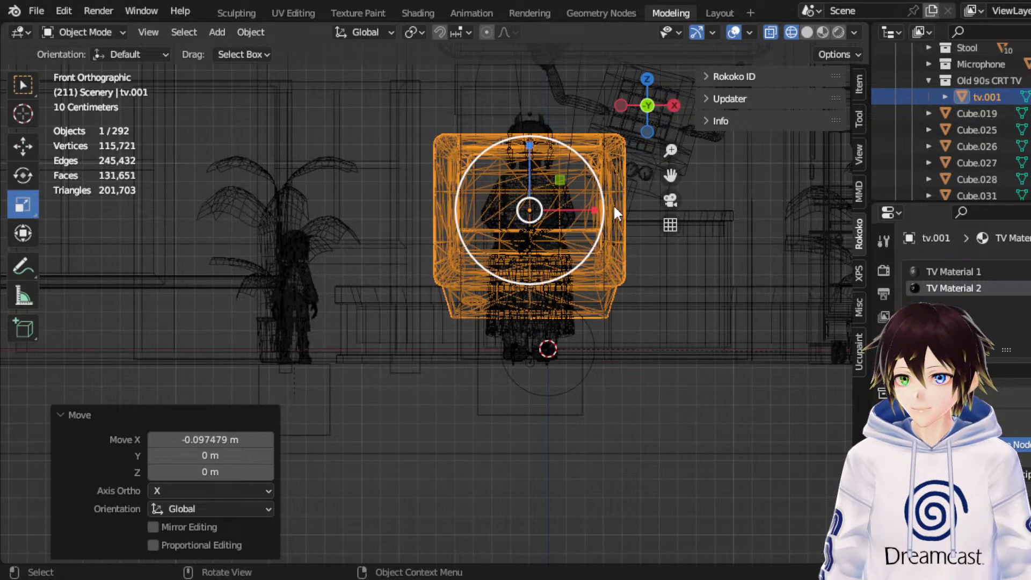
pyautogui.moveTo(597, 161); pyautogui.dragTo(552, 182)
# Step: In a side view, move the TV about -7.45 m along Y to the dining tables
pyautogui.moveTo(552, 182); pyautogui.dragTo(653, 128, button='middle')
pyautogui.click(638, 108)
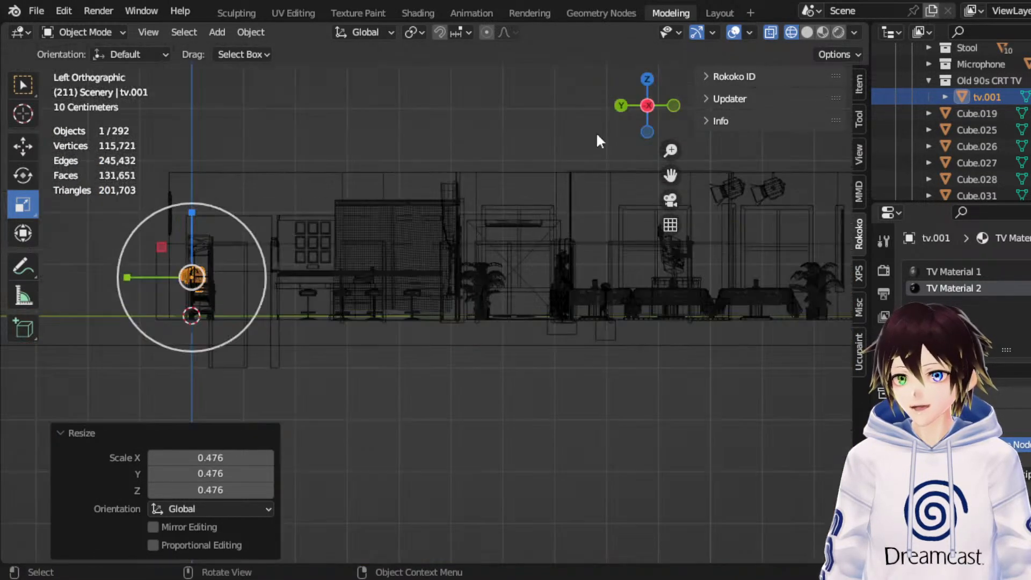
pyautogui.click(23, 143)
pyautogui.moveTo(141, 279); pyautogui.dragTo(522, 295)
pyautogui.keyDown('shift'); pyautogui.moveTo(521, 295); pyautogui.dragTo(583, 269, button='middle'); pyautogui.keyUp('shift')
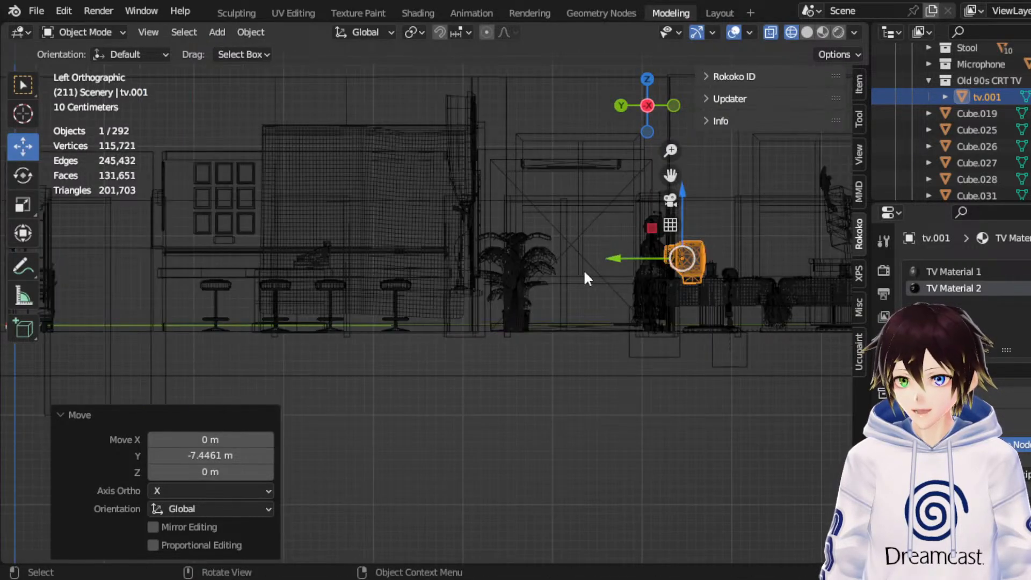
# Step: Move the TV along negative X to the floor in front of the bulletin board and switch to Solid shading
pyautogui.click(673, 106)
pyautogui.scroll(4, 560, 245)
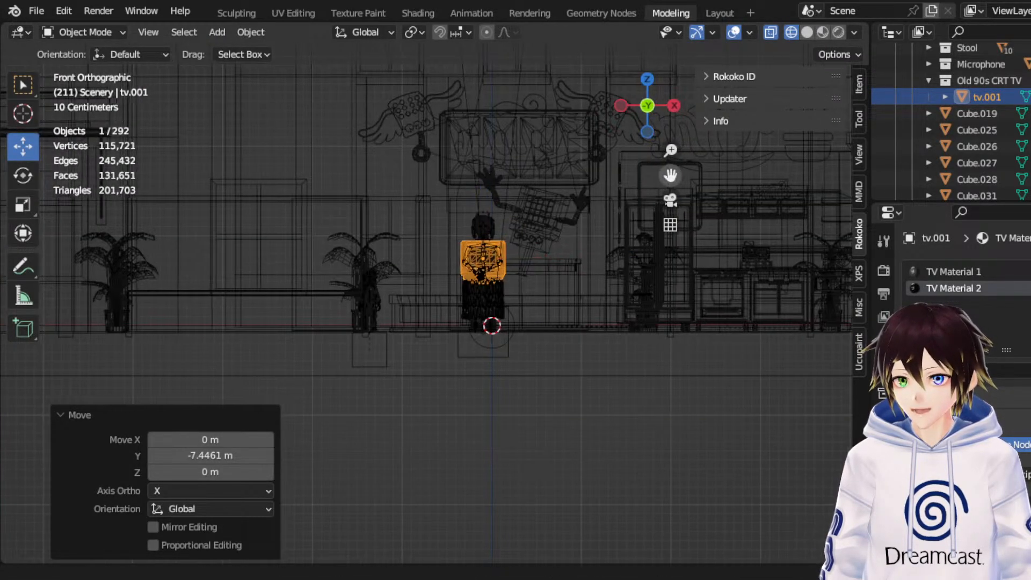
pyautogui.moveTo(615, 146); pyautogui.dragTo(270, 204)
pyautogui.moveTo(269, 204); pyautogui.dragTo(343, 275, button='middle')
pyautogui.moveTo(472, 350); pyautogui.dragTo(214, 351)
pyautogui.moveTo(671, 175); pyautogui.dragTo(1021, 185)
pyautogui.moveTo(758, 356); pyautogui.dragTo(279, 351)
pyautogui.moveTo(280, 351); pyautogui.dragTo(672, 231, button='middle')
pyautogui.moveTo(673, 179); pyautogui.dragTo(842, 115)
pyautogui.scroll(3, 582, 303)
pyautogui.click(808, 32)
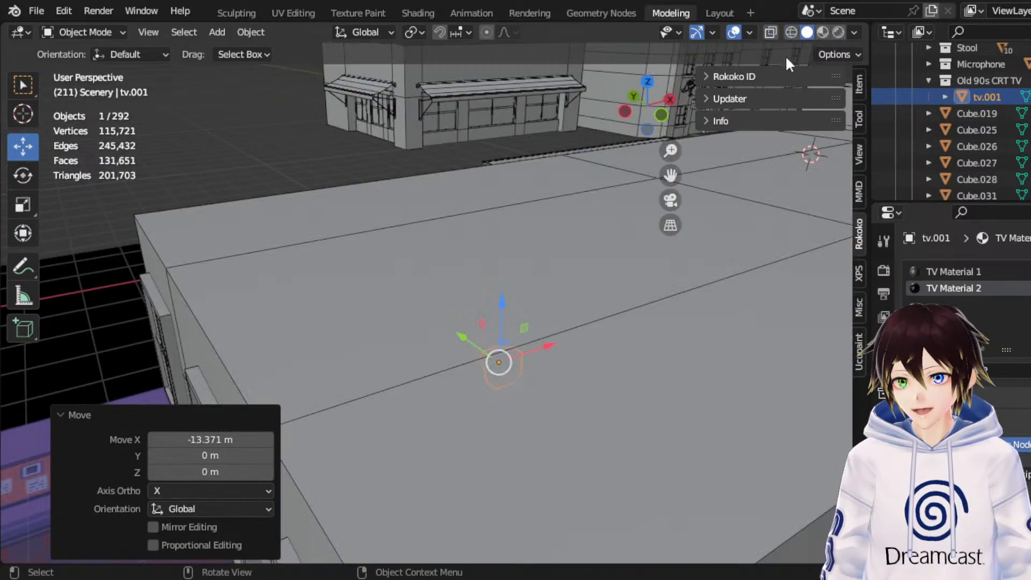
pyautogui.scroll(5, 537, 333)
pyautogui.keyDown('shift'); pyautogui.moveTo(504, 369); pyautogui.dragTo(535, 364, button='middle'); pyautogui.keyUp('shift')
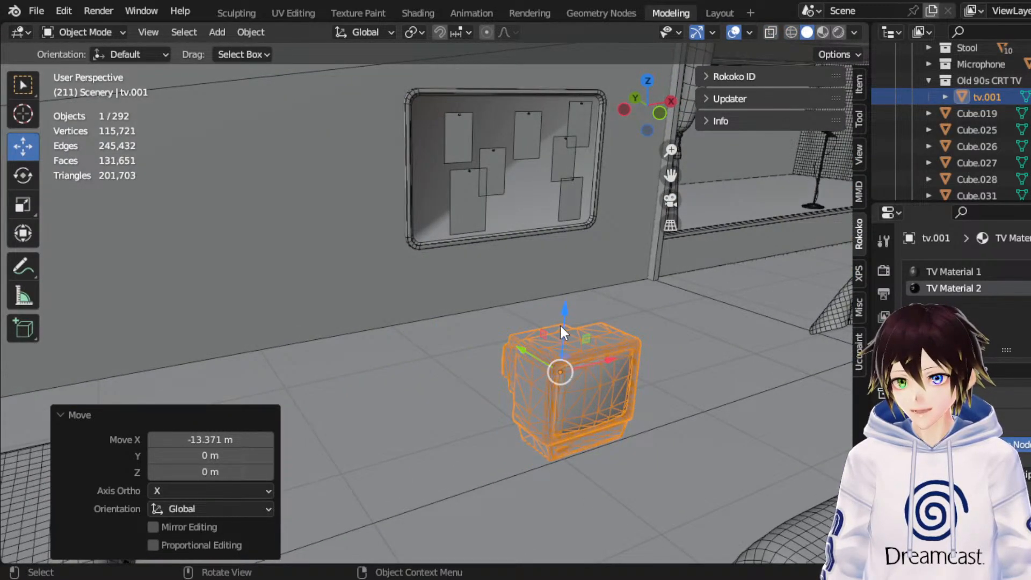
# Step: In a front wireframe view, raise the TV about 0.61 m to the bulletin board's height
pyautogui.click(660, 113)
pyautogui.click(792, 32)
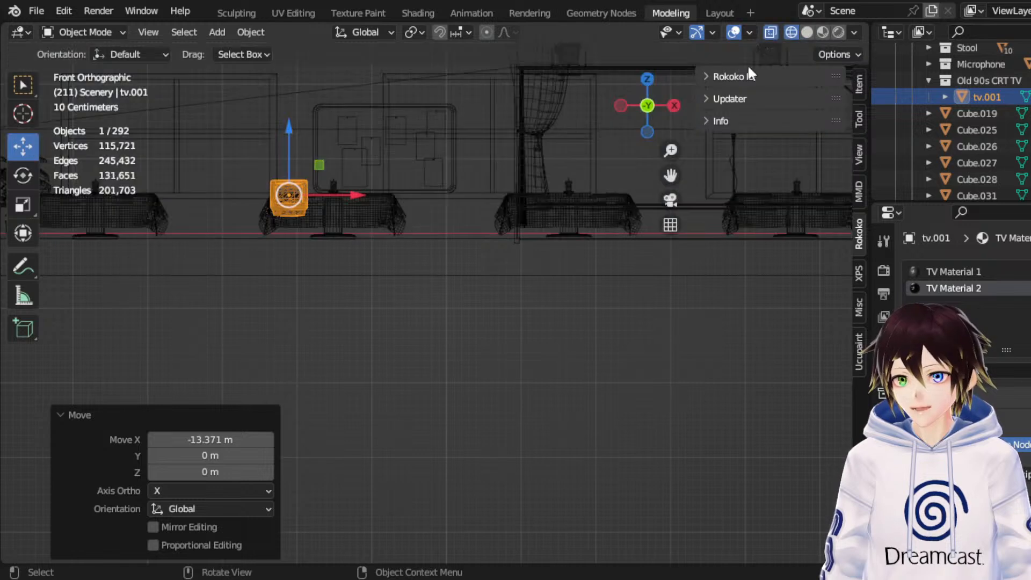
pyautogui.scroll(-5, 594, 144)
pyautogui.scroll(-3, 584, 163)
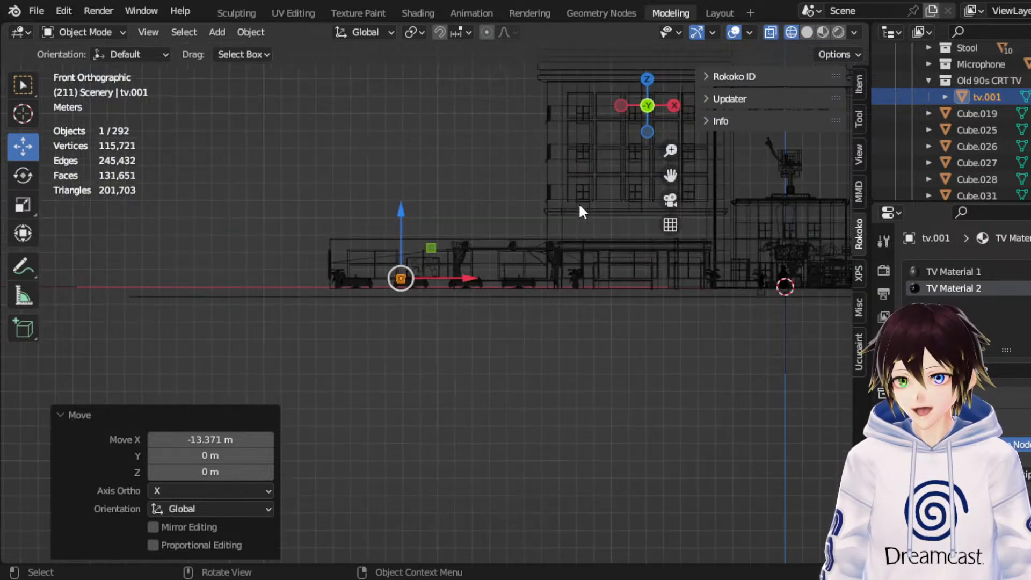
pyautogui.scroll(5, 579, 204)
pyautogui.scroll(3, 480, 230)
pyautogui.moveTo(289, 161); pyautogui.dragTo(293, 111)
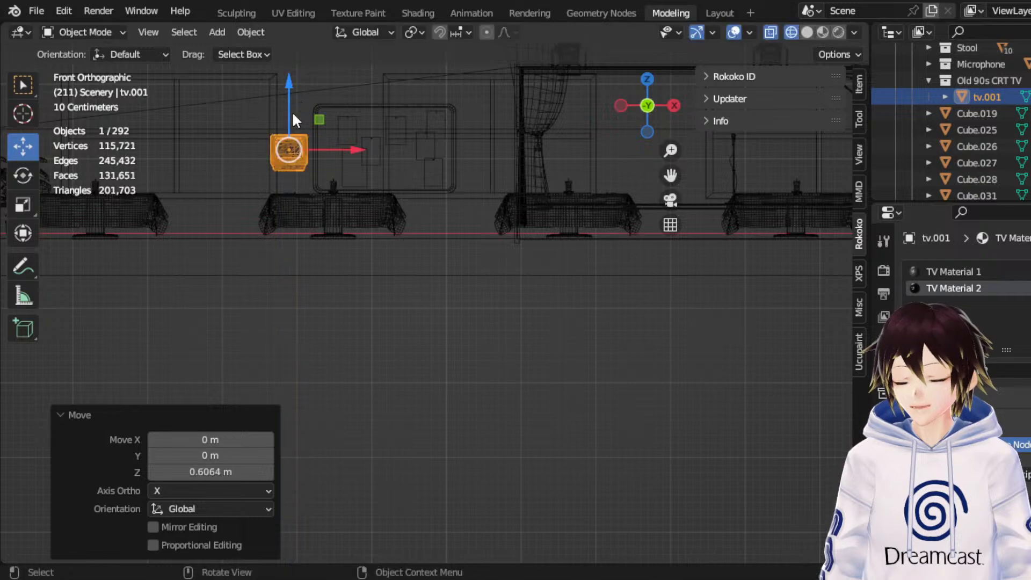
# Step: In Solid shading, move the TV along Y to the wall and about -0.40 m along X, clear of the bulletin board
pyautogui.moveTo(292, 111); pyautogui.dragTo(721, 103, button='middle')
pyautogui.click(807, 32)
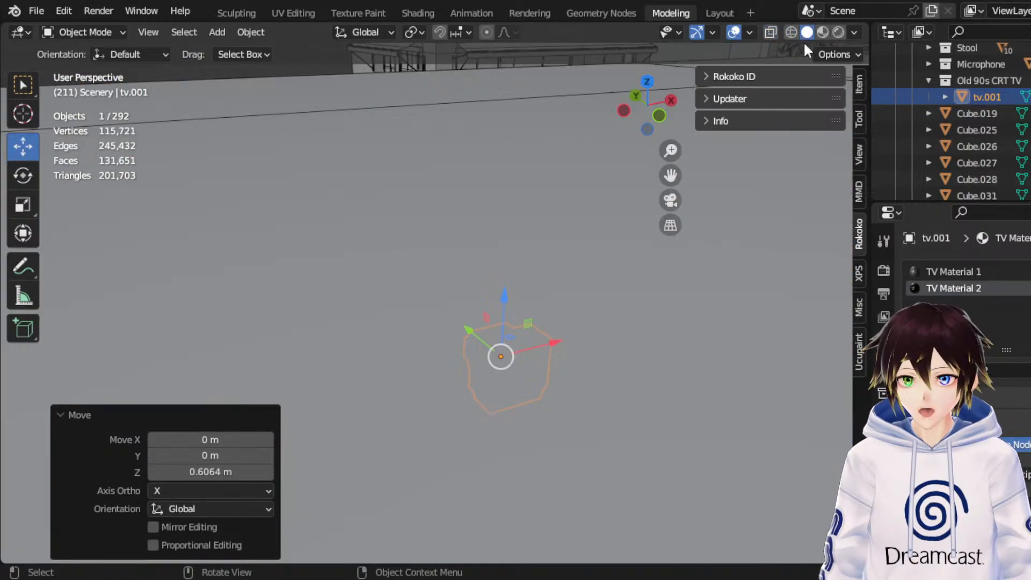
pyautogui.moveTo(612, 295); pyautogui.dragTo(620, 262, button='middle')
pyautogui.moveTo(458, 281); pyautogui.dragTo(480, 281, button='middle')
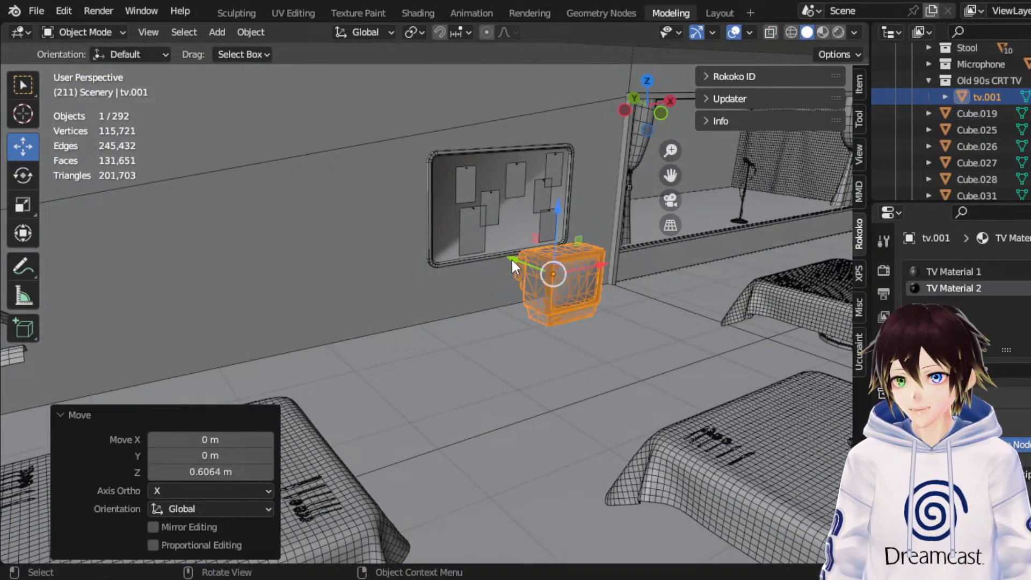
pyautogui.moveTo(512, 260); pyautogui.dragTo(356, 217)
pyautogui.moveTo(466, 214); pyautogui.dragTo(429, 219)
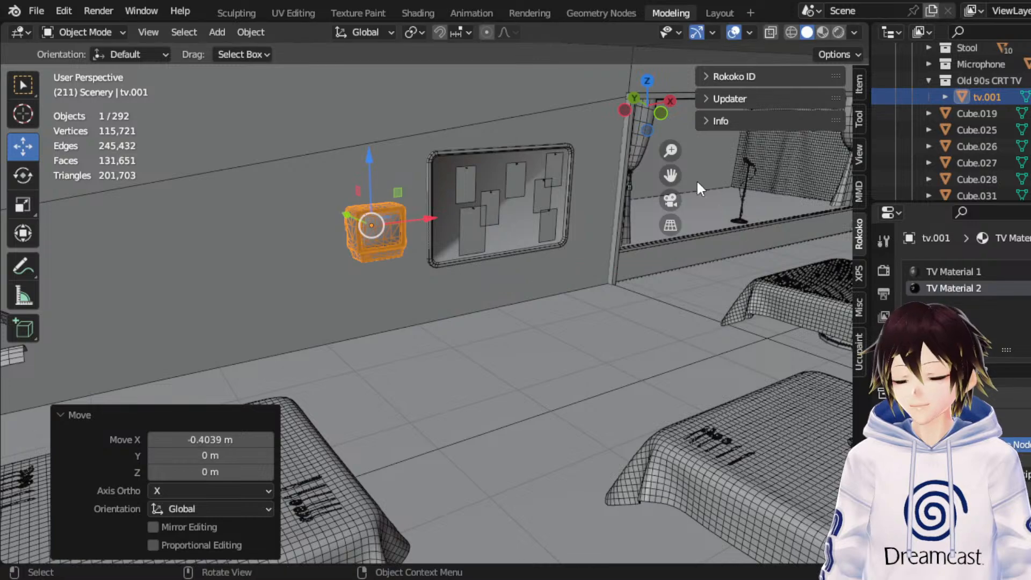
# Step: Nudge the TV about 0.03 m along Y to fit it against the wall
pyautogui.press('KP_Decimal')
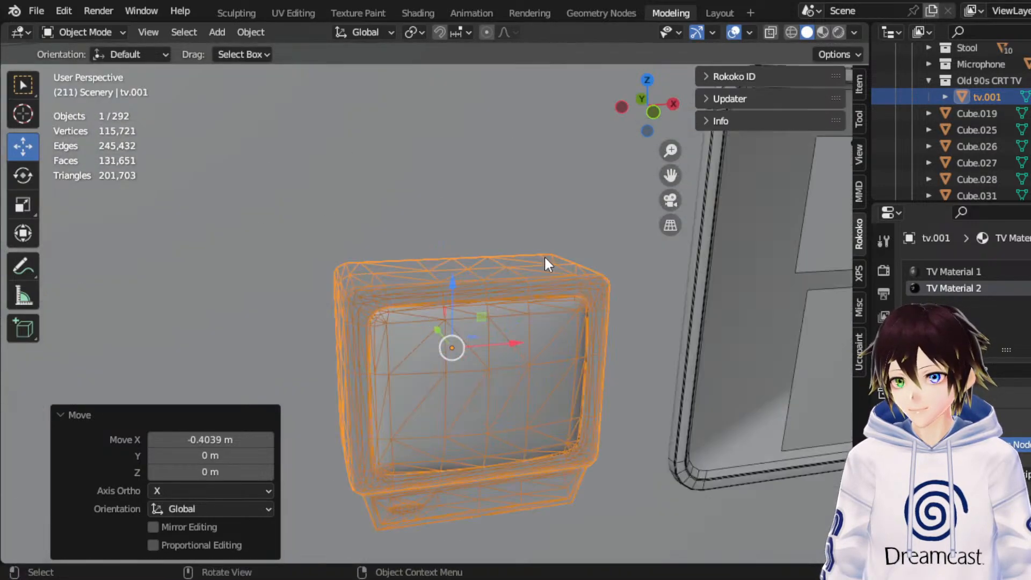
pyautogui.moveTo(544, 258); pyautogui.dragTo(574, 269, button='middle')
pyautogui.moveTo(666, 174); pyautogui.dragTo(586, 185, button='middle')
pyautogui.keyDown('shift'); pyautogui.moveTo(806, 193); pyautogui.dragTo(635, 197, button='middle'); pyautogui.keyUp('shift')
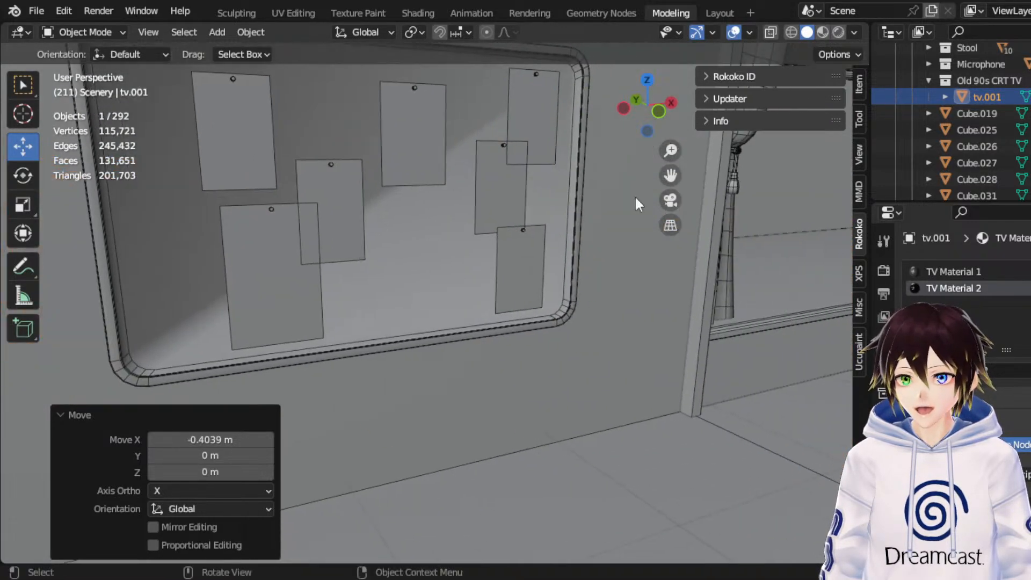
pyautogui.moveTo(469, 218); pyautogui.dragTo(527, 221, button='middle')
pyautogui.moveTo(699, 299)
pyautogui.mouseDown()
pyautogui.moveTo(672, 299)
pyautogui.moveTo(684, 301)
pyautogui.mouseUp()
# Step: Raise the TV about 0.017 m and shift it about 0.034 m along X toward the bulletin board
pyautogui.moveTo(556, 279); pyautogui.dragTo(460, 244, button='middle')
pyautogui.scroll(-3, 500, 273)
pyautogui.moveTo(670, 177); pyautogui.dragTo(1024, 211)
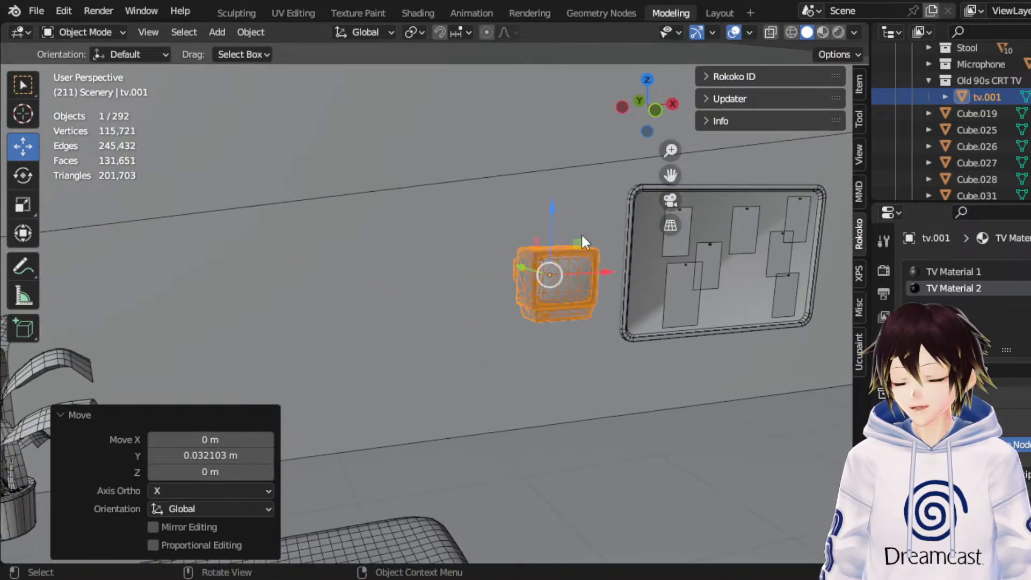
pyautogui.moveTo(582, 234); pyautogui.dragTo(446, 269, button='middle')
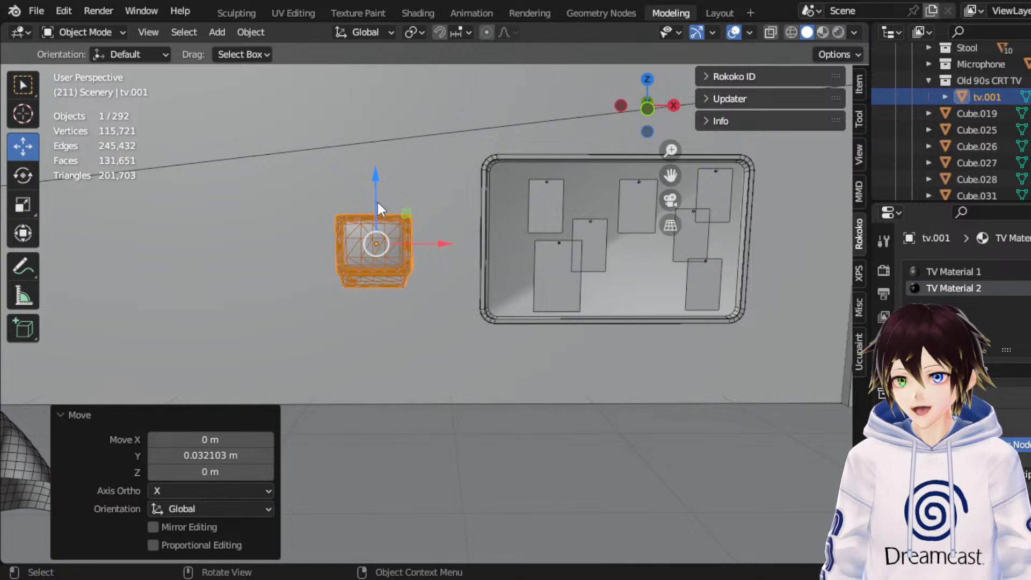
pyautogui.moveTo(373, 200); pyautogui.dragTo(375, 193)
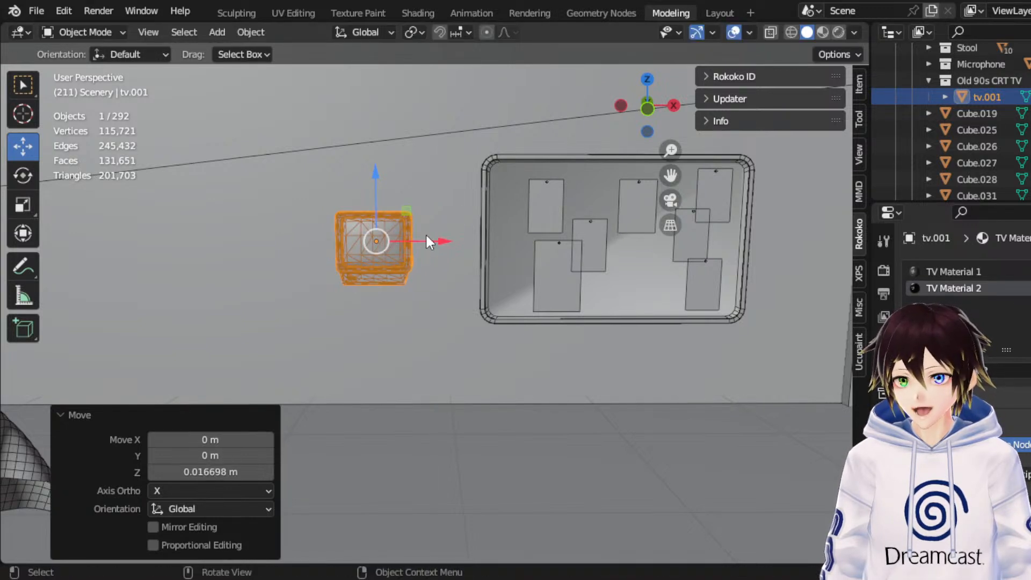
pyautogui.moveTo(426, 236); pyautogui.dragTo(439, 237)
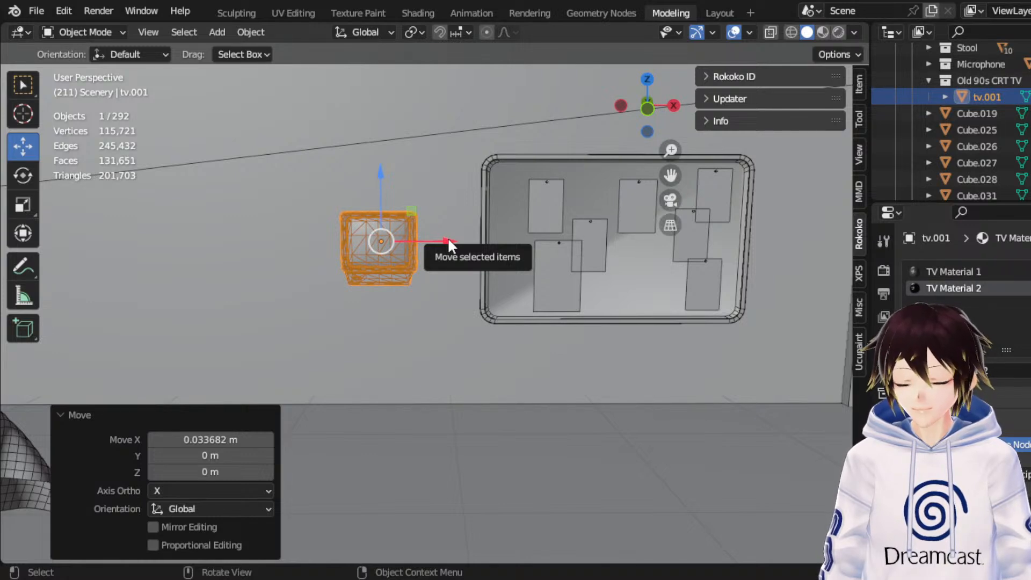
# Step: Using the top-view reference image as a guide, move the TV about -0.133 m along X, farther from the bulletin board
pyautogui.click(642, 81)
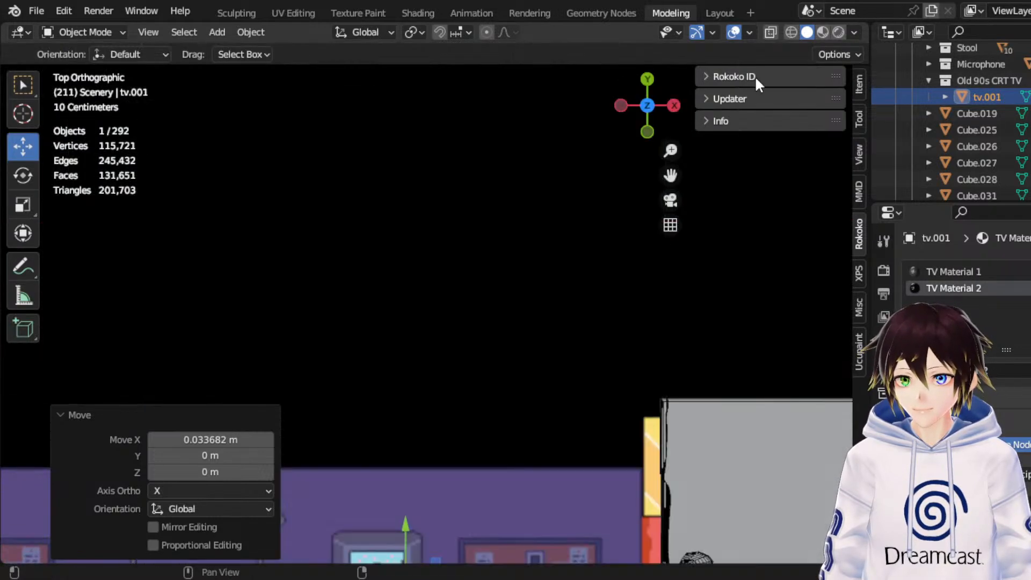
pyautogui.scroll(-3, 633, 240)
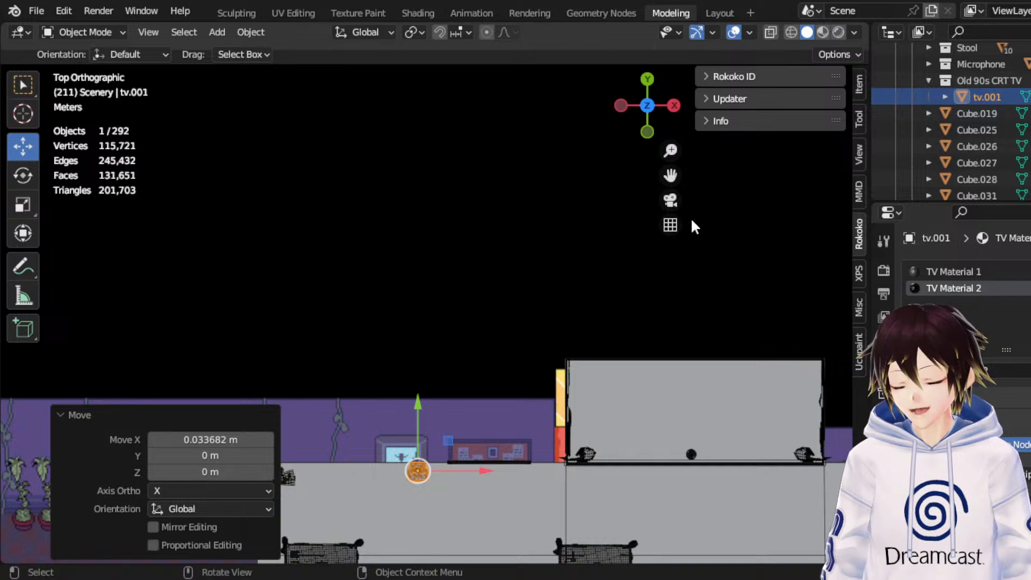
pyautogui.moveTo(671, 176); pyautogui.dragTo(840, 105)
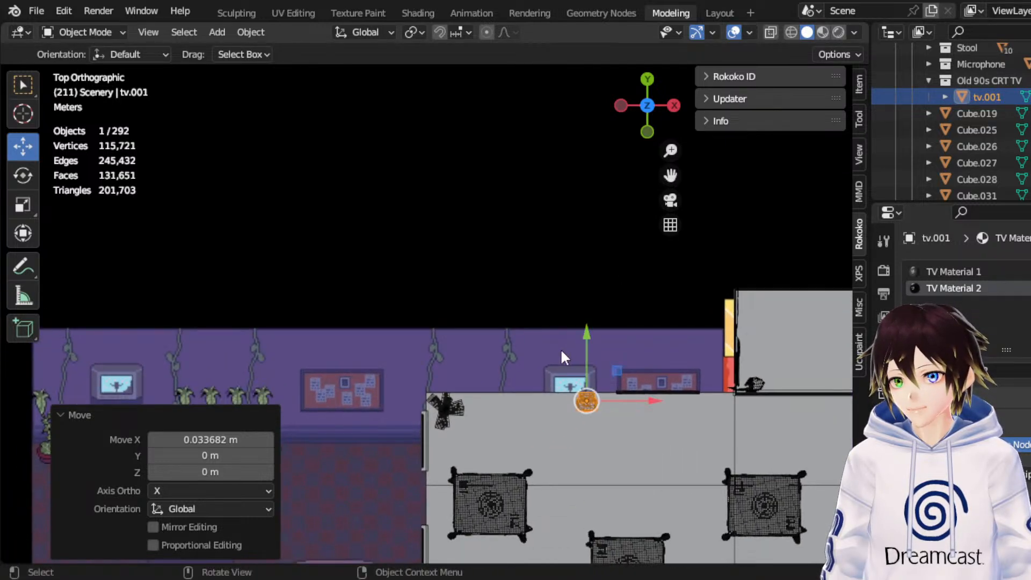
pyautogui.moveTo(560, 350); pyautogui.dragTo(562, 172, button='middle')
pyautogui.scroll(5, 562, 171)
pyautogui.moveTo(670, 176); pyautogui.dragTo(242, 279)
pyautogui.moveTo(566, 288); pyautogui.dragTo(545, 289)
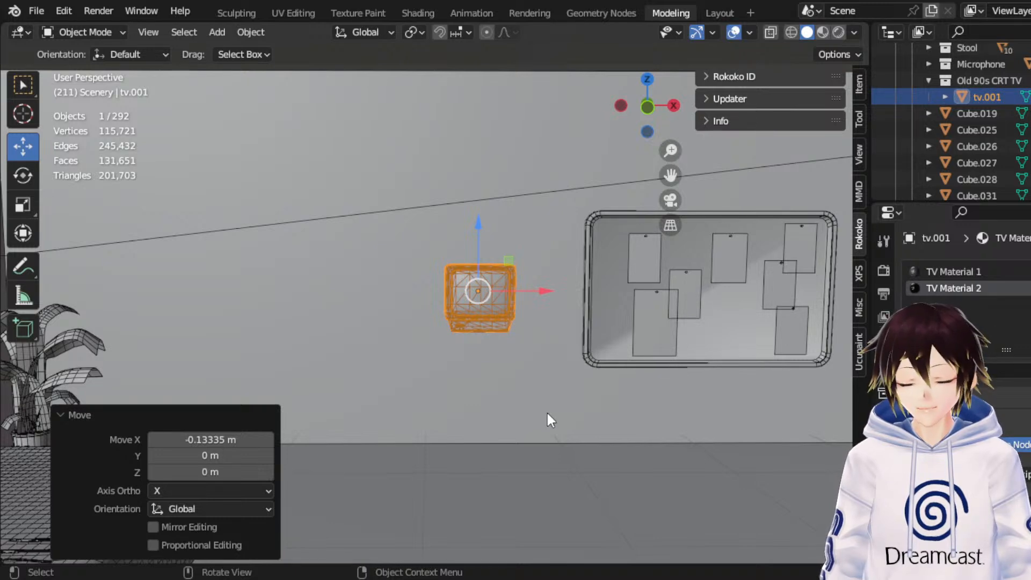
# Step: Display the scene in Material Preview without overlays and check the TV on the wall, also trying Rendered shading
pyautogui.moveTo(501, 330); pyautogui.dragTo(614, 300, button='middle')
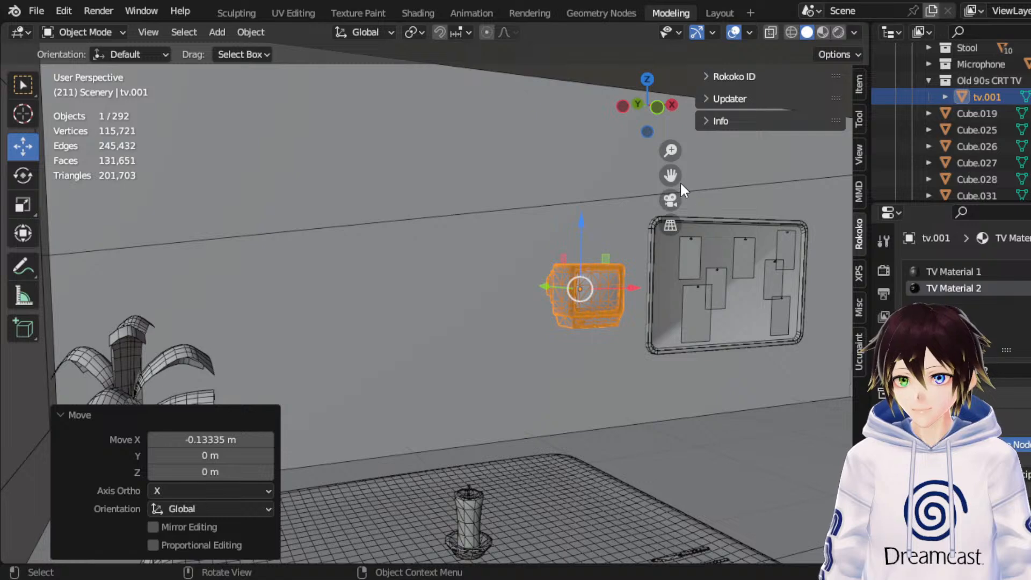
pyautogui.moveTo(679, 180); pyautogui.dragTo(544, 186)
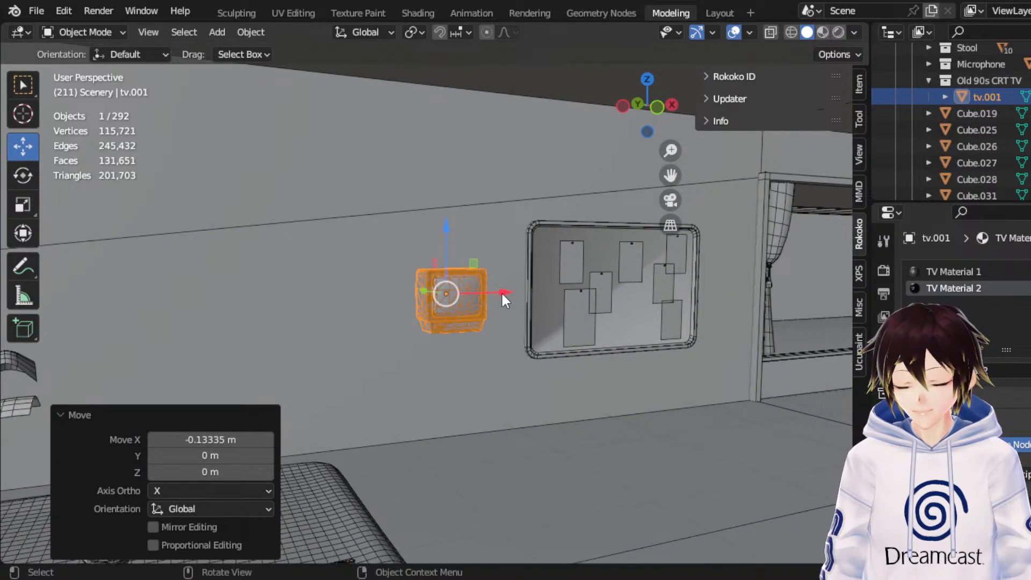
pyautogui.scroll(4, 501, 292)
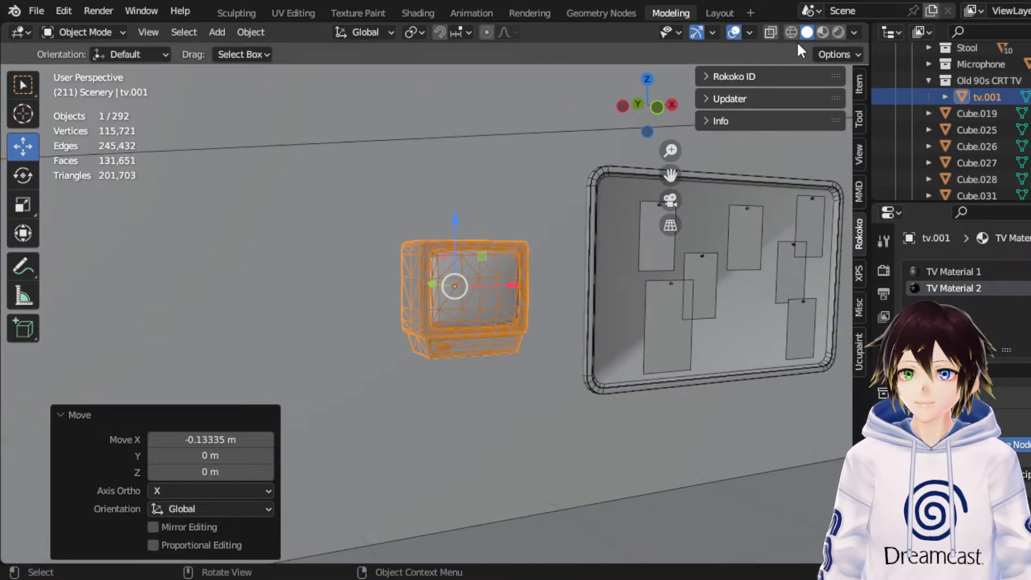
pyautogui.click(822, 33)
pyautogui.click(736, 33)
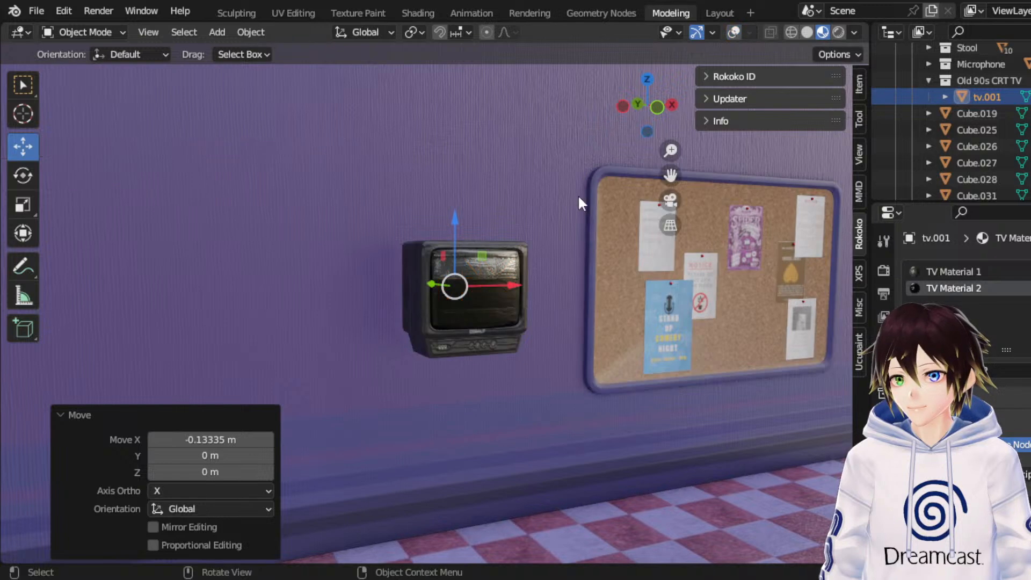
pyautogui.moveTo(579, 197); pyautogui.dragTo(499, 209, button='middle')
pyautogui.click(839, 32)
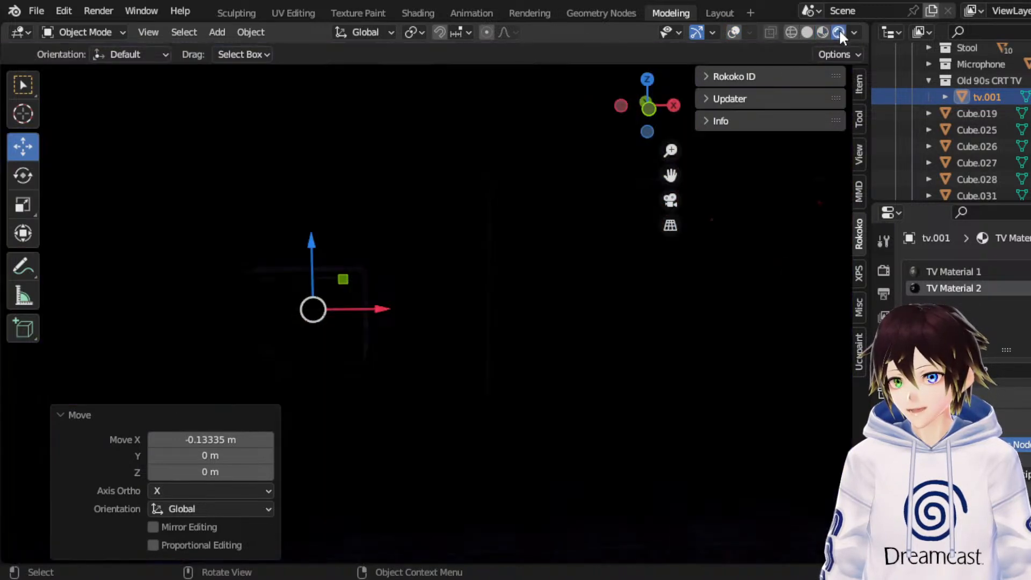
pyautogui.moveTo(597, 153); pyautogui.dragTo(574, 153, button='middle')
pyautogui.click(823, 32)
pyautogui.moveTo(471, 216); pyautogui.dragTo(542, 205, button='middle')
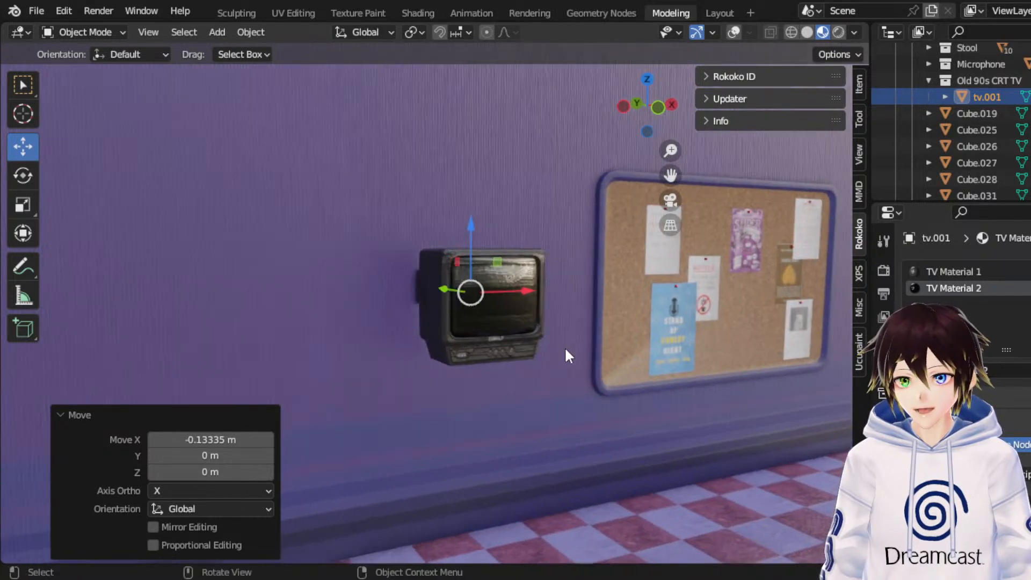
# Step: Examine the TV's casing and screen surface up close along with the shader settings of TV Material 2
pyautogui.scroll(6, 565, 347)
pyautogui.click(467, 434)
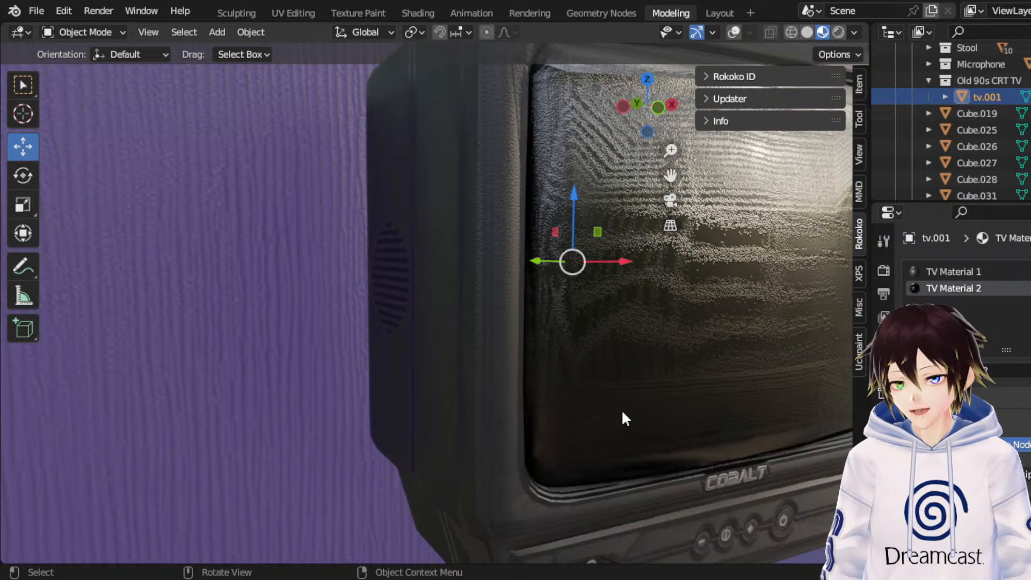
pyautogui.scroll(-1, 675, 151)
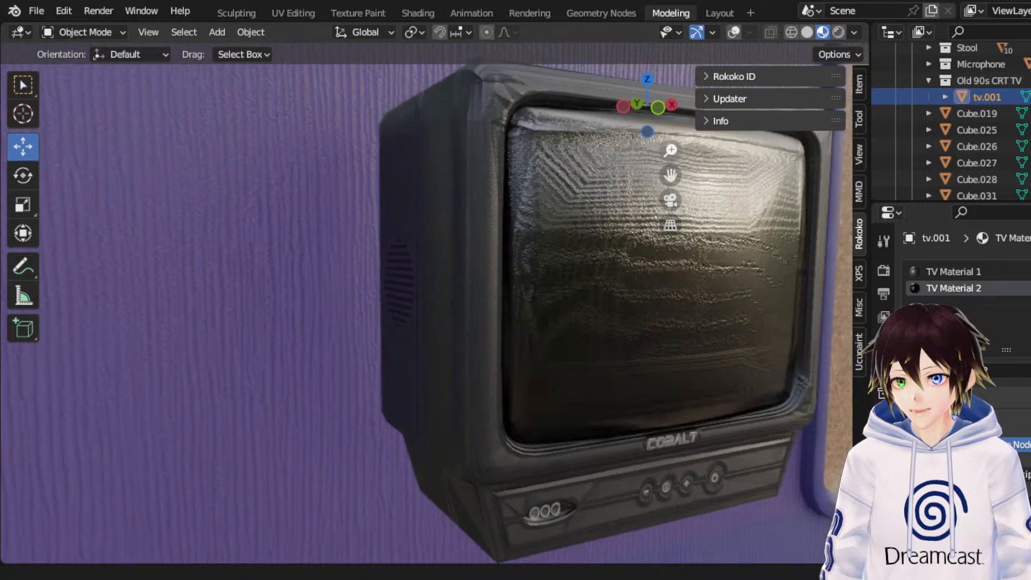
pyautogui.keyDown('shift'); pyautogui.moveTo(693, 235); pyautogui.dragTo(668, 186, button='middle'); pyautogui.keyUp('shift')
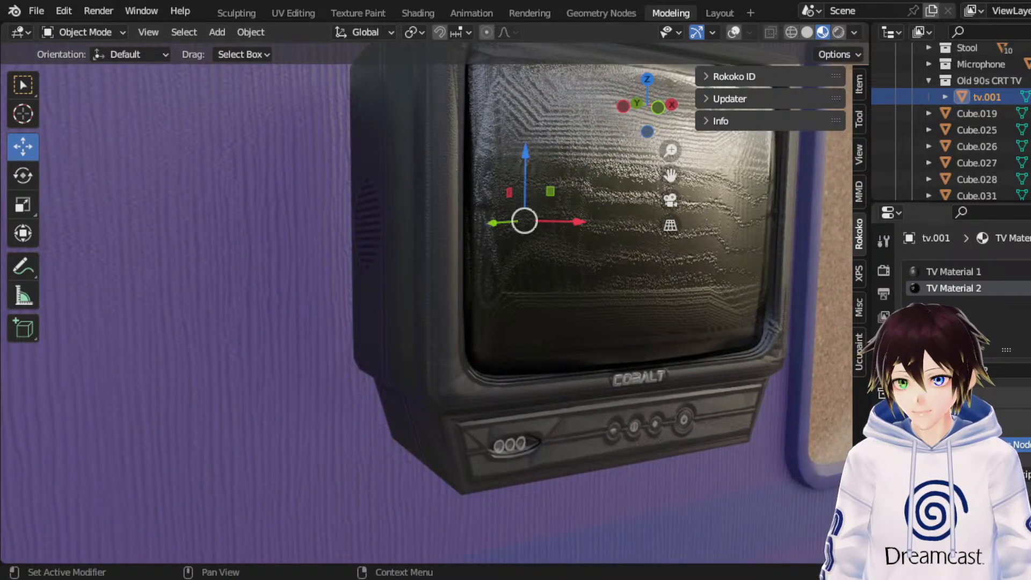
pyautogui.scroll(-15, 962, 301)
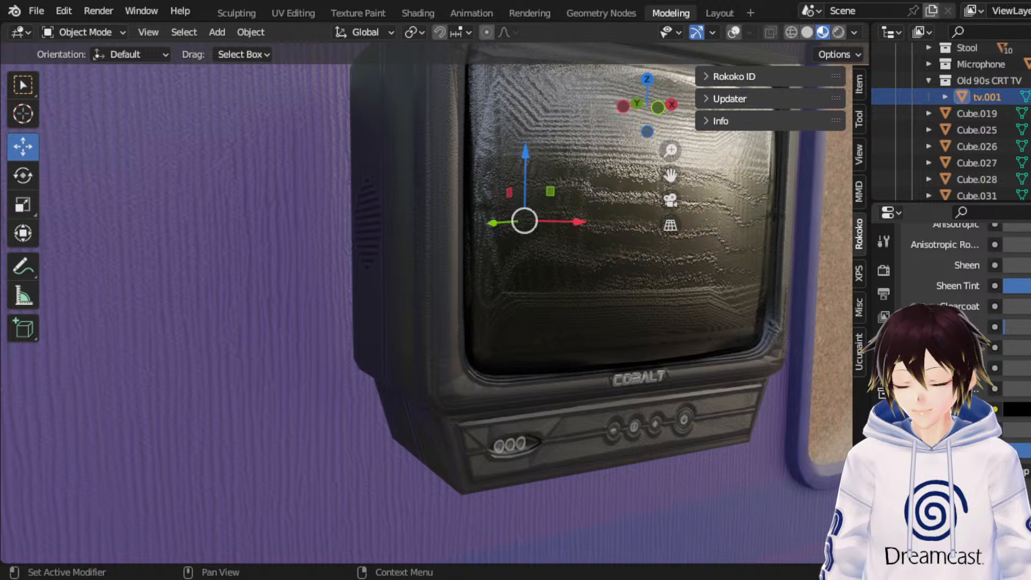
pyautogui.click(1010, 553)
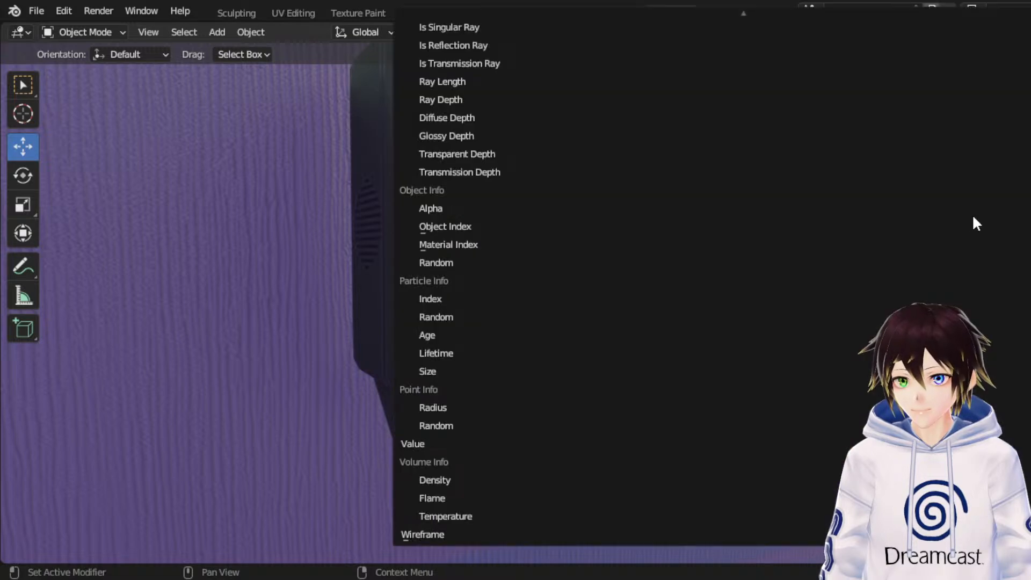
pyautogui.scroll(3, 972, 214)
pyautogui.click(1026, 30)
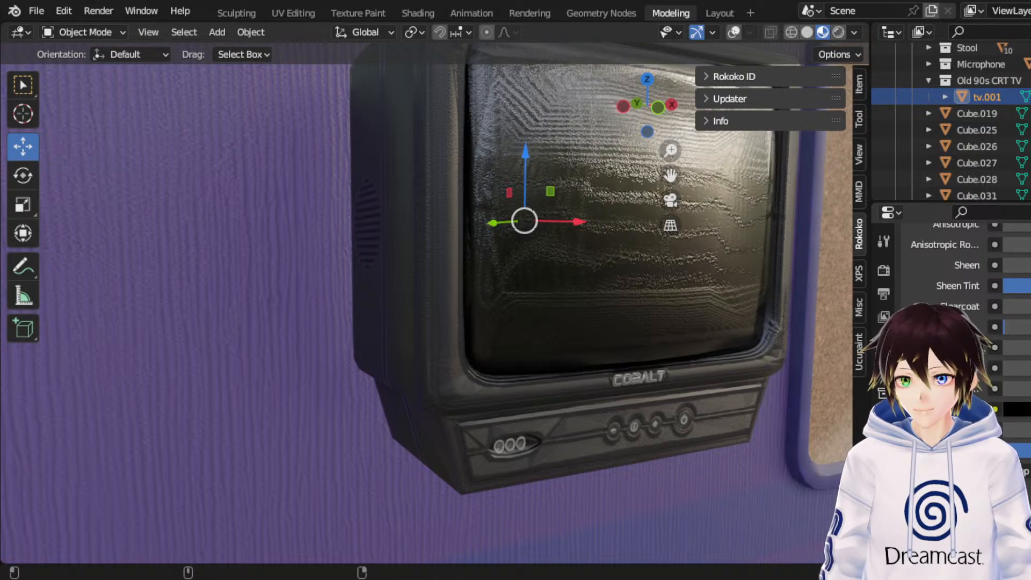
# Step: Lower the bump strength of TV Material 1 to smooth the TV's casing
pyautogui.scroll(15, 962, 322)
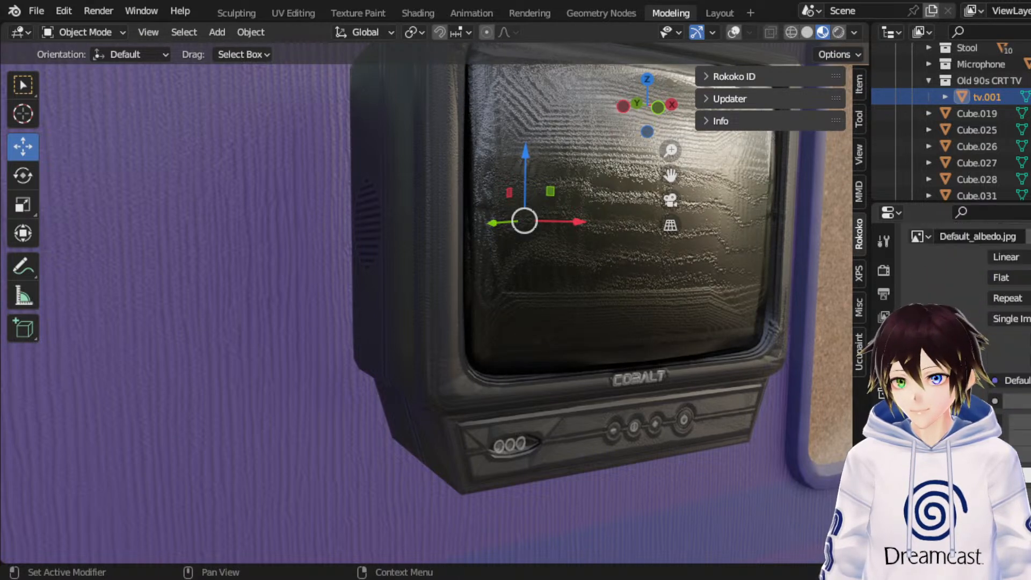
pyautogui.scroll(-14, 952, 292)
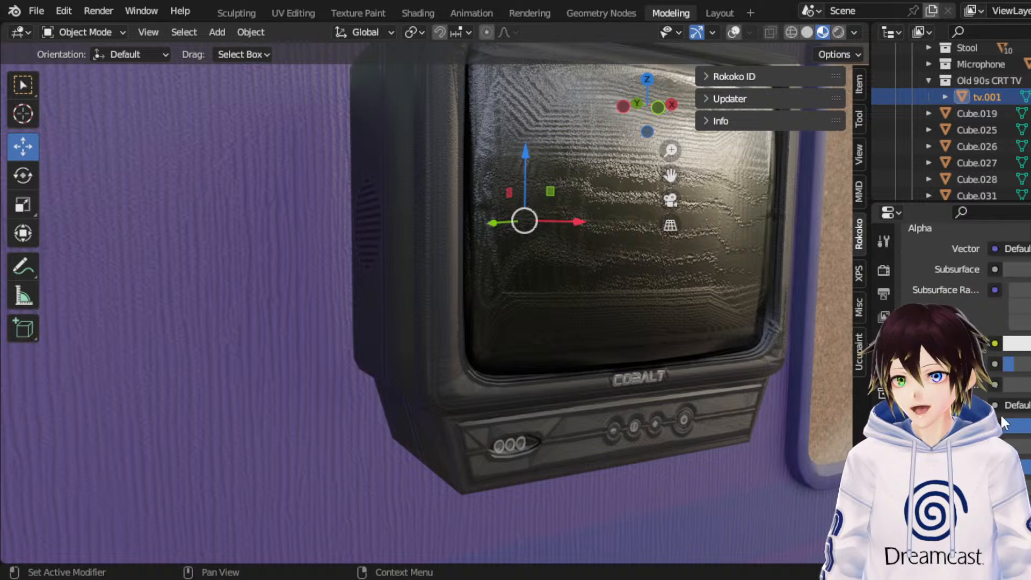
pyautogui.scroll(-5, 999, 422)
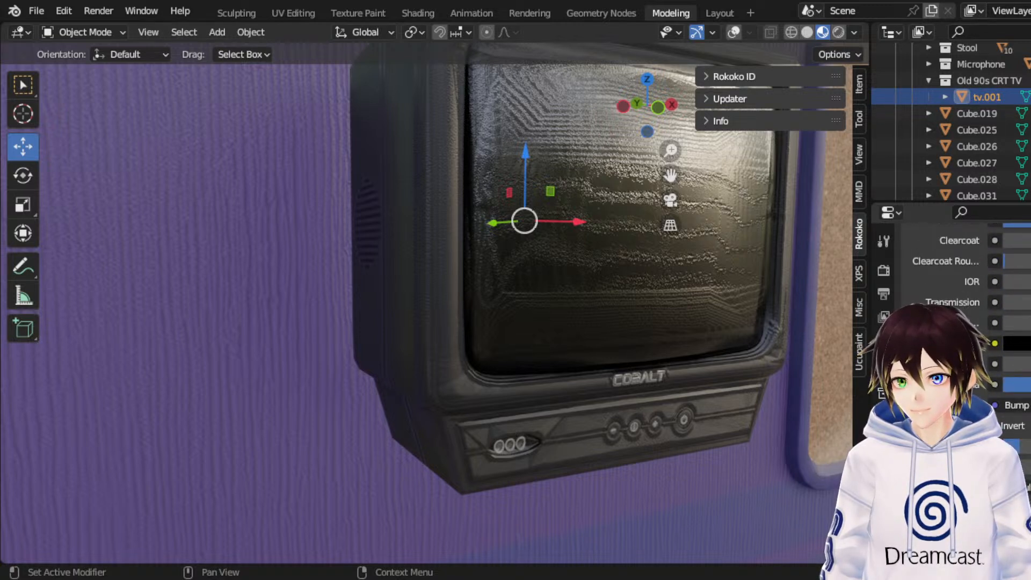
pyautogui.moveTo(1025, 447); pyautogui.dragTo(1003, 446)
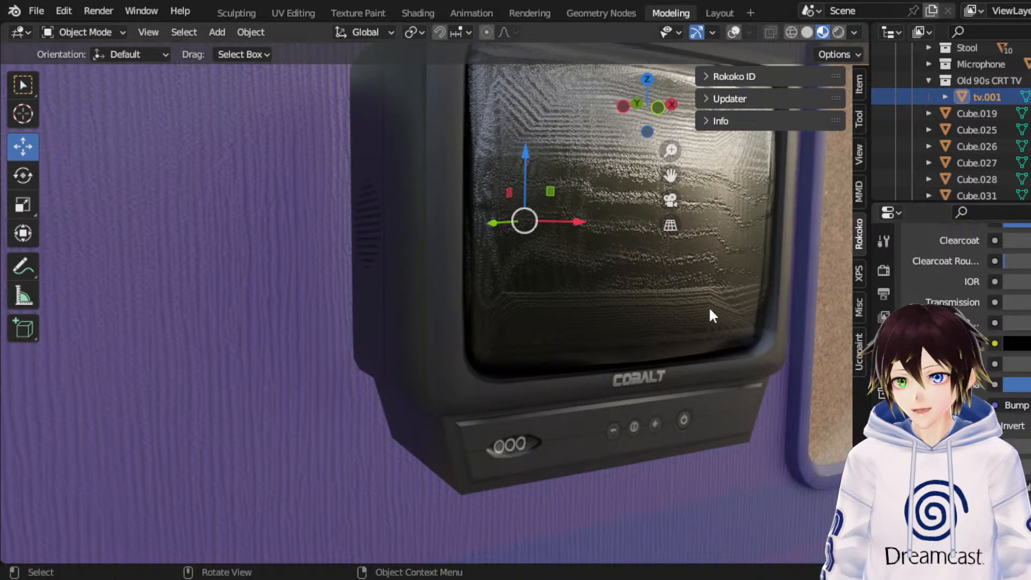
# Step: Set the bump strength of TV Material 2 to 0.01 to smooth the TV's screen
pyautogui.scroll(5, 1021, 396)
pyautogui.scroll(10, 1021, 396)
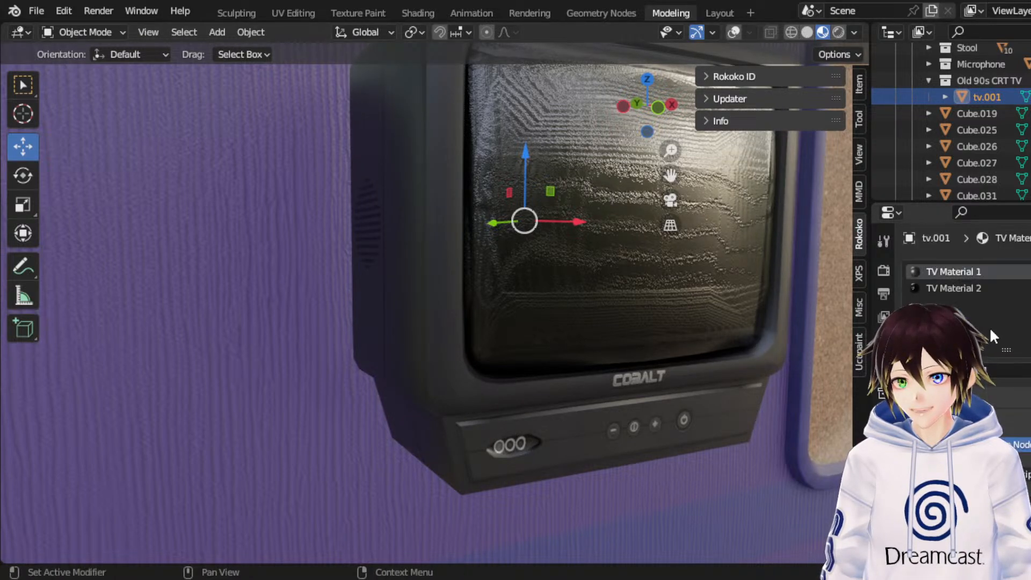
pyautogui.click(978, 289)
pyautogui.scroll(-8, 1015, 344)
pyautogui.scroll(-6, 1015, 343)
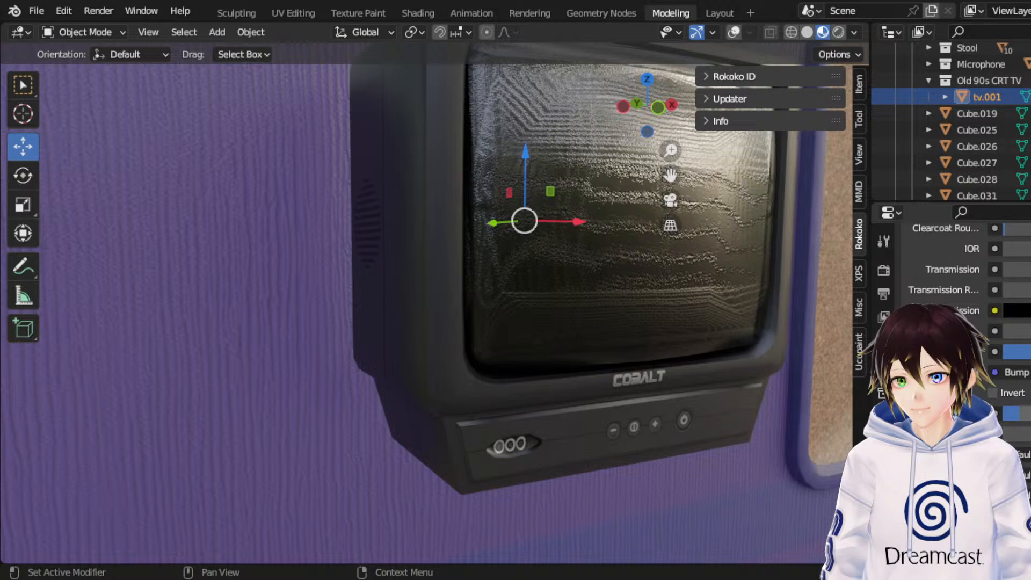
pyautogui.moveTo(1025, 413); pyautogui.dragTo(1004, 414)
pyautogui.click(1015, 415)
pyautogui.write('0.1')
pyautogui.press('Return')
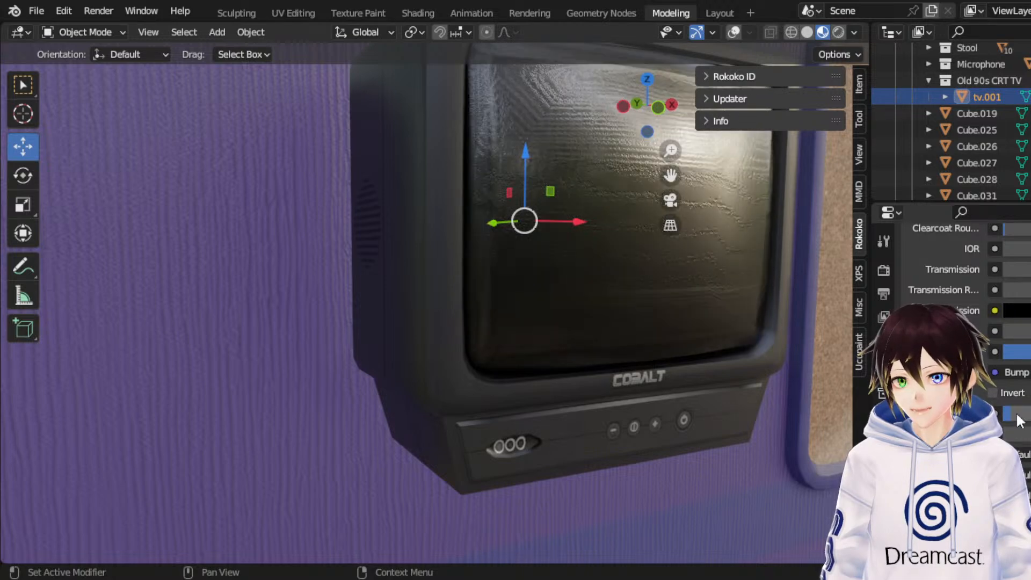
pyautogui.click(1018, 414)
pyautogui.write('0.01')
pyautogui.press('Return')
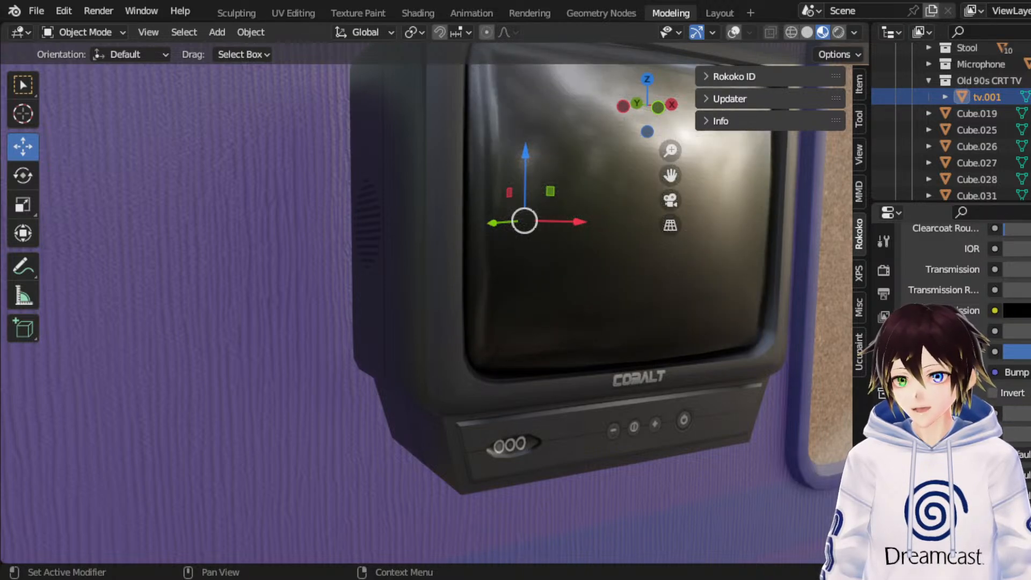
# Step: View the whole TV beside the bulletin board and save the resort interior file
pyautogui.moveTo(690, 338); pyautogui.dragTo(677, 358, button='middle')
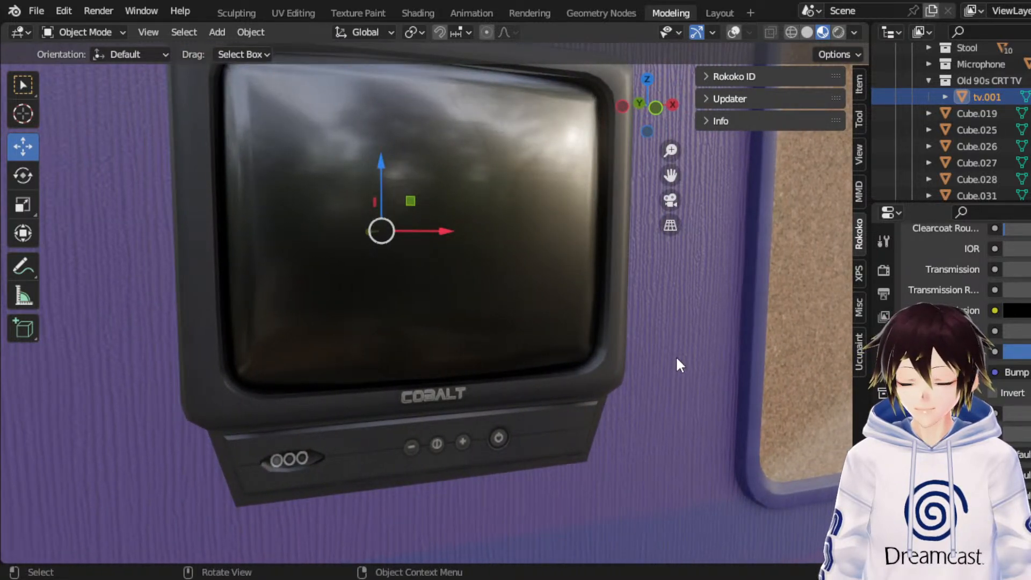
pyautogui.moveTo(671, 150); pyautogui.dragTo(671, 216)
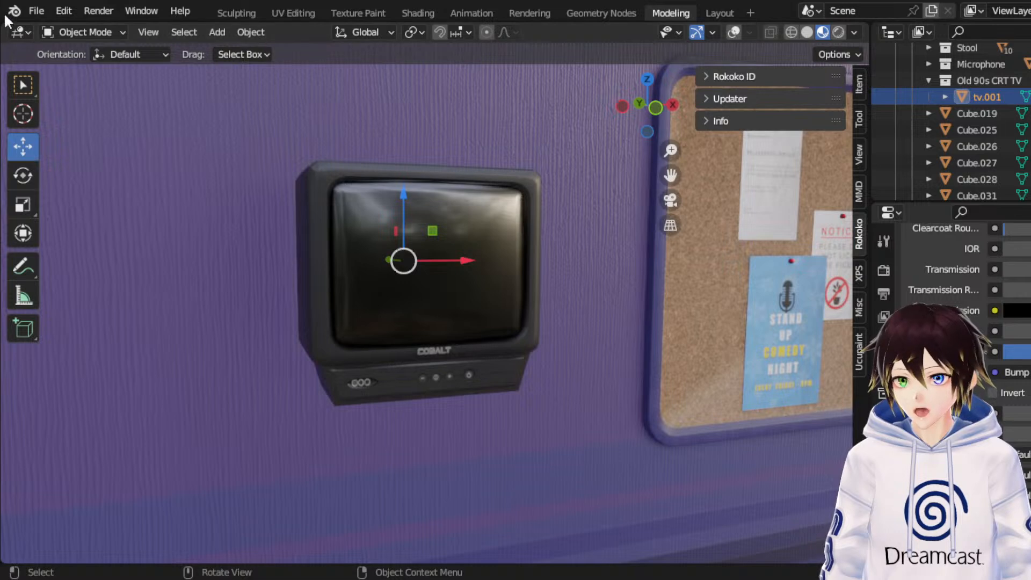
pyautogui.click(44, 7)
pyautogui.click(58, 117)
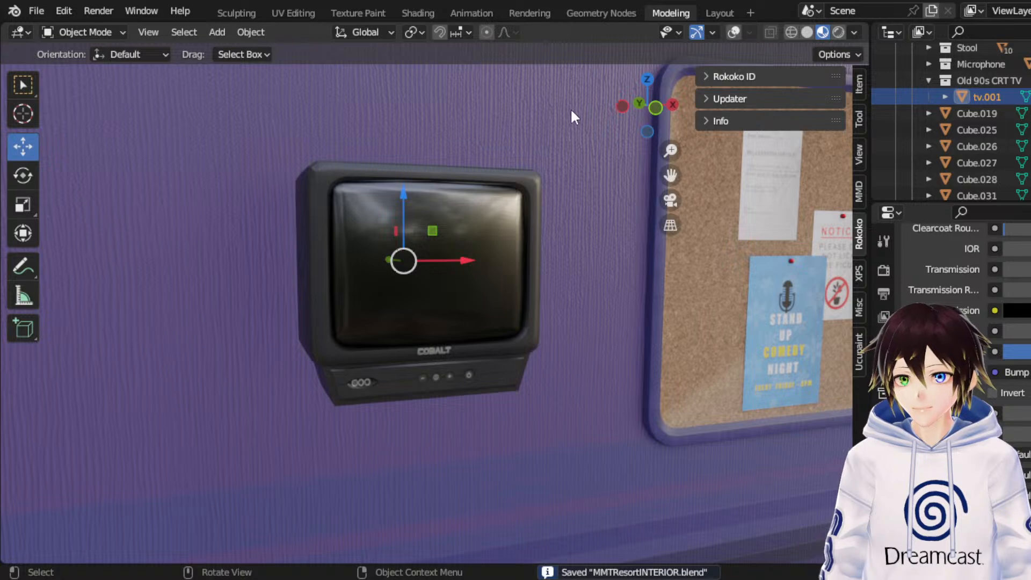
# Step: Collapse the Old 90s CRT TV collection, make Scenery the active collection, and append the Small Table Stand collection into it
pyautogui.moveTo(669, 151); pyautogui.dragTo(694, 51)
pyautogui.scroll(5, 999, 129)
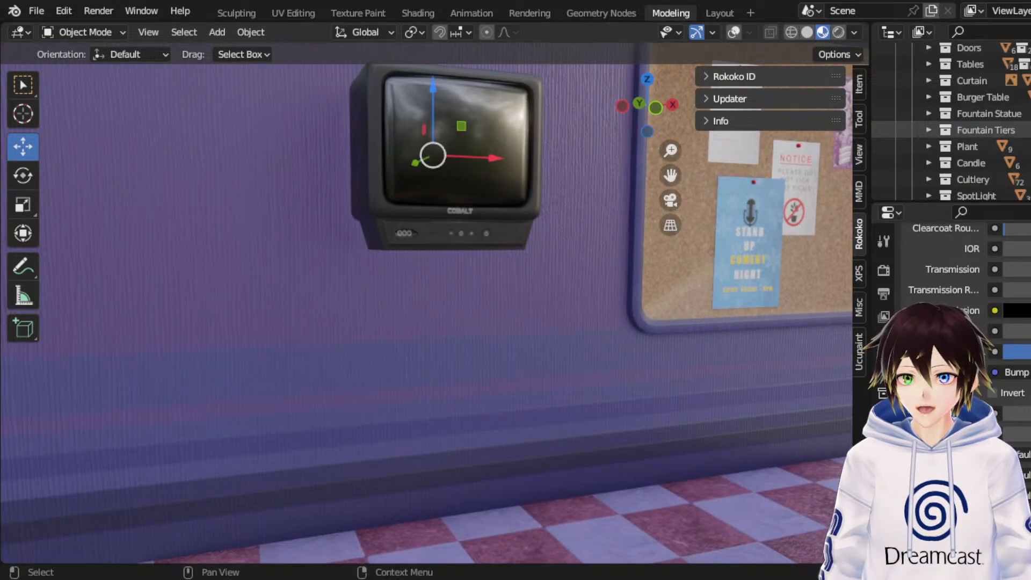
pyautogui.scroll(-5, 1011, 123)
pyautogui.scroll(-2, 967, 139)
pyautogui.scroll(3, 935, 126)
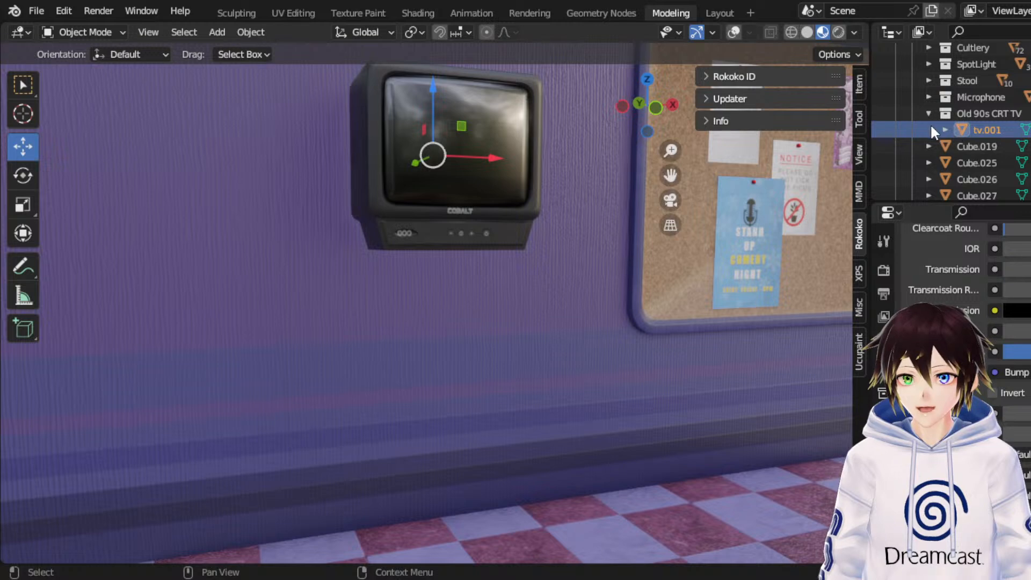
pyautogui.click(929, 113)
pyautogui.scroll(5, 946, 129)
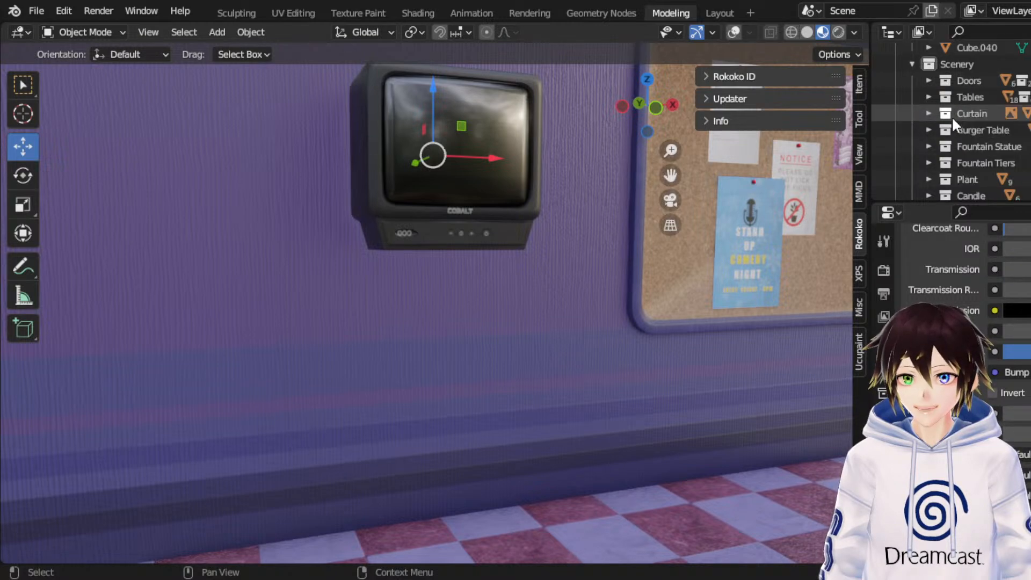
pyautogui.click(963, 64)
pyautogui.click(34, 12)
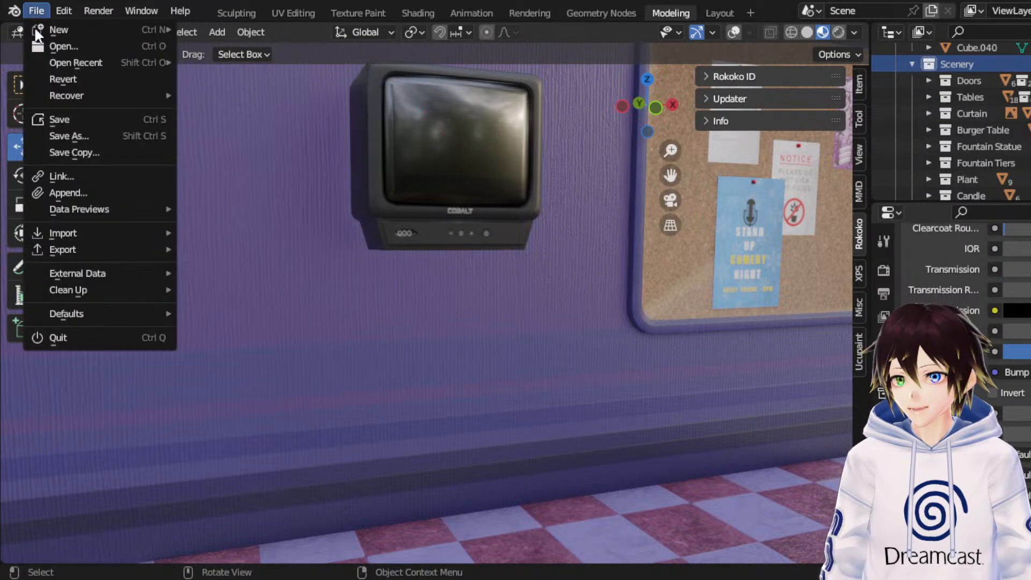
pyautogui.click(87, 192)
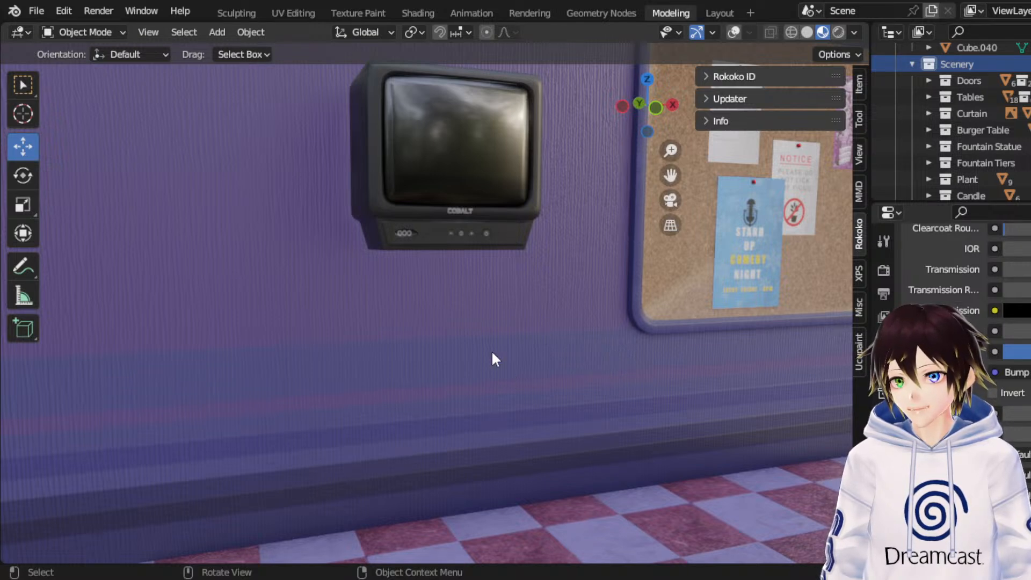
# Step: Select all parts of the small table stand, from Back through Stand Top, and switch to the front orthographic view
pyautogui.scroll(-6, 983, 148)
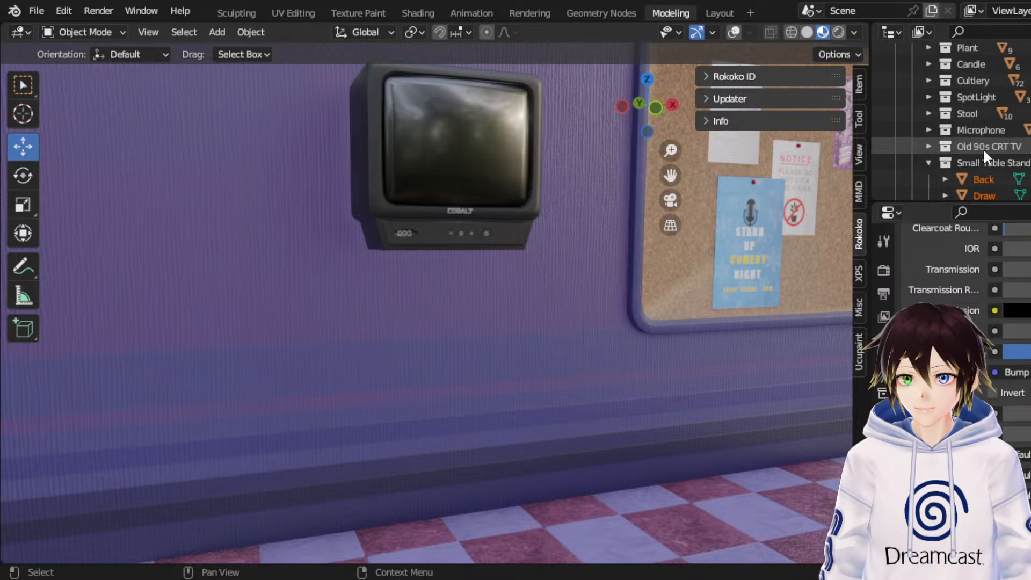
pyautogui.click(997, 113)
pyautogui.scroll(-3, 991, 129)
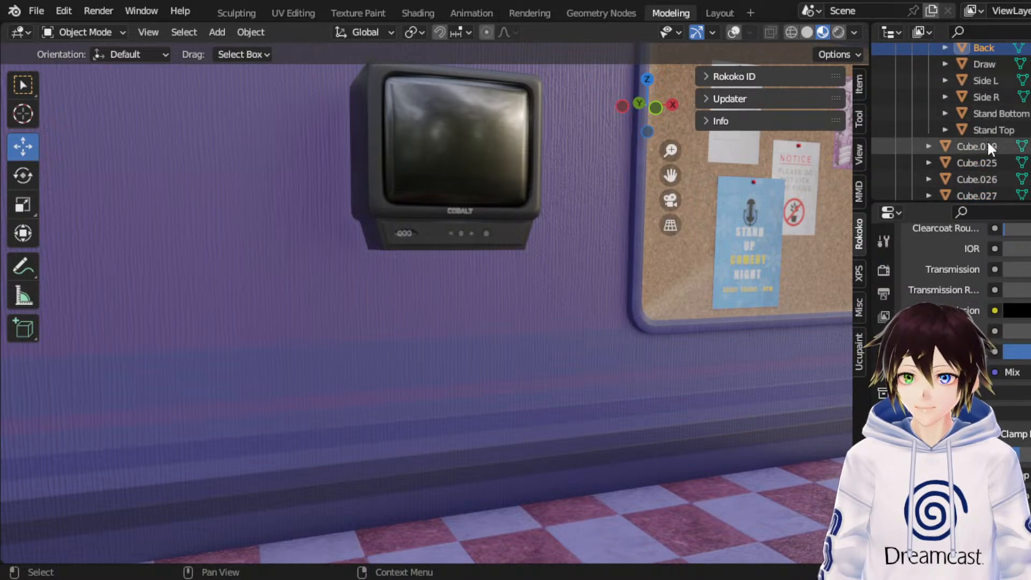
pyautogui.keyDown('shift'); pyautogui.click(992, 132); pyautogui.keyUp('shift')
pyautogui.click(655, 113)
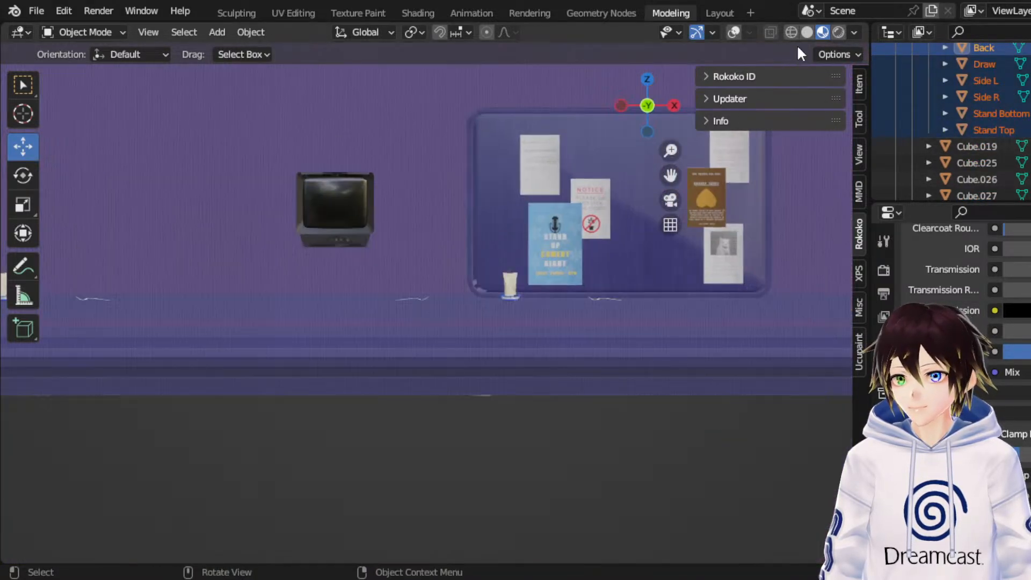
# Step: Show the scene in wireframe, find the selected small table stand, and scale it uniformly by about 0.606
pyautogui.click(792, 32)
pyautogui.scroll(-5, 651, 219)
pyautogui.scroll(-3, 588, 299)
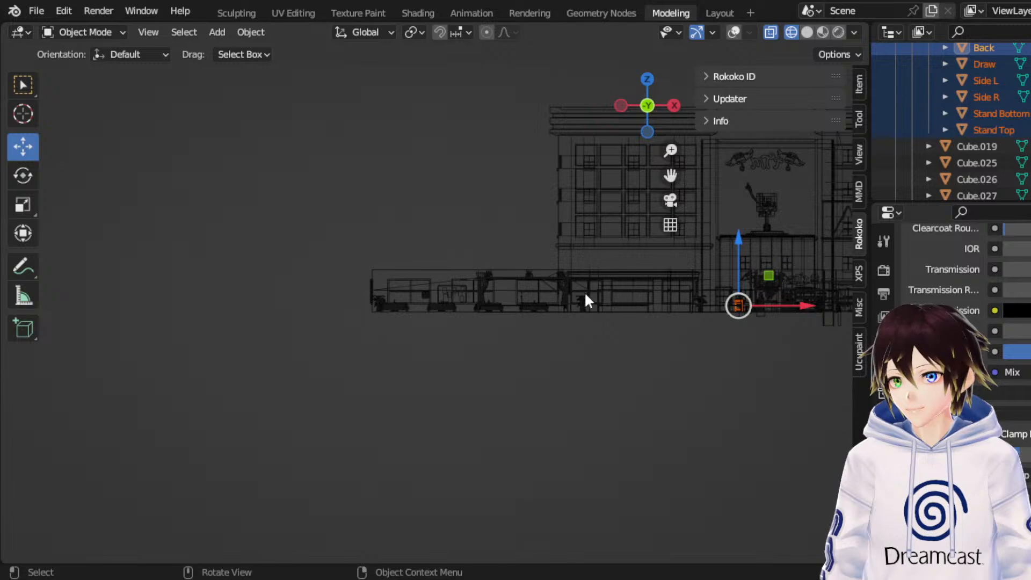
pyautogui.scroll(5, 650, 318)
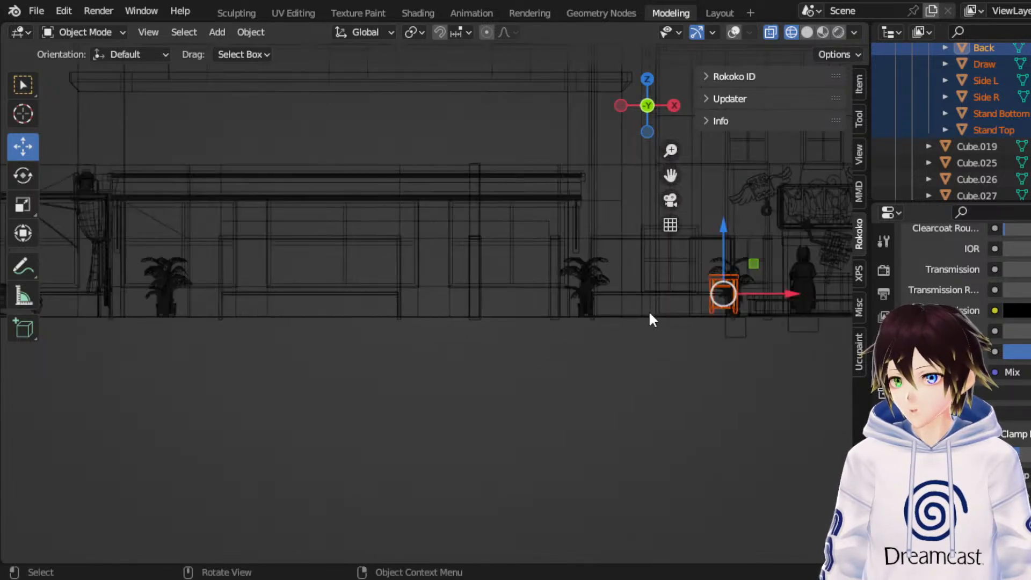
pyautogui.moveTo(669, 173); pyautogui.dragTo(387, 153)
pyautogui.scroll(6, 545, 237)
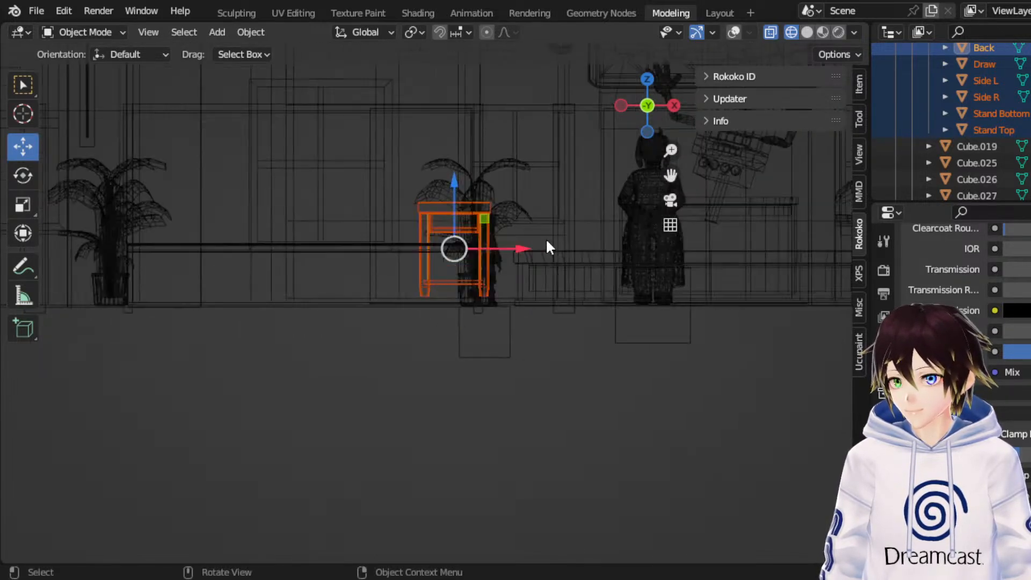
pyautogui.moveTo(459, 188); pyautogui.dragTo(492, 220)
pyautogui.click(23, 200)
pyautogui.click(22, 149)
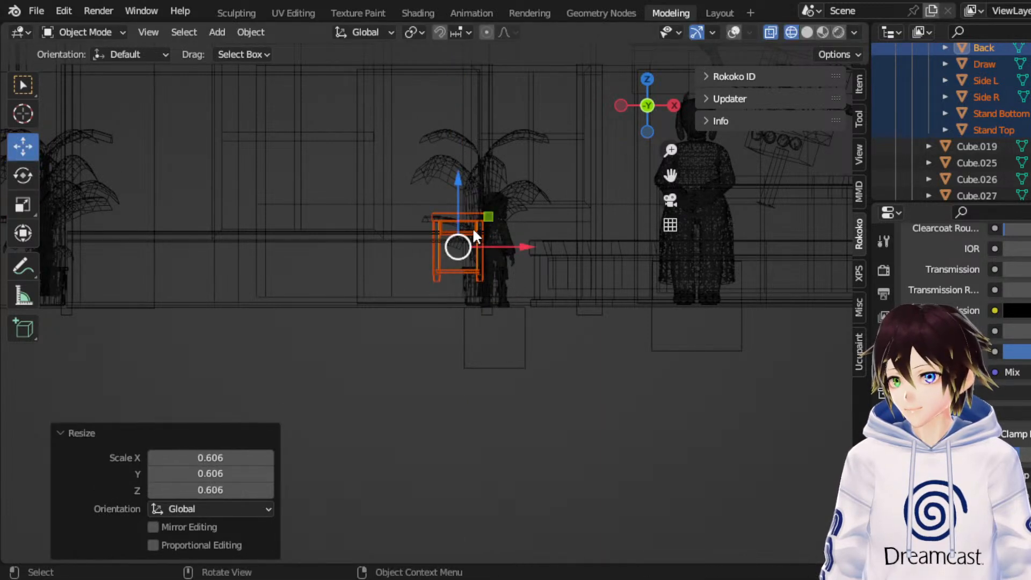
# Step: Lower the stand to floor level and scale it uniformly by about 1.072
pyautogui.moveTo(471, 186); pyautogui.dragTo(520, 228)
pyautogui.click(21, 206)
pyautogui.click(22, 147)
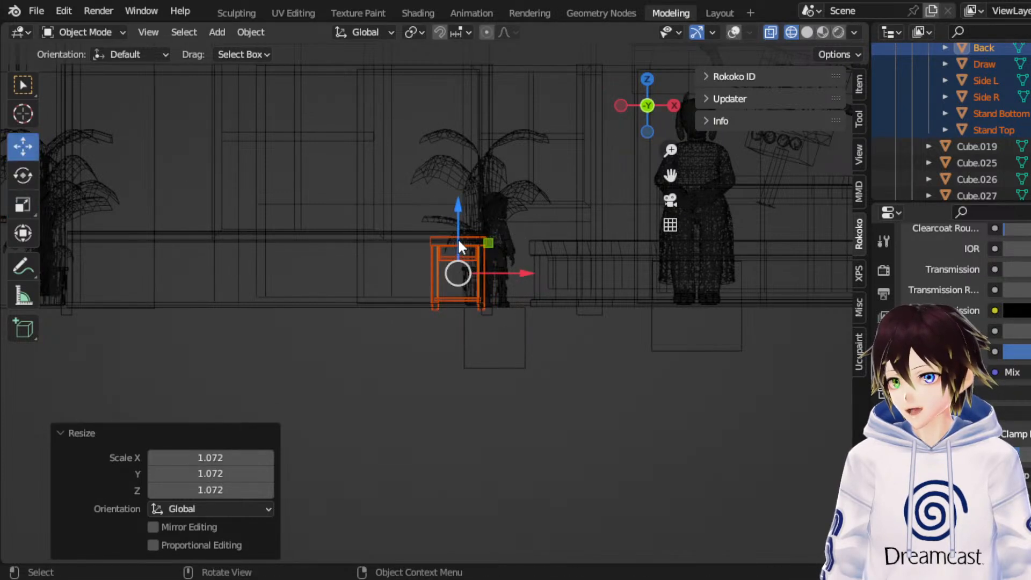
pyautogui.moveTo(459, 247); pyautogui.dragTo(460, 245)
# Step: Move the stand in the negative X direction by about 1.79 m, 12.08 m and the remaining distance to the TV's area
pyautogui.moveTo(530, 273); pyautogui.dragTo(252, 266)
pyautogui.scroll(-5, 267, 259)
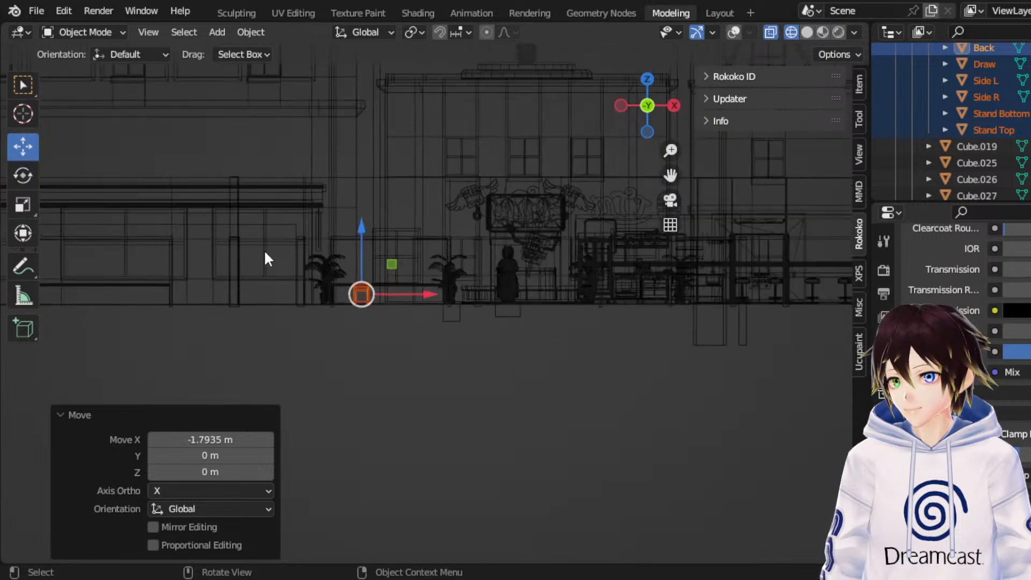
pyautogui.moveTo(671, 175); pyautogui.dragTo(1030, 179)
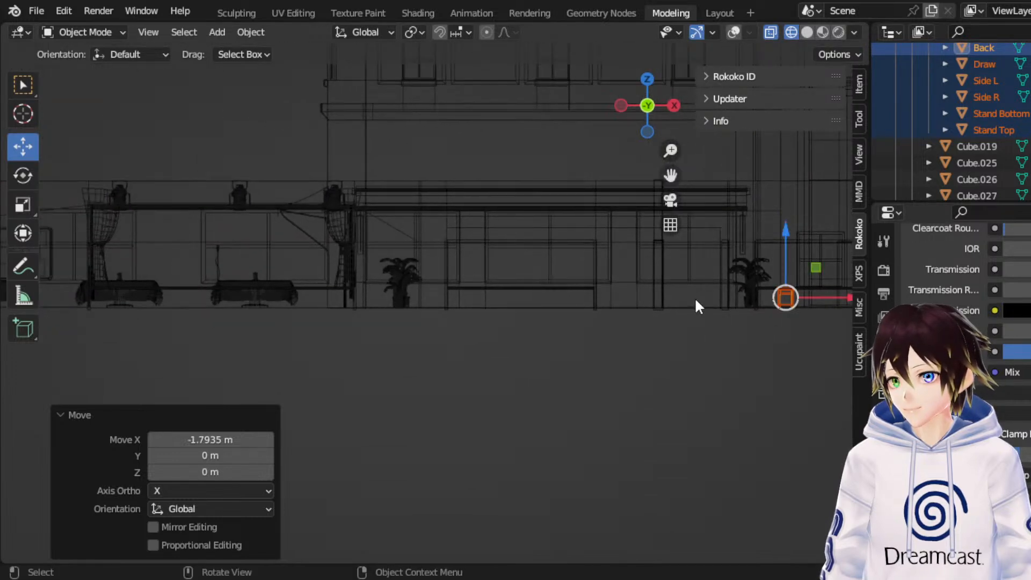
pyautogui.moveTo(843, 303); pyautogui.dragTo(293, 294)
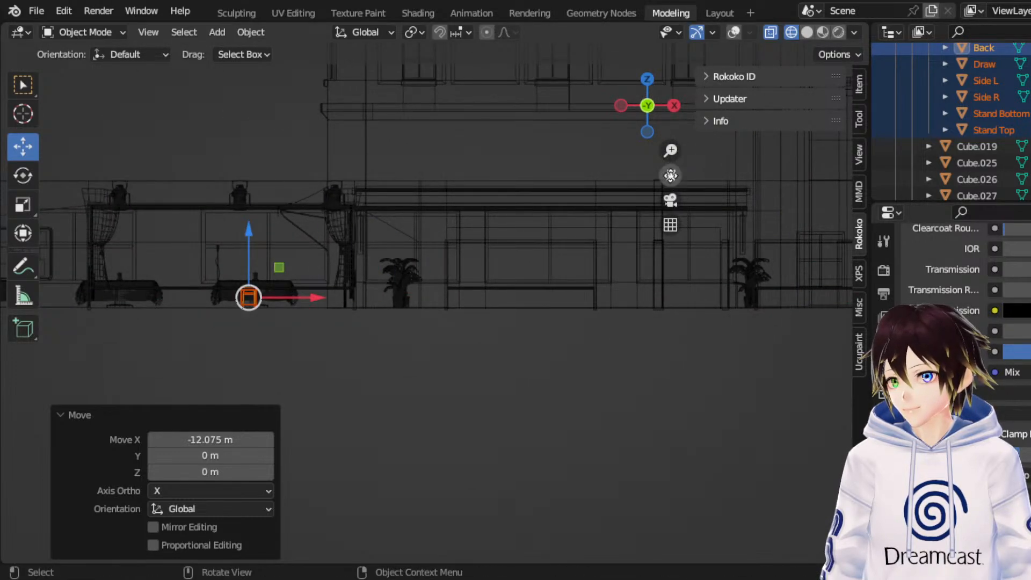
pyautogui.moveTo(671, 175); pyautogui.dragTo(1030, 191)
pyautogui.moveTo(668, 311); pyautogui.dragTo(347, 313)
# Step: Move the stand about -4.98 m along Y toward the TV's wall and fine-tune it by about 0.029 m in the side view
pyautogui.moveTo(320, 320); pyautogui.dragTo(214, 348, button='middle')
pyautogui.moveTo(214, 349); pyautogui.dragTo(480, 357)
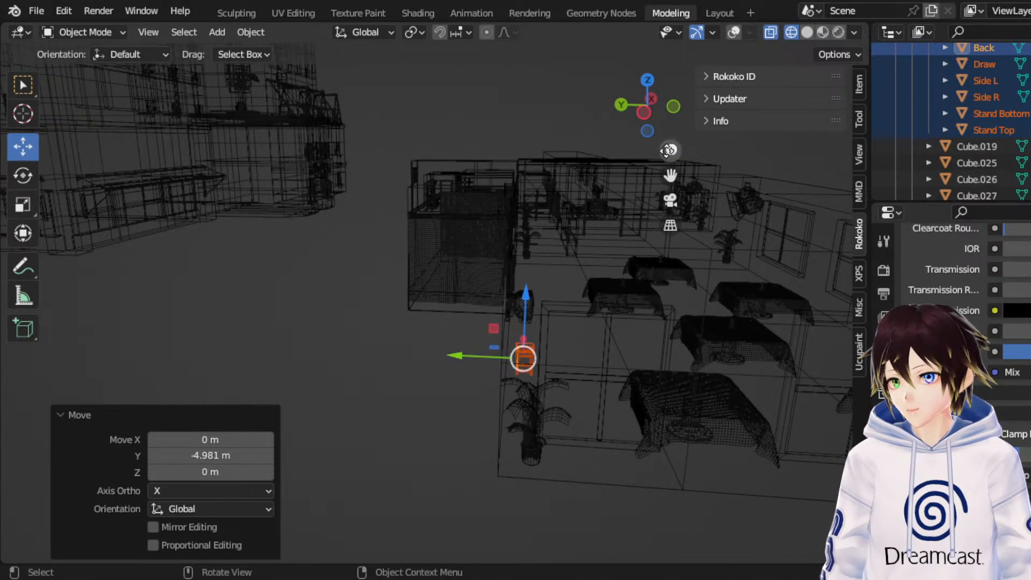
pyautogui.click(646, 117)
pyautogui.moveTo(677, 178); pyautogui.dragTo(601, 198)
pyautogui.scroll(8, 543, 316)
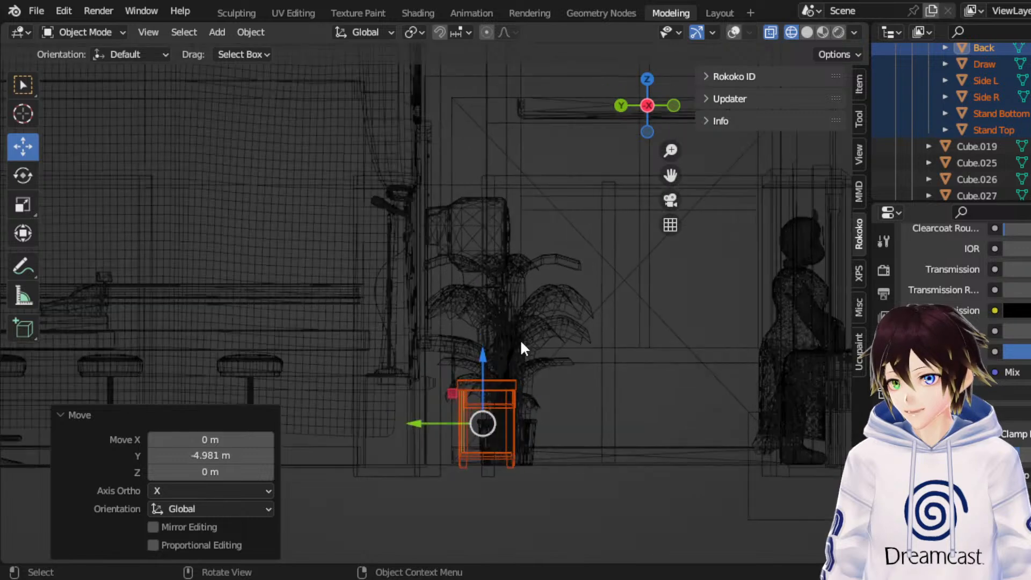
pyautogui.moveTo(439, 448); pyautogui.dragTo(444, 447)
# Step: Scale the stand uniformly by about 1.28 in the front view and raise it so its legs rest on the floor below the TV
pyautogui.moveTo(472, 424); pyautogui.dragTo(440, 293, button='middle')
pyautogui.scroll(-5, 441, 292)
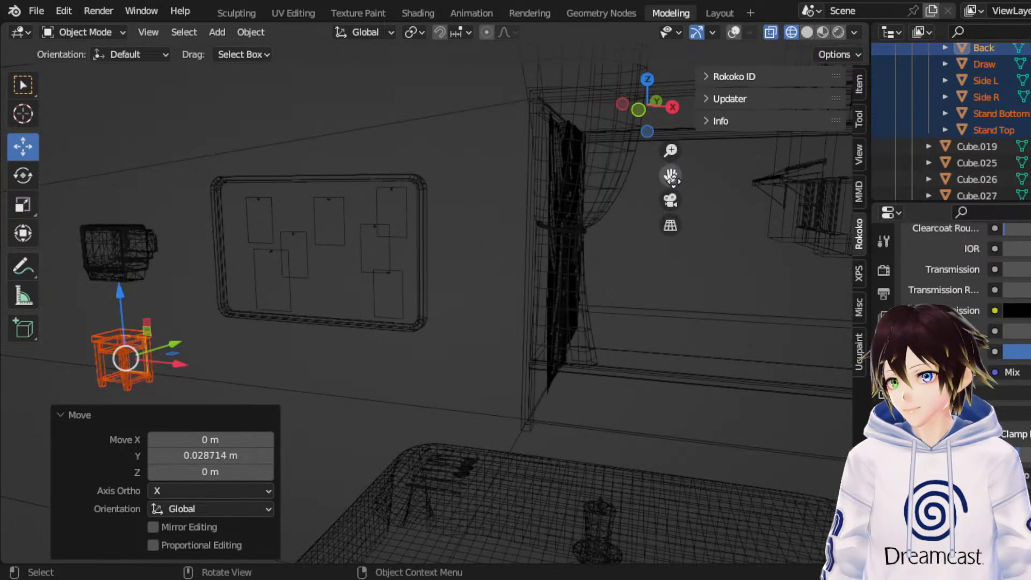
pyautogui.moveTo(674, 180); pyautogui.dragTo(962, 207)
pyautogui.scroll(5, 482, 269)
pyautogui.moveTo(420, 327); pyautogui.dragTo(457, 326, button='middle')
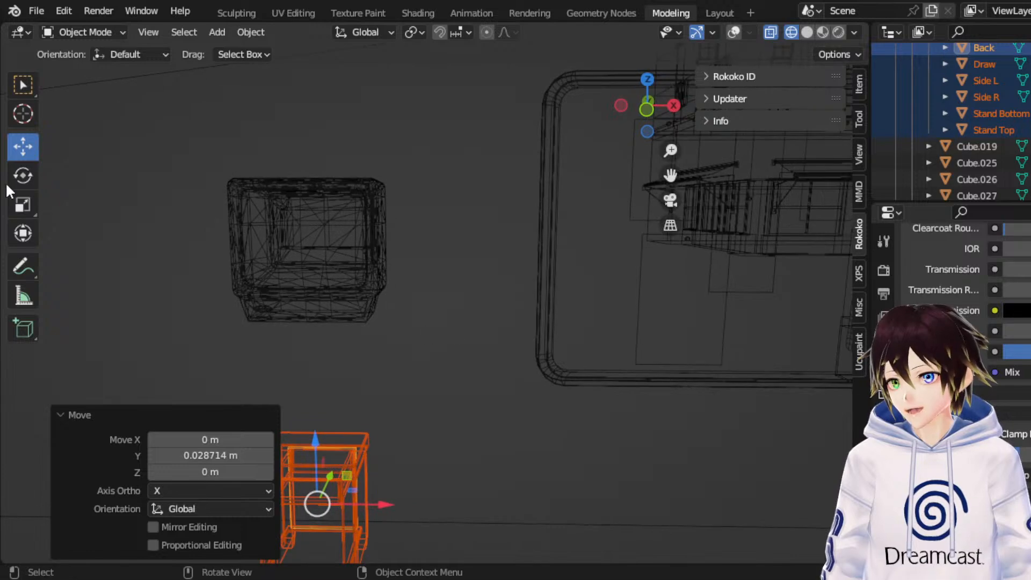
pyautogui.click(21, 207)
pyautogui.moveTo(671, 175); pyautogui.dragTo(769, 111)
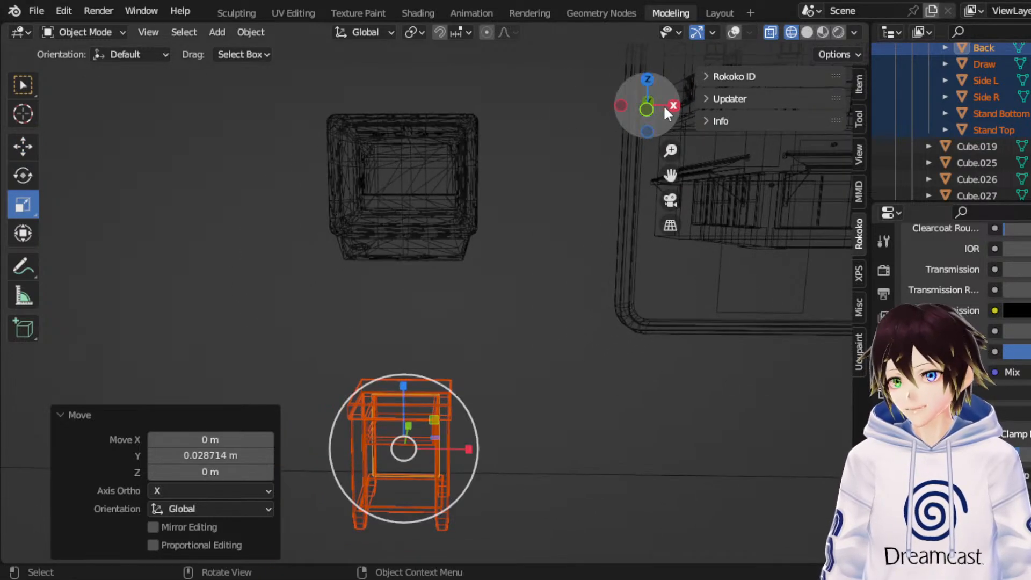
pyautogui.click(647, 109)
pyautogui.scroll(-3, 521, 253)
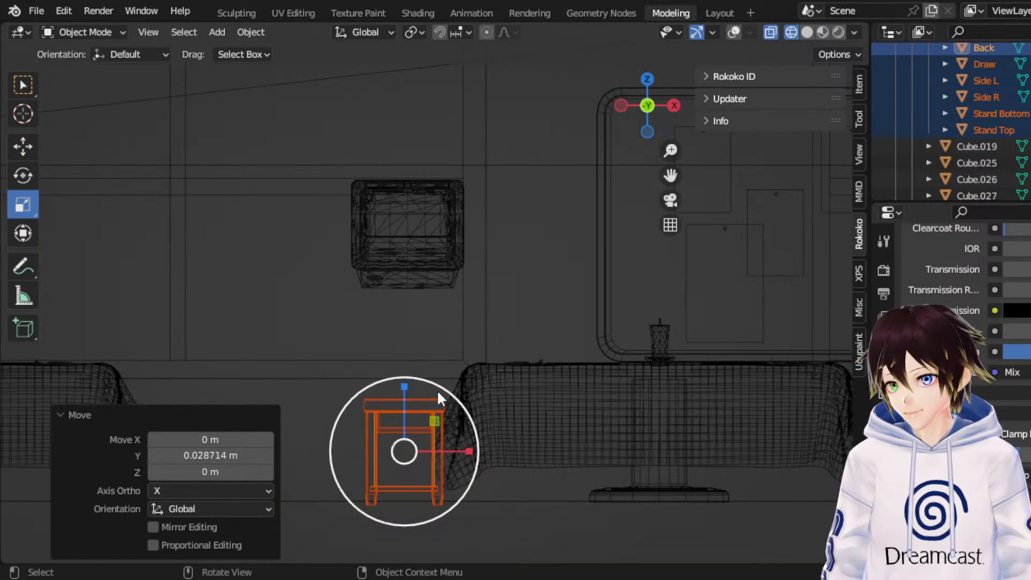
pyautogui.press('s')
pyautogui.click(424, 372)
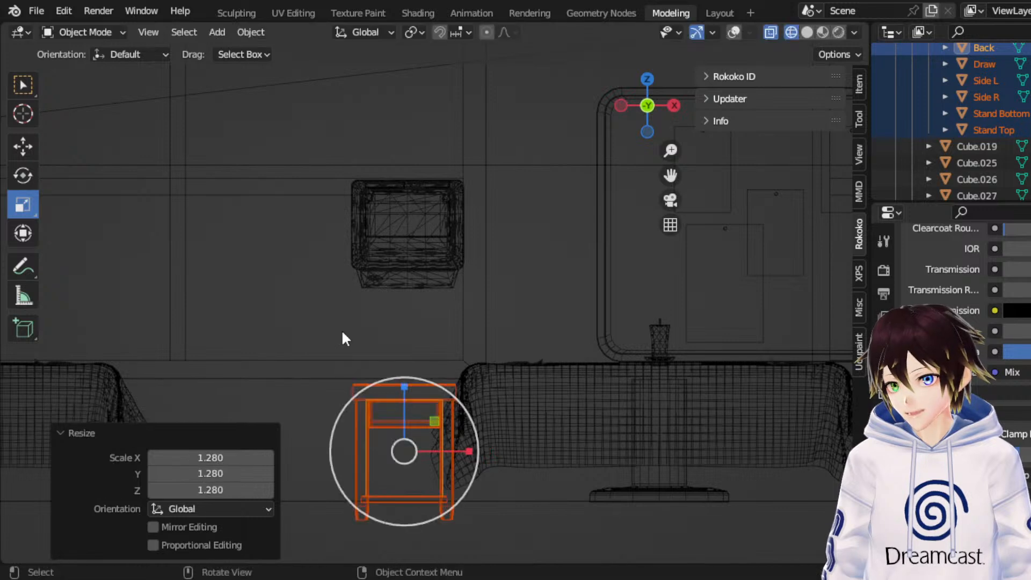
pyautogui.click(27, 151)
pyautogui.moveTo(413, 395); pyautogui.dragTo(413, 378)
# Step: Lower the TV about 0.345 m along Z onto the stand and view the pair up close in material preview
pyautogui.click(372, 284)
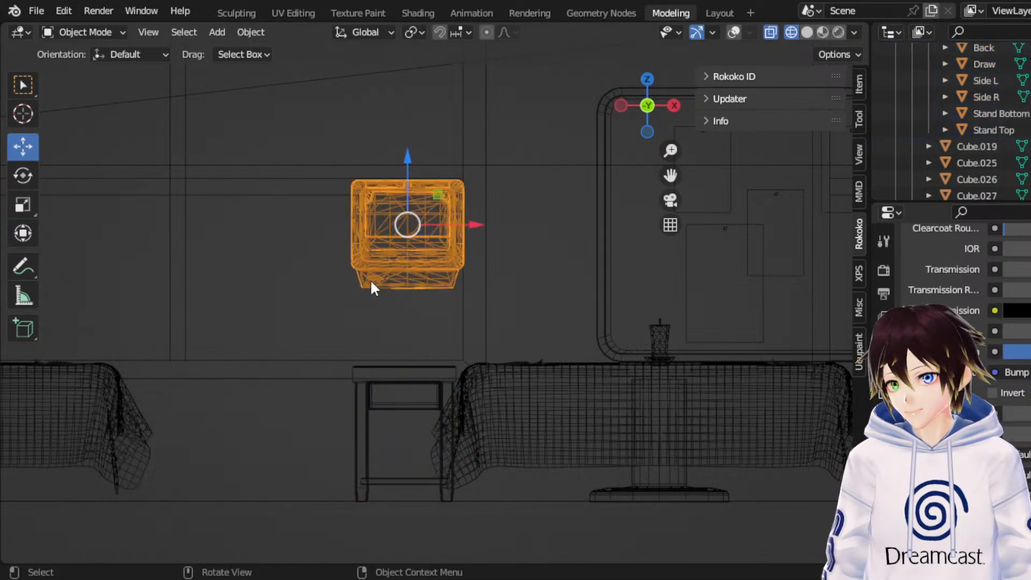
pyautogui.moveTo(408, 189); pyautogui.dragTo(397, 264)
pyautogui.moveTo(396, 265); pyautogui.dragTo(499, 302, button='middle')
pyautogui.click(808, 34)
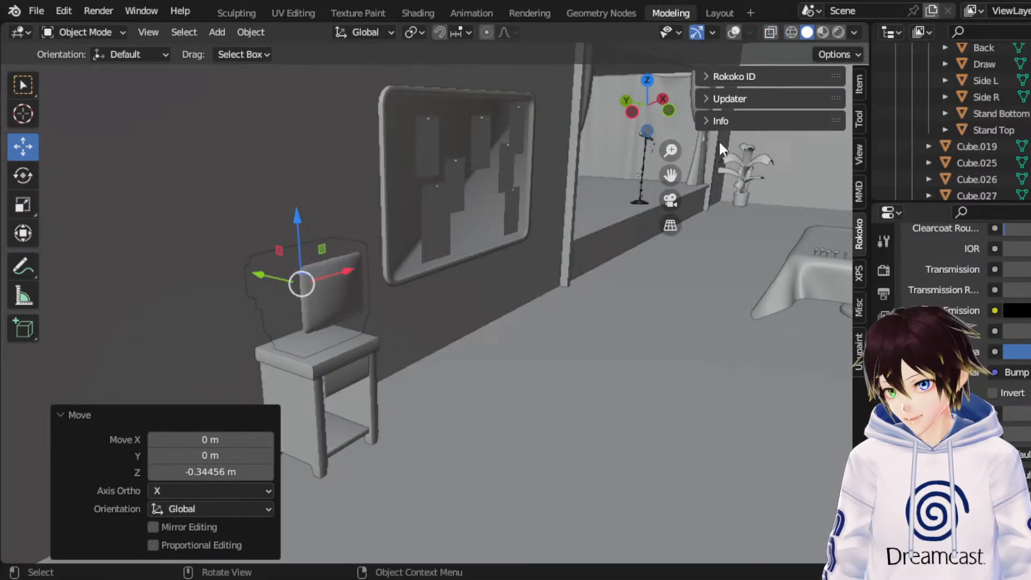
pyautogui.click(822, 32)
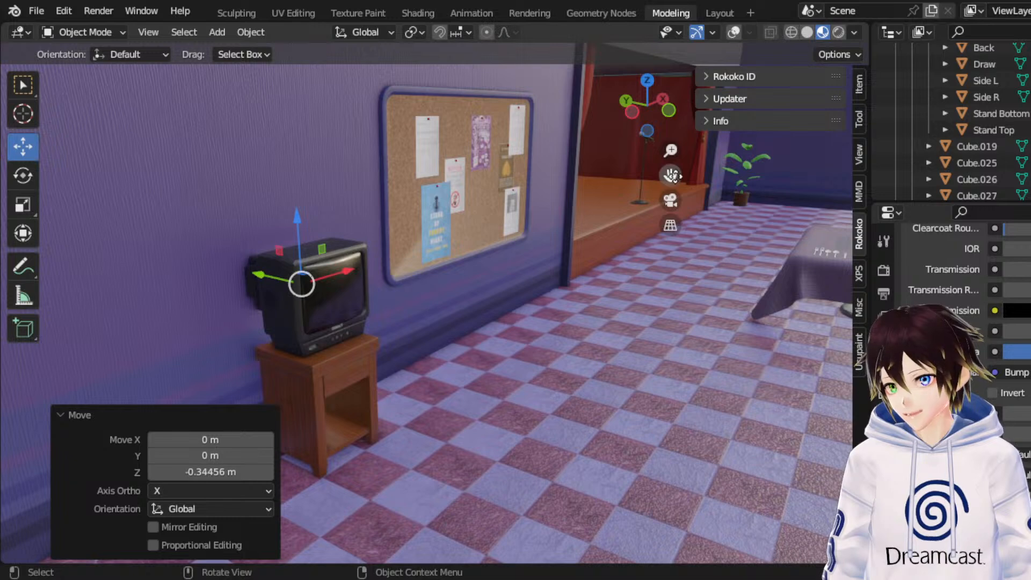
pyautogui.moveTo(670, 175); pyautogui.dragTo(676, 185)
pyautogui.scroll(5, 553, 283)
pyautogui.click(405, 369)
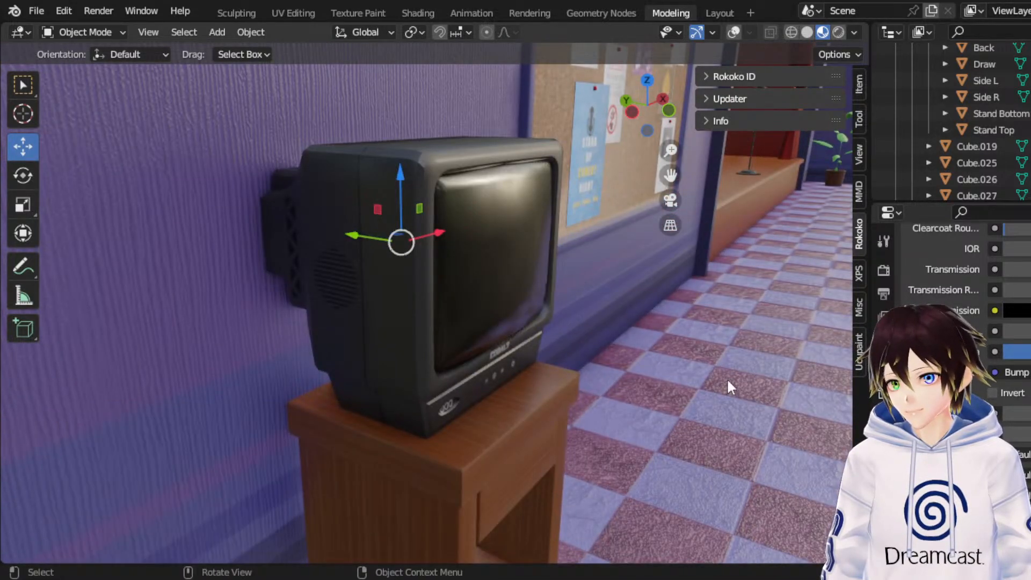
# Step: Inspect the TV's casing in solid shading with and without overlays and look through the settings of its two materials
pyautogui.click(731, 32)
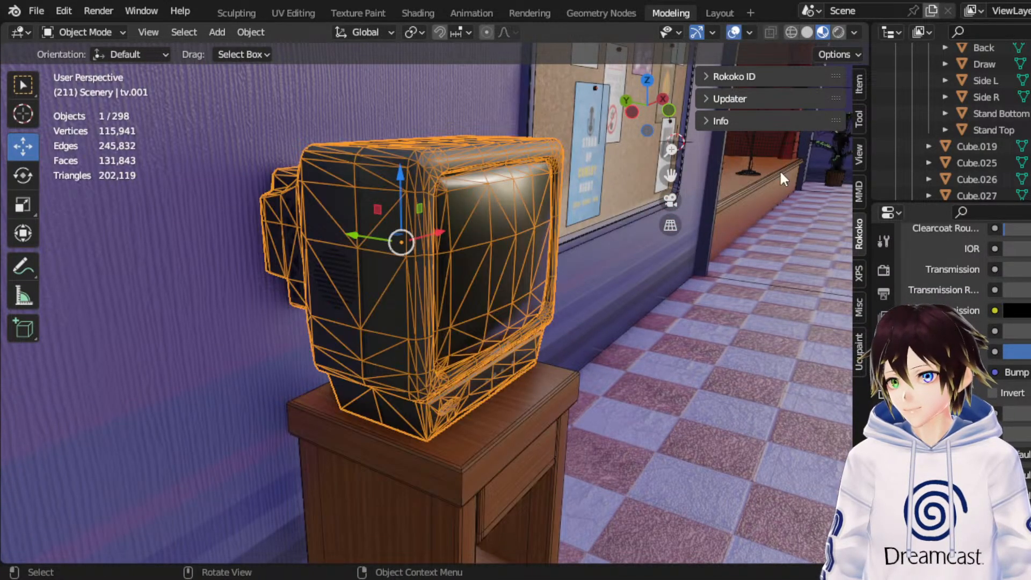
pyautogui.scroll(15, 951, 280)
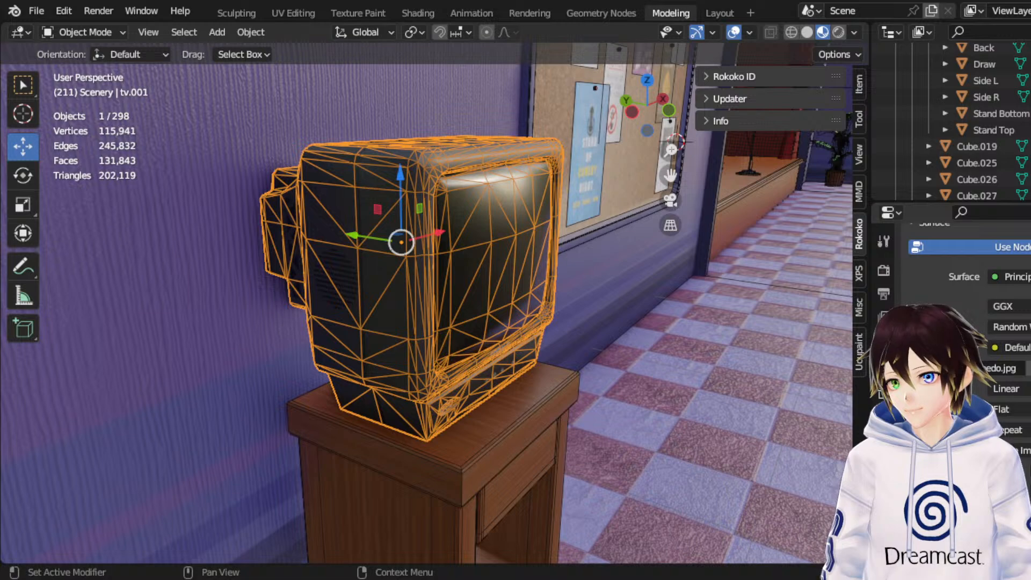
pyautogui.click(807, 32)
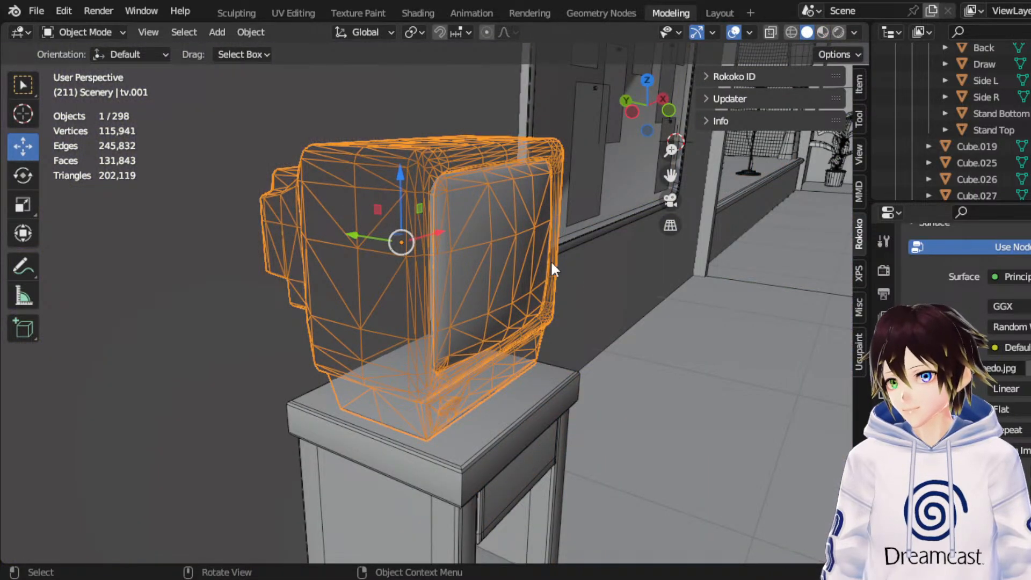
pyautogui.moveTo(484, 298); pyautogui.dragTo(510, 301, button='middle')
pyautogui.scroll(-15, 967, 322)
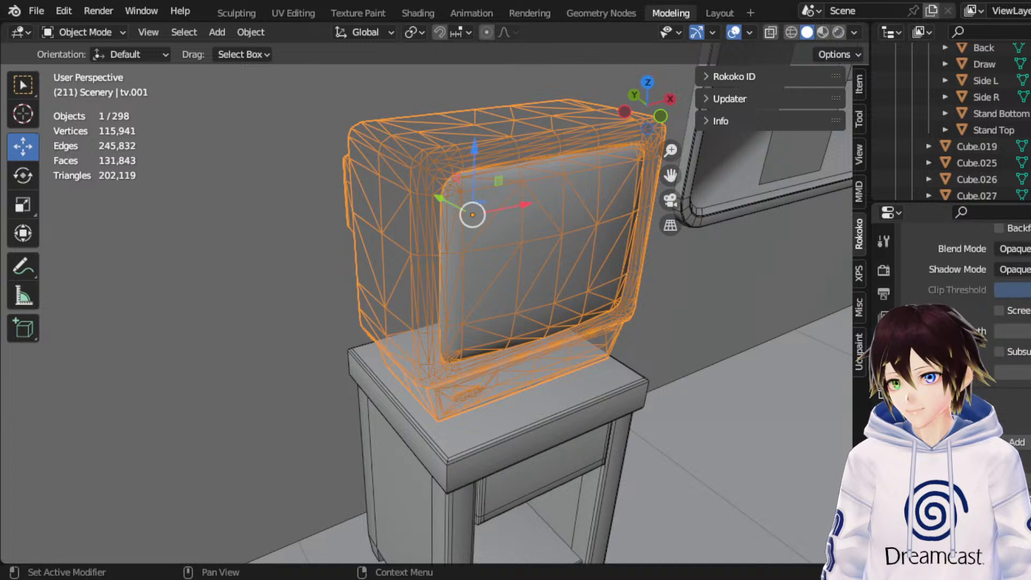
pyautogui.scroll(15, 1023, 448)
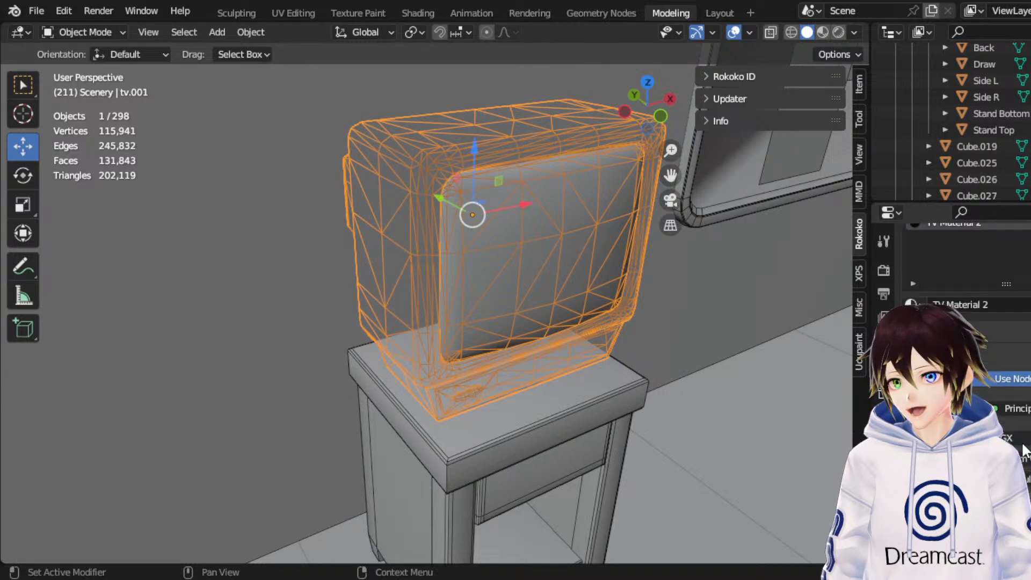
pyautogui.click(970, 273)
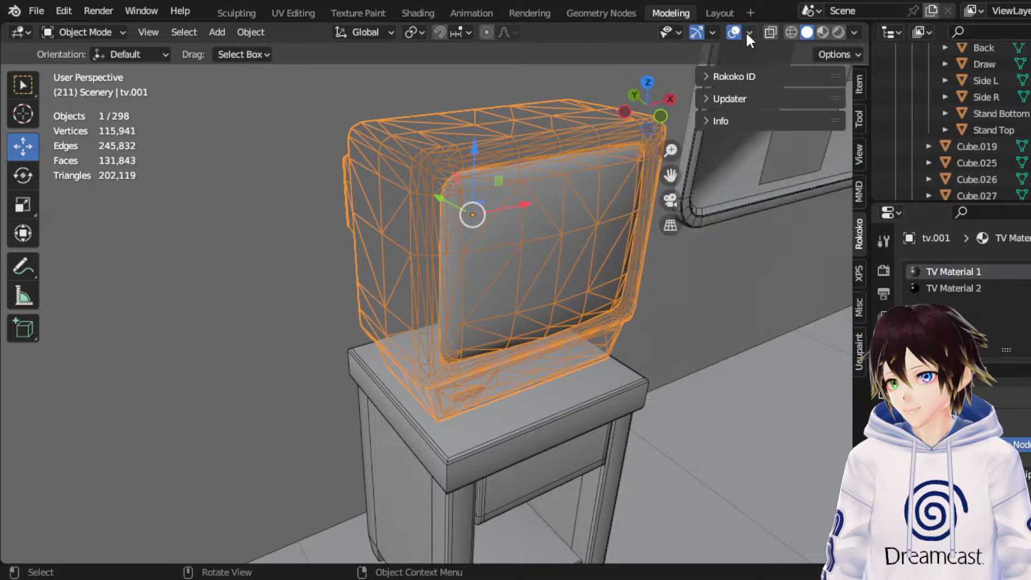
pyautogui.click(735, 32)
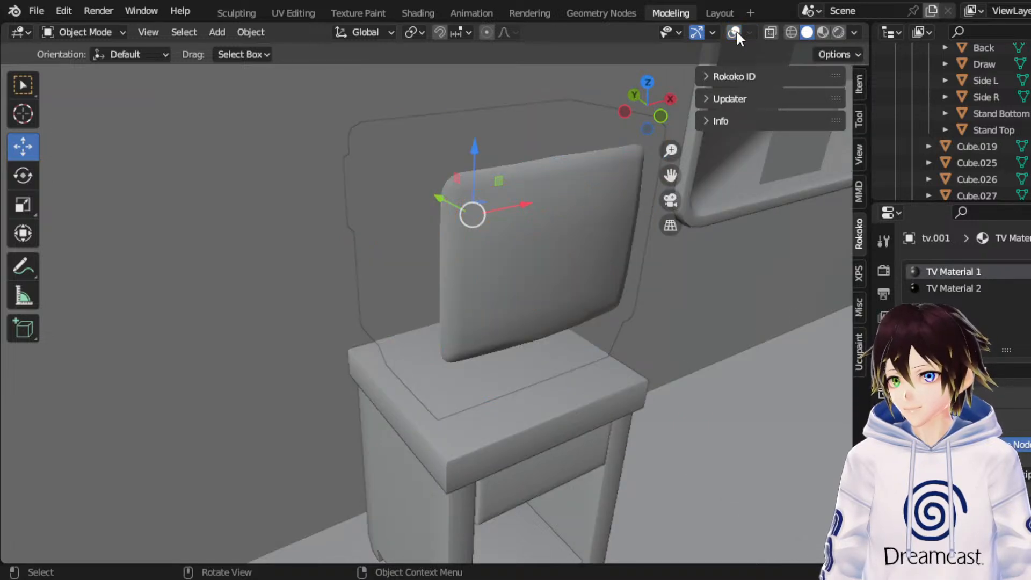
pyautogui.click(735, 33)
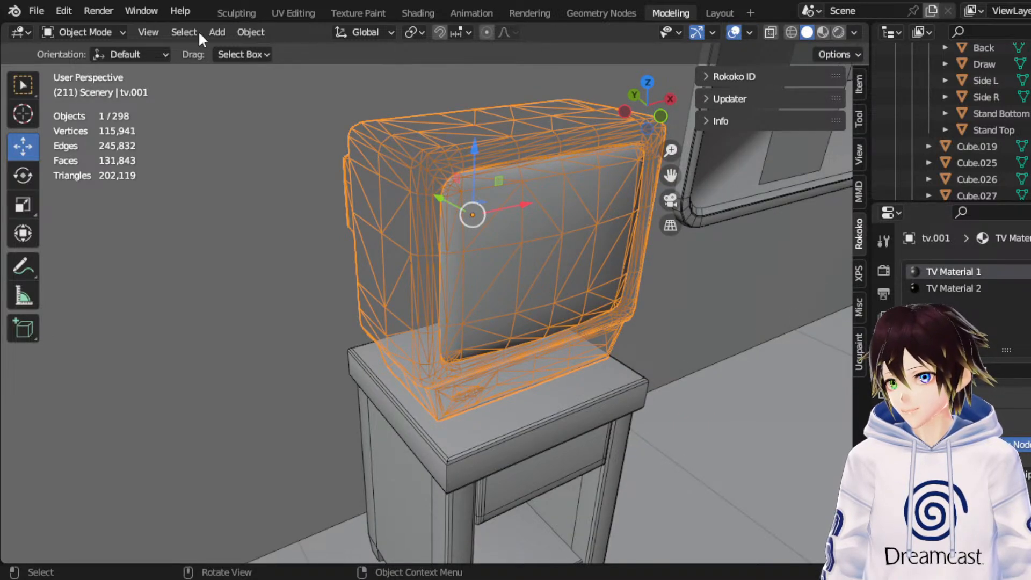
# Step: Enter Edit Mode on the TV and grow the selection from one upper bezel face across the whole front frame
pyautogui.click(107, 33)
pyautogui.click(96, 68)
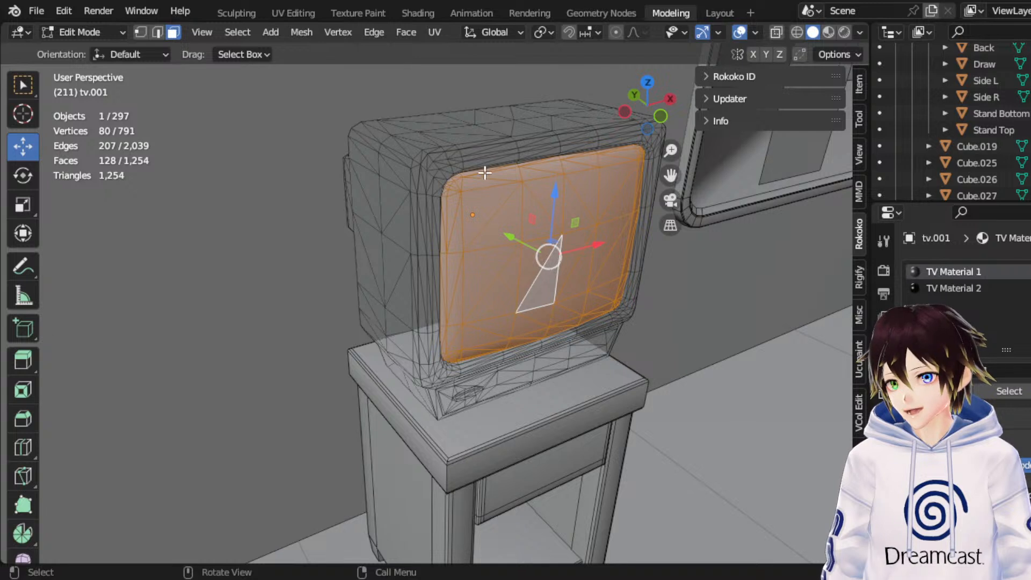
pyautogui.click(485, 152)
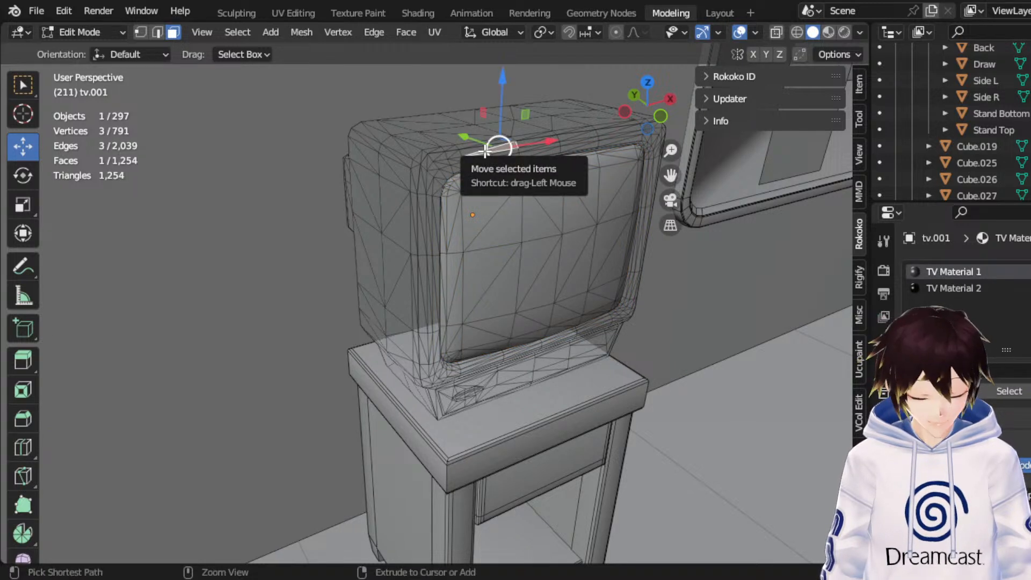
pyautogui.press('ctrl+KP_Add')
pyautogui.press('ctrl+KP_Add')
pyautogui.press('ctrl+KP_Add')
pyautogui.press('ctrl+KP_Add')
pyautogui.press('ctrl+KP_Add')
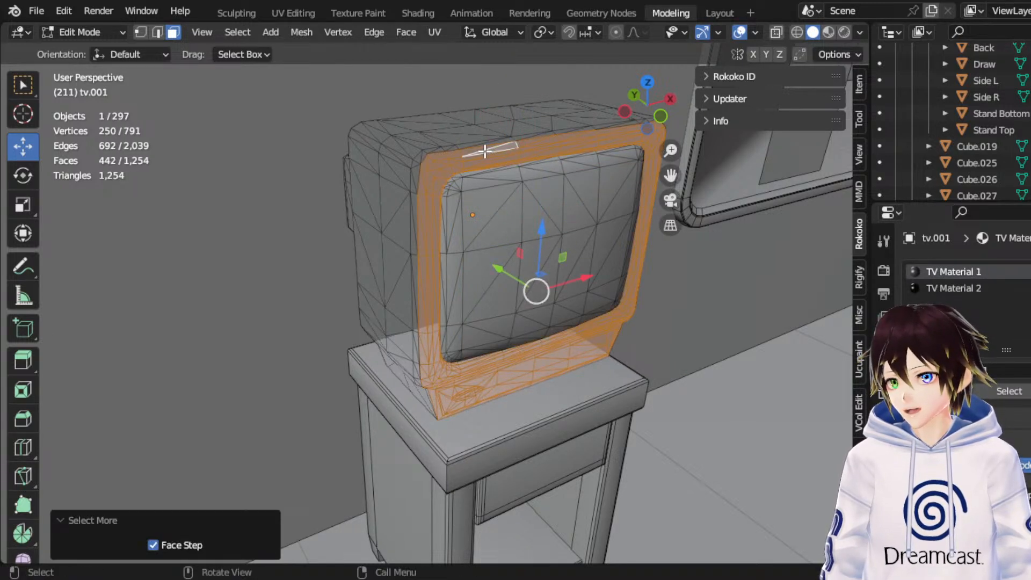
# Step: Merge all of the TV's vertices by distance at 0.0001 m and check the casing in solid shading with overlays hidden
pyautogui.click(142, 33)
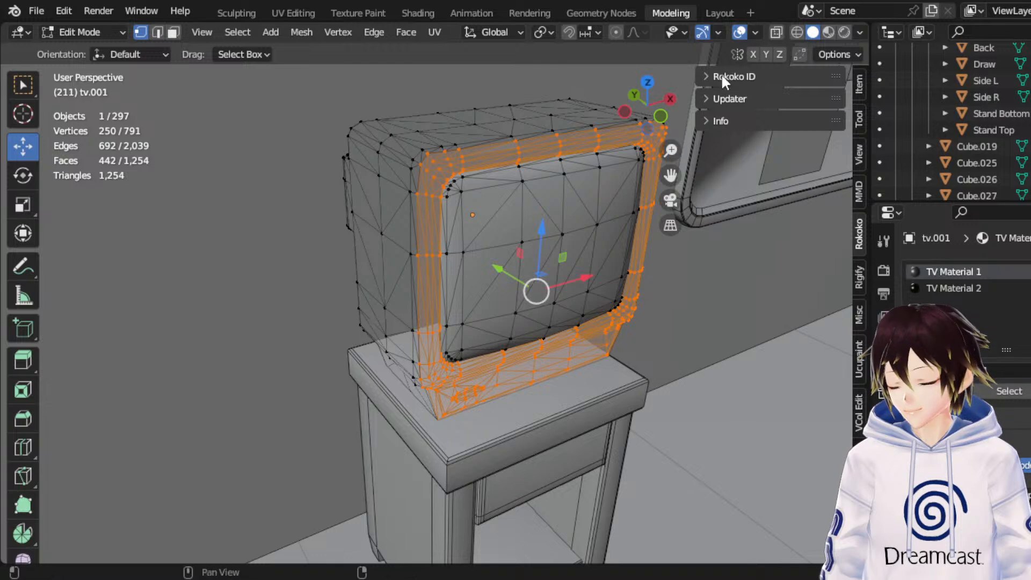
pyautogui.click(797, 33)
pyautogui.moveTo(705, 478); pyautogui.dragTo(98, 42)
pyautogui.rightClick(456, 214)
pyautogui.moveTo(441, 498)
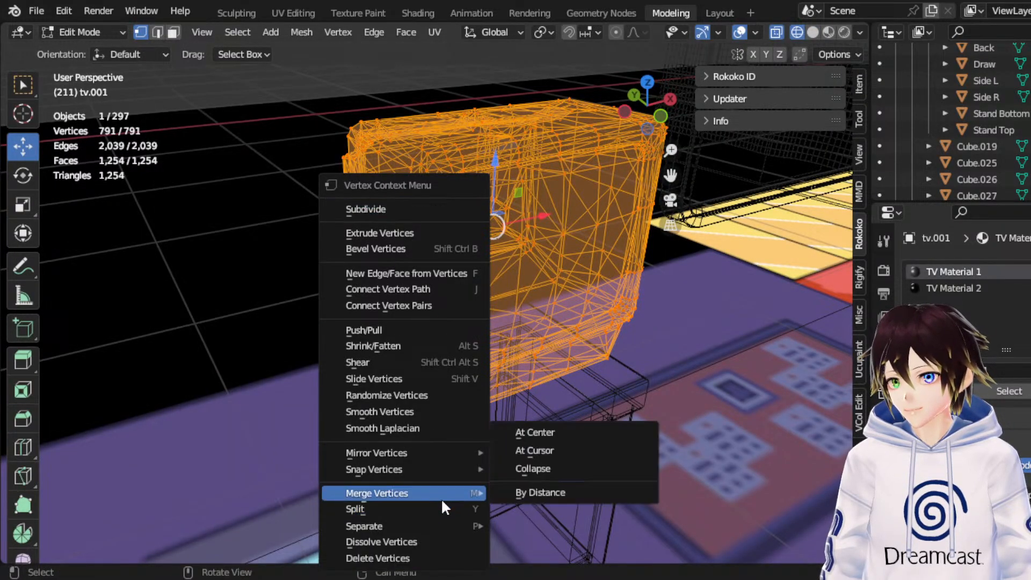
pyautogui.click(528, 502)
pyautogui.click(813, 32)
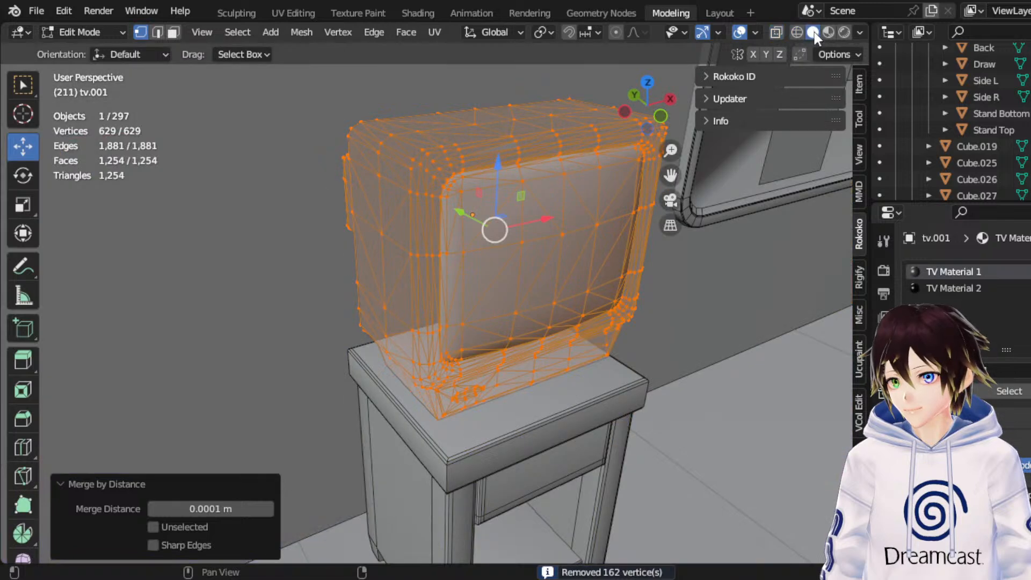
pyautogui.click(832, 37)
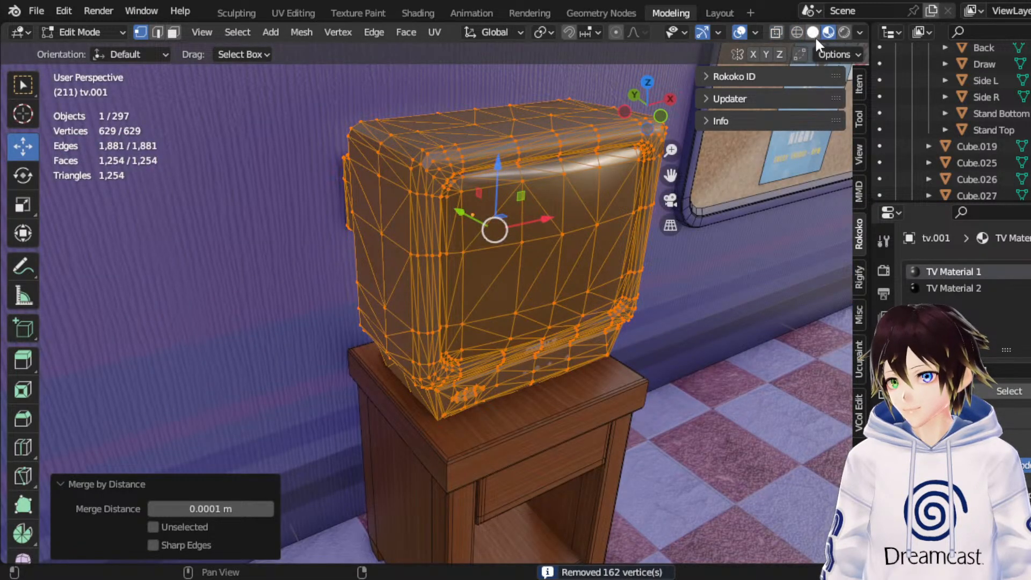
pyautogui.click(814, 33)
pyautogui.click(740, 32)
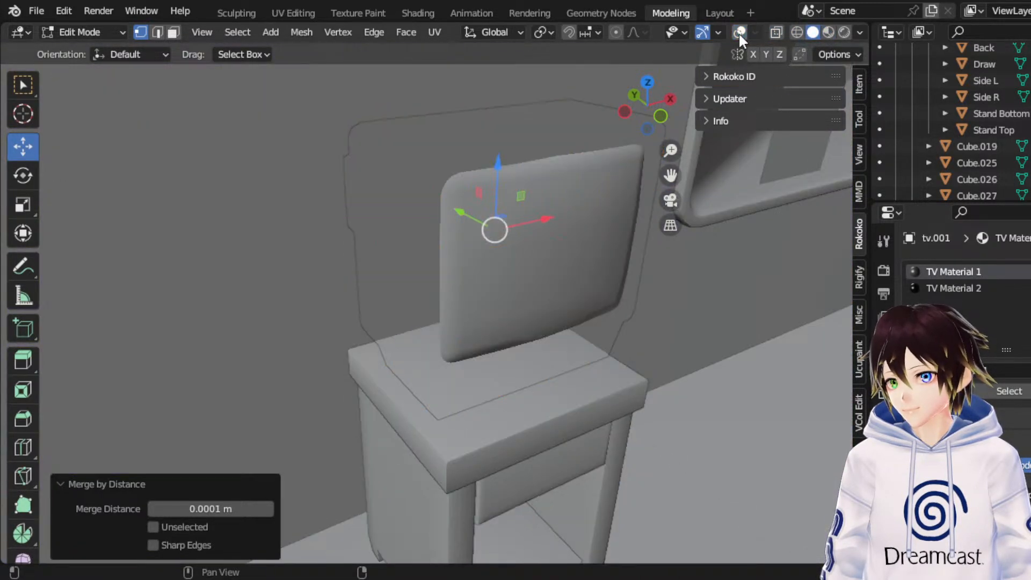
# Step: Show the overlays again and undo back to the selection of the TV's casing without its screen
pyautogui.click(741, 32)
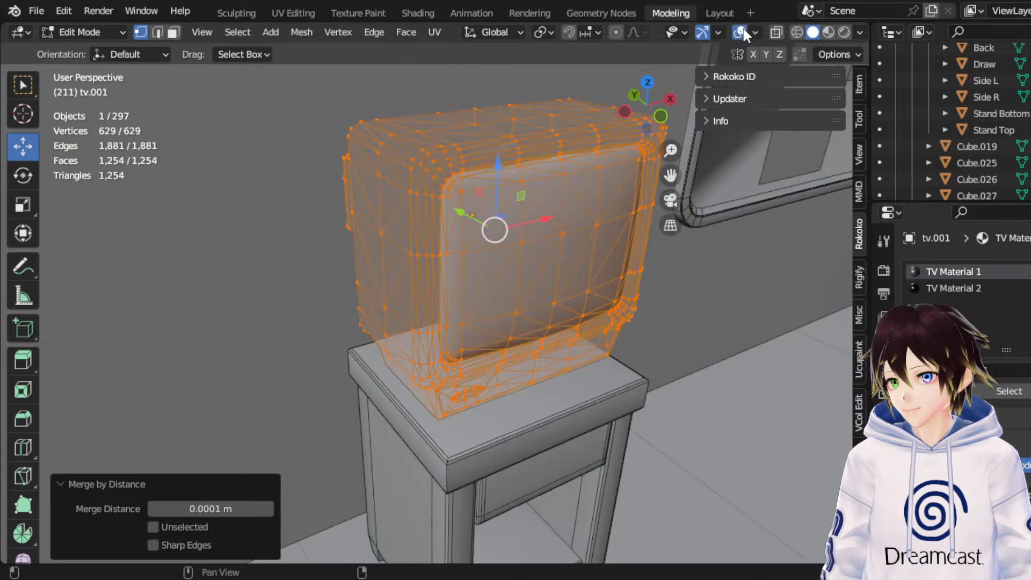
pyautogui.click(805, 375)
pyautogui.hotkey('ctrl', 'z')
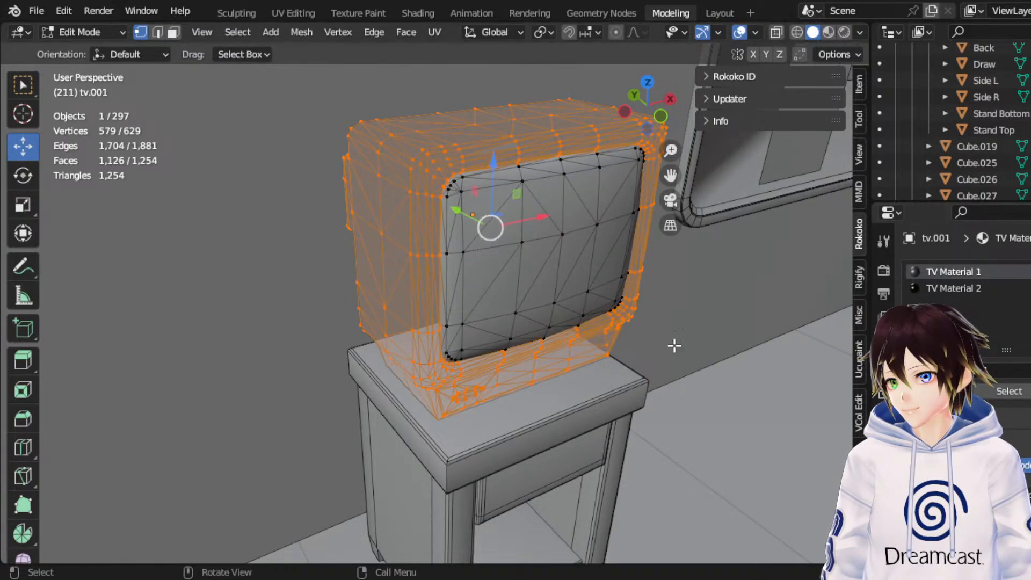
pyautogui.rightClick(452, 215)
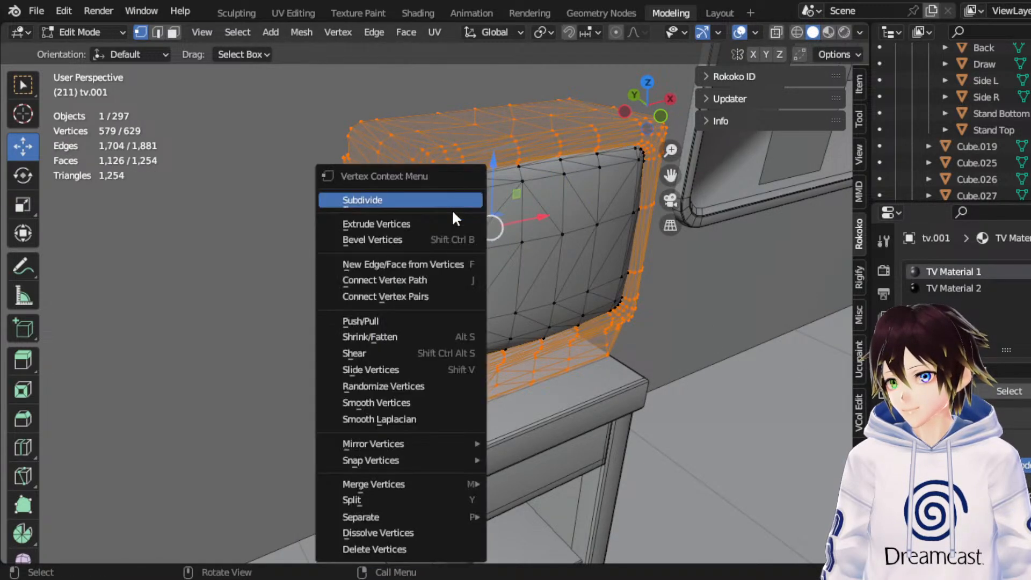
pyautogui.click(421, 417)
# Step: Recalculate the selected TV casing's normals to the outside and check it in solid shading with overlays hidden
pyautogui.click(301, 33)
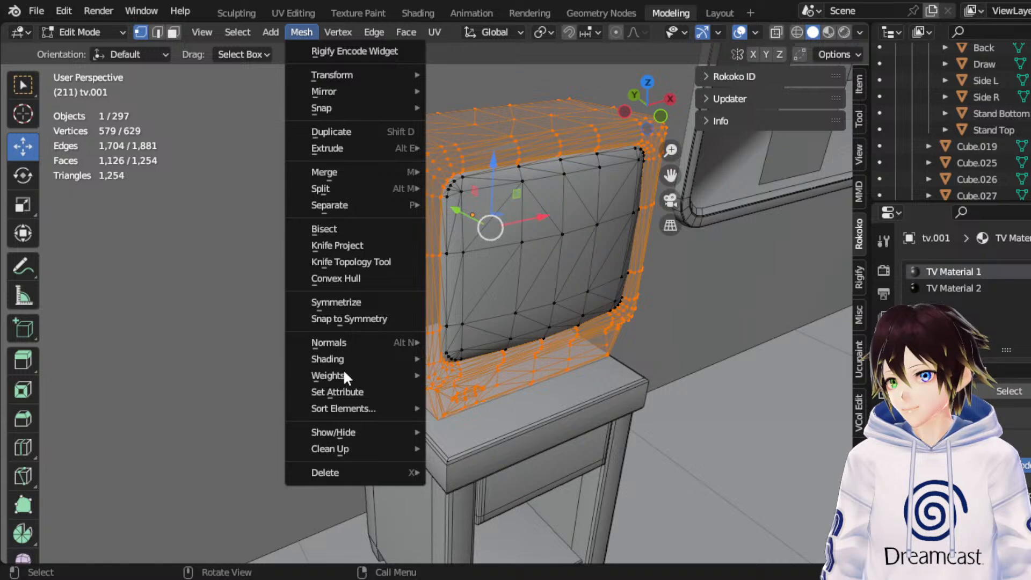
pyautogui.moveTo(371, 340)
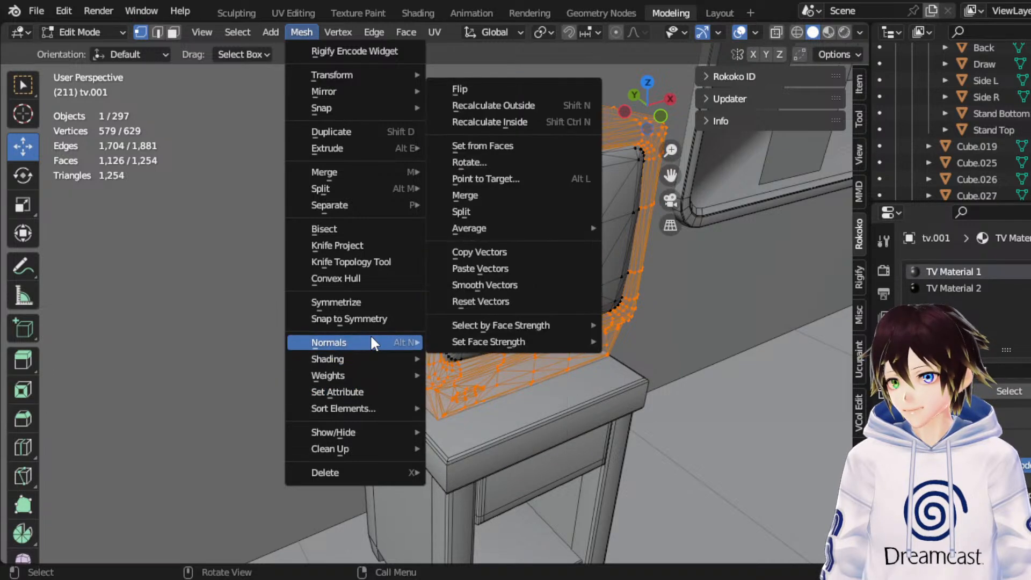
pyautogui.click(538, 106)
pyautogui.click(740, 32)
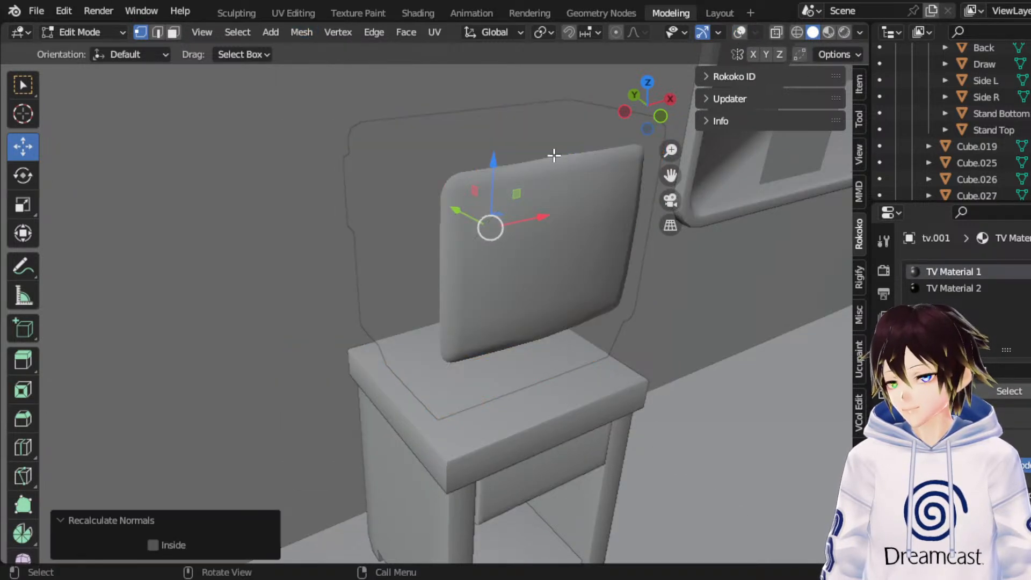
pyautogui.moveTo(553, 157); pyautogui.dragTo(587, 150, button='middle')
# Step: View the TV in material preview and test its material's backface culling by switching it on and off
pyautogui.click(828, 32)
pyautogui.moveTo(617, 226)
pyautogui.mouseDown(button='middle')
pyautogui.moveTo(485, 182)
pyautogui.moveTo(524, 214)
pyautogui.mouseUp(button='middle')
pyautogui.scroll(-10, 957, 323)
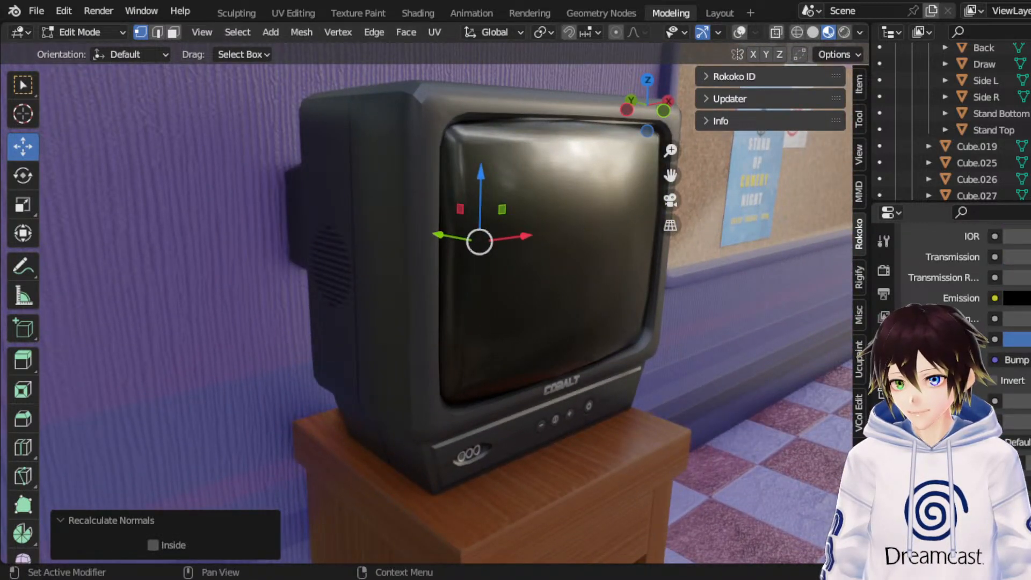
pyautogui.scroll(-8, 961, 279)
pyautogui.scroll(-4, 961, 322)
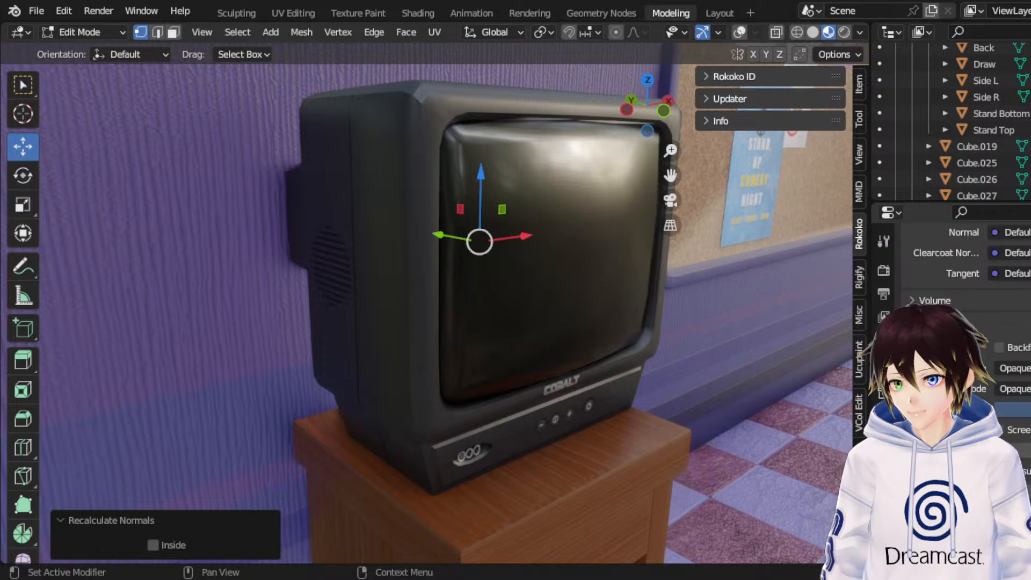
pyautogui.click(998, 350)
pyautogui.click(998, 348)
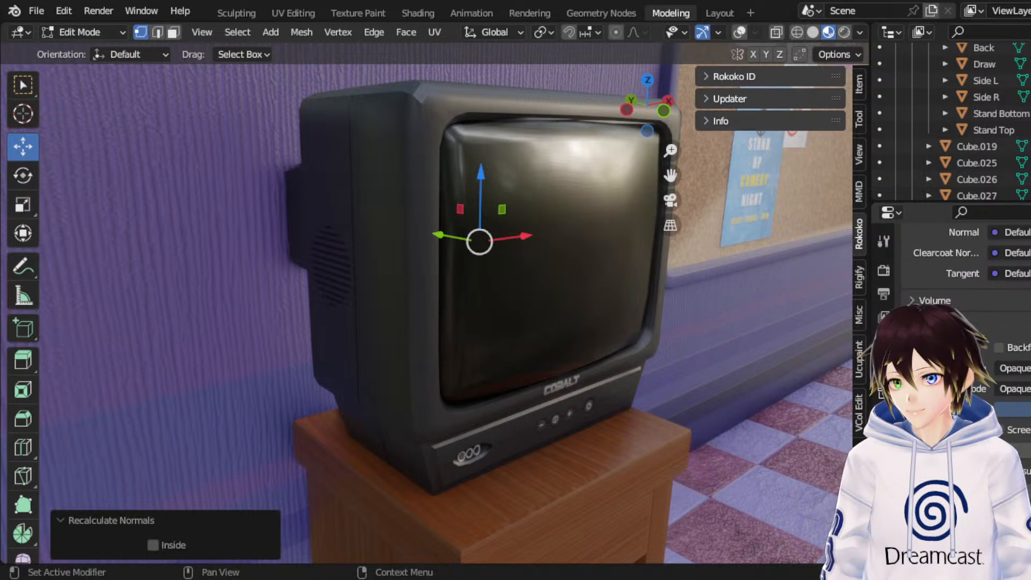
pyautogui.moveTo(564, 208); pyautogui.dragTo(495, 199, button='middle')
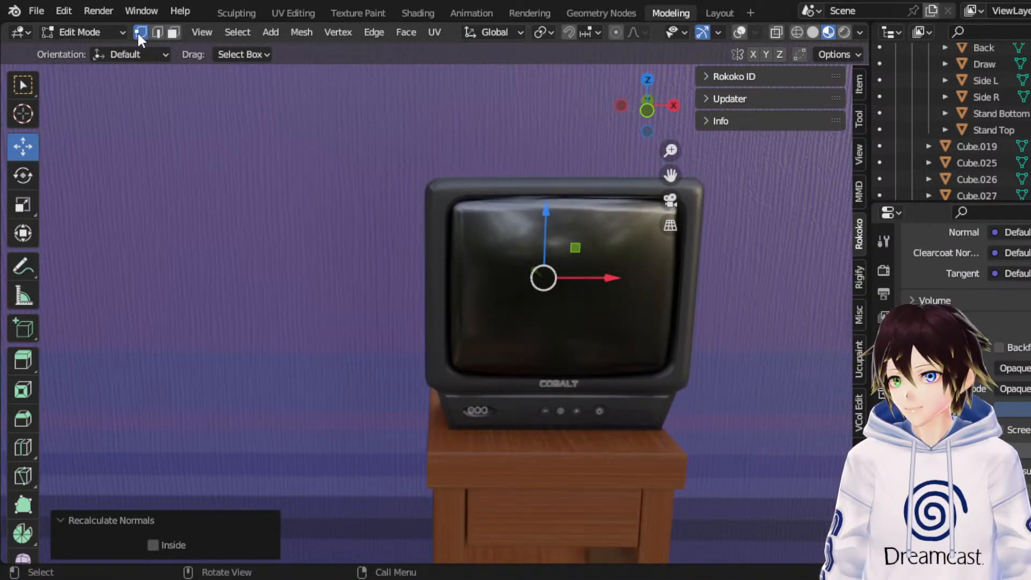
# Step: Return the TV to Object Mode and view it on its stand together with the surrounding wall
pyautogui.click(116, 32)
pyautogui.click(112, 52)
pyautogui.scroll(-4, 413, 293)
pyautogui.moveTo(413, 292); pyautogui.dragTo(488, 322, button='middle')
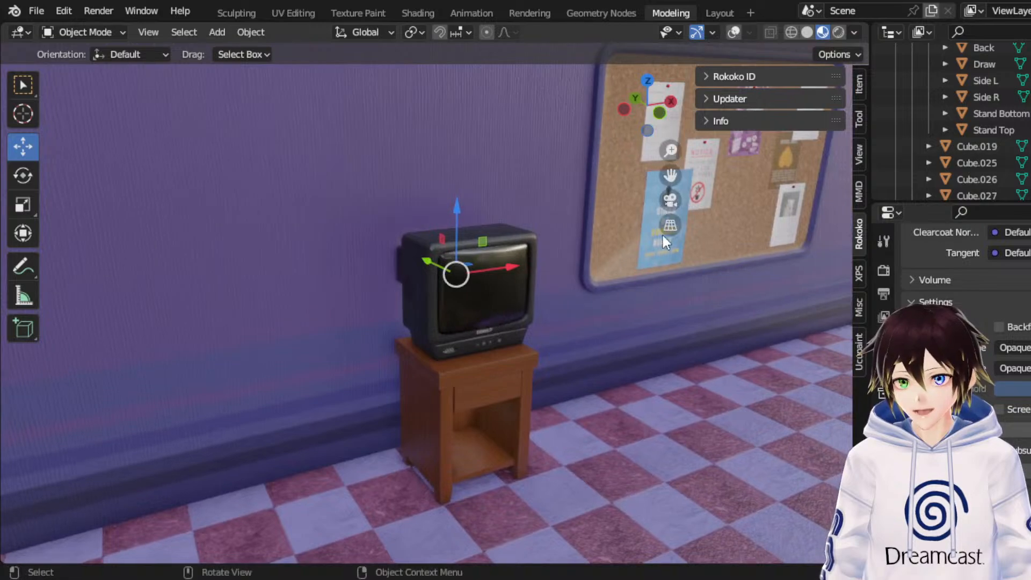
pyautogui.moveTo(671, 175); pyautogui.dragTo(232, 217)
pyautogui.moveTo(567, 290); pyautogui.dragTo(400, 263, button='middle')
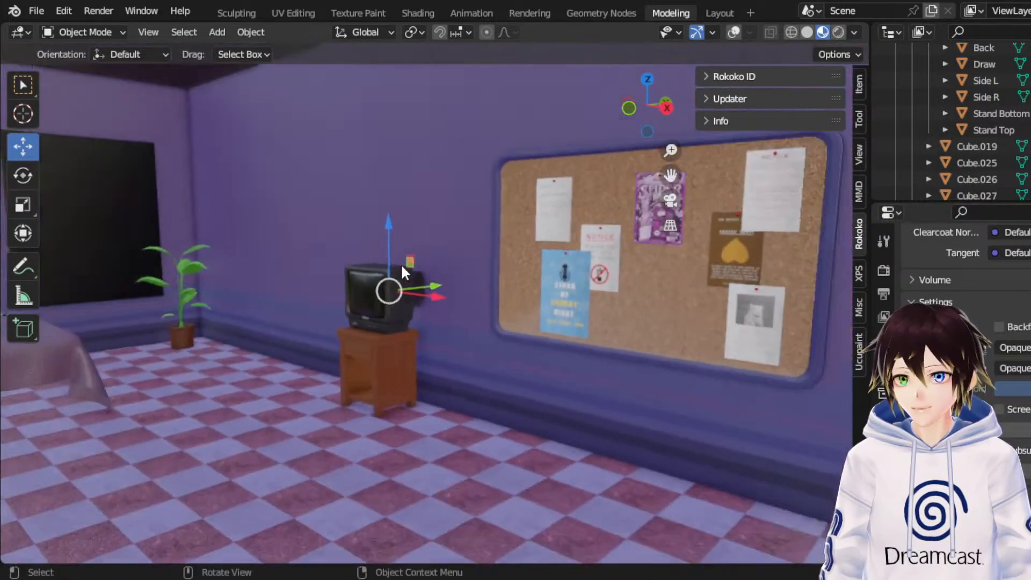
# Step: Examine the bulletin board's posters up close and how the TV and stand sit beside it
pyautogui.scroll(-4, 429, 262)
pyautogui.moveTo(473, 264); pyautogui.dragTo(541, 281, button='middle')
pyautogui.scroll(-3, 443, 266)
pyautogui.scroll(3, 440, 287)
pyautogui.scroll(6, 409, 282)
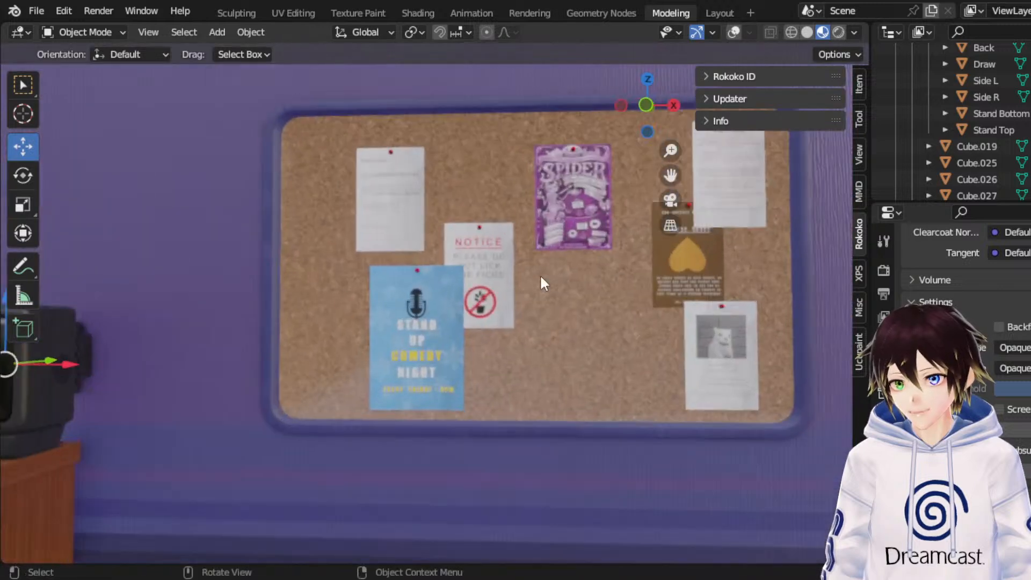
pyautogui.scroll(-4, 469, 308)
pyautogui.moveTo(476, 314); pyautogui.dragTo(623, 275, button='middle')
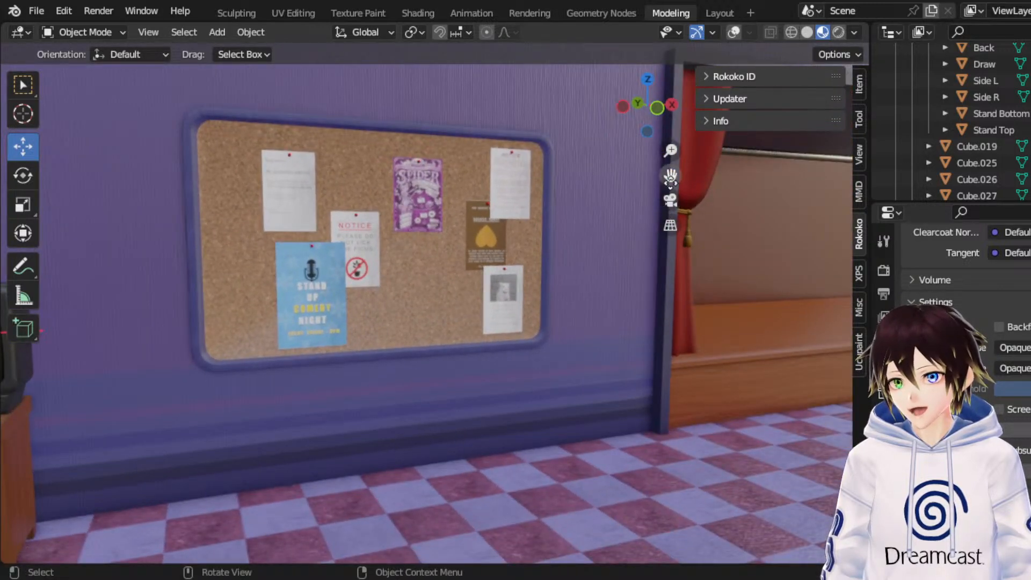
pyautogui.moveTo(670, 176); pyautogui.dragTo(304, 145)
pyautogui.moveTo(305, 356); pyautogui.dragTo(355, 368, button='middle')
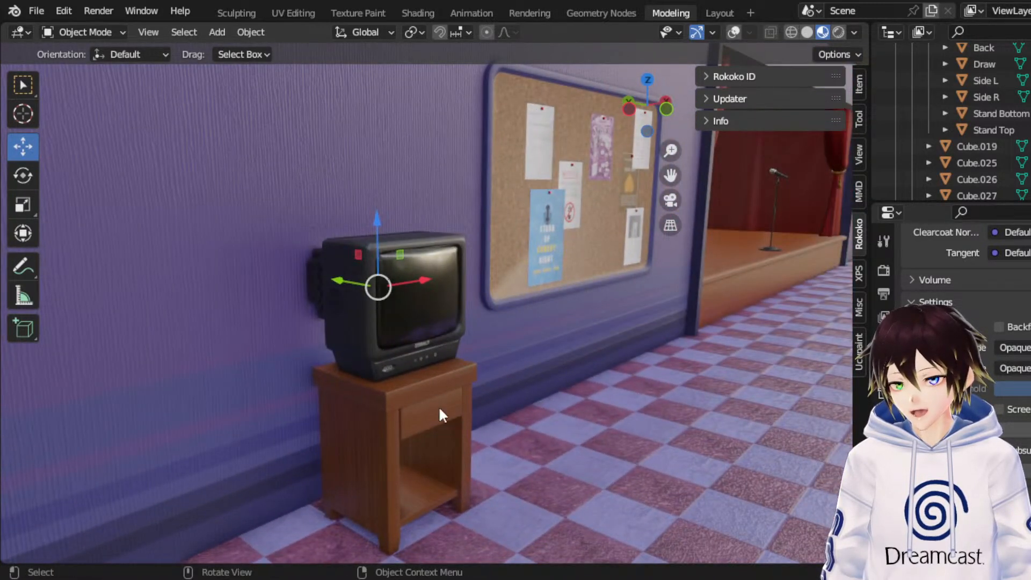
# Step: View the TV and stand from the side against the dining room and save the scene file
pyautogui.moveTo(396, 419); pyautogui.dragTo(472, 404, button='middle')
pyautogui.moveTo(669, 173); pyautogui.dragTo(484, 250)
pyautogui.moveTo(498, 249); pyautogui.dragTo(503, 247, button='middle')
pyautogui.hotkey('ctrl', 's')
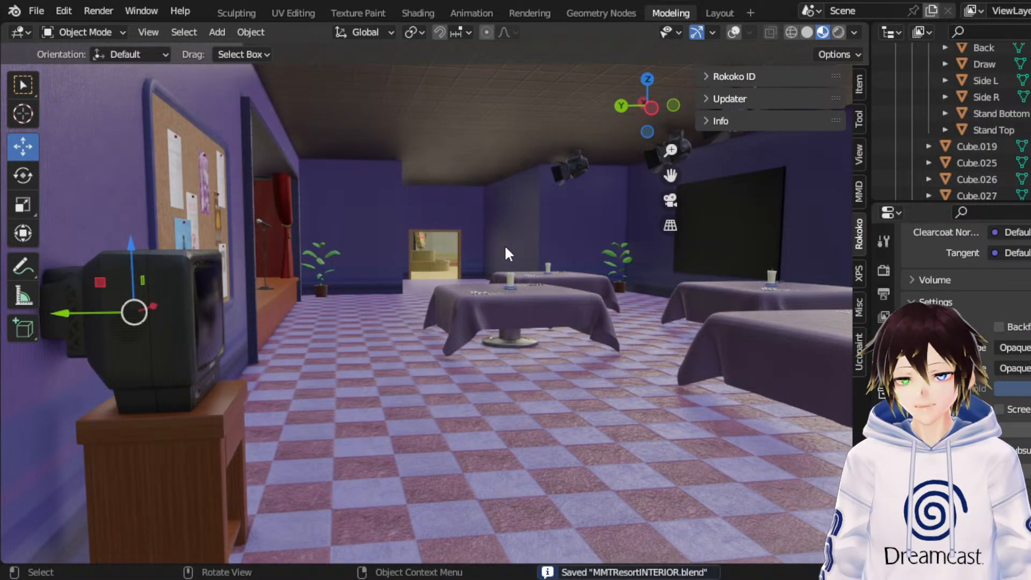
# Step: Review the TV corner from across the dining tables and from the front, and save the file again
pyautogui.moveTo(504, 244); pyautogui.dragTo(491, 301, button='middle')
pyautogui.moveTo(332, 452); pyautogui.dragTo(484, 407, button='middle')
pyautogui.scroll(4, 483, 407)
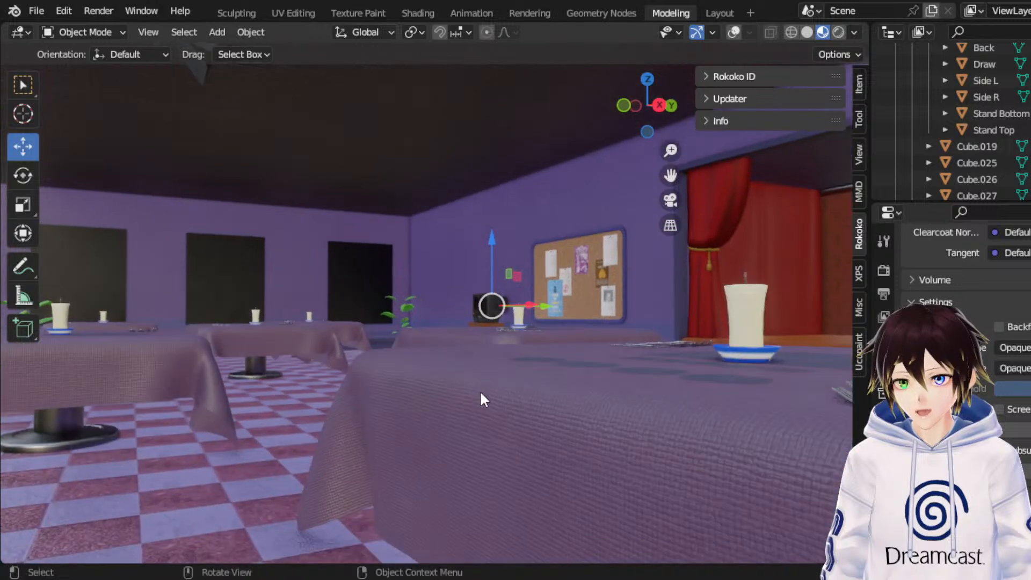
pyautogui.scroll(3, 485, 285)
pyautogui.moveTo(473, 260); pyautogui.dragTo(499, 298, button='middle')
pyautogui.scroll(2, 540, 279)
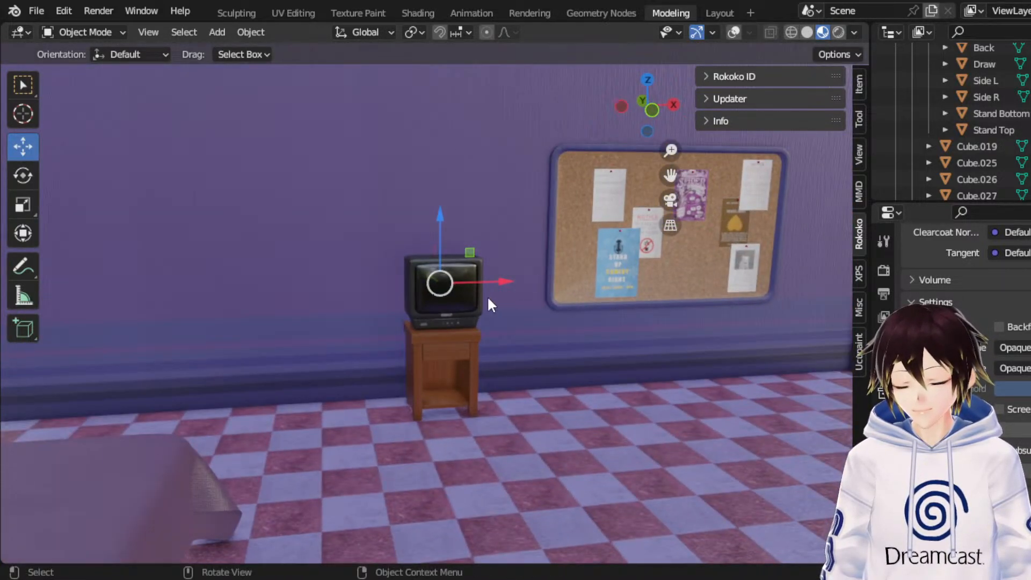
pyautogui.click(32, 10)
pyautogui.click(64, 118)
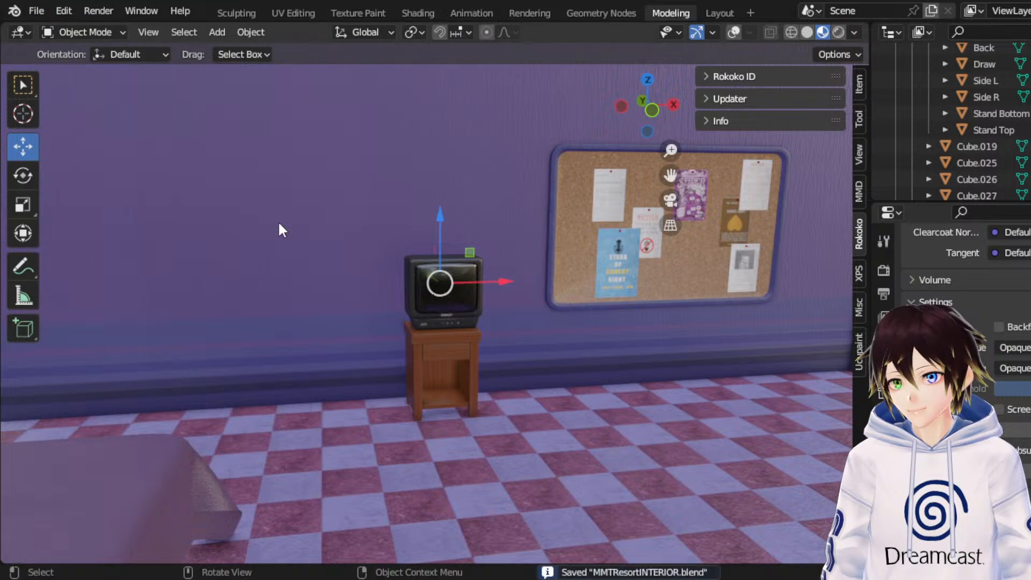
# Step: Walk through the dining room into the lobby to examine the characters, CORE entrance, fountain statue and long hallway
pyautogui.moveTo(278, 221); pyautogui.dragTo(372, 232, button='middle')
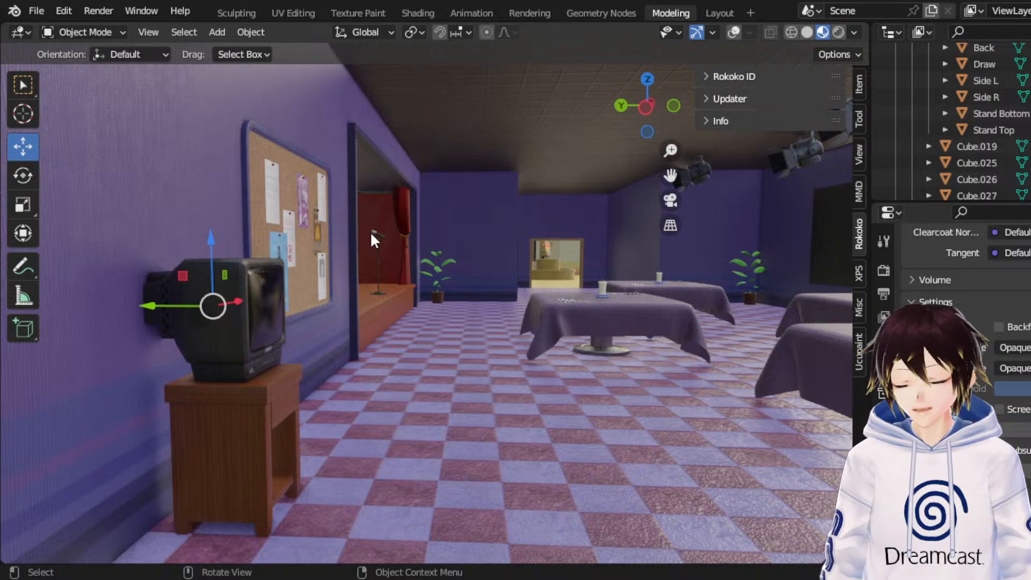
pyautogui.moveTo(363, 234); pyautogui.dragTo(364, 218, button='middle')
pyautogui.press('w')
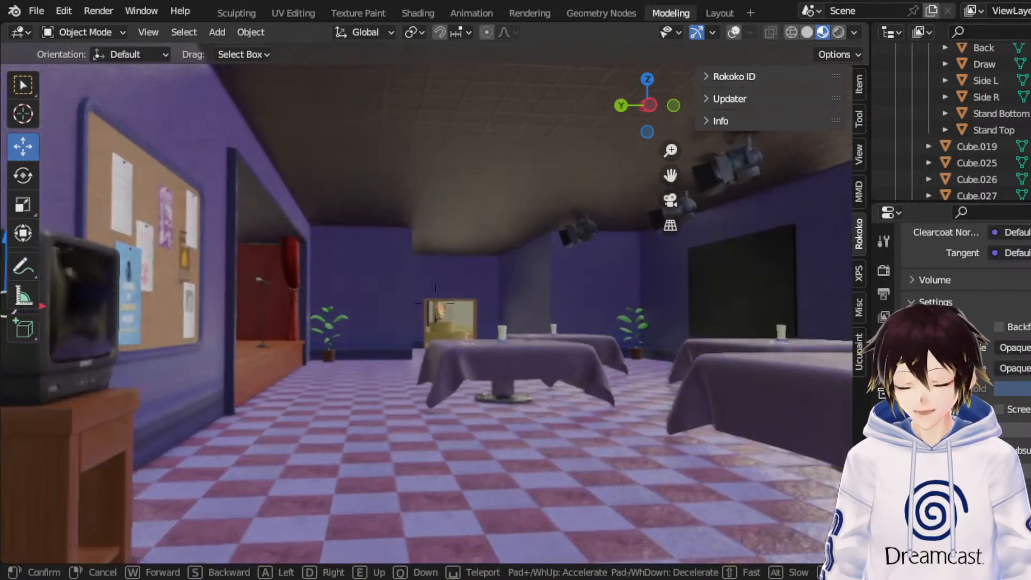
pyautogui.press('w')
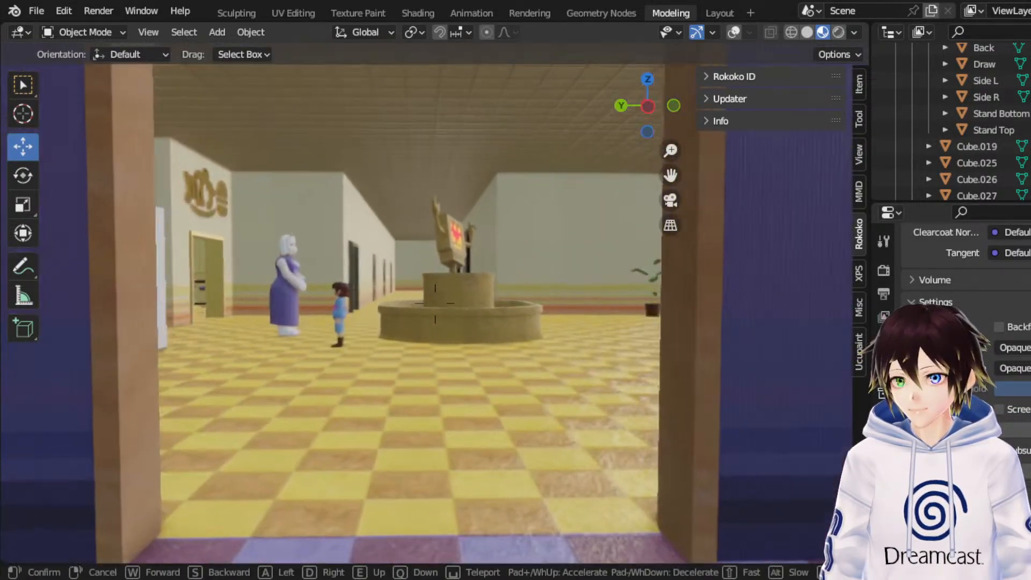
pyautogui.press('w')
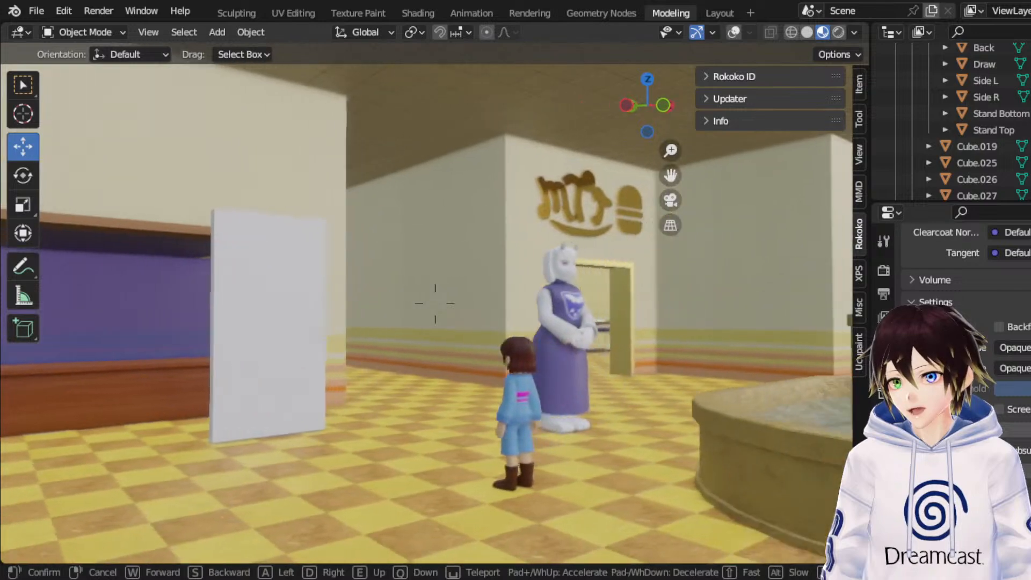
pyautogui.press('w')
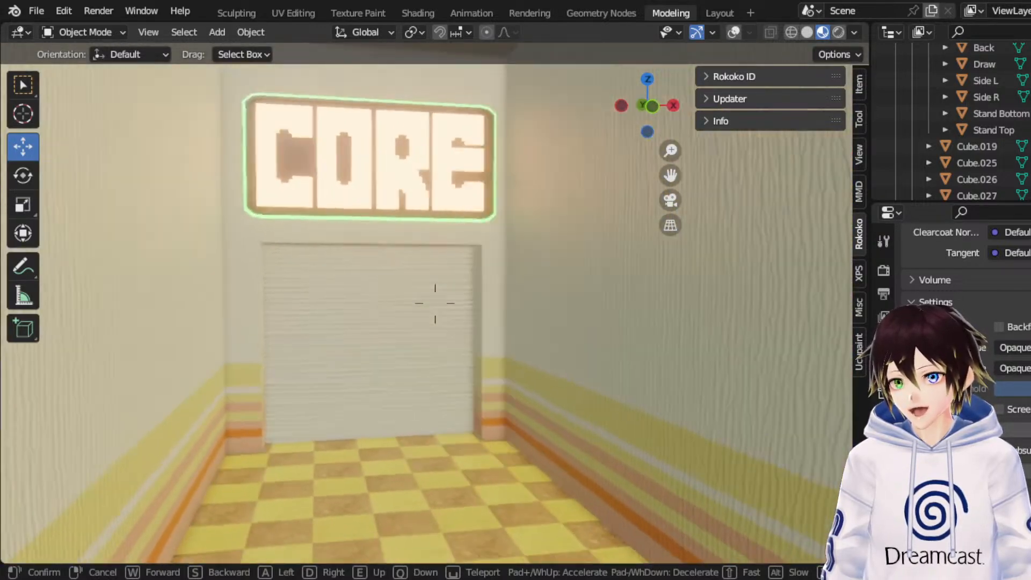
pyautogui.press('d')
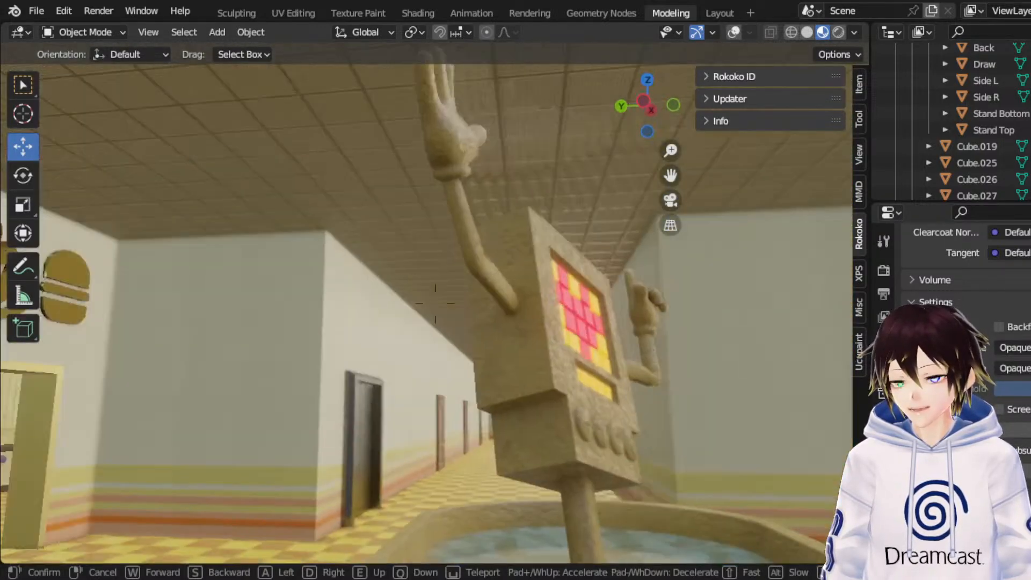
pyautogui.press('s')
pyautogui.press('s')
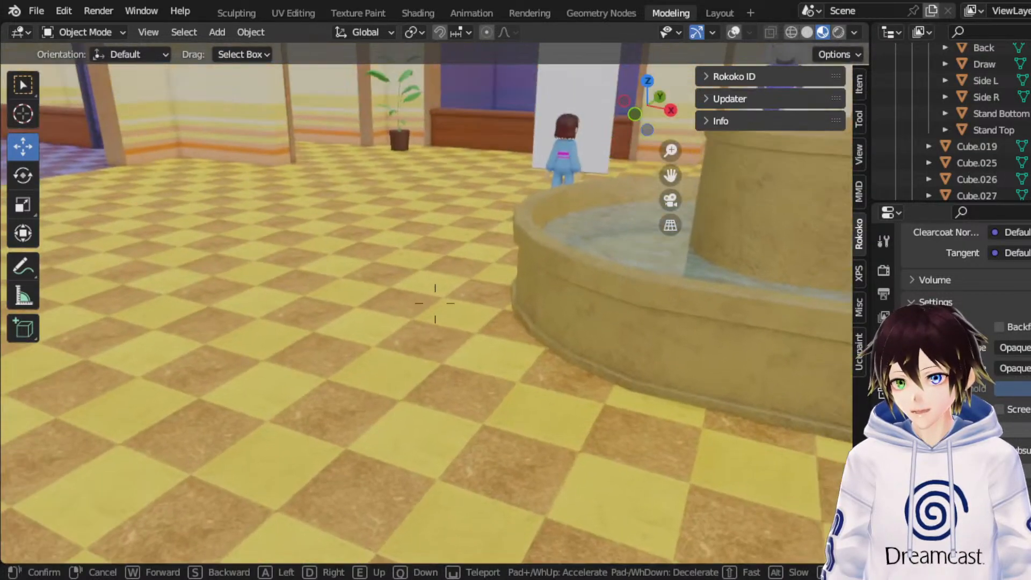
pyautogui.press('w')
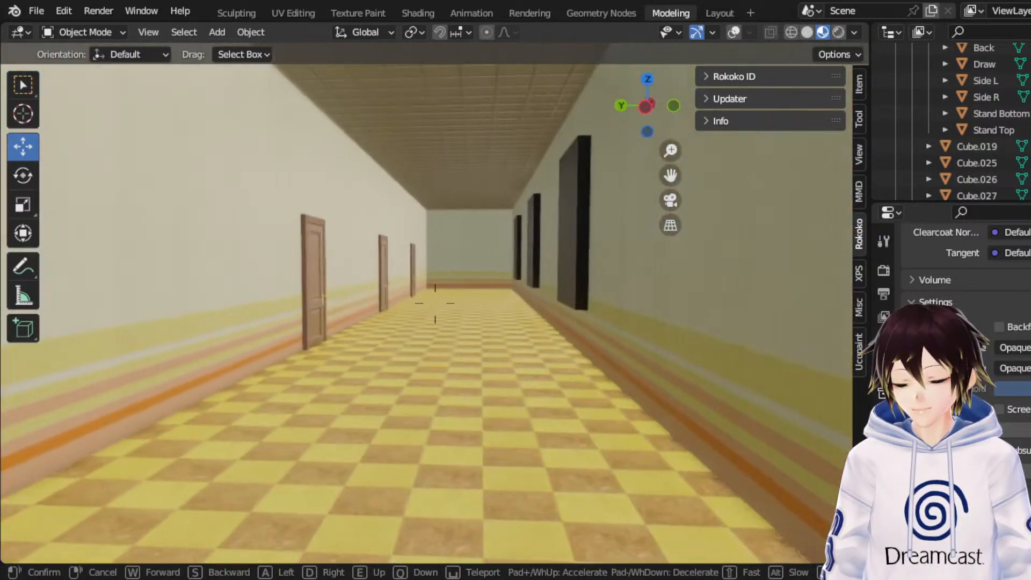
pyautogui.rightClick(365, 220)
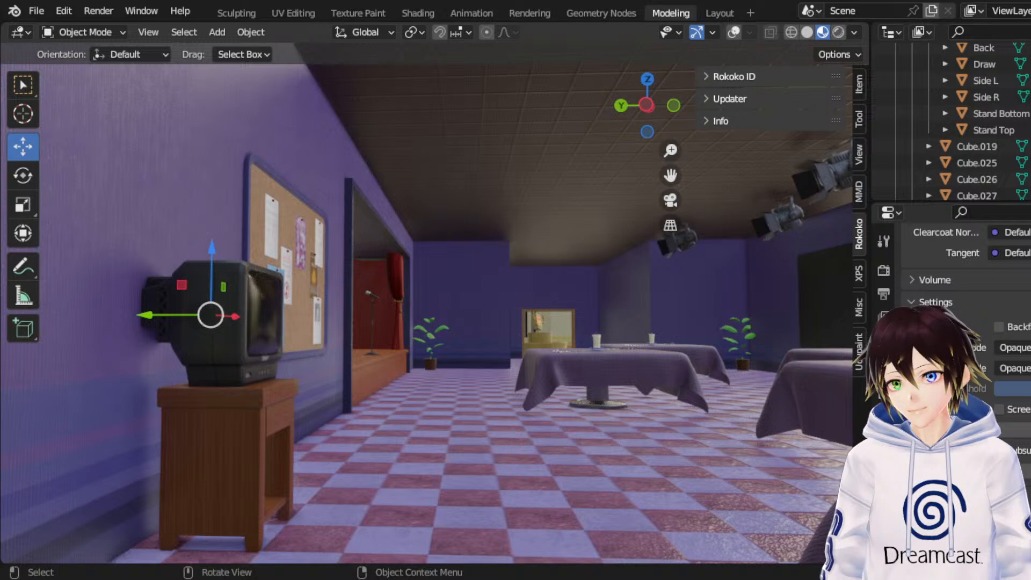
# Step: Look over the TV, bulletin board and stage wall from inside the dining room and save the scene
pyautogui.moveTo(465, 250); pyautogui.dragTo(498, 250, button='middle')
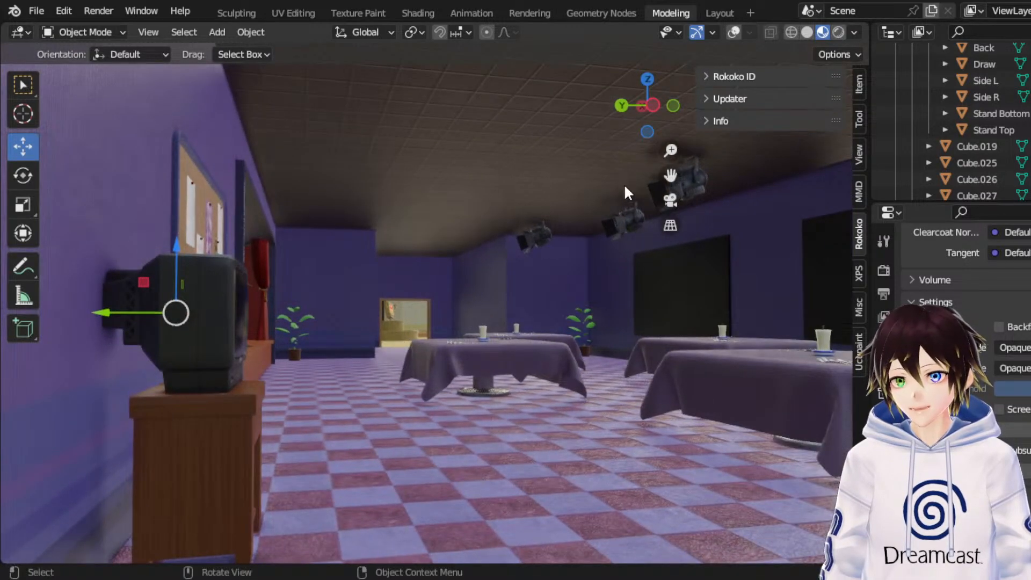
pyautogui.moveTo(666, 176); pyautogui.dragTo(664, 184)
pyautogui.moveTo(434, 318); pyautogui.dragTo(404, 332, button='middle')
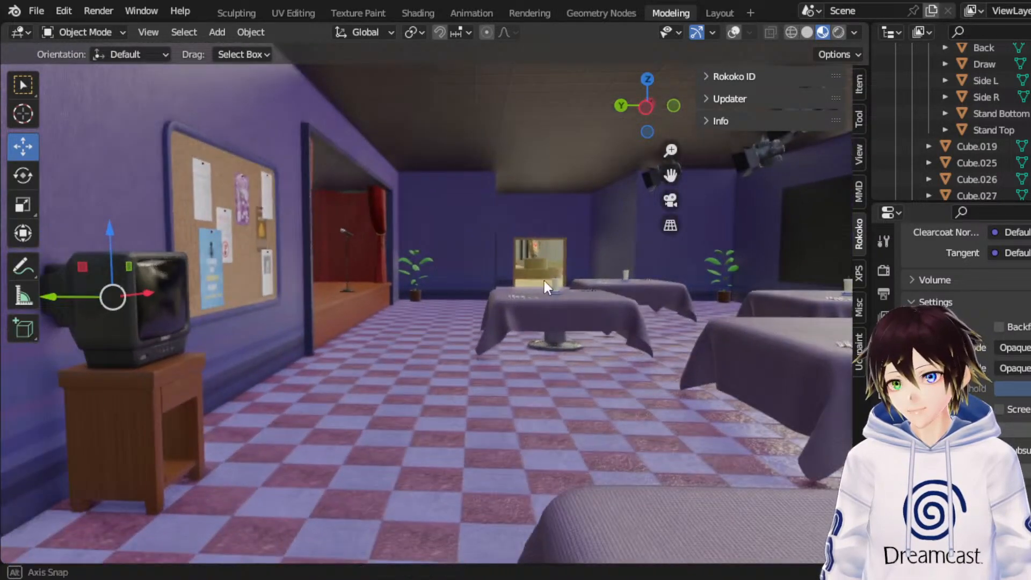
pyautogui.moveTo(544, 283); pyautogui.dragTo(455, 286, button='middle')
pyautogui.hotkey('ctrl', 's')
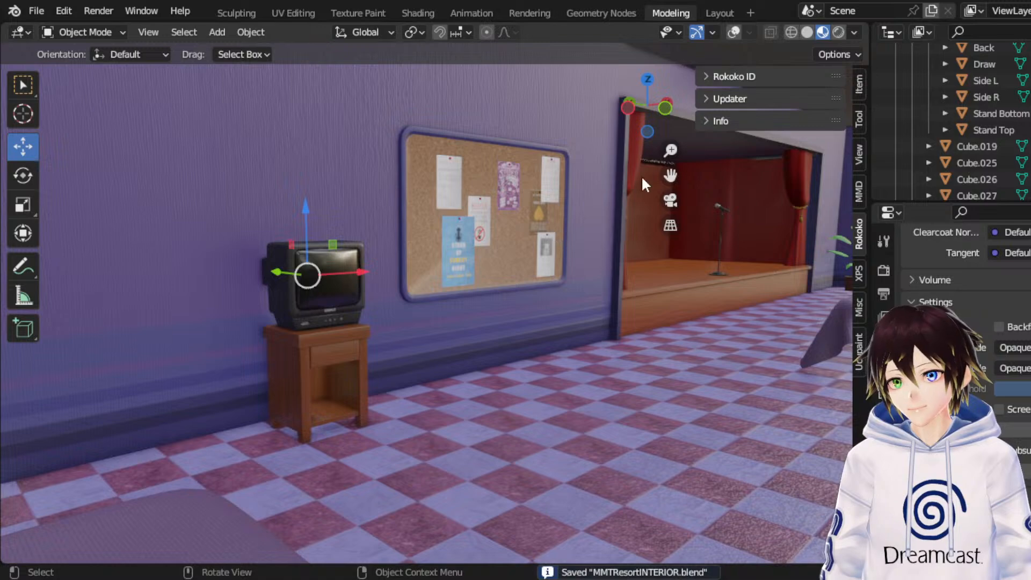
# Step: Walk from the stage area toward the lobby doorway to check the dining room, and save MMTResortINTERIOR.blend
pyautogui.moveTo(670, 176); pyautogui.dragTo(509, 204)
pyautogui.moveTo(511, 246); pyautogui.dragTo(564, 244, button='middle')
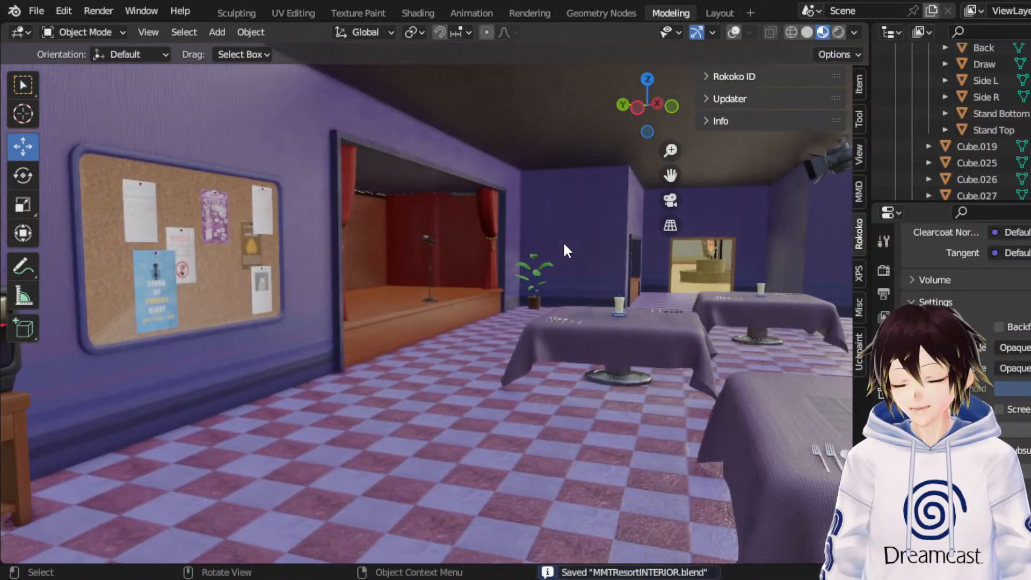
pyautogui.hotkey('shift', '`')
pyautogui.press('w')
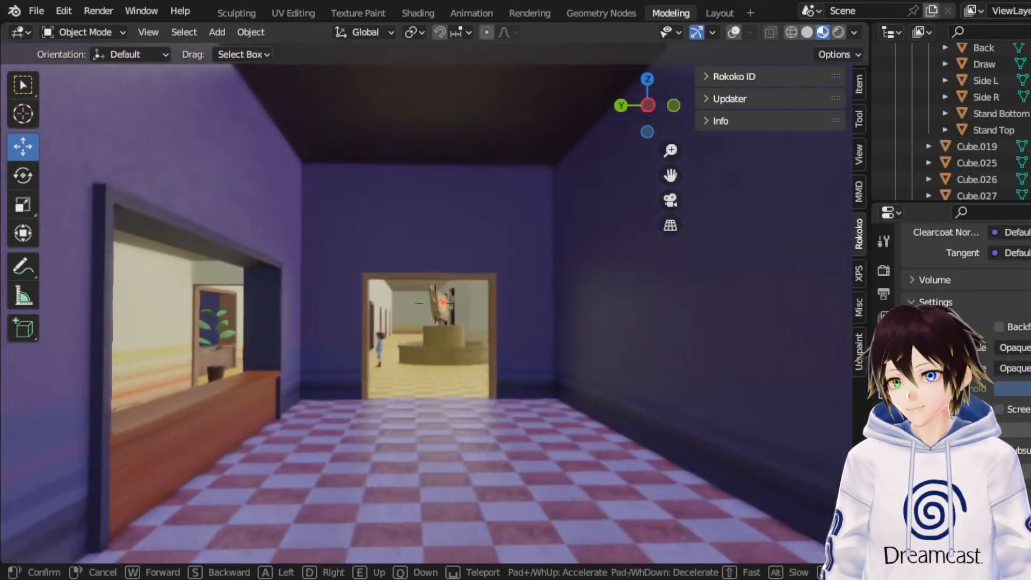
pyautogui.click(563, 241)
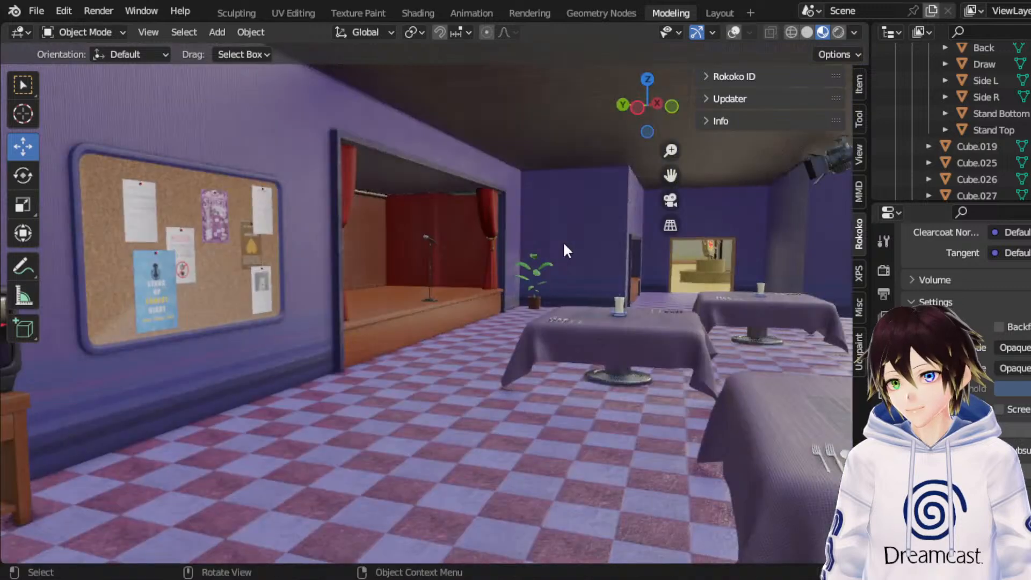
pyautogui.hotkey('ctrl', 's')
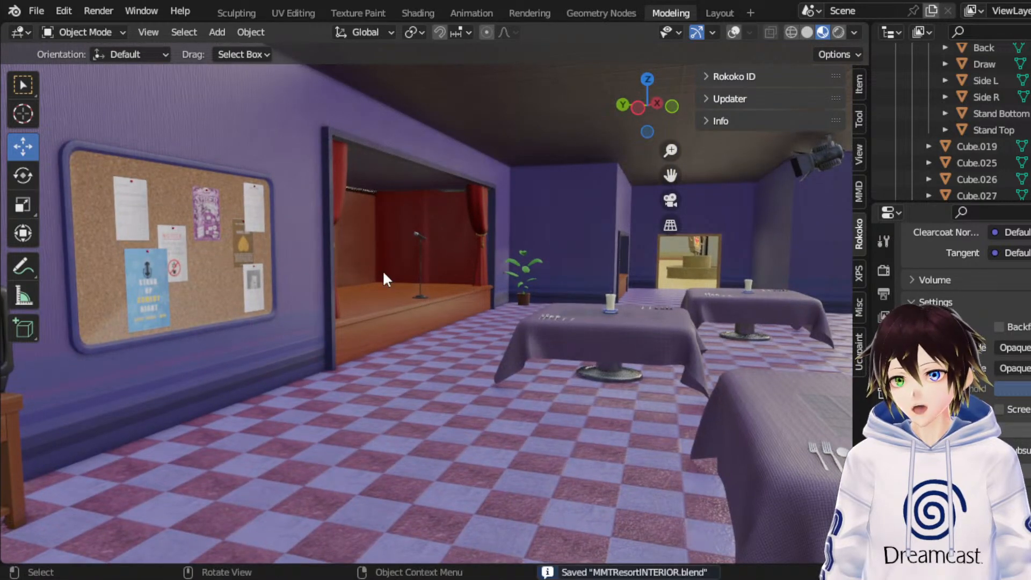
# Step: Start a new scene and delete the default camera, cube and light
pyautogui.click(33, 10)
pyautogui.moveTo(52, 32)
pyautogui.click(240, 29)
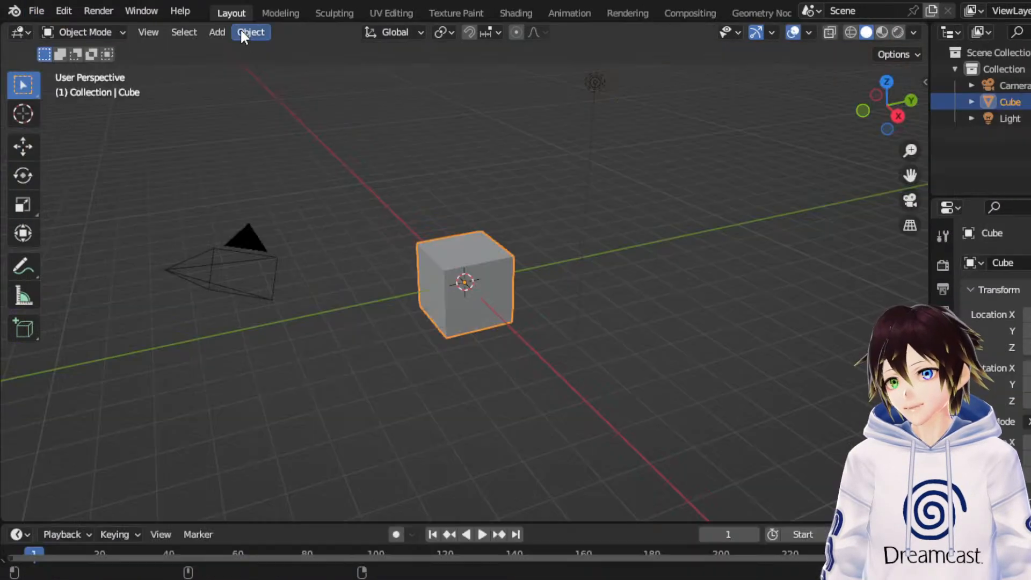
pyautogui.moveTo(703, 349); pyautogui.dragTo(223, 146)
pyautogui.rightClick(463, 246)
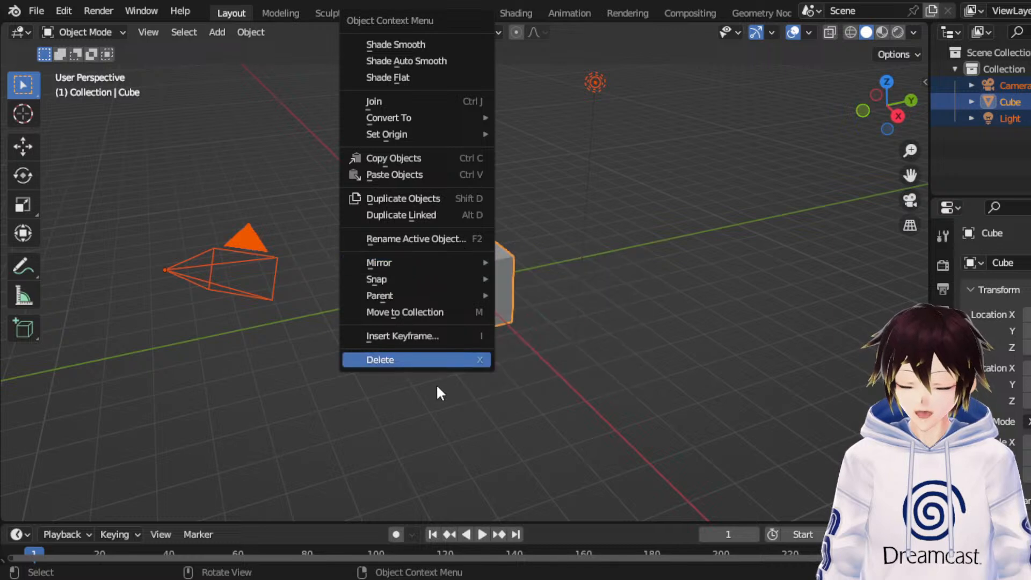
pyautogui.click(420, 356)
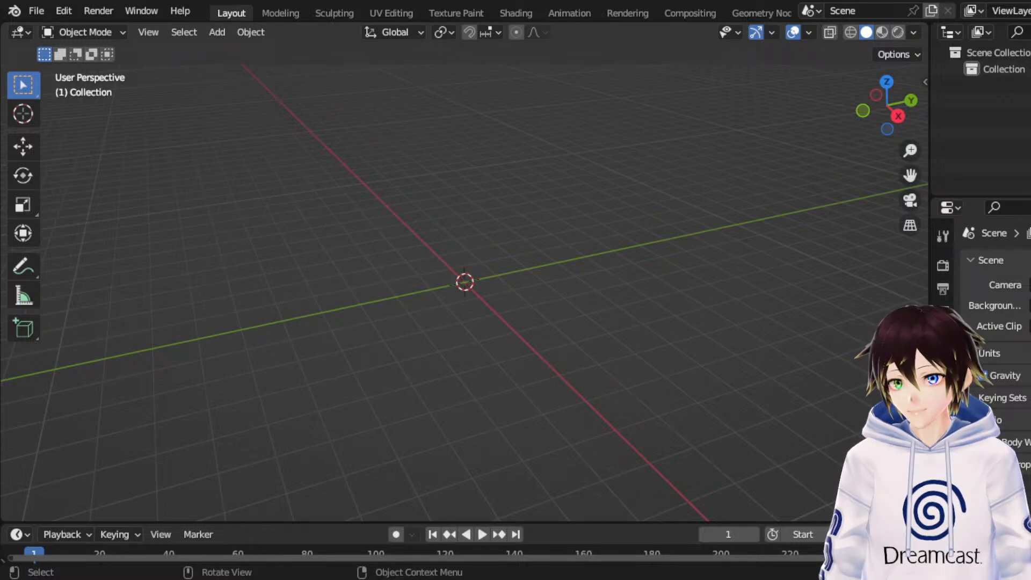
# Step: Import the elusivebook model as a Wavefront OBJ with the legacy importer
pyautogui.press('shift')
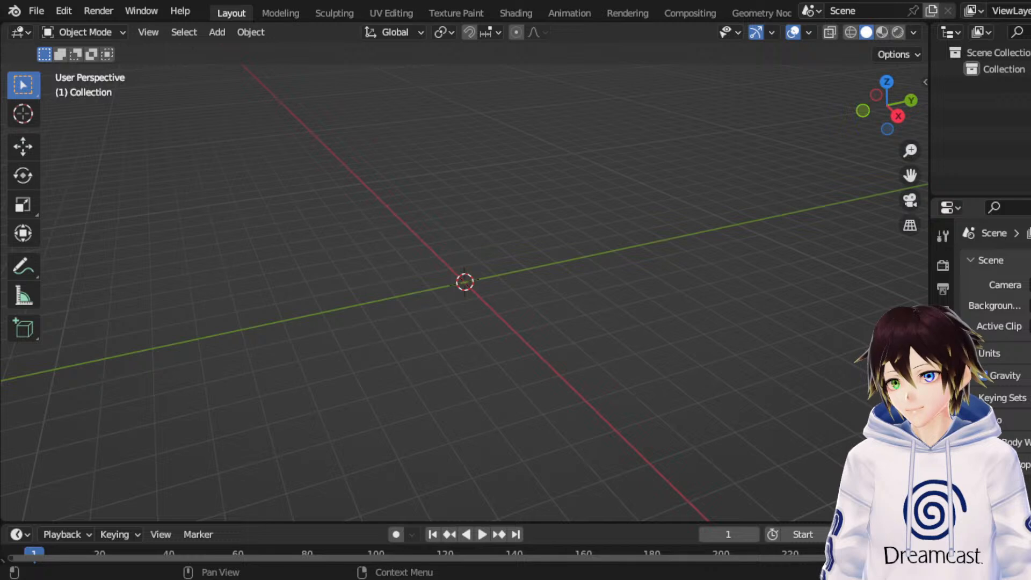
pyautogui.click(36, 11)
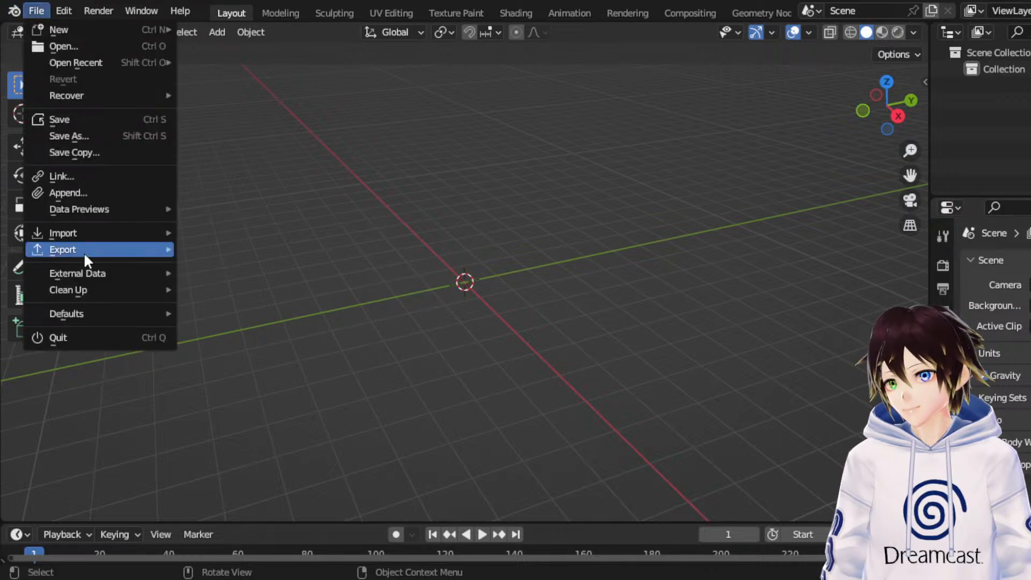
pyautogui.moveTo(105, 230)
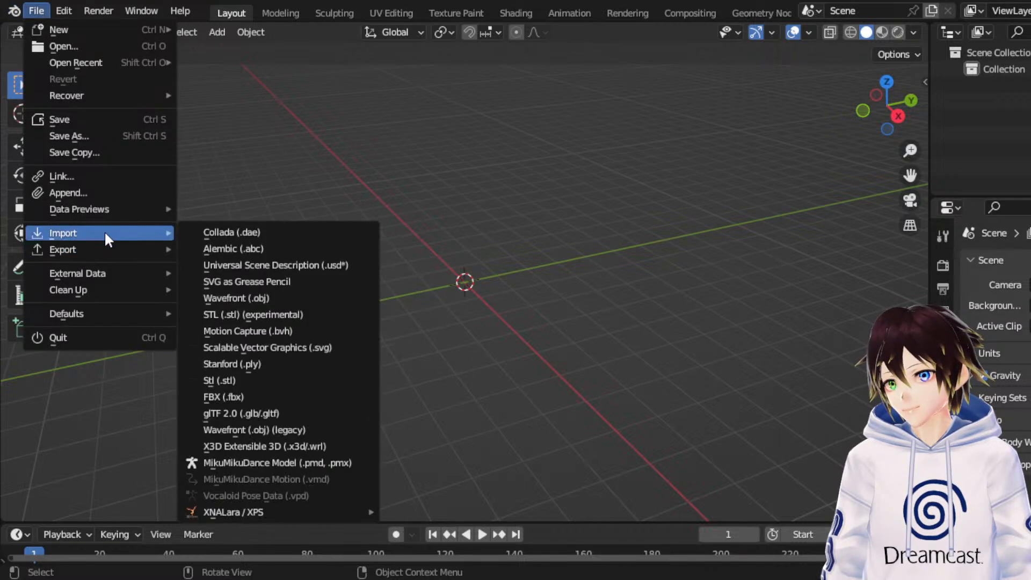
pyautogui.click(289, 430)
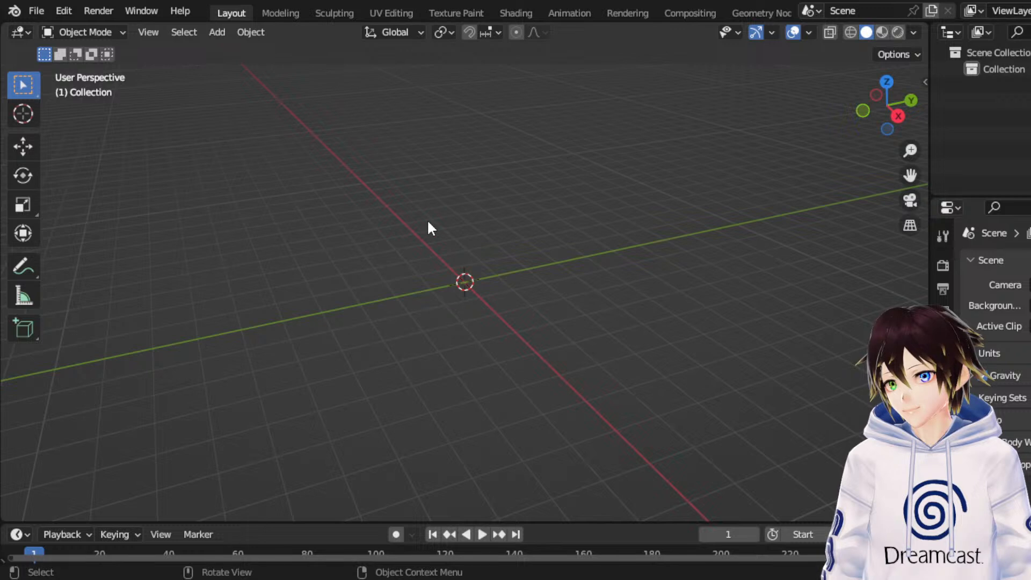
pyautogui.doubleClick(562, 221)
pyautogui.scroll(-7, 530, 309)
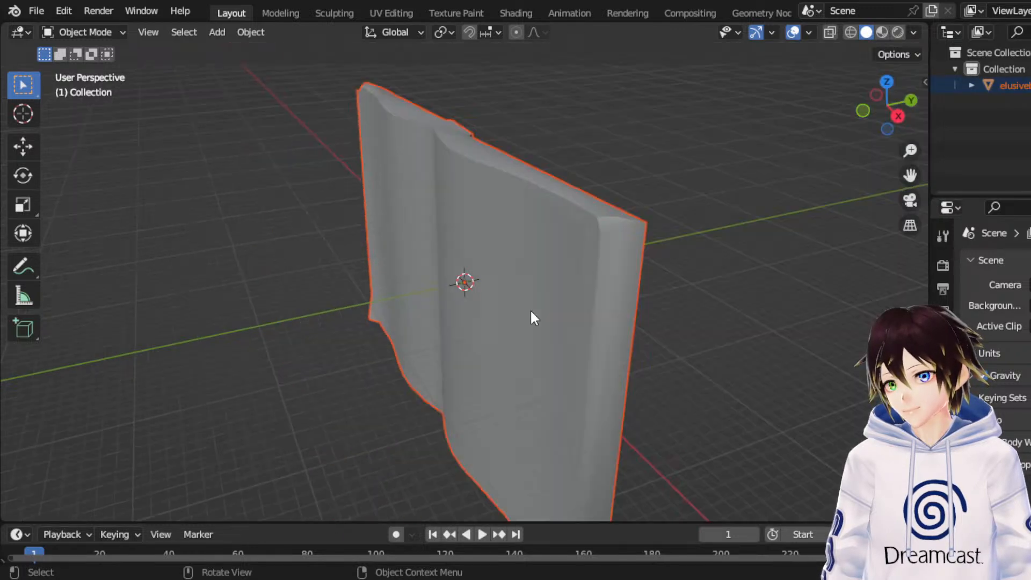
# Step: Display the open book in material preview and examine its handwritten pages from the front
pyautogui.moveTo(515, 300); pyautogui.dragTo(557, 290, button='middle')
pyautogui.click(882, 32)
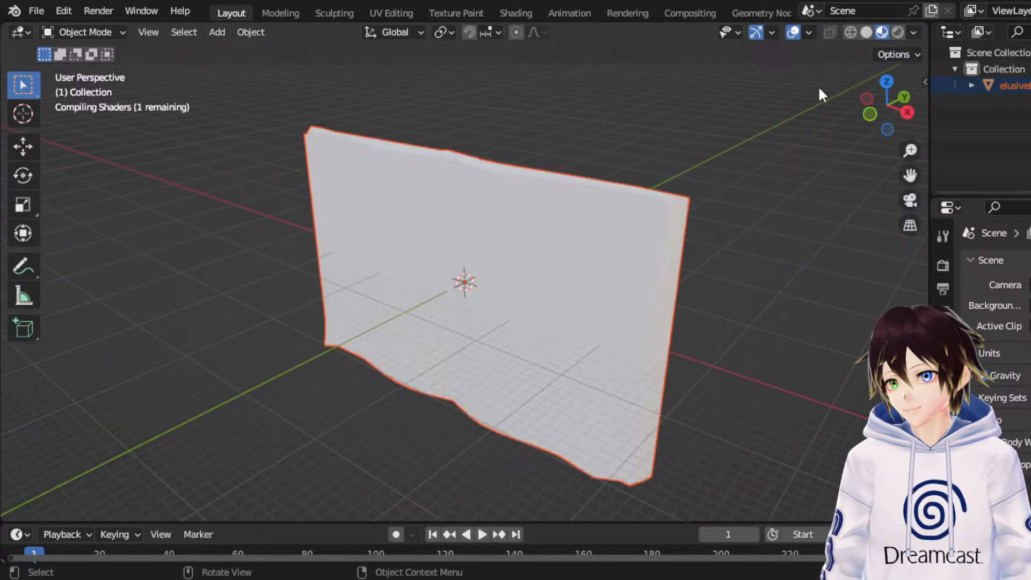
pyautogui.moveTo(817, 92); pyautogui.dragTo(498, 228, button='middle')
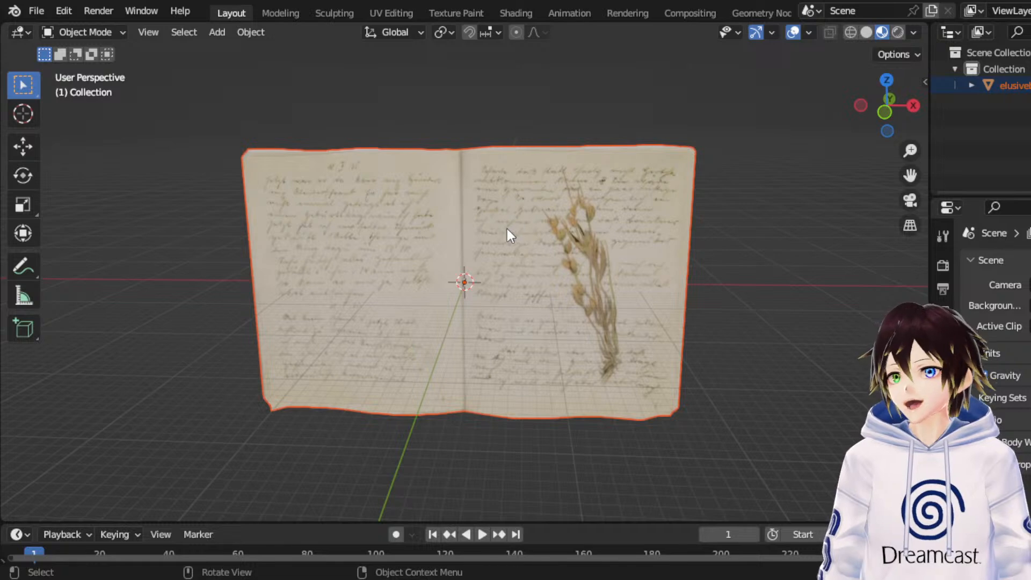
pyautogui.moveTo(433, 252)
pyautogui.mouseDown(button='middle')
pyautogui.moveTo(723, 248)
pyautogui.moveTo(492, 263)
pyautogui.moveTo(449, 246)
pyautogui.mouseUp(button='middle')
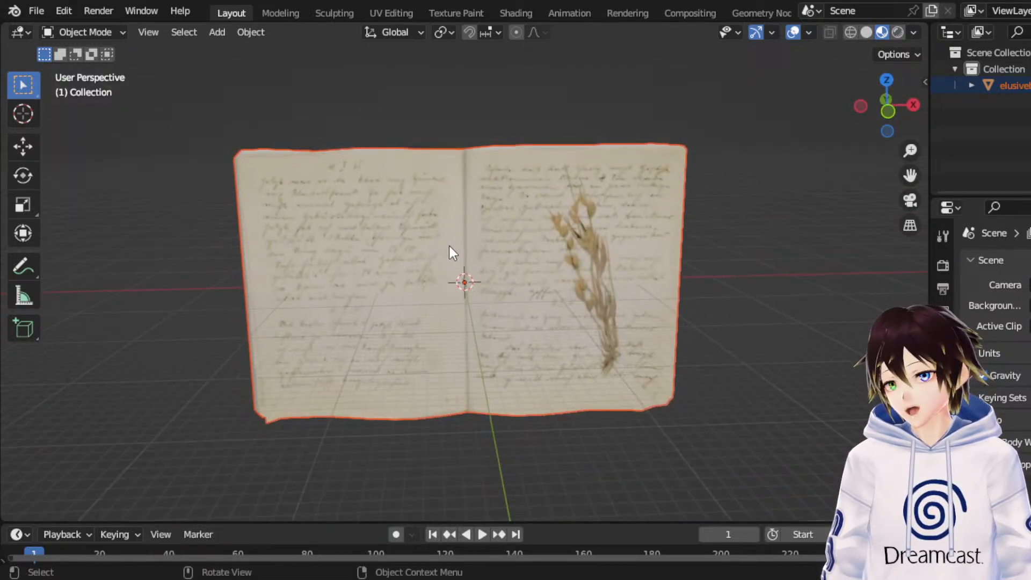
pyautogui.scroll(2, 449, 246)
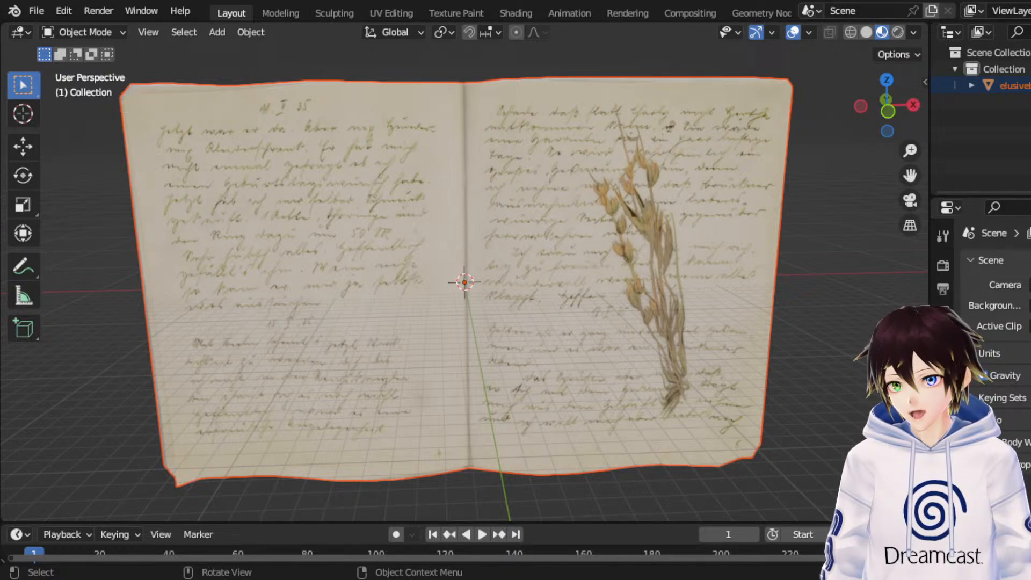
pyautogui.moveTo(607, 236); pyautogui.dragTo(691, 340, button='middle')
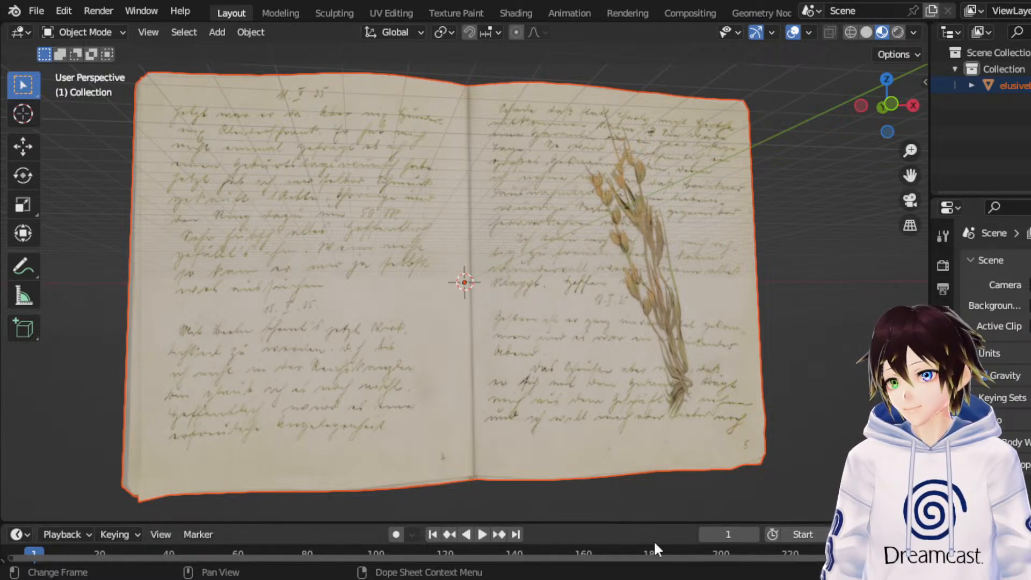
# Step: Replace the book material's handwritten page texture with a blank aged-paper image
pyautogui.keyDown('shift'); pyautogui.click(710, 363); pyautogui.keyUp('shift')
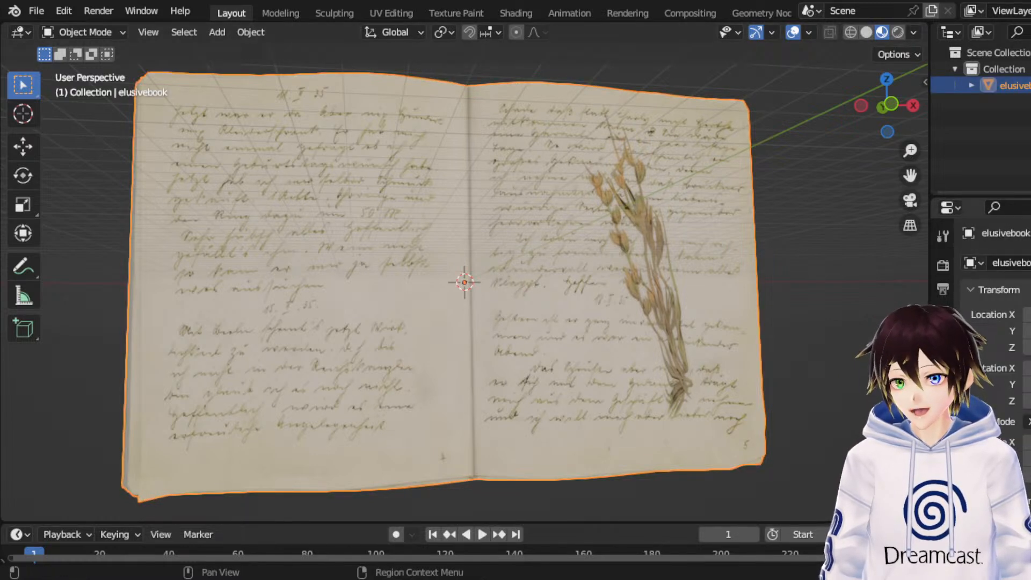
pyautogui.click(944, 544)
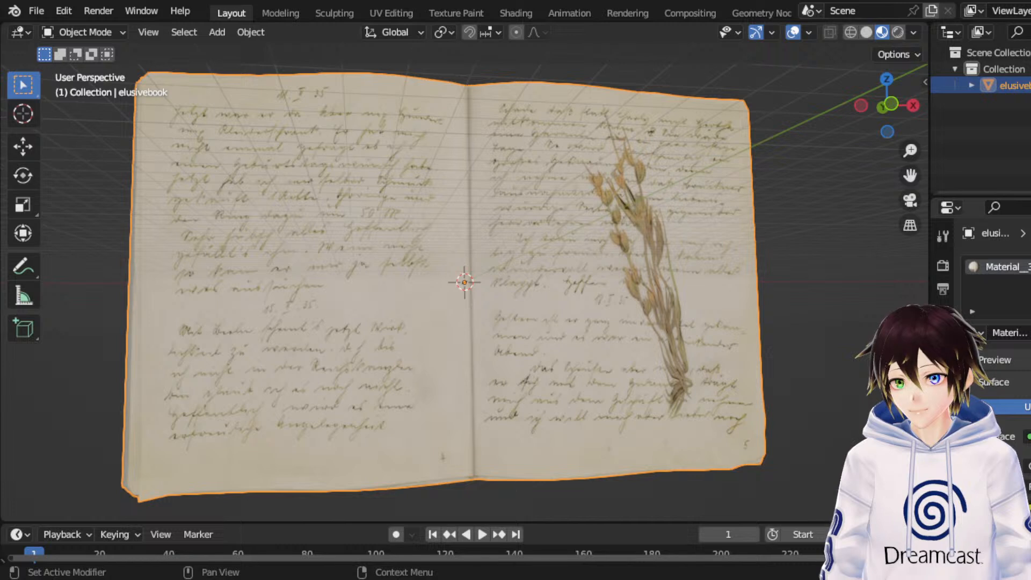
pyautogui.scroll(-3, 994, 322)
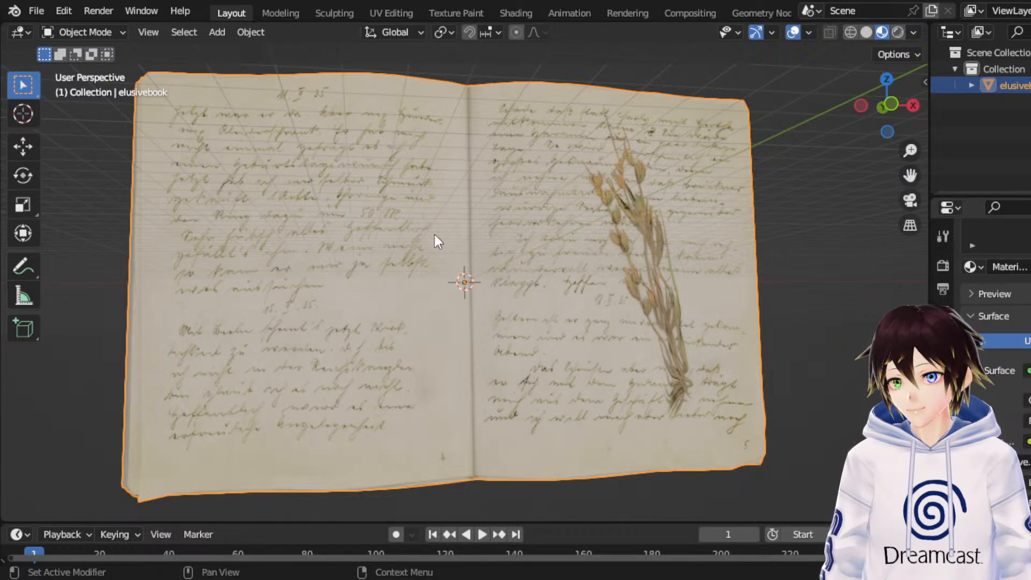
pyautogui.hotkey('ctrl', 'z')
pyautogui.click(787, 333)
pyautogui.moveTo(767, 364); pyautogui.dragTo(741, 344, button='middle')
pyautogui.click(548, 317)
pyautogui.scroll(-10, 990, 395)
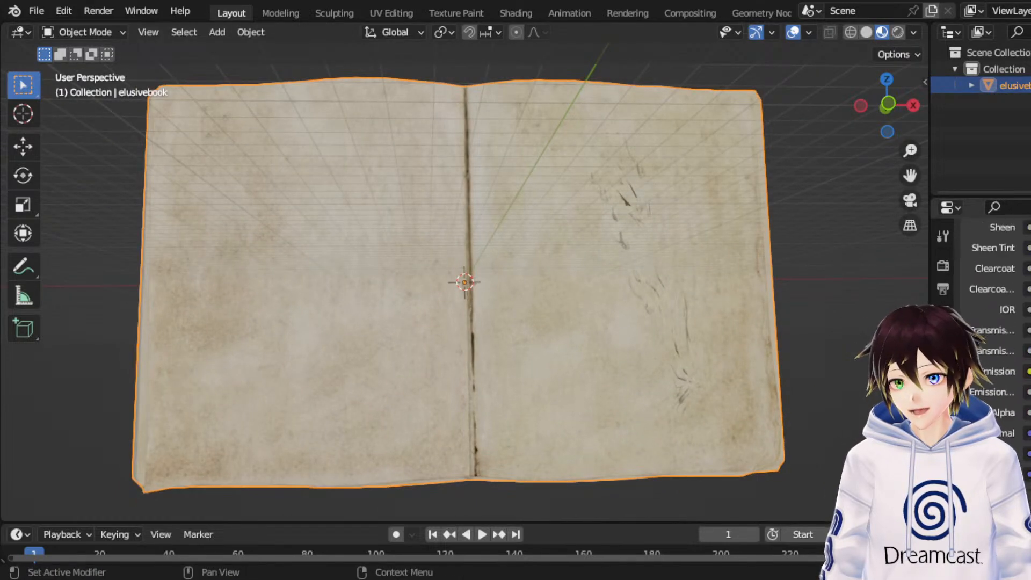
# Step: Disconnect the normal map from the book's material and deselect the book
pyautogui.click(1027, 433)
pyautogui.scroll(5, 930, 47)
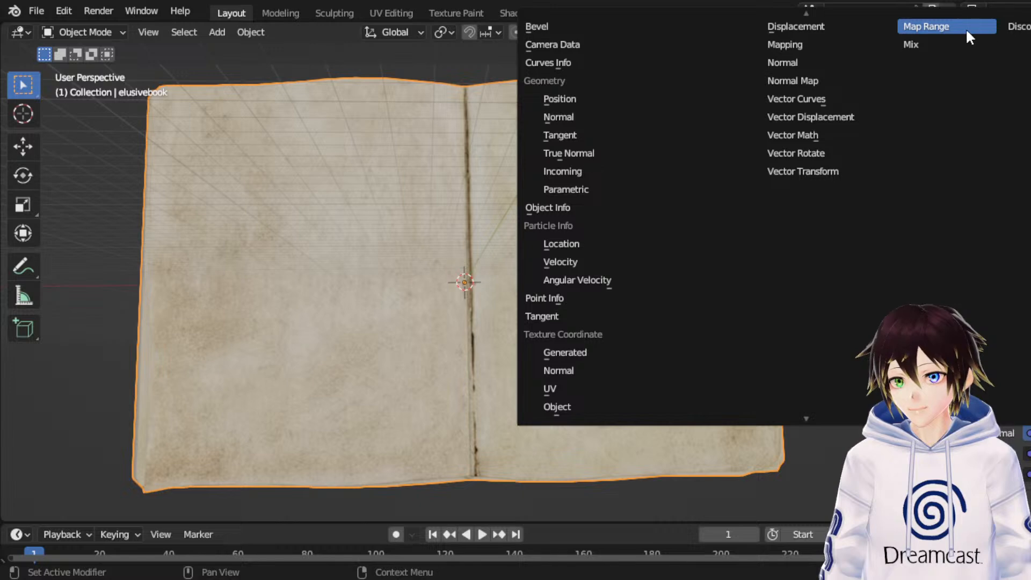
pyautogui.click(1014, 28)
pyautogui.click(820, 262)
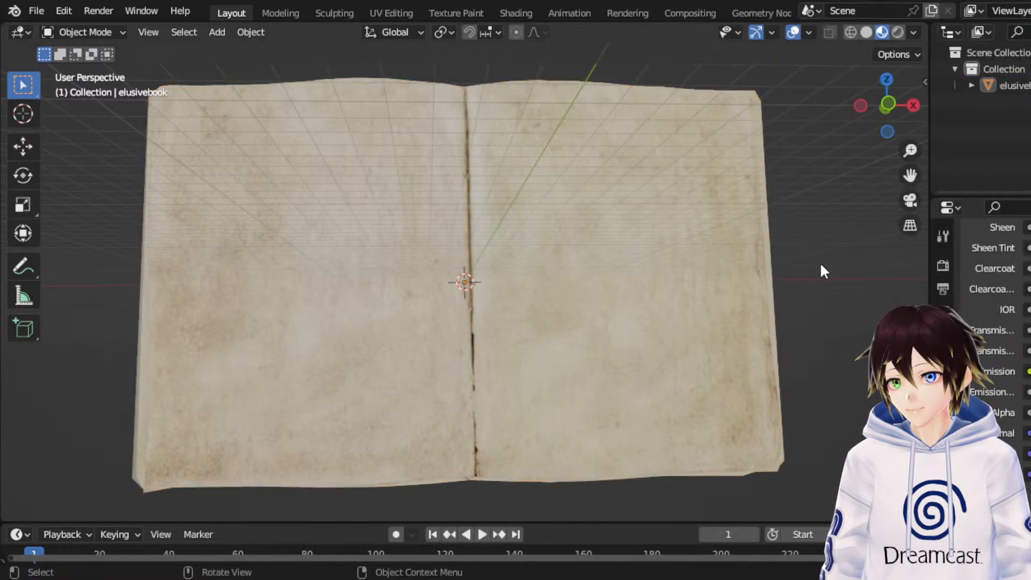
# Step: Hide the viewport overlays and examine the blank book pages from the front
pyautogui.click(793, 32)
pyautogui.moveTo(423, 269); pyautogui.dragTo(454, 329, button='middle')
pyautogui.scroll(4, 441, 332)
pyautogui.scroll(-2, 470, 334)
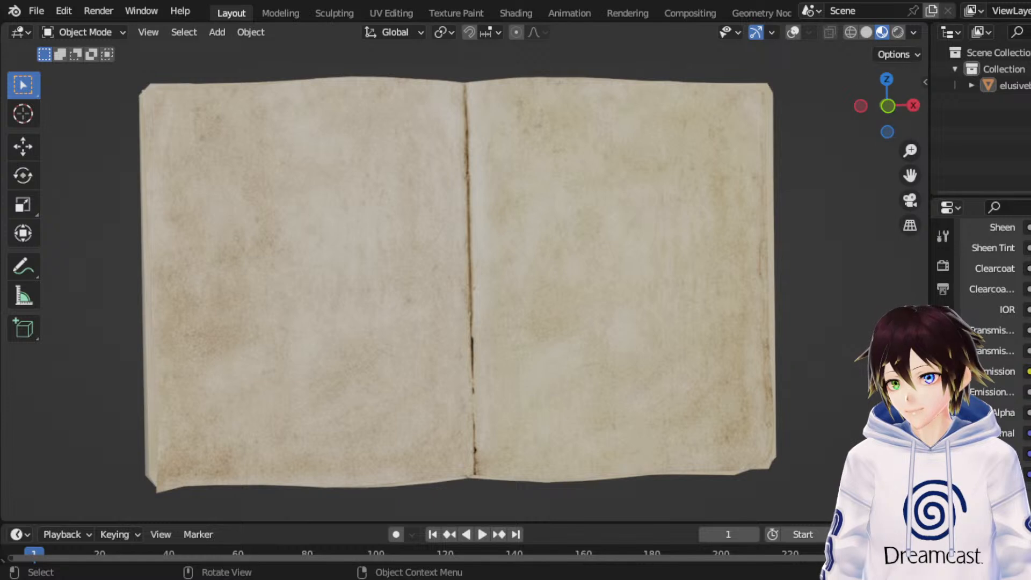
# Step: Add the two-photo TV image as a reference in the wireframe top view, enlarge it and move it clear of the book
pyautogui.click(887, 79)
pyautogui.click(851, 32)
pyautogui.scroll(-4, 715, 248)
pyautogui.click(793, 32)
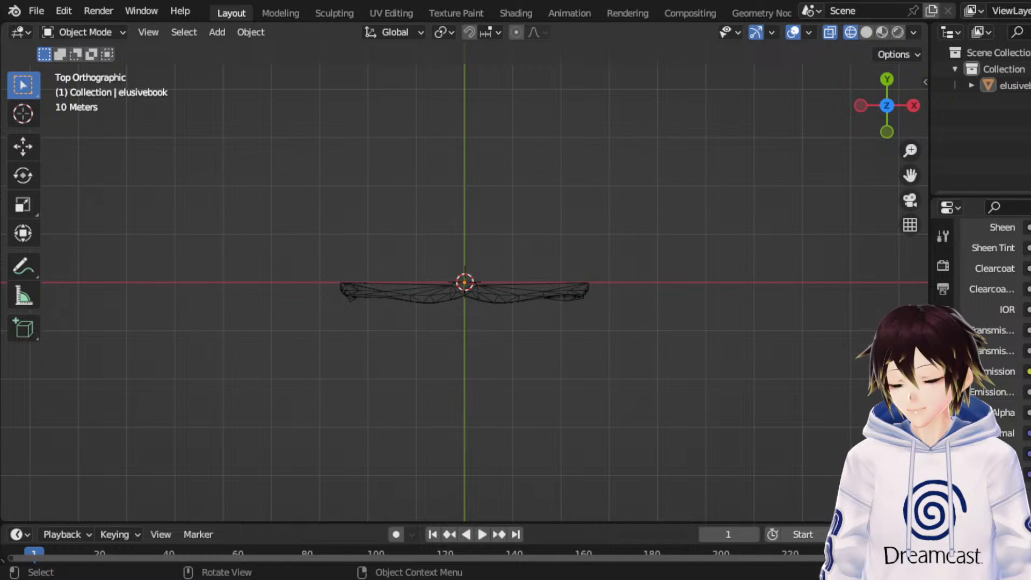
pyautogui.moveTo(1, 322); pyautogui.dragTo(232, 323)
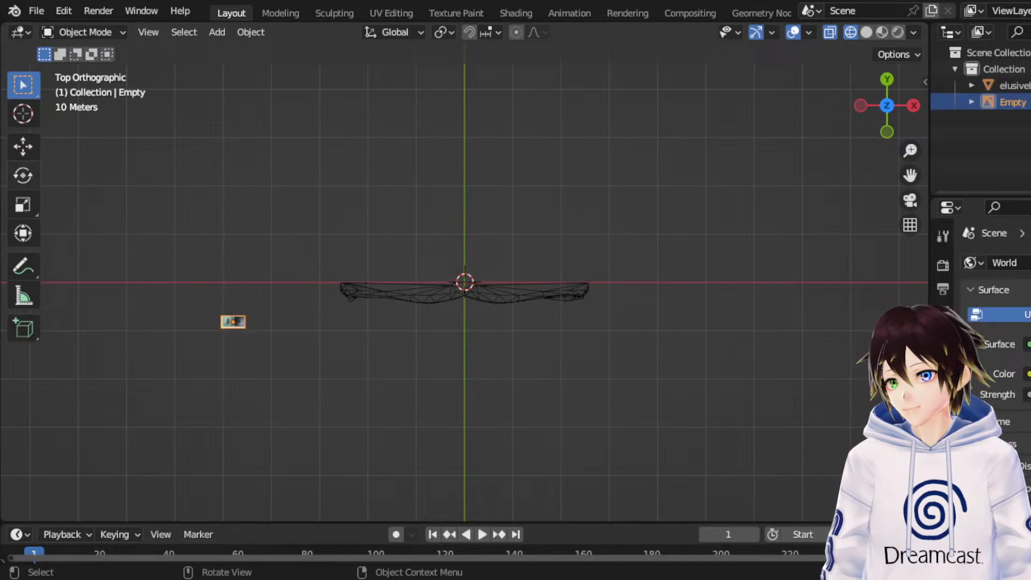
pyautogui.click(23, 205)
pyautogui.moveTo(285, 278); pyautogui.dragTo(879, 127)
pyautogui.moveTo(910, 176); pyautogui.dragTo(1030, 37)
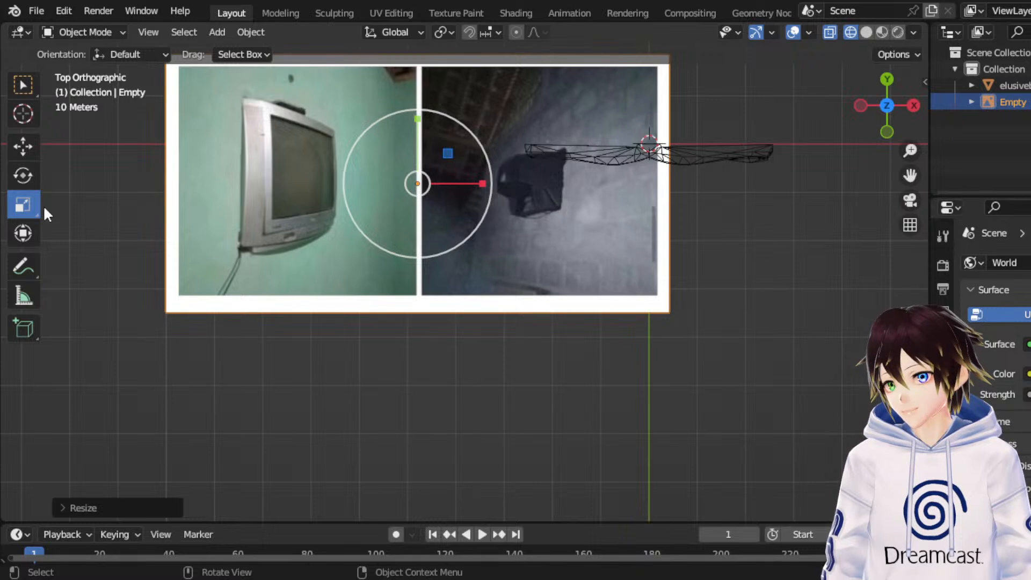
pyautogui.click(24, 148)
pyautogui.moveTo(423, 158); pyautogui.dragTo(411, 273)
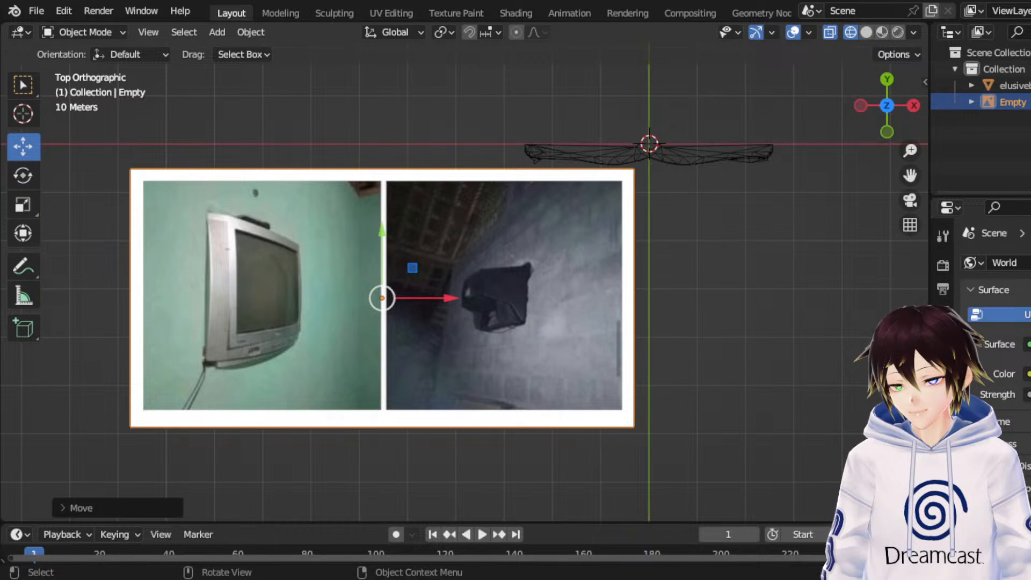
# Step: Delete the TV reference image from the scene
pyautogui.click(528, 282)
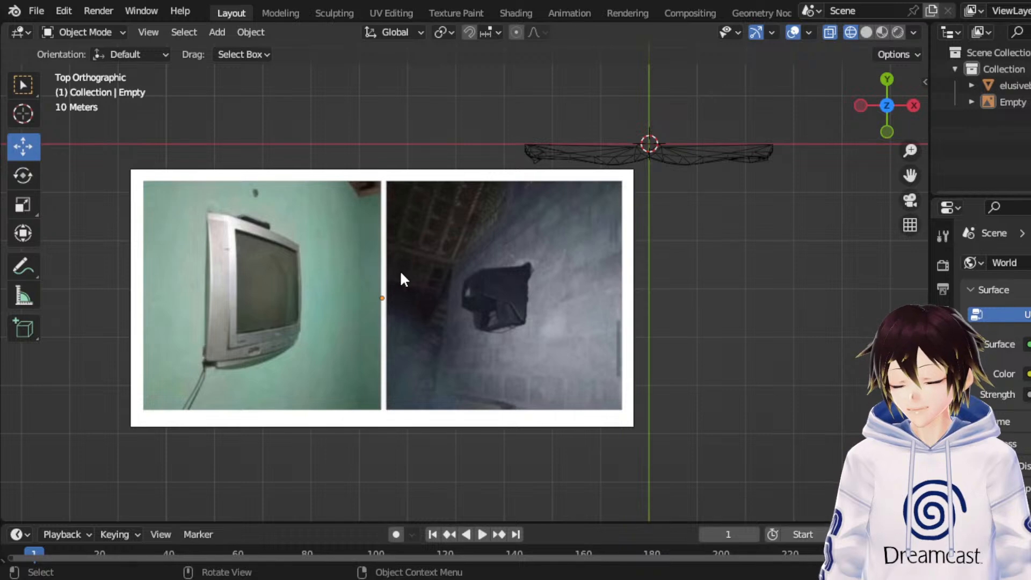
pyautogui.click(397, 251)
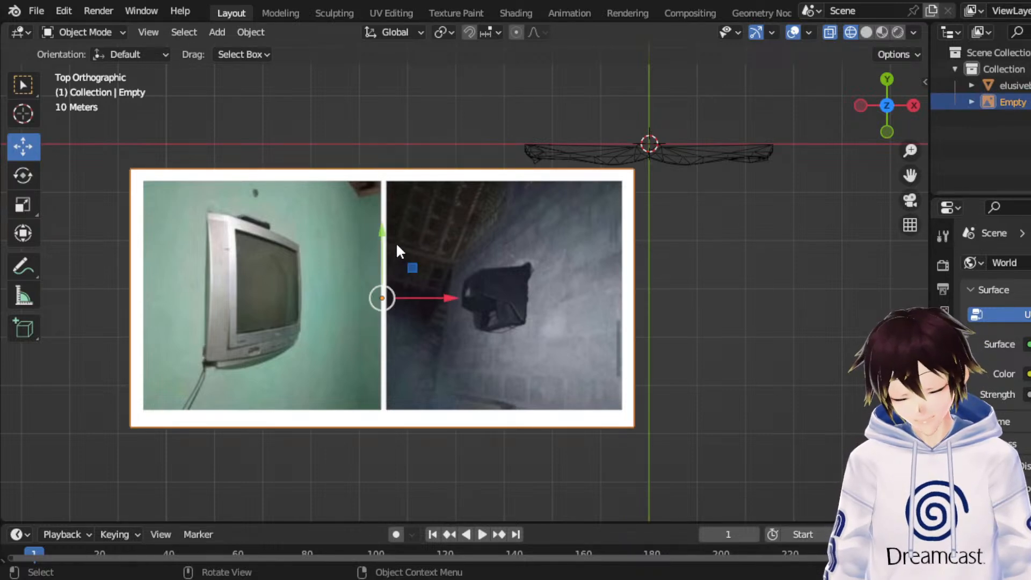
pyautogui.press('Delete')
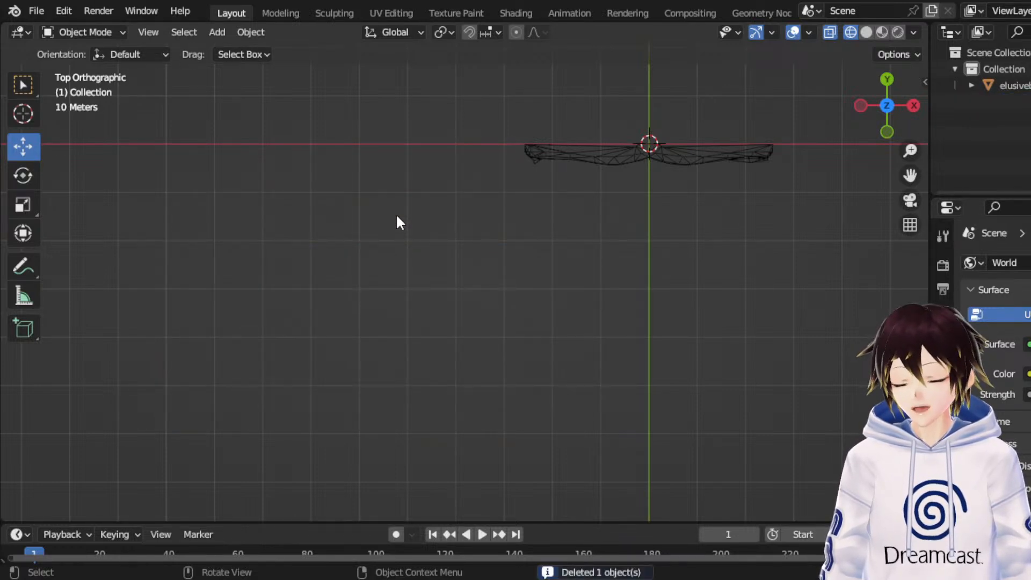
# Step: Return to material preview and examine the blank open book up close from the front
pyautogui.moveTo(396, 214); pyautogui.dragTo(456, 189, button='middle')
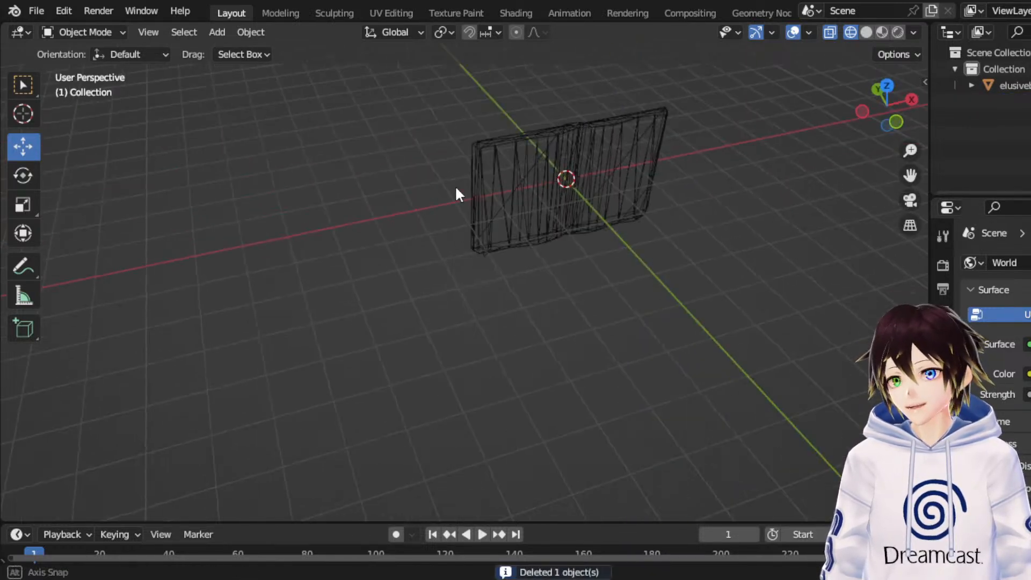
pyautogui.click(866, 32)
pyautogui.click(882, 32)
pyautogui.moveTo(720, 282); pyautogui.dragTo(626, 225, button='middle')
pyautogui.scroll(2, 627, 226)
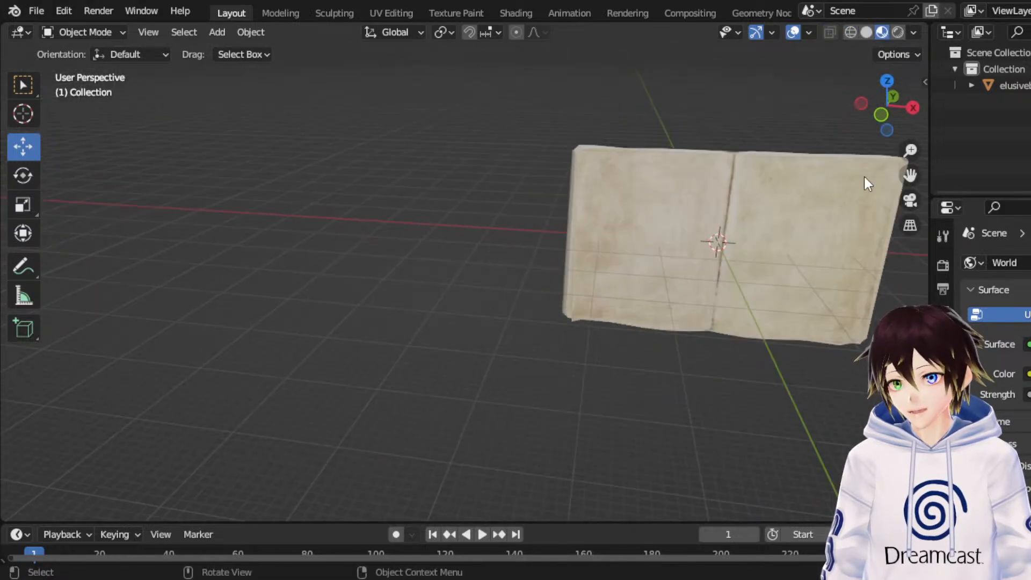
pyautogui.moveTo(910, 175); pyautogui.dragTo(701, 205)
pyautogui.moveTo(466, 285); pyautogui.dragTo(530, 245, button='middle')
pyautogui.scroll(3, 530, 245)
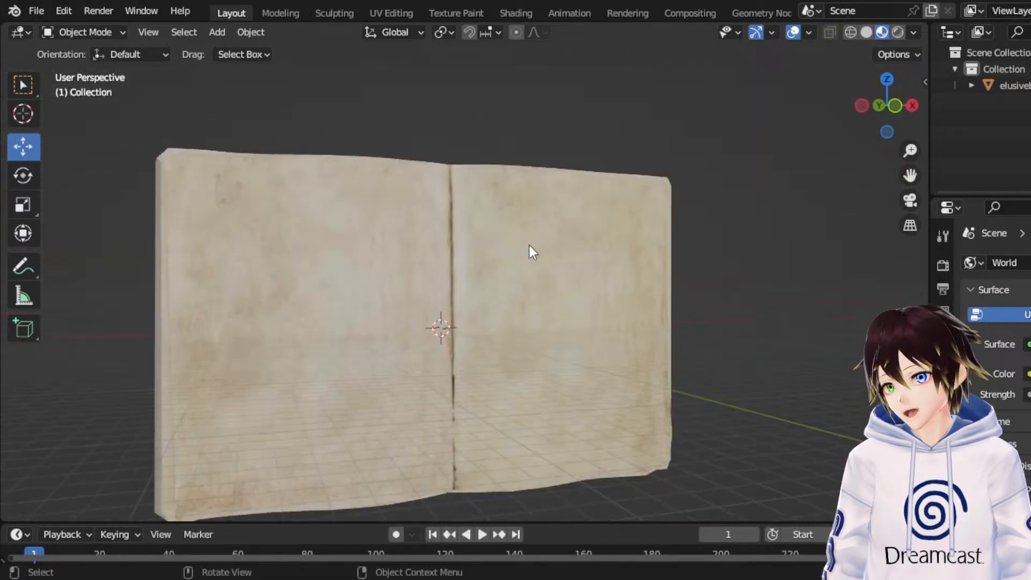
pyautogui.moveTo(911, 175); pyautogui.dragTo(978, 128)
pyautogui.moveTo(758, 294); pyautogui.dragTo(743, 285, button='middle')
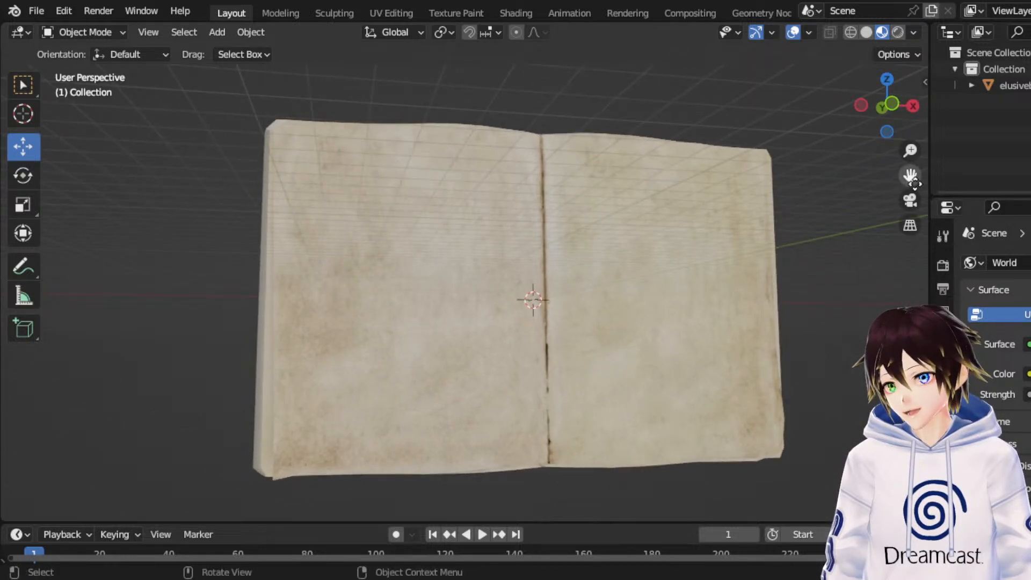
pyautogui.moveTo(910, 175); pyautogui.dragTo(911, 156)
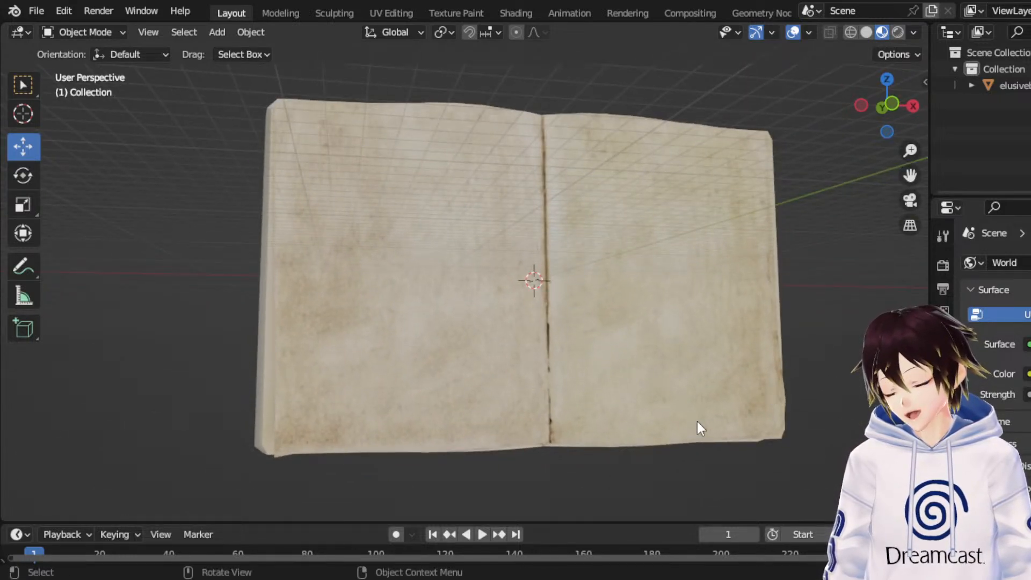
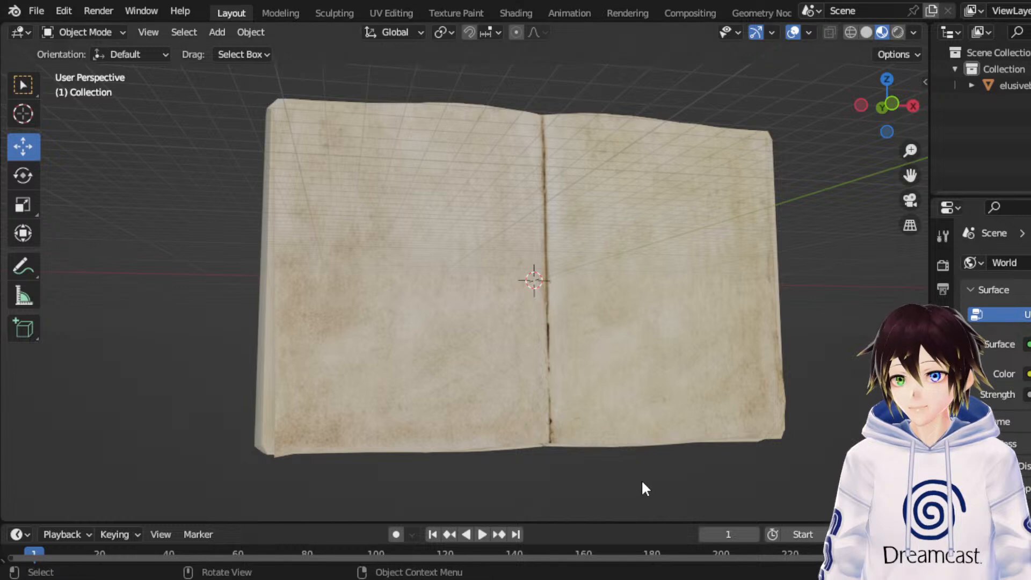
# Step: Apply the handwritten Reservations page texture to the book and view it from the front with overlays hidden
pyautogui.click(652, 332)
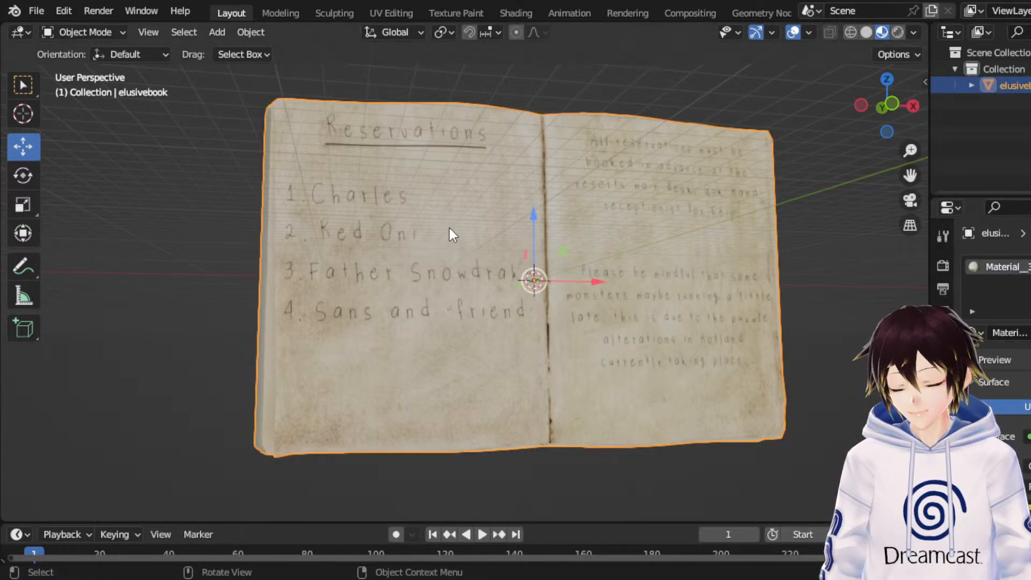
pyautogui.click(794, 32)
pyautogui.press('KP_1')
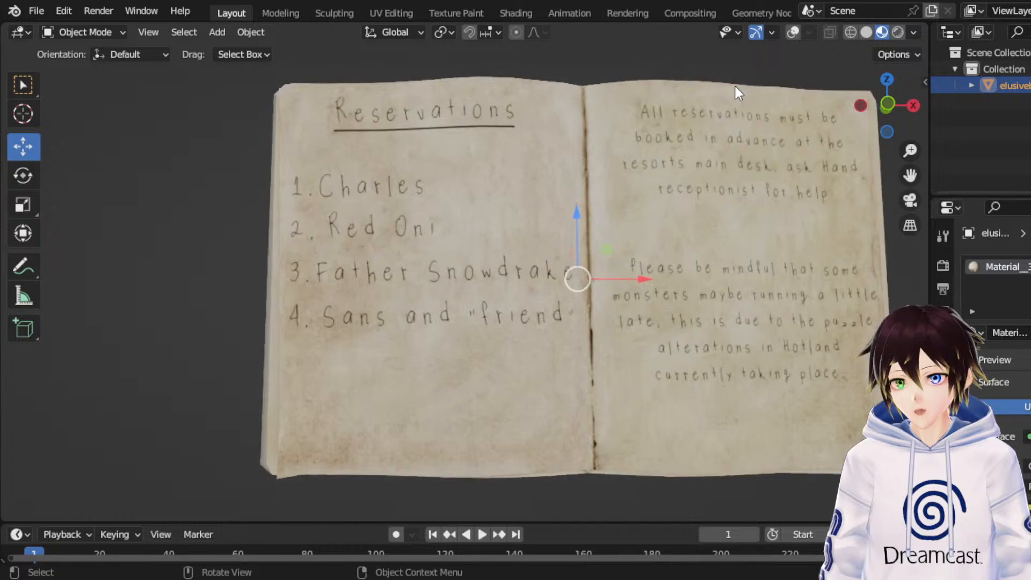
# Step: Switch to the Select Box tool and deselect the open book
pyautogui.moveTo(910, 175); pyautogui.dragTo(850, 197)
pyautogui.moveTo(719, 248); pyautogui.dragTo(737, 248, button='middle')
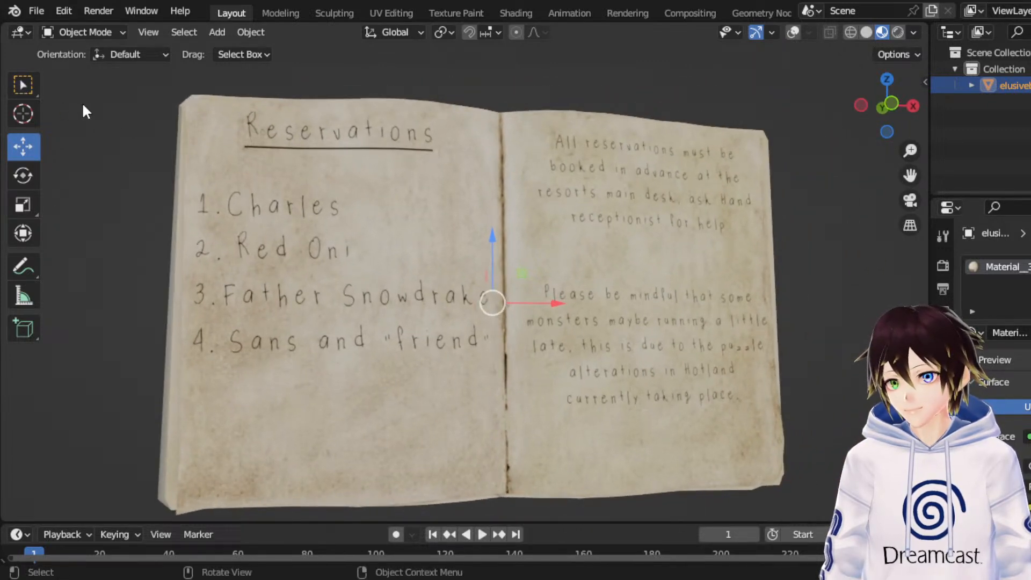
pyautogui.click(25, 80)
pyautogui.moveTo(910, 174); pyautogui.dragTo(927, 165)
pyautogui.scroll(3, 742, 189)
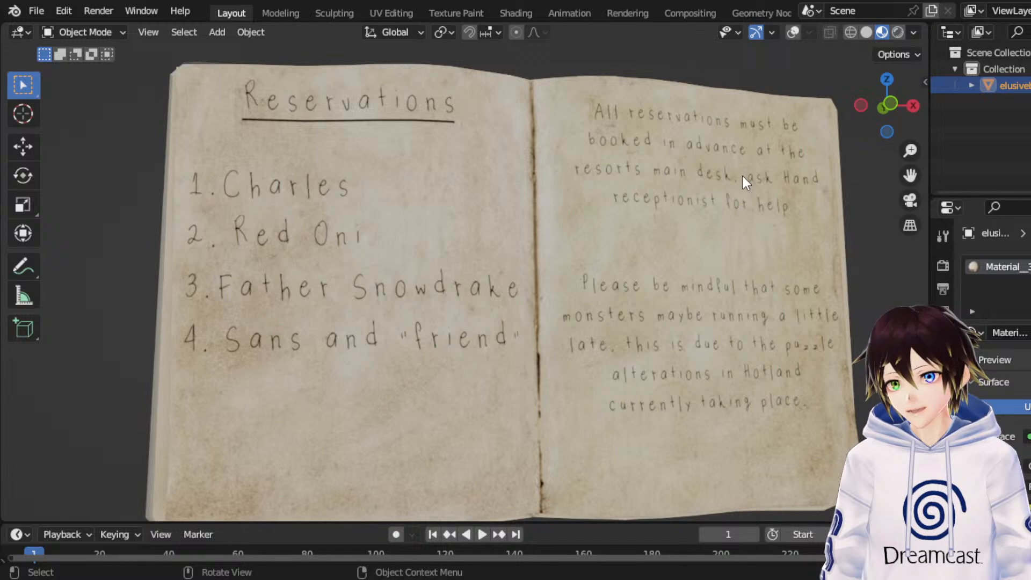
pyautogui.moveTo(743, 176); pyautogui.dragTo(634, 175, button='middle')
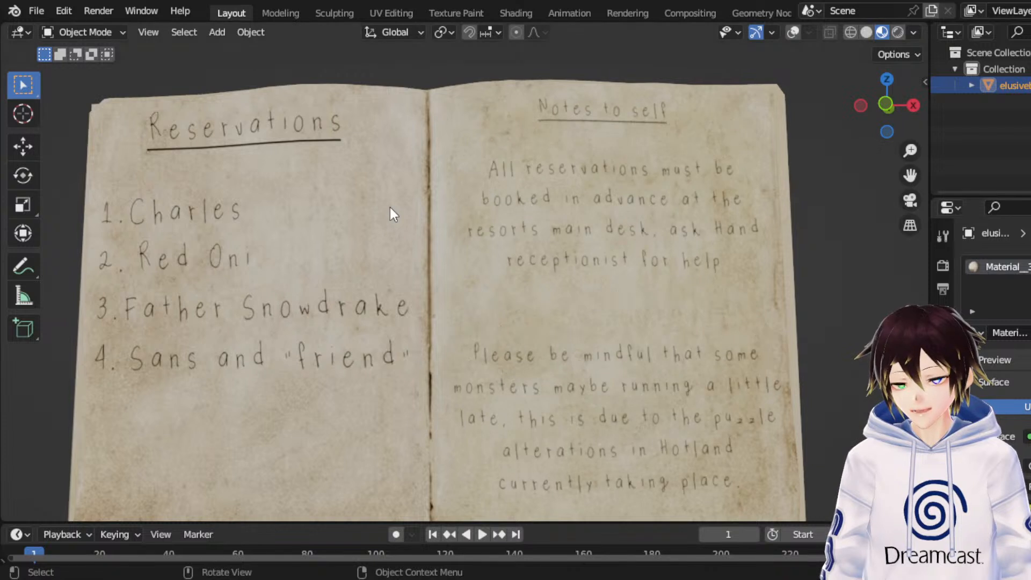
pyautogui.hotkey('alt', 'a')
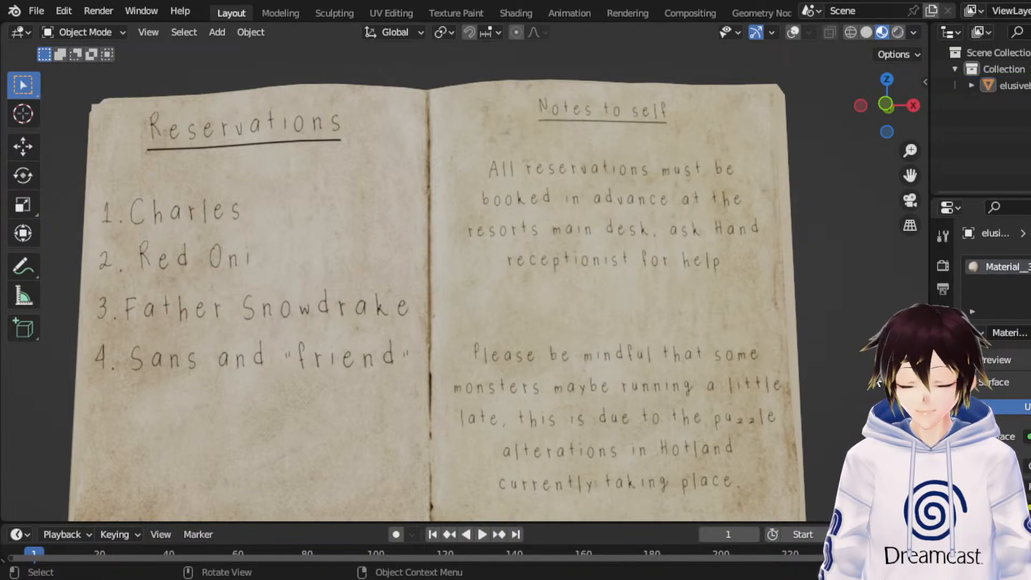
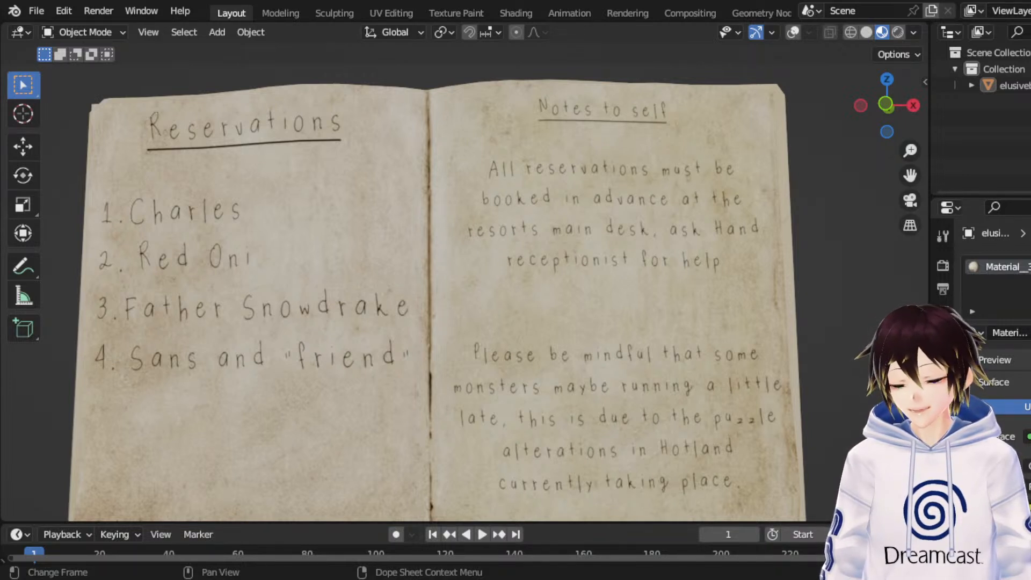
# Step: Examine the handwritten Reservations and Notes to self pages of the book up close and from different angles
pyautogui.scroll(-2, 652, 268)
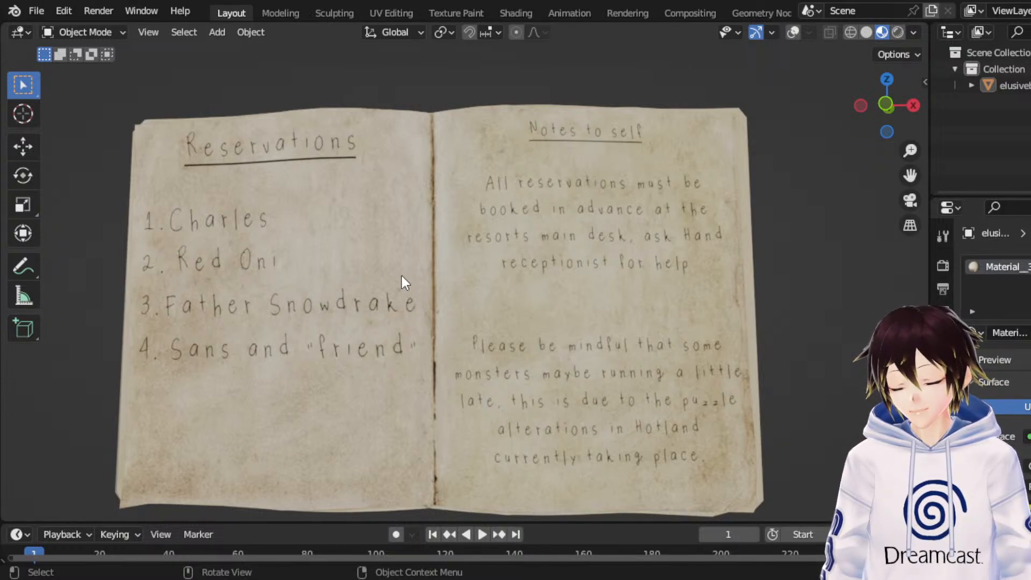
pyautogui.moveTo(408, 313); pyautogui.dragTo(408, 195, button='middle')
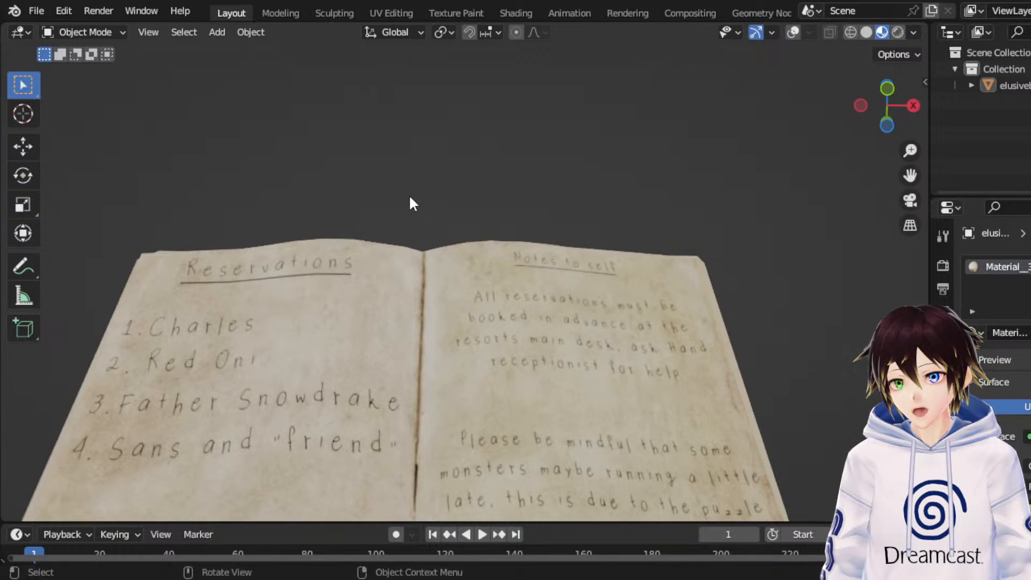
pyautogui.scroll(-3, 468, 322)
pyautogui.moveTo(490, 322); pyautogui.dragTo(465, 413, button='middle')
pyautogui.scroll(6, 319, 254)
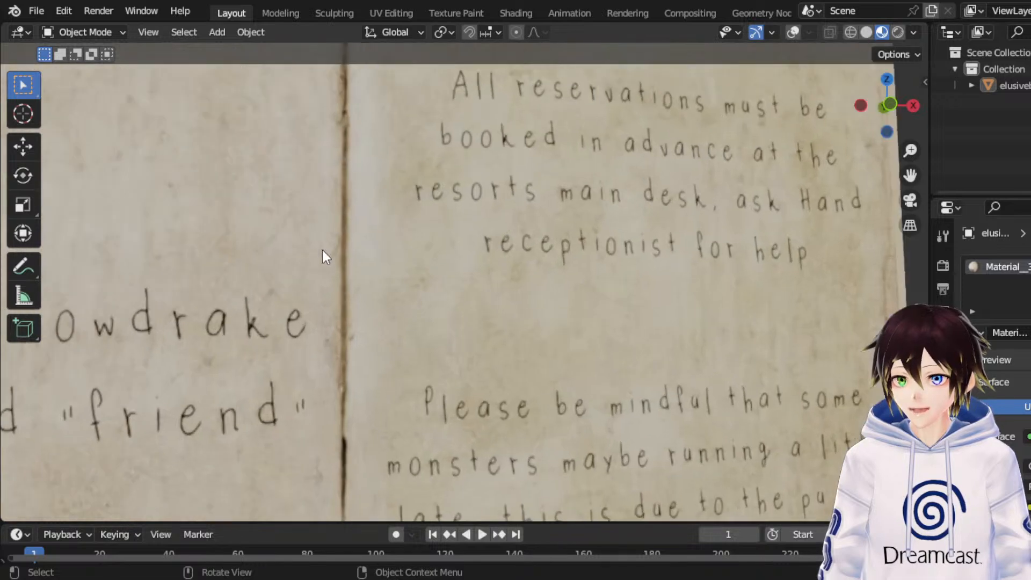
pyautogui.moveTo(912, 173); pyautogui.dragTo(858, 211)
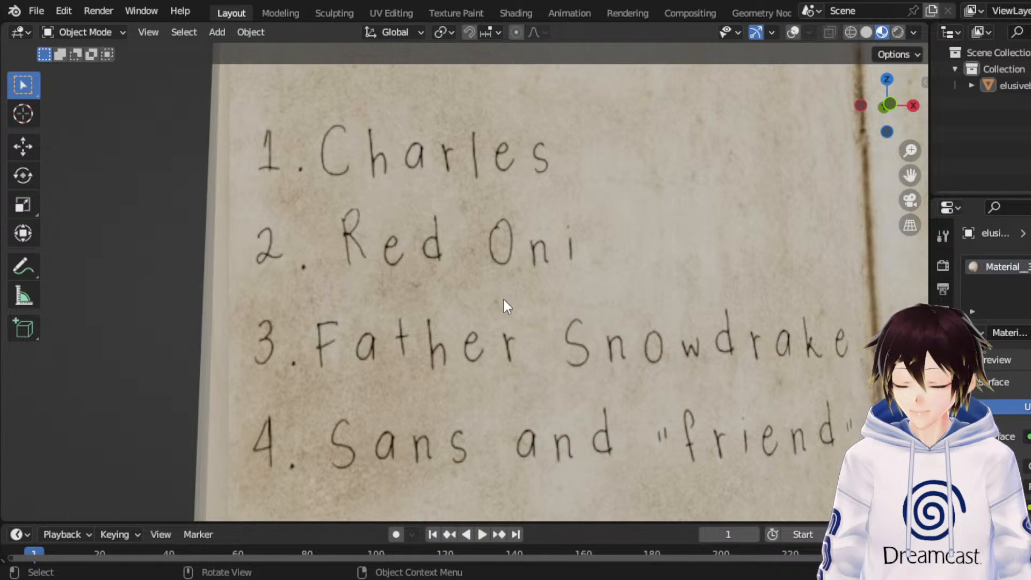
pyautogui.scroll(-2, 503, 304)
pyautogui.scroll(-3, 504, 301)
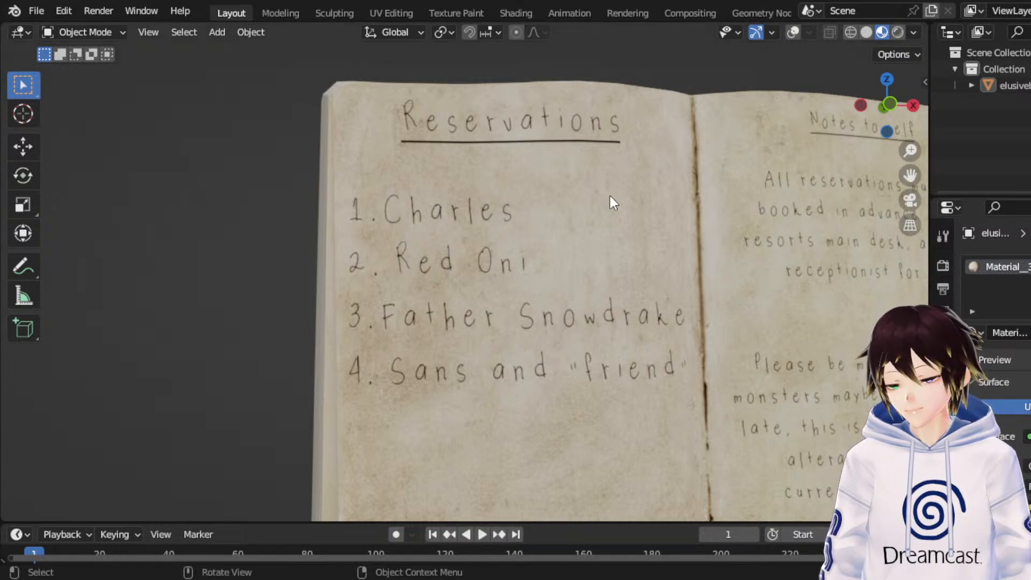
pyautogui.moveTo(904, 165); pyautogui.dragTo(482, 177)
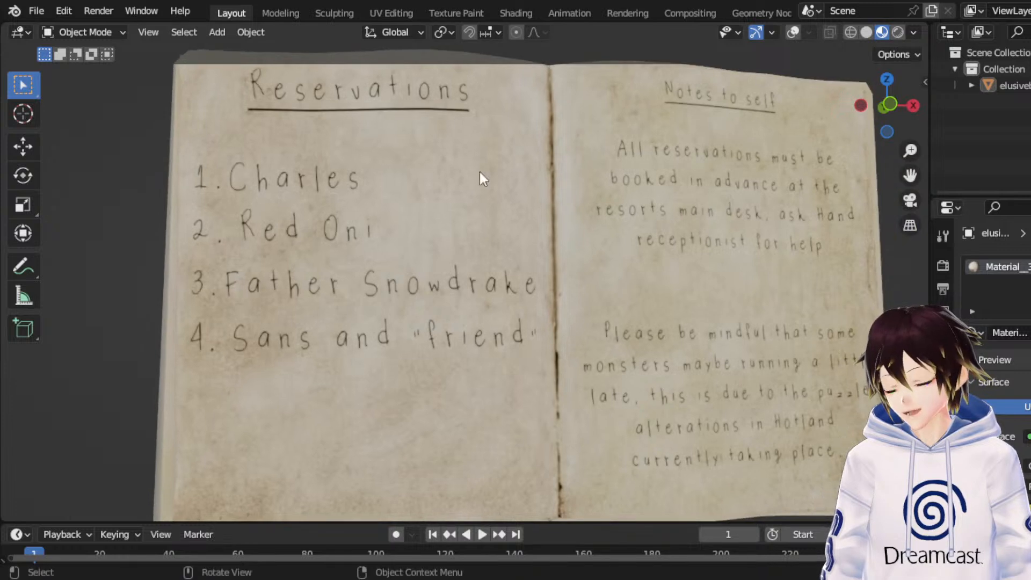
# Step: Rename the collection holding the book as Book and save the scene as Books.blend
pyautogui.click(37, 10)
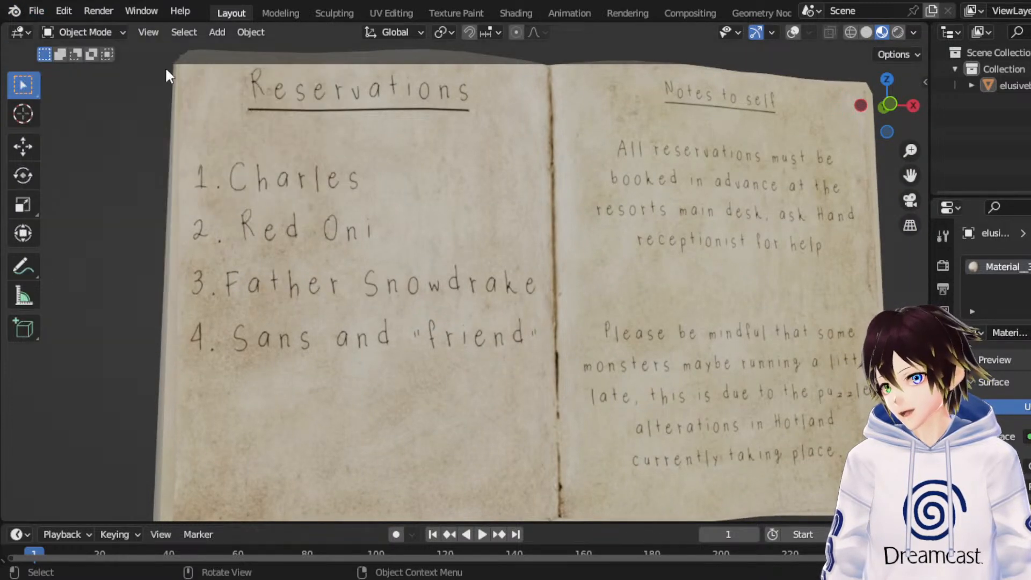
pyautogui.click(36, 11)
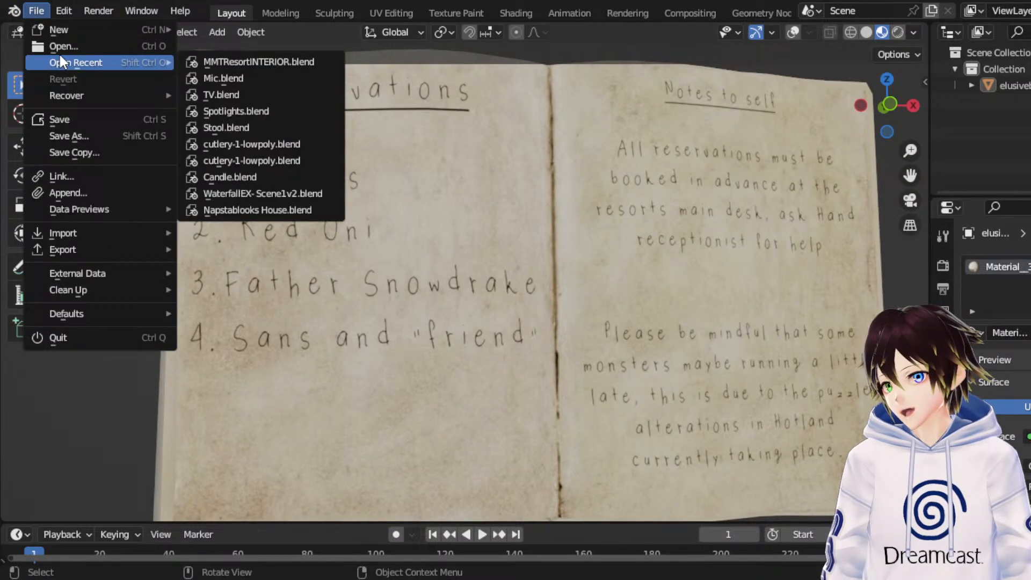
pyautogui.doubleClick(1015, 69)
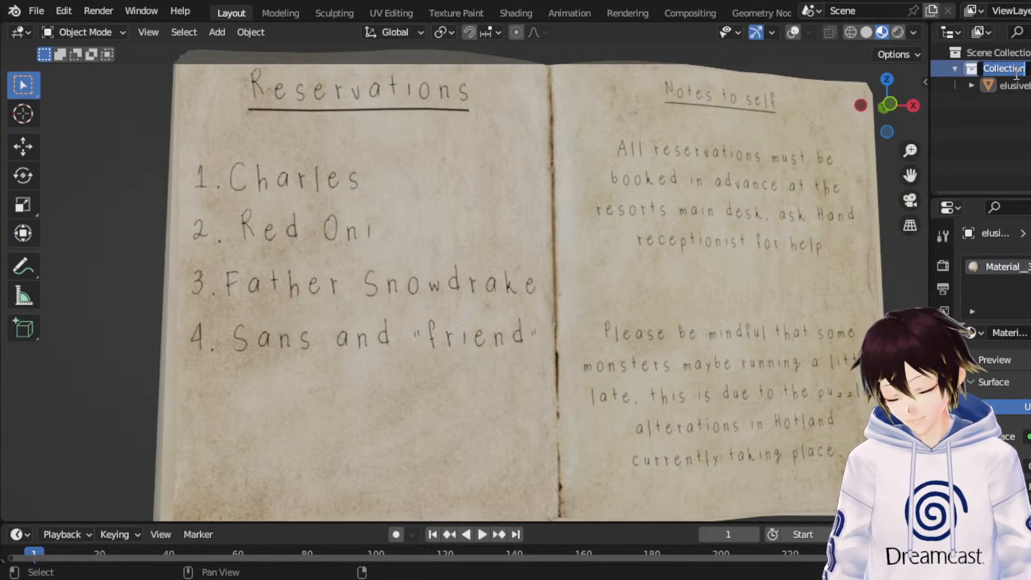
pyautogui.write('Book')
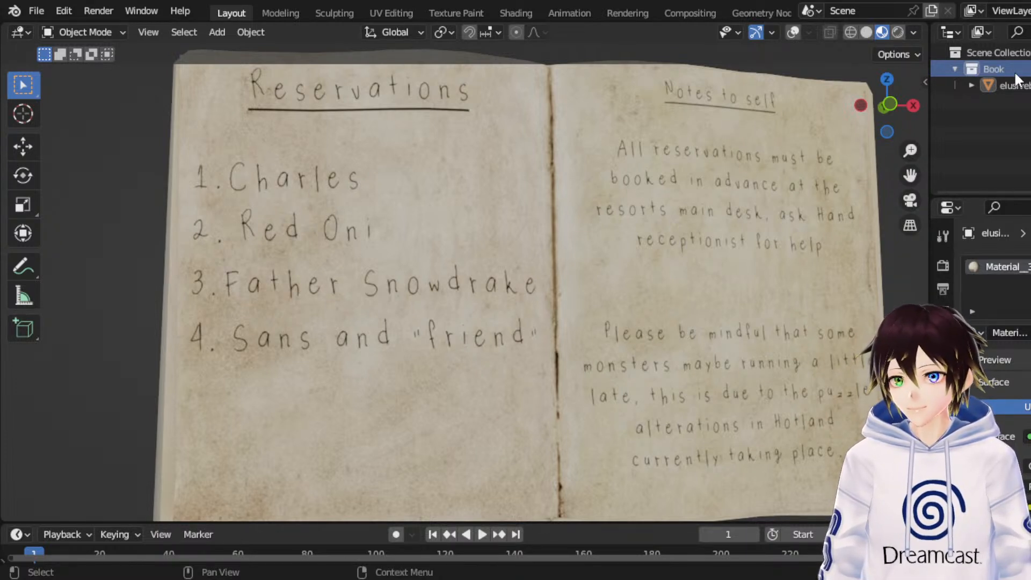
pyautogui.press('Return')
pyautogui.click(36, 11)
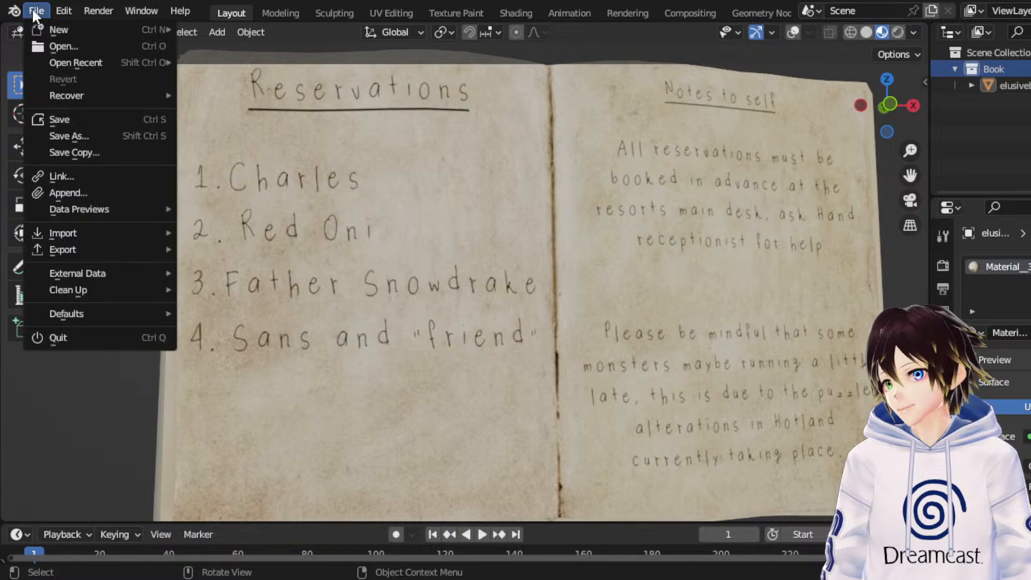
pyautogui.click(76, 135)
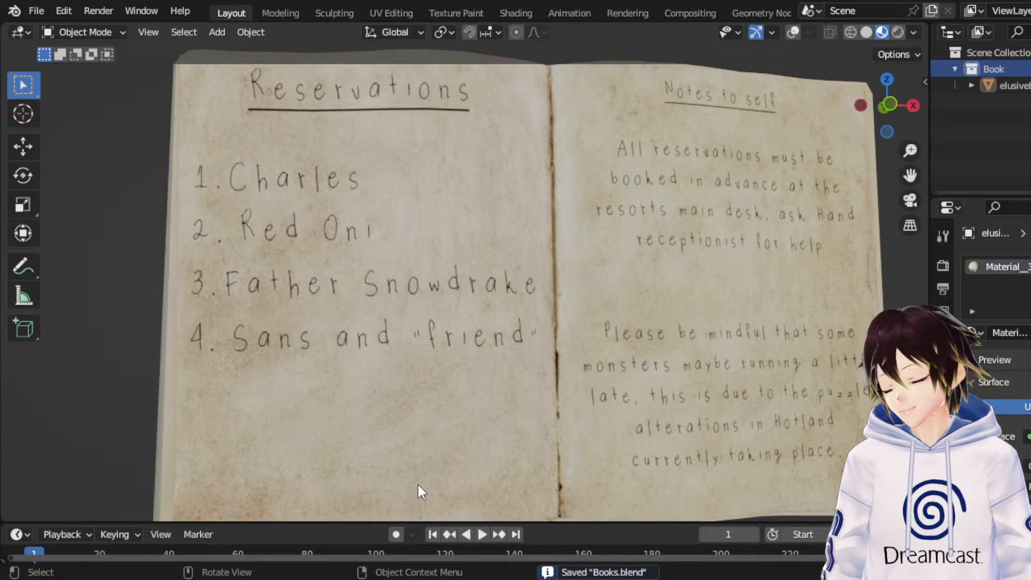
# Step: Open the recent file MMTResortINTERIOR.blend
pyautogui.click(36, 11)
pyautogui.moveTo(81, 63)
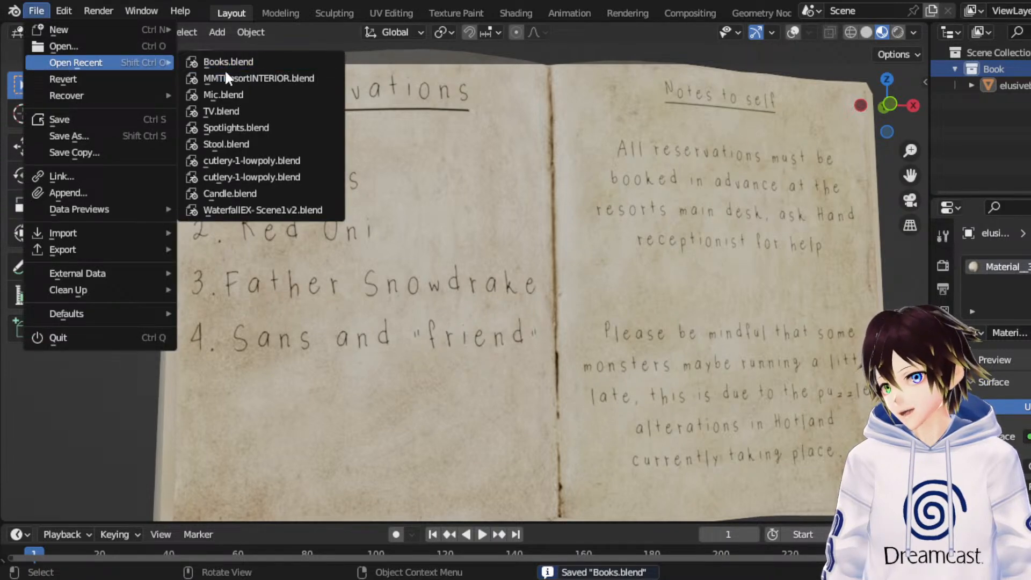
pyautogui.click(258, 78)
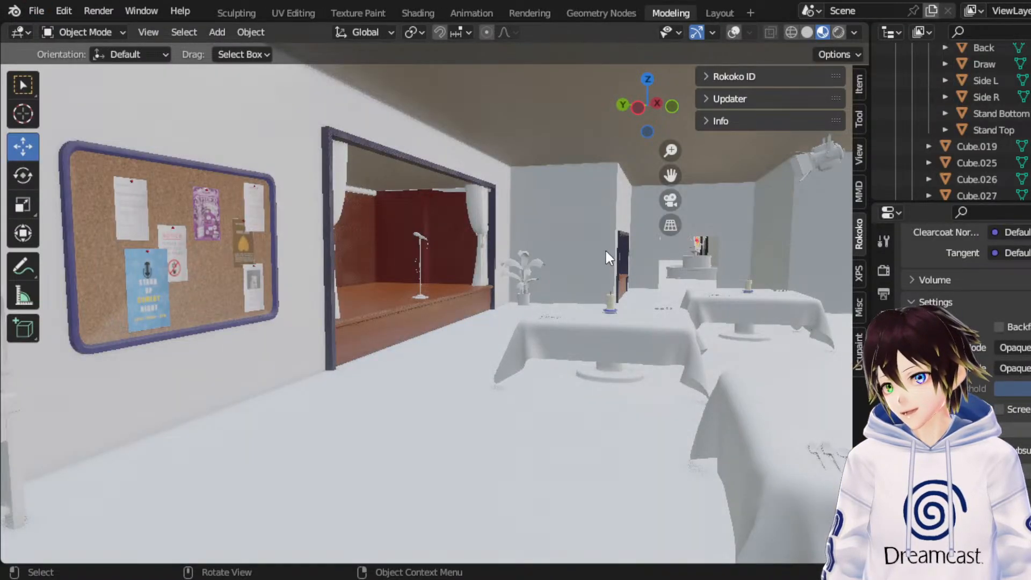
# Step: Walk through the resort interior to examine the dining room, fountain lobby, CORE entrance and burger restaurant counter
pyautogui.hotkey('shift', '`')
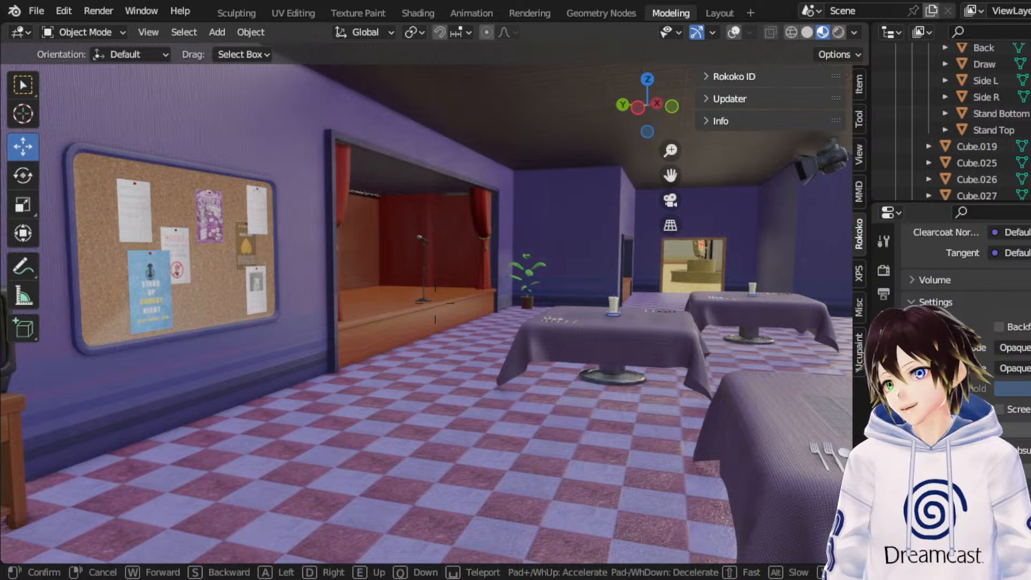
pyautogui.press('w')
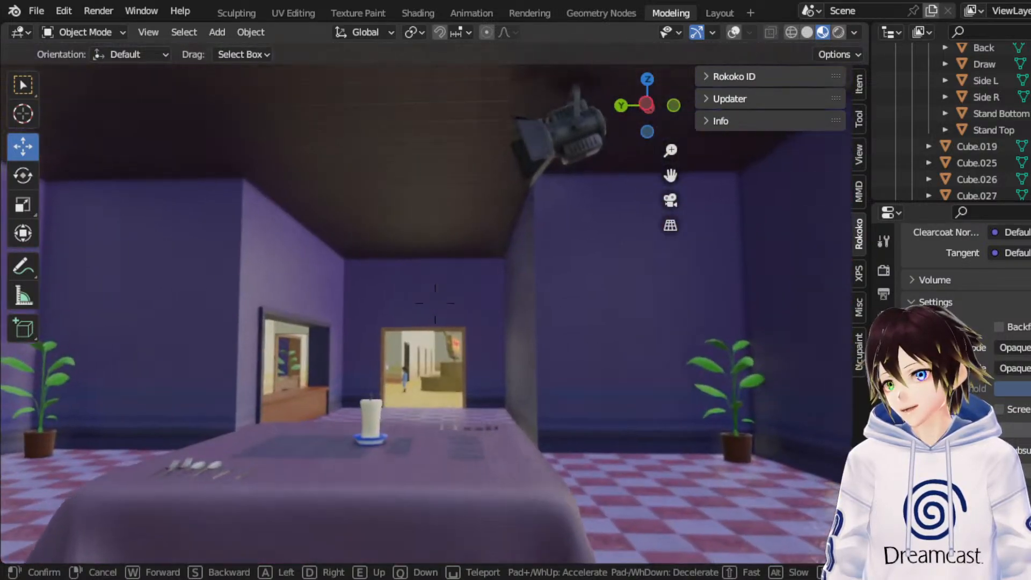
pyautogui.press('w')
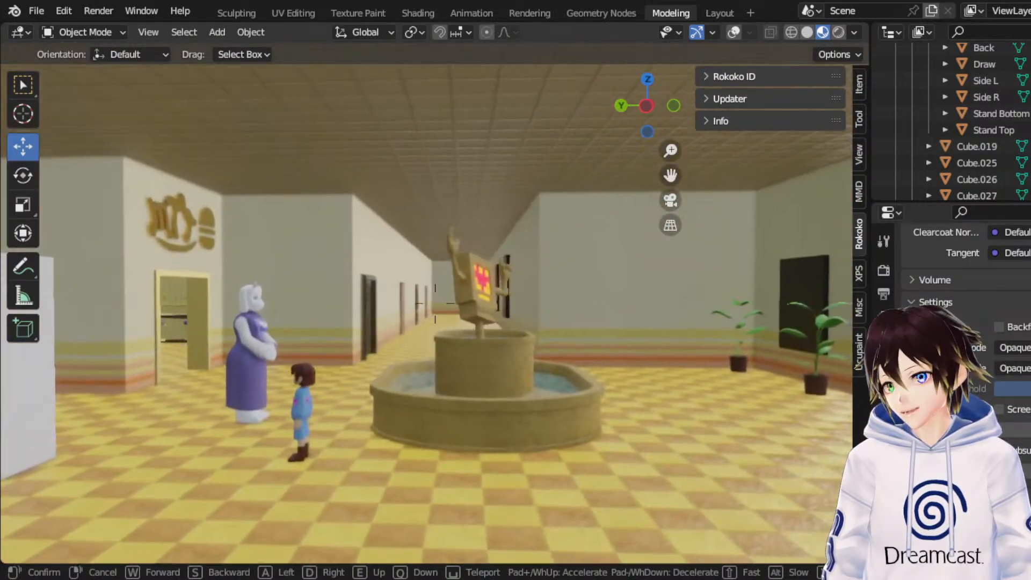
pyautogui.press('w')
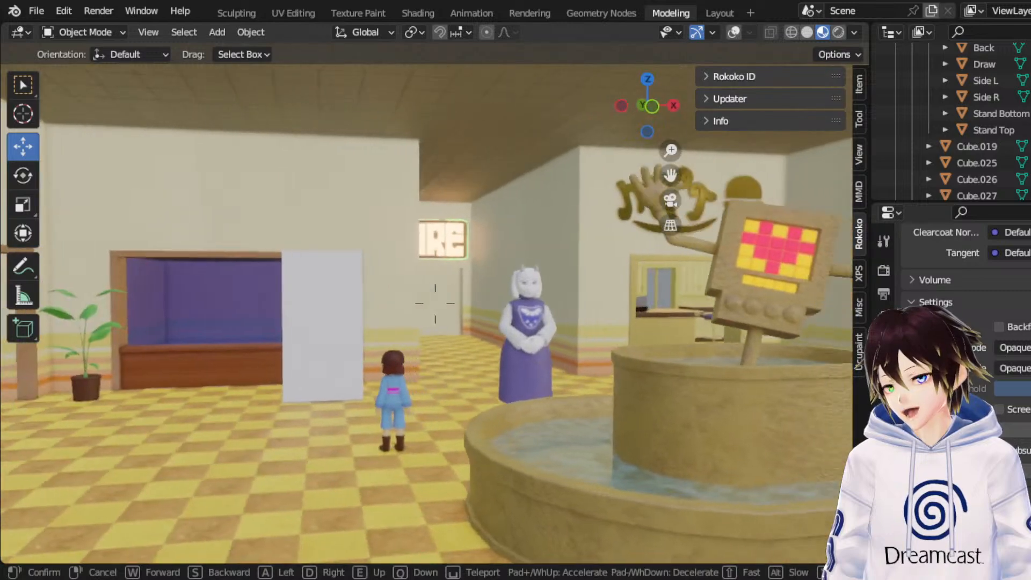
pyautogui.press('d')
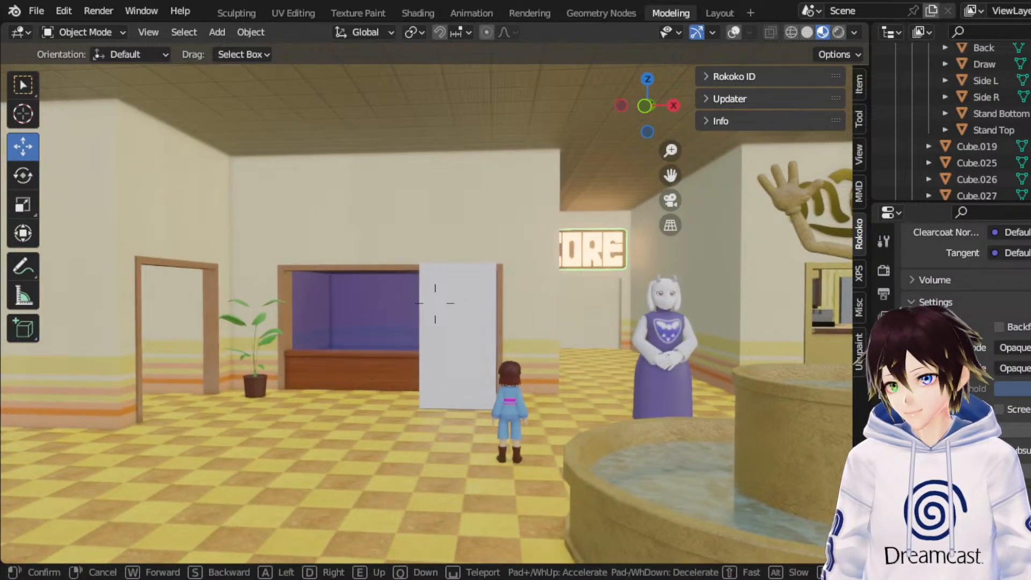
pyautogui.press('d')
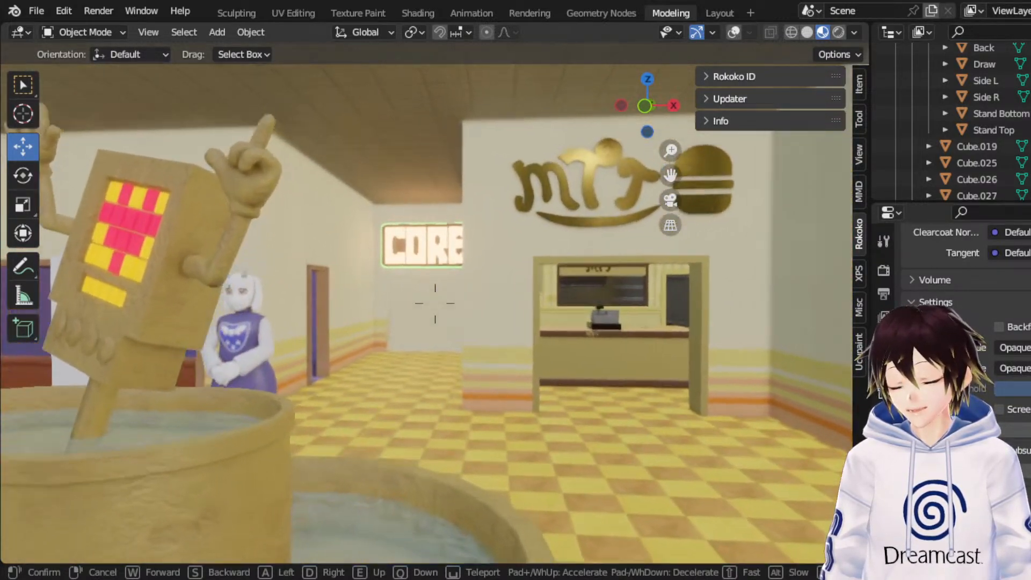
pyautogui.press('w')
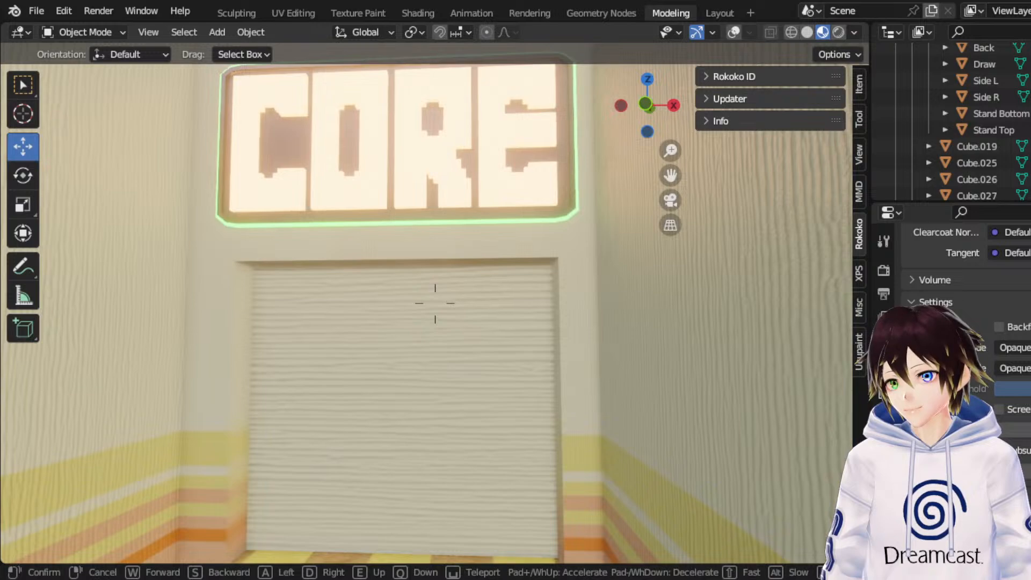
pyautogui.press('s')
pyautogui.press('d')
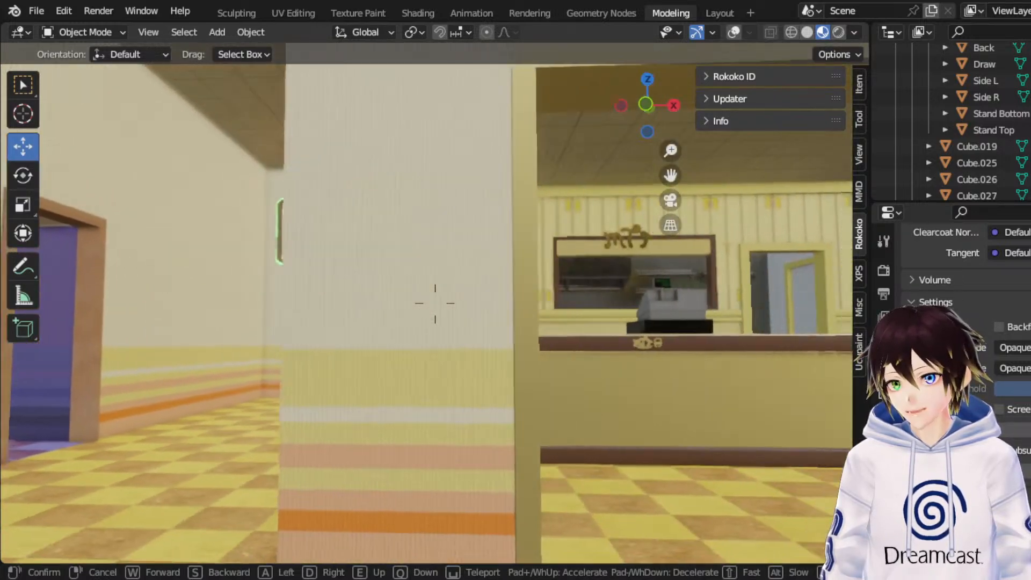
pyautogui.press('d')
pyautogui.press('w')
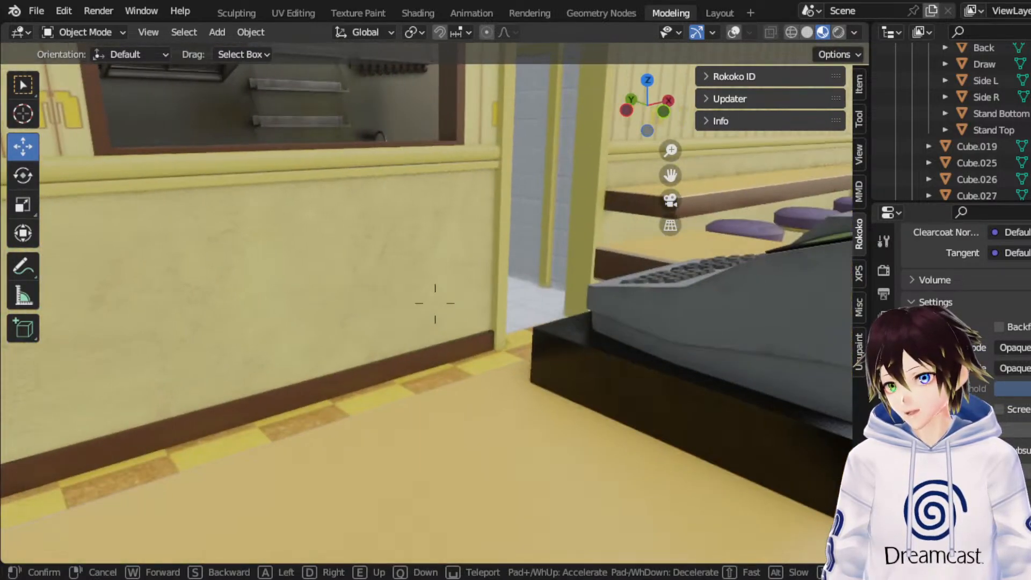
pyautogui.press('w')
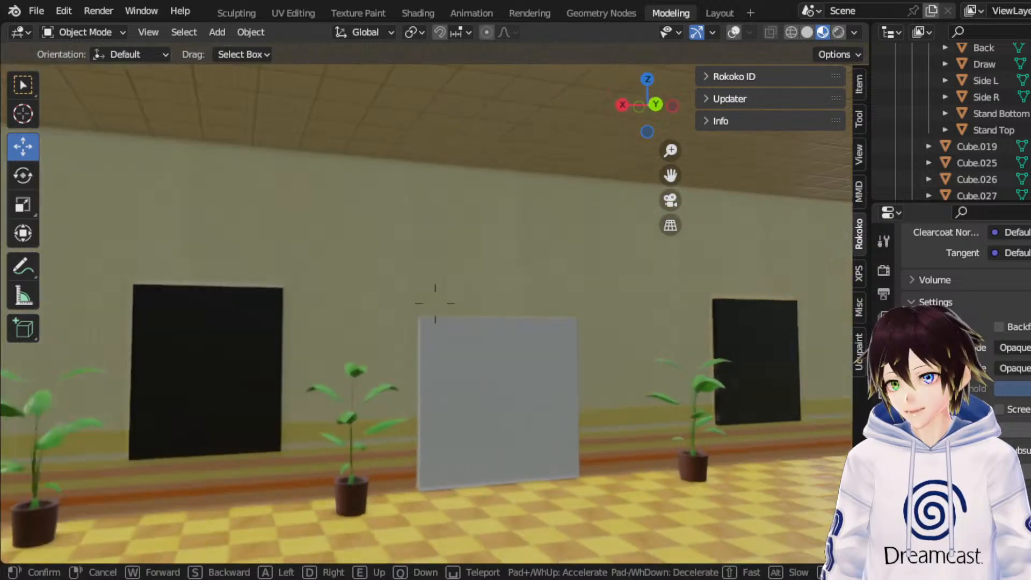
pyautogui.press('w')
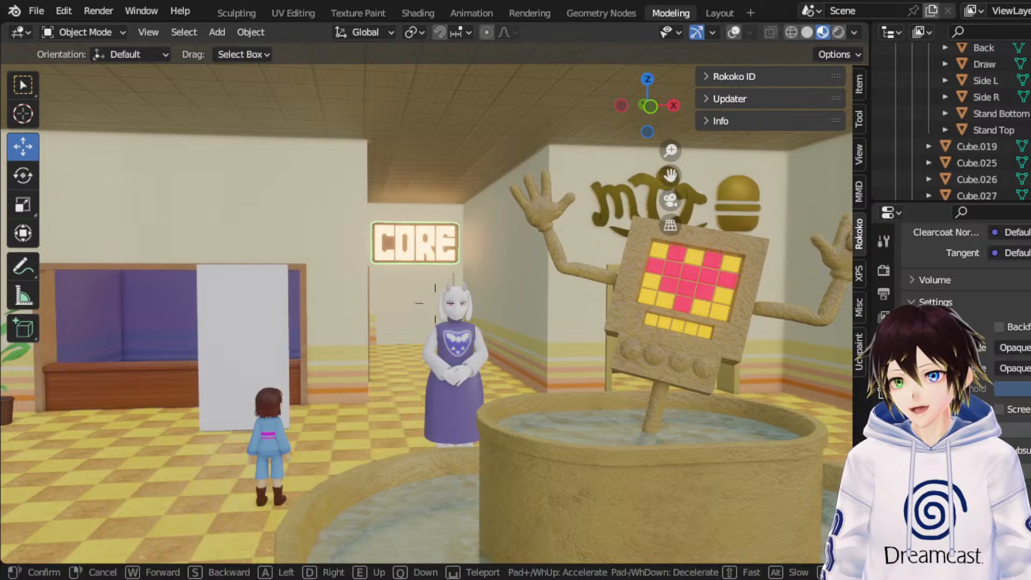
# Step: Walk through the burger restaurant to examine its cash register, kitchen, Employee of the Month portraits and menu board
pyautogui.press('w')
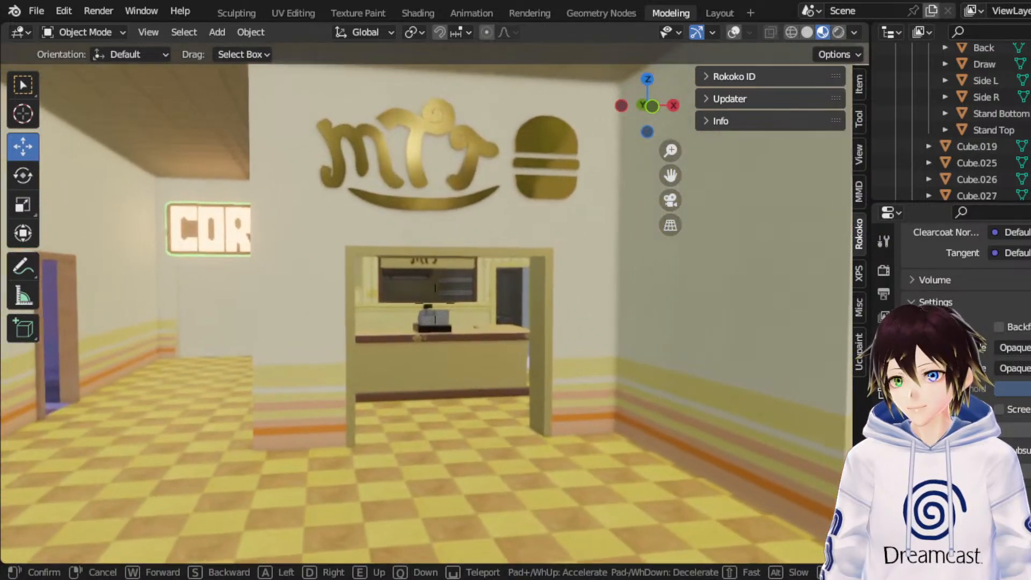
pyautogui.press('w')
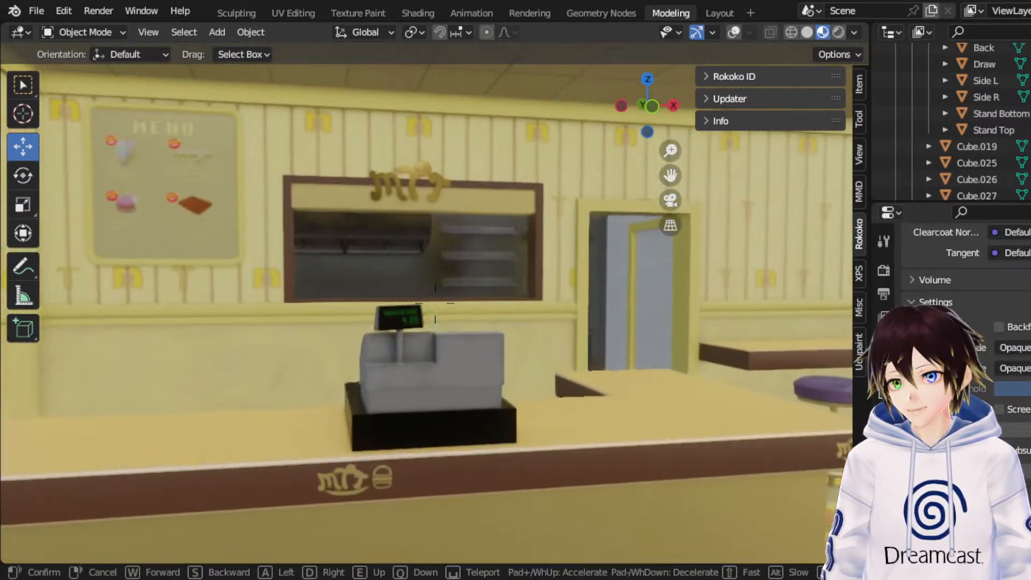
pyautogui.press('w')
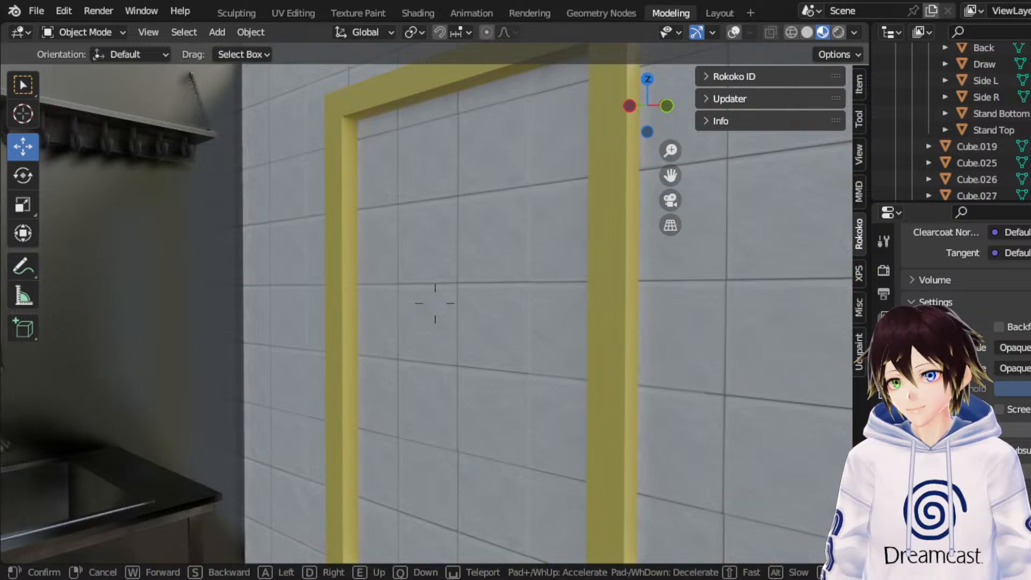
pyautogui.press('w')
pyautogui.press('s')
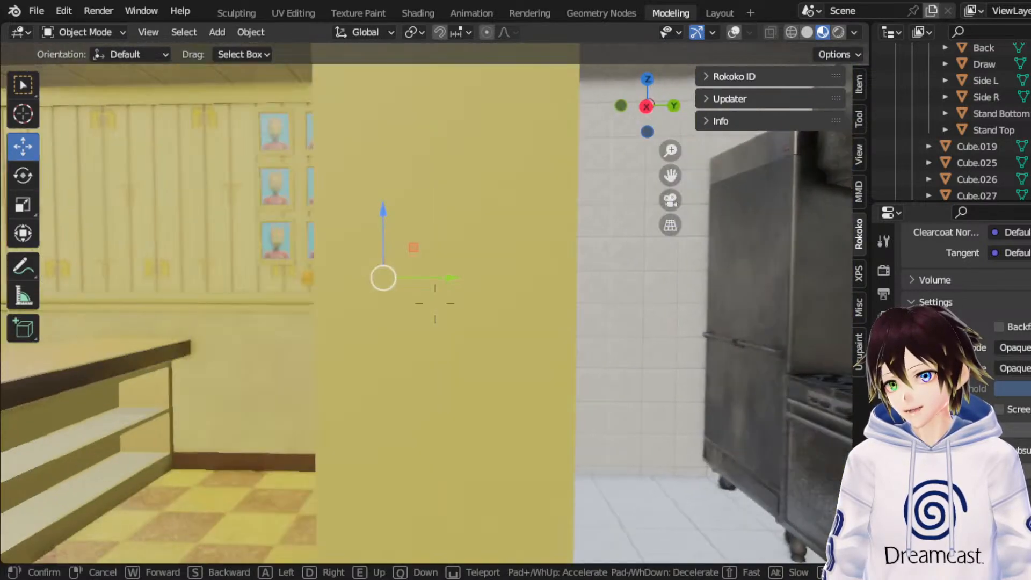
pyautogui.press('a')
pyautogui.press('w')
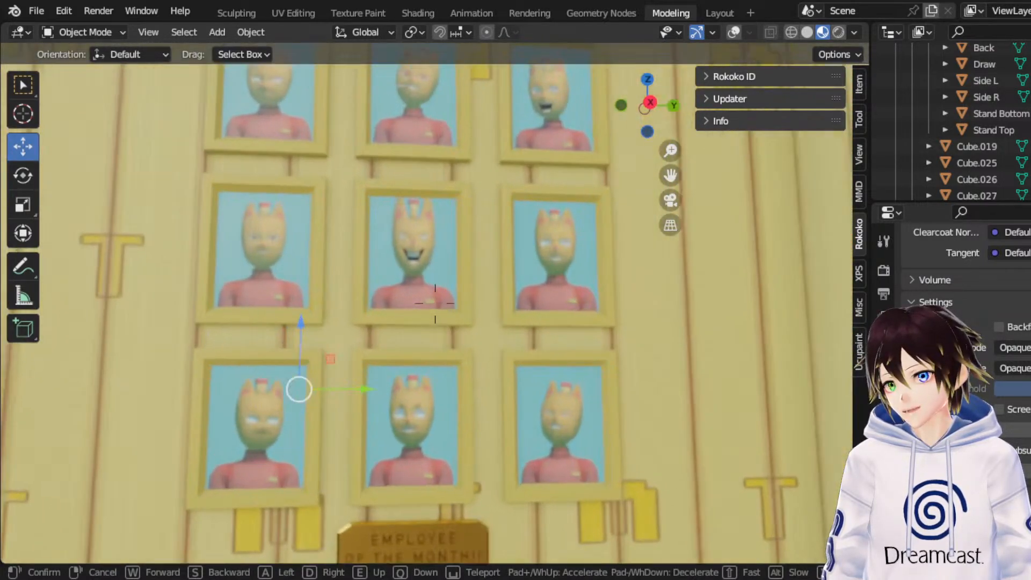
pyautogui.press('s')
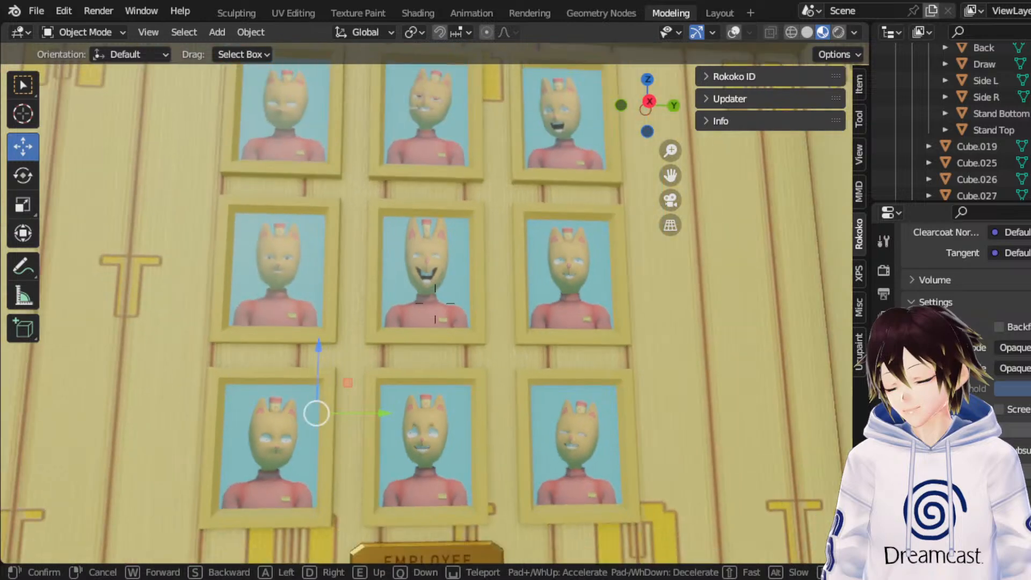
pyautogui.press('s')
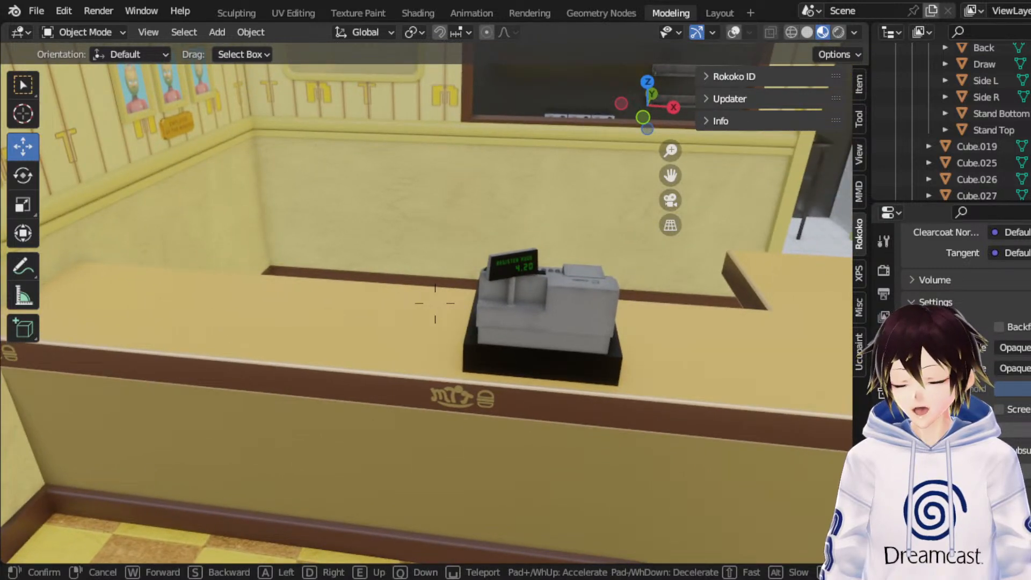
pyautogui.press('w')
pyautogui.press('s')
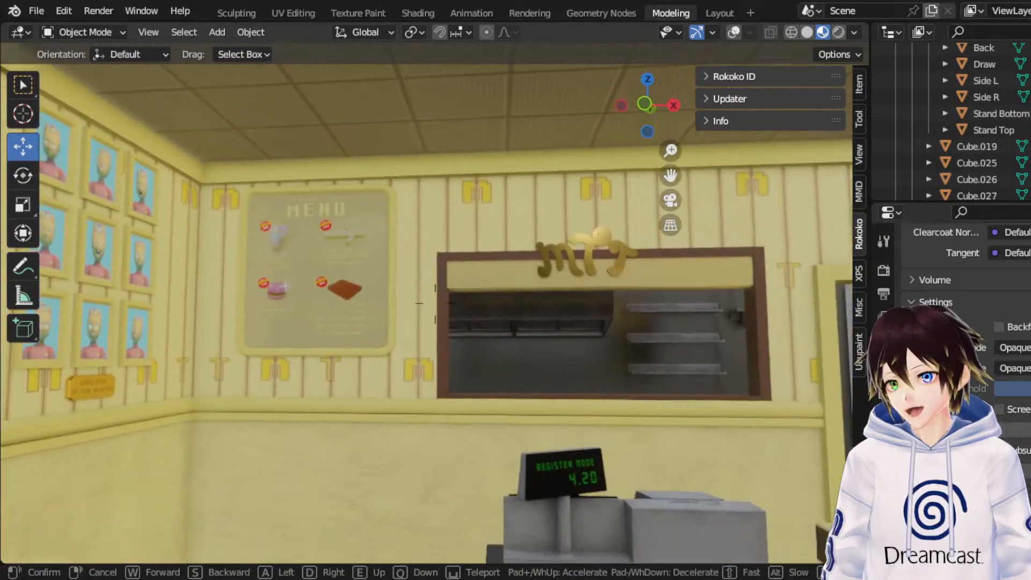
# Step: Examine the fountain lobby's blank wall panels, potted plants and statue, and return to the starting view in the dining room
pyautogui.press('w')
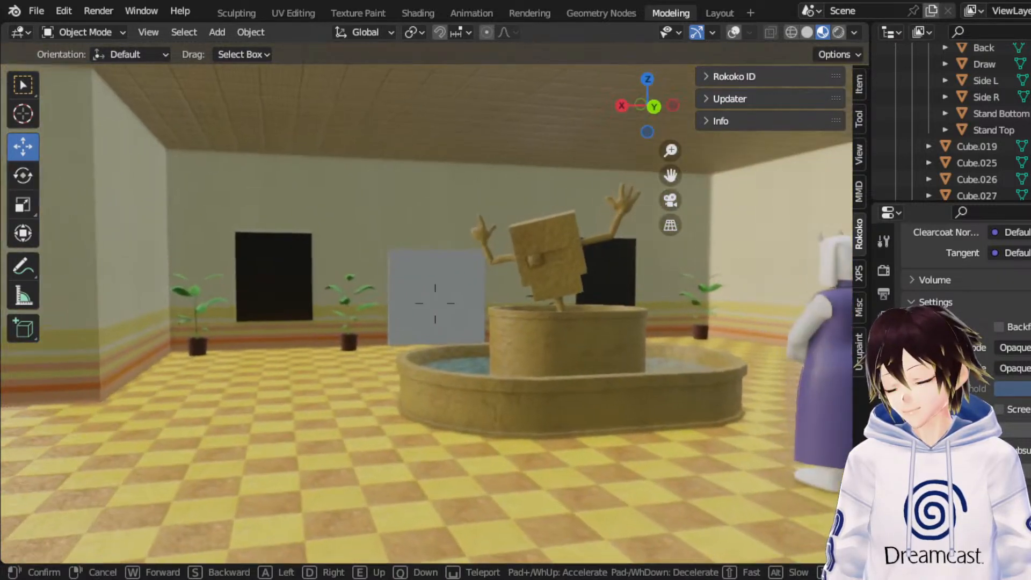
pyautogui.press('w')
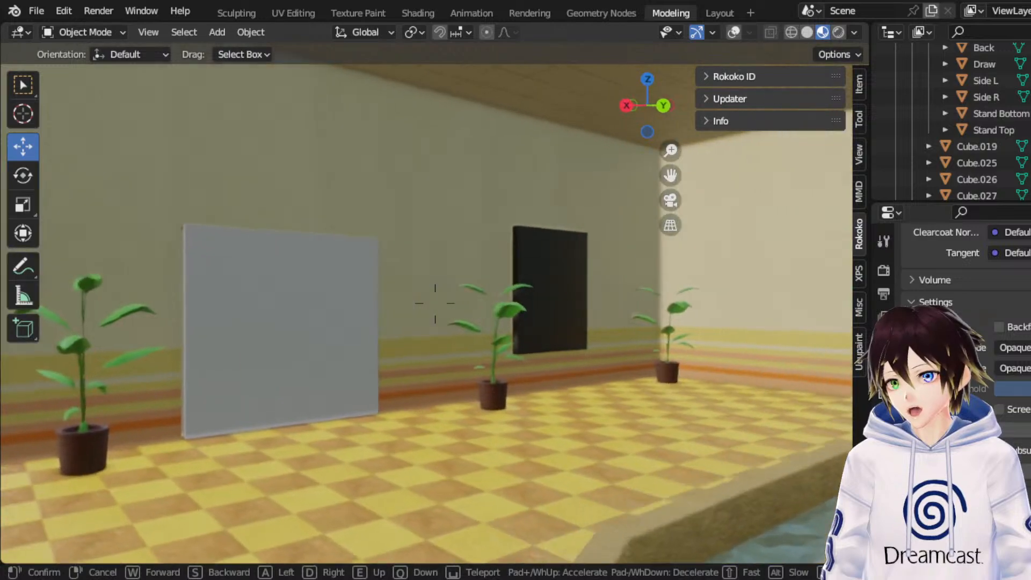
pyautogui.press('w')
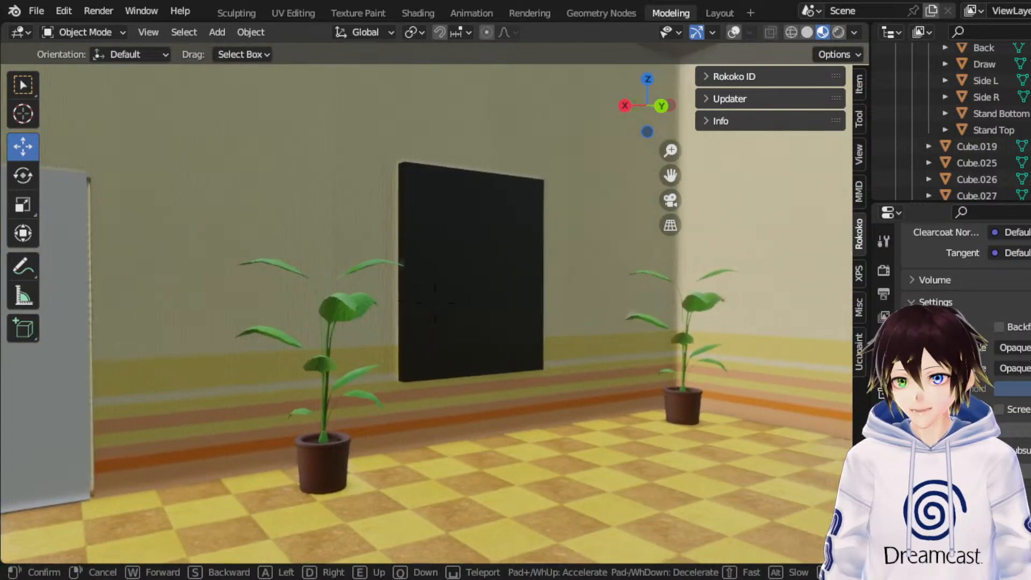
pyautogui.press('w')
pyautogui.press('s')
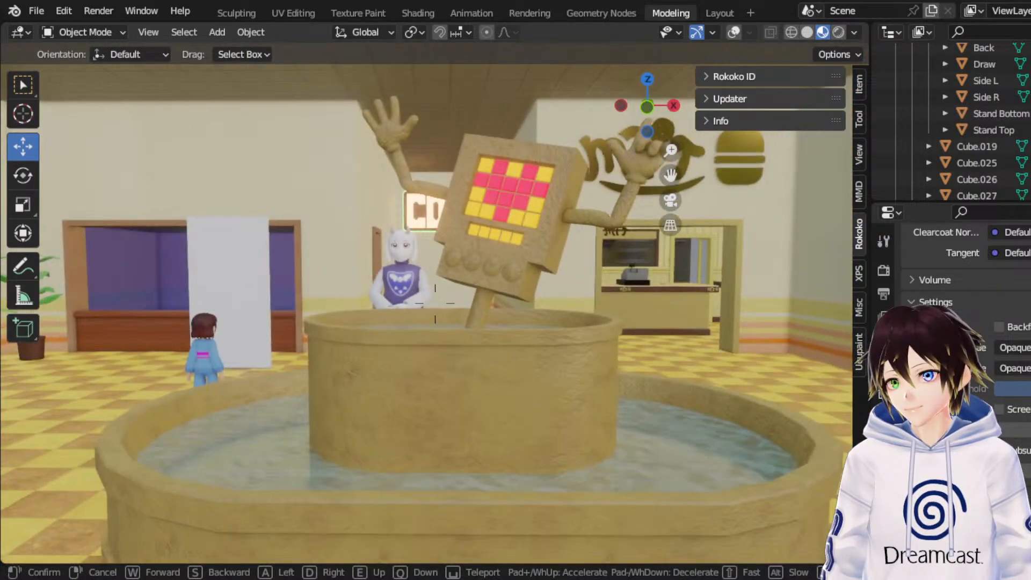
pyautogui.rightClick(607, 251)
pyautogui.scroll(1, 614, 272)
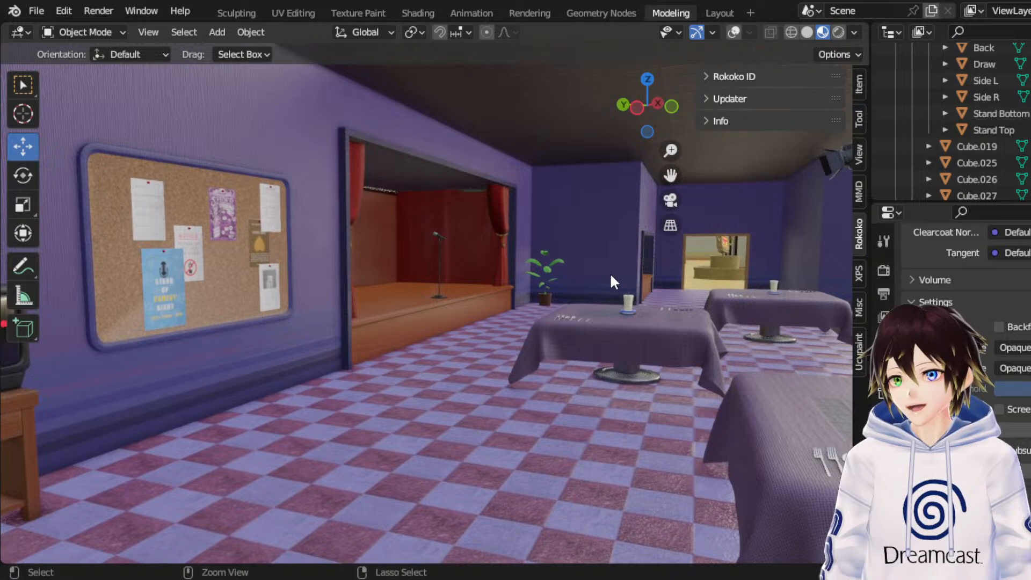